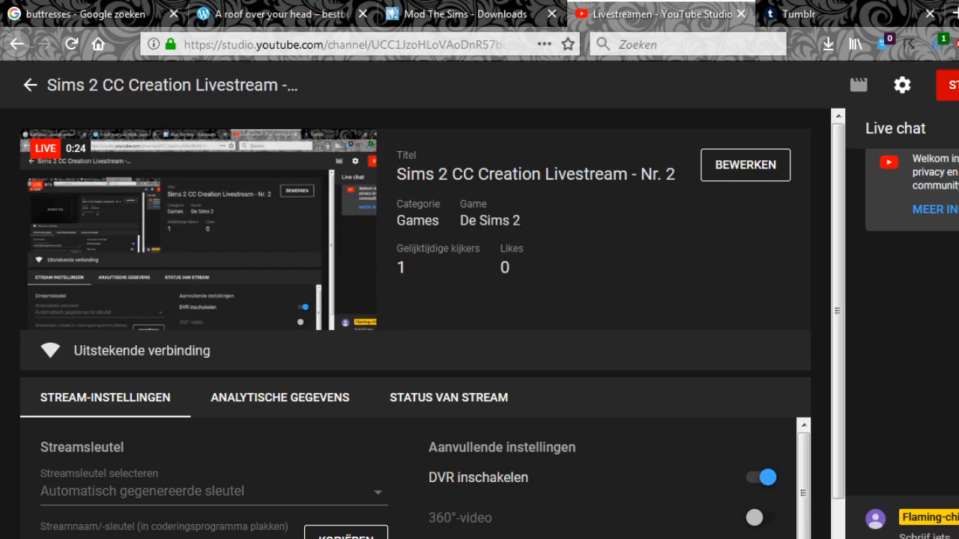
Switch to Blender, change the 3D view to perspective projection and slightly widen the viewport.
key(alt+Tab)
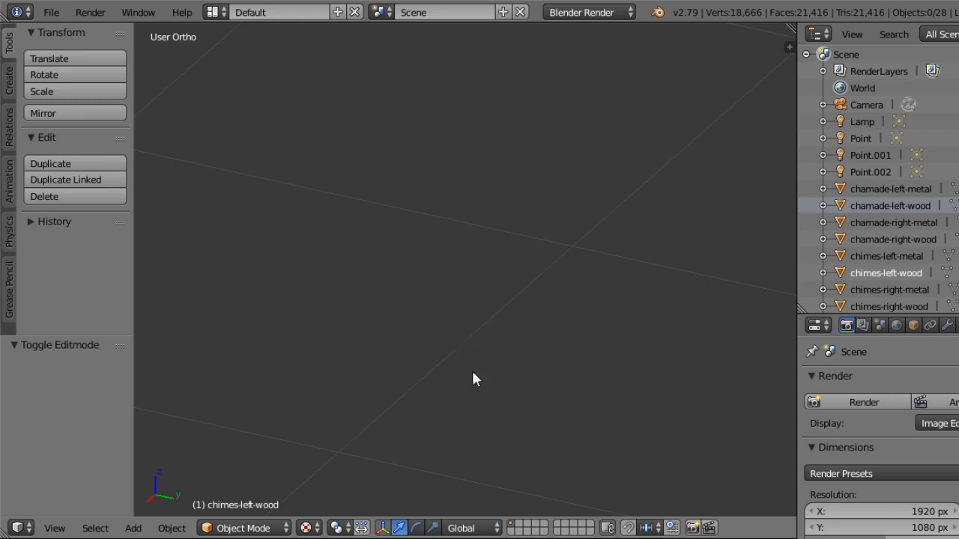
mouse_move(452, 378)
middle_down()
mouse_move(472, 334)
mouse_move(454, 374)
middle_up()
middle_drag(495, 159, 479, 196)
key(KP_5)
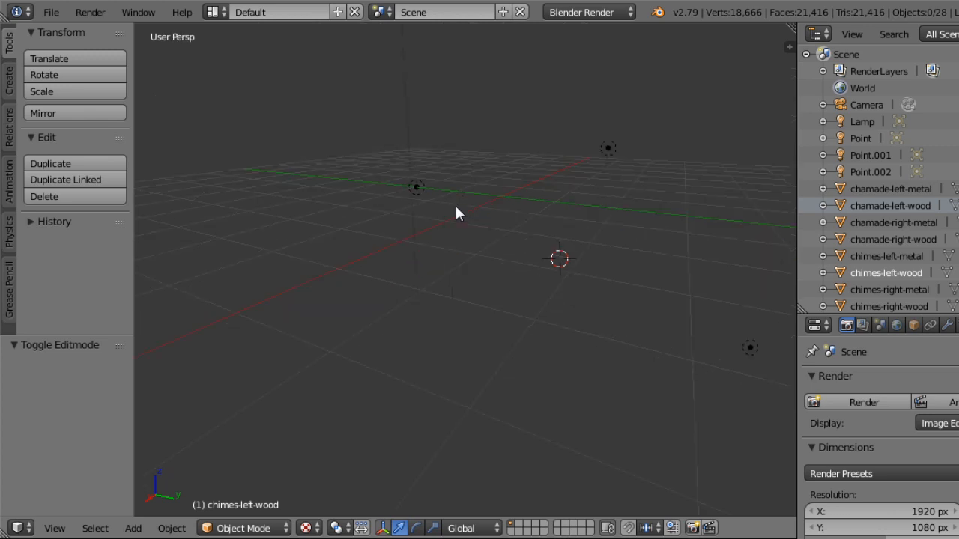
middle_drag(455, 212, 486, 253)
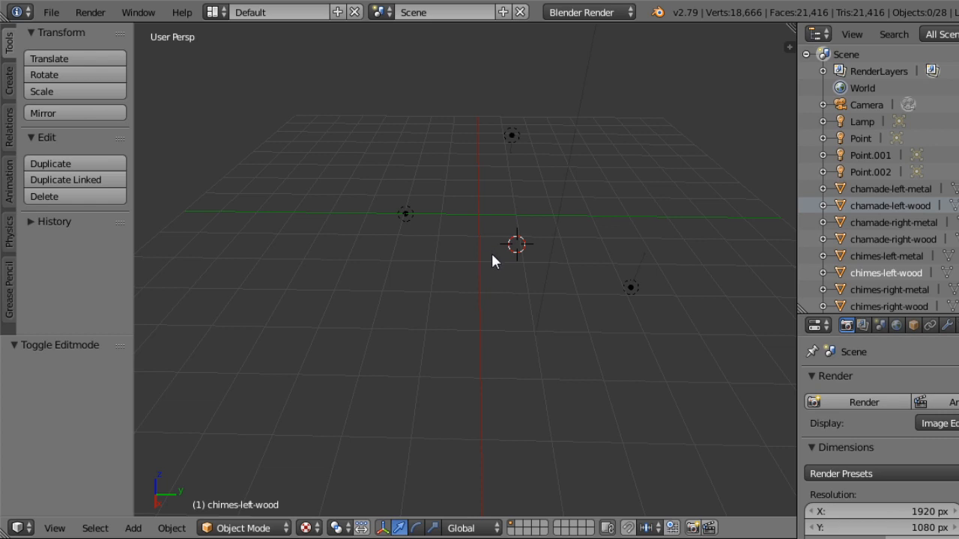
middle_drag(508, 289, 458, 289)
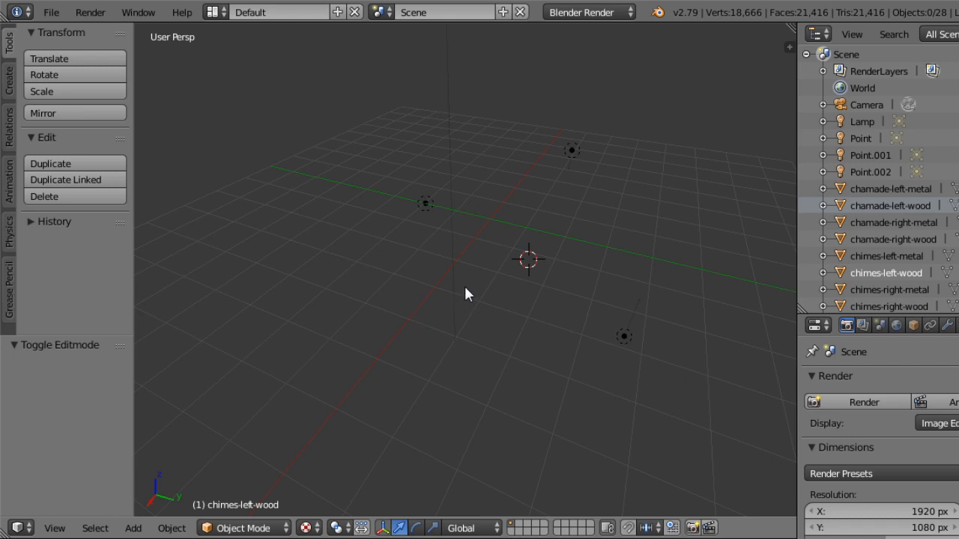
middle_drag(465, 292, 527, 287)
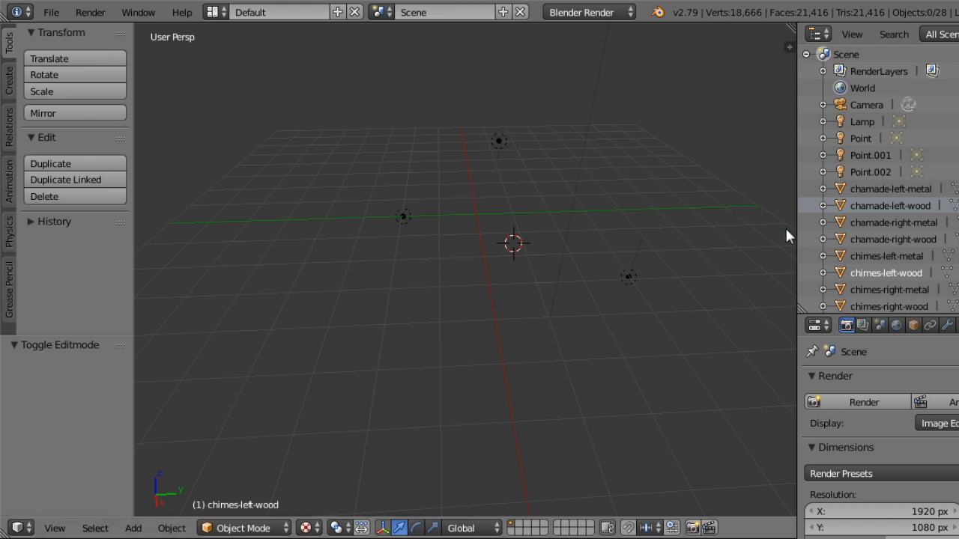
drag(798, 237, 818, 285)
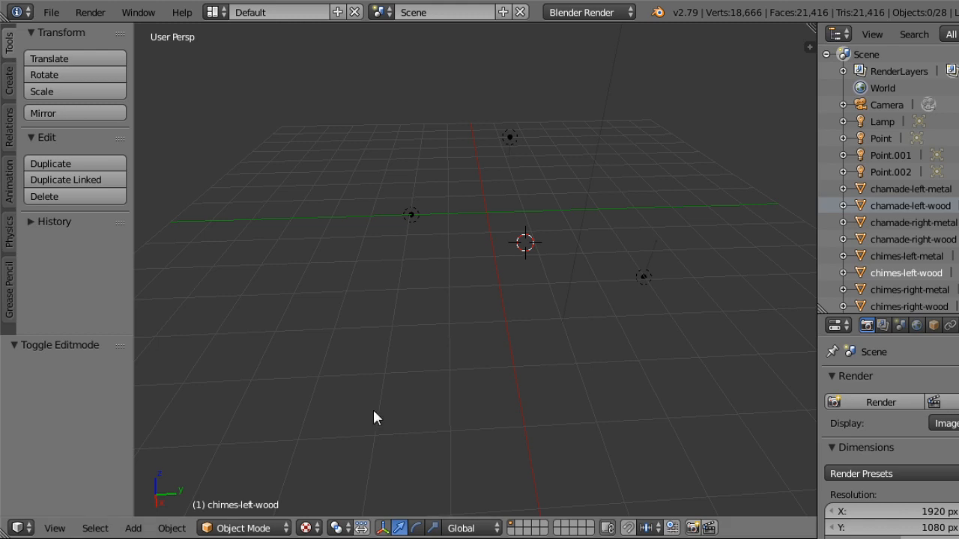
mouse_move(368, 381)
middle_down()
mouse_move(420, 398)
mouse_move(357, 398)
mouse_move(364, 379)
mouse_move(361, 395)
middle_up()
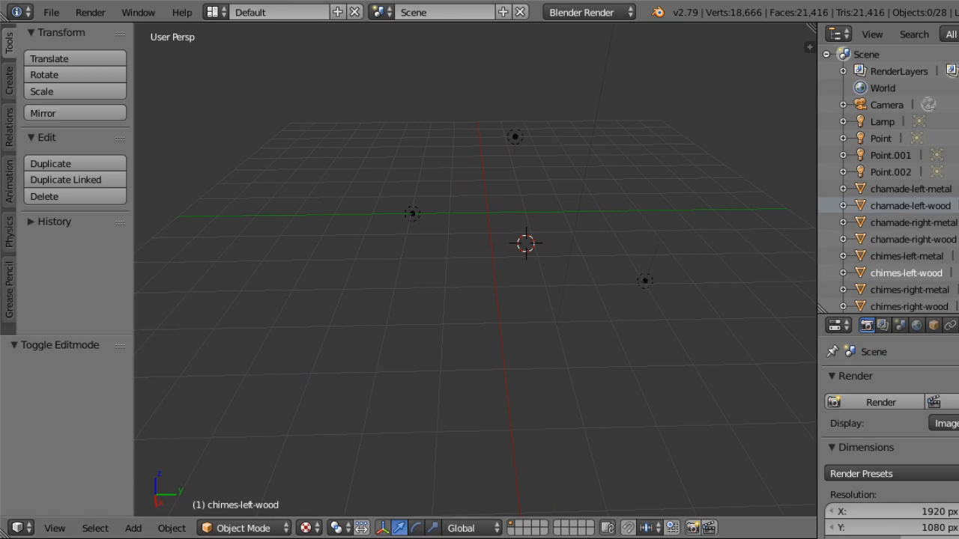
Switch to the browser and bring up the Mod The Sims page listing the Sims 2 downloads.
key(alt+Tab)
click(120, 14)
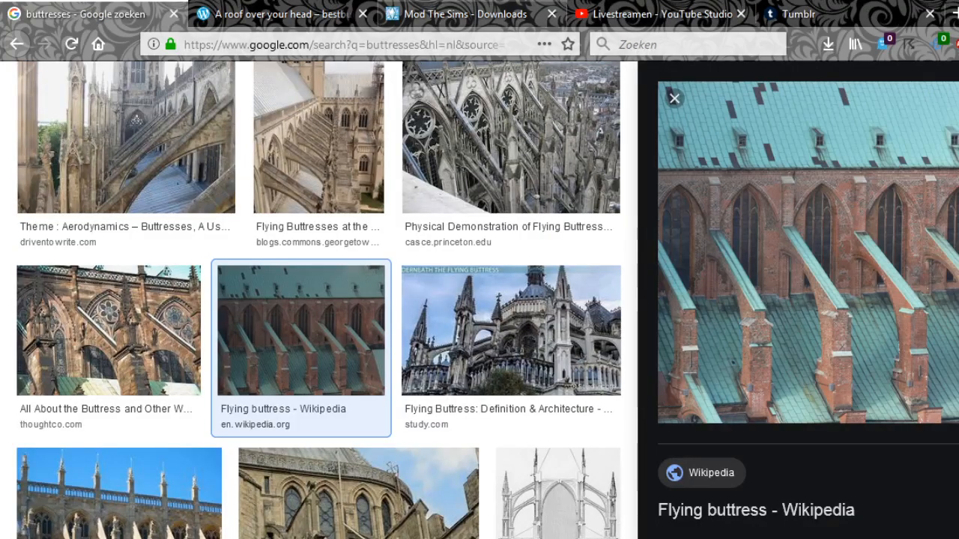
key(ctrl+Tab)
key(ctrl+Tab)
scroll(522, 312, down, 7)
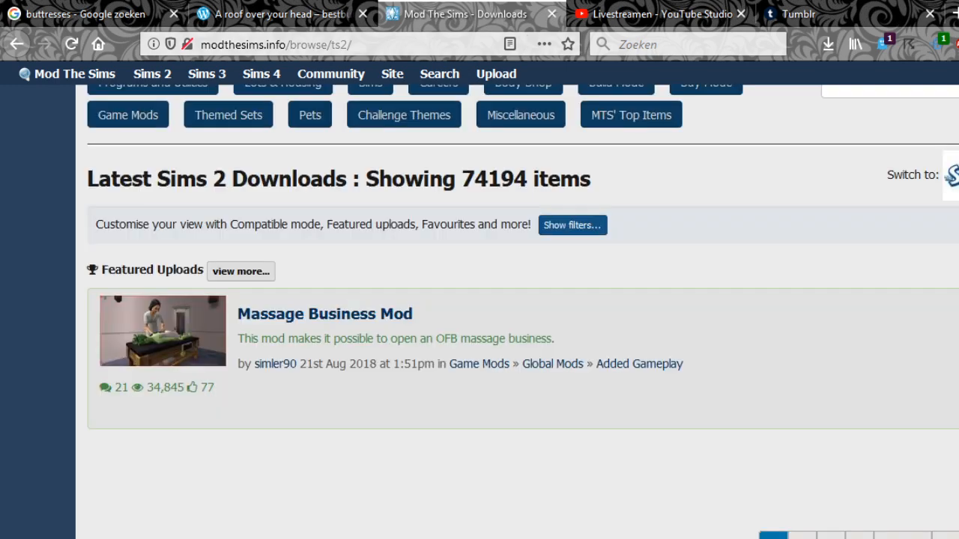
scroll(523, 312, up, 5)
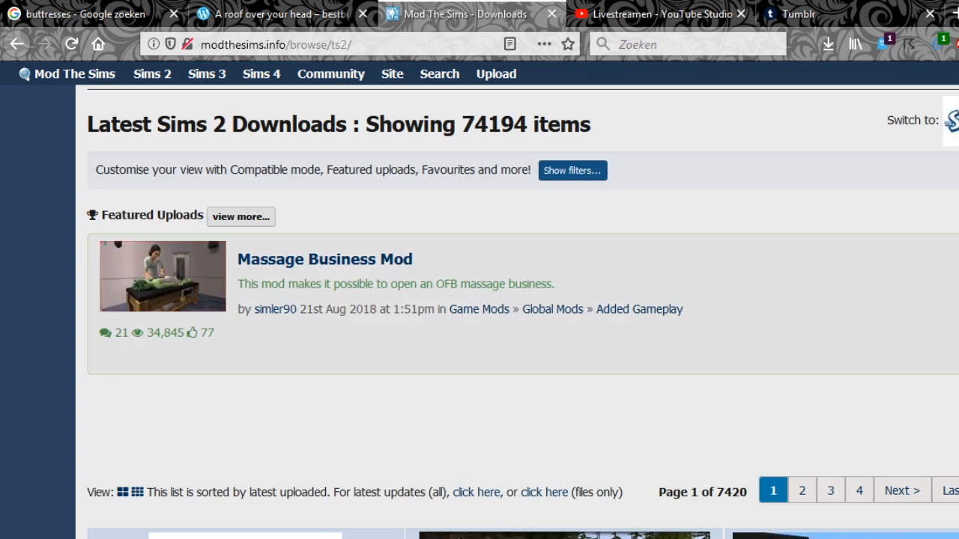
scroll(522, 312, up, 3)
Search all Sims 2 downloads on Mod The Sims for "midsimmer".
click(832, 271)
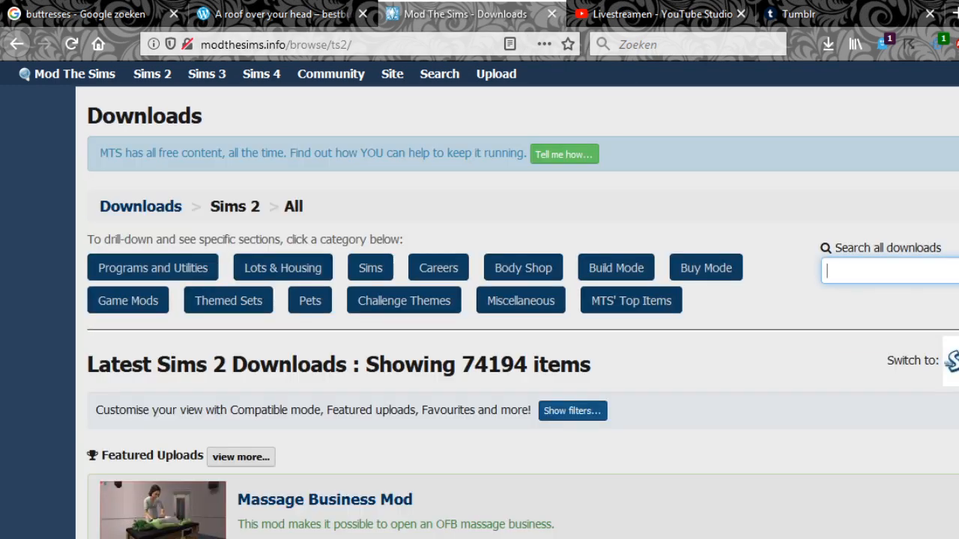
text(midsimmmer)
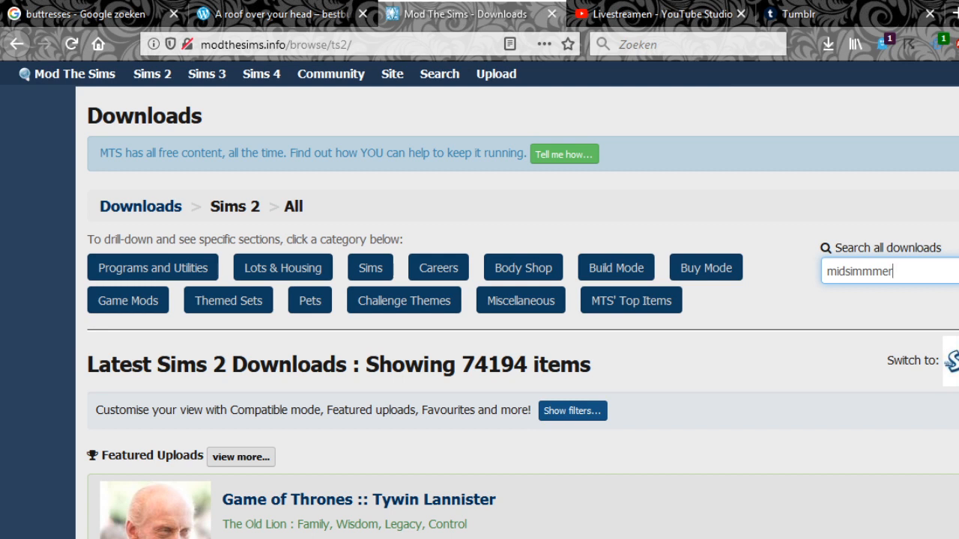
key(Return)
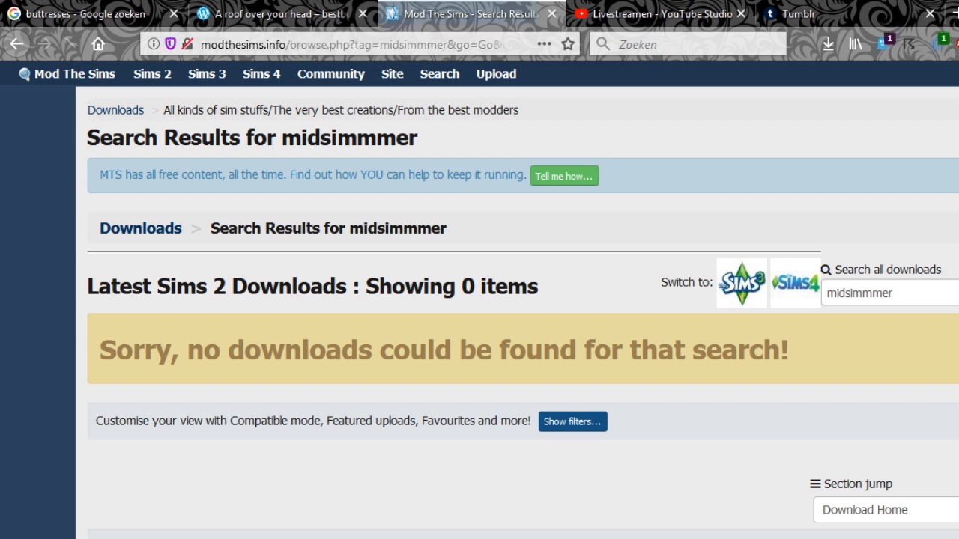
click(893, 293)
drag(862, 293, 873, 293)
key(BackSpace)
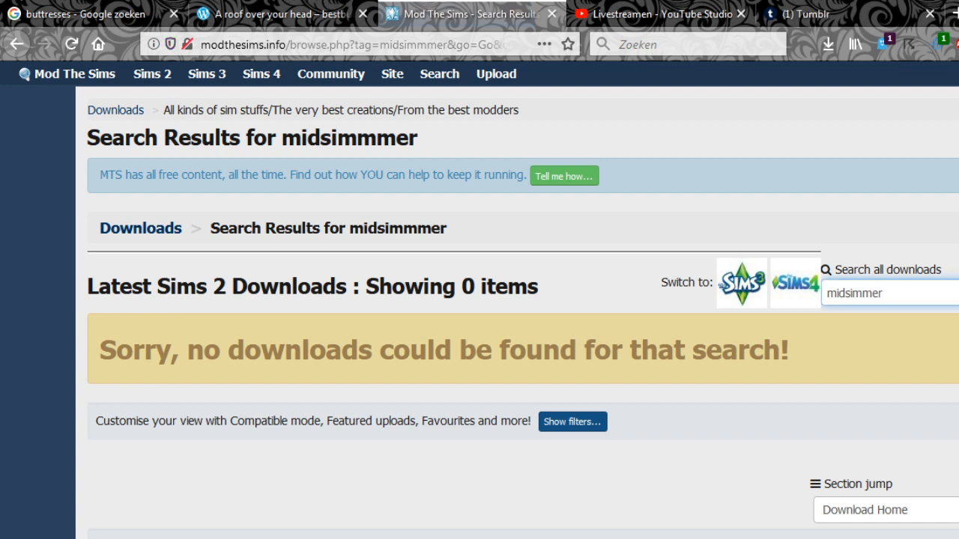
key(Return)
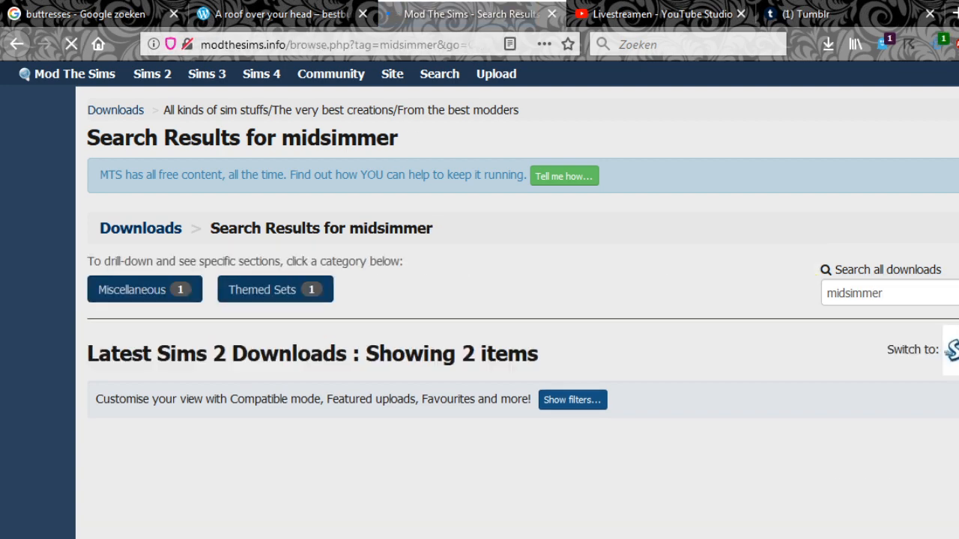
Open the "A Midsimmer Night's Dream" set by Magick Modders from the search results.
scroll(480, 311, down, 3)
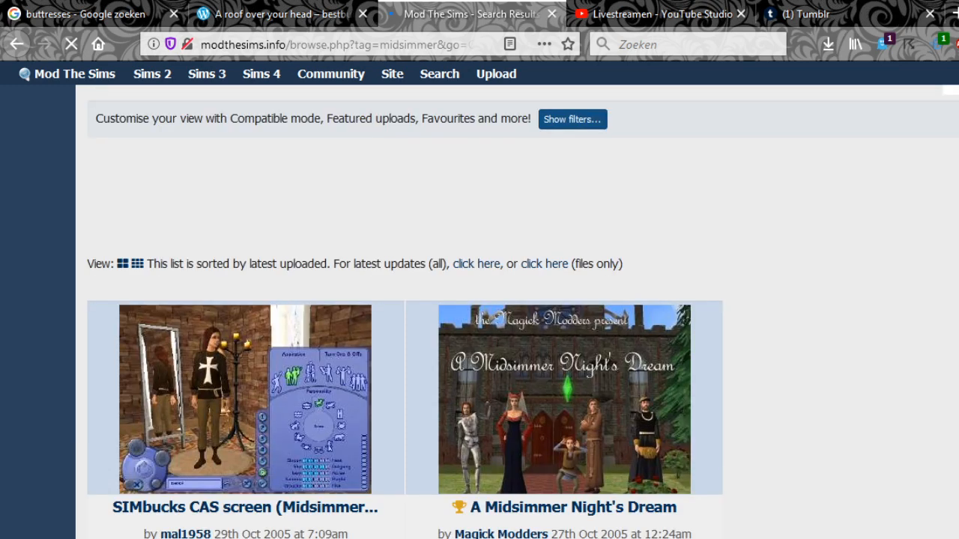
scroll(574, 383, down, 2)
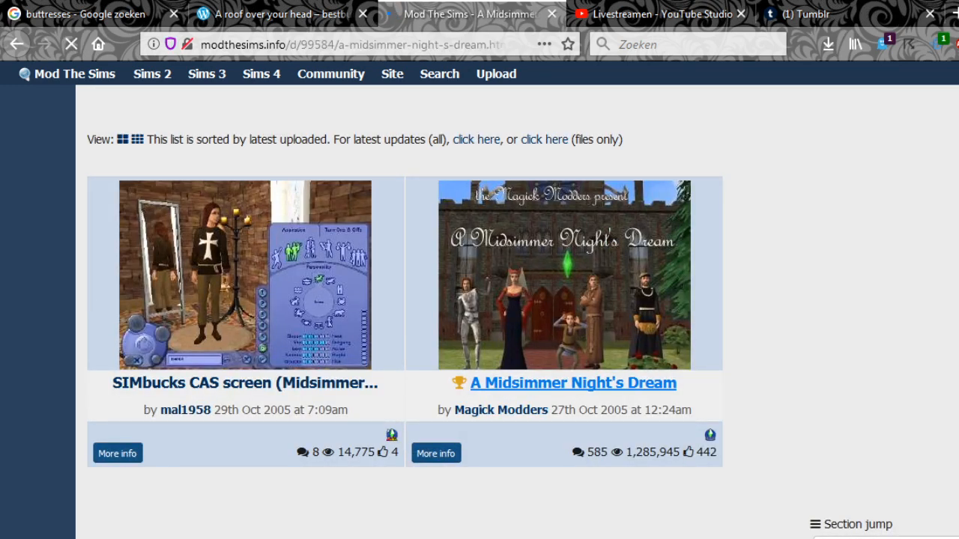
scroll(517, 311, down, 2)
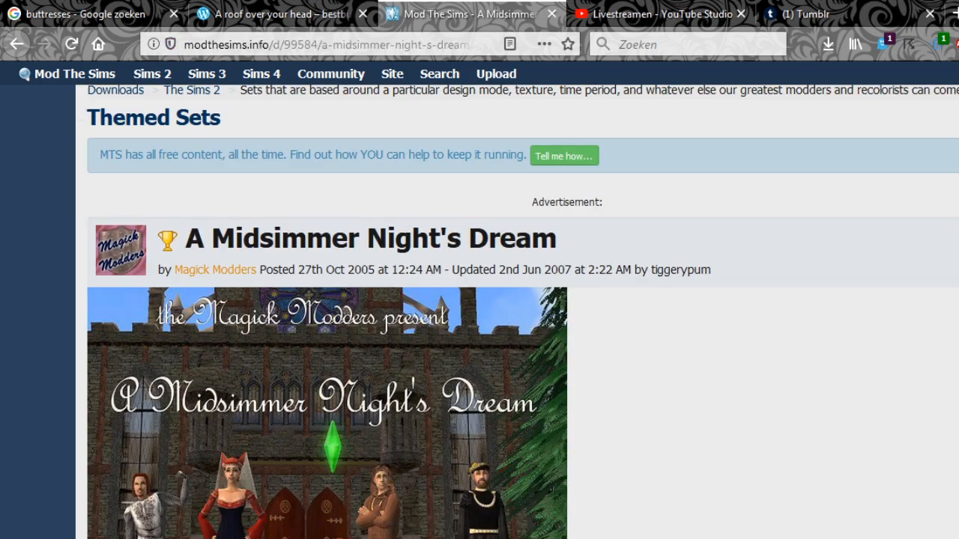
Examine the preview picture, description area and posting date of the "A Midsimmer Night's Dream" set.
scroll(697, 508, down, 5)
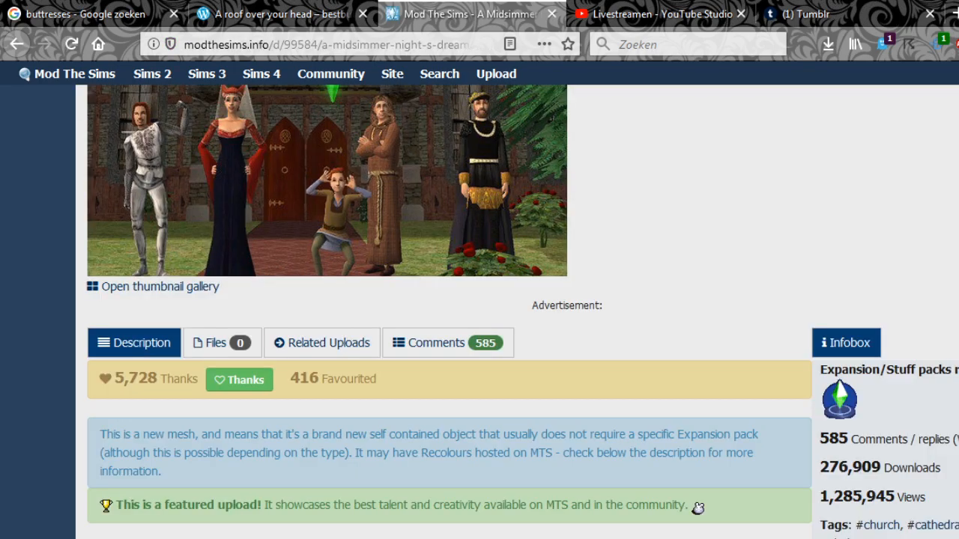
scroll(697, 508, down, 2)
scroll(697, 353, up, 5)
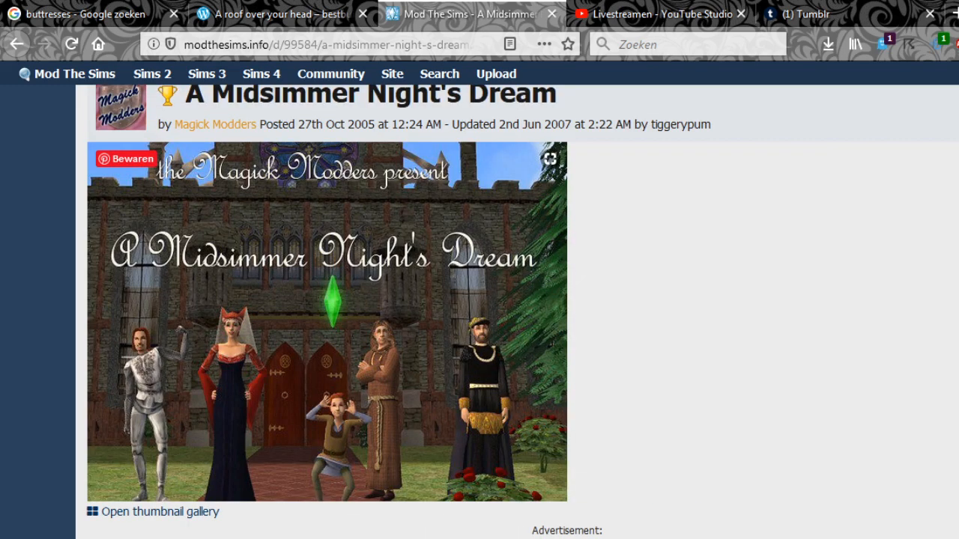
scroll(479, 314, up, 3)
drag(325, 342, 444, 341)
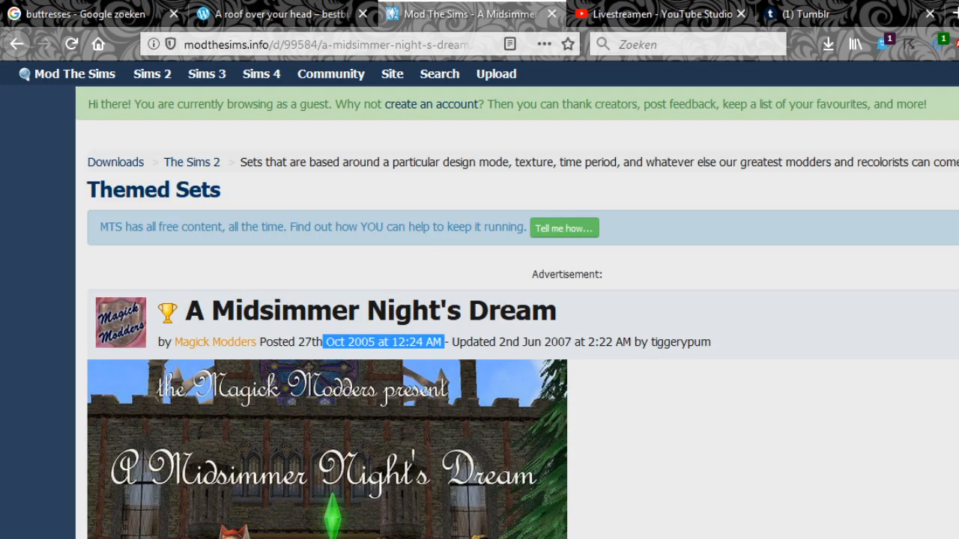
click(445, 342)
Open the comments of the "A Midsimmer Night's Dream" set and go to their first page.
scroll(699, 536, down, 5)
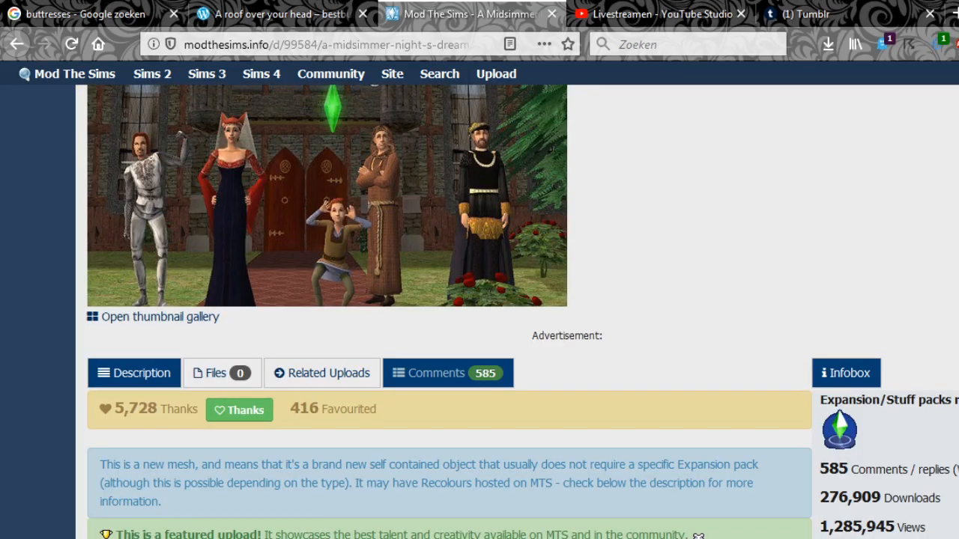
click(448, 373)
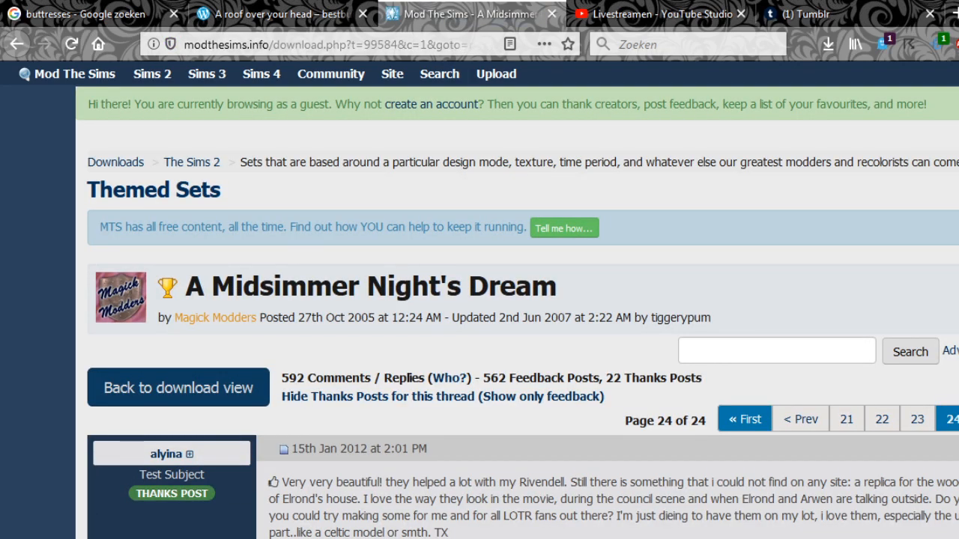
click(745, 420)
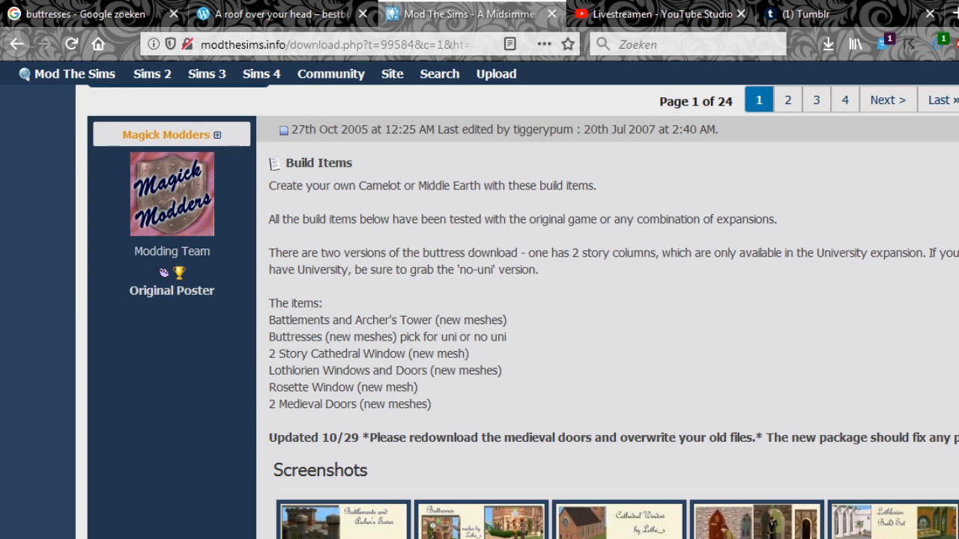
Open the Buttresses screenshot of the build items enlarged and examine the buttress meshes.
scroll(523, 311, down, 3)
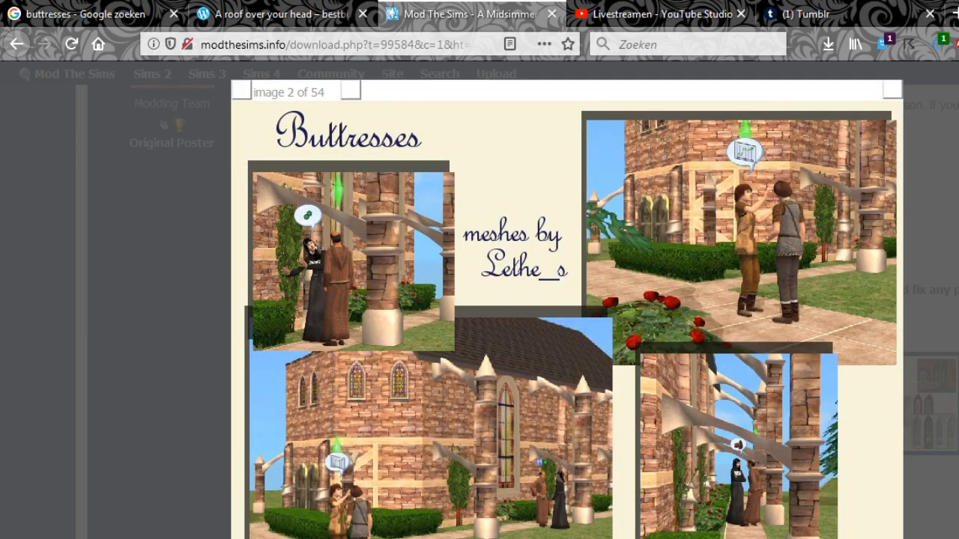
scroll(568, 299, down, 2)
scroll(567, 300, up, 3)
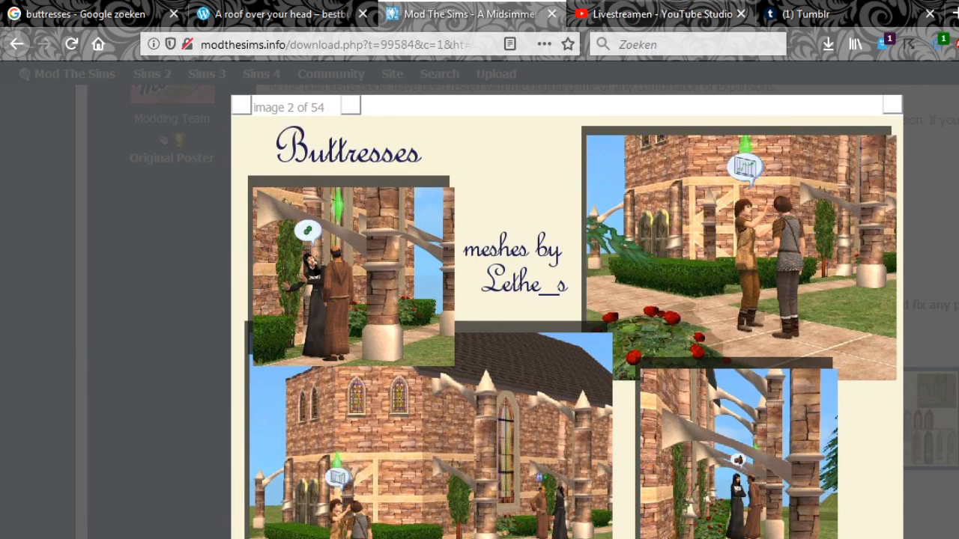
Check the Tumblr dashboard, then return to the Mod The Sims page and close the enlarged Buttresses screenshot.
click(656, 14)
click(468, 14)
click(824, 14)
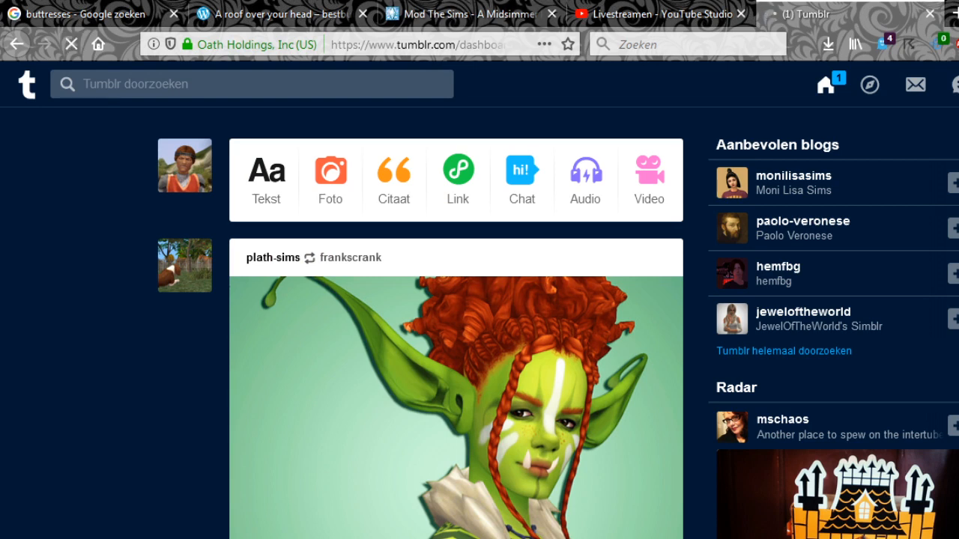
click(468, 14)
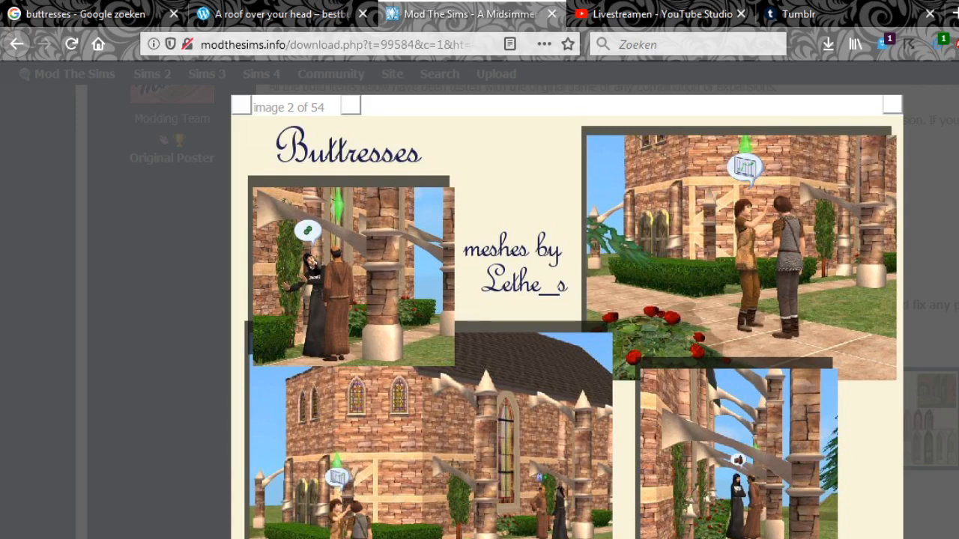
key(Escape)
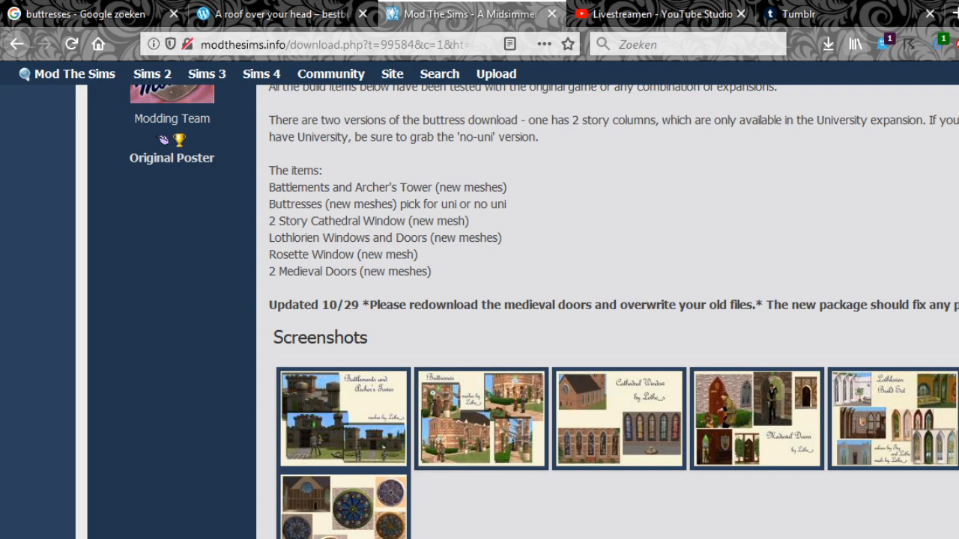
Find the livestream announcement post on the Tumblr dashboard and return to the Mod The Sims page.
click(798, 13)
scroll(480, 314, down, 2)
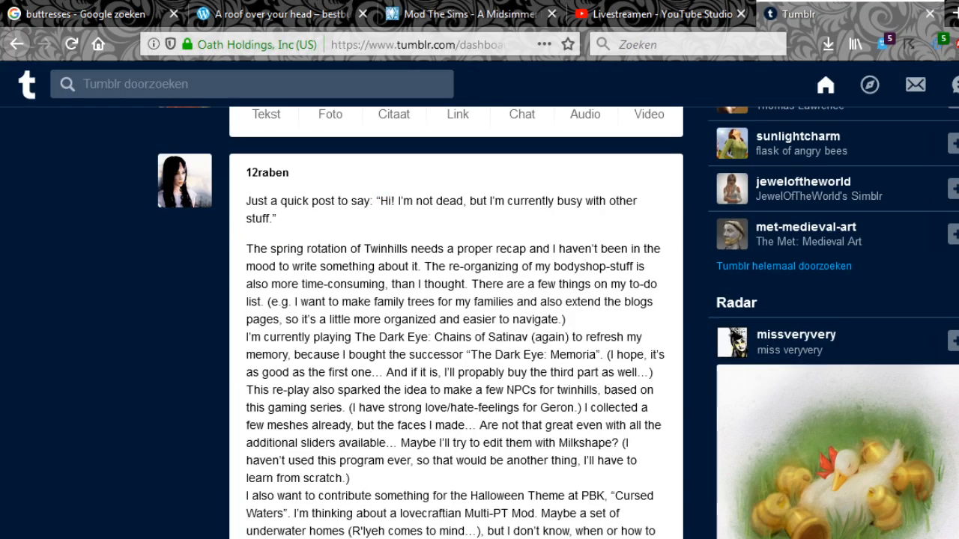
scroll(479, 314, down, 10)
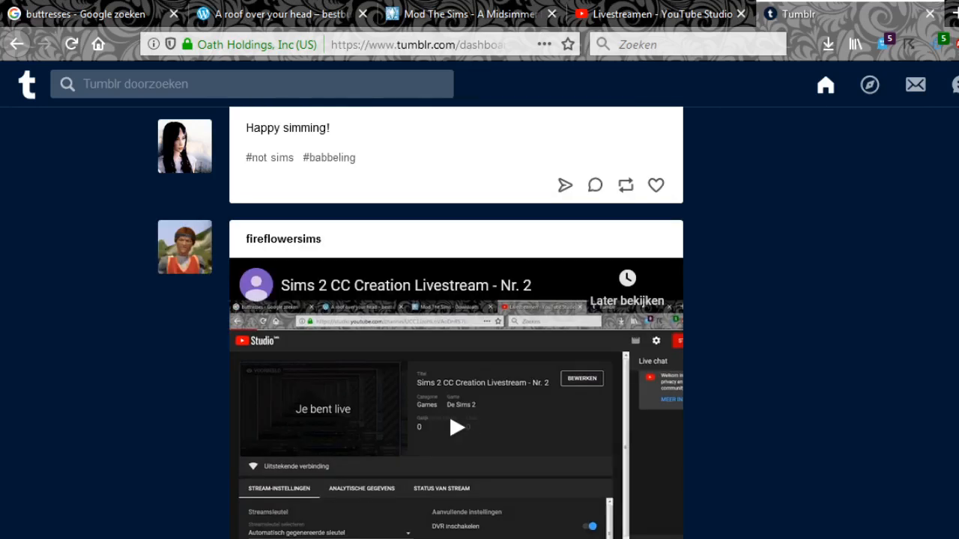
scroll(456, 323, down, 6)
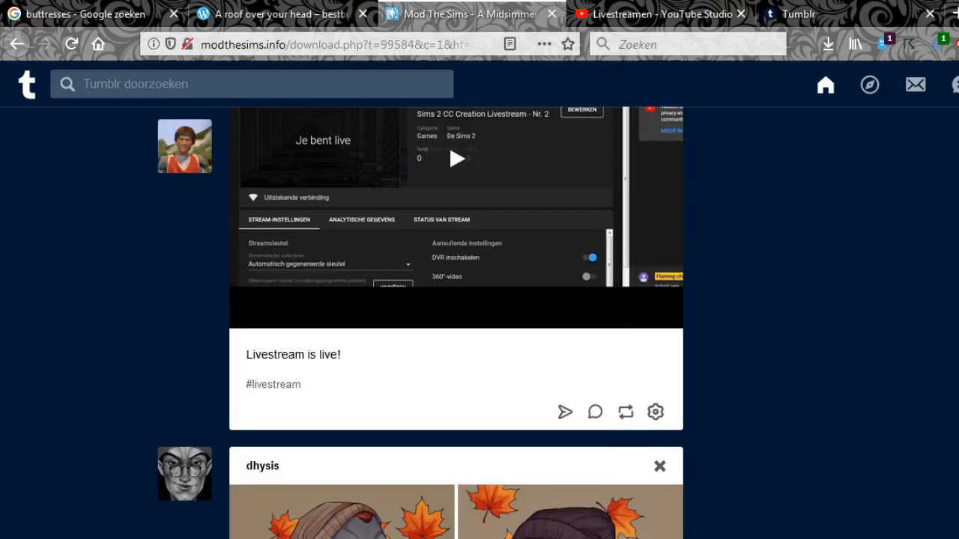
key(ctrl+shift+Tab)
key(ctrl+shift+Tab)
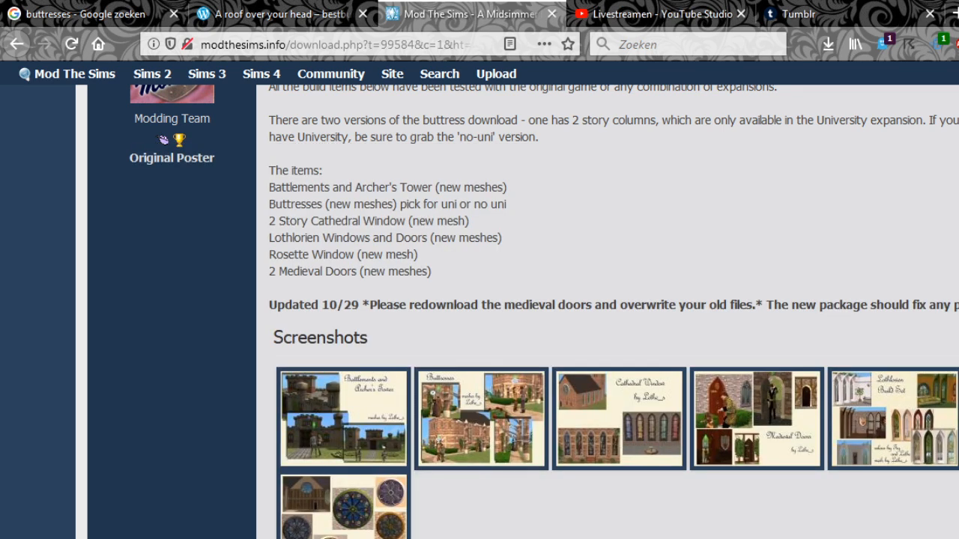
Enlarge the Buttresses screenshot again and examine its lower pictures of the church buttresses.
click(481, 419)
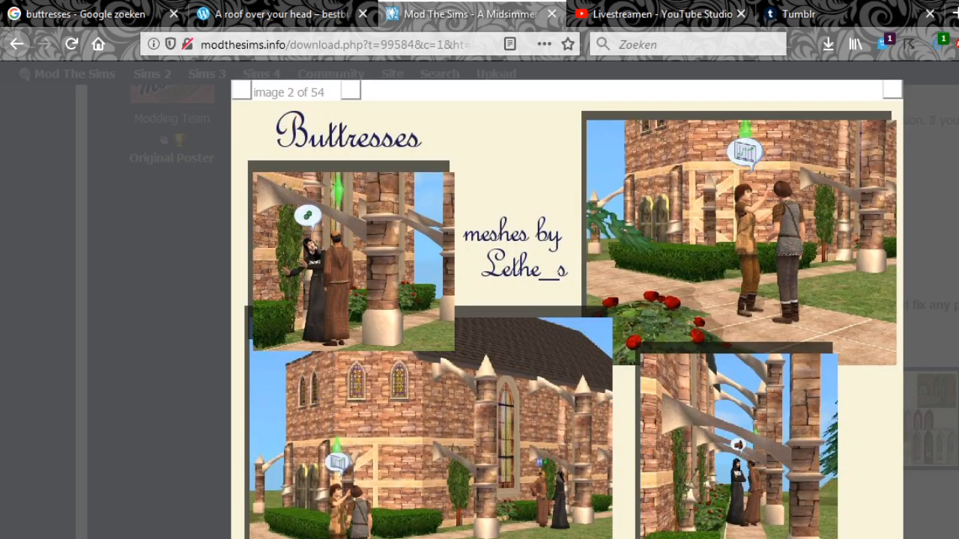
scroll(567, 300, down, 4)
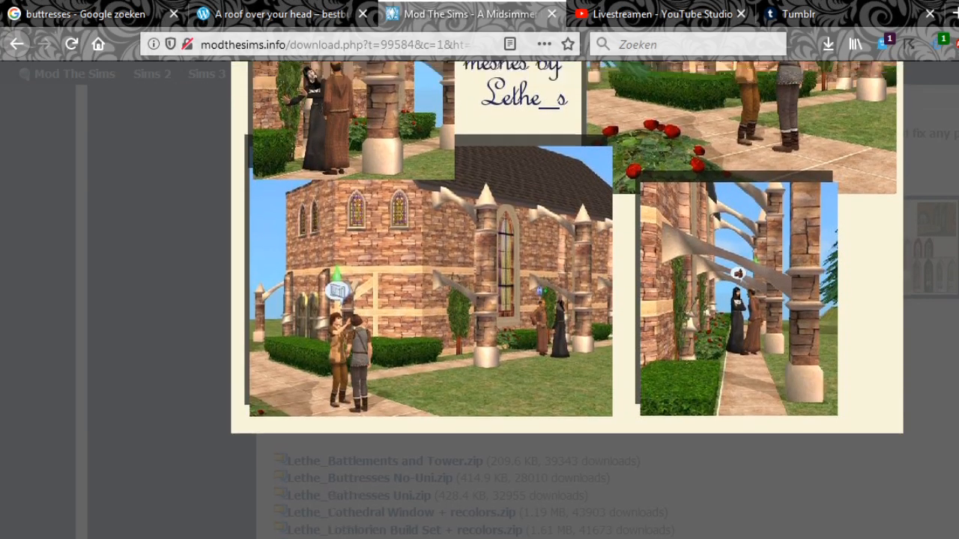
Look over the whole Buttresses screenshot, switch to Blender and open the recent file Ave Maria 2.blend.
scroll(568, 300, up, 5)
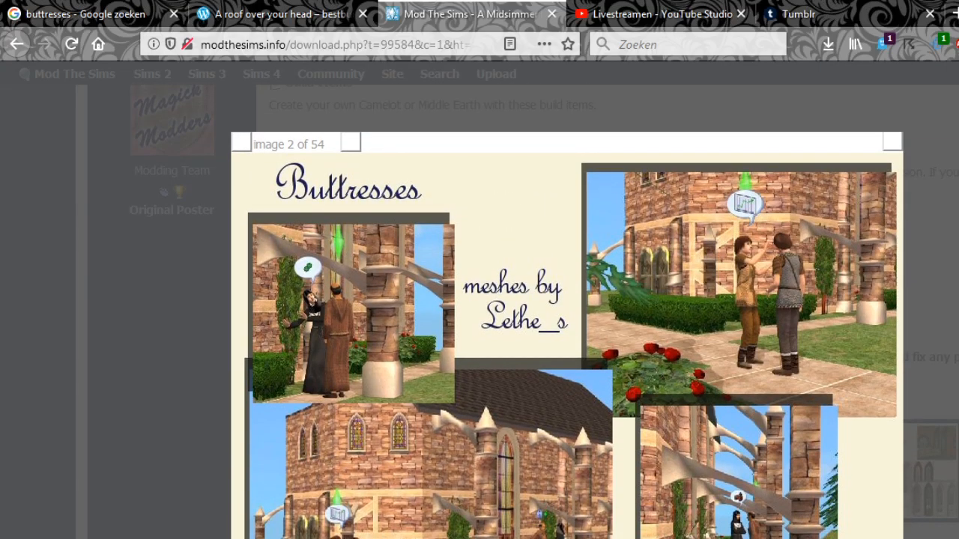
scroll(567, 300, down, 3)
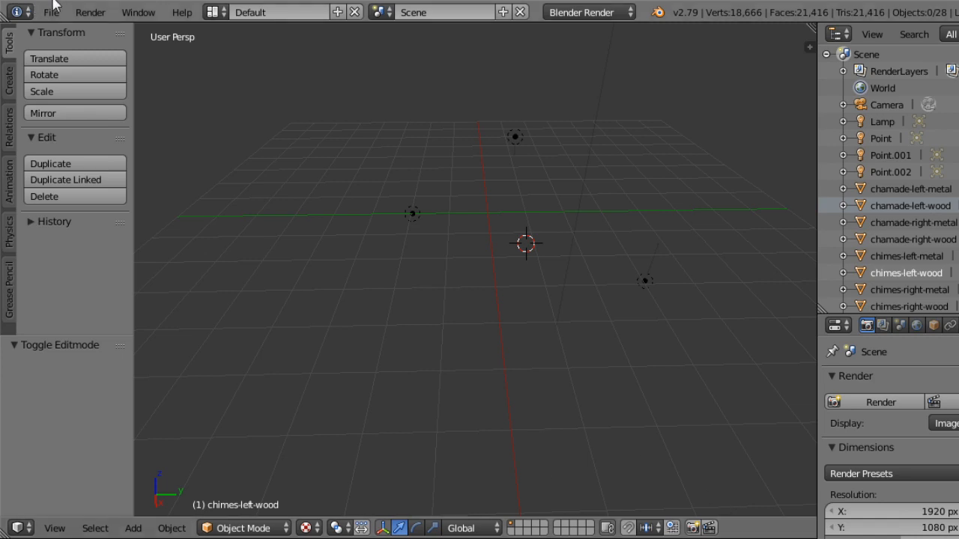
click(51, 12)
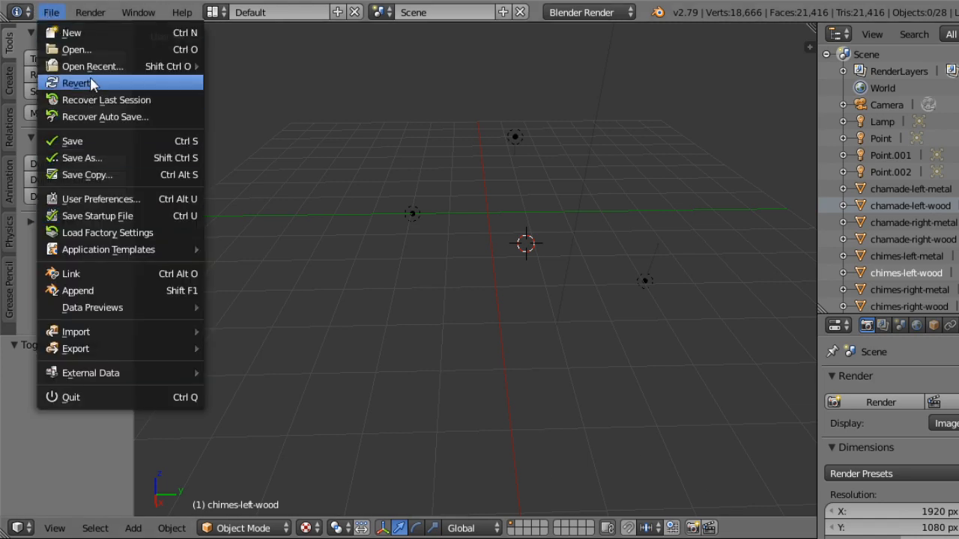
mouse_move(96, 67)
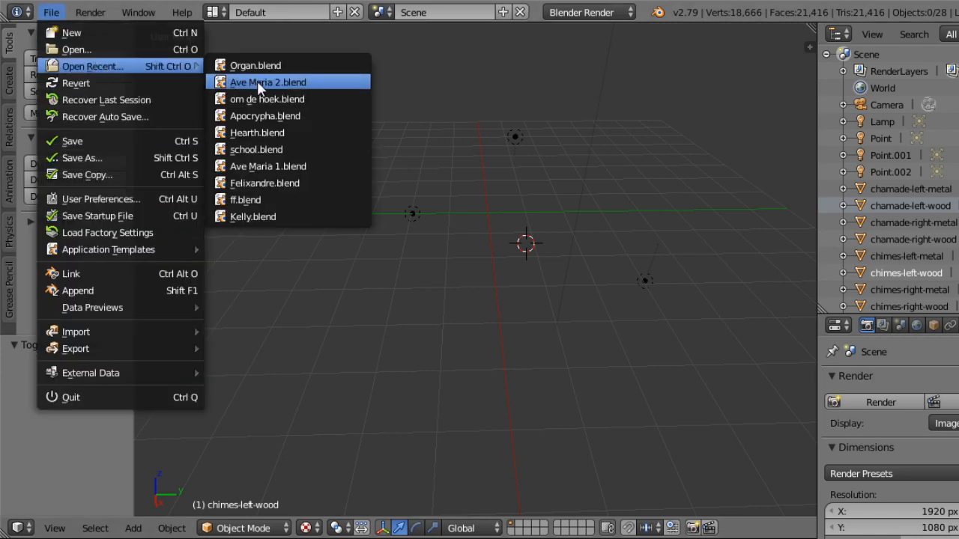
click(257, 83)
Change the screen layout from UV Editing to Default and bring the brick buttress model into view.
middle_drag(831, 277, 884, 334)
click(212, 11)
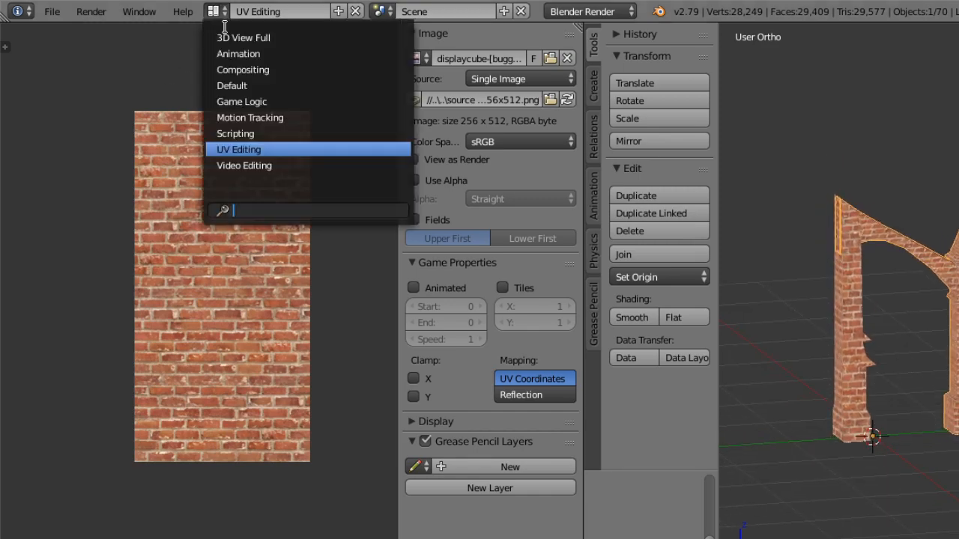
click(240, 89)
middle_drag(530, 321, 467, 267)
key(KP_5)
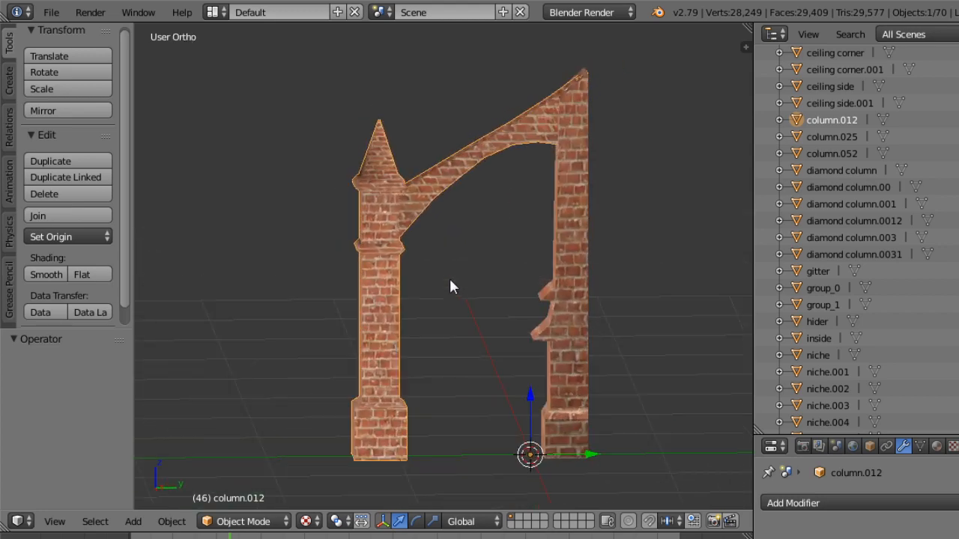
Show the buttress in the right orthographic view and turn off the 3D manipulator.
key(KP_1)
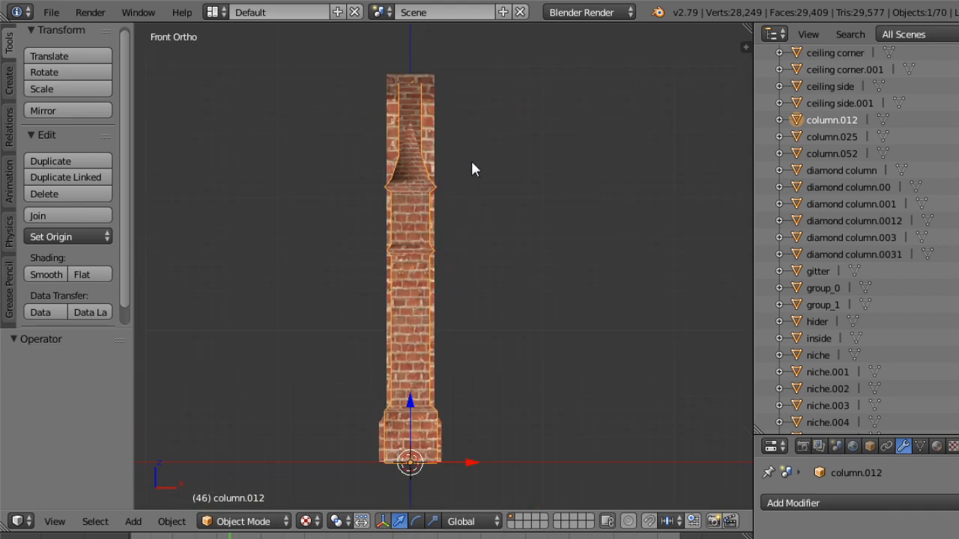
scroll(474, 170, down, 4)
click(55, 522)
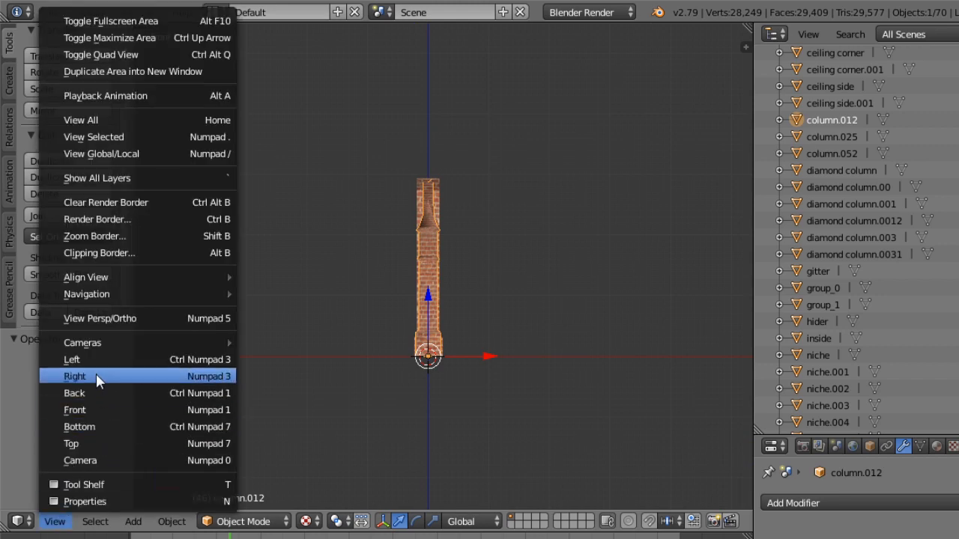
click(96, 376)
scroll(409, 229, down, 4)
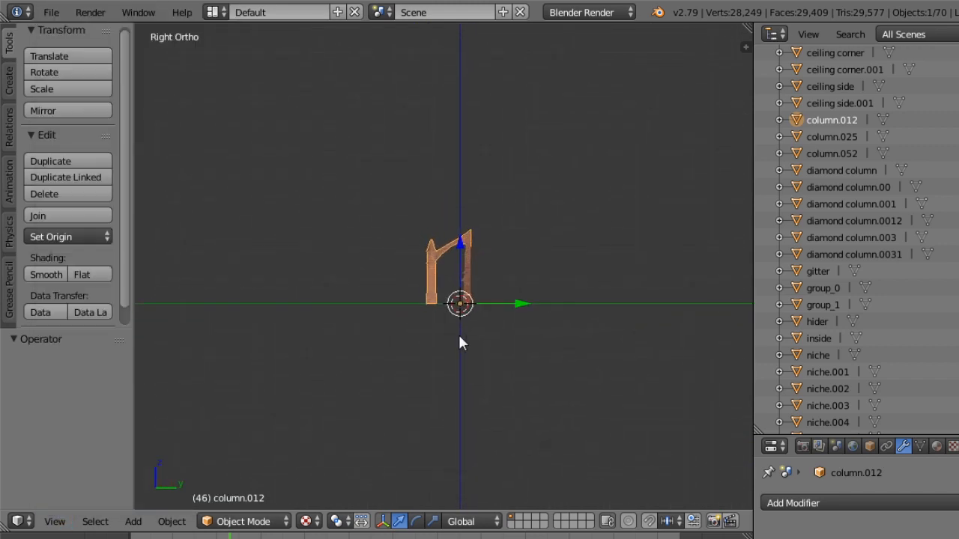
ctrl+middle_drag(460, 336, 463, 296)
shift+middle_drag(484, 235, 398, 256)
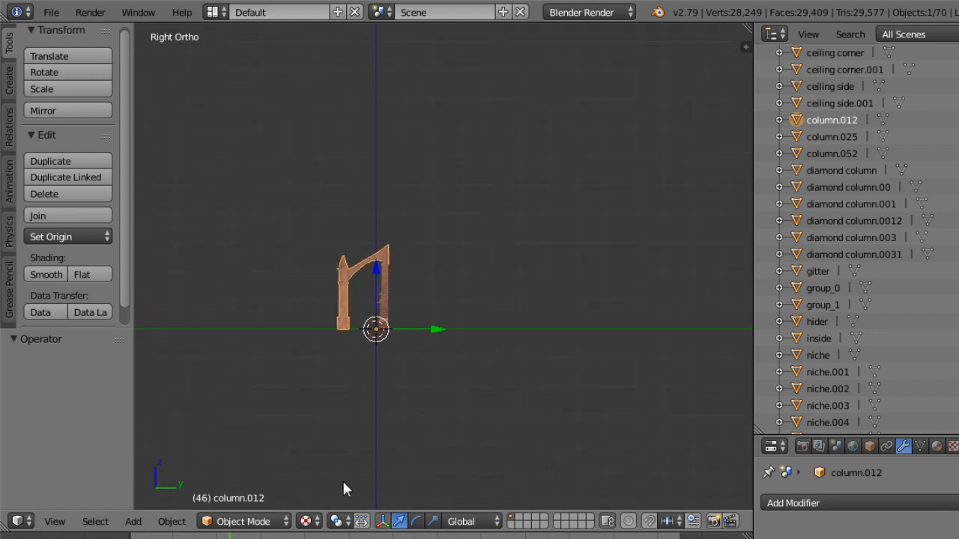
click(382, 521)
scroll(355, 346, up, 2)
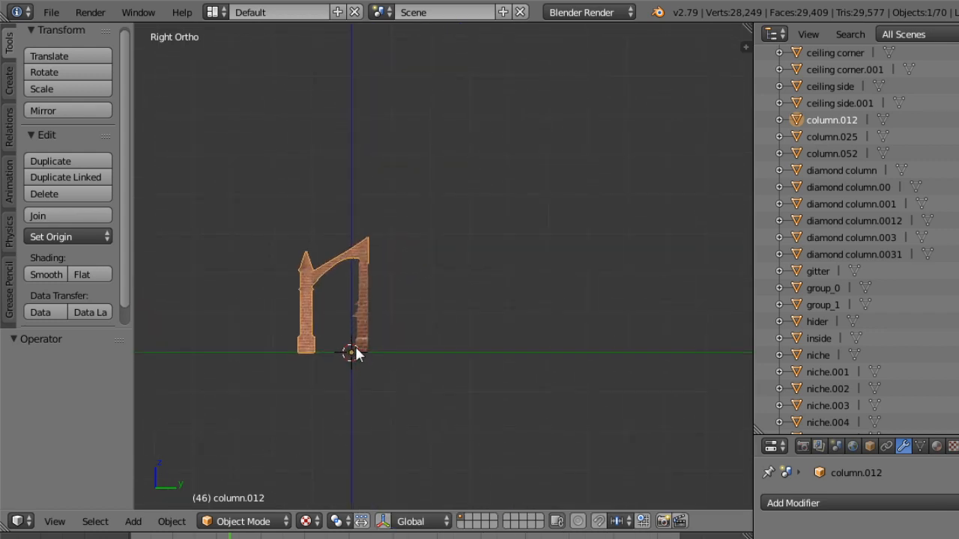
shift+middle_drag(278, 391, 355, 409)
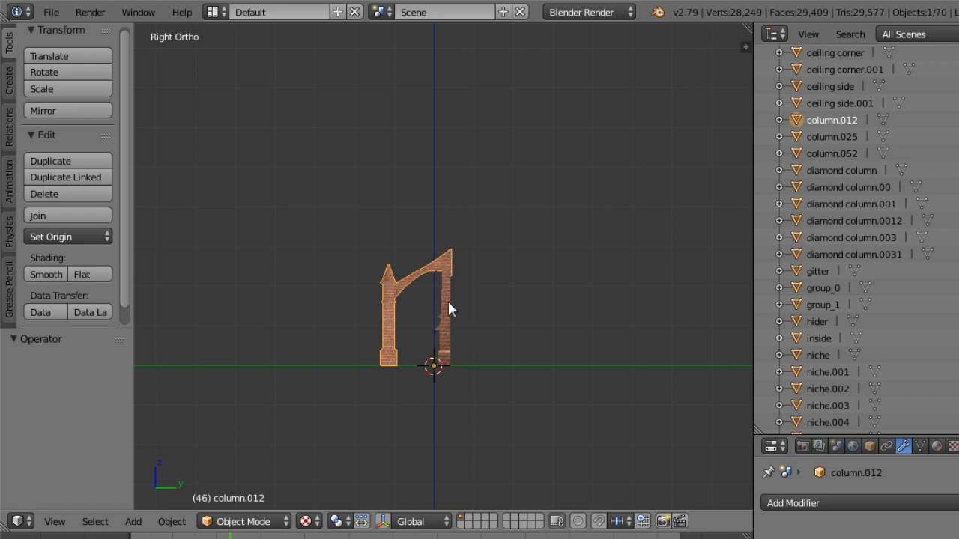
Try scaling the buttress column by 2 along the Z axis, inspect its brick texture, and undo the scaling.
key(s)
key(z)
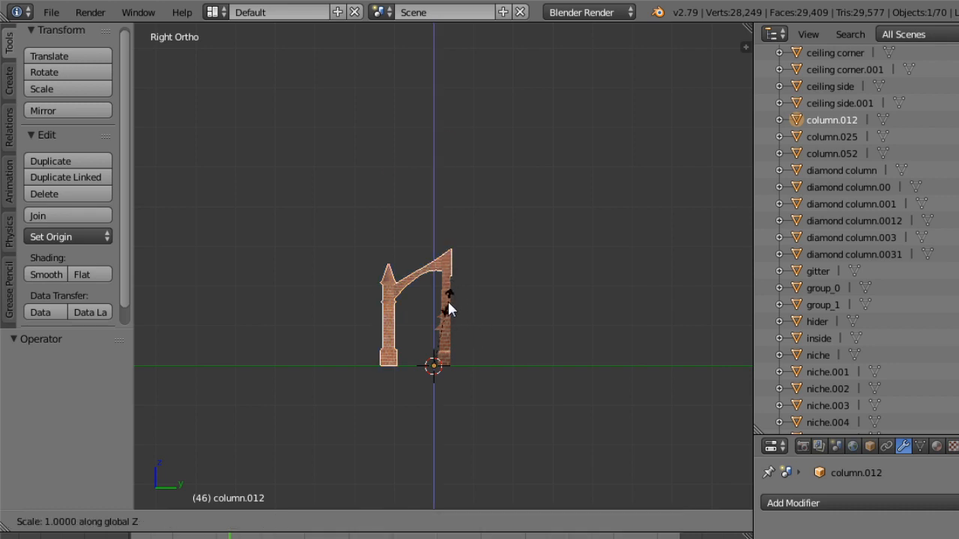
key(2)
key(Return)
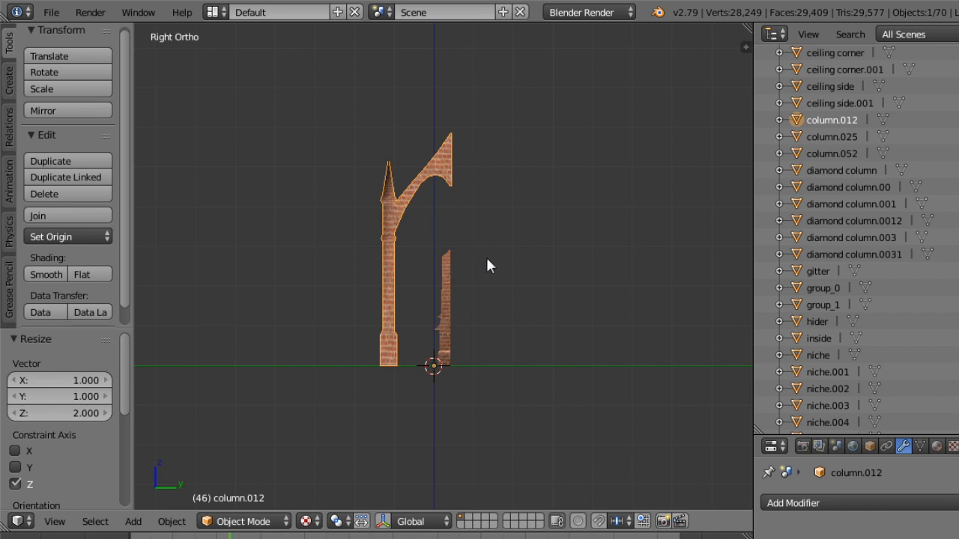
middle_drag(479, 263, 395, 347)
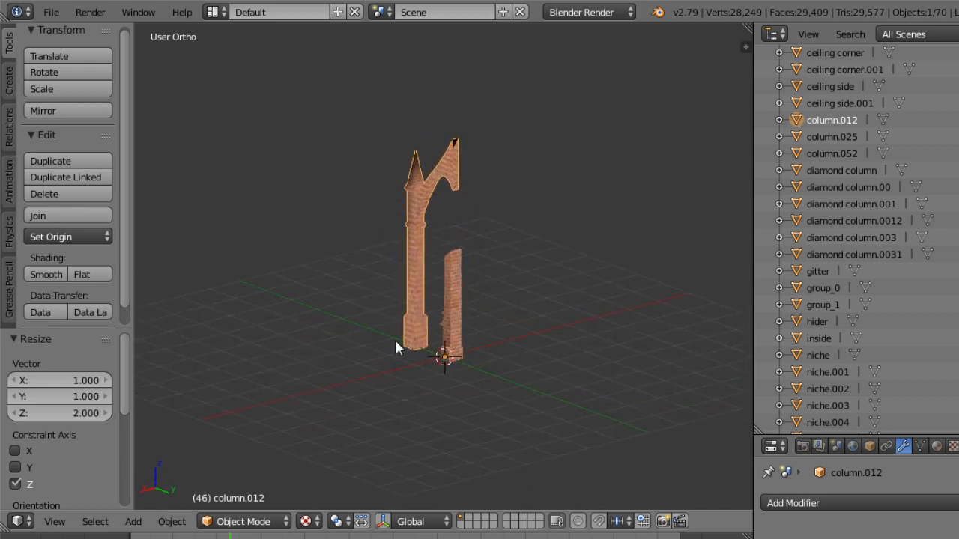
scroll(396, 342, up, 7)
middle_drag(426, 219, 390, 207)
key(ctrl+z)
scroll(421, 410, down, 6)
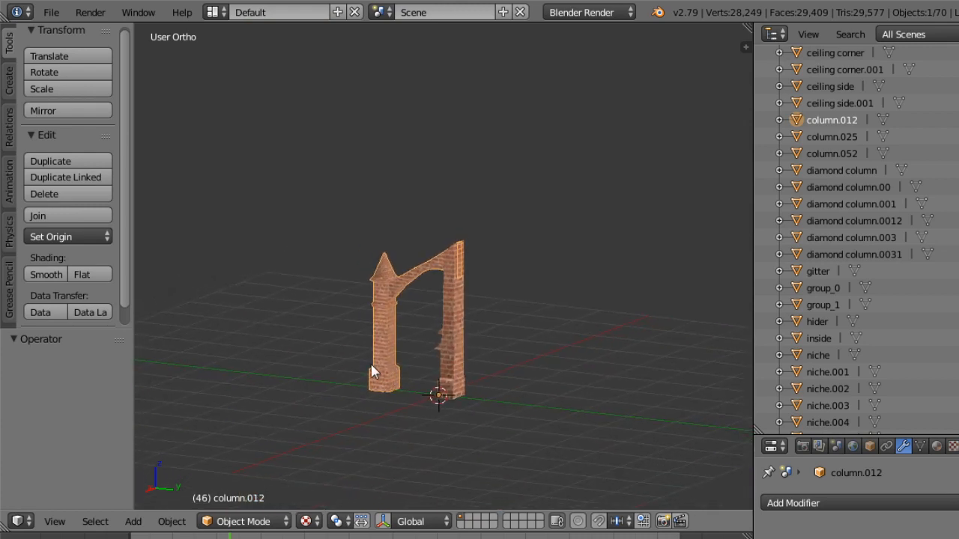
Launch SimPE and choose to run it despite the newer expansion pack.
middle_drag(374, 372, 395, 405)
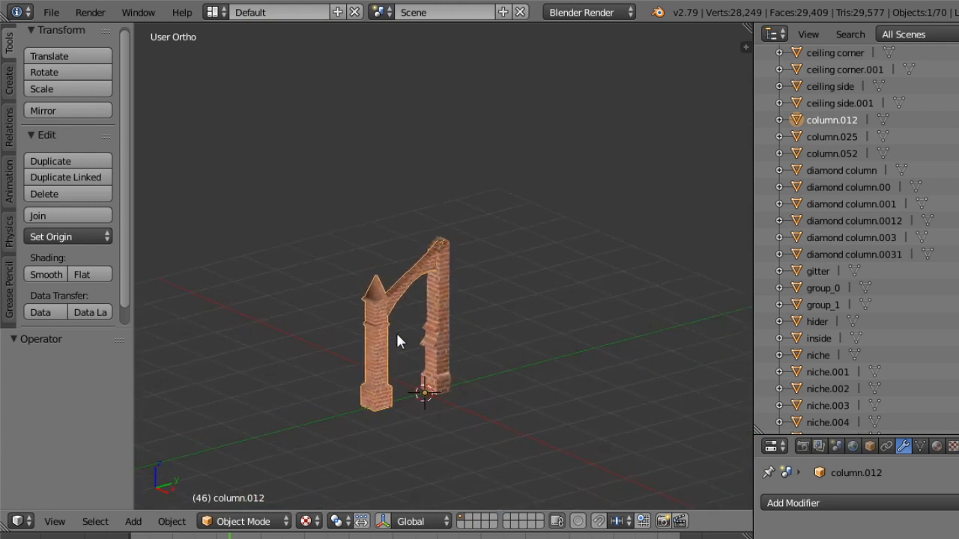
middle_drag(389, 391, 356, 407)
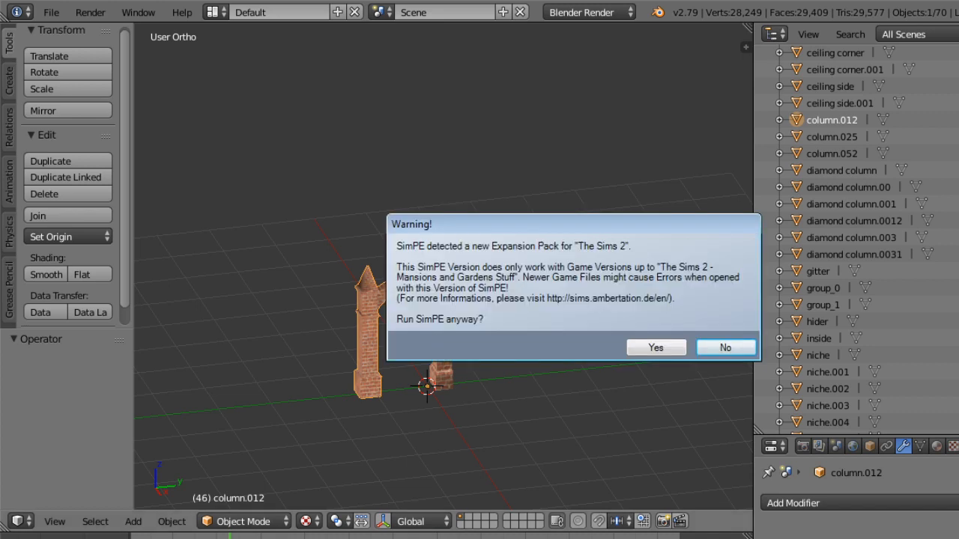
click(653, 348)
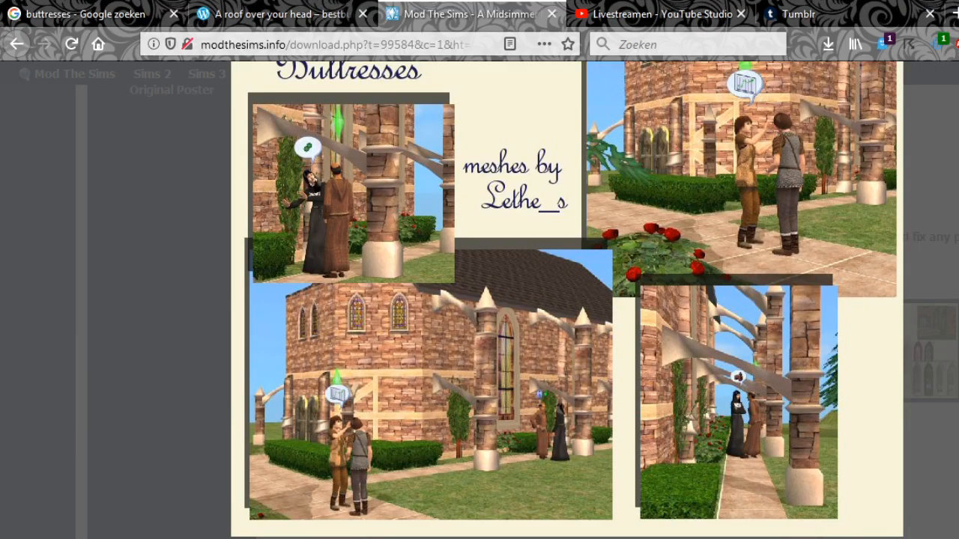
Check the livestream's status messages in YouTube Studio and read the details of the streaming error.
click(659, 14)
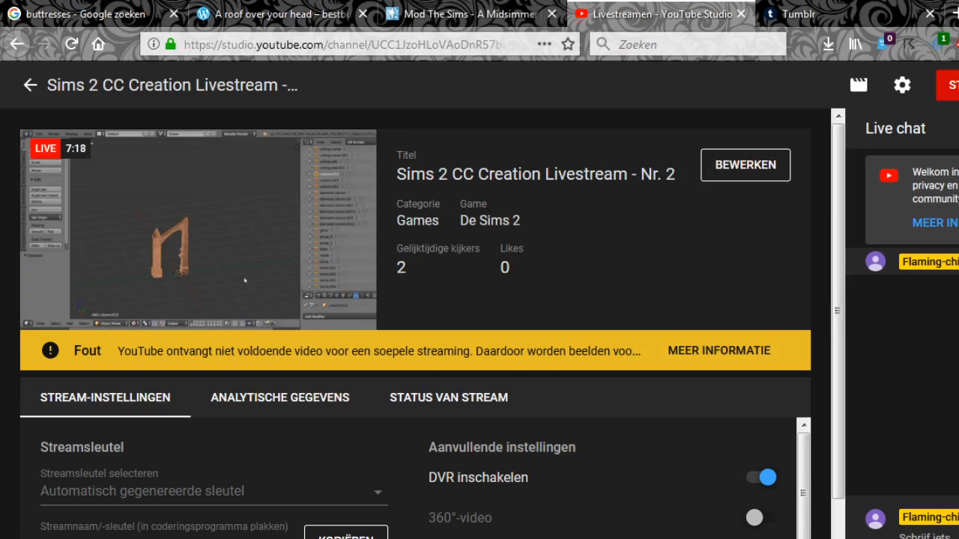
click(449, 398)
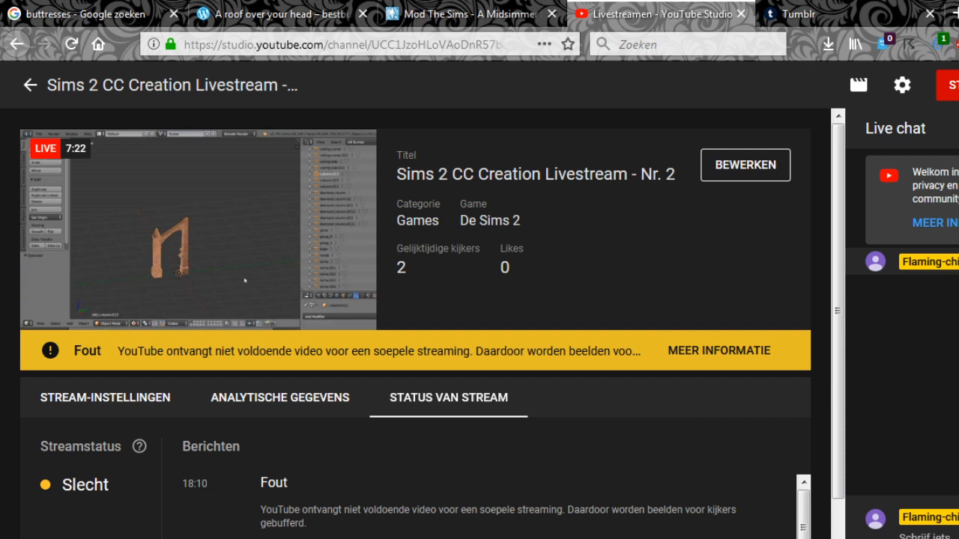
mouse_move(804, 506)
mouse_down()
mouse_move(804, 538)
mouse_move(804, 510)
mouse_up()
click(719, 351)
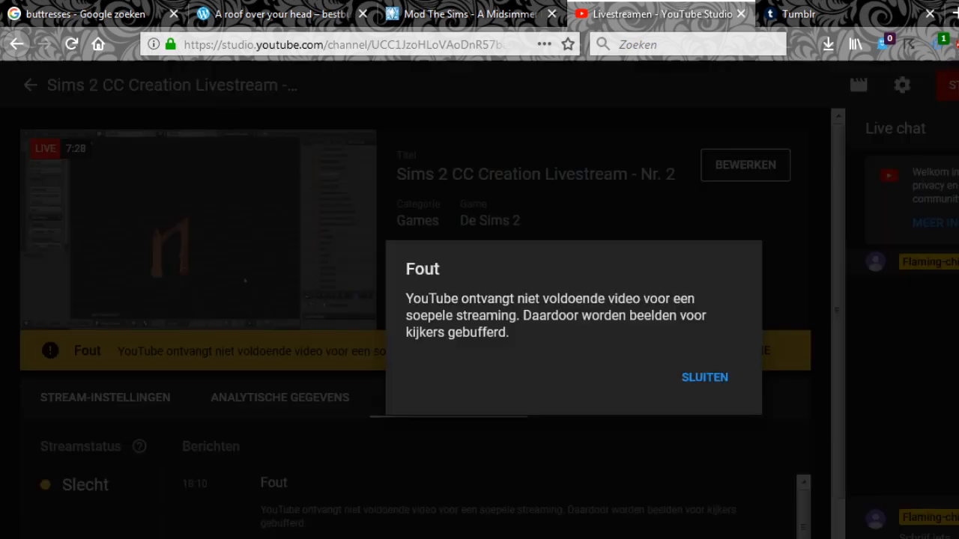
click(704, 378)
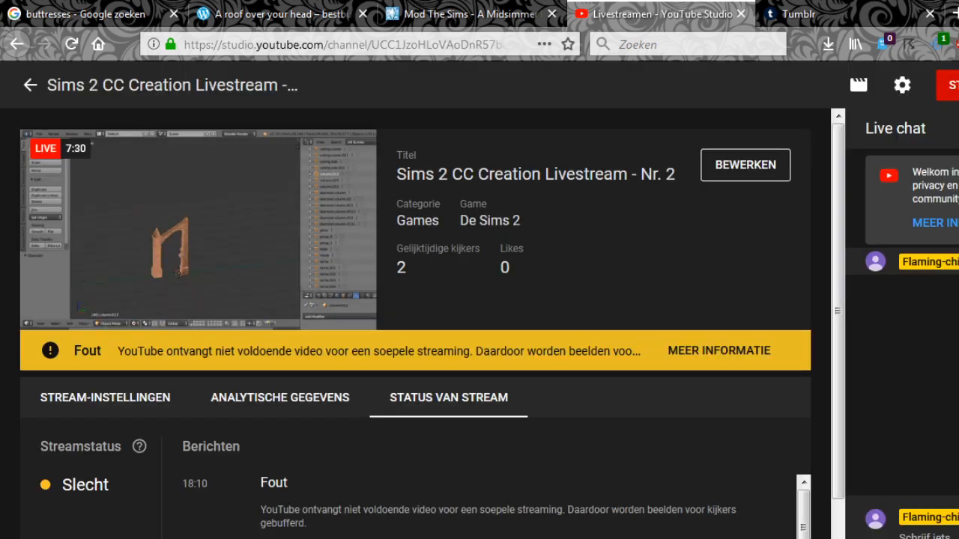
View the livestream analytics, switching the chart to Afspeelinstanties and back to Gelijktijdige kijkers.
click(279, 398)
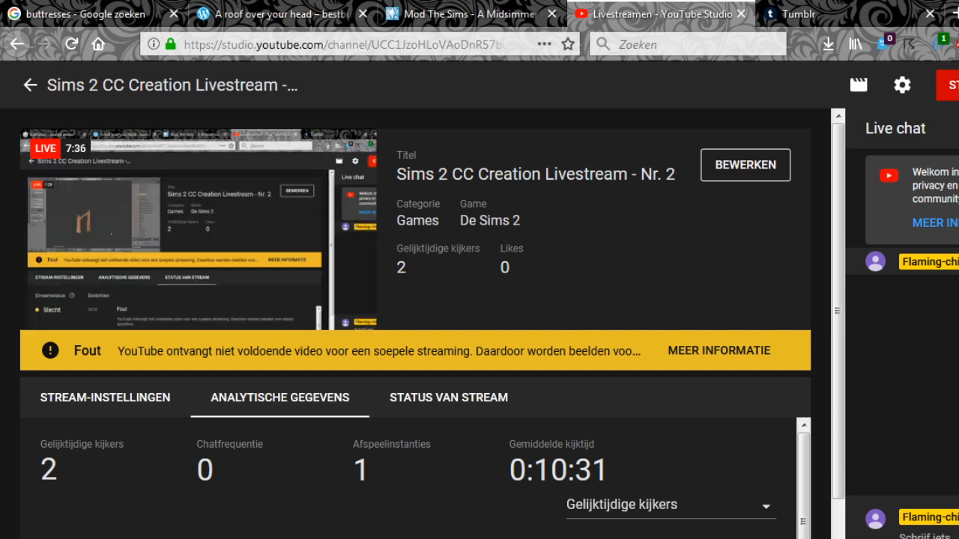
scroll(409, 480, down, 1)
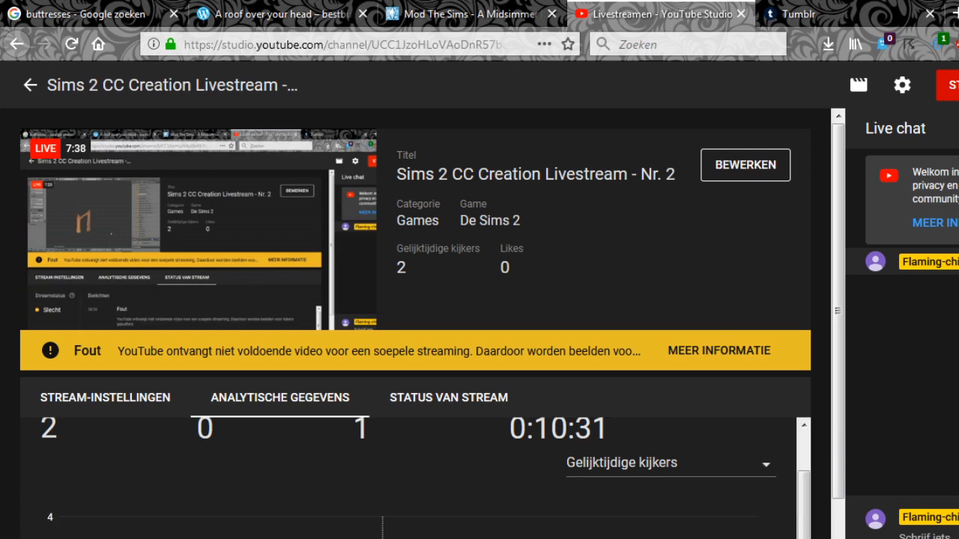
scroll(408, 480, up, 1)
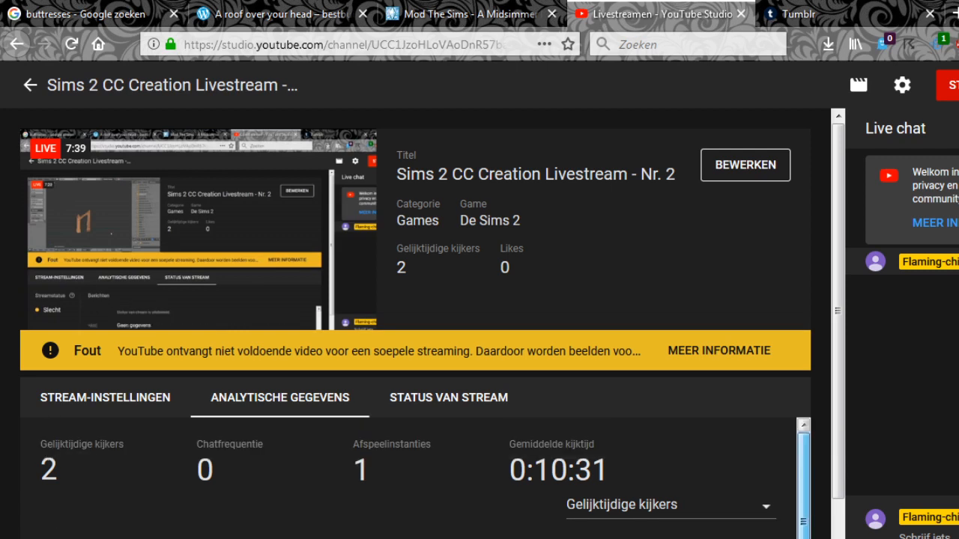
click(667, 505)
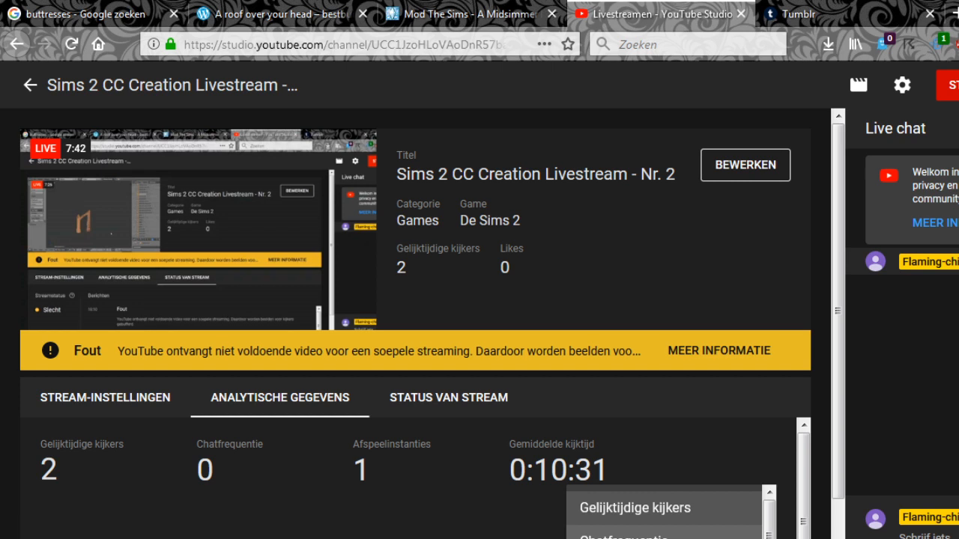
click(634, 538)
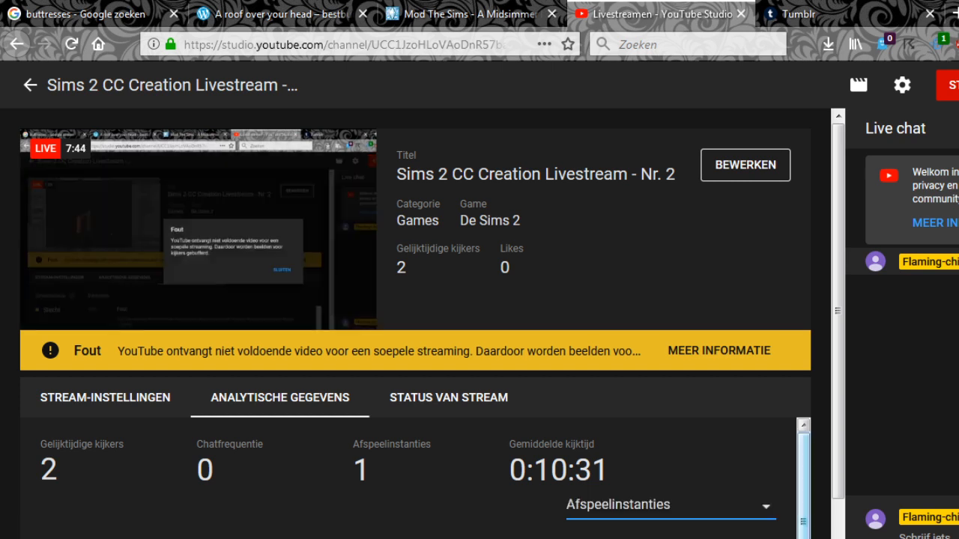
mouse_move(803, 501)
mouse_down()
mouse_move(803, 538)
mouse_move(803, 502)
mouse_up()
click(667, 505)
click(636, 507)
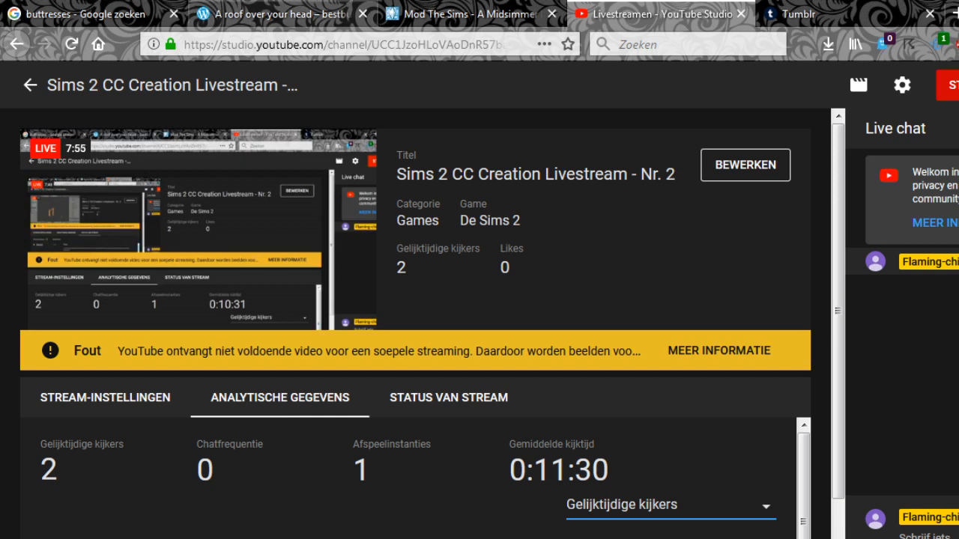
Look through the lower part of the "A roof over your head" article, up to the steeple download.
click(281, 14)
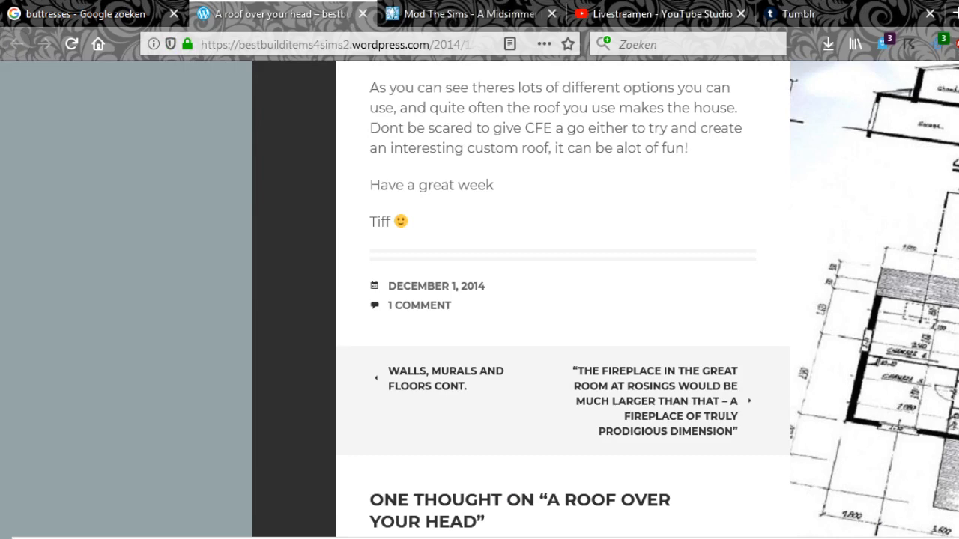
scroll(562, 300, up, 8)
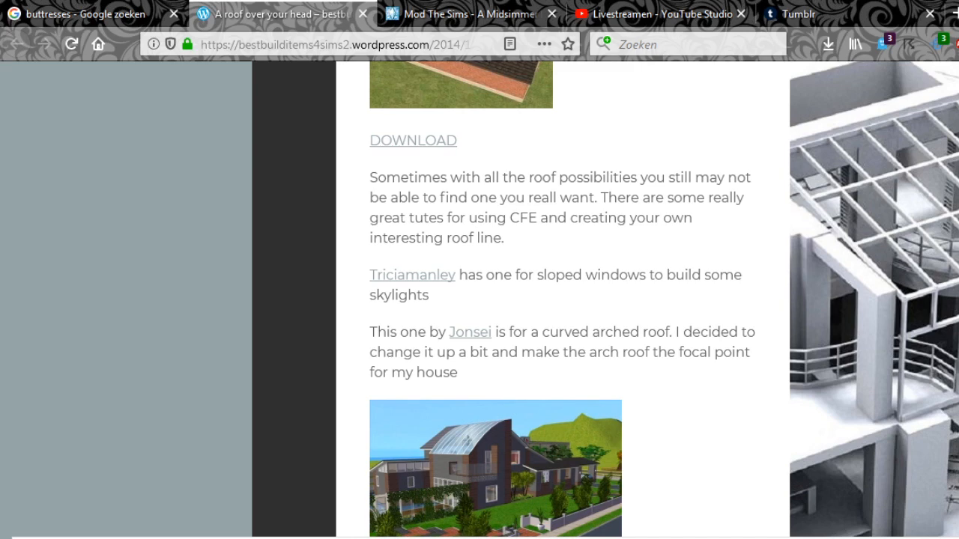
scroll(562, 300, up, 2)
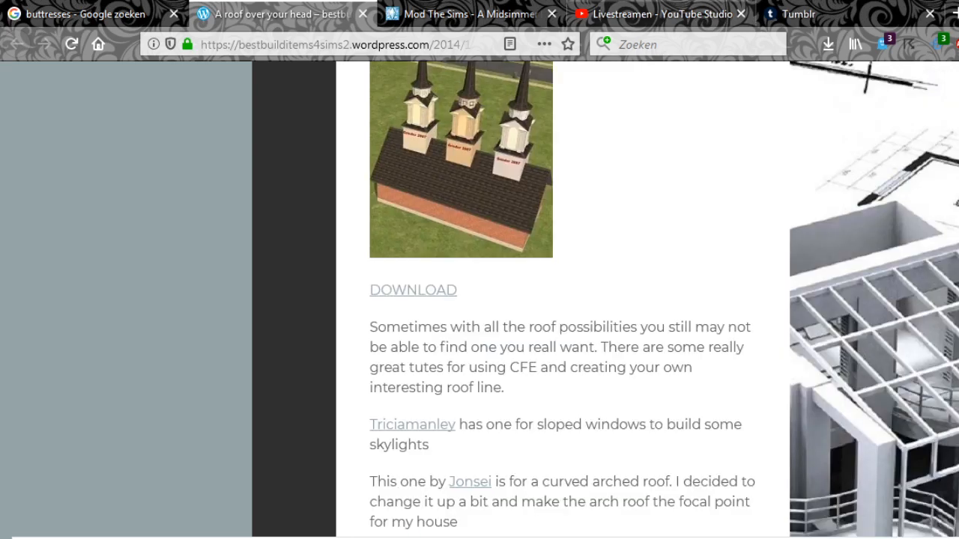
Recheck the livestream dashboard and return to the Buttresses screenshot on Mod The Sims.
click(662, 14)
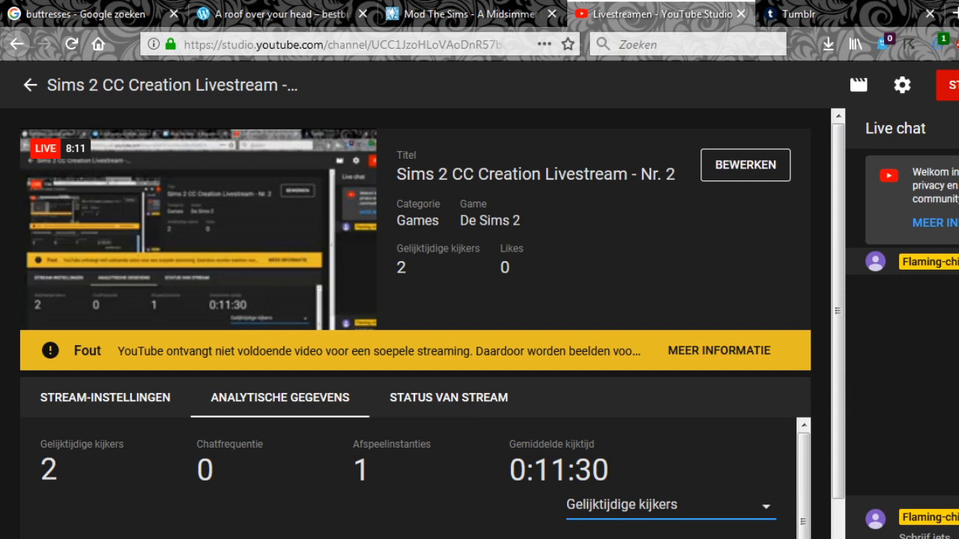
click(281, 14)
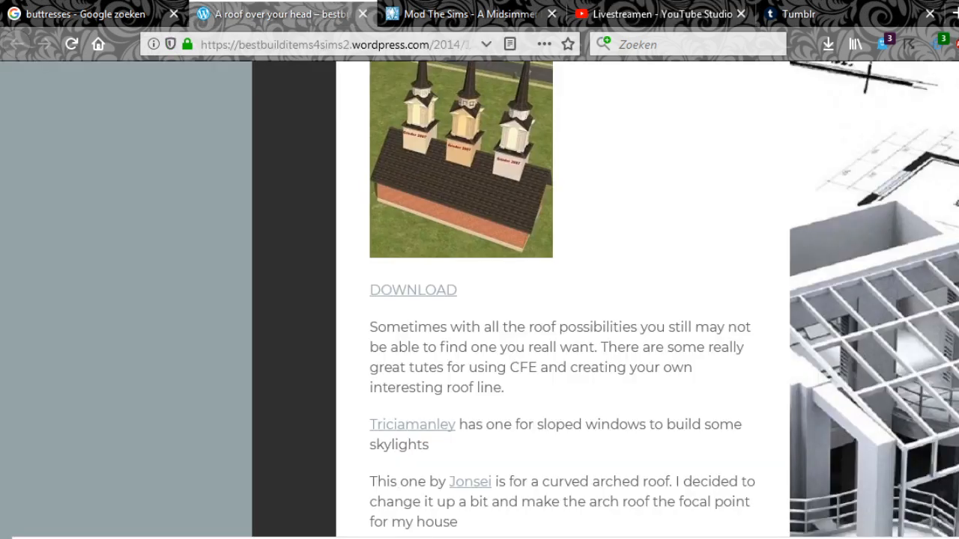
key(ctrl+Tab)
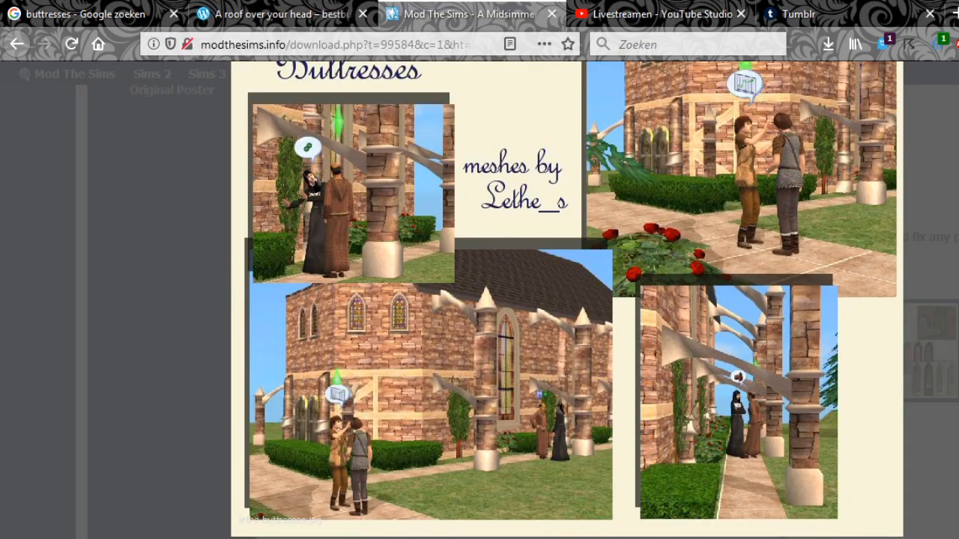
Close the enlarged Buttresses screenshot, switch to Blender and examine the brick buttress model from several angles, including the pillar and arch close up.
key(Escape)
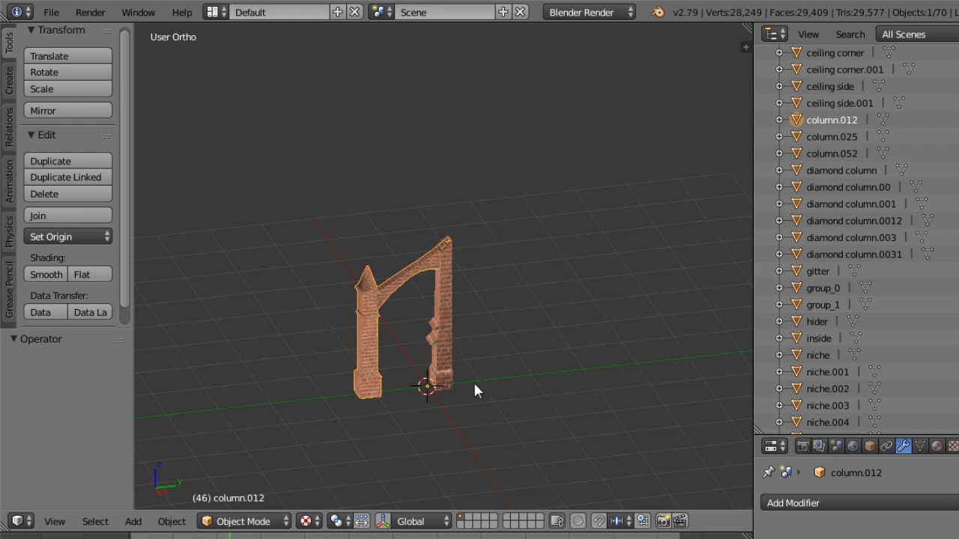
middle_drag(475, 389, 513, 357)
ctrl+middle_drag(482, 414, 529, 313)
middle_drag(546, 351, 654, 372)
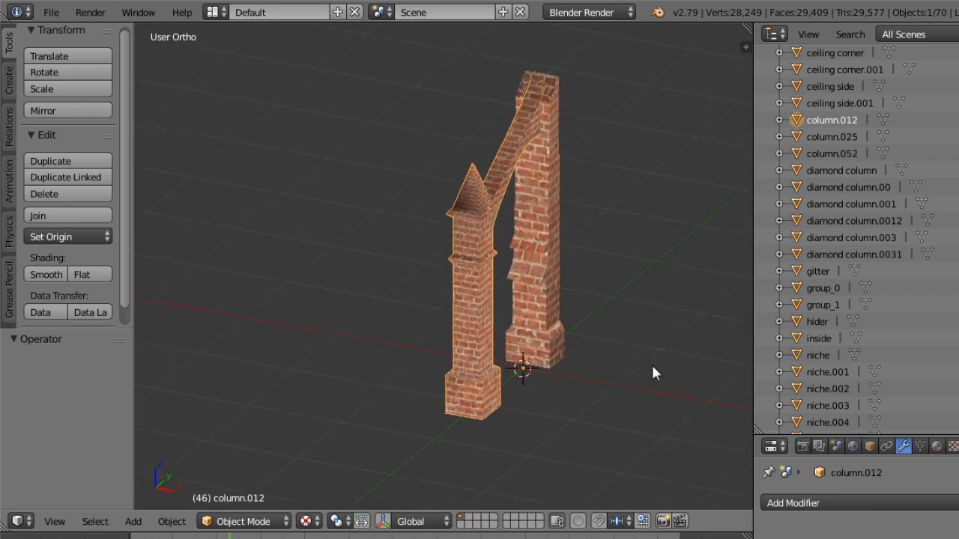
scroll(651, 362, up, 5)
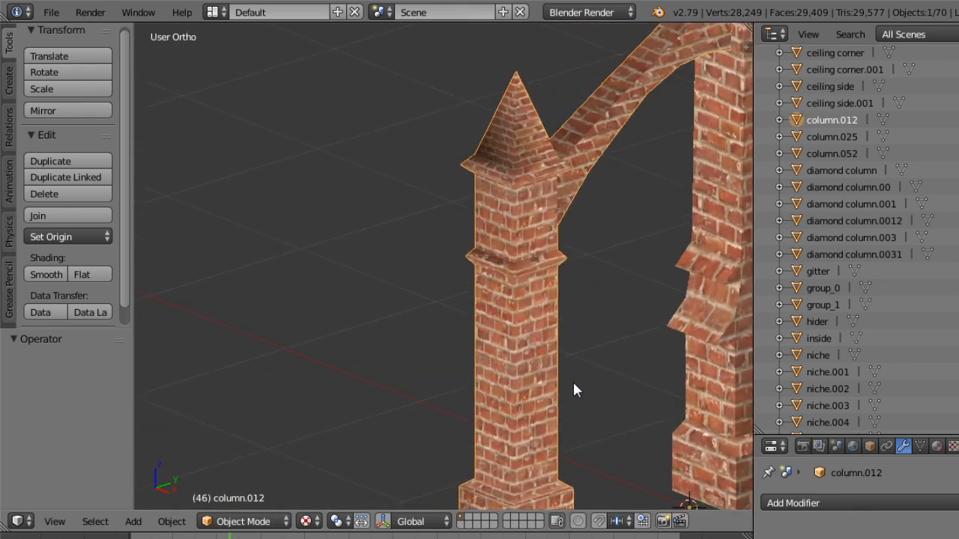
shift+middle_drag(619, 397, 415, 505)
Try moving the pillar-and-arch piece about 1.06 units along negative X, away from the wall buttress.
click(384, 522)
drag(513, 434, 417, 427)
middle_drag(418, 429, 352, 389)
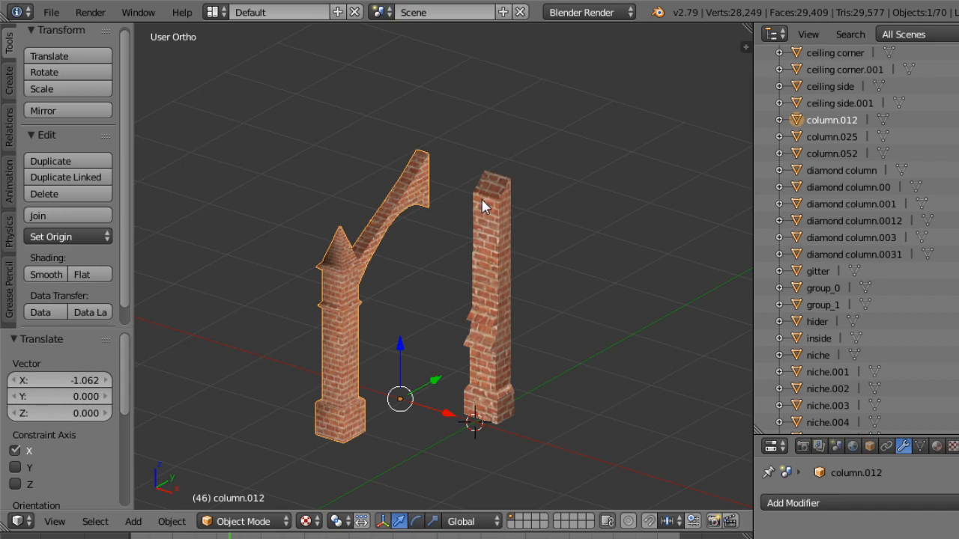
key(ctrl+z)
Switch to the Google image results for buttresses in the browser and view the Driven To Write and ThoughtCo photos enlarged.
key(alt+Tab)
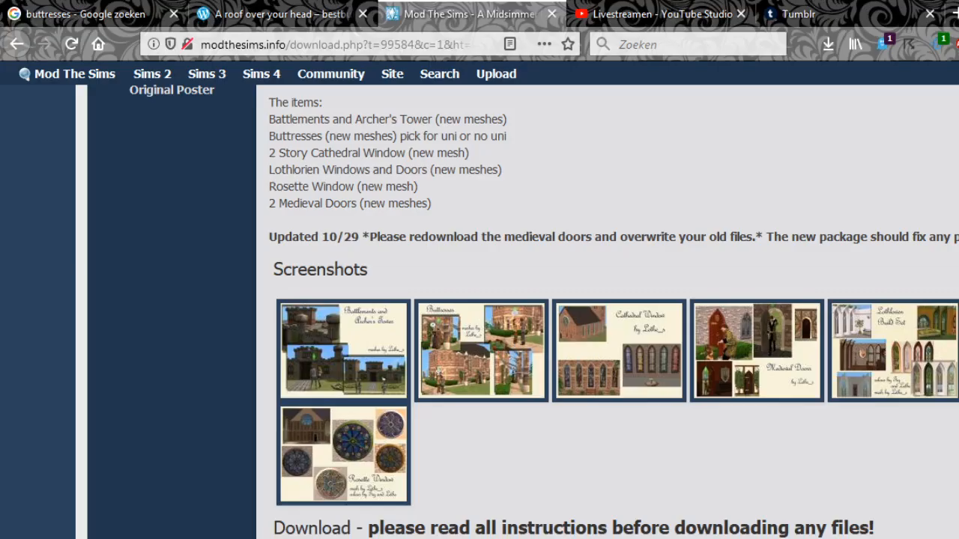
click(119, 14)
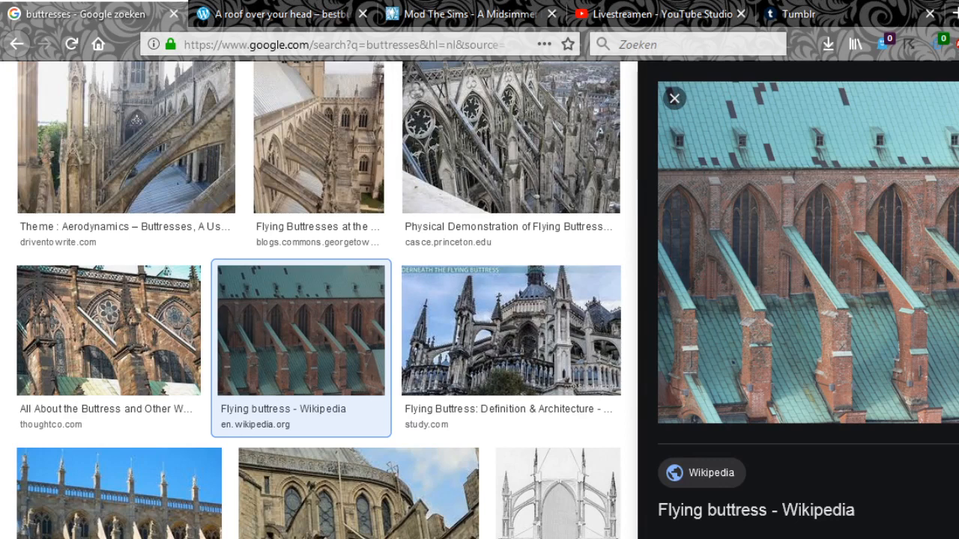
key(Escape)
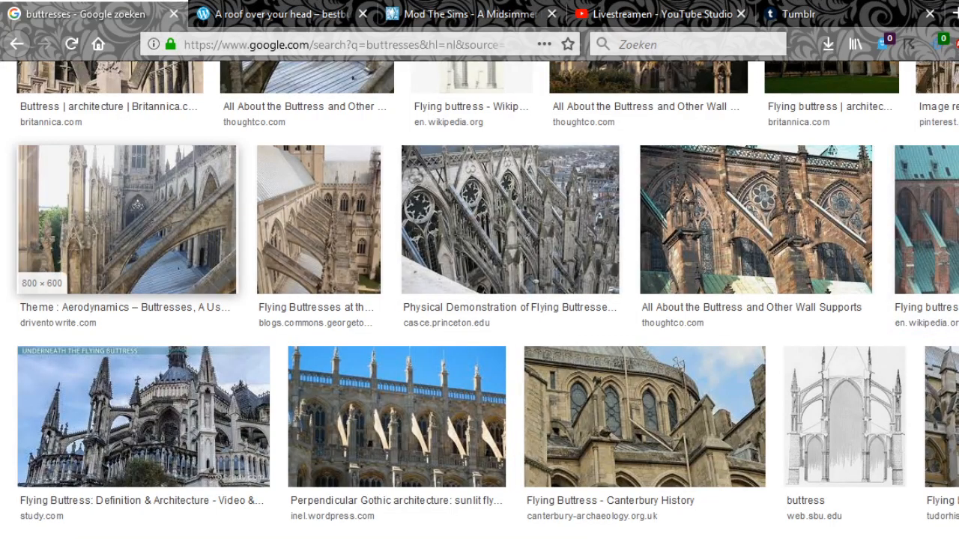
click(127, 220)
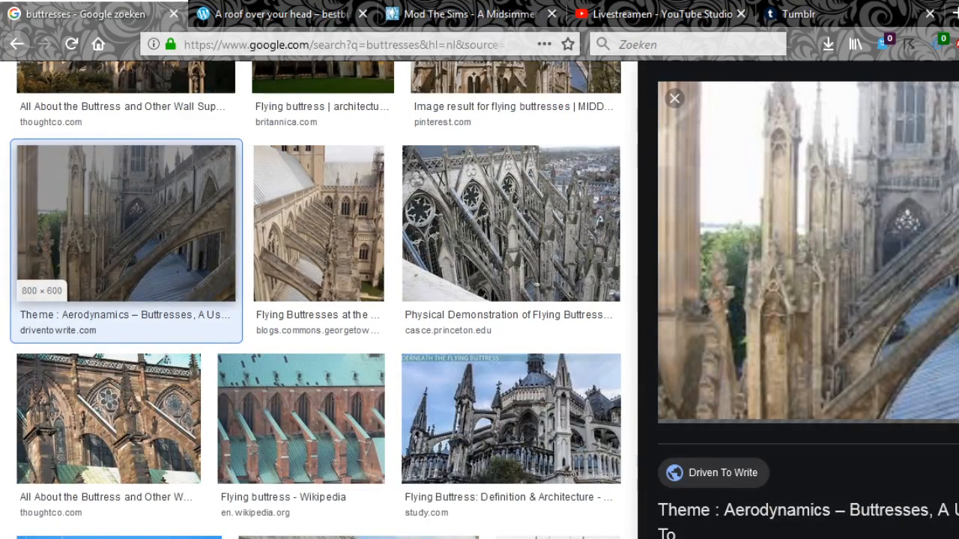
key(Escape)
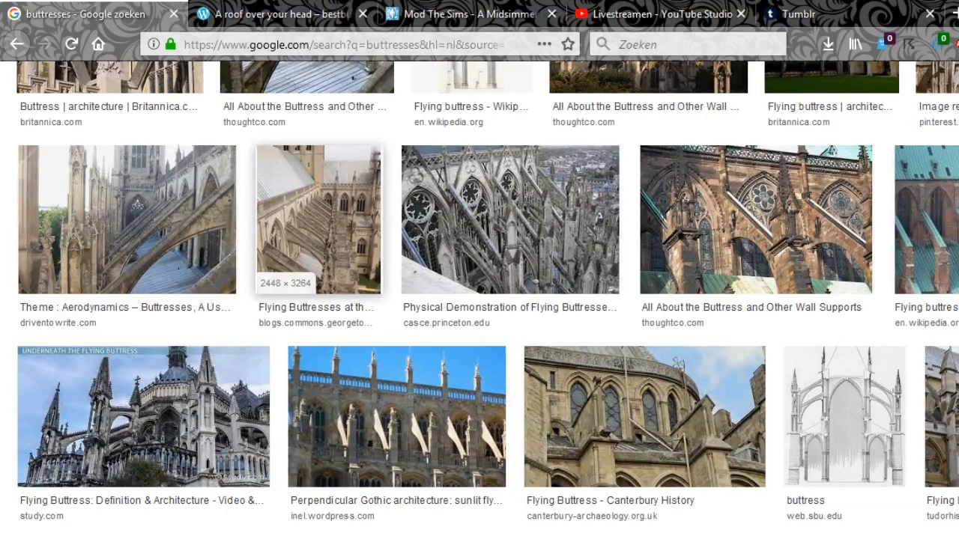
click(756, 219)
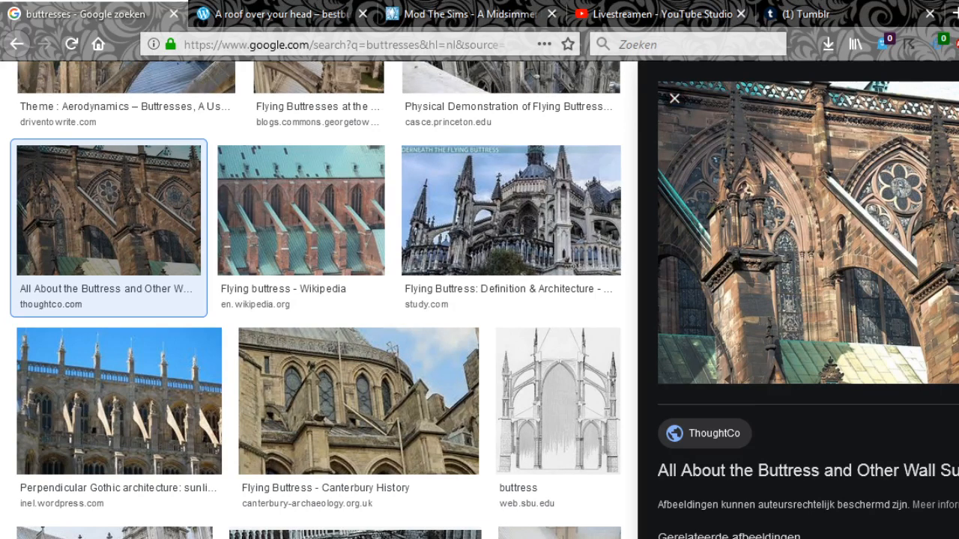
key(Escape)
Look through the remaining buttress image results for reference photos and return to the first rows.
scroll(547, 393, down, 5)
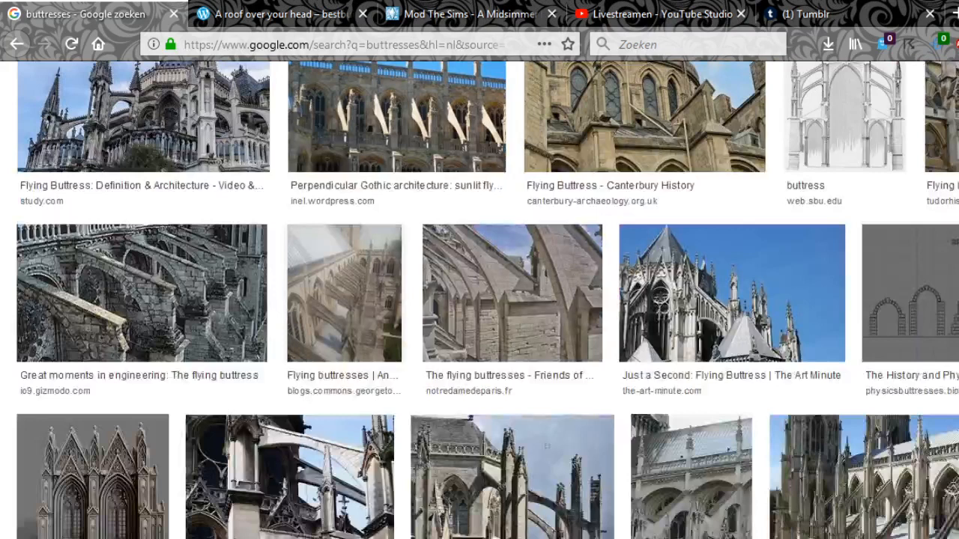
scroll(487, 300, down, 1)
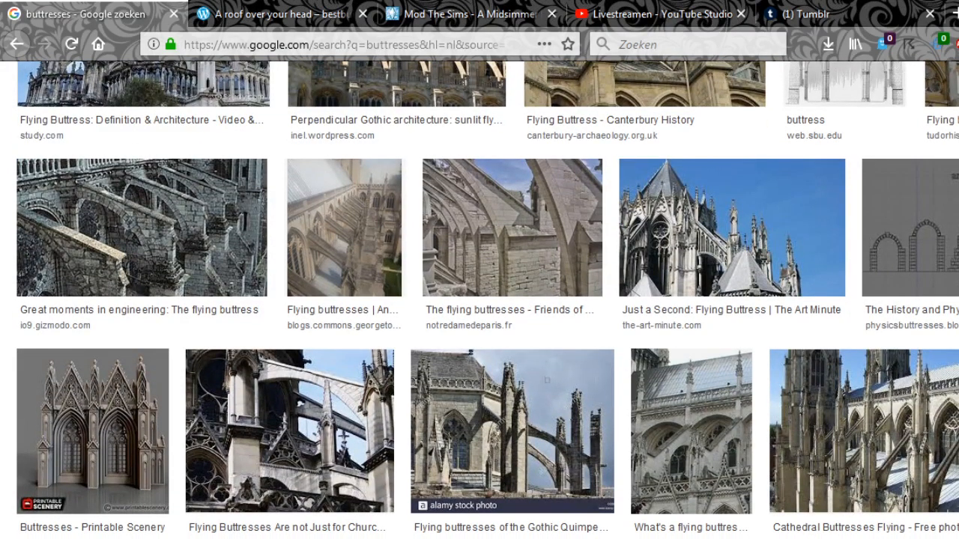
scroll(487, 300, down, 1)
scroll(547, 293, down, 4)
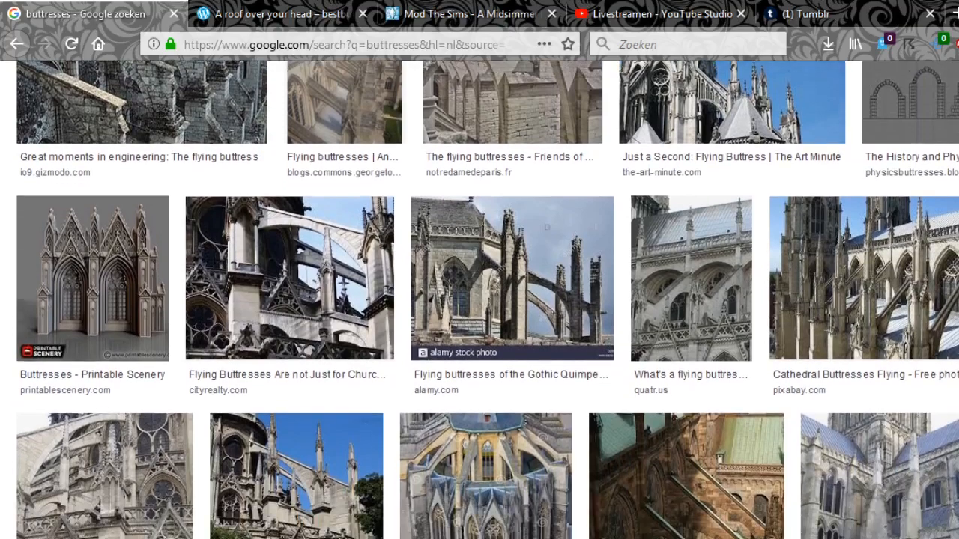
scroll(547, 310, down, 3)
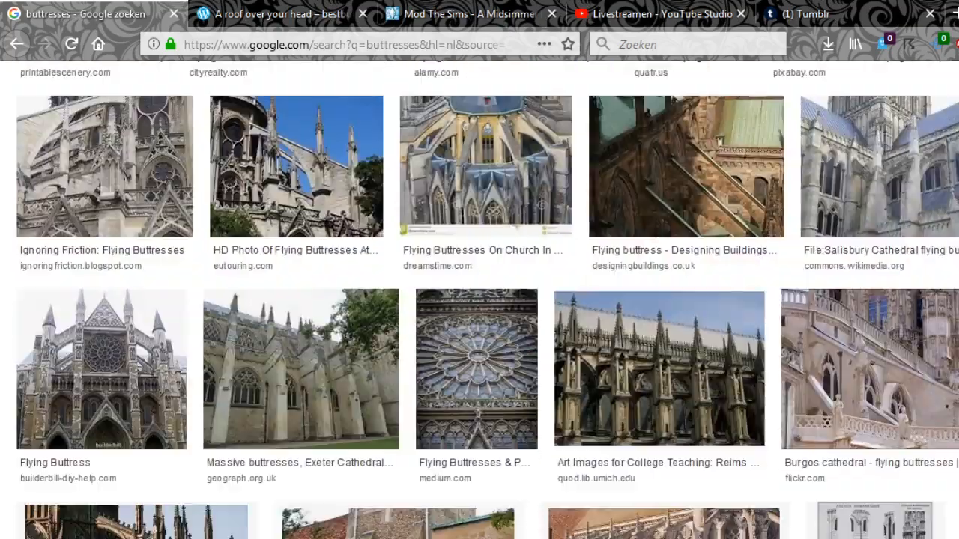
scroll(487, 300, down, 2)
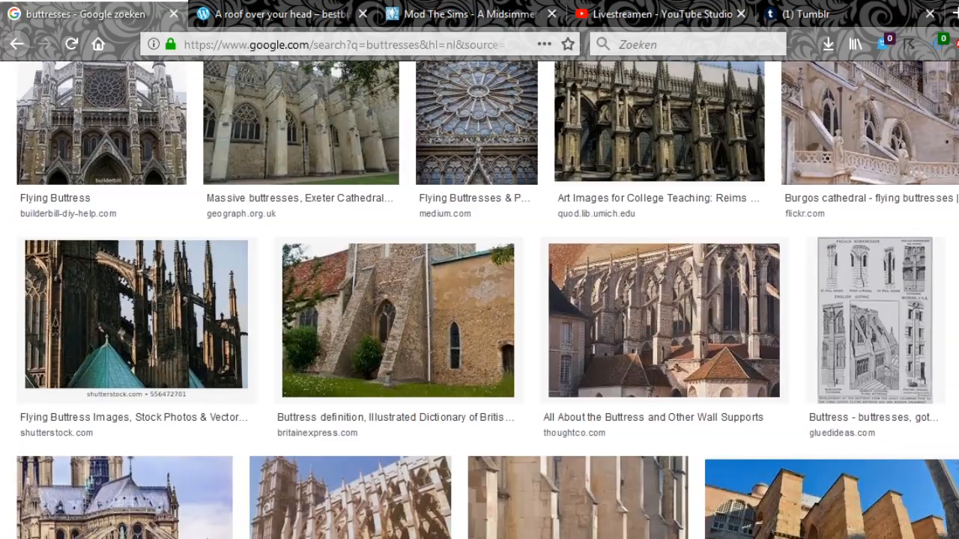
scroll(487, 300, down, 4)
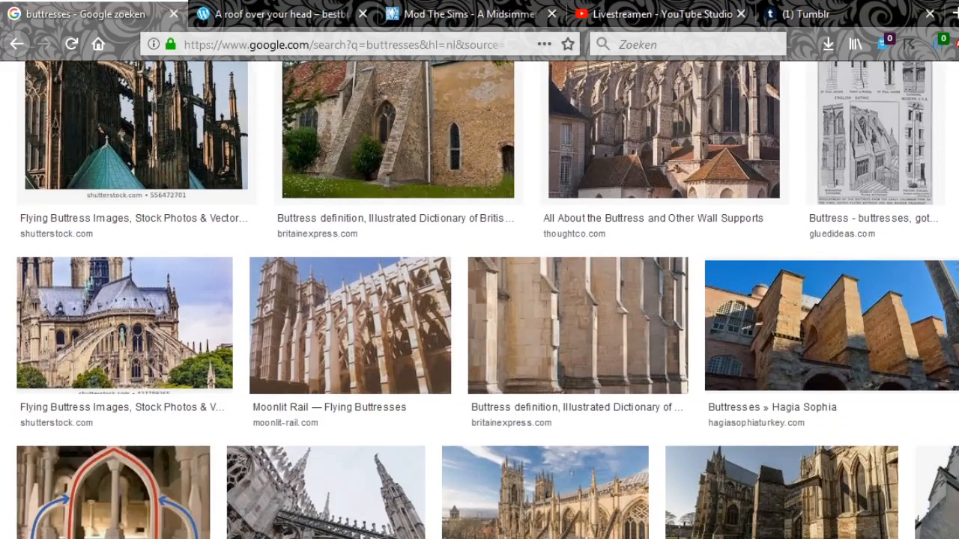
scroll(487, 299, down, 1)
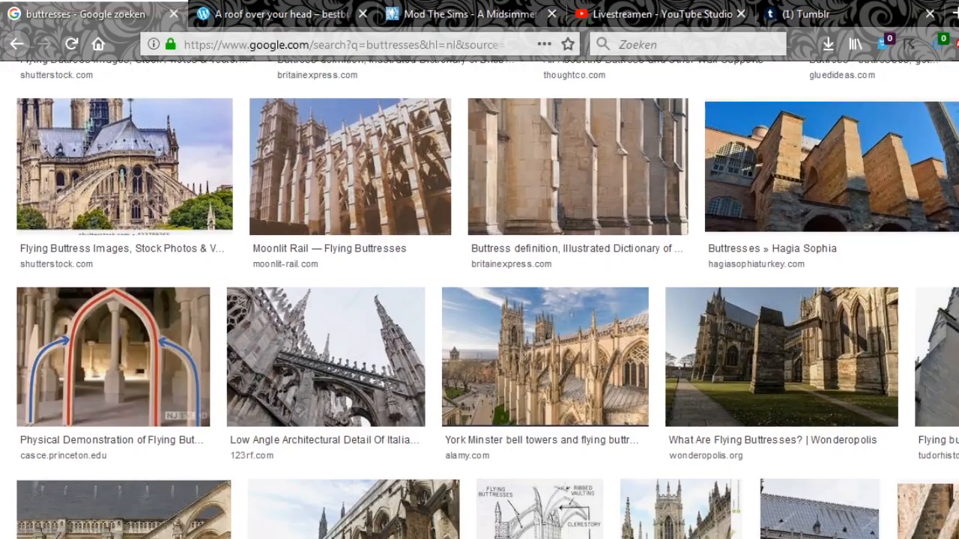
scroll(929, 315, down, 3)
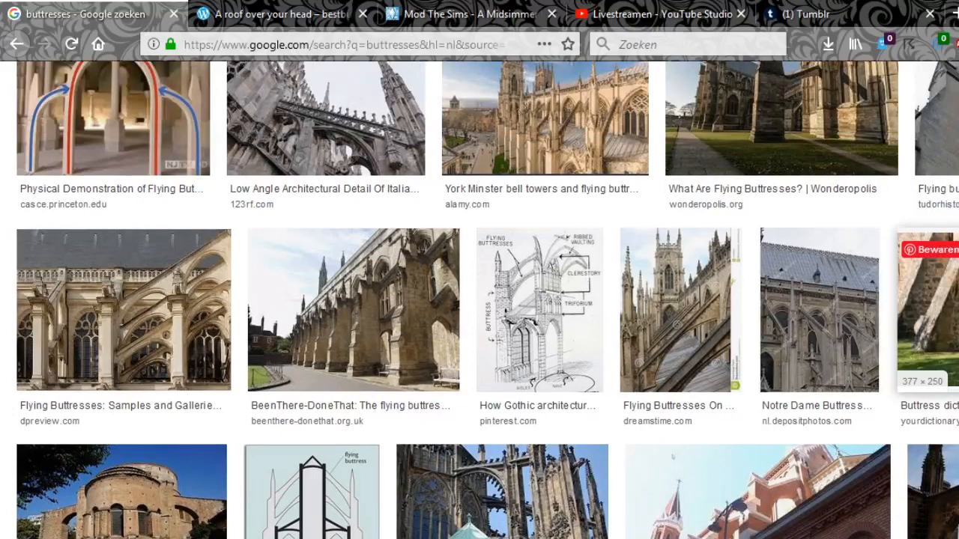
scroll(929, 315, down, 5)
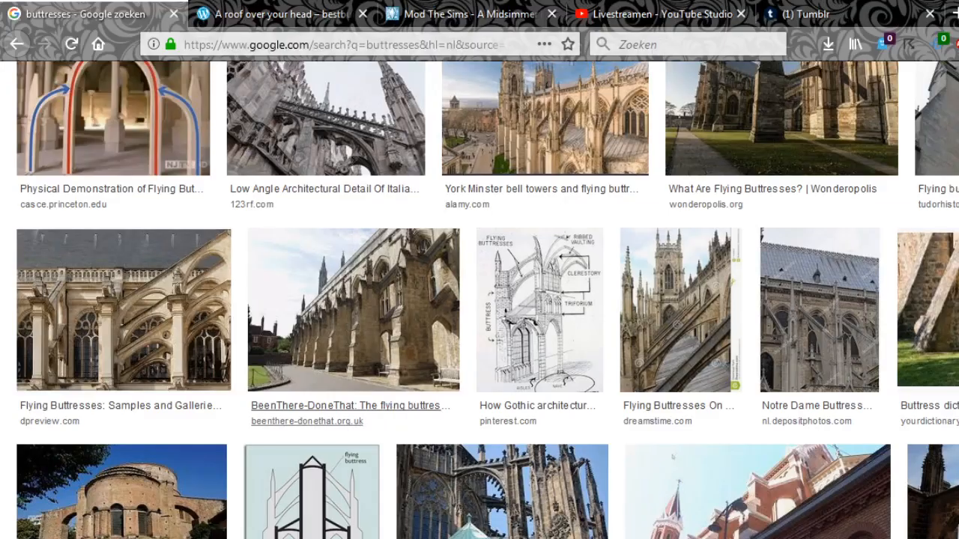
scroll(480, 300, up, 3)
scroll(480, 299, up, 10)
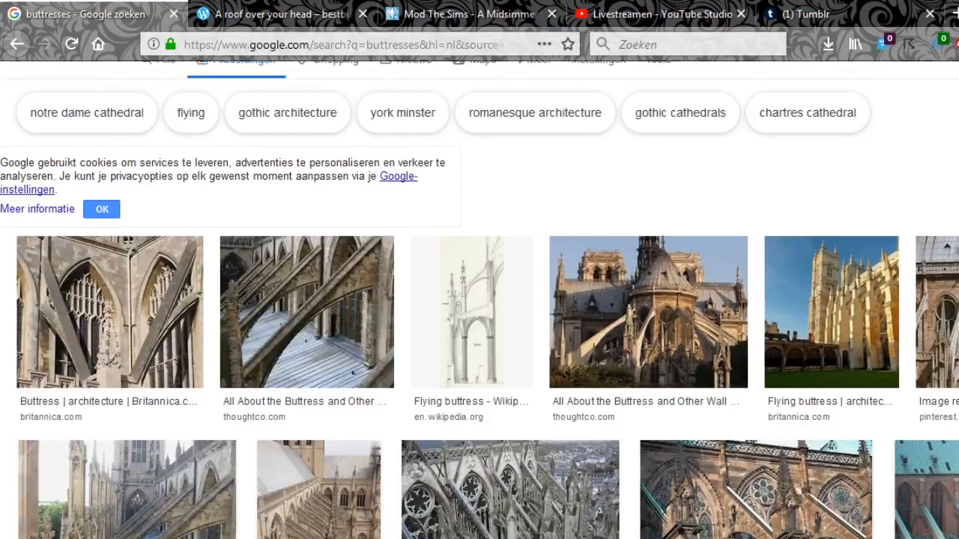
scroll(649, 330, down, 1)
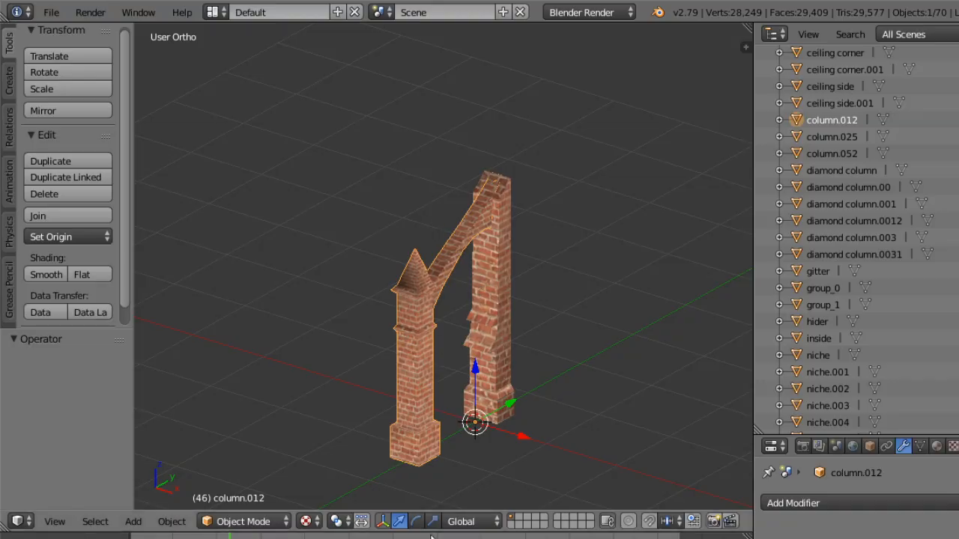
Switch to Blender, start a Wavefront OBJ export of the selected pillar-and-arch piece and name the file Flying buttress.
middle_drag(334, 377, 427, 457)
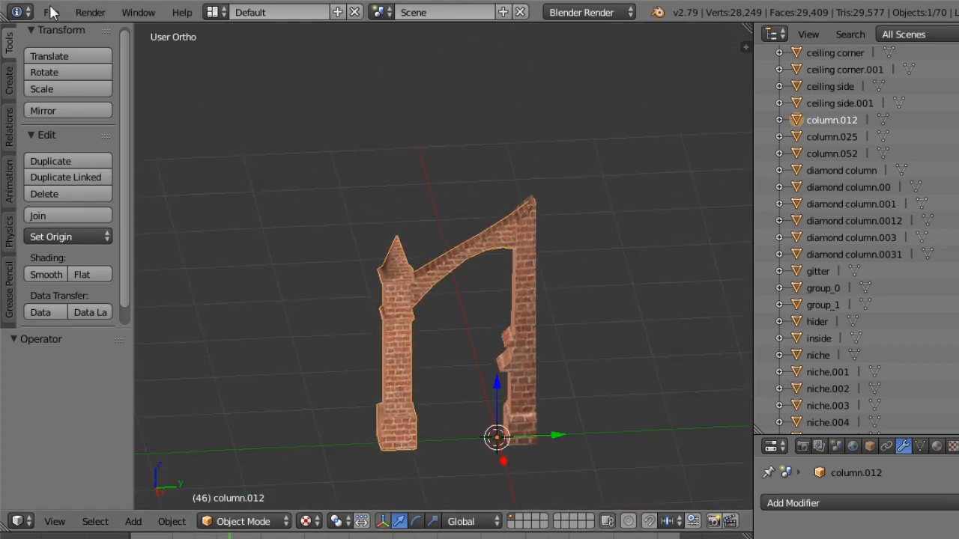
click(51, 12)
mouse_move(132, 349)
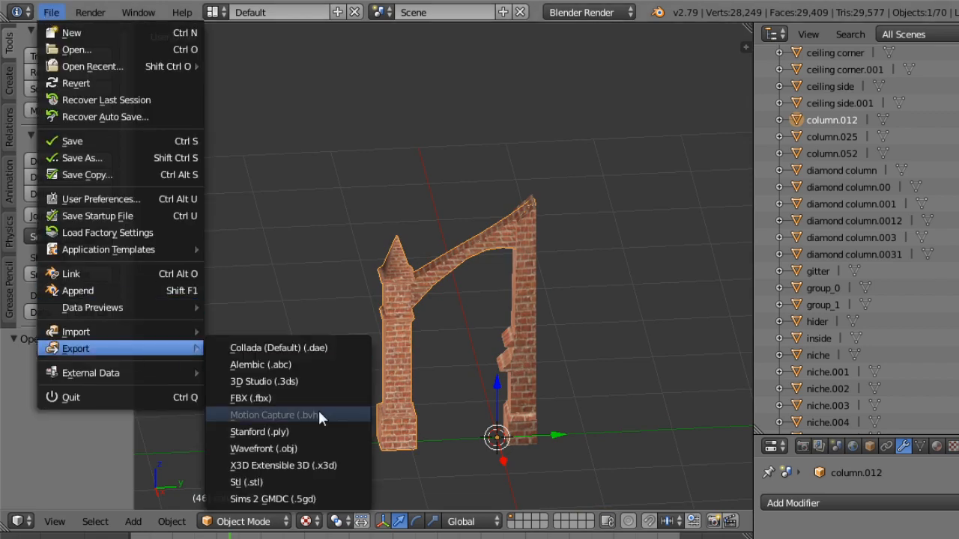
click(311, 448)
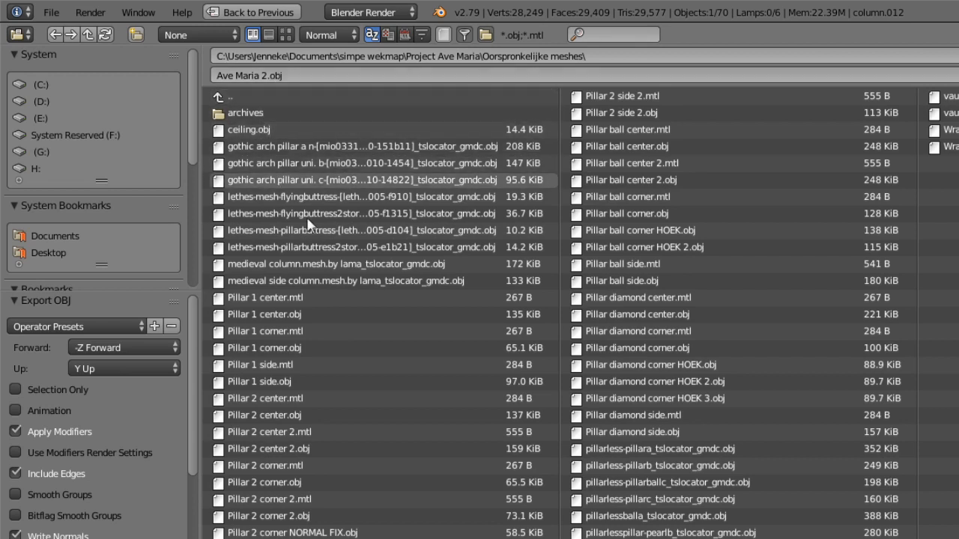
click(423, 79)
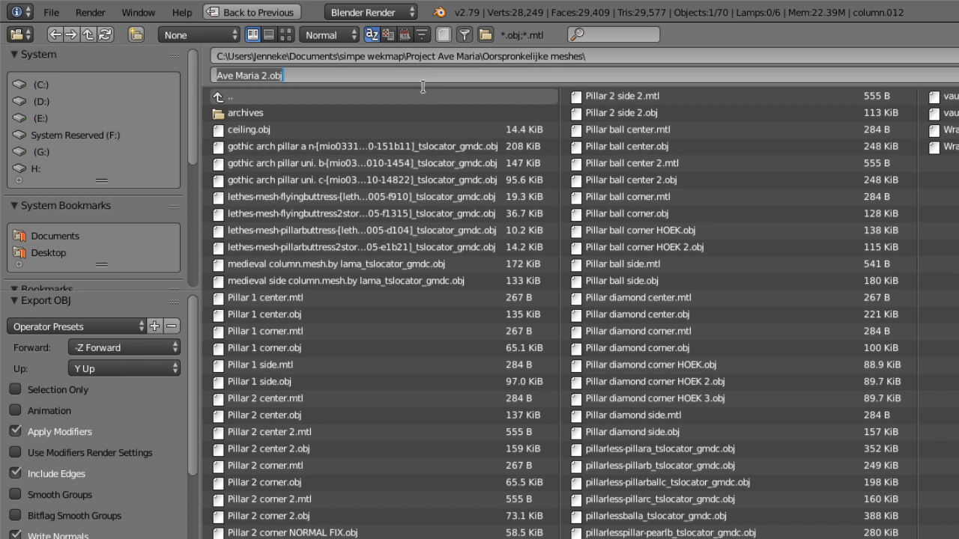
text(Flying bur)
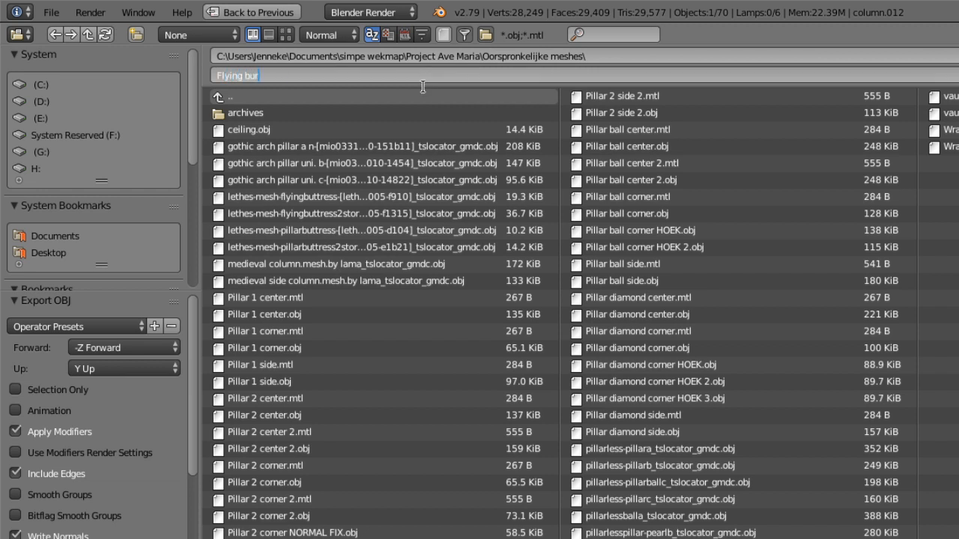
text(tress)
key(Return)
Apply the Sims 2 Export V2 preset and export the file to the Oorspronkelijke meshes folder.
click(101, 327)
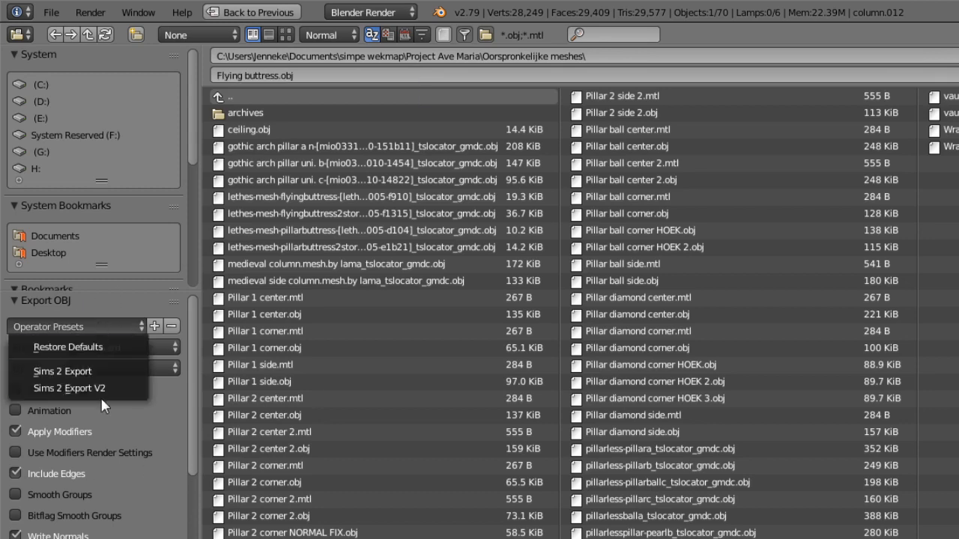
click(98, 383)
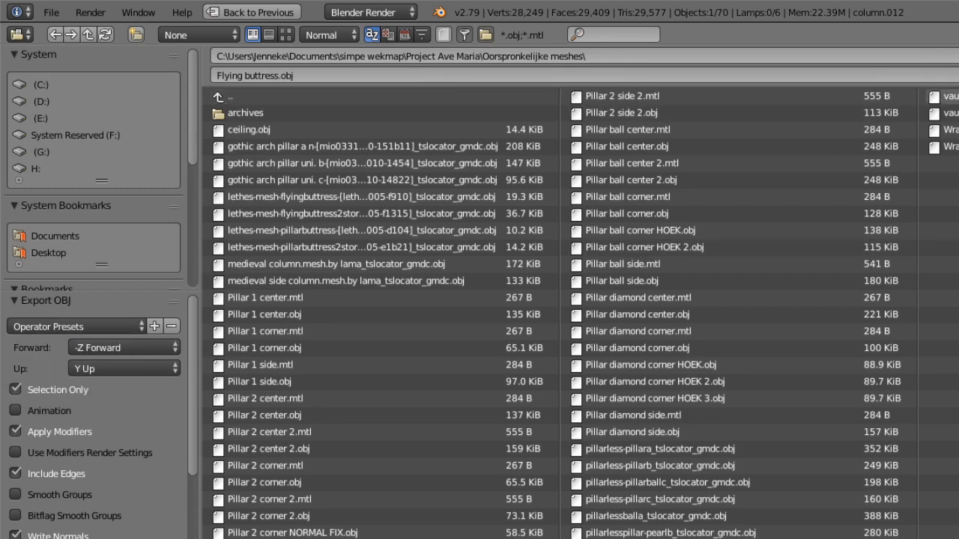
click(958, 56)
Select the wall buttress, column.025, and export it as a Wavefront OBJ named Buttress.obj in the same folder.
right_click(528, 290)
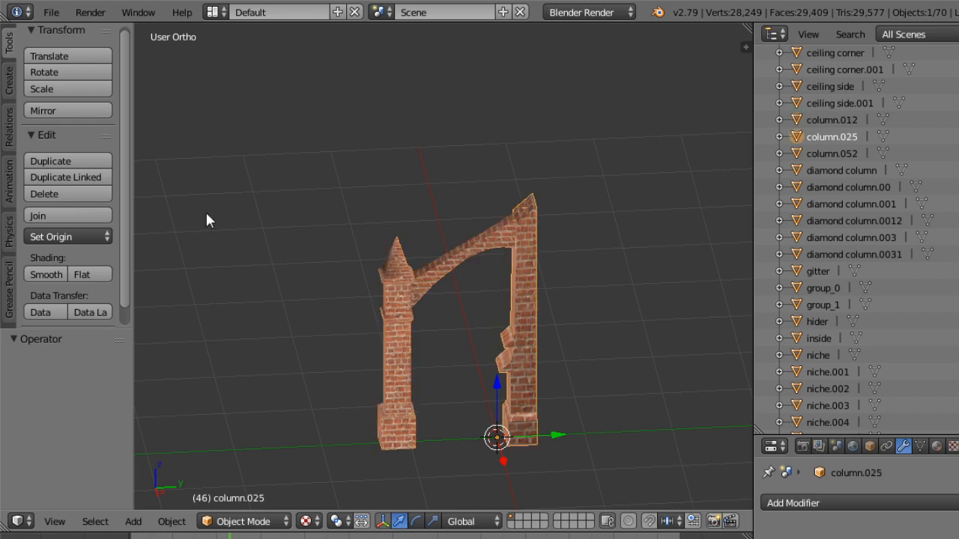
click(51, 12)
mouse_move(132, 350)
click(314, 454)
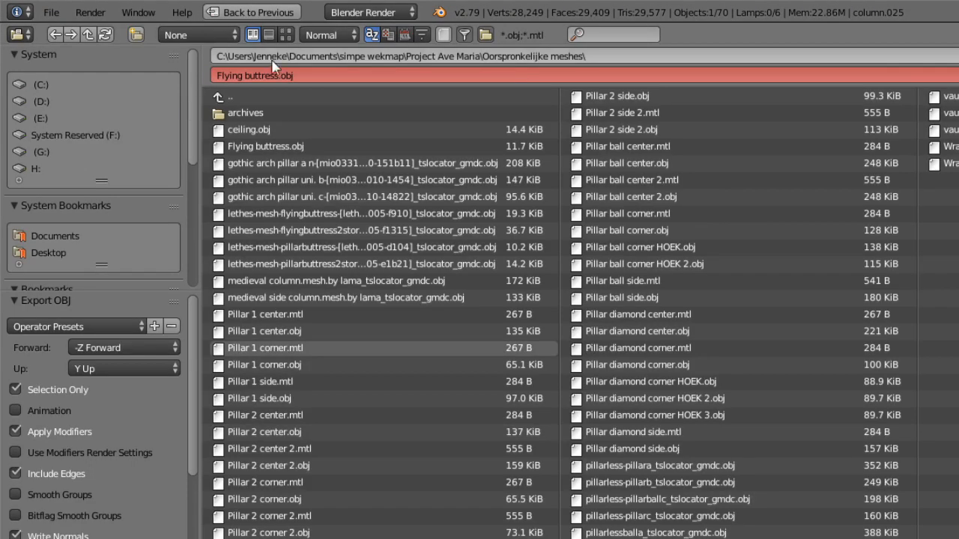
click(247, 76)
drag(245, 77, 185, 90)
key(Delete)
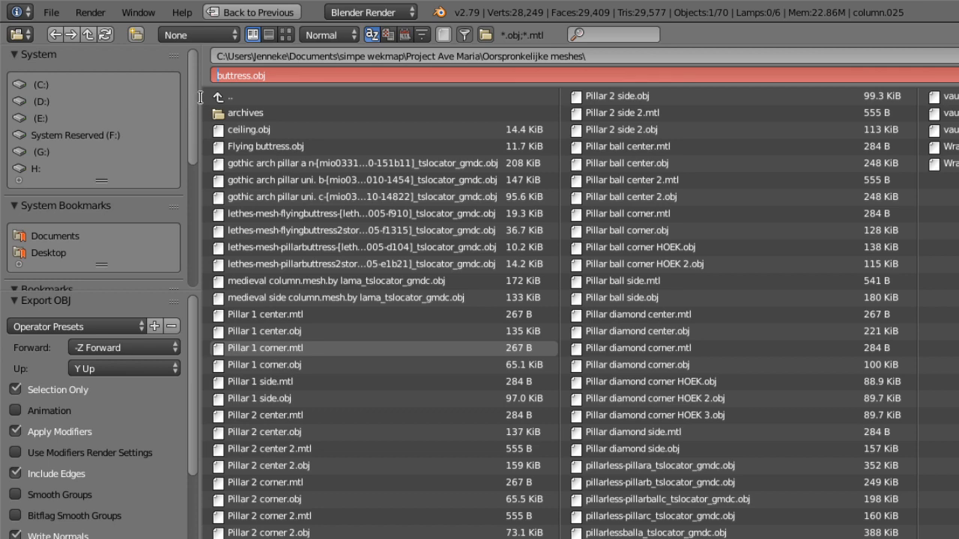
key(Delete)
text(B)
key(Return)
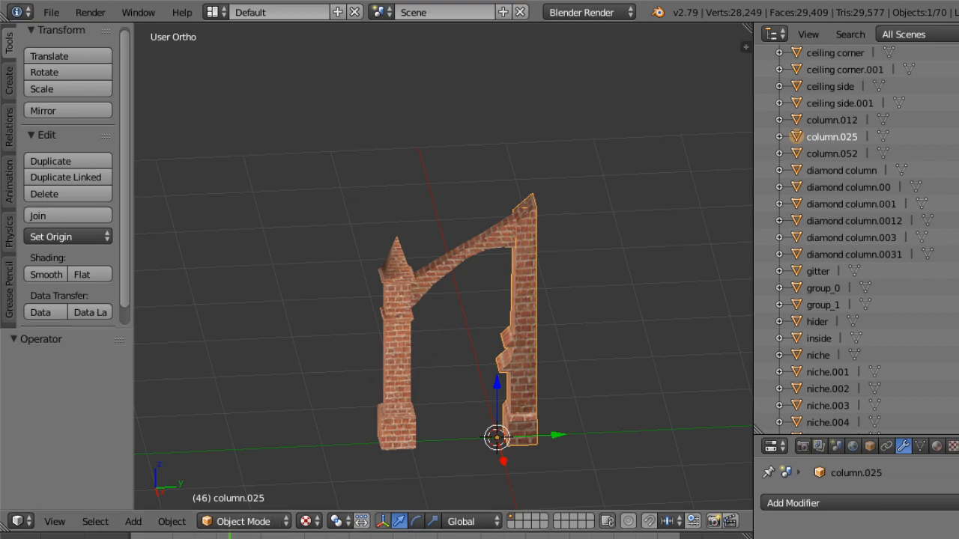
Switch to SimPE and open lethes-mesh-flyingbuttress.package from the Oorspronkelijke meshes folder.
click(176, 538)
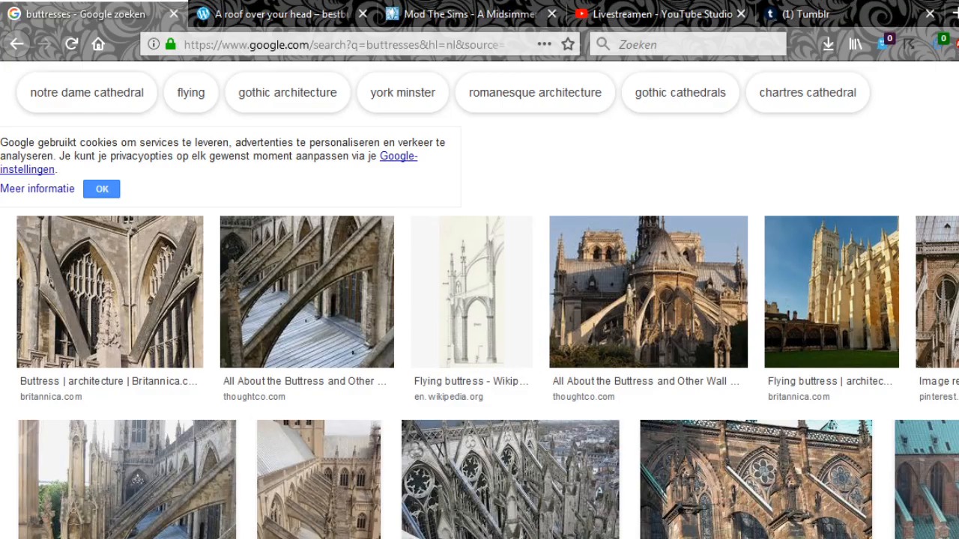
click(839, 13)
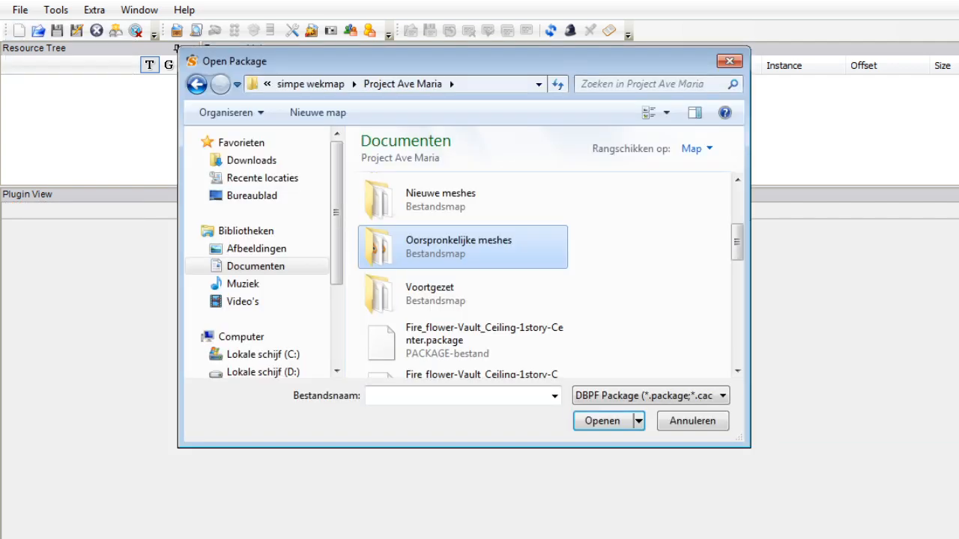
double_click(450, 240)
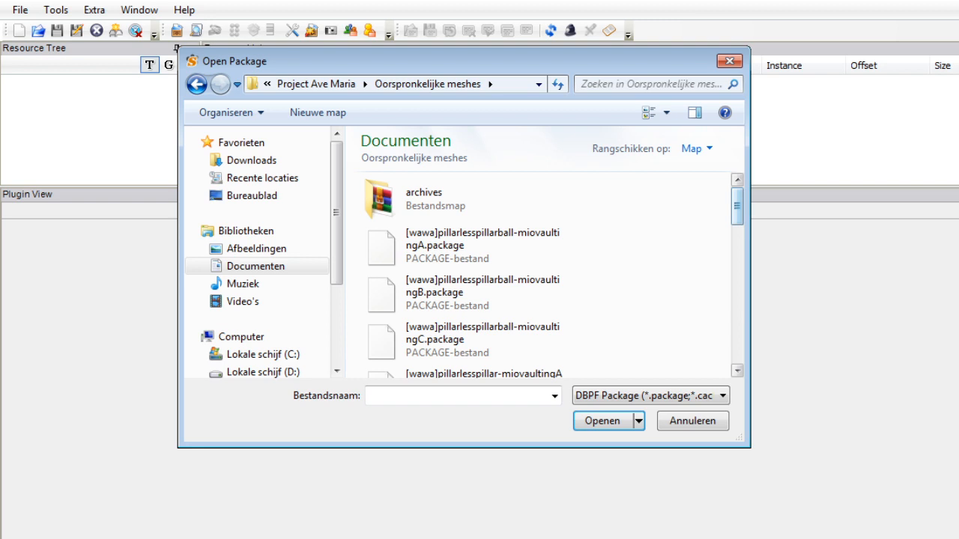
scroll(462, 274, down, 3)
click(462, 214)
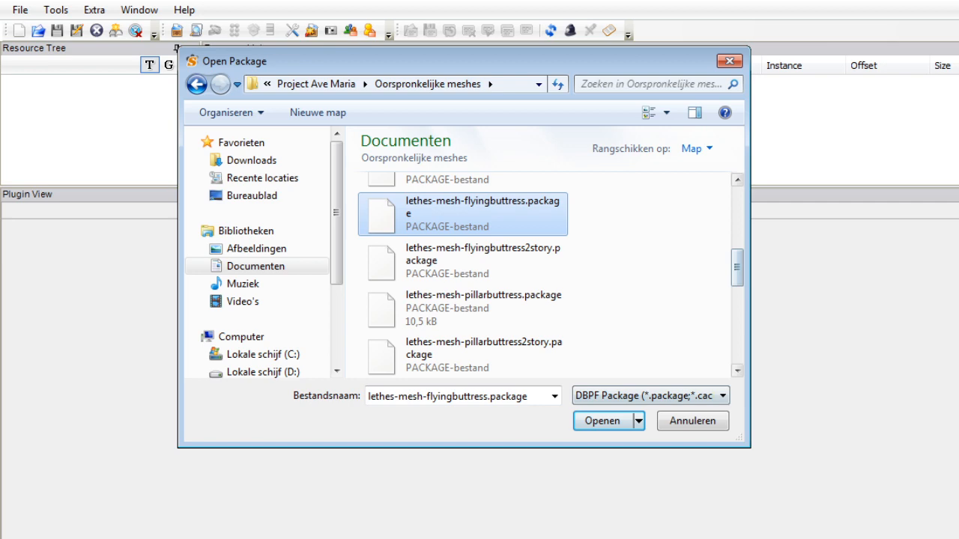
key(Return)
Start saving the package under a new name, clear the suggested file name and go up to the Project Ave Maria folder.
key(alt+f)
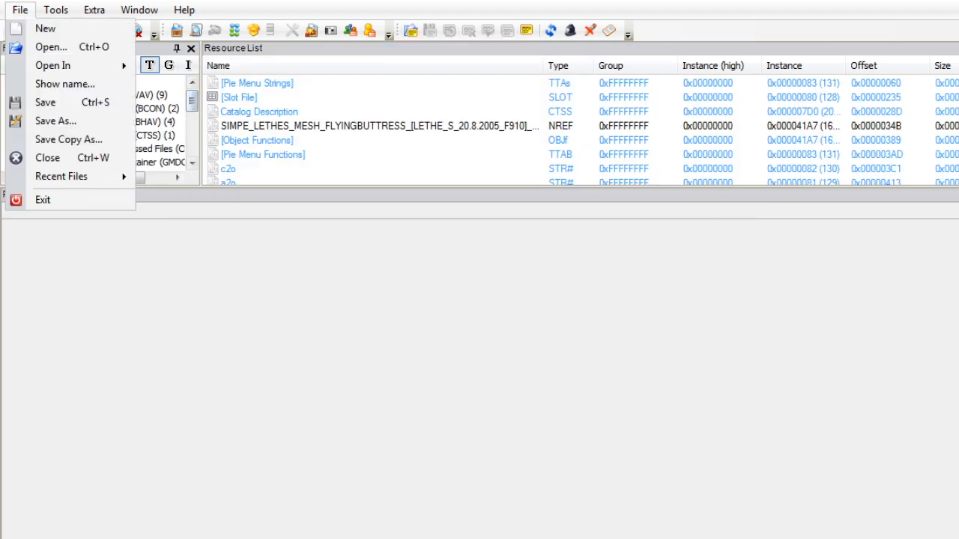
key(a)
drag(449, 61, 421, 48)
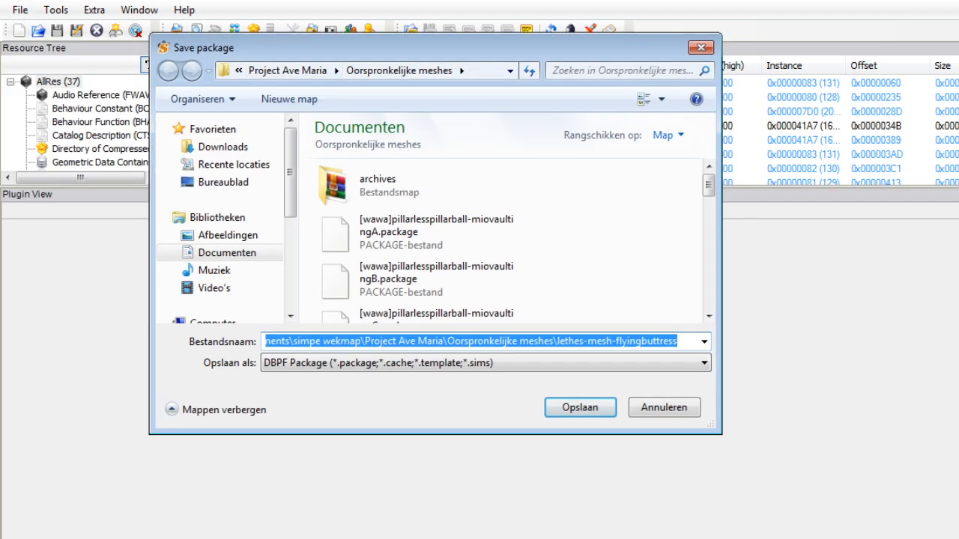
drag(463, 342, 443, 342)
key(shift+Home)
key(BackSpace)
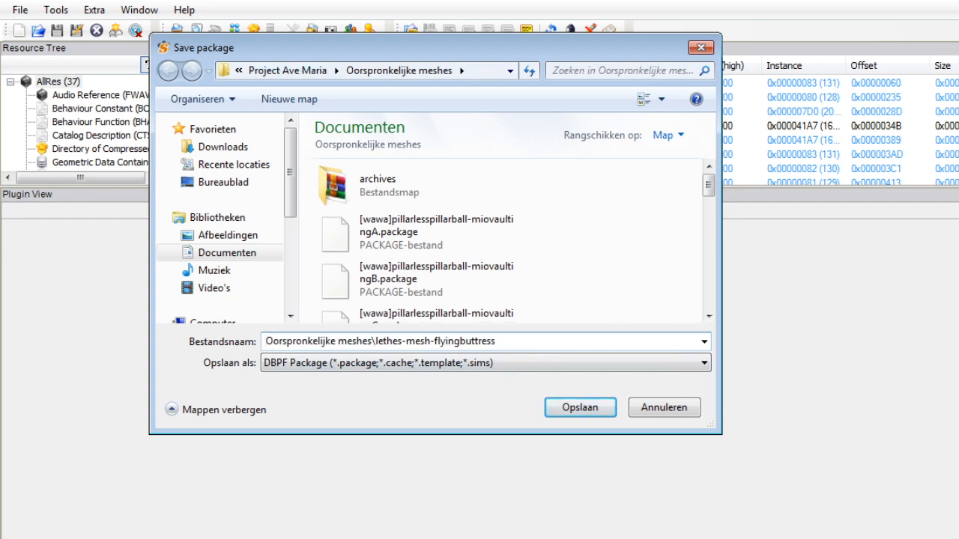
key(End)
key(ctrl+shift+Left)
key(shift+Home)
key(BackSpace)
click(289, 71)
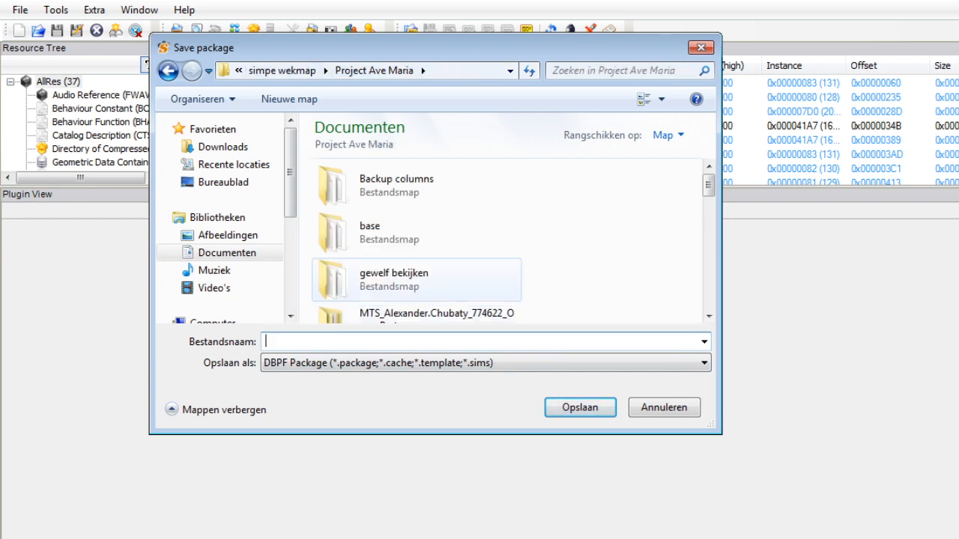
Create a new folder named Buttresses in Project Ave Maria and open it as the save location.
right_click(307, 248)
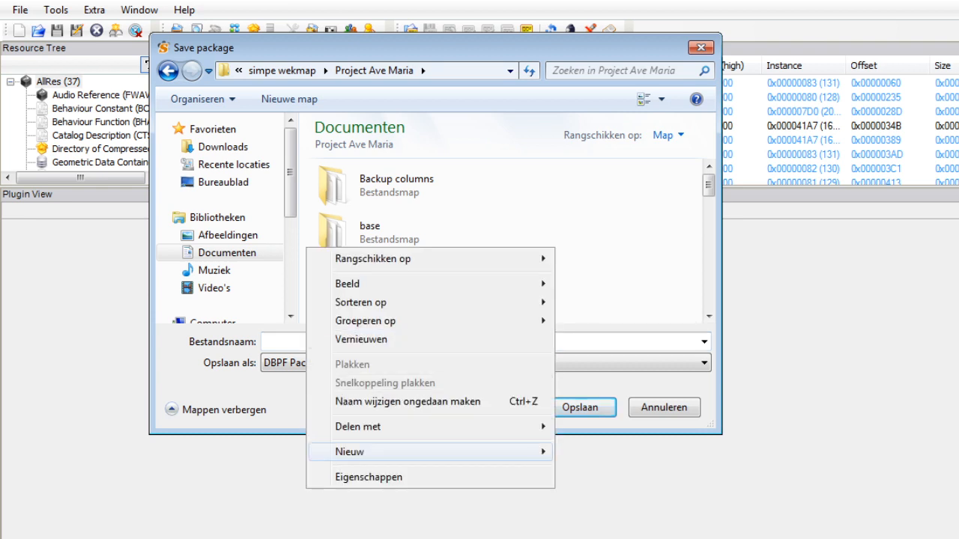
mouse_move(450, 451)
click(581, 217)
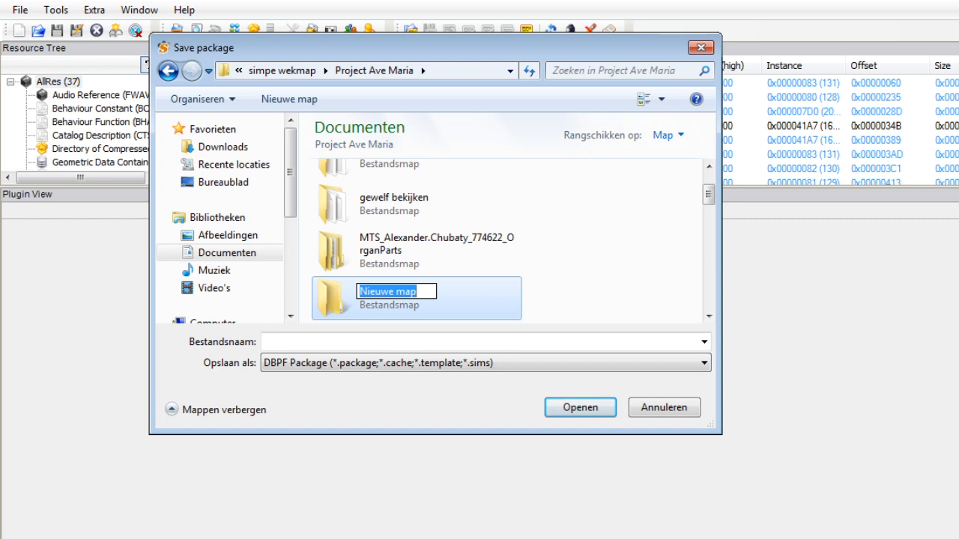
text(B)
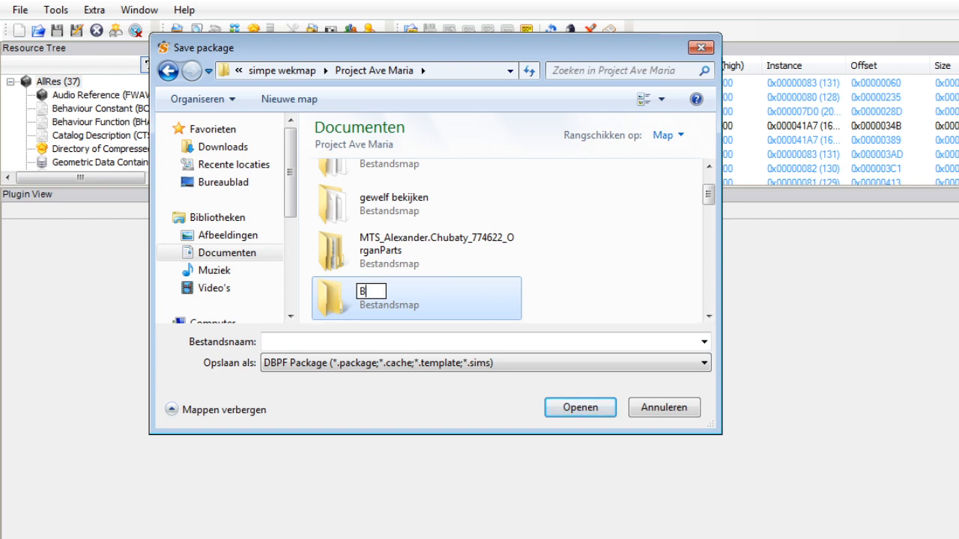
text(uttresses)
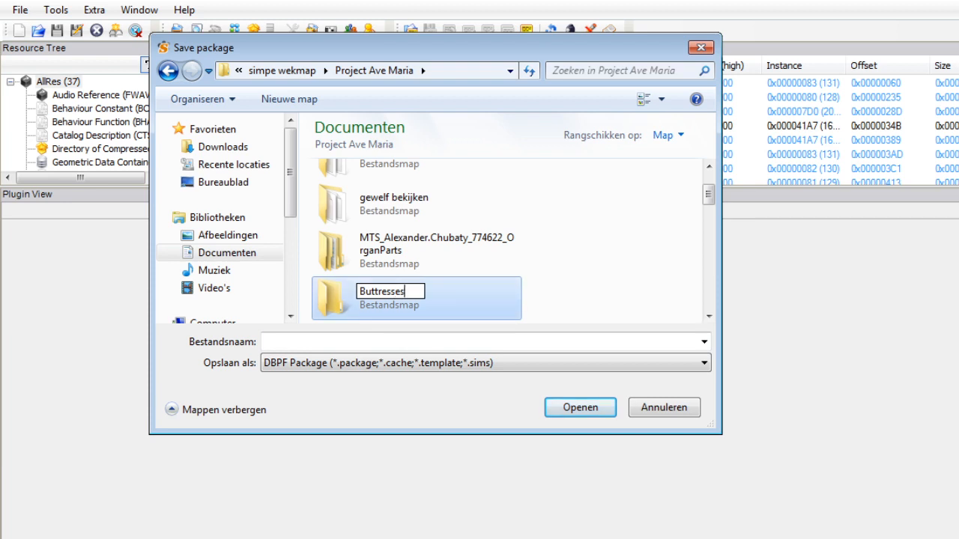
key(Return)
double_click(397, 203)
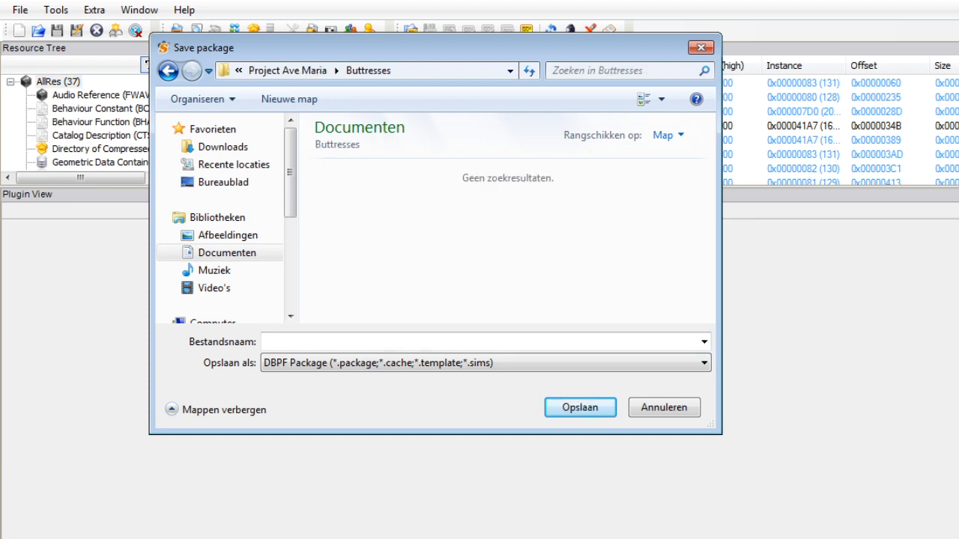
Name the package Fire_flower-Lethes_Flying_buttress-1-Story-SLAVE and save it in the Buttresses folder.
text(Fire_fdl)
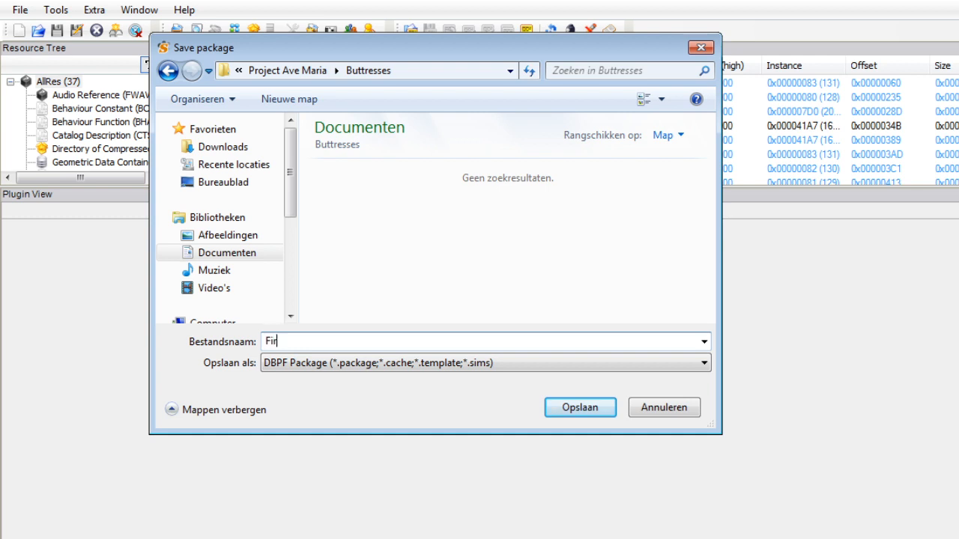
key(BackSpace)
key(BackSpace)
text(lower-LethS)
key(BackSpace)
text(es_Fl)
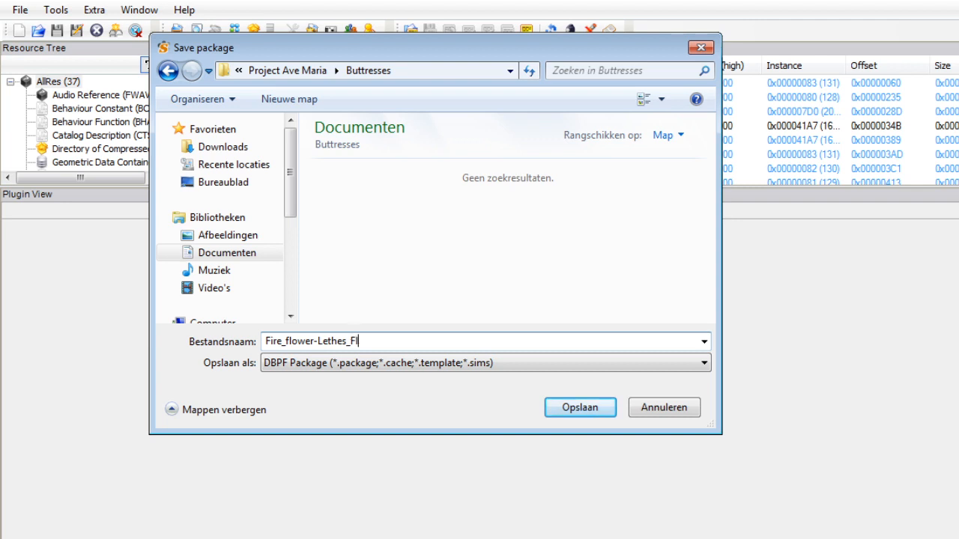
text(ying_buttress-1-St)
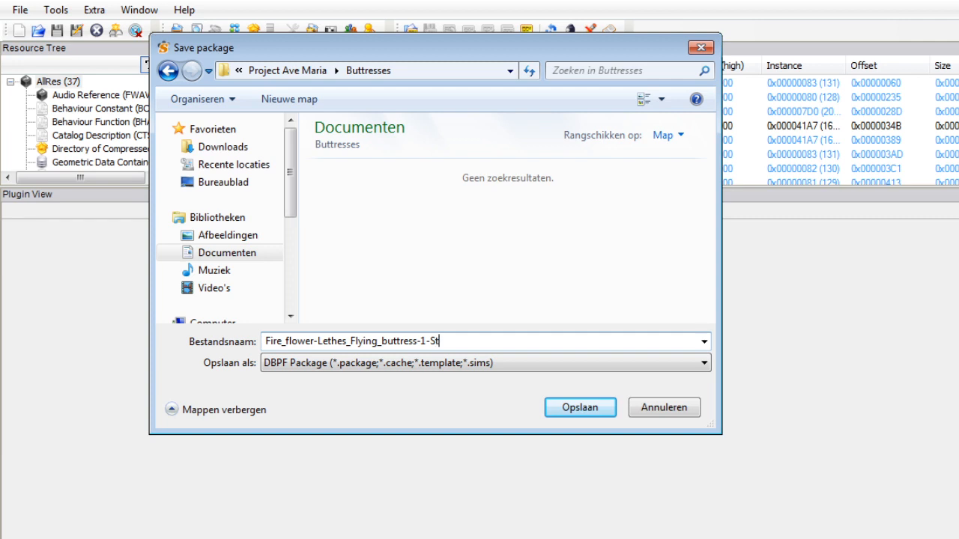
text(ory-SLAVE)
key(Return)
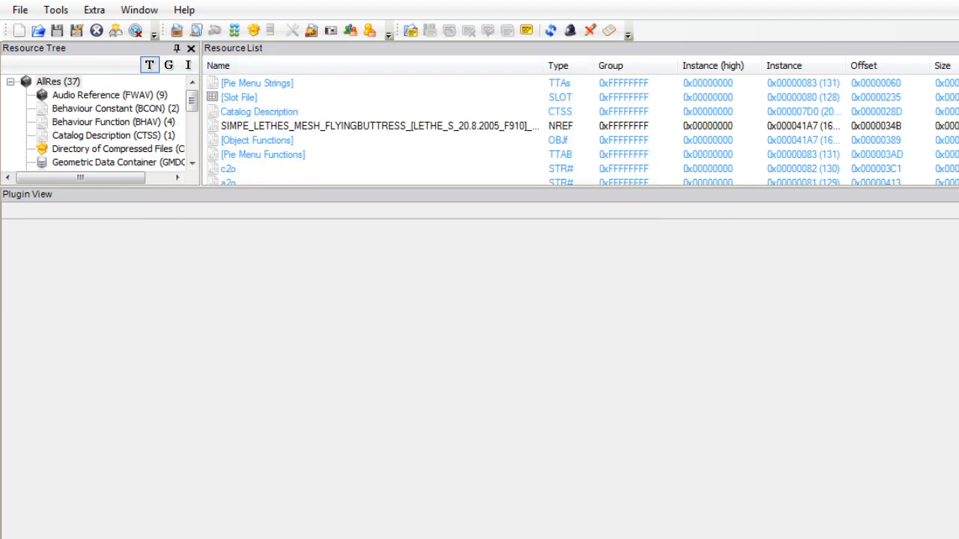
Show the package's Texture Image (TXTR) resources and select the flying buttress column texture.
drag(193, 101, 193, 146)
click(104, 163)
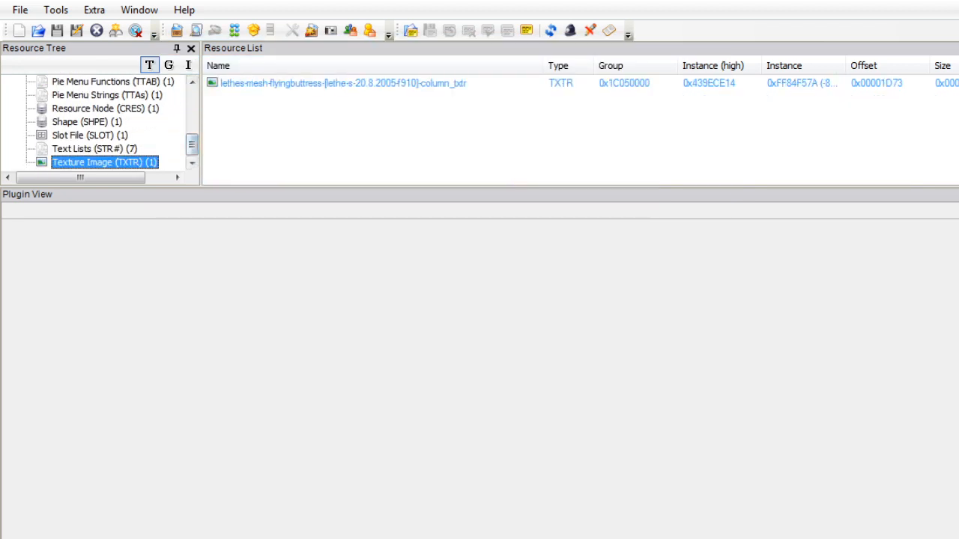
click(299, 83)
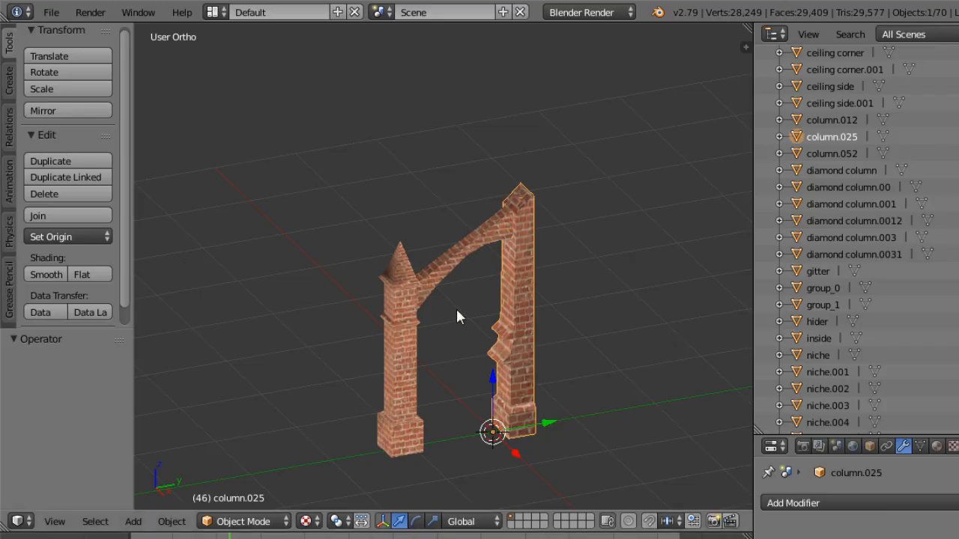
Switch to Blender, duplicate the pillar-and-arch piece, column.012, in place and hide the copy.
right_click(418, 323)
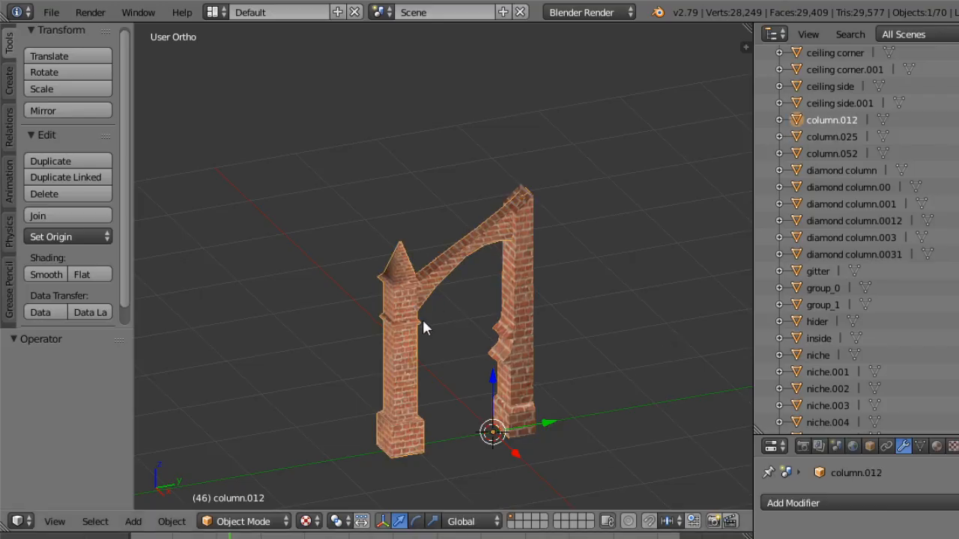
key(shift+d)
click(530, 341)
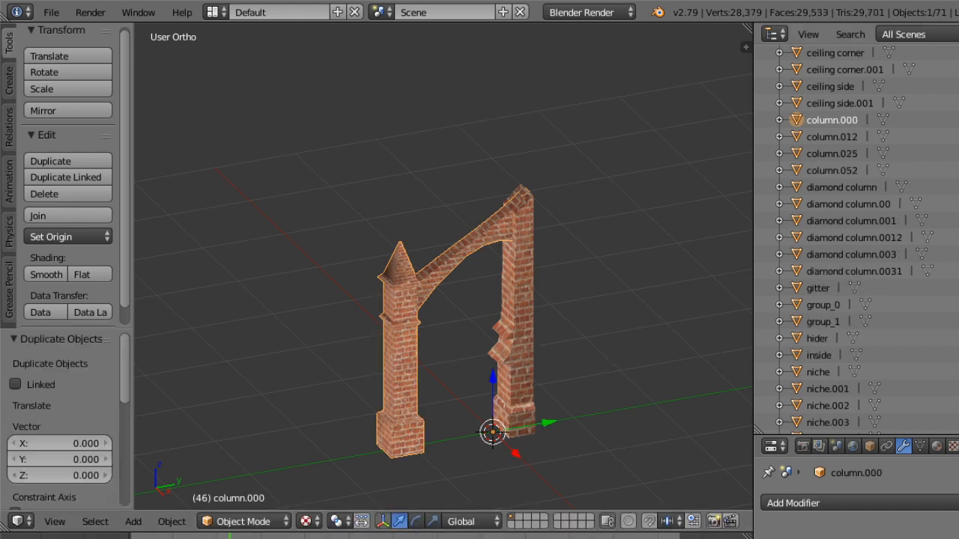
key(h)
Select the original pillar-and-arch piece, column.012, and open its mesh in Edit Mode.
right_drag(387, 315, 386, 280)
middle_drag(386, 280, 475, 327)
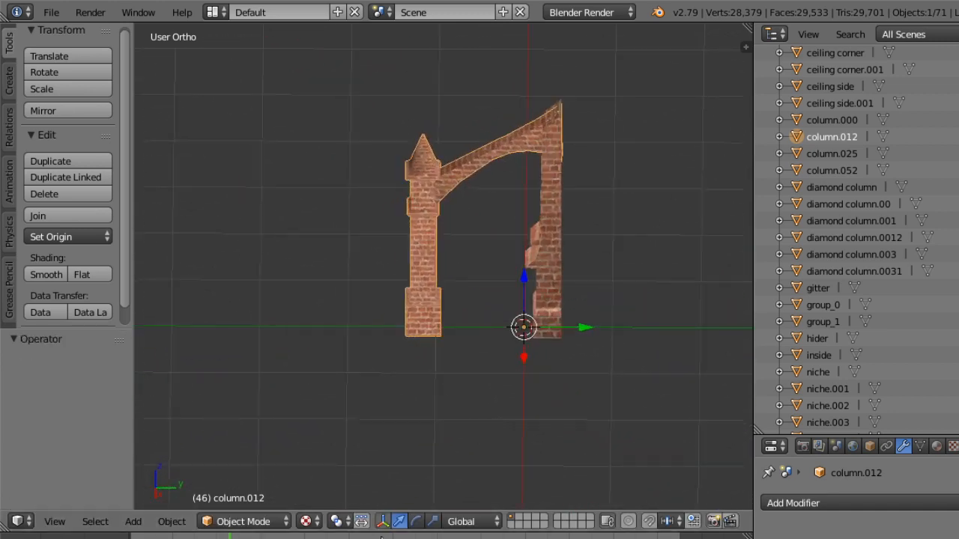
click(265, 522)
click(277, 491)
scroll(437, 284, up, 4)
shift+scroll(422, 280, up, 3)
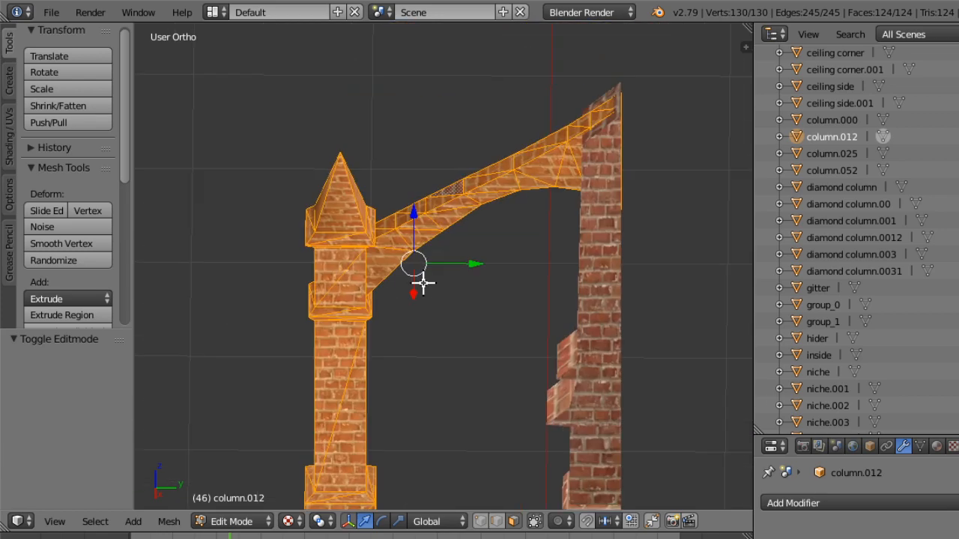
shift+middle_drag(422, 280, 406, 350)
scroll(406, 350, up, 5)
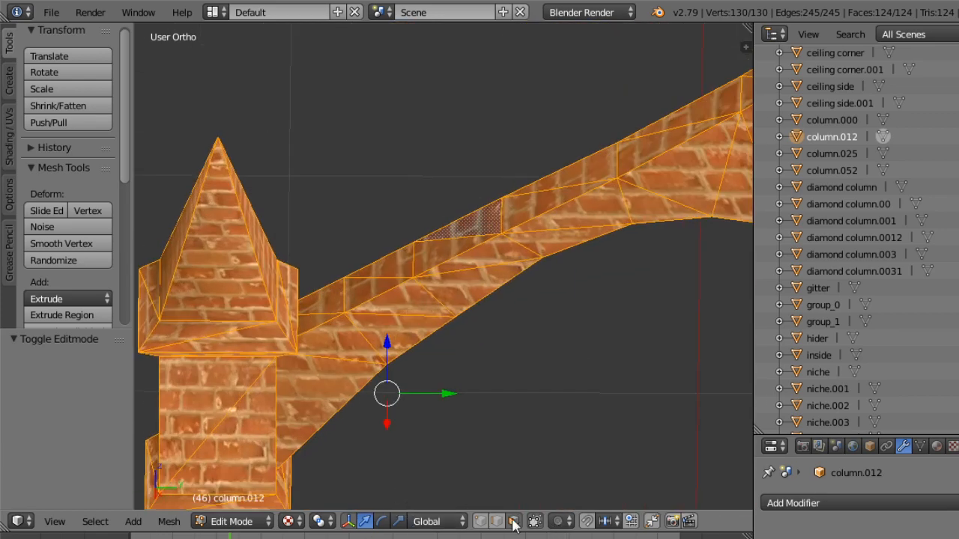
Select the faces along the sloping upper surface of the arch, from the pillar's cap up to the wall end.
right_click(314, 322)
shift+right_click(323, 303)
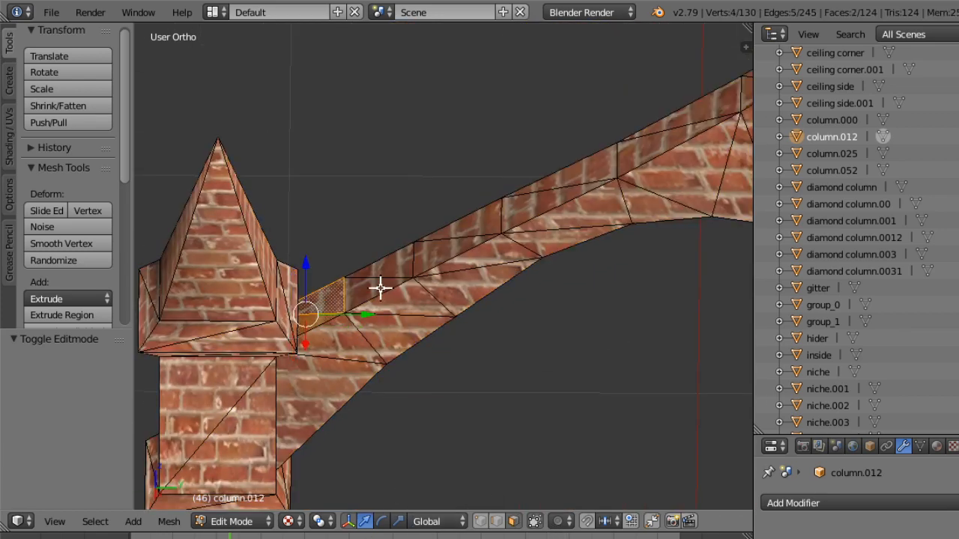
shift+right_click(380, 288)
shift+right_click(399, 259)
shift+right_click(472, 238)
shift+right_click(573, 169)
shift+right_click(604, 162)
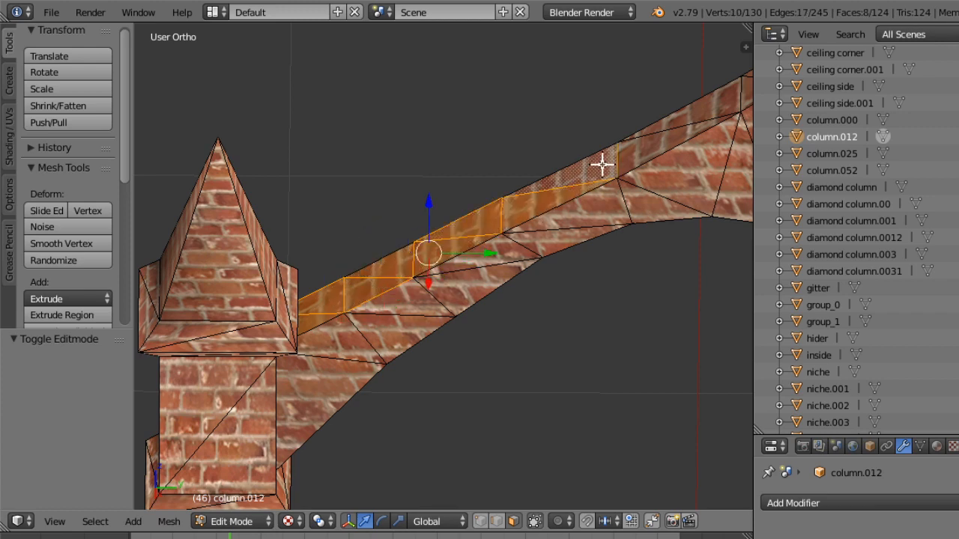
shift+right_click(663, 163)
key(ctrl+z)
shift+right_click(668, 137)
shift+right_click(685, 110)
ctrl+middle_drag(687, 122, 679, 197)
shift+right_click(572, 192)
shift+right_click(575, 187)
shift+right_click(596, 180)
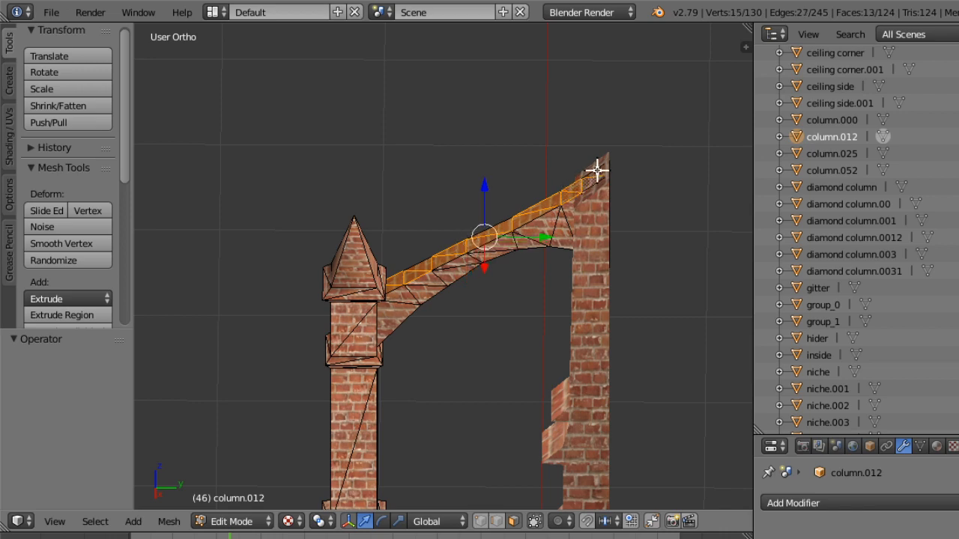
shift+right_click(599, 171)
middle_drag(605, 186, 644, 206)
Switch to the browser and look through the buttresses image results for reference photos of the arch.
key(alt+Tab)
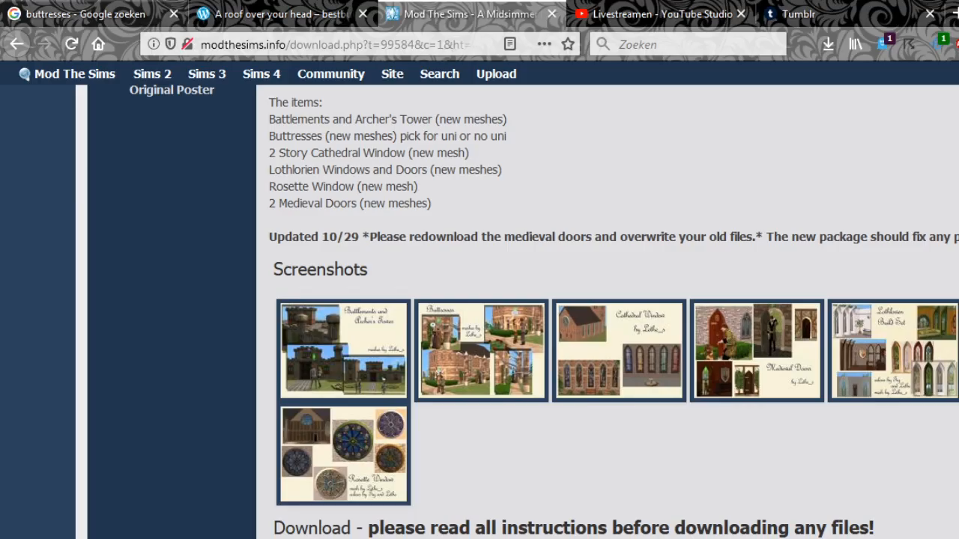
click(94, 13)
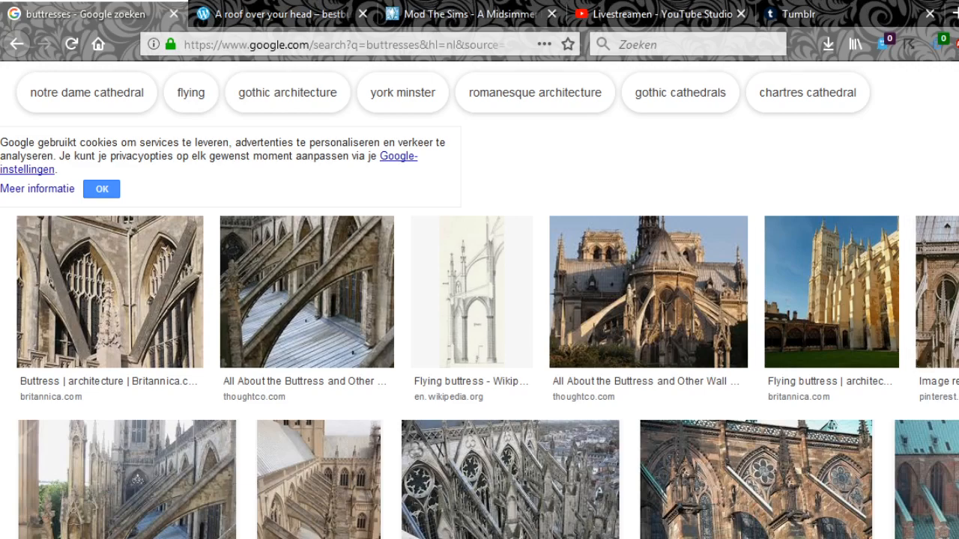
scroll(479, 299, down, 6)
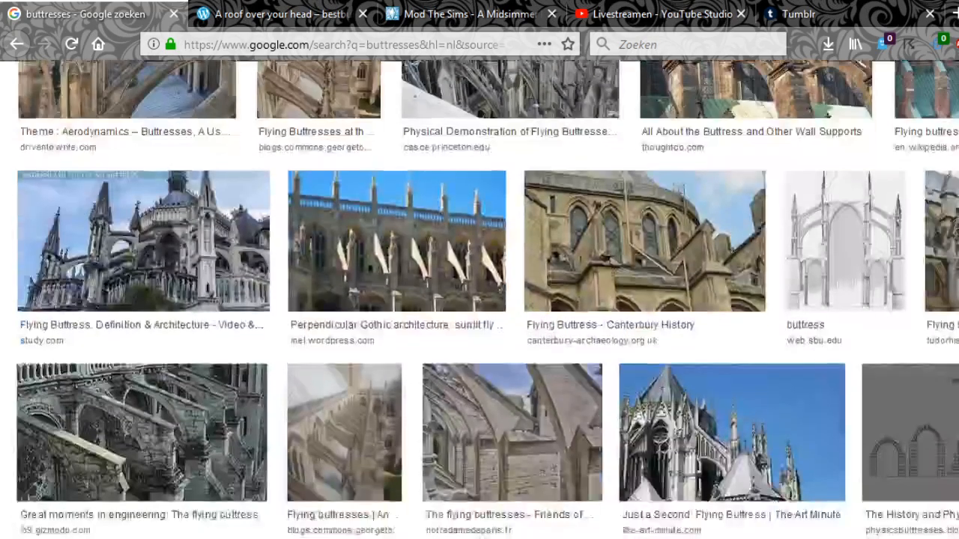
scroll(479, 300, down, 9)
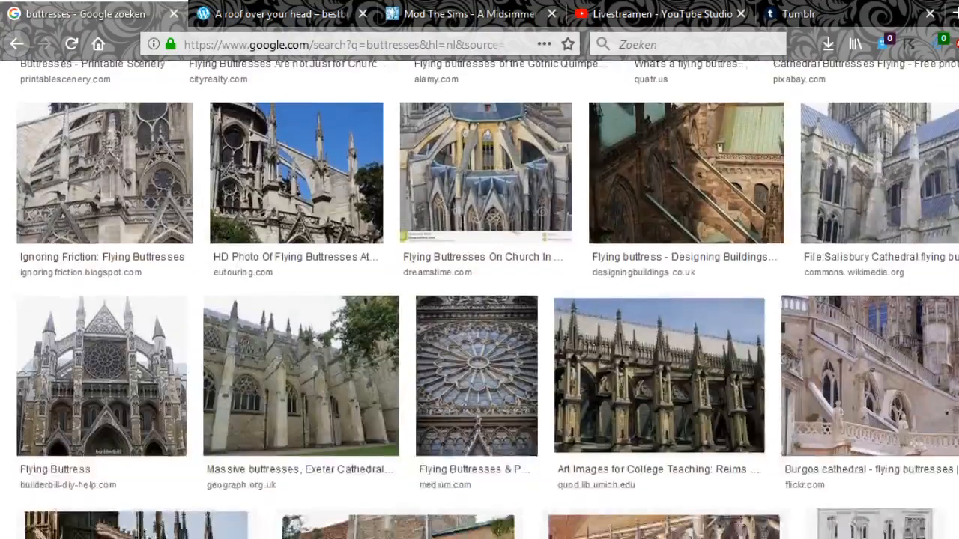
scroll(479, 300, up, 20)
Search Google Images for flying buttresses and look through the first rows of pictures.
click(148, 98)
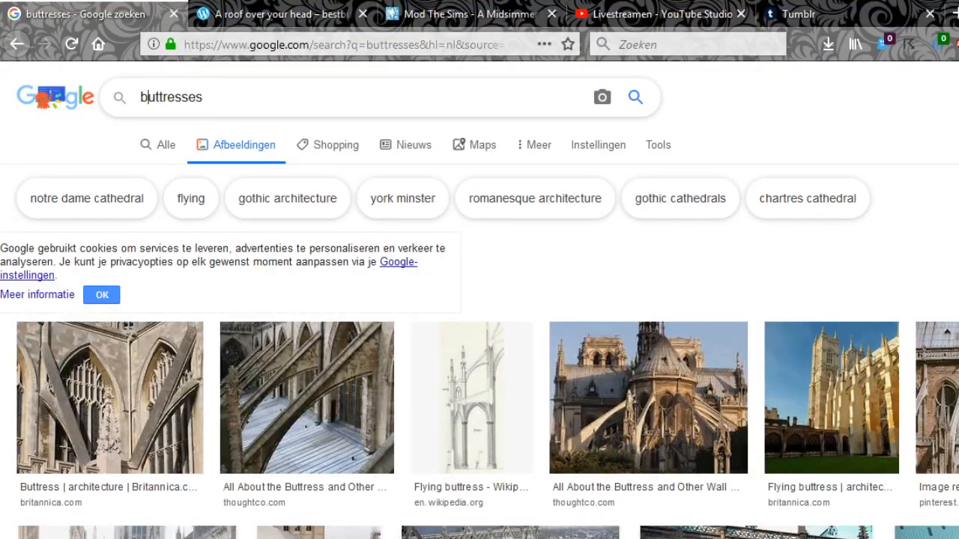
key(Left)
text(flyi)
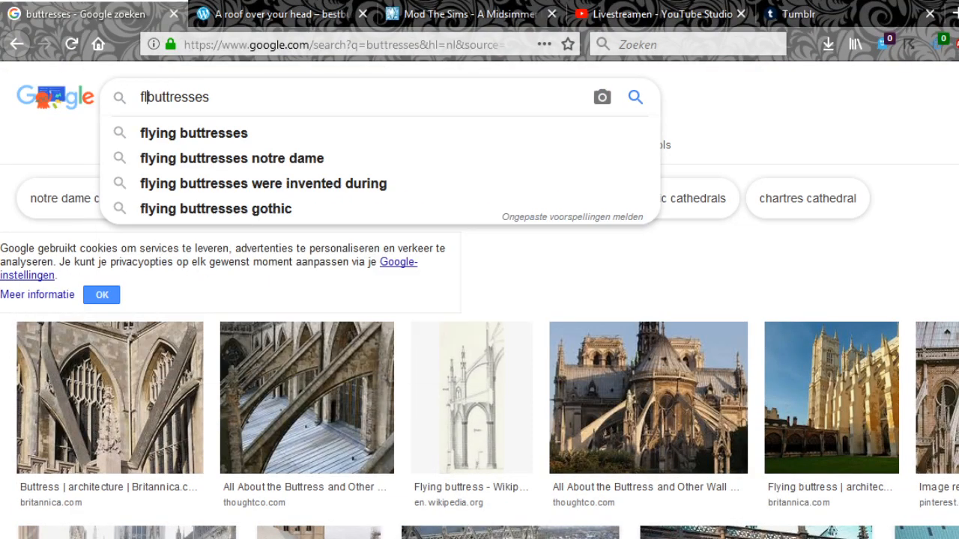
text(ng)
key(Return)
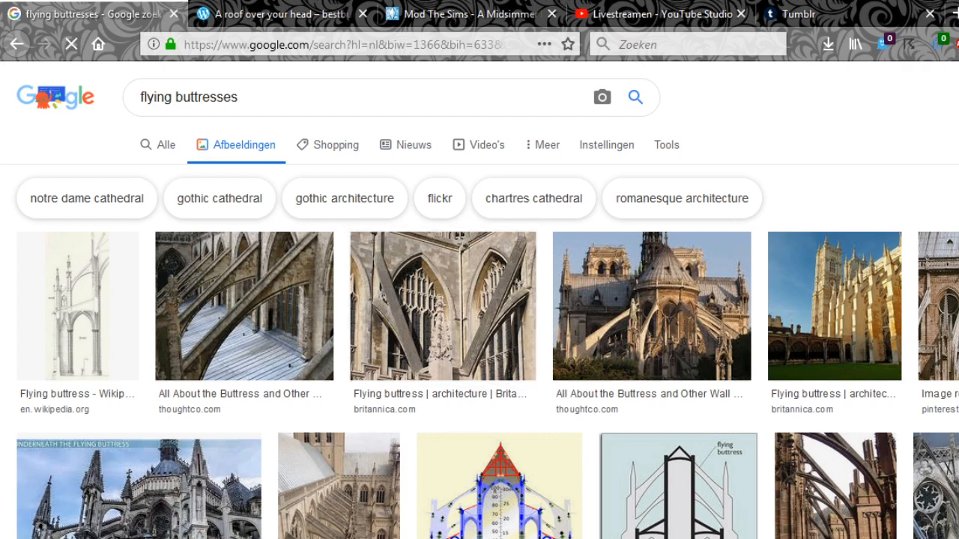
scroll(480, 300, down, 4)
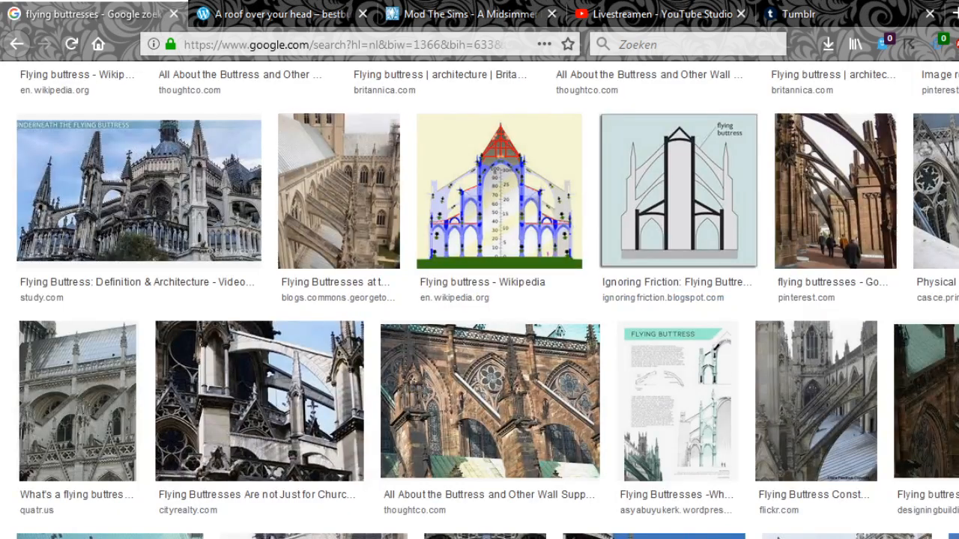
Look through further rows of the flying buttress image results for how the sloping arch tops are finished.
scroll(479, 300, down, 2)
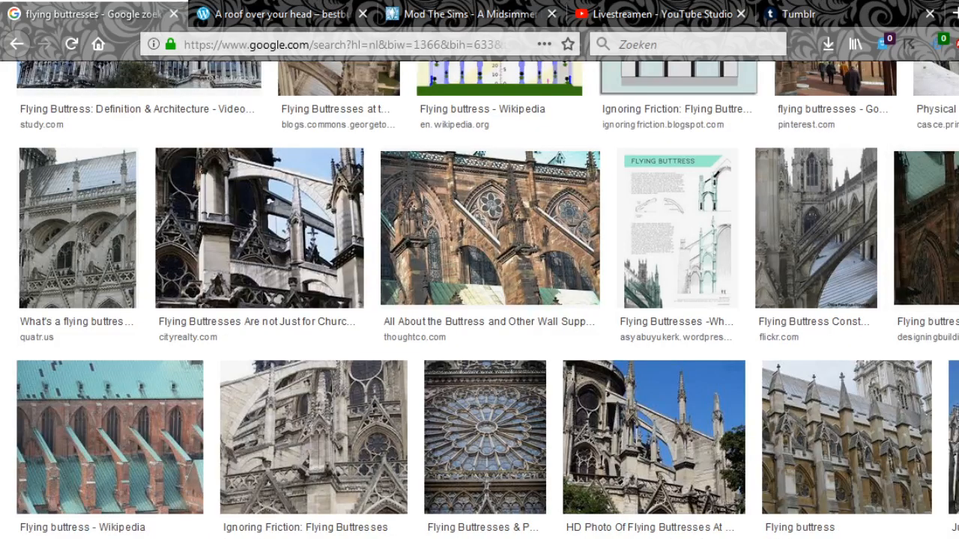
scroll(480, 299, down, 2)
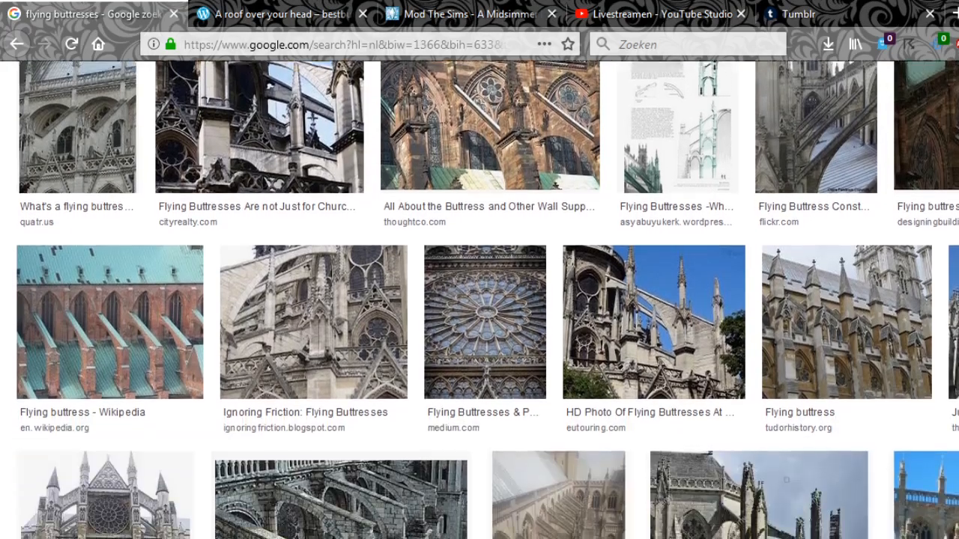
scroll(479, 299, down, 1)
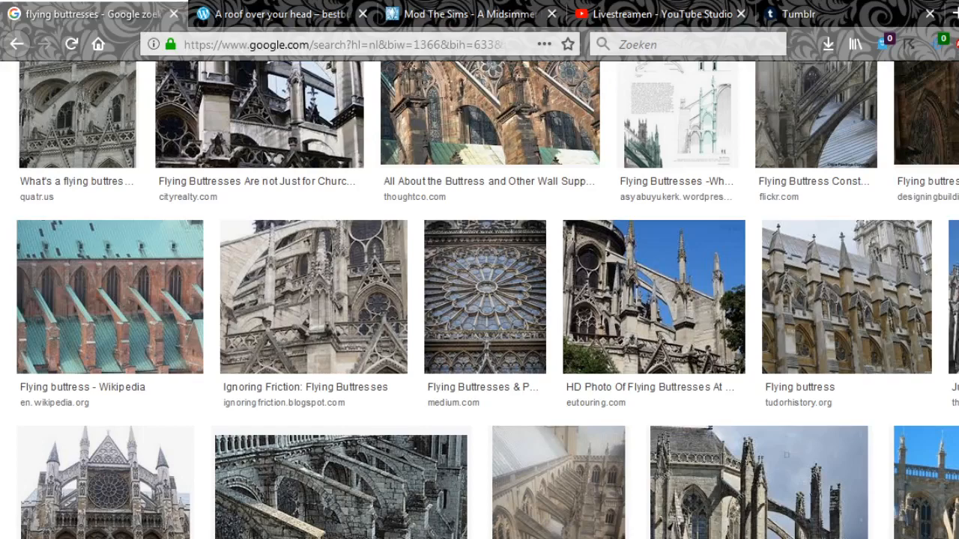
scroll(479, 299, down, 3)
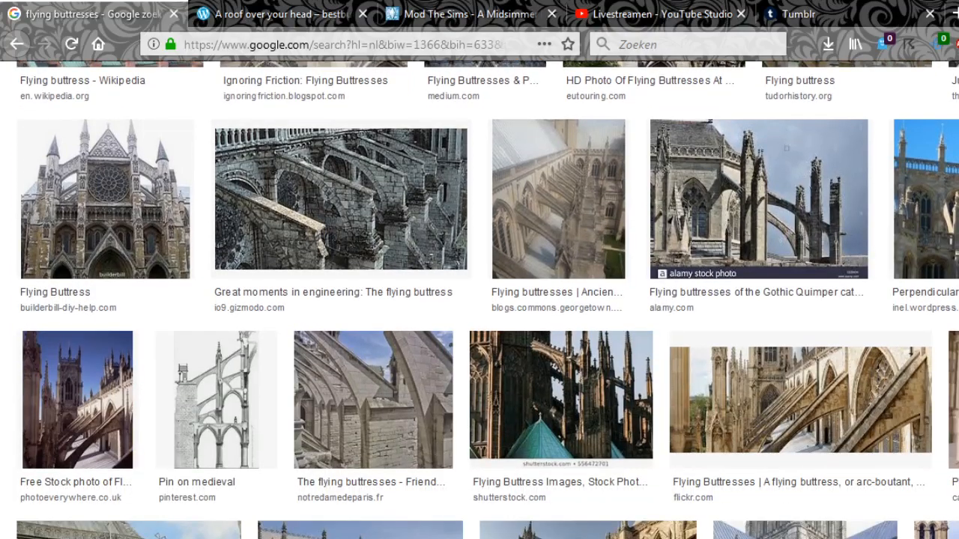
scroll(479, 299, down, 1)
scroll(479, 300, down, 5)
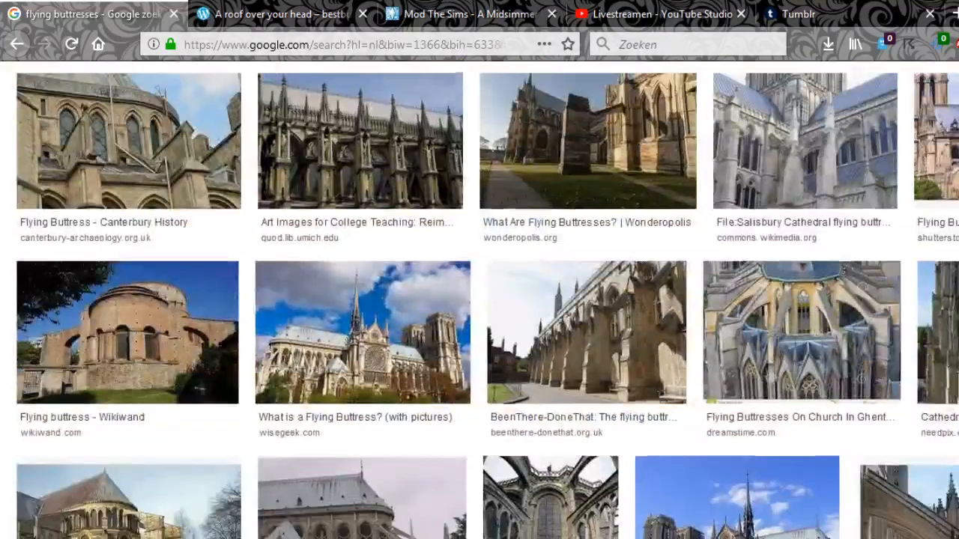
scroll(552, 248, down, 3)
scroll(551, 248, down, 6)
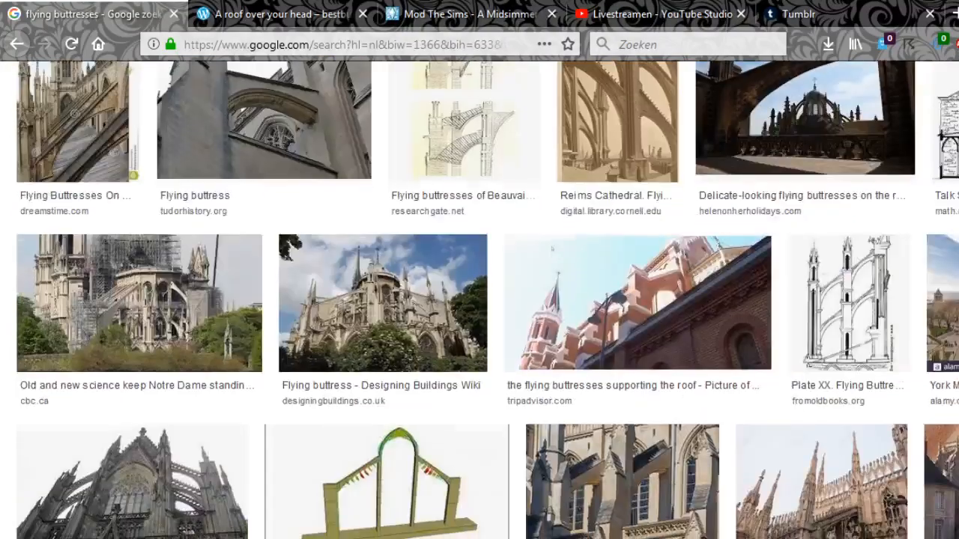
scroll(551, 248, down, 10)
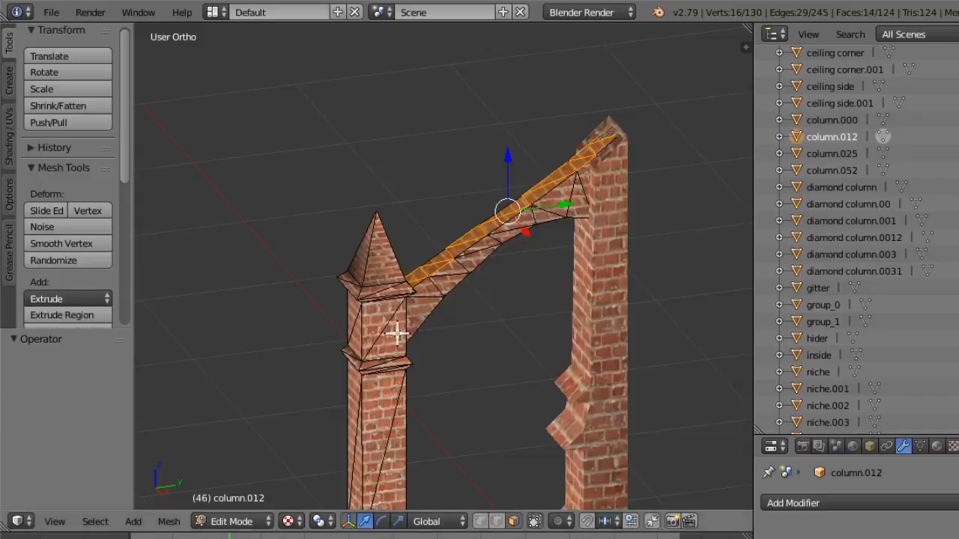
Switch back to Blender, separate the selected sloping faces of the arch into their own object, and return to Object Mode.
middle_drag(398, 332, 381, 240)
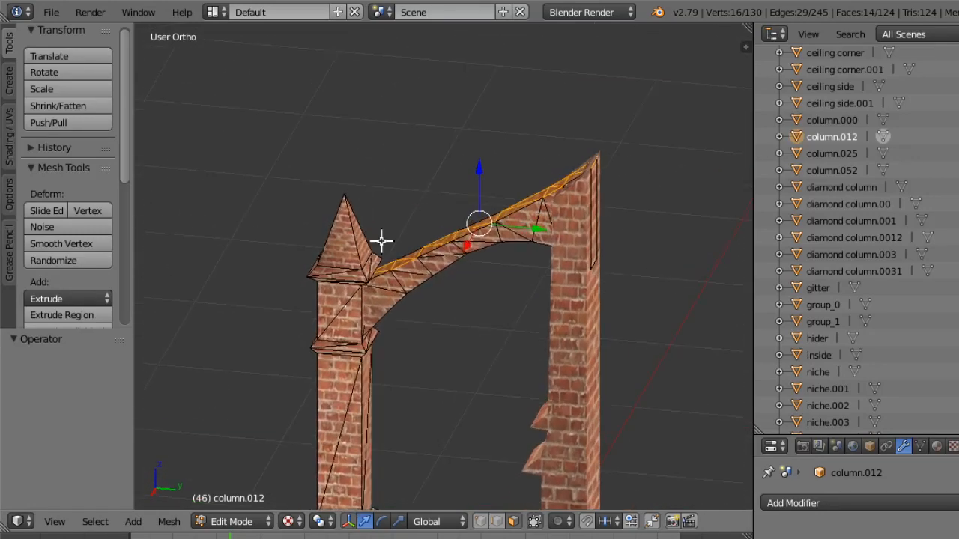
middle_drag(478, 235, 459, 290)
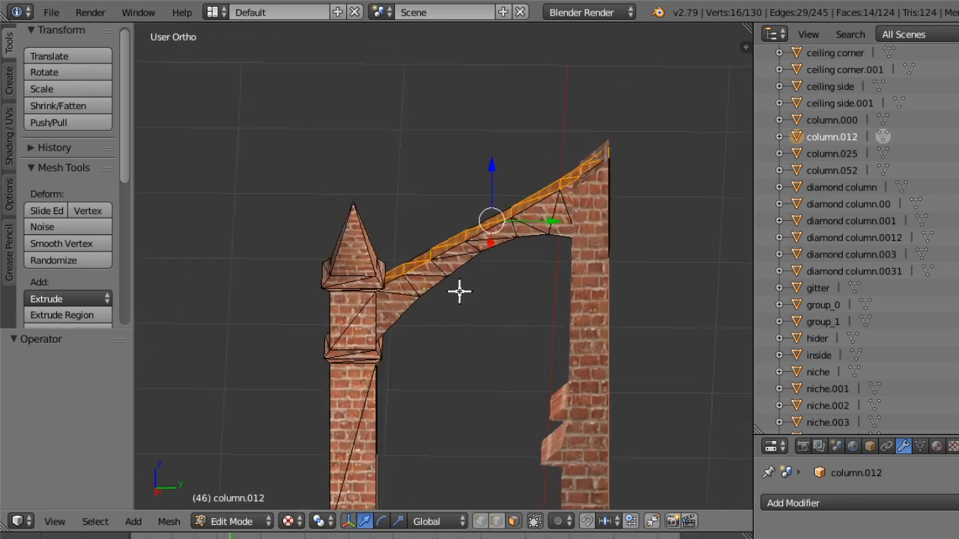
key(p)
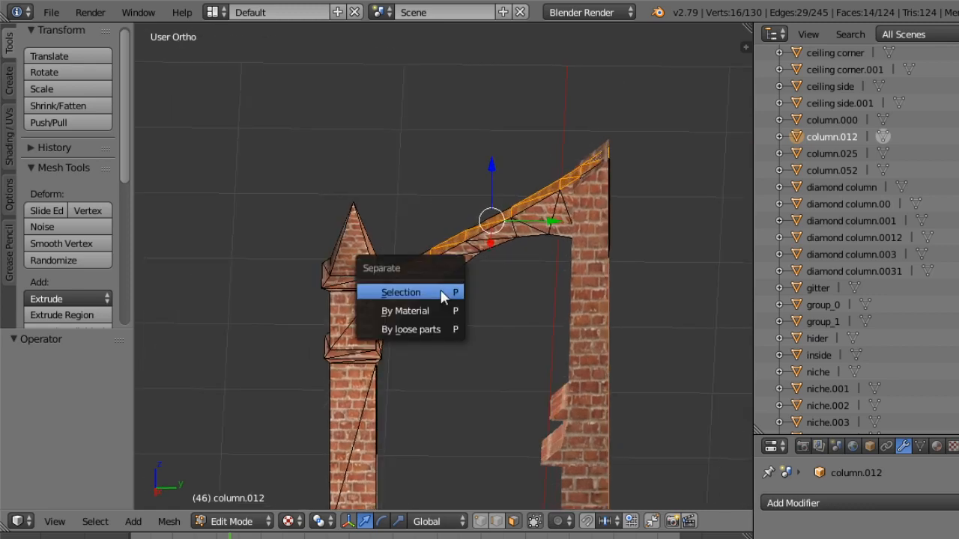
click(435, 293)
middle_drag(674, 257, 640, 274)
click(252, 525)
click(232, 503)
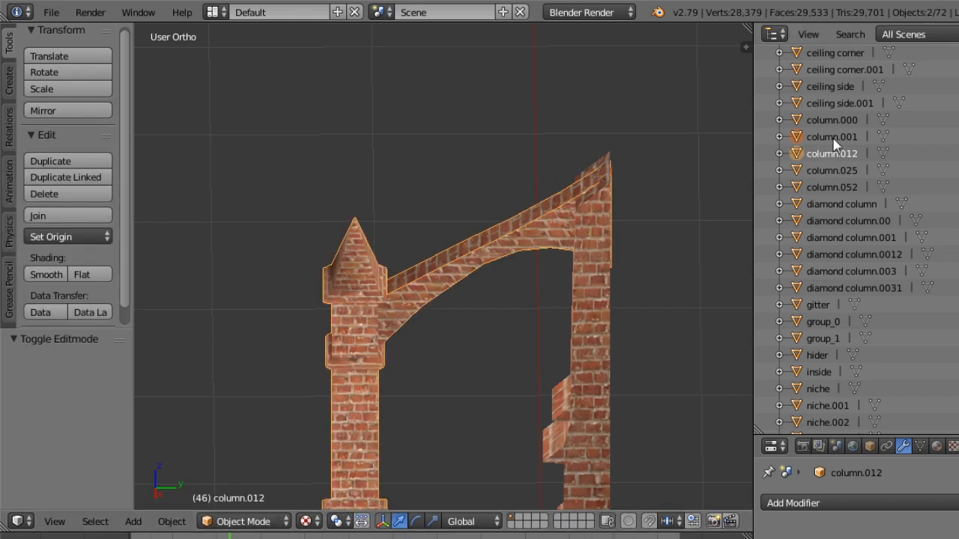
Select only the separated arch-top strip, column.001, without the rest of the pillar and arch.
click(833, 140)
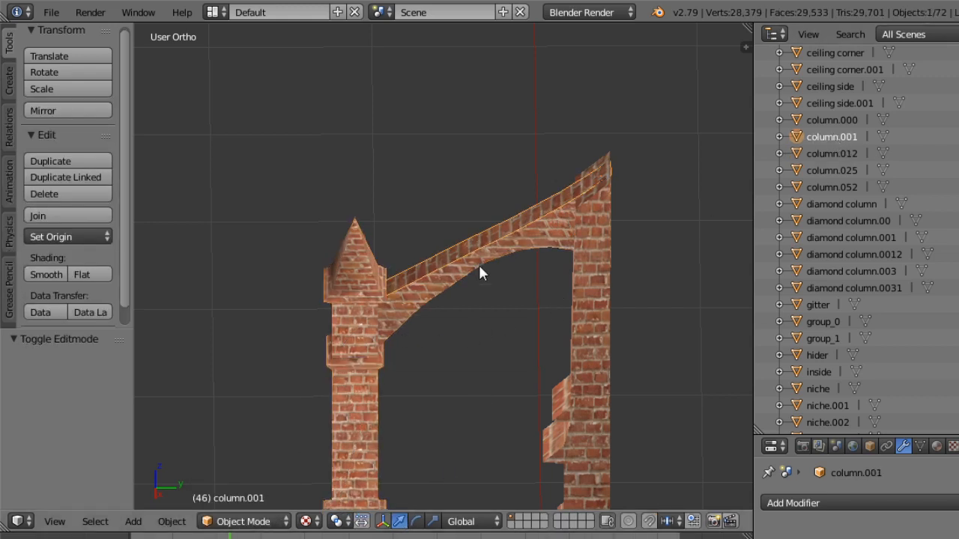
scroll(479, 268, down, 5)
drag(489, 424, 485, 367)
middle_drag(409, 336, 365, 346)
right_click(443, 273)
right_click(465, 253)
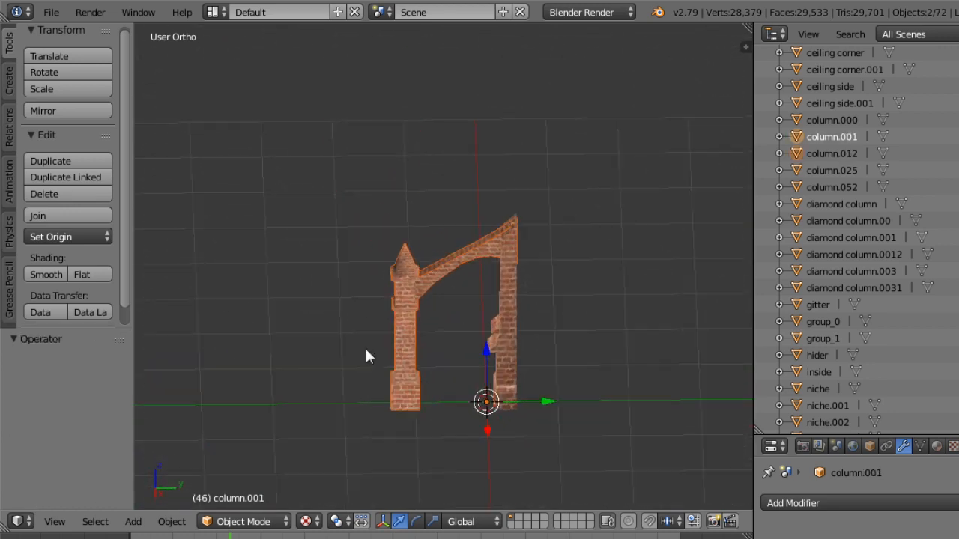
shift+right_click(437, 261)
right_click(444, 258)
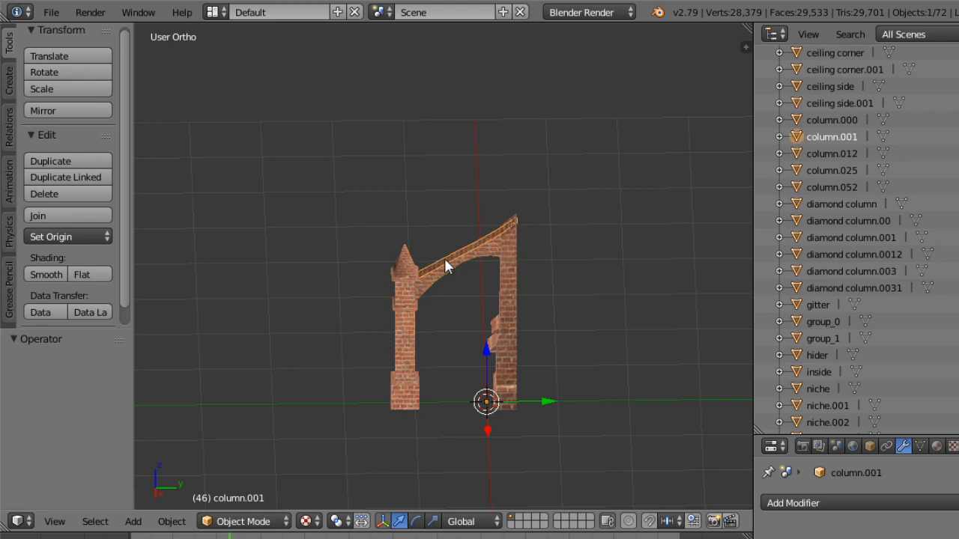
key(g)
key(y)
key(Escape)
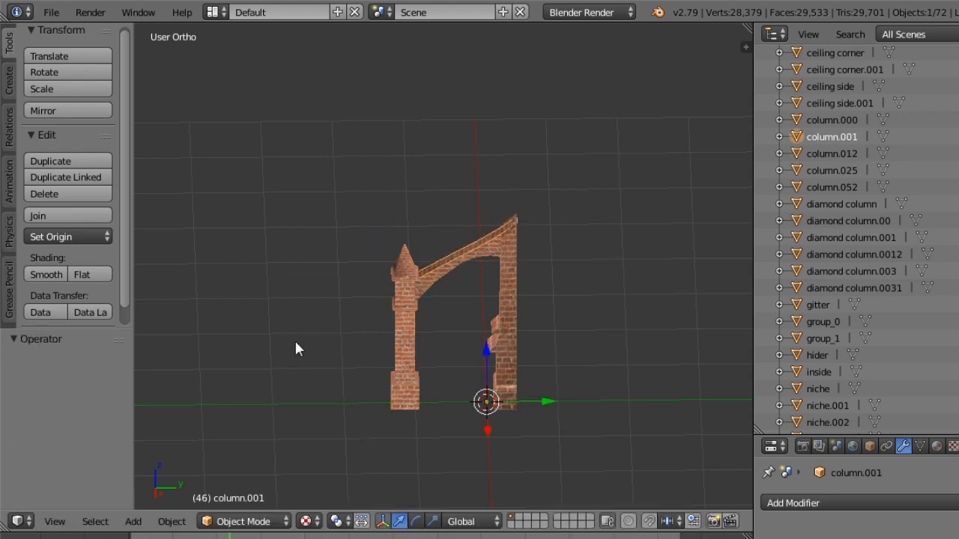
Rename the separated arch-top strip object as inside.
double_click(826, 139)
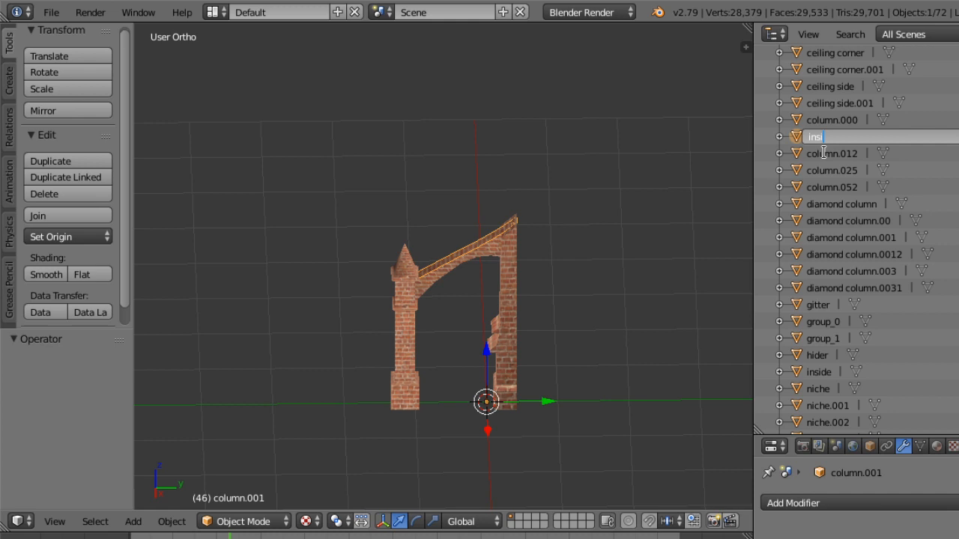
key(Return)
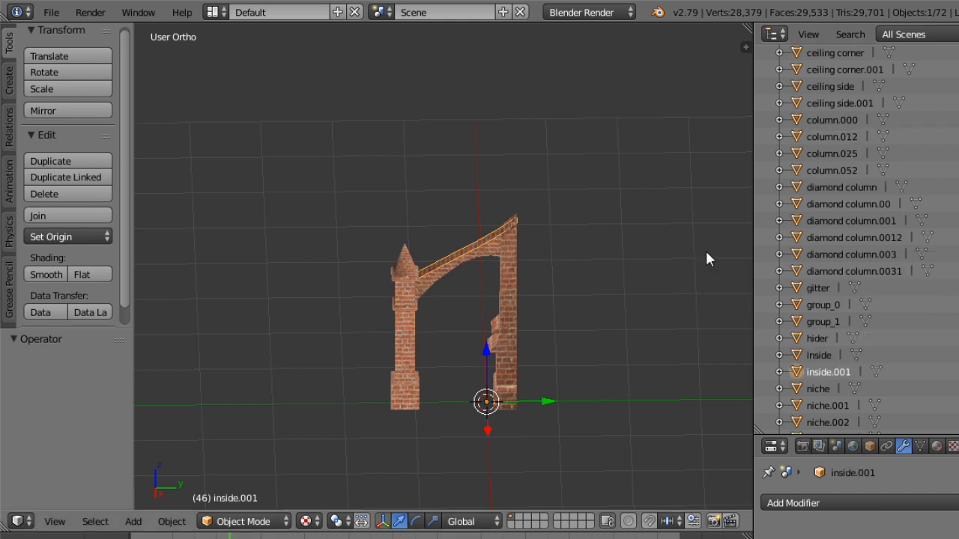
Export the arch-top strip together with column.012 as a Wavefront OBJ, using the existing file name Flying buttress.obj.
shift+right_click(405, 331)
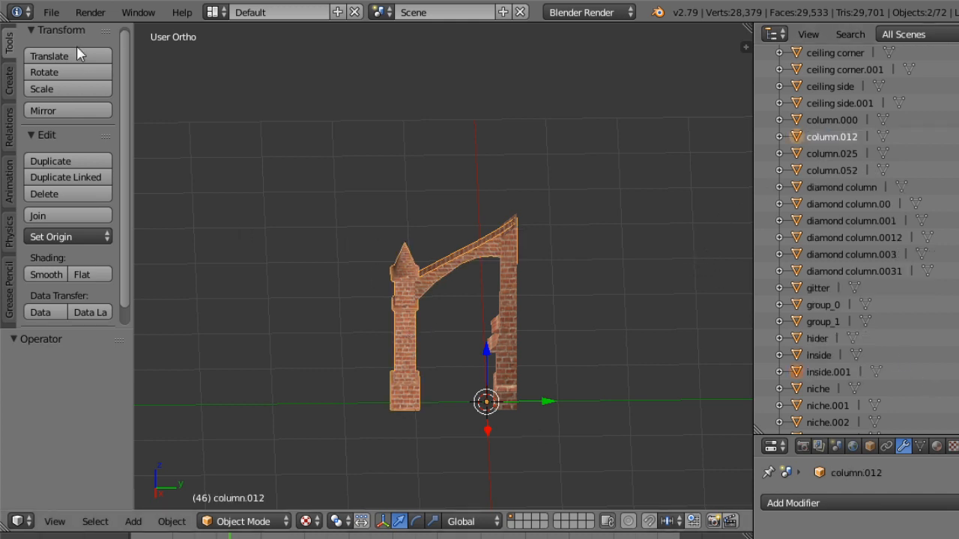
click(51, 12)
mouse_move(112, 350)
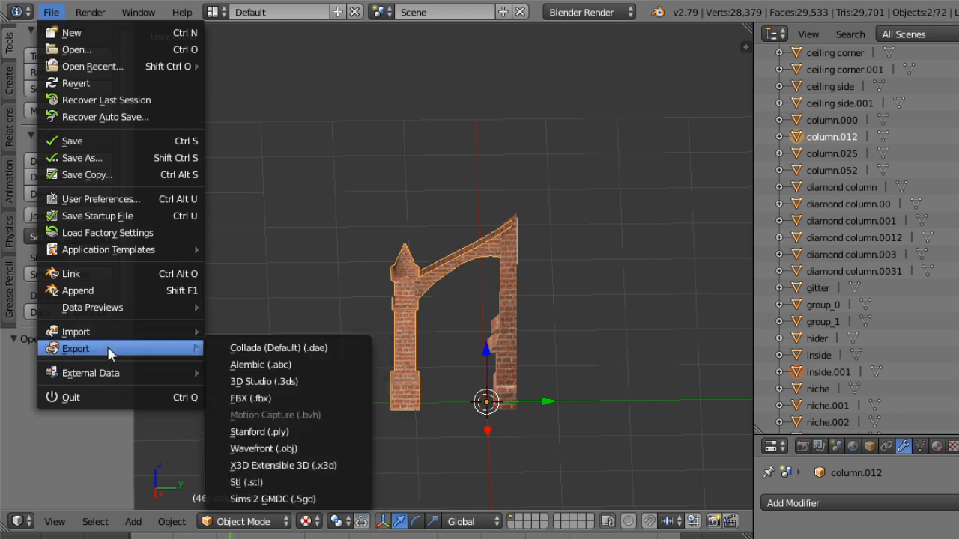
click(283, 447)
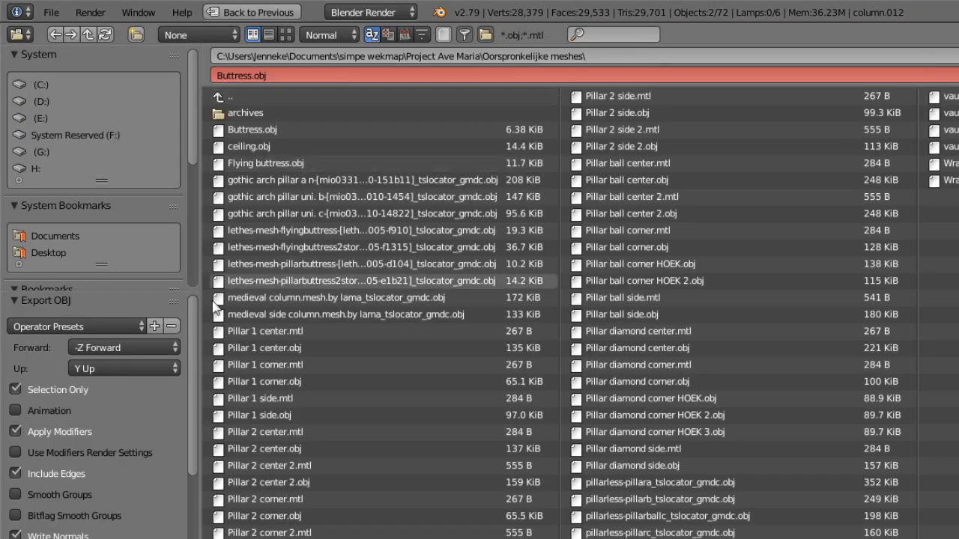
click(278, 162)
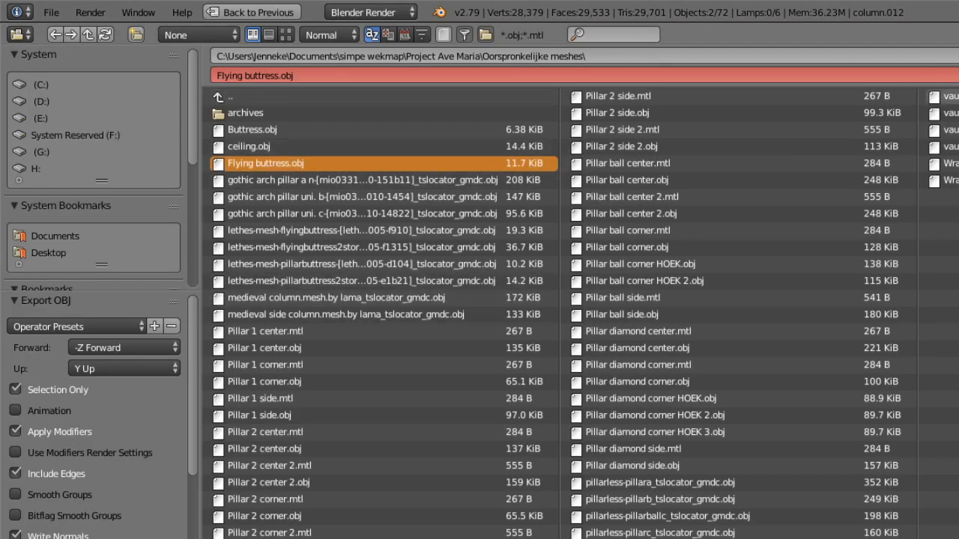
click(958, 57)
Switch to SimPE and delete the flying buttress package's column texture image (TXTR) resource.
click(480, 538)
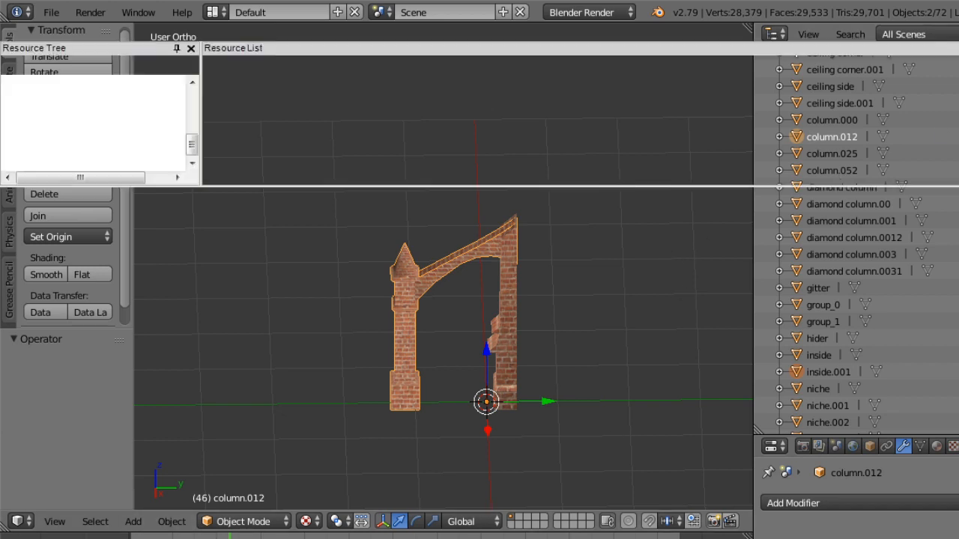
right_click(342, 83)
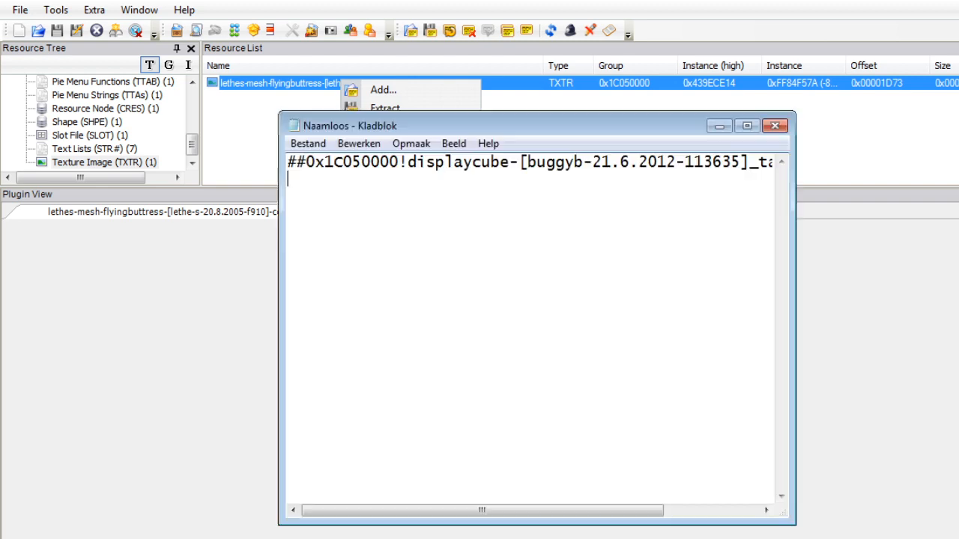
click(622, 338)
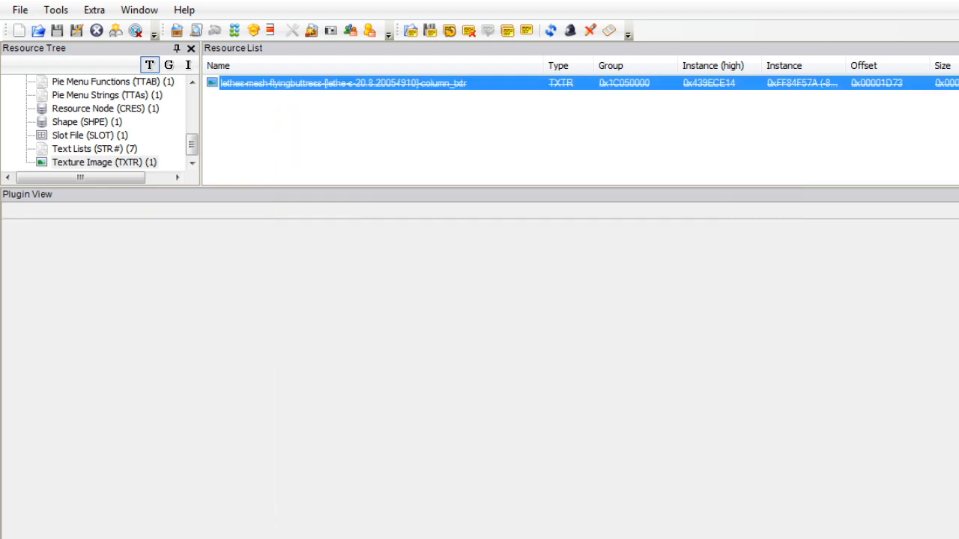
Switch to the Notepad window and copy its entire displaycube table_lightwood material reference.
key(alt+Tab)
click(491, 163)
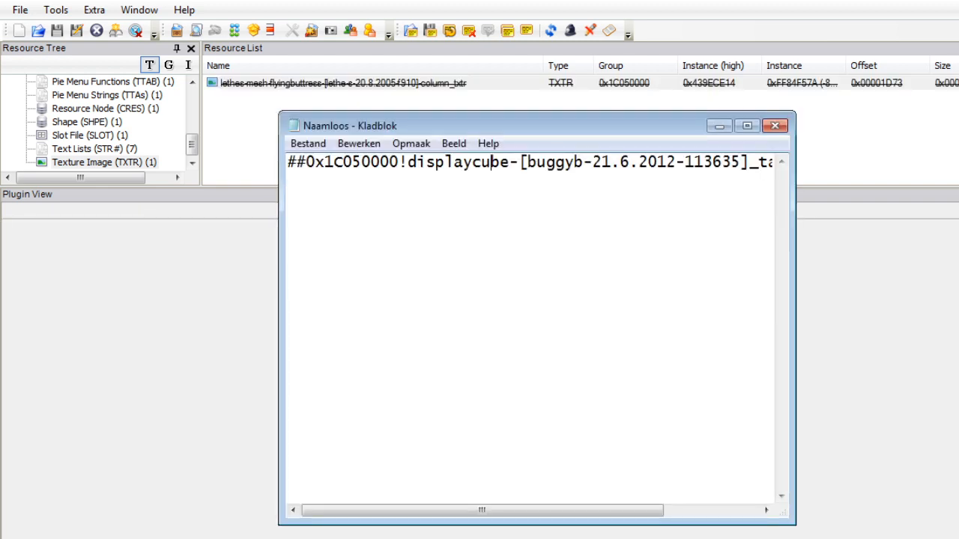
key(ctrl+a)
key(ctrl+c)
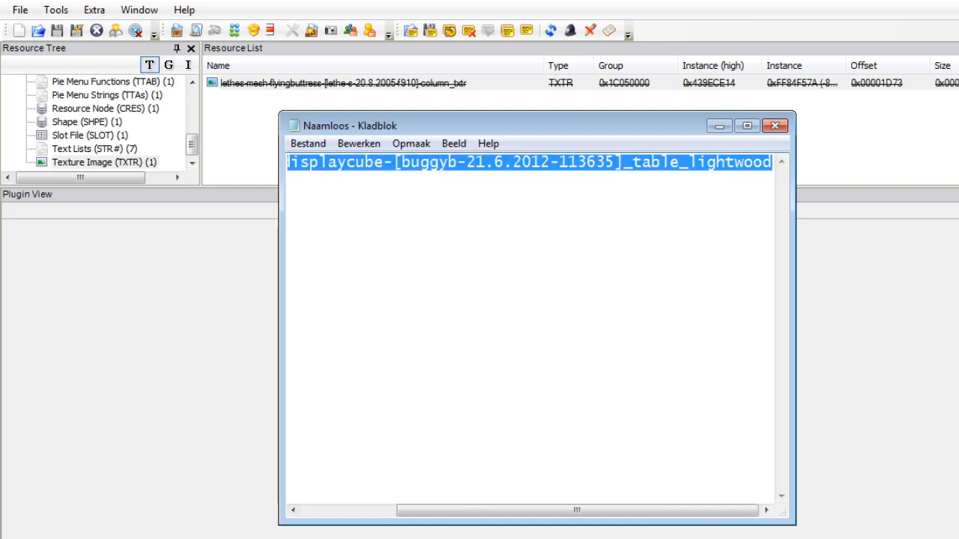
In the Shape resource, set the column part's subset name to niche and its material definition to the copied table_lightwood reference, and commit.
click(86, 122)
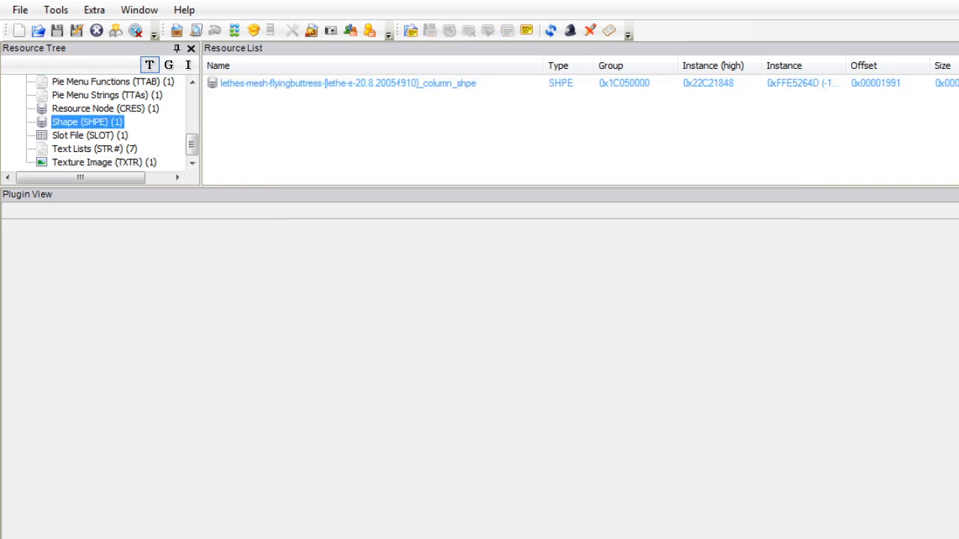
click(344, 83)
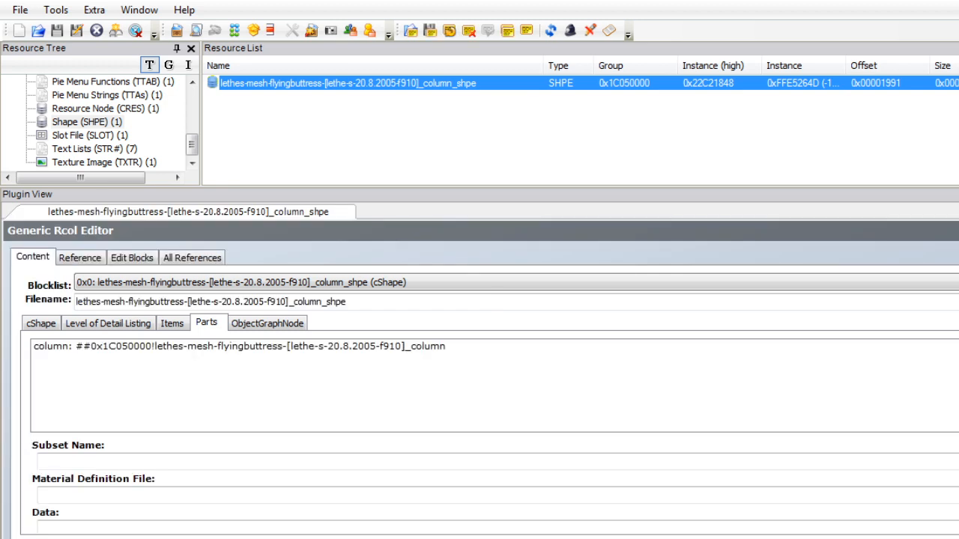
click(239, 346)
double_click(56, 462)
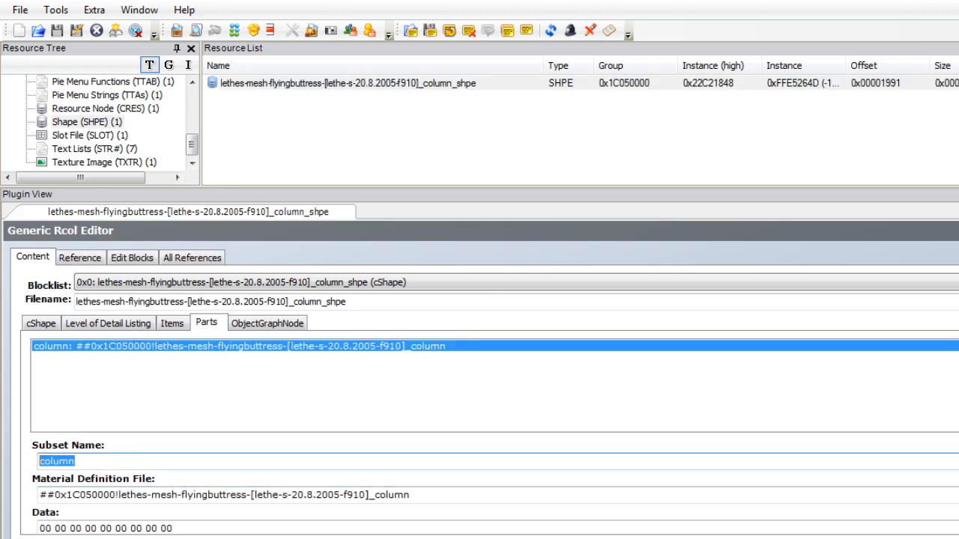
text(niche)
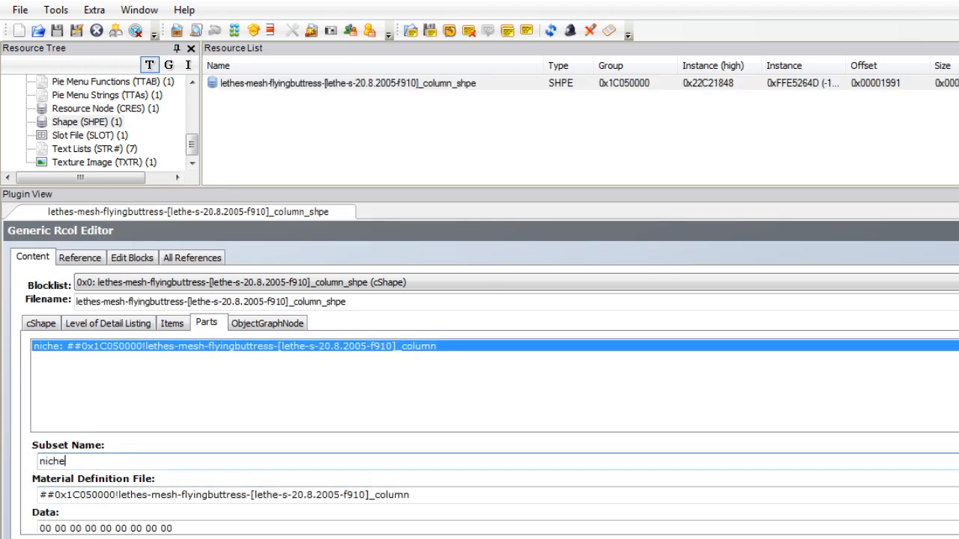
key(Tab)
key(ctrl+v)
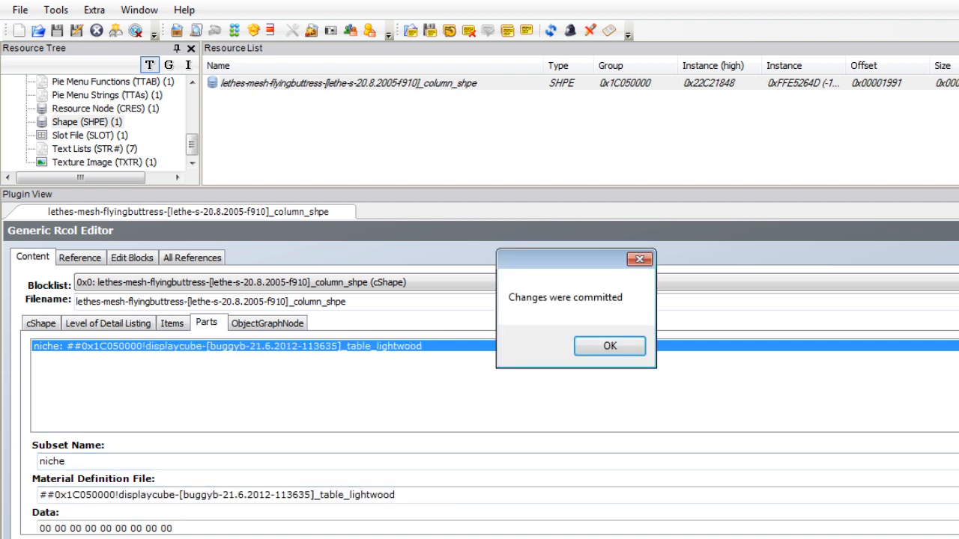
key(Return)
Add a second part to the Shape resource with subset name inside and the displaycube material reference ending in _inside, and commit.
click(315, 358)
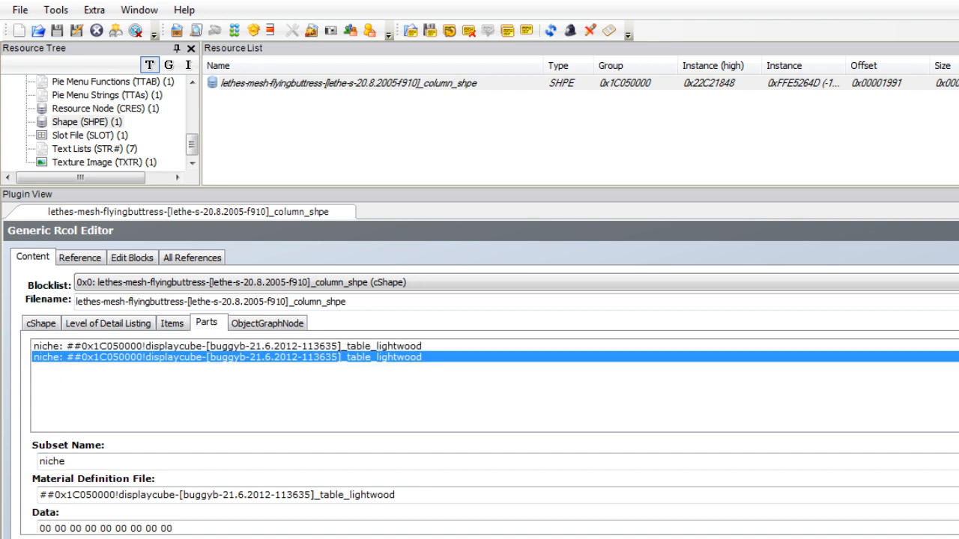
drag(397, 495, 320, 495)
text(i)
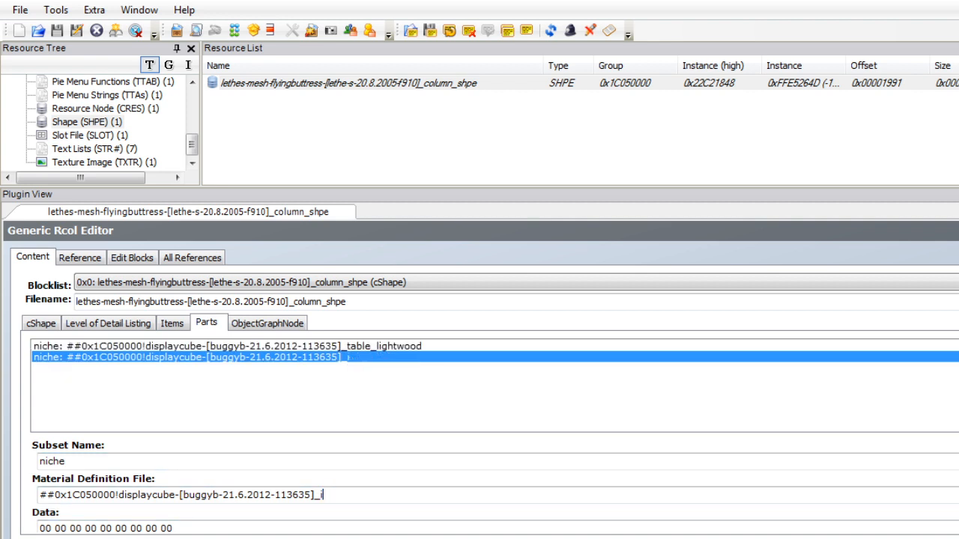
text(nside)
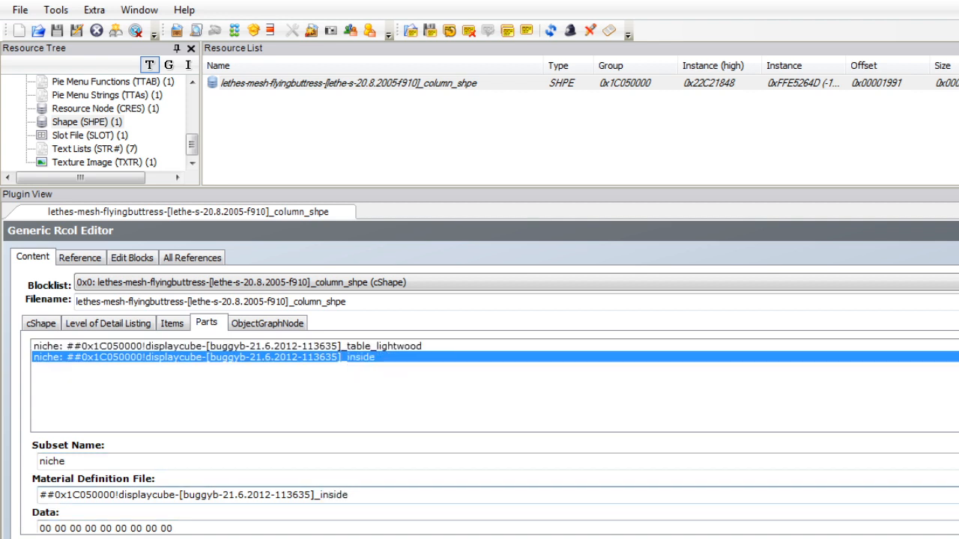
key(shift+Tab)
text(i)
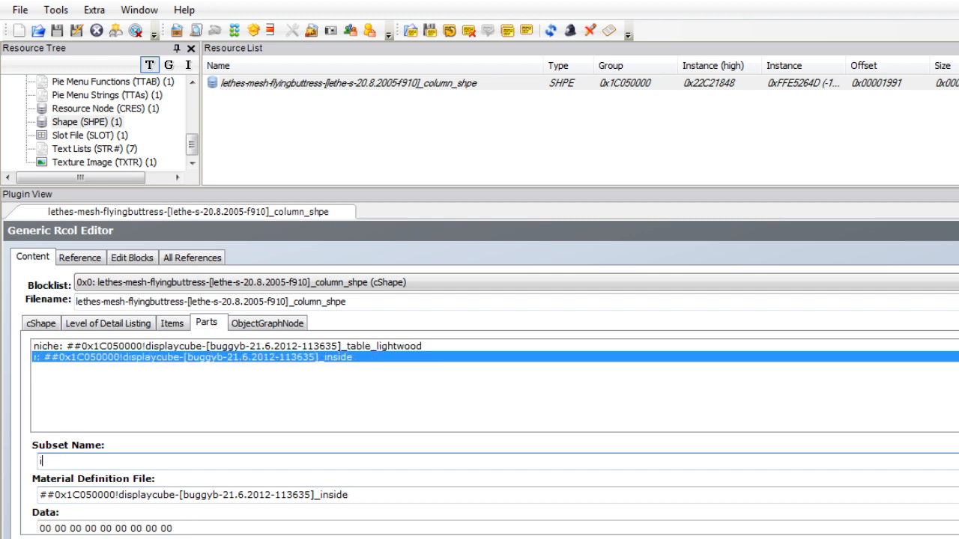
text(nside)
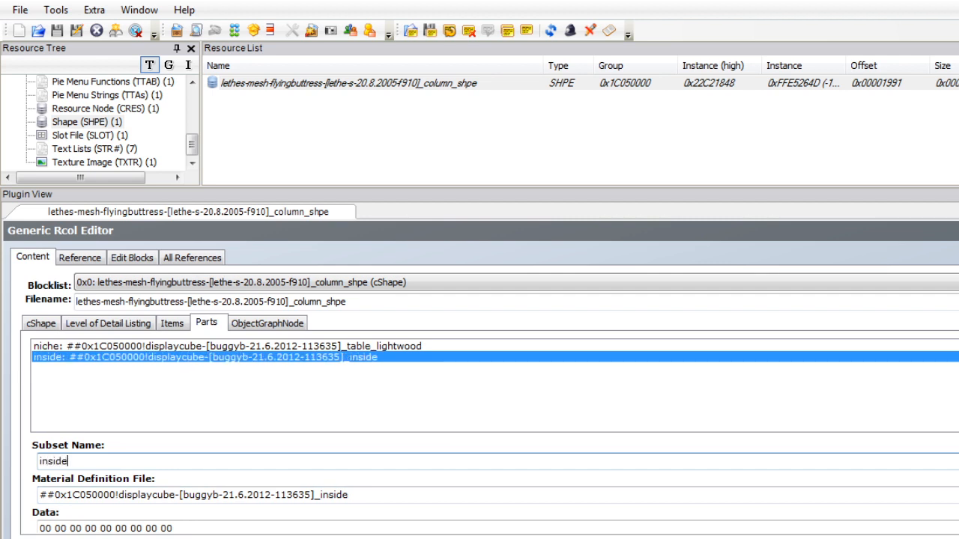
key(Return)
key(Return)
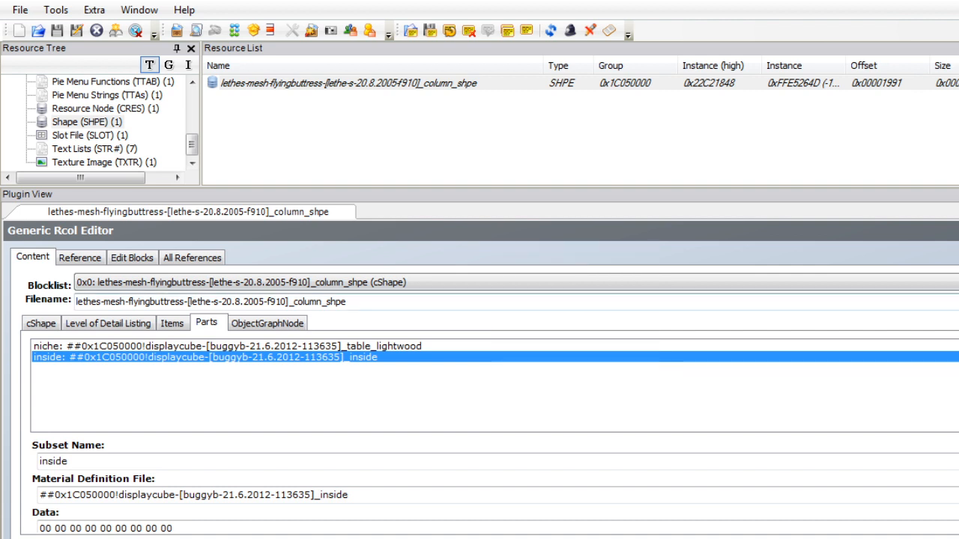
Delete the flying buttress package's column Material Override (MMAT) resource.
scroll(192, 142, up, 2)
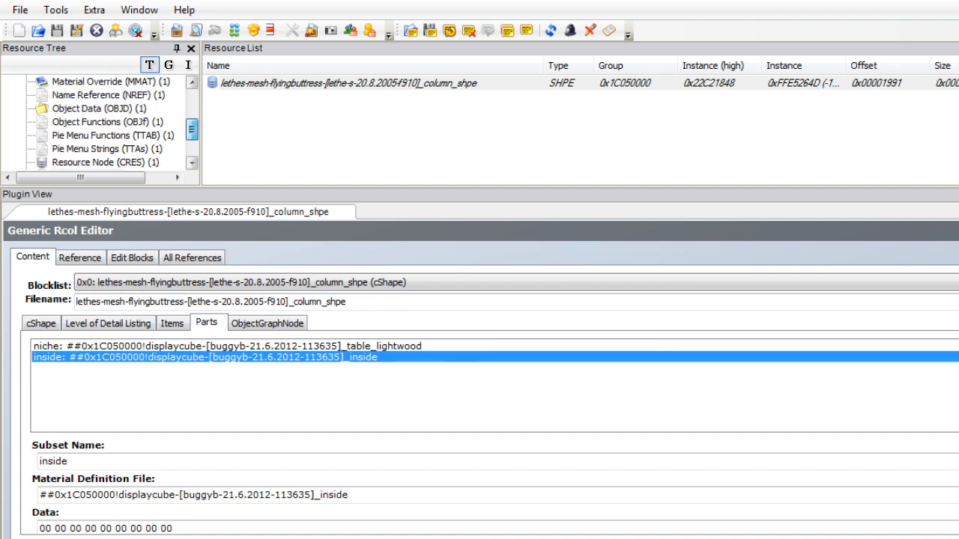
click(111, 81)
click(255, 83)
right_click(255, 85)
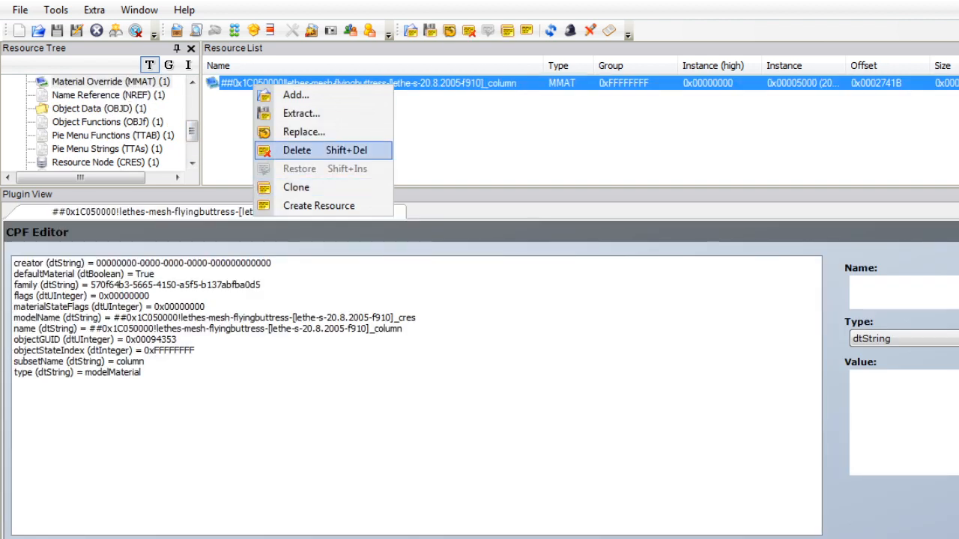
click(296, 150)
key(Return)
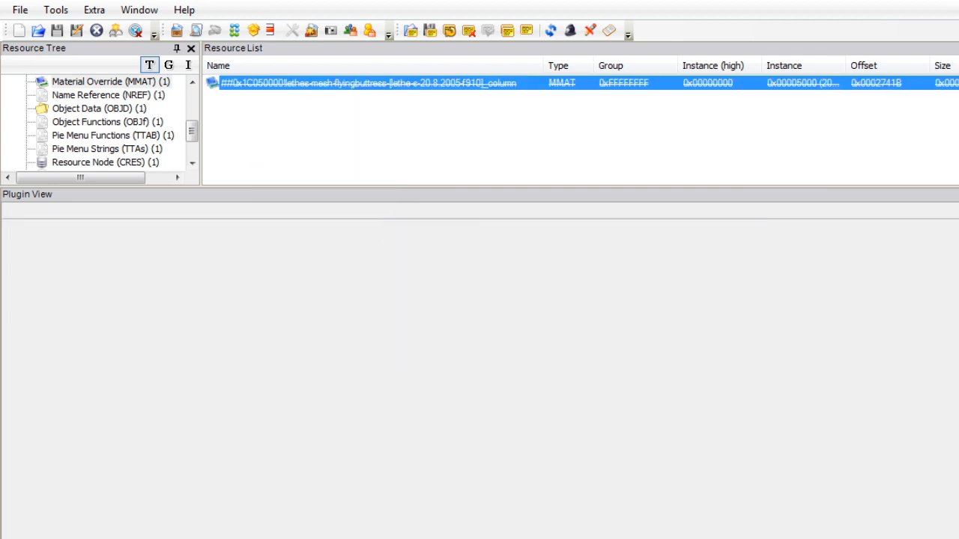
Delete the column Material Definition (TXMT) resource and continue past the exception dialog.
mouse_move(192, 131)
mouse_down()
mouse_move(192, 145)
mouse_move(192, 122)
mouse_up()
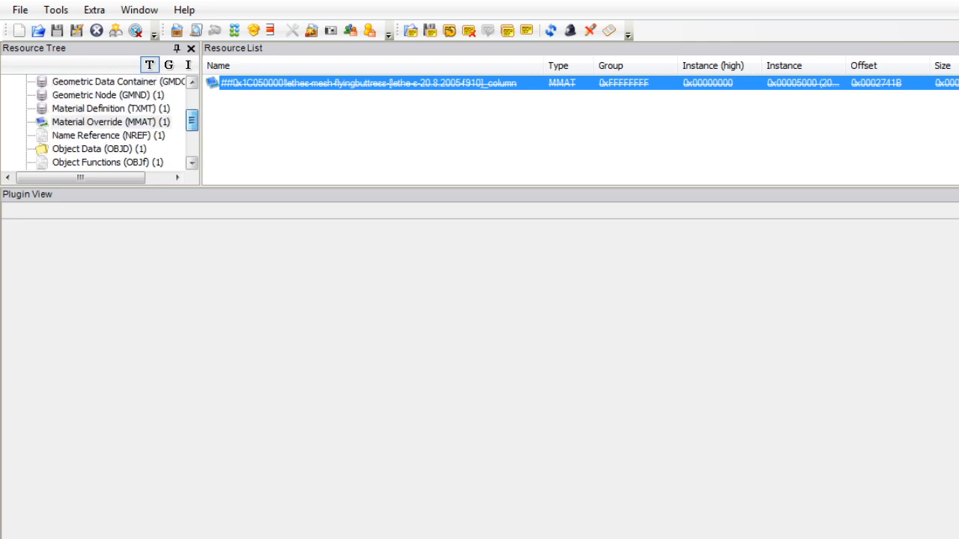
click(111, 108)
click(300, 83)
right_click(252, 85)
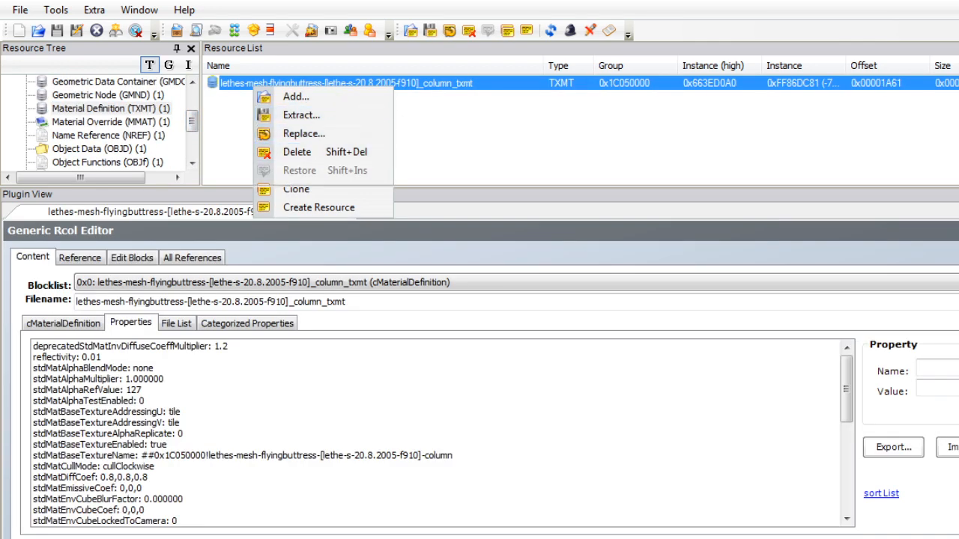
click(296, 152)
click(438, 338)
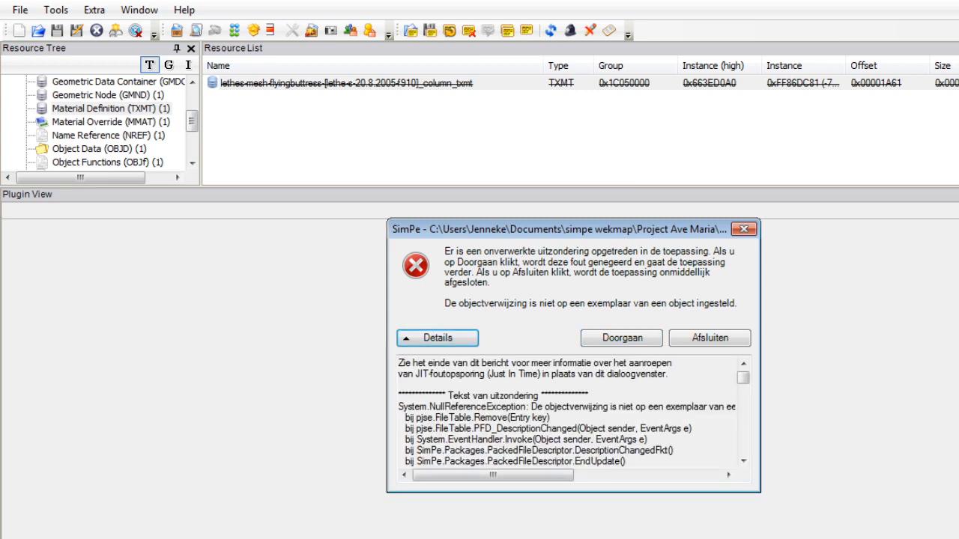
mouse_move(743, 378)
mouse_down()
mouse_move(743, 417)
mouse_move(743, 378)
mouse_up()
click(622, 339)
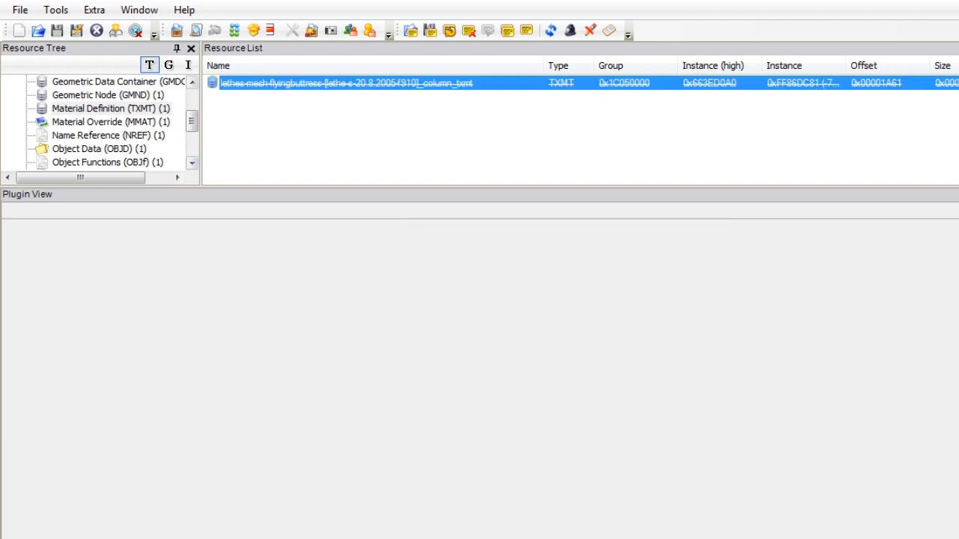
In the Geometric Node's tsDesignModeEnabled block, rename the column item to niche and add a second array item named inside.
drag(193, 121, 193, 113)
click(107, 121)
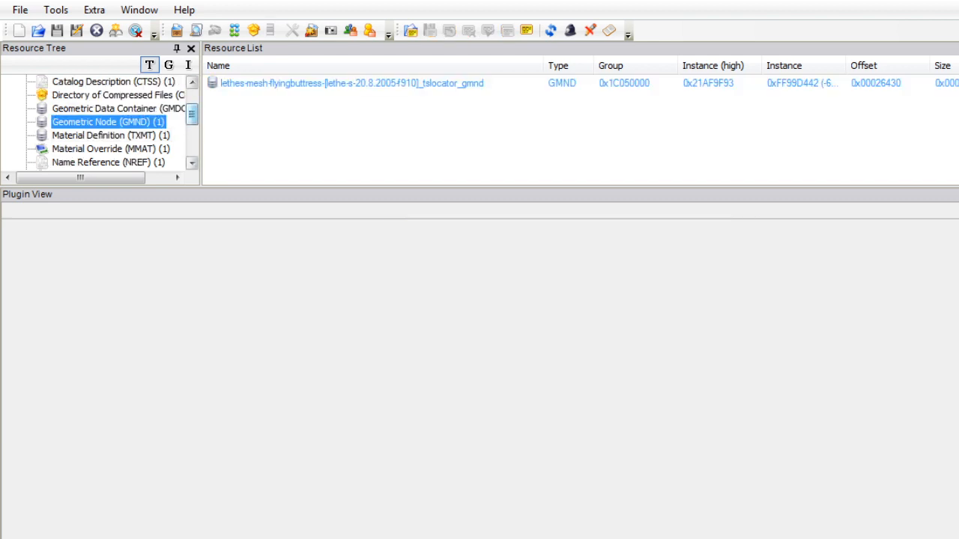
click(352, 83)
click(449, 282)
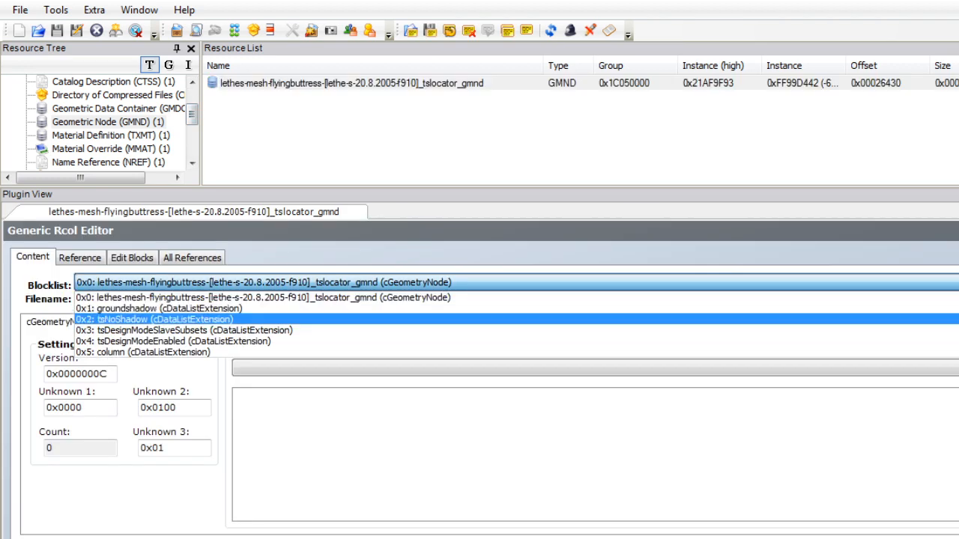
click(450, 331)
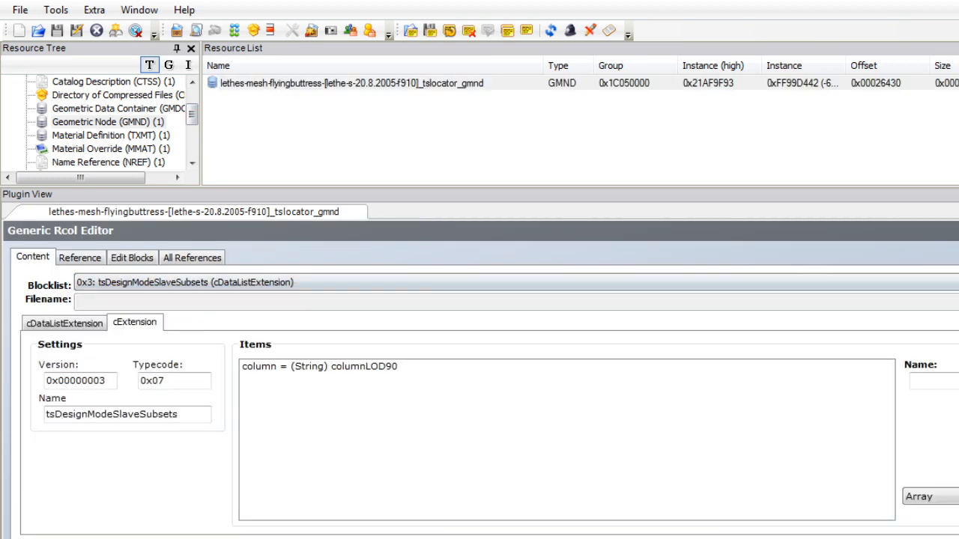
click(449, 282)
click(449, 342)
click(450, 367)
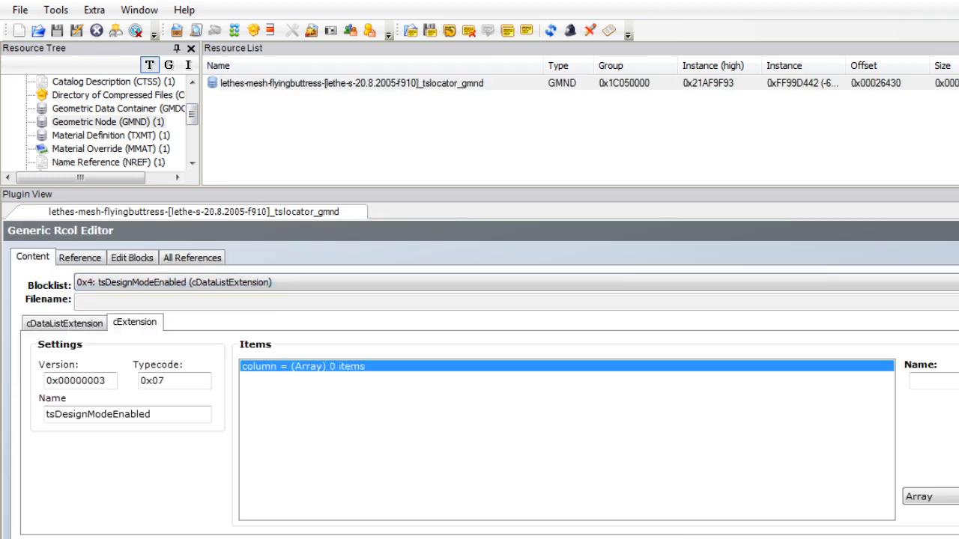
drag(950, 381, 923, 381)
text(niche)
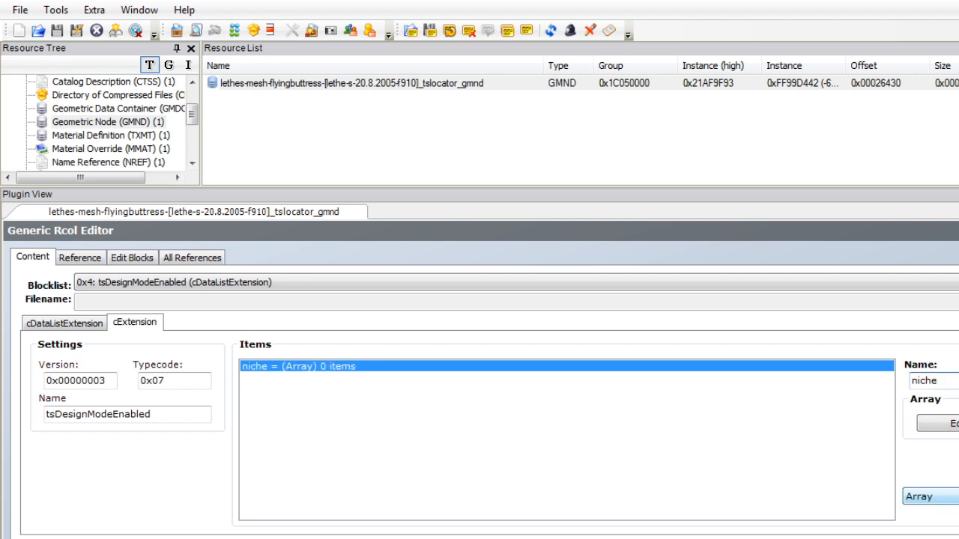
click(957, 513)
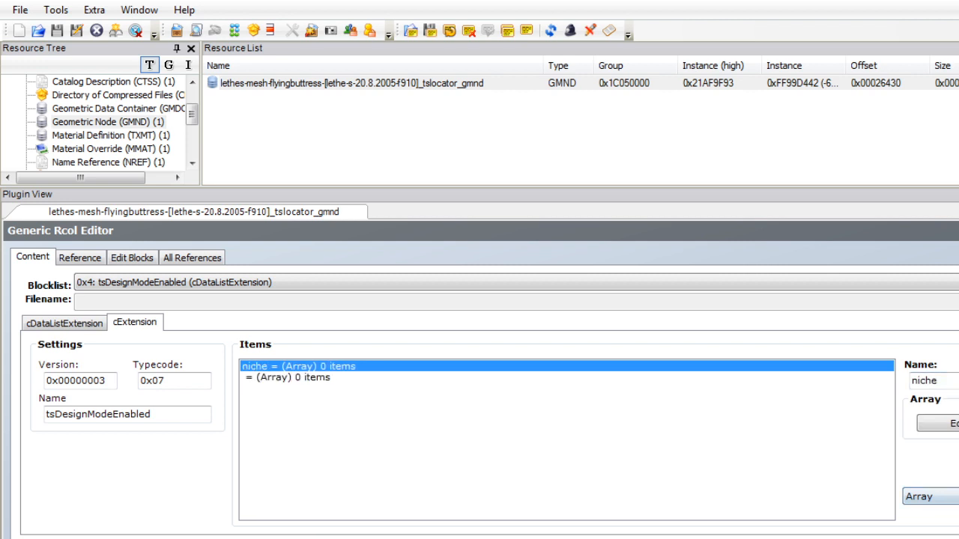
text(inside)
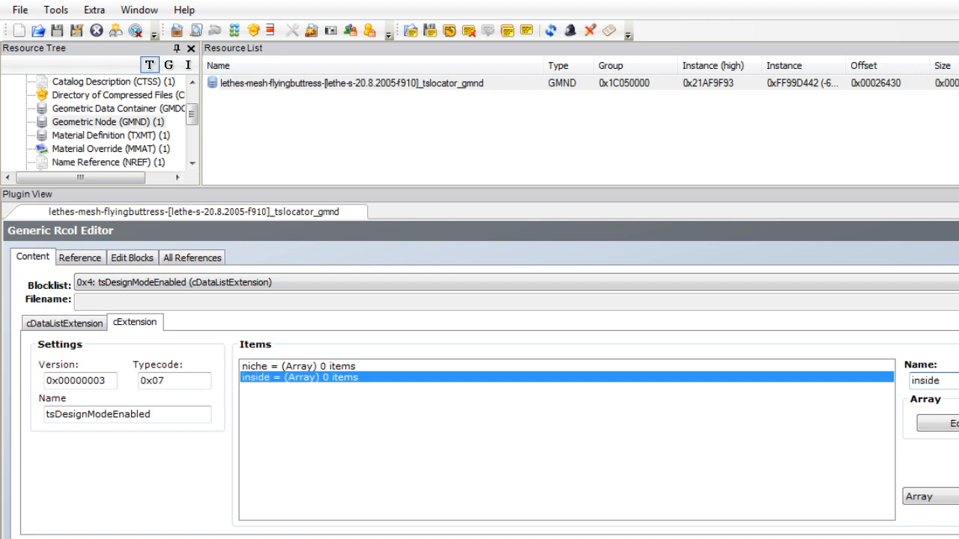
Examine the Geometric Node's column block items and the settings and items of its tsDesignModeEnabled block.
click(950, 283)
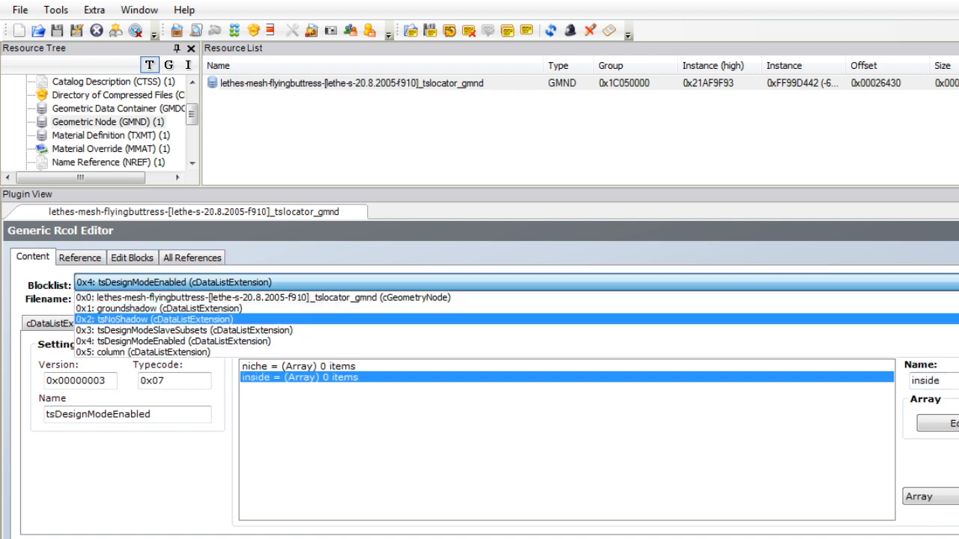
click(950, 353)
click(950, 282)
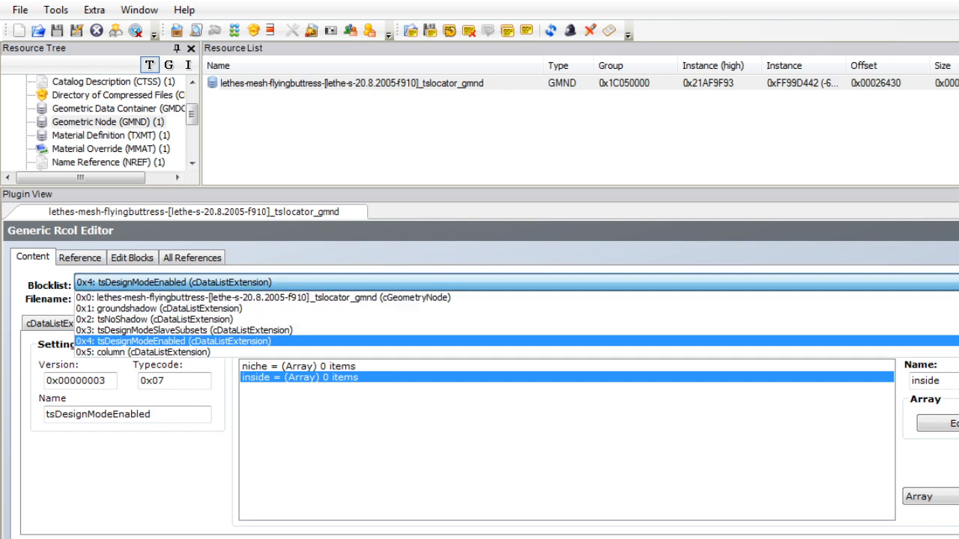
click(950, 352)
click(950, 282)
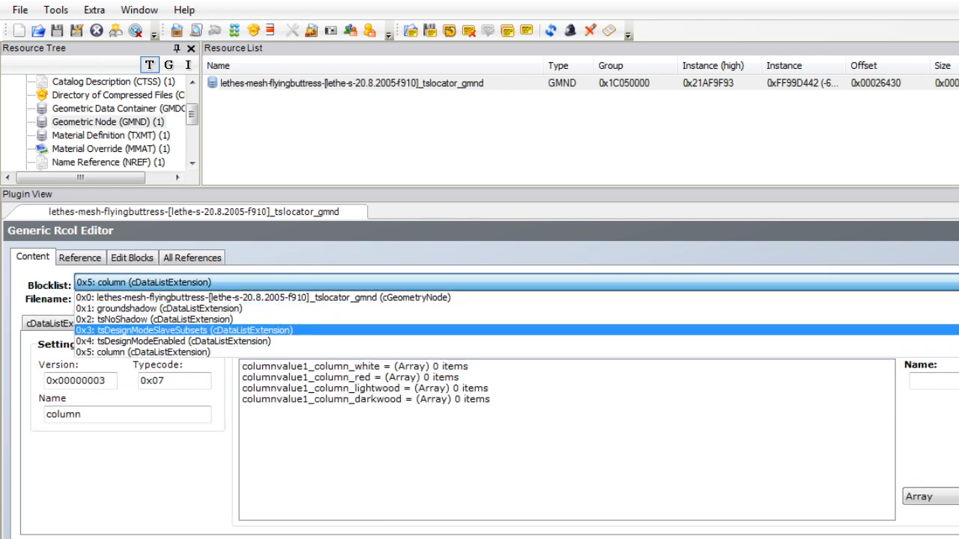
click(950, 341)
click(64, 323)
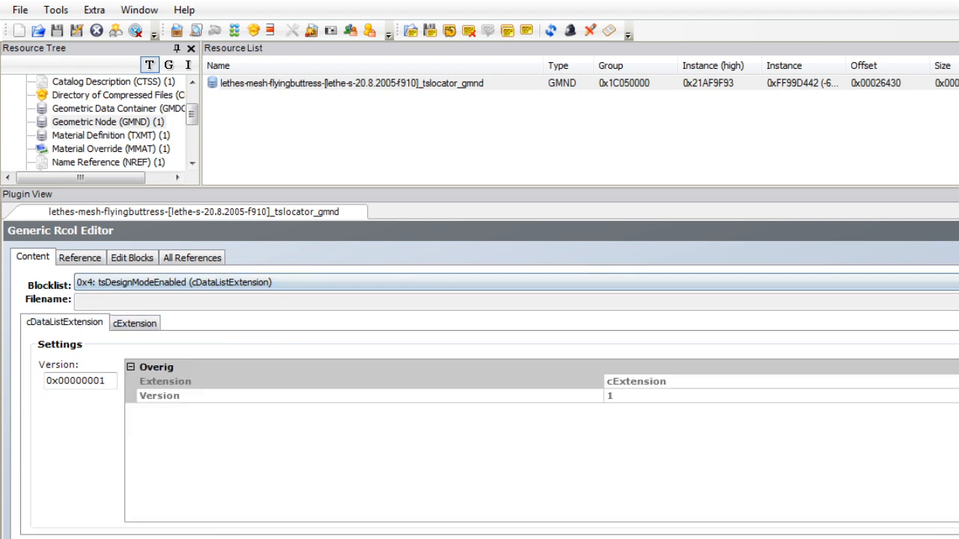
click(113, 282)
click(112, 282)
click(134, 324)
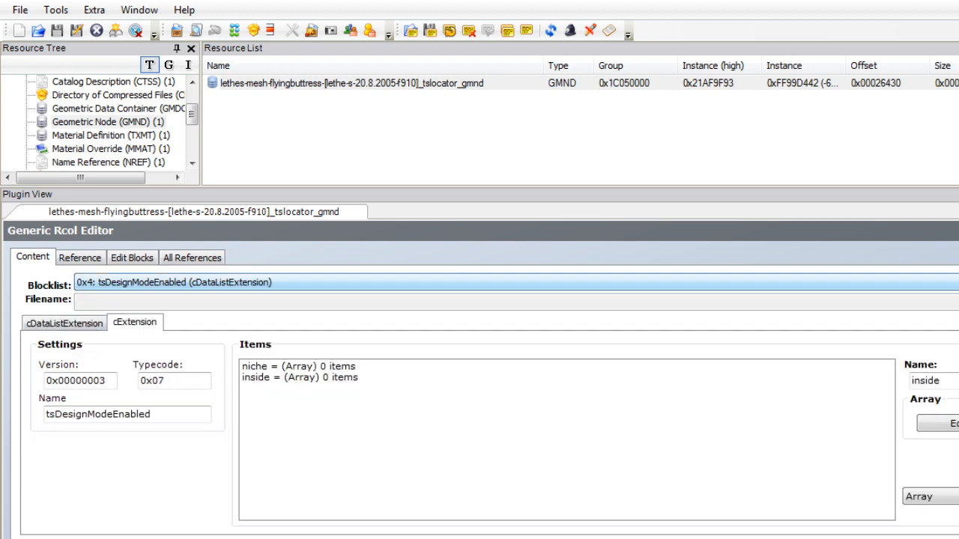
click(143, 282)
click(142, 283)
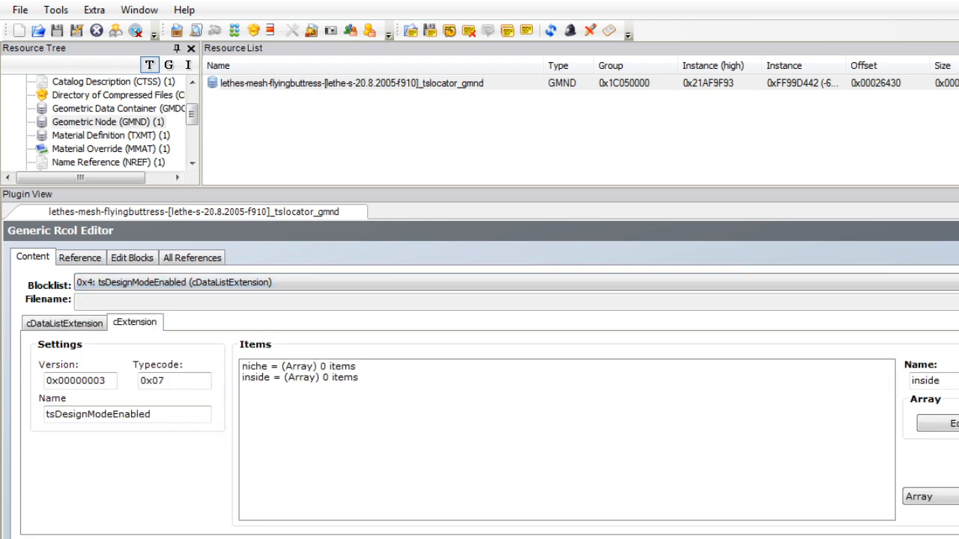
click(65, 323)
click(135, 324)
Add a sixth entry to the datalist extension references of the Geometric Node's main cGeometryNode block.
click(143, 283)
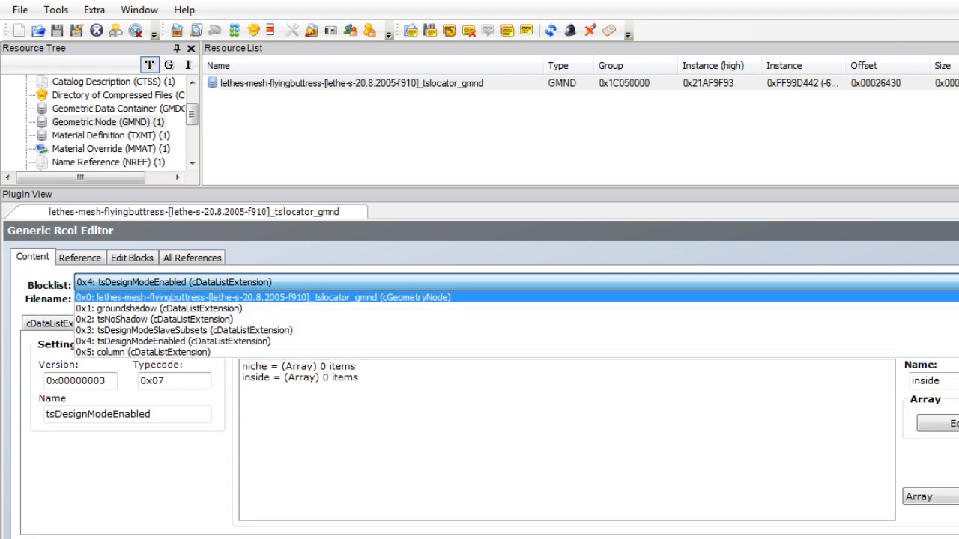
click(225, 304)
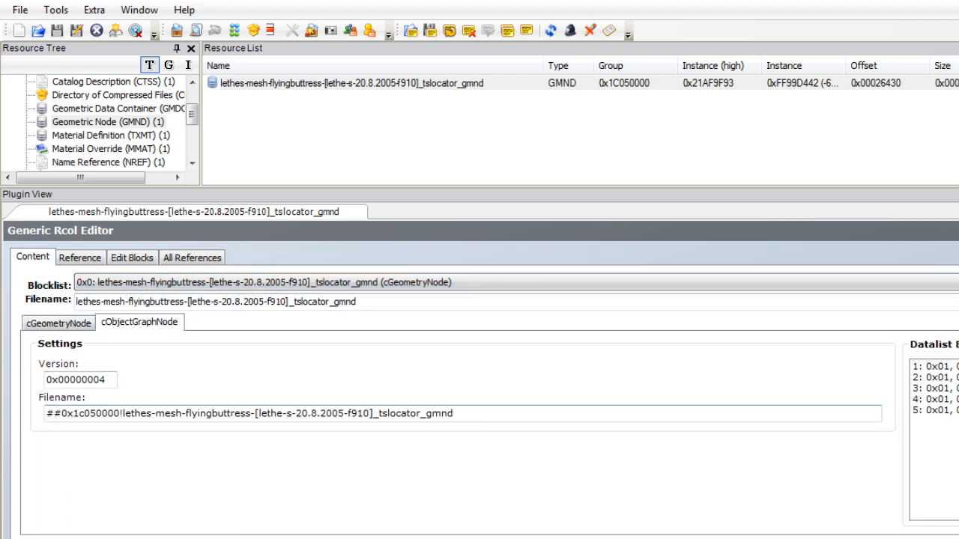
click(143, 282)
key(Escape)
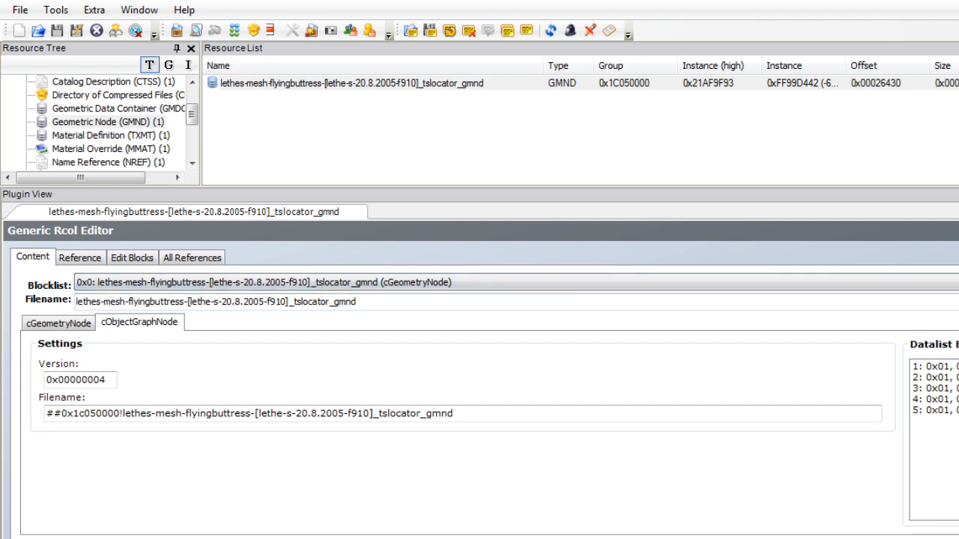
click(935, 421)
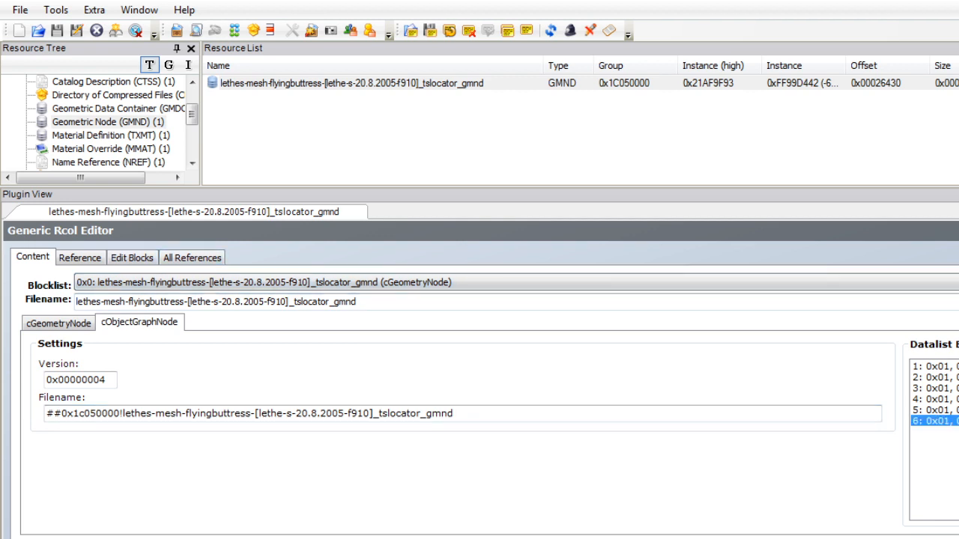
click(133, 258)
click(480, 350)
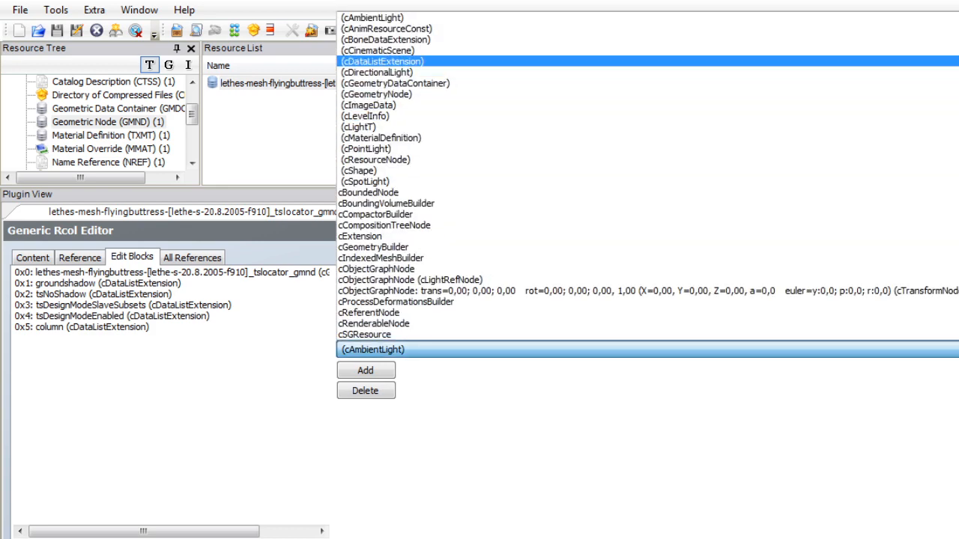
click(377, 73)
click(365, 371)
click(32, 258)
click(480, 283)
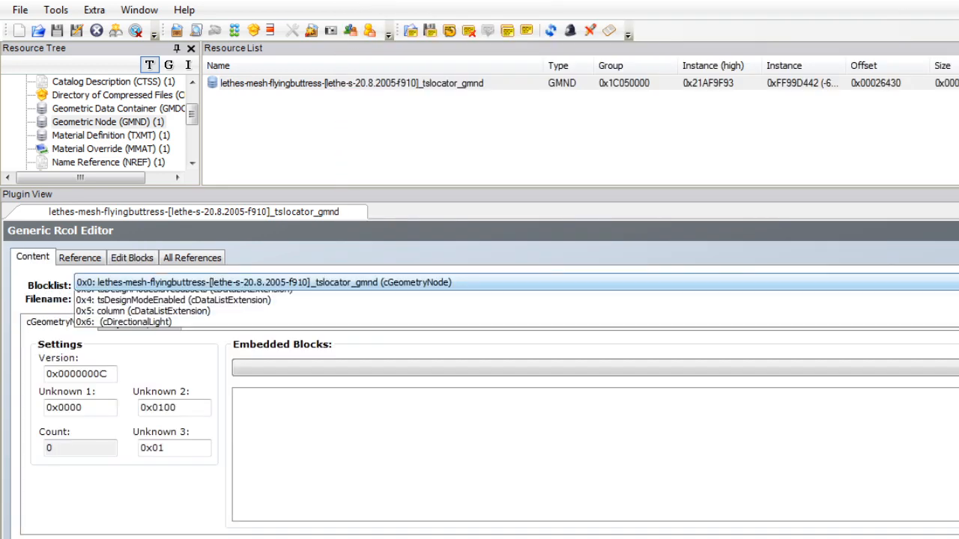
click(224, 366)
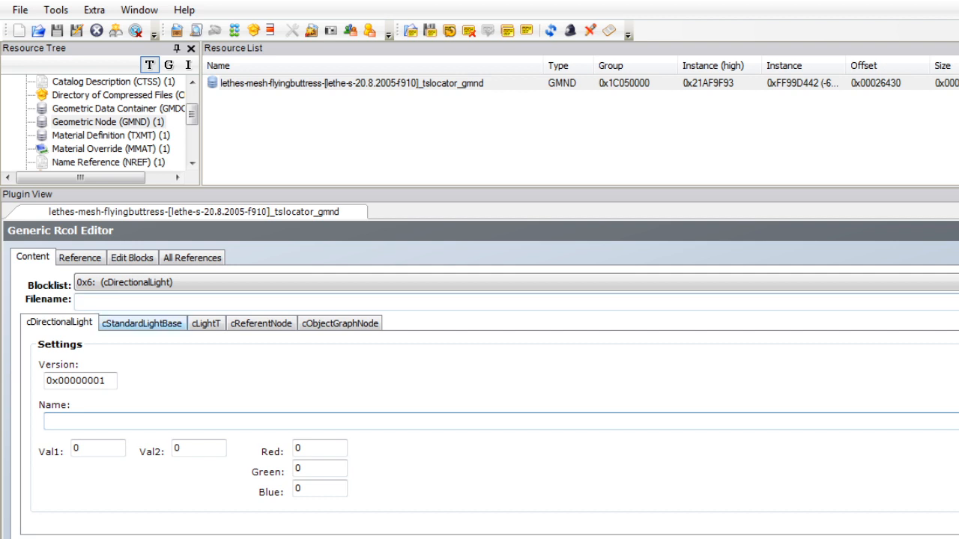
click(132, 258)
click(73, 338)
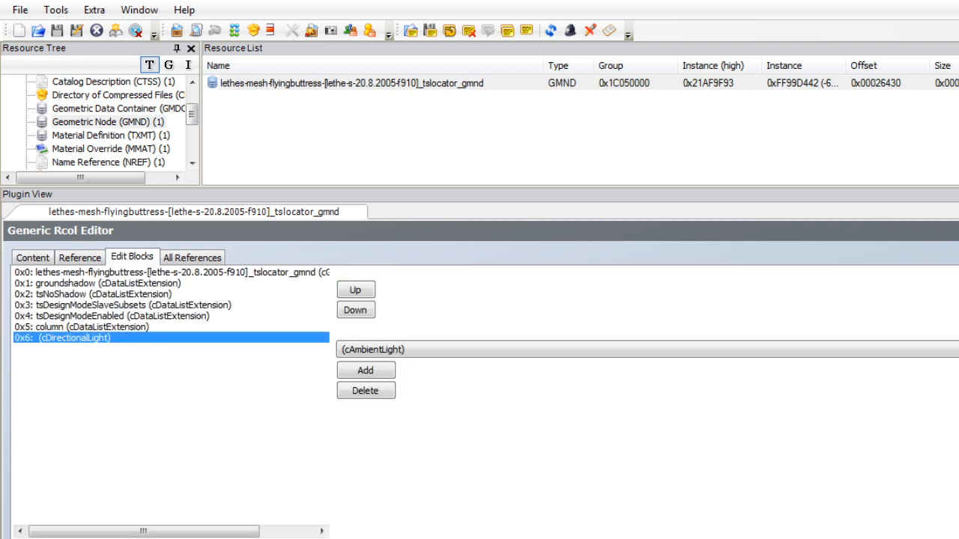
click(365, 391)
Add a cDataListExtension block to the Geometric Node in place of the mistaken cDirectionalLight block.
click(645, 349)
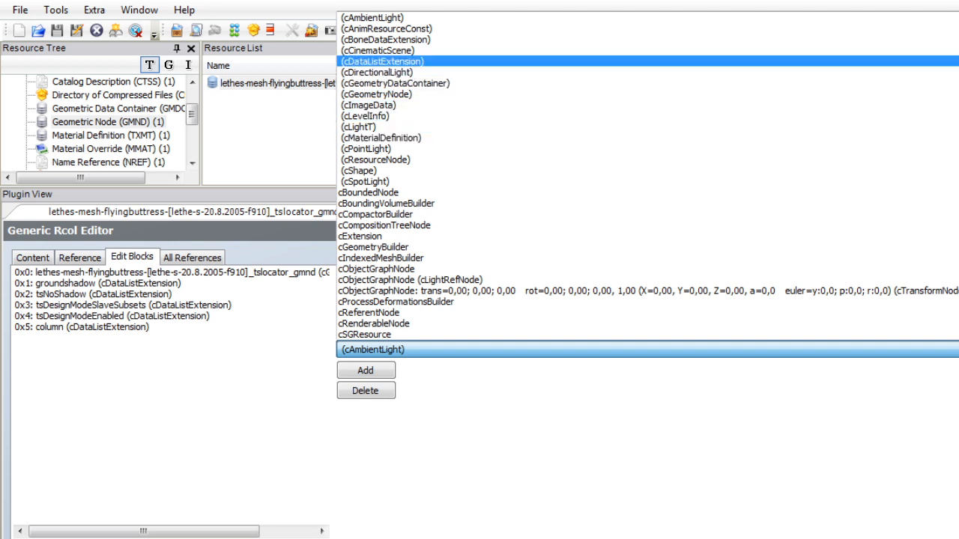
click(382, 62)
click(365, 371)
Name the new 0x6 cDataListExtension block of the Geometric Node tsMaterialsMeshName in its extension settings.
click(33, 258)
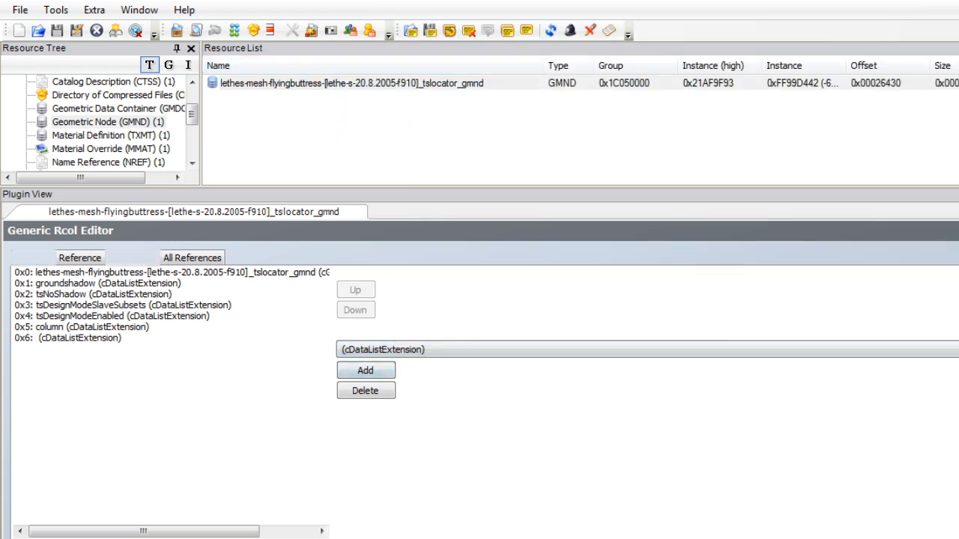
click(150, 282)
click(150, 364)
click(127, 415)
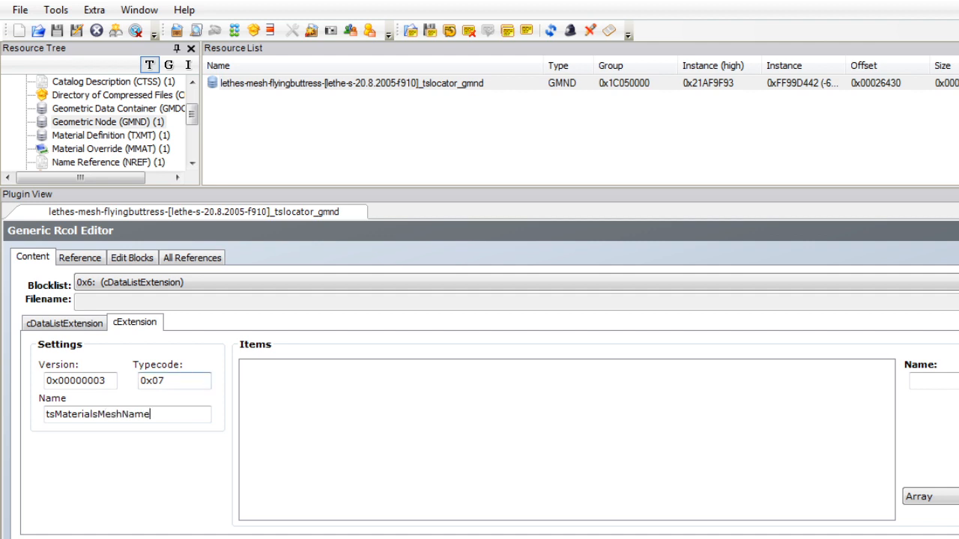
Add a string item named niche to tsMaterialsMeshName with the value ##0x1C050000!displaycube-[buggyb-21.6.2012-113635].
click(932, 497)
click(931, 538)
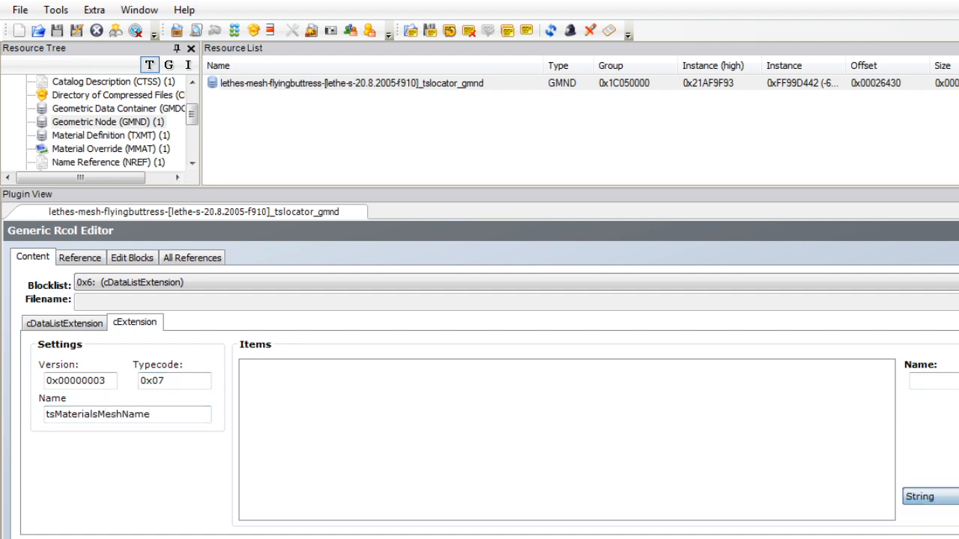
click(958, 496)
click(275, 366)
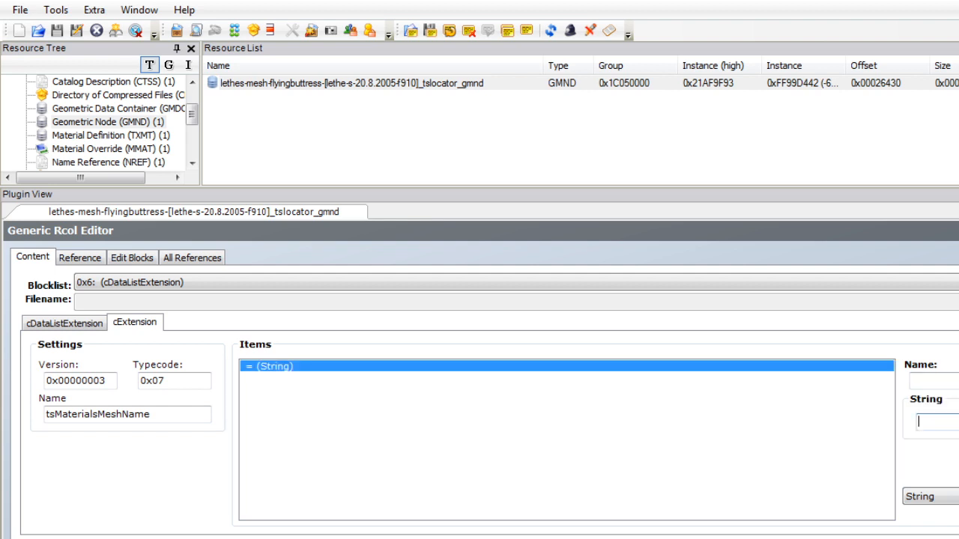
text(##0x1C050000!displaycube-[buggyb-21.6.2012-113635]_table_lightwood)
key(BackSpace)
click(933, 380)
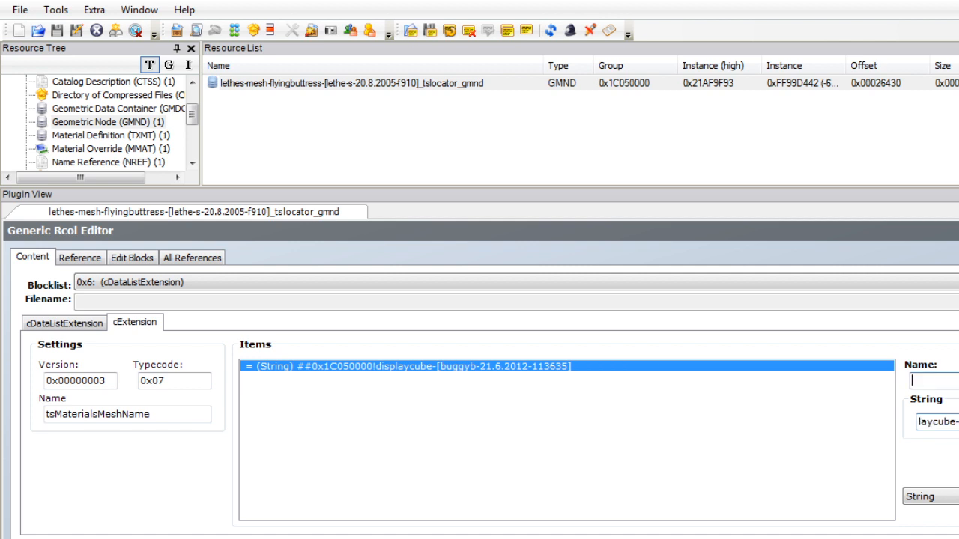
text(niche)
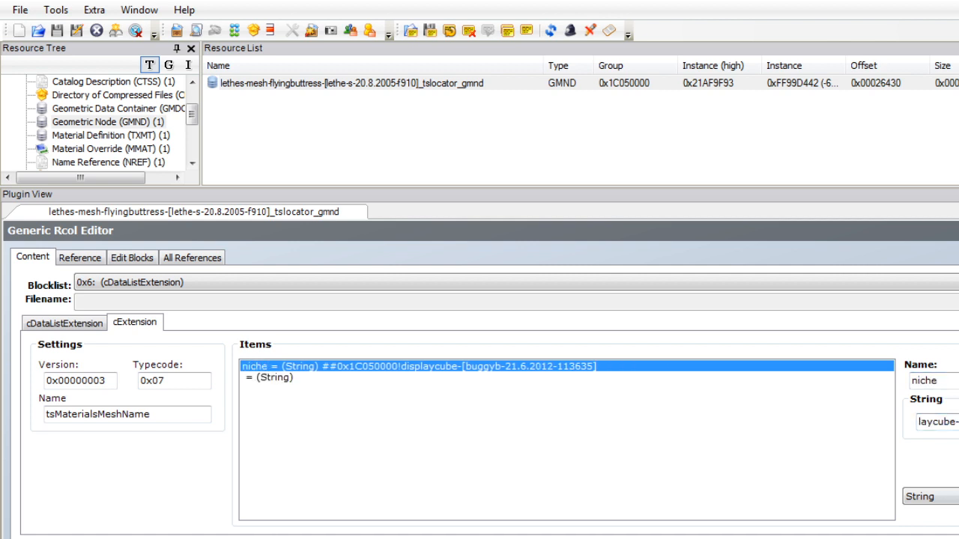
Fill in the second string item as inside with value ##0x1C050000!displaycube-[buggyb-21.6.2012-113635], and check the tsDesignModeEnabled block's items.
click(824, 377)
click(933, 380)
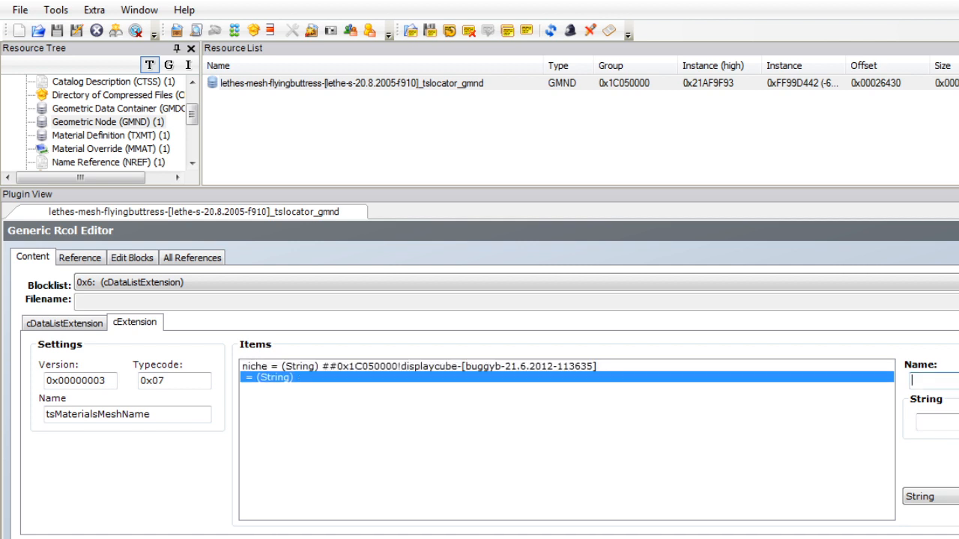
text(inside)
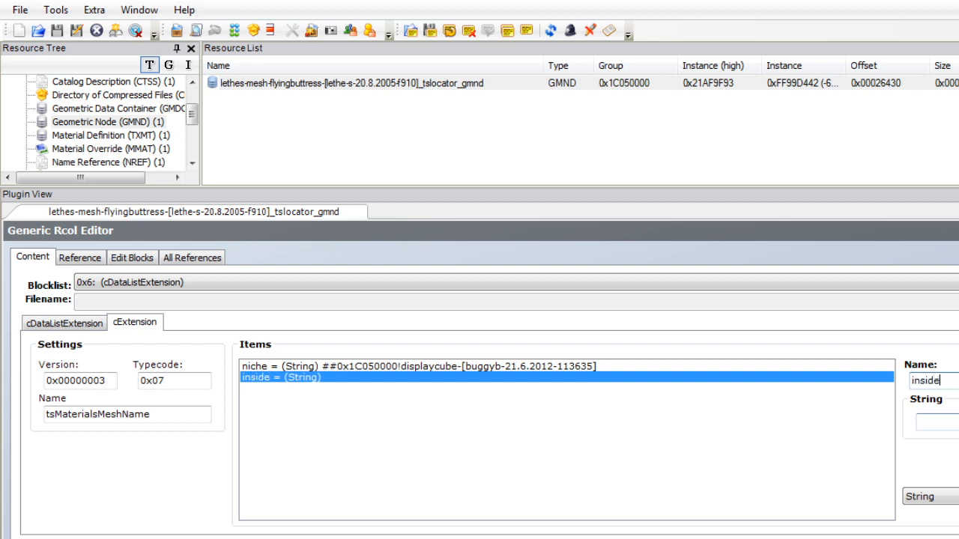
text(##0x1C050000!displaycube-[buggyb-21.6.2012-113635]_table_lightwood)
key(BackSpace)
key(BackSpace)
key(BackSpace)
key(BackSpace)
key(BackSpace)
key(BackSpace)
key(BackSpace)
key(BackSpace)
key(BackSpace)
key(BackSpace)
key(BackSpace)
key(BackSpace)
key(BackSpace)
key(BackSpace)
key(BackSpace)
key(BackSpace)
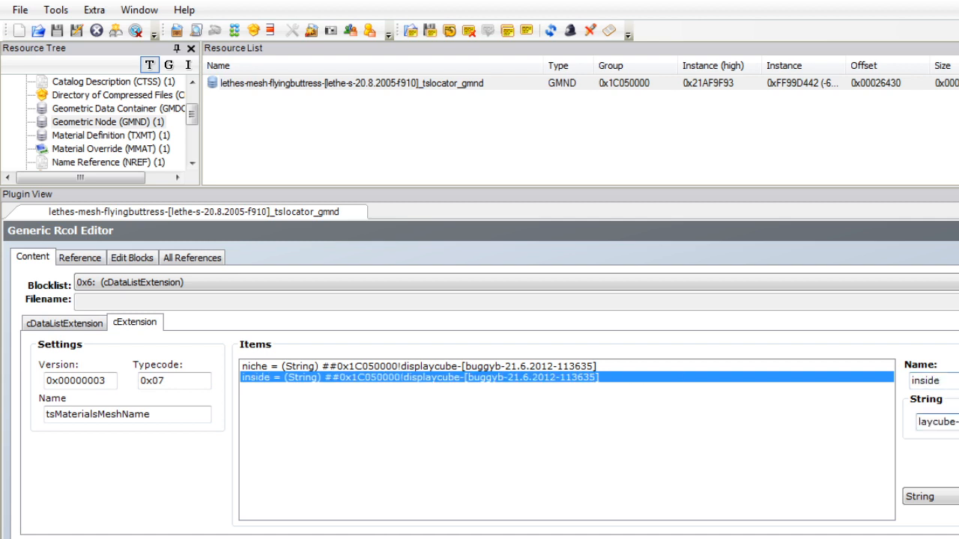
key(Return)
click(141, 282)
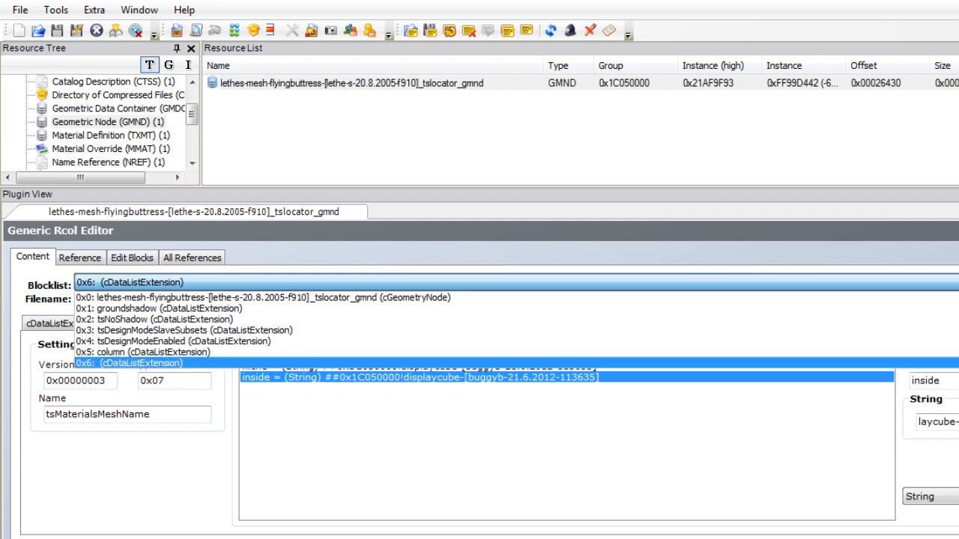
key(Return)
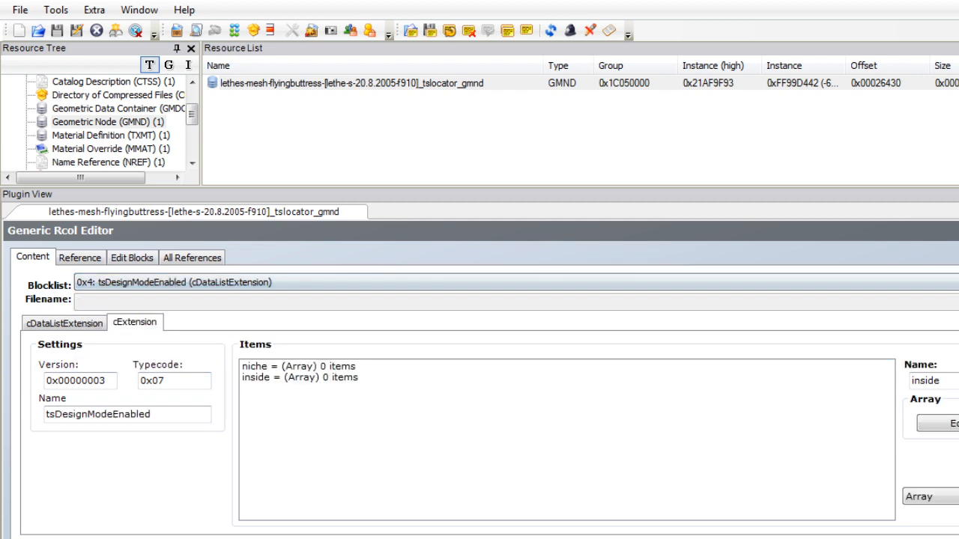
Open the Geometric Data Container and import the Flying buttress OBJ file from the Oorspronkelijke meshes folder.
click(118, 108)
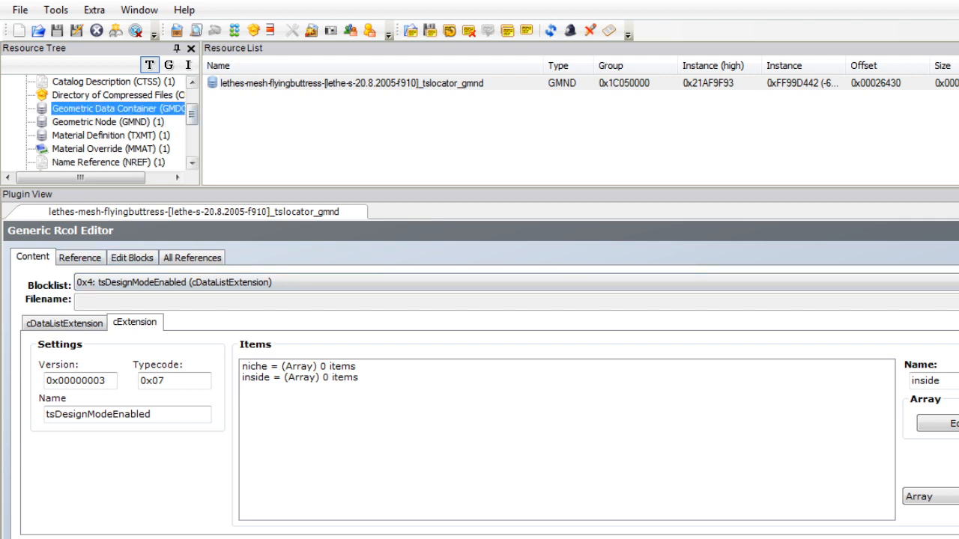
click(351, 84)
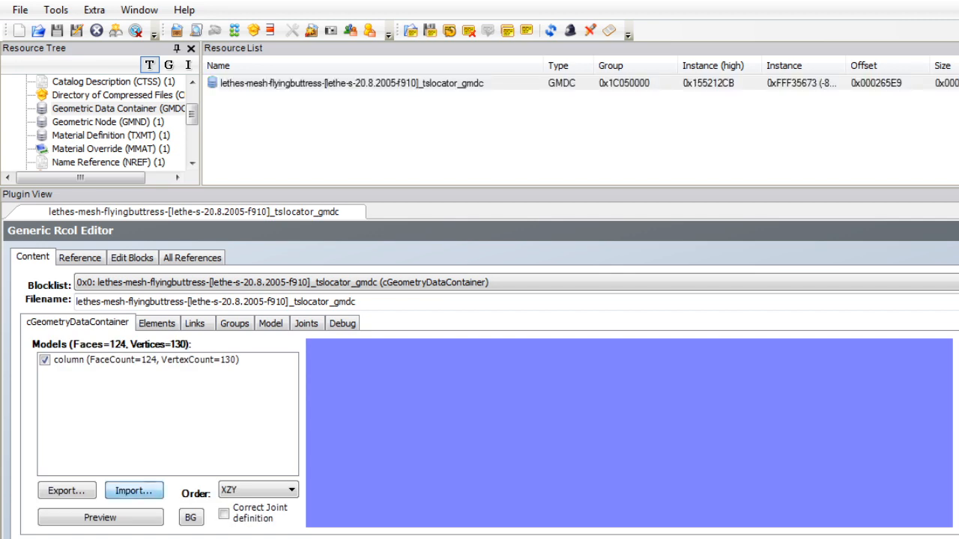
click(134, 491)
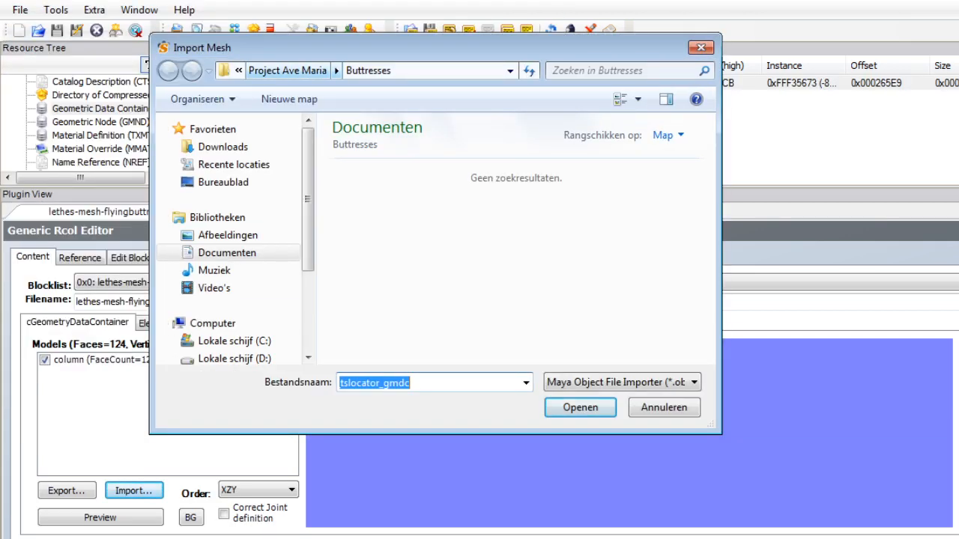
click(287, 71)
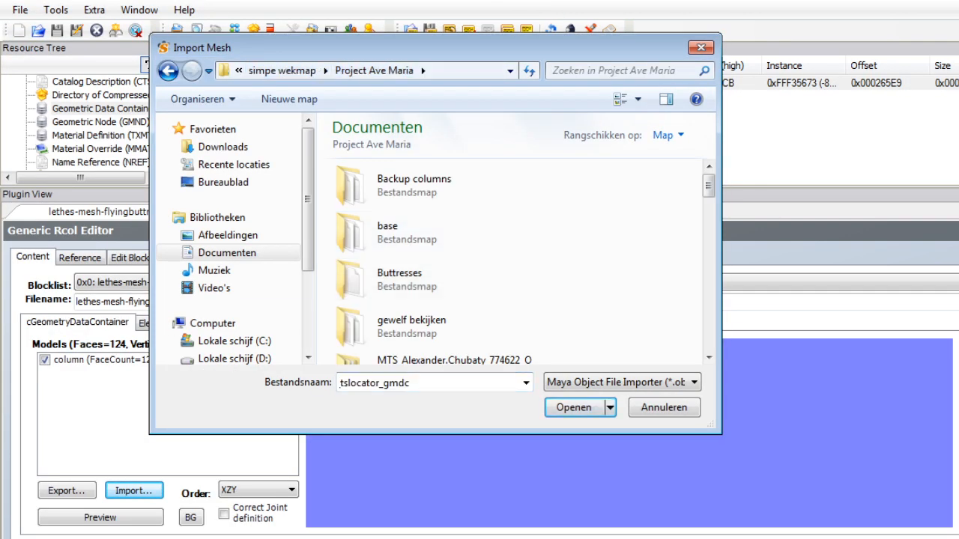
scroll(487, 225, down, 3)
double_click(409, 197)
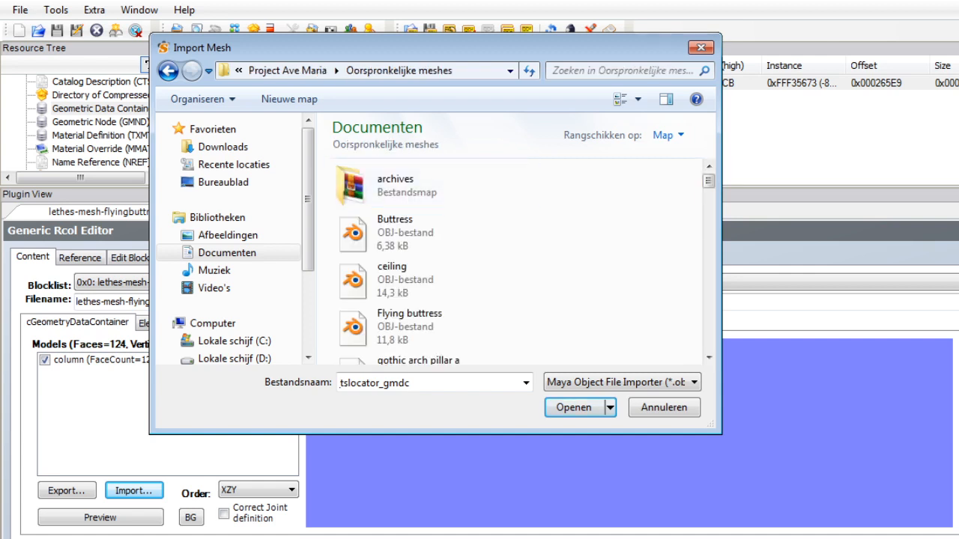
click(410, 326)
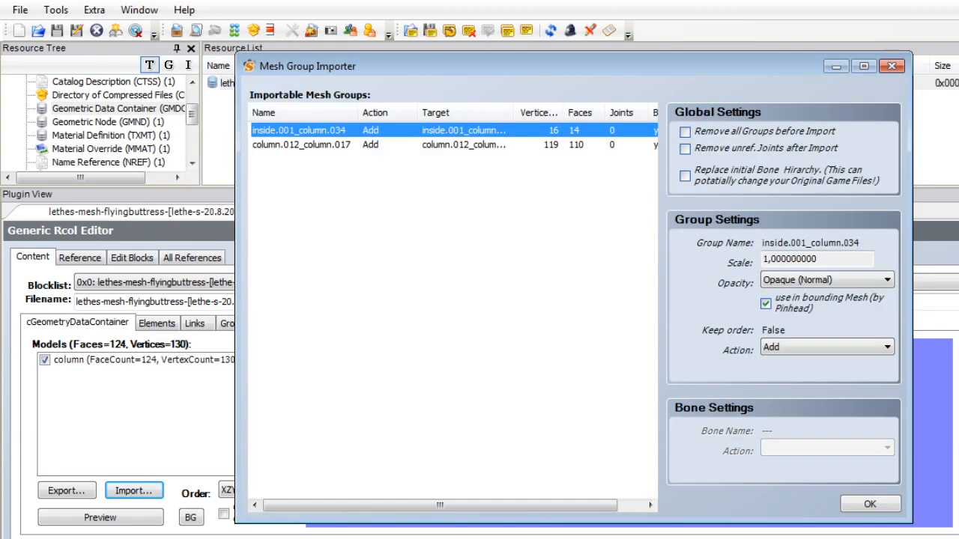
Set the inside.001_column.034 mesh group to be renamed to inside on import.
click(827, 347)
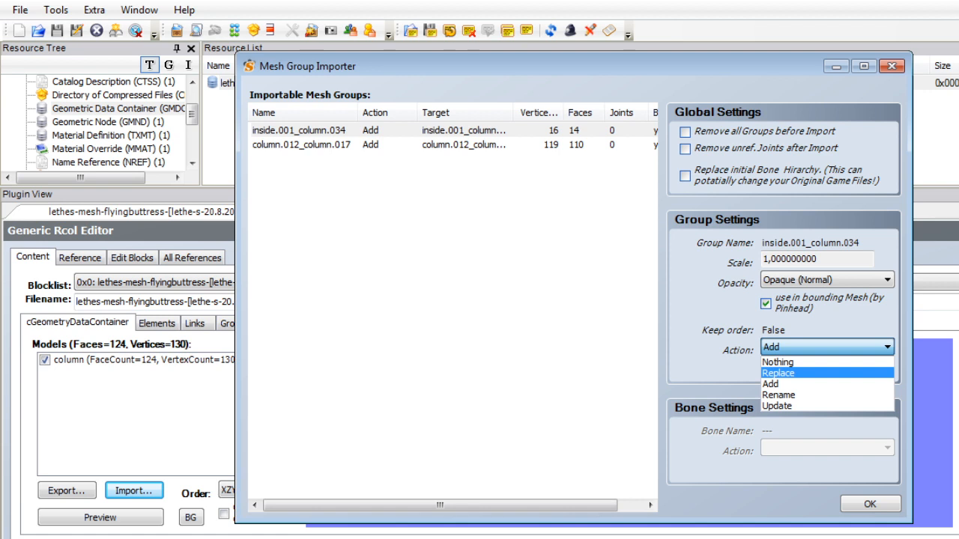
click(827, 373)
click(827, 347)
click(777, 373)
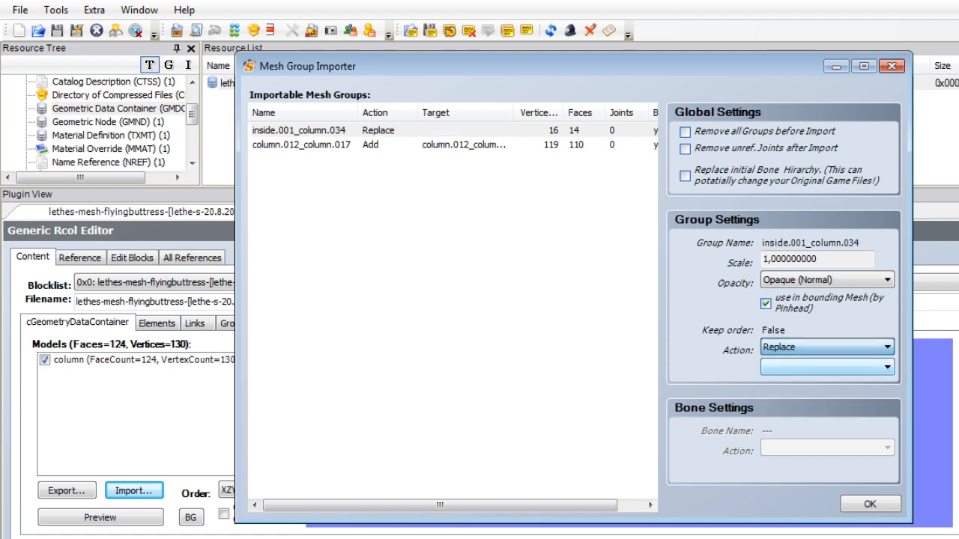
click(828, 347)
click(780, 395)
drag(859, 366, 786, 367)
key(BackSpace)
Set the column.012_column.017 mesh group to replace the existing column group and complete the import.
click(301, 145)
click(827, 347)
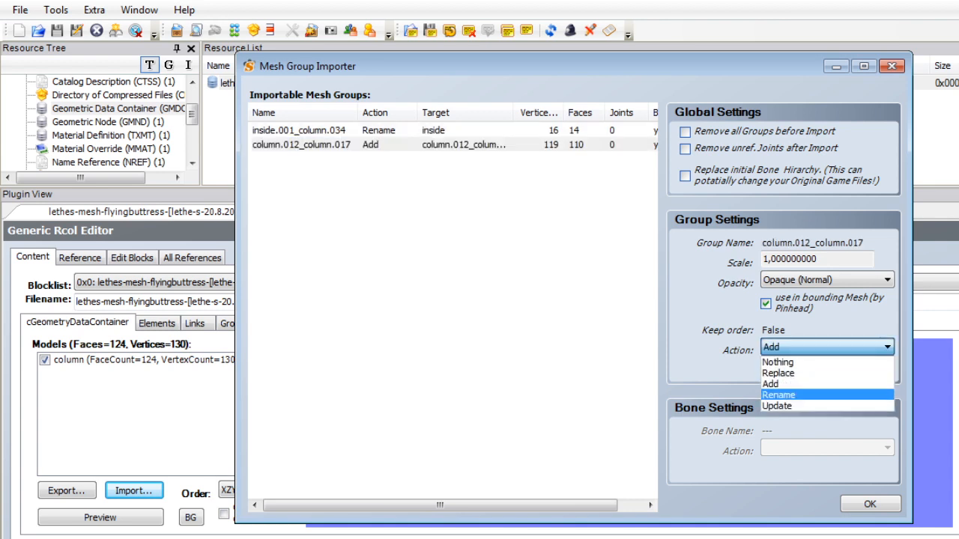
click(780, 373)
click(827, 367)
click(776, 382)
click(870, 503)
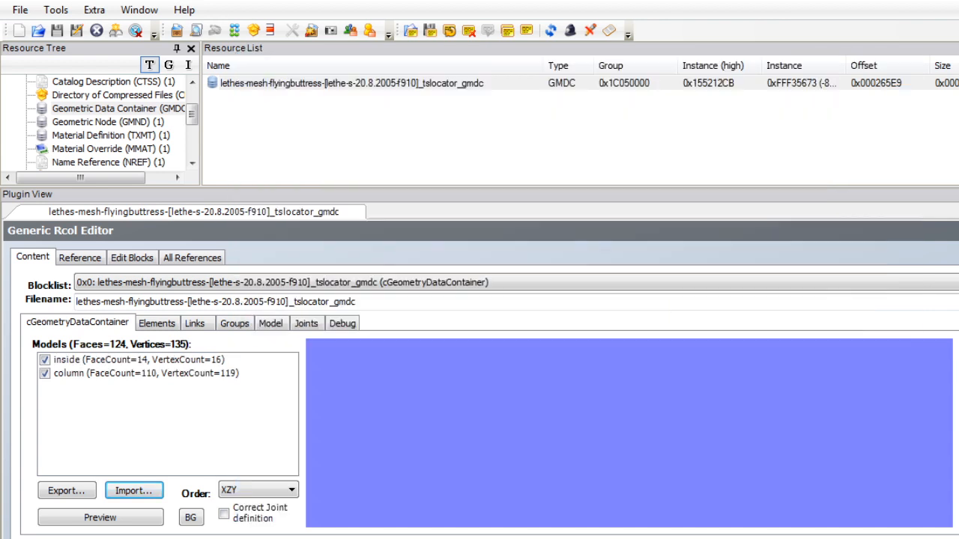
Rename the column group of the Geometric Data Container to niche, commit it, and return to the model list.
click(235, 323)
click(147, 377)
double_click(633, 414)
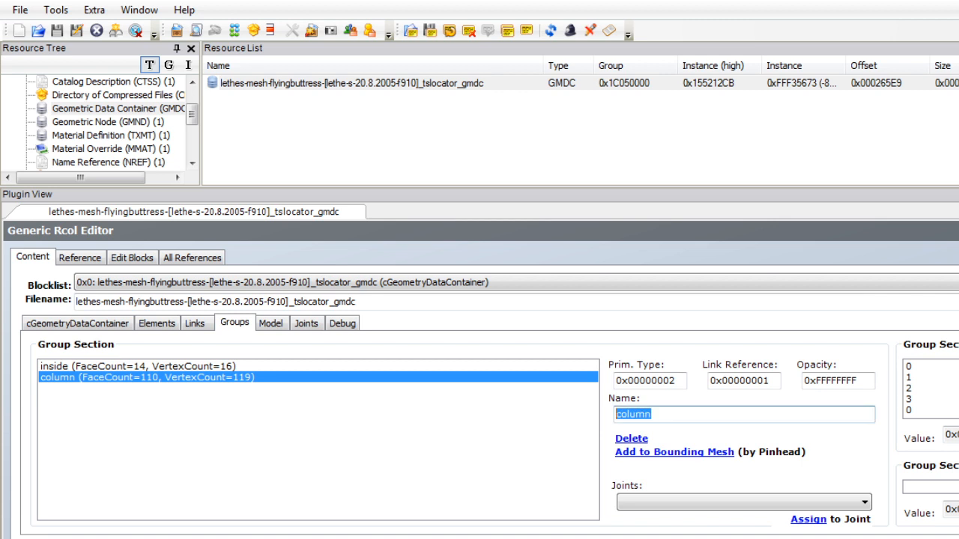
text(niche)
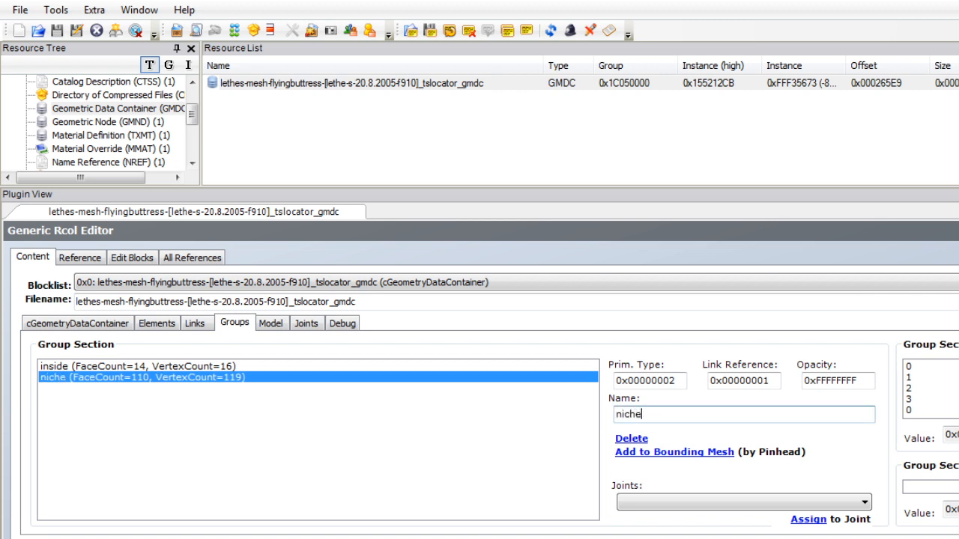
click(956, 231)
click(610, 344)
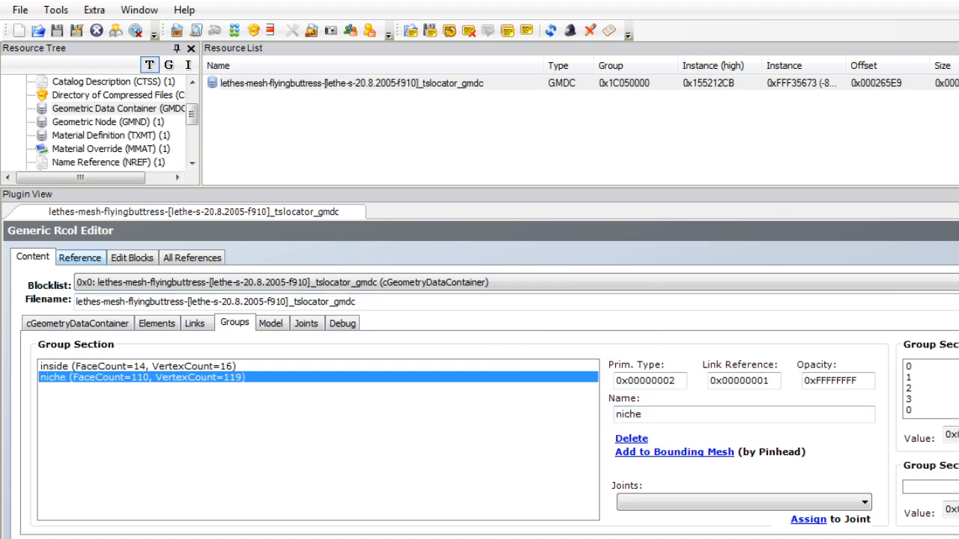
click(78, 323)
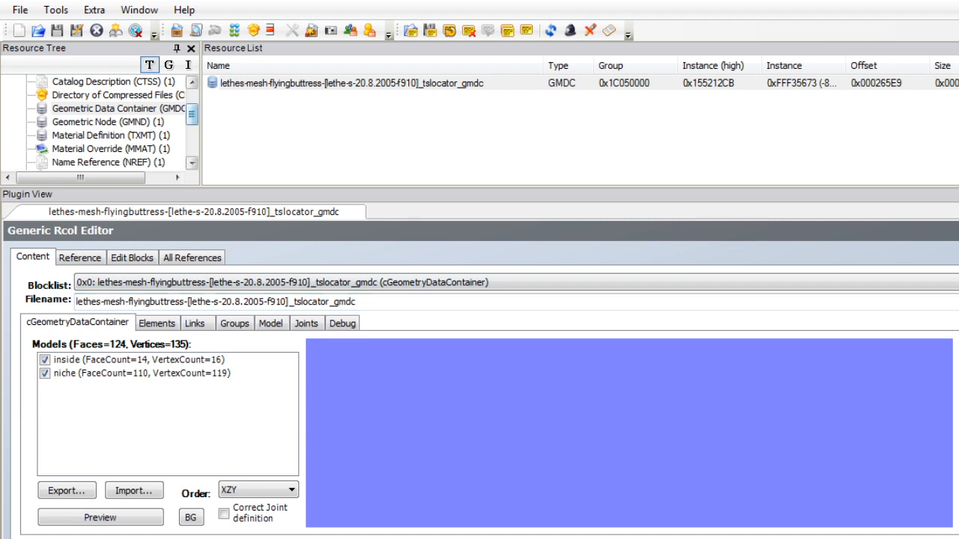
Save the flying buttress package with the edited mesh resources.
mouse_move(192, 114)
mouse_down()
mouse_move(192, 98)
mouse_move(193, 118)
mouse_up()
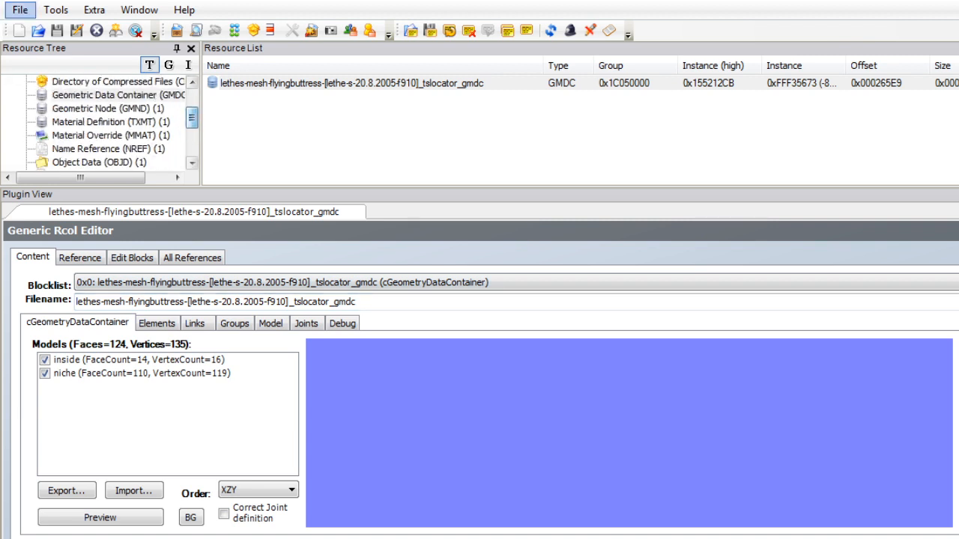
click(19, 10)
click(66, 103)
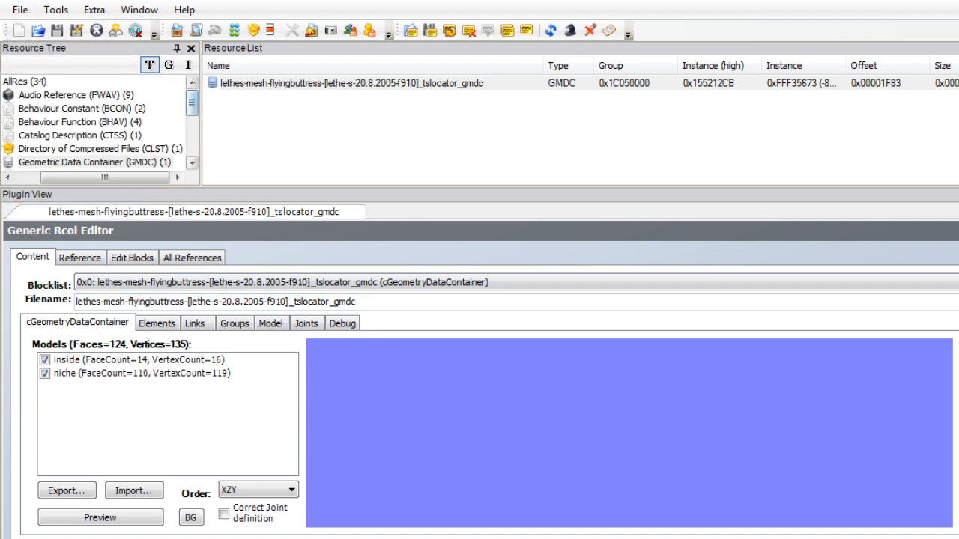
Open the raw data of the Column - Value1 Object Data resource and select its initial depreciation entry.
drag(193, 104, 192, 126)
drag(128, 177, 108, 177)
click(93, 123)
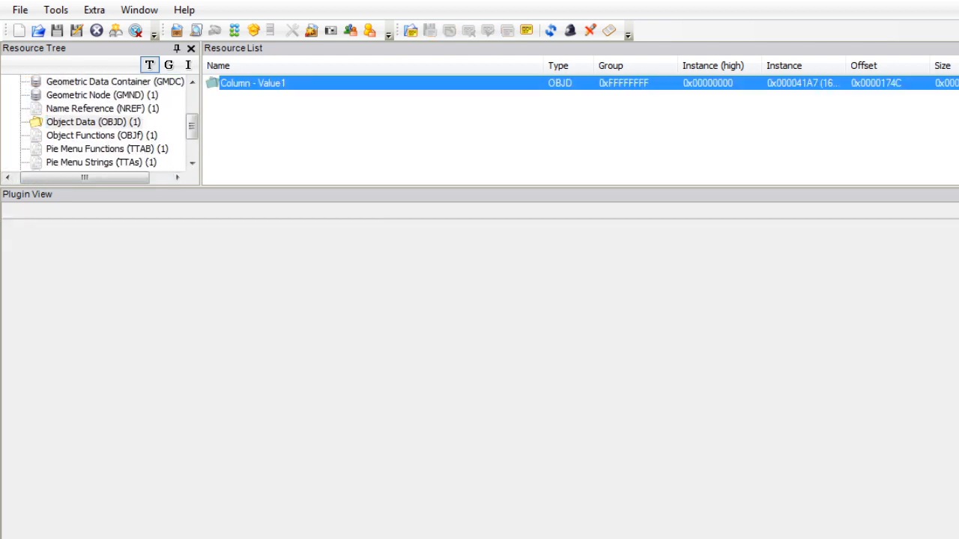
click(339, 278)
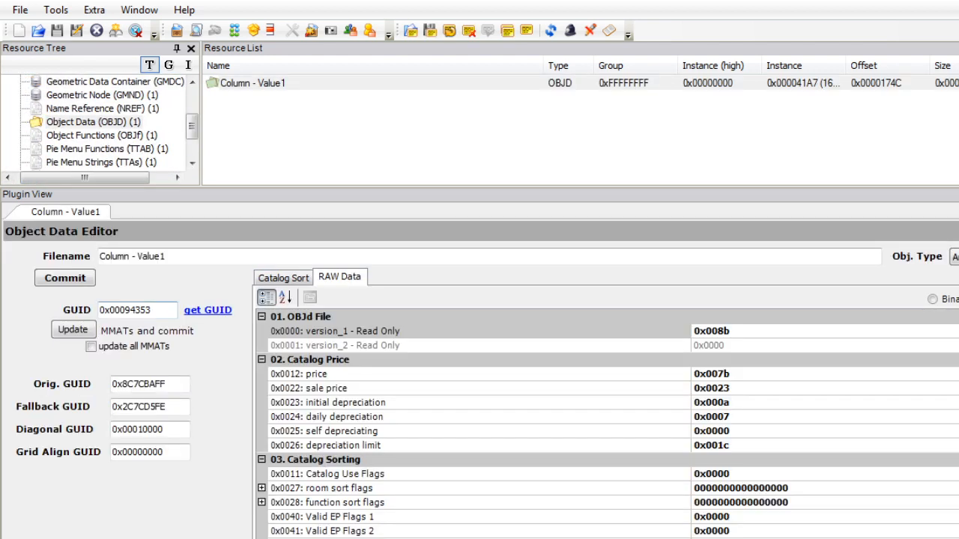
click(328, 403)
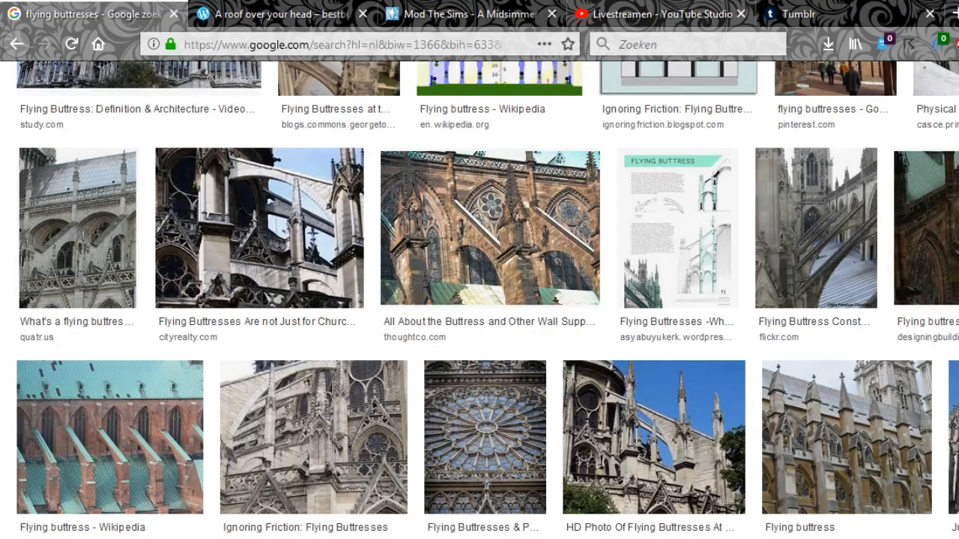
Switch to Firefox and view the Buttresses preview image on the Mod The Sims download page.
click(494, 13)
click(481, 350)
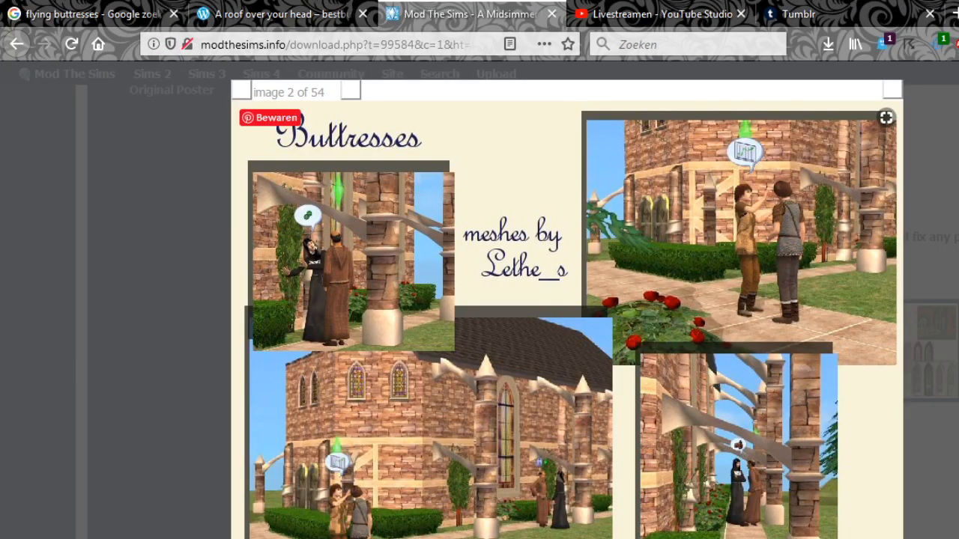
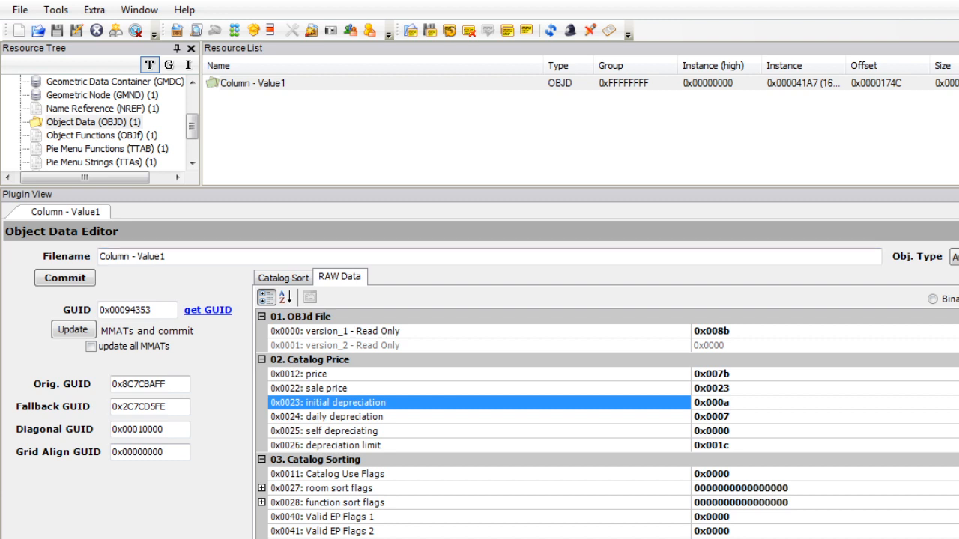
Check the sale price in the Column - Value1 raw data and view its catalog sort settings.
click(707, 388)
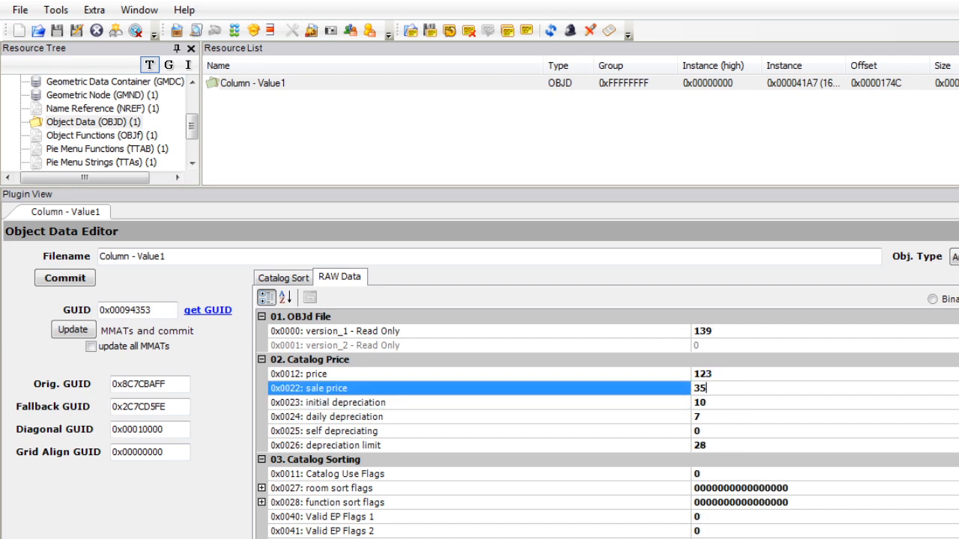
click(284, 278)
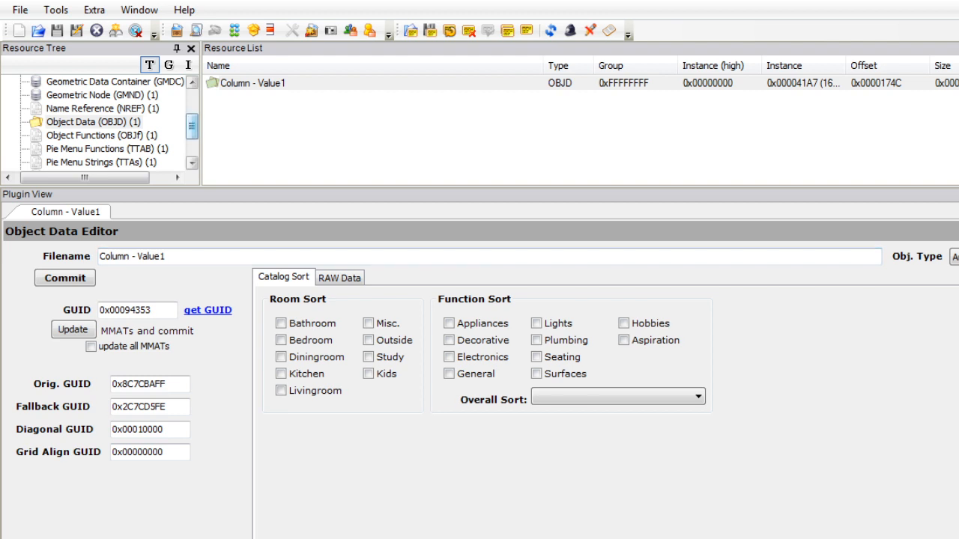
Open the Catalog Description resource and change its English title string to "Flying Buttress - SLAVE".
scroll(97, 119, down, 2)
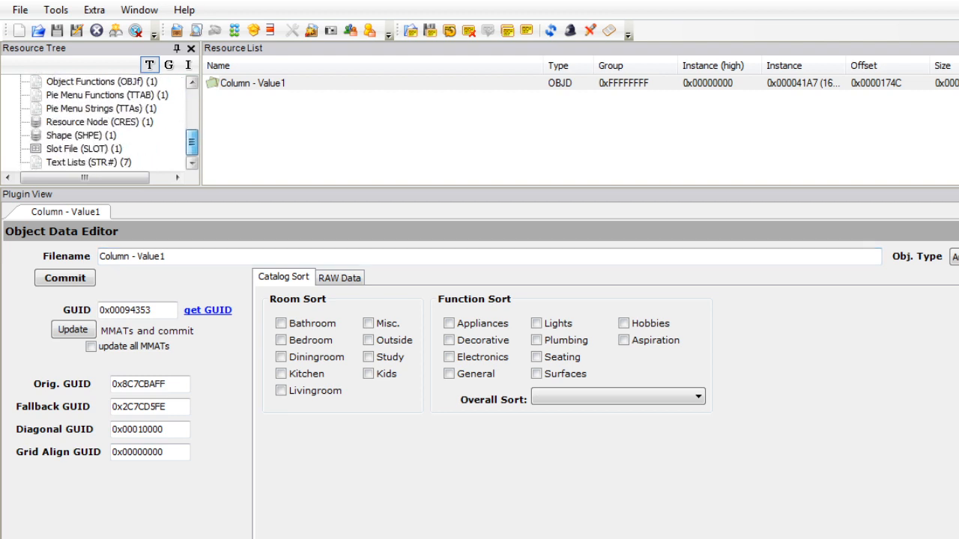
click(88, 162)
drag(192, 143, 192, 101)
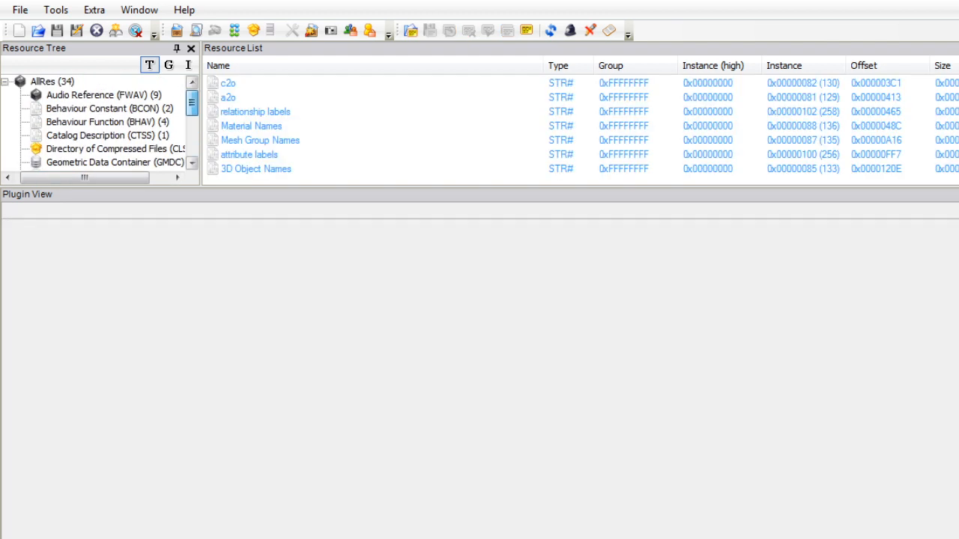
click(108, 136)
click(258, 83)
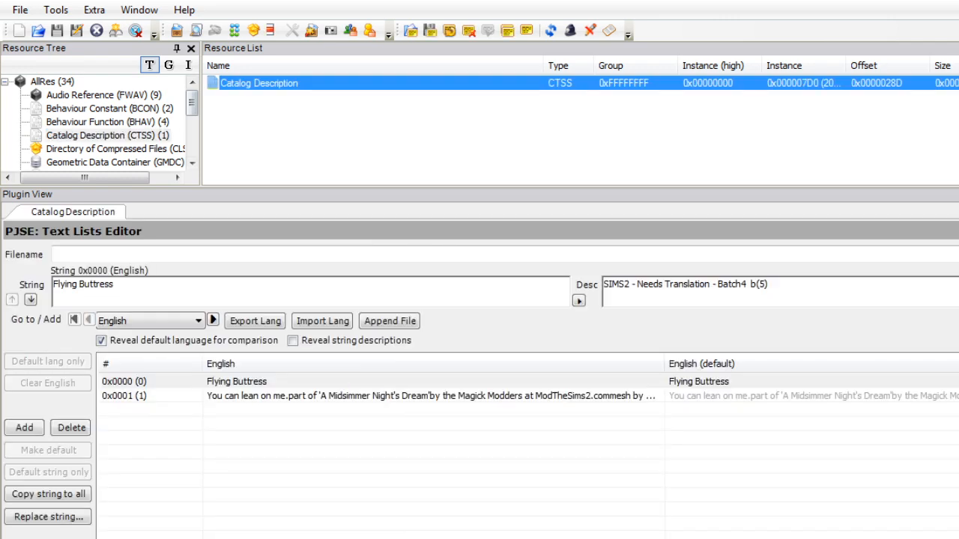
click(116, 285)
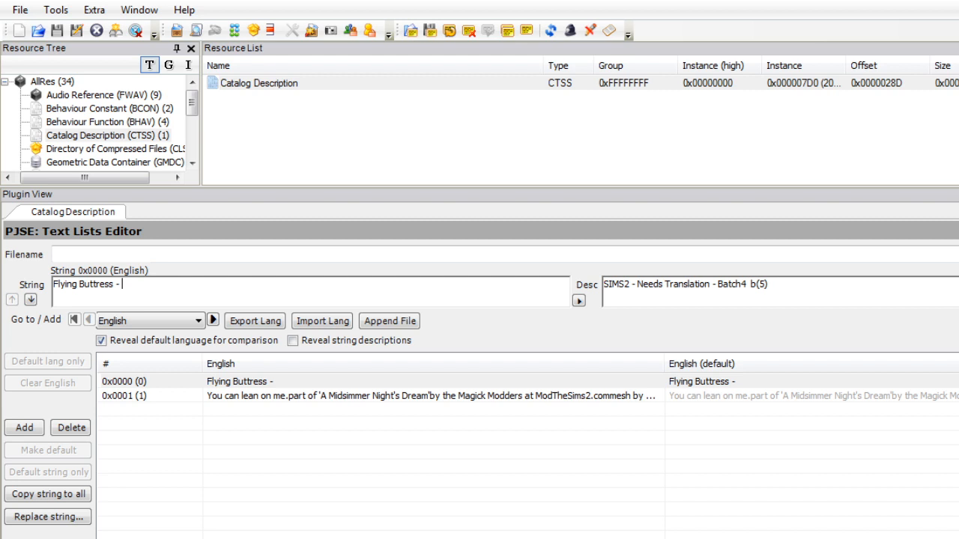
text(SLAVE)
Add a last line to the English catalog description reading "Remapped and slaved by" followed by the creator's handle and site.
click(247, 396)
click(210, 285)
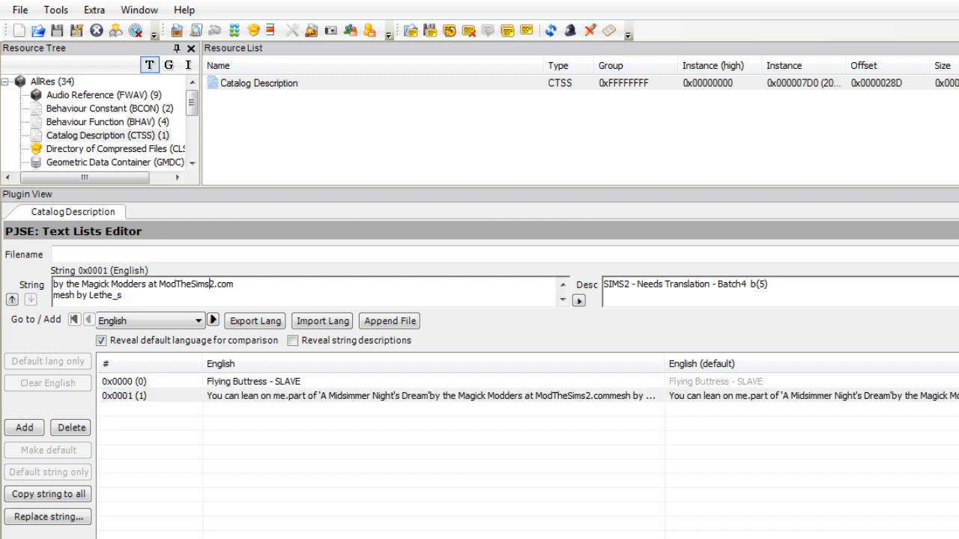
click(563, 285)
click(562, 285)
click(563, 285)
click(563, 285)
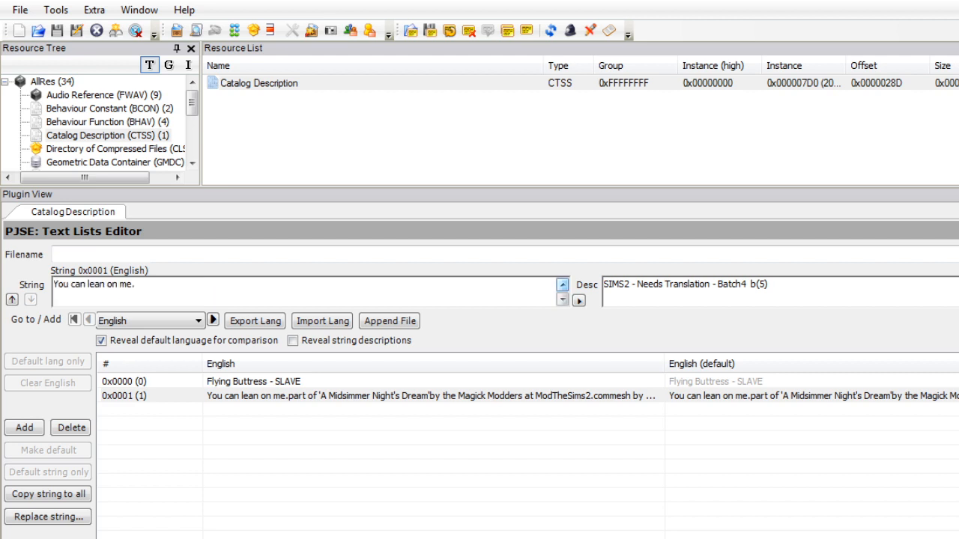
click(563, 300)
click(562, 300)
click(563, 300)
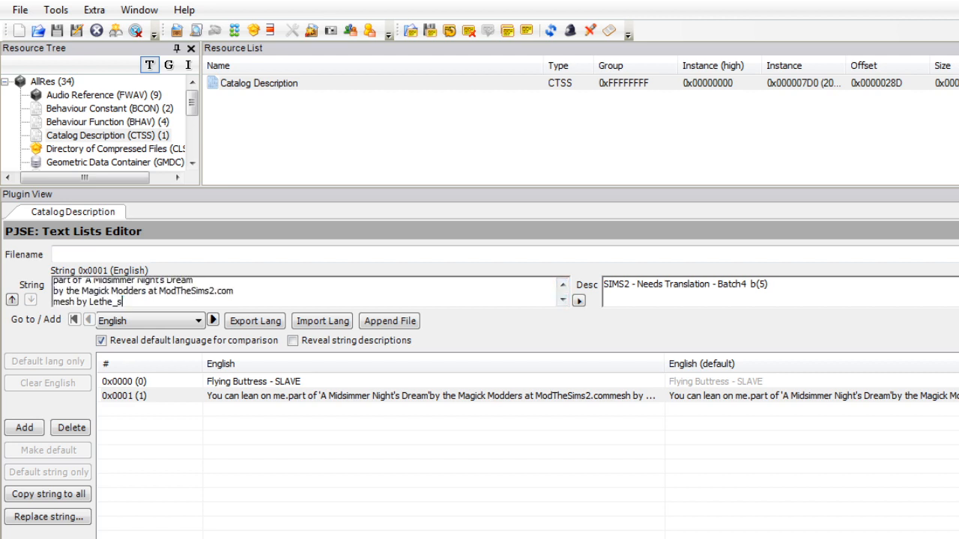
key(Return)
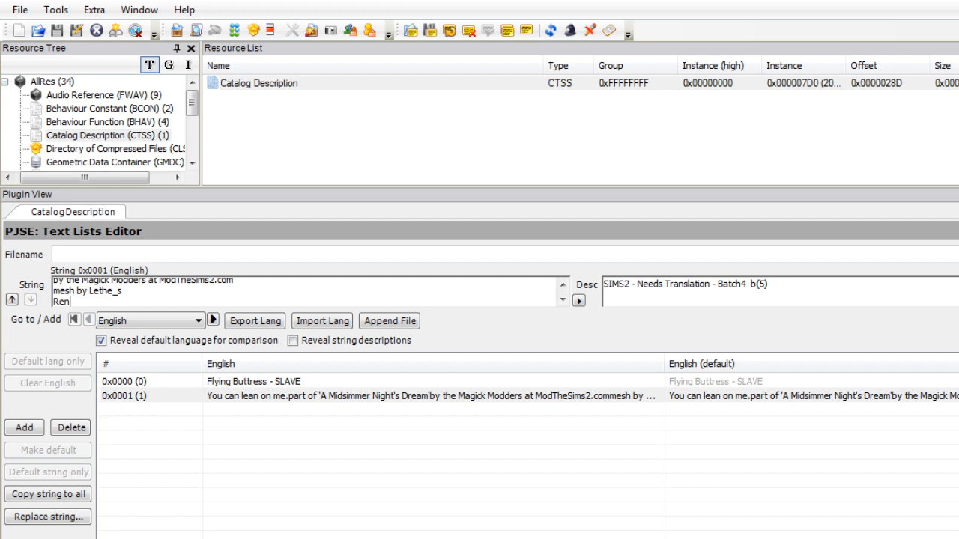
text(Remapped and slaved by)
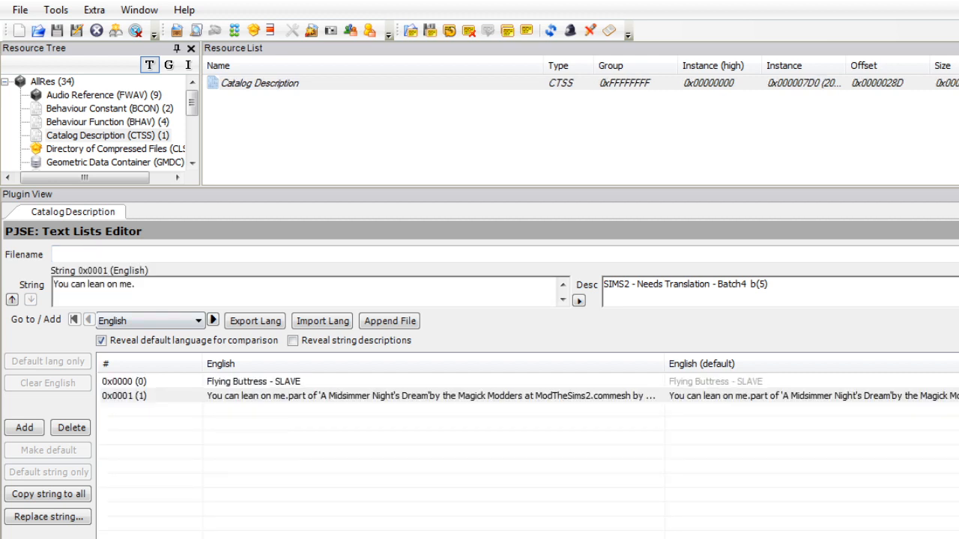
key(Down)
key(Down)
key(Down)
key(Down)
key(Down)
click(579, 301)
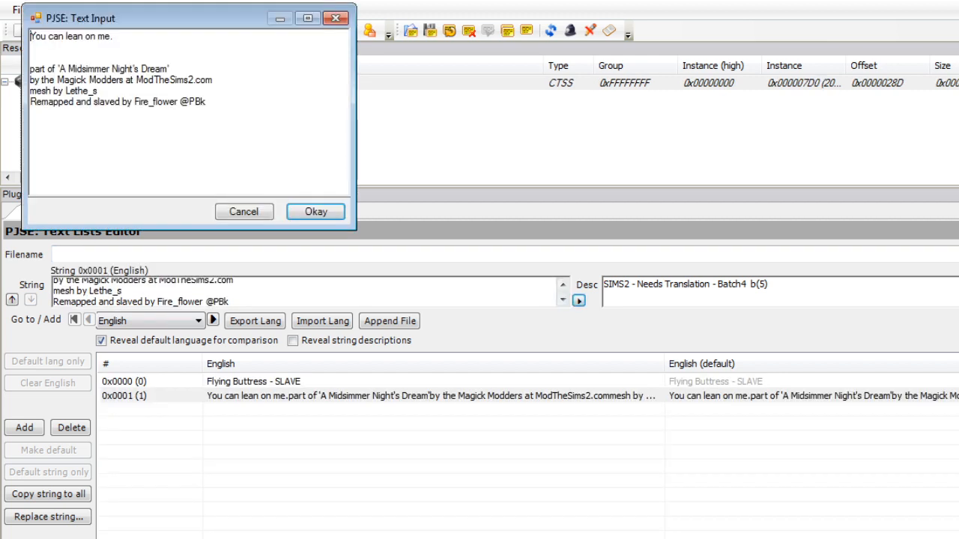
click(316, 212)
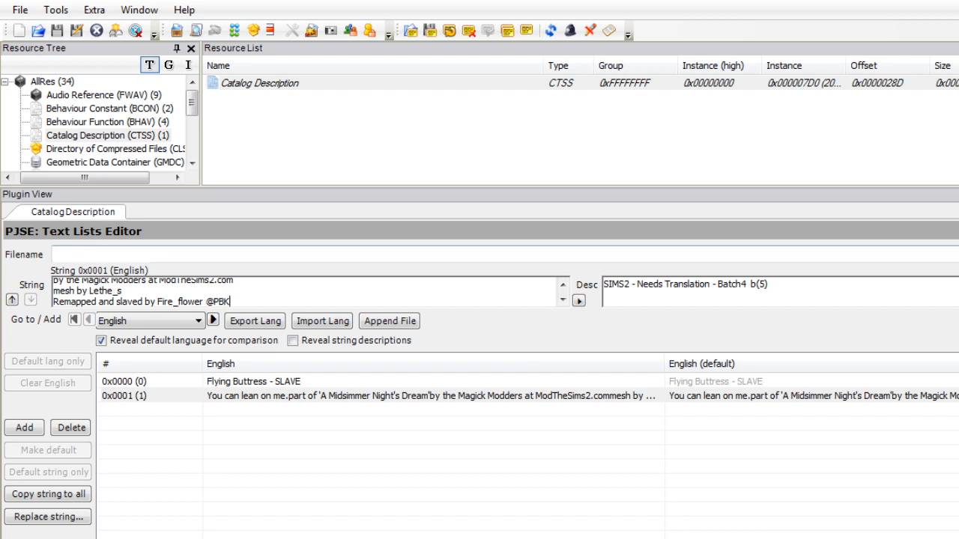
click(20, 10)
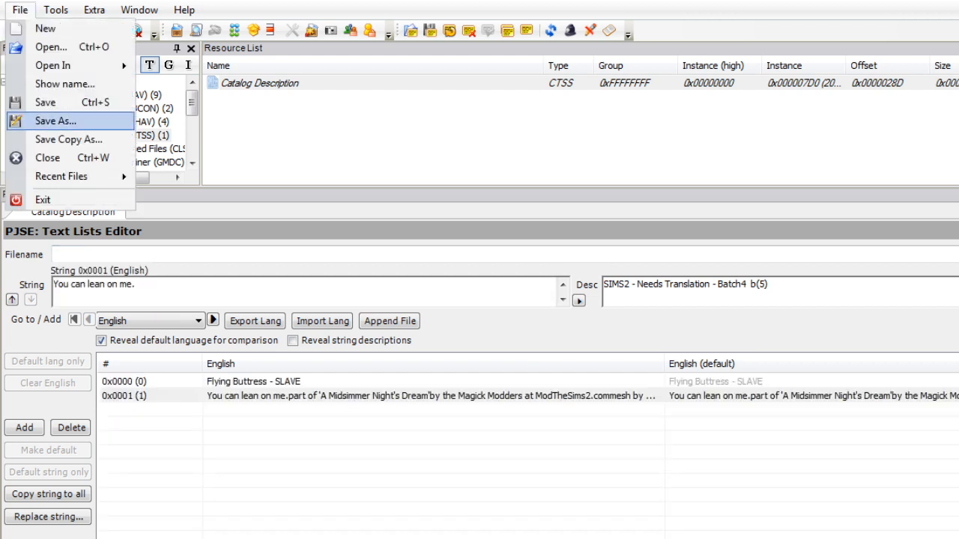
click(45, 102)
Try to run the Scenegraph rename with model name lethes-mesh-flyingbuttress-[lethe-s-20.8.2005-f910], and save the package.
click(54, 10)
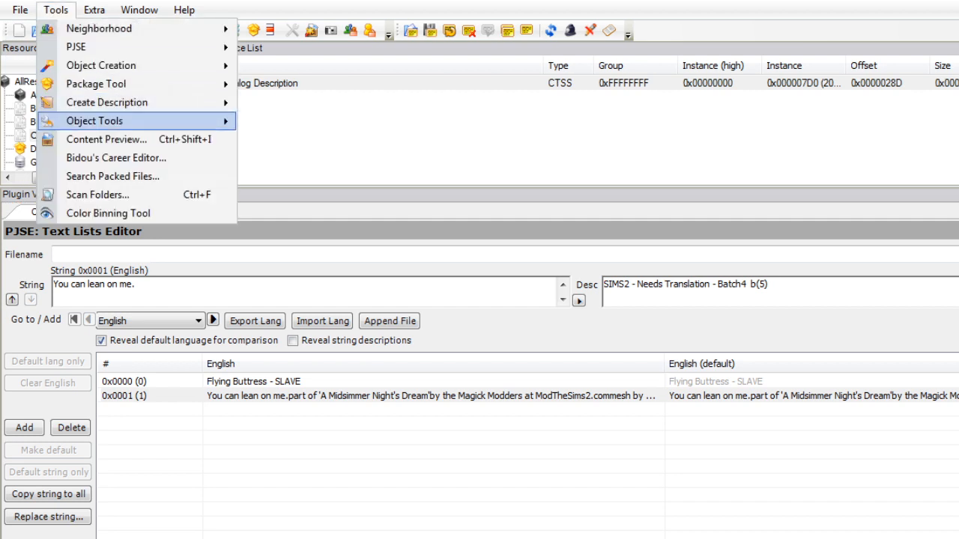
mouse_move(95, 120)
click(292, 216)
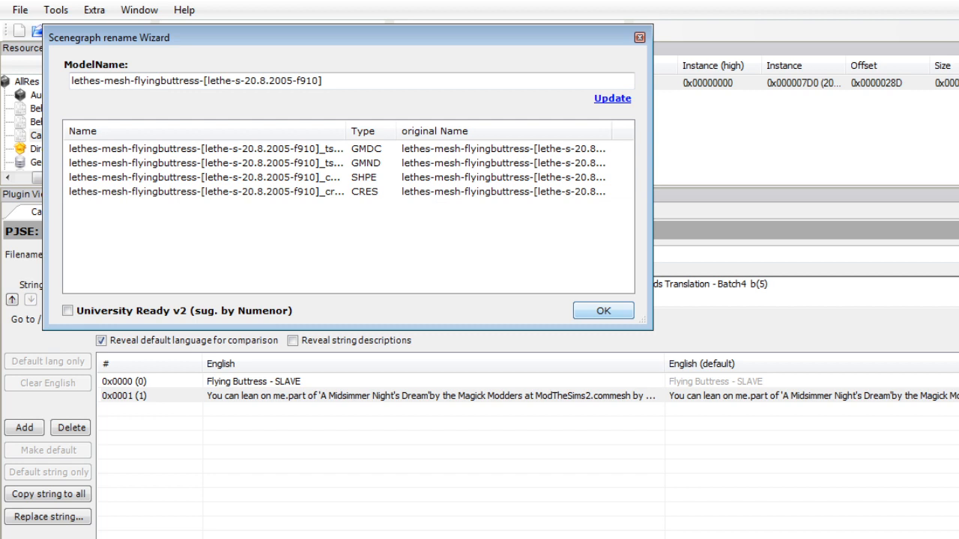
click(604, 311)
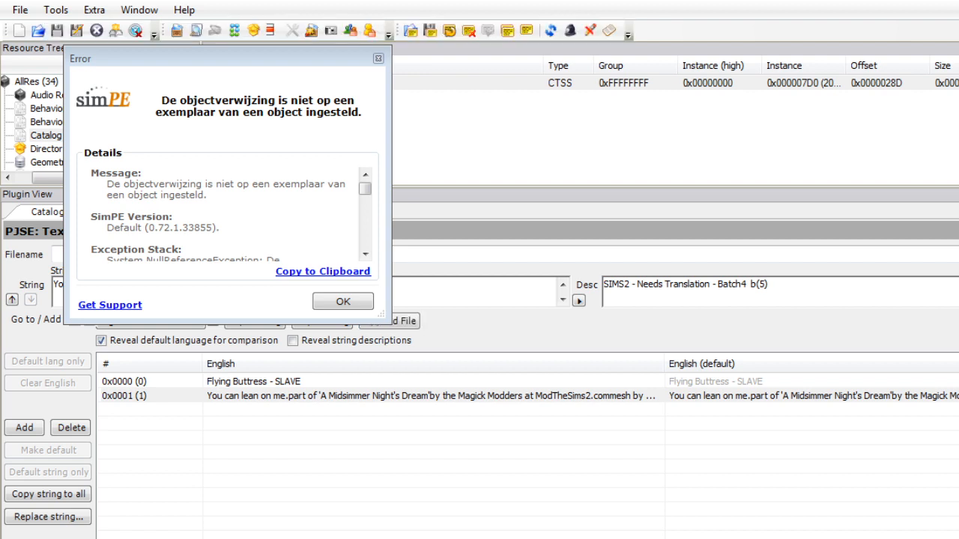
key(Return)
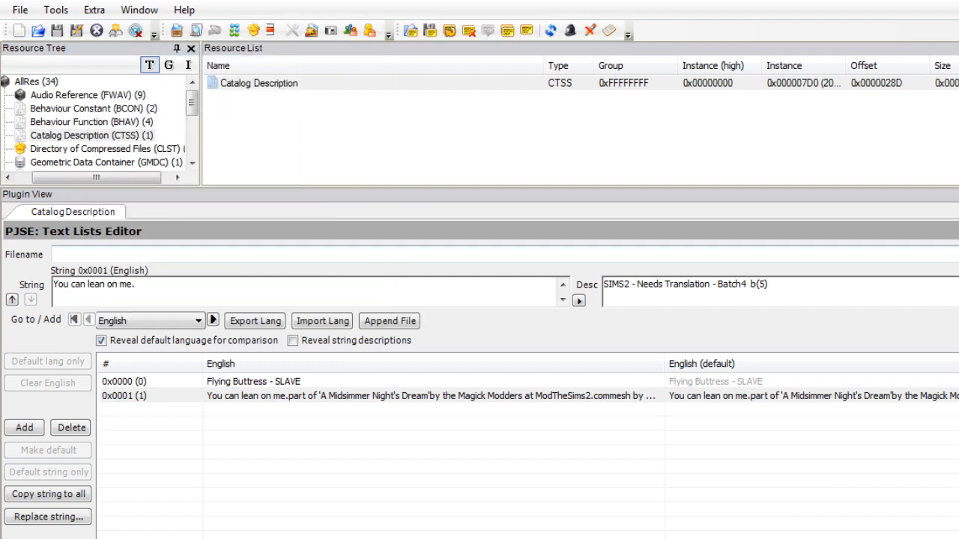
click(20, 10)
click(47, 102)
Inspect the names of the package's Shape and Resource Node resources and its Text Lists entries.
drag(193, 103, 193, 135)
click(65, 162)
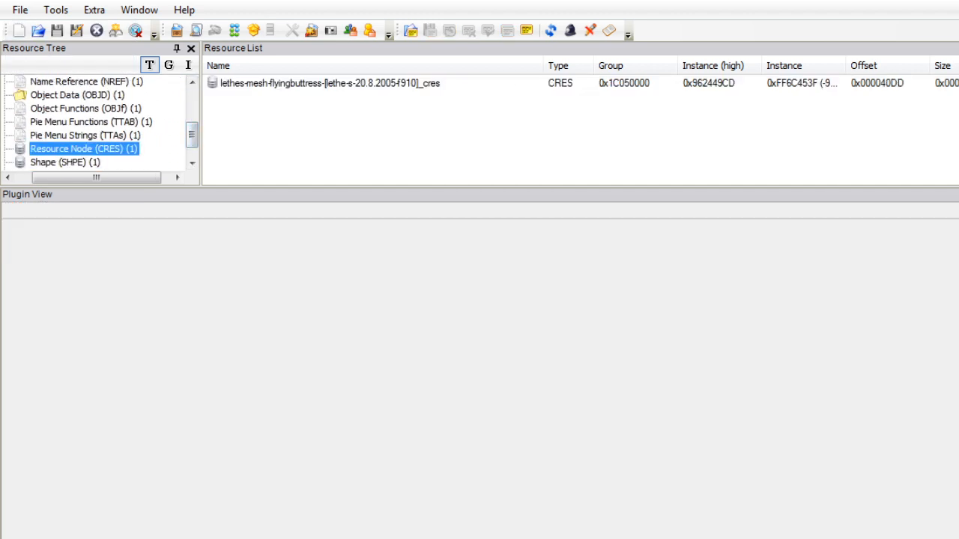
click(83, 149)
click(66, 162)
click(84, 149)
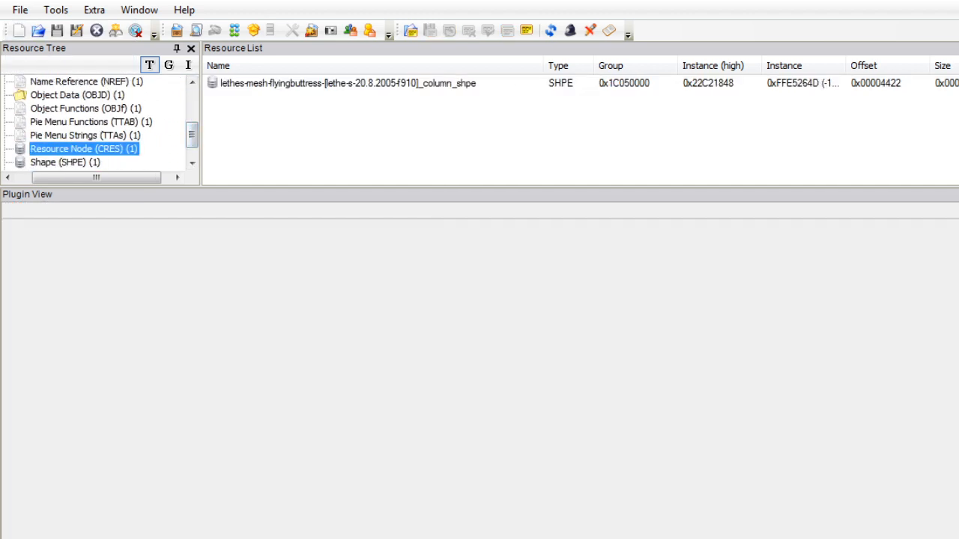
drag(193, 135, 193, 103)
click(73, 163)
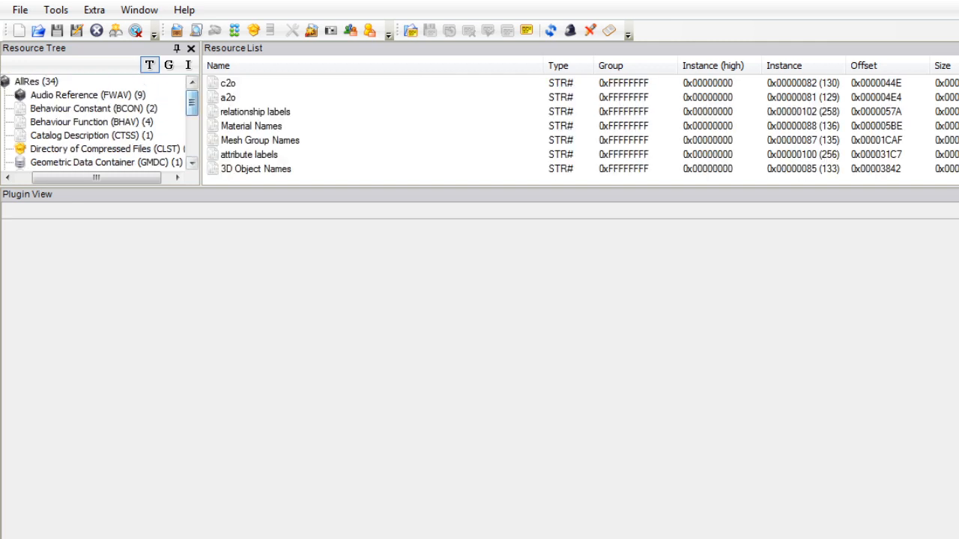
Close the flying buttress package and reopen it from the recent files to view its resources.
key(alt+f)
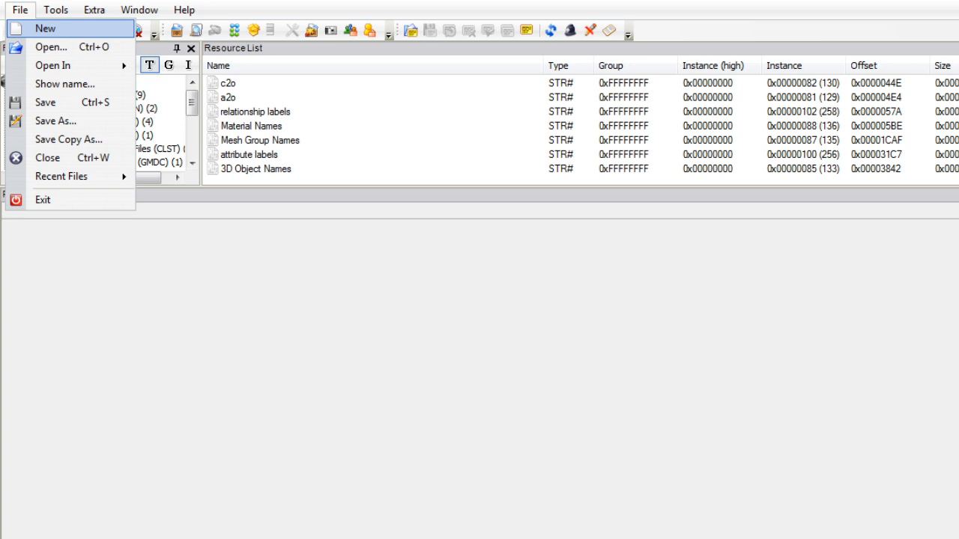
key(Return)
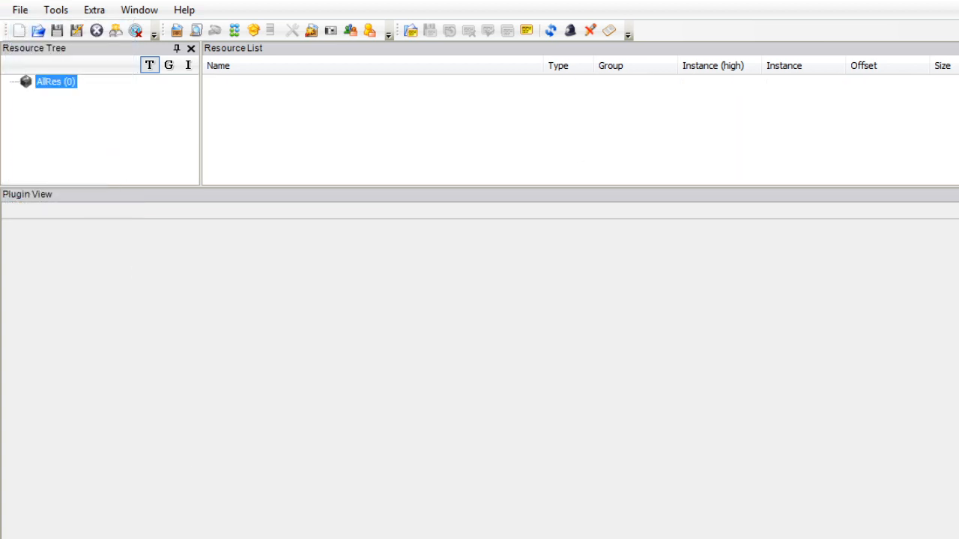
click(621, 310)
click(20, 10)
mouse_move(61, 177)
click(299, 178)
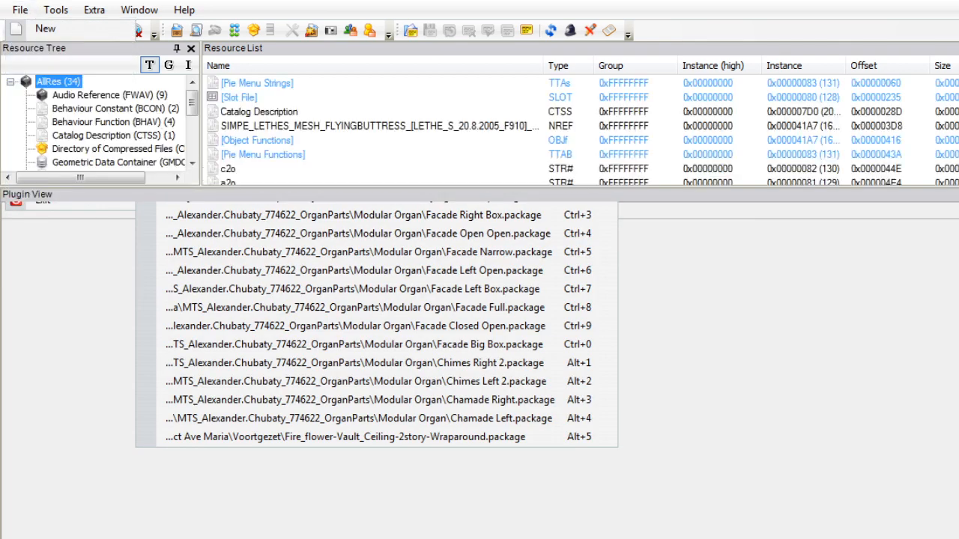
drag(192, 105, 192, 112)
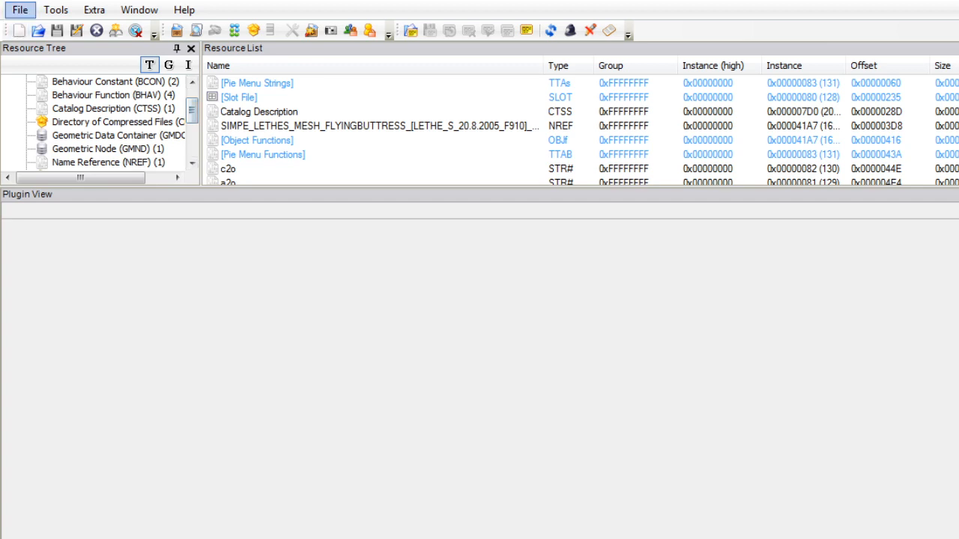
Close the package, switch to The Compressorizer and add the Buttresses folder from Project Ave Maria to the file list.
click(20, 10)
click(45, 150)
key(alt+Tab)
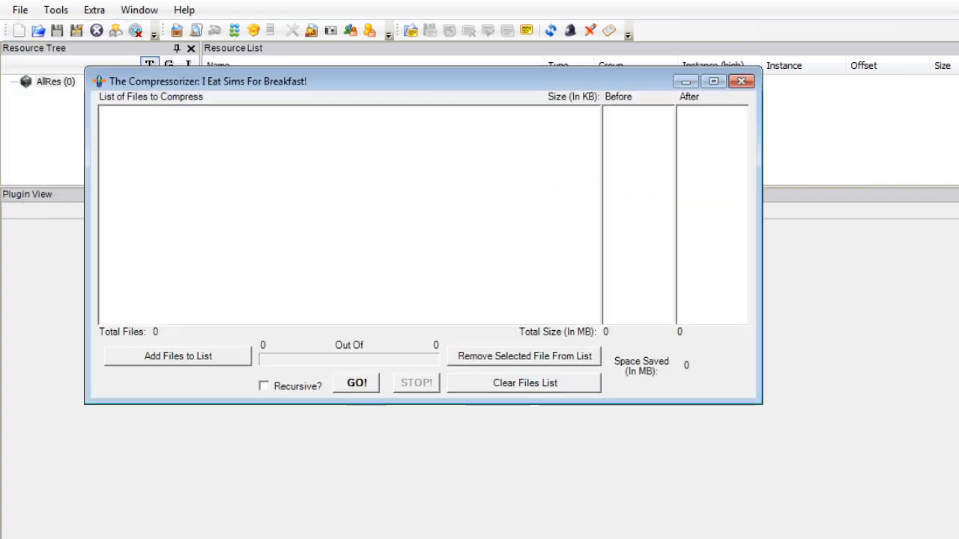
key(Return)
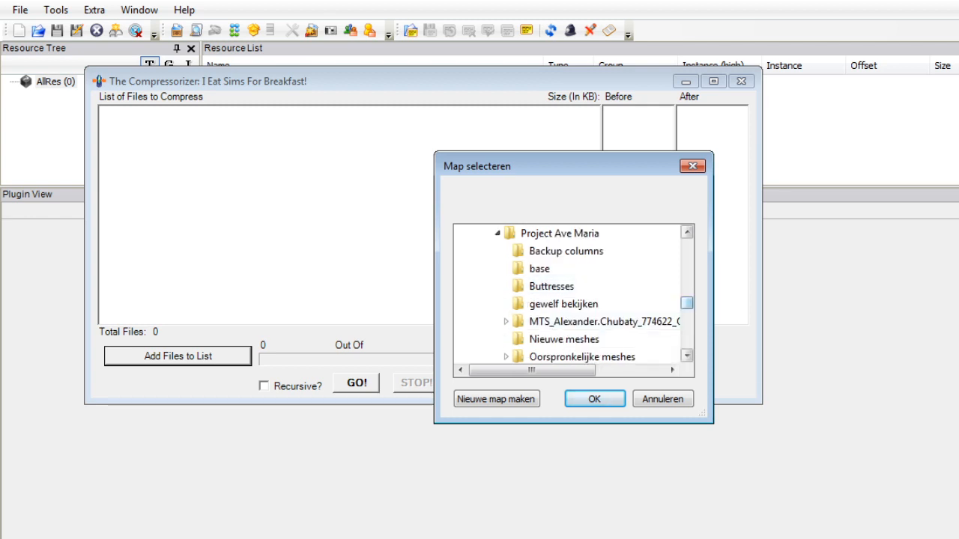
click(551, 286)
click(595, 399)
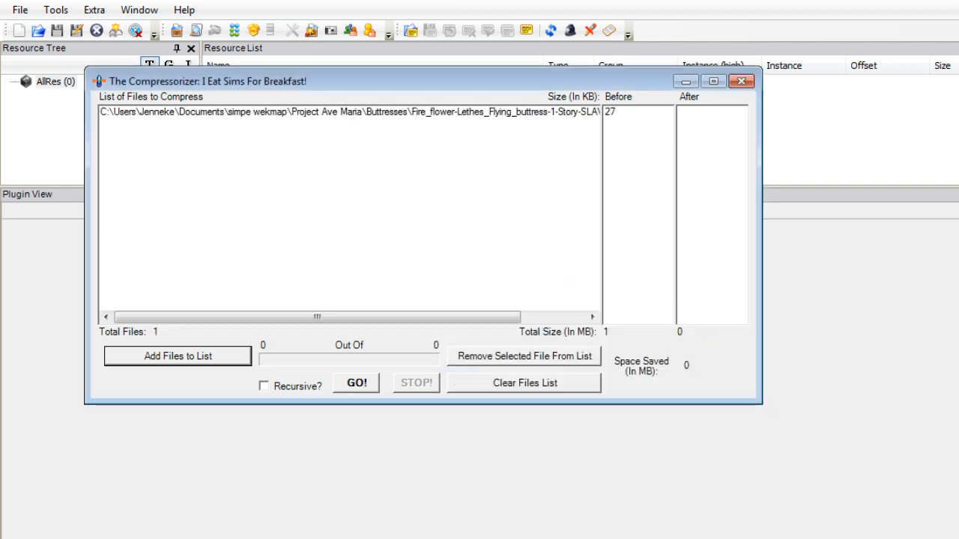
Compress the listed flying buttress package, clear the file list and close The Compressorizer.
click(357, 383)
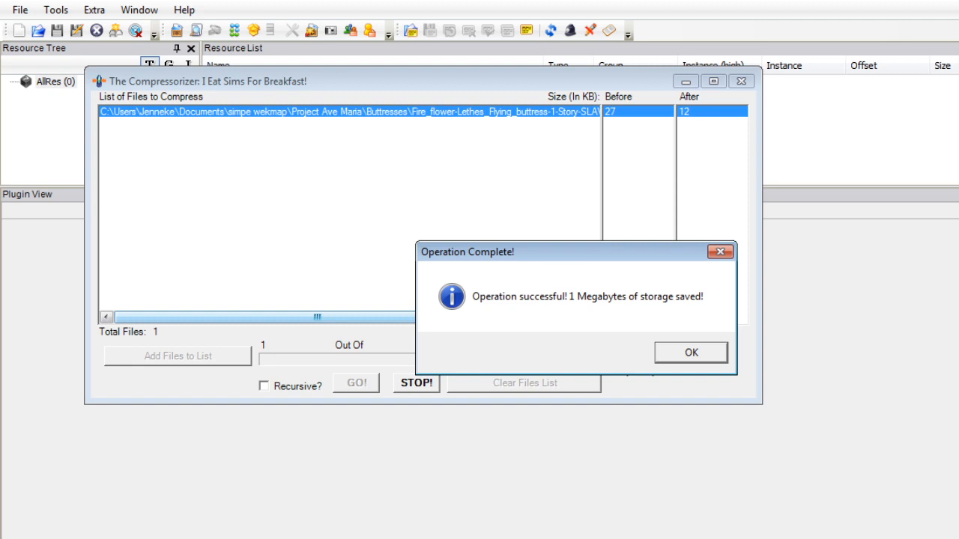
click(692, 353)
click(525, 383)
key(alt+F4)
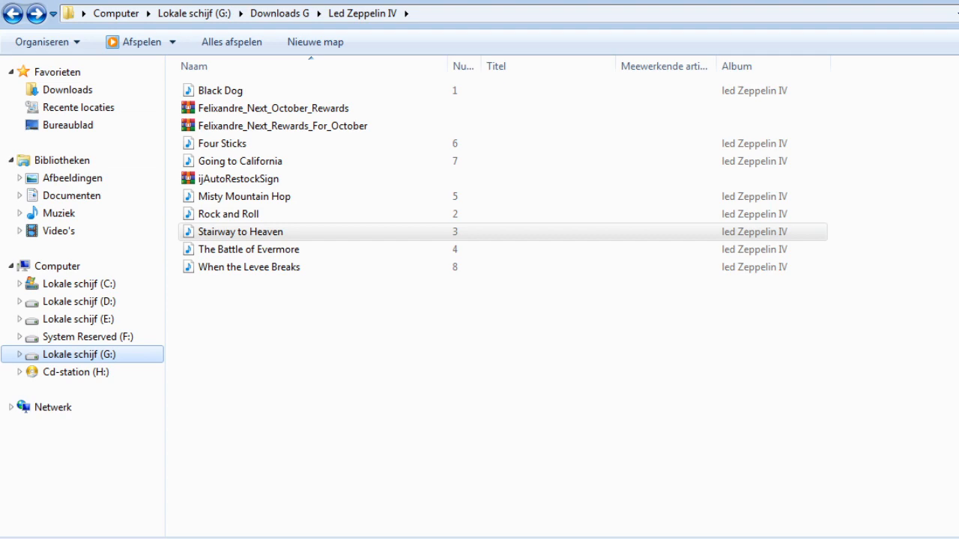
In Windows Explorer, open the Project Ave Maria folder inside simpe wekmap in Documenten.
click(71, 196)
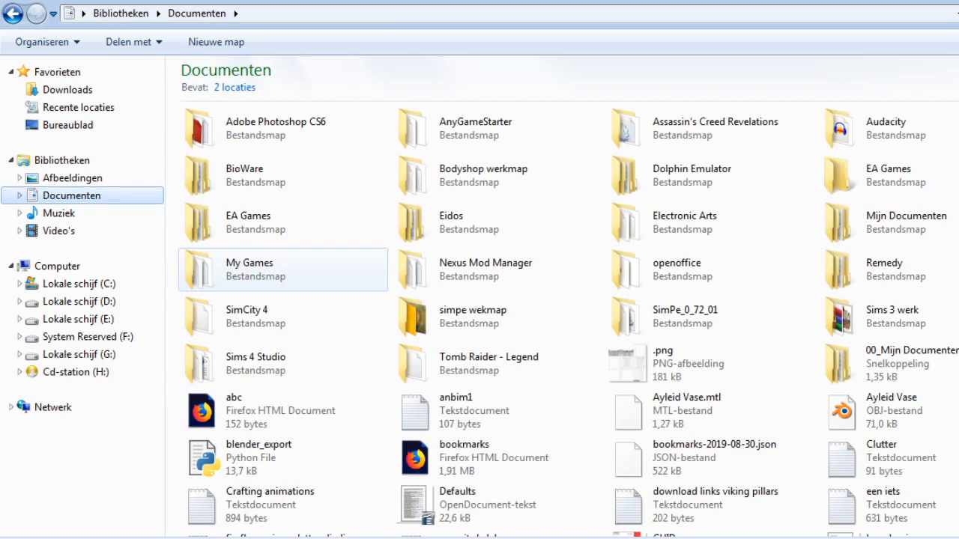
double_click(487, 316)
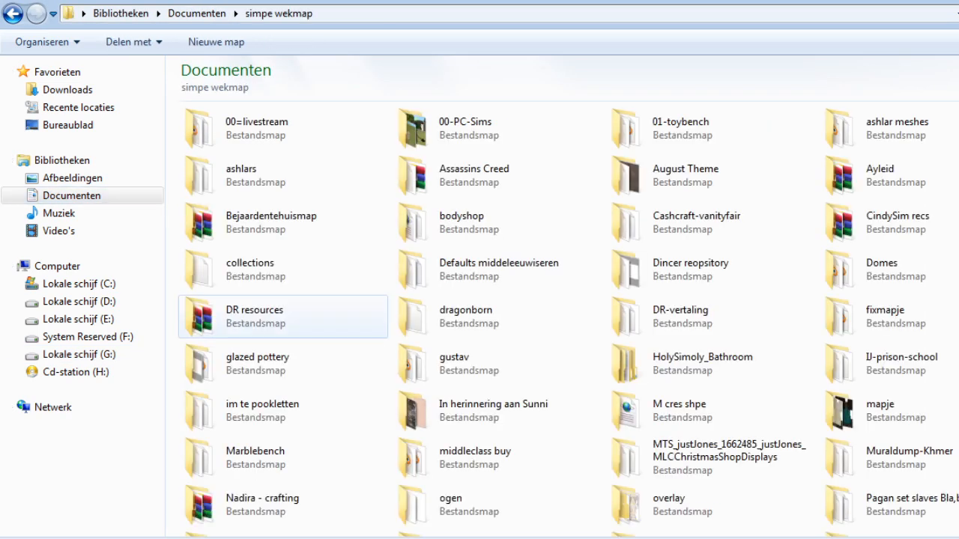
scroll(569, 319, down, 5)
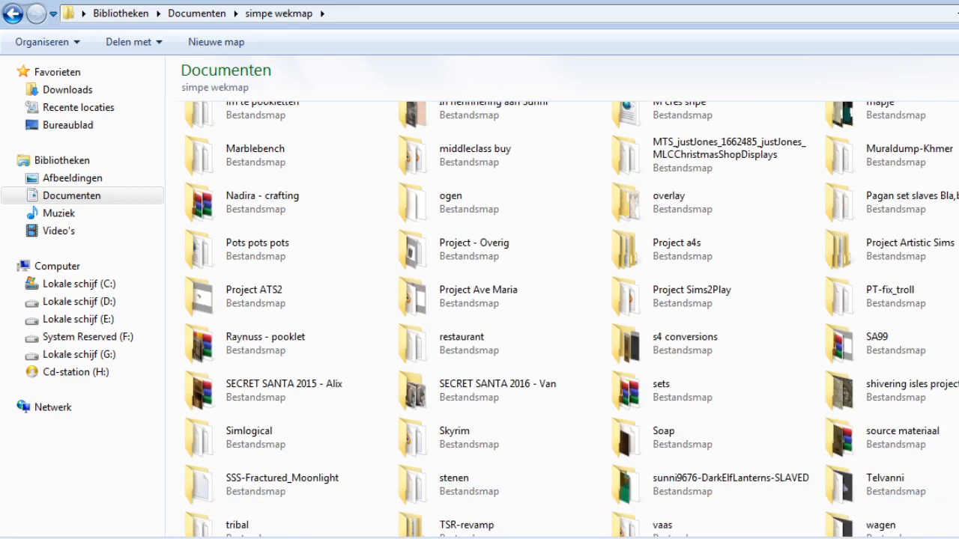
scroll(570, 320, up, 5)
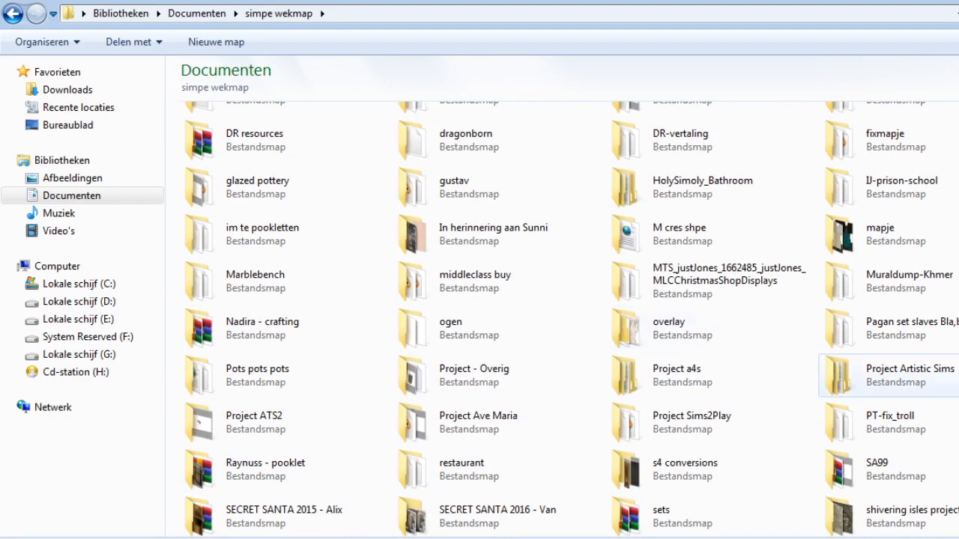
double_click(464, 422)
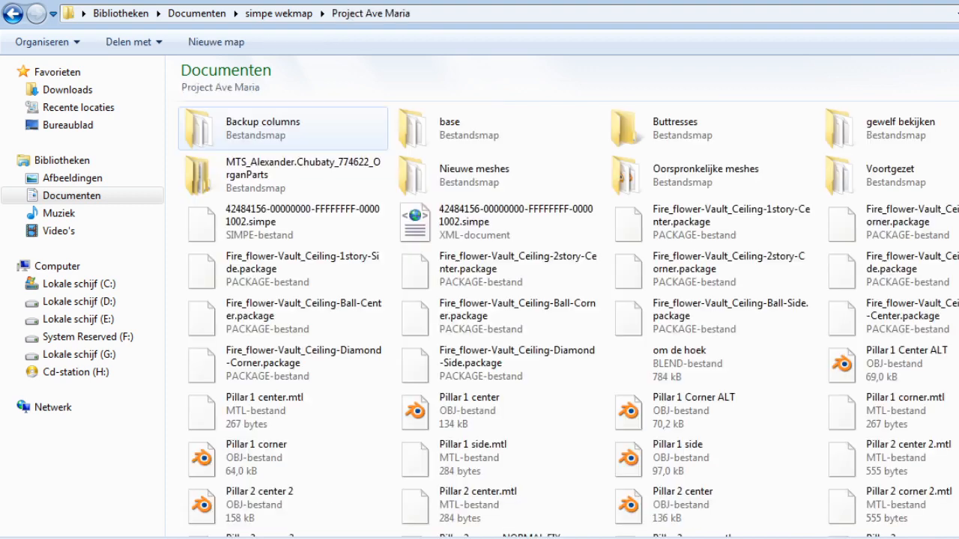
Open the Buttresses folder, and in a second Explorer window open the Downloads folder inside Documenten, EA Games, De Sims 2.
double_click(637, 128)
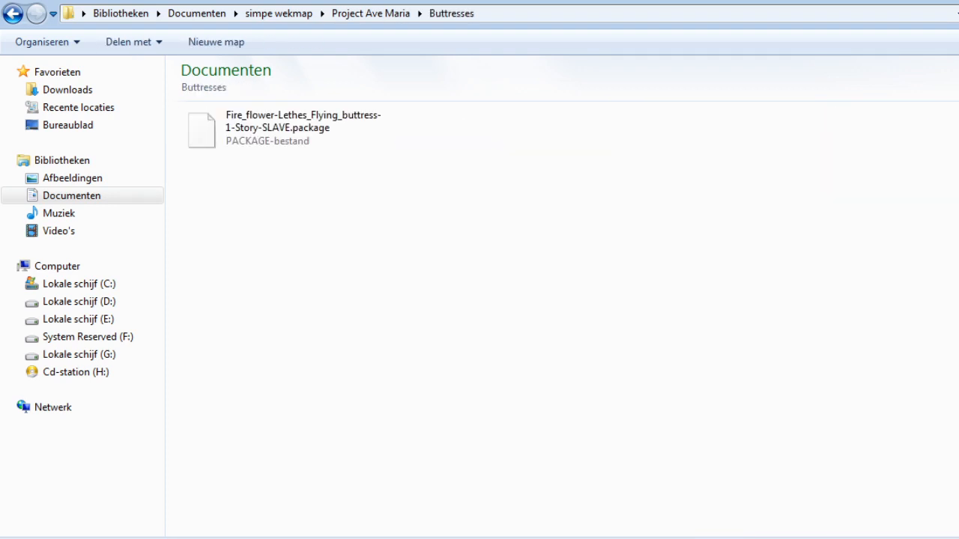
key(super)
click(259, 88)
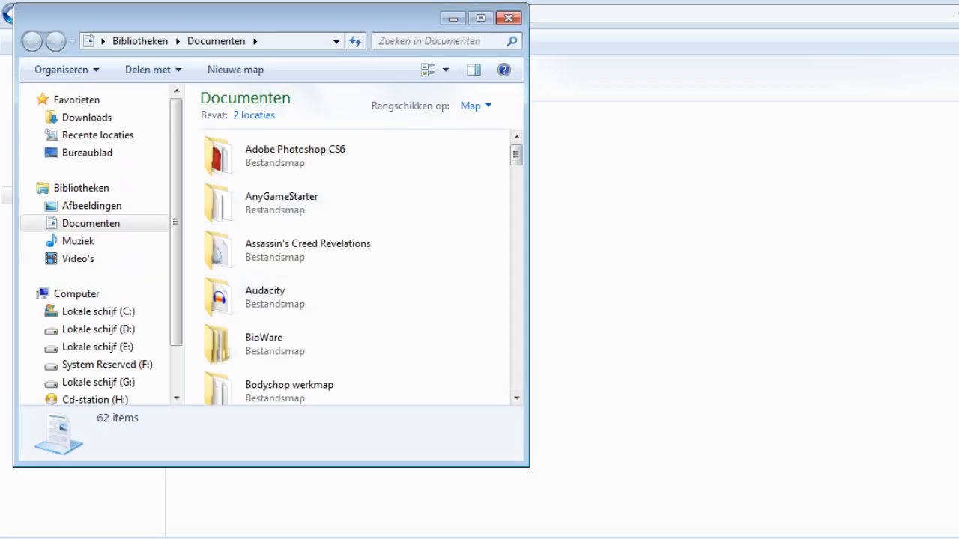
scroll(352, 225, down, 5)
double_click(299, 191)
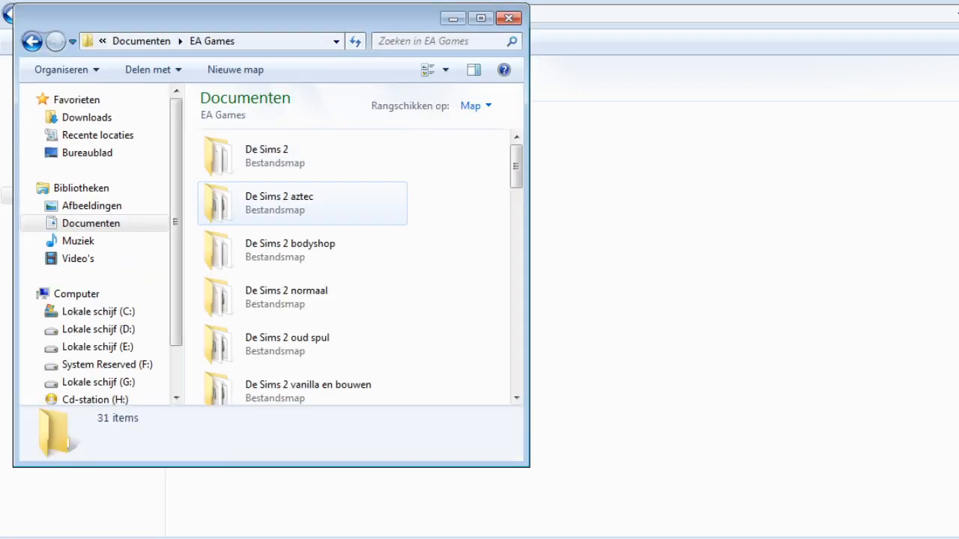
double_click(299, 157)
click(300, 298)
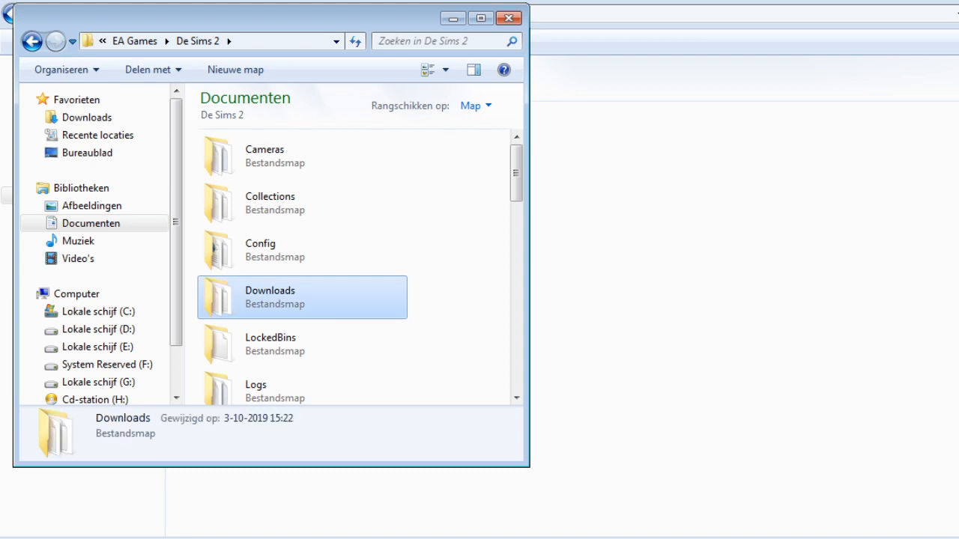
double_click(300, 298)
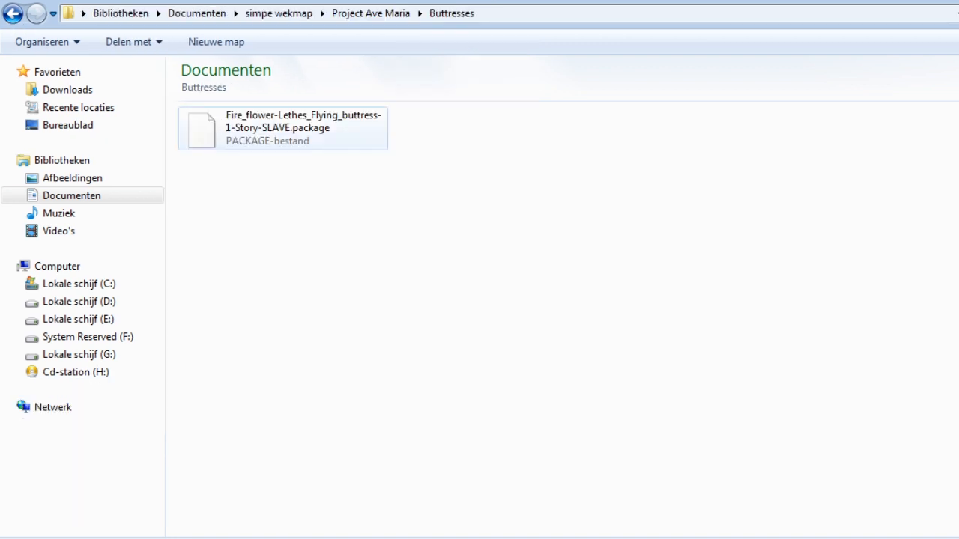
Copy Fire_flower-Lethes_Flying_buttress-1-Story-SLAVE.package from the Buttresses folder into the De Sims 2 Downloads folder.
click(300, 117)
right_click(300, 114)
click(337, 402)
key(alt+Tab)
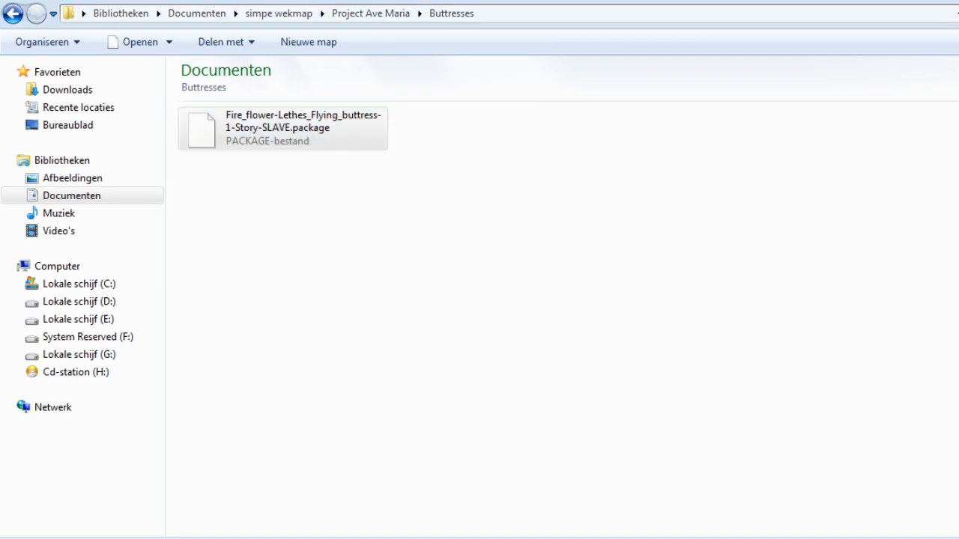
key(alt+Tab)
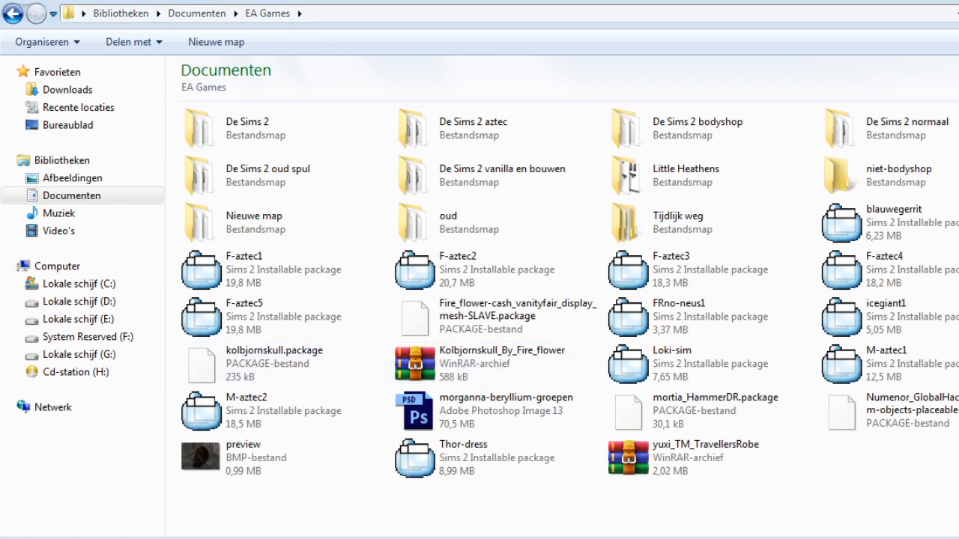
key(alt+Tab)
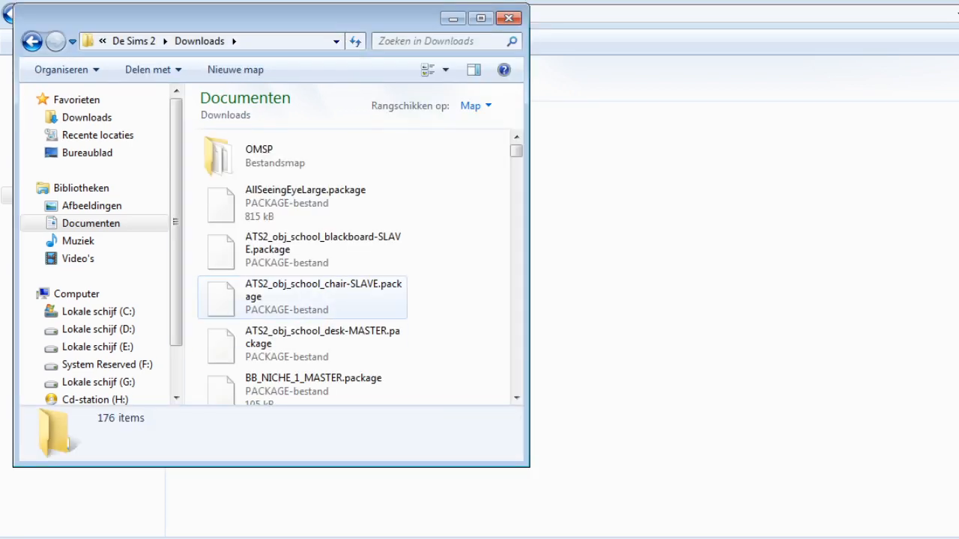
right_click(192, 286)
click(240, 402)
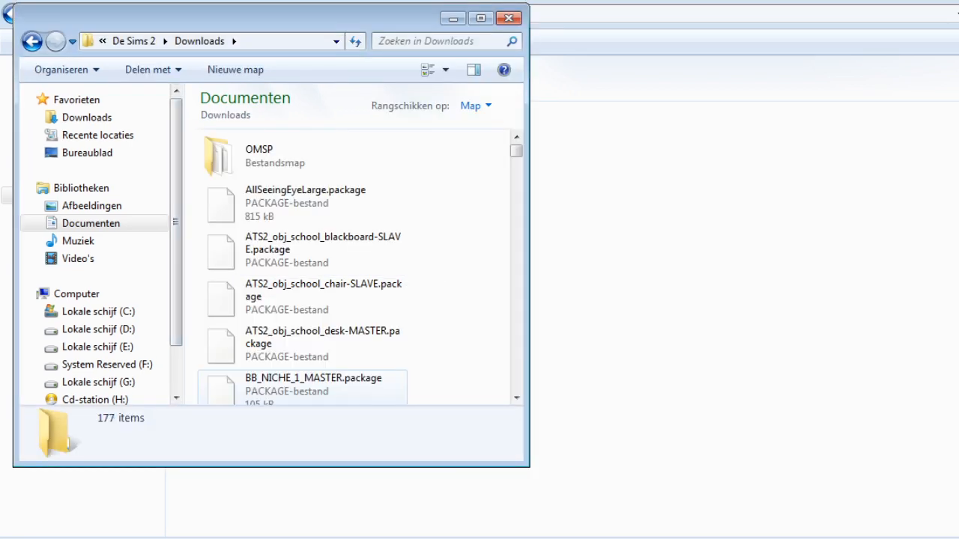
Switch to the browser to check the YouTube Studio livestream page, and return to the Downloads folder window.
key(alt+Tab)
key(alt+Tab)
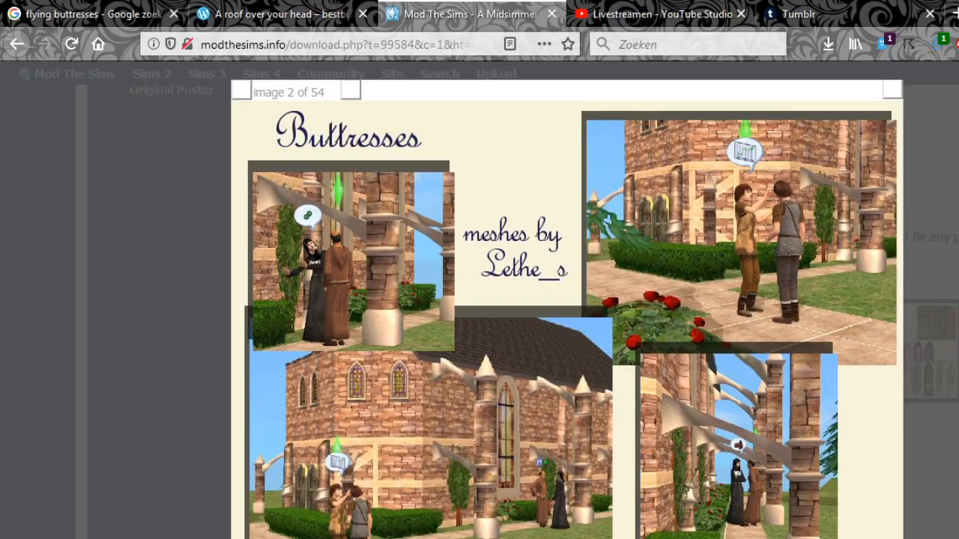
click(659, 14)
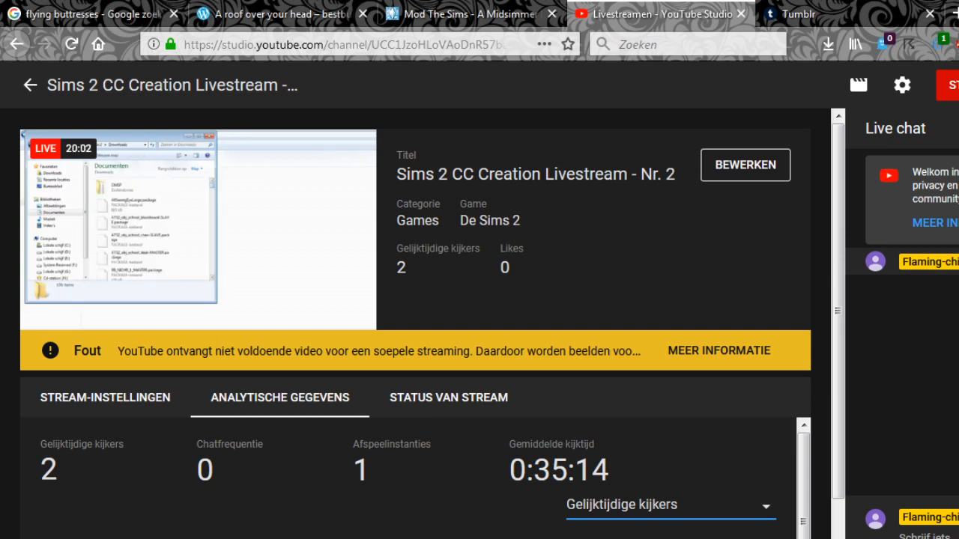
key(ctrl+Tab)
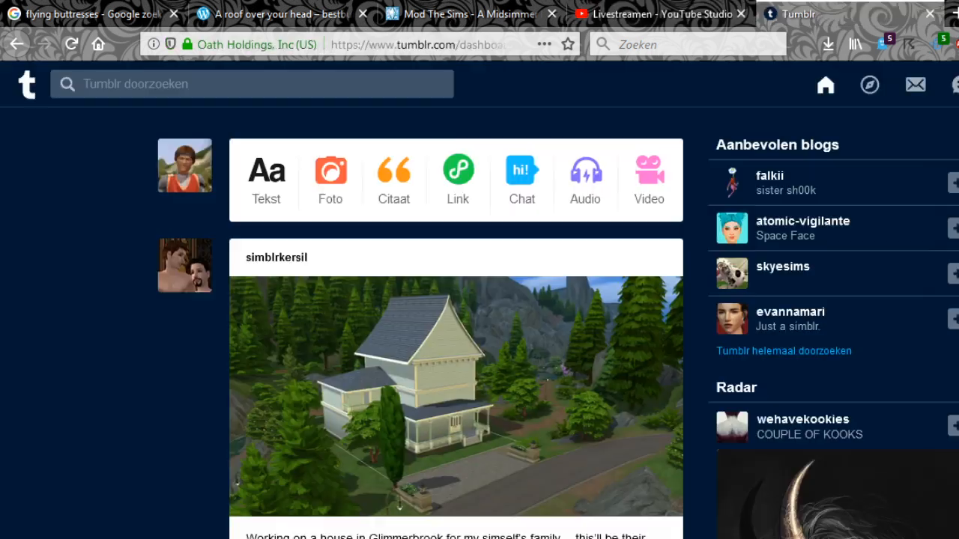
key(ctrl+shift+Tab)
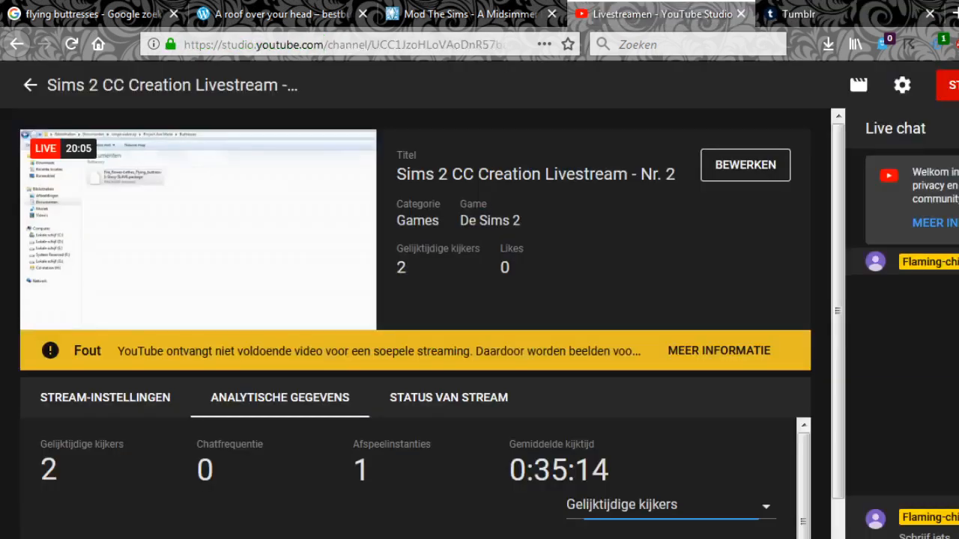
key(ctrl+t)
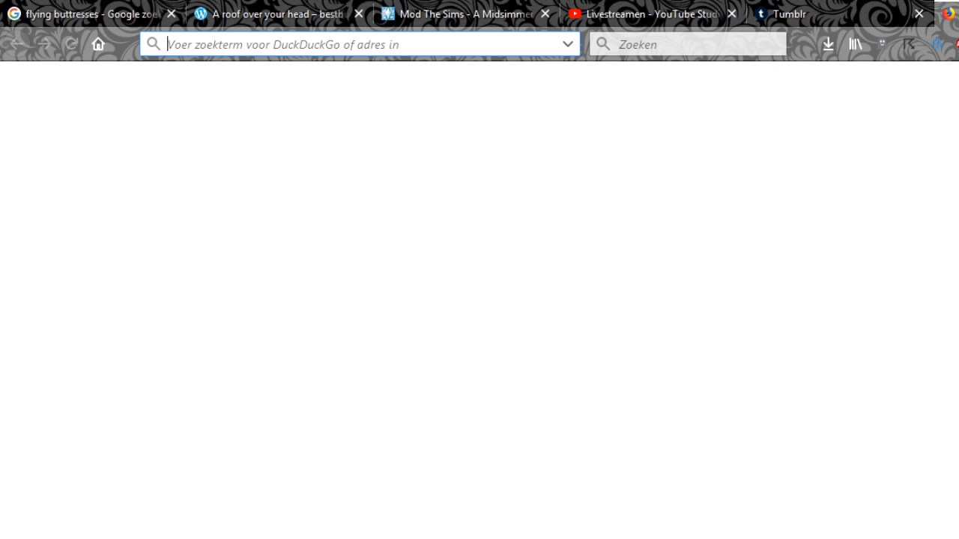
key(alt+Tab)
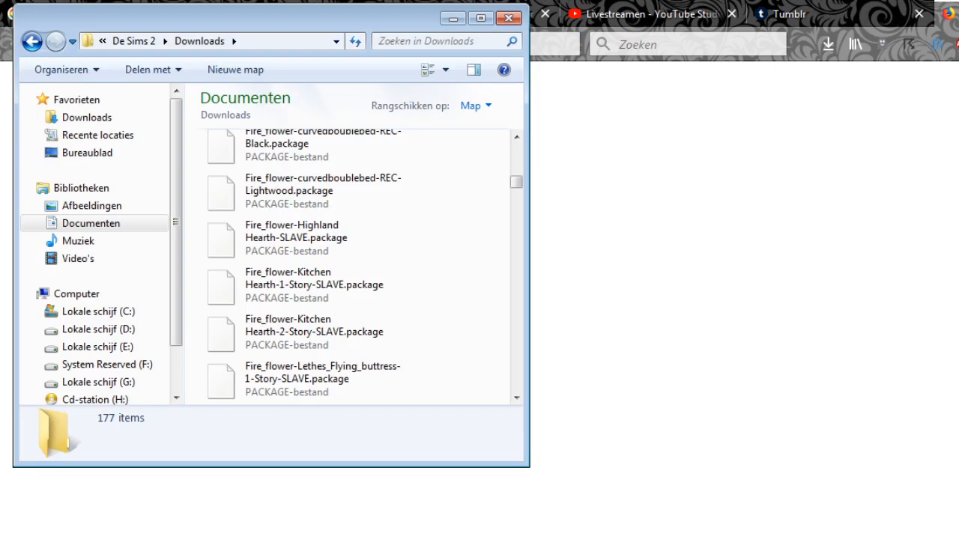
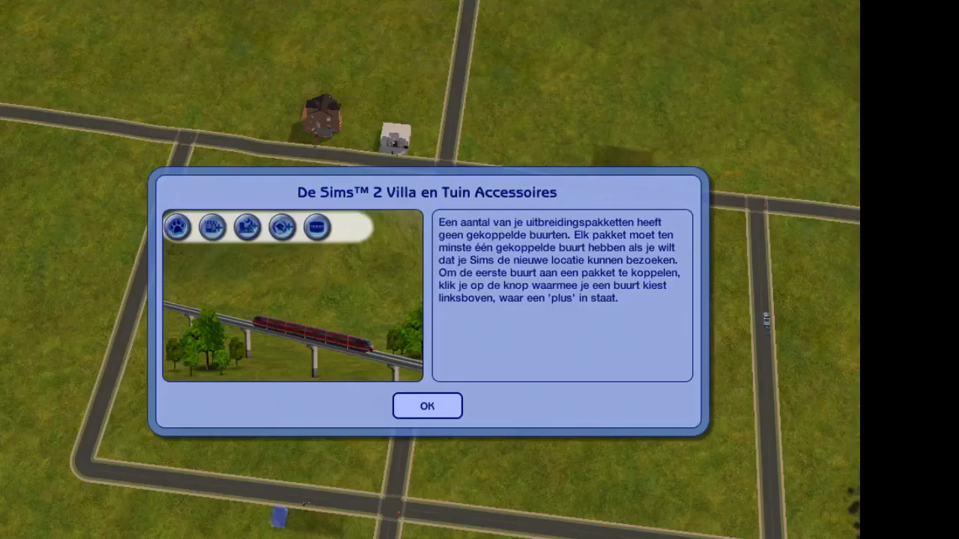
In The Sims 2, dismiss the expansion pack notice and look over the empty lots for sale in Ancient lagoon.
key(Return)
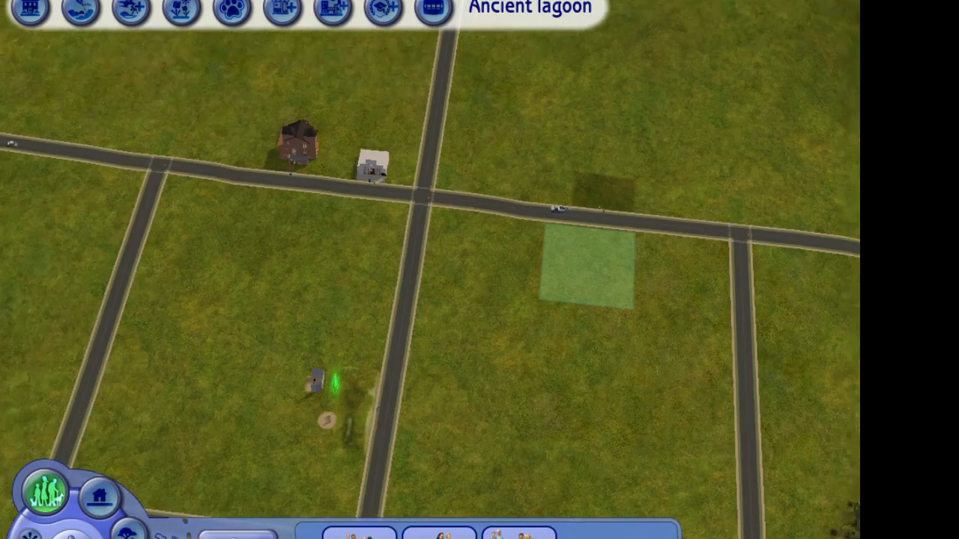
middle_drag(397, 329, 438, 329)
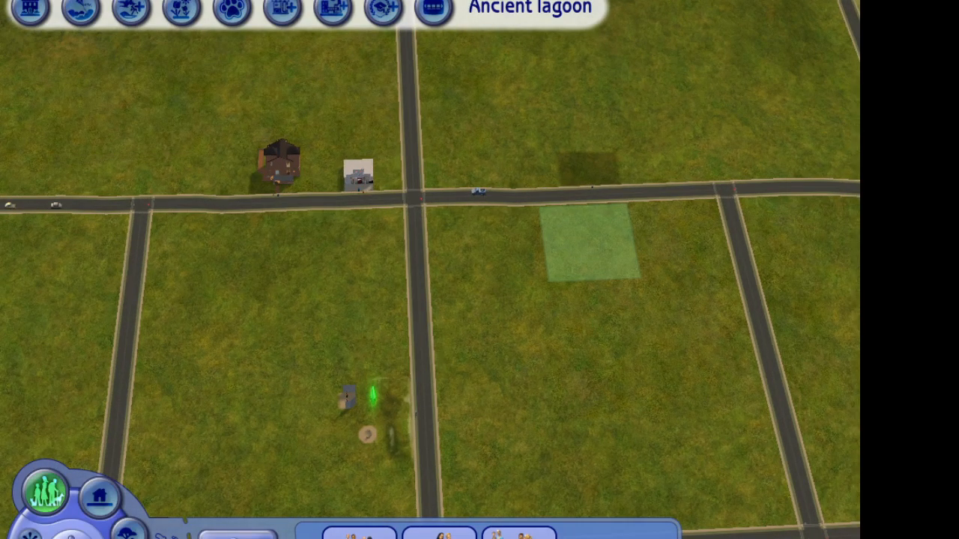
middle_drag(599, 261, 553, 261)
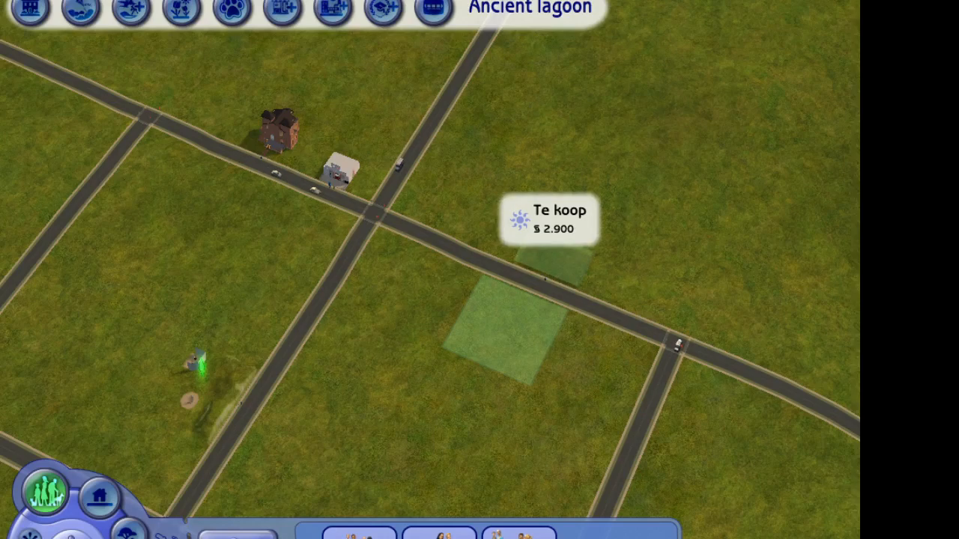
middle_drag(553, 261, 592, 261)
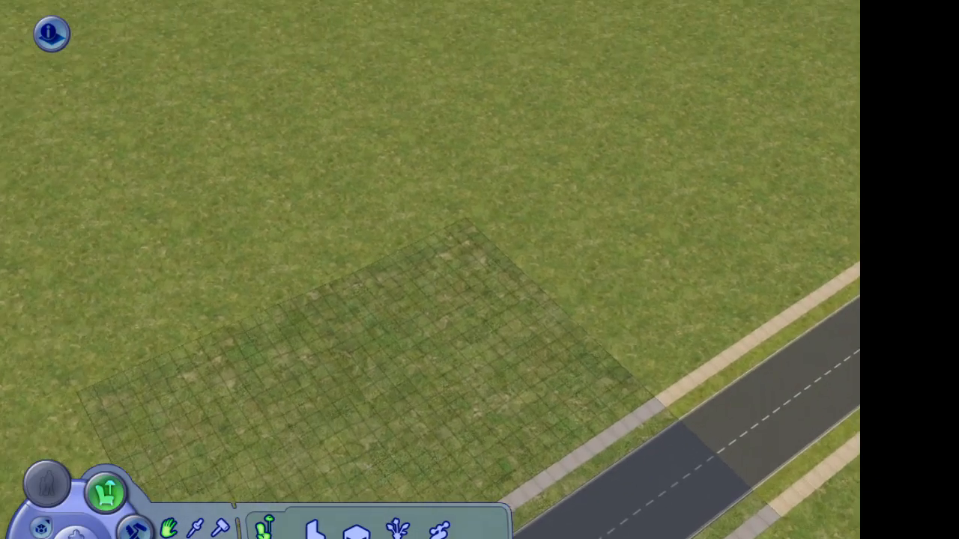
In build mode, draw two one-storey walls meeting at a corner on the empty lot with the wall tool.
key(F3)
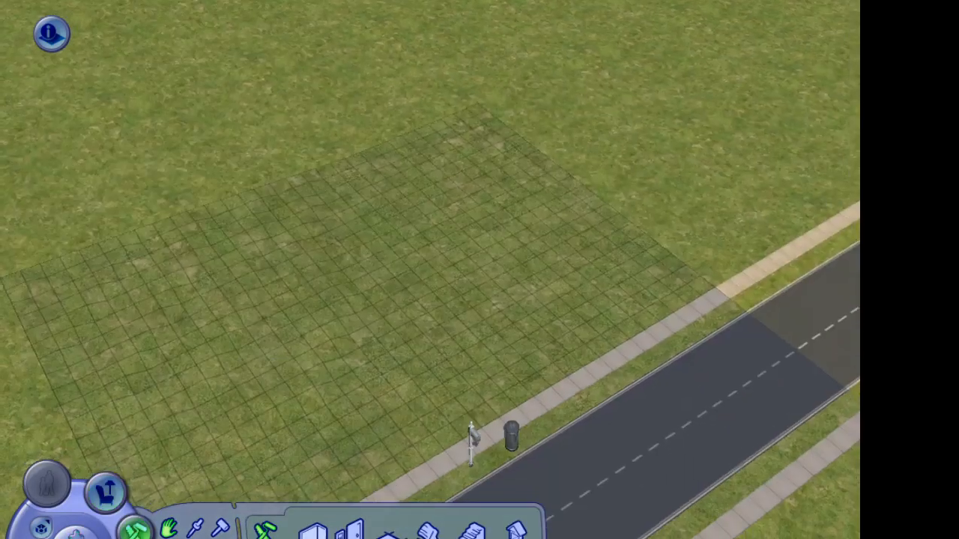
click(314, 531)
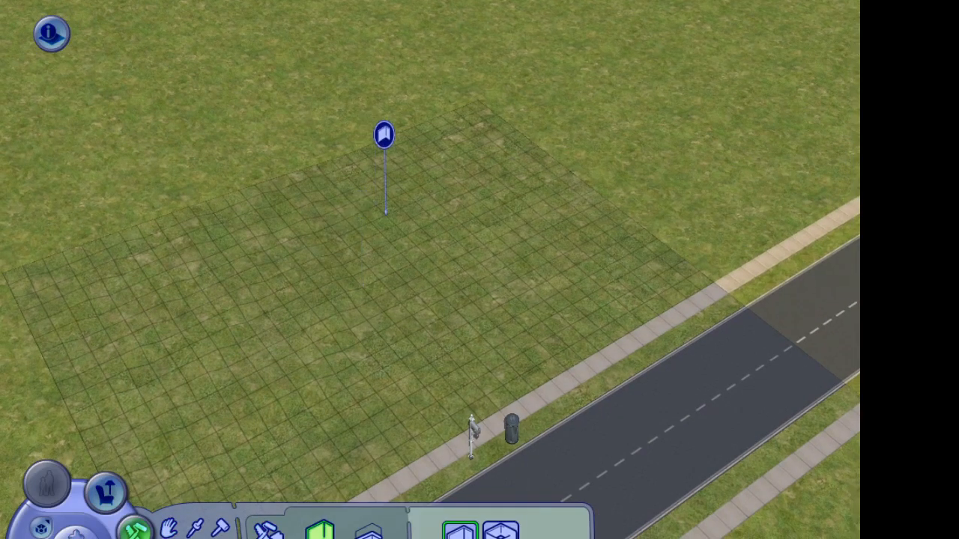
mouse_move(375, 139)
mouse_down()
mouse_move(503, 86)
mouse_move(375, 138)
mouse_up()
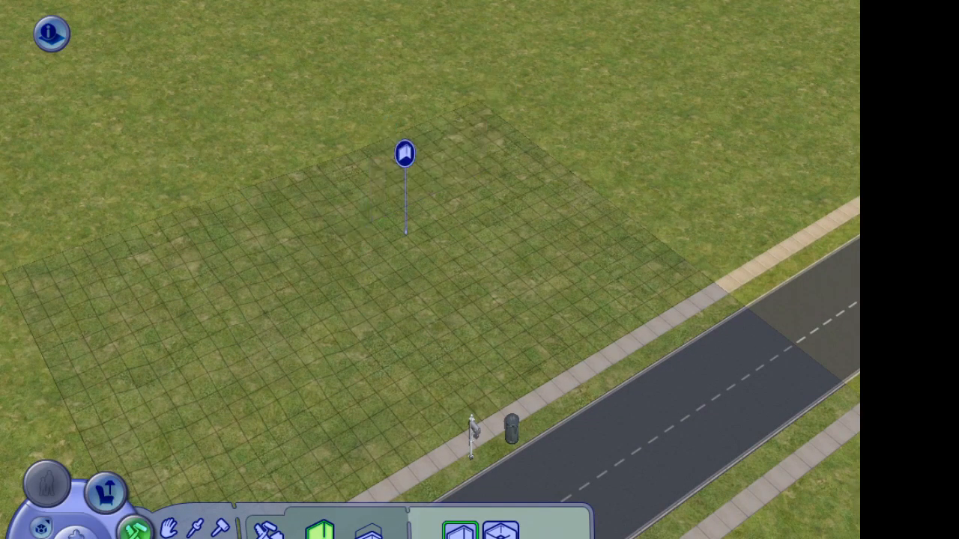
drag(439, 182, 544, 135)
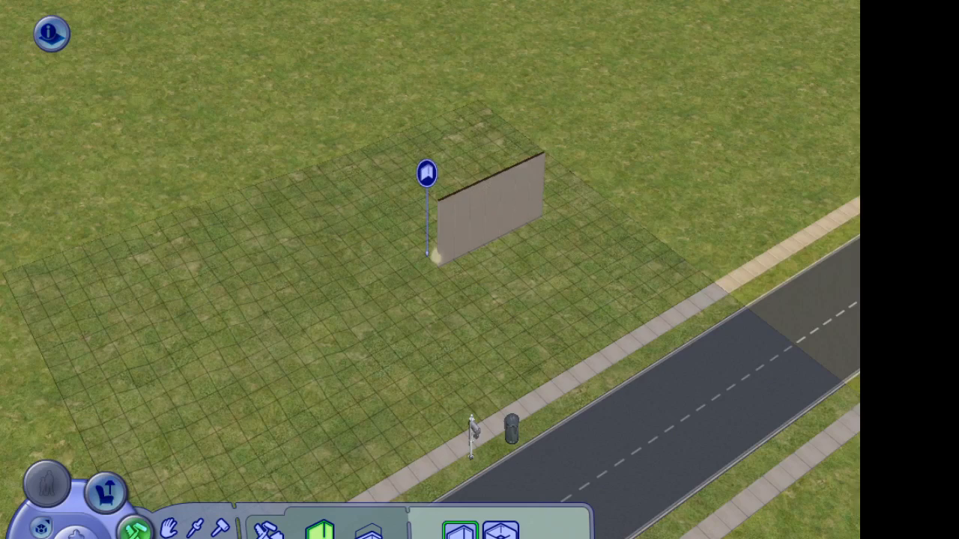
drag(437, 264, 365, 196)
key(w)
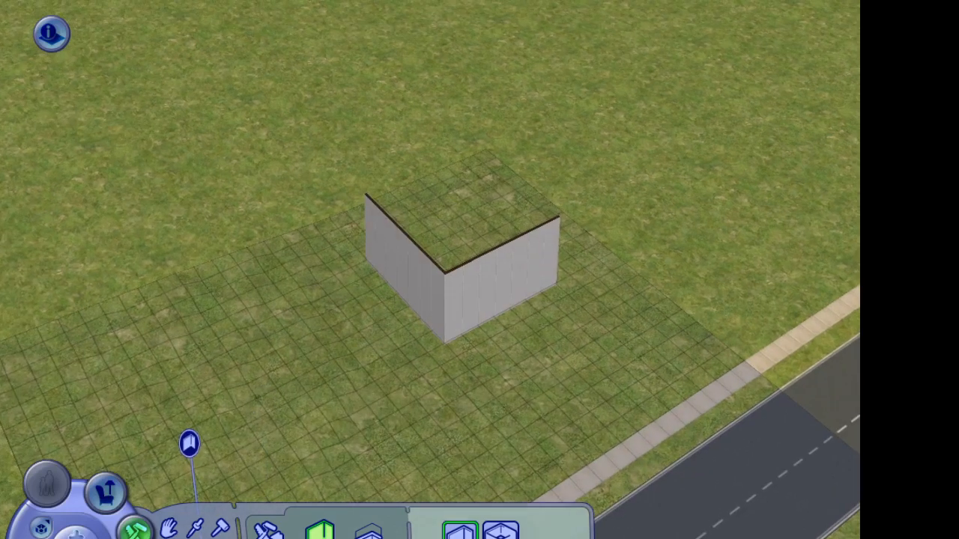
scroll(379, 262, up, 3)
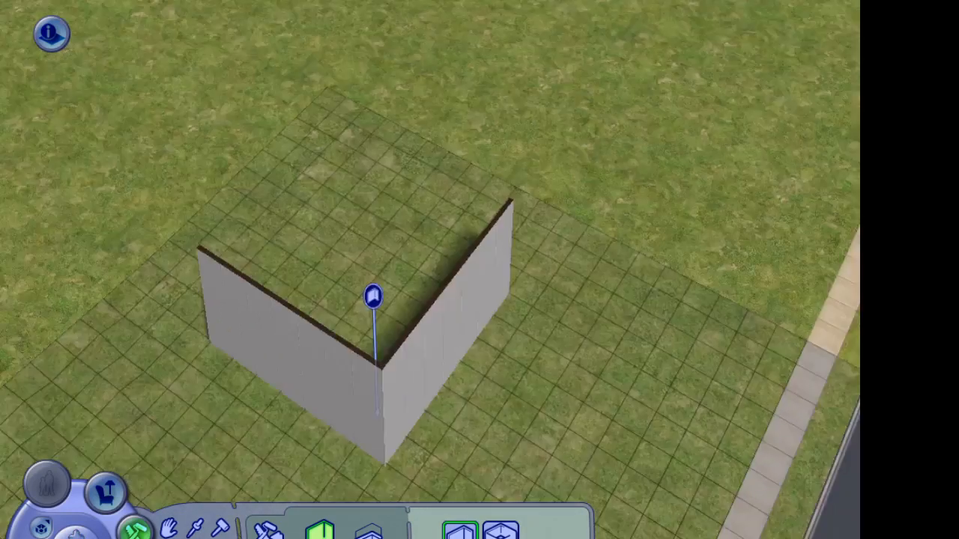
middle_drag(373, 296, 394, 321)
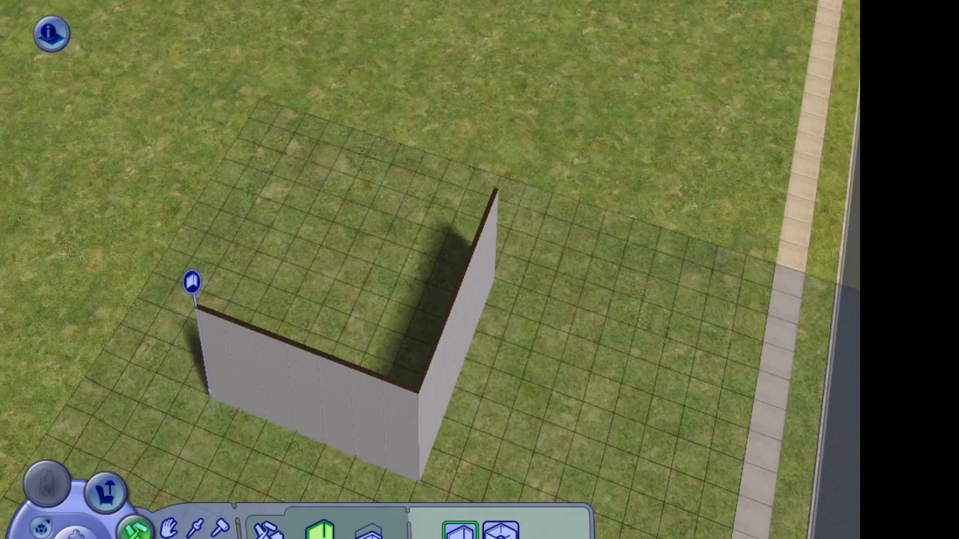
Complete the two walls into a closed rectangular room and switch to the floor level above.
shift+drag(211, 394, 508, 229)
right_drag(417, 406, 367, 330)
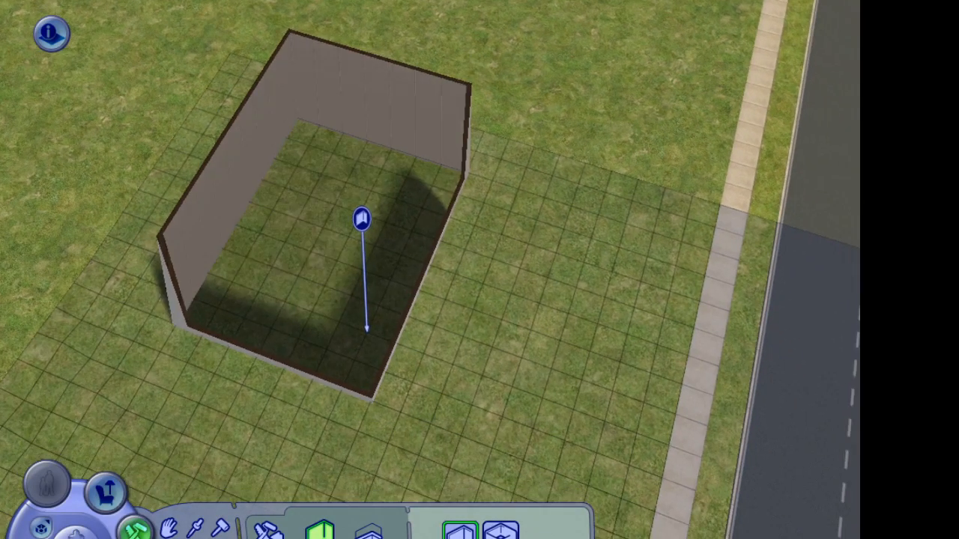
key(Page_Up)
middle_drag(163, 334, 171, 372)
key(Escape)
right_drag(171, 372, 172, 341)
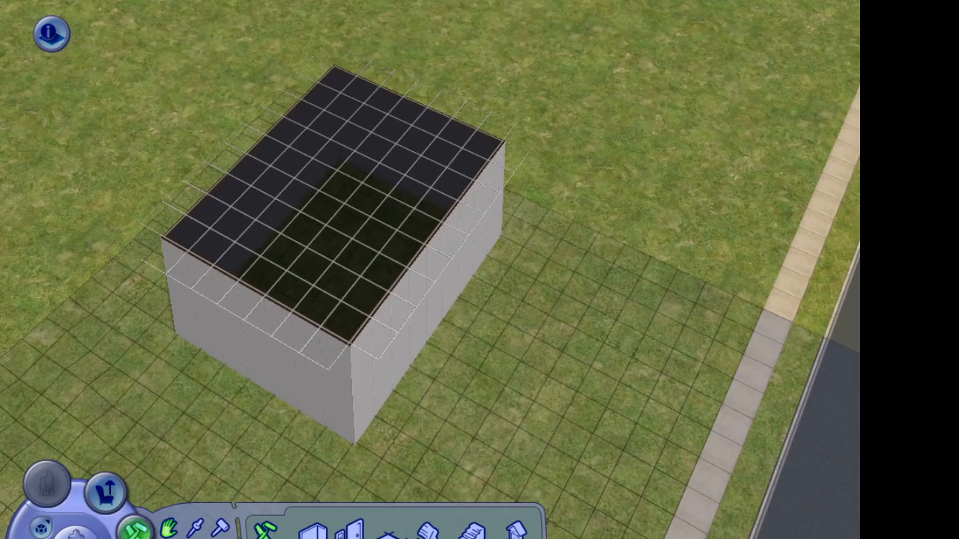
Choose the flying buttress from the build catalog's columns and place one on the grass beside the room's side wall.
click(479, 536)
middle_drag(422, 422, 422, 409)
click(744, 532)
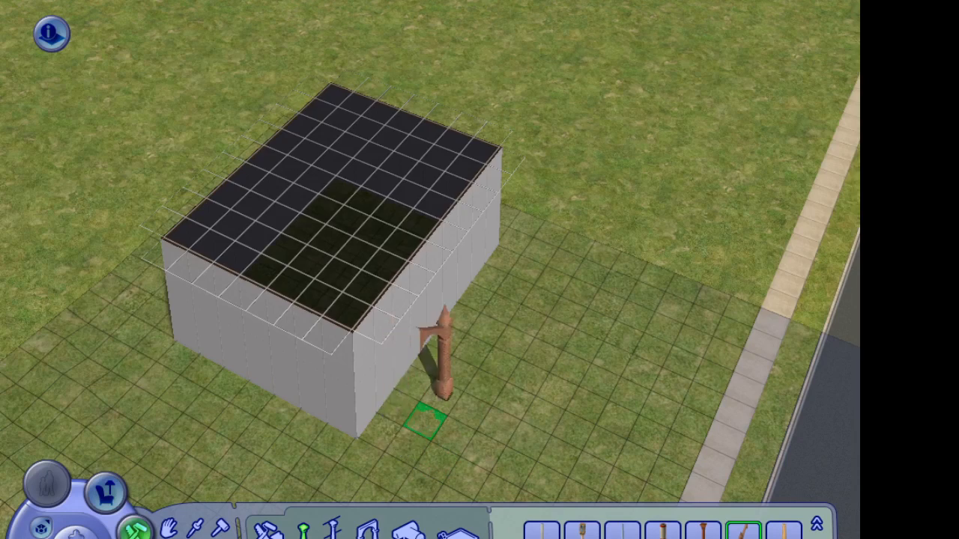
click(428, 424)
middle_drag(528, 386, 526, 397)
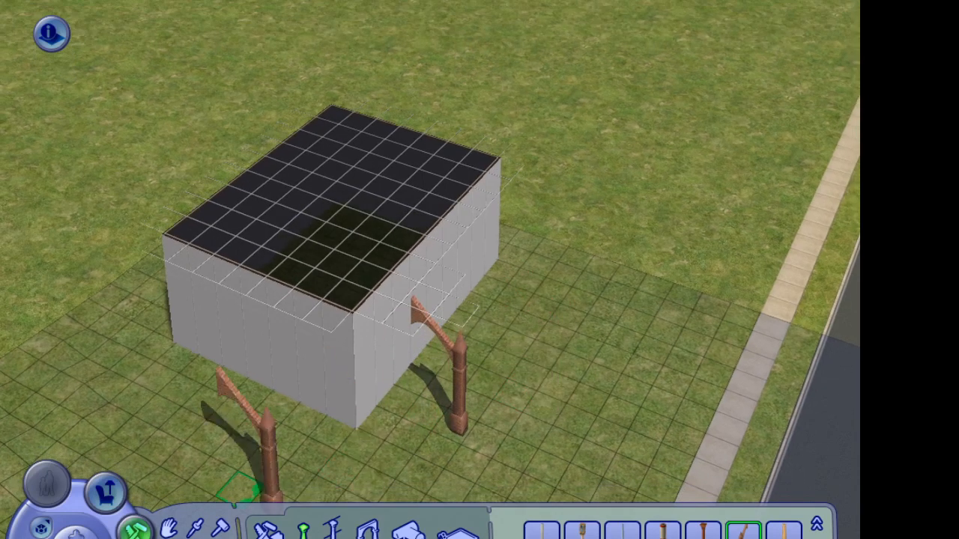
Pick up the flying buttress with the hand tool and align it against the room's front corner to check its wall height.
click(168, 529)
drag(457, 404, 456, 429)
click(459, 423)
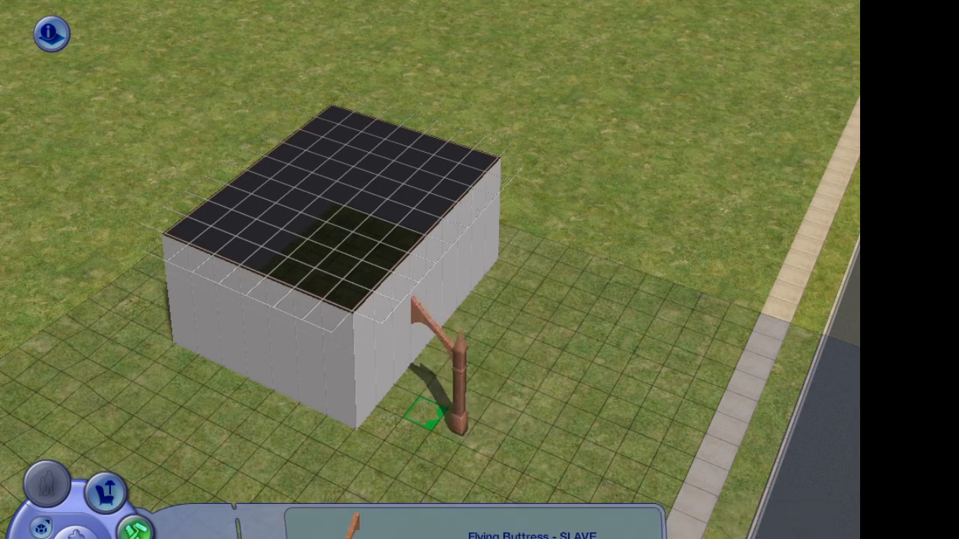
click(411, 434)
click(411, 424)
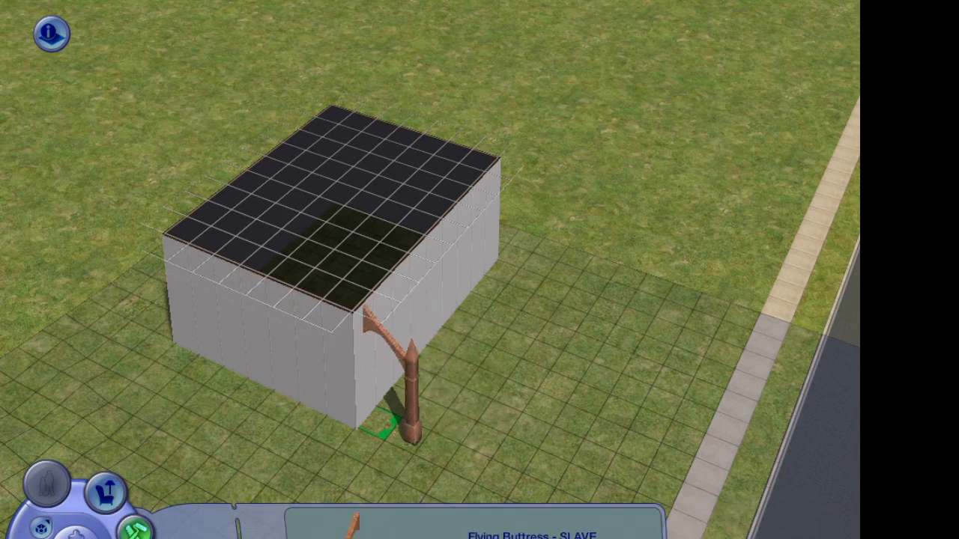
middle_drag(390, 425, 420, 420)
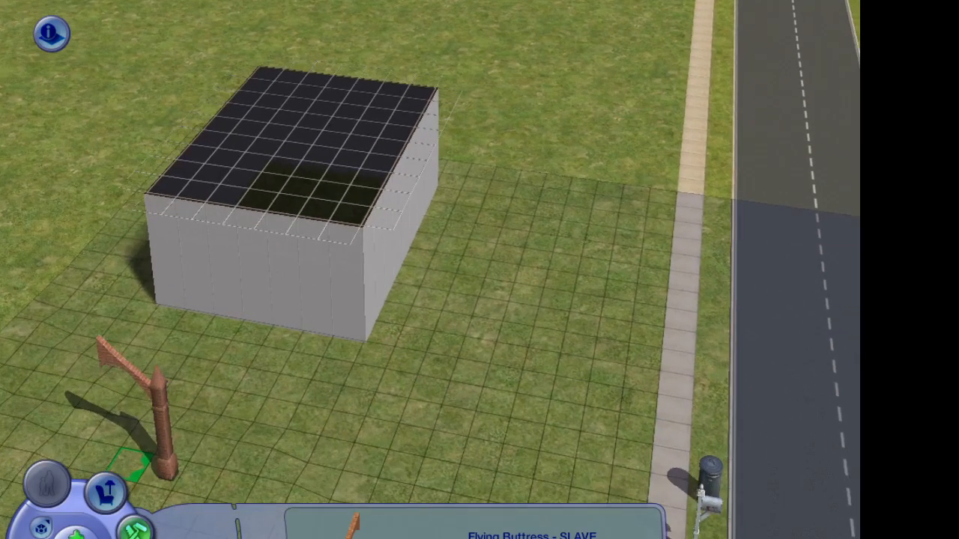
scroll(390, 356, up, 3)
middle_drag(389, 354, 426, 453)
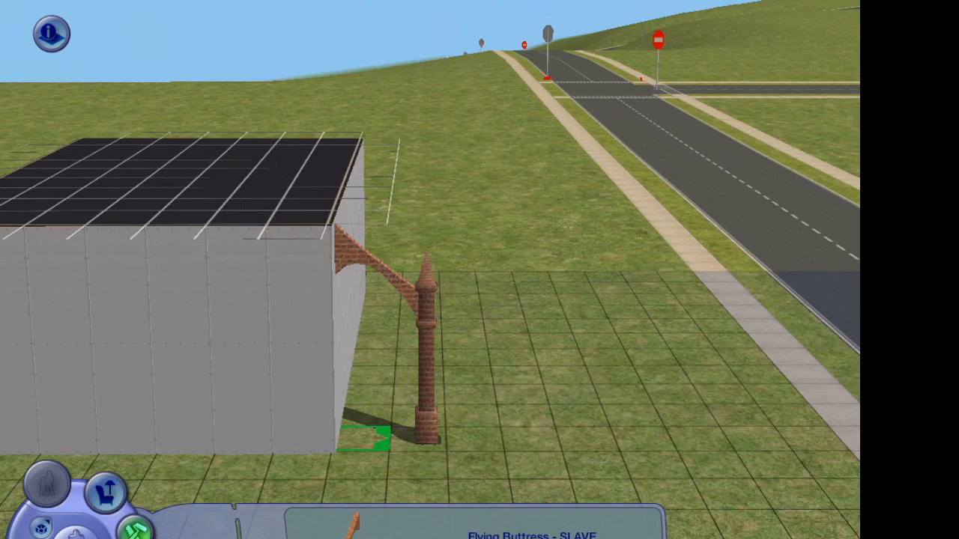
Rotate the flying buttress beside the room's front corner and place it with its arch meeting the side wall.
key(period)
key(comma)
click(426, 450)
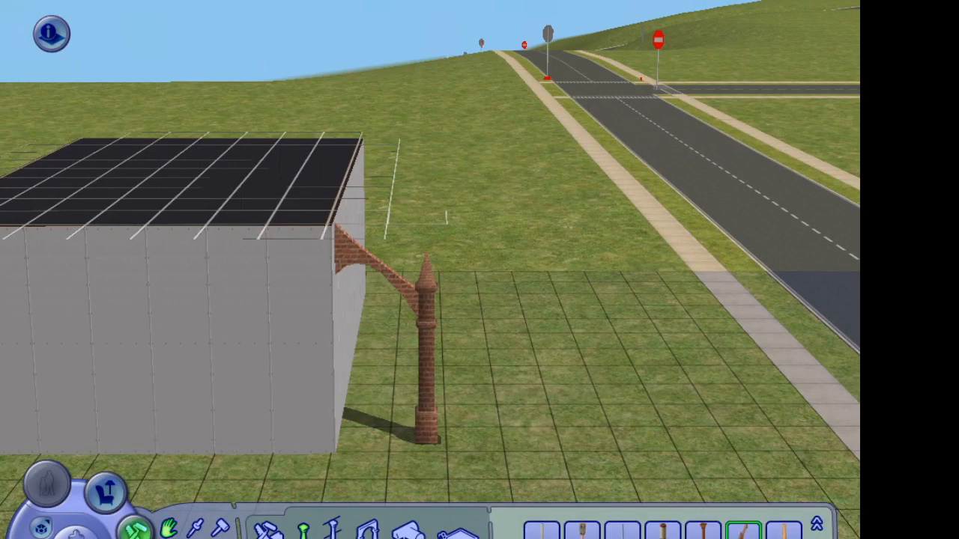
click(426, 427)
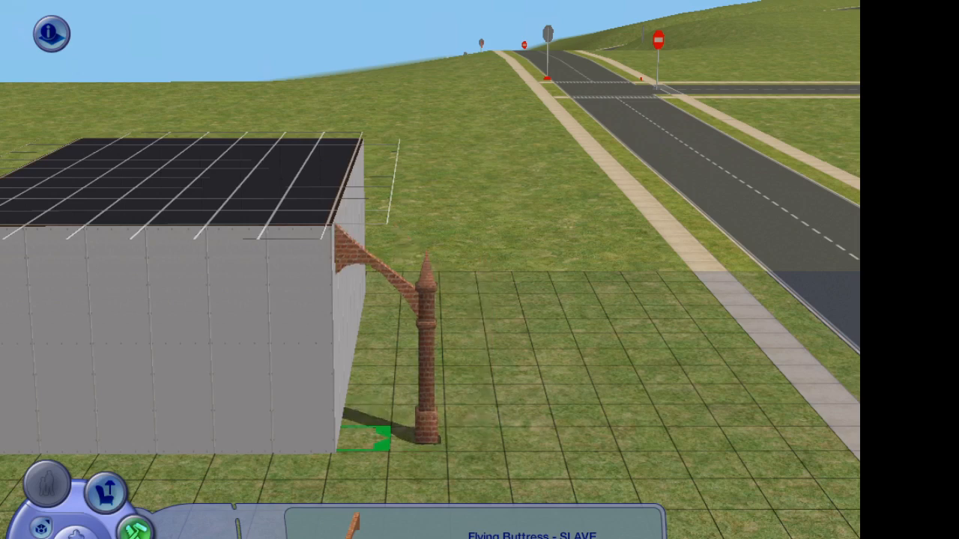
key(comma)
middle_drag(409, 439, 410, 439)
drag(410, 439, 410, 439)
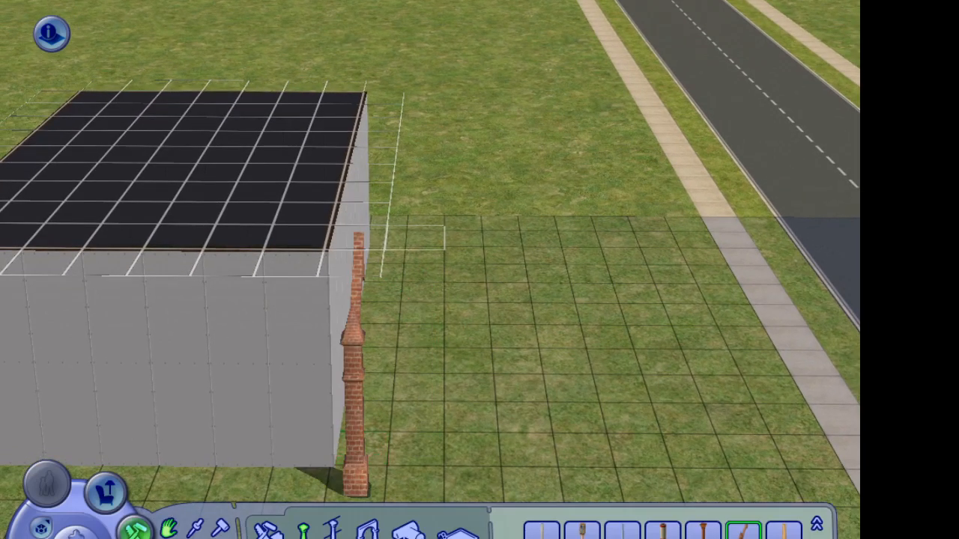
click(353, 321)
key(comma)
click(353, 321)
middle_drag(353, 321, 352, 321)
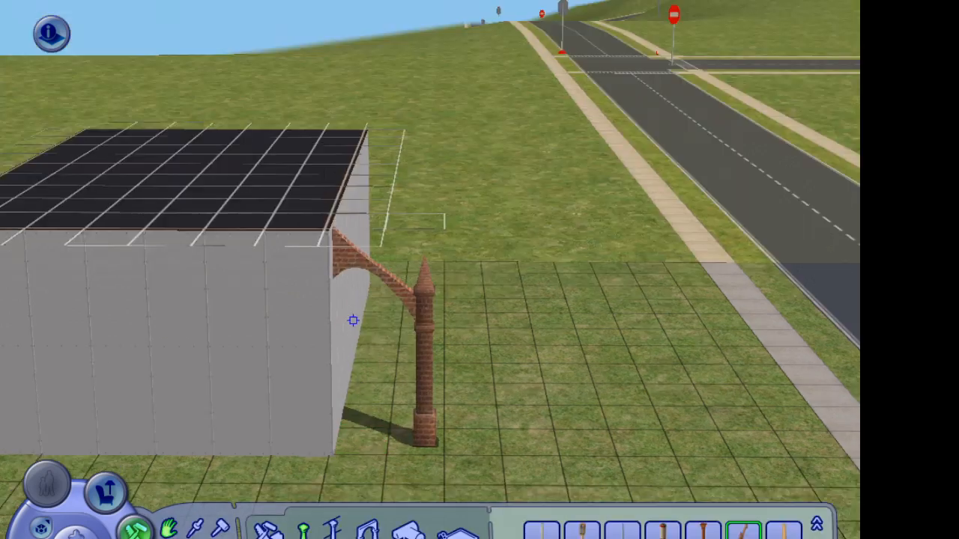
Recolour the flying buttress from brick to grey stone using the last option of both texture groups.
scroll(353, 321, up, 5)
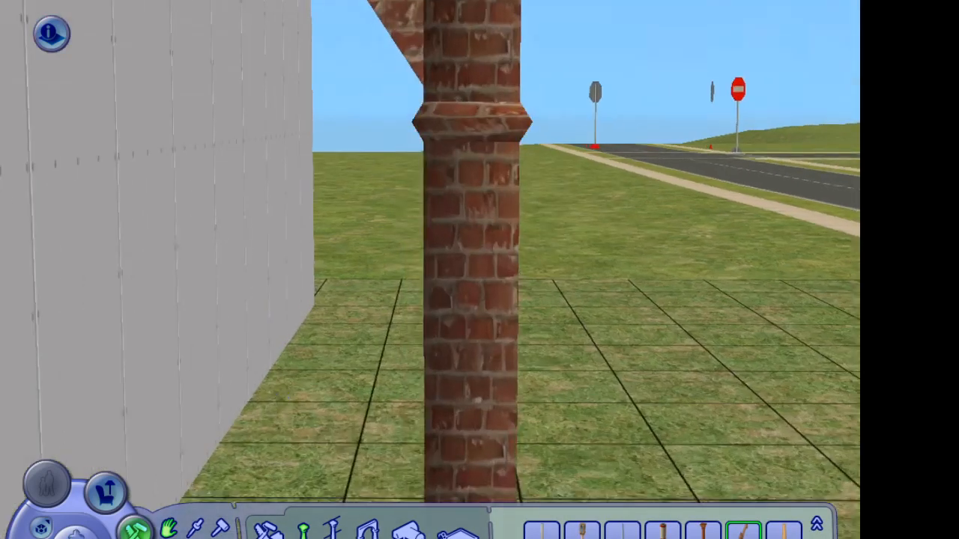
middle_drag(244, 337, 244, 337)
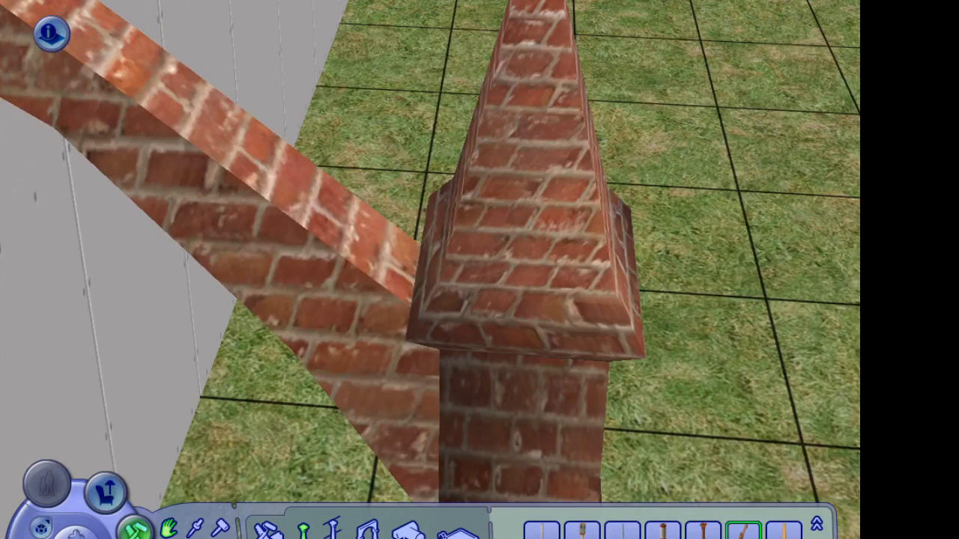
scroll(442, 352, down, 5)
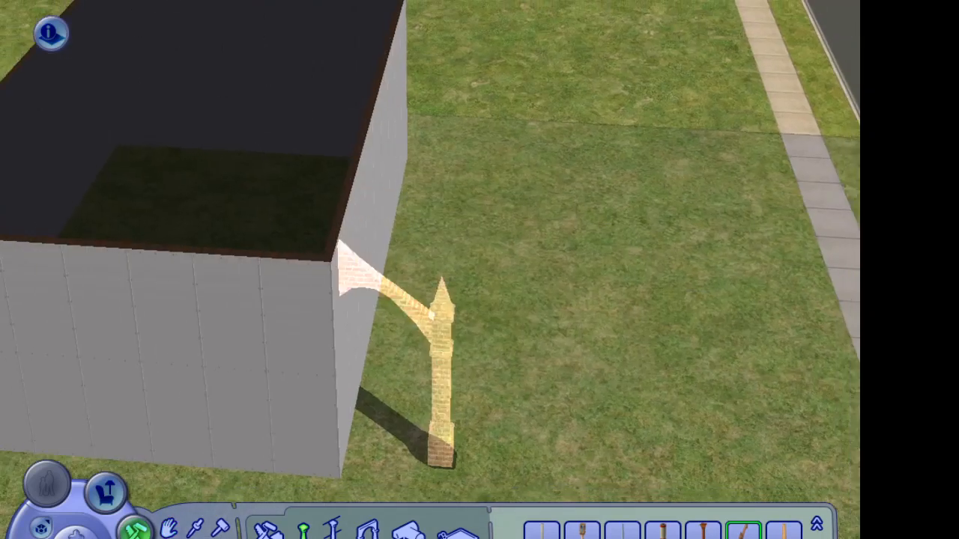
click(440, 360)
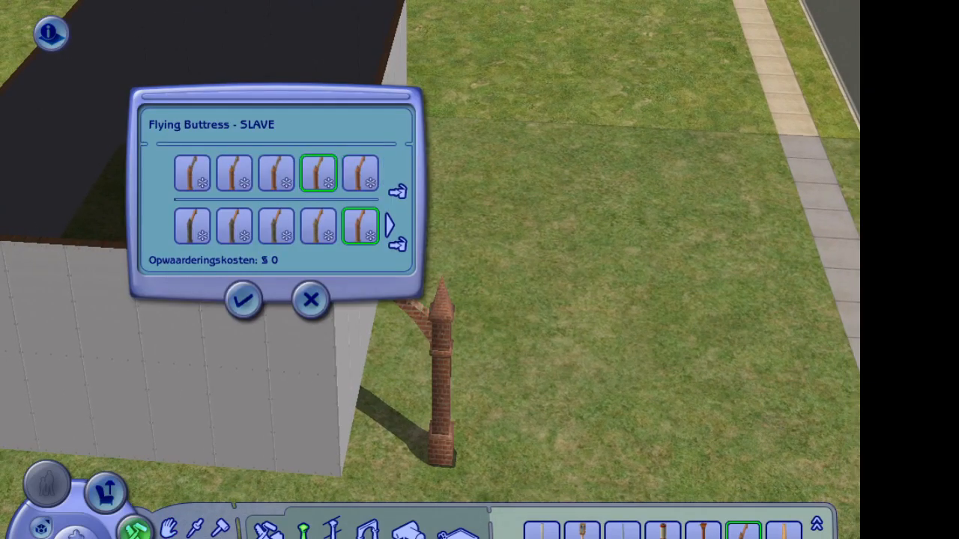
key(Left)
click(389, 224)
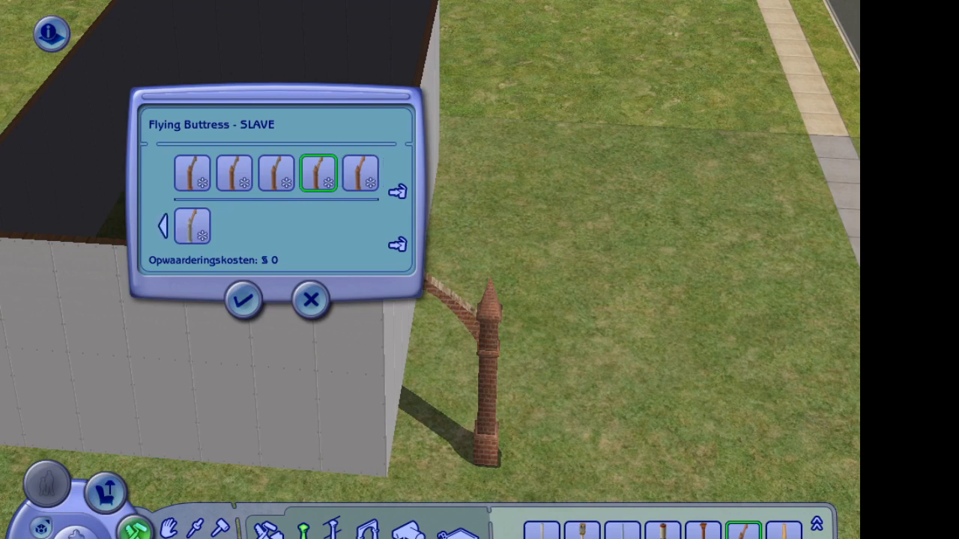
click(193, 227)
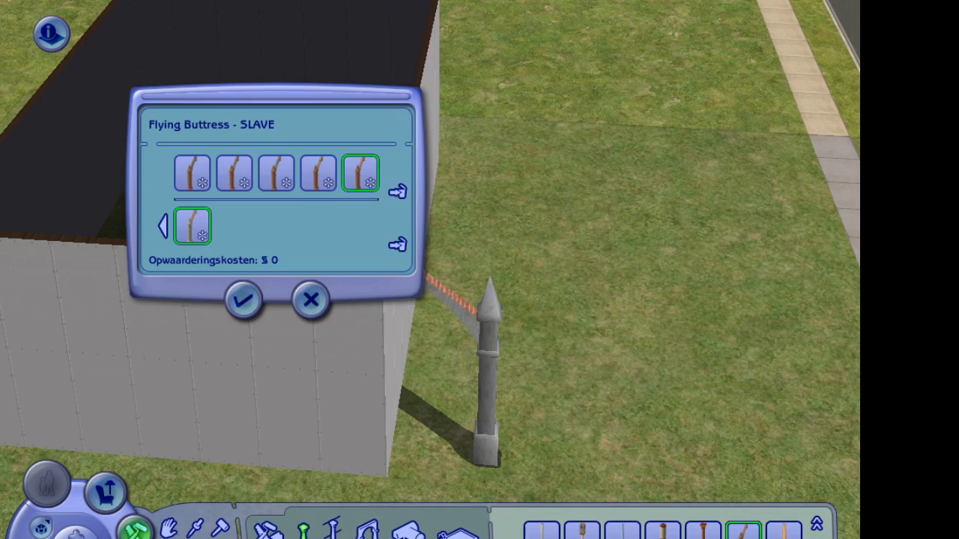
click(243, 300)
Examine the recoloured buttress's arch, pillar and wall contact from several angles.
middle_drag(121, 370, 197, 398)
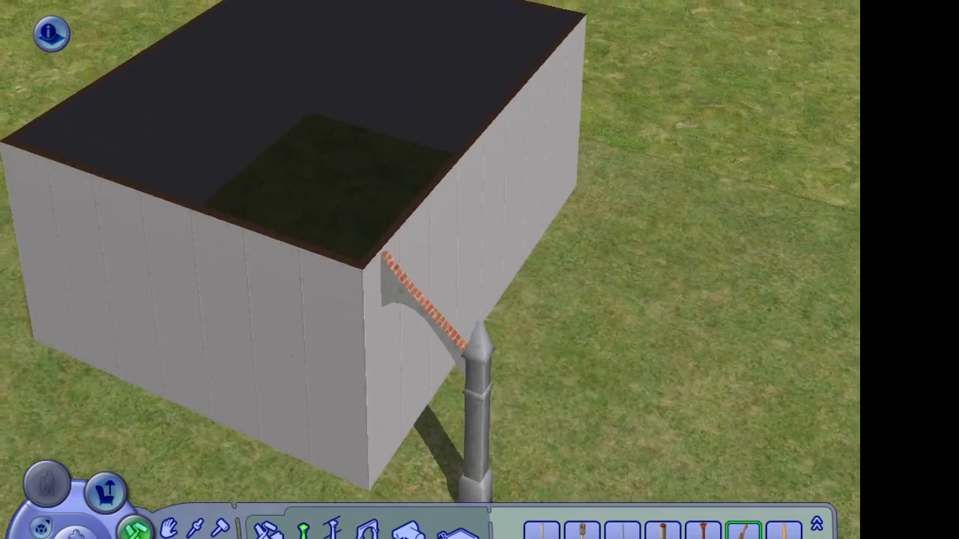
click(170, 530)
middle_drag(217, 174, 362, 206)
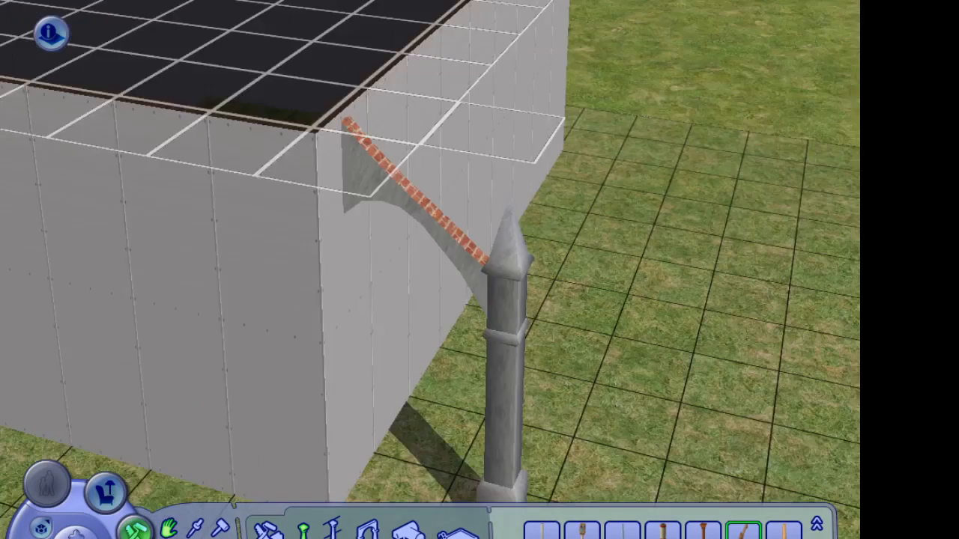
middle_drag(571, 305, 757, 304)
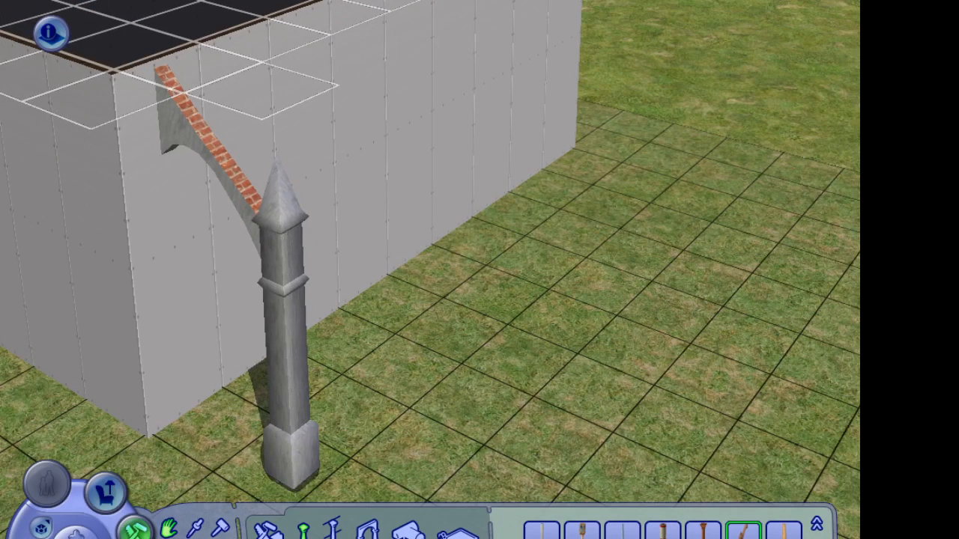
scroll(430, 269, down, 2)
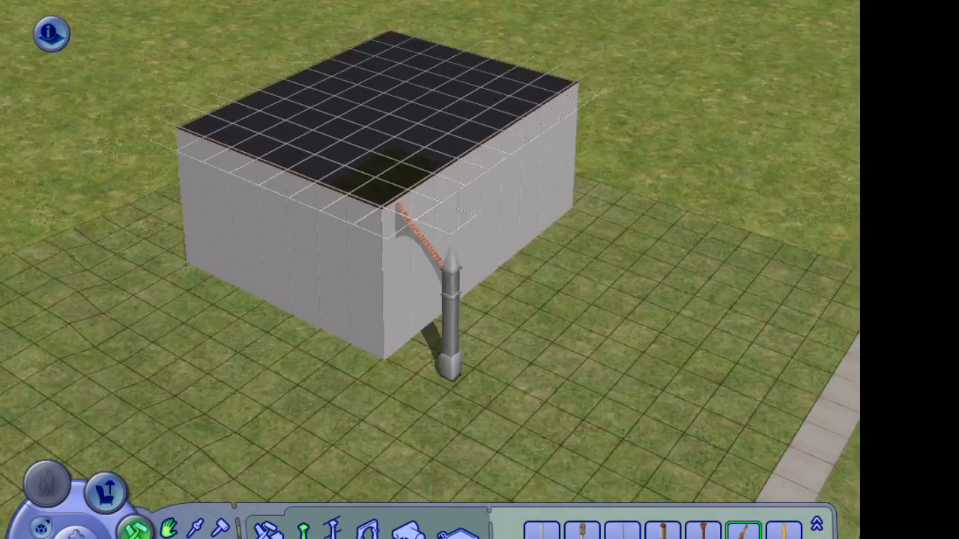
middle_drag(430, 270, 172, 494)
middle_drag(419, 202, 644, 195)
right_drag(480, 359, 479, 293)
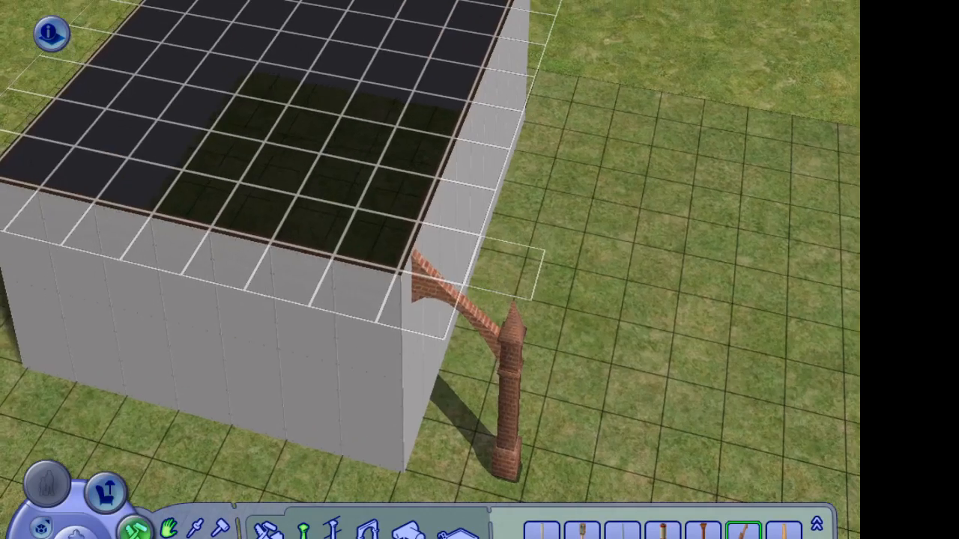
click(744, 531)
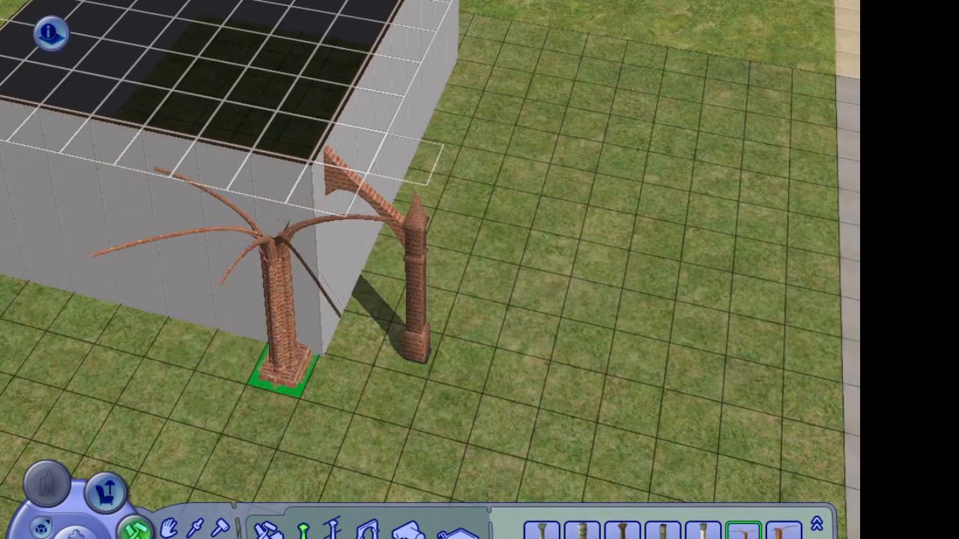
right_drag(284, 372, 281, 337)
key(Escape)
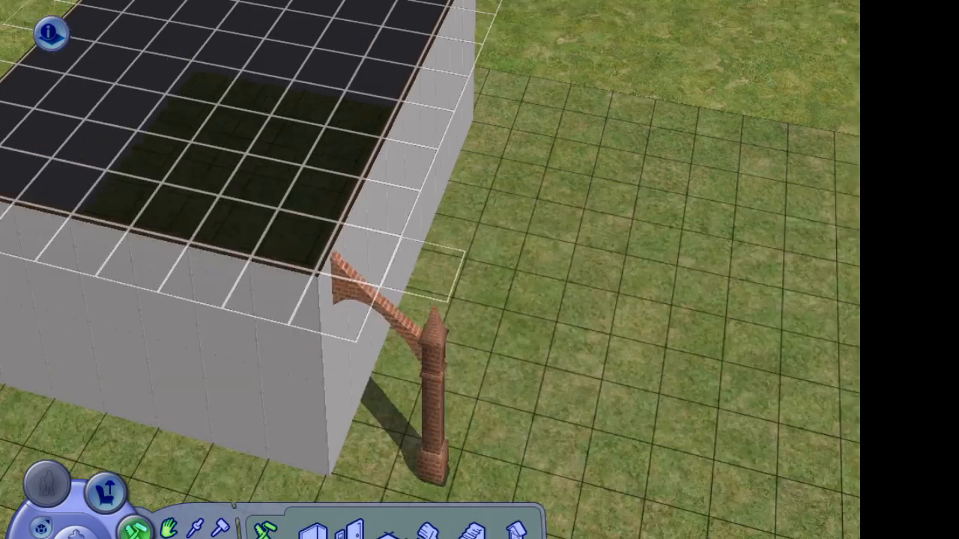
Clone the brick flying buttress and place copies at every second tile along the side wall to make a row of five.
scroll(430, 269, down, 3)
scroll(431, 329, down, 2)
key(e)
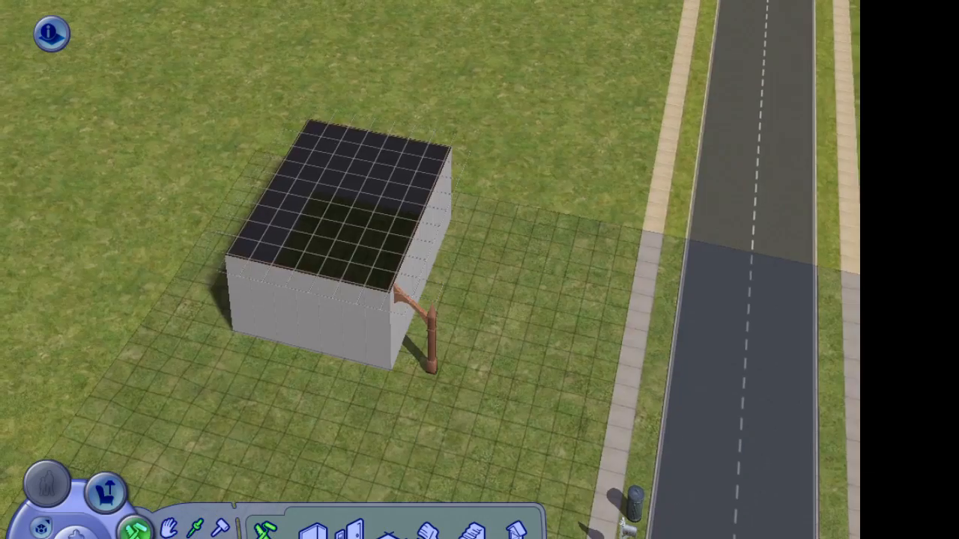
click(431, 330)
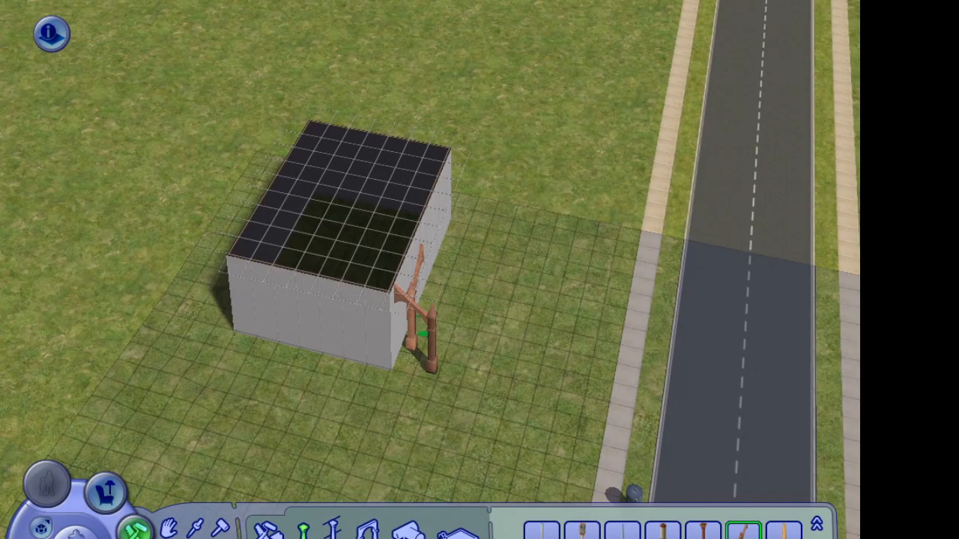
key(comma)
click(426, 324)
click(439, 293)
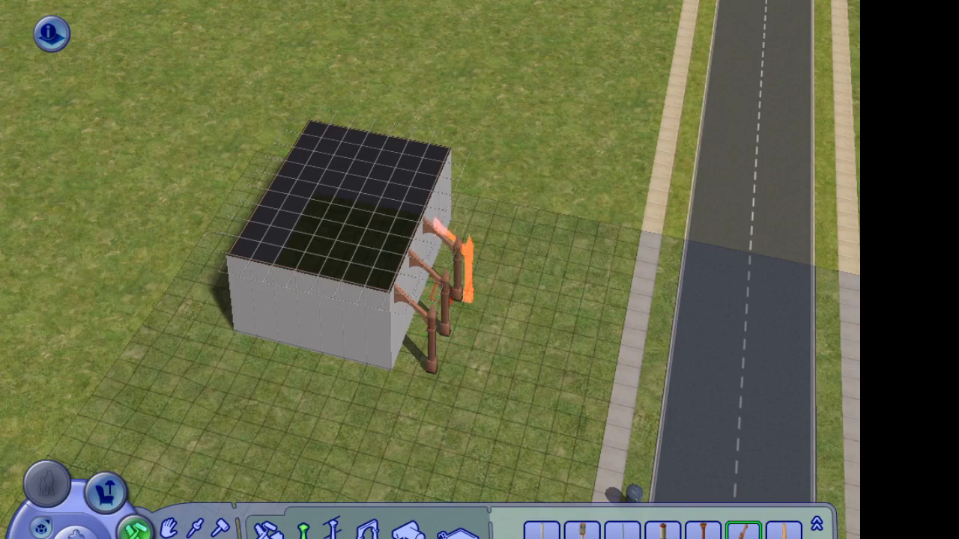
click(452, 260)
middle_drag(401, 295, 89, 450)
click(567, 332)
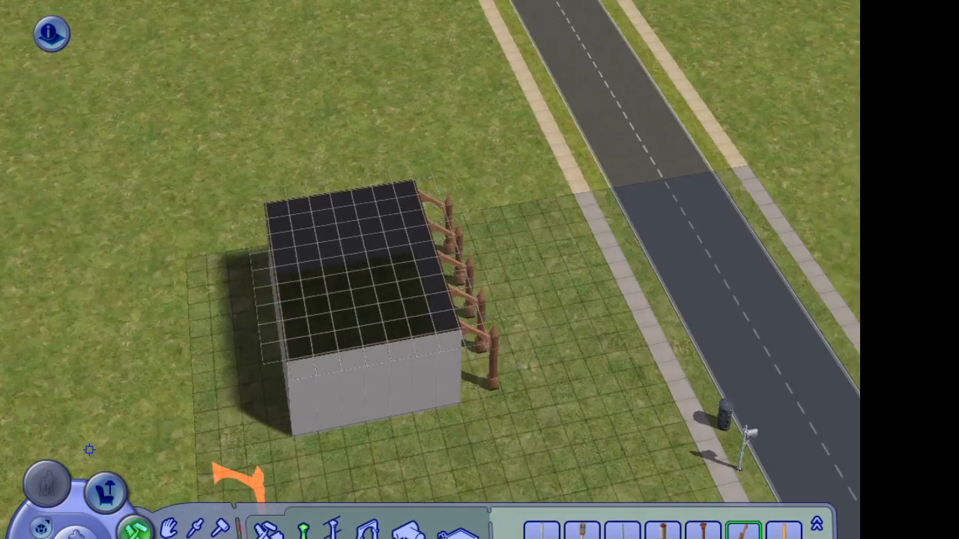
key(Escape)
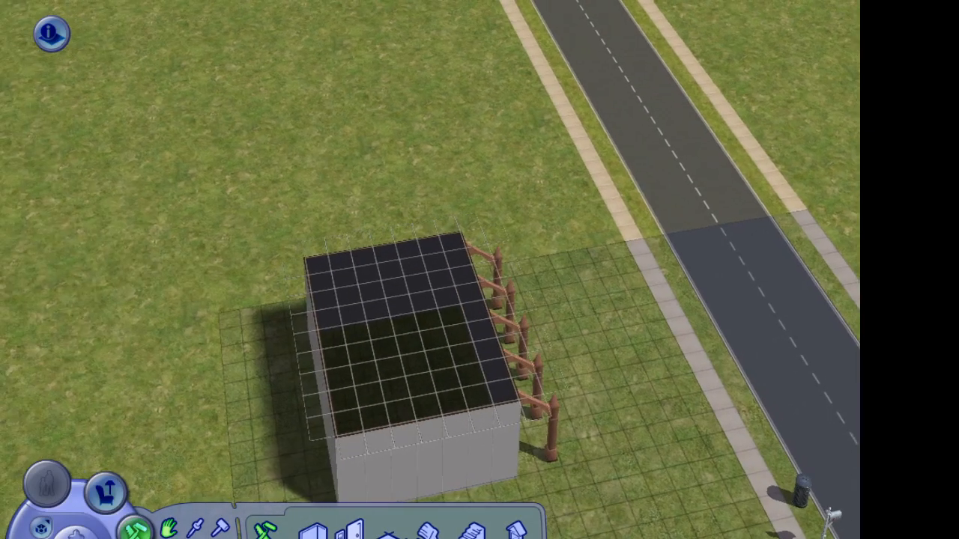
Draw second-storey walls set back two tiles from the buttressed side and place a row of flying buttresses on the ledge.
click(313, 531)
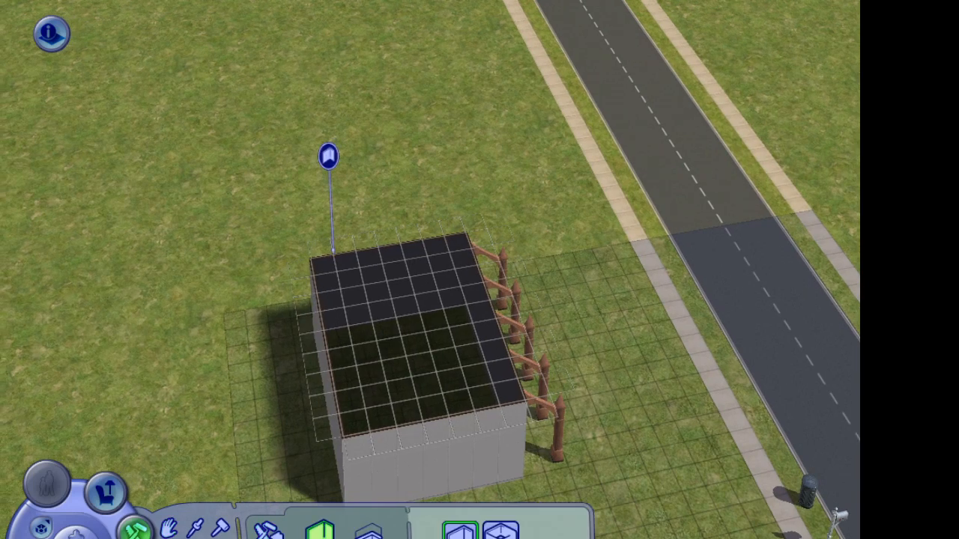
mouse_move(325, 141)
mouse_down()
mouse_move(450, 308)
mouse_move(478, 303)
mouse_up()
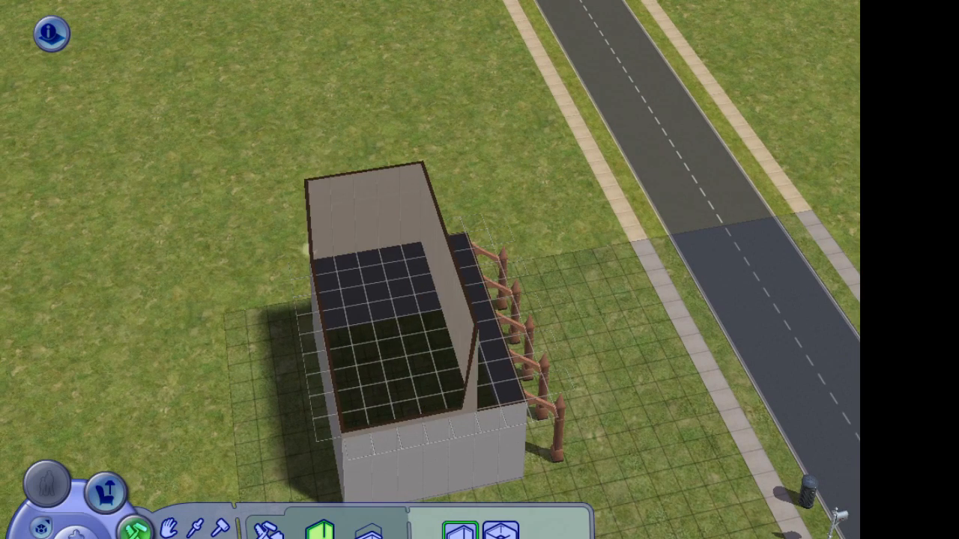
middle_drag(477, 303, 175, 402)
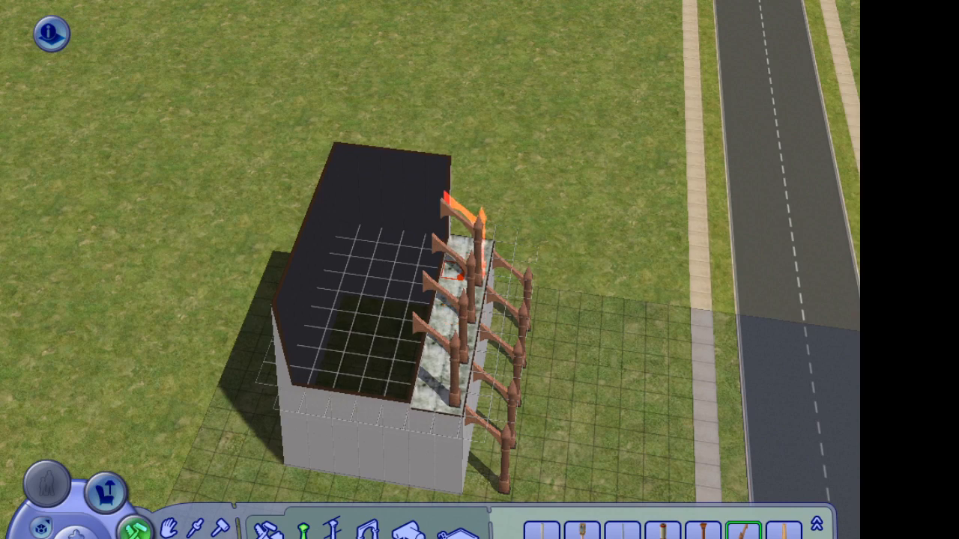
click(469, 196)
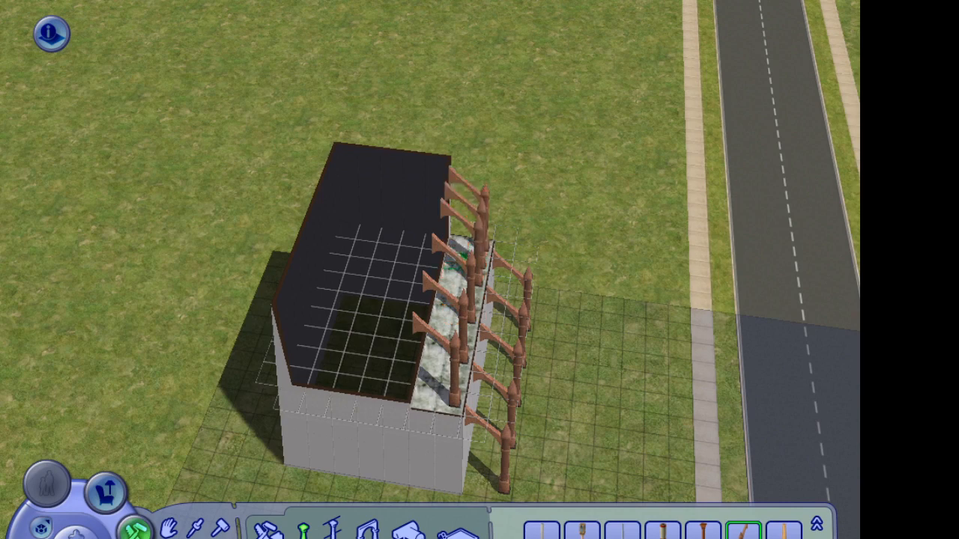
Try to lay a sloped 9 x 2 roof over the ledge behind the upper row of buttresses.
click(267, 533)
click(473, 533)
click(318, 533)
middle_drag(264, 460, 283, 467)
click(499, 532)
click(539, 532)
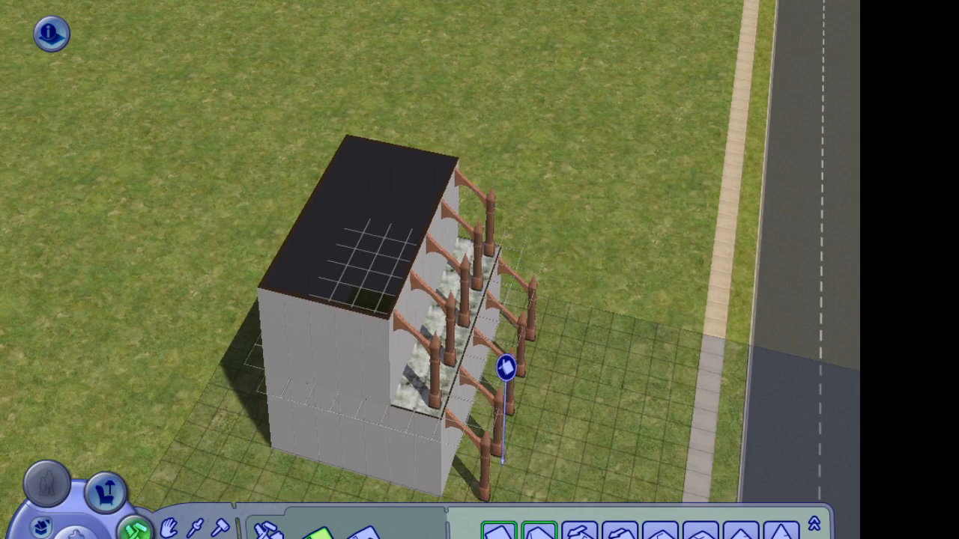
drag(500, 244, 391, 405)
mouse_move(409, 404)
middle_down()
mouse_move(424, 400)
mouse_move(425, 410)
middle_up()
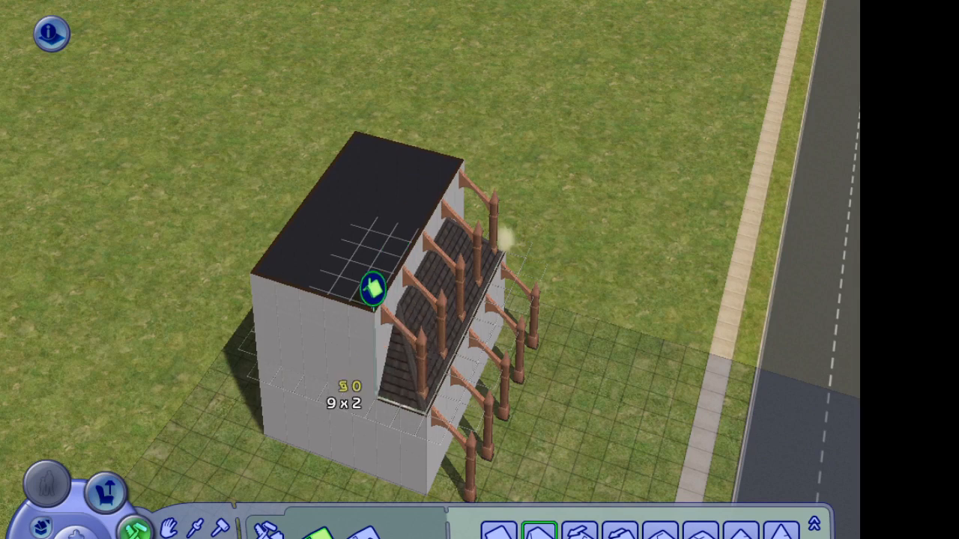
drag(370, 285, 373, 290)
Delete all five flying buttresses from the upper ledge.
click(169, 529)
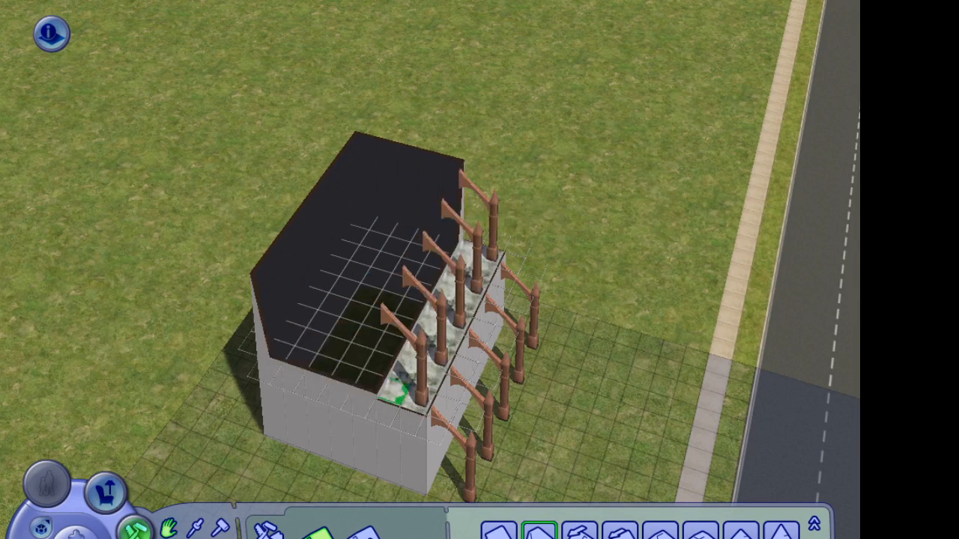
click(421, 376)
key(Delete)
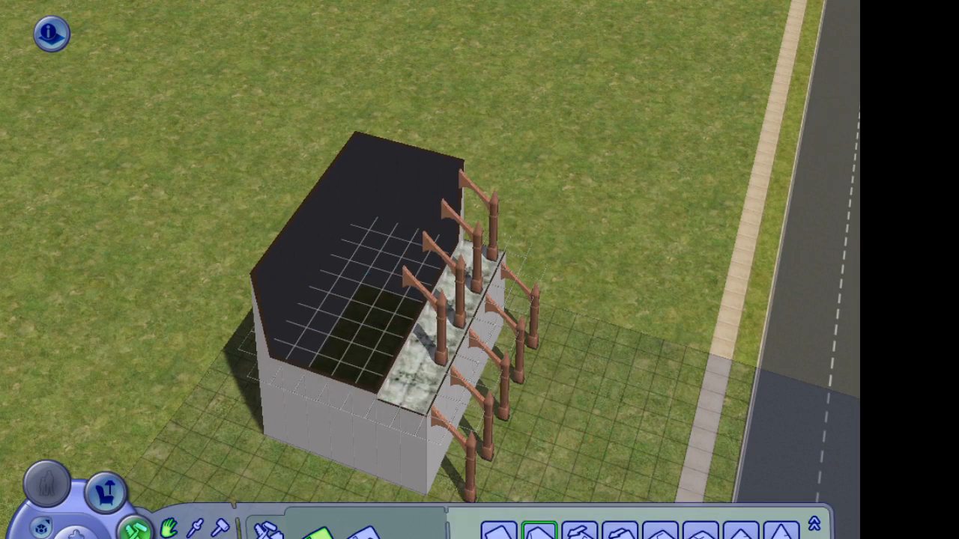
click(441, 349)
key(Delete)
click(459, 311)
key(Delete)
click(477, 277)
key(Delete)
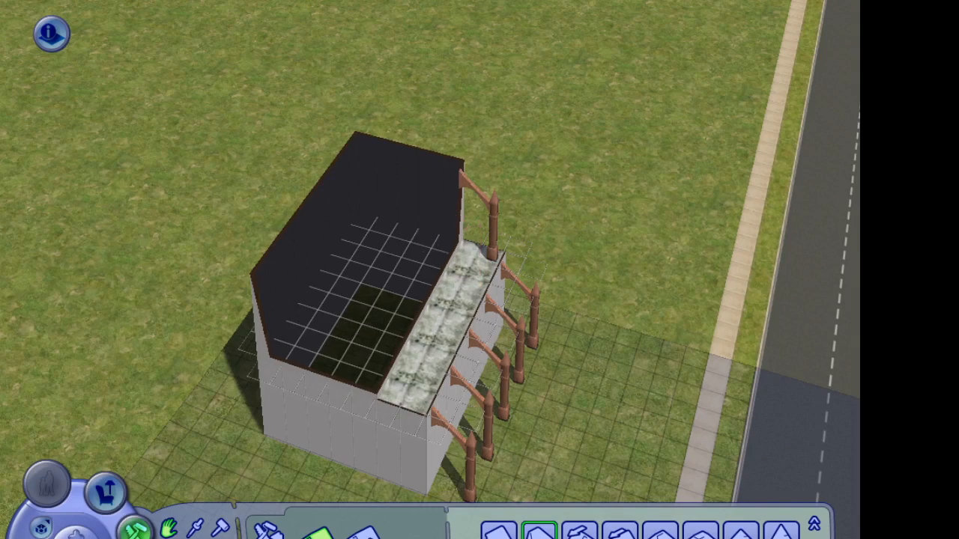
click(472, 253)
key(Delete)
Lay the sloped roof across the full length of the cleared ledge.
drag(505, 252, 377, 398)
middle_drag(433, 424, 438, 419)
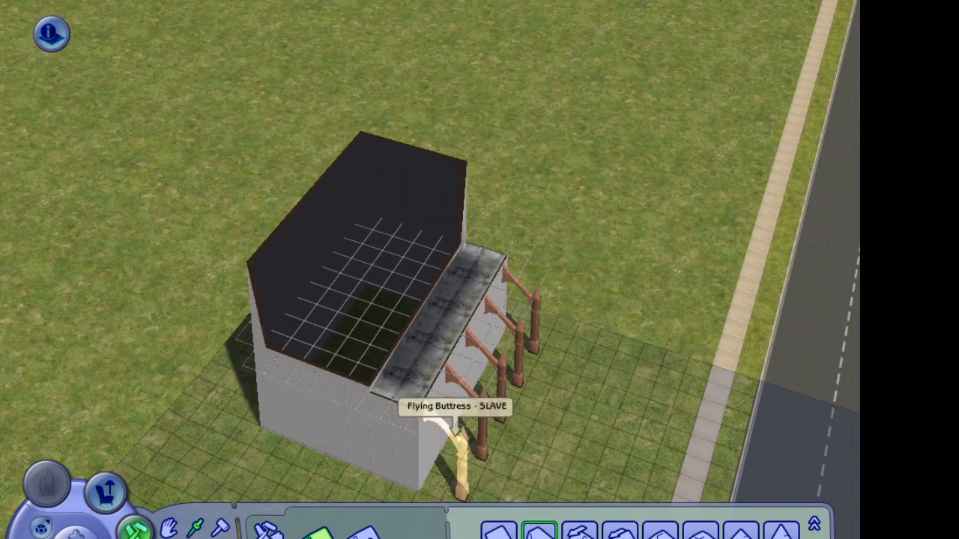
Copy the slave flying buttress and place five of them in a row on the ledge against the second-storey wall.
click(433, 423)
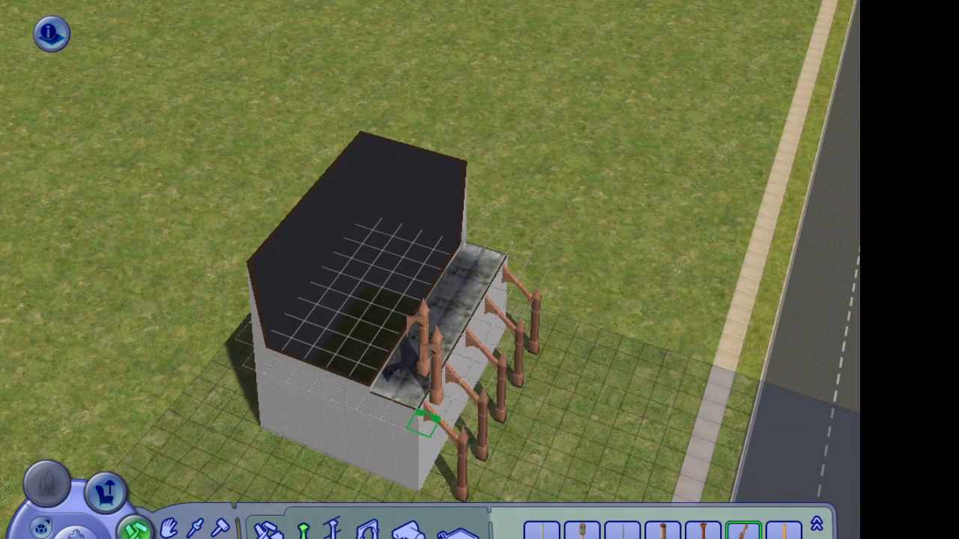
key(Escape)
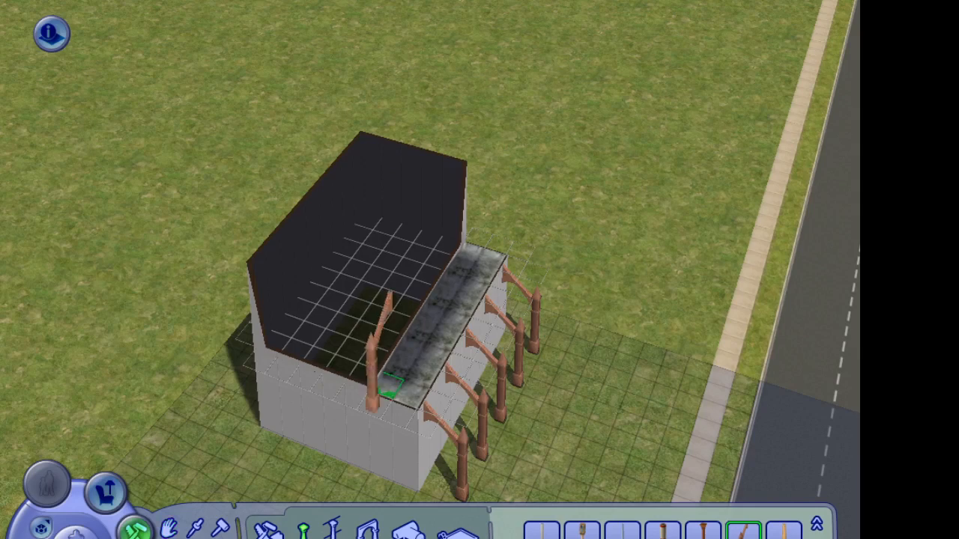
click(408, 363)
click(421, 347)
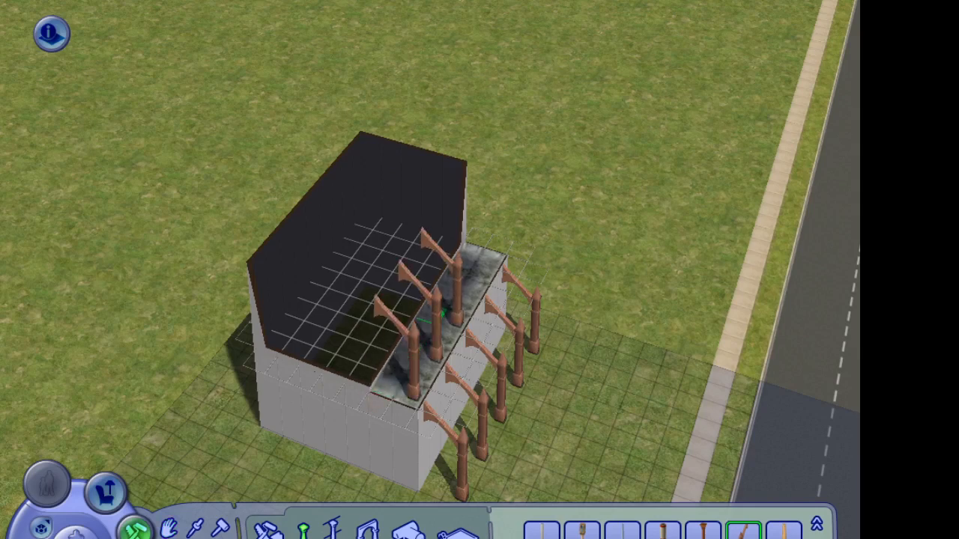
click(442, 314)
click(460, 283)
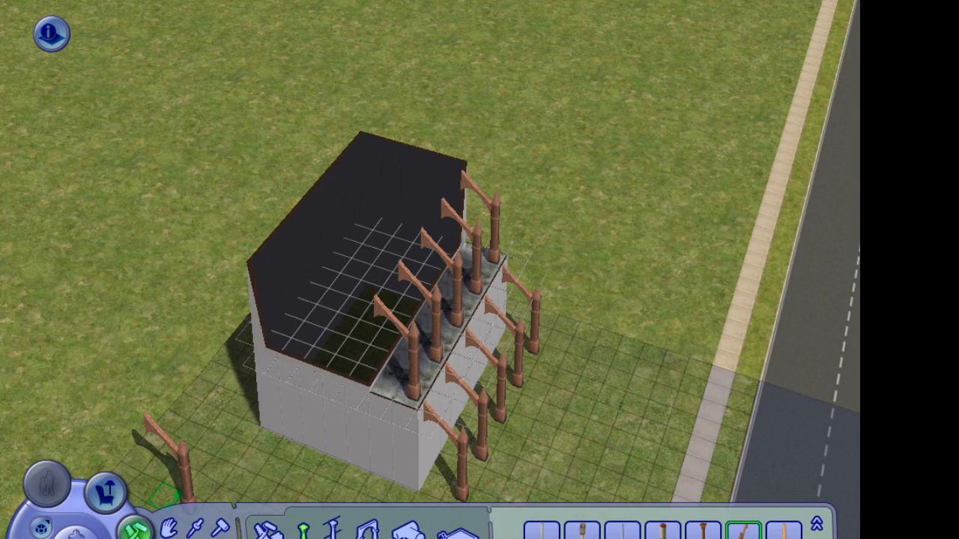
Show the building with full walls and roof, and choose a roof angle for the slope behind the upper buttresses.
click(41, 528)
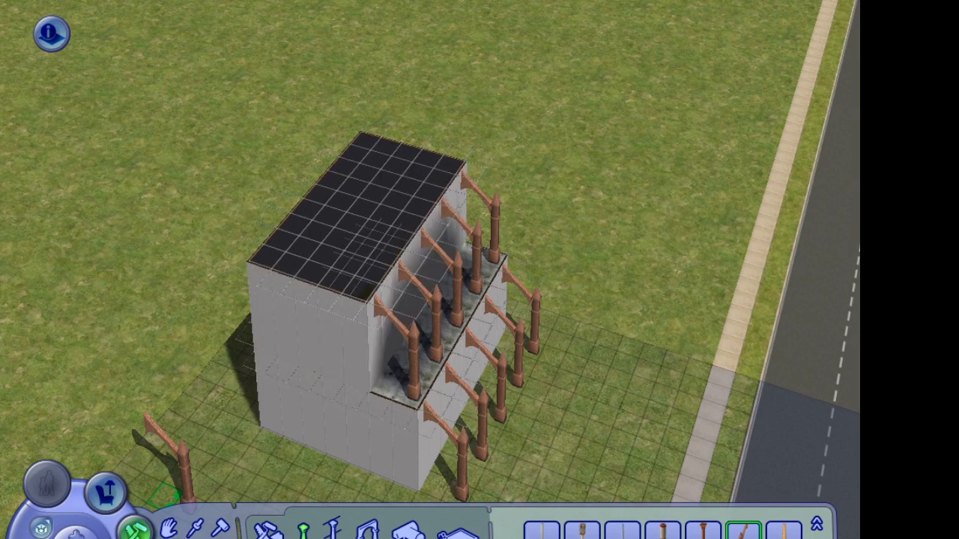
click(169, 528)
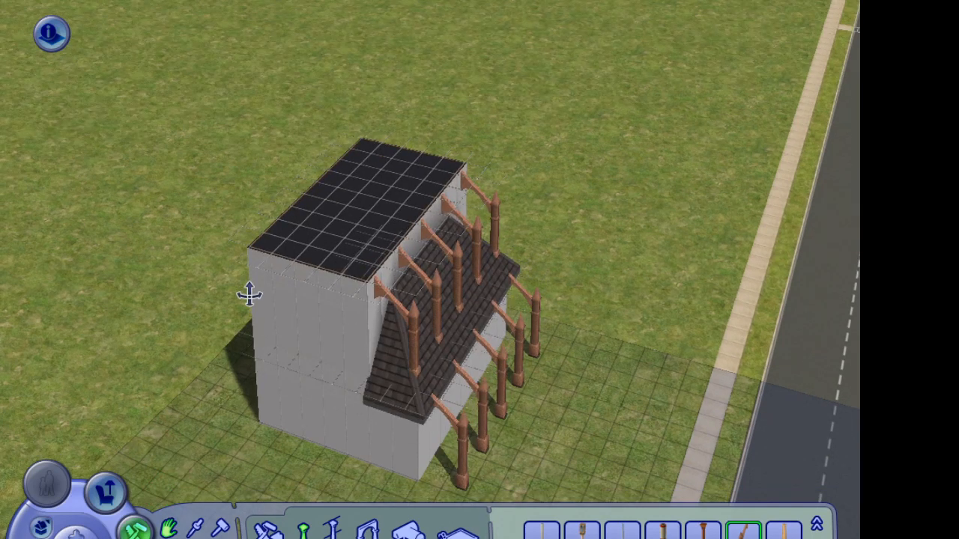
middle_drag(250, 295, 564, 409)
click(267, 533)
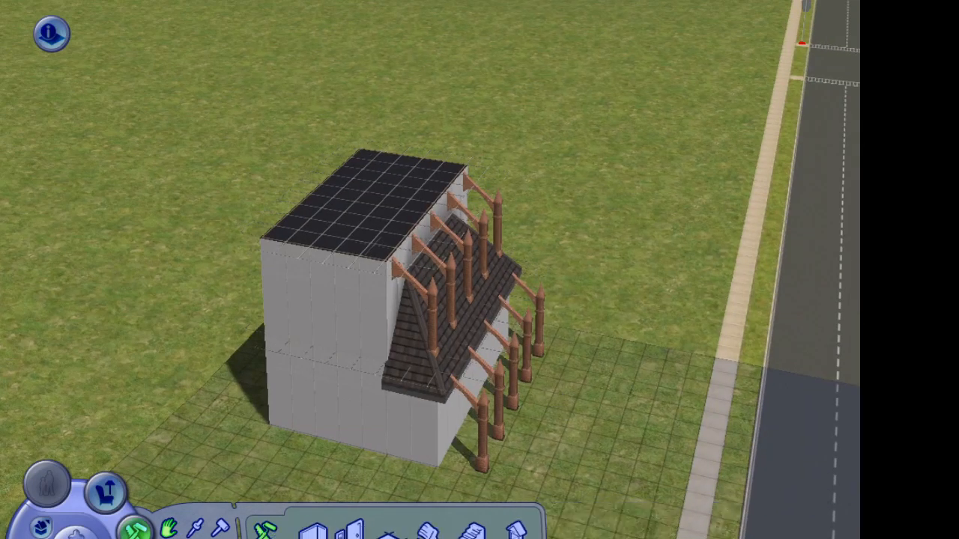
click(517, 531)
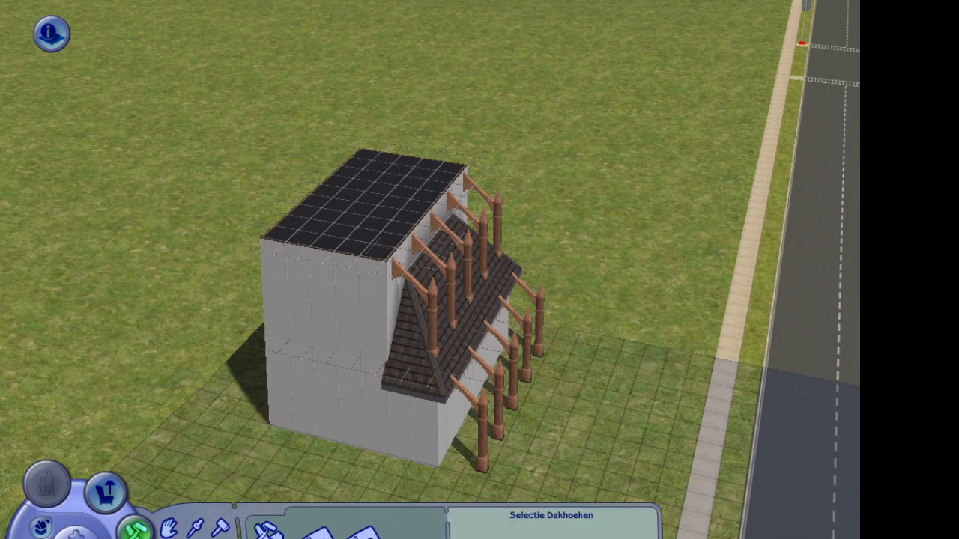
click(551, 538)
mouse_move(528, 338)
middle_down()
mouse_move(515, 341)
mouse_move(541, 343)
mouse_move(516, 341)
mouse_move(528, 343)
middle_up()
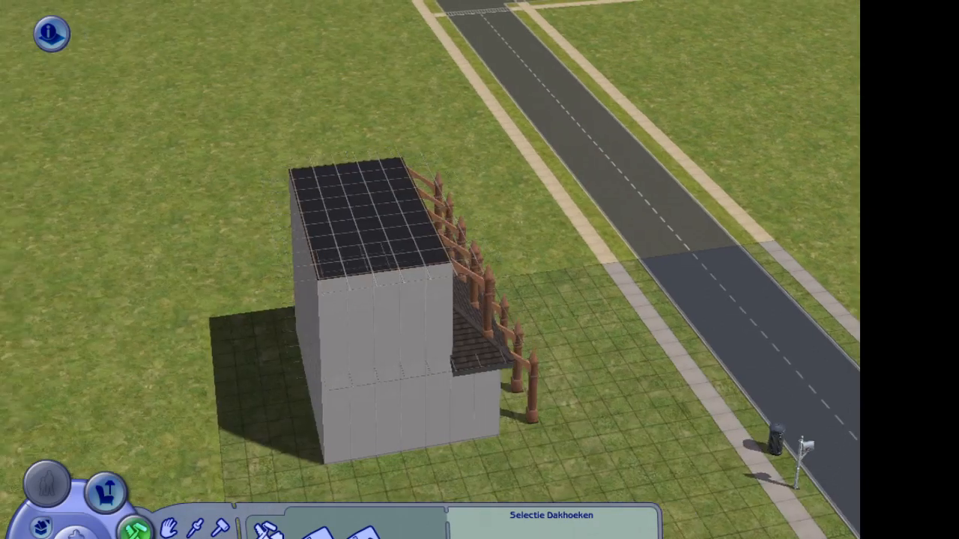
Undo the roof, buttresses and walls to empty the lot, and level the ground to street height.
click(268, 533)
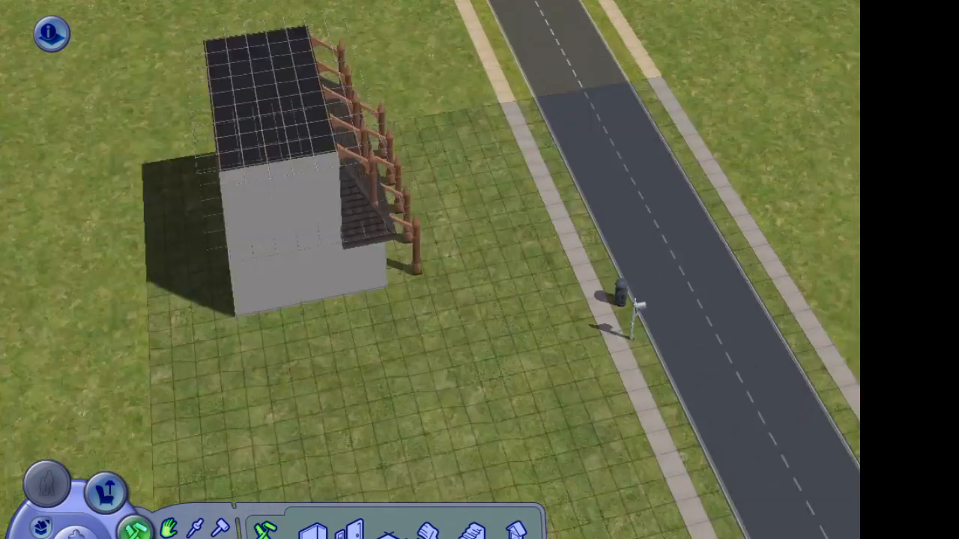
key(ctrl+z)
key(ctrl+z)
key(ctrl+z)
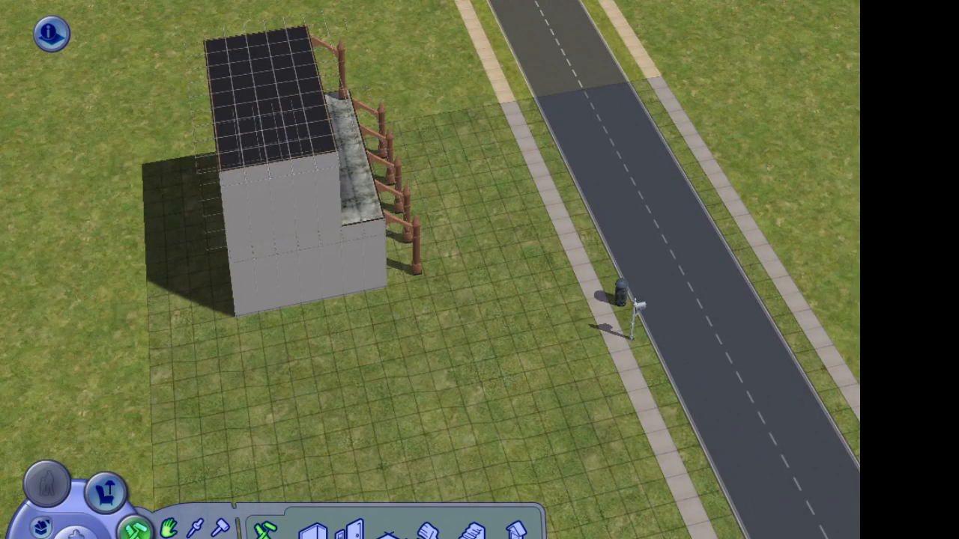
key(ctrl+z)
key(ctrl+z)
key(ctrl+z)
key(ctrl+z)
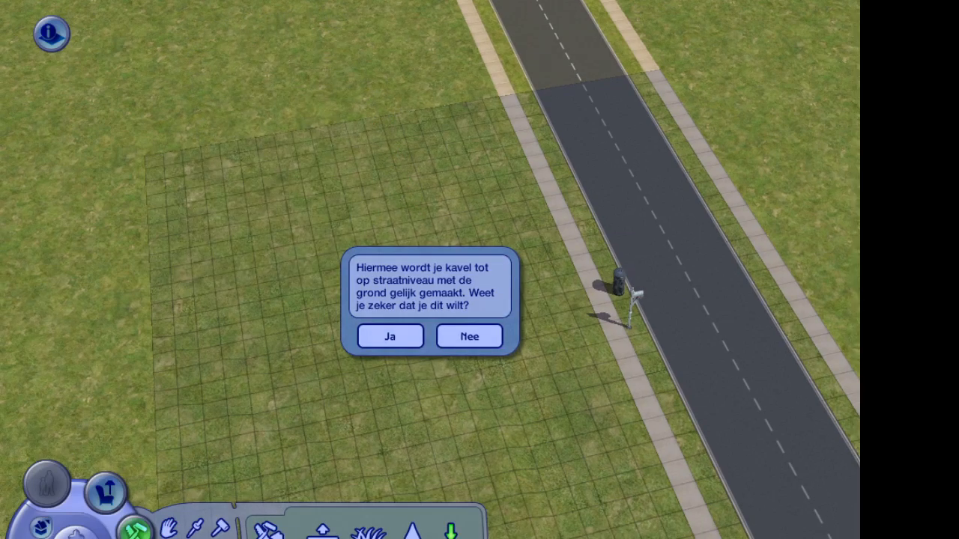
click(391, 337)
Pick the brick Gothic vault pillar from the column catalogue for placement on the empty lot.
right_drag(376, 242, 380, 314)
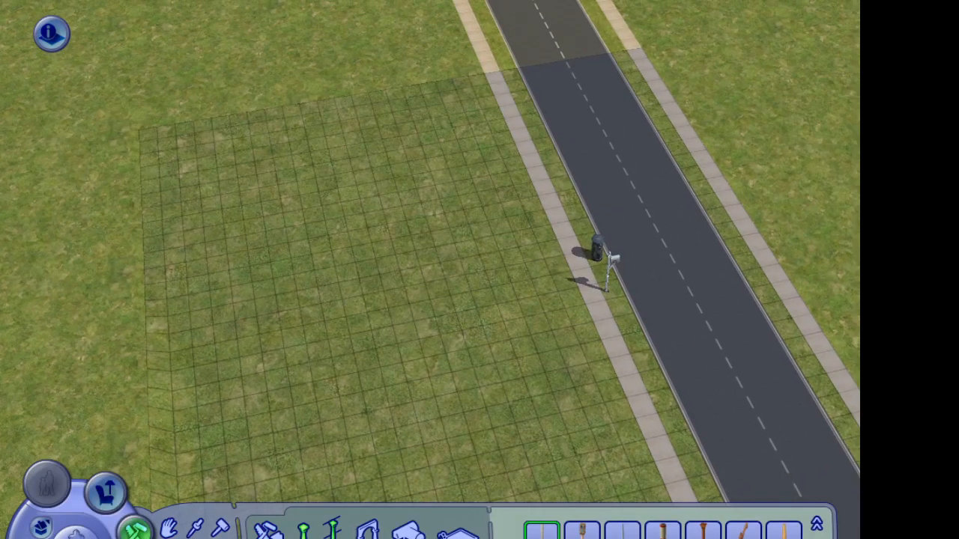
click(333, 531)
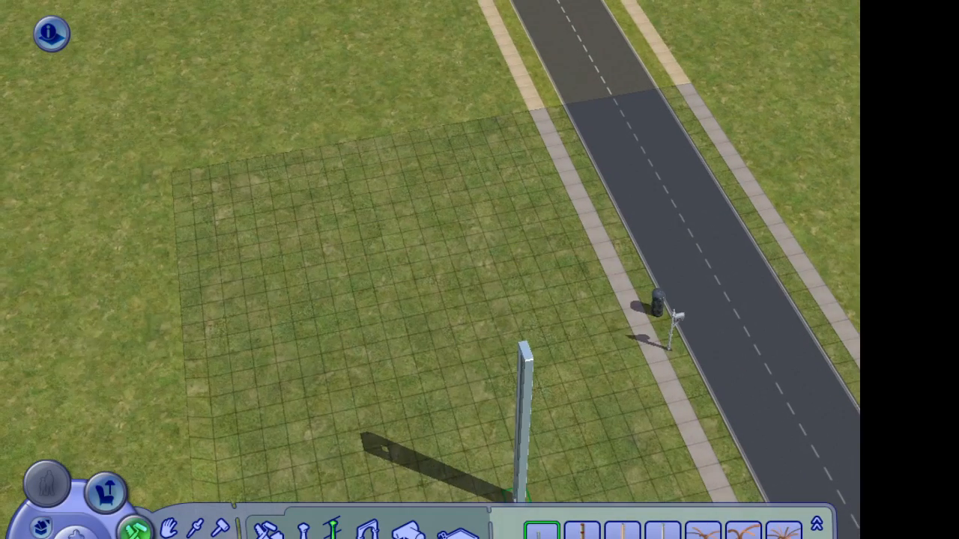
click(541, 535)
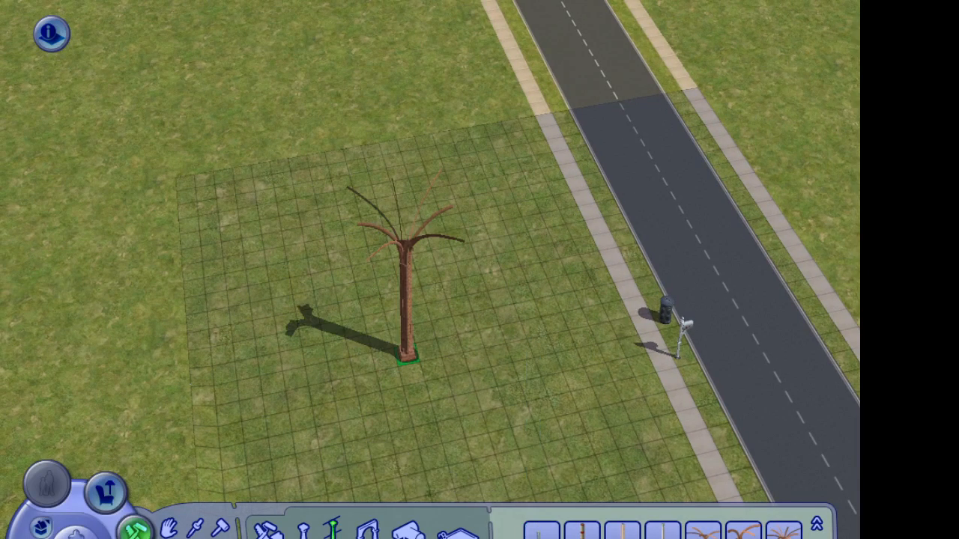
mouse_move(404, 364)
middle_down()
mouse_move(355, 412)
mouse_move(407, 353)
middle_up()
middle_drag(392, 313, 381, 338)
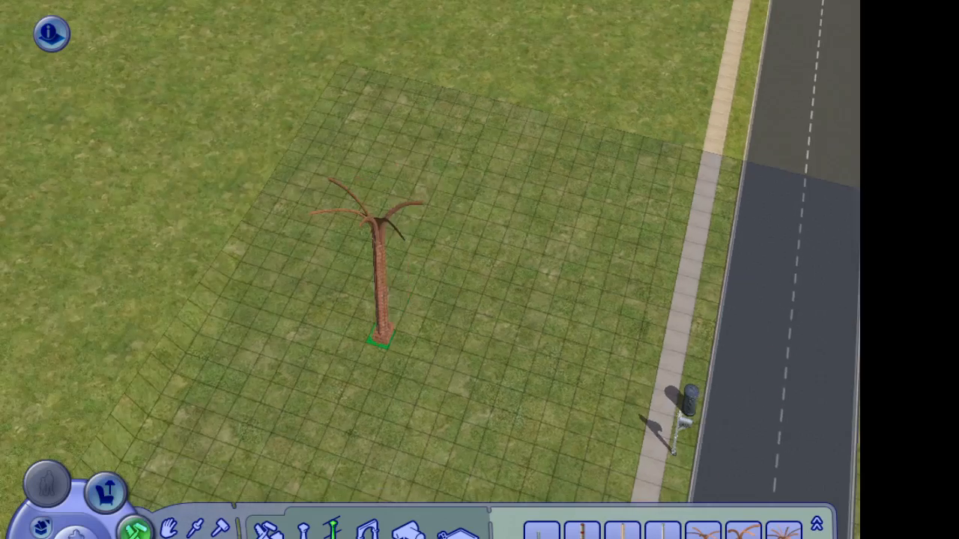
Try to place two Gothic vault pillars in a row near the edge of the lot.
click(333, 279)
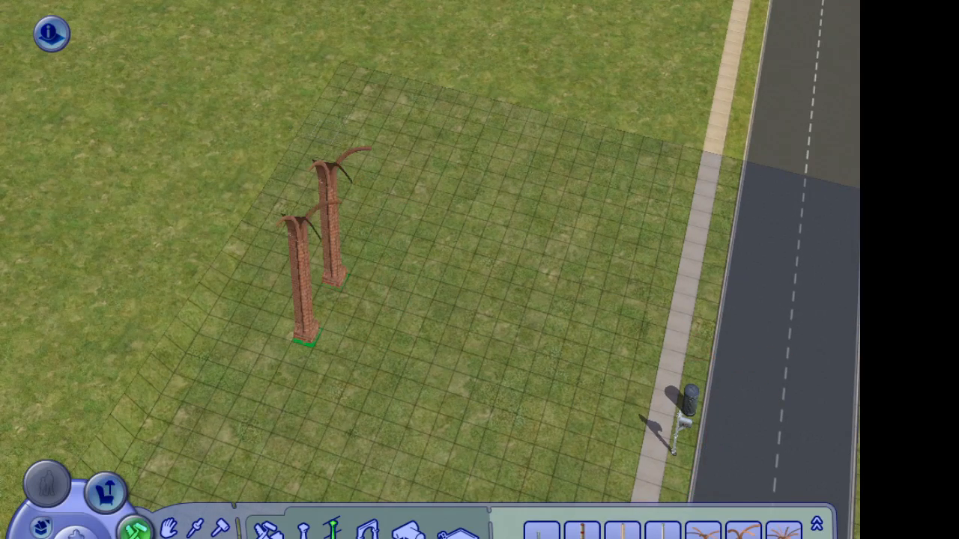
middle_drag(303, 341, 307, 319)
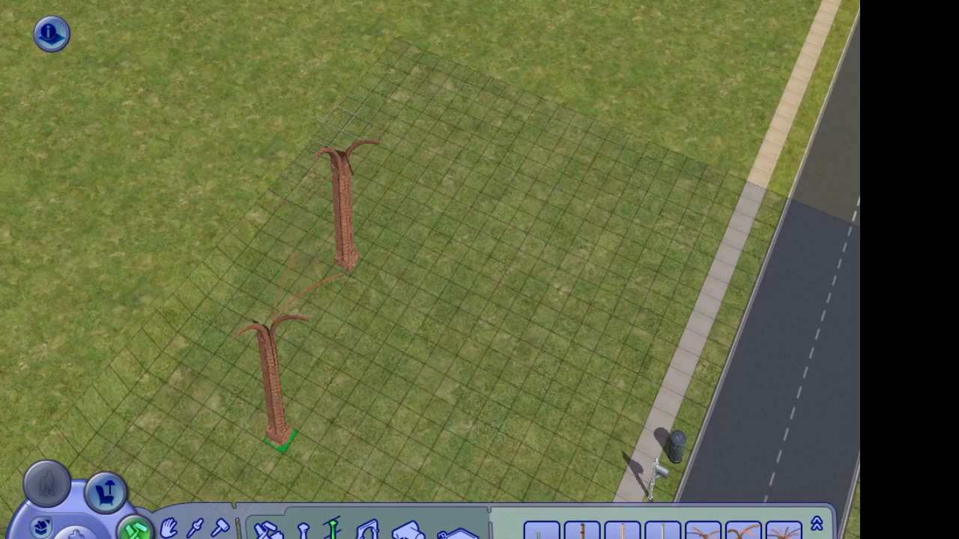
click(294, 335)
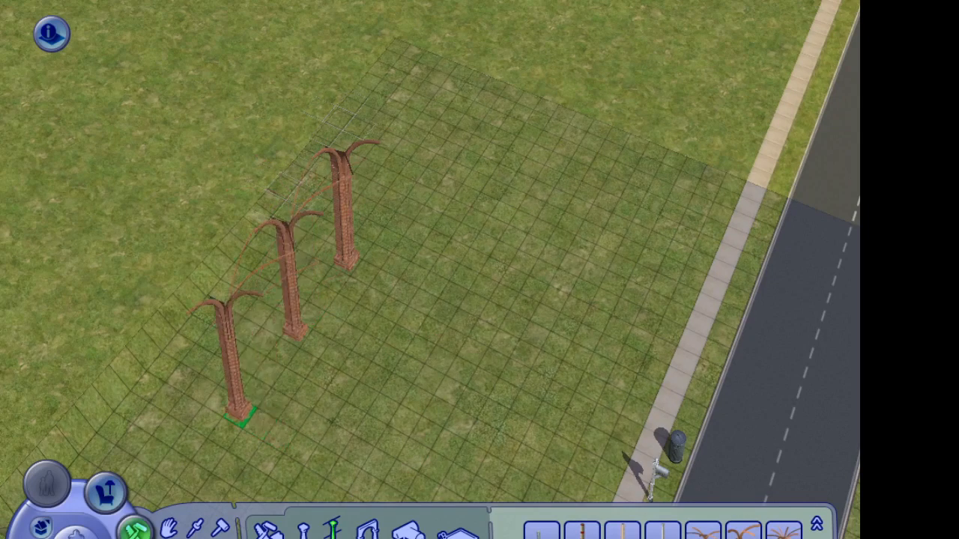
right_drag(240, 416, 210, 395)
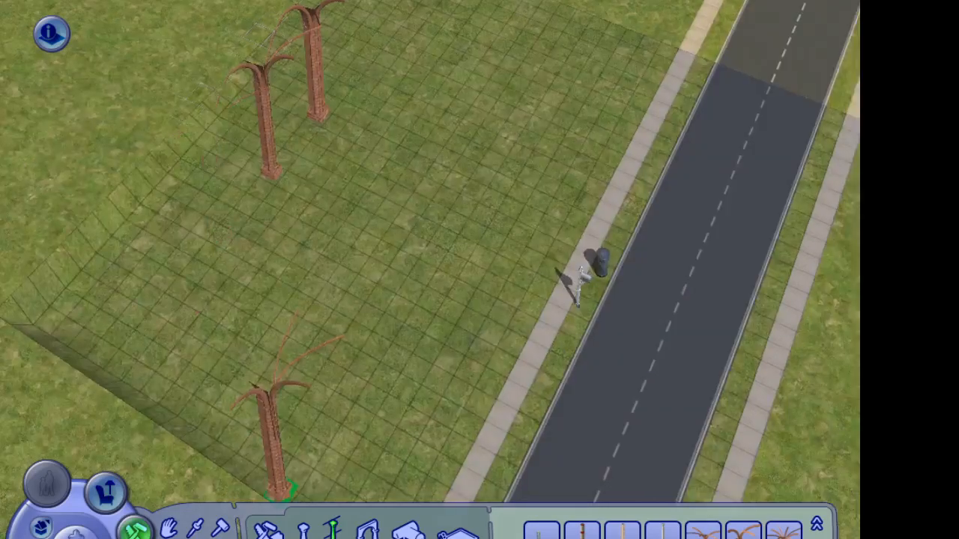
middle_drag(210, 395, 358, 279)
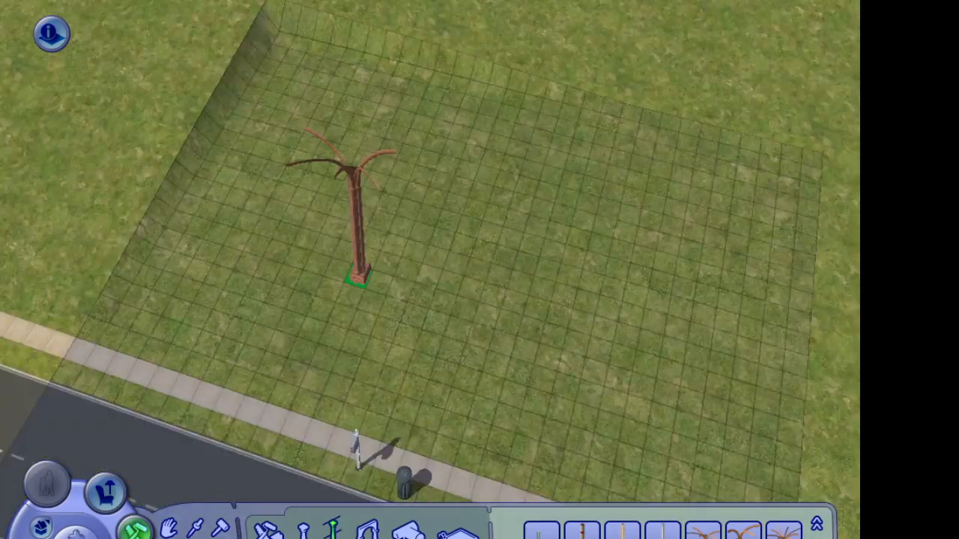
Place four Gothic vault pillars with their ribs facing each other to form a rectangular vault bay.
click(358, 279)
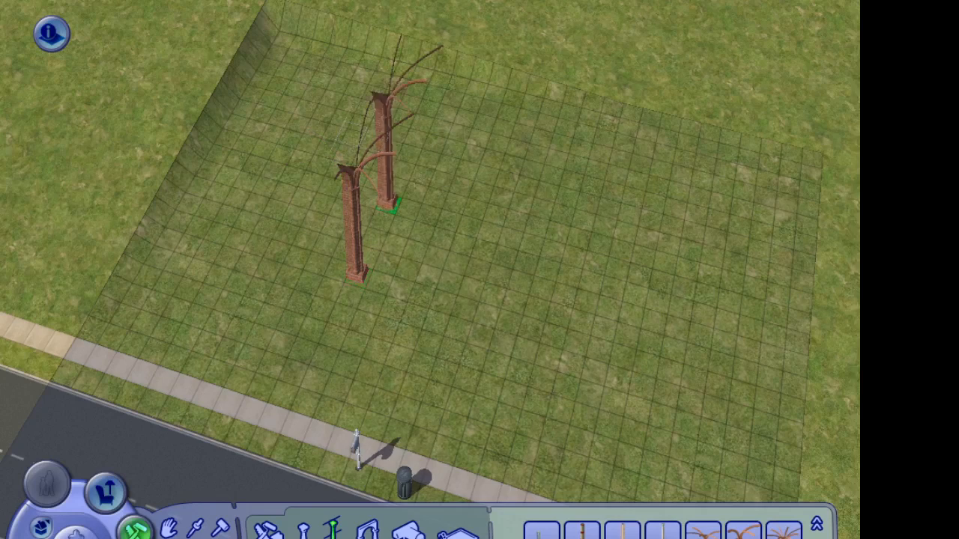
click(390, 207)
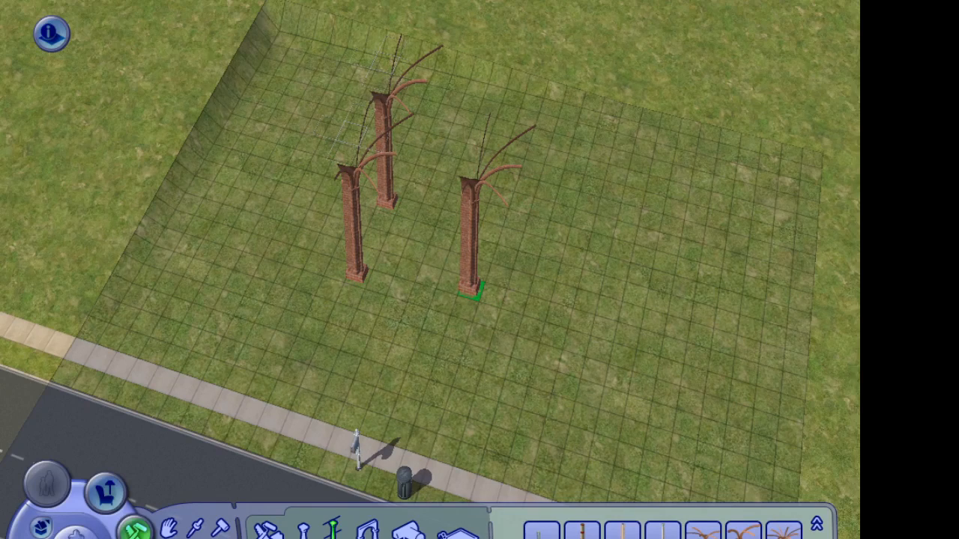
click(445, 306)
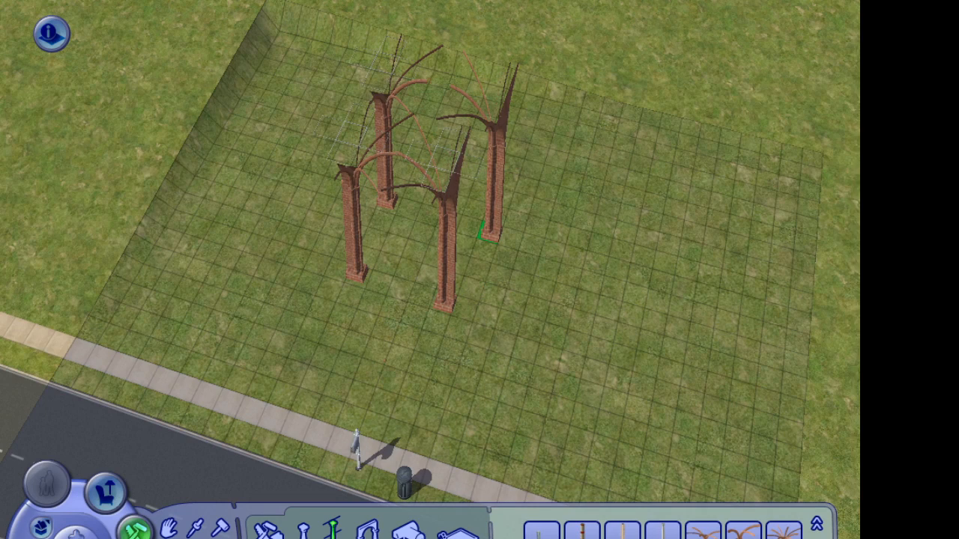
click(473, 234)
right_drag(364, 355, 346, 355)
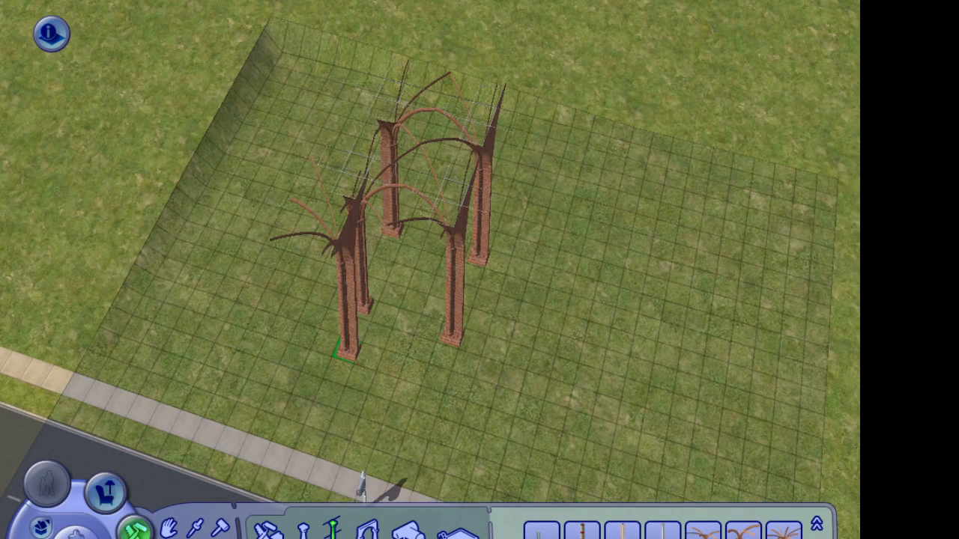
Extend the vault bay to two rows of four pillars, lining up the last corner pillar with its row.
middle_drag(346, 355, 489, 498)
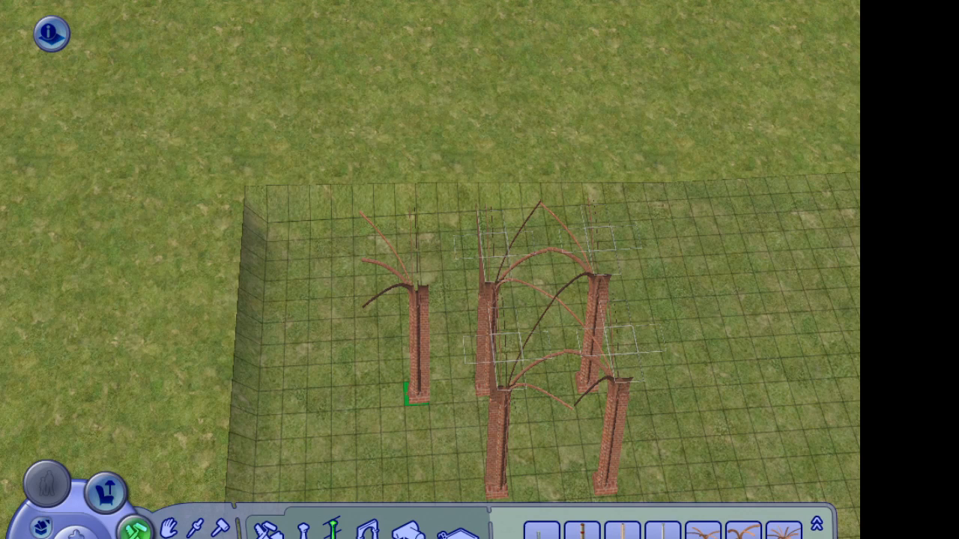
middle_drag(416, 394, 556, 479)
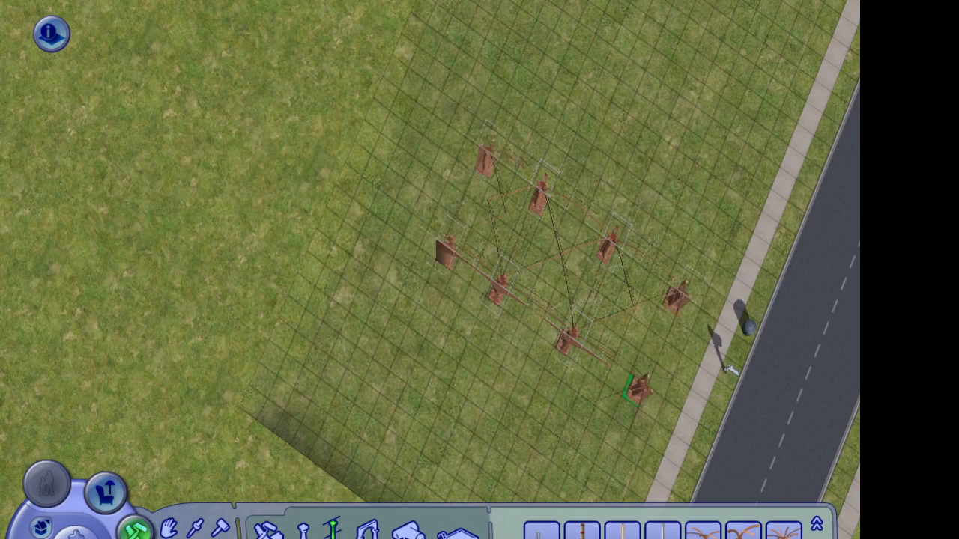
click(648, 369)
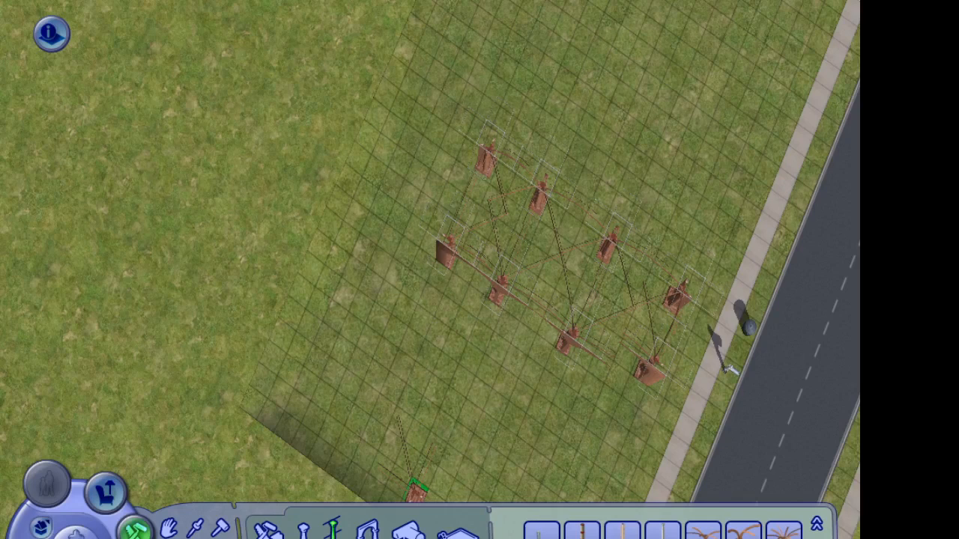
key(ctrl+z)
click(638, 395)
Place two more vault pillars back to back with one existing row to start an adjoining row of vaults.
click(442, 276)
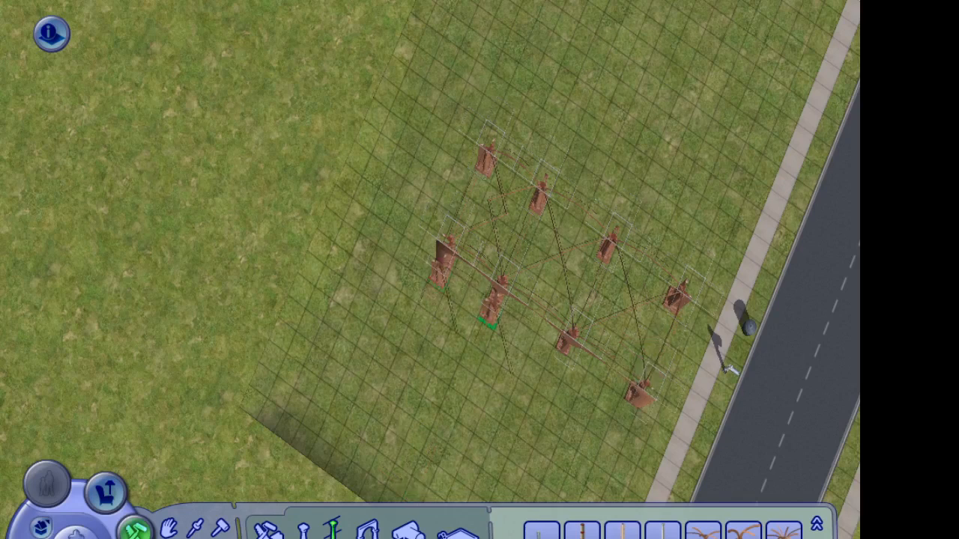
click(491, 316)
middle_drag(491, 315, 259, 222)
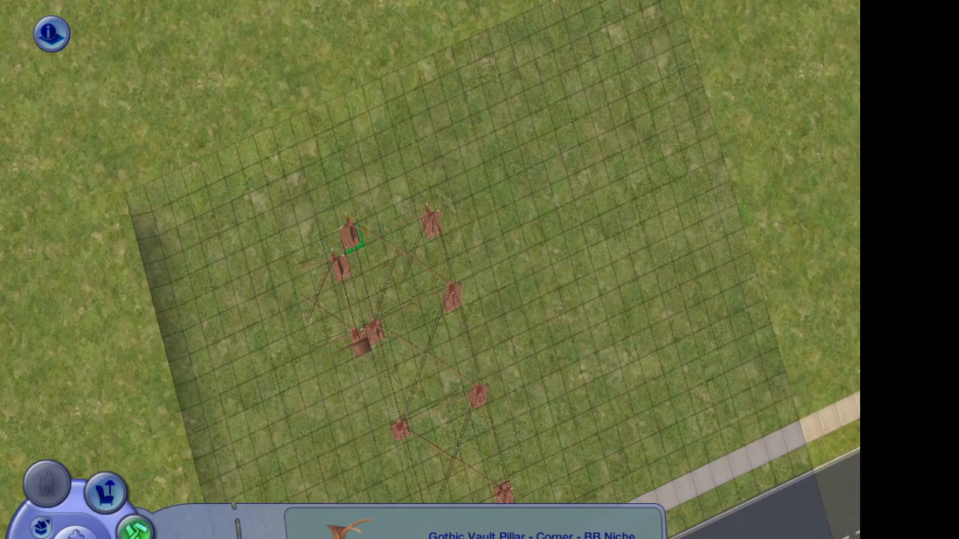
Complete the crossing bay and one adjoining transept bay with Gothic Vault Pillar - Corner - BB Niche pillars.
click(350, 235)
click(432, 224)
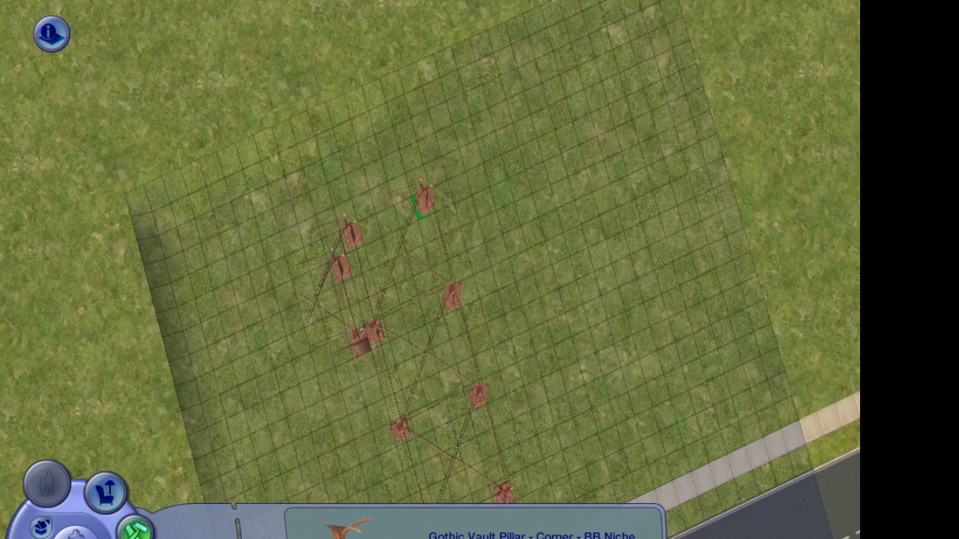
click(426, 202)
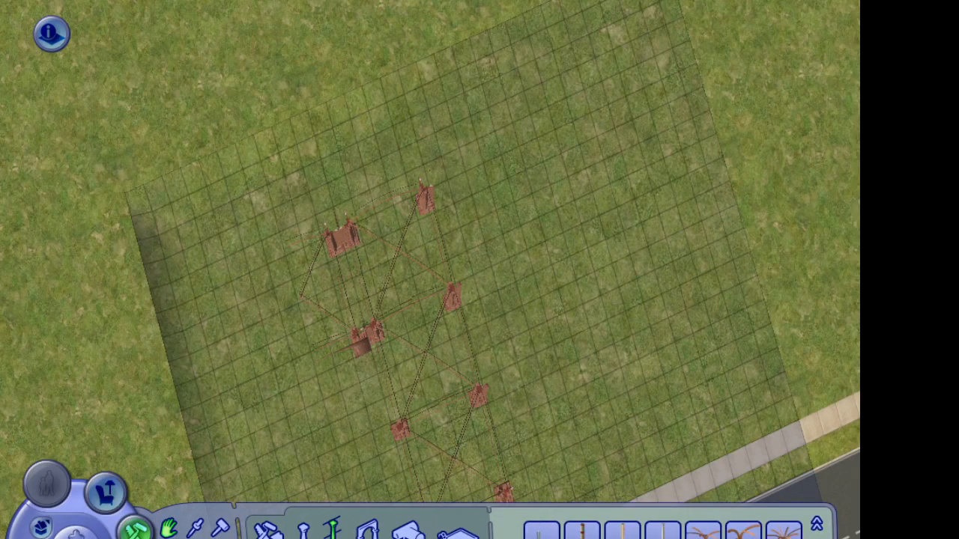
click(258, 278)
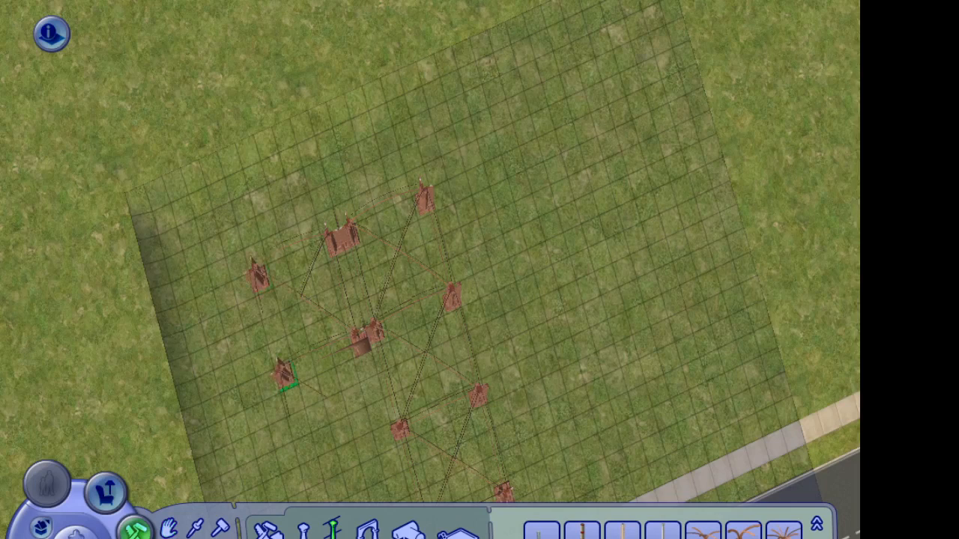
click(283, 374)
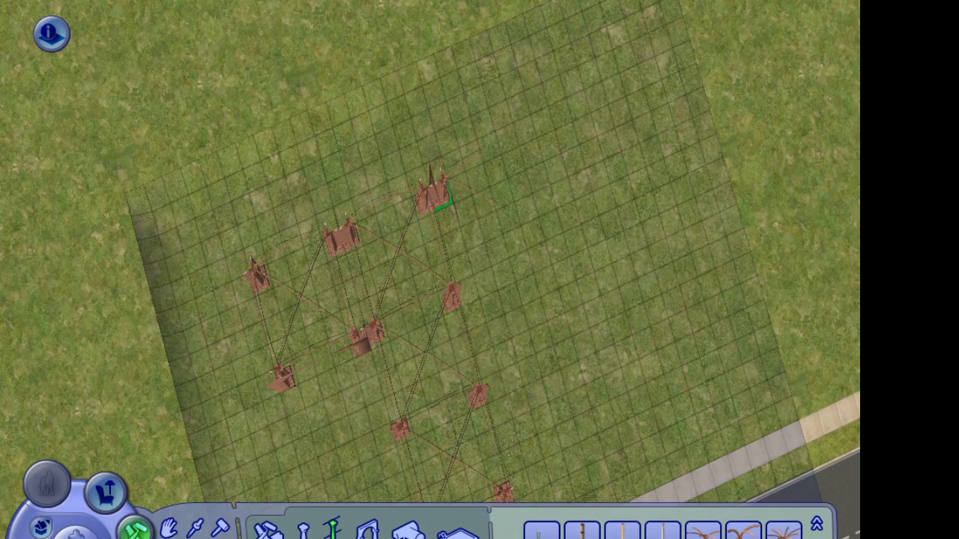
Place four corner vault pillars on the other side of the crossing to form the second transept bay.
click(436, 196)
click(516, 155)
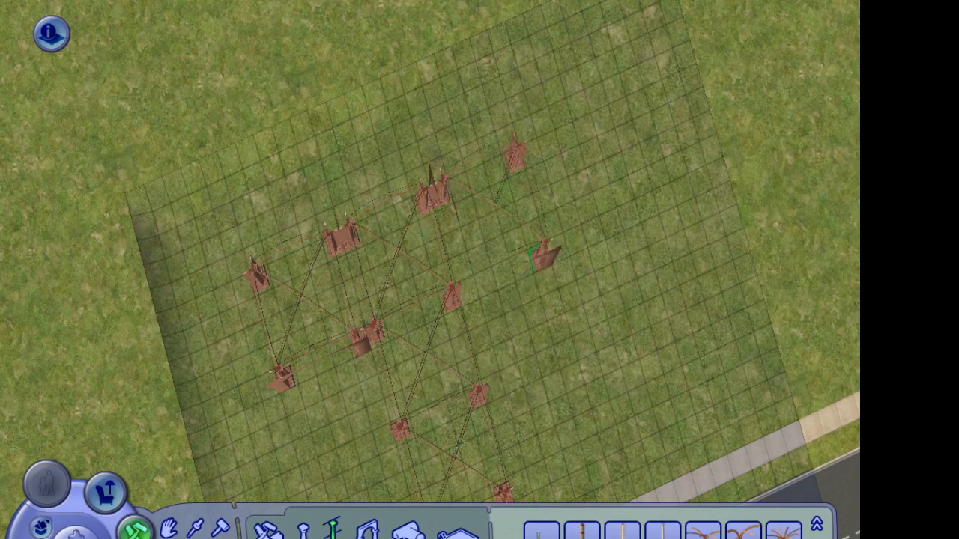
click(545, 254)
click(471, 288)
Try to add another vault bay behind the crossing using the corner vault pillars.
middle_drag(470, 289, 330, 336)
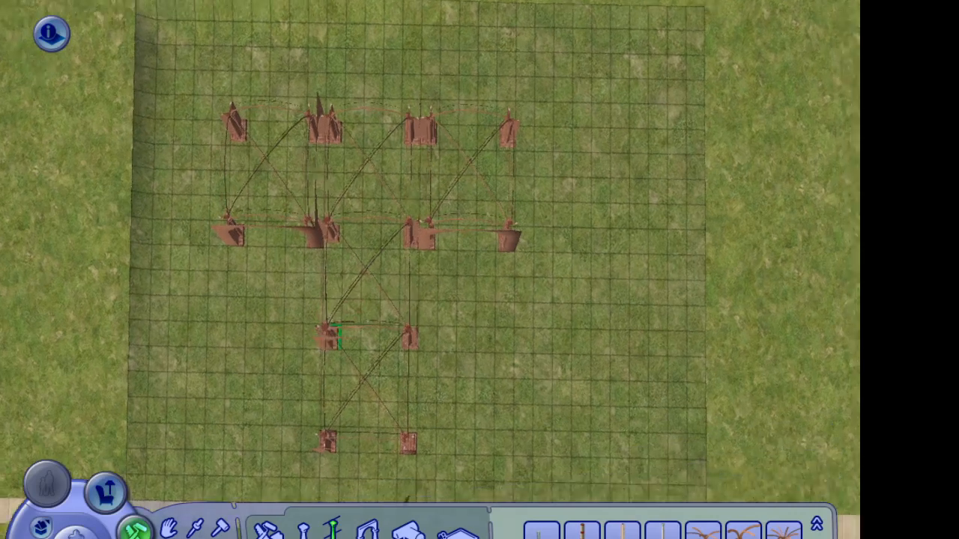
middle_drag(335, 338, 359, 119)
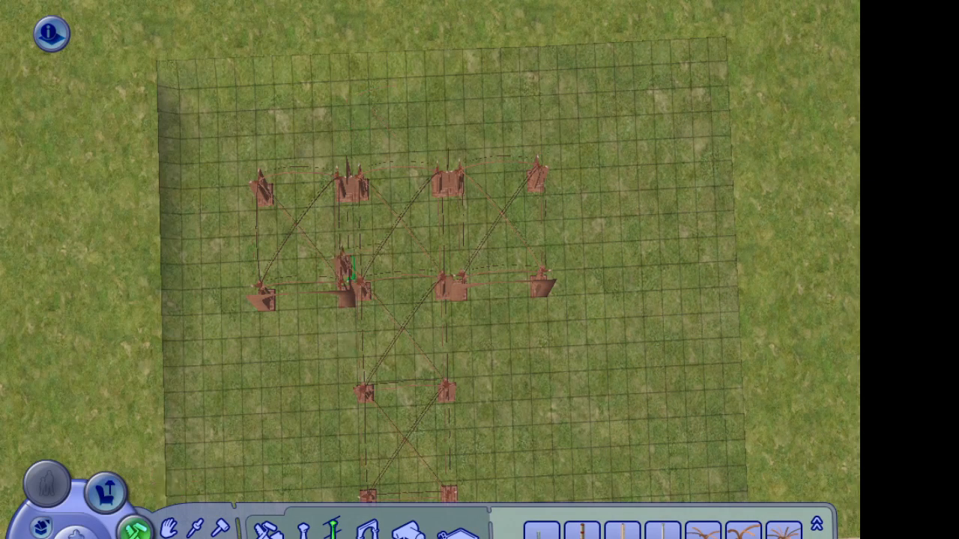
right_drag(352, 279, 349, 197)
click(350, 197)
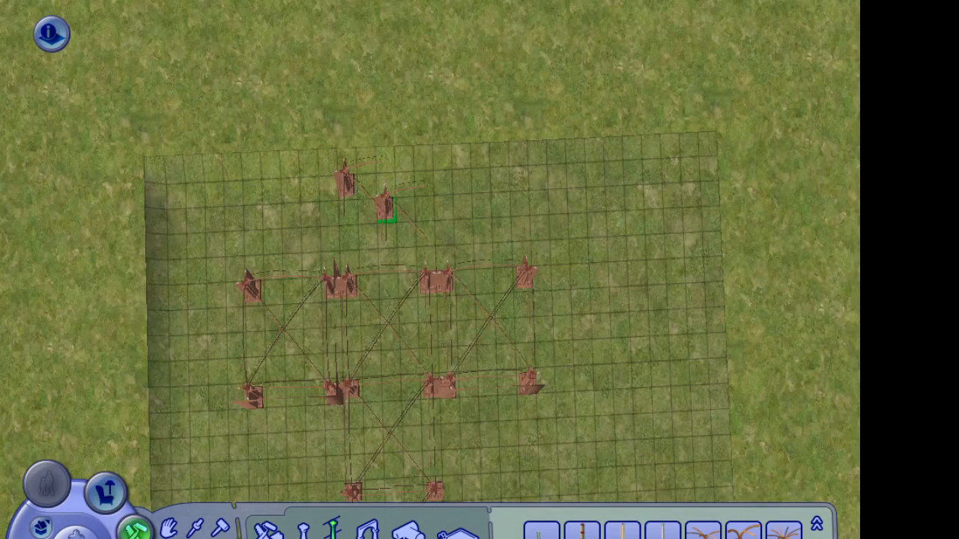
click(424, 189)
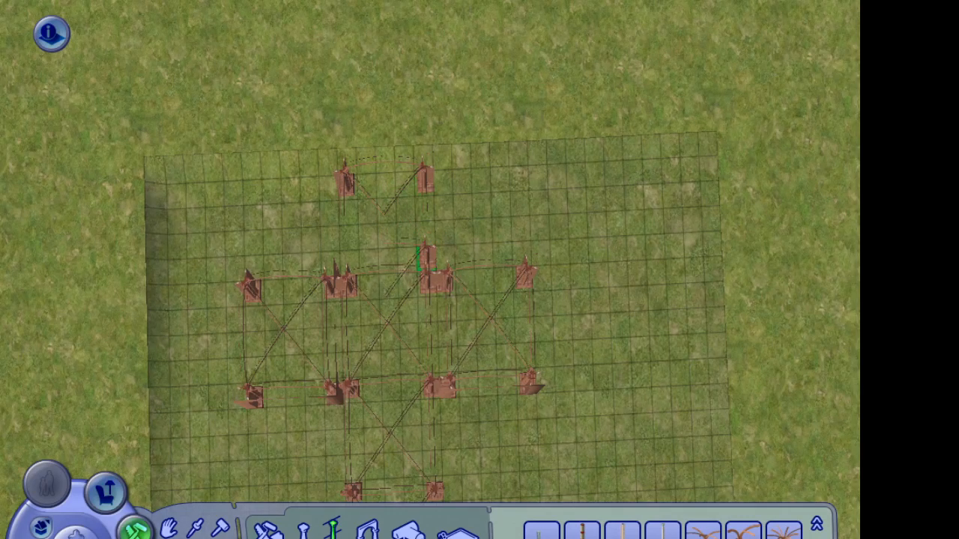
click(424, 258)
mouse_move(351, 261)
middle_down()
mouse_move(422, 62)
mouse_move(306, 237)
mouse_move(337, 243)
middle_up()
key(Escape)
right_drag(374, 94, 411, 37)
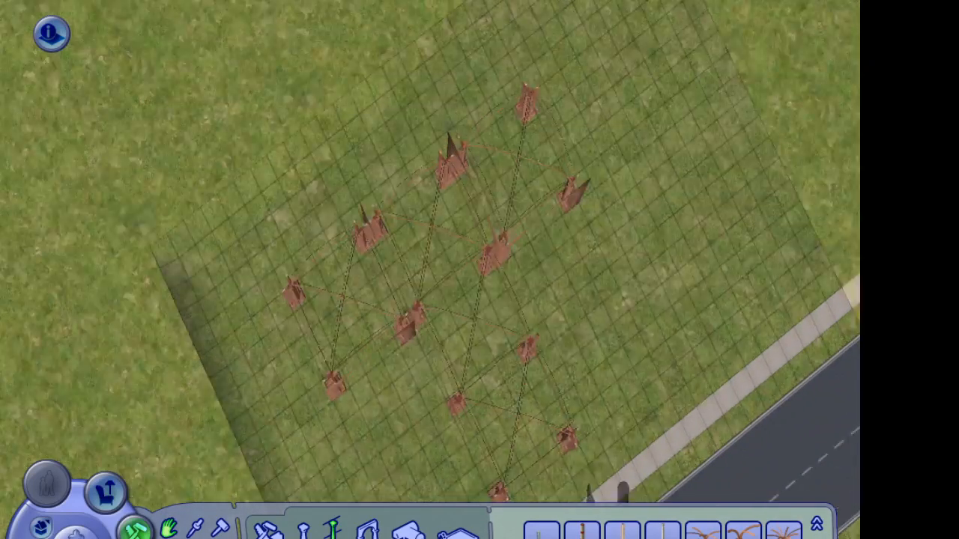
Enclose the T-shaped vault layout with ground-floor walls around the nave and transept.
click(267, 532)
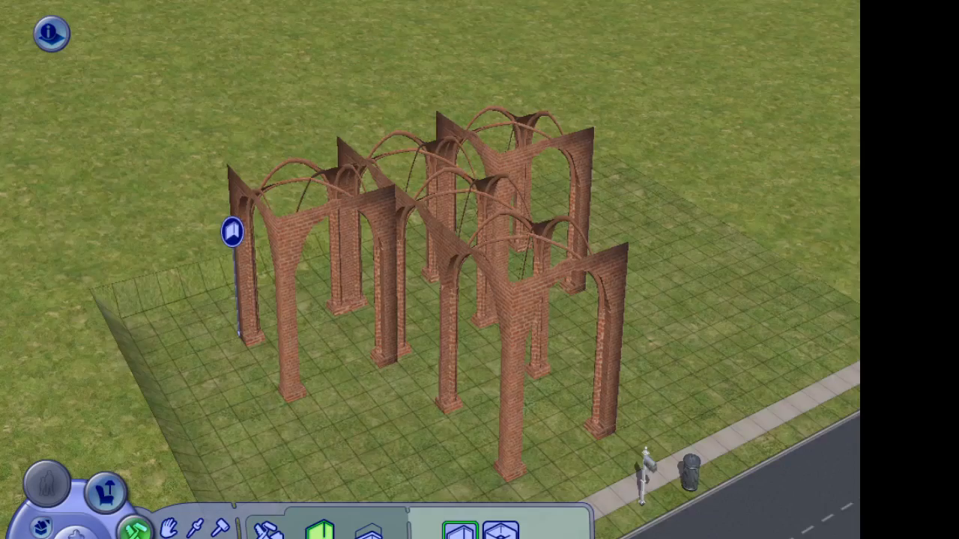
mouse_move(234, 323)
mouse_down()
mouse_move(524, 239)
mouse_move(586, 291)
mouse_up()
drag(586, 290, 492, 323)
drag(492, 323, 617, 429)
mouse_move(616, 429)
mouse_down()
mouse_move(391, 361)
mouse_move(271, 384)
mouse_move(229, 325)
mouse_up()
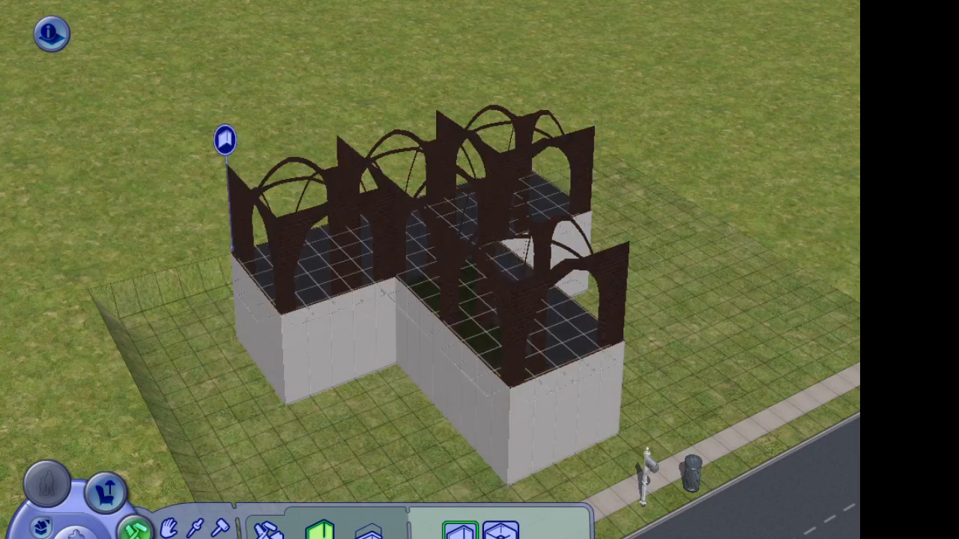
Wall in the transept and nave on the upper storey and remove the wall separating the nave from the crossing.
drag(230, 251, 593, 217)
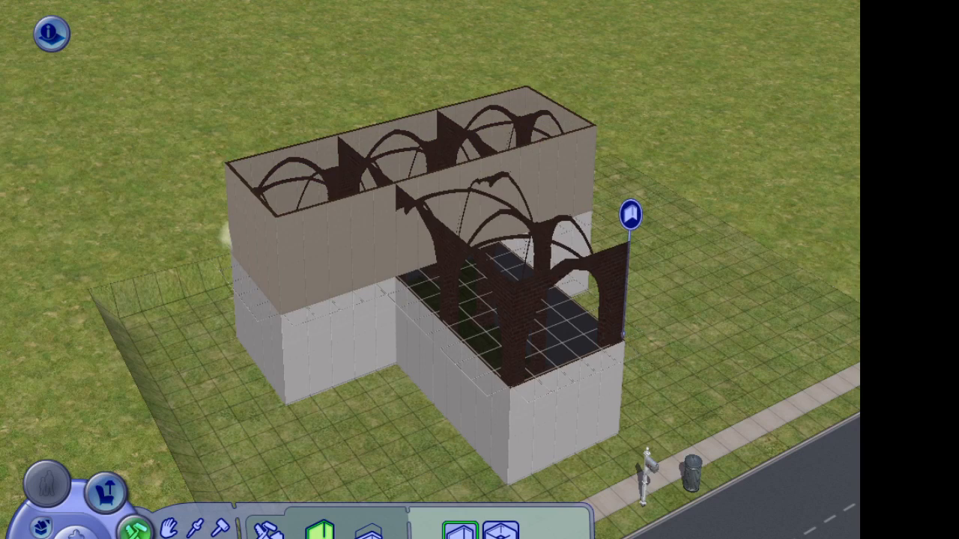
drag(627, 340, 340, 217)
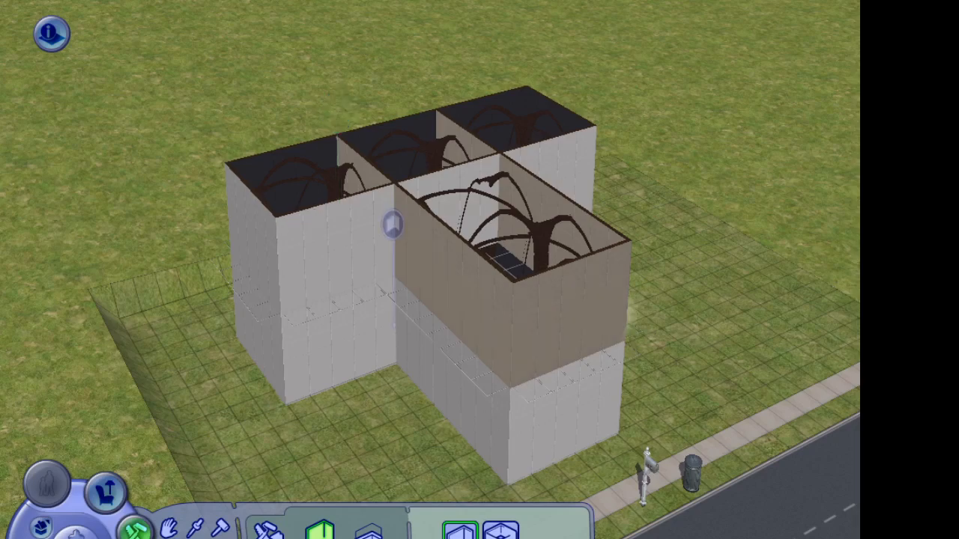
middle_drag(391, 320, 408, 309)
ctrl+drag(394, 291, 499, 236)
Build a two-tile-wide, single-storey aisle along each side of the nave.
mouse_move(392, 293)
middle_down()
mouse_move(210, 341)
mouse_move(482, 284)
mouse_move(368, 257)
mouse_move(387, 250)
mouse_move(227, 237)
mouse_move(239, 263)
mouse_move(319, 300)
mouse_move(374, 373)
mouse_move(381, 299)
middle_up()
drag(381, 300, 484, 168)
middle_drag(484, 168, 390, 312)
drag(403, 326, 242, 449)
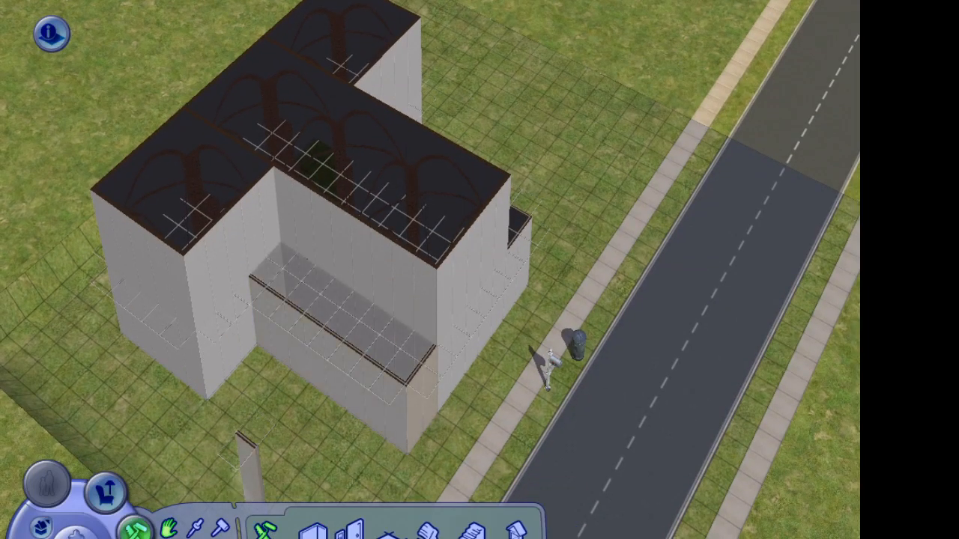
Cover the flat tops of both aisles with grey stone floor tiles and fill the ground floor with stone flooring.
right_drag(407, 467, 300, 389)
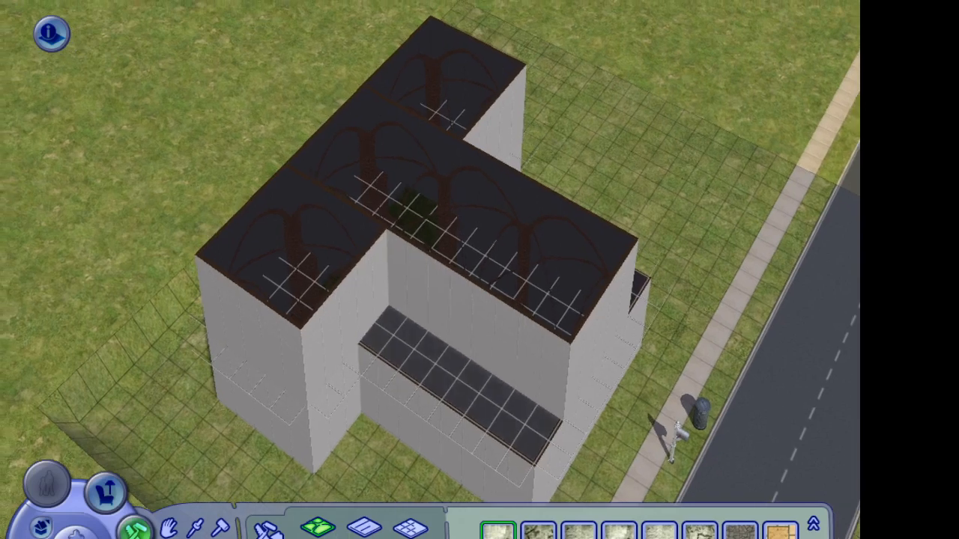
click(411, 528)
click(318, 528)
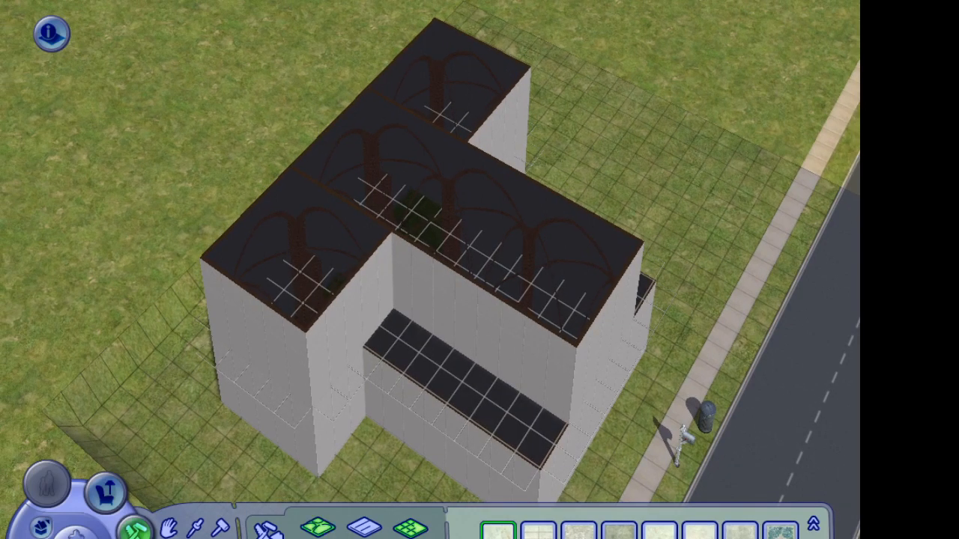
drag(396, 323, 529, 437)
middle_drag(359, 422, 513, 285)
drag(523, 287, 524, 458)
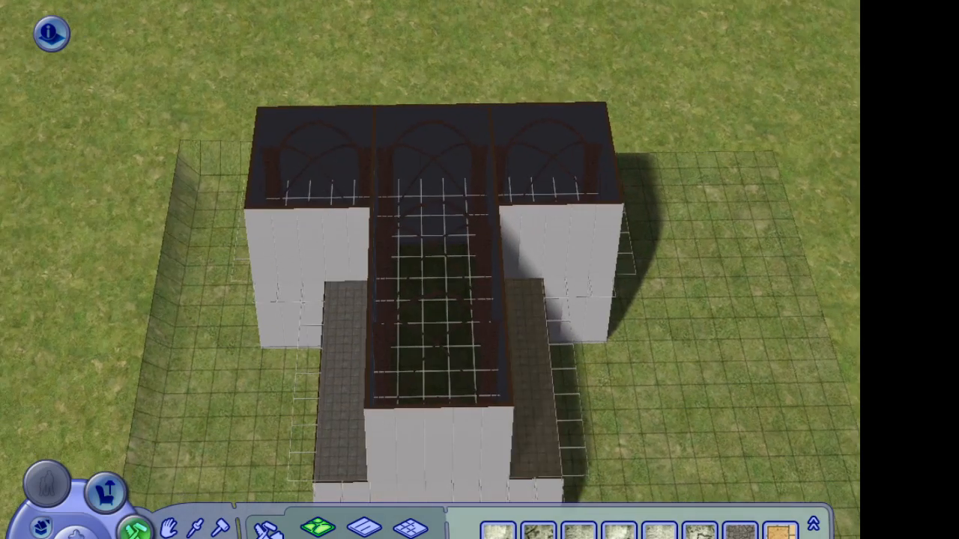
key(Page_Down)
shift+click(410, 375)
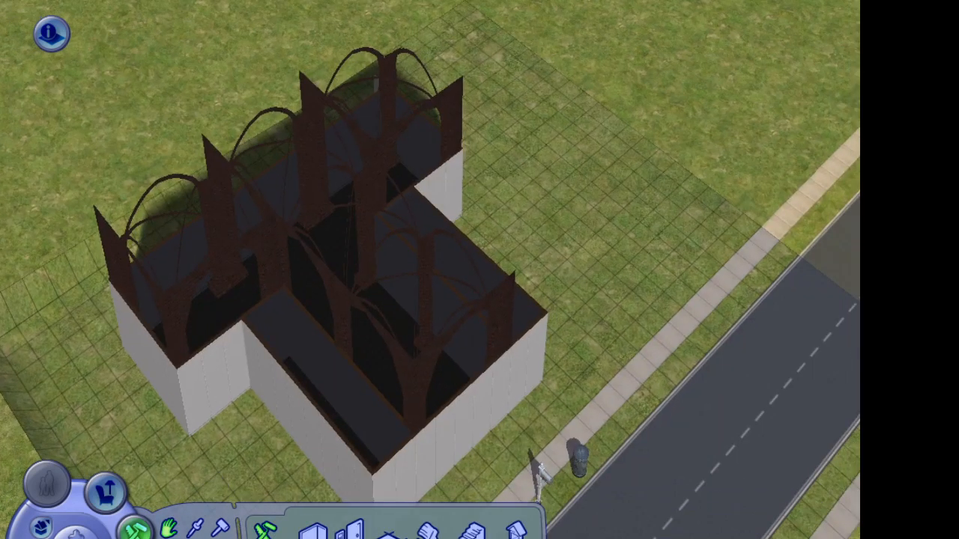
Place arched Gothic windows in the ground-floor rear wall of the transept and in its upper-storey end walls.
mouse_move(430, 270)
middle_down()
mouse_move(389, 281)
mouse_move(434, 273)
middle_up()
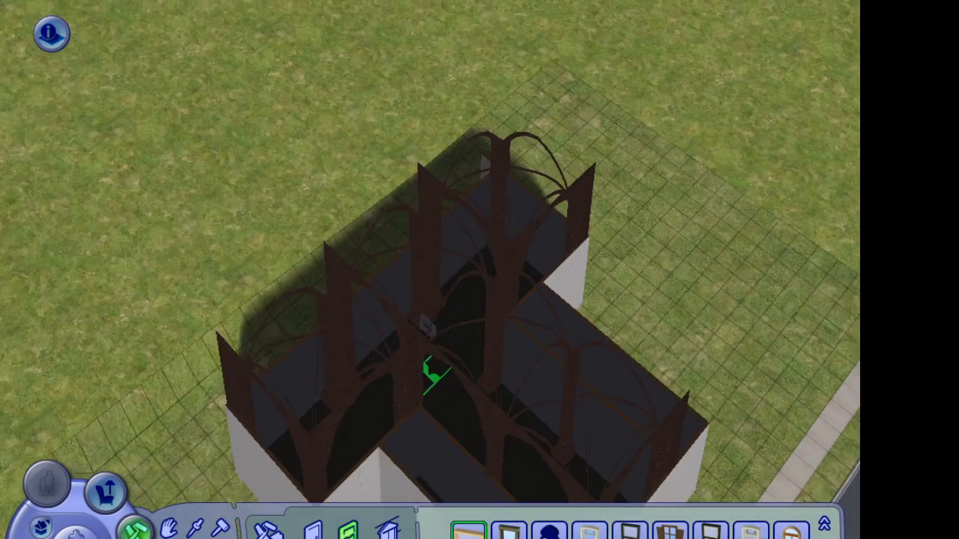
scroll(428, 375, up, 3)
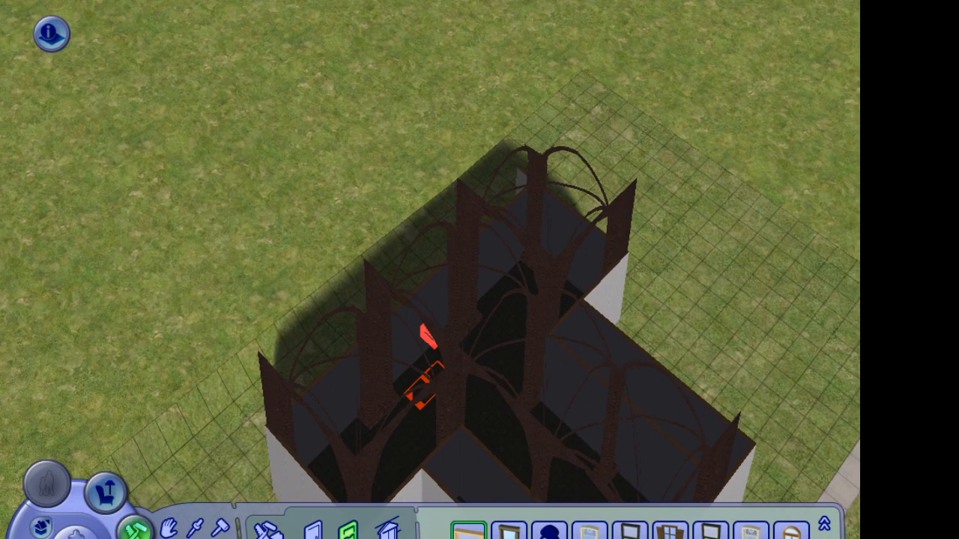
scroll(424, 367, down, 2)
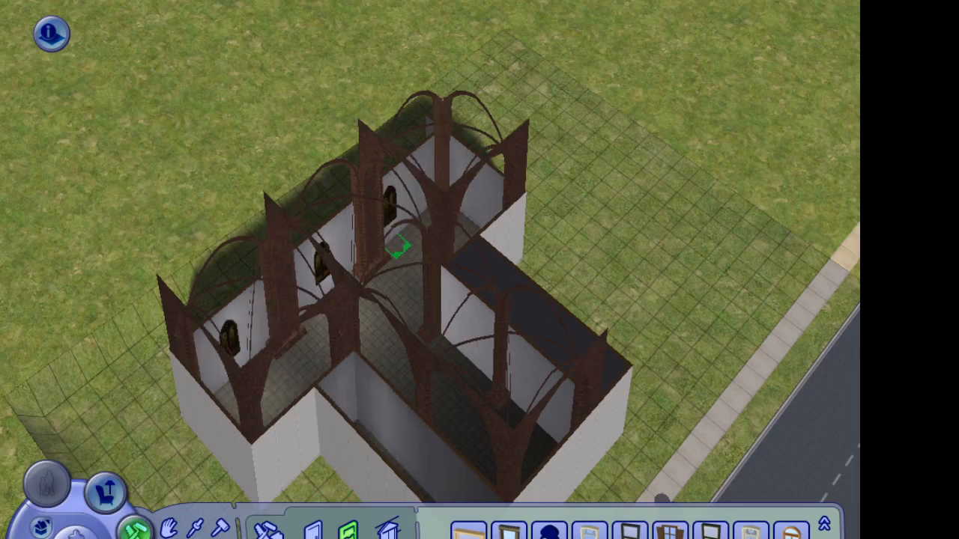
key(Page_Up)
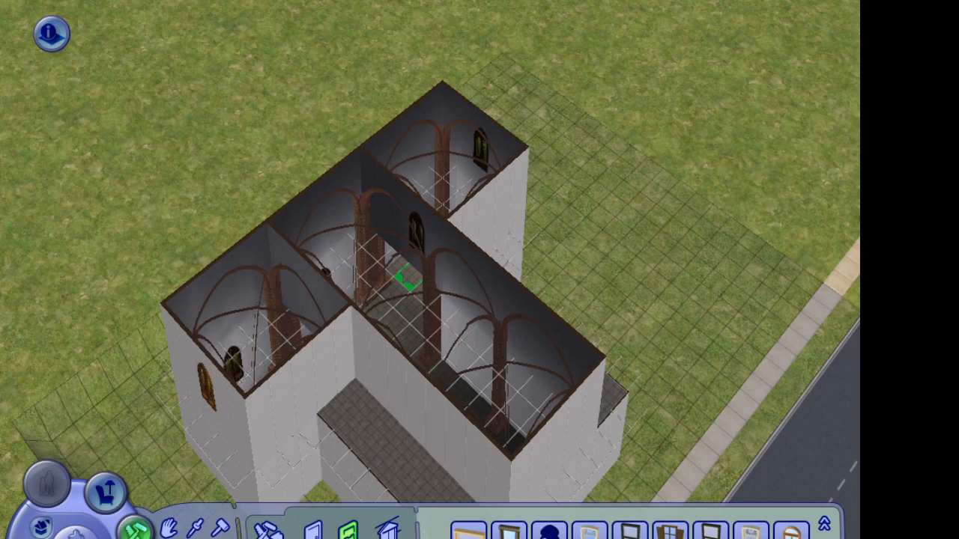
Place arched Gothic windows in the upper nave walls above the aisles, undoing a misplaced one.
click(530, 396)
click(454, 332)
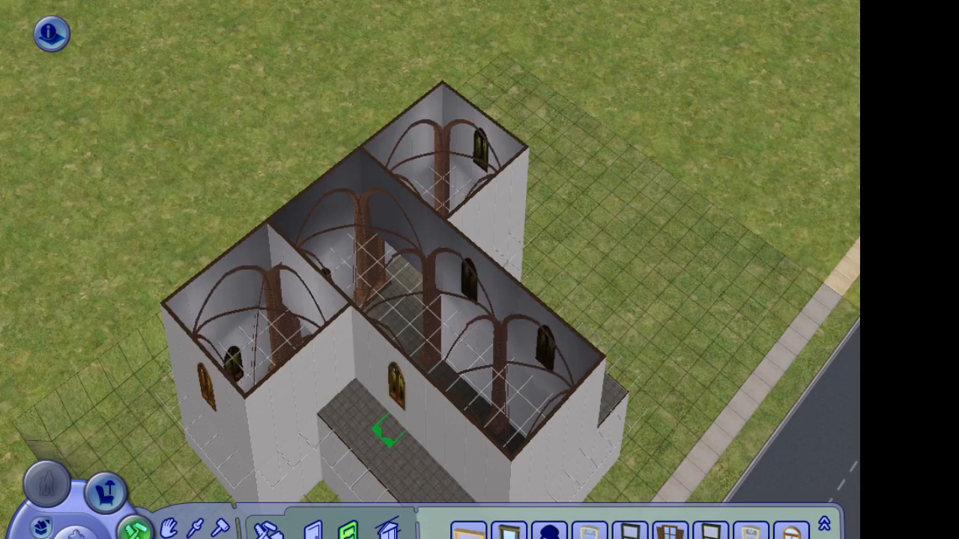
key(ctrl+z)
click(446, 488)
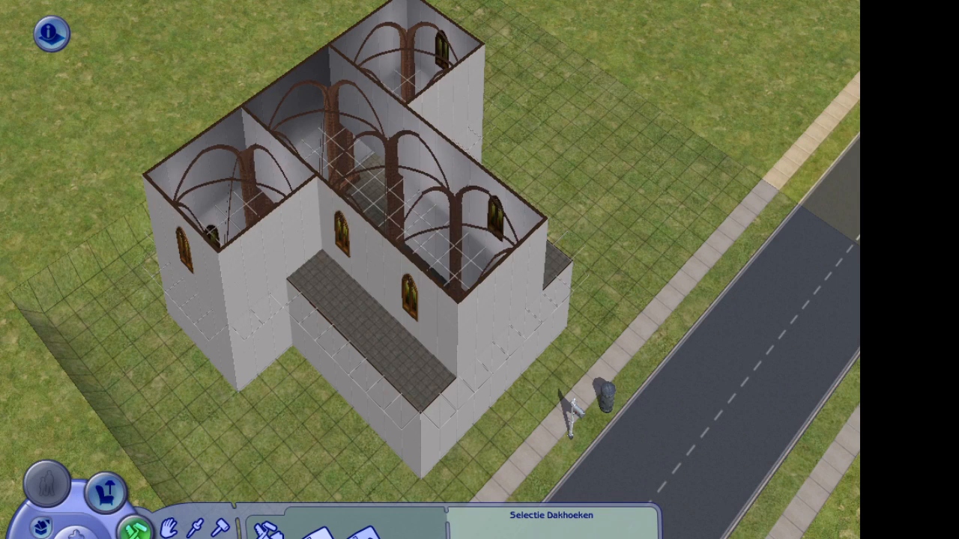
Try to cover the aisle beside the nave with a 2 x 8 roof in the second roof style.
drag(289, 200, 458, 282)
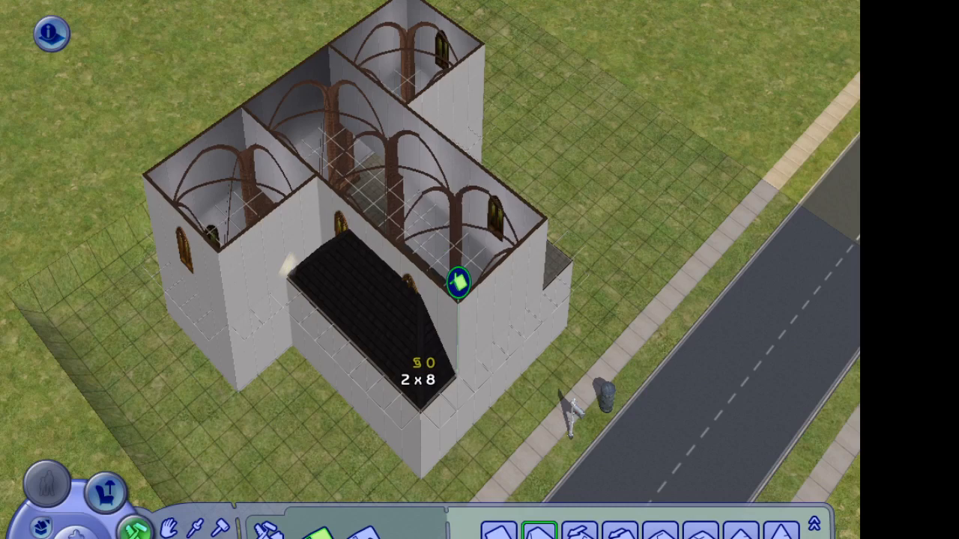
drag(459, 282, 459, 281)
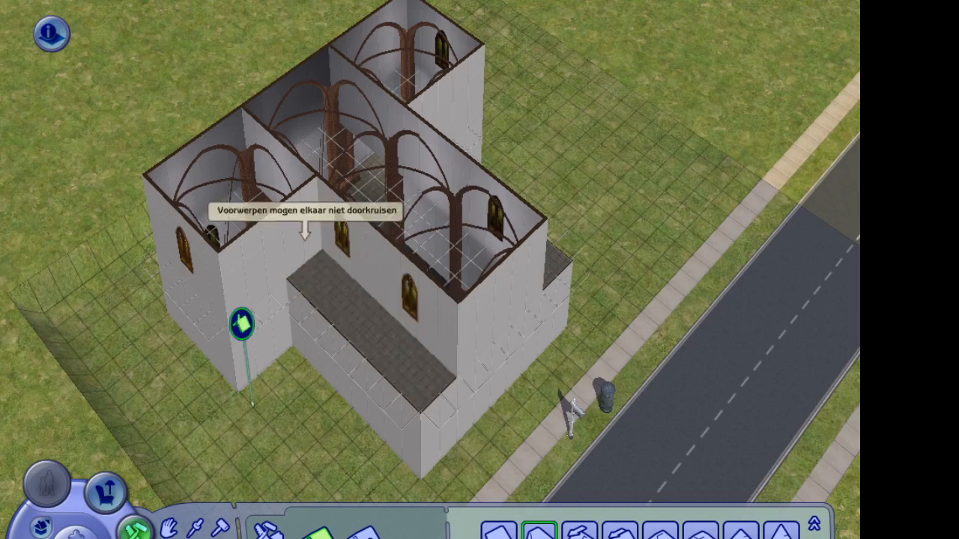
drag(290, 271, 459, 281)
Try to roof the same aisle from its street-side corner, including with the first roof style.
middle_drag(327, 375, 545, 268)
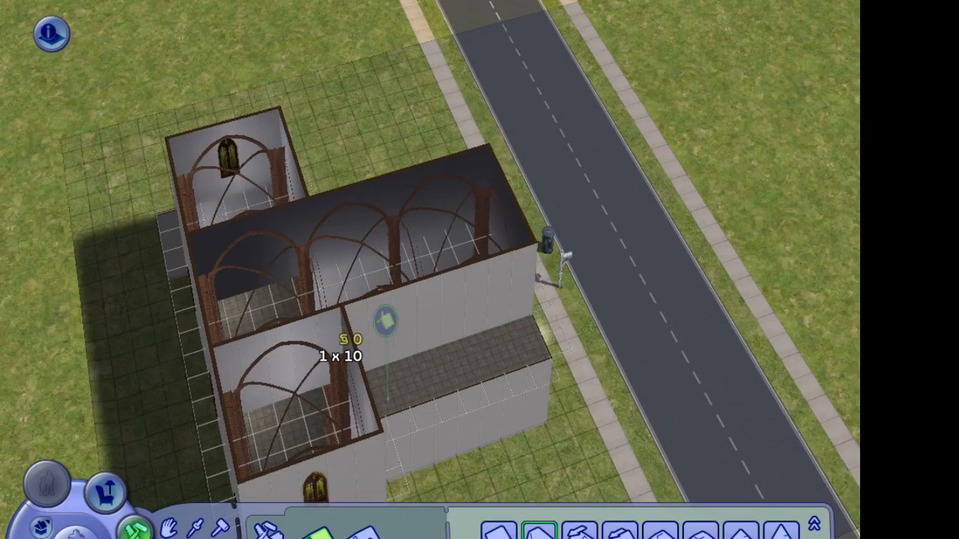
middle_drag(379, 322, 518, 289)
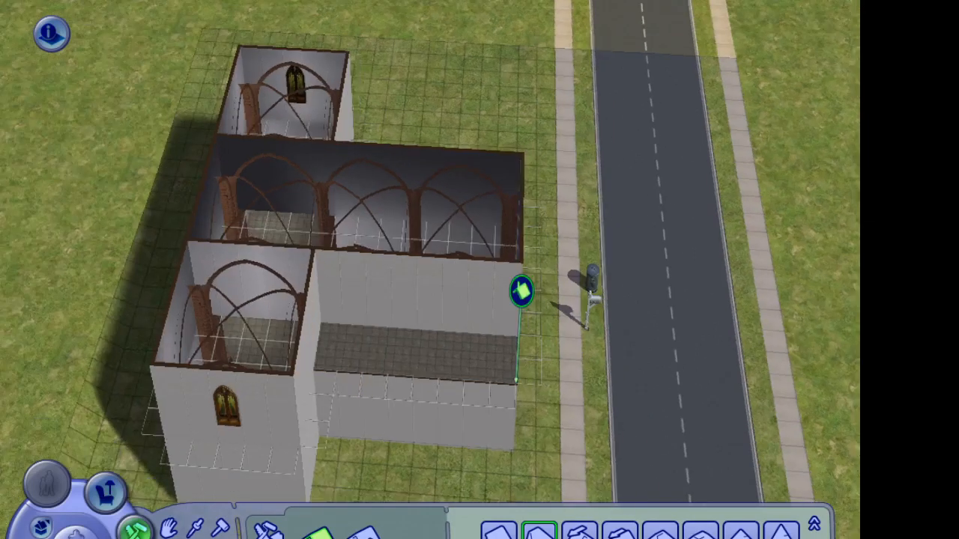
drag(518, 290, 311, 227)
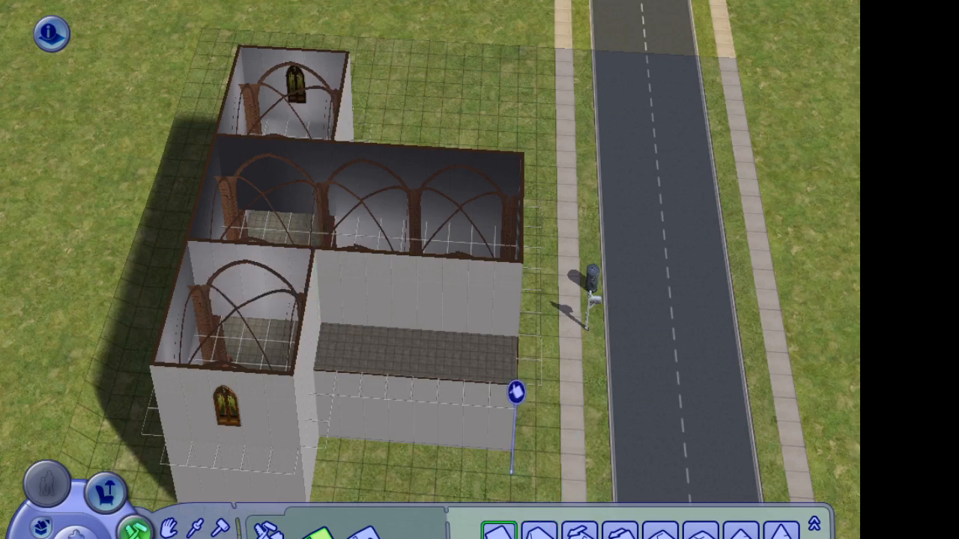
drag(515, 384, 522, 292)
middle_drag(522, 291, 517, 294)
drag(517, 295, 310, 224)
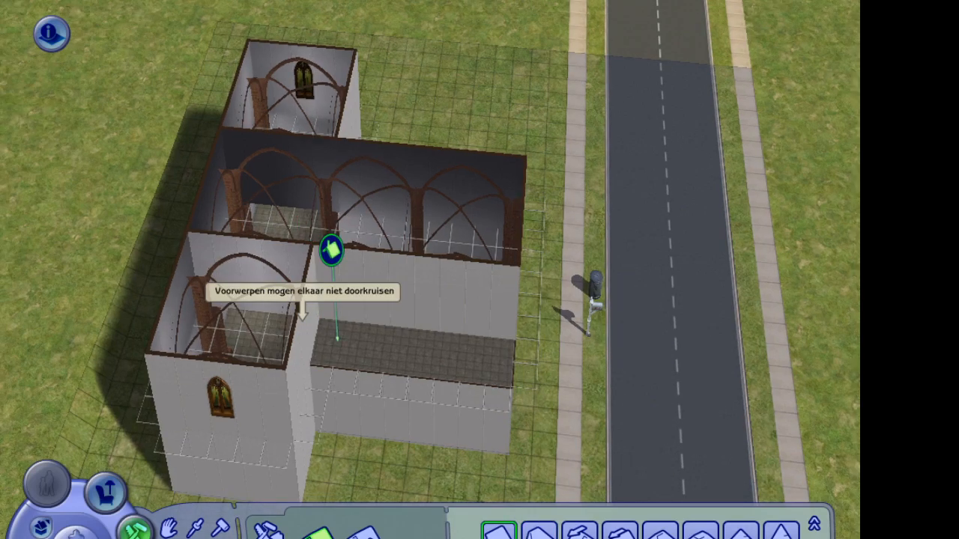
Move vault pillars out of the transept arm beside the aisle onto the lawn and return to the upper storey.
middle_drag(331, 249, 424, 255)
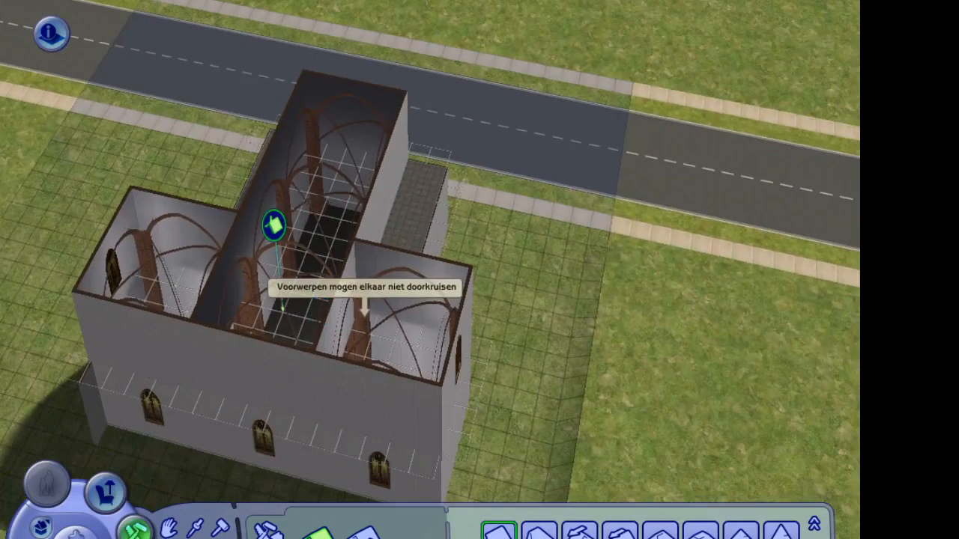
middle_drag(66, 352, 63, 345)
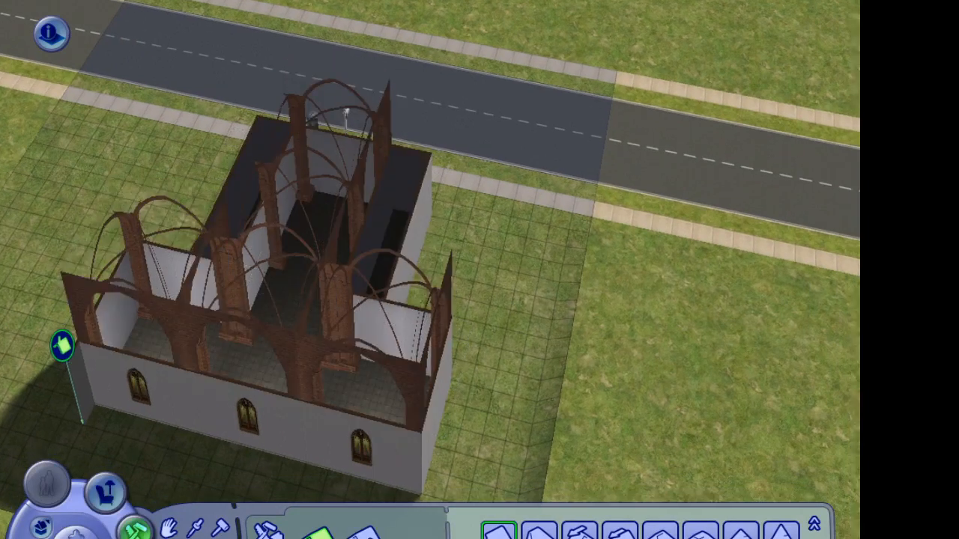
click(443, 337)
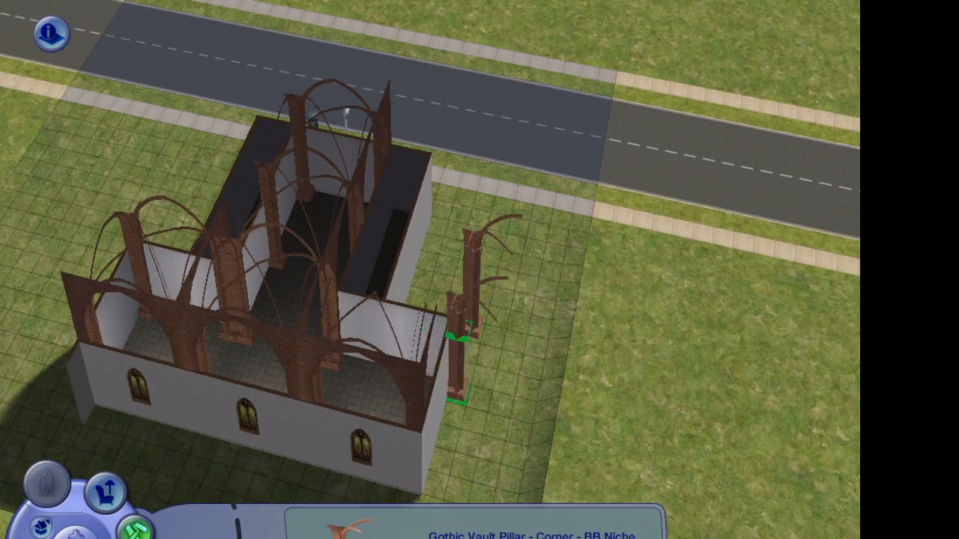
click(500, 428)
key(Page_Up)
middle_drag(105, 433, 36, 323)
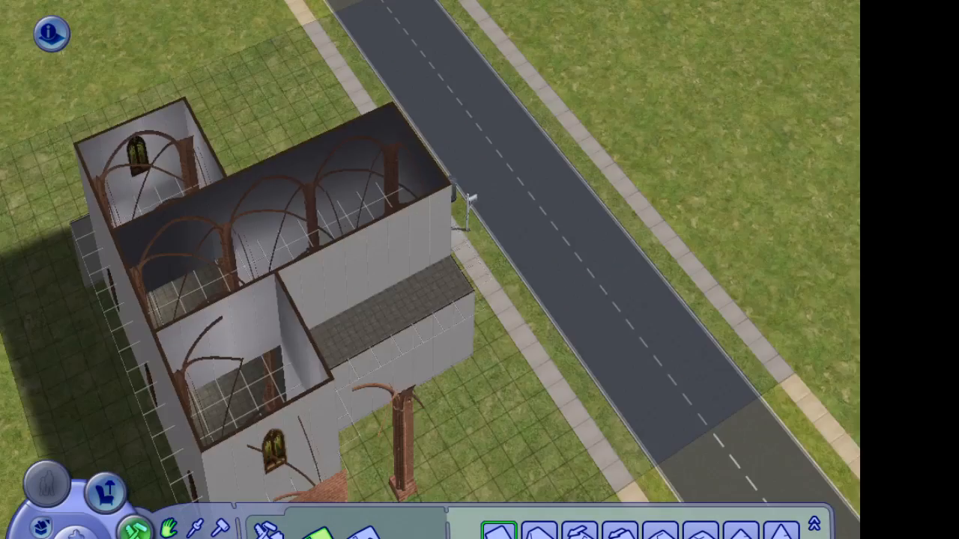
Try to cover the whole aisle with a hipped roof in the second roof style from its street-side corner.
click(538, 531)
drag(473, 204, 273, 253)
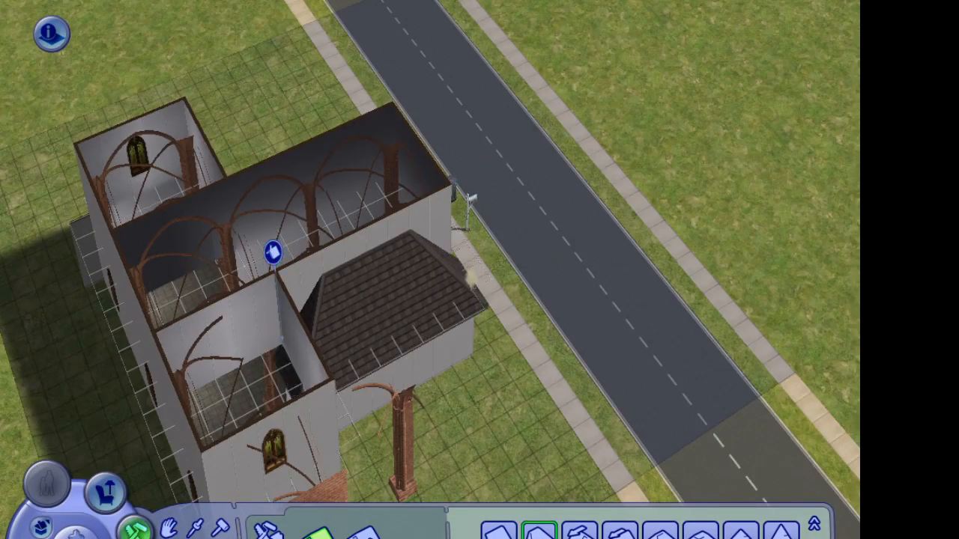
middle_drag(272, 253, 258, 276)
key(ctrl+z)
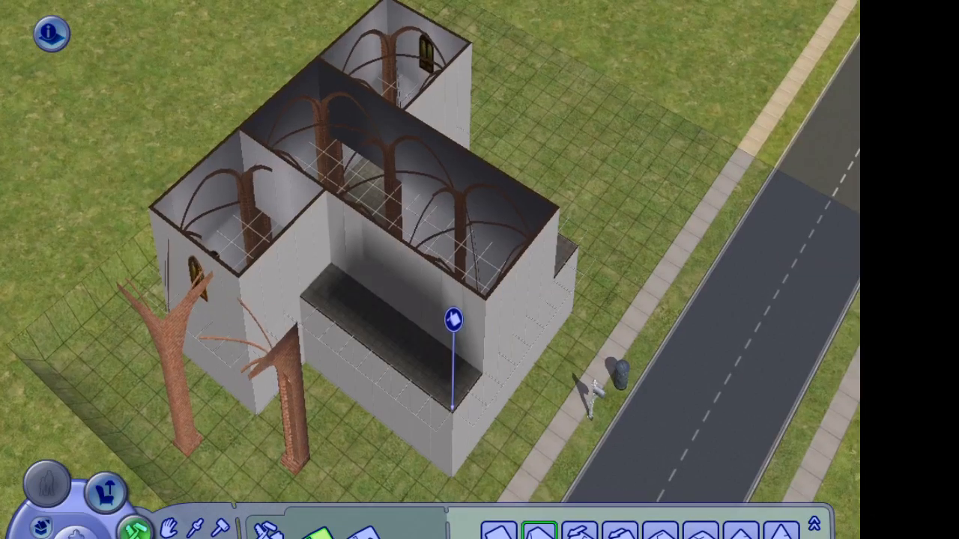
Cover the transept half of the aisle with a first-style roof and try a second-style hipped roof over its street end.
click(499, 531)
drag(302, 296, 406, 313)
click(540, 530)
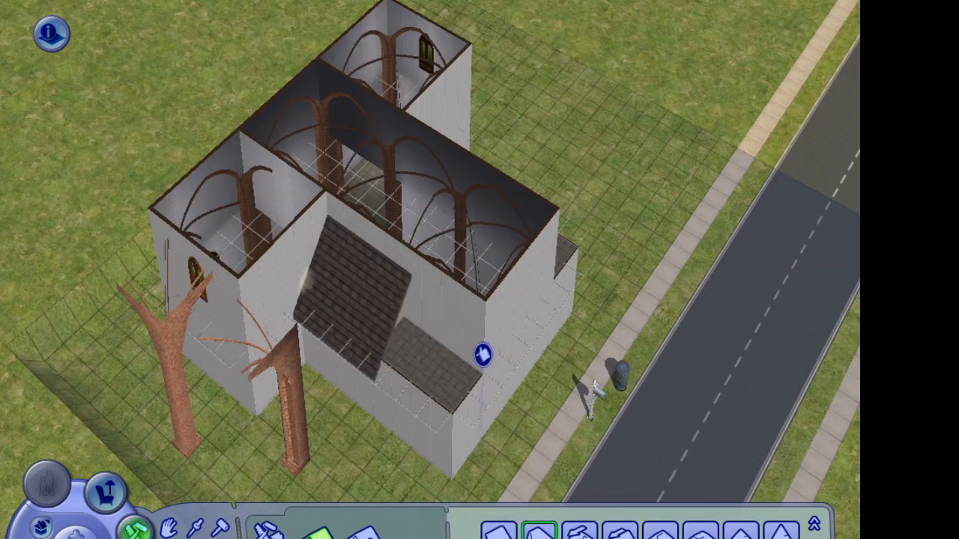
drag(483, 356, 325, 199)
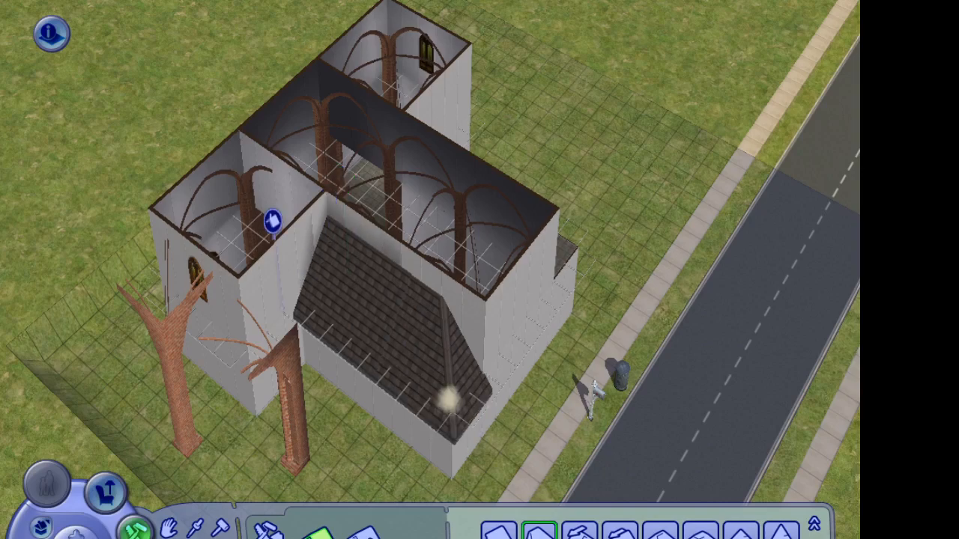
middle_drag(273, 221, 280, 242)
click(499, 531)
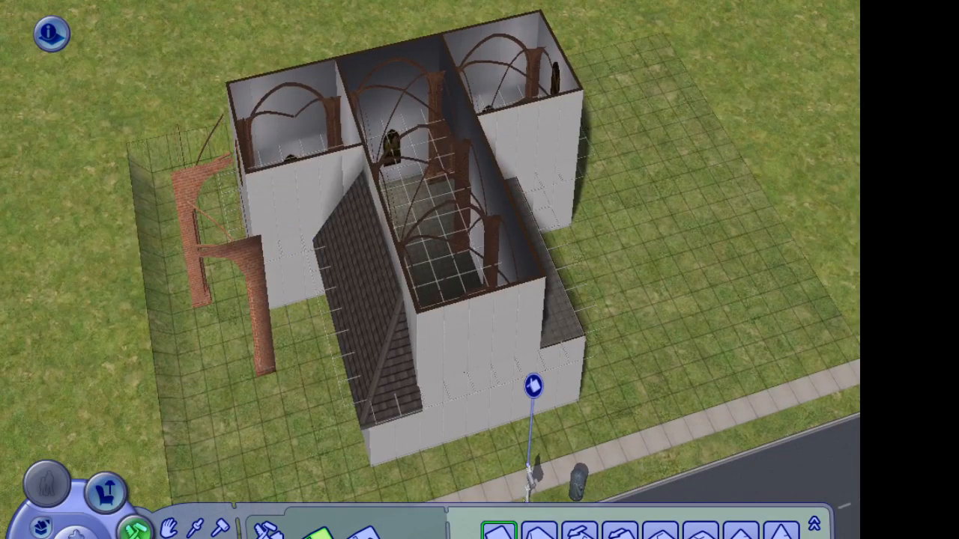
key(ctrl+z)
Rework the roof over the street half of the same aisle beside the nave.
middle_drag(400, 417, 400, 308)
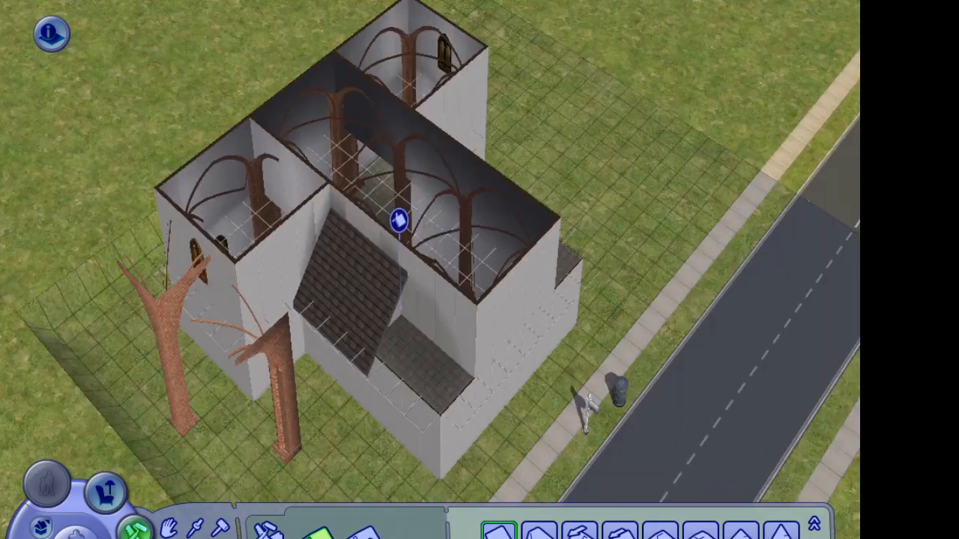
drag(399, 219, 343, 175)
key(ctrl+z)
Try to roof the opposite aisle, and move the two vault pillars from its adjoining transept arm onto the lawn.
middle_drag(262, 301, 473, 132)
drag(473, 133, 379, 175)
click(169, 528)
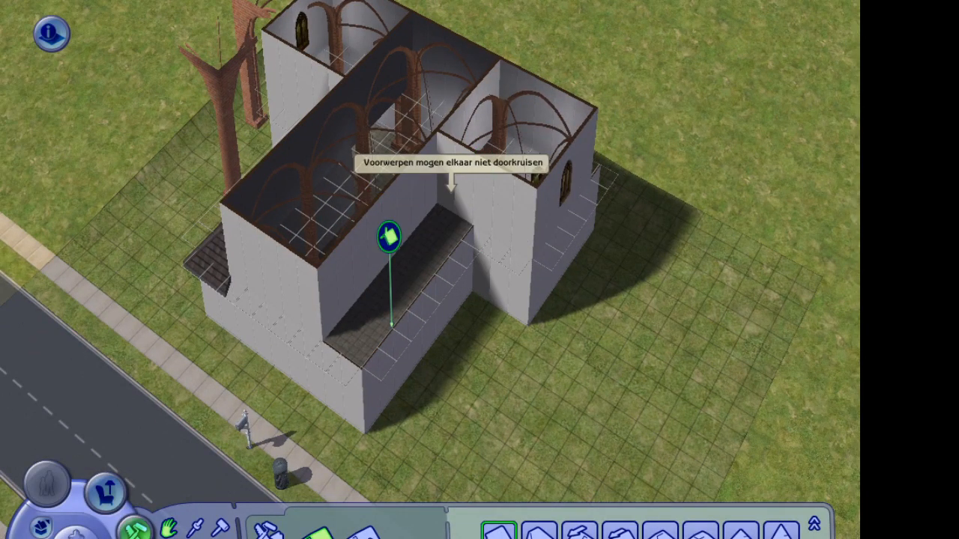
click(472, 114)
click(559, 438)
click(562, 330)
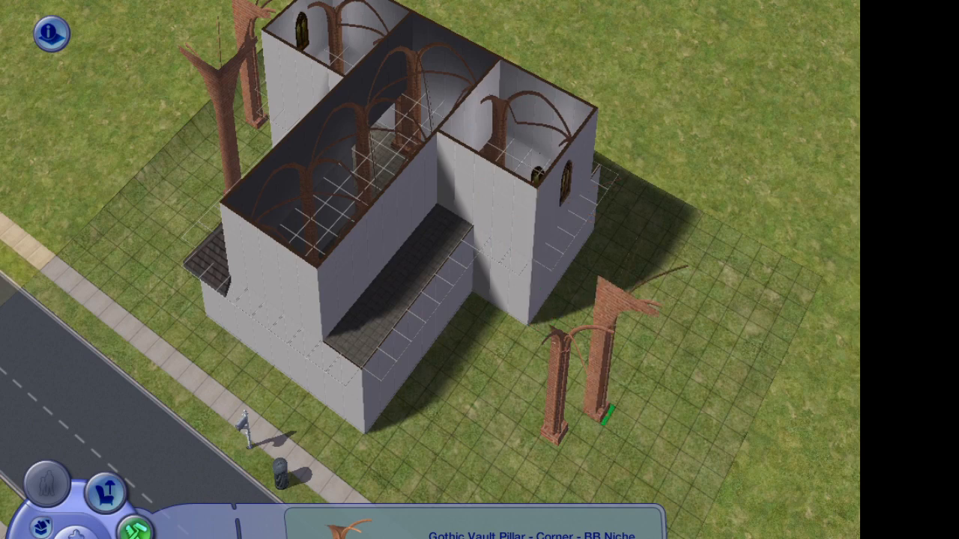
click(624, 427)
Roof the opposite aisle with a hipped street end and reduce the slope of the aisle roofs.
drag(475, 133, 400, 189)
drag(475, 133, 319, 251)
key(period)
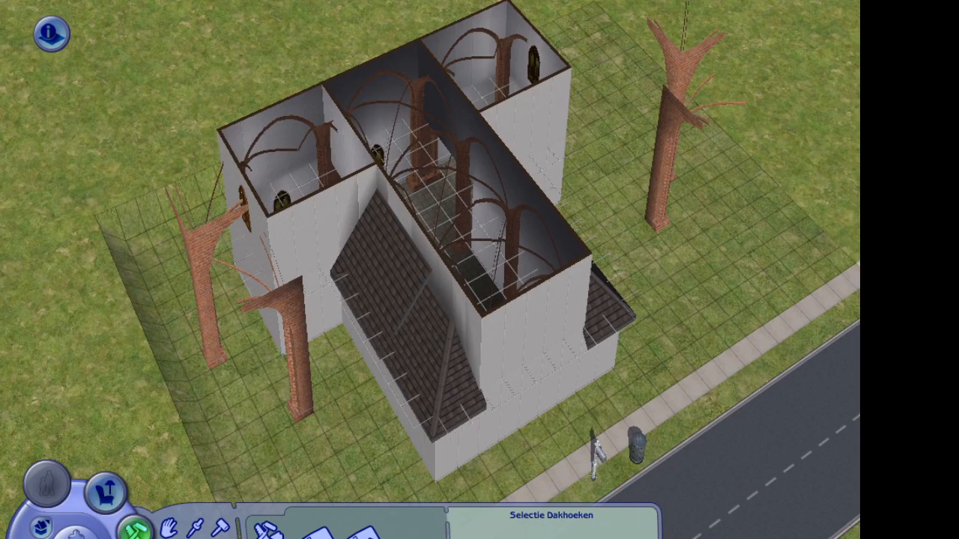
middle_drag(224, 330, 854, 303)
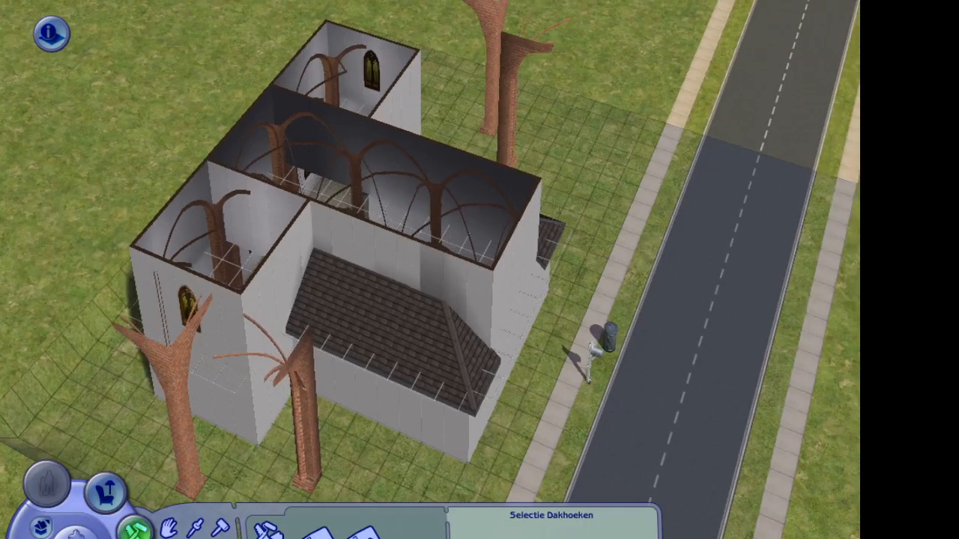
Return to the ground floor and move the two vault pillars beside the first aisle back into their transept arm.
key(Page_Down)
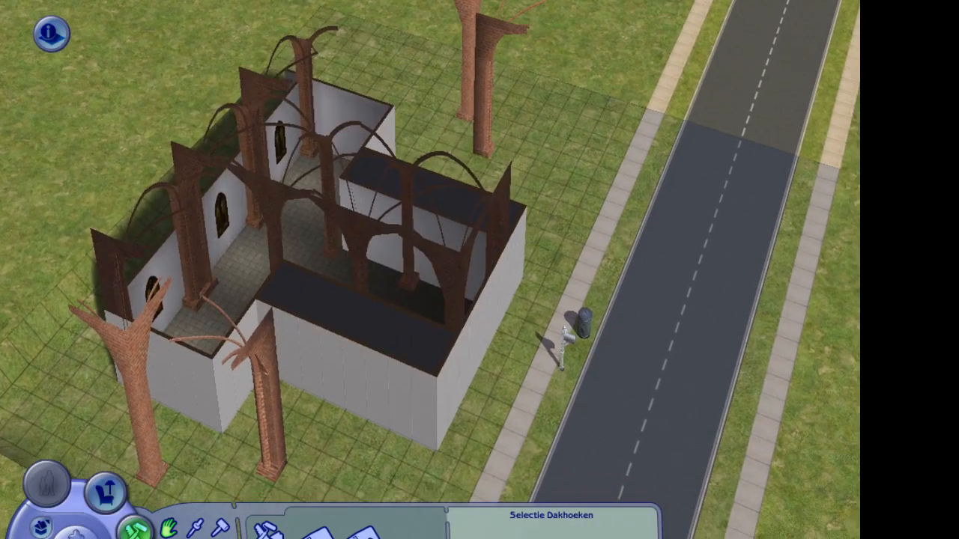
click(270, 428)
key(period)
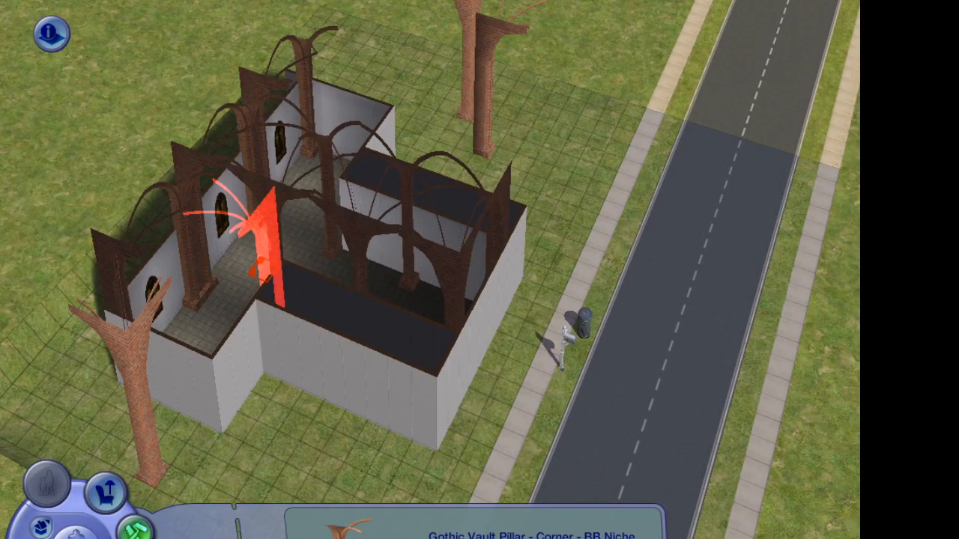
click(262, 255)
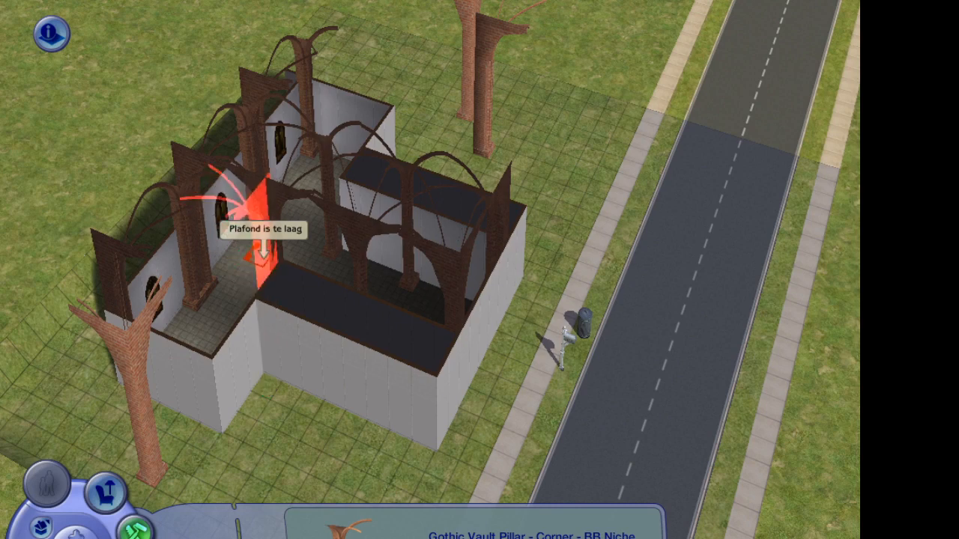
middle_drag(259, 295, 287, 312)
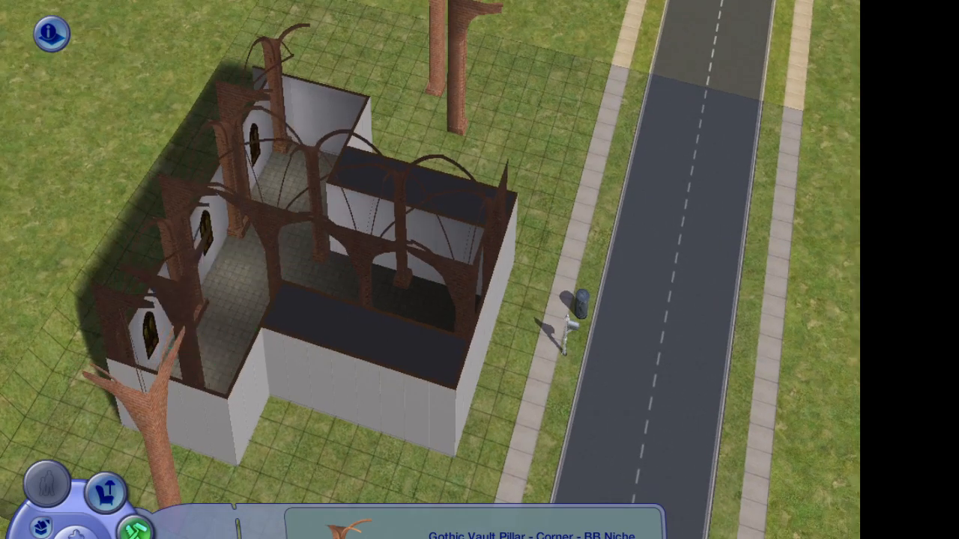
click(193, 376)
click(154, 420)
key(Escape)
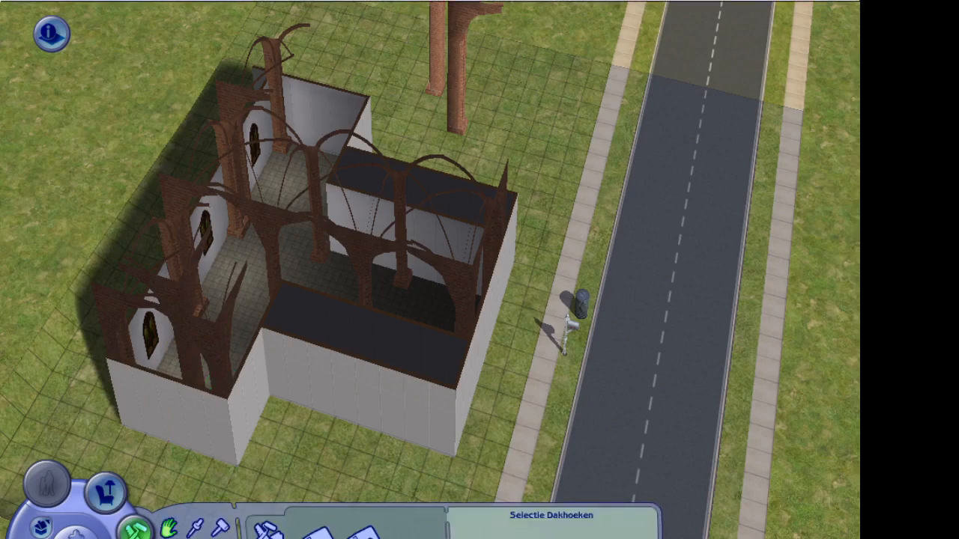
Turn the corner vault pillar and set it at the inner corner where the transept arm meets the first aisle.
middle_drag(180, 217, 313, 206)
click(317, 316)
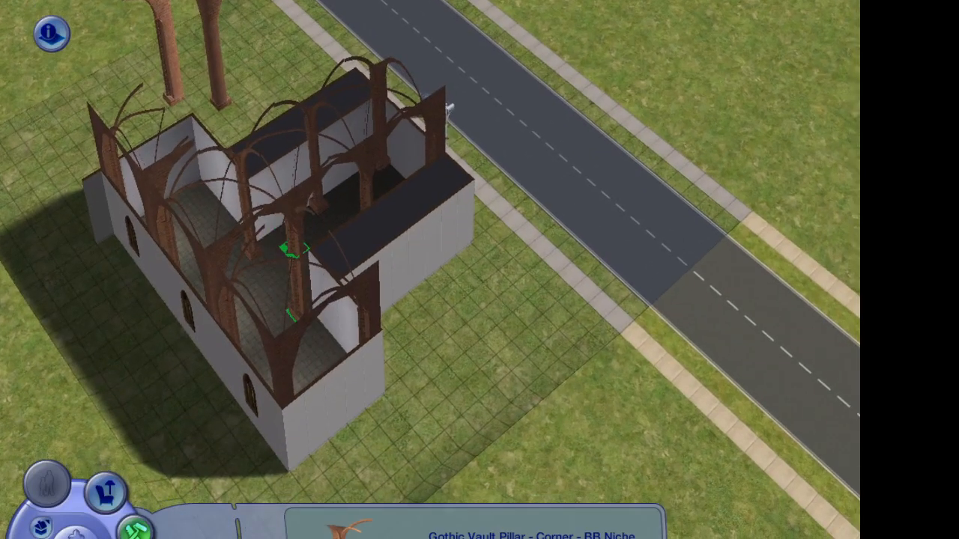
click(310, 301)
click(313, 321)
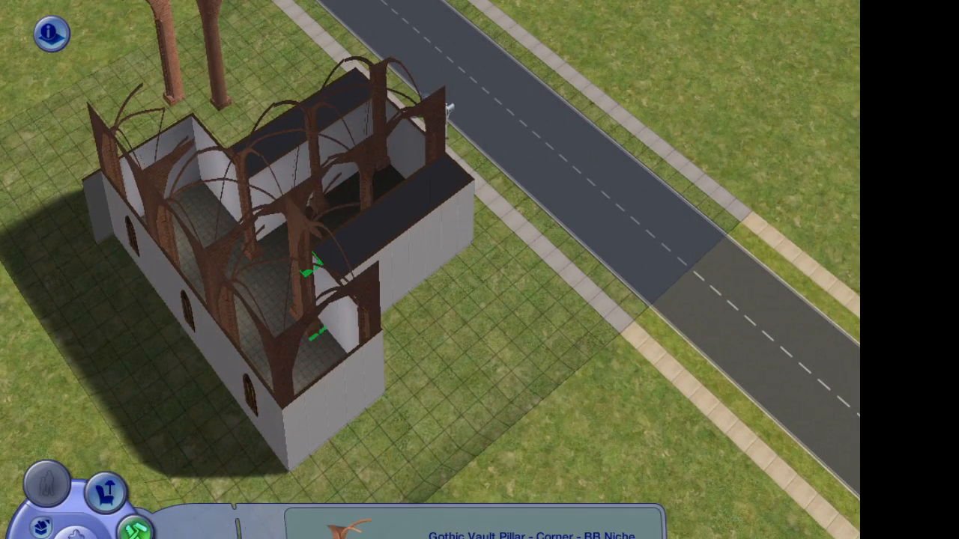
key(period)
click(313, 321)
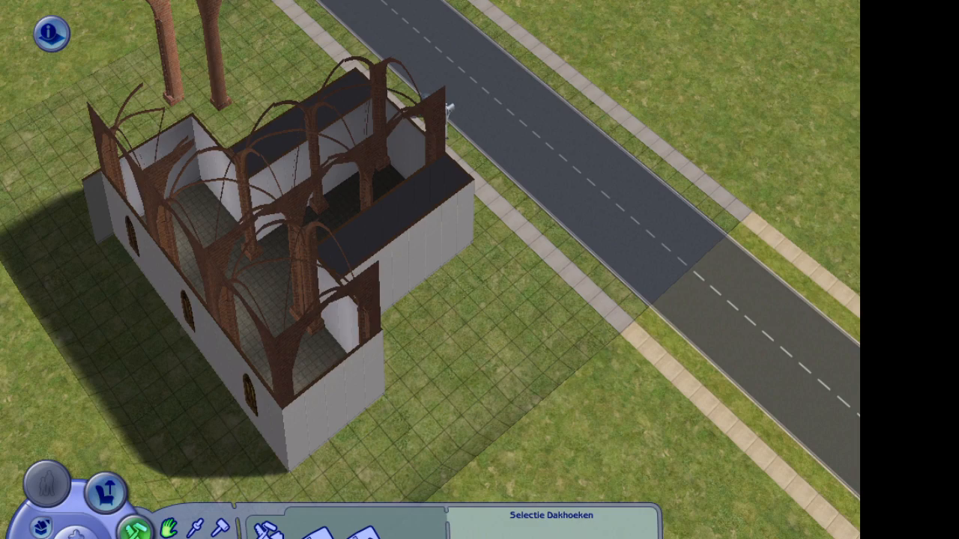
Move the remaining two vault pillars from the lawn back into the opposite transept arm.
middle_drag(289, 389, 401, 248)
right_drag(400, 248, 366, 319)
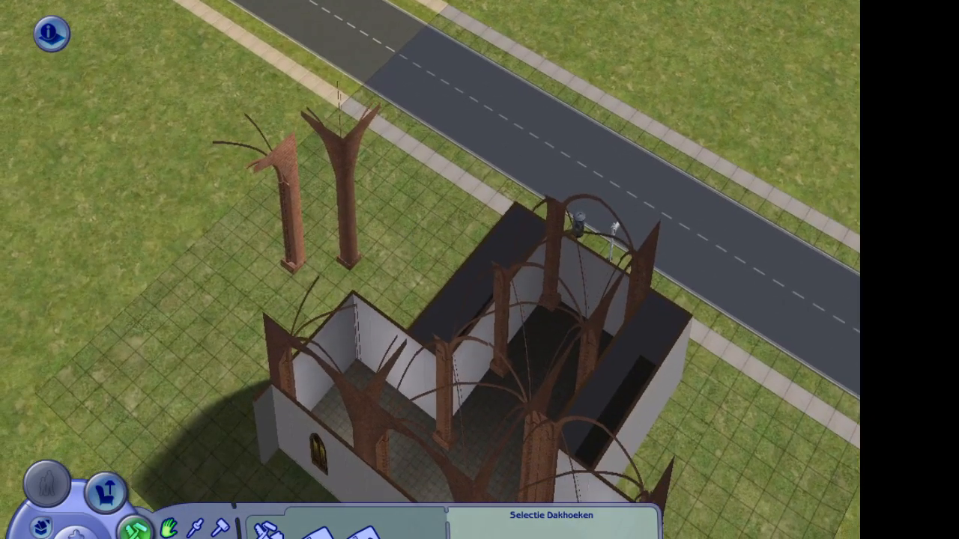
click(285, 210)
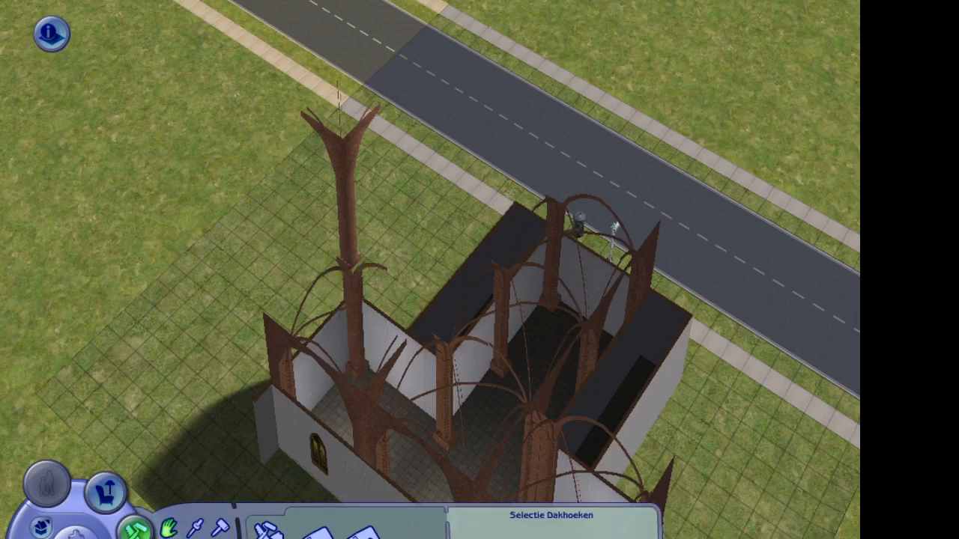
click(347, 203)
click(425, 397)
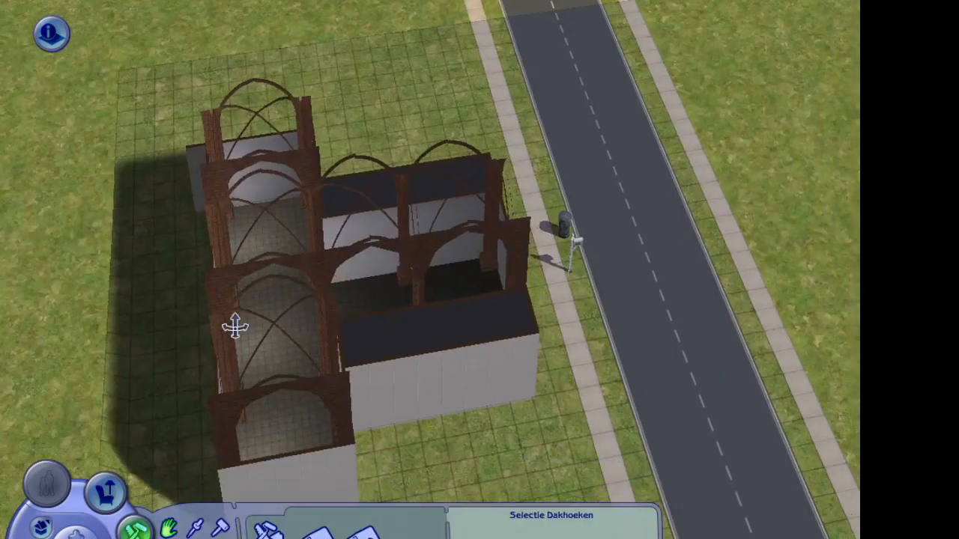
Try an arched Gothic window above the aisle roof, and place one centred in the nave's street-facing upper wall.
middle_drag(235, 327, 302, 368)
key(Page_Up)
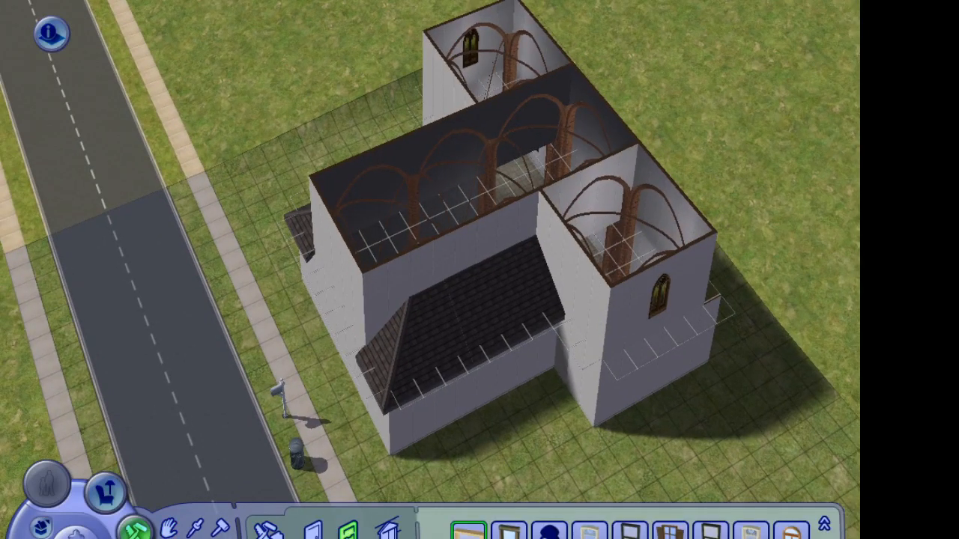
click(421, 278)
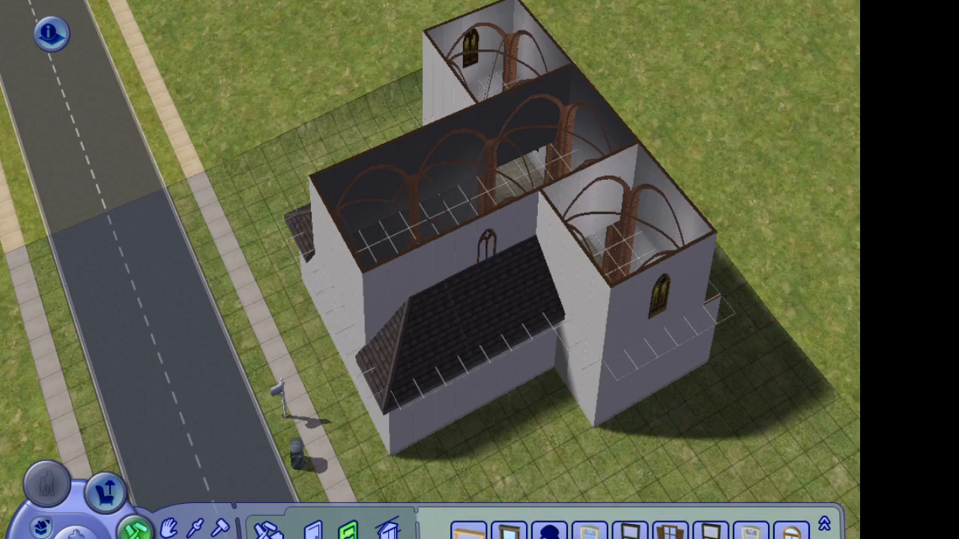
middle_drag(206, 293, 350, 296)
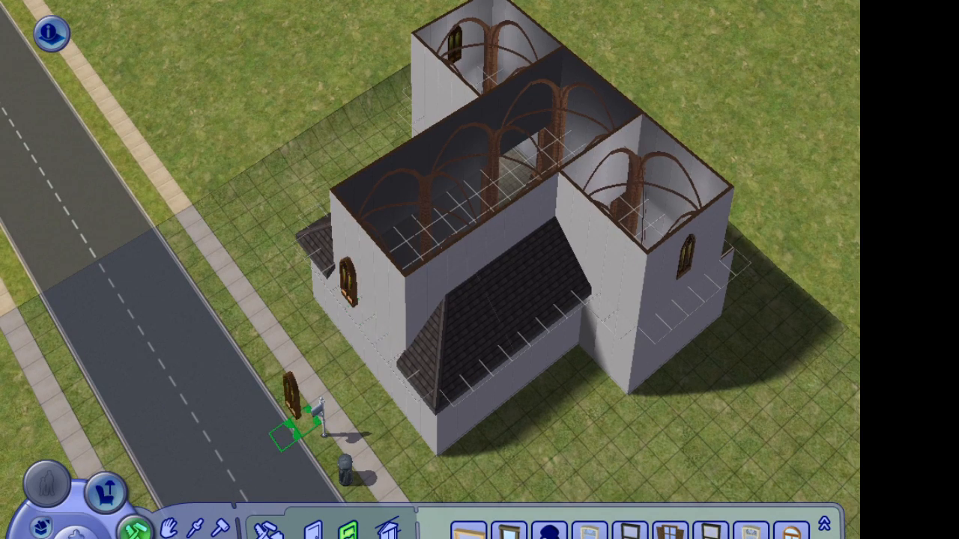
click(361, 310)
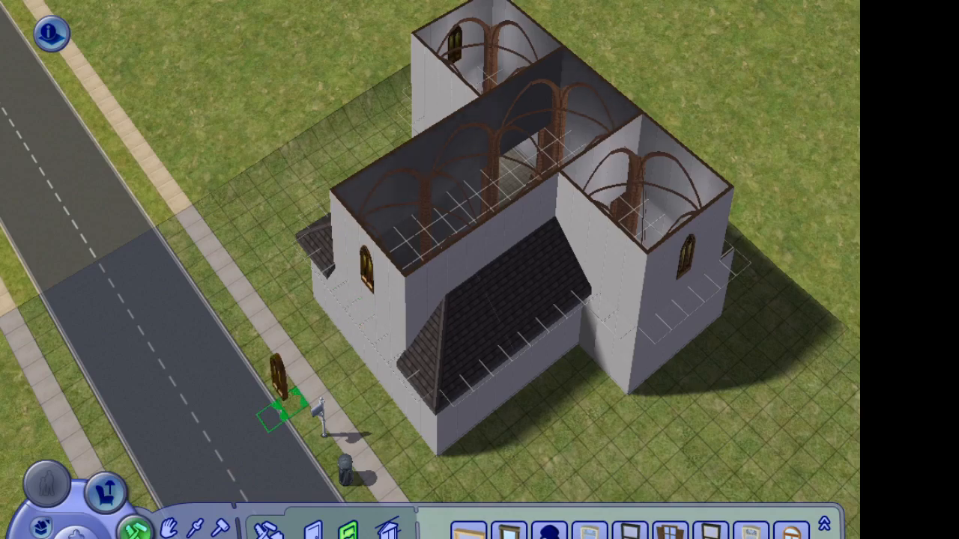
middle_drag(397, 337, 647, 424)
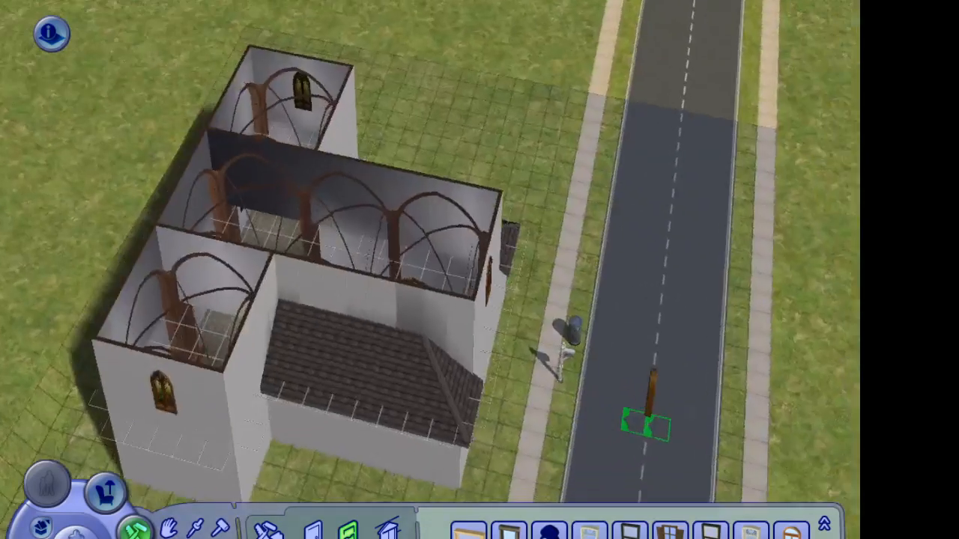
Try flying-buttress columns at even intervals along the outer edge of the aisle roof and undo them.
click(268, 532)
click(515, 531)
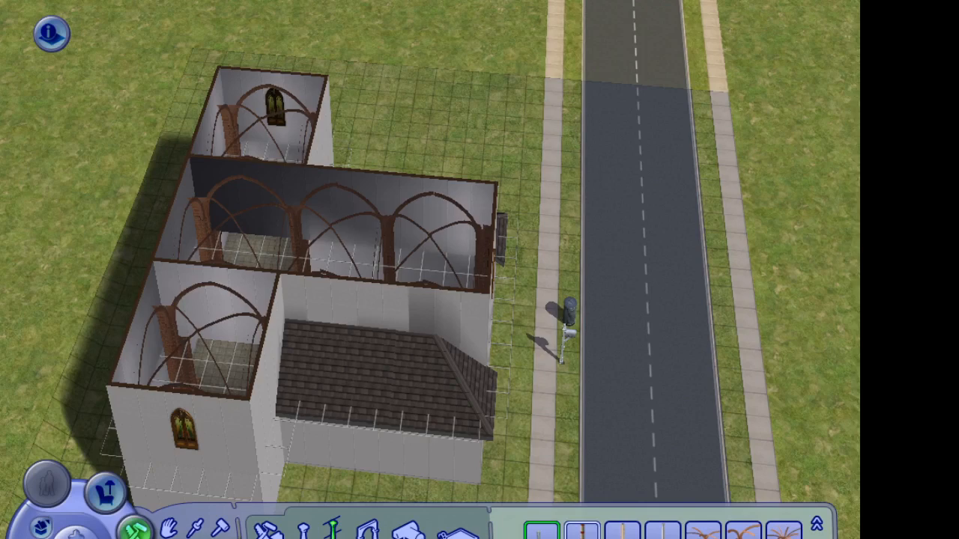
click(303, 532)
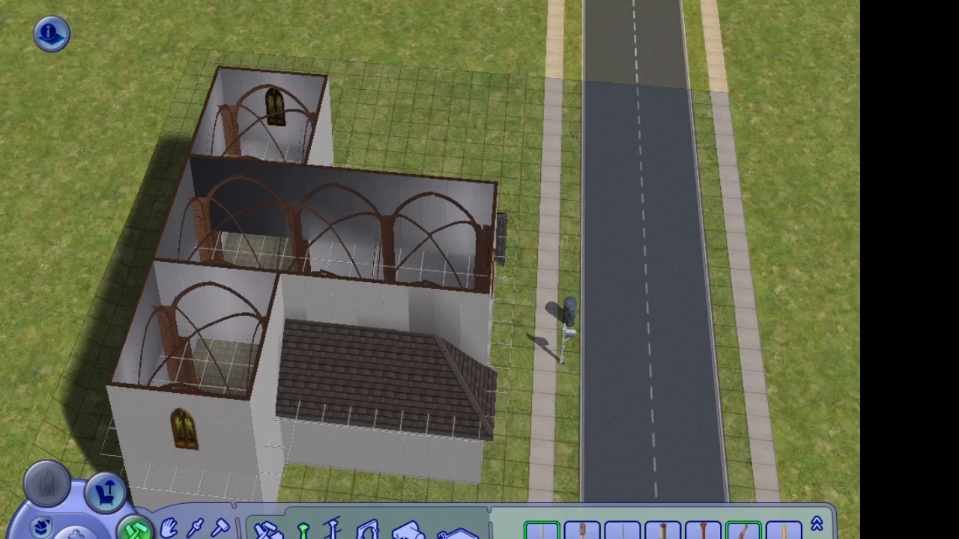
click(743, 531)
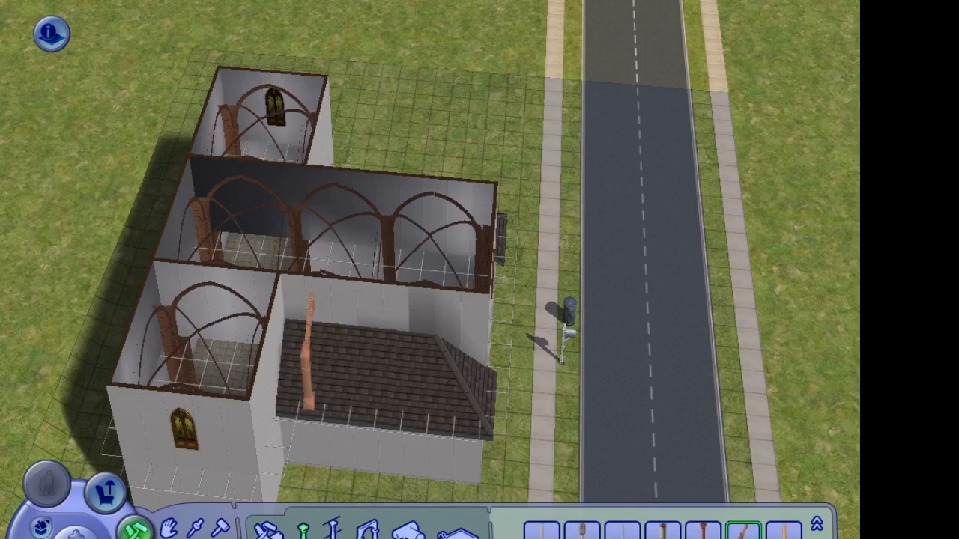
click(309, 390)
click(363, 390)
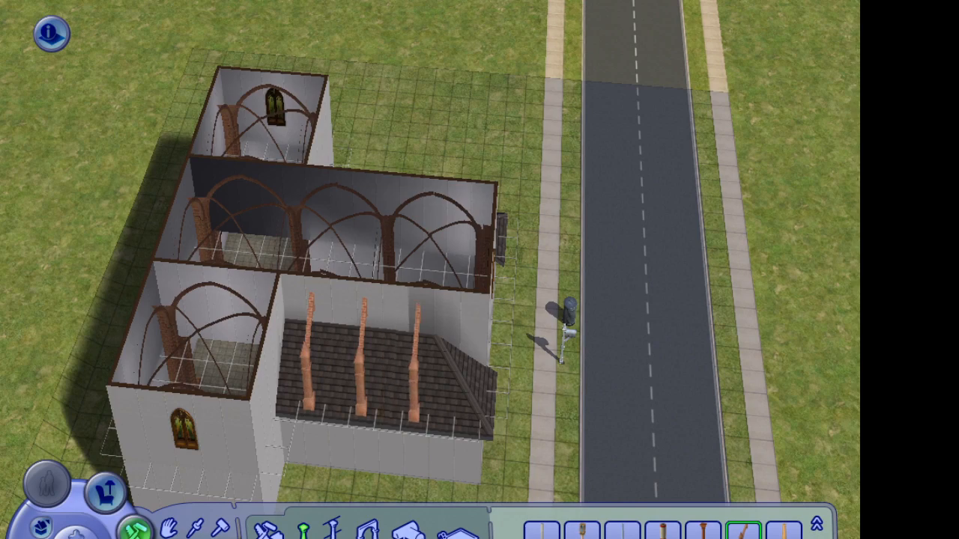
click(415, 405)
middle_drag(171, 416, 431, 465)
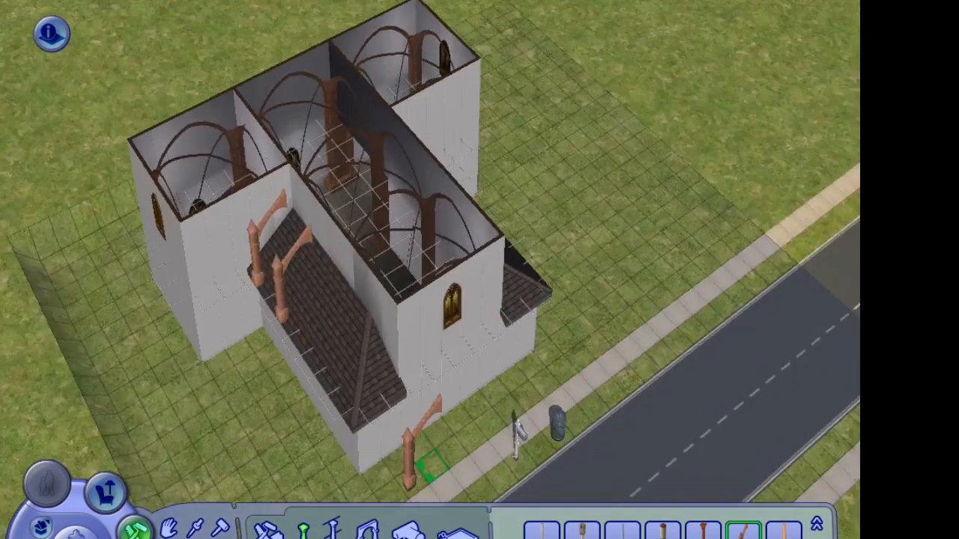
key(ctrl+z)
key(ctrl+z)
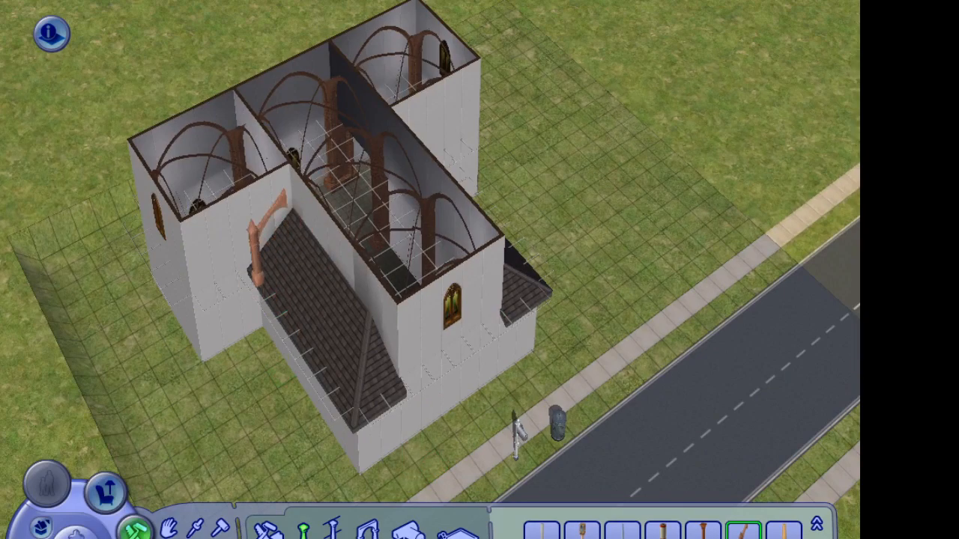
Place three evenly spaced flying-buttress columns along the first aisle's upper level, with their arms reaching toward the nave wall.
middle_drag(212, 474, 270, 393)
scroll(279, 386, down, 1)
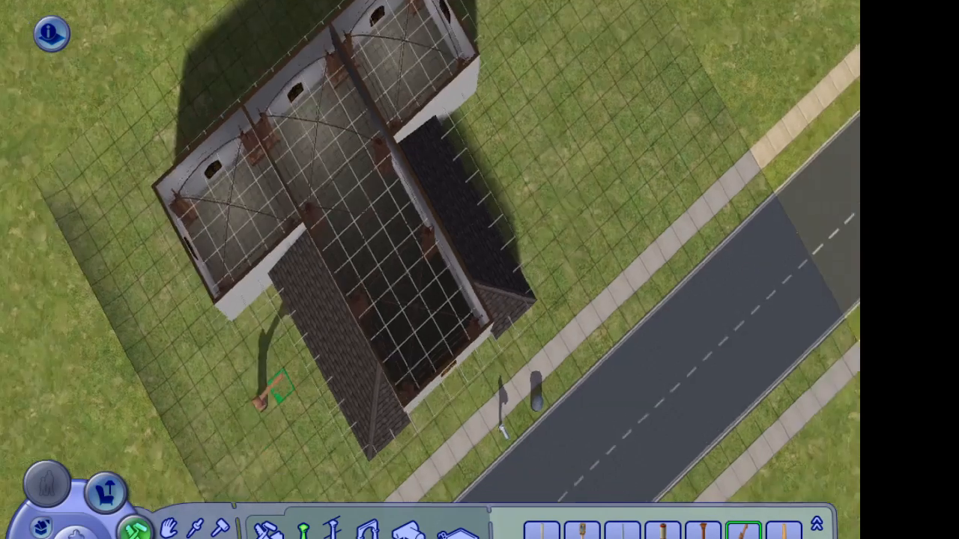
key(Page_Down)
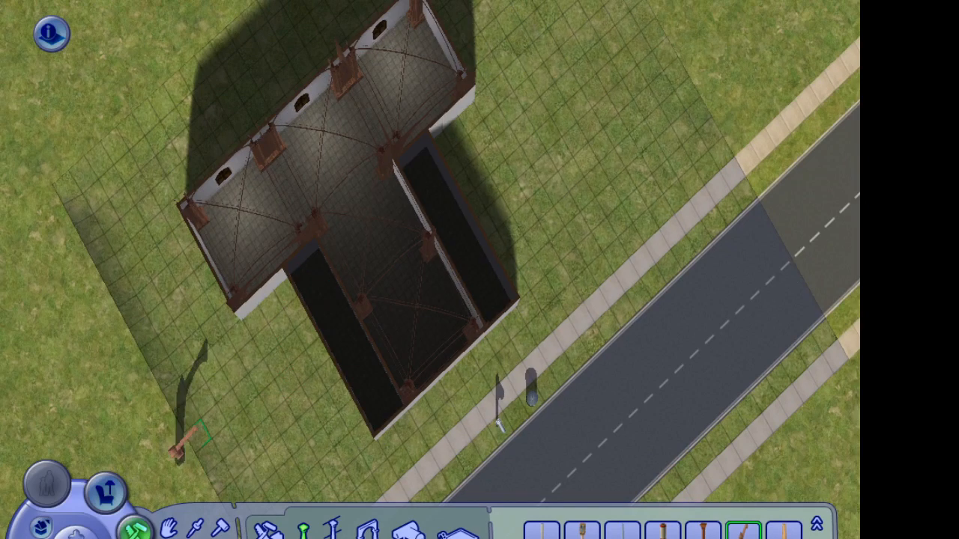
key(Page_Up)
key(End)
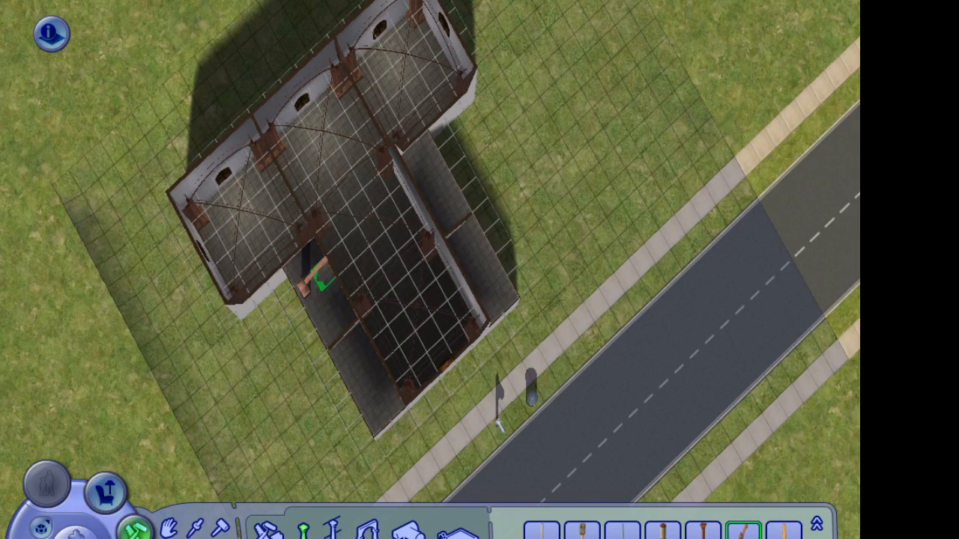
click(323, 283)
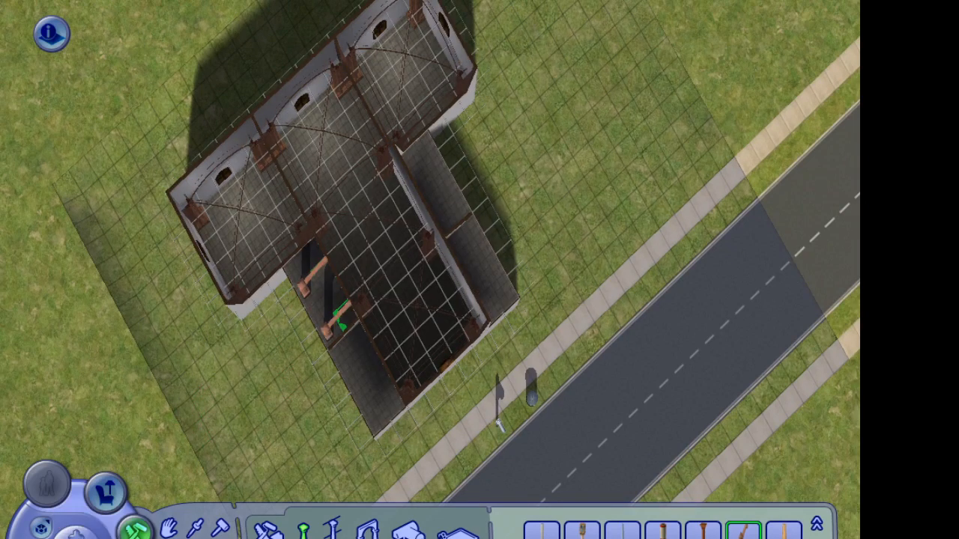
click(343, 322)
click(365, 365)
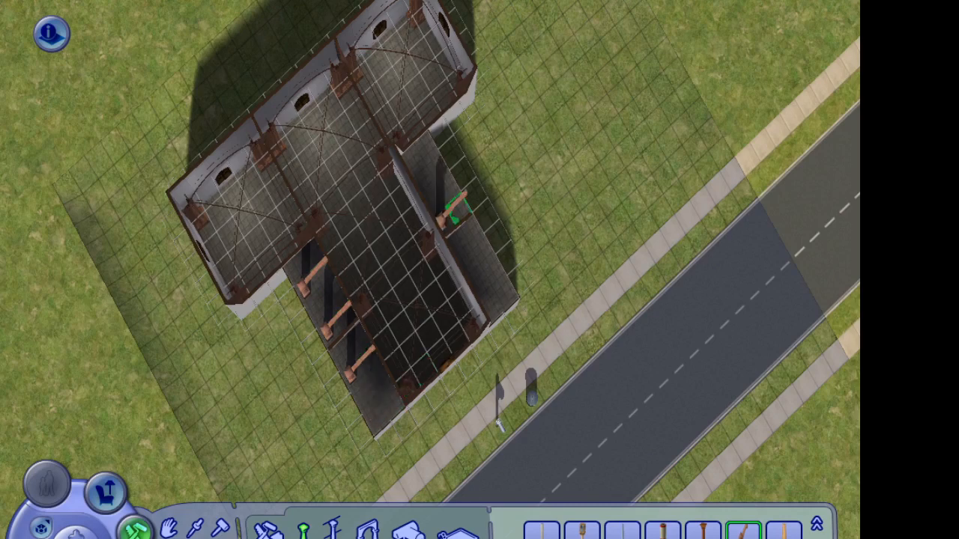
Place three matching flying buttresses on the opposite aisle's upper level, turned toward the nave, and restore the view of walls and roofs.
click(430, 180)
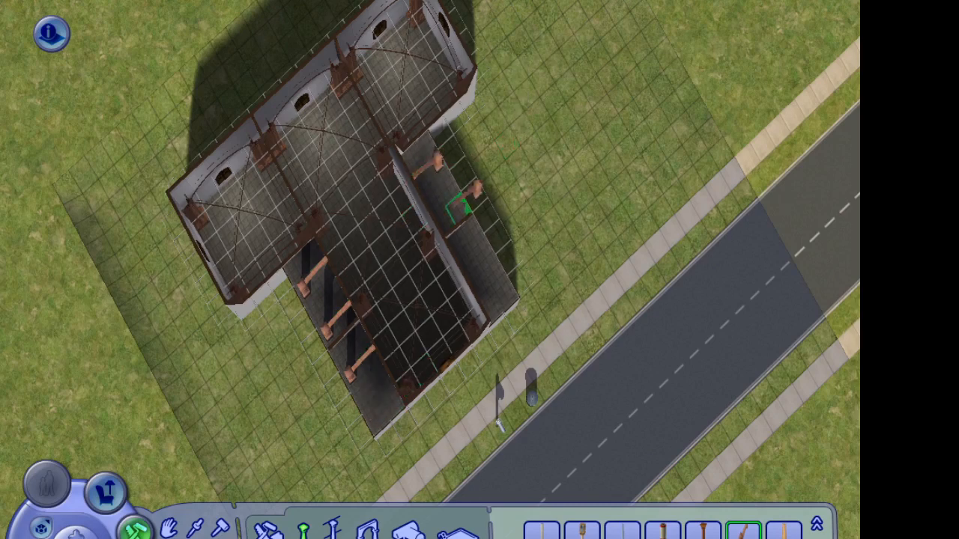
click(452, 213)
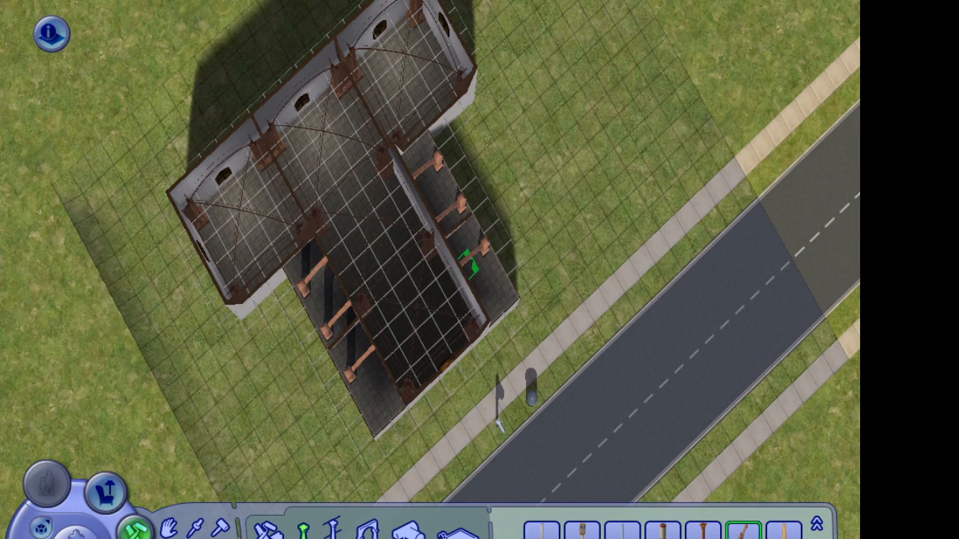
middle_drag(290, 475, 280, 416)
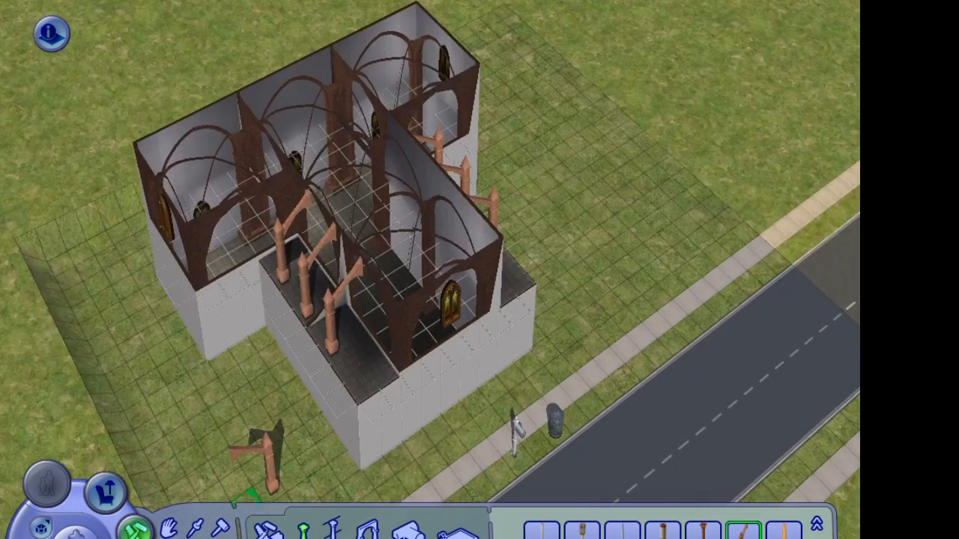
key(Home)
click(42, 529)
click(109, 523)
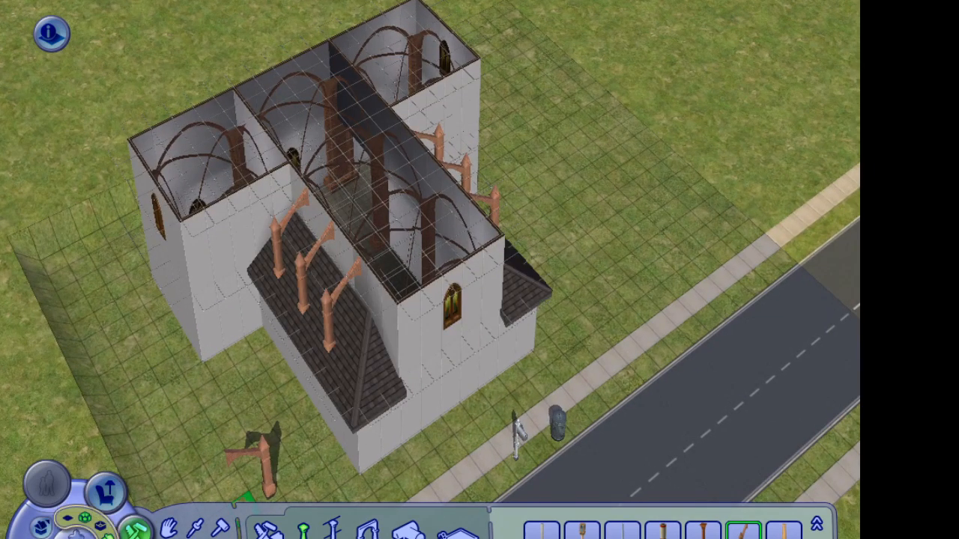
click(169, 529)
Place three flying buttresses at ground level outside the first aisle's wall, aligned with the upper ones and turned toward the church.
middle_drag(225, 450, 348, 415)
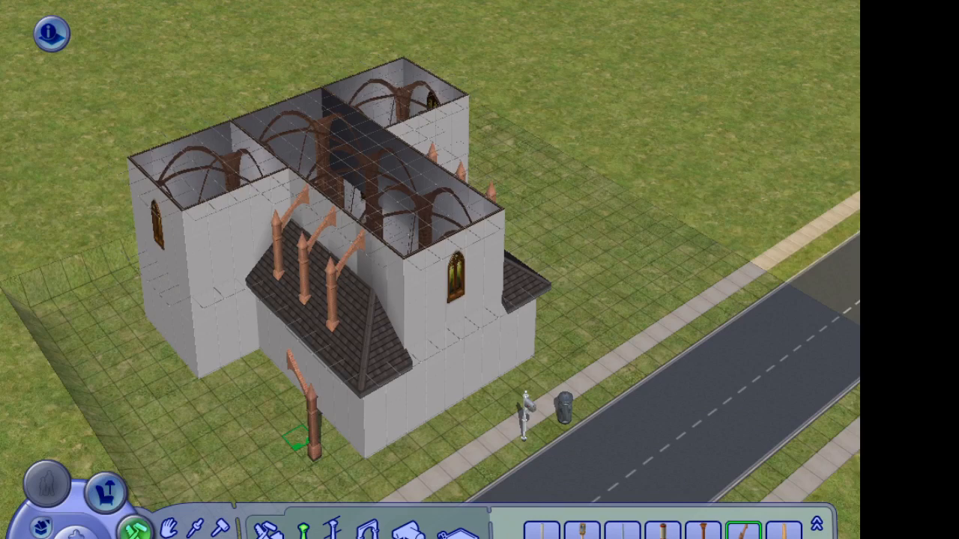
drag(286, 423, 159, 496)
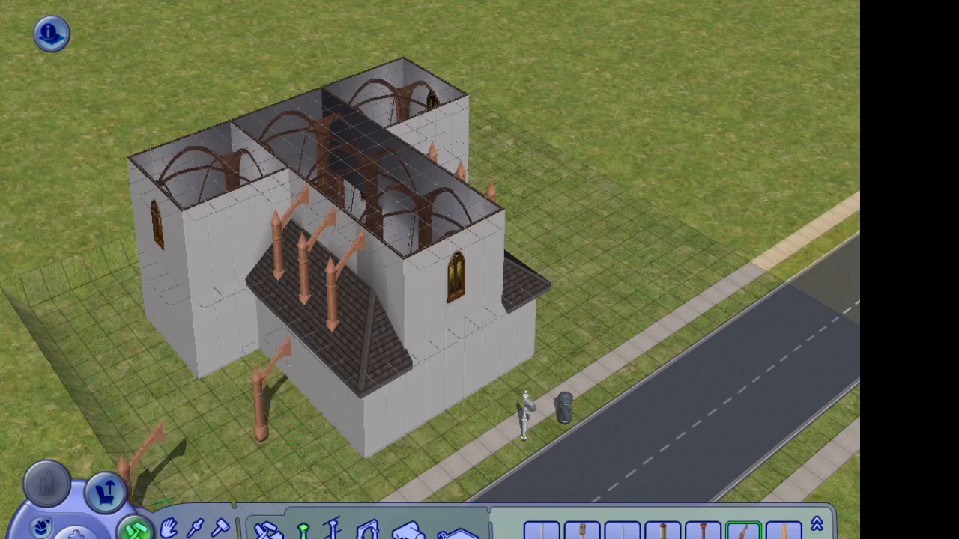
key(ctrl+z)
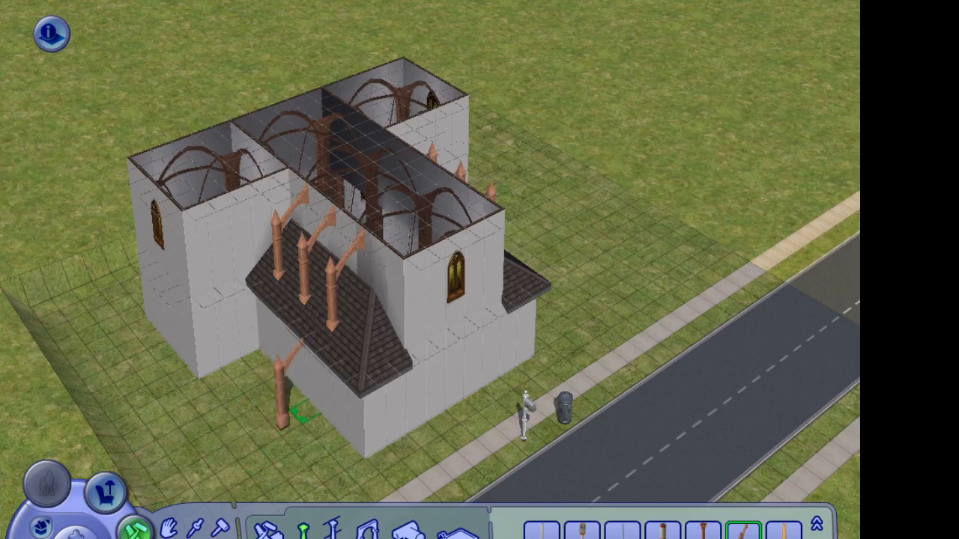
click(289, 403)
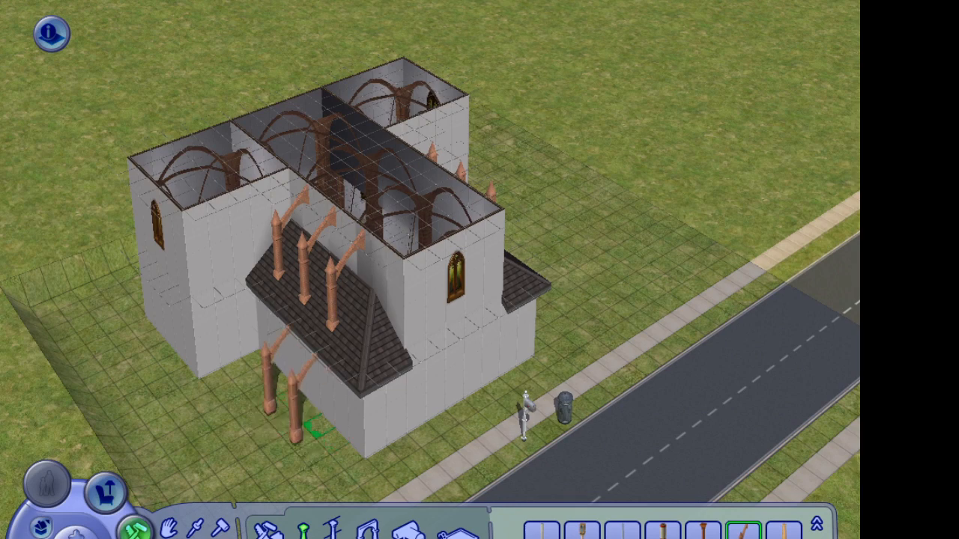
click(319, 427)
click(269, 369)
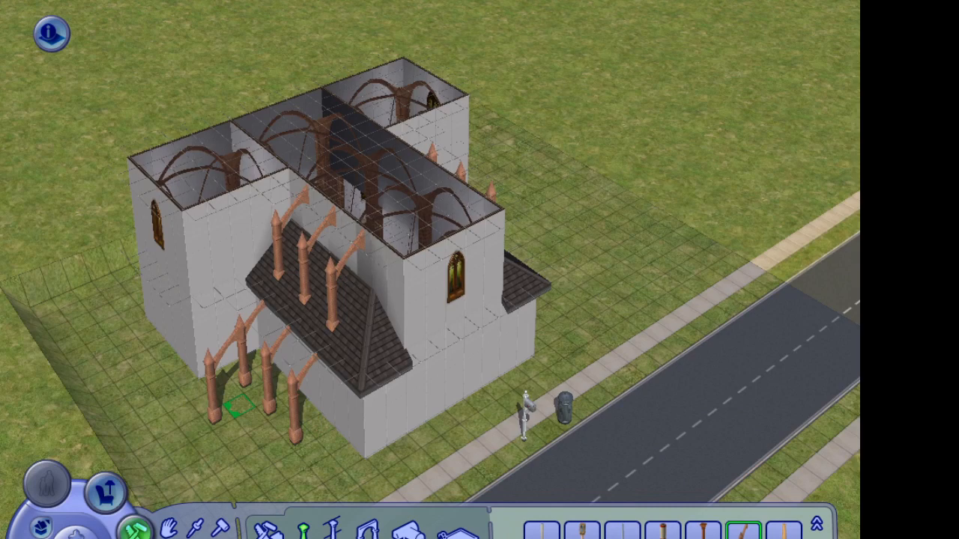
Place three matching ground-level flying buttresses along the outer wall of the opposite aisle.
key(period)
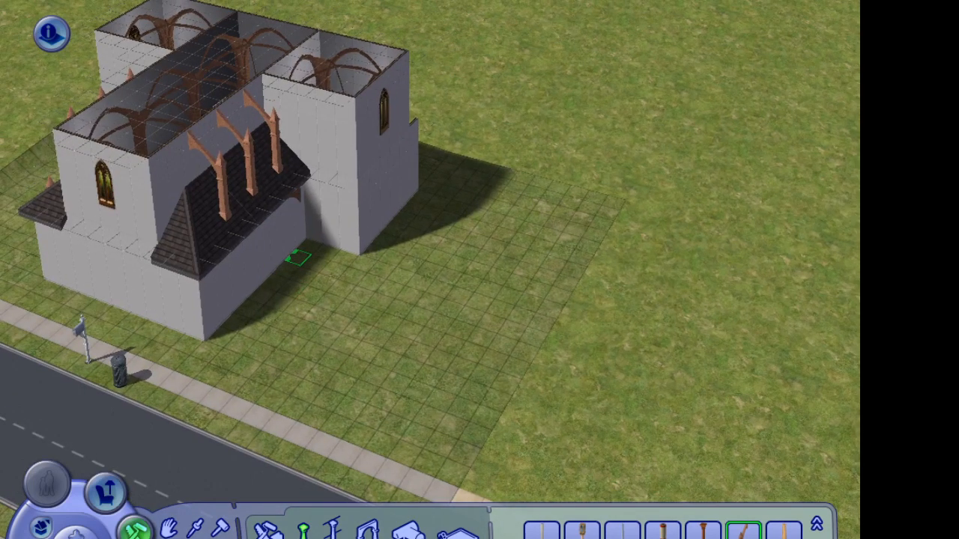
click(298, 257)
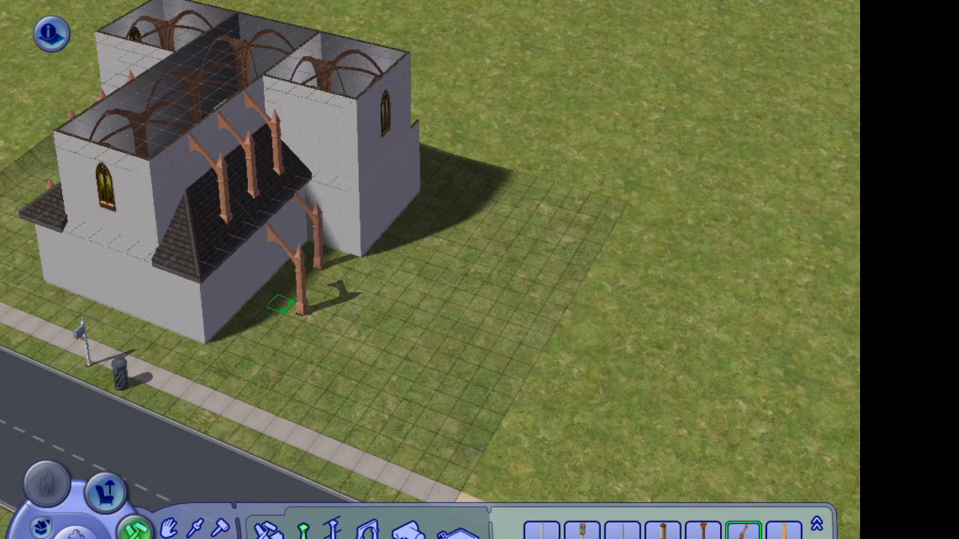
click(271, 281)
click(247, 309)
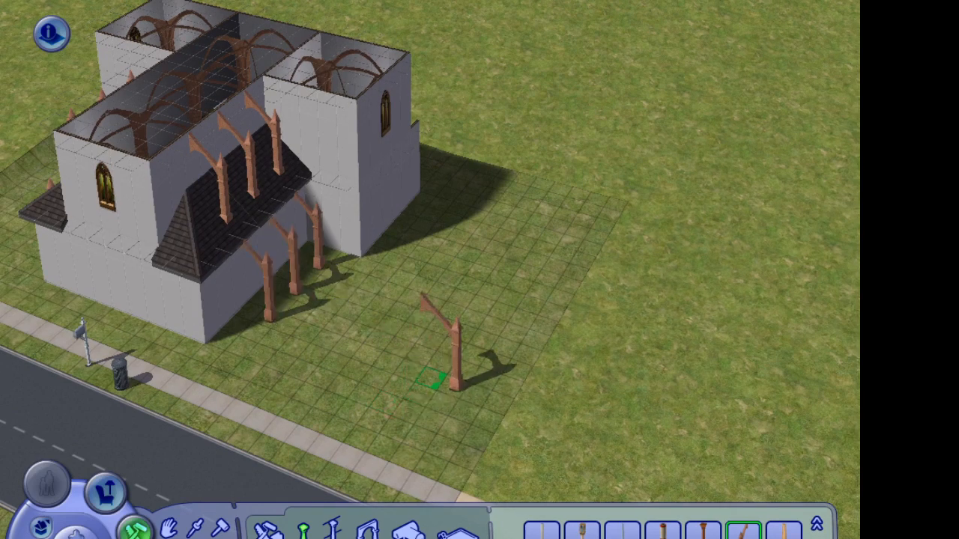
right_drag(432, 378, 352, 353)
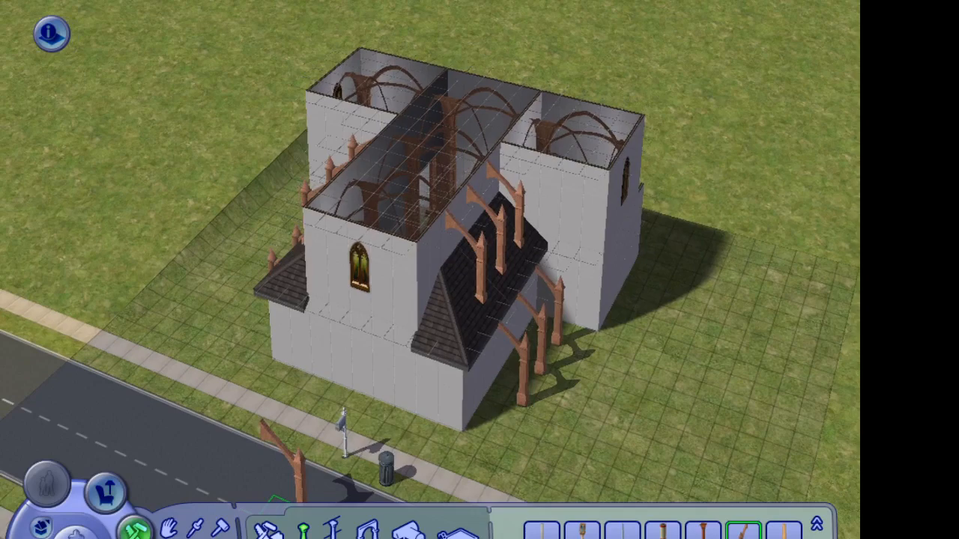
Put a hipped roof section over the street-facing end of the nave.
click(267, 530)
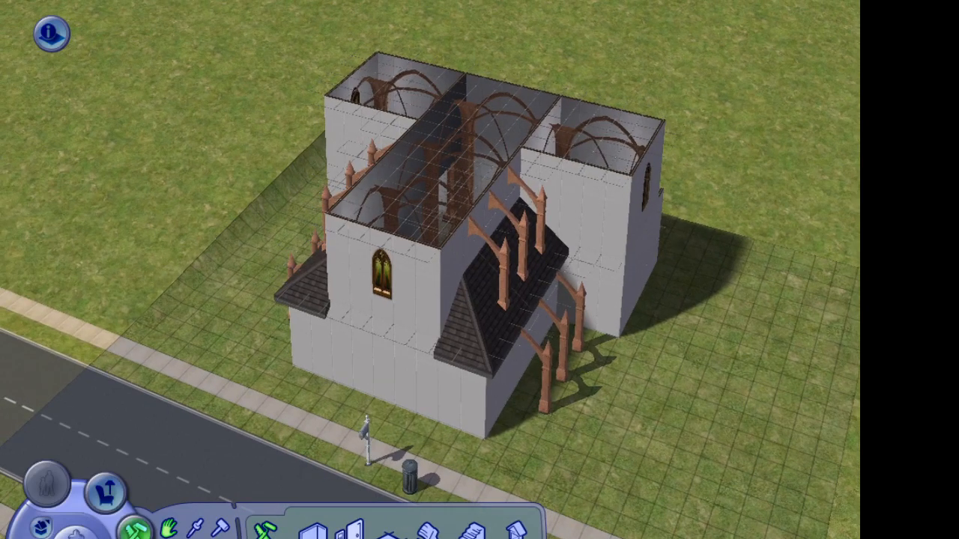
click(389, 535)
right_drag(299, 402, 329, 371)
click(319, 534)
middle_drag(443, 262, 420, 257)
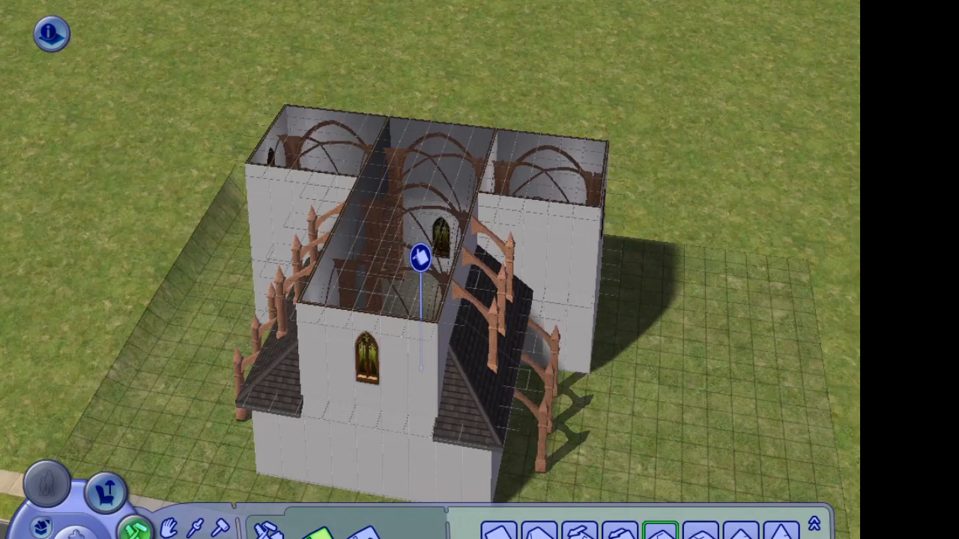
middle_drag(421, 369, 456, 382)
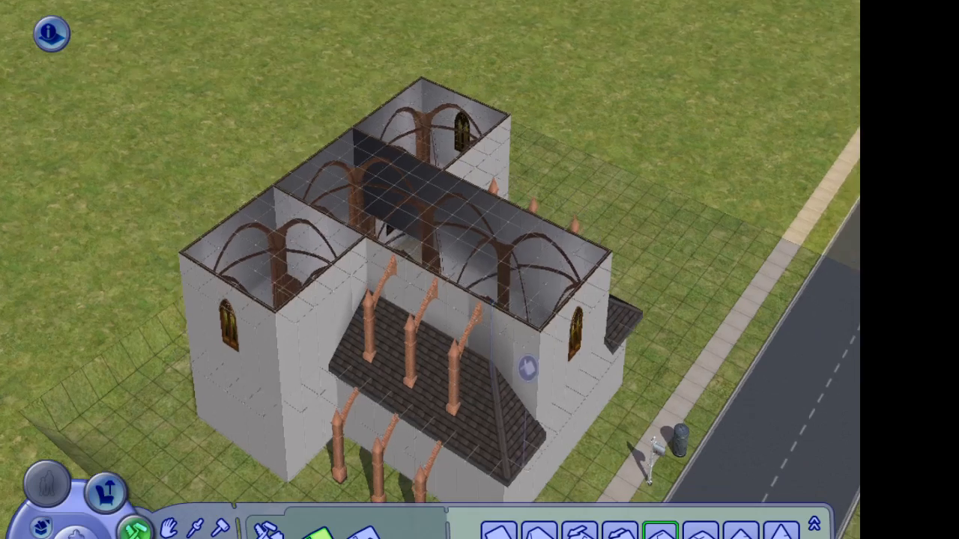
drag(546, 204, 525, 95)
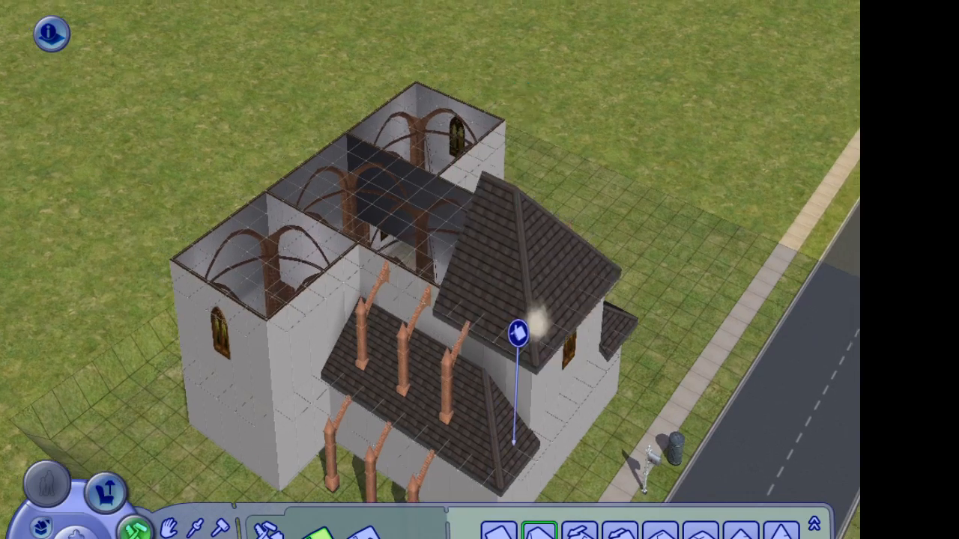
Put a second hipped roof section over the nave's far end, between the two transept arms.
right_drag(516, 332, 509, 343)
click(620, 533)
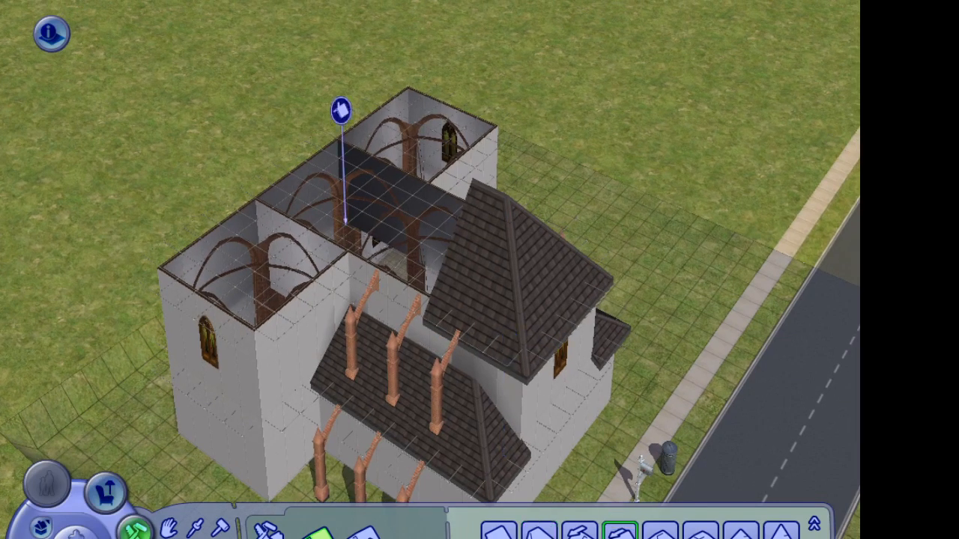
click(539, 533)
drag(246, 85, 427, 72)
middle_drag(585, 367, 605, 359)
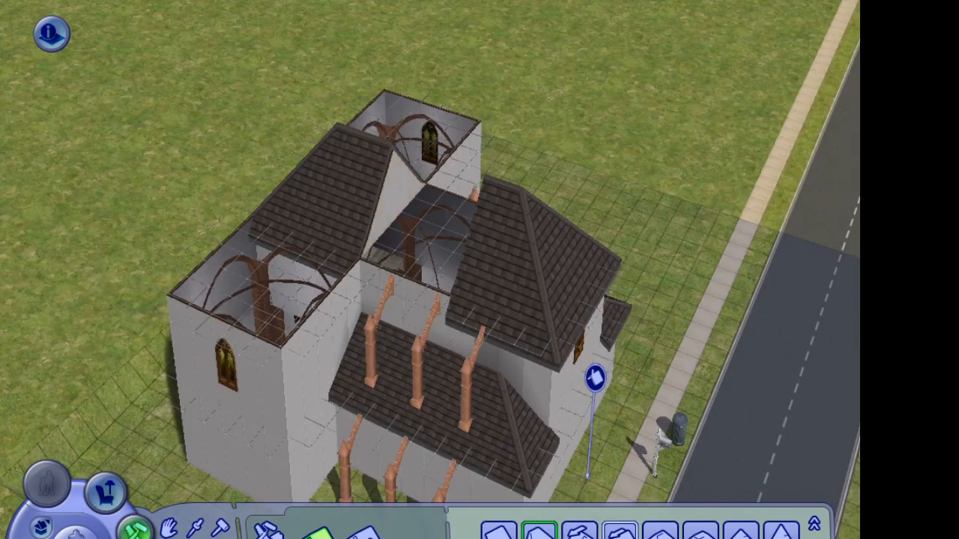
Bridge the nave's two hipped ends with a gabled roof, undoing and redrawing it until one continuous ridge covers the nave.
click(620, 532)
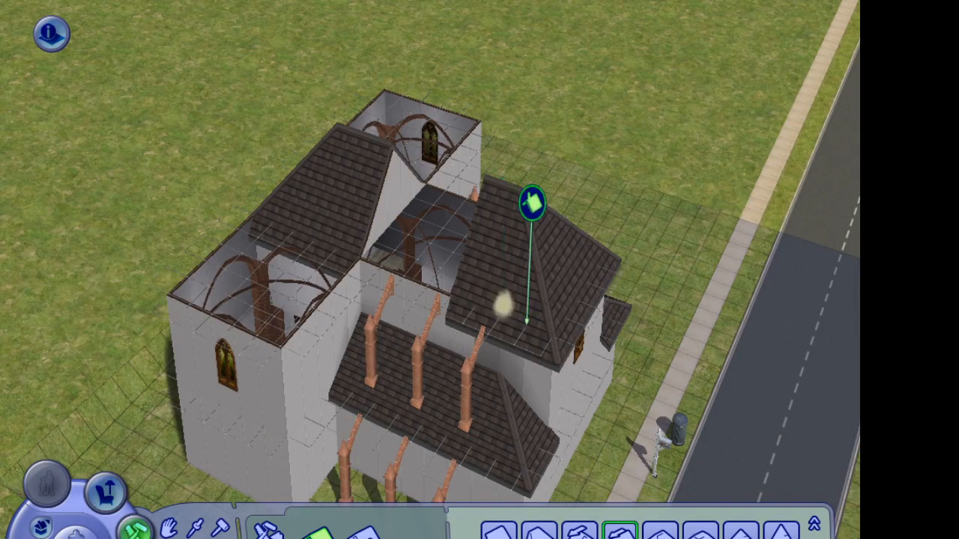
drag(531, 201, 363, 56)
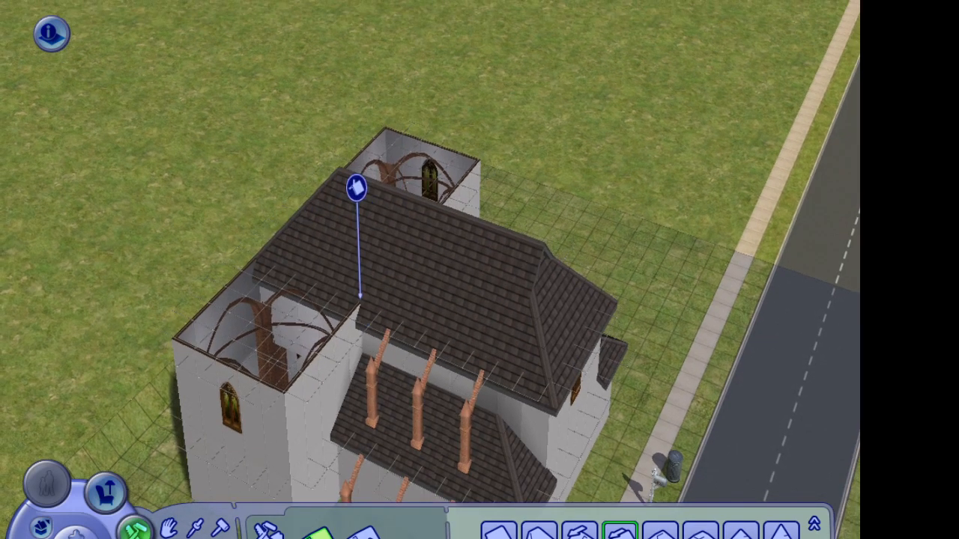
key(ctrl+z)
drag(309, 124, 537, 135)
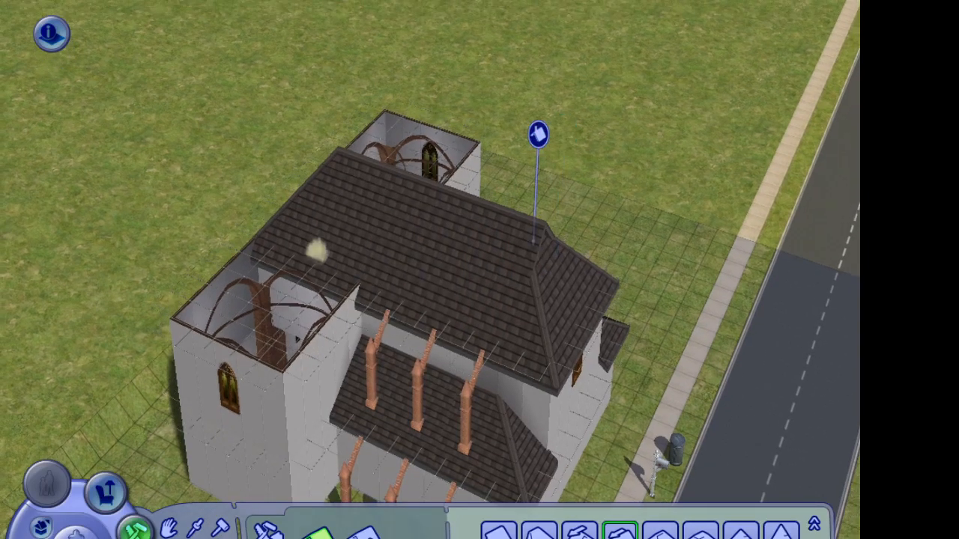
key(period)
middle_drag(466, 364, 356, 368)
key(ctrl+z)
drag(370, 255, 530, 380)
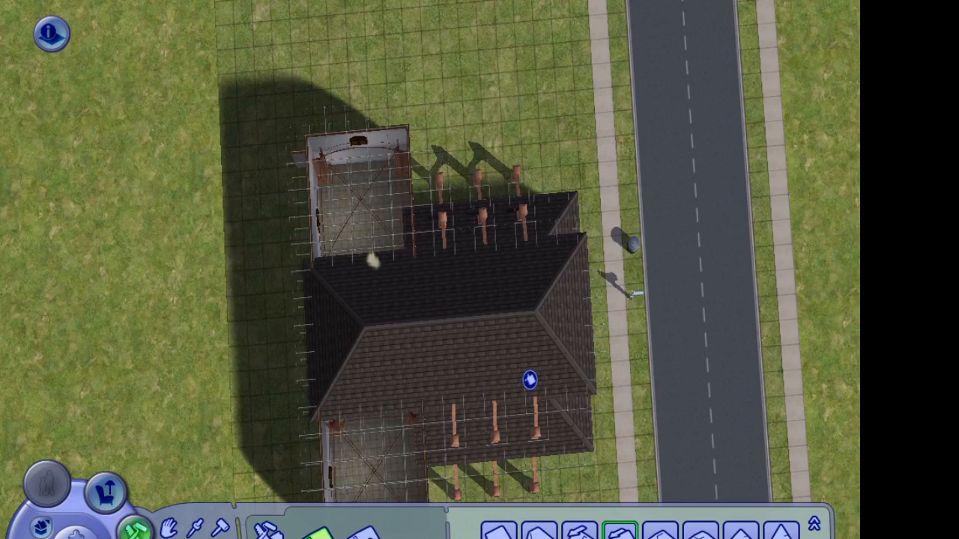
Cover both transept arms with hipped roof sections, one at each end of the T.
middle_drag(529, 380, 398, 337)
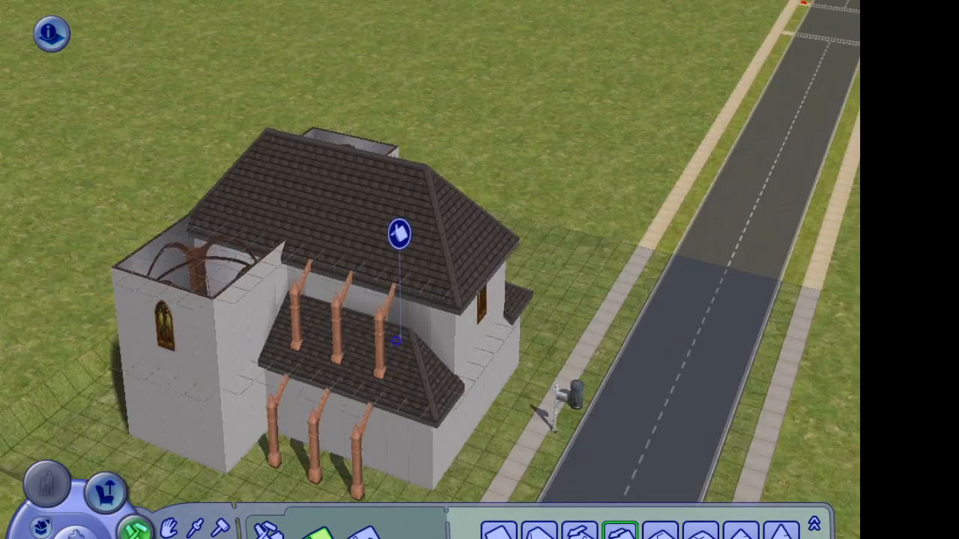
scroll(398, 341, up, 3)
middle_drag(608, 309, 253, 277)
key(Page_Up)
drag(262, 137, 343, 266)
right_drag(343, 266, 310, 309)
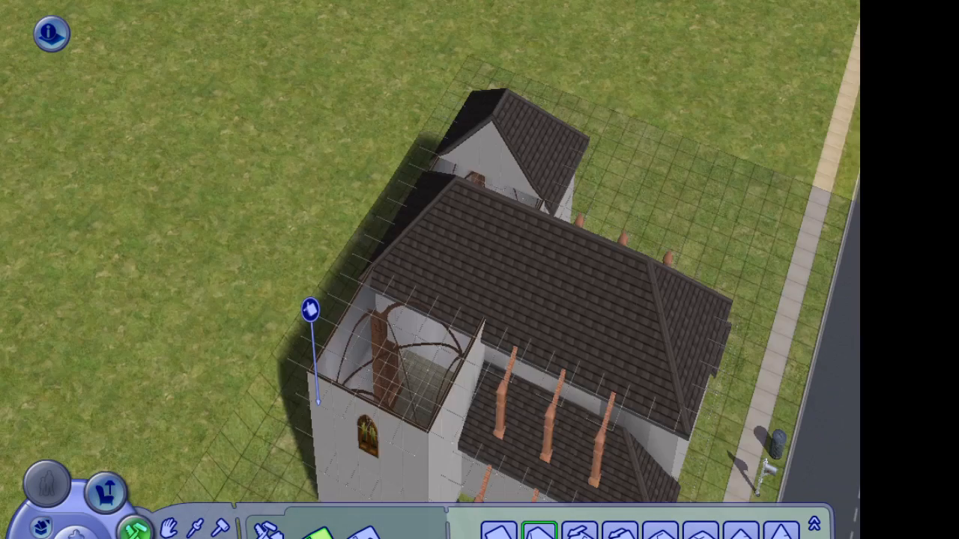
drag(311, 309, 469, 255)
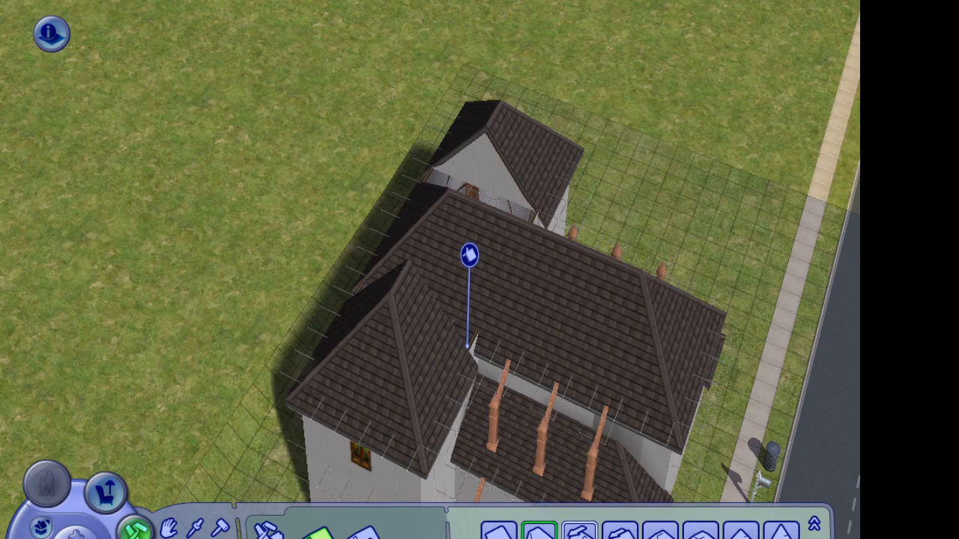
Join the two transept roofs with a gabled roof running straight across the nave roof, redrawing it from above to fit.
drag(341, 308, 543, 116)
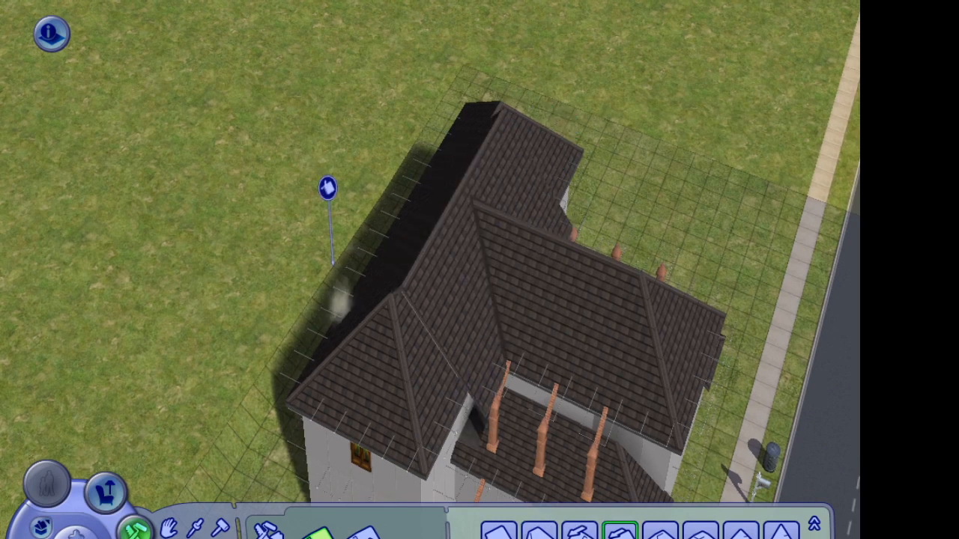
middle_drag(327, 188, 349, 214)
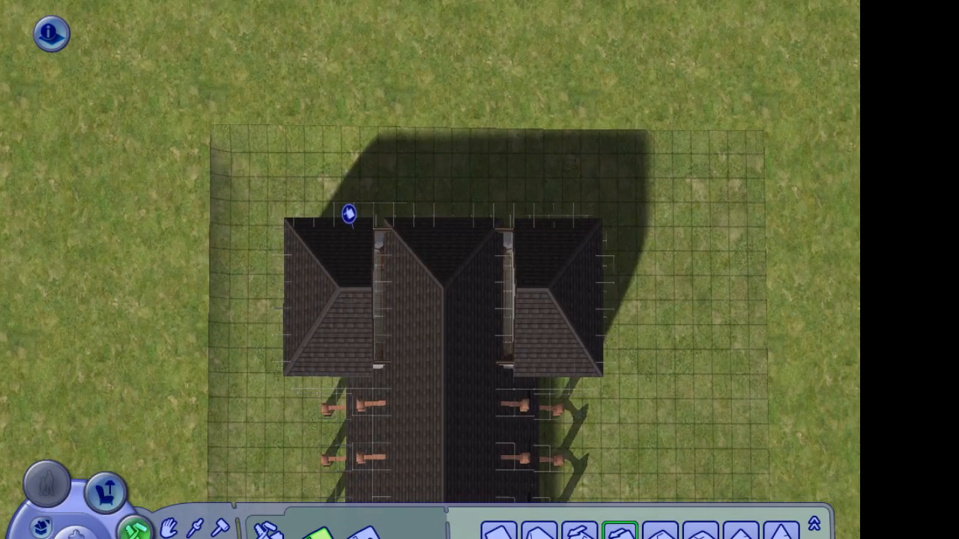
drag(349, 215, 540, 356)
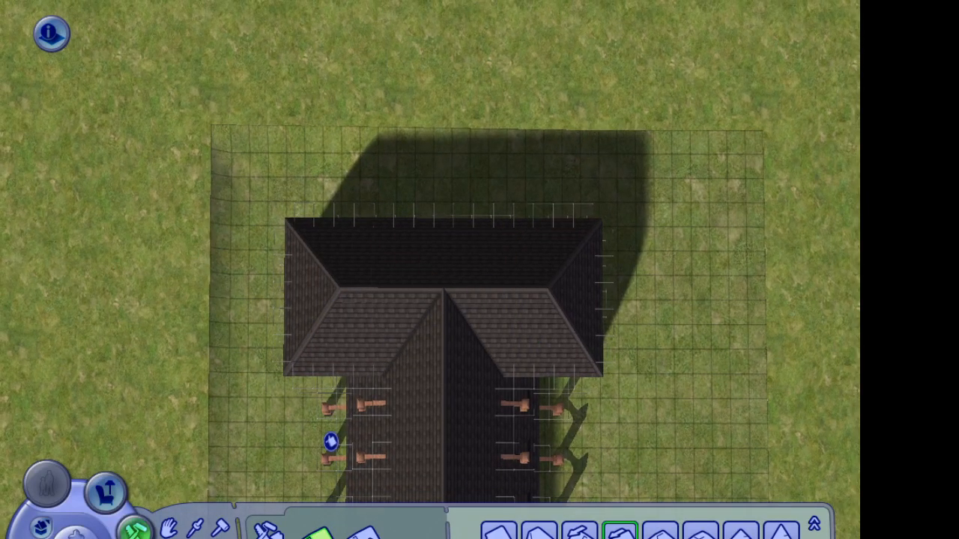
middle_drag(332, 442, 326, 472)
click(267, 532)
click(428, 531)
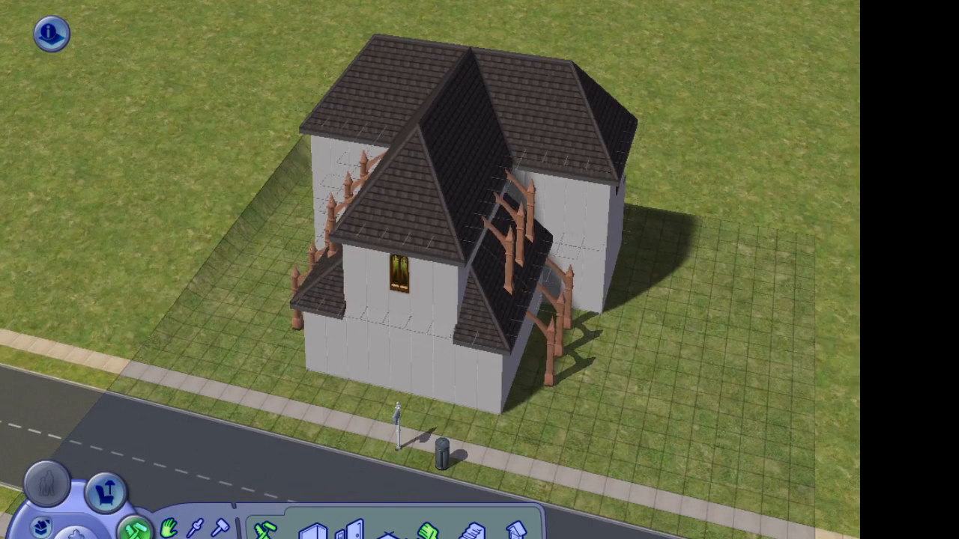
Cover all outside walls of the church with the plain red brick wall covering.
middle_drag(400, 446, 388, 408)
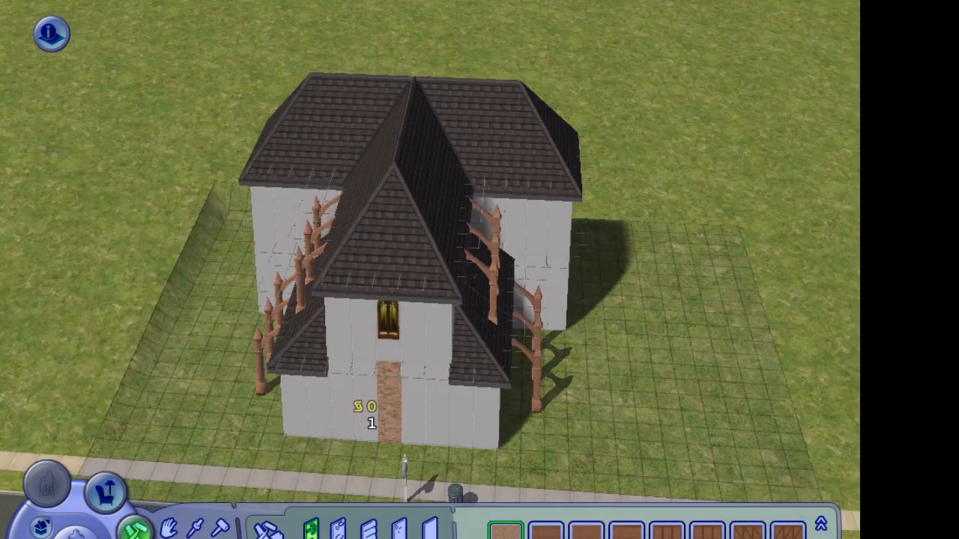
click(821, 538)
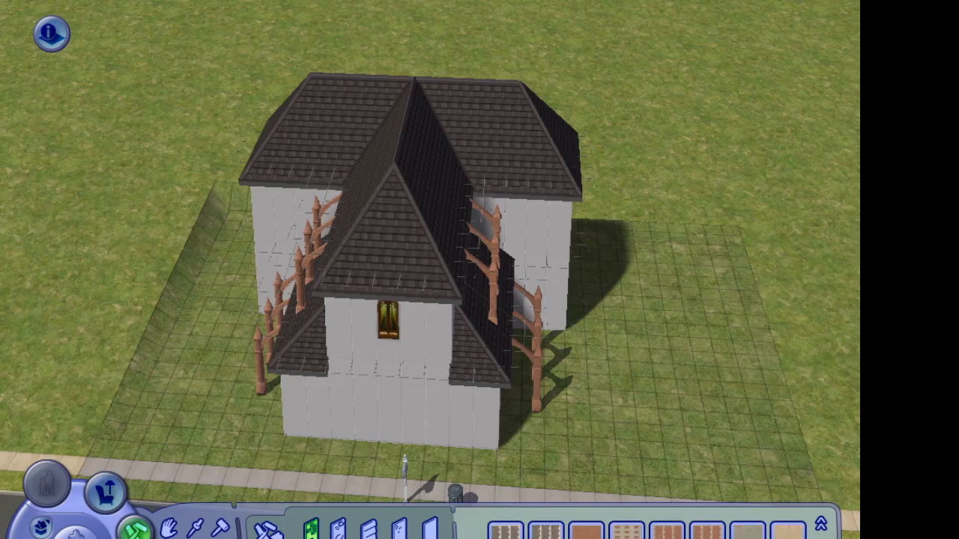
click(587, 532)
shift+click(390, 409)
middle_drag(389, 408, 375, 438)
key(Escape)
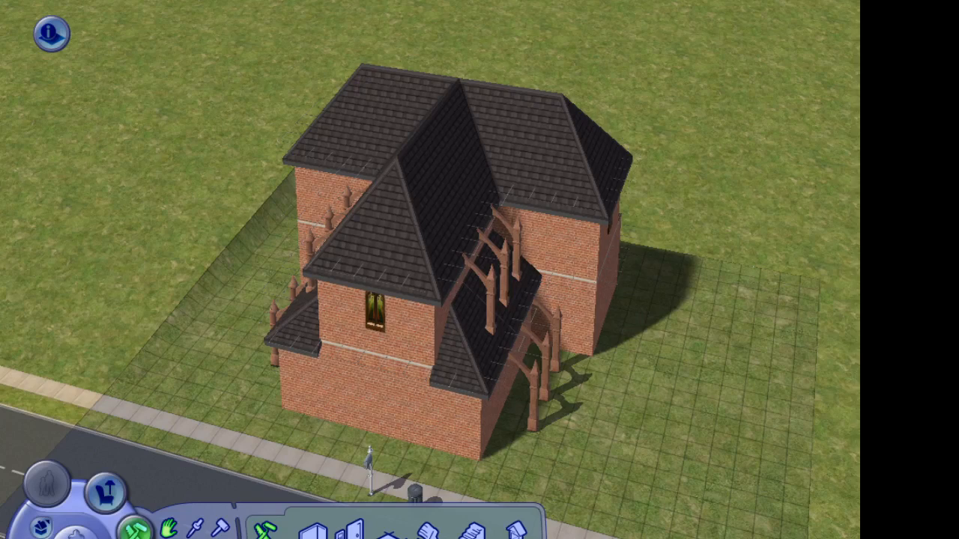
Remove the upper window from the front facade and place the two-storey Gothic stone-framed door at the centre of that wall.
key(Delete)
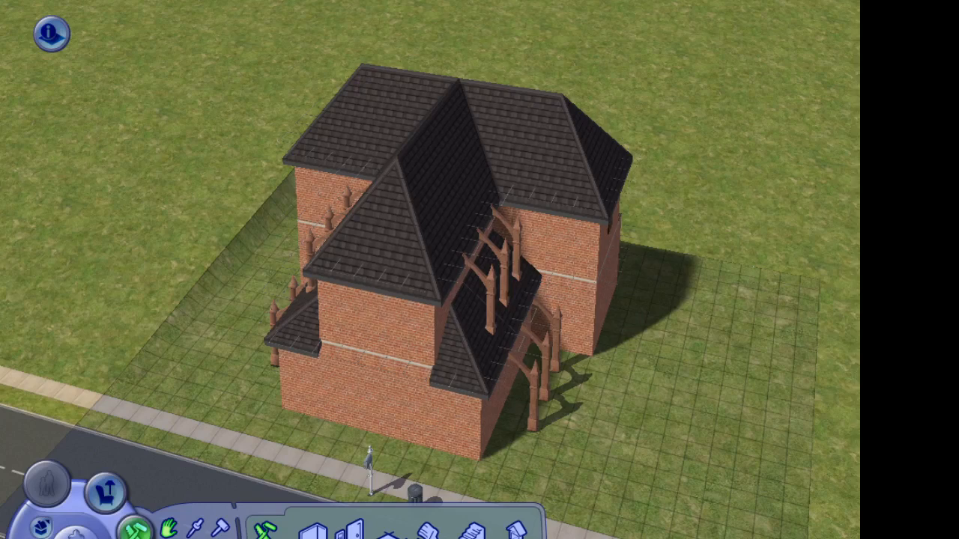
key(Page_Down)
click(348, 530)
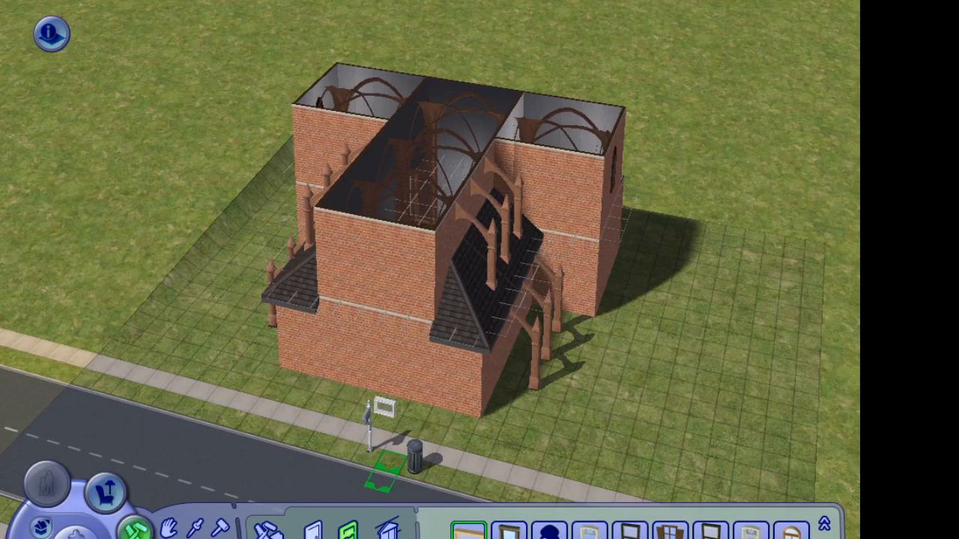
click(313, 531)
click(313, 538)
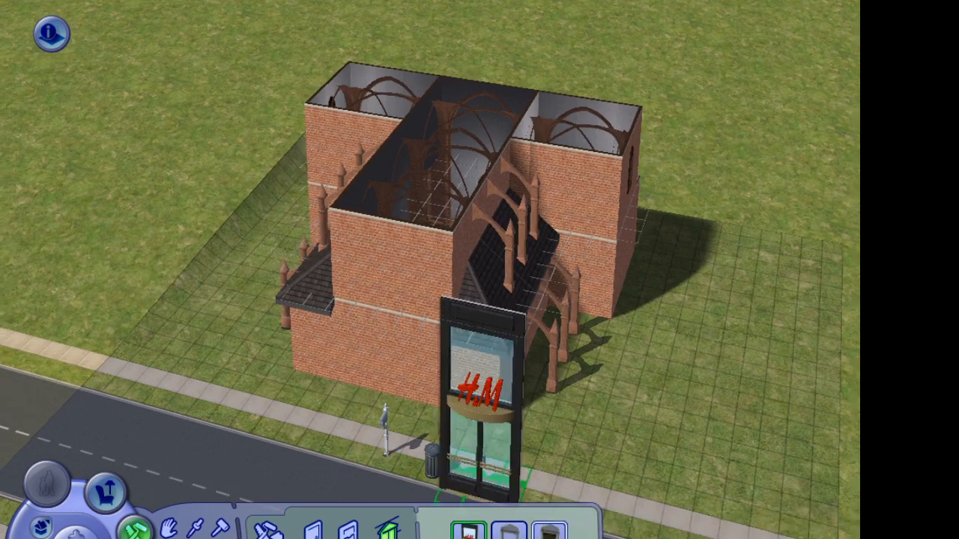
click(550, 531)
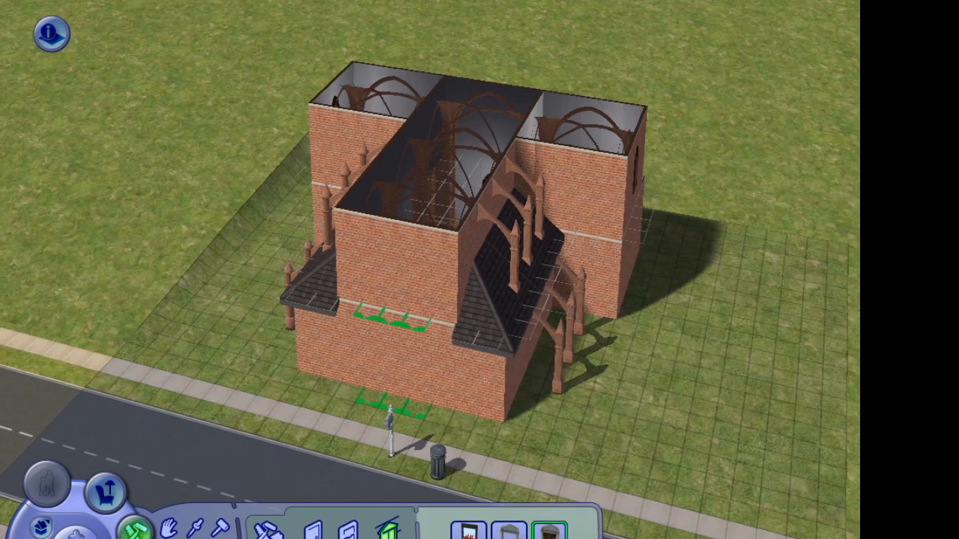
click(393, 364)
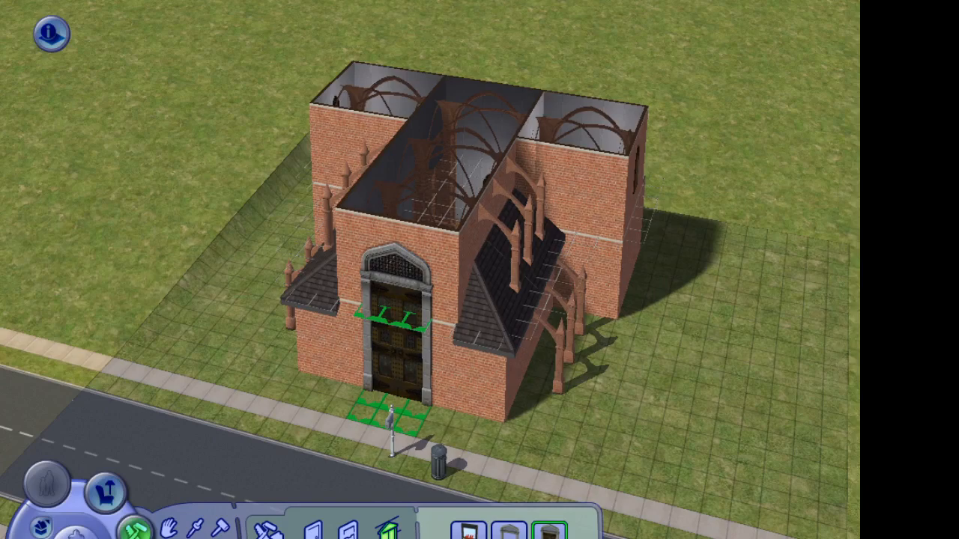
Cover the ground-floor interior walls of the nave, transept and both aisles with the same red brick.
middle_drag(273, 450, 225, 429)
key(Page_Down)
key(e)
click(224, 430)
middle_drag(293, 464, 314, 427)
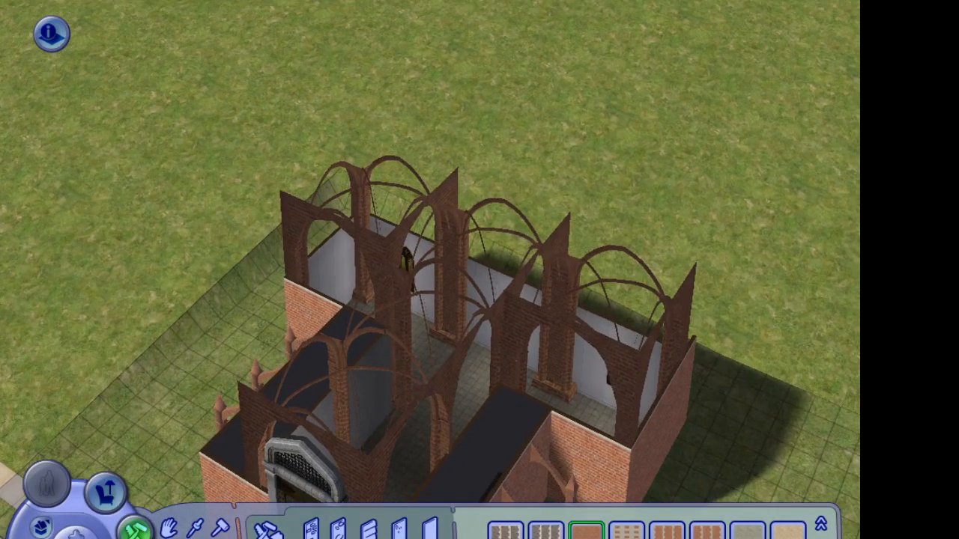
shift+click(367, 397)
shift+click(308, 373)
shift+click(455, 478)
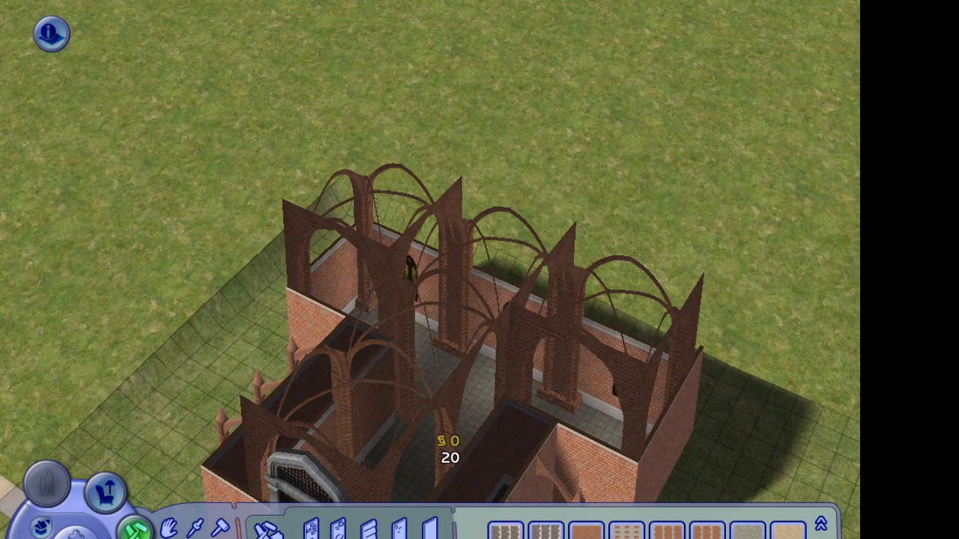
Place Haligerboog arches in the walls between the nave and the aisles, two on each side.
middle_drag(450, 479, 359, 472)
click(168, 527)
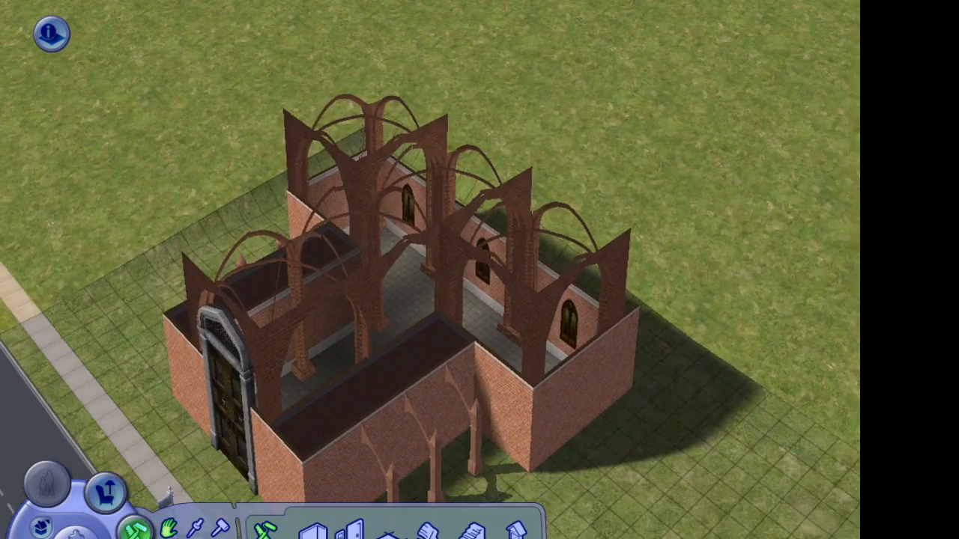
click(350, 531)
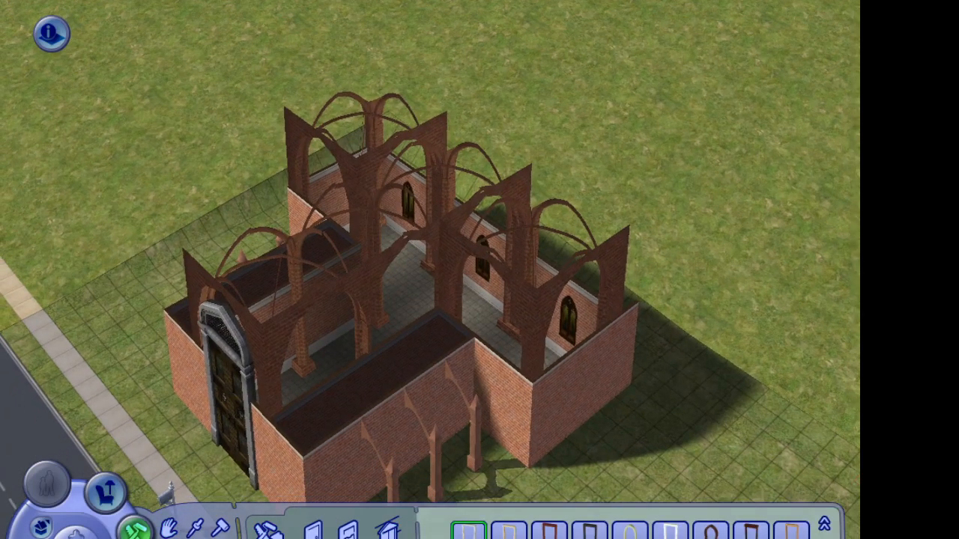
right_drag(611, 397, 585, 427)
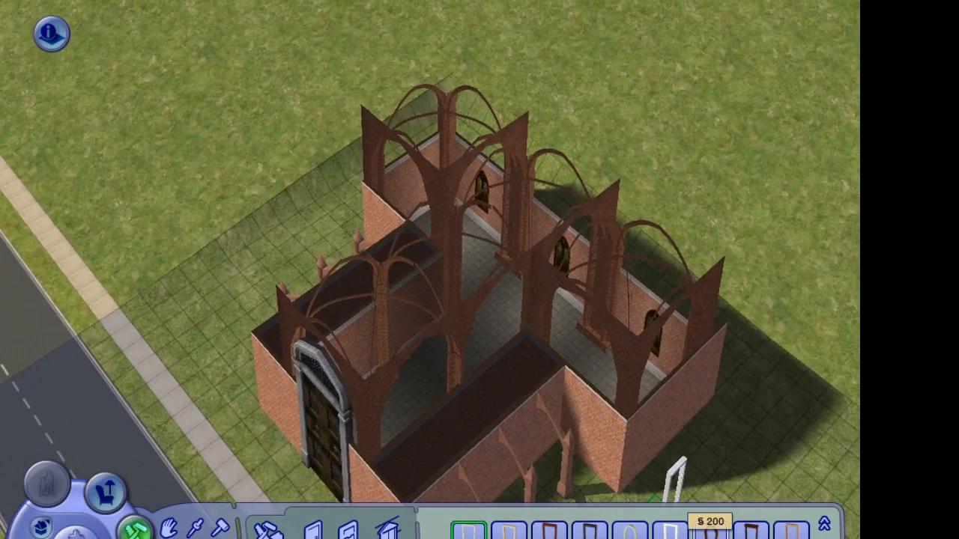
click(711, 533)
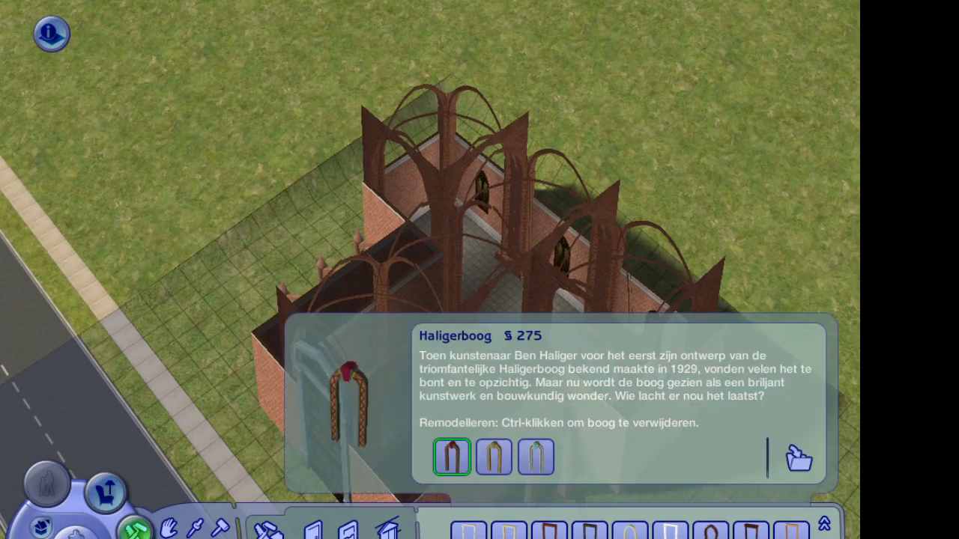
click(535, 458)
click(494, 458)
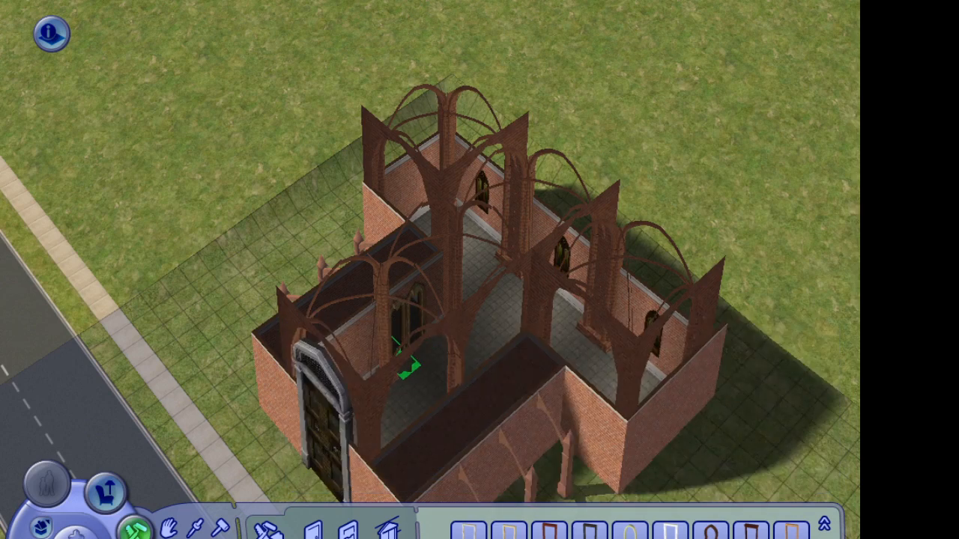
mouse_move(373, 389)
middle_down()
mouse_move(356, 390)
mouse_move(401, 439)
mouse_move(371, 442)
mouse_move(419, 430)
mouse_move(460, 446)
mouse_move(385, 385)
middle_up()
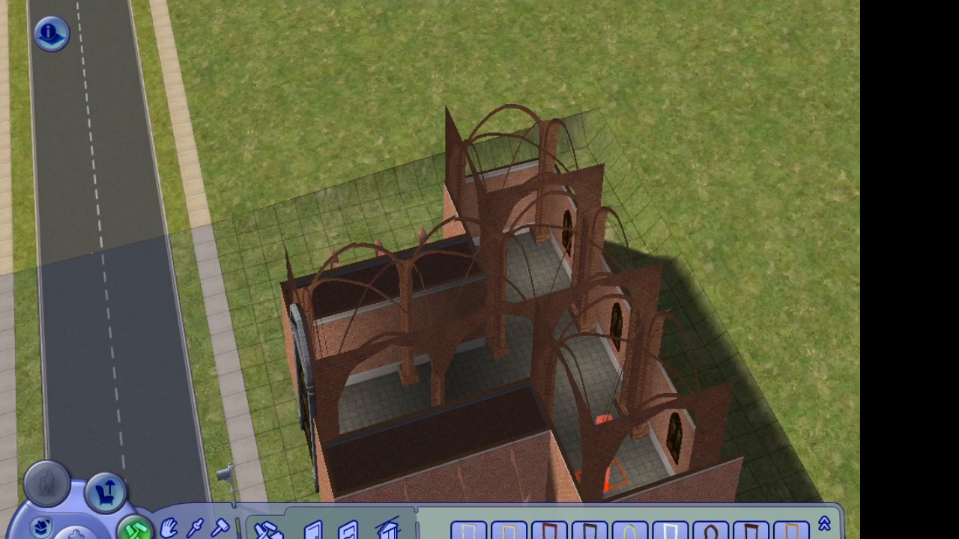
click(456, 365)
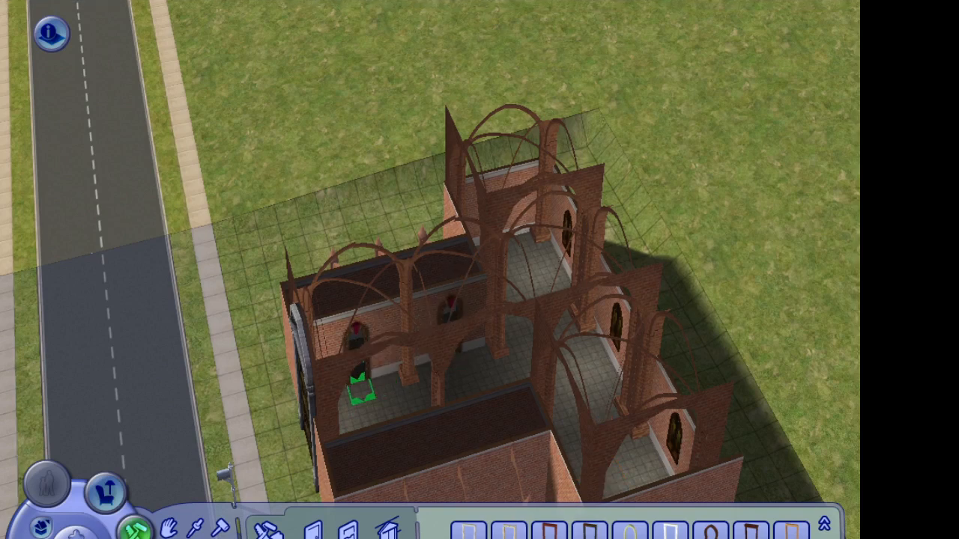
click(360, 391)
click(391, 468)
click(491, 429)
Copy the pointed Gothic window from the transept's rear wall and place two in each aisle's outer wall, between the buttresses.
middle_drag(475, 364, 380, 492)
key(e)
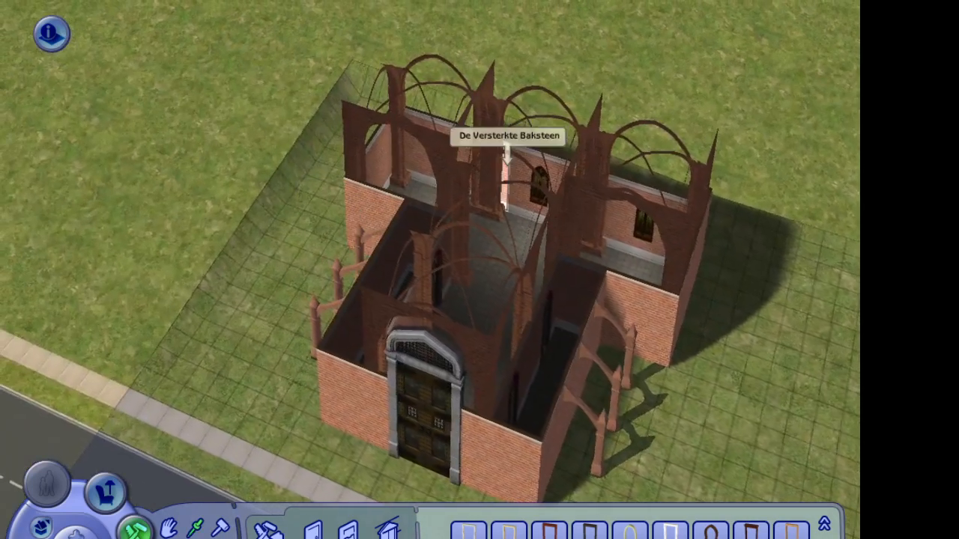
click(540, 192)
middle_drag(582, 446, 719, 454)
middle_drag(362, 310, 161, 307)
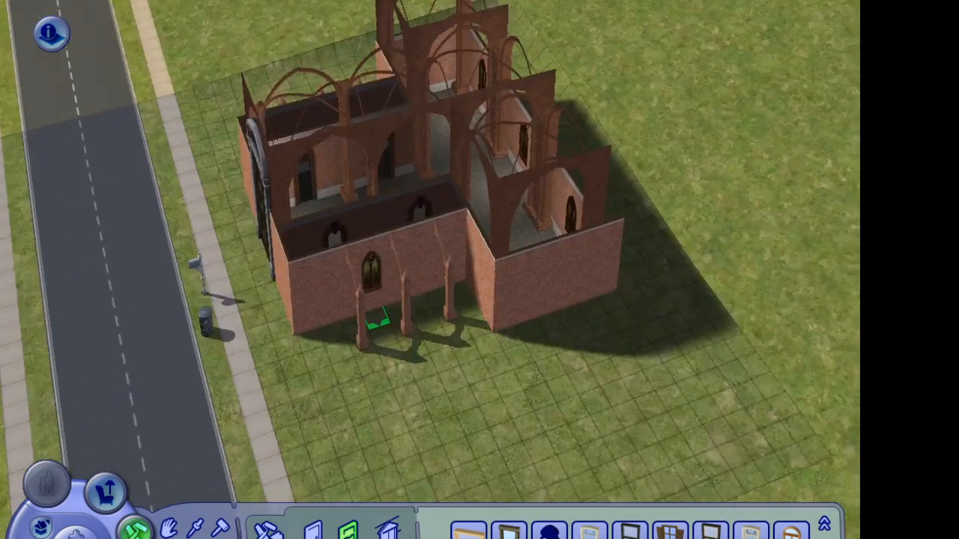
click(372, 277)
click(413, 262)
click(312, 121)
click(354, 110)
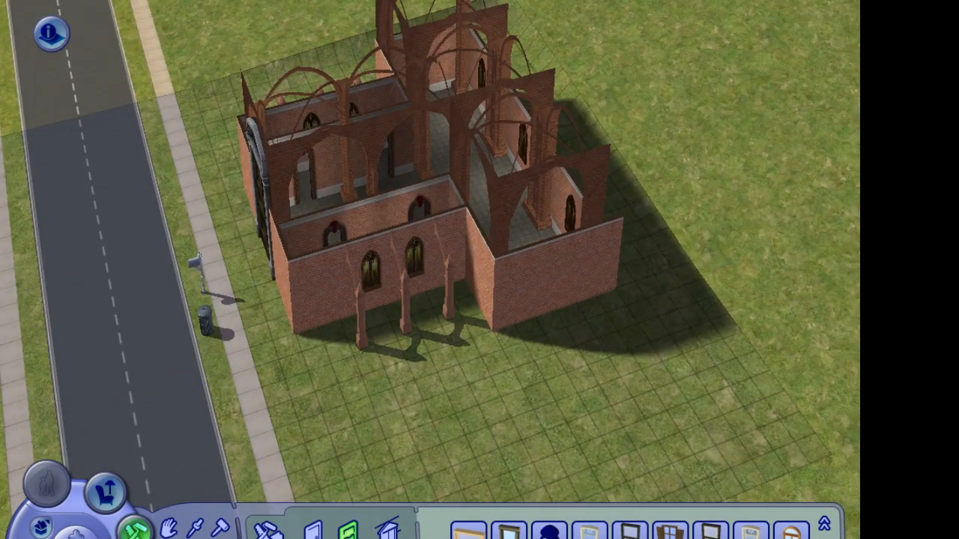
middle_drag(350, 179, 602, 189)
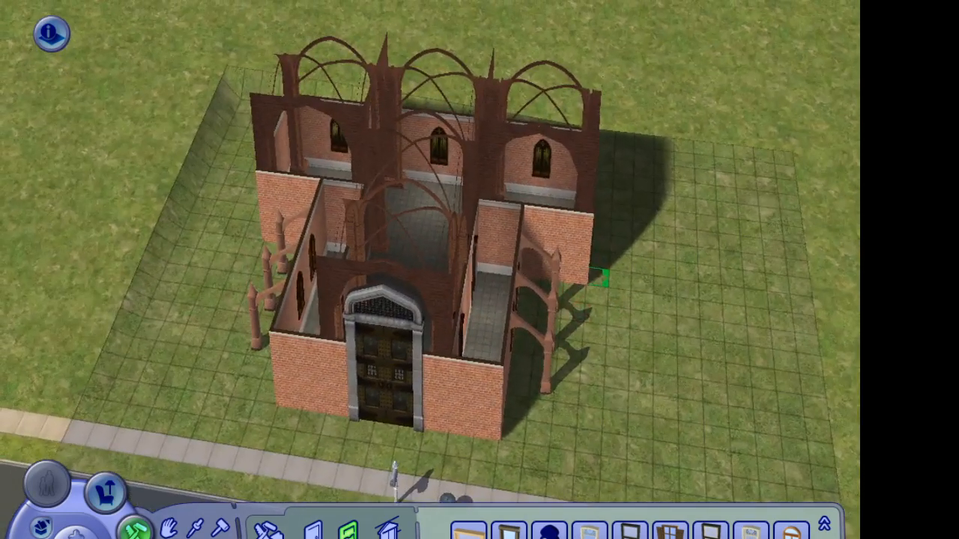
key(Escape)
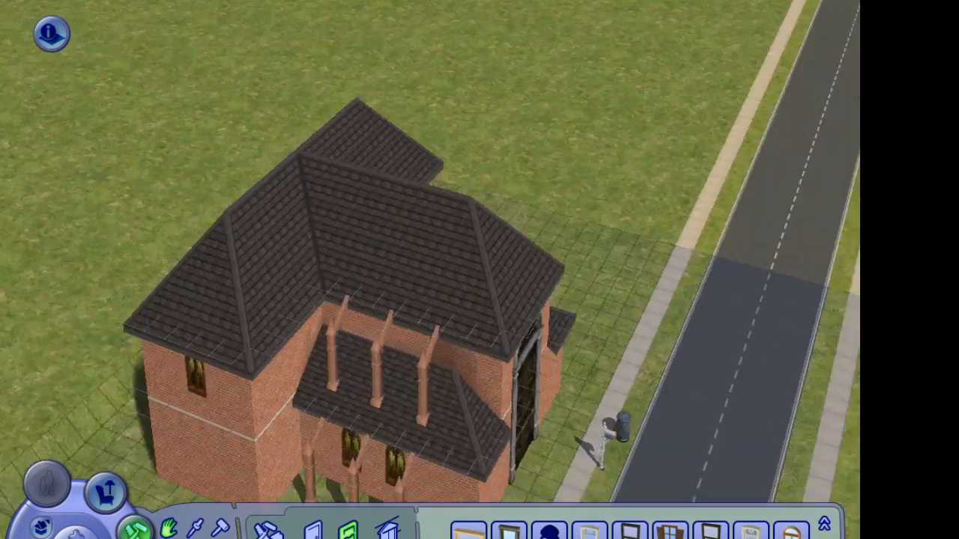
Examine up close how the flying buttresses meet the nave and aisle roofs, including the roof undersides and eaves.
key(Tab)
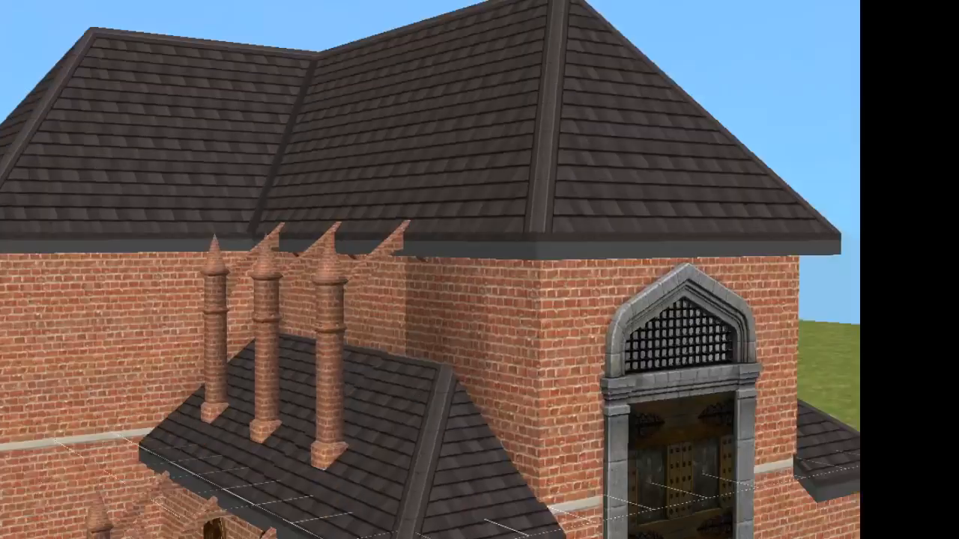
key(w)
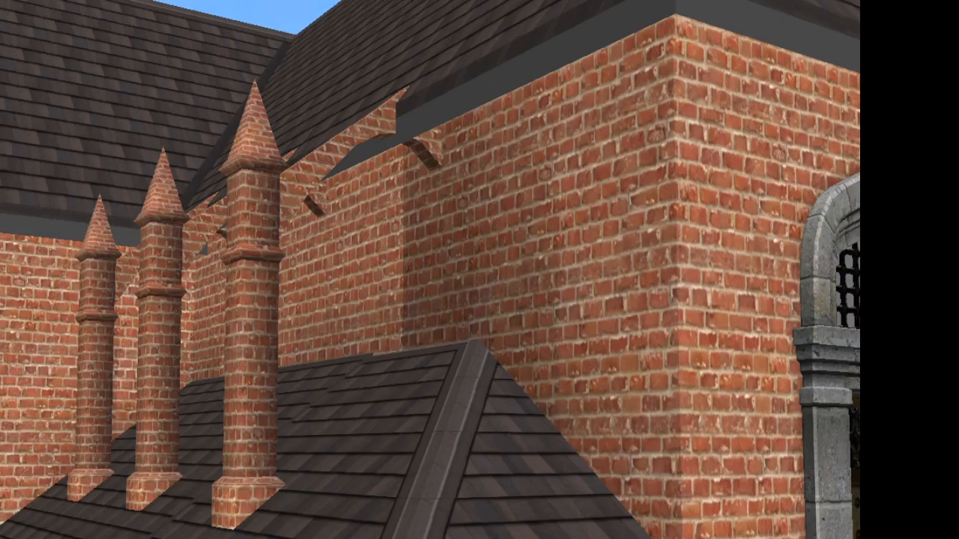
key(d)
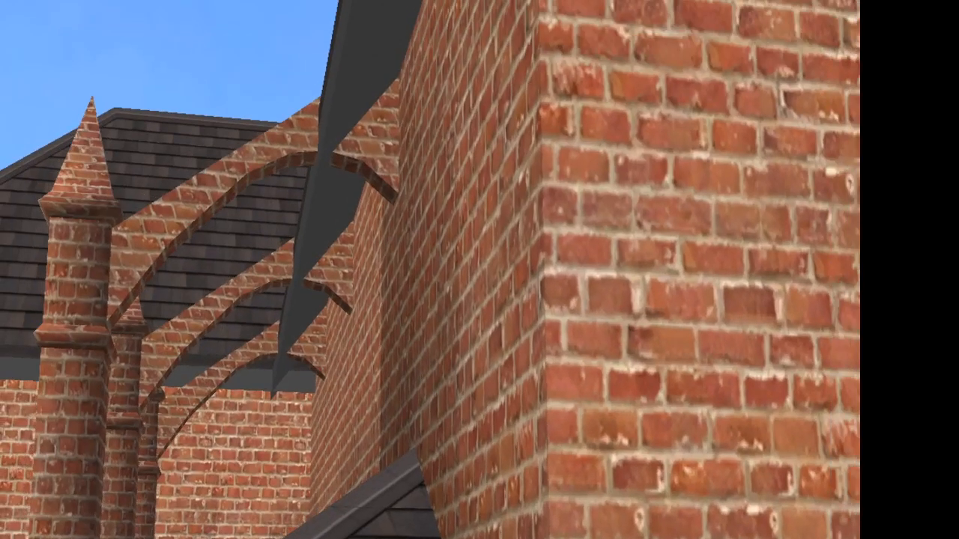
key(s)
key(a)
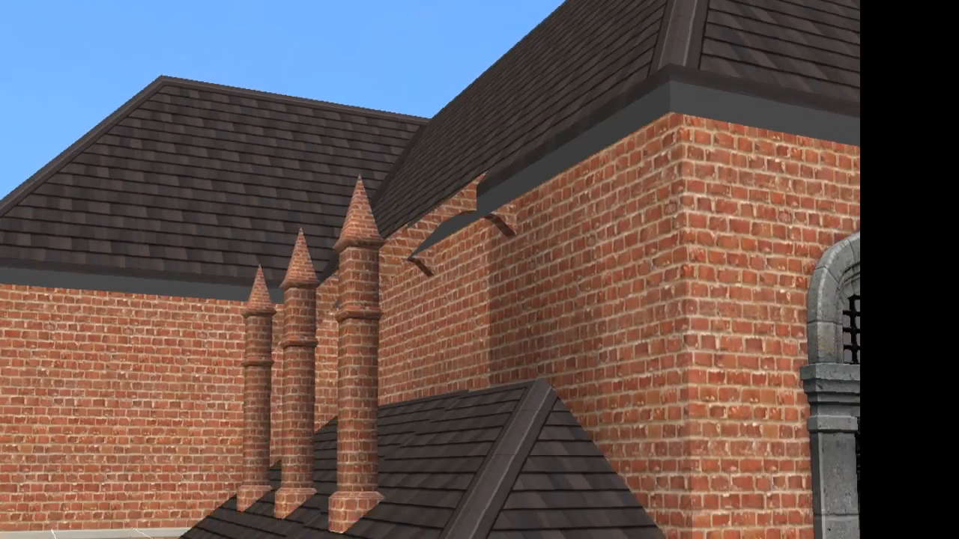
key(q)
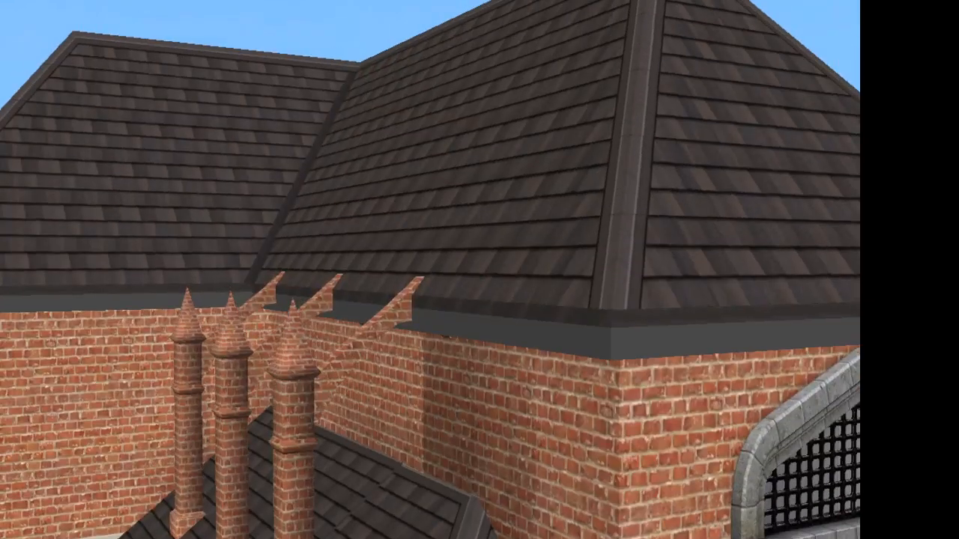
key(q)
key(s)
key(e)
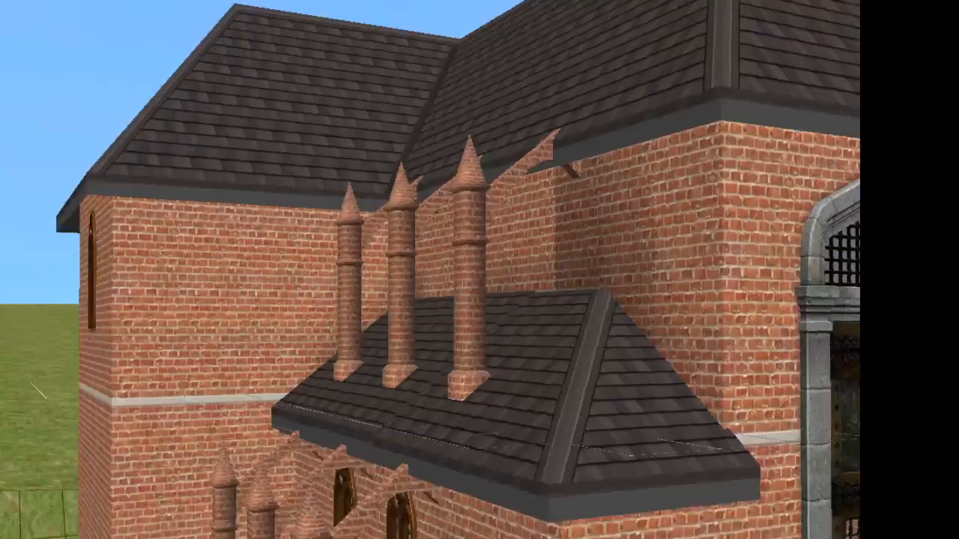
key(e)
key(w)
key(w)
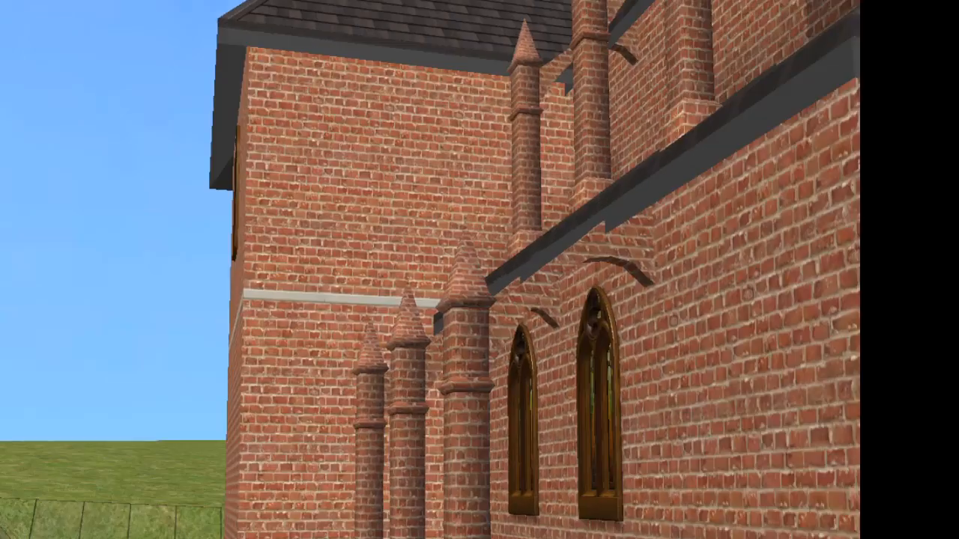
key(d)
key(d)
key(w)
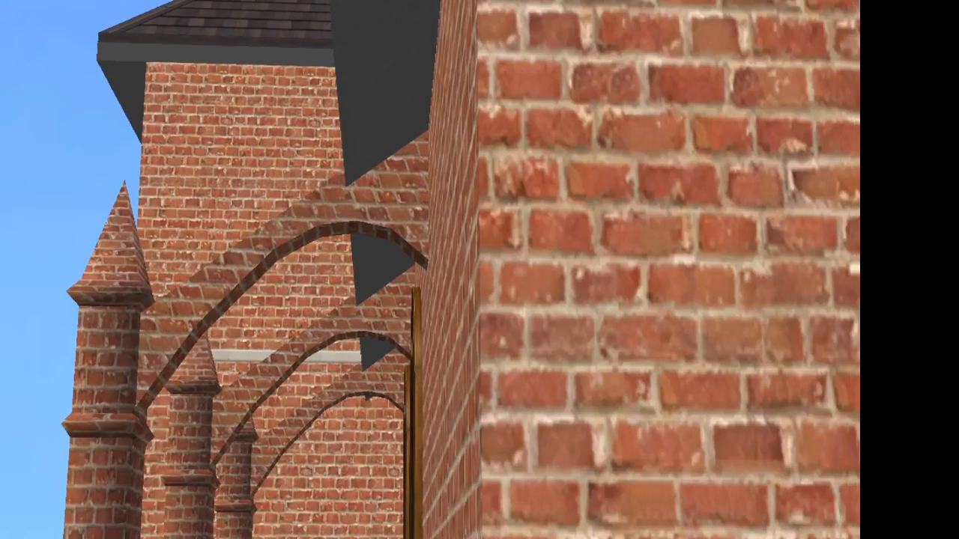
key(s)
key(Tab)
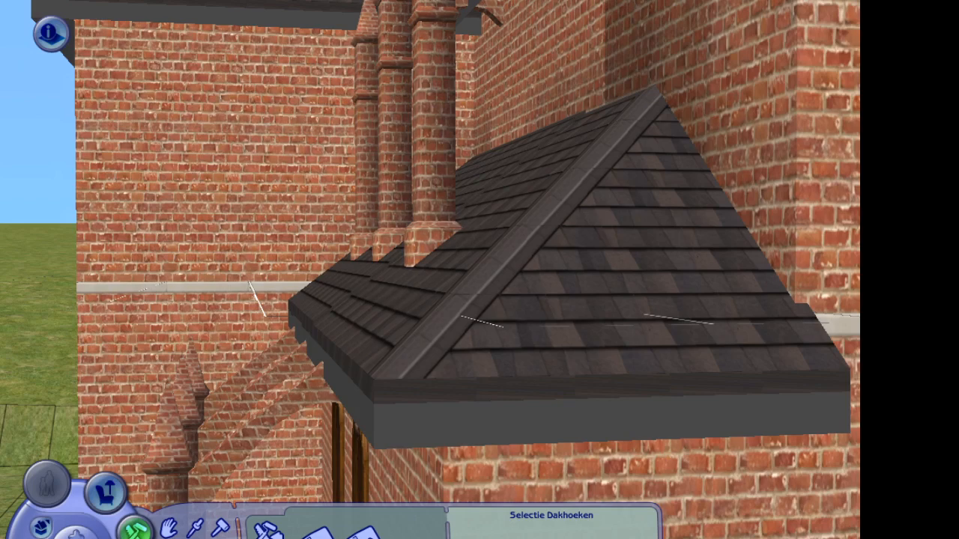
Examine the aisle roof's slopes and eaves and the flying buttresses around it from several close angles.
middle_drag(353, 277, 374, 290)
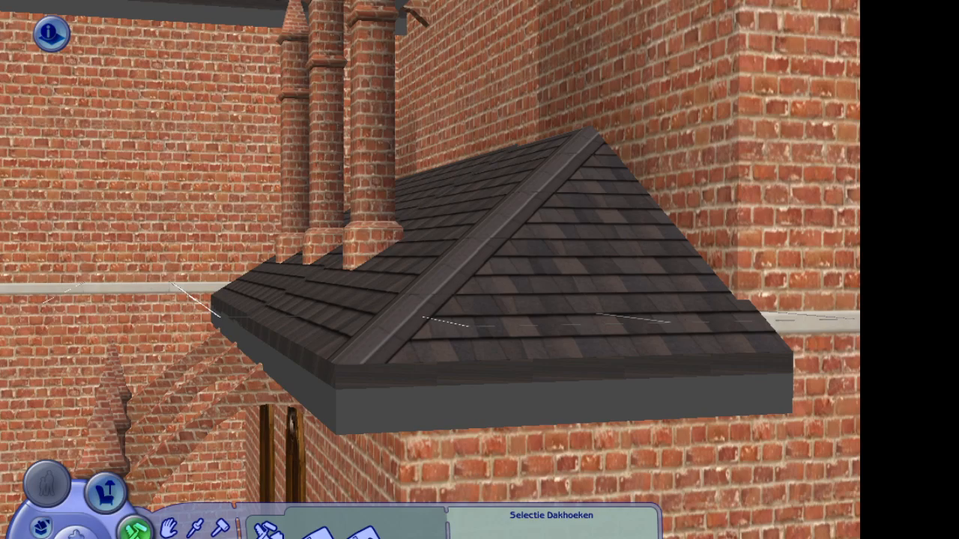
key(Tab)
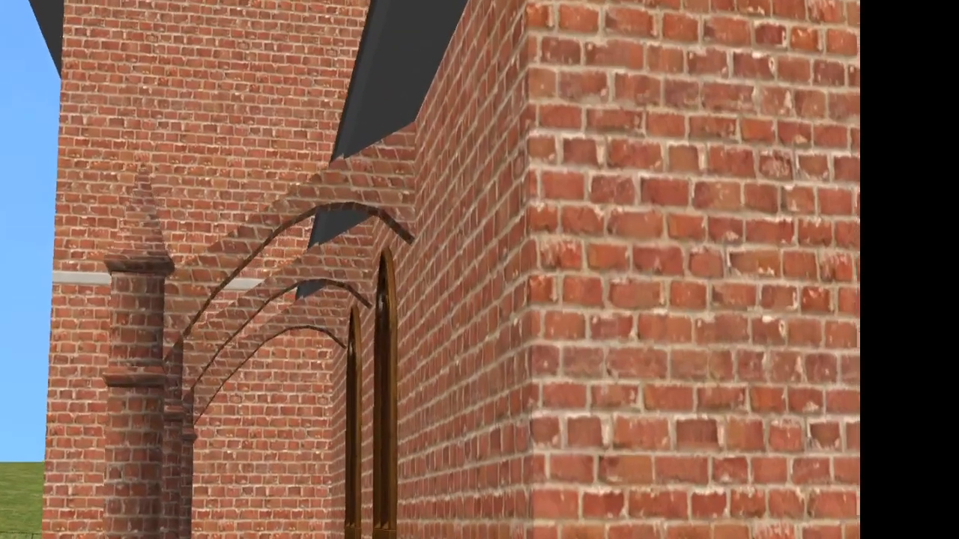
key(Tab)
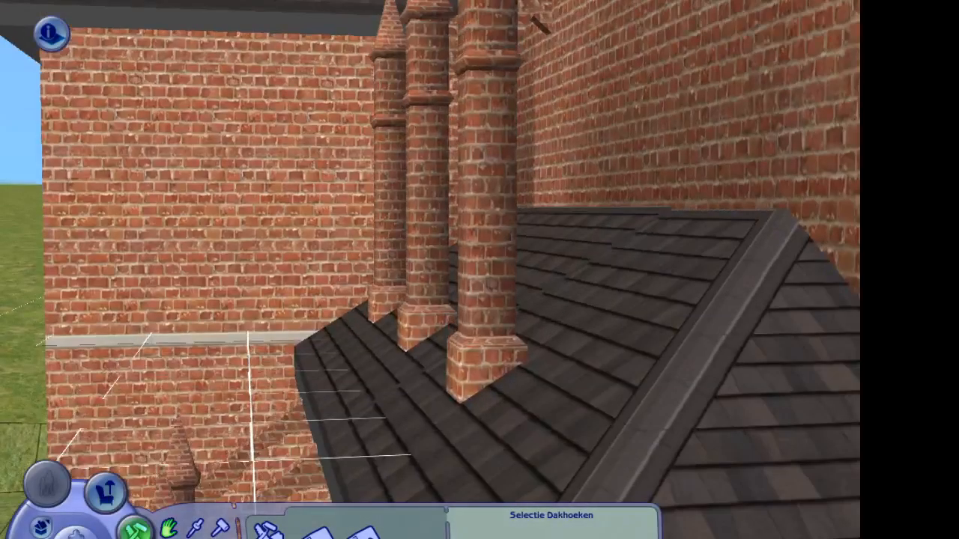
scroll(430, 251, down, 3)
key(ctrl+z)
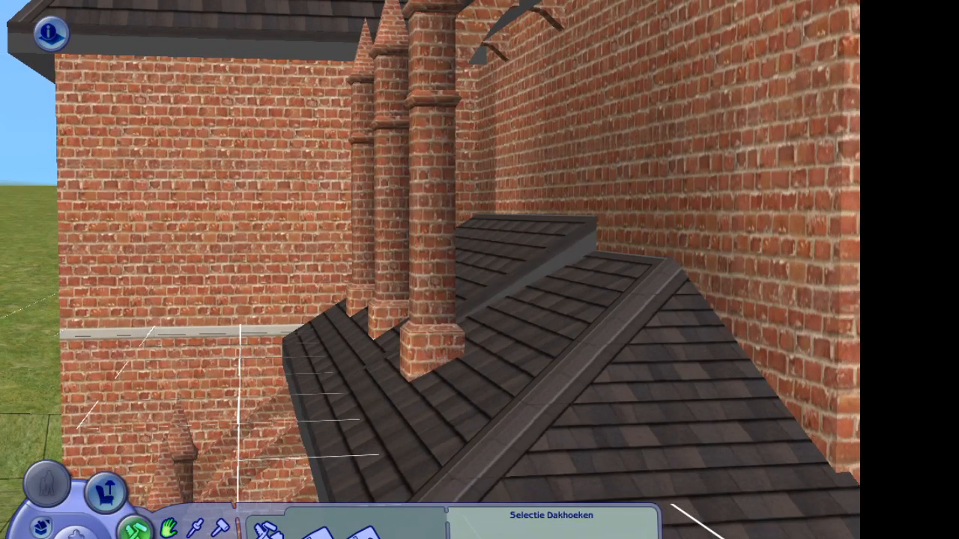
key(ctrl+z)
key(Tab)
key(q)
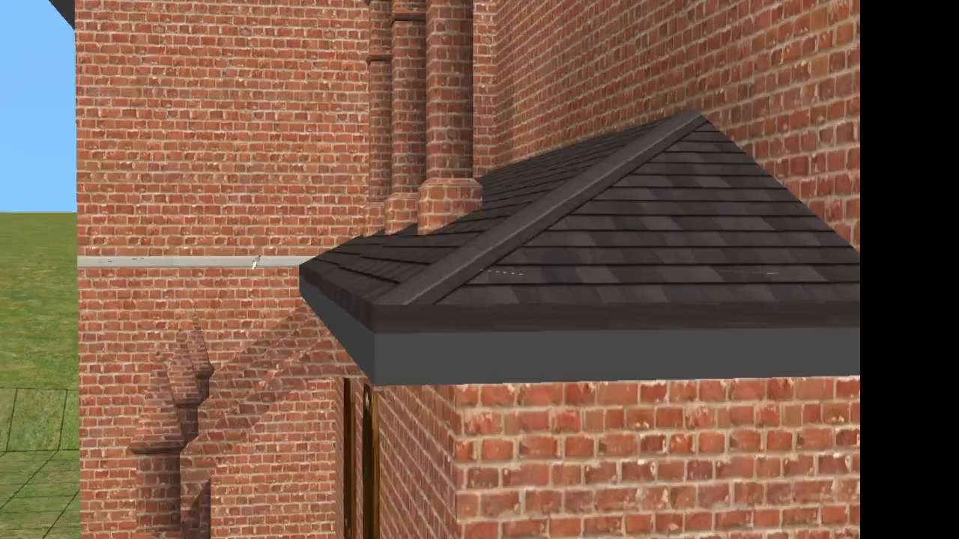
key(w)
key(e)
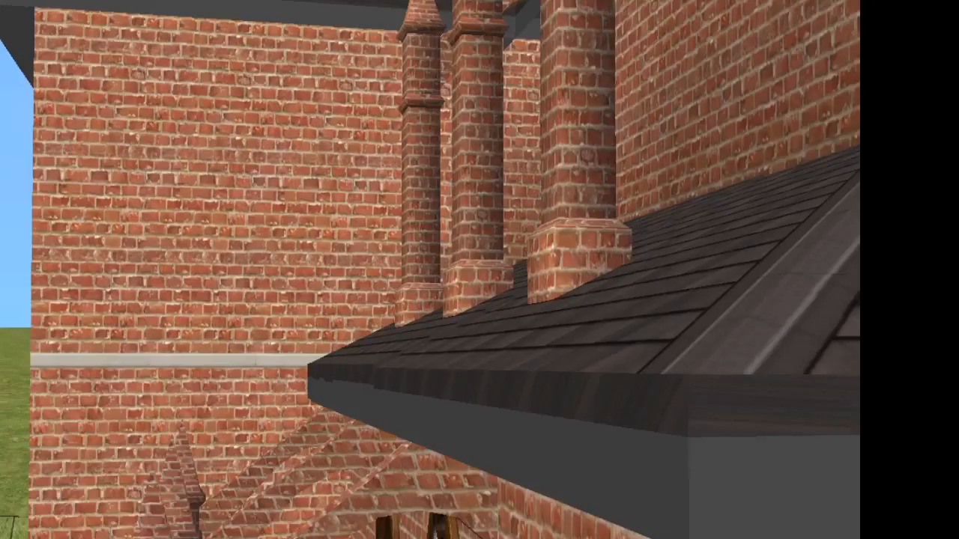
key(q)
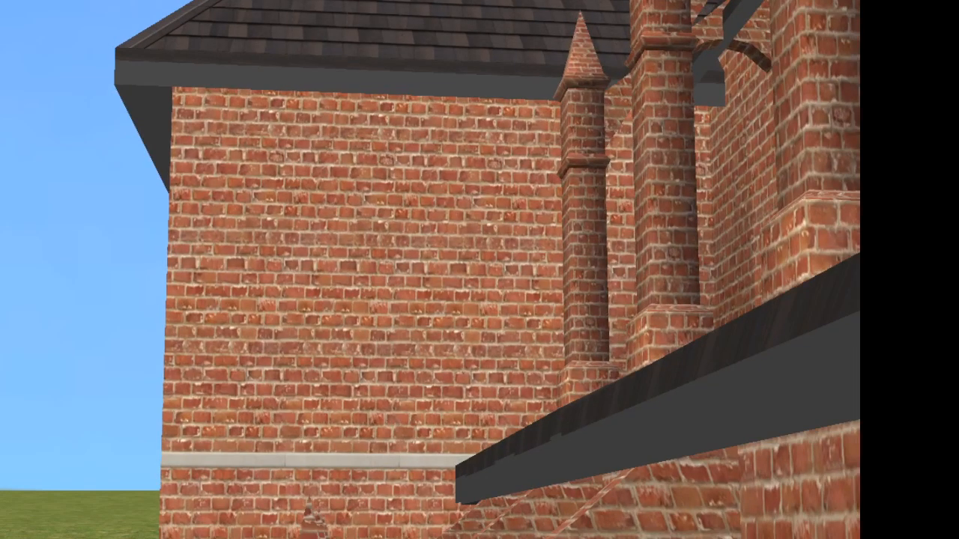
key(q)
key(s)
key(Tab)
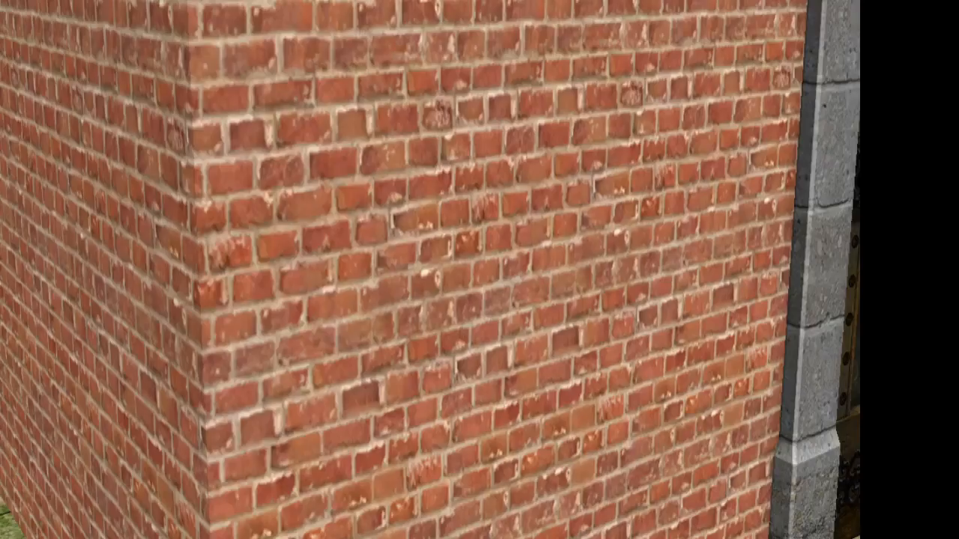
Examine the whole church exterior from the front and sides, including the main roofs, aisle roofs and buttresses.
scroll(246, 308, down, 5)
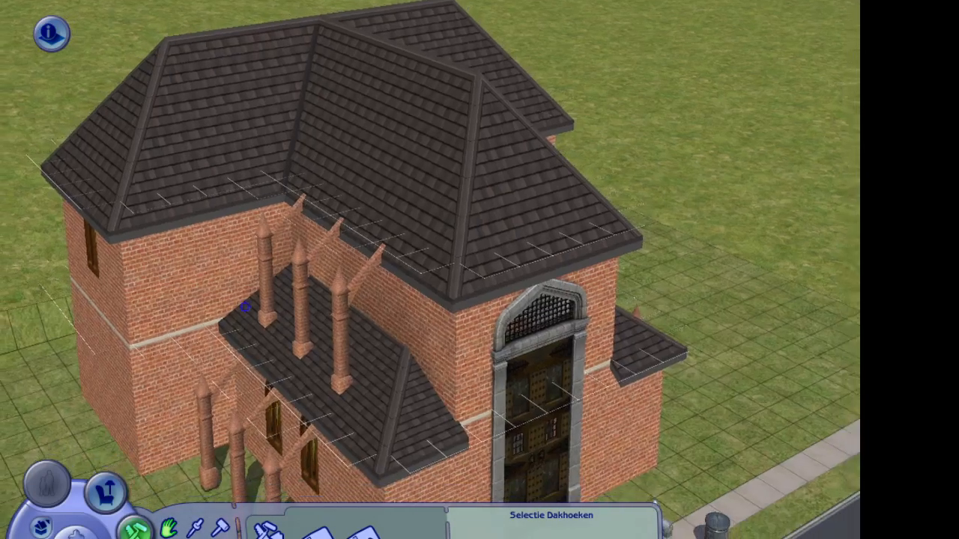
right_drag(246, 307, 182, 392)
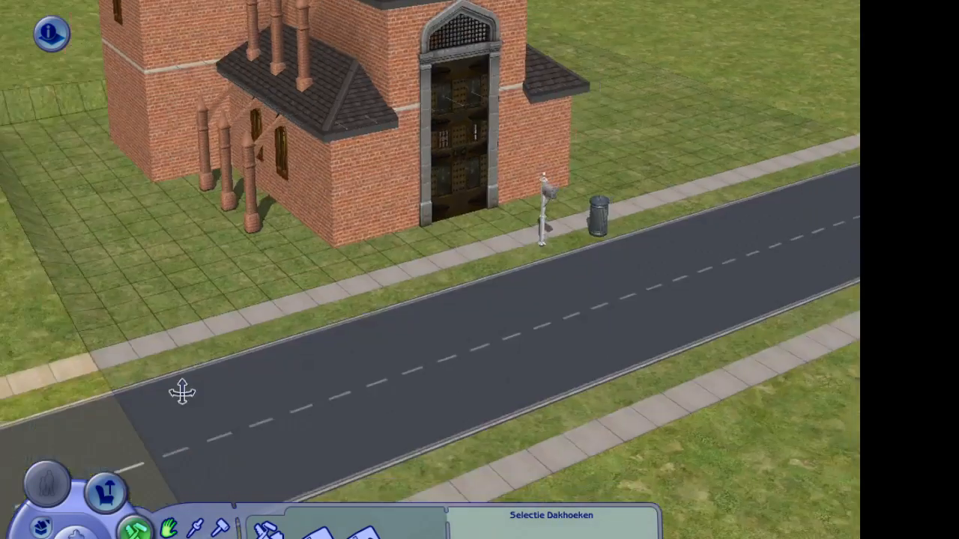
middle_drag(182, 392, 251, 130)
right_drag(250, 130, 243, 248)
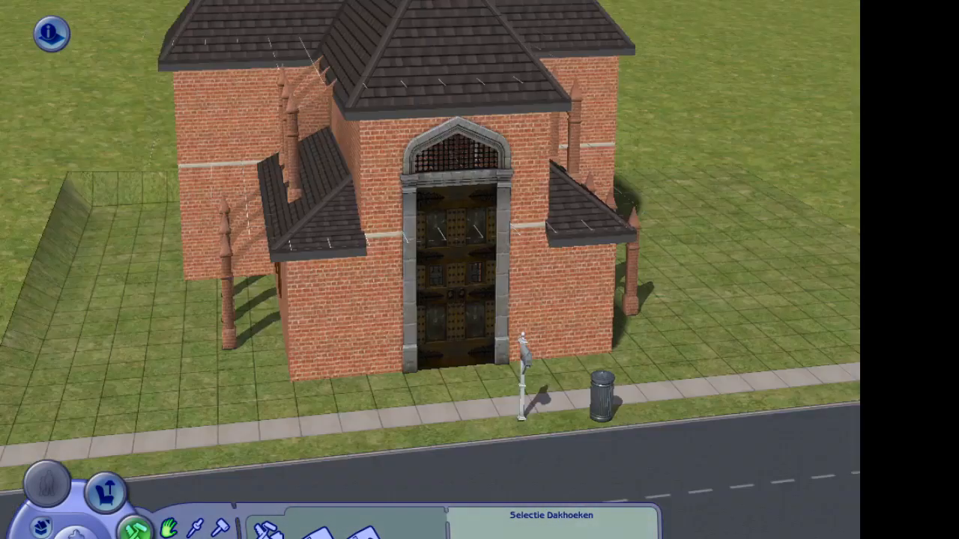
mouse_move(244, 248)
middle_down()
mouse_move(229, 288)
mouse_move(224, 261)
mouse_move(234, 256)
middle_up()
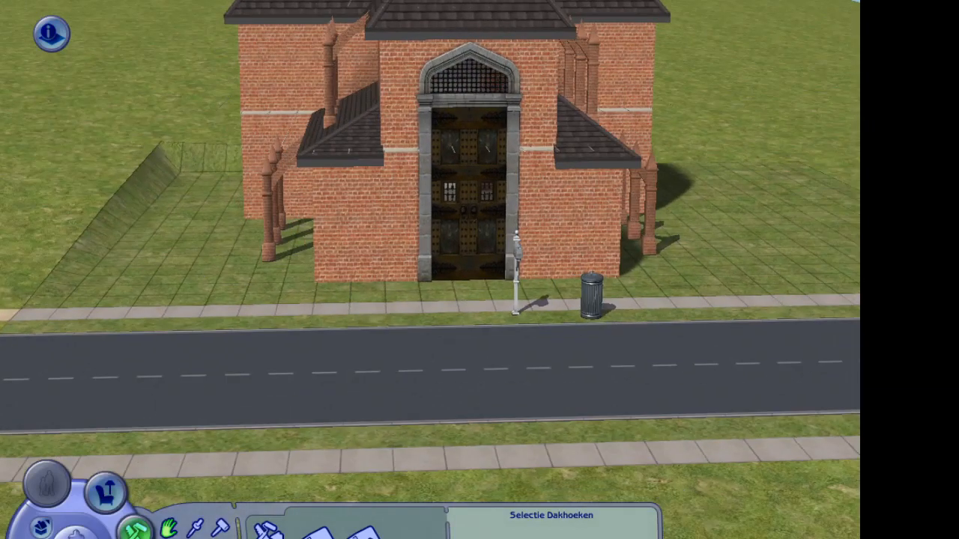
right_drag(332, 366, 449, 319)
middle_drag(450, 318, 374, 317)
middle_drag(367, 442, 487, 359)
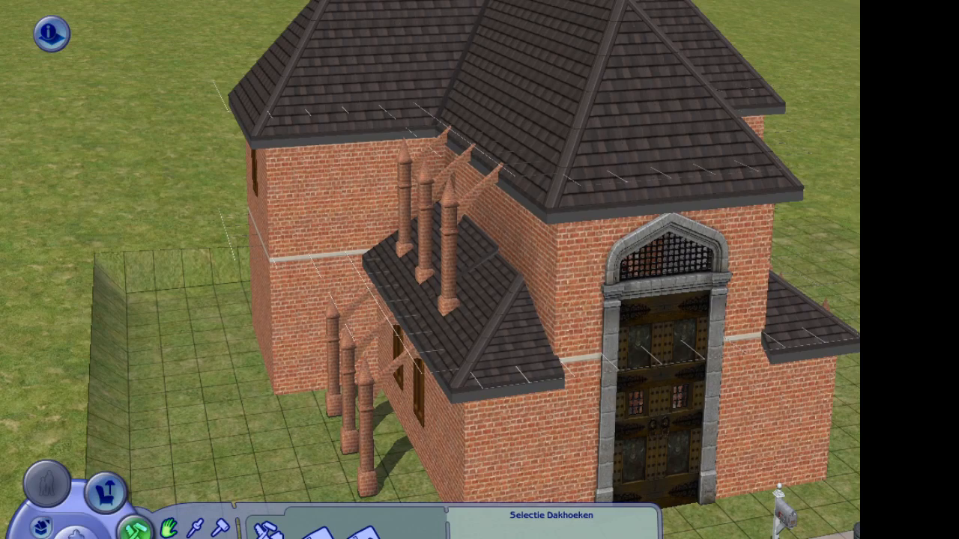
middle_drag(298, 363, 315, 370)
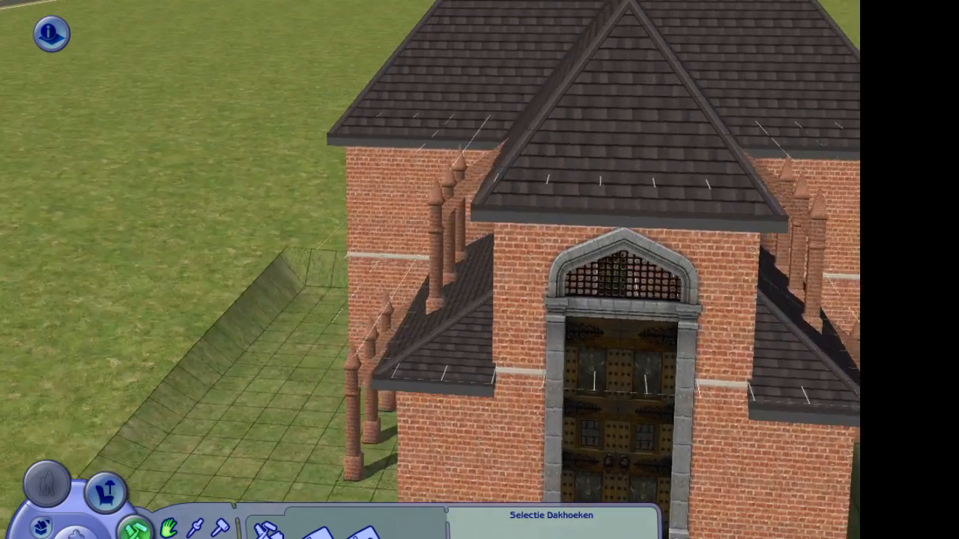
middle_drag(459, 356, 465, 356)
scroll(465, 356, down, 5)
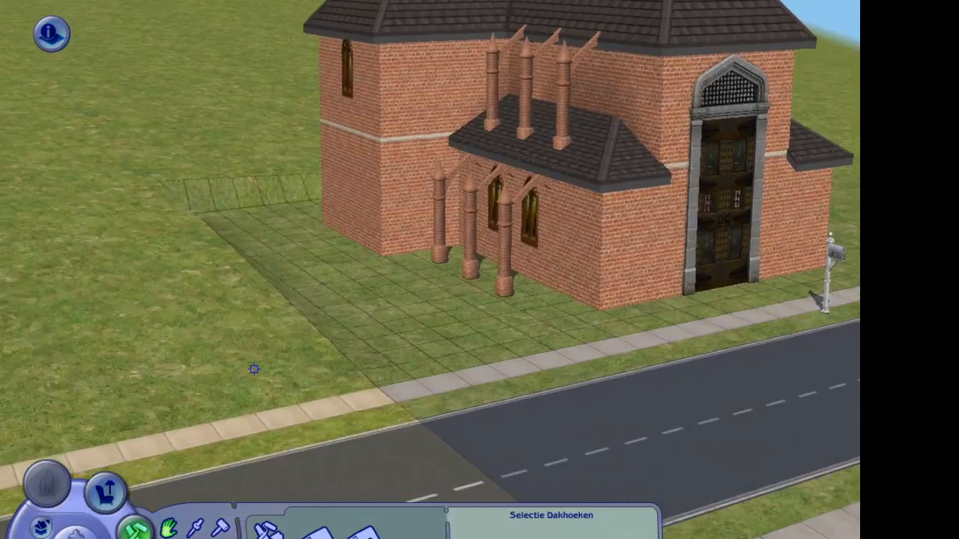
scroll(430, 270, up, 3)
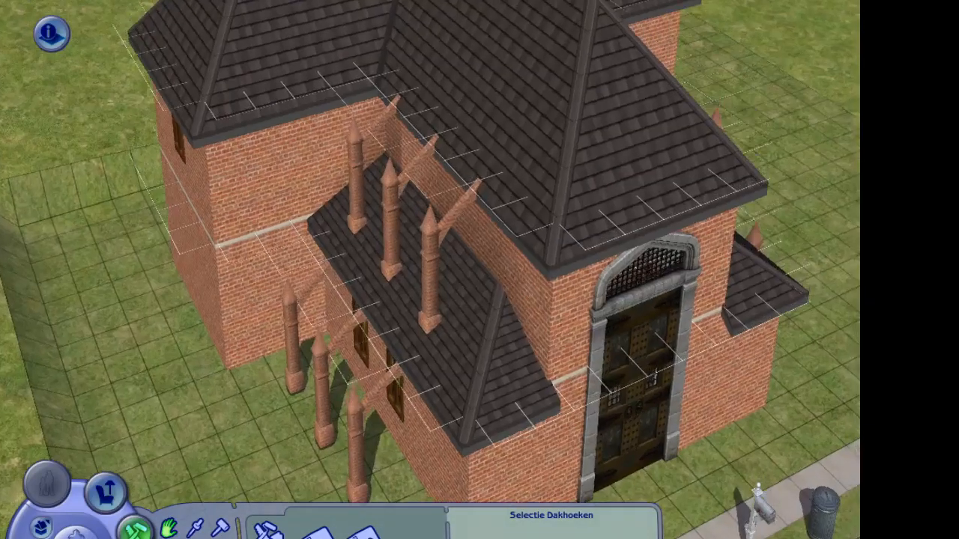
scroll(430, 270, down, 3)
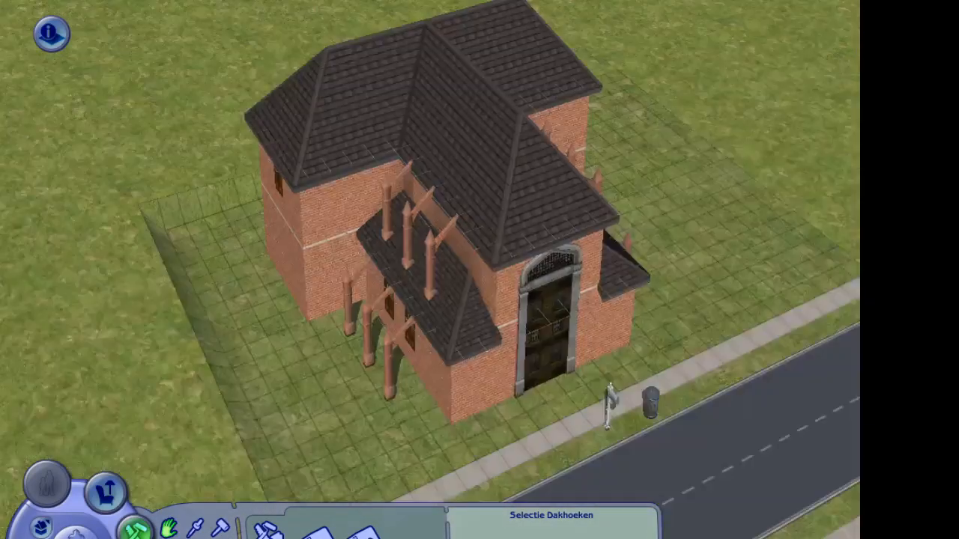
middle_drag(315, 309, 380, 486)
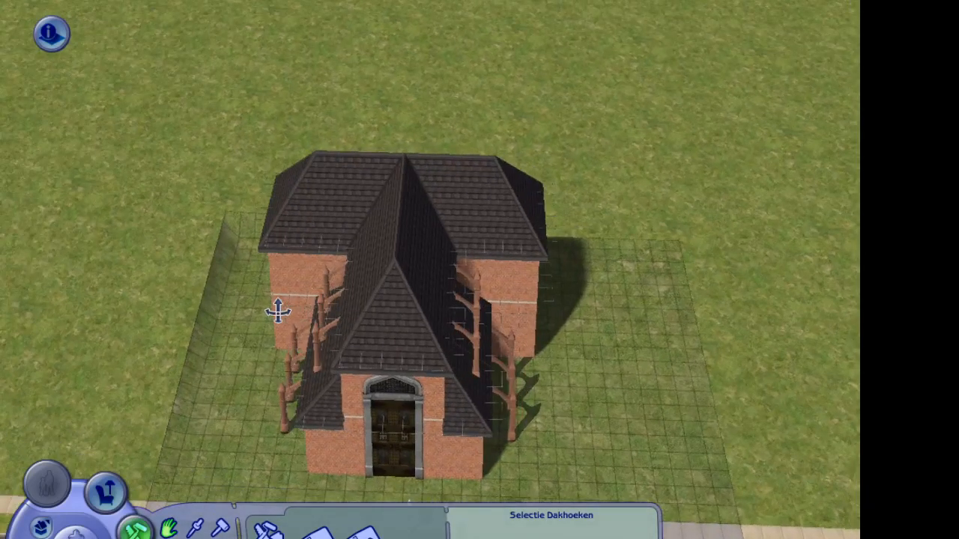
With the roofs hidden, build a small square walled turret above the front of the nave, and show the roofs again.
click(267, 531)
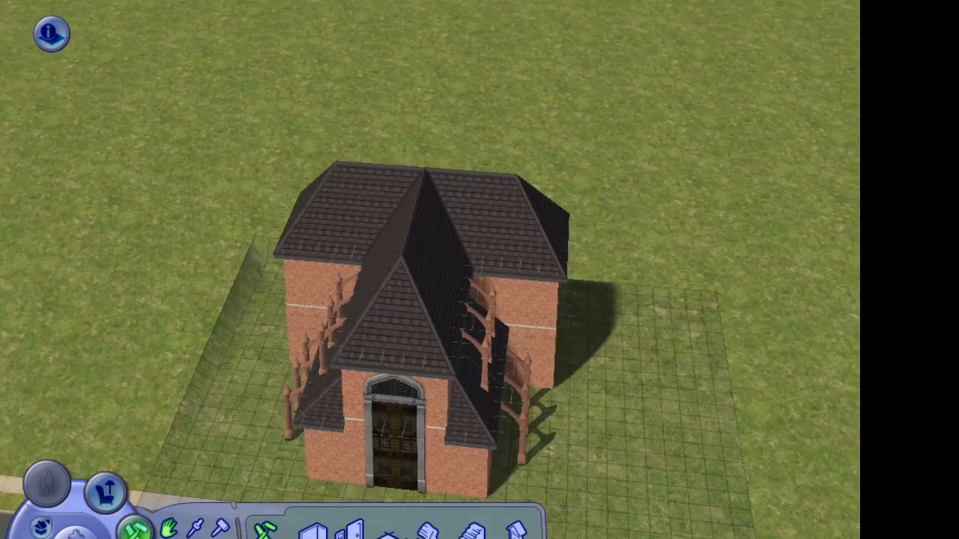
click(41, 529)
click(85, 518)
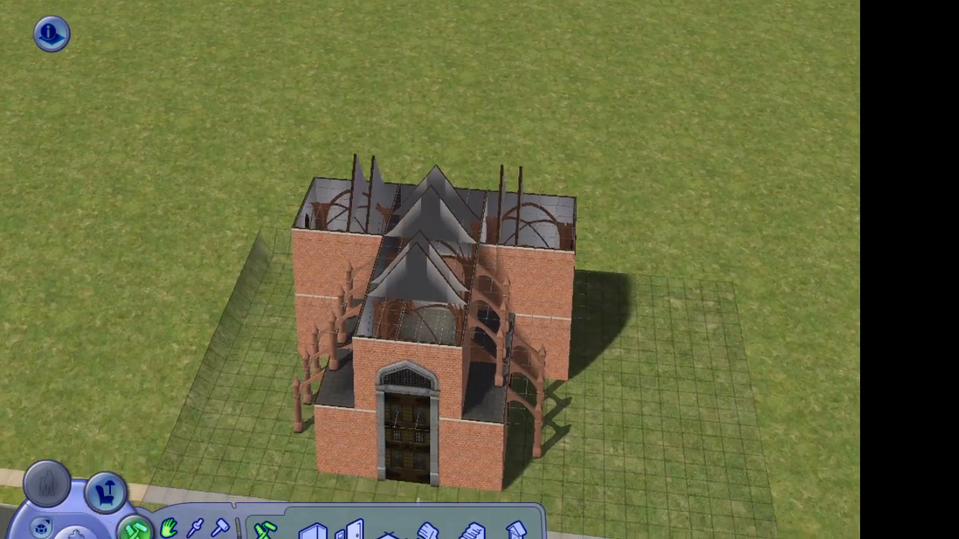
click(313, 531)
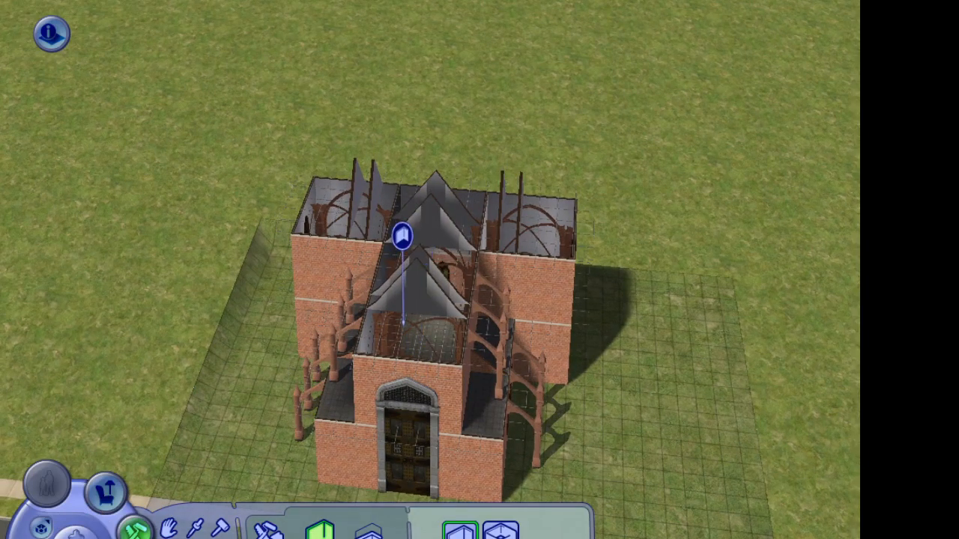
drag(398, 251, 422, 232)
click(41, 528)
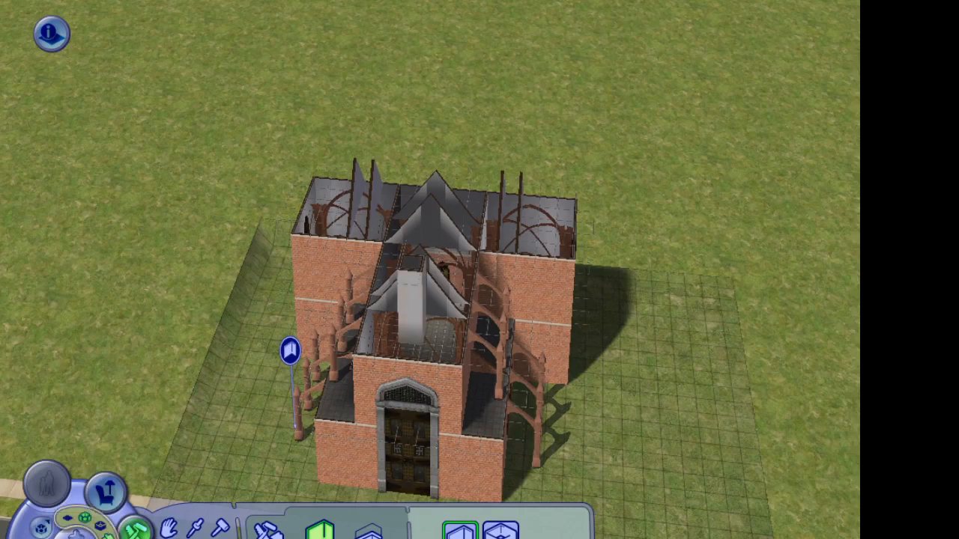
click(69, 517)
middle_drag(412, 365, 411, 367)
middle_drag(352, 398, 373, 390)
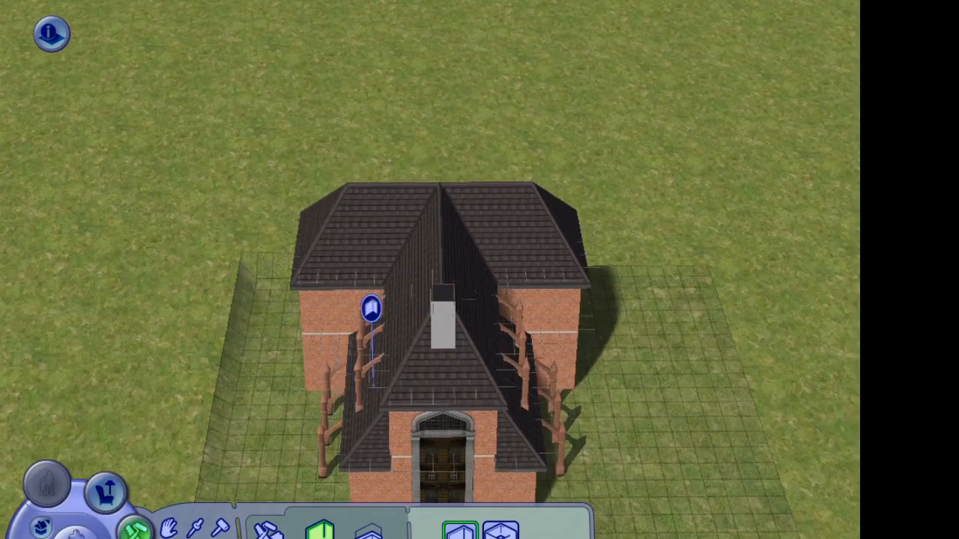
Place a small peaked roof on top of the turret at the front of the nave.
click(268, 533)
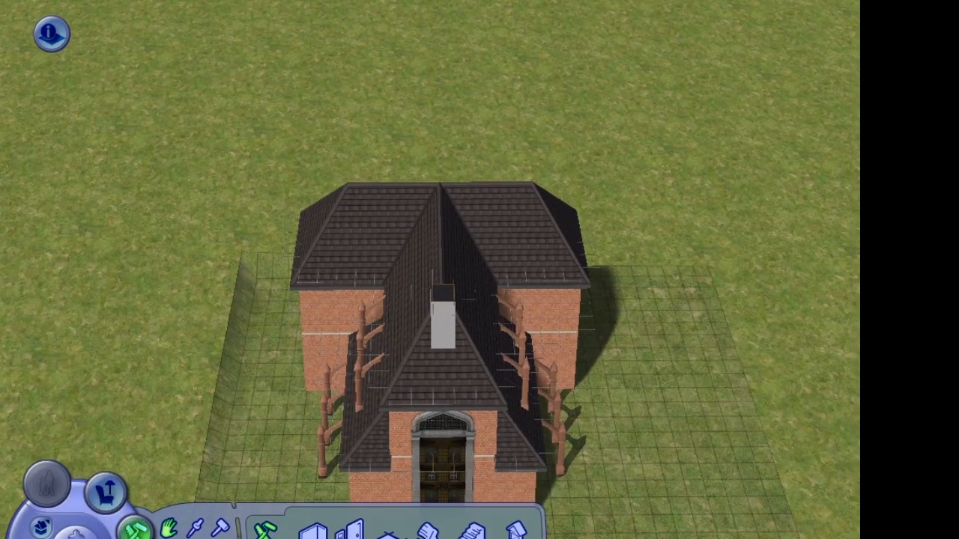
click(352, 533)
click(319, 535)
drag(432, 193, 473, 237)
drag(433, 192, 457, 210)
middle_drag(461, 251, 492, 252)
key(ctrl+z)
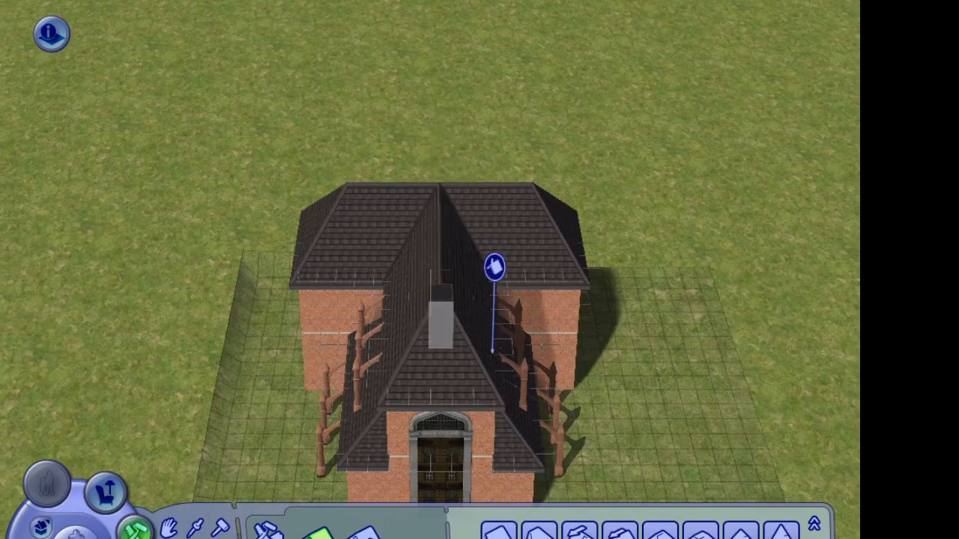
click(661, 533)
drag(430, 188, 453, 206)
Steepen the turret roof's angle so that it forms a tall, pointed spire.
click(322, 538)
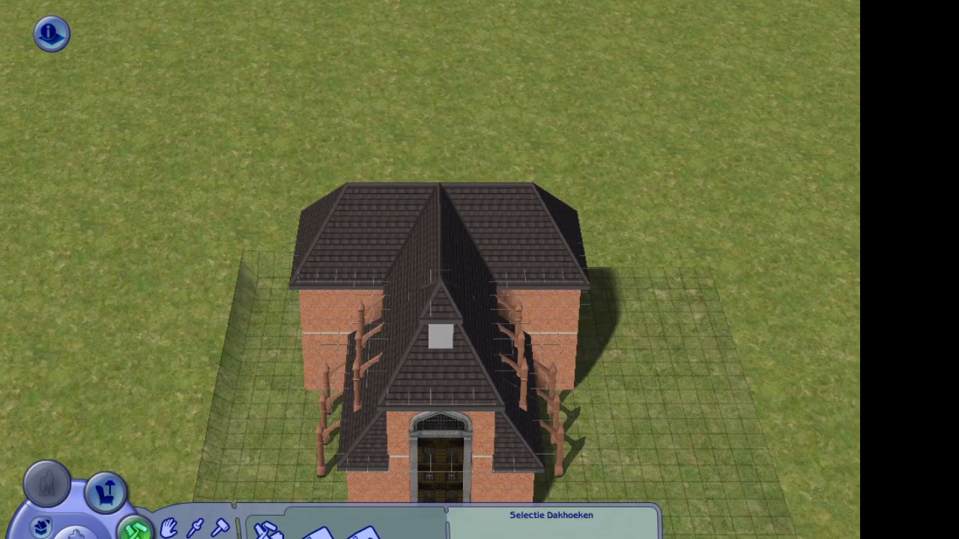
click(441, 306)
middle_drag(441, 306, 532, 306)
Sample the church's exterior red brick, De Bakstenen BabyBaksteen, and cover all sides of the turret with it.
click(196, 528)
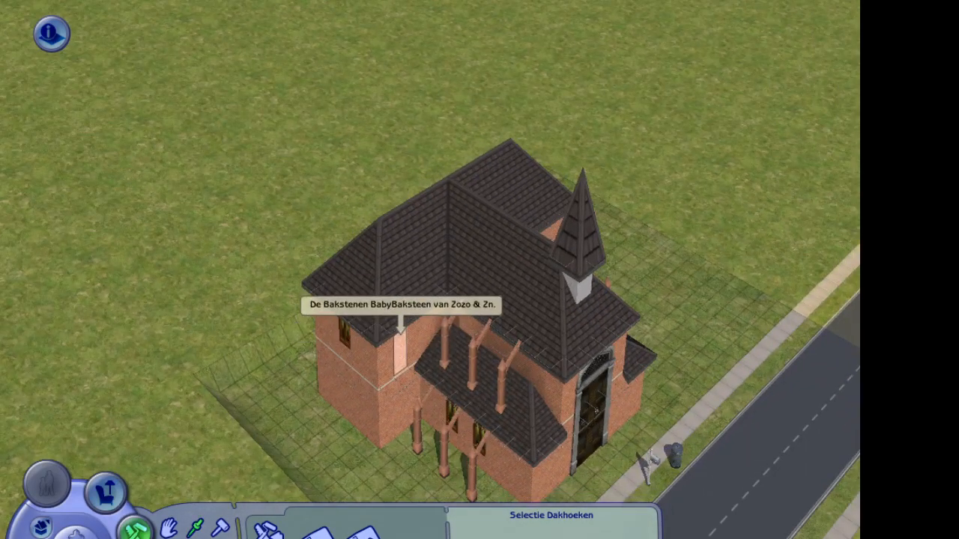
click(401, 342)
shift+click(578, 289)
middle_drag(401, 323, 242, 406)
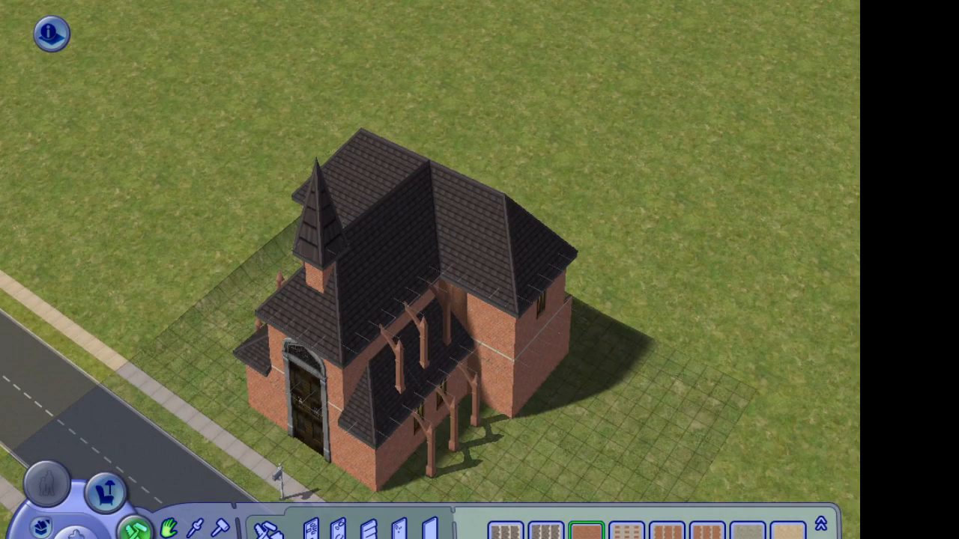
middle_drag(242, 407, 442, 240)
middle_drag(251, 436, 360, 431)
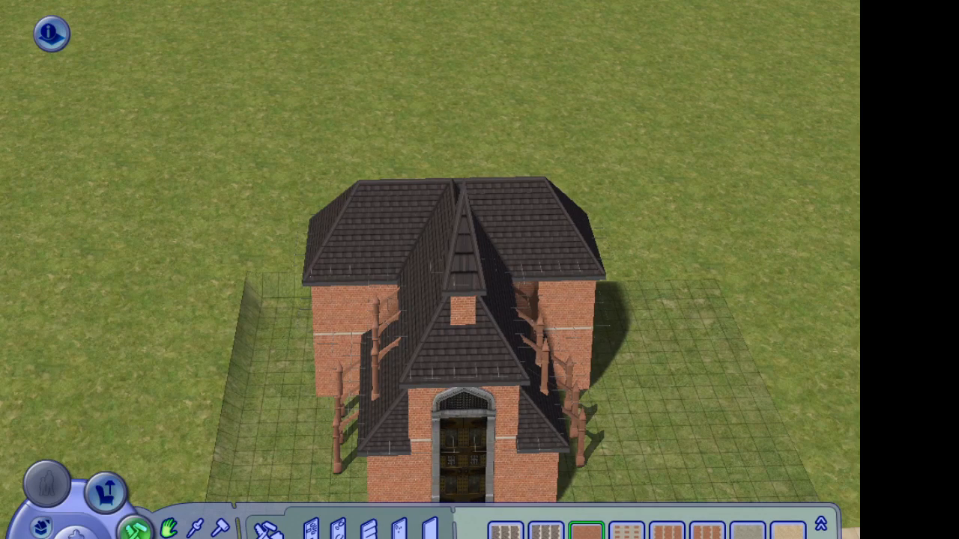
With the roofs hidden, remove the two upper-floor walls that separate the crossing from the transept arms.
middle_drag(465, 300, 405, 247)
key(c)
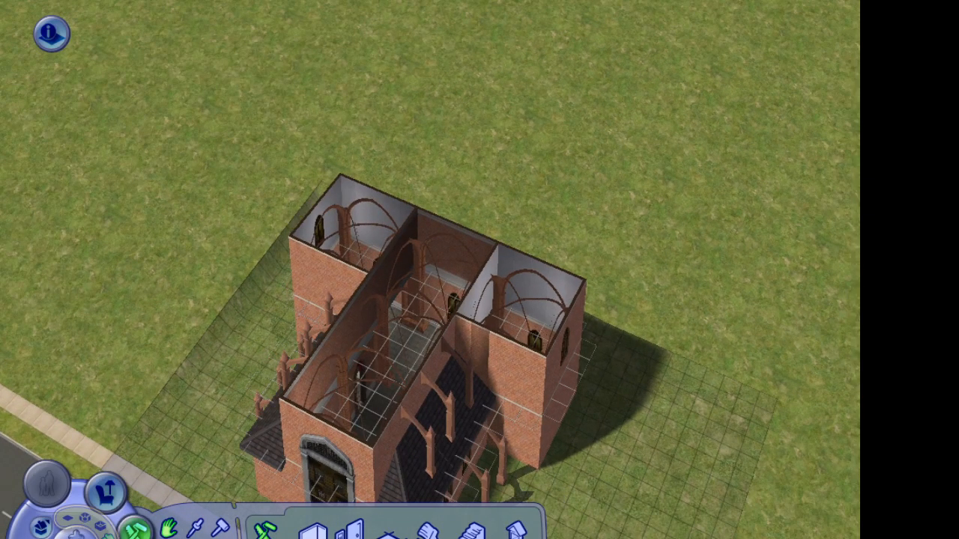
click(313, 529)
drag(416, 262, 417, 262)
ctrl+drag(497, 296, 463, 354)
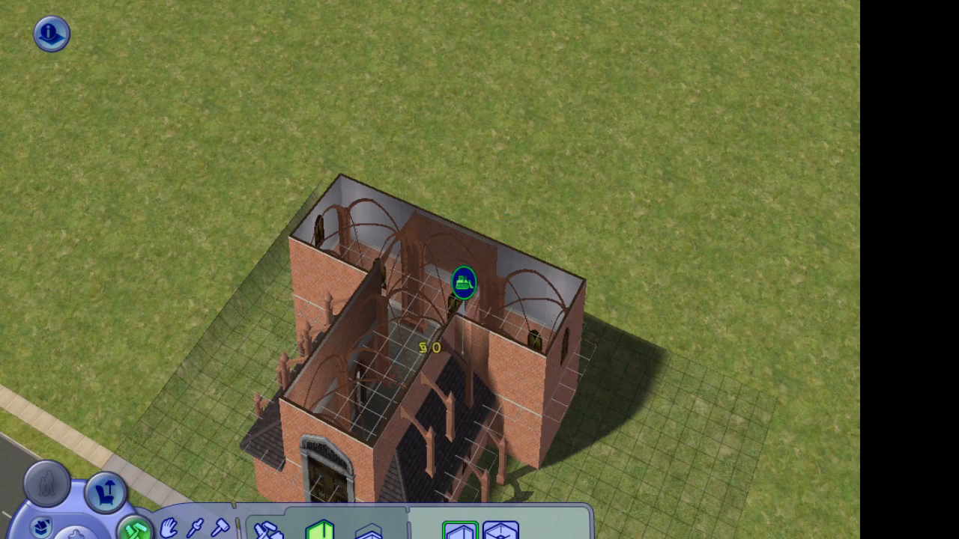
Cover the remaining bare upper-floor interior walls of the transept with the De Versterkte Baksteen brick.
middle_drag(124, 387, 456, 258)
click(441, 241)
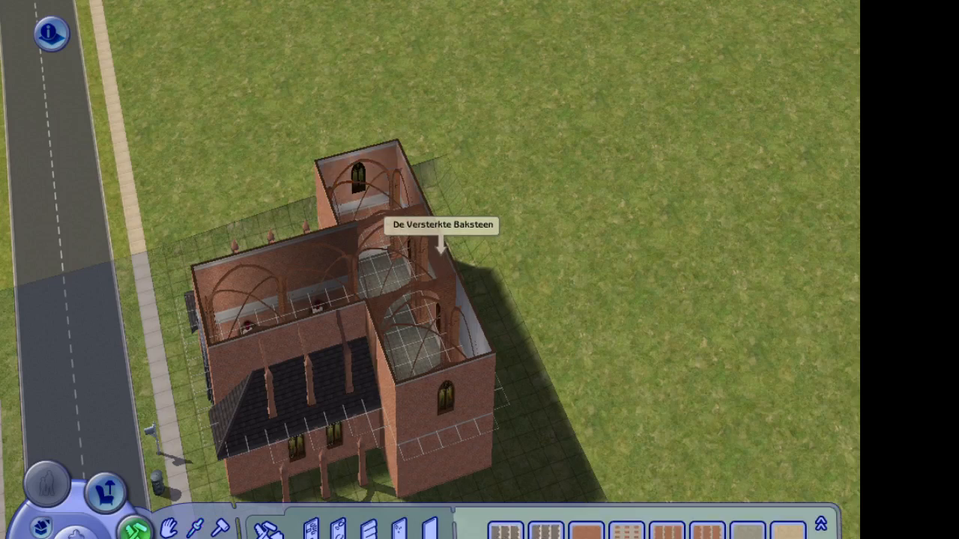
middle_drag(528, 384, 749, 382)
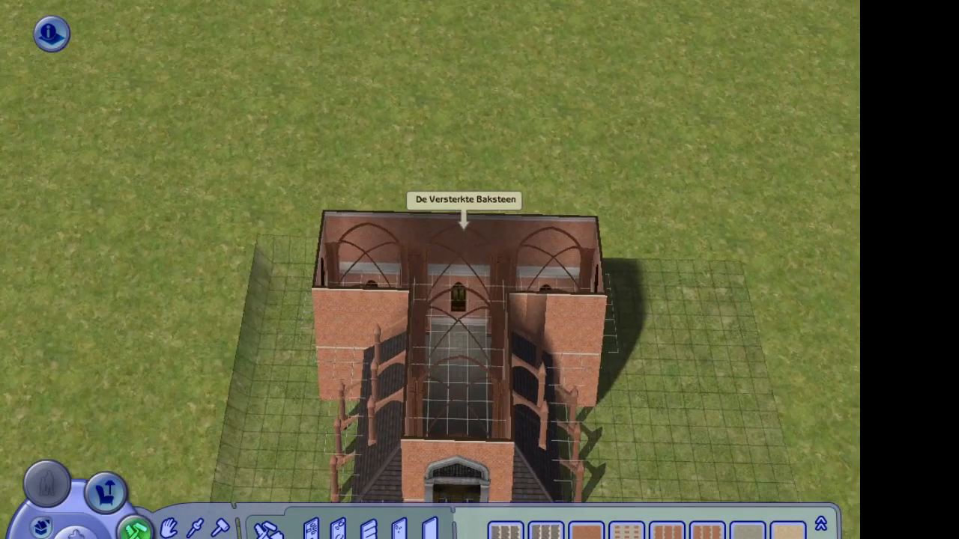
click(454, 476)
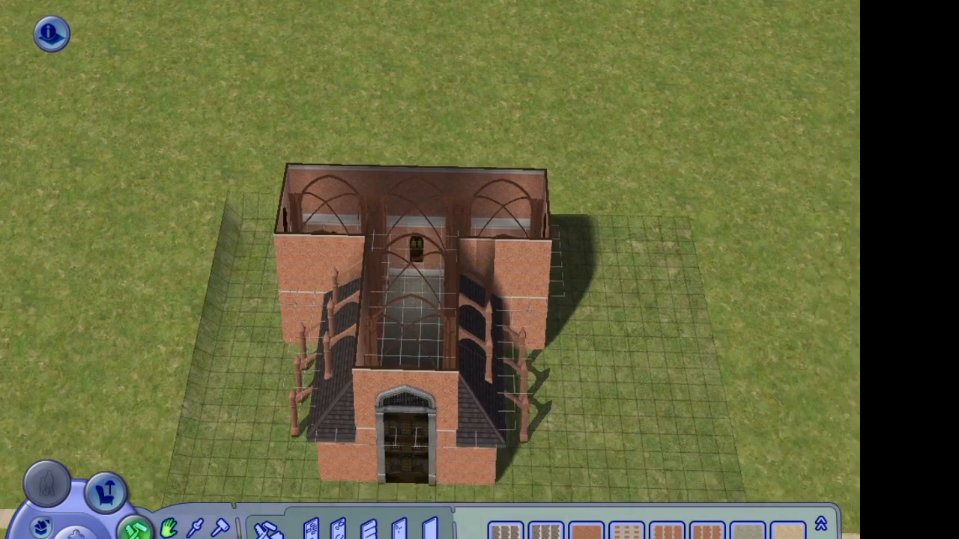
On the ground floor, place two matching dark wooden pews one behind the other across the nave, just before the crossing.
key(Page_Down)
click(106, 493)
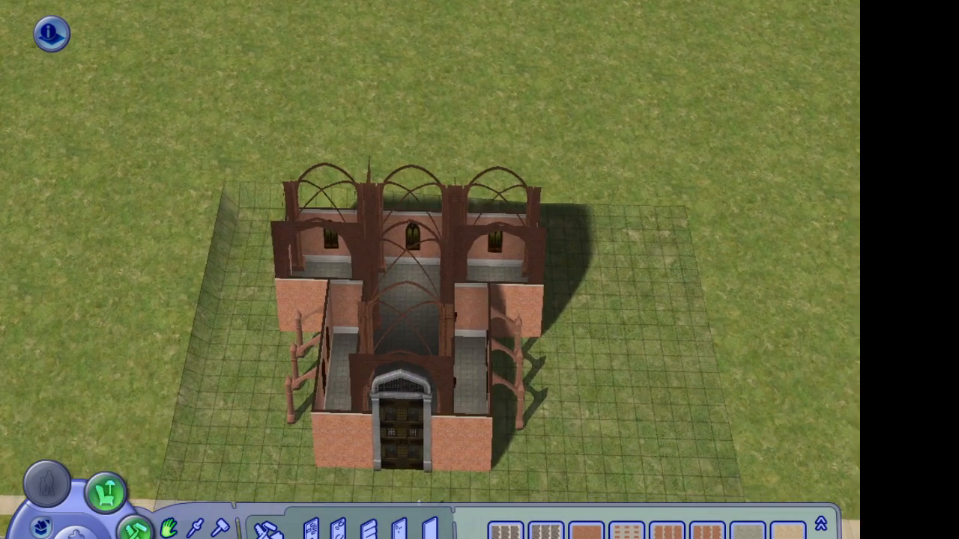
scroll(430, 269, up, 2)
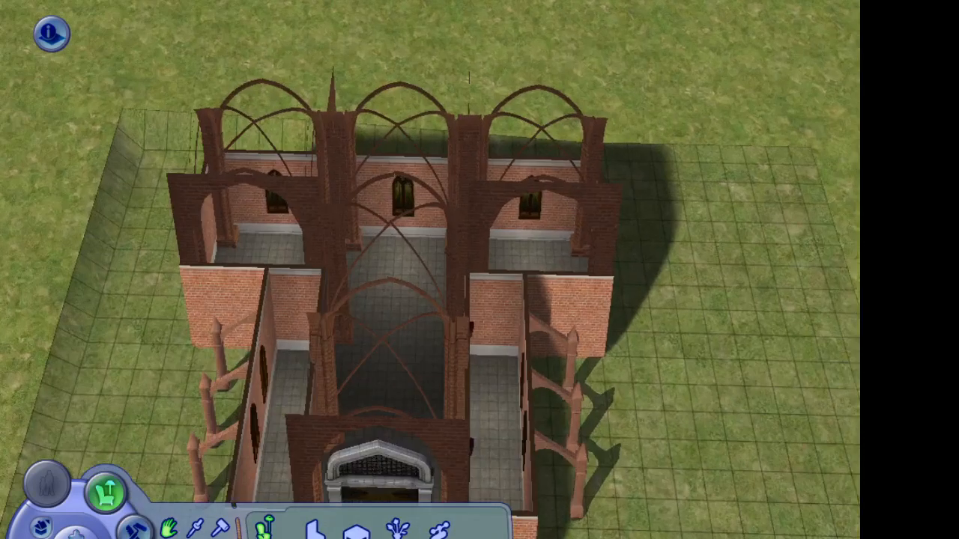
scroll(430, 270, up, 2)
middle_drag(430, 270, 382, 269)
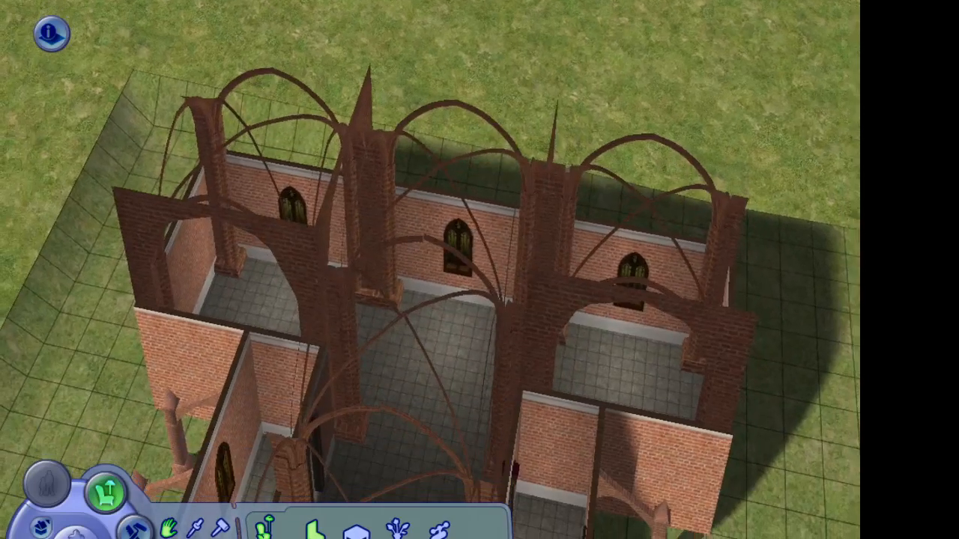
click(315, 530)
click(429, 533)
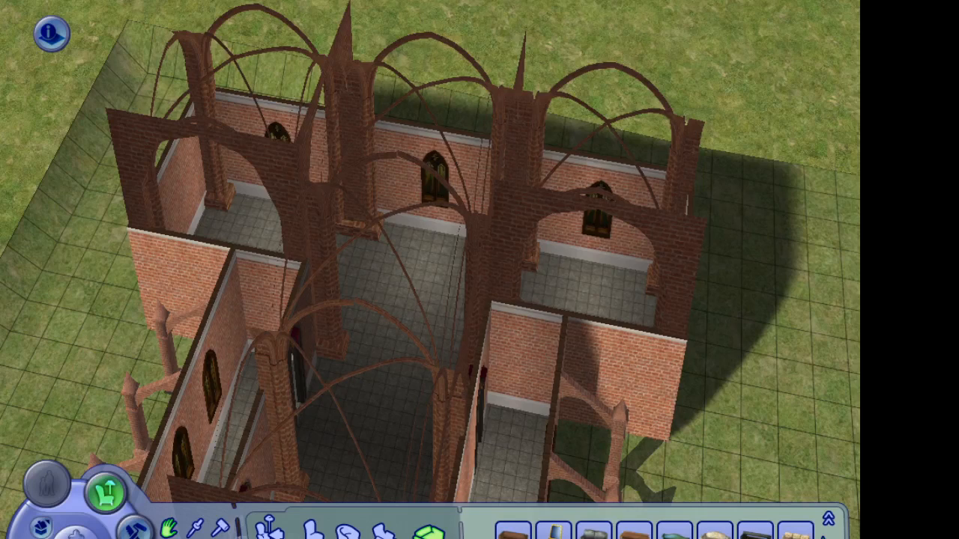
click(823, 537)
click(824, 537)
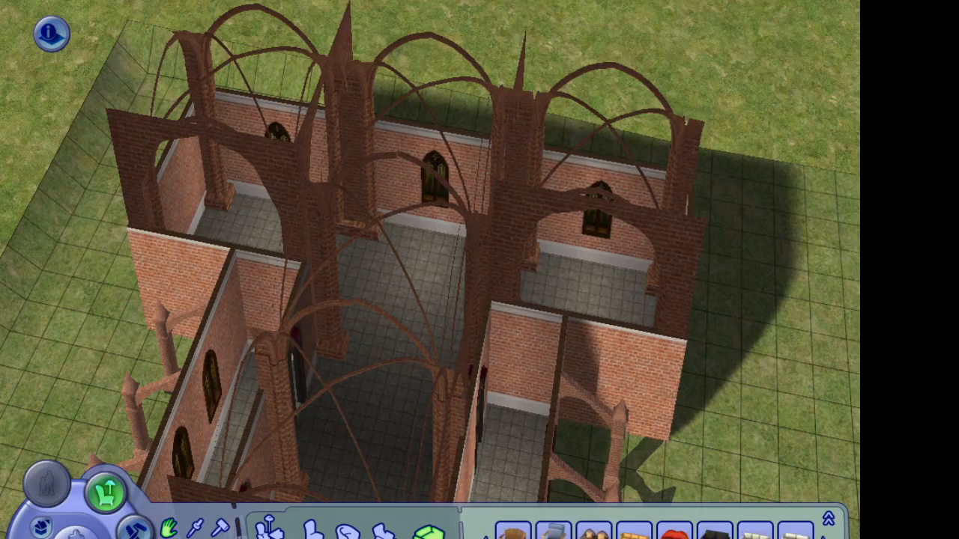
click(514, 536)
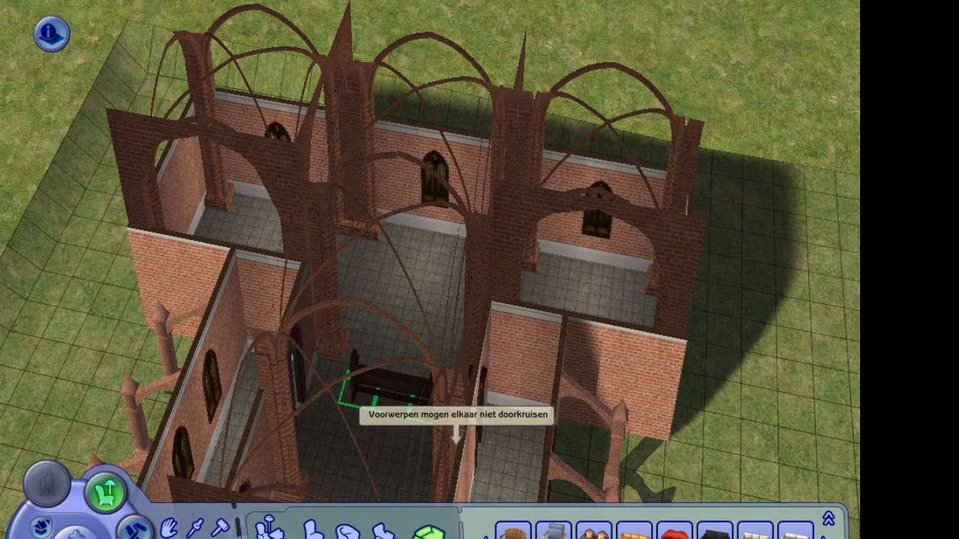
middle_drag(394, 389, 394, 404)
click(386, 433)
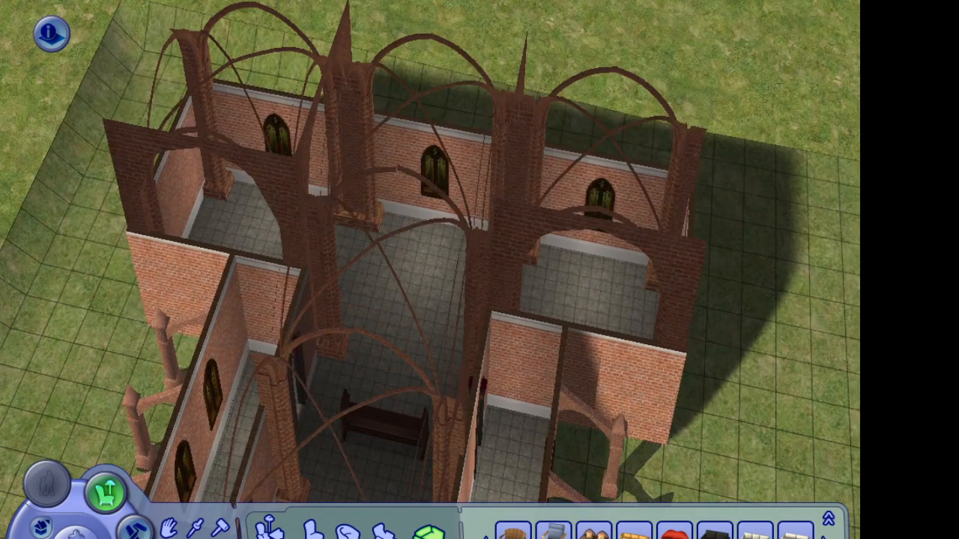
click(513, 535)
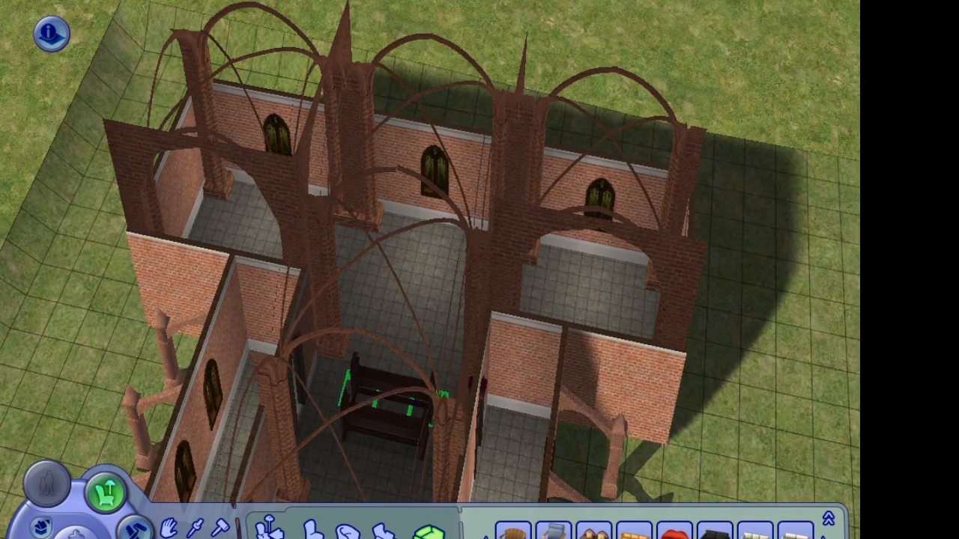
click(393, 389)
Place a small wooden table with a panelled top as an altar, centred below the Gothic window in the crossing's end wall.
middle_drag(393, 390, 422, 368)
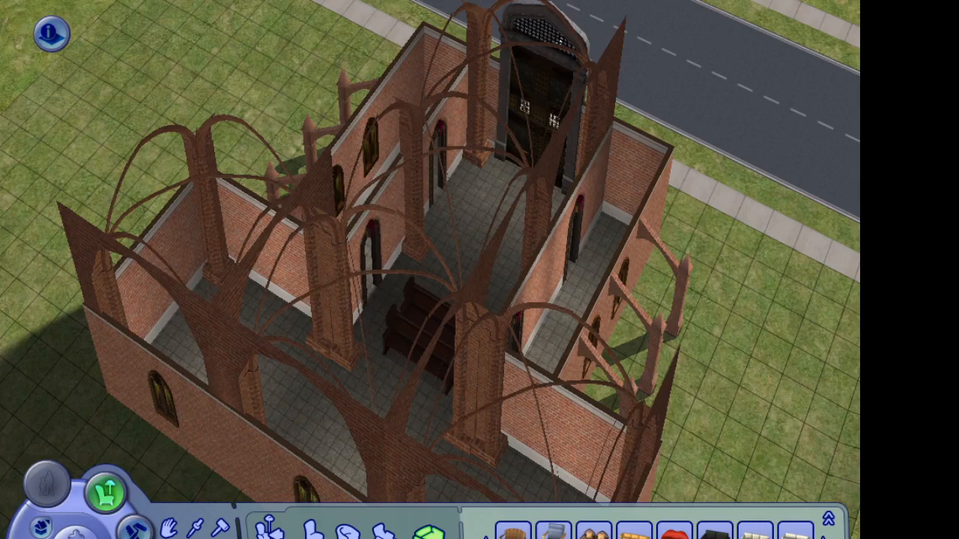
middle_drag(371, 349, 352, 321)
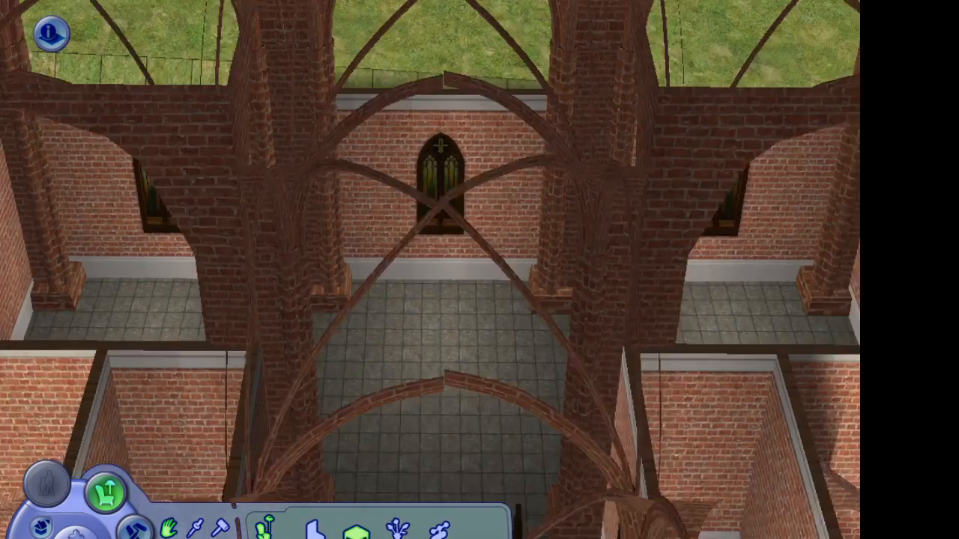
click(356, 533)
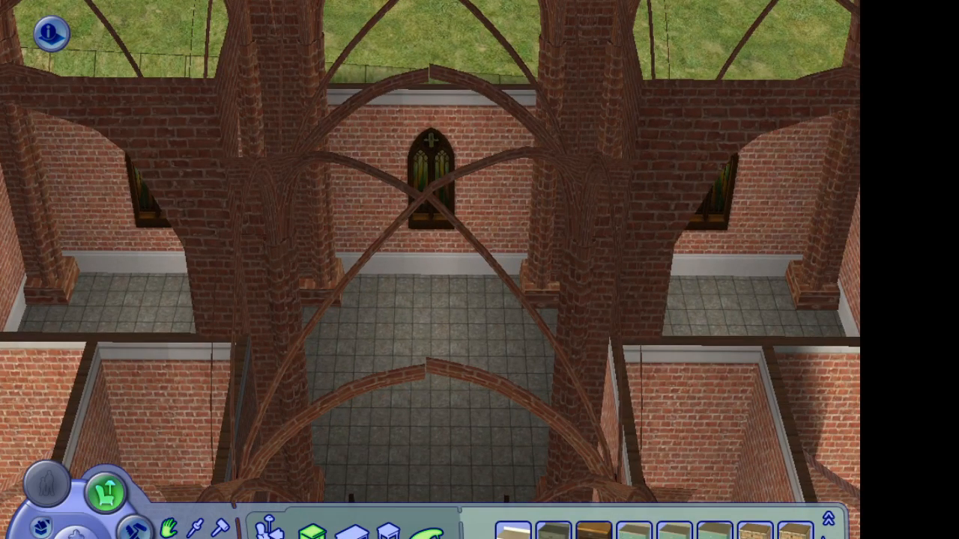
click(315, 538)
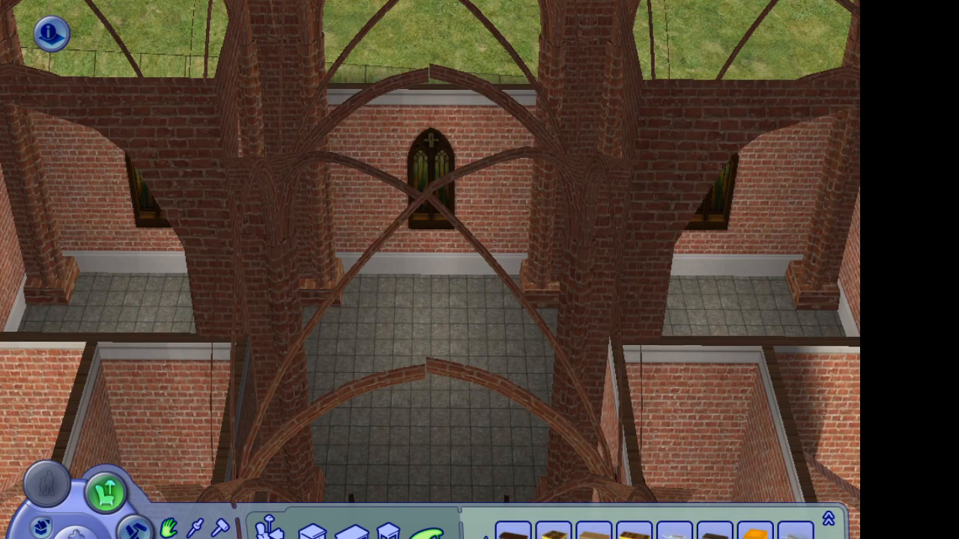
click(553, 532)
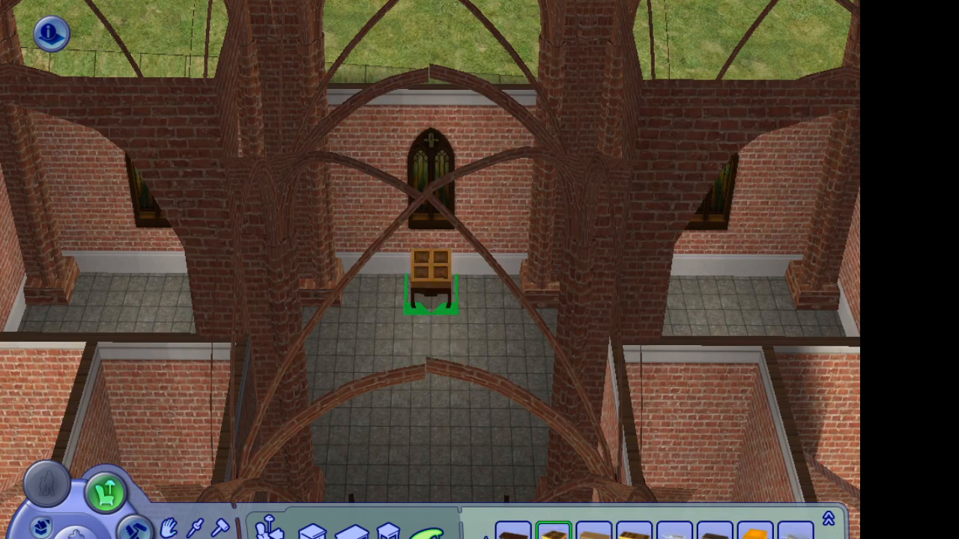
click(430, 293)
Place two tall black candelabra floor lamps, one on each side of the altar table.
click(268, 529)
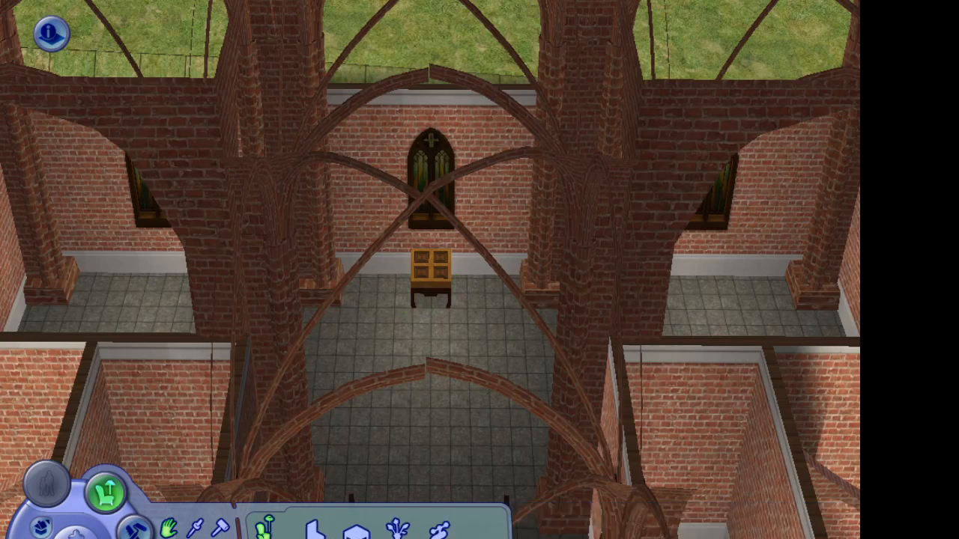
click(398, 538)
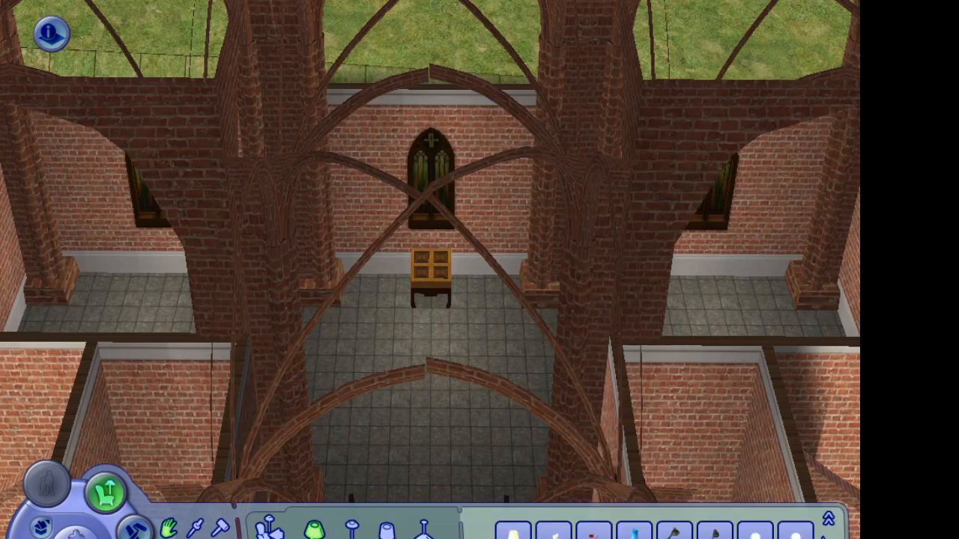
click(352, 529)
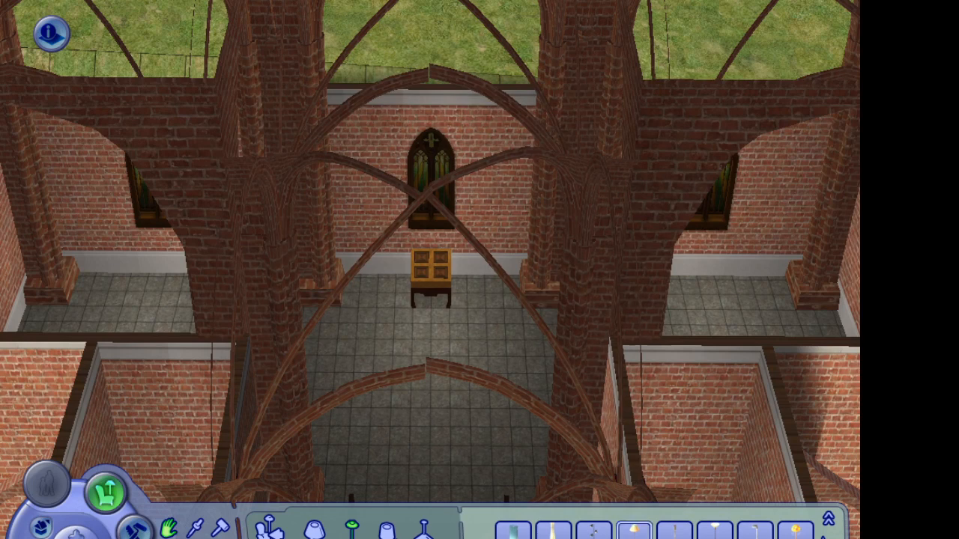
click(594, 532)
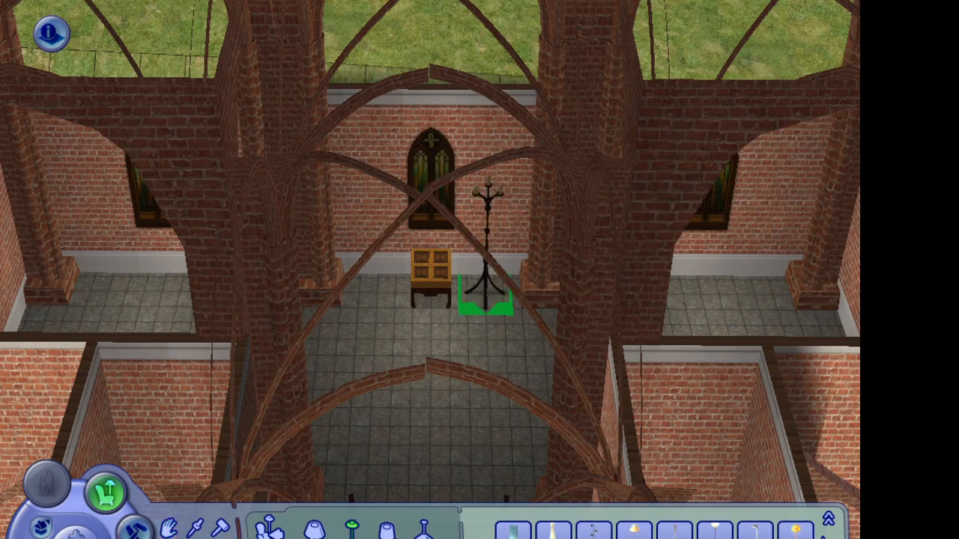
shift+click(486, 297)
shift+click(377, 296)
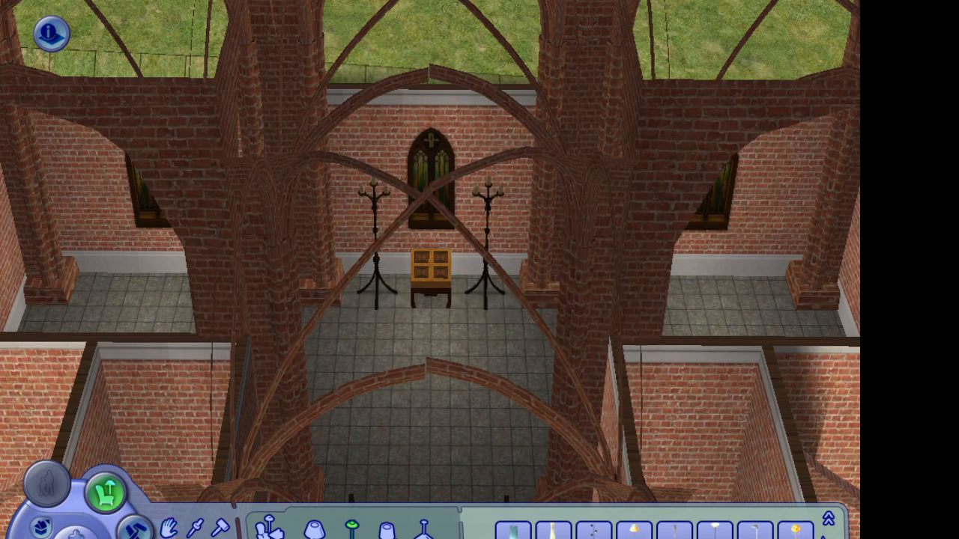
Examine the church interior at eye level, from the altar and pews through the nave to the side aisle and flying buttresses.
scroll(377, 296, down, 3)
middle_drag(376, 292, 276, 246)
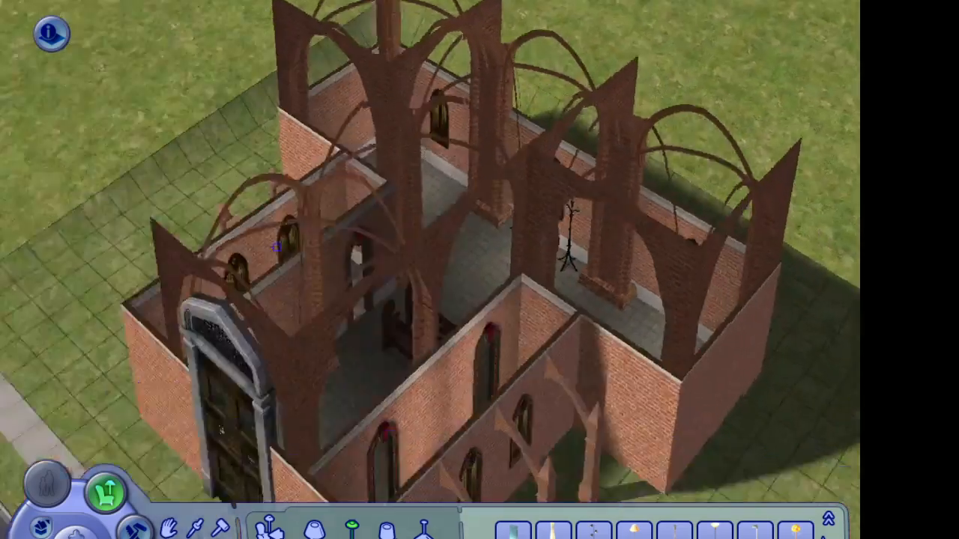
right_drag(222, 431, 272, 387)
middle_drag(272, 387, 375, 382)
scroll(374, 383, up, 3)
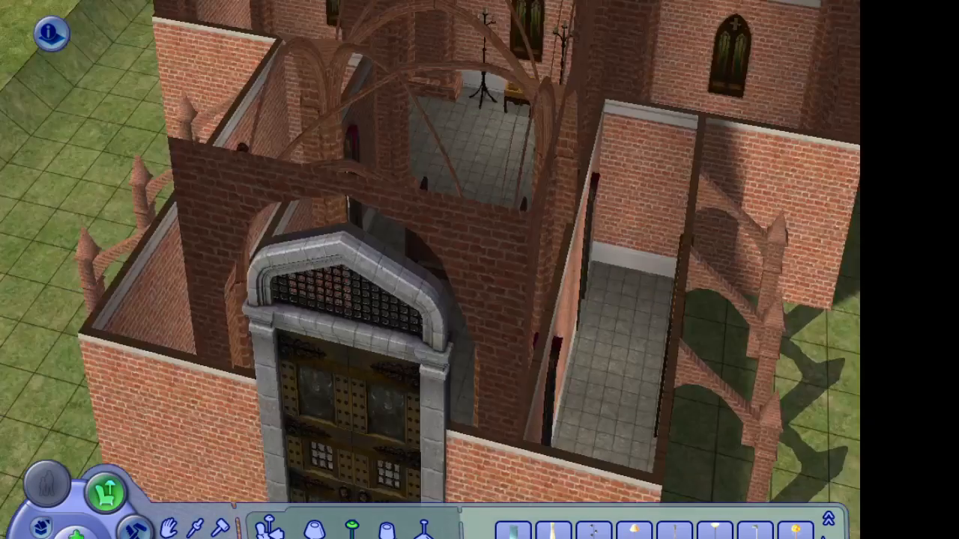
scroll(430, 270, up, 5)
key(Tab)
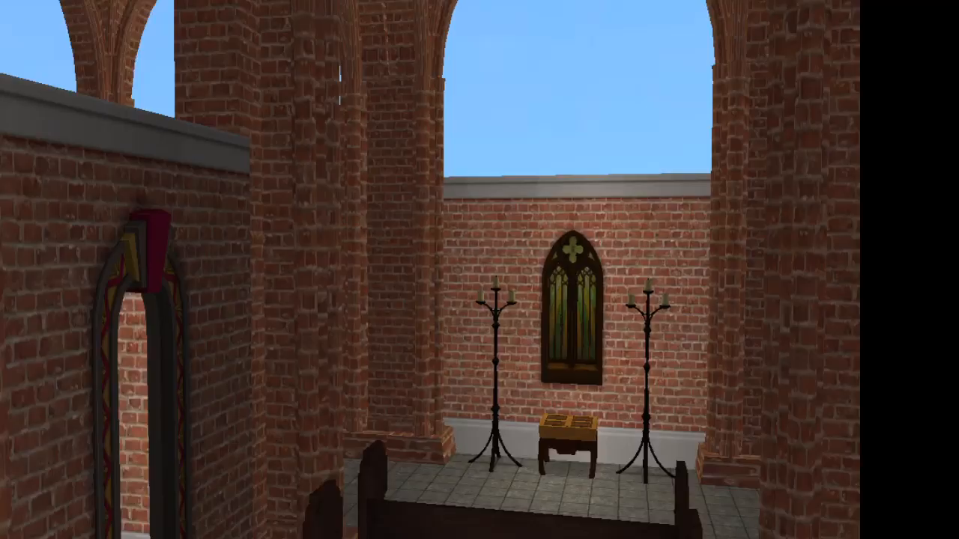
key(s)
key(e)
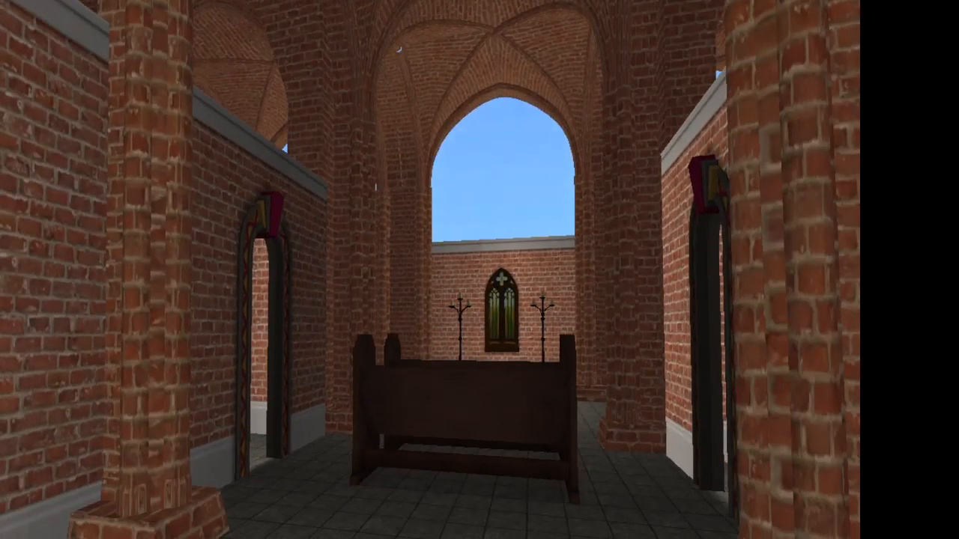
key(s)
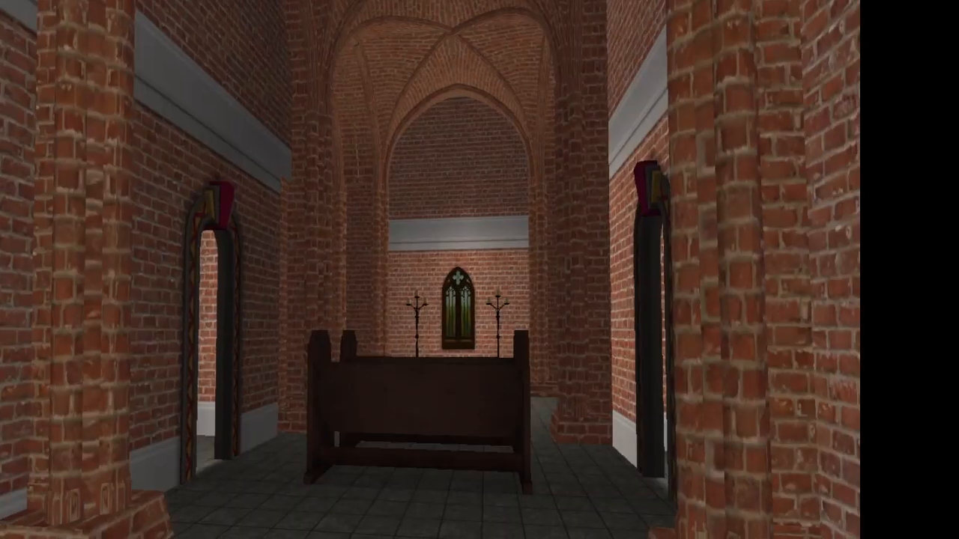
key(s)
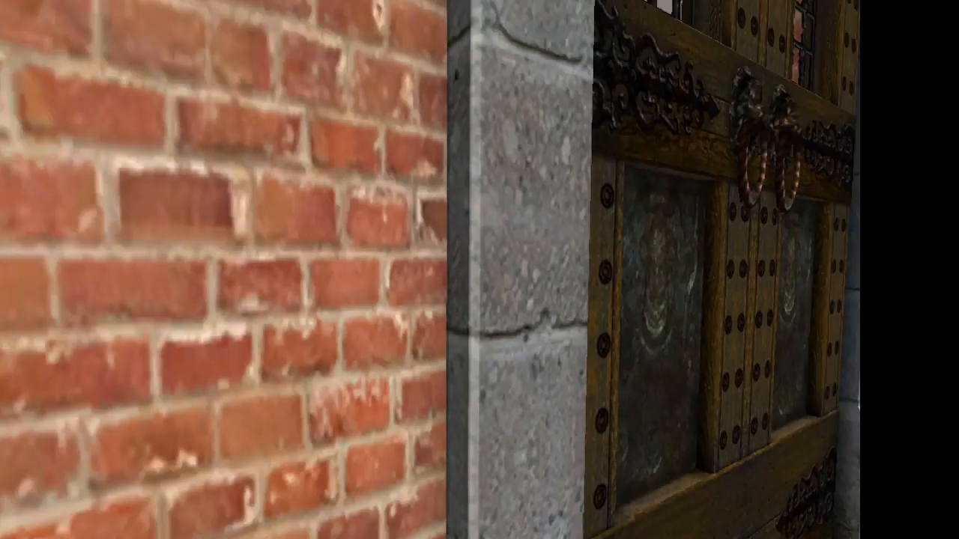
key(s)
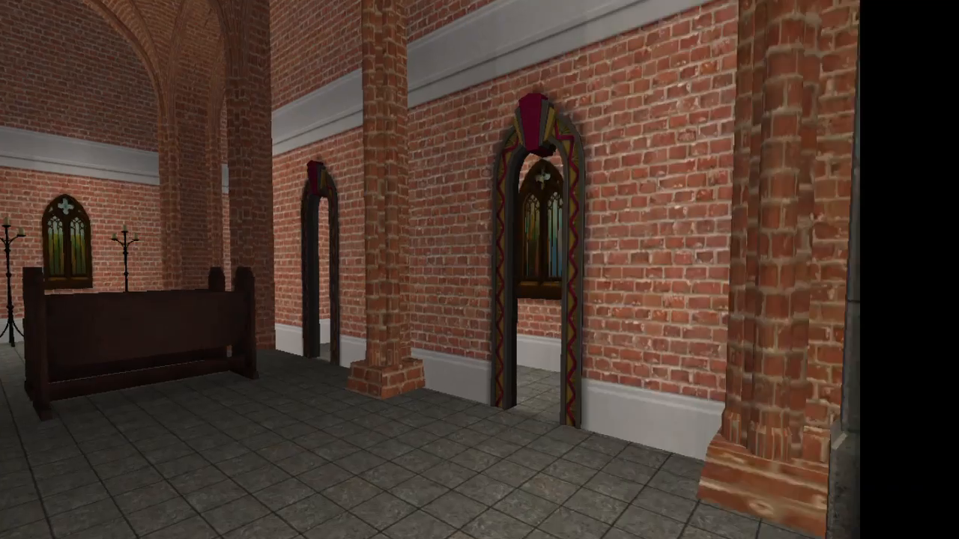
key(w)
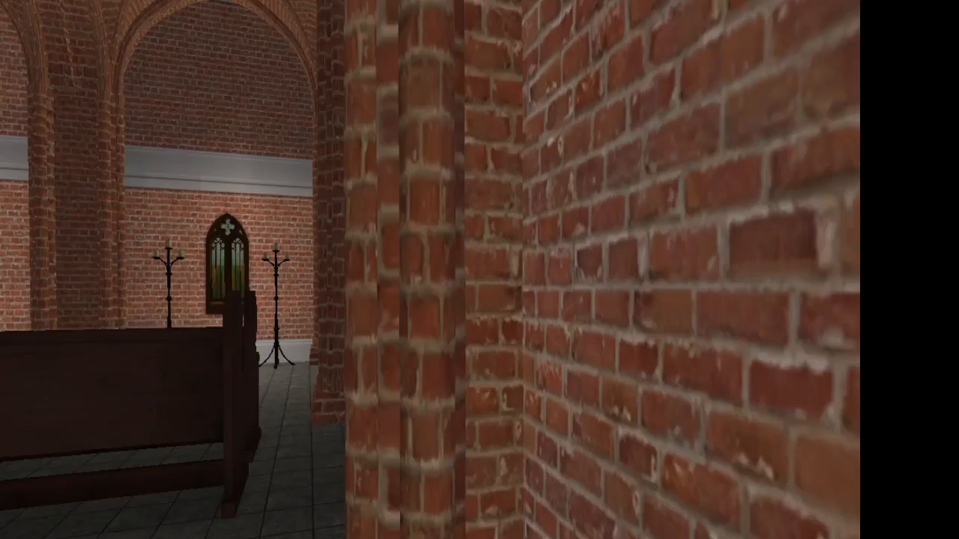
key(s)
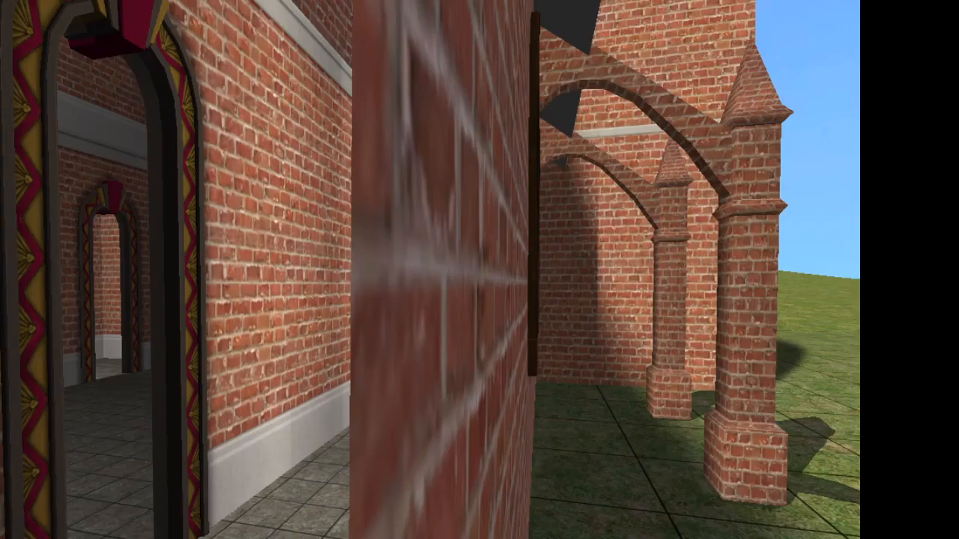
key(s)
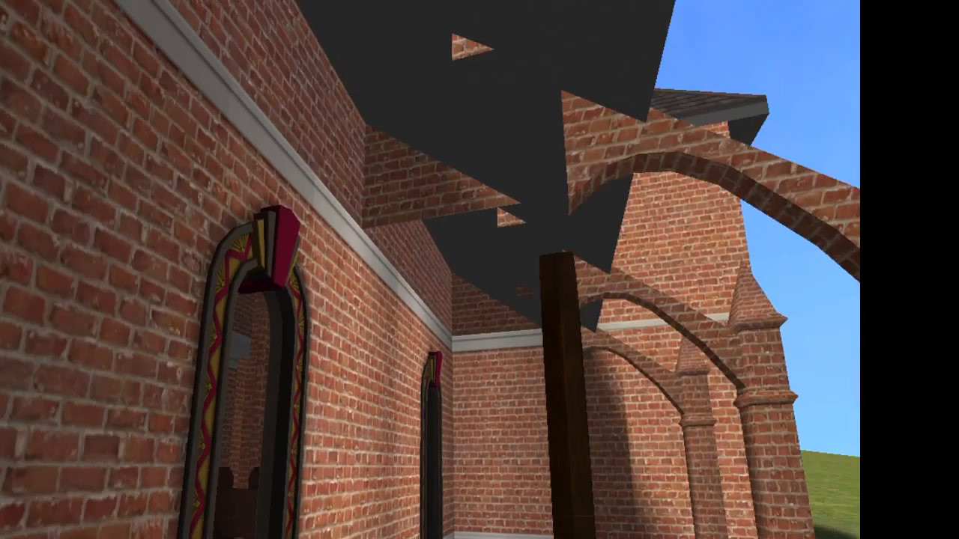
key(s)
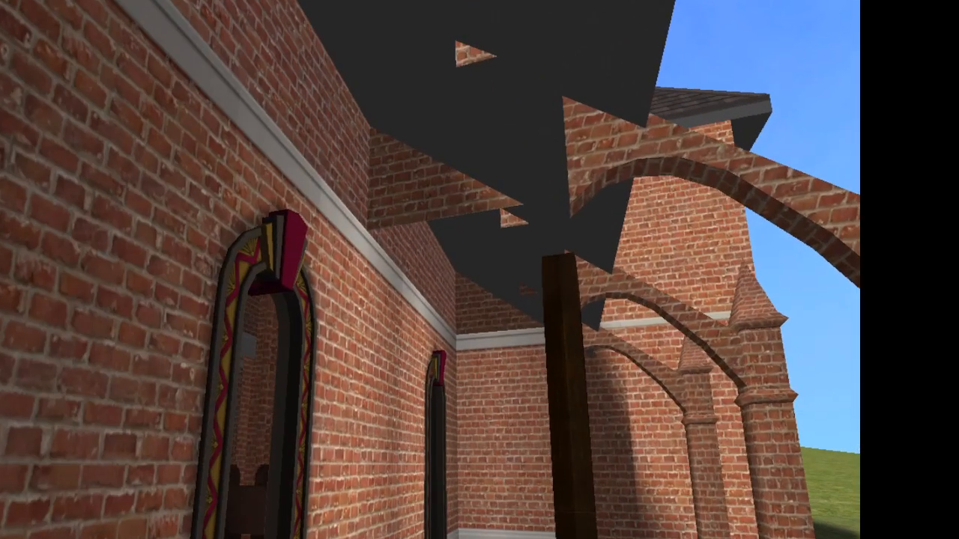
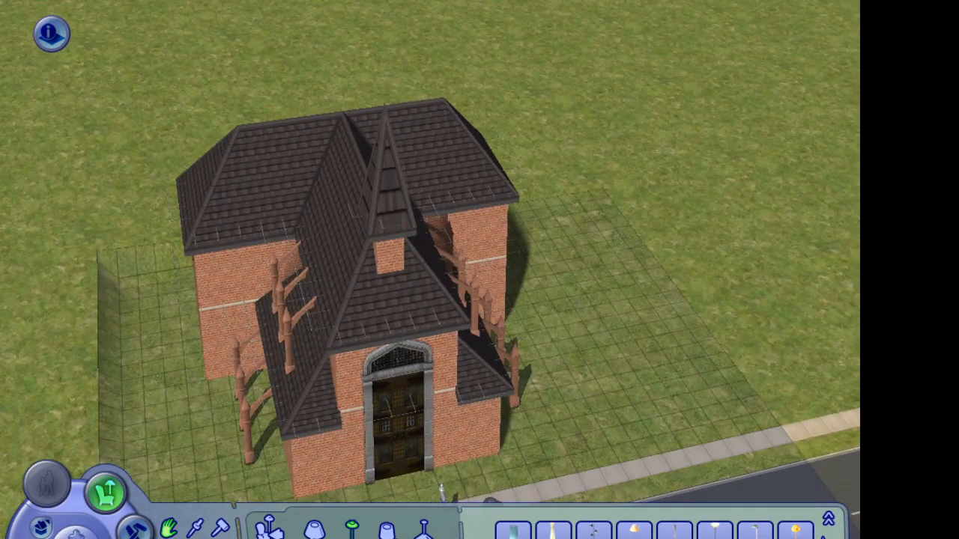
Switch to live mode and examine the church's entrance facade and the flying buttresses along its side without the building grid.
key(F1)
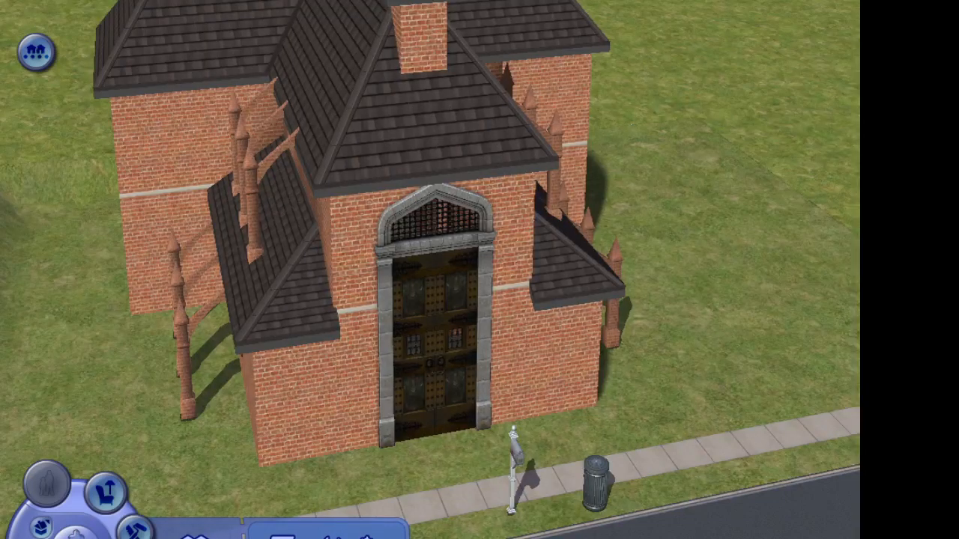
scroll(430, 270, up, 2)
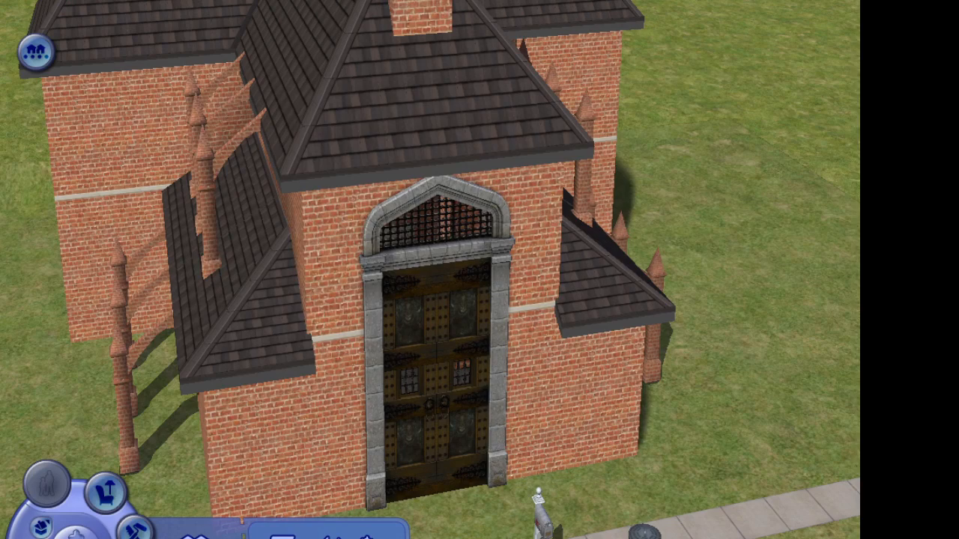
middle_drag(430, 269, 247, 307)
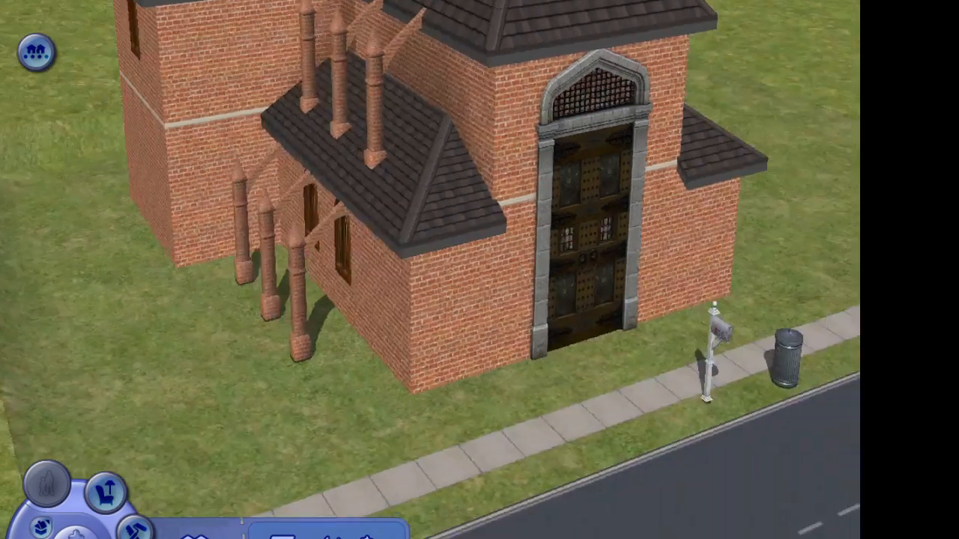
Return to buy mode, quit the game and switch to the De Sims 2 Downloads folder in Windows Explorer.
click(106, 493)
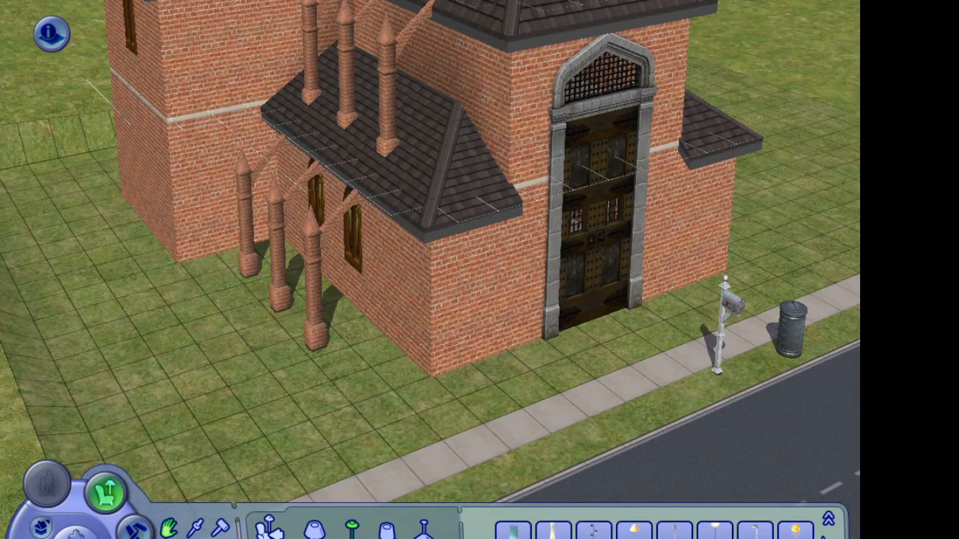
key(F5)
key(ctrl+q)
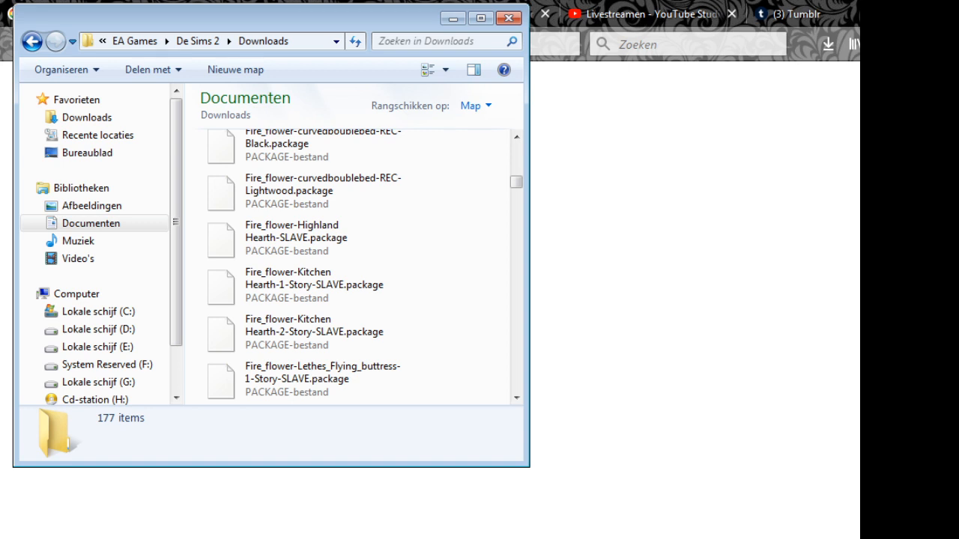
Switch to Blender and examine the flying buttress model, temporarily hiding and restoring column.012 and column.025.
key(alt+Tab)
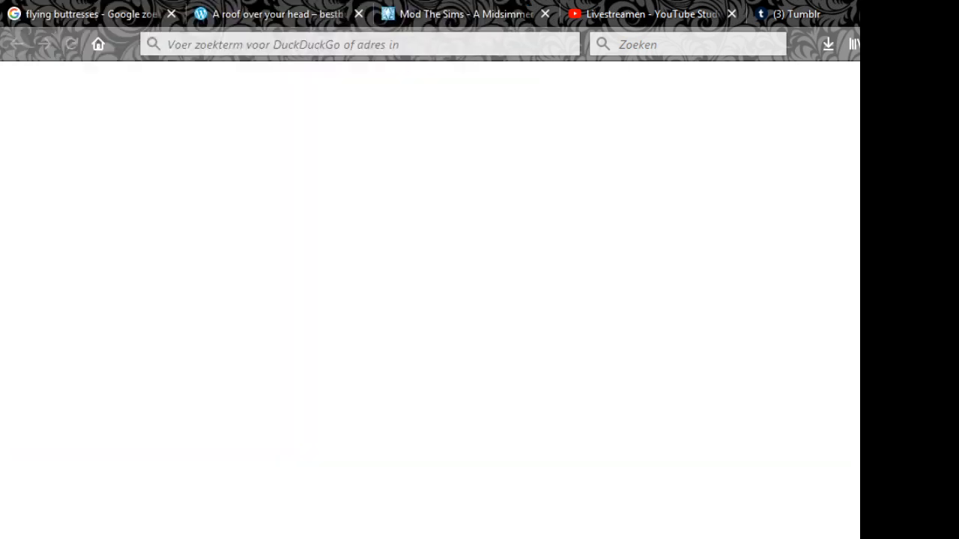
click(517, 536)
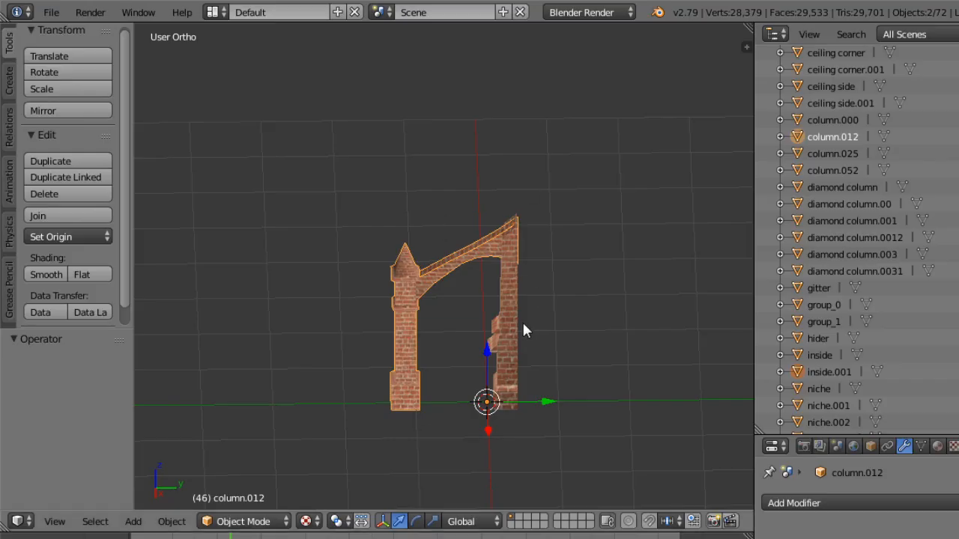
middle_drag(524, 330, 537, 306)
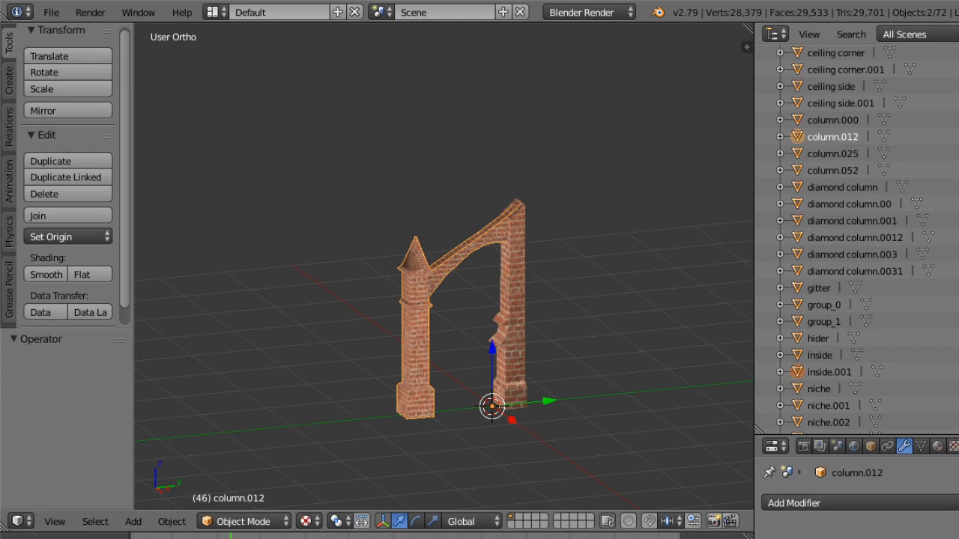
click(958, 136)
click(958, 154)
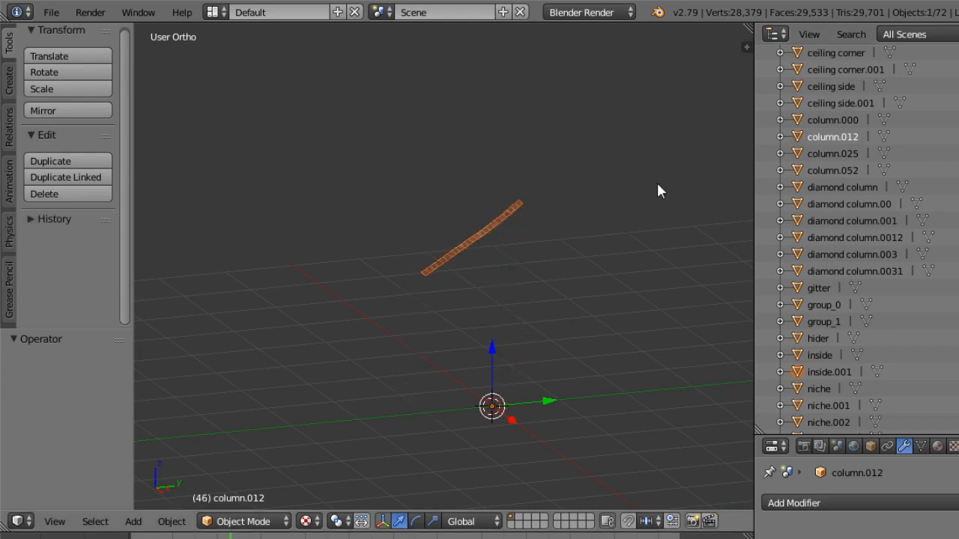
click(958, 154)
click(958, 136)
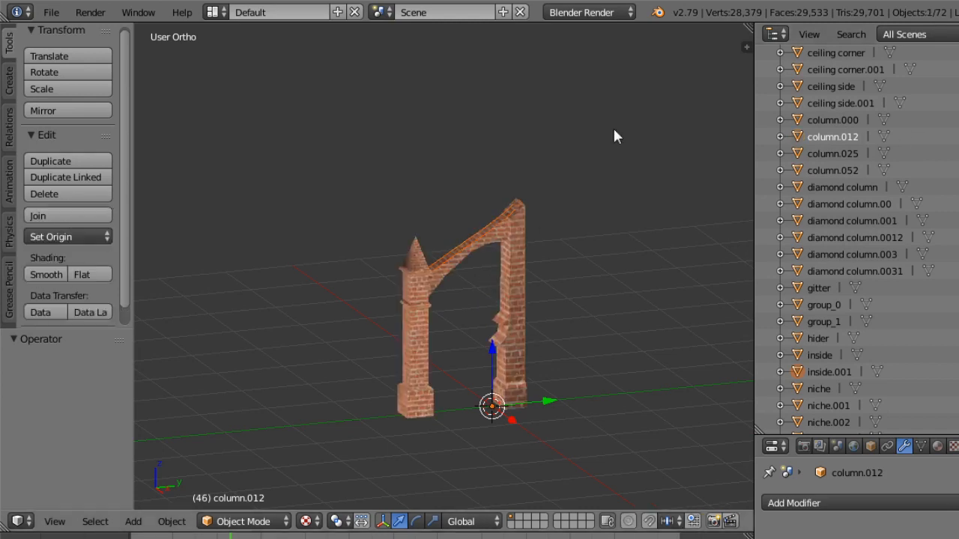
Hide the outer pier with its arch (column.012) and the arch's top strip (inside.001), isolating the wall pillar.
right_click(485, 241)
key(a)
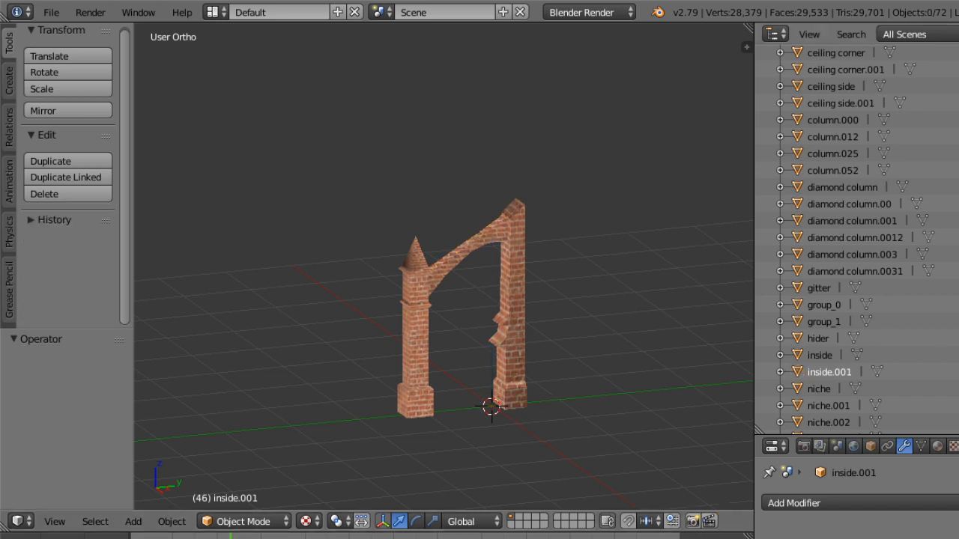
right_click(436, 265)
key(h)
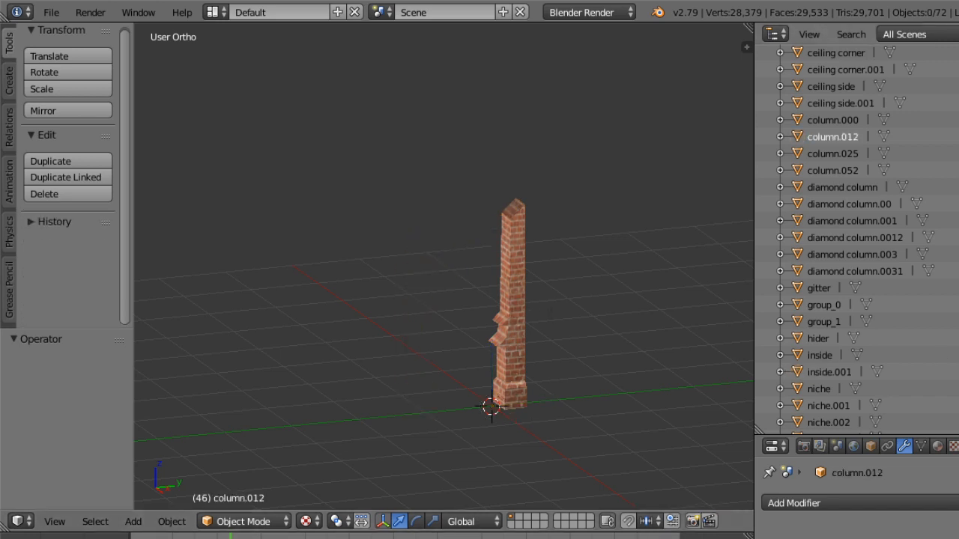
Select the brick wall pillar column.025 and examine its shape from several angles.
right_click(504, 287)
middle_drag(317, 290, 403, 326)
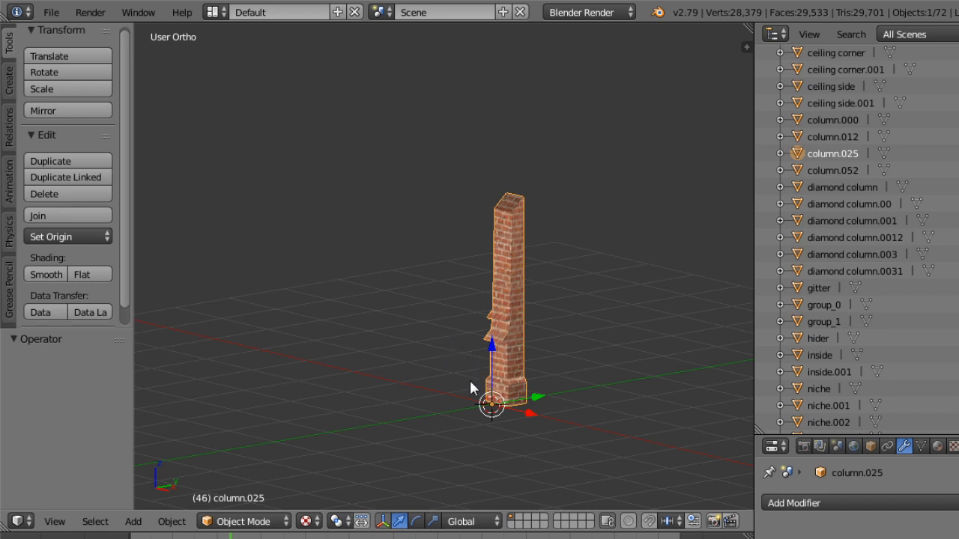
scroll(499, 292, up, 5)
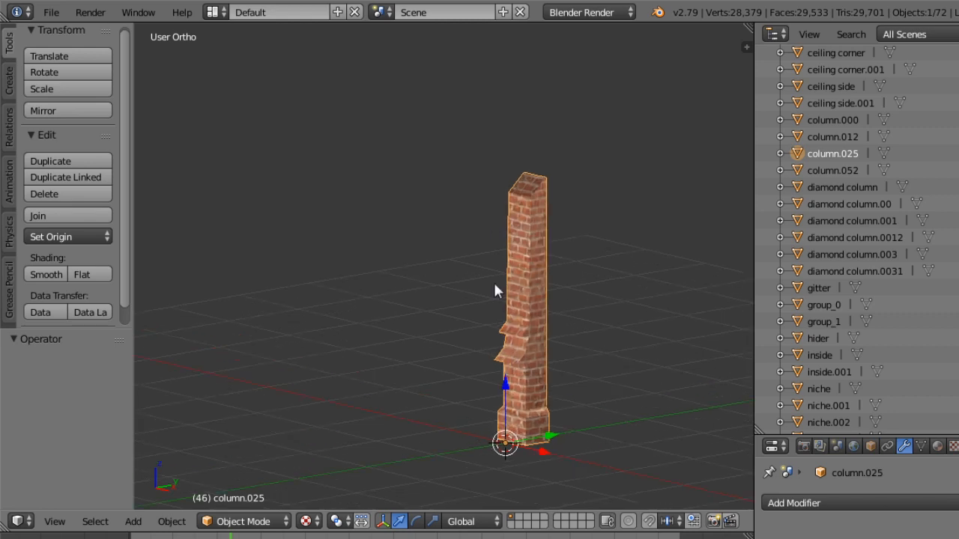
scroll(512, 285, down, 4)
middle_drag(511, 313, 385, 321)
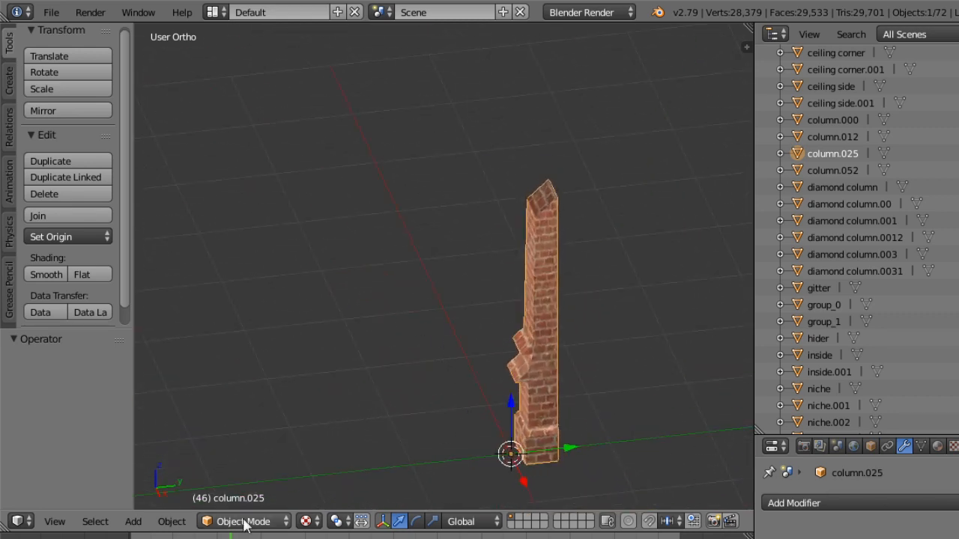
middle_drag(594, 298, 524, 247)
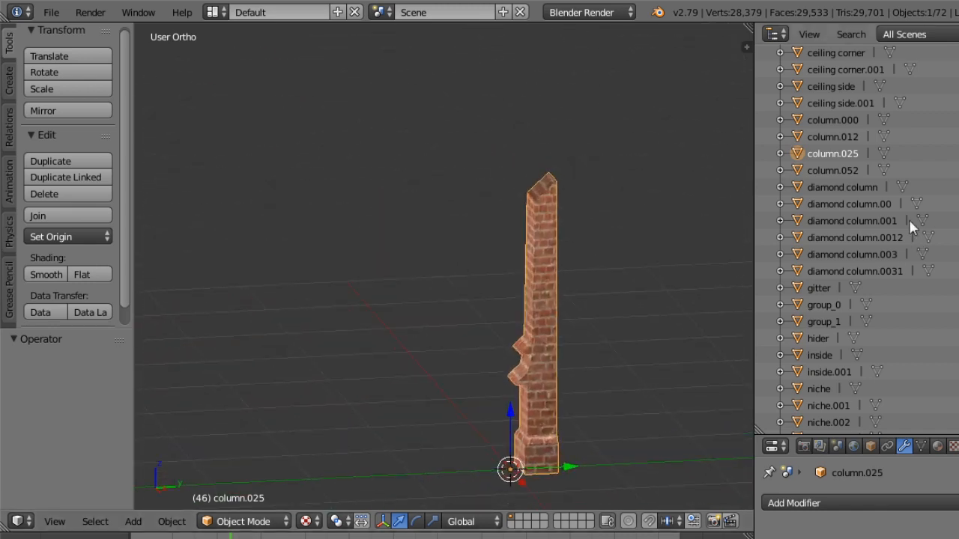
Switch to Windows Explorer, look in the Buttresses folder and its parent Project Ave Maria, and switch to SimPE.
click(250, 538)
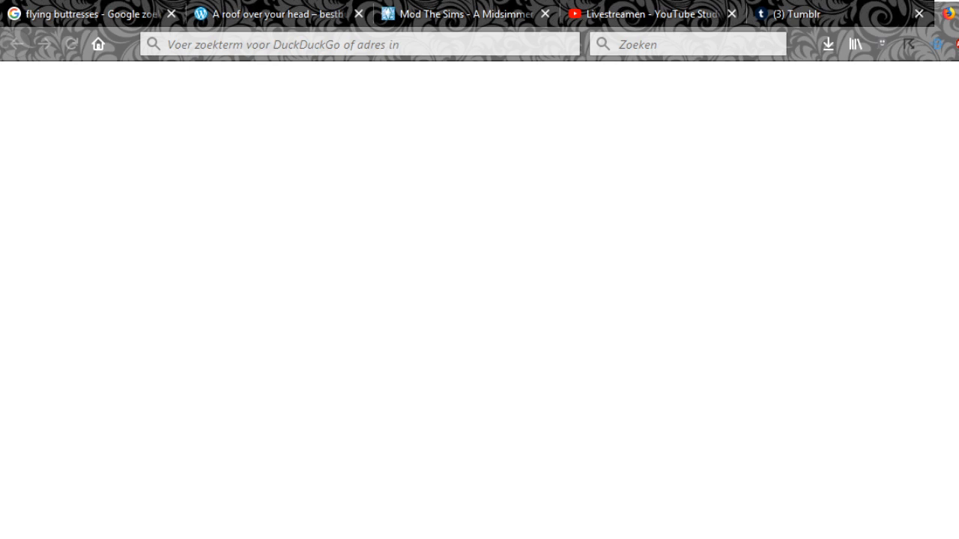
key(alt+Tab)
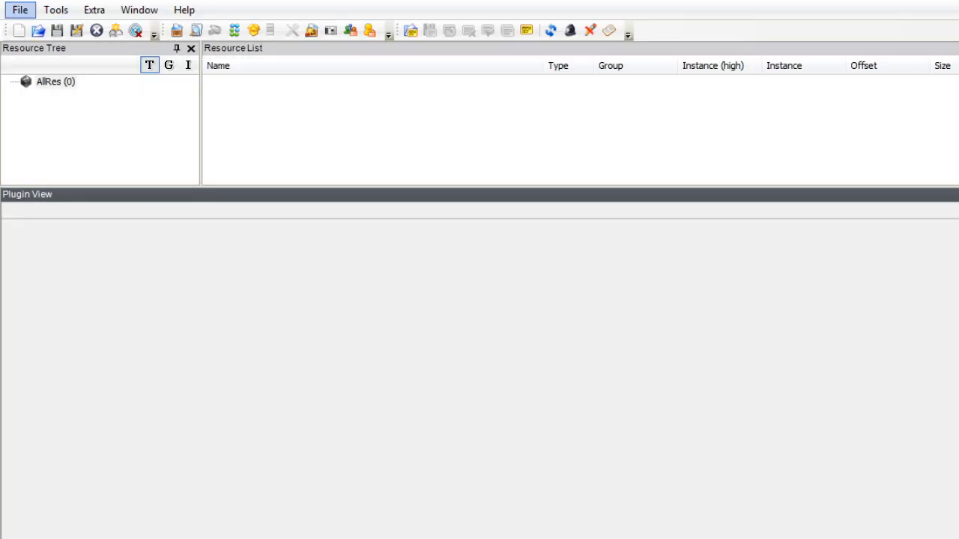
key(alt+Tab)
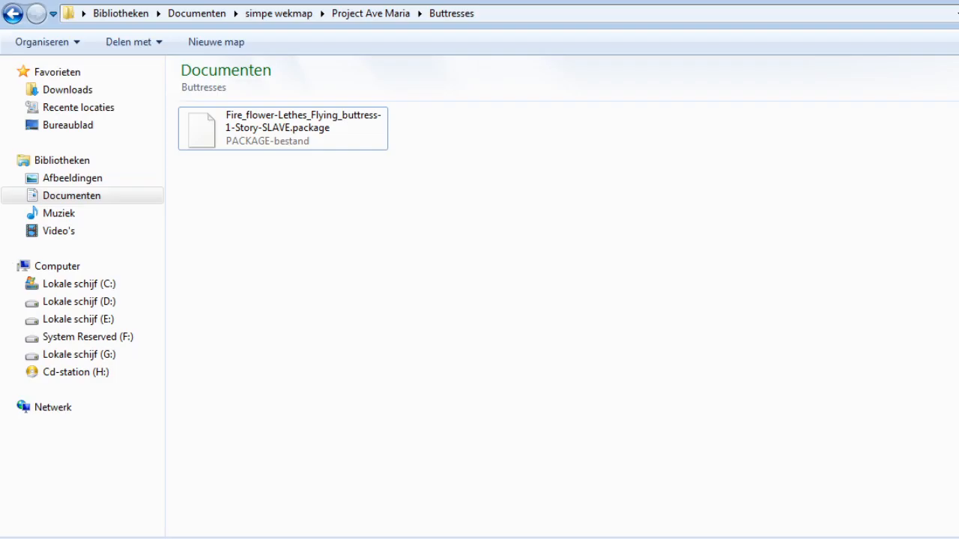
key(BackSpace)
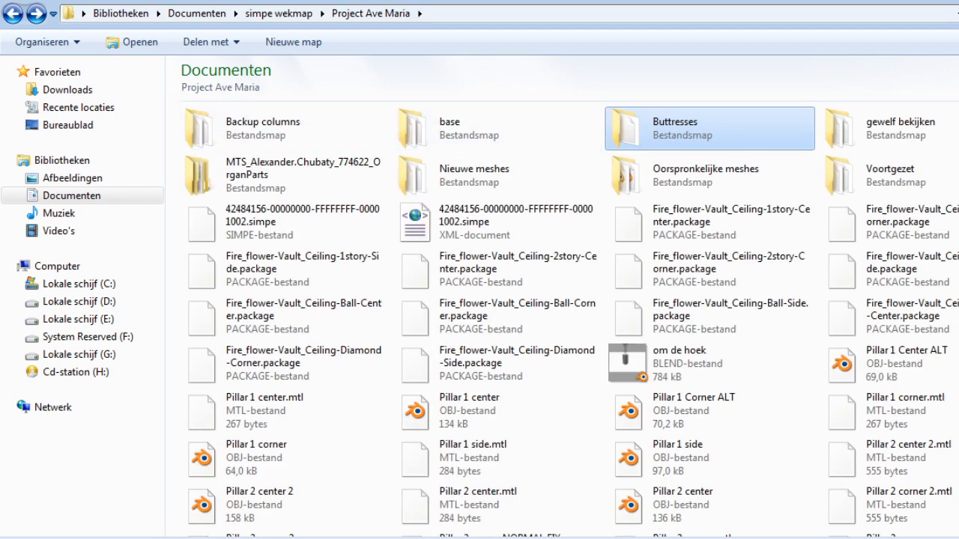
click(465, 538)
click(21, 10)
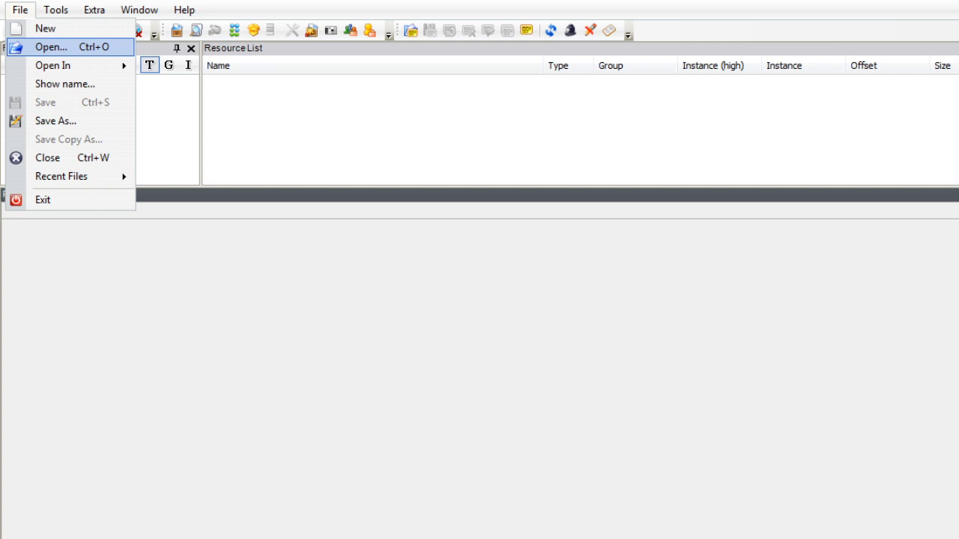
click(45, 46)
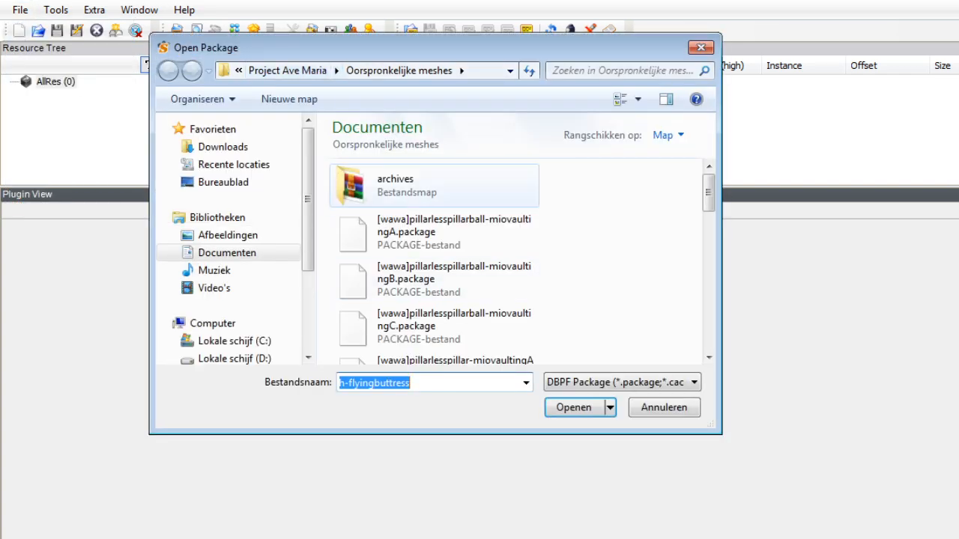
scroll(517, 258, down, 5)
drag(709, 246, 708, 253)
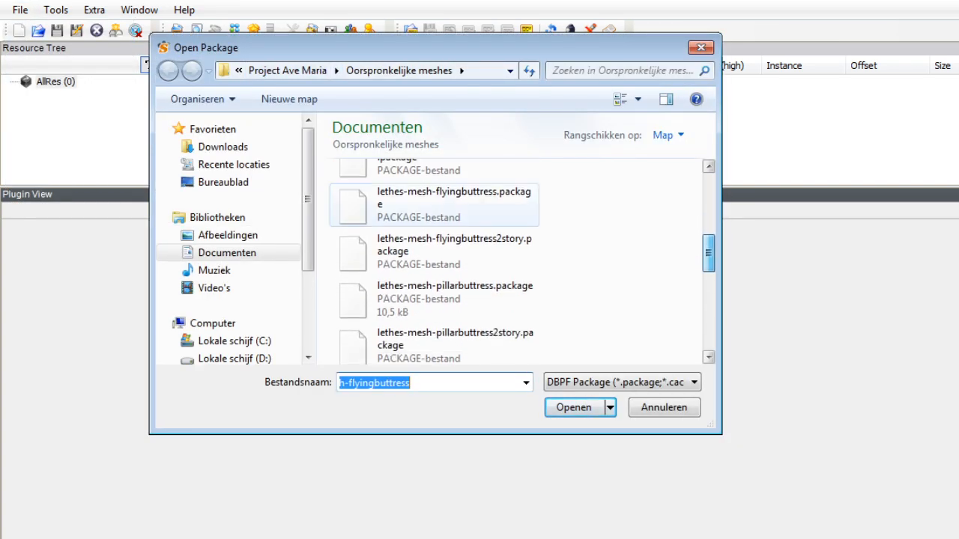
click(457, 253)
click(457, 299)
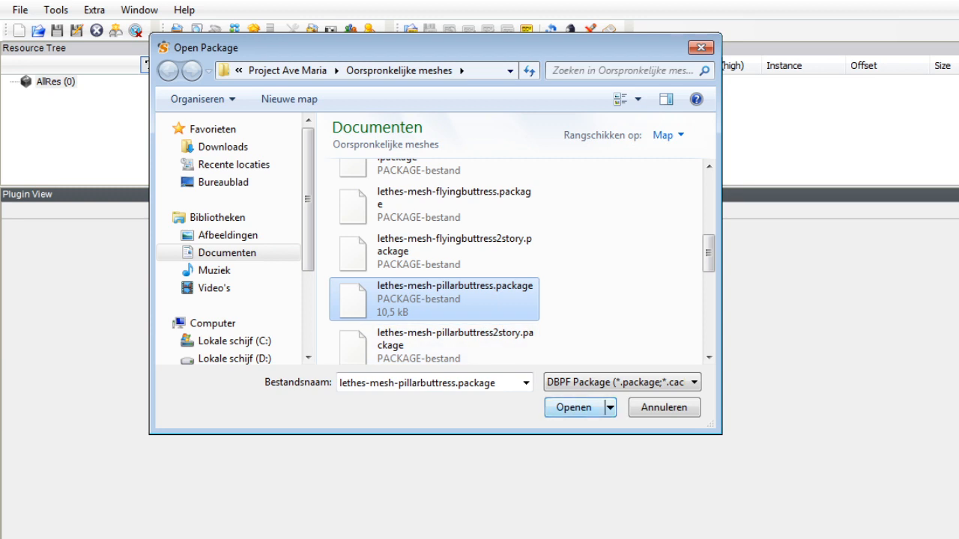
click(574, 407)
click(20, 9)
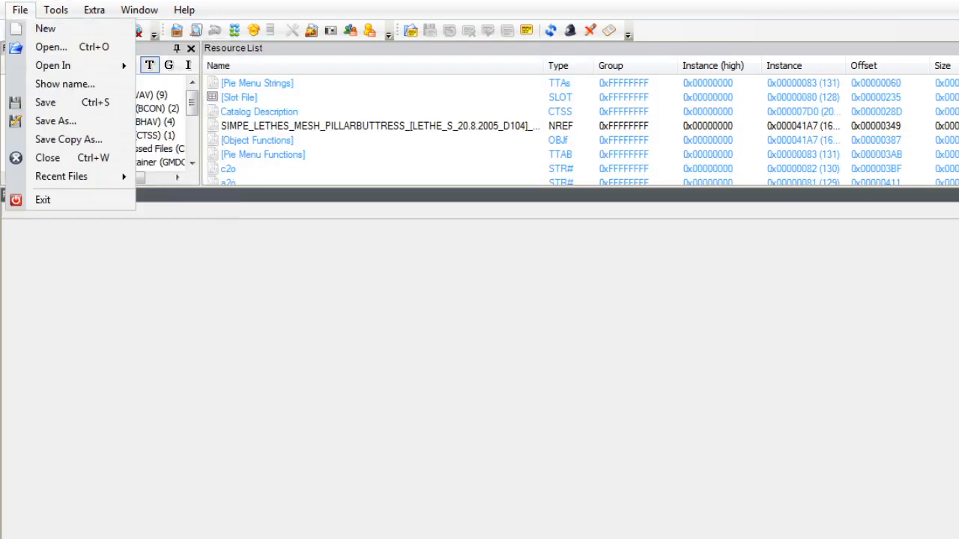
click(45, 28)
Open lethes-mesh-pillarbuttress.package from the Oorspronkelijke meshes folder.
click(20, 10)
click(51, 47)
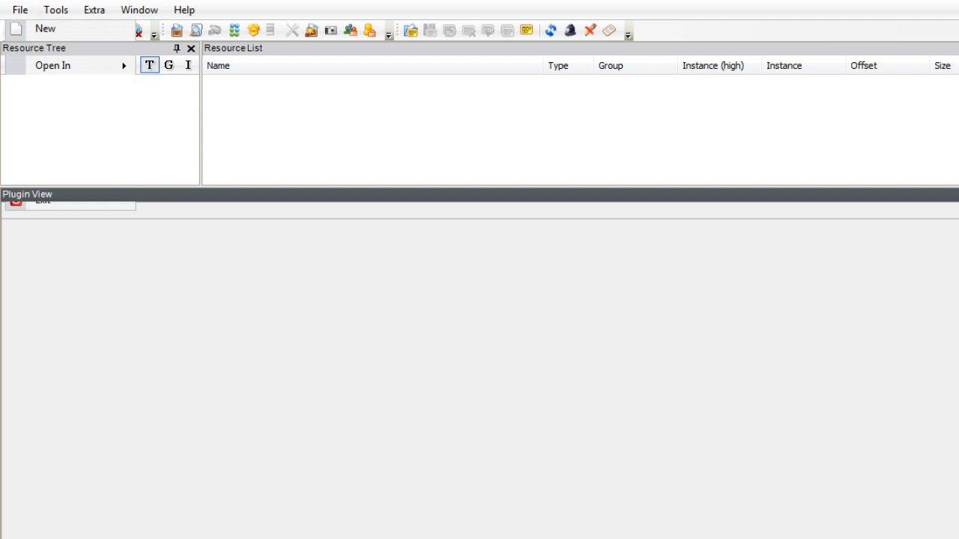
drag(709, 195, 709, 262)
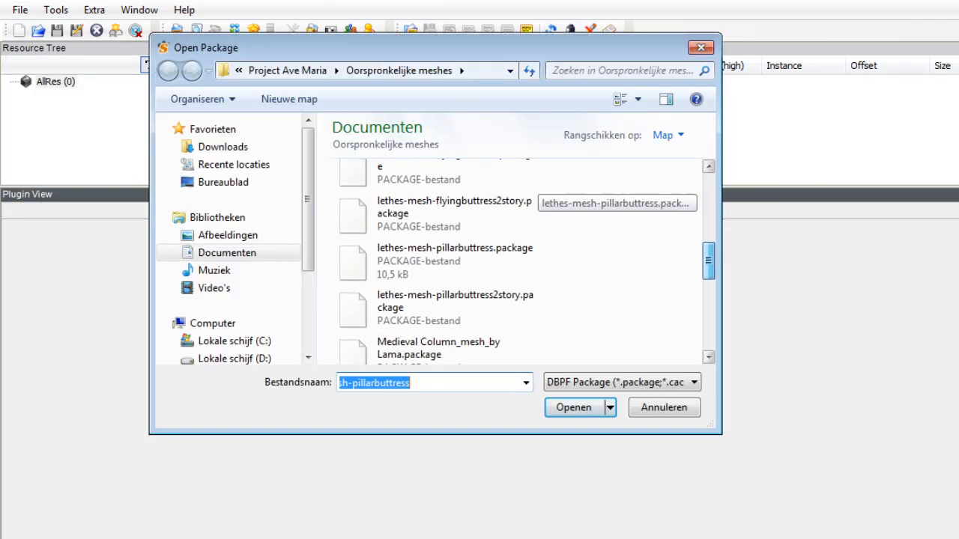
click(450, 180)
click(449, 274)
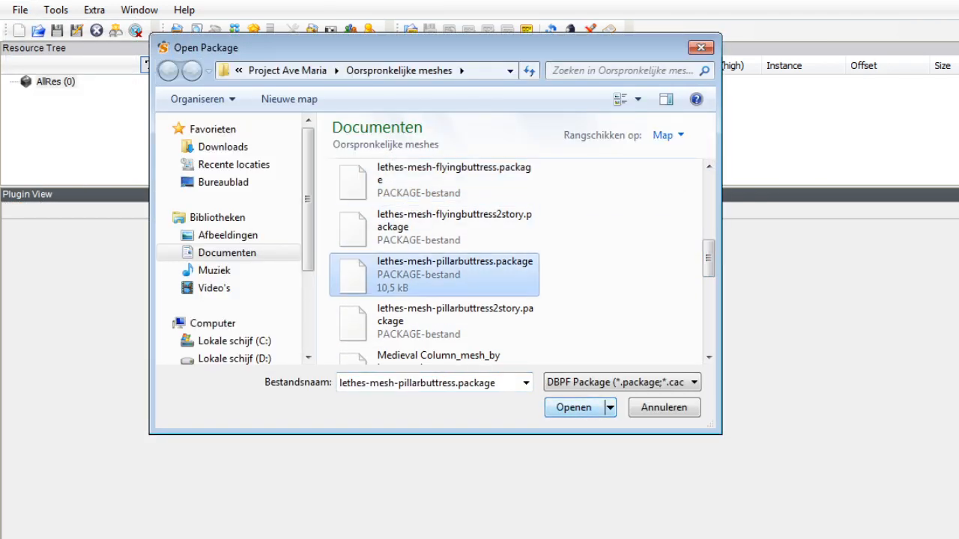
click(574, 408)
Save the package in the Buttresses folder of Project Ave Maria as Fire_flower-Lethes_Pillar_buttress-1-Story-SLAVE.package.
click(20, 10)
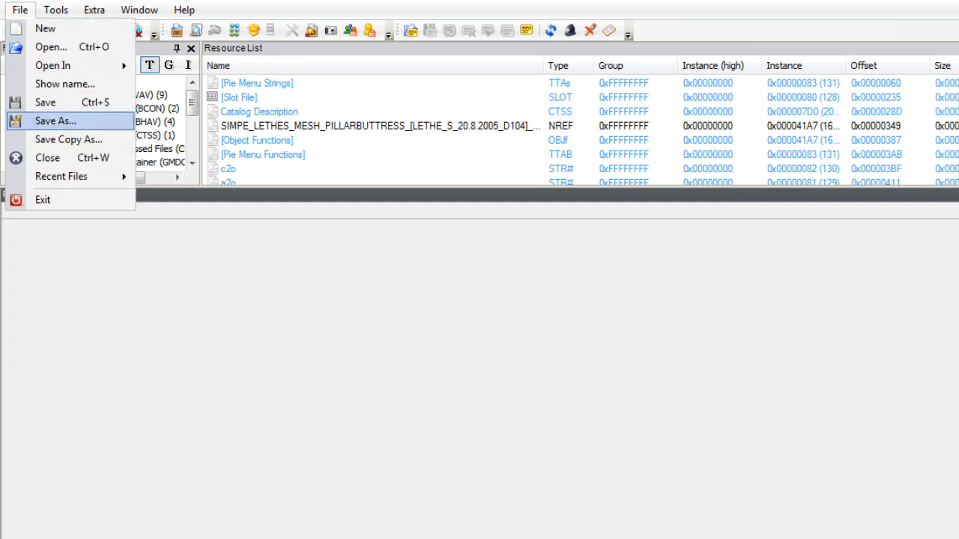
click(52, 122)
click(287, 70)
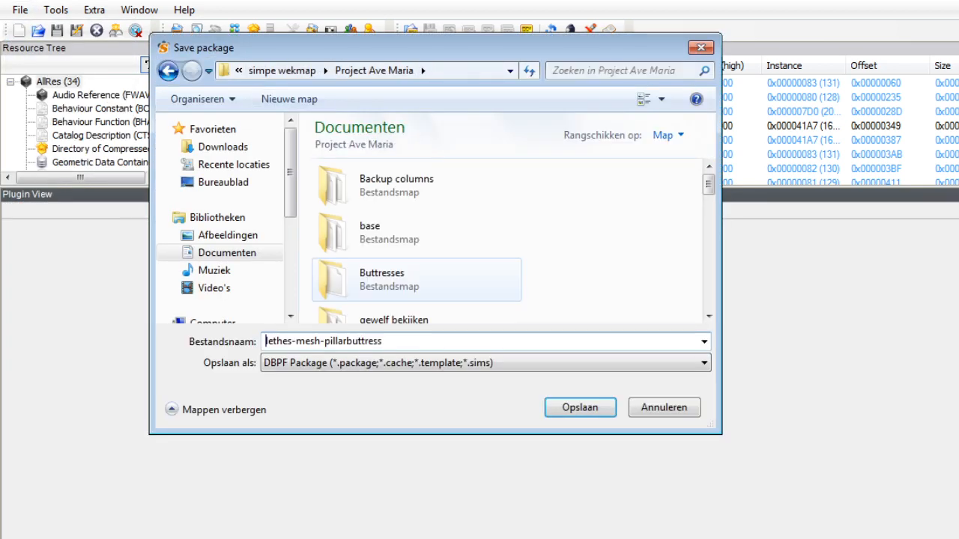
double_click(390, 280)
click(417, 186)
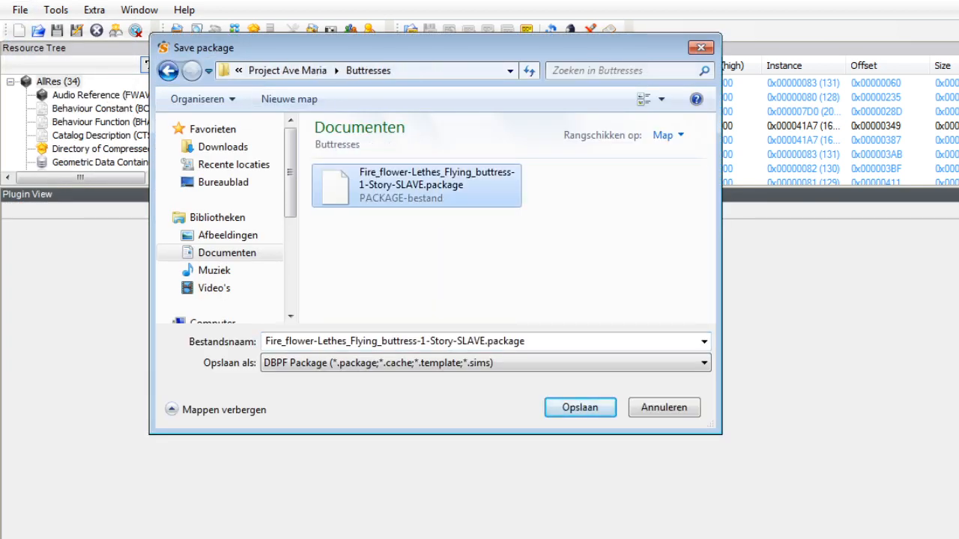
click(388, 341)
drag(389, 342, 351, 342)
text(Pilla)
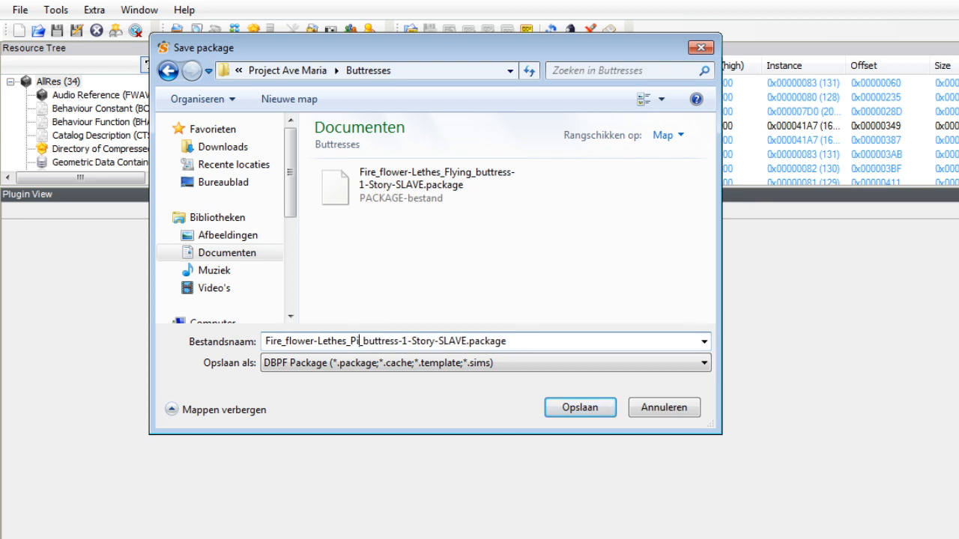
text(e)
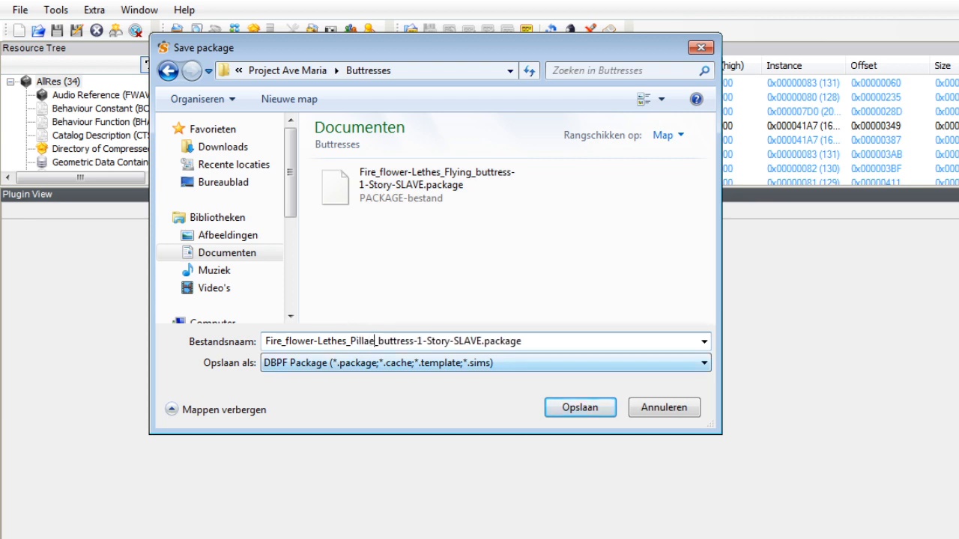
key(BackSpace)
text(r)
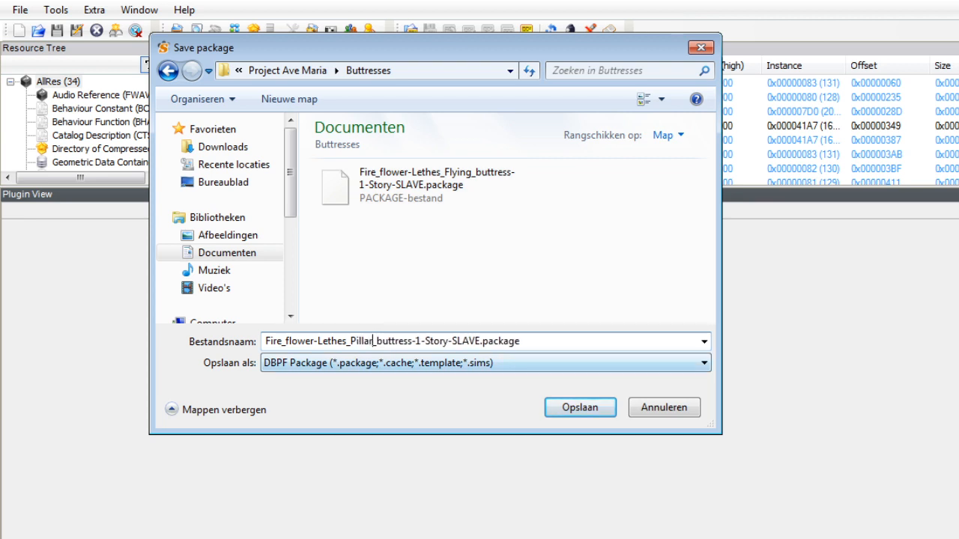
key(Return)
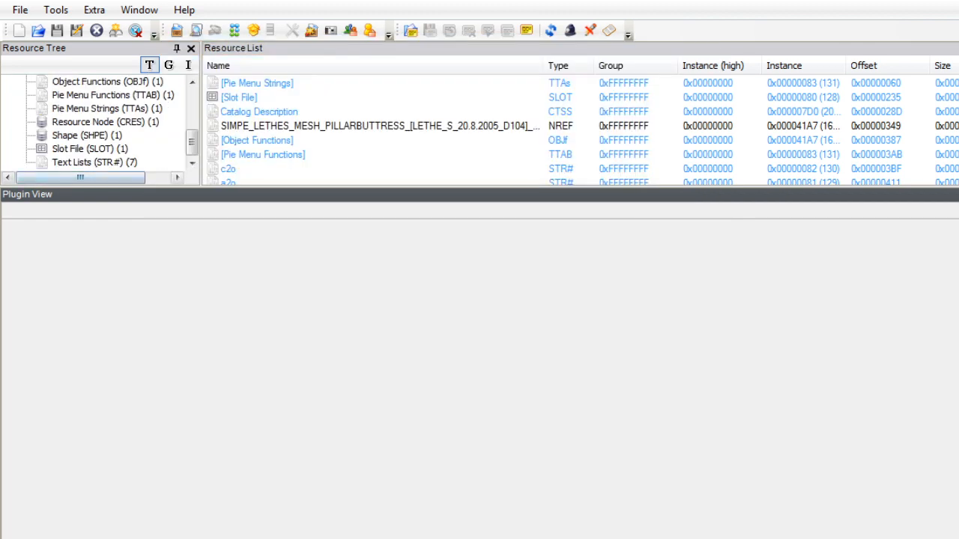
Open the package's Shape (SHPE) resource and select the column entry among its parts.
click(87, 135)
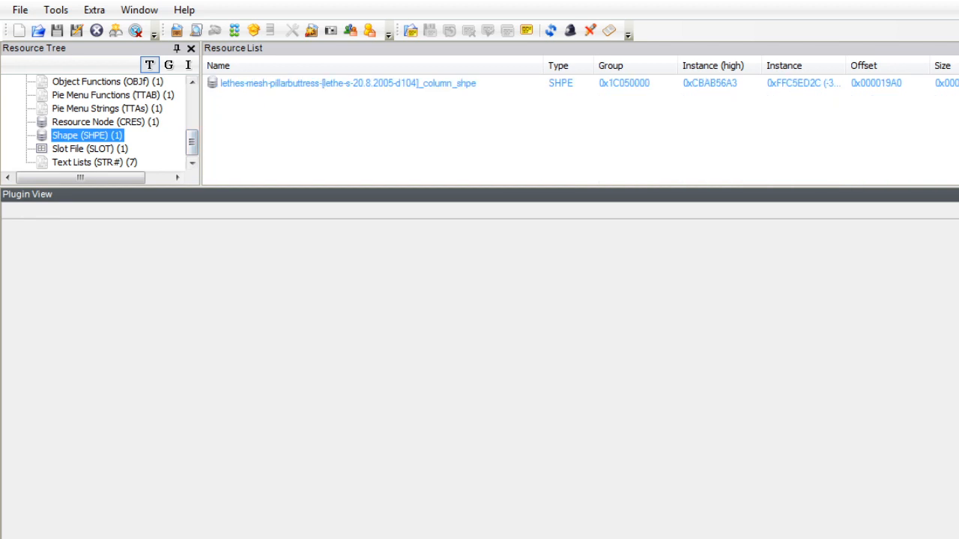
click(273, 83)
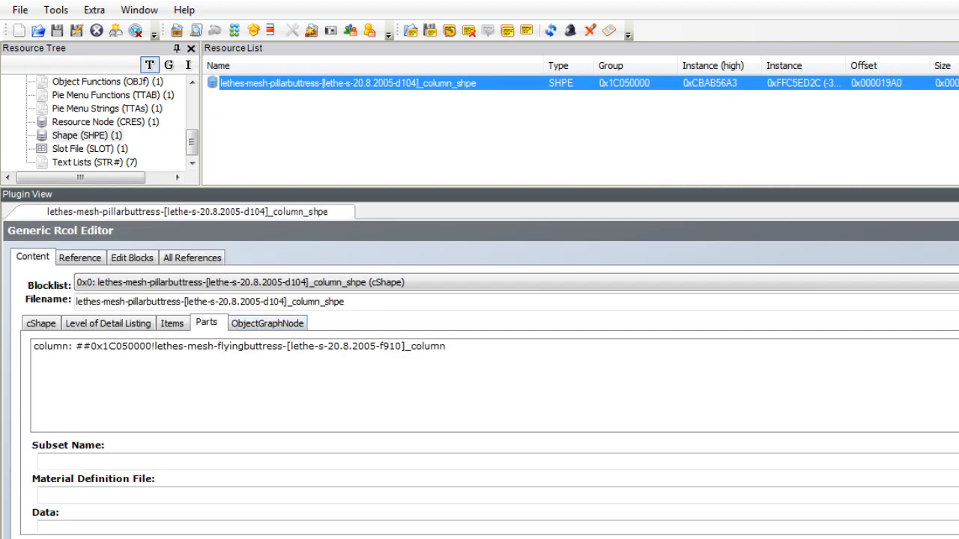
click(217, 346)
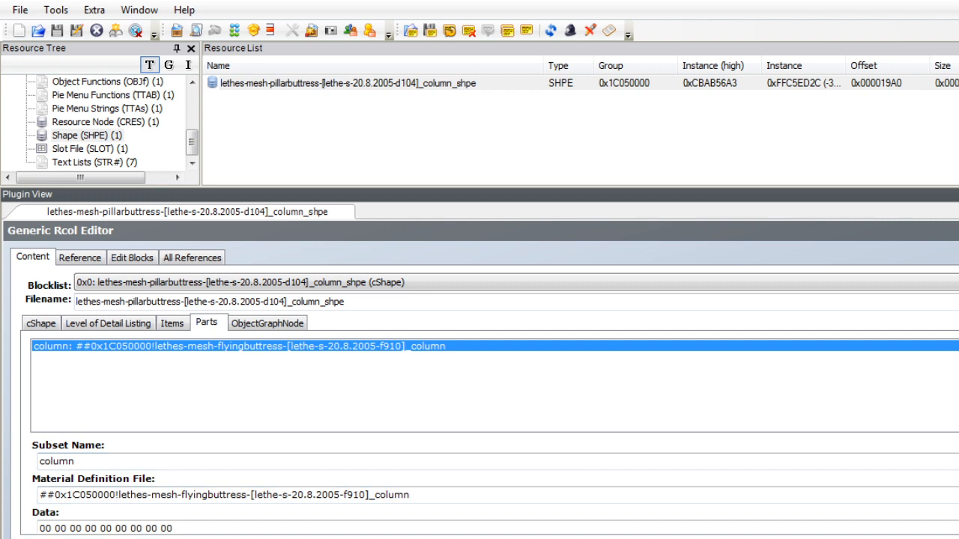
key(alt+Tab)
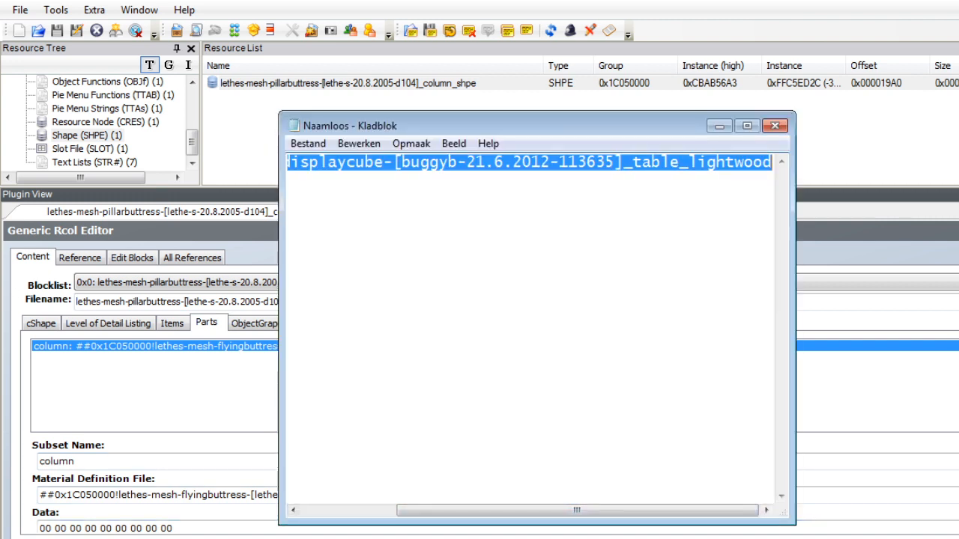
click(113, 394)
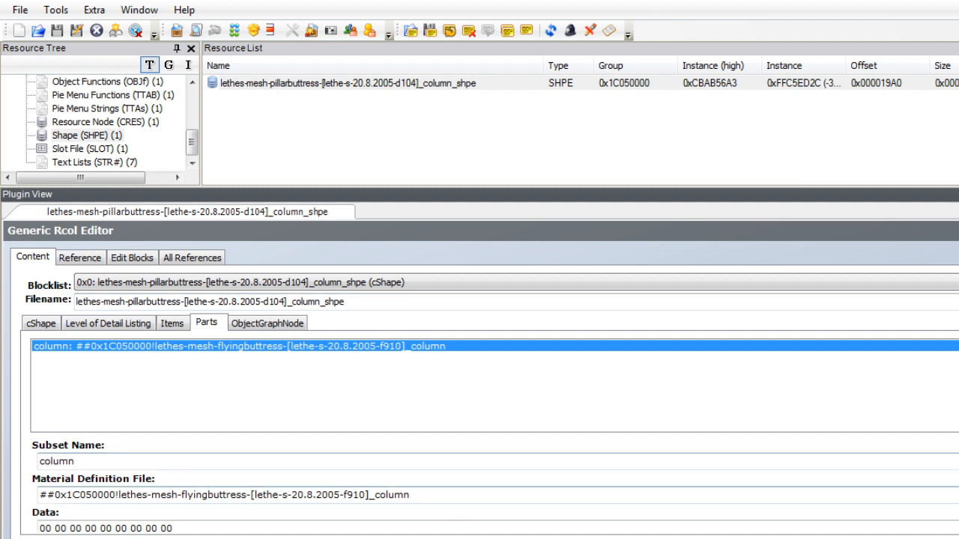
Set the Shape part's subset name to niche and its material definition file to ##0x1C050000!displaycube-[buggyb-21.6.2012-113635]_table_lightwood.
double_click(57, 462)
text(niche)
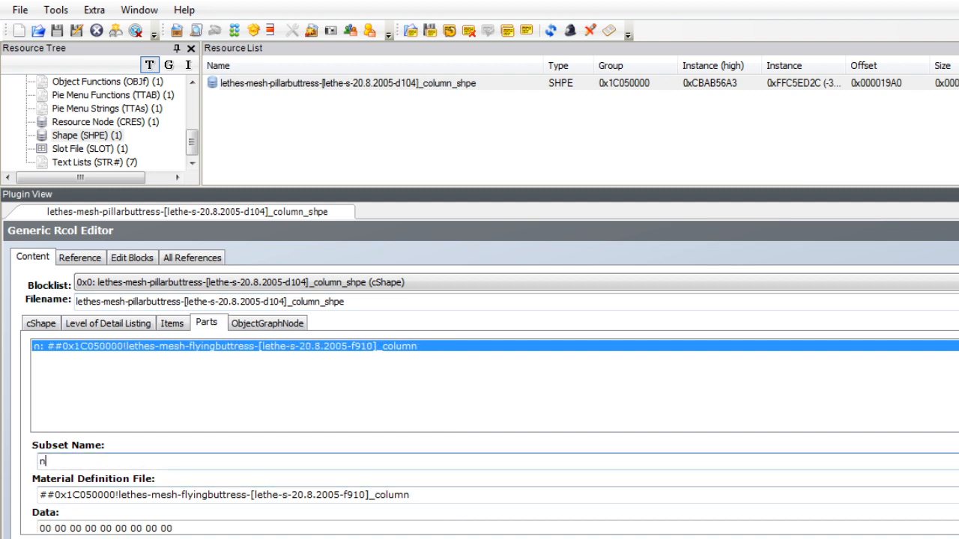
key(Tab)
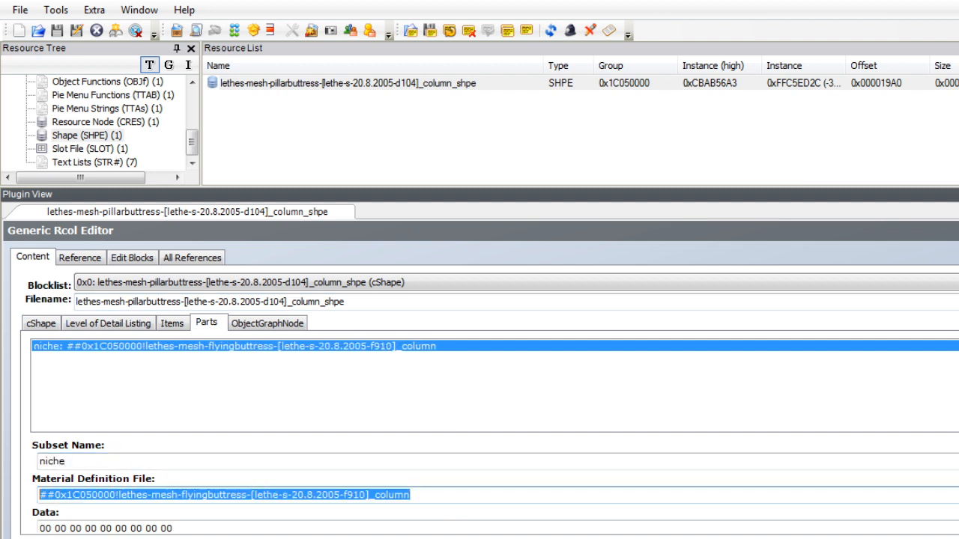
text(##0x1C050000!displaycube-[buggyb-21.6.2012-113635]_table_lightwood)
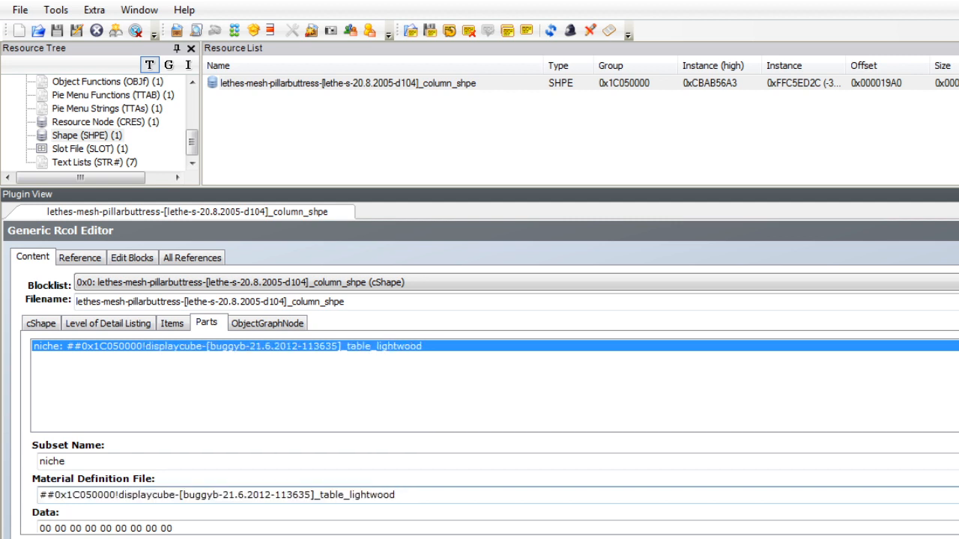
click(609, 345)
Open the package's Geometric Data Container (GMDC) resource and rename its column group to niche.
drag(193, 143, 192, 123)
click(117, 95)
click(270, 83)
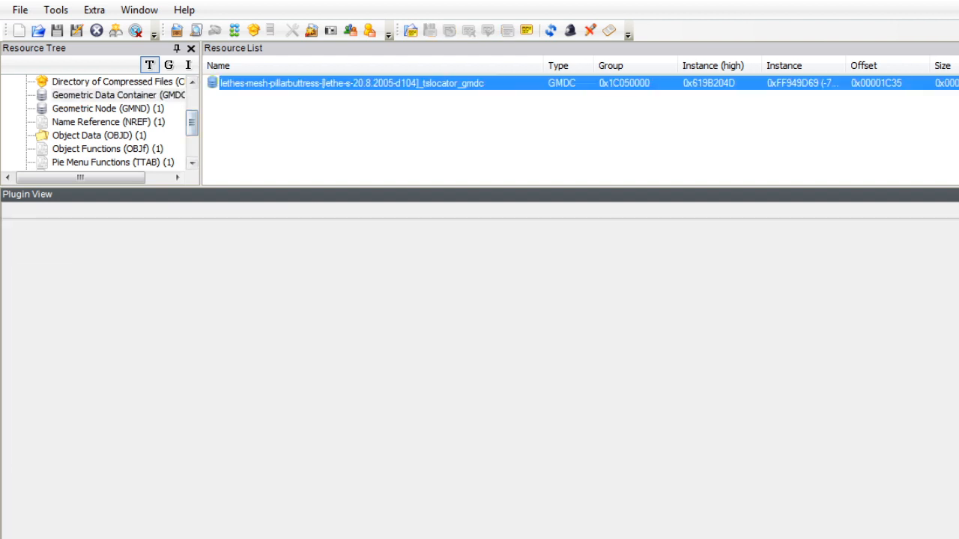
click(234, 323)
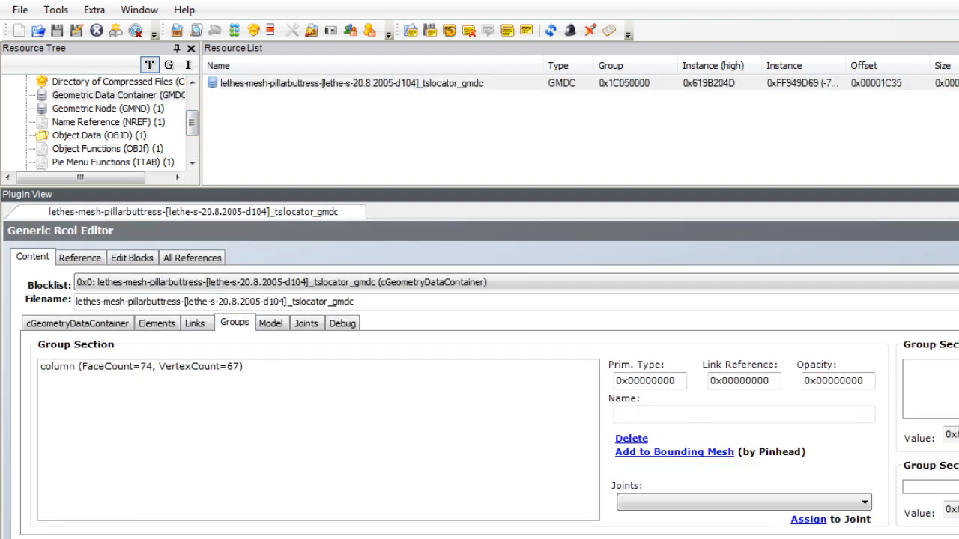
click(142, 366)
double_click(633, 414)
text(ni)
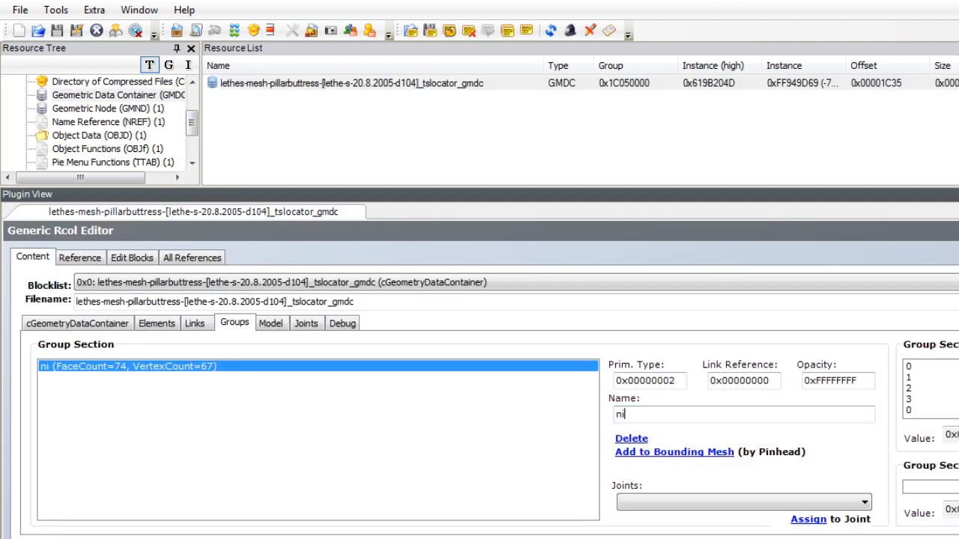
text(che)
Choose the Buttress OBJ file from Project Ave Maria's Oorspronkelijke meshes folder as the mesh to import into the GMDC.
click(78, 323)
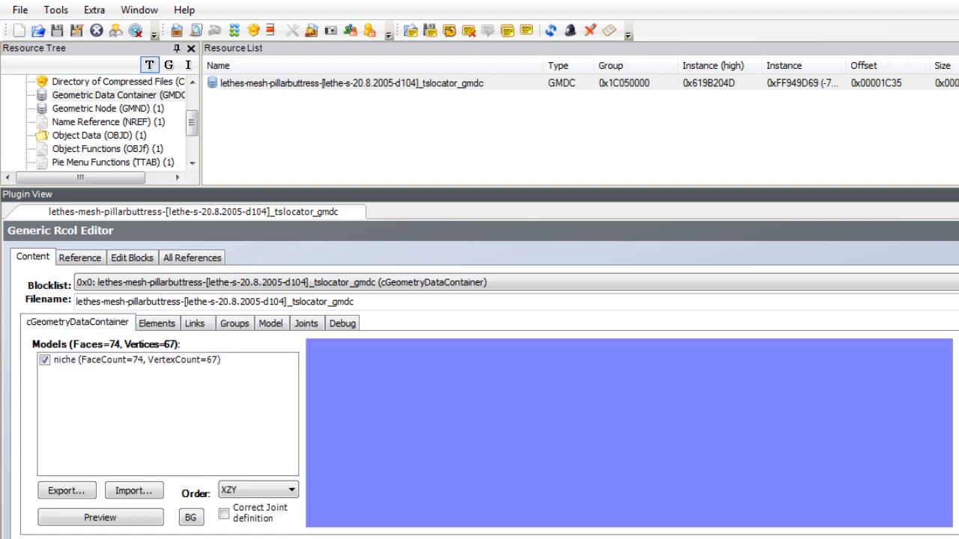
click(134, 490)
click(285, 70)
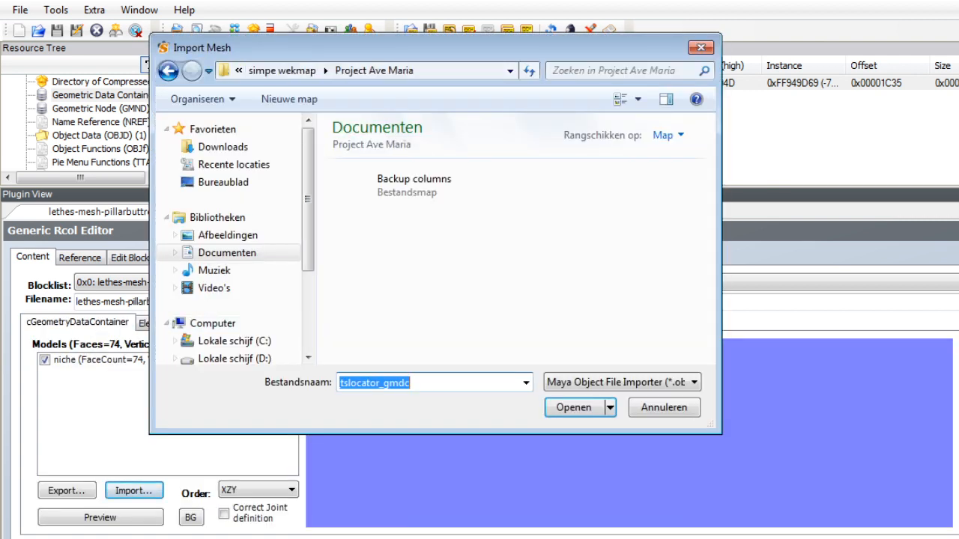
scroll(420, 248, down, 3)
double_click(404, 235)
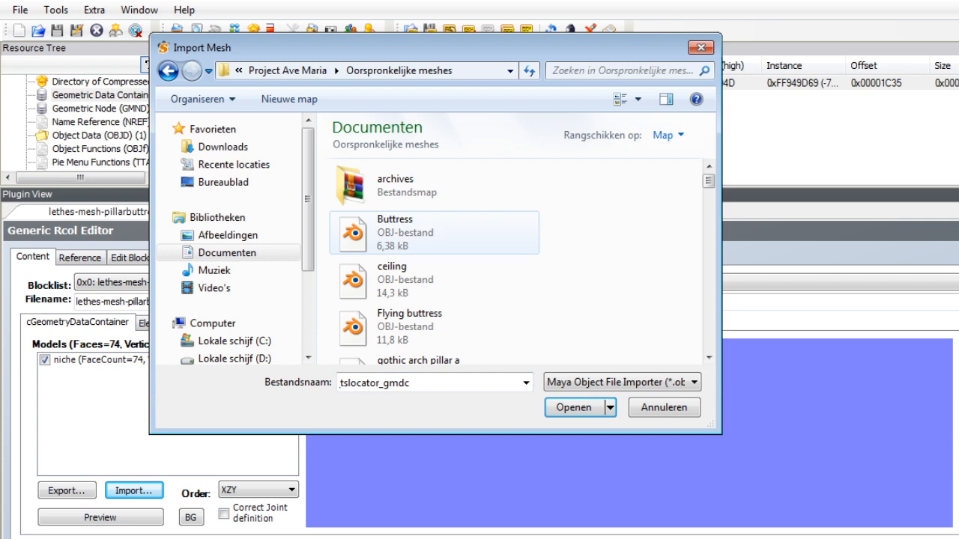
click(405, 233)
click(573, 408)
Import the column.025 mesh group in place of the existing niche group.
click(826, 347)
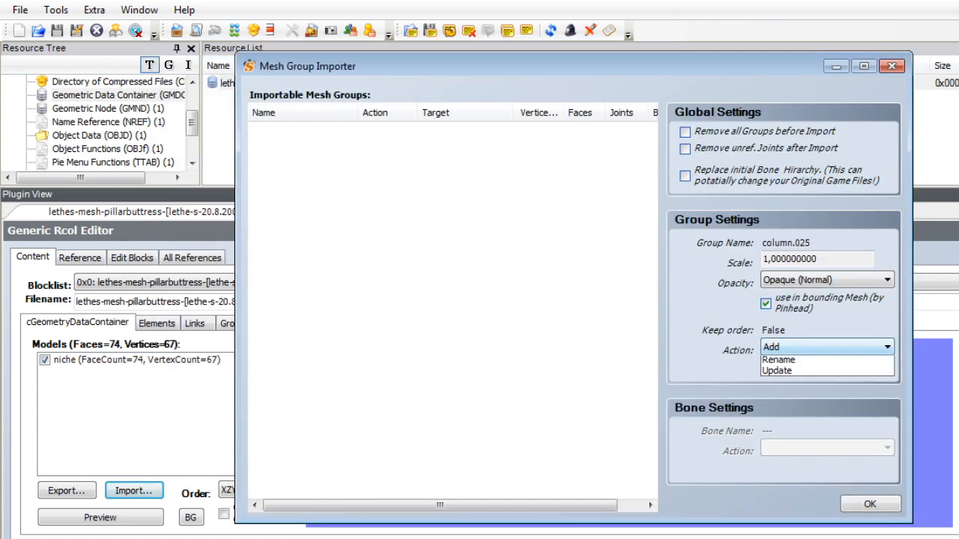
click(779, 360)
click(827, 364)
click(779, 379)
click(870, 504)
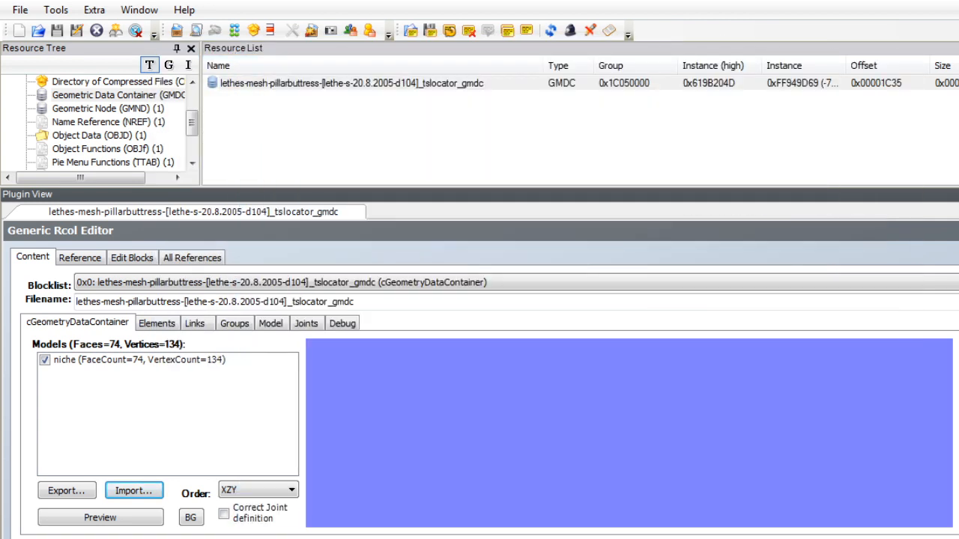
click(670, 345)
Open the Geometric Node (GMND) resource and rename the column item in its tsMaterialsMeshName block to niche.
click(108, 109)
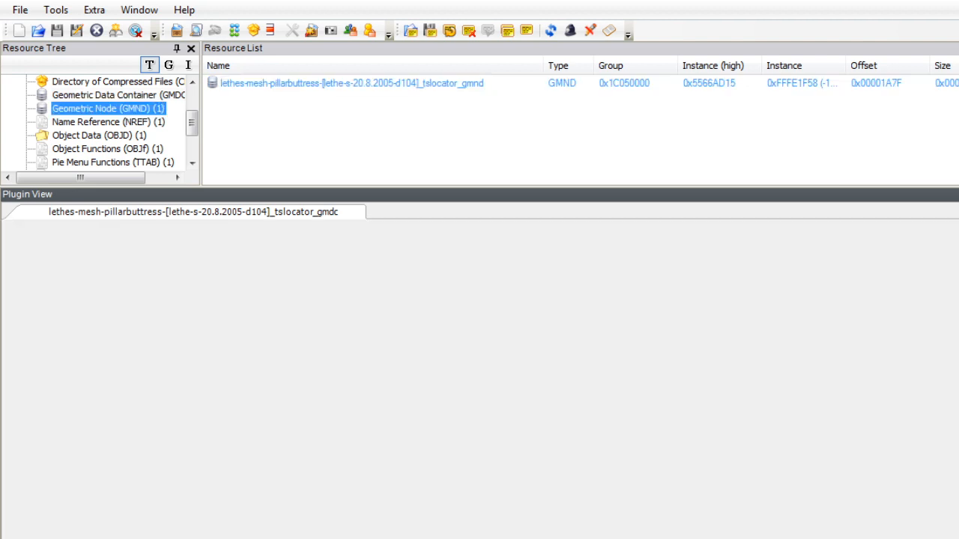
click(352, 83)
click(517, 286)
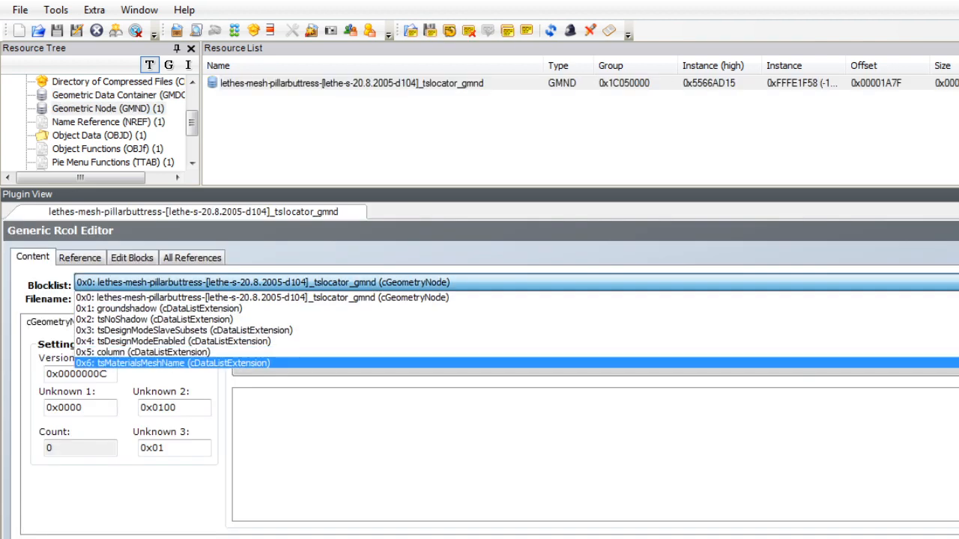
click(172, 363)
click(450, 366)
drag(917, 381, 947, 381)
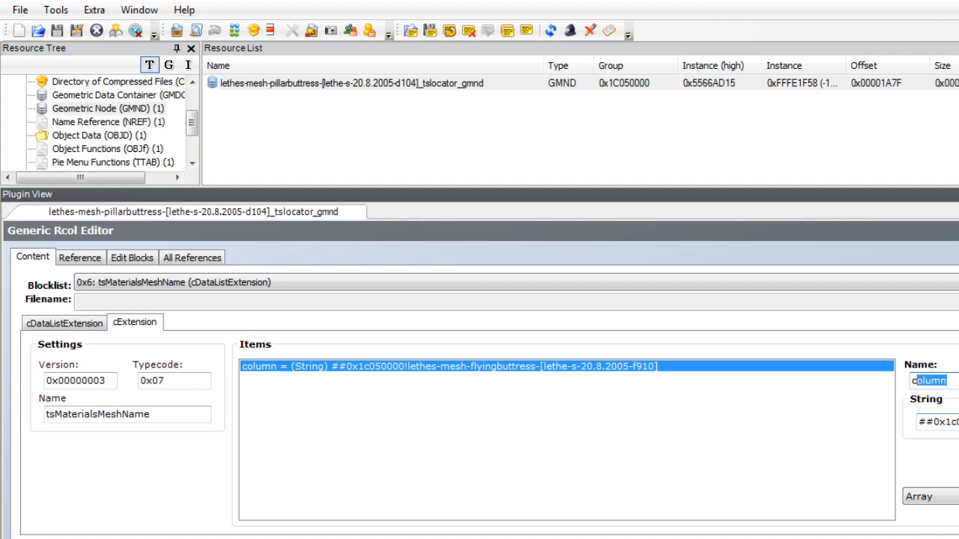
key(shift+Home)
text(miche)
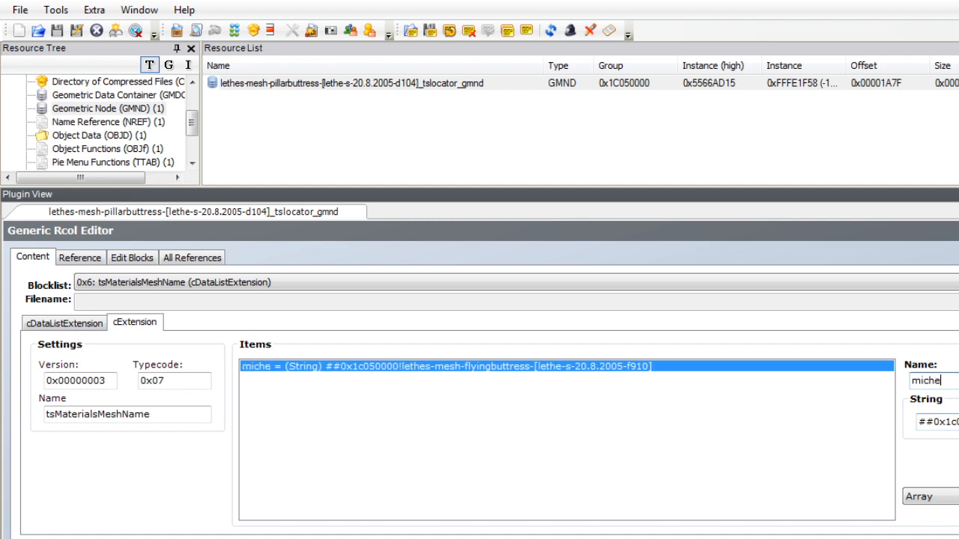
drag(924, 381, 911, 380)
text(ni)
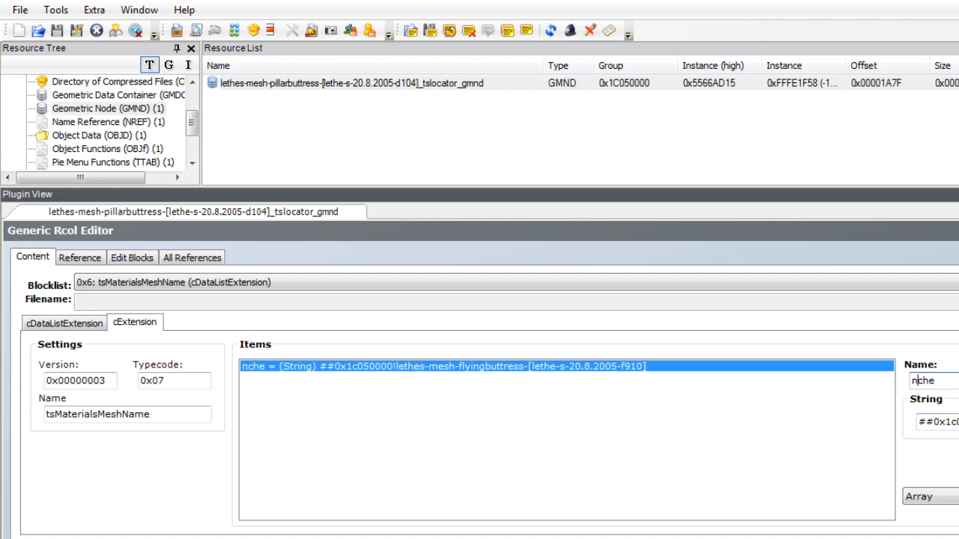
Set the niche item's string to ##0x1C050000!displaycube-[buggyb-21.6.2012-113635] and commit the Geometric Node.
click(946, 423)
key(Tab)
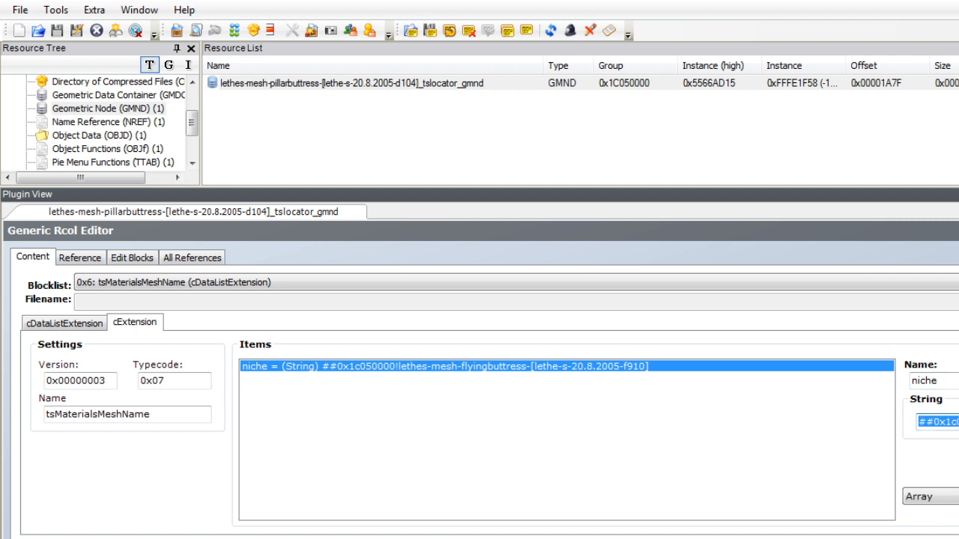
text(##0x1C050000!displaycube-[buggyb-21.6.2012-113635]_table_lightwood)
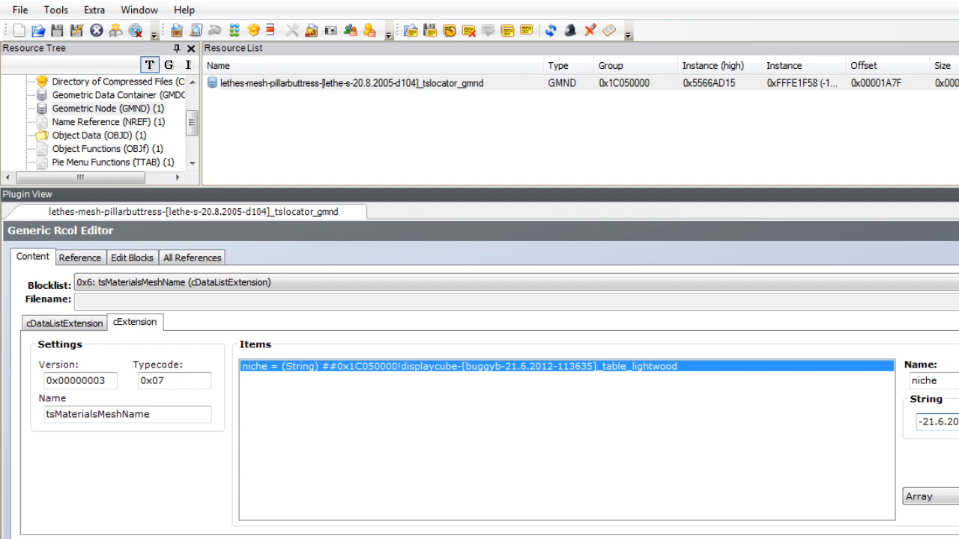
key(BackSpace)
key(Return)
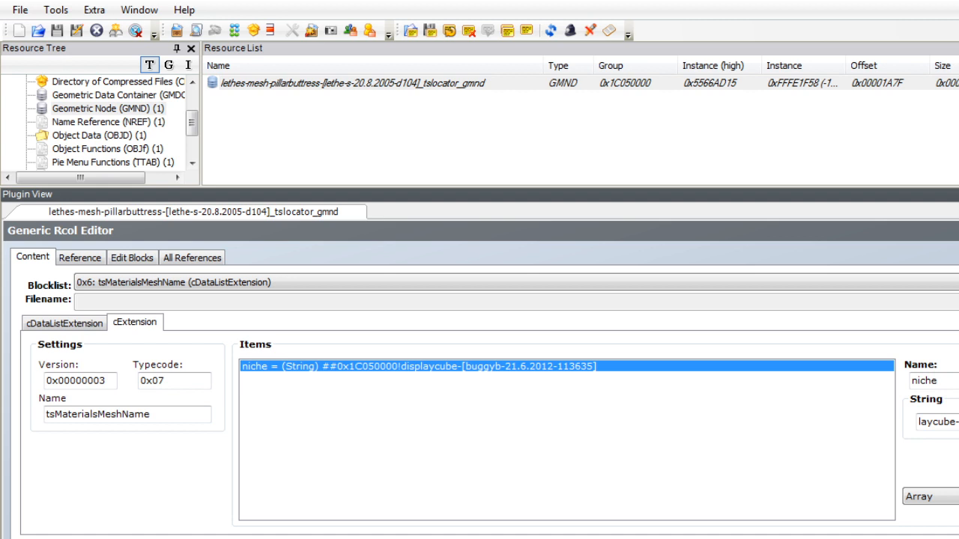
Switch to the browser's Mod The Sims page, check the column.025 buttress in Blender, and return to SimPE.
scroll(97, 120, down, 2)
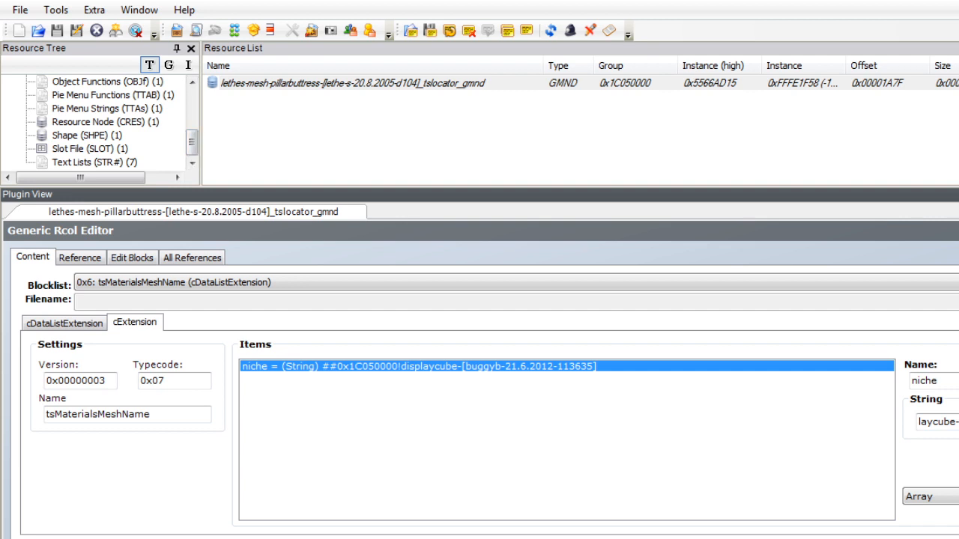
key(alt+Tab)
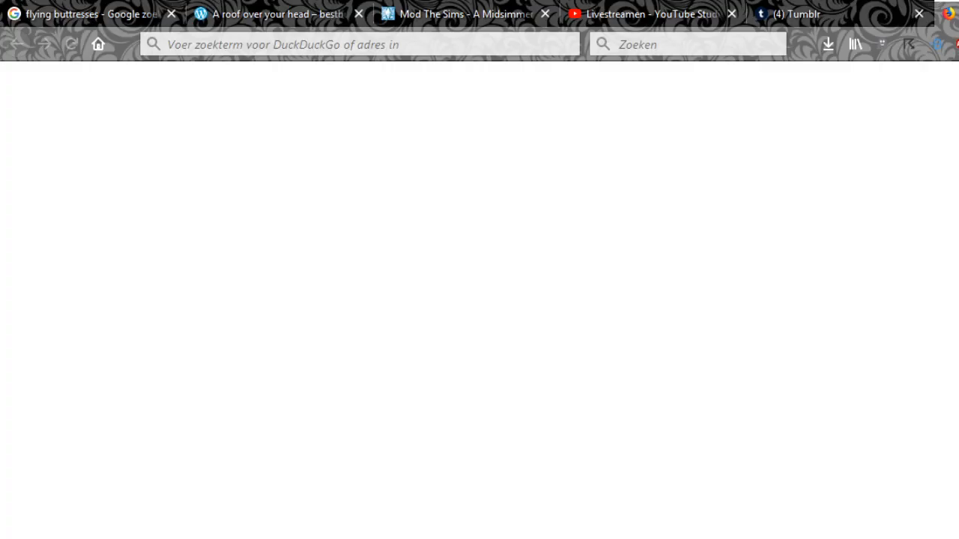
click(466, 14)
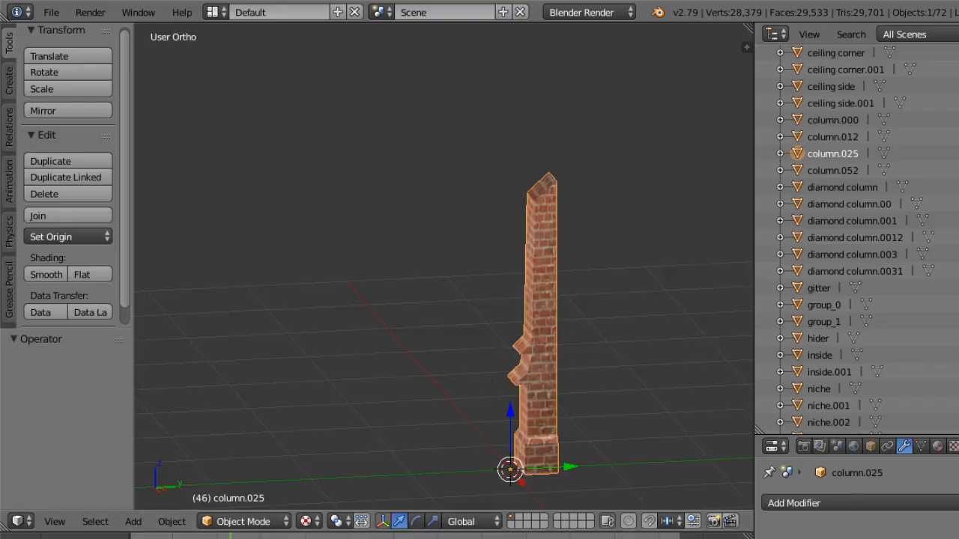
key(alt+Tab)
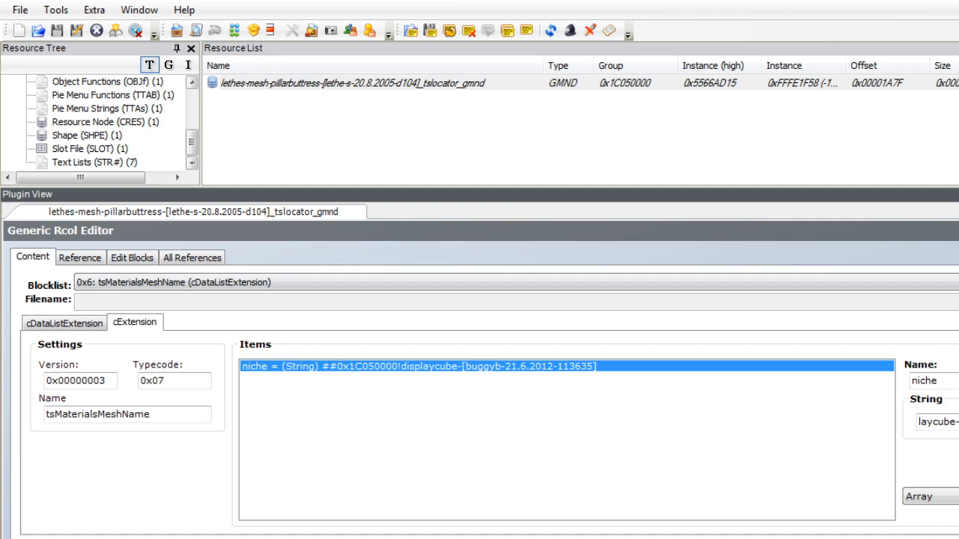
Open the package's Object Data (OBJD) resource and view its raw data.
scroll(97, 120, up, 6)
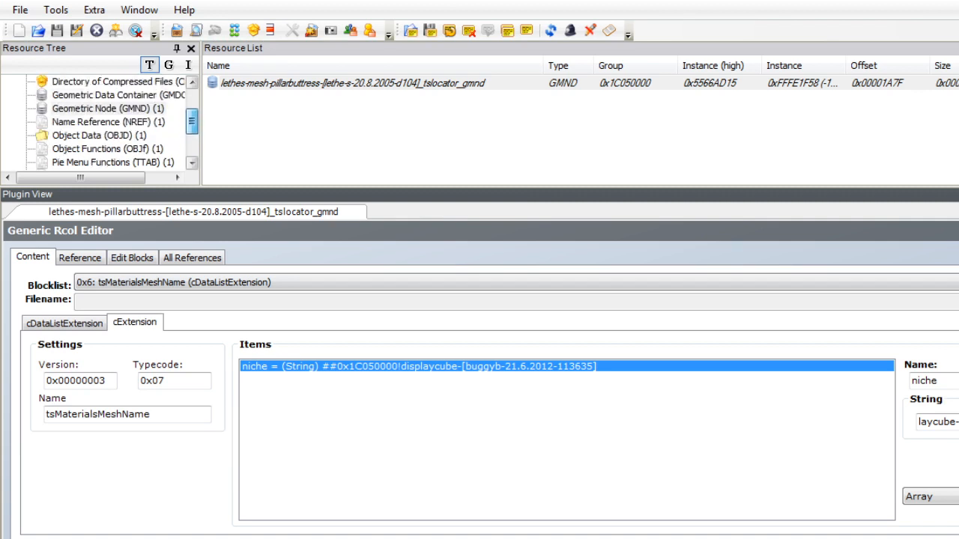
scroll(98, 120, down, 5)
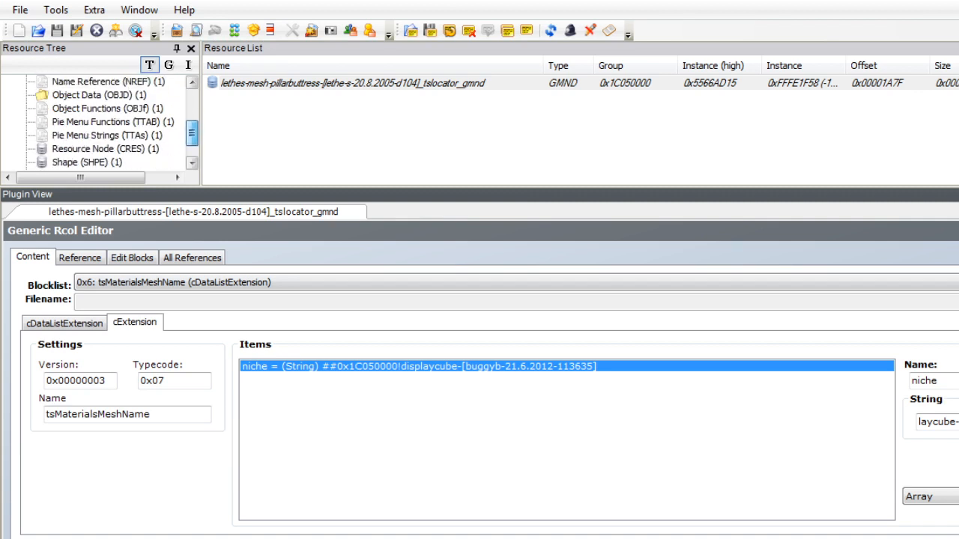
click(106, 122)
click(99, 81)
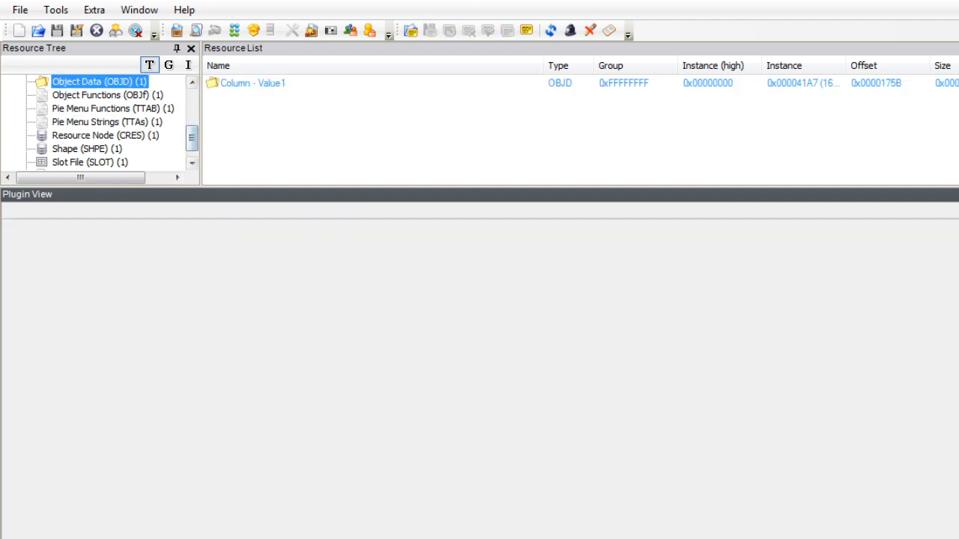
click(254, 83)
click(340, 278)
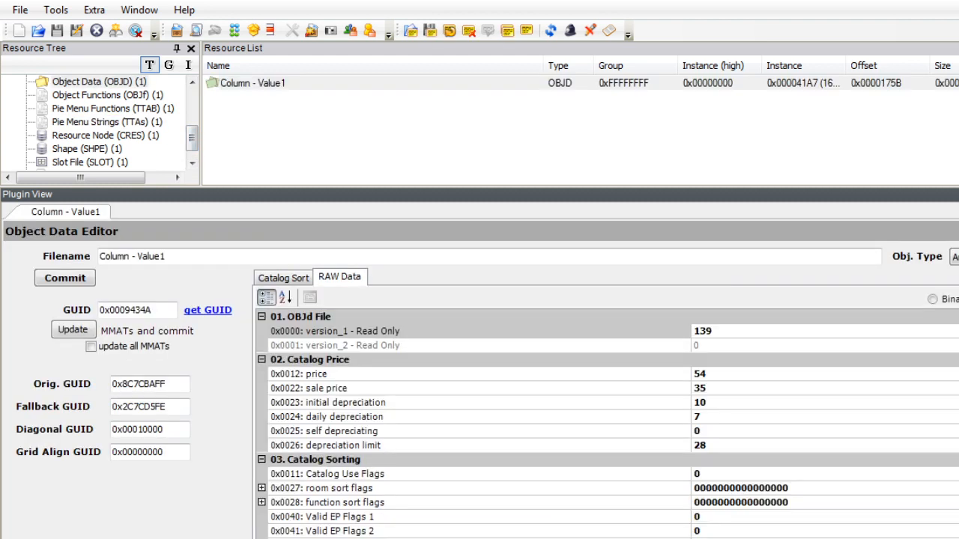
Open the Catalog Description (CTSS) resource and select its second English string, 0x0001.
scroll(97, 120, up, 7)
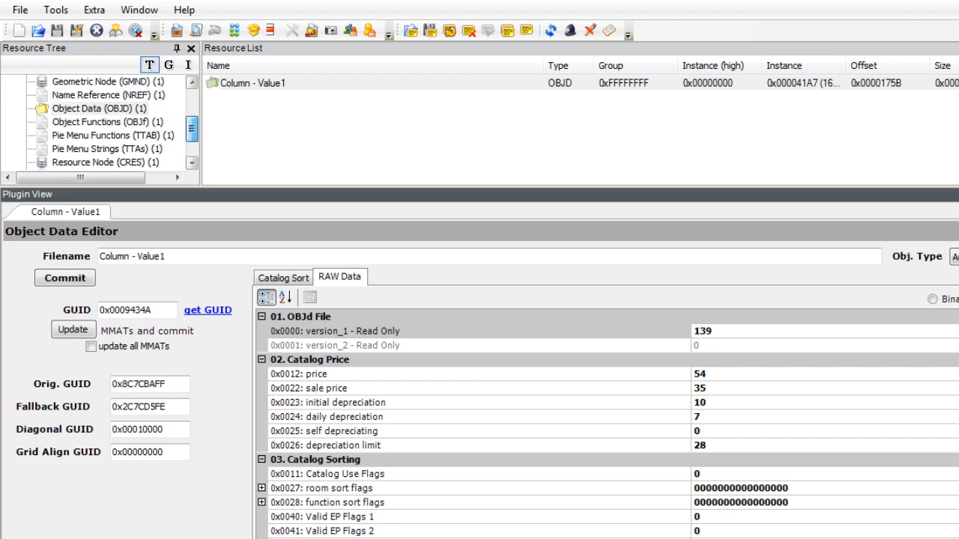
drag(193, 113, 192, 107)
click(112, 122)
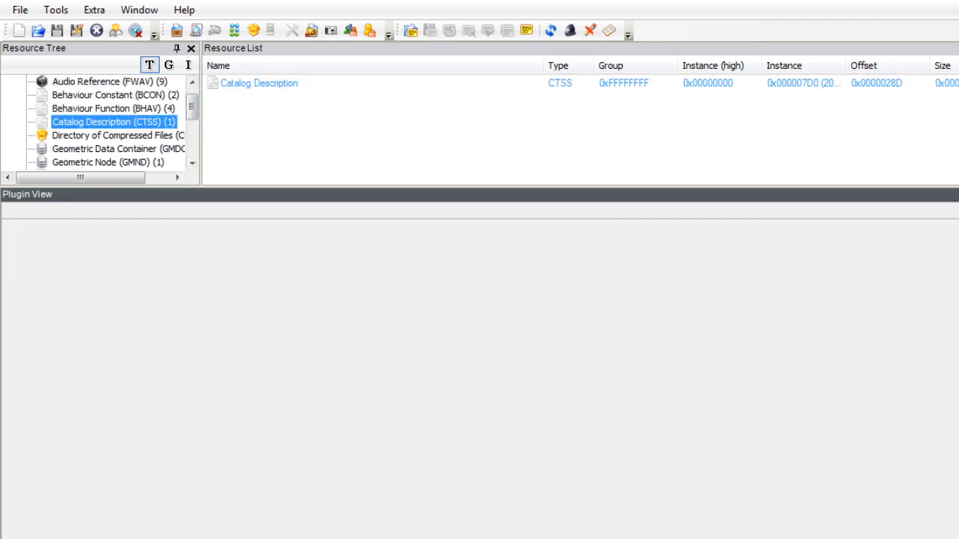
click(258, 83)
click(134, 396)
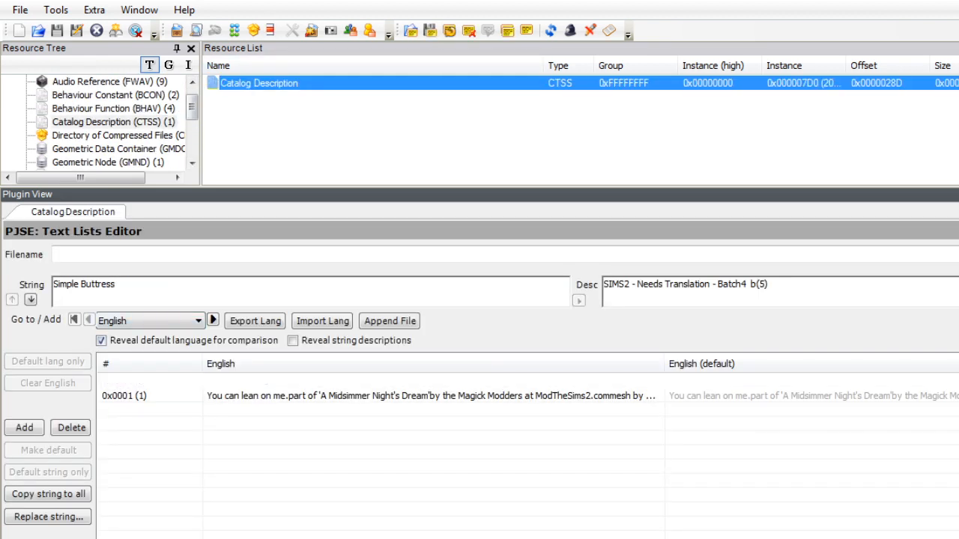
Review the catalog description text and add the closing line "Remapped and slaved by Fire_flower".
click(562, 285)
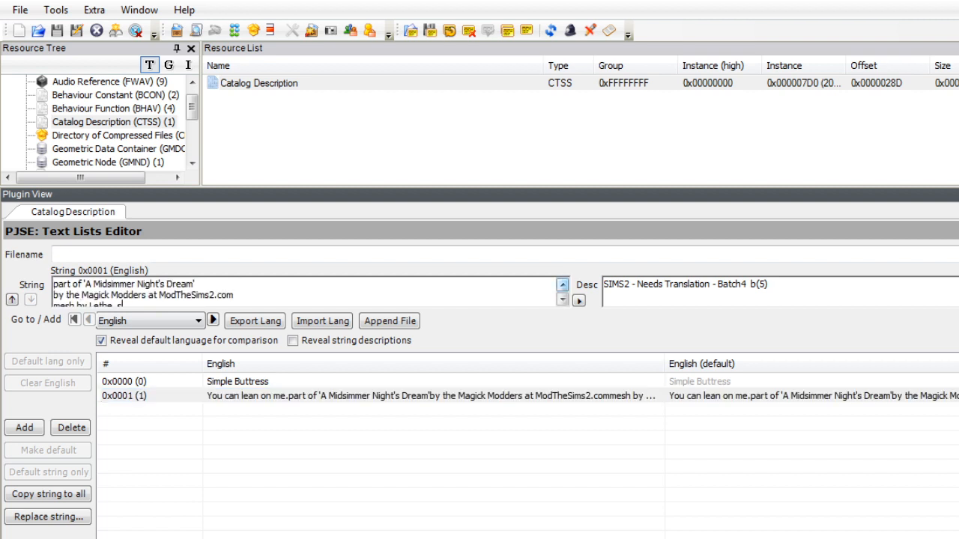
click(563, 285)
click(563, 285)
click(563, 299)
click(562, 300)
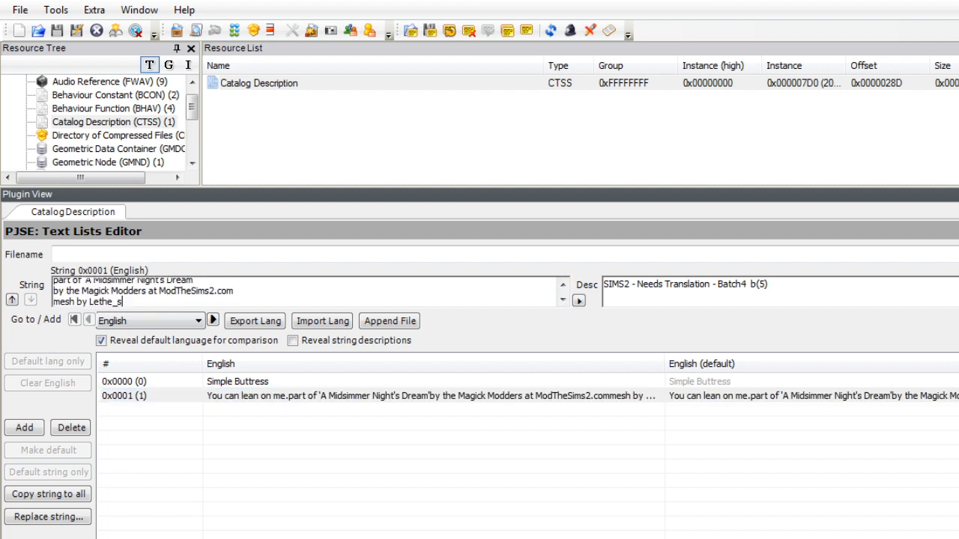
key(Return)
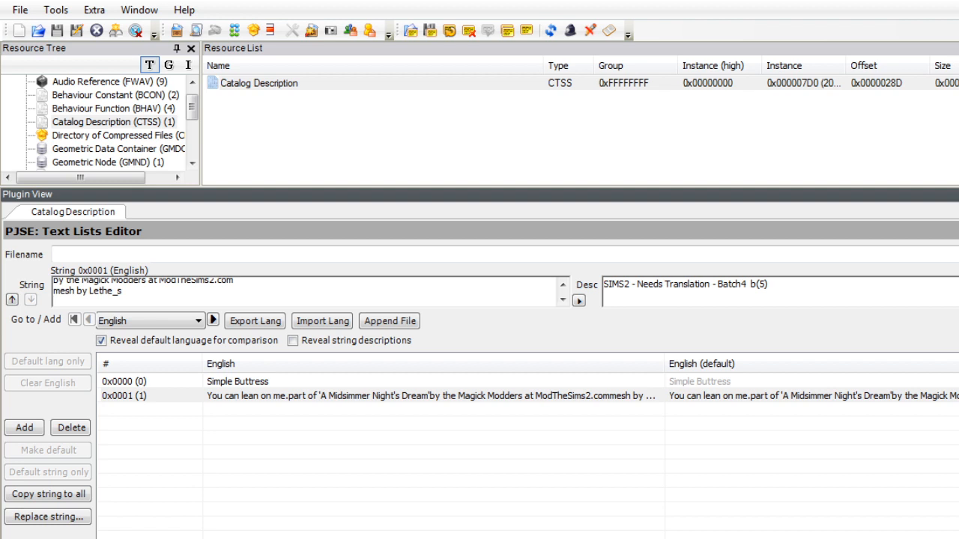
text(Remapped and slaved by Fi)
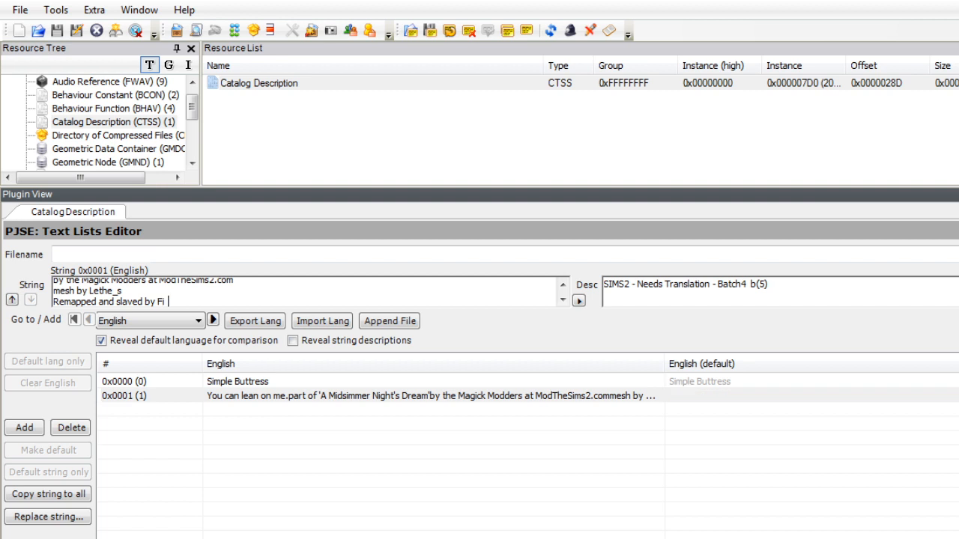
key(BackSpace)
text(re_flower)
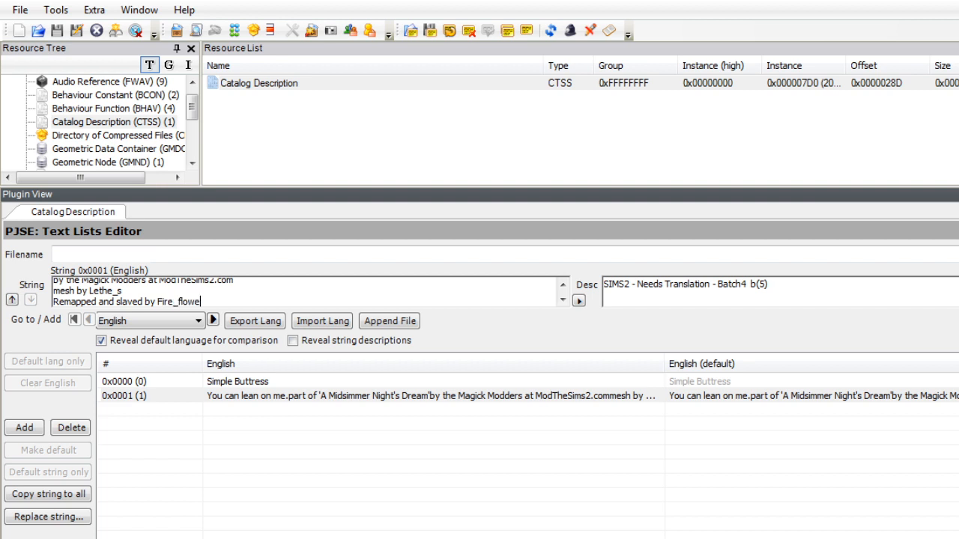
Finish the credit line in the catalog description and change string 0x0000 to "Simple Buttress - SLAVE".
text( @PBK)
click(237, 382)
click(116, 284)
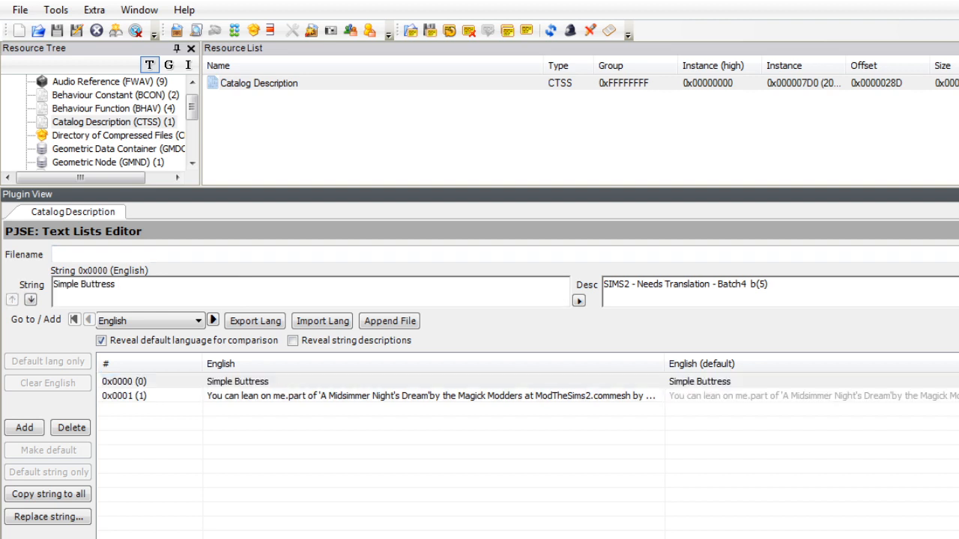
text(- SLAVE)
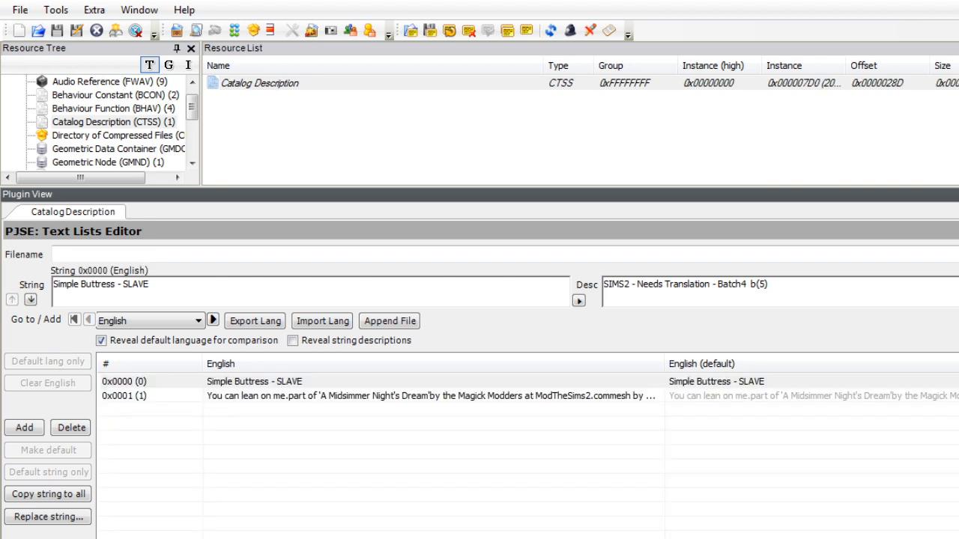
Save the package with its edited Catalog Description strings.
key(alt+f)
key(Down)
key(Down)
key(Down)
key(Down)
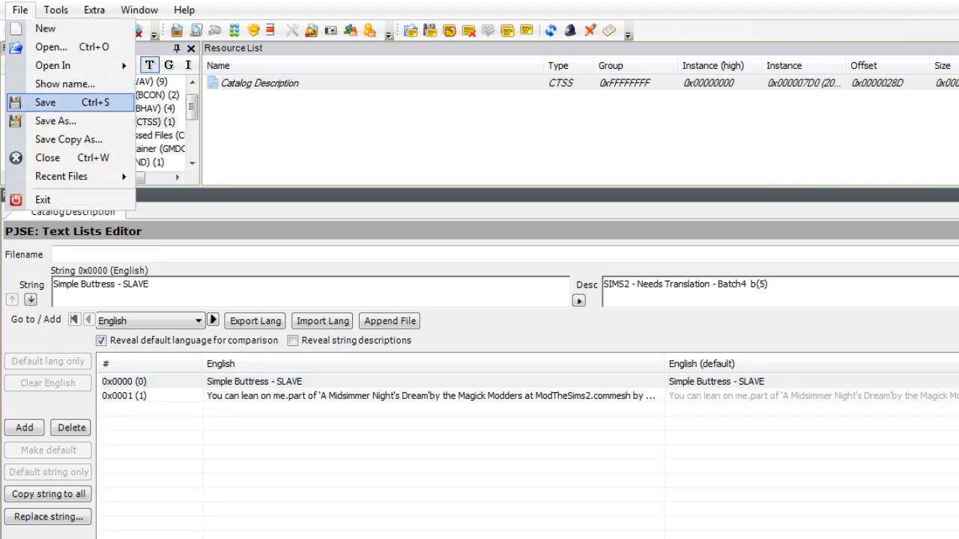
key(Return)
Try to run Fix Integrity while the Catalog Description resource is selected.
key(alt+f)
key(Down)
key(Down)
key(Down)
key(Right)
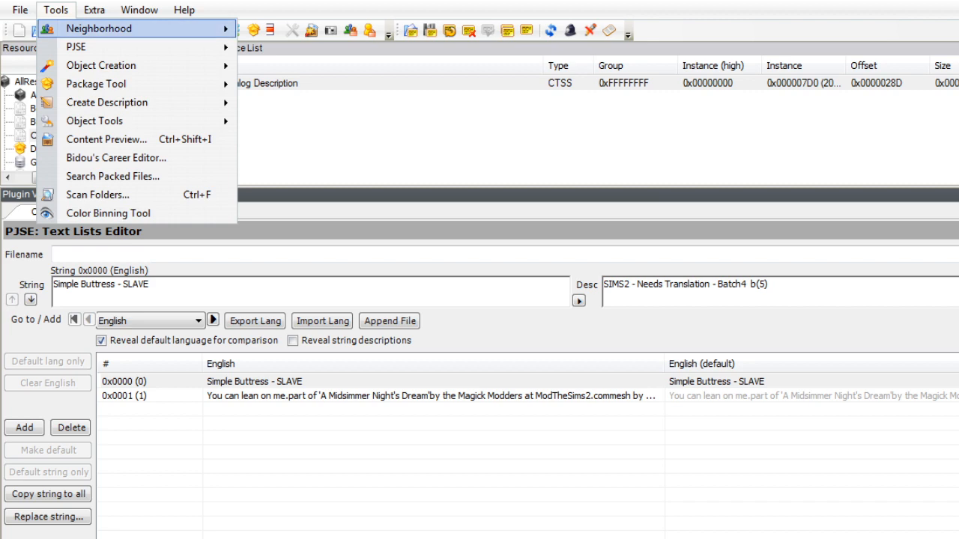
key(Down)
key(Down)
key(Down)
key(Down)
key(Down)
key(Right)
key(Down)
key(Down)
key(Down)
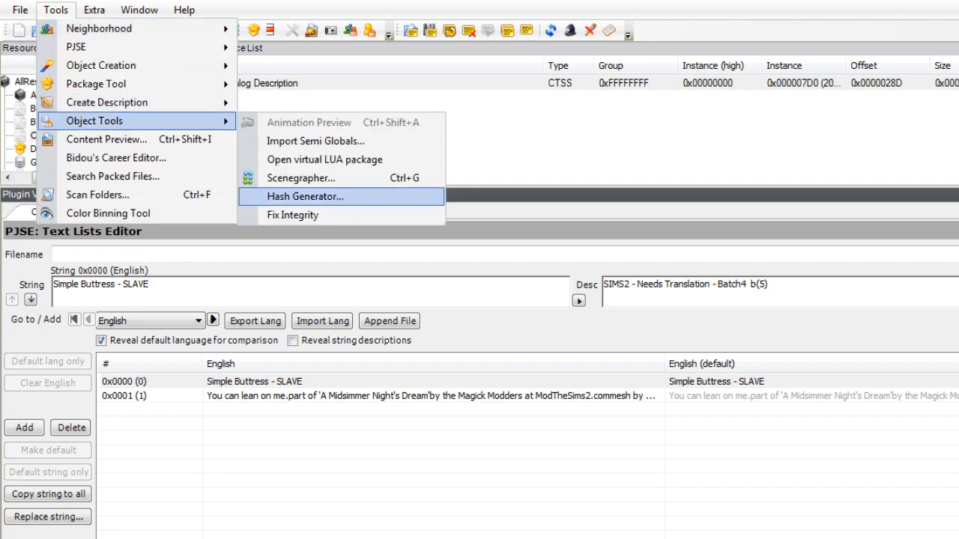
key(Down)
key(Return)
key(Return)
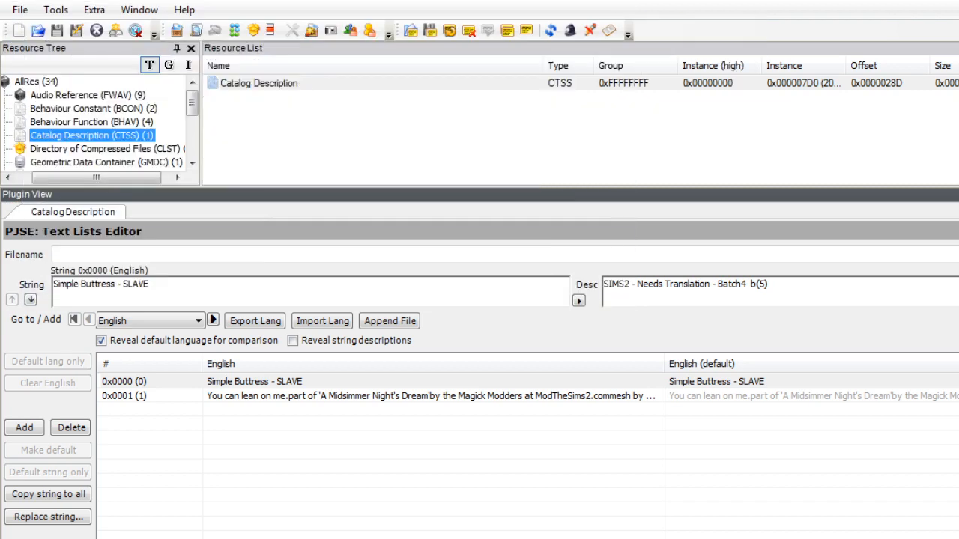
Select the Directory of Compressed Files (CLST), run Fix Integrity, and accept the pillar buttress model name in the Scenegraph rename Wizard.
key(Down)
key(alt+t)
key(Down)
key(Down)
key(Down)
key(Down)
key(Down)
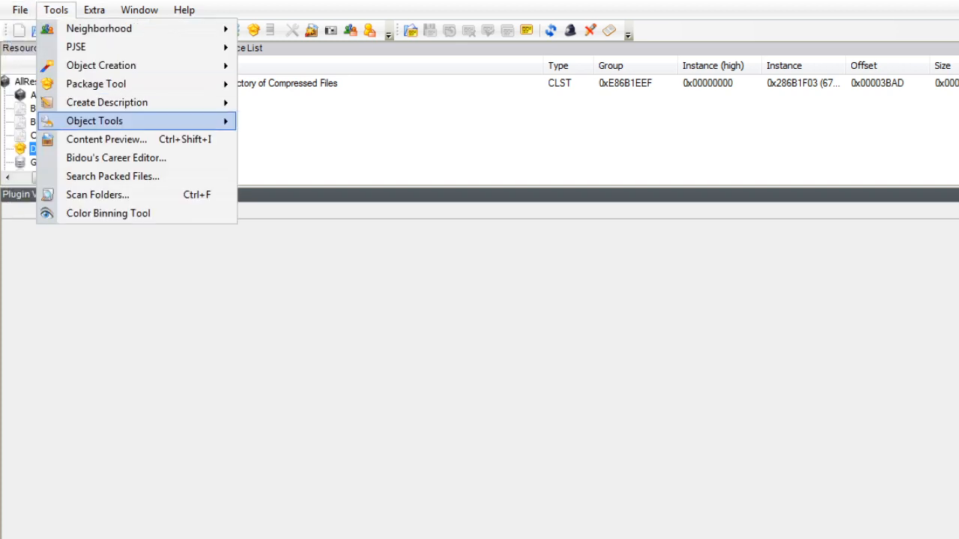
key(Right)
key(Down)
key(Down)
key(Down)
key(Down)
key(Return)
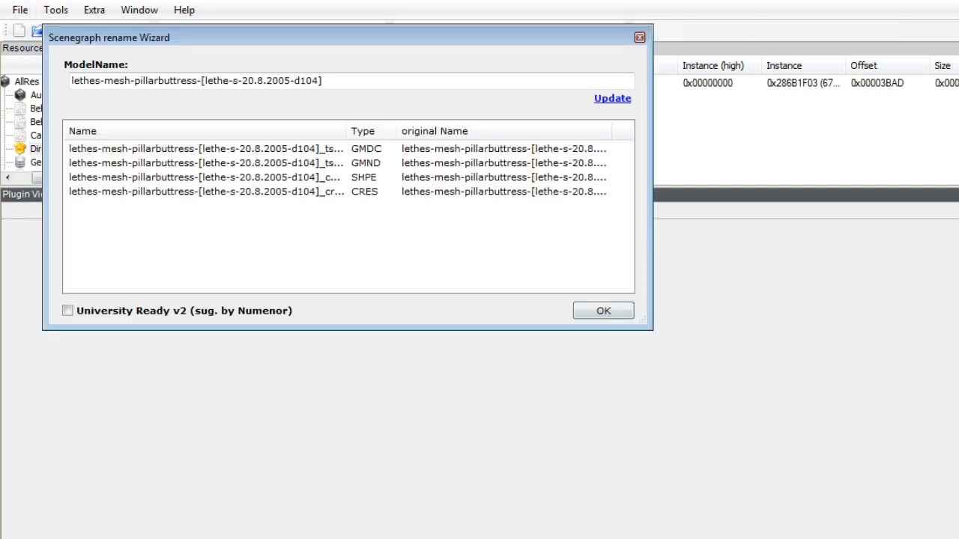
key(Return)
key(Return)
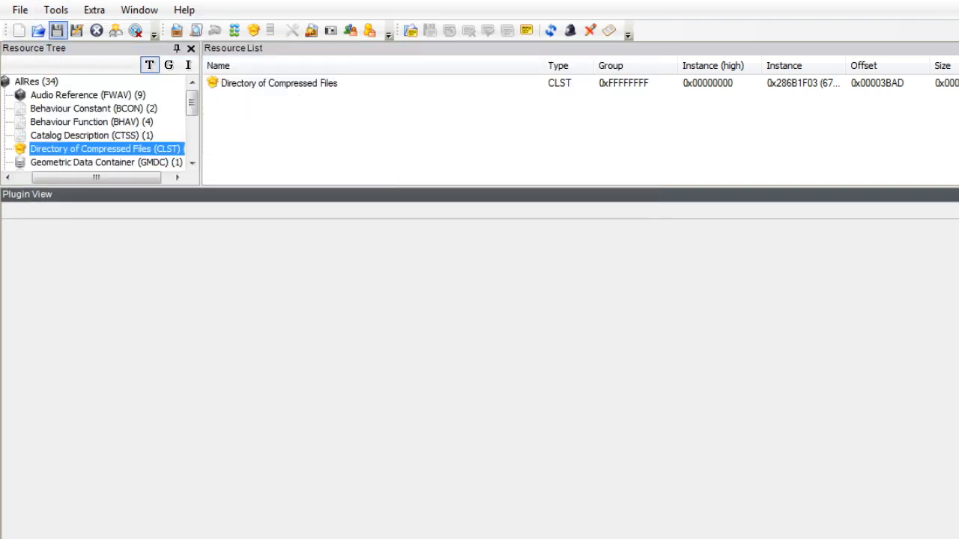
Save the integrity-fixed package and start a new empty one.
key(alt+f)
key(Down)
key(Down)
key(Down)
key(Down)
key(Return)
key(alt+f)
key(Return)
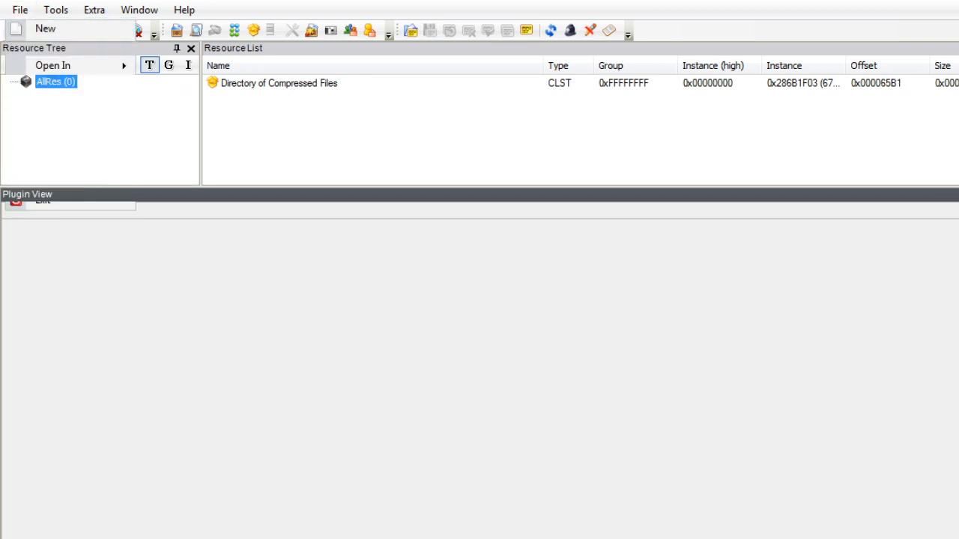
Compress the packages in the Buttresses folder with the Compressorizer and close it.
key(Return)
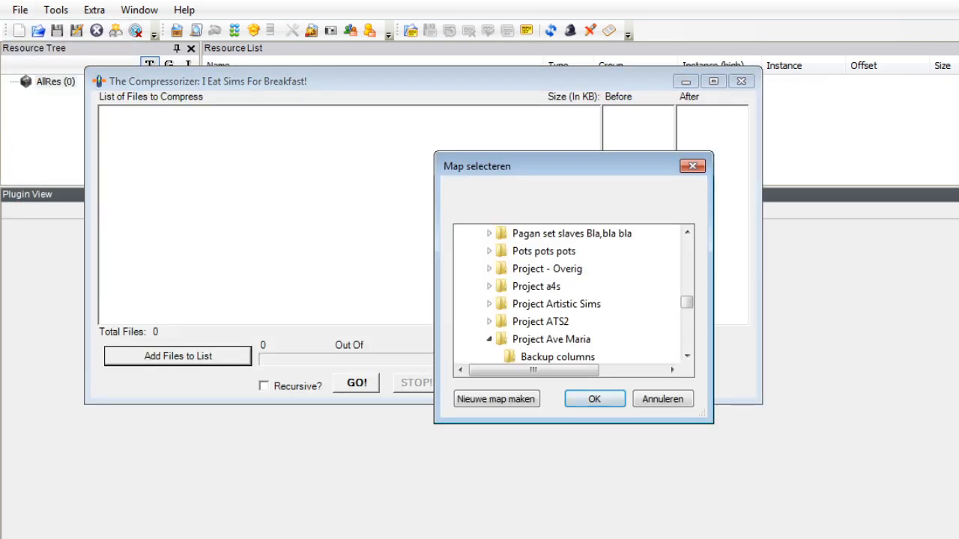
key(Return)
click(356, 383)
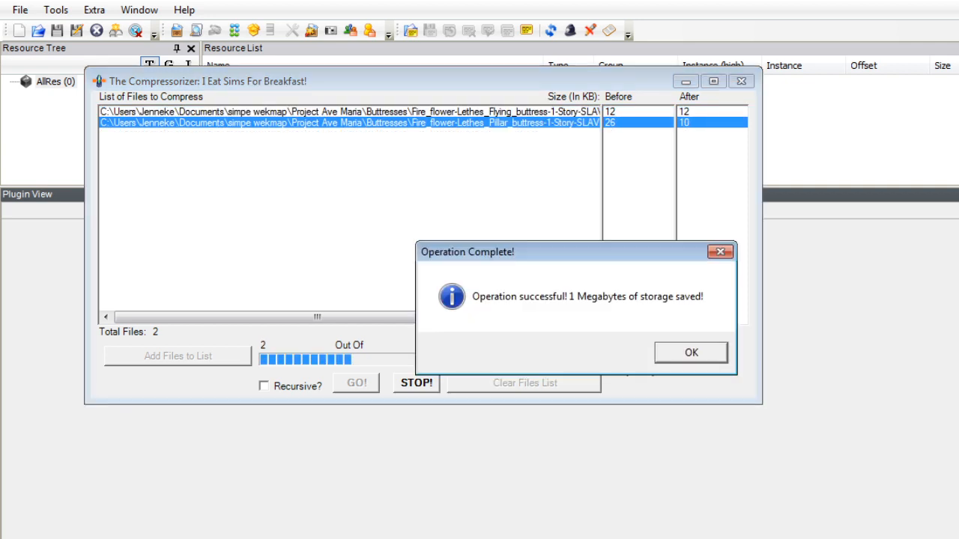
key(Return)
key(alt+F4)
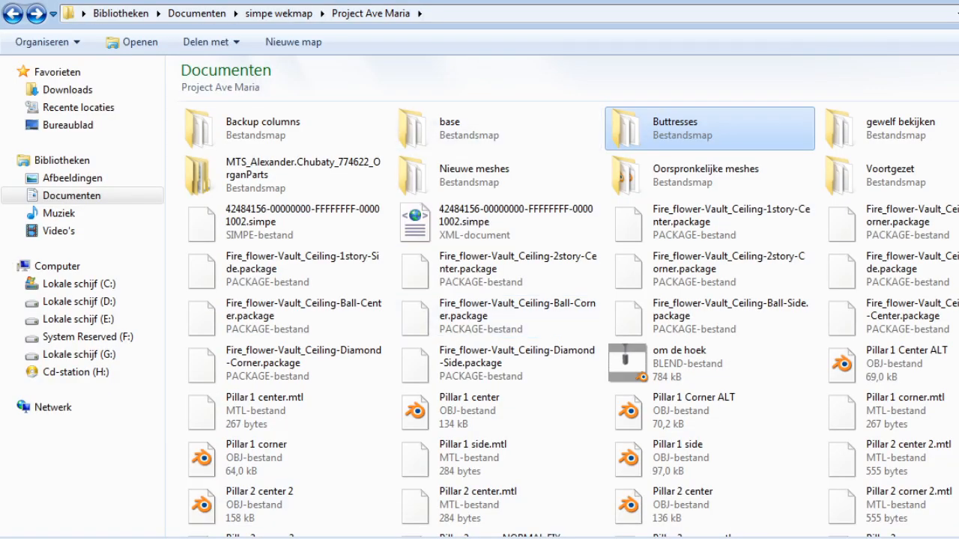
Copy Fire_flower-Lethes_Pillar_buttress-1-Story-SLAVE.package from the Buttresses folder into the De Sims 2 Downloads folder.
double_click(636, 126)
click(496, 129)
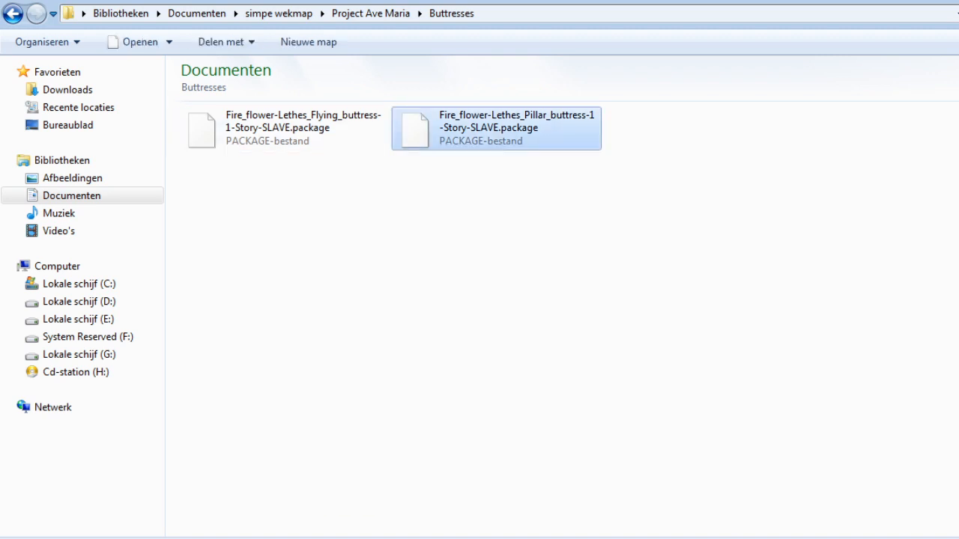
right_click(485, 136)
click(533, 423)
key(alt+Tab)
right_click(460, 308)
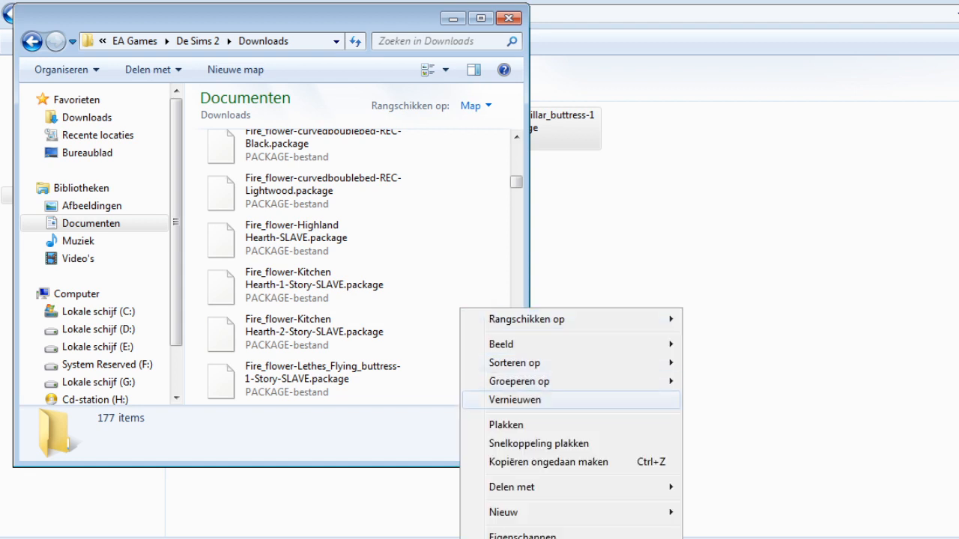
click(494, 424)
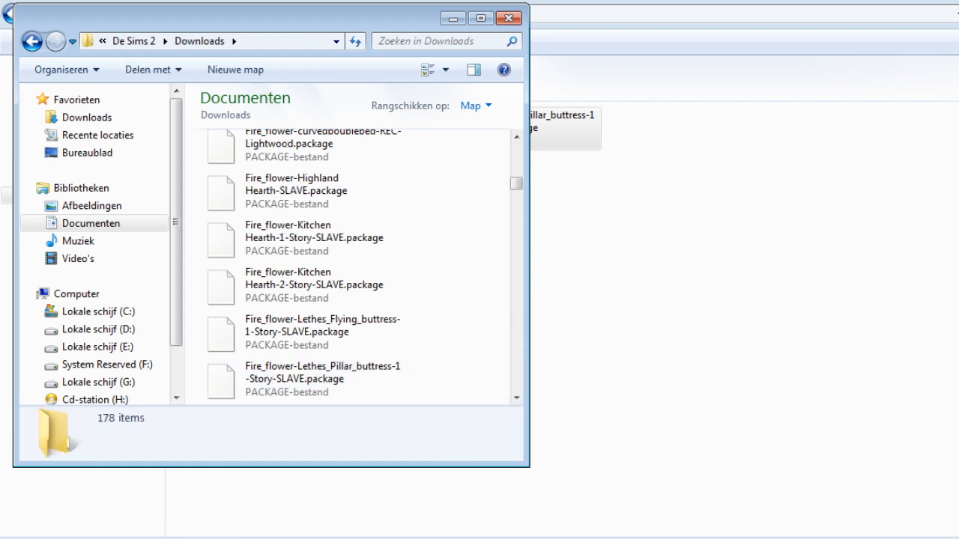
Switch to Blender and open the recent file Felixandre.blend.
click(674, 299)
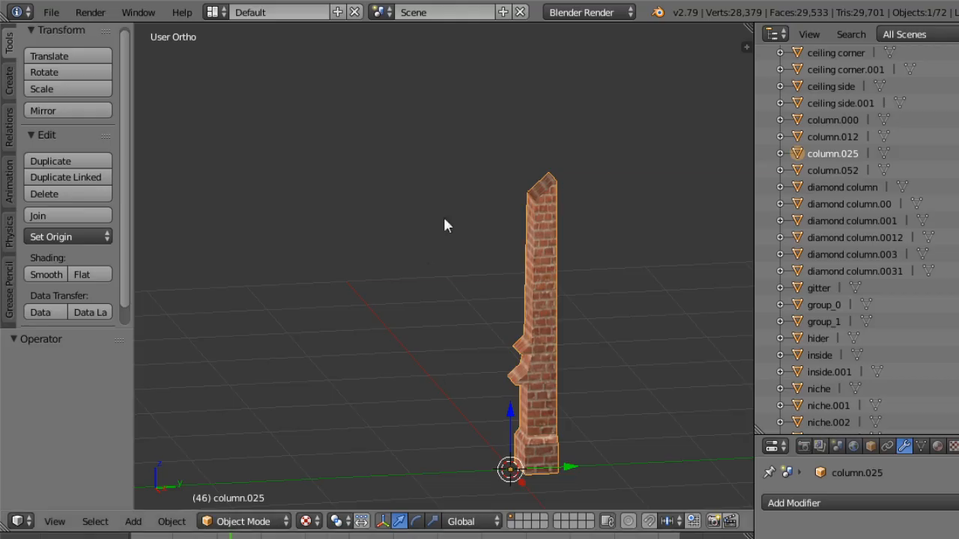
middle_drag(445, 222, 442, 384)
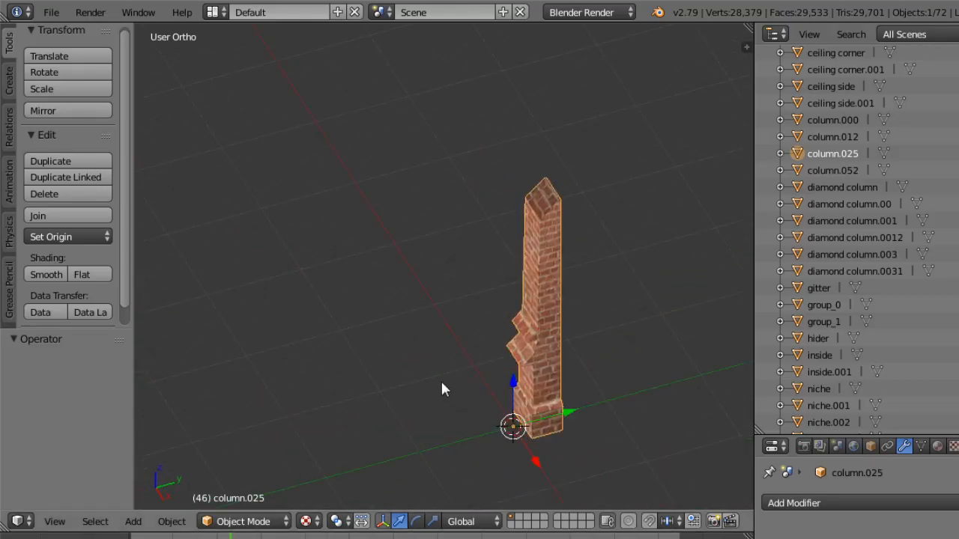
click(51, 12)
mouse_move(108, 65)
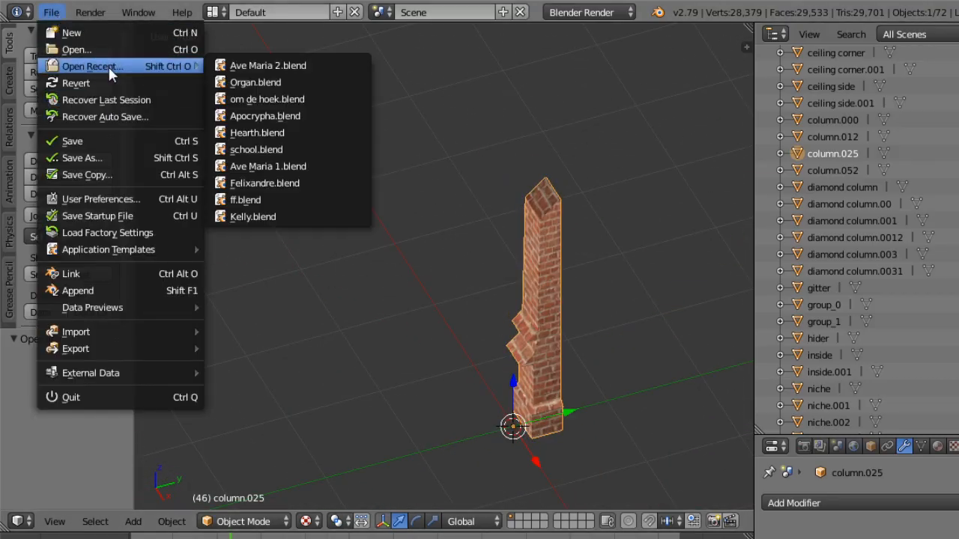
click(294, 185)
middle_drag(311, 278, 652, 308)
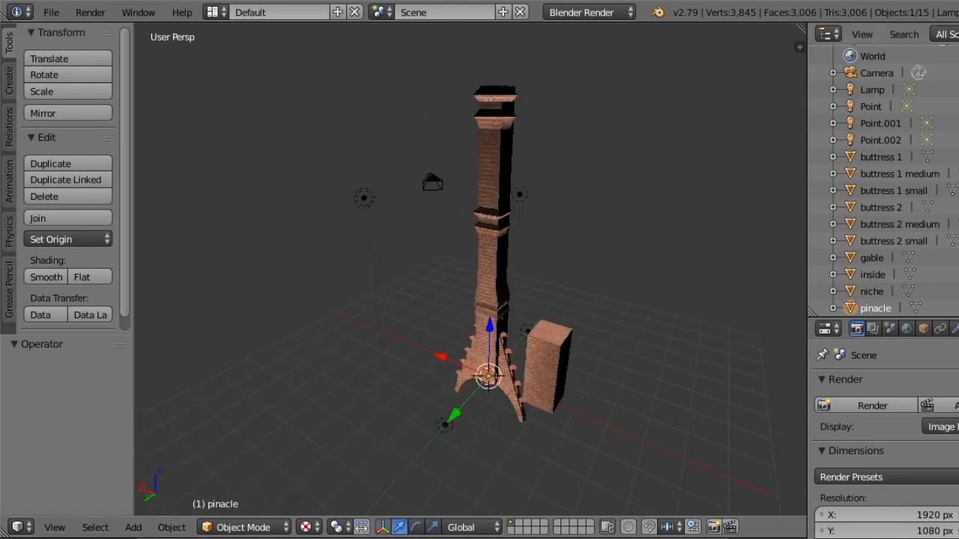
Move buttress 1, buttress 1 medium and buttress 1 small along X by about 1.9, 3.1 and 4.7 units.
click(874, 159)
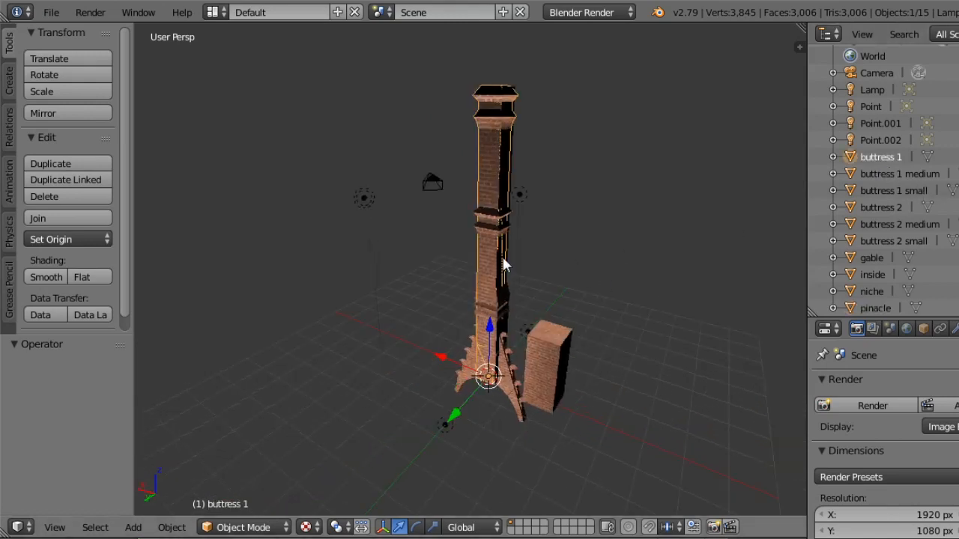
drag(442, 365, 400, 342)
click(898, 174)
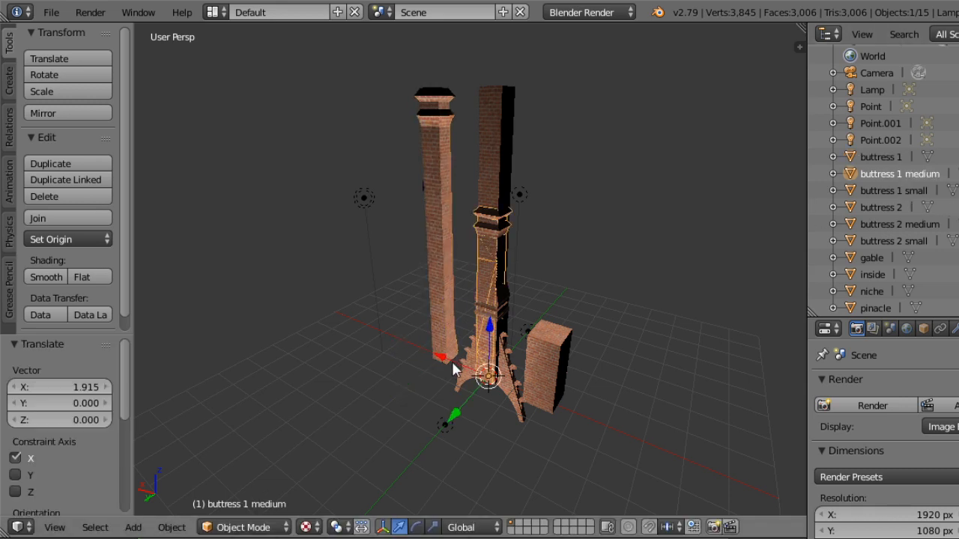
drag(452, 365, 388, 336)
click(894, 190)
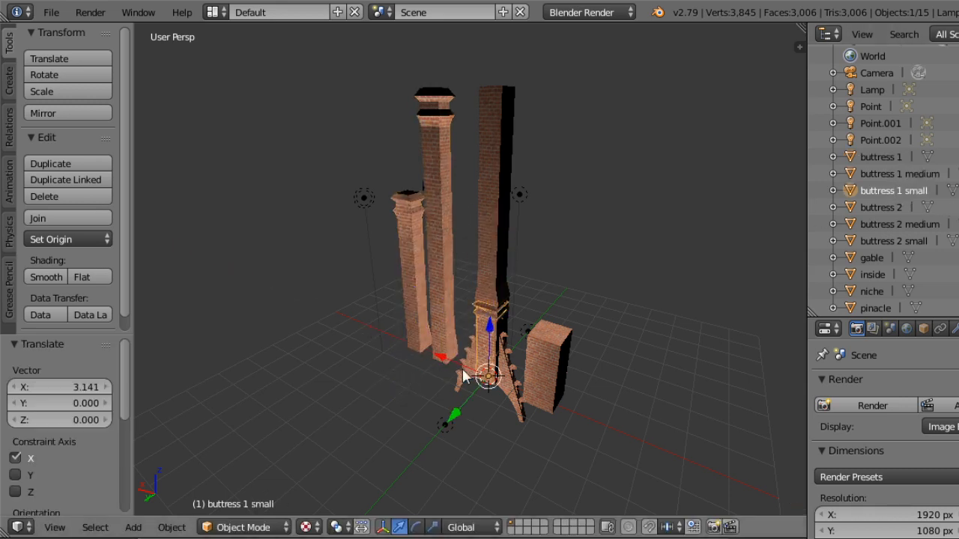
drag(439, 364, 383, 317)
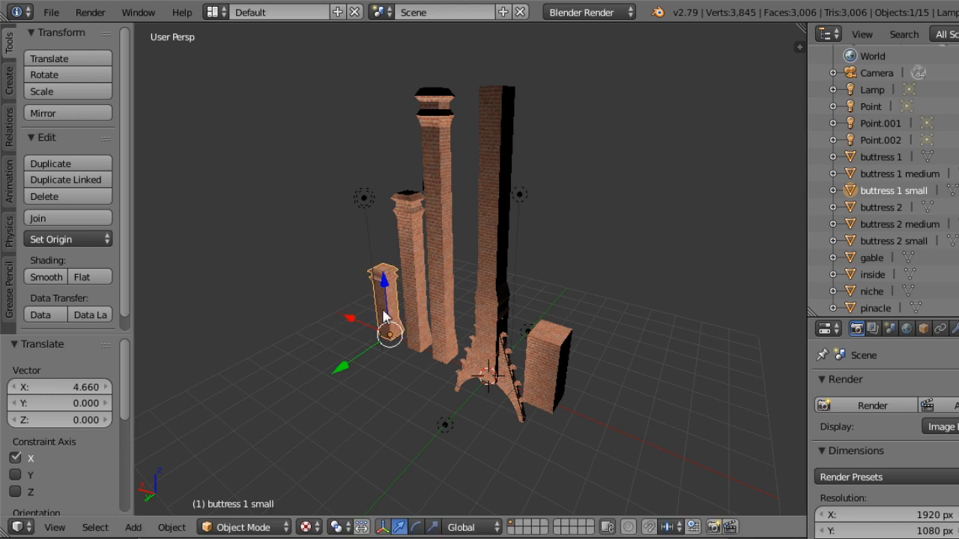
Move buttress 2, buttress 2 medium and buttress 2 small along X by about -5.9, -4.5 and -3.3 units.
click(883, 207)
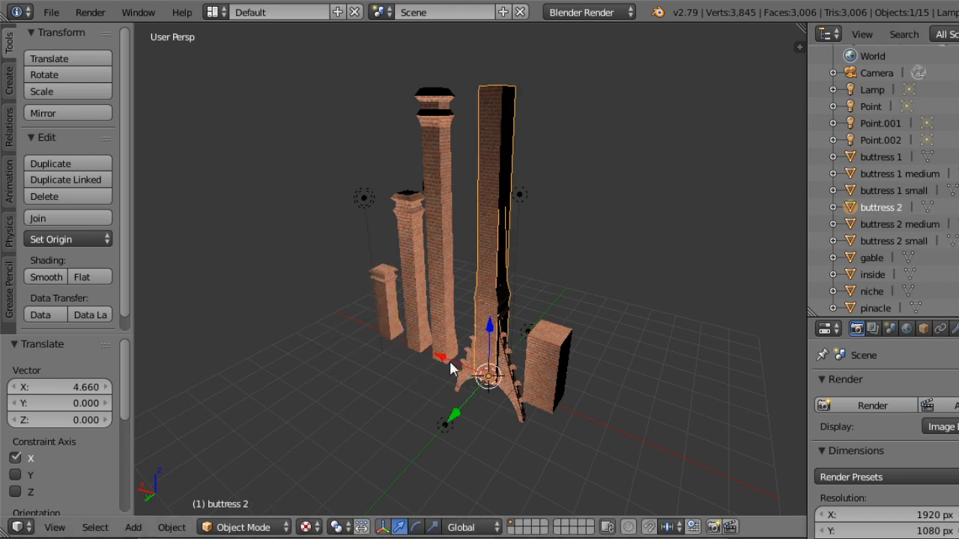
drag(454, 361, 634, 419)
click(912, 228)
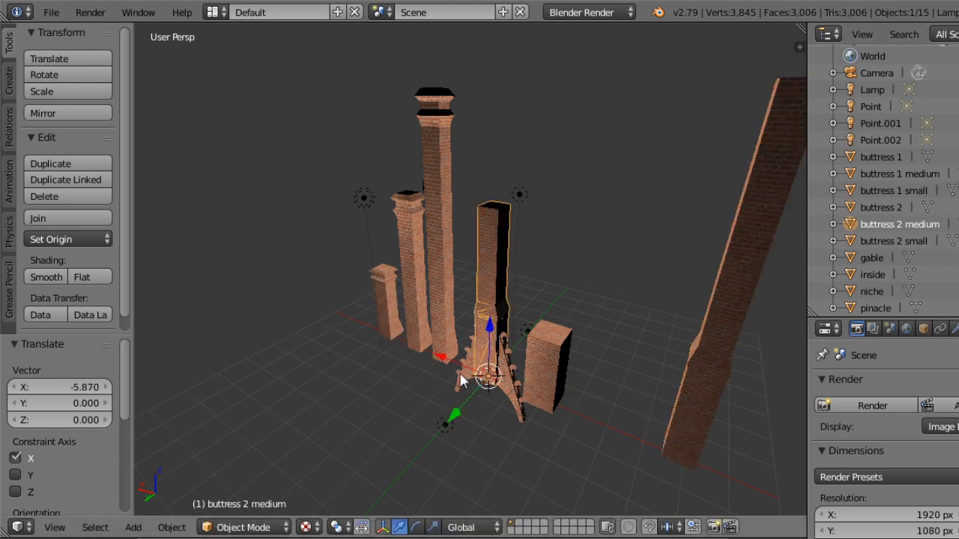
drag(460, 381, 578, 410)
right_click(480, 309)
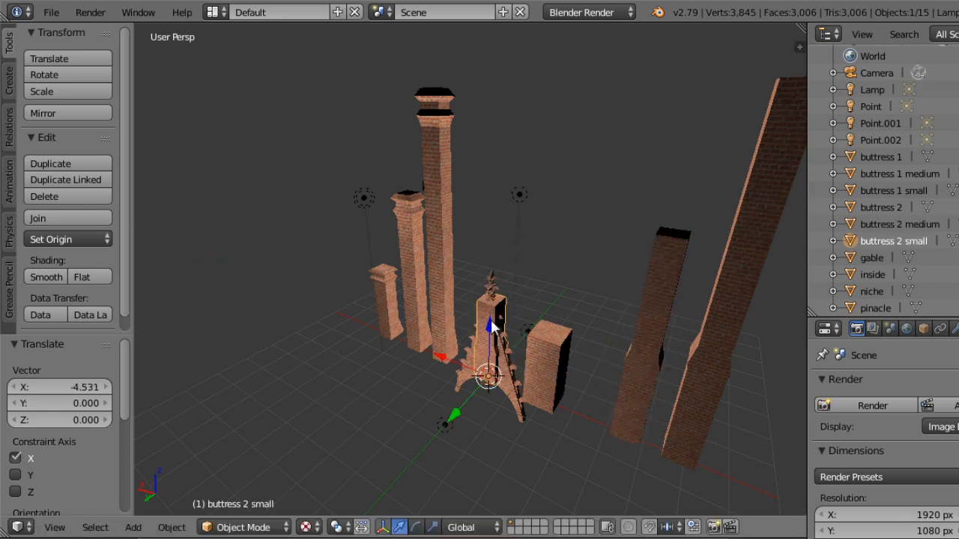
drag(410, 347, 534, 392)
Move the pinacle out of the gable along X by about 5.9 units.
middle_drag(472, 374, 372, 406)
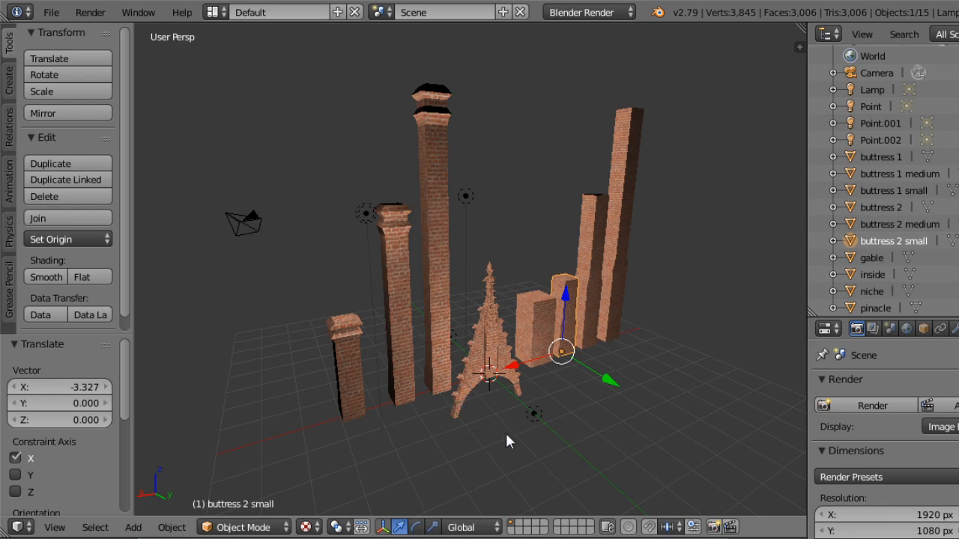
middle_drag(506, 442, 450, 371)
right_click(449, 371)
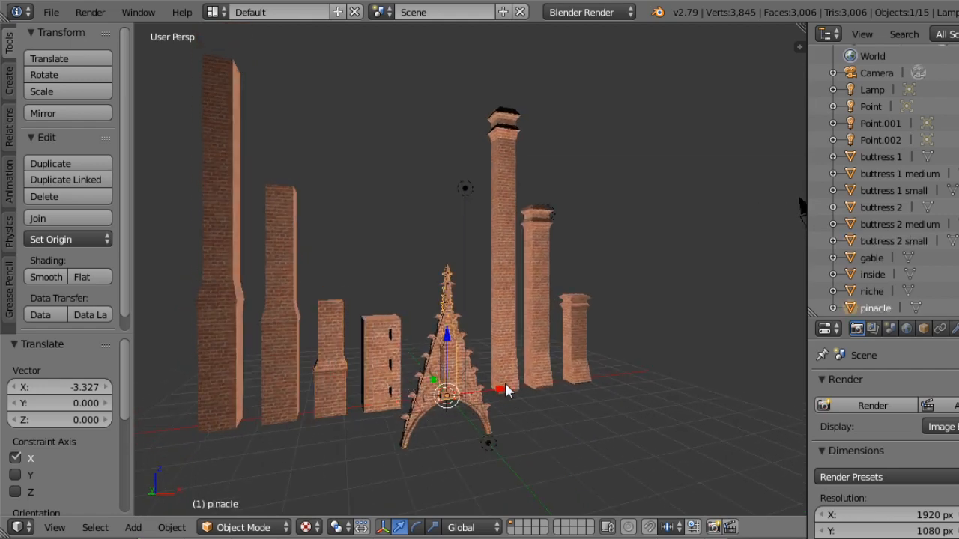
drag(507, 389, 679, 386)
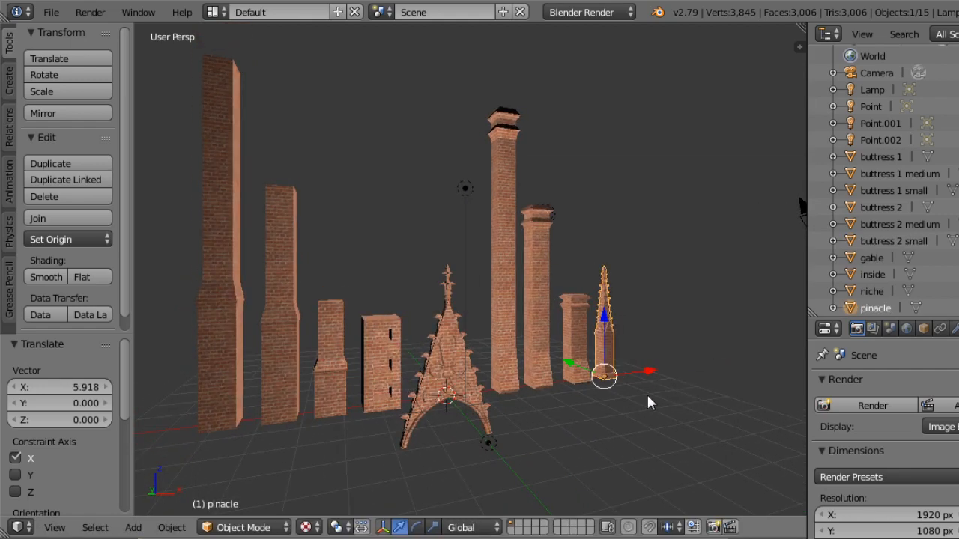
Examine the brick texture on the buttresses, niche and gable up close.
middle_drag(637, 384, 725, 75)
scroll(500, 411, up, 4)
scroll(497, 235, up, 5)
scroll(558, 338, down, 4)
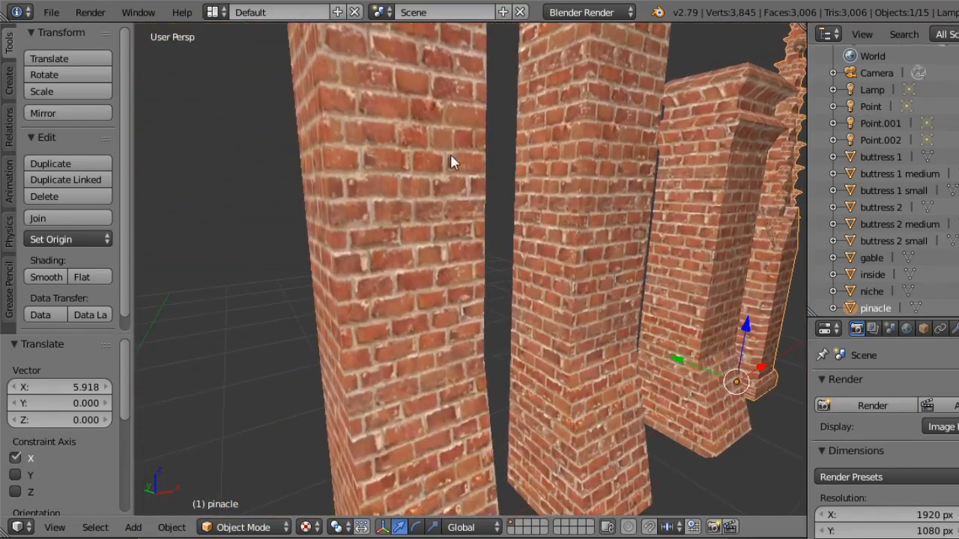
scroll(451, 155, down, 10)
middle_drag(399, 370, 516, 332)
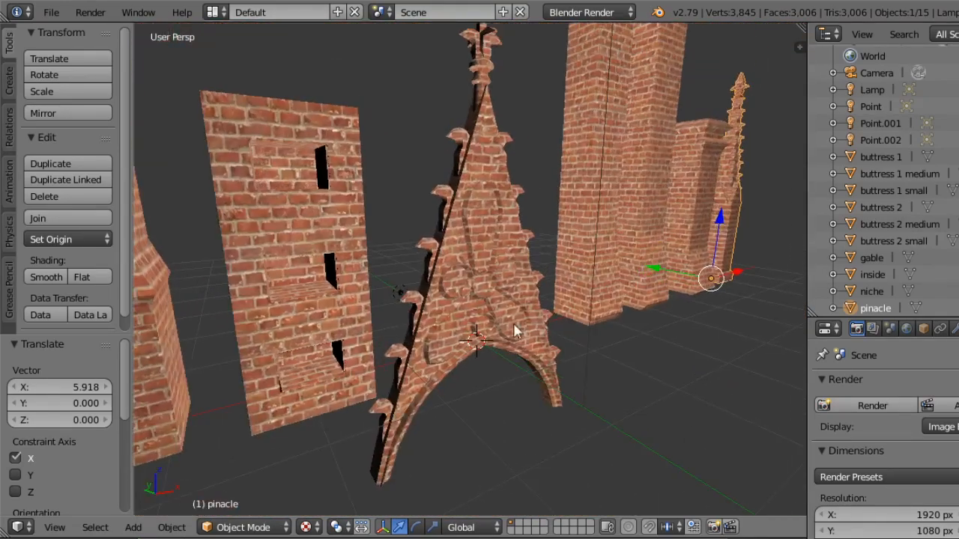
scroll(509, 314, up, 5)
mouse_move(504, 293)
middle_down()
mouse_move(474, 314)
mouse_move(499, 319)
mouse_move(503, 253)
middle_up()
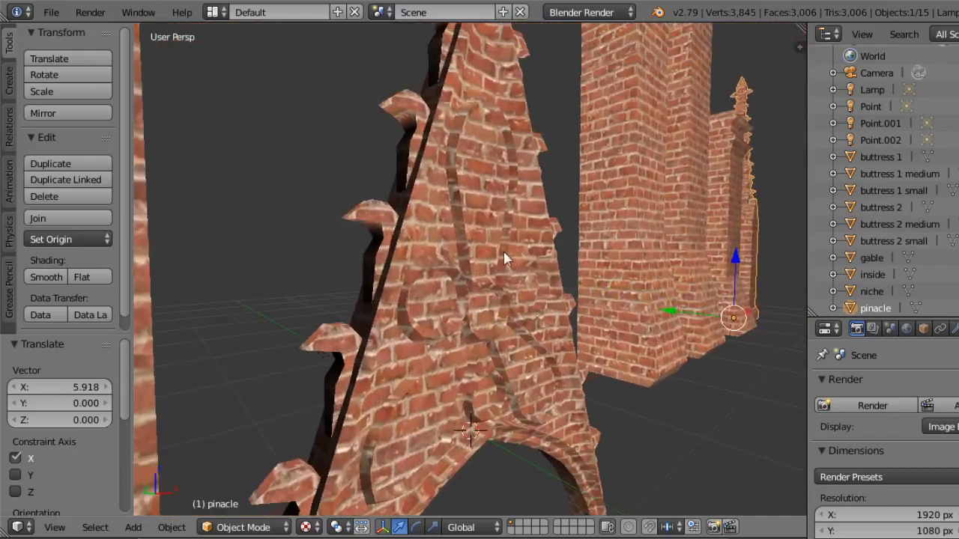
Switch the viewport to Wireframe shading and examine the gable's tracery mesh.
click(307, 528)
click(333, 494)
middle_drag(475, 321, 484, 300)
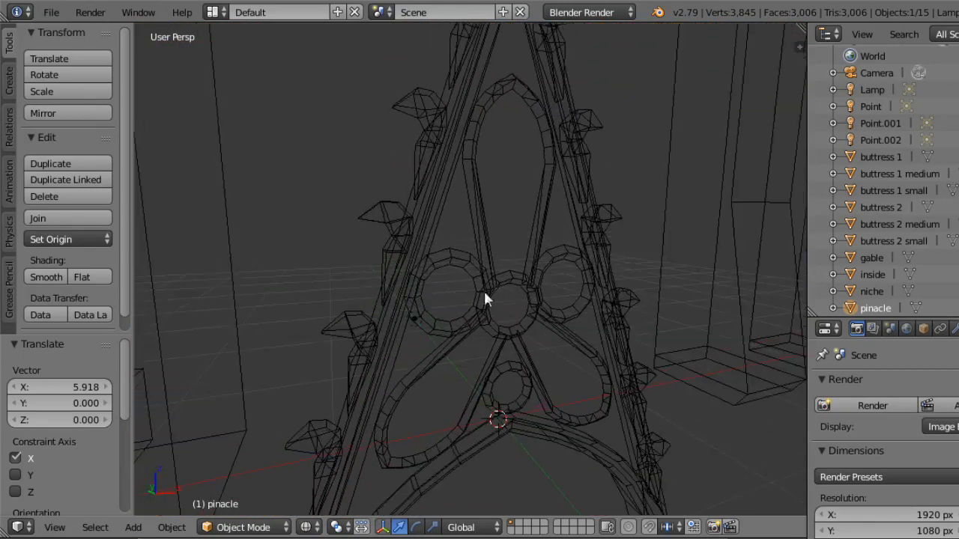
scroll(525, 277, down, 6)
middle_drag(542, 364, 577, 289)
Switch the viewport to Texture shading and examine the brick texture on the gable up close and from both sides.
click(243, 527)
click(251, 522)
click(306, 527)
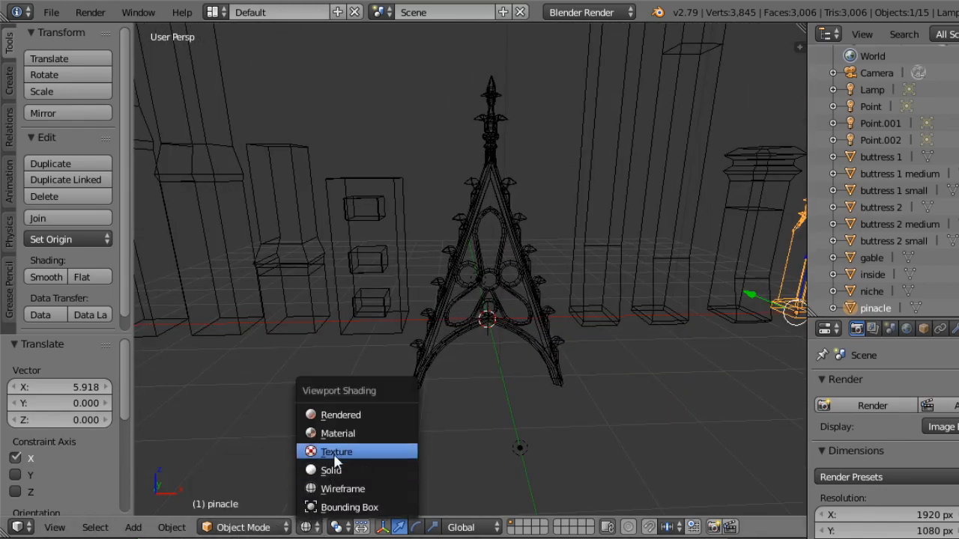
click(334, 450)
scroll(398, 315, up, 3)
scroll(398, 315, up, 5)
middle_drag(399, 315, 552, 188)
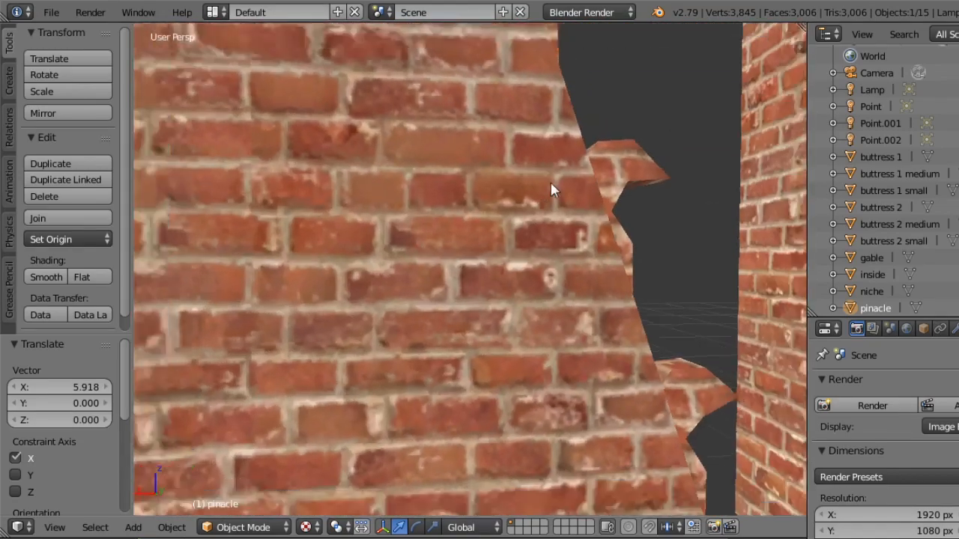
scroll(582, 368, down, 5)
middle_drag(583, 368, 548, 396)
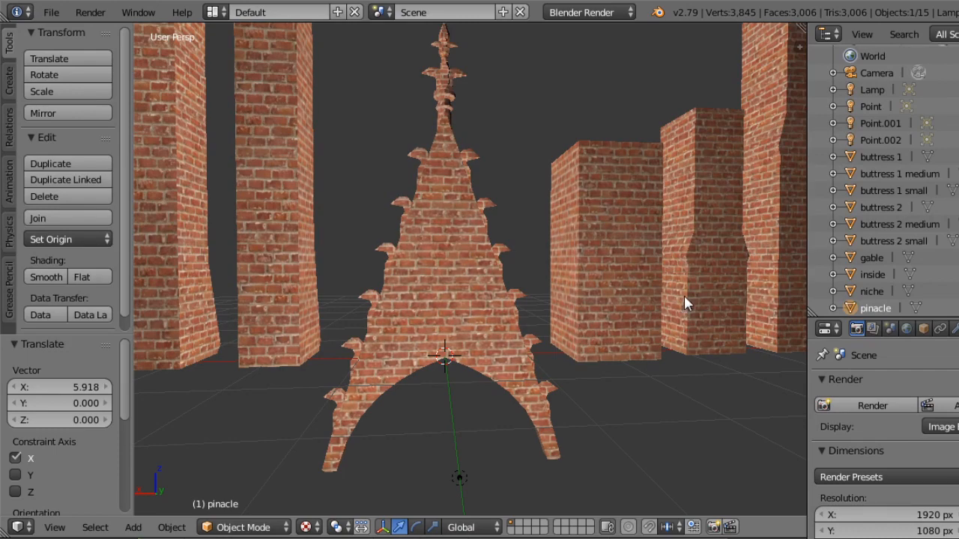
middle_drag(684, 295, 452, 351)
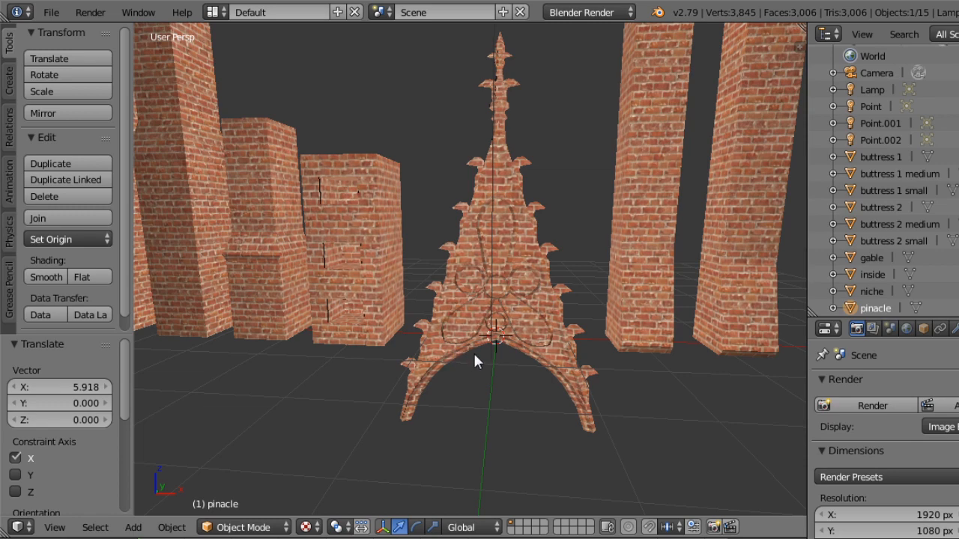
middle_drag(475, 360, 503, 366)
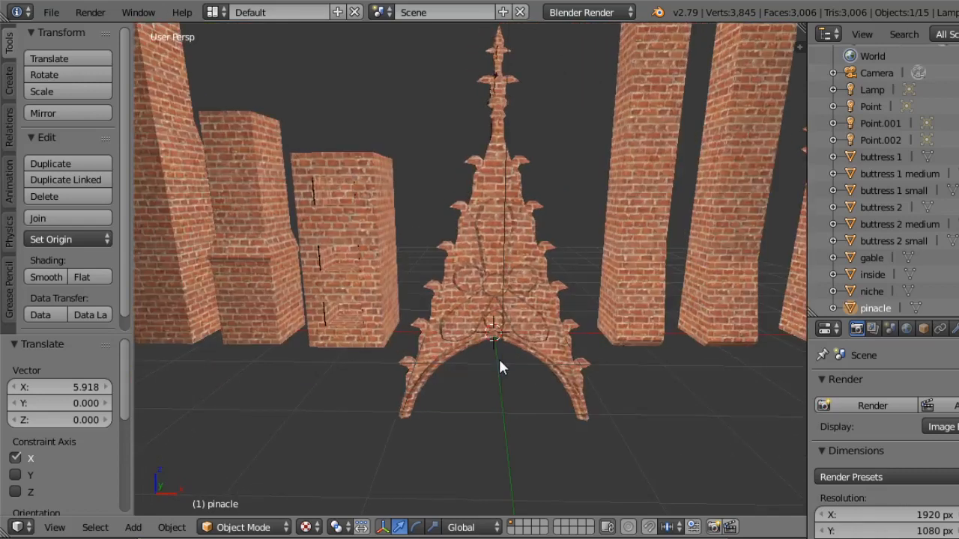
Switch to Firefox and open The Medieval Smithy SIMS 2 blog by searching the address suggestions for medievalsmithy.
click(53, 12)
click(60, 35)
click(66, 46)
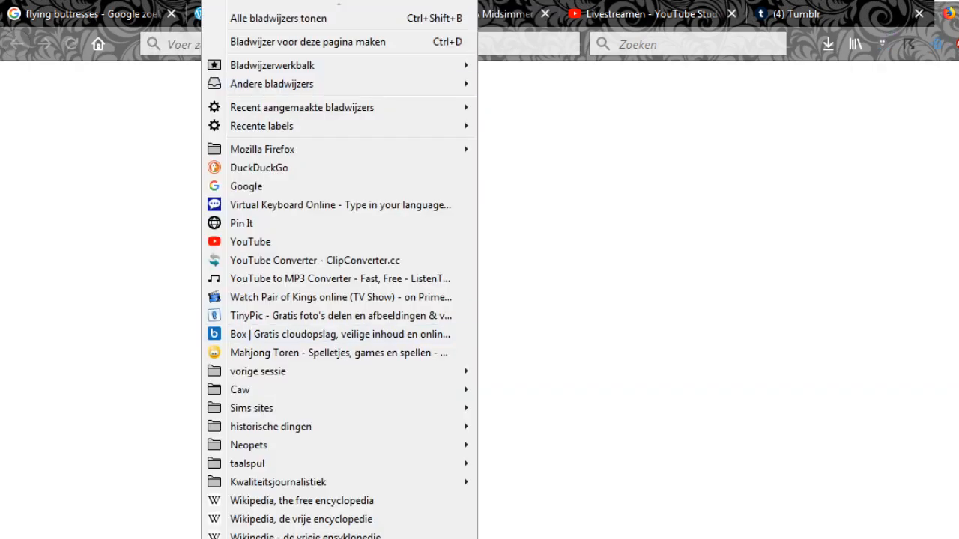
key(Escape)
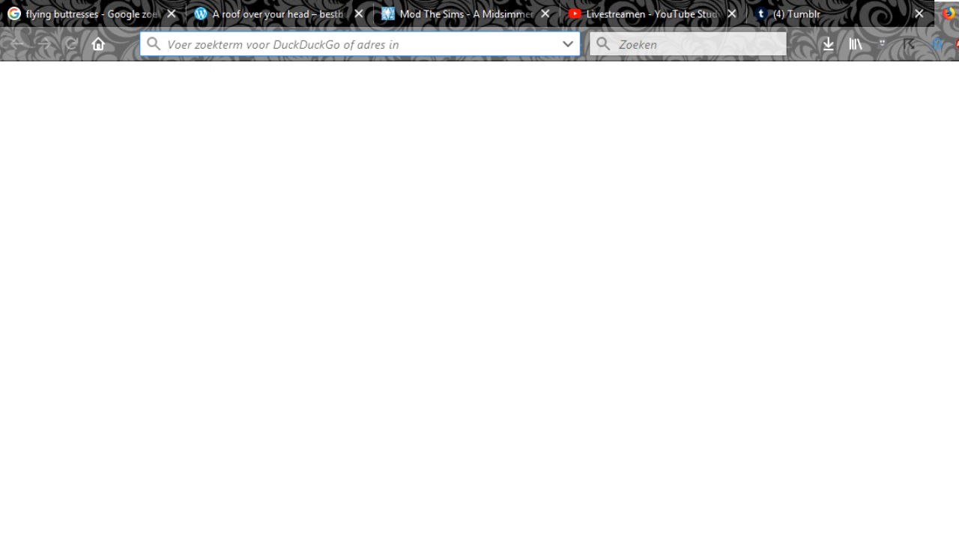
text(medieval)
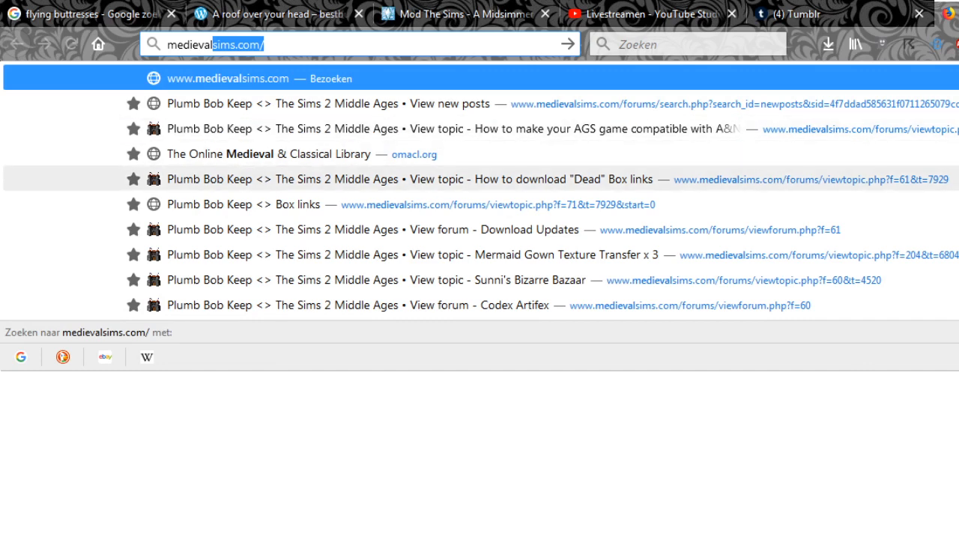
text(smithy)
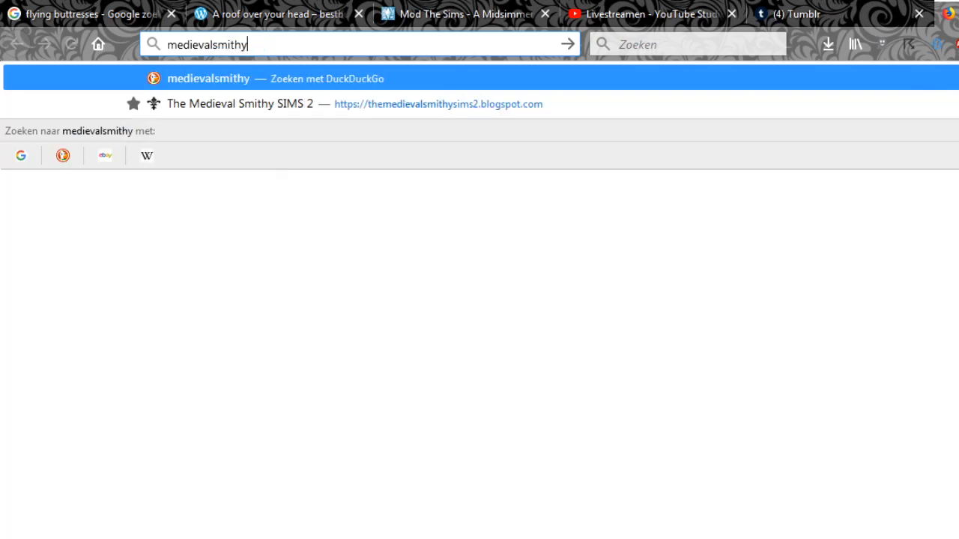
key(Down)
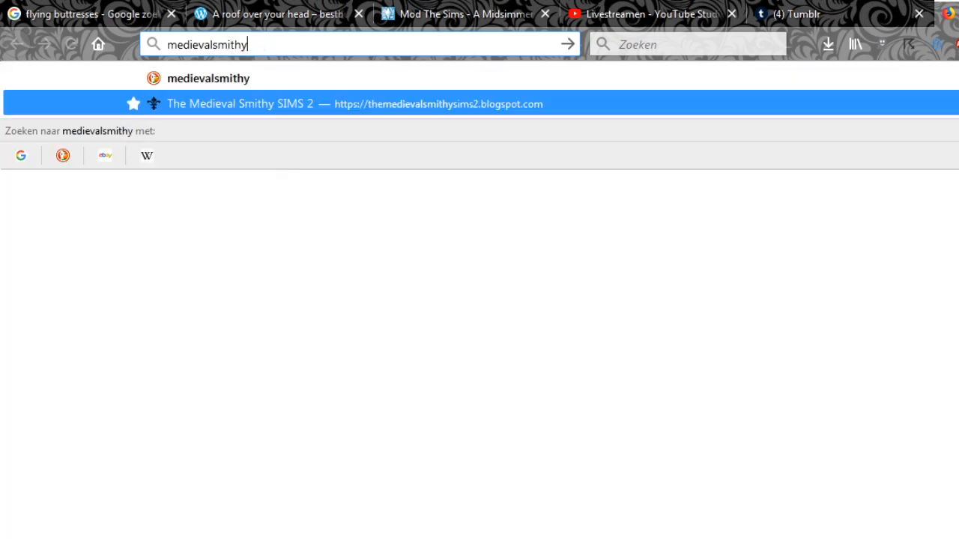
key(Return)
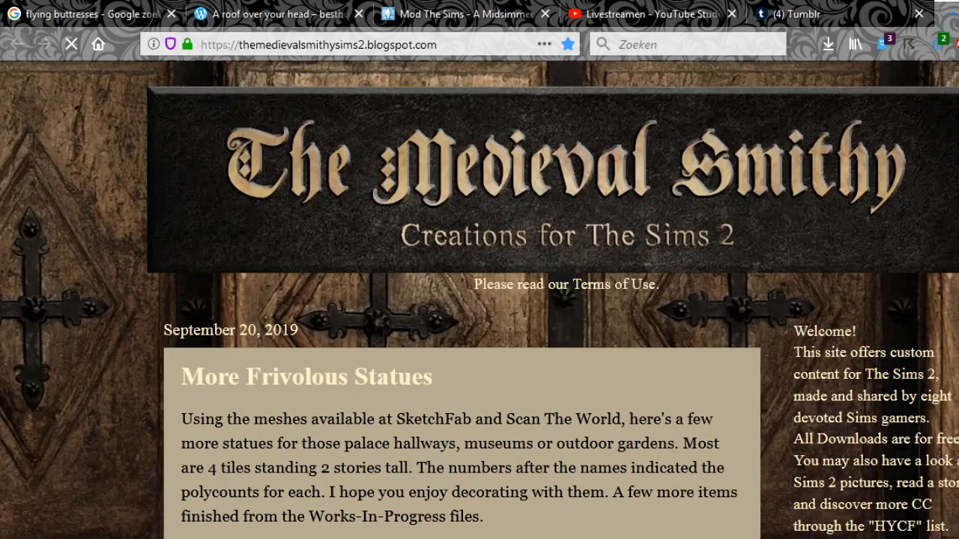
Look through the More Frivolous Statues post on the blog's home page and open the Build downloads category.
scroll(480, 337, down, 4)
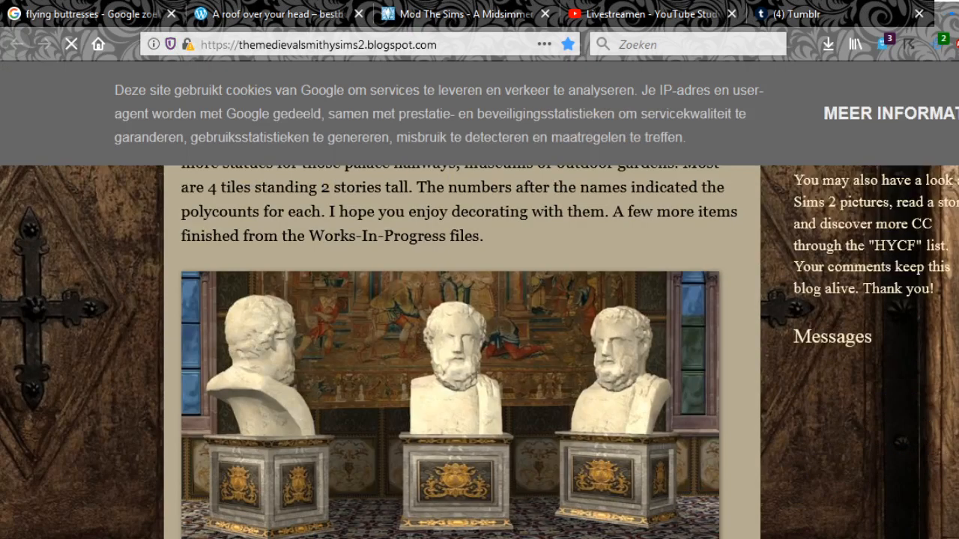
scroll(479, 300, down, 3)
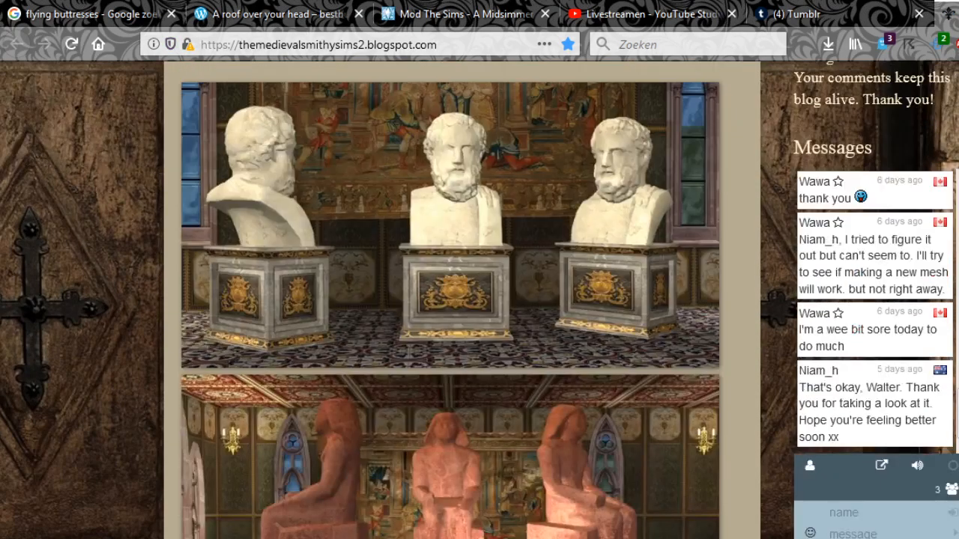
scroll(480, 300, down, 3)
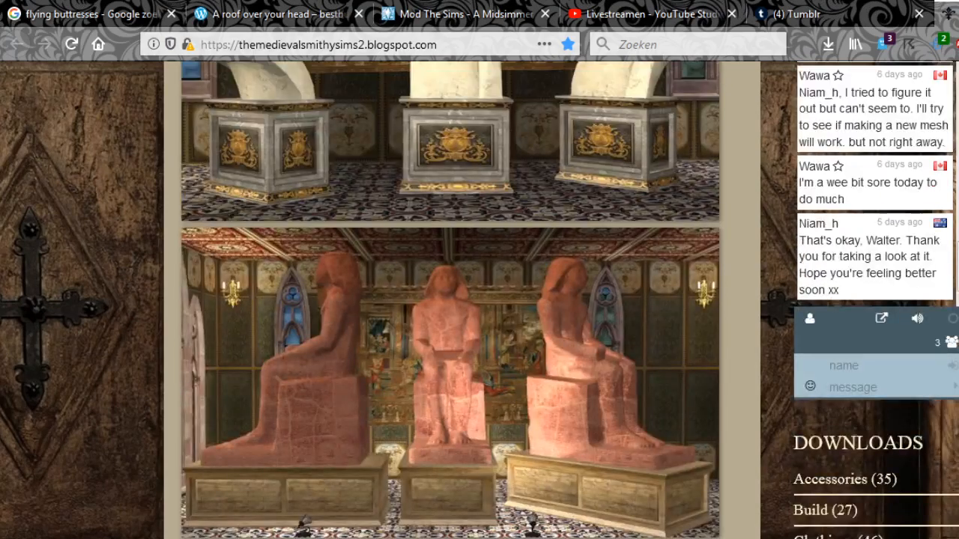
scroll(479, 300, down, 1)
scroll(480, 299, down, 5)
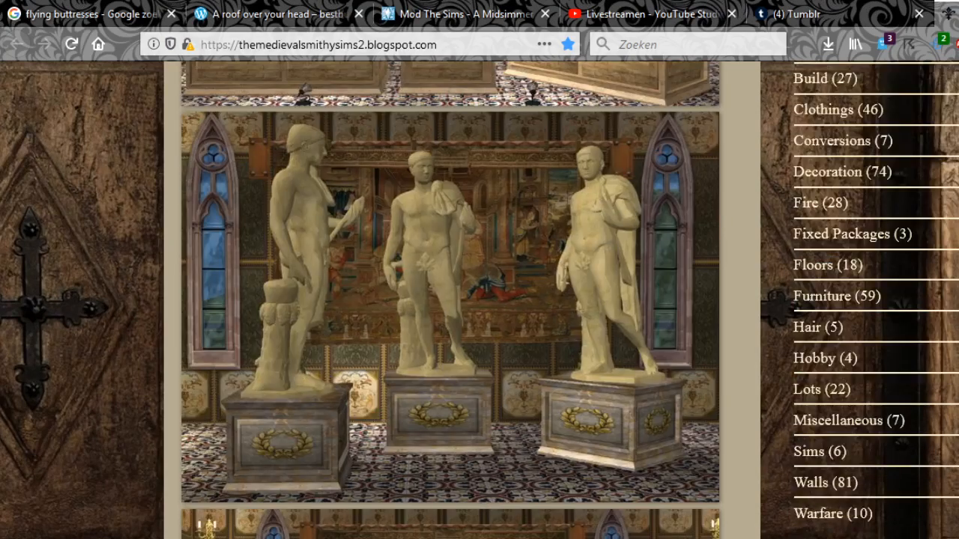
scroll(480, 300, up, 2)
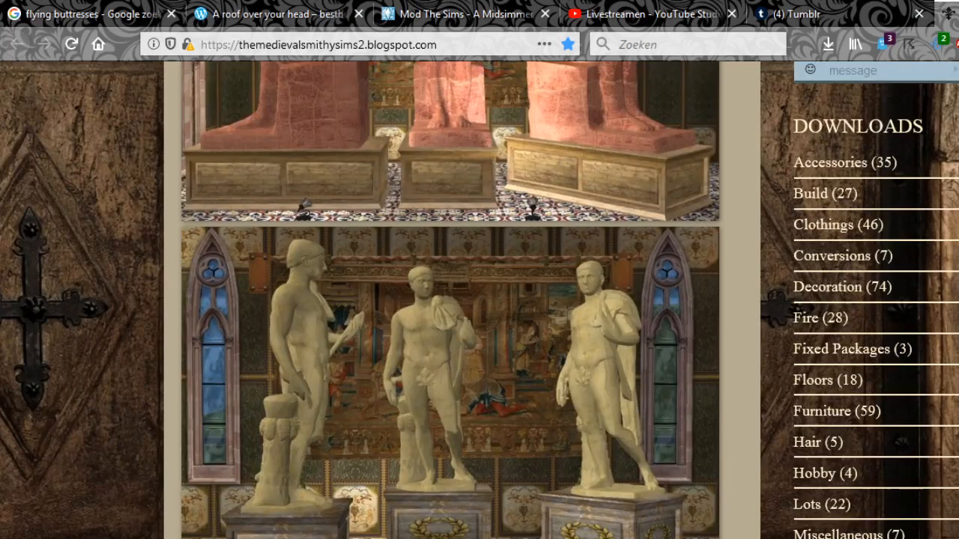
scroll(480, 300, up, 1)
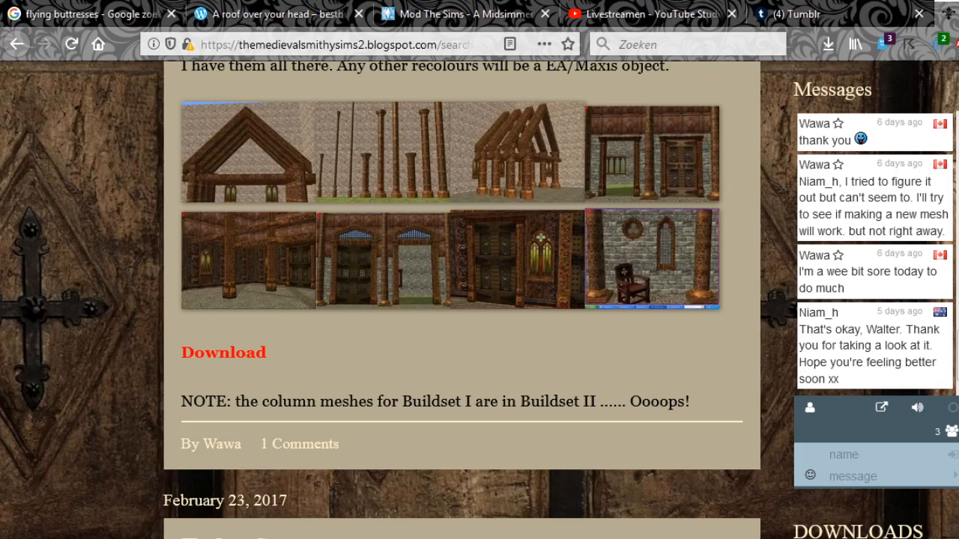
Browse the Build downloads and open the Tudor Set and both Buttresses posts in separate tabs.
scroll(462, 300, down, 6)
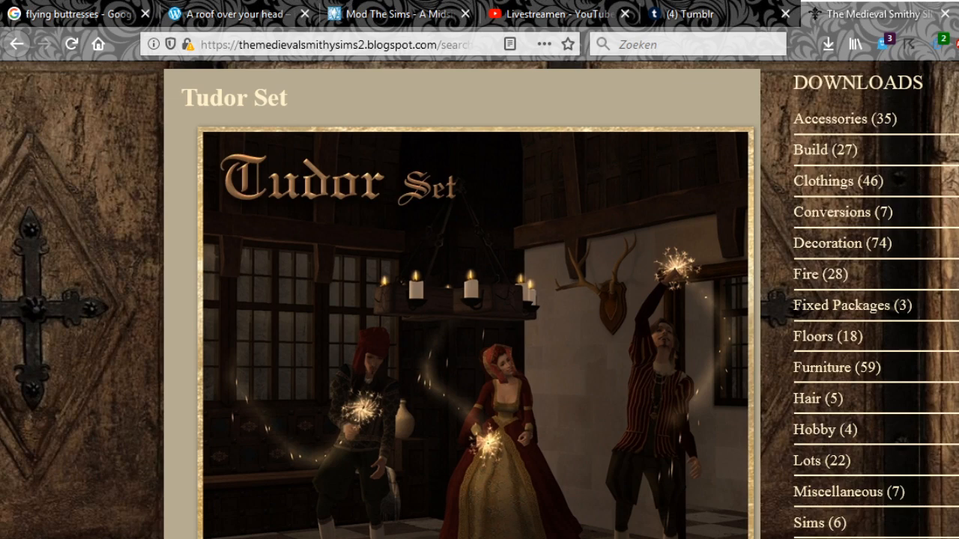
scroll(462, 300, down, 10)
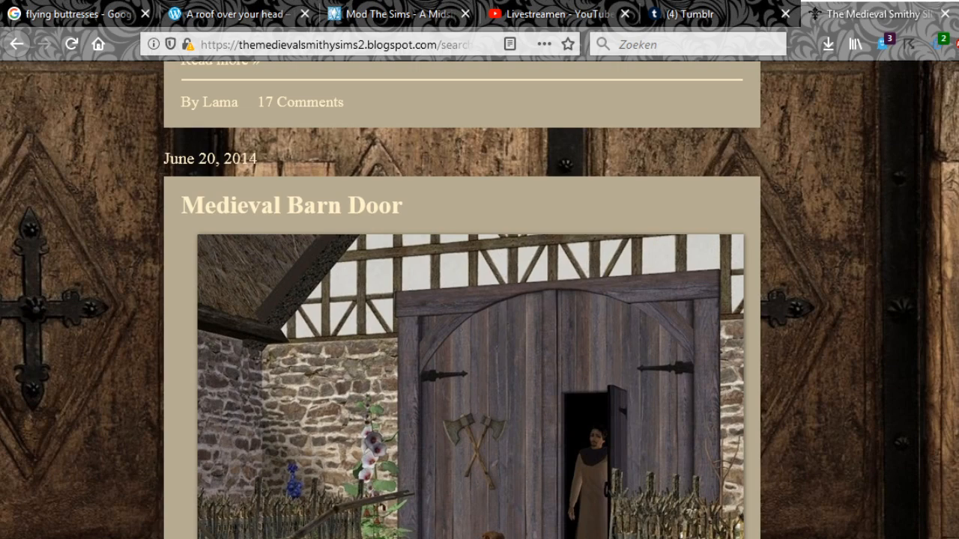
scroll(461, 299, down, 10)
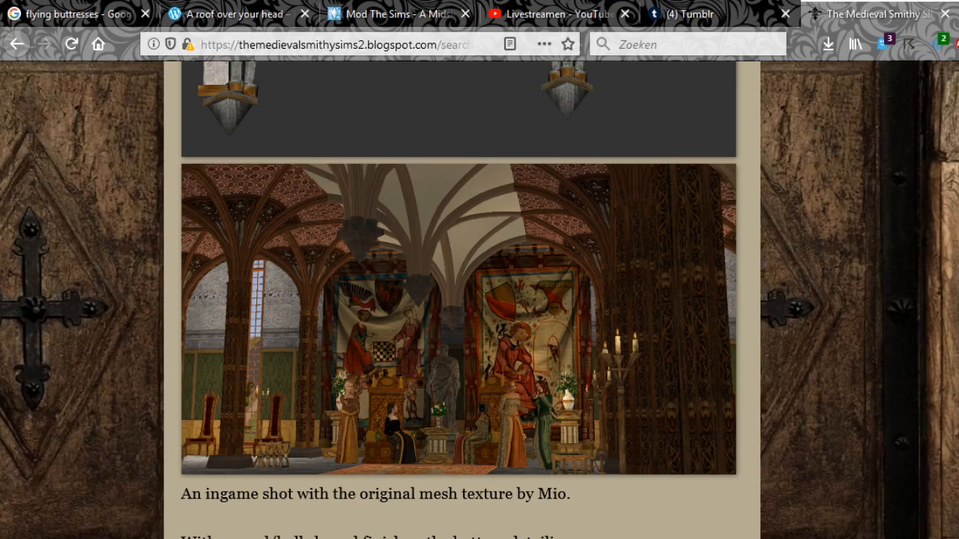
scroll(461, 300, down, 10)
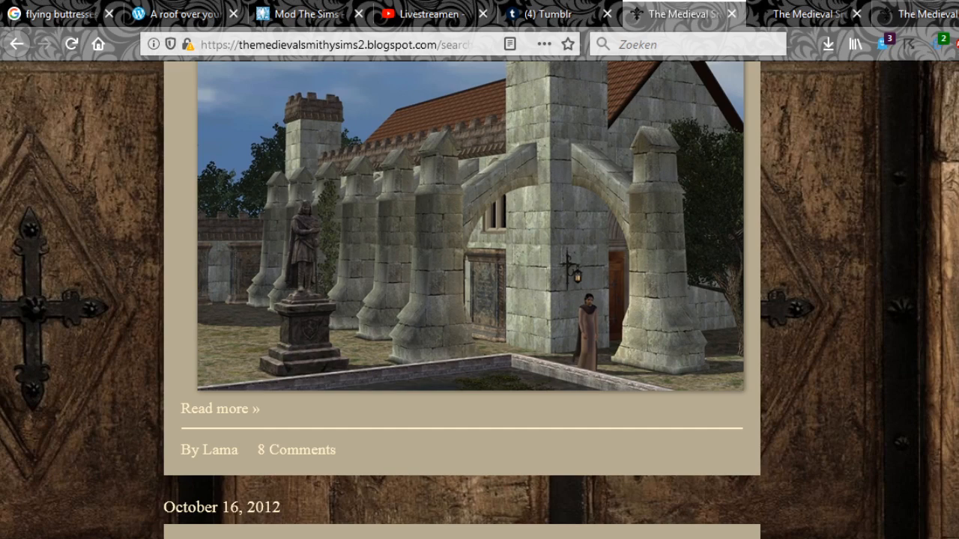
Review the Buttresses (Part 2) post, including its mesh, recolours, foundation placement and combination with Buttress 1.
key(ctrl+Tab)
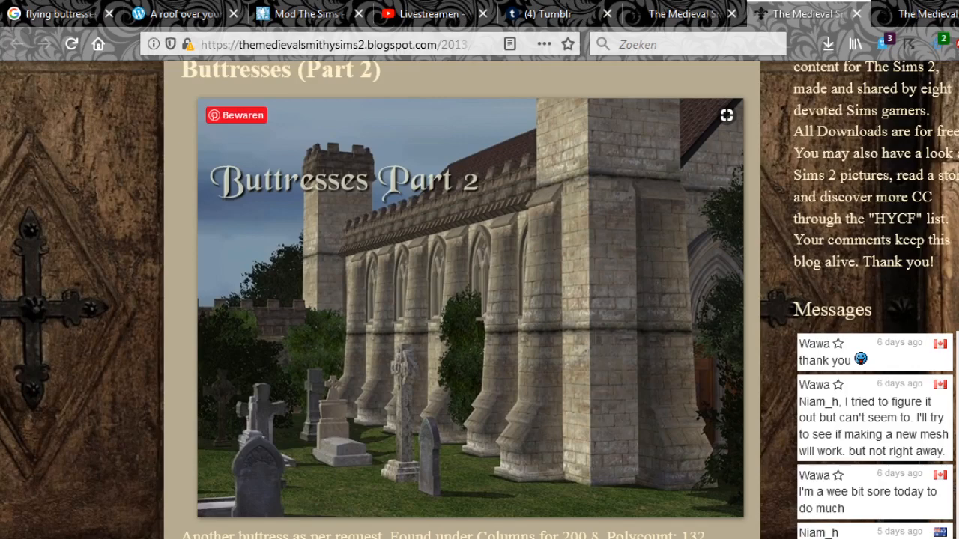
scroll(462, 299, down, 5)
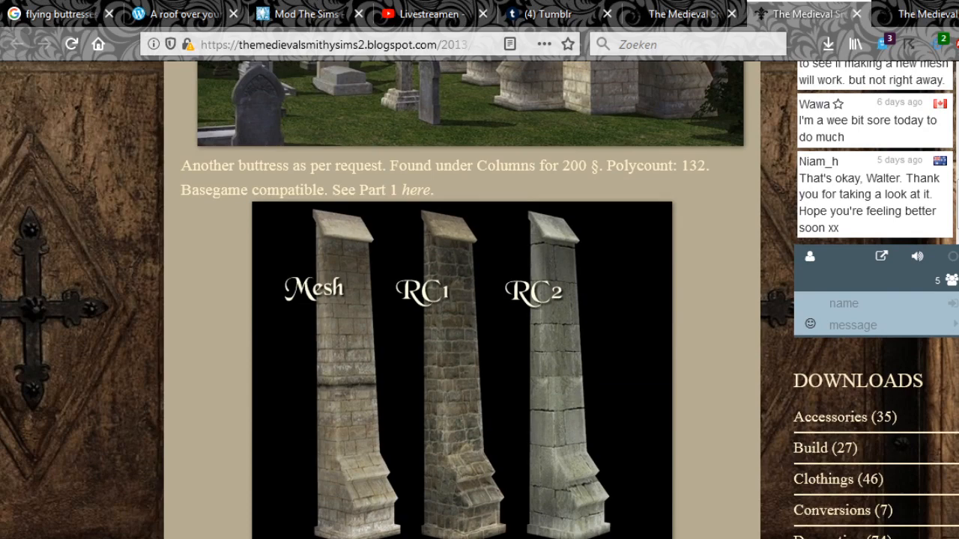
scroll(462, 300, down, 1)
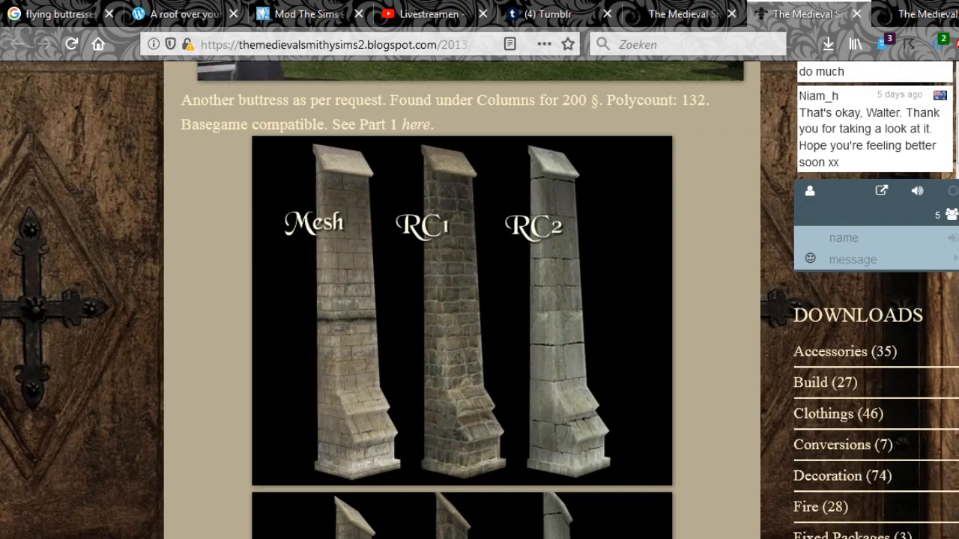
scroll(463, 300, down, 1)
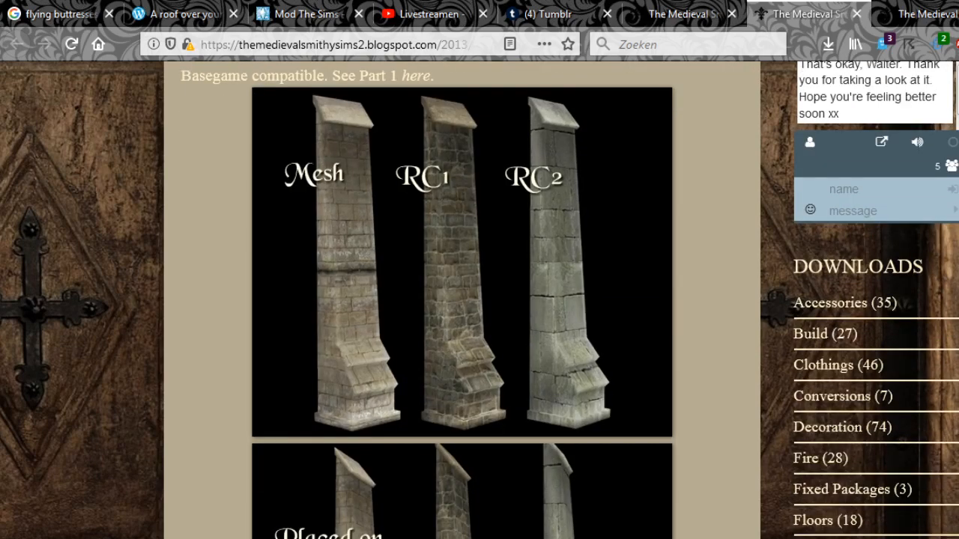
scroll(462, 300, down, 6)
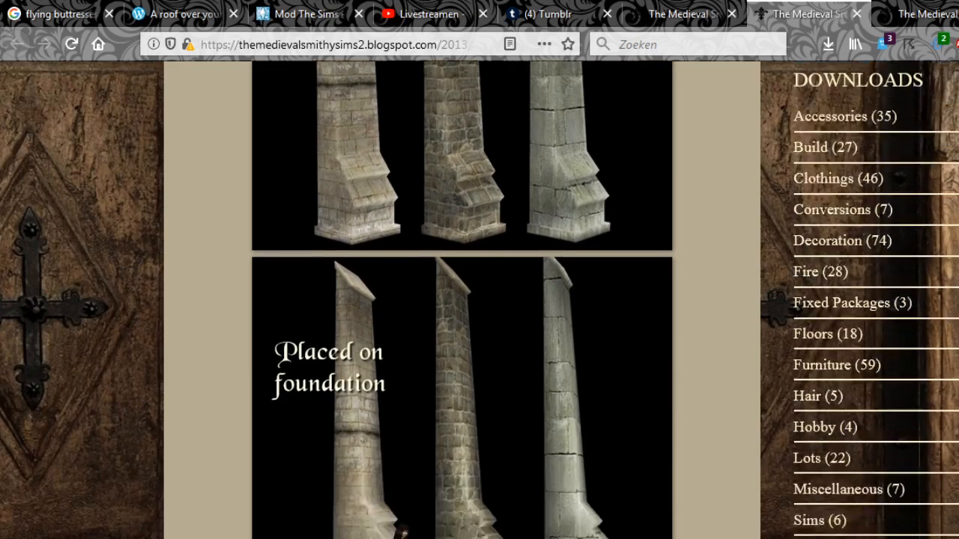
scroll(462, 299, up, 1)
scroll(462, 299, down, 5)
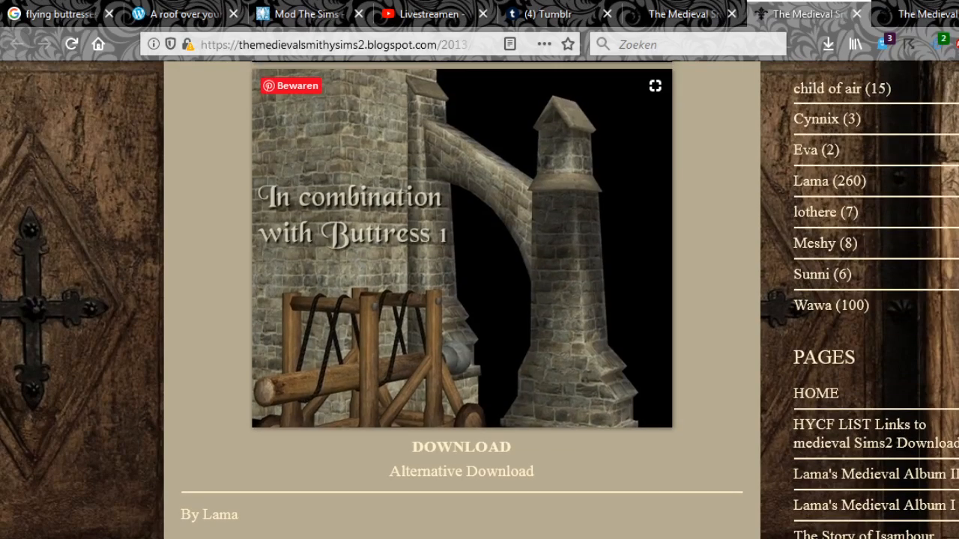
Review the Tudor Set post from its bench and arched panel to the windows, books and floors, and close its tab.
click(919, 14)
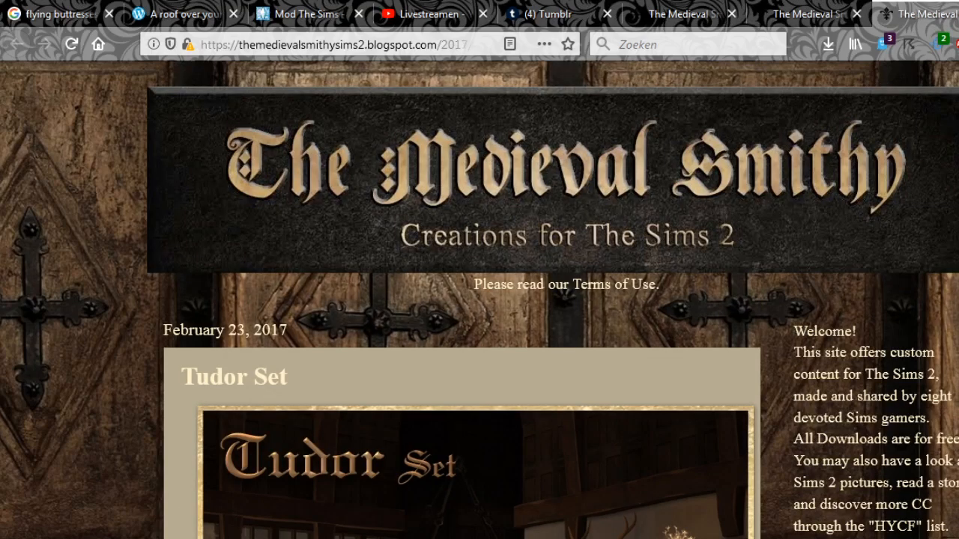
scroll(480, 299, down, 18)
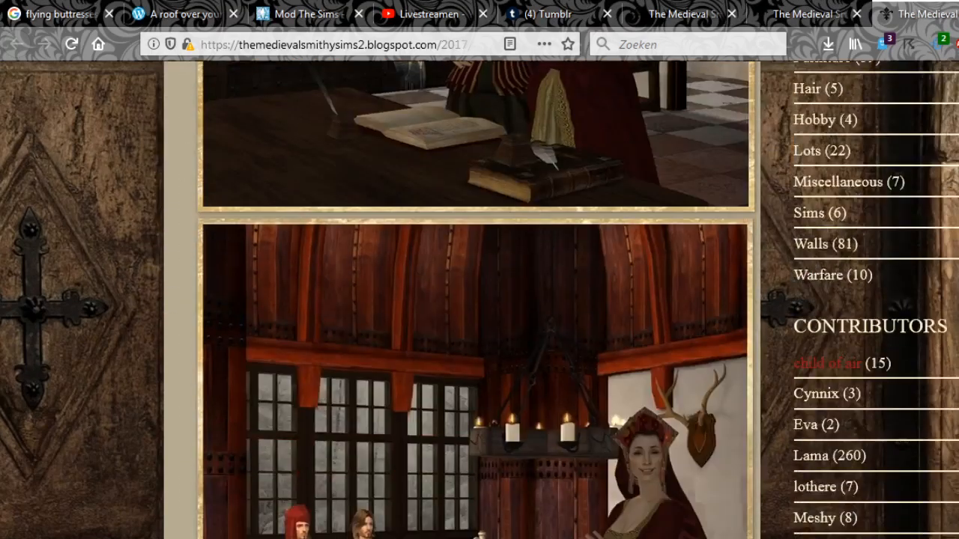
scroll(479, 299, down, 10)
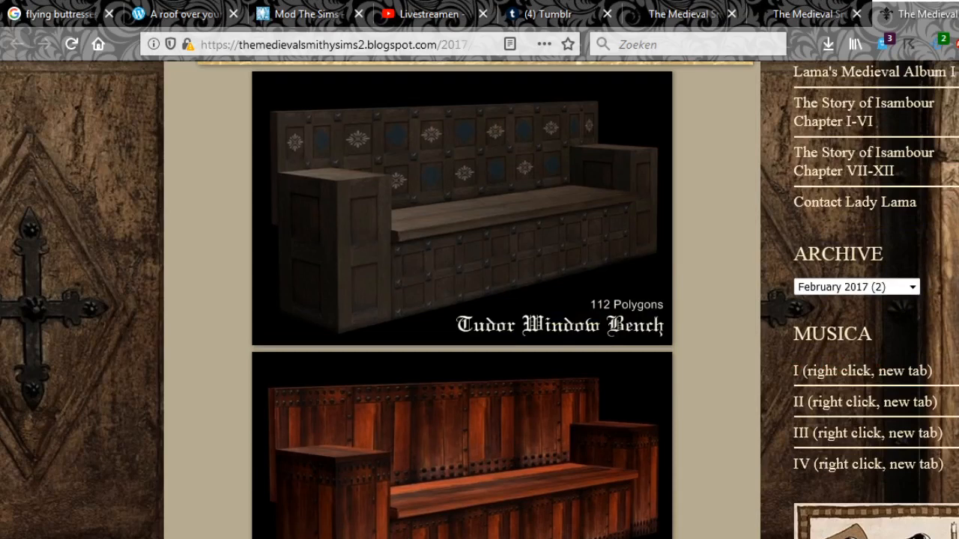
scroll(480, 300, down, 10)
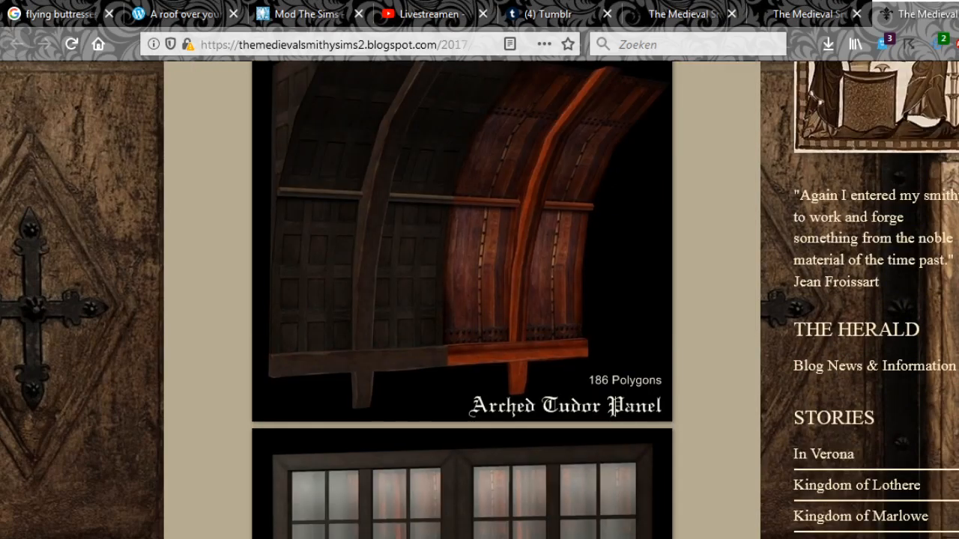
scroll(461, 300, up, 1)
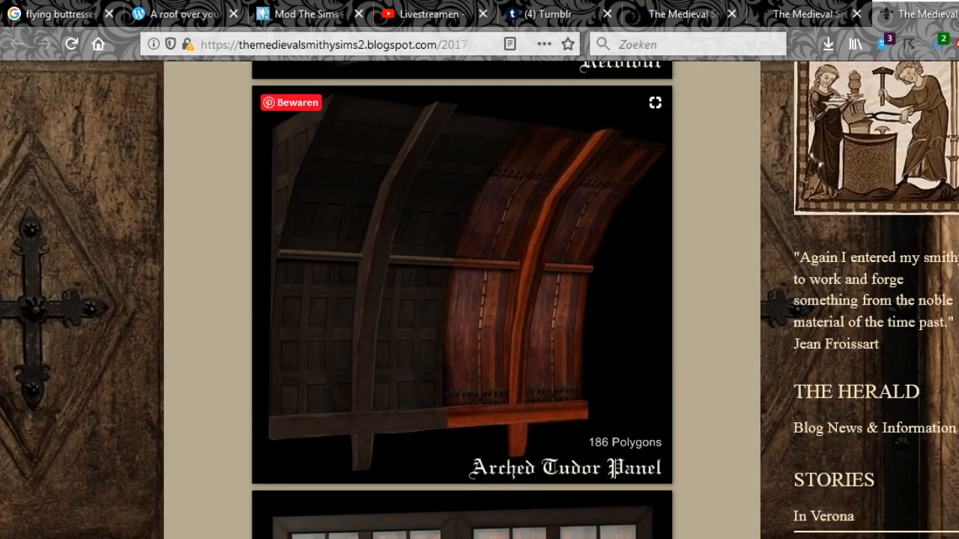
scroll(461, 299, down, 10)
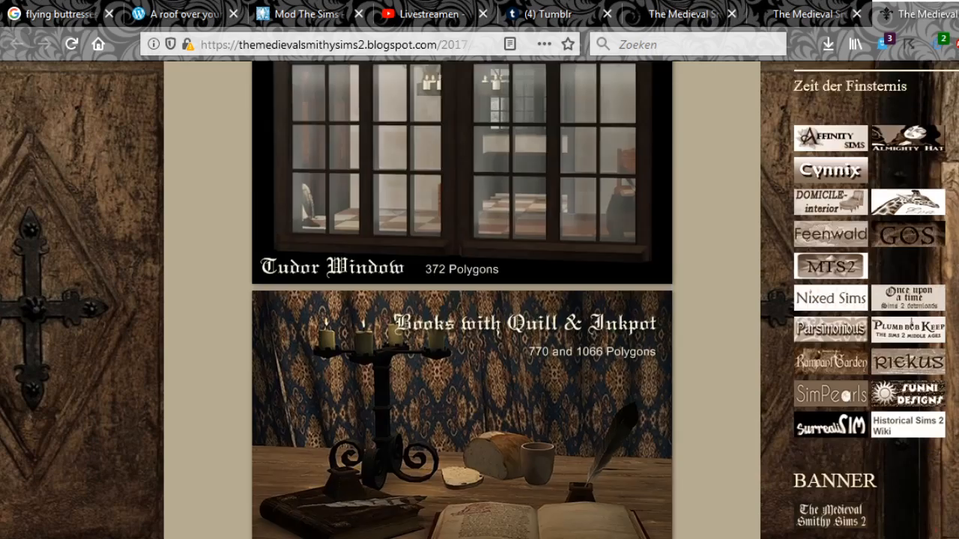
scroll(461, 300, down, 10)
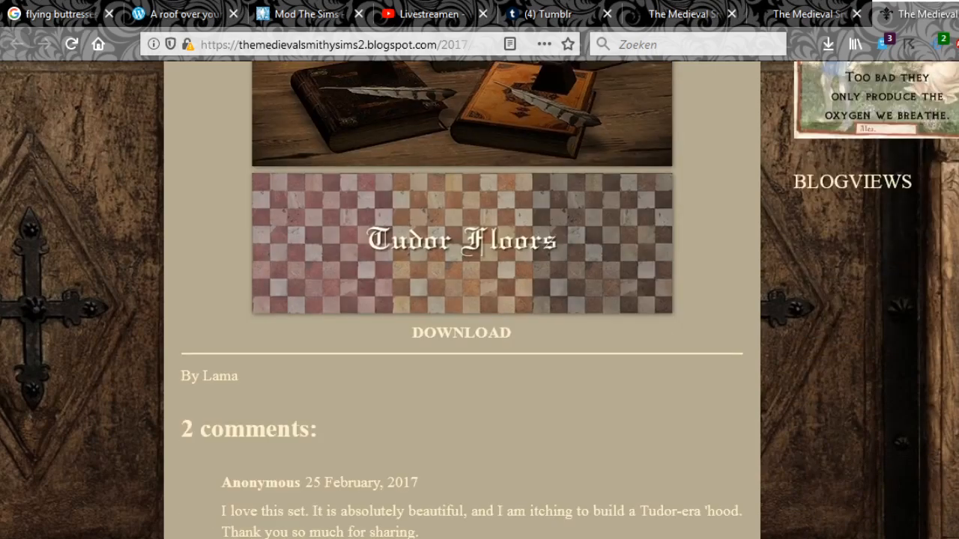
key(ctrl+w)
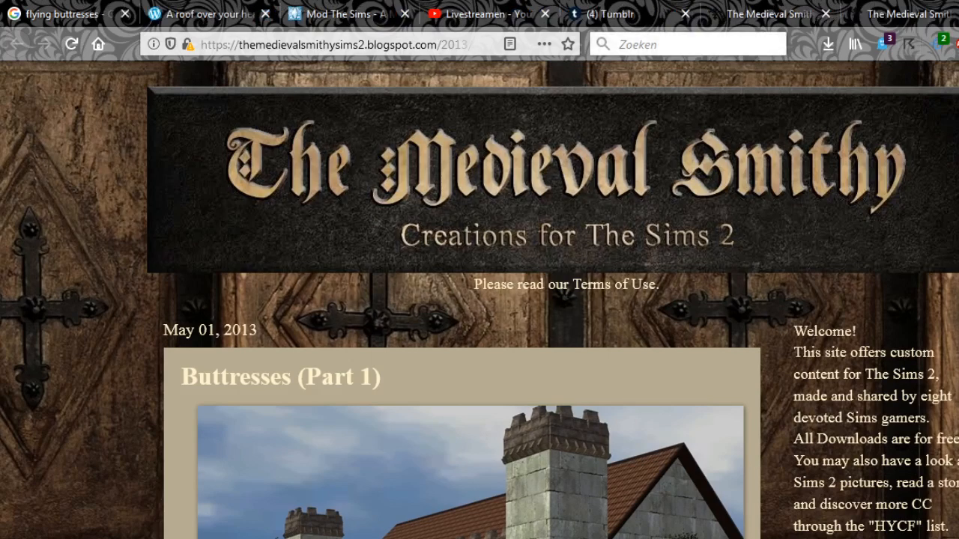
Look through the Buttresses (Part 1) post, from the church picture to the mesh, recolours and foundation placement.
scroll(462, 300, down, 3)
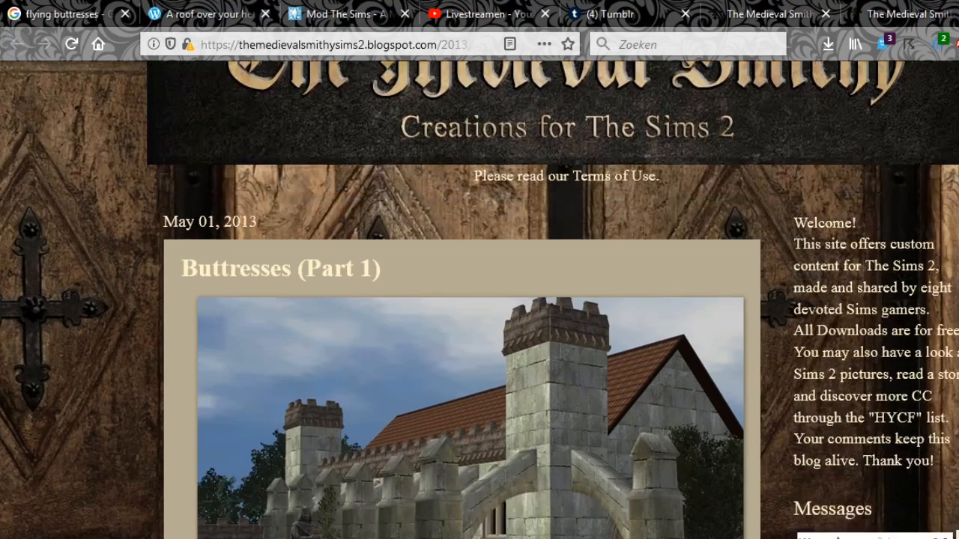
scroll(462, 299, down, 5)
scroll(462, 300, down, 10)
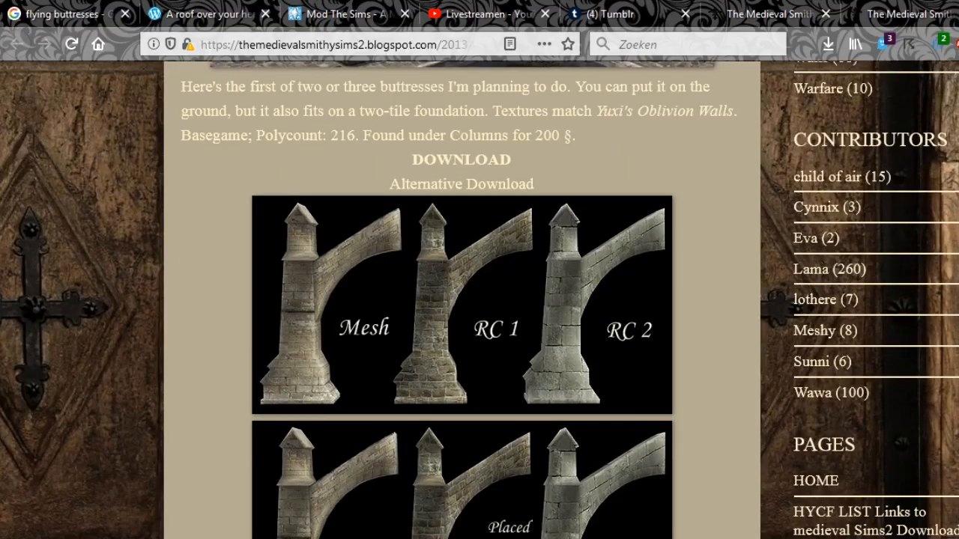
scroll(462, 299, down, 4)
scroll(462, 300, up, 3)
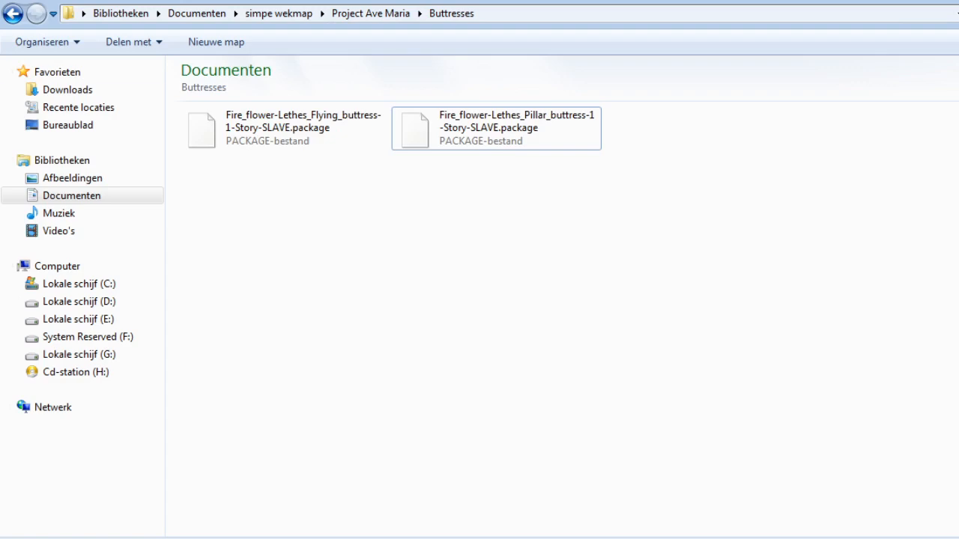
In Windows Explorer, look in Project Ave Maria's Oorspronkelijke meshes folder for the Medieval Column and Medieval Side Column mesh packages.
click(13, 13)
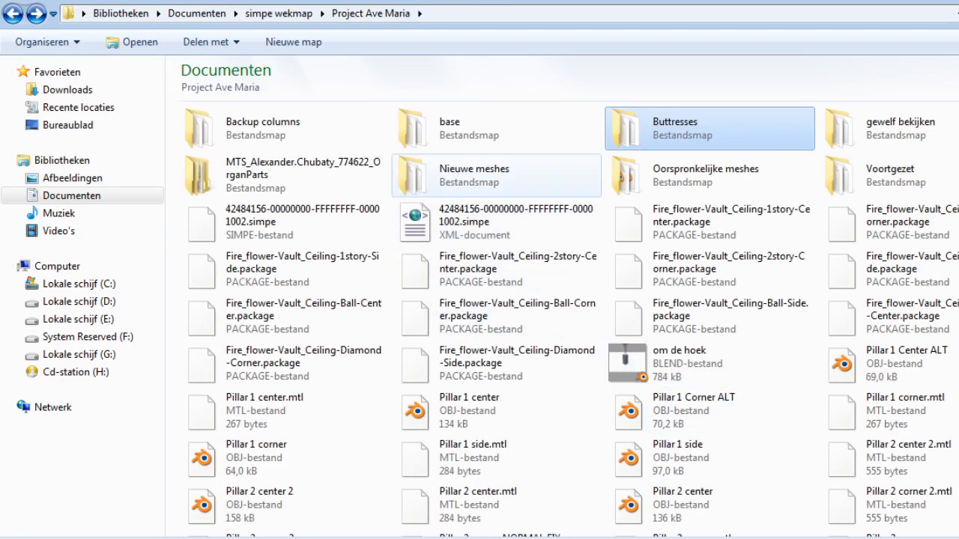
double_click(674, 173)
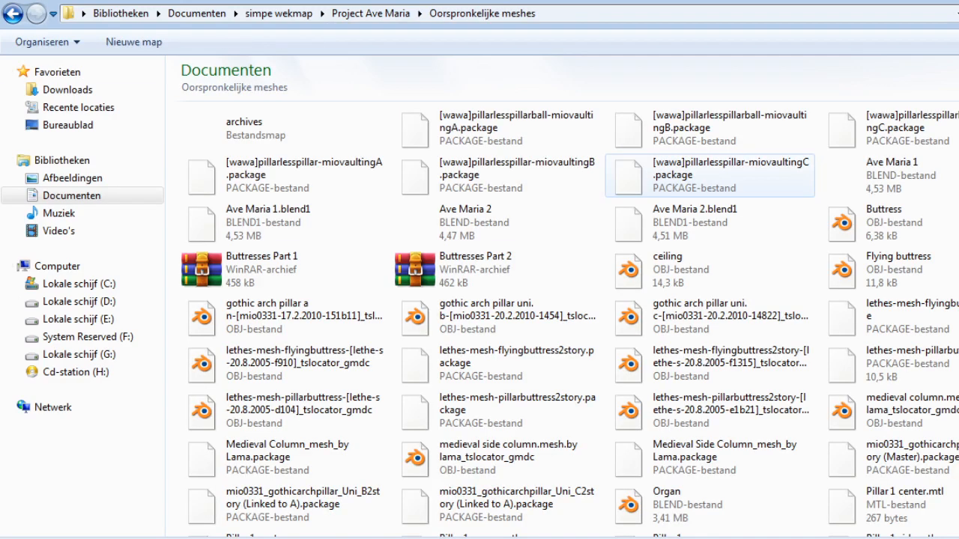
scroll(569, 315, down, 10)
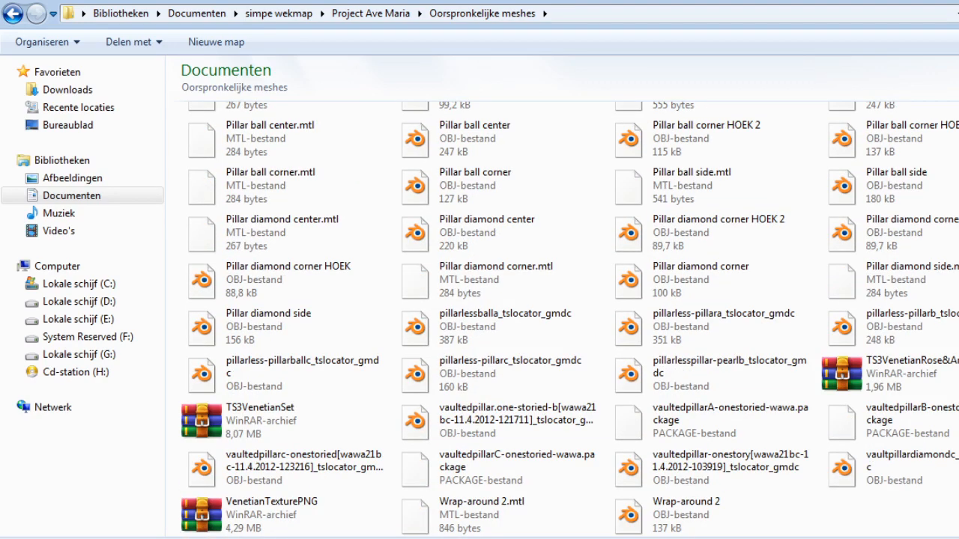
scroll(285, 231, up, 5)
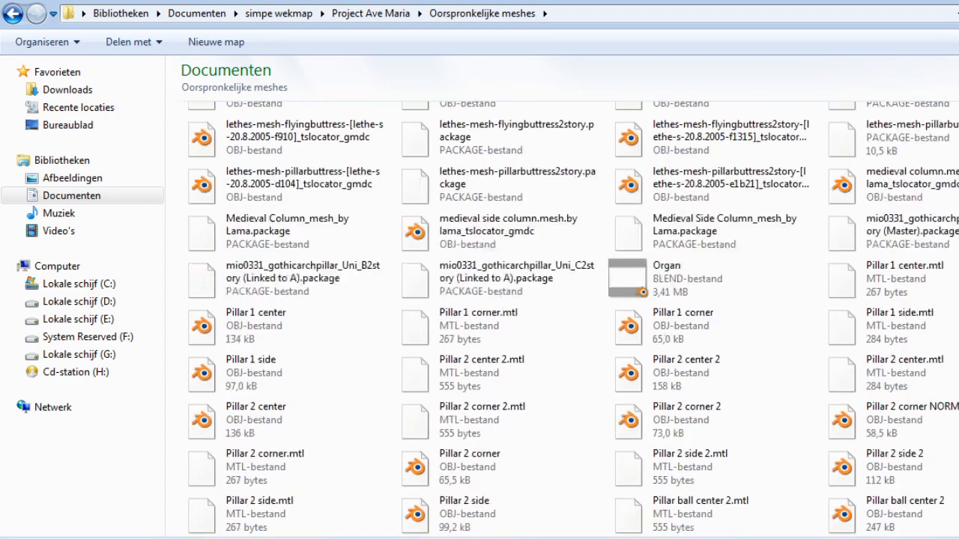
click(285, 231)
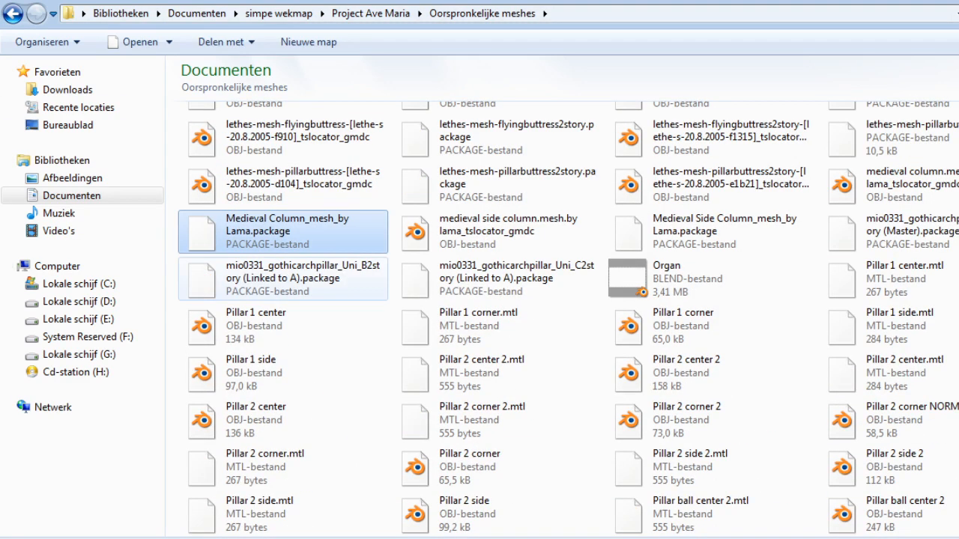
click(708, 233)
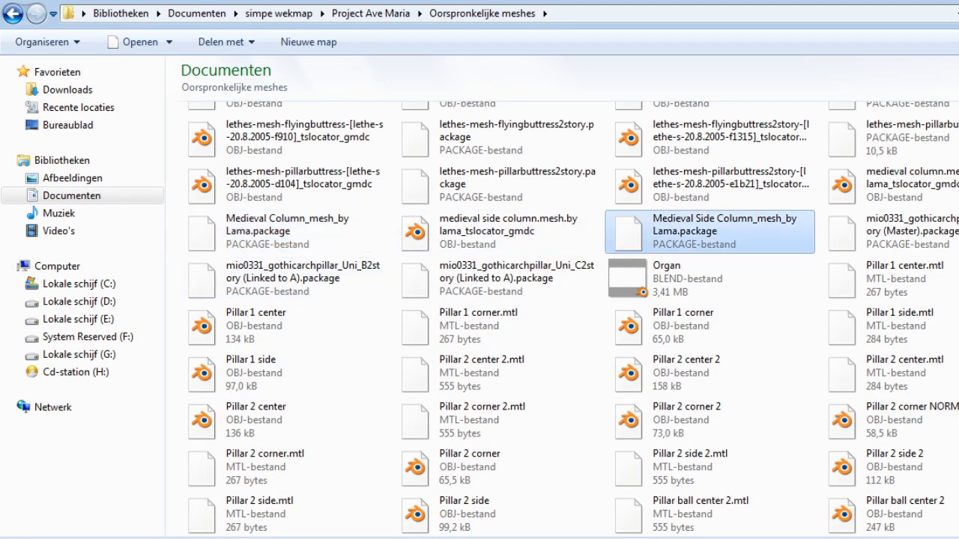
click(892, 255)
scroll(891, 259, up, 2)
click(708, 306)
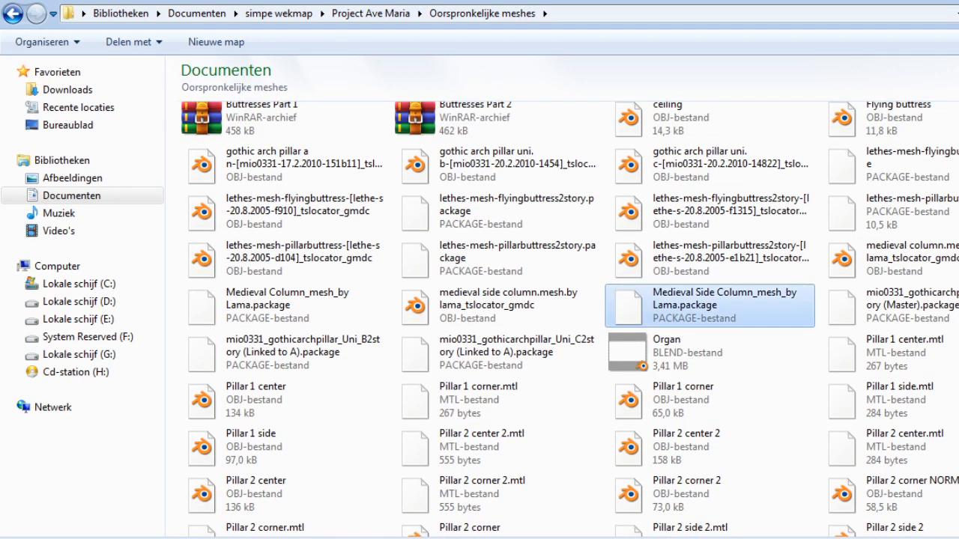
click(892, 306)
click(708, 305)
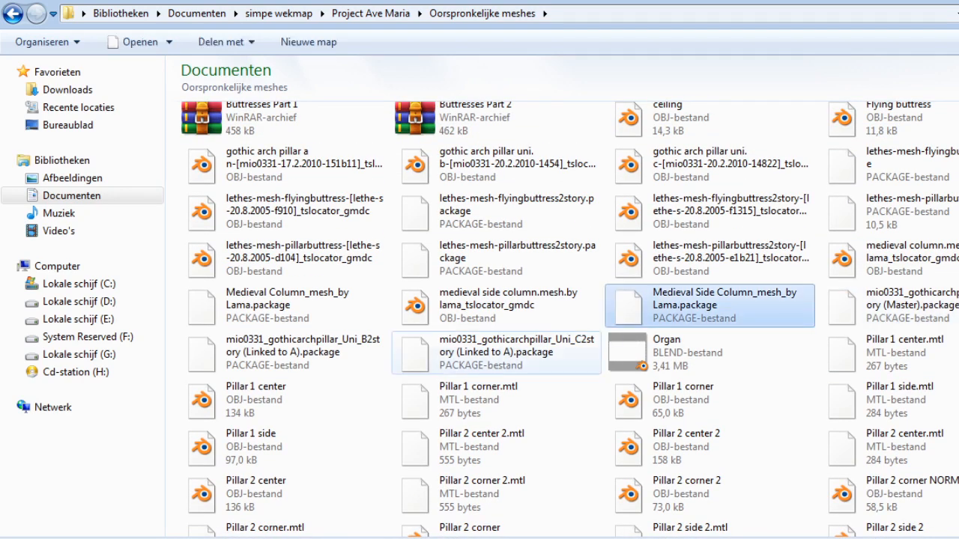
click(285, 305)
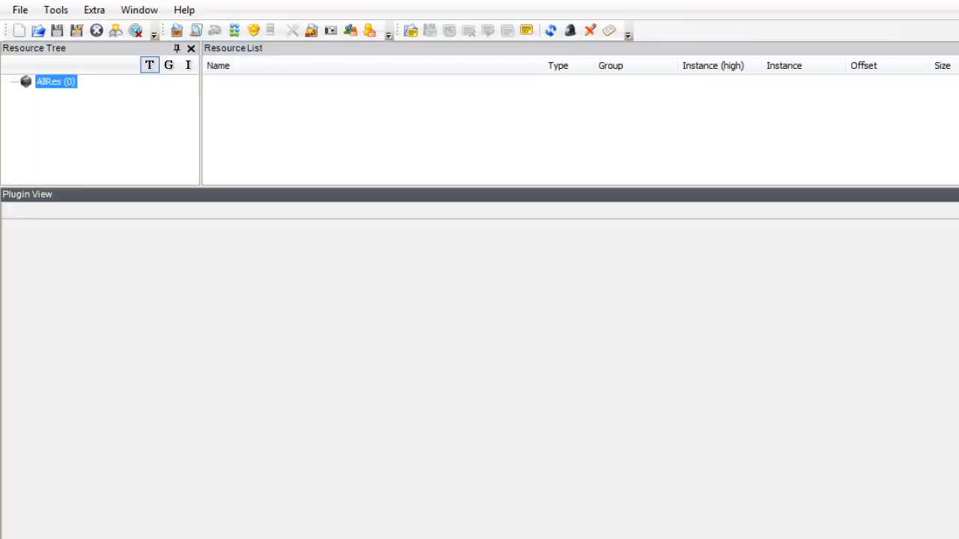
In SimPE, open the Medieval Column mesh package from the Oorspronkelijke meshes folder.
key(alt+f)
key(Down)
key(Return)
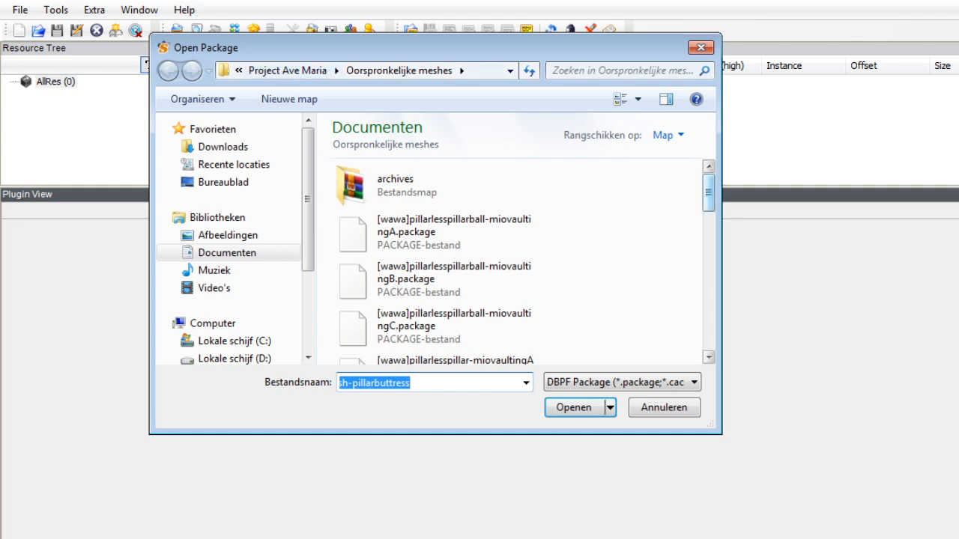
scroll(539, 225, down, 5)
scroll(449, 263, down, 2)
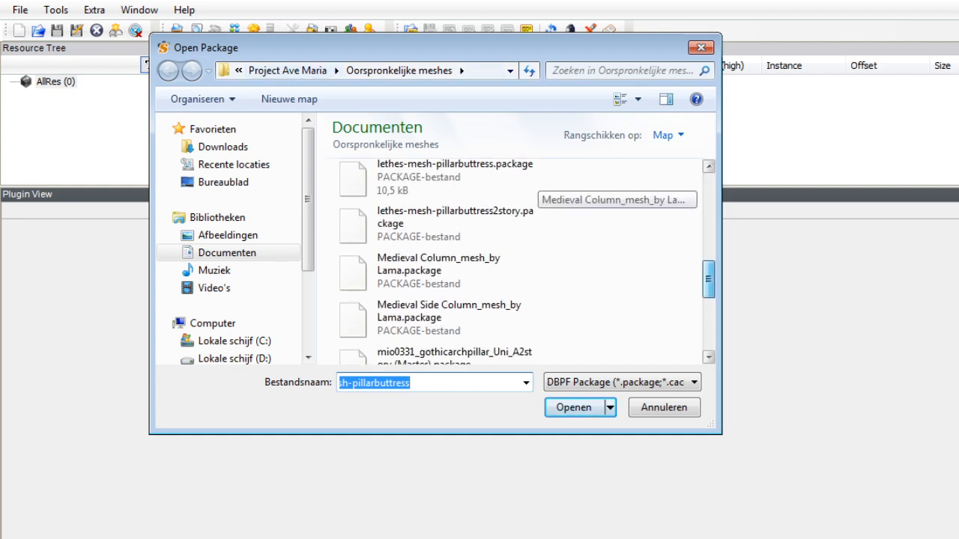
double_click(438, 263)
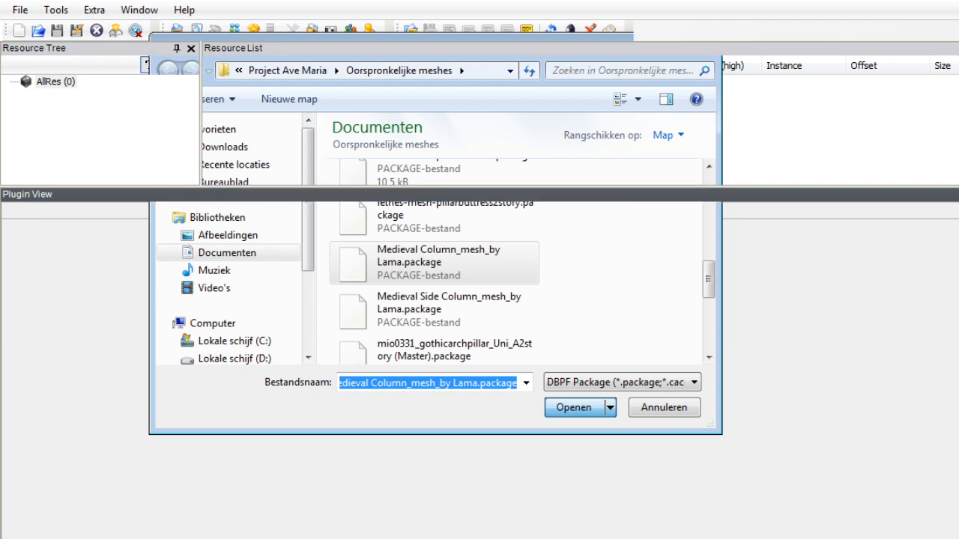
Preview the column1 model in the package's Geometric Data Container, rotate it to inspect the vault shape, and close the package.
click(117, 162)
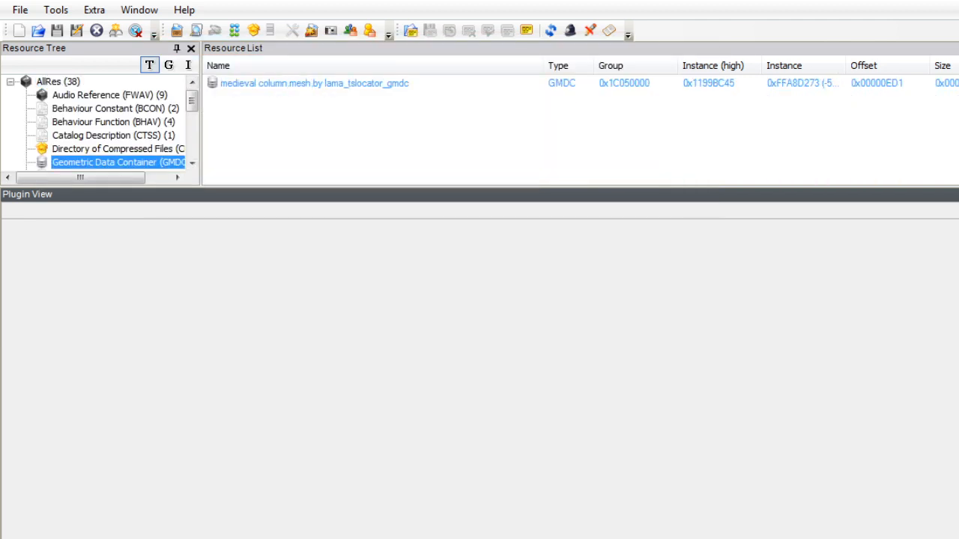
click(314, 84)
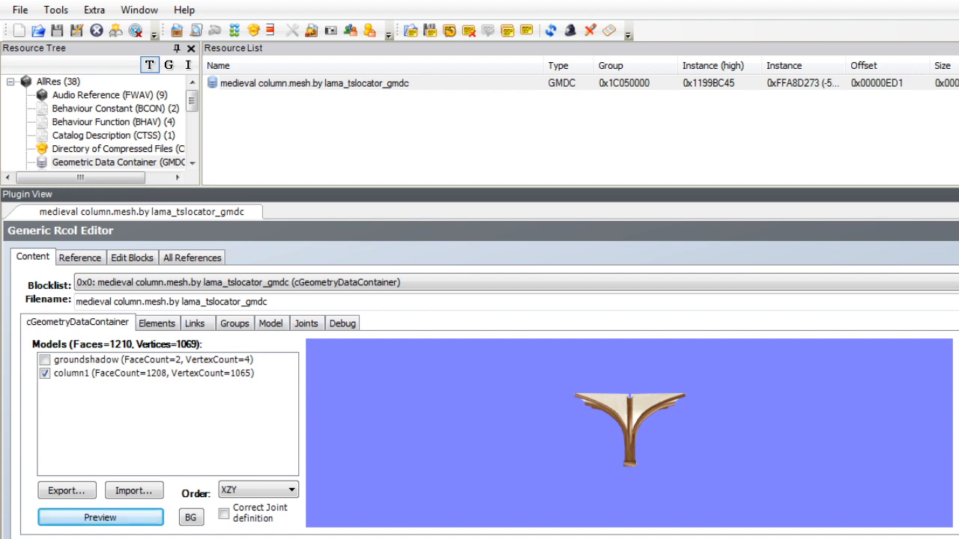
drag(629, 419, 640, 450)
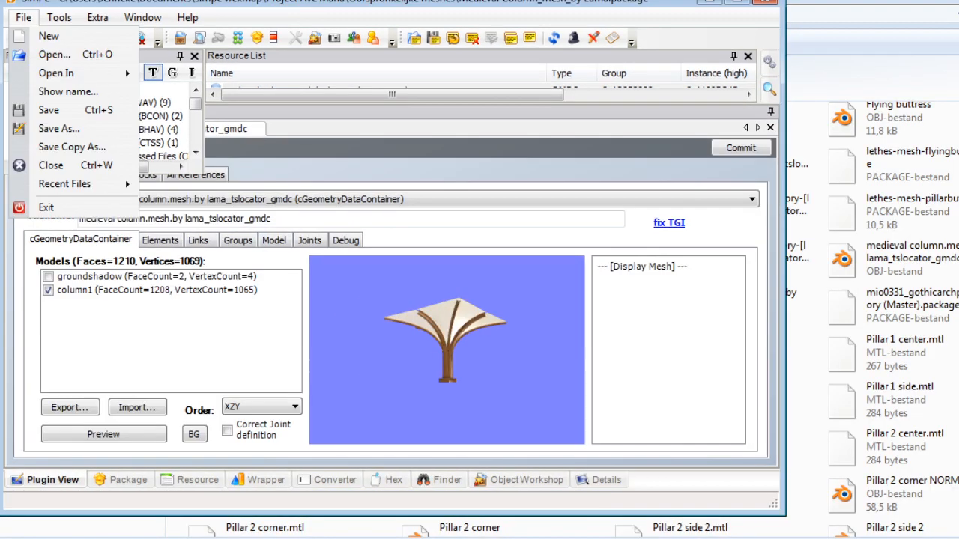
key(ctrl+w)
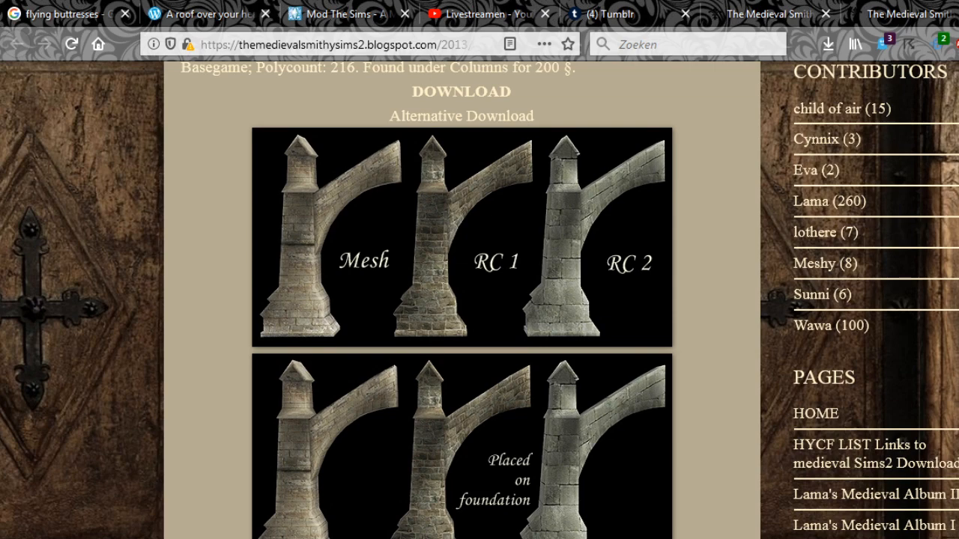
Back in the browser, view the flying buttress drawing linked at the end of the Buttresses (Part 1) post and close its tab.
scroll(462, 300, down, 6)
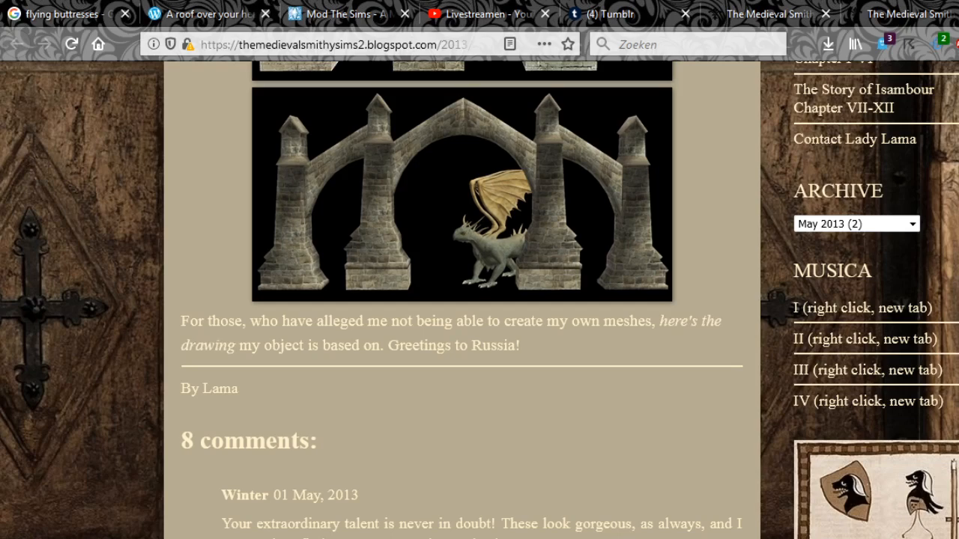
scroll(461, 300, down, 2)
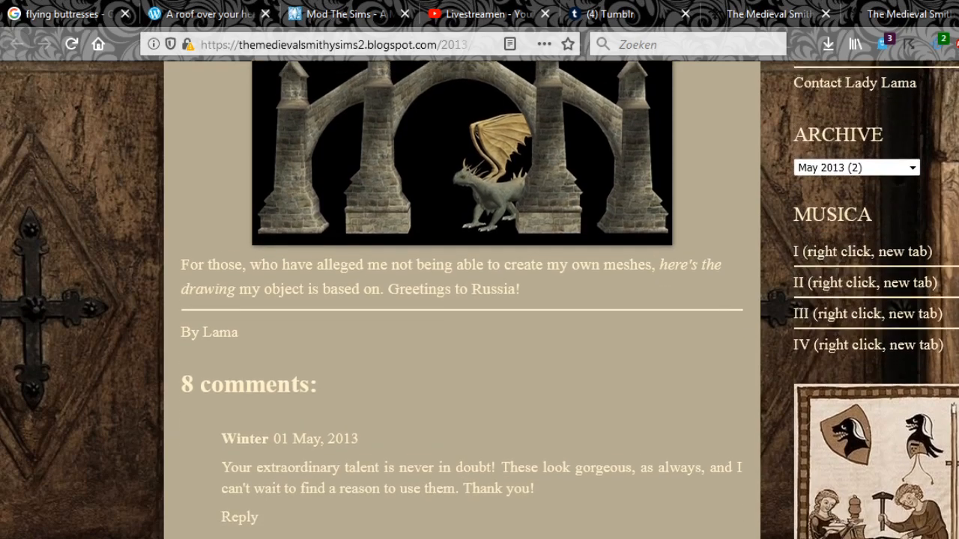
middle_click(690, 264)
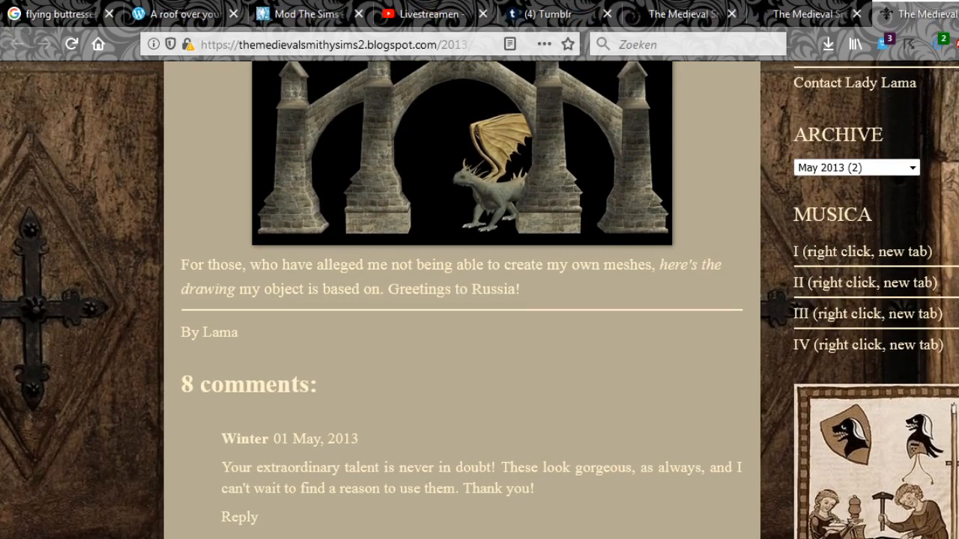
key(ctrl+Tab)
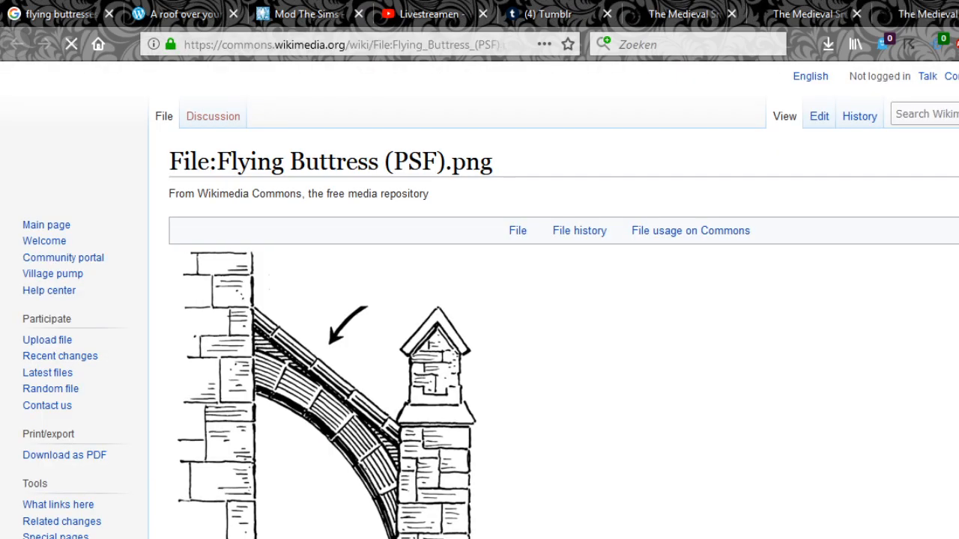
scroll(479, 300, down, 3)
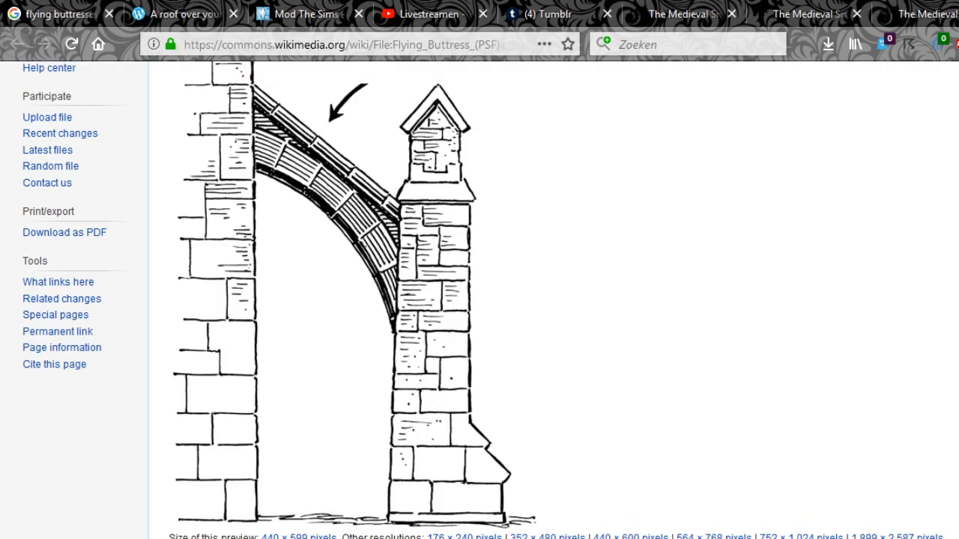
key(ctrl+w)
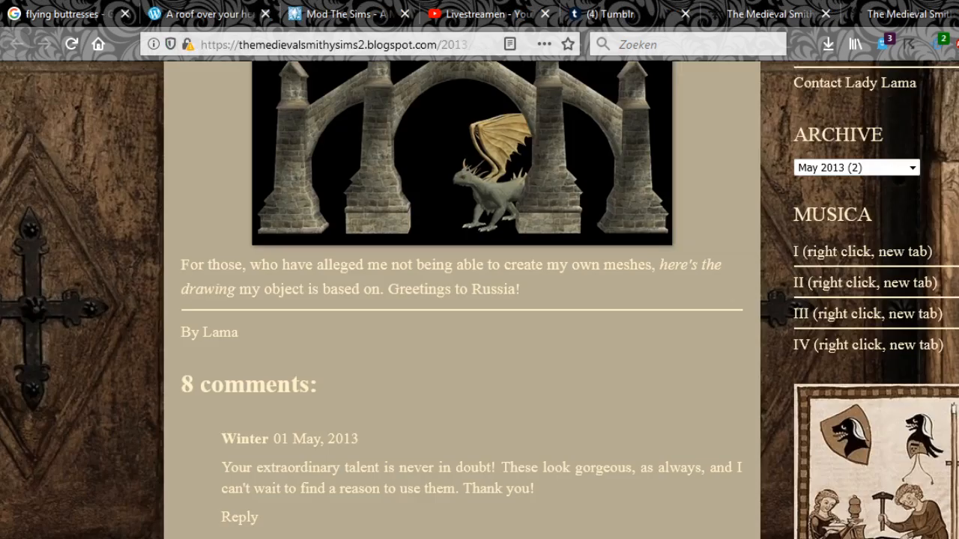
Download Buttresses Part 1.rar from the blog post's main MediaFire link, save the file and close the download page.
scroll(480, 300, up, 1)
scroll(479, 299, down, 1)
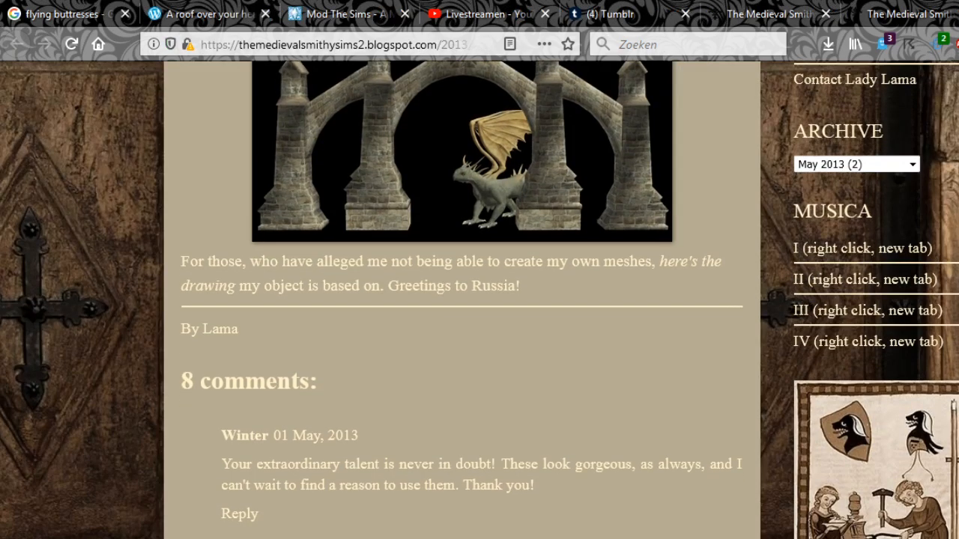
scroll(461, 300, up, 10)
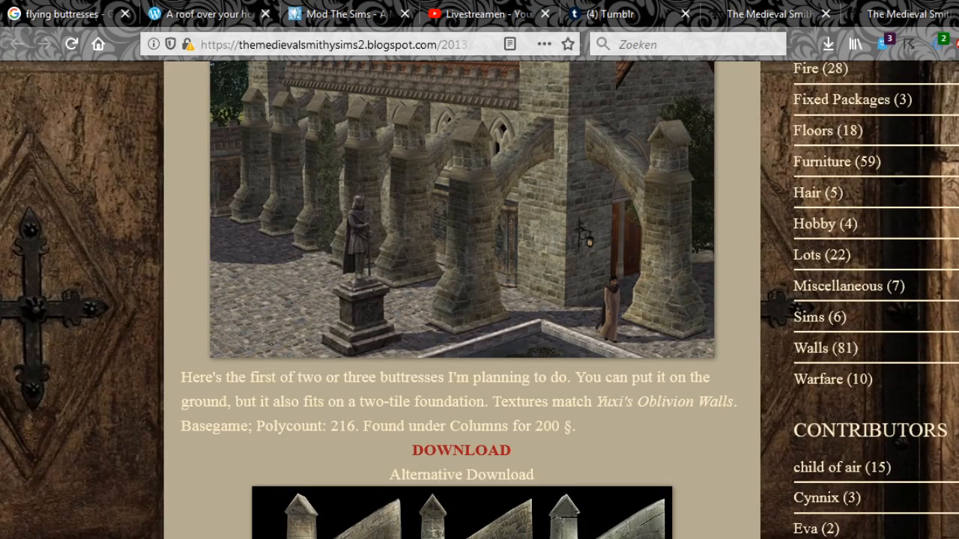
click(461, 450)
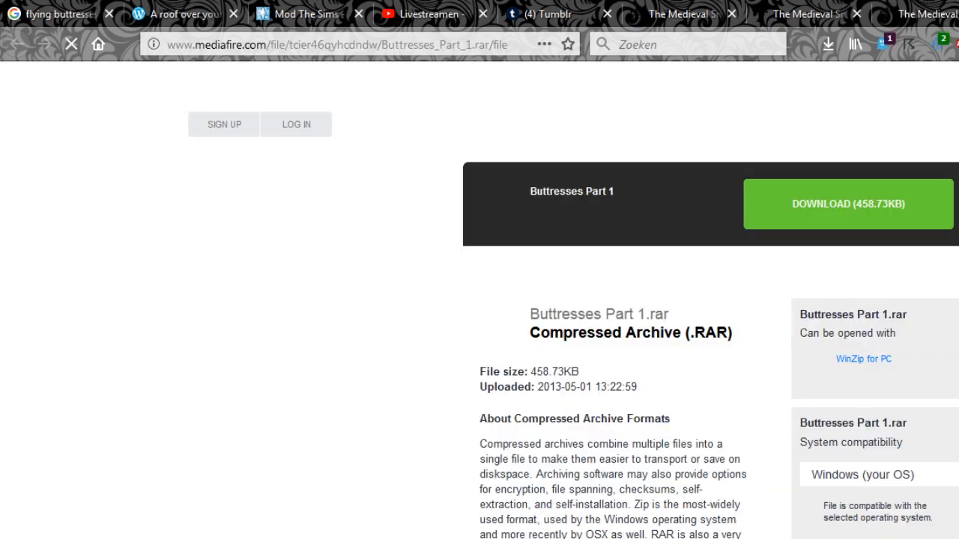
right_click(781, 218)
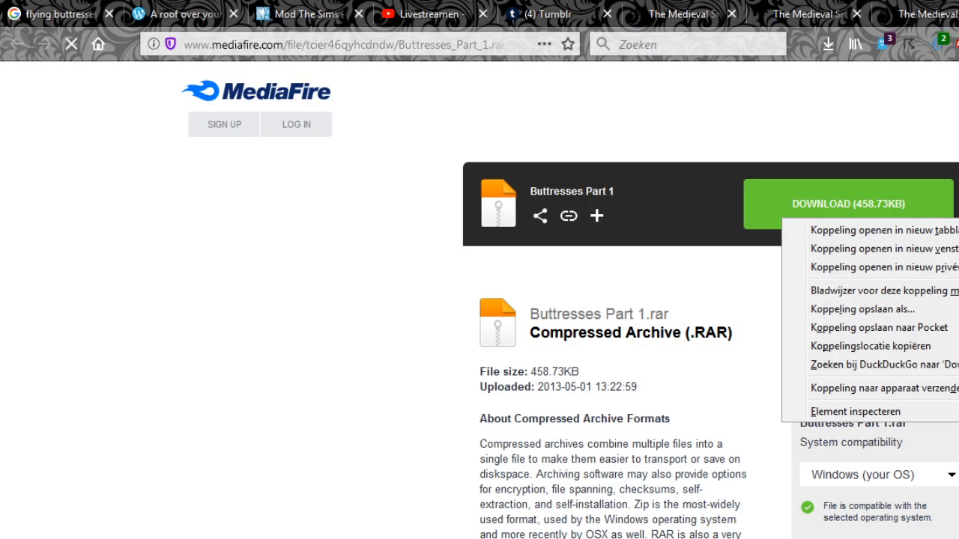
click(781, 218)
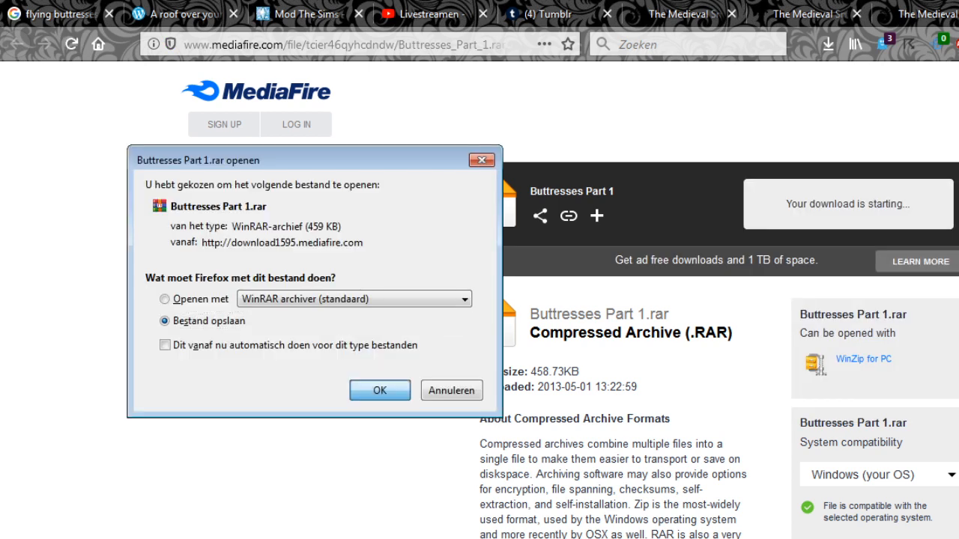
key(Return)
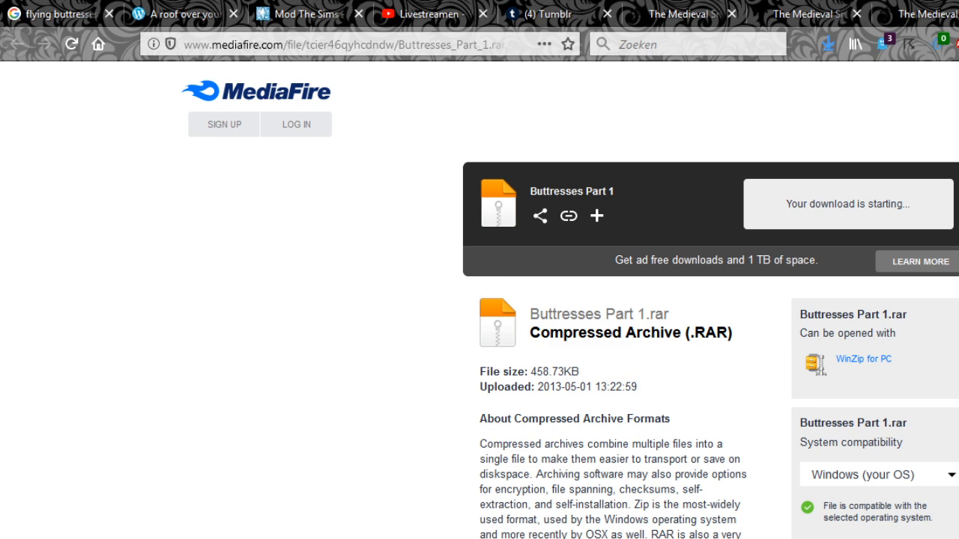
key(ctrl+w)
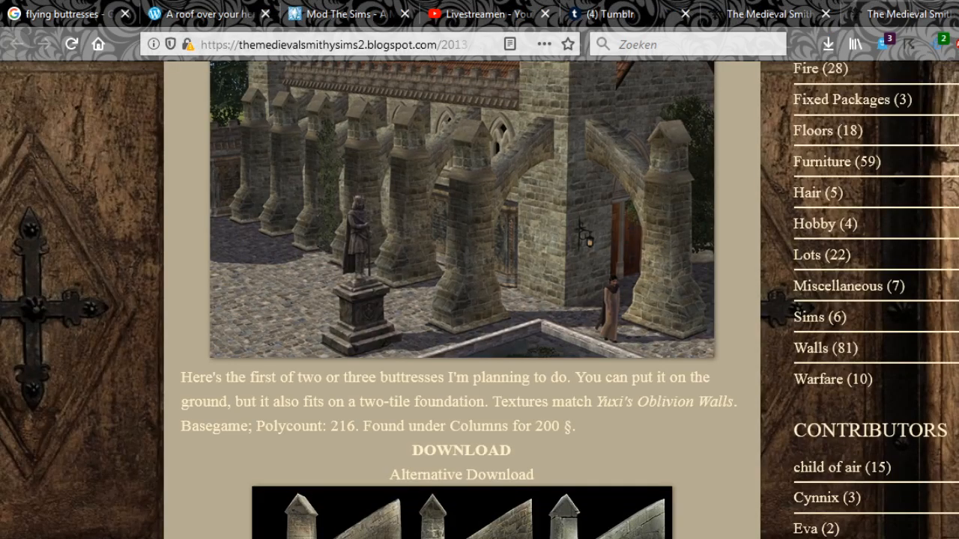
Start the MediaFire download of Buttresses Part 2.rar from the second buttress post and close its download page.
scroll(462, 300, down, 5)
scroll(461, 300, down, 2)
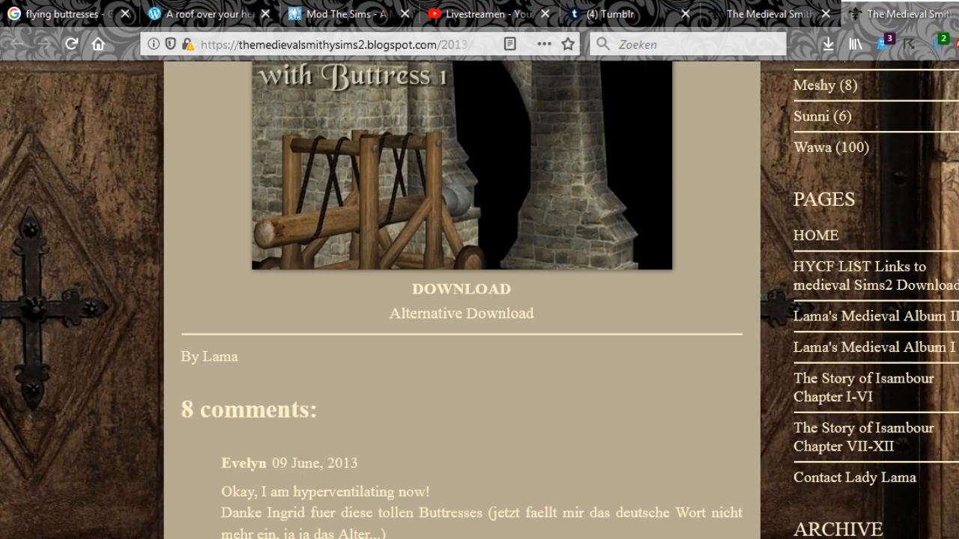
click(462, 288)
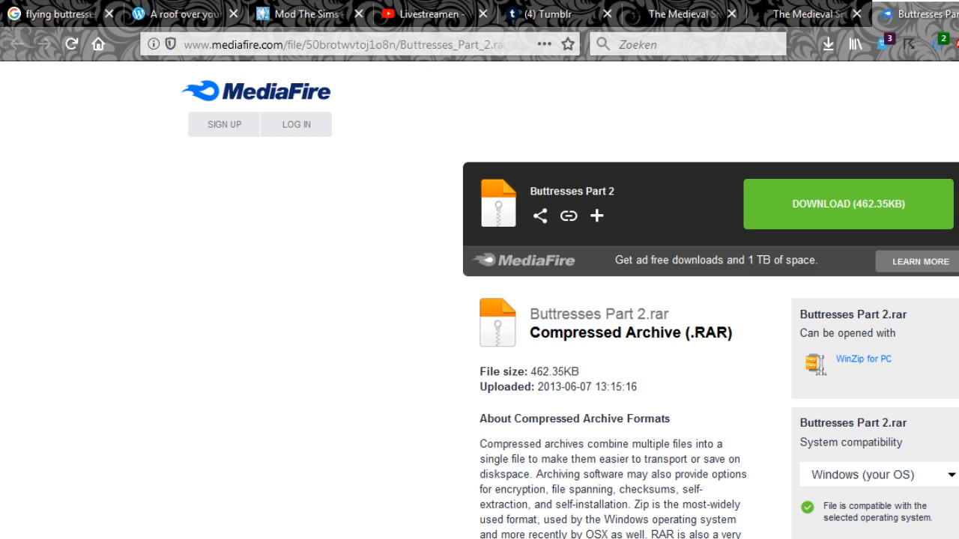
click(849, 204)
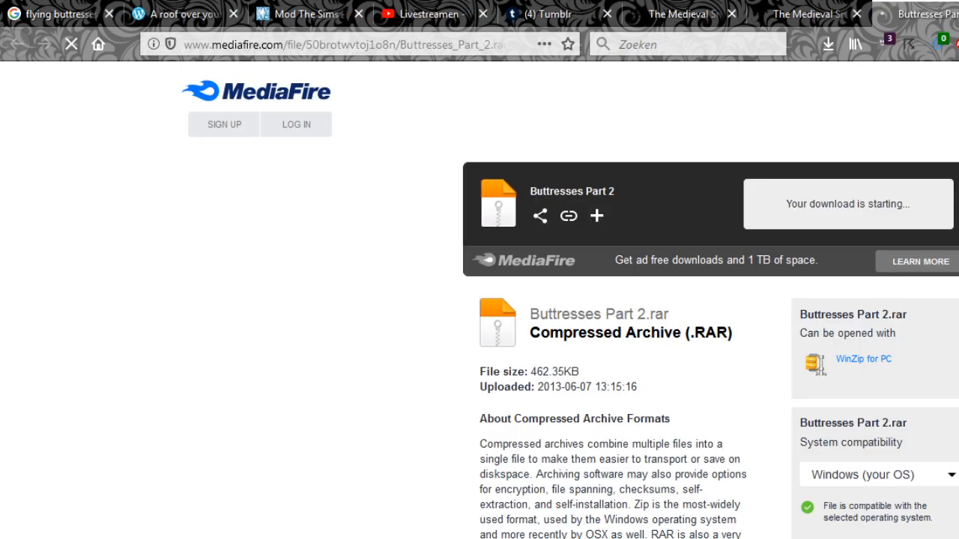
key(ctrl+w)
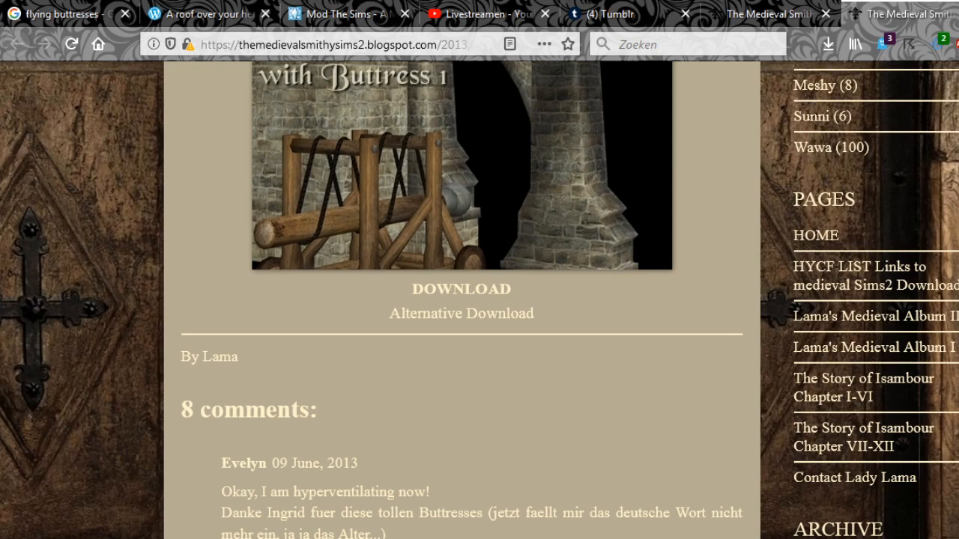
Download Buttresses Part 1.rar through the first post's alternative Box link and save the file.
drag(442, 44, 483, 44)
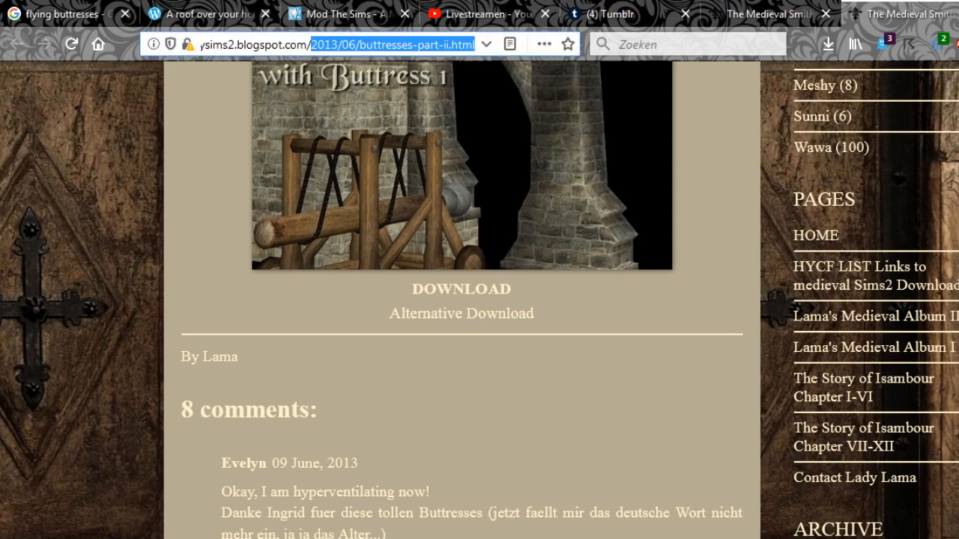
key(ctrl+Tab)
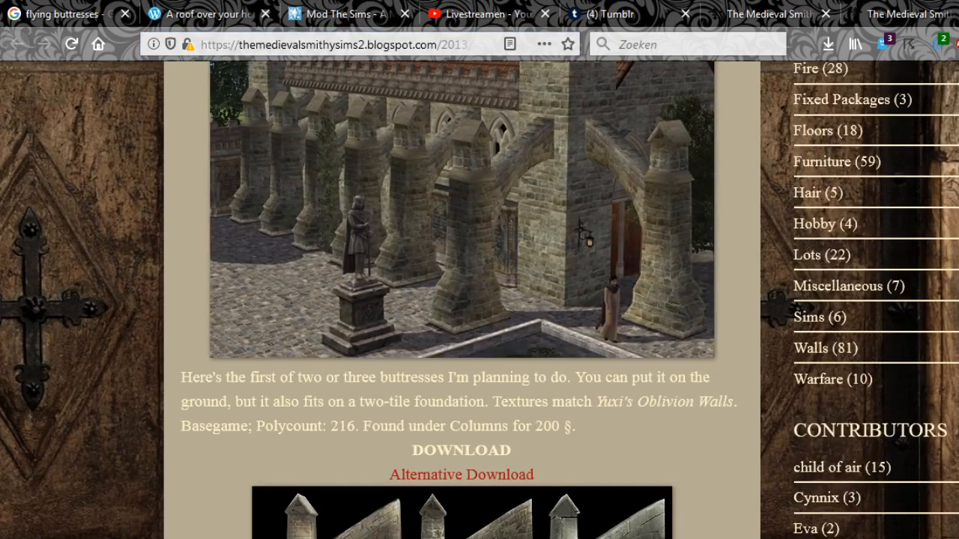
middle_click(462, 475)
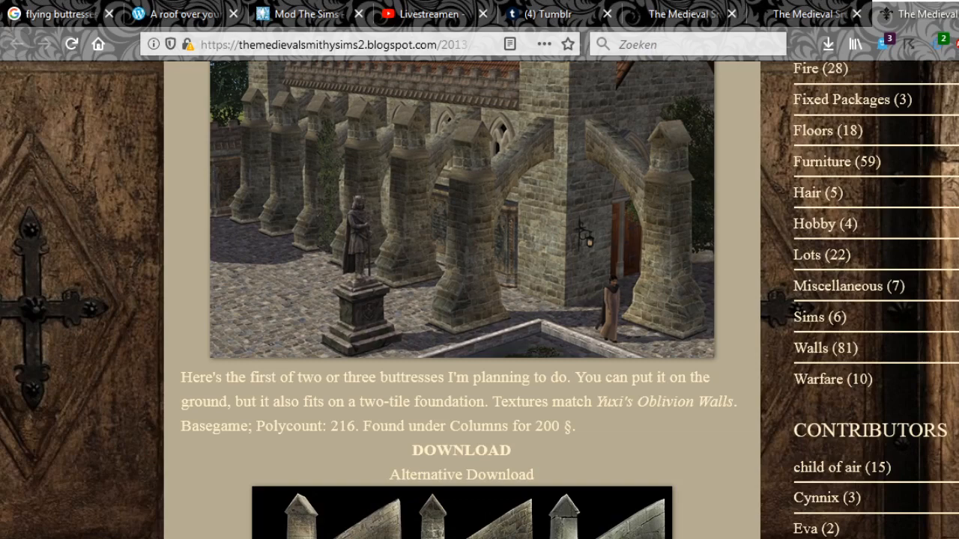
key(ctrl+Tab)
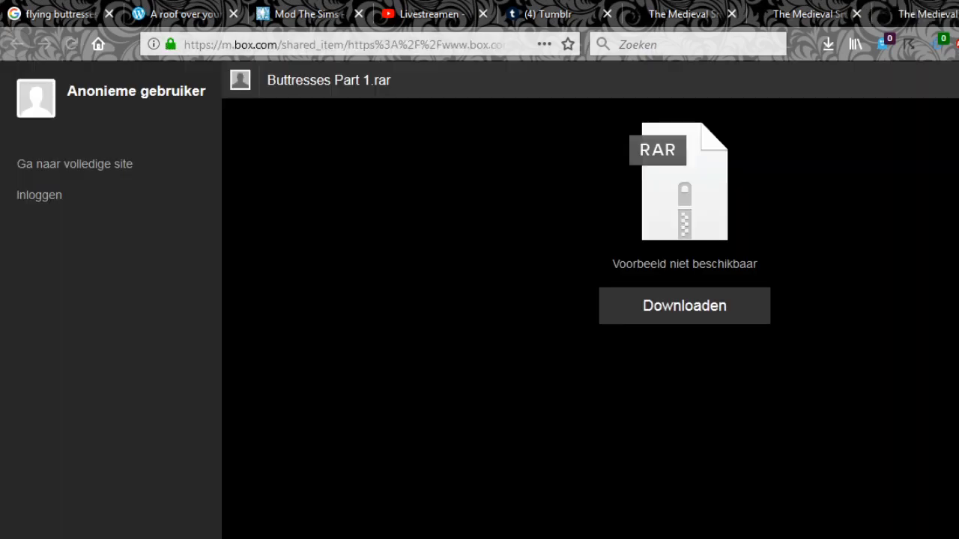
click(684, 306)
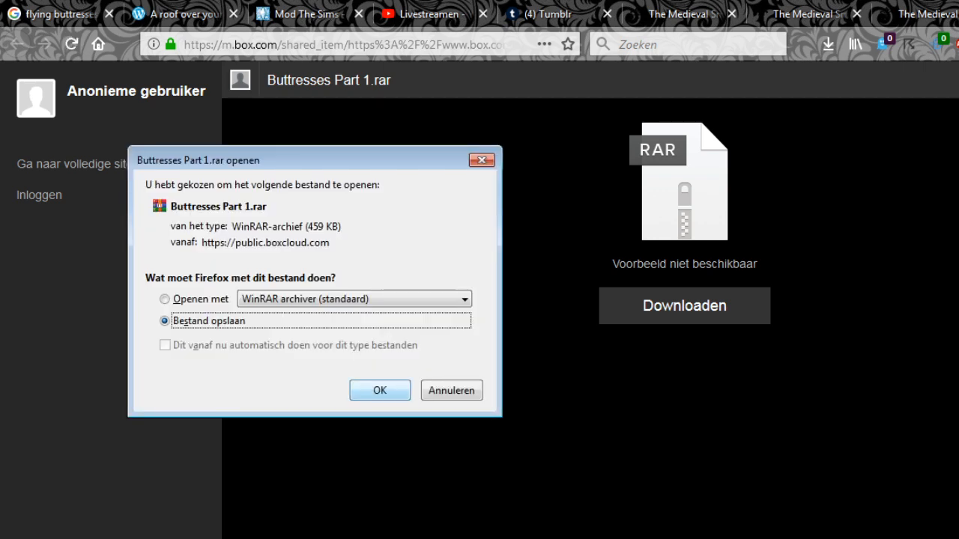
key(Return)
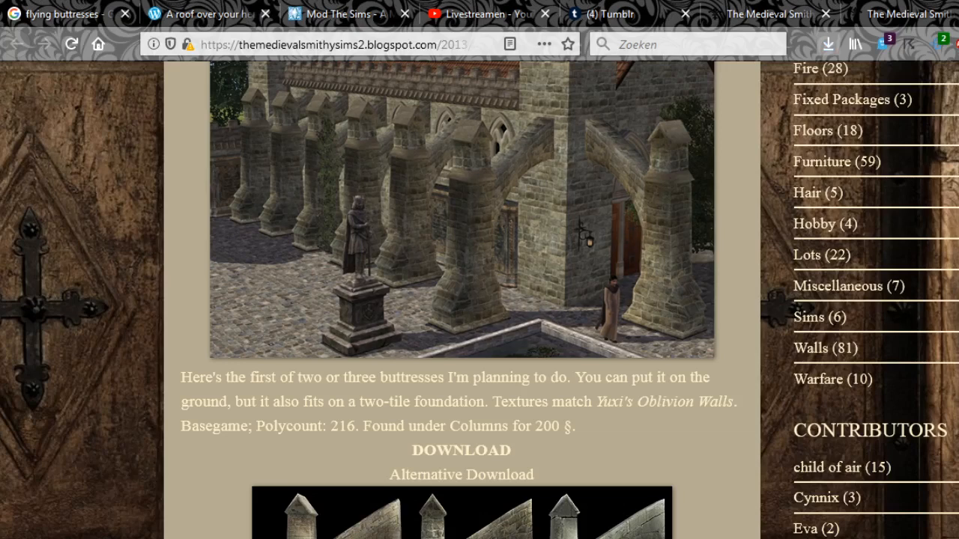
Open the download's containing folder, delete the duplicate archive Buttresses Part 1(1), and return to the browser.
right_click(650, 87)
click(744, 139)
right_click(651, 90)
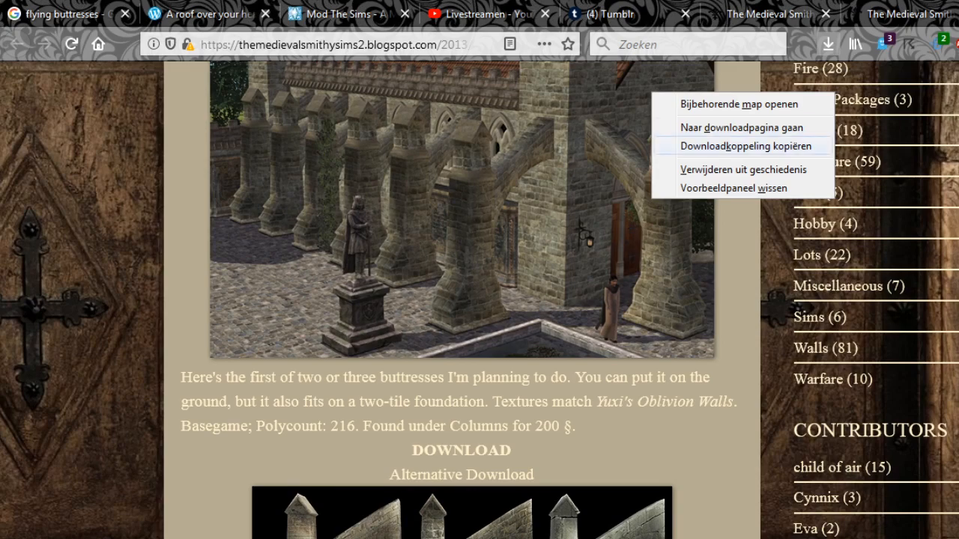
click(738, 104)
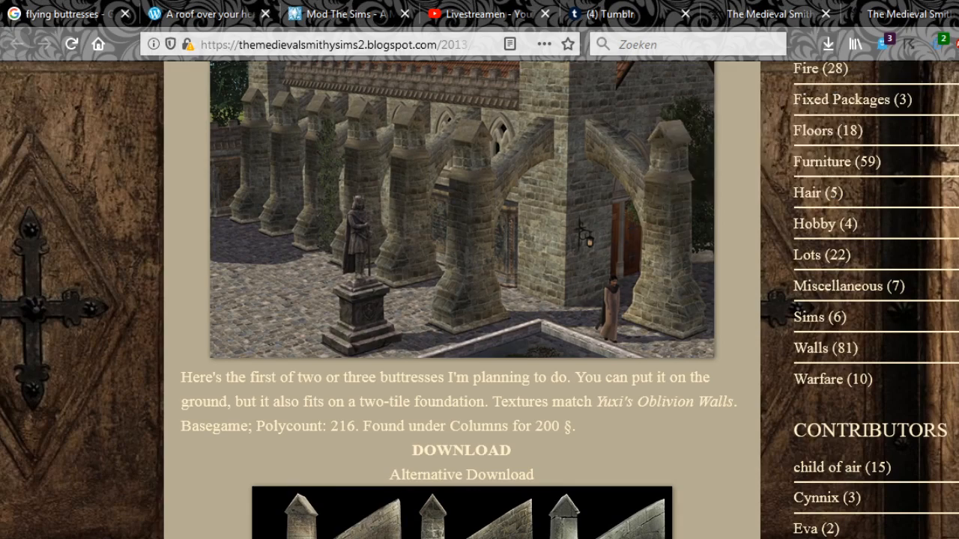
key(Delete)
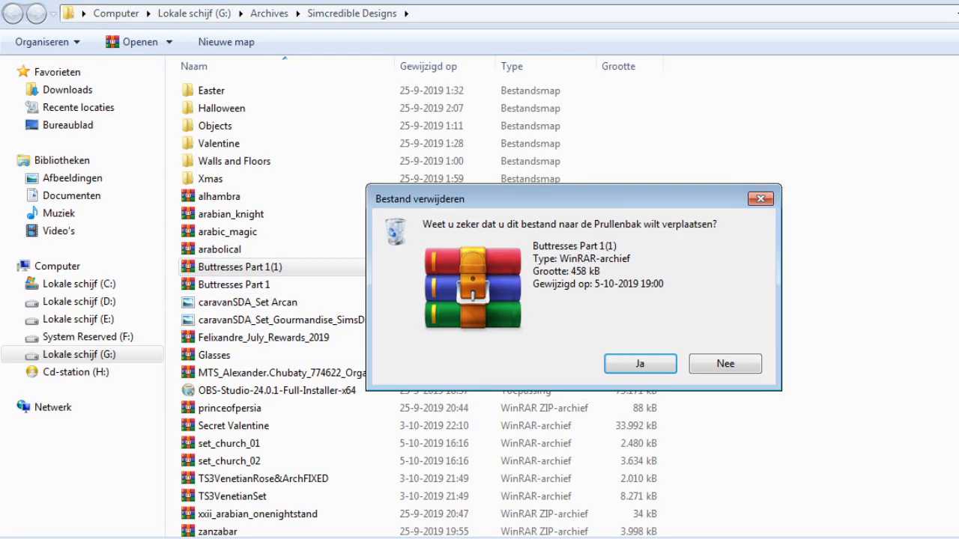
key(Return)
key(alt+Tab)
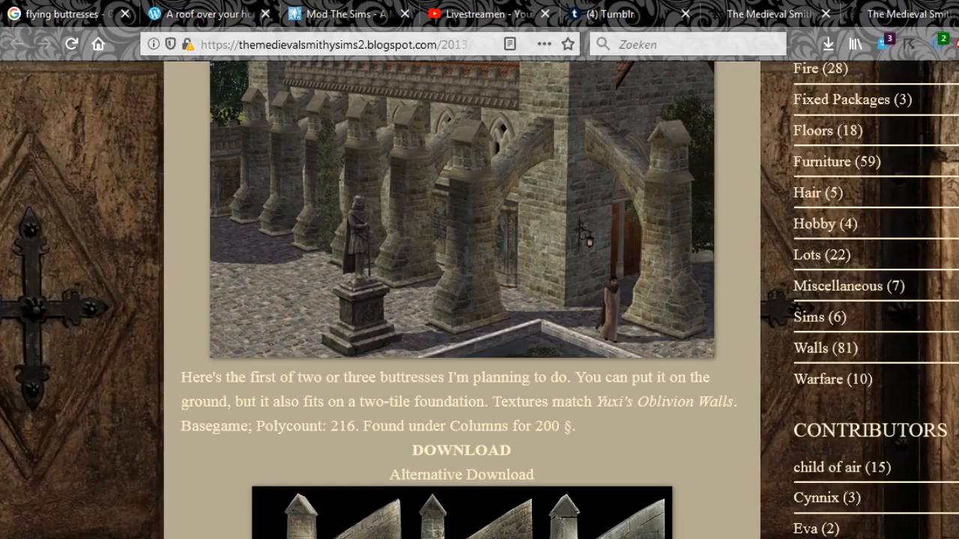
Download Buttresses Part 2.rar through the second post's alternative Box link, save the file and close the download page.
drag(448, 44, 517, 46)
click(899, 14)
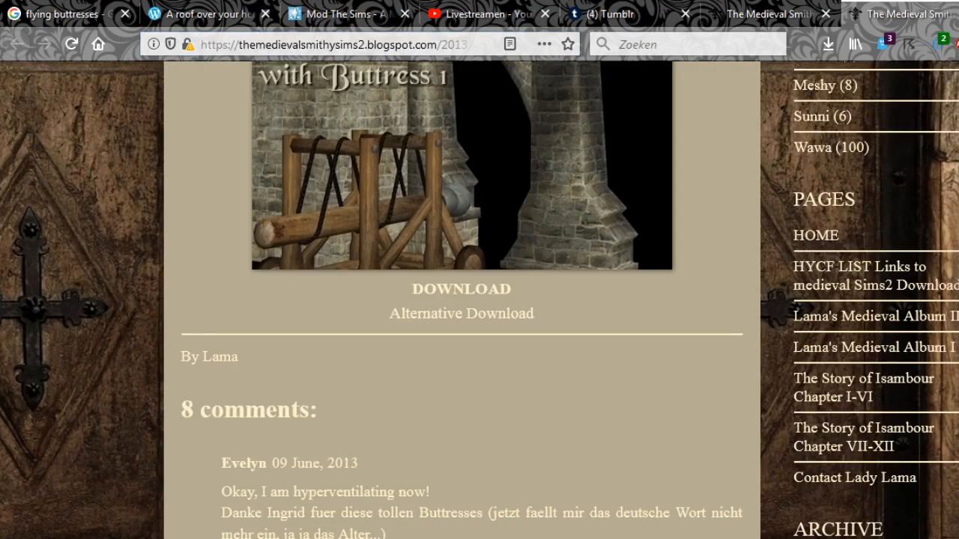
middle_click(462, 313)
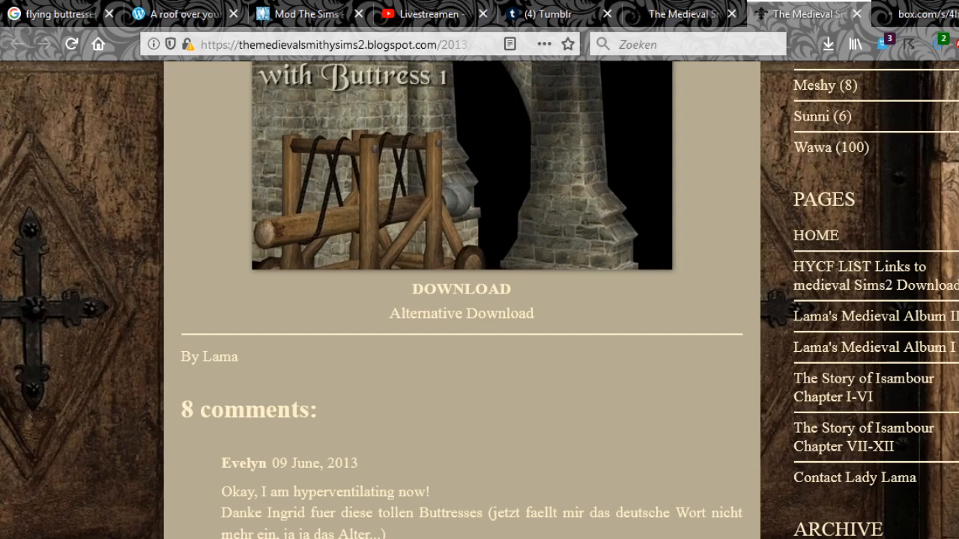
click(916, 14)
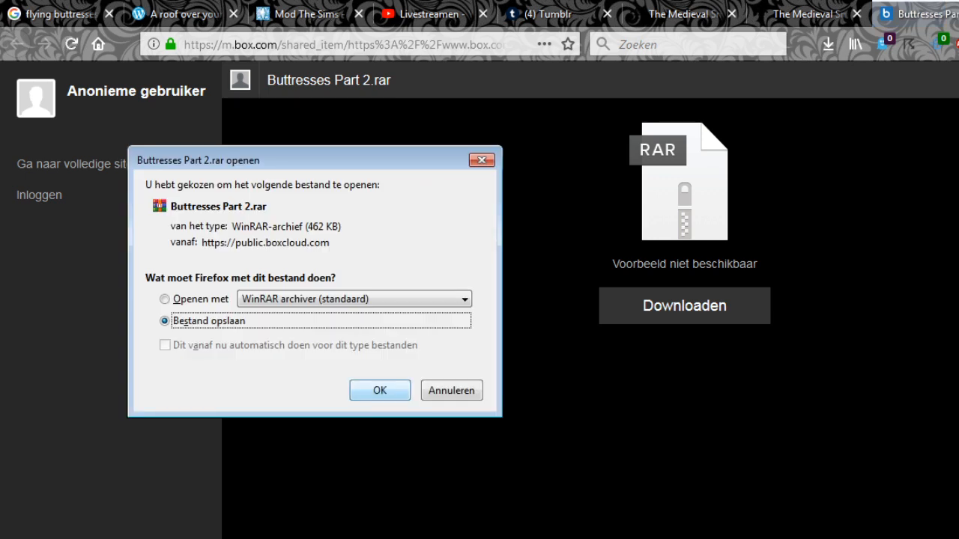
key(Return)
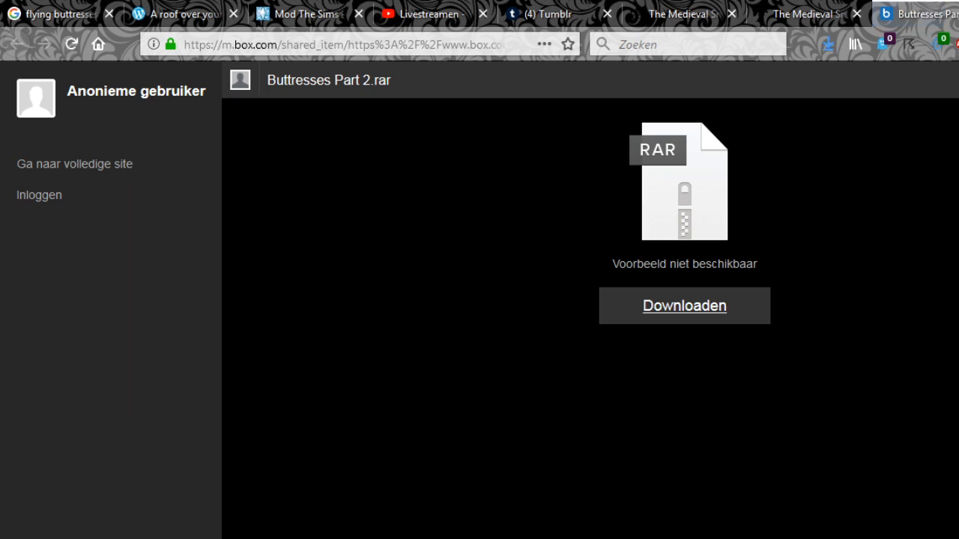
key(ctrl+w)
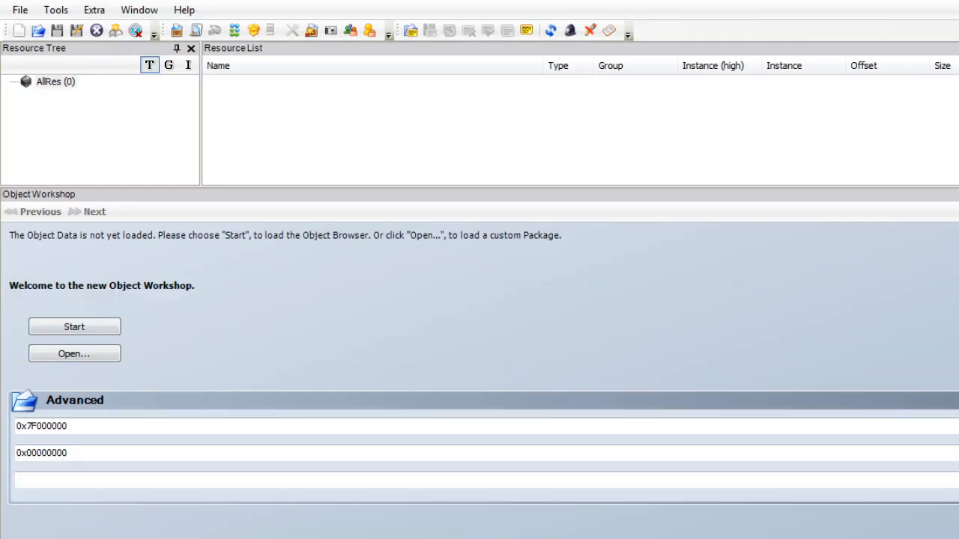
In SimPE's Object Workshop, load the object browser and look through the columns listed under Other > Architecture.
click(74, 327)
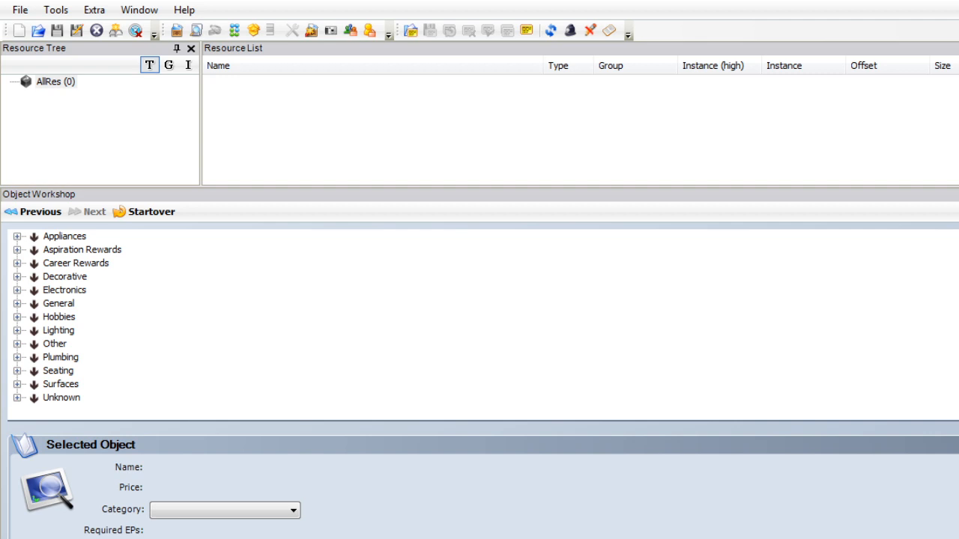
click(17, 345)
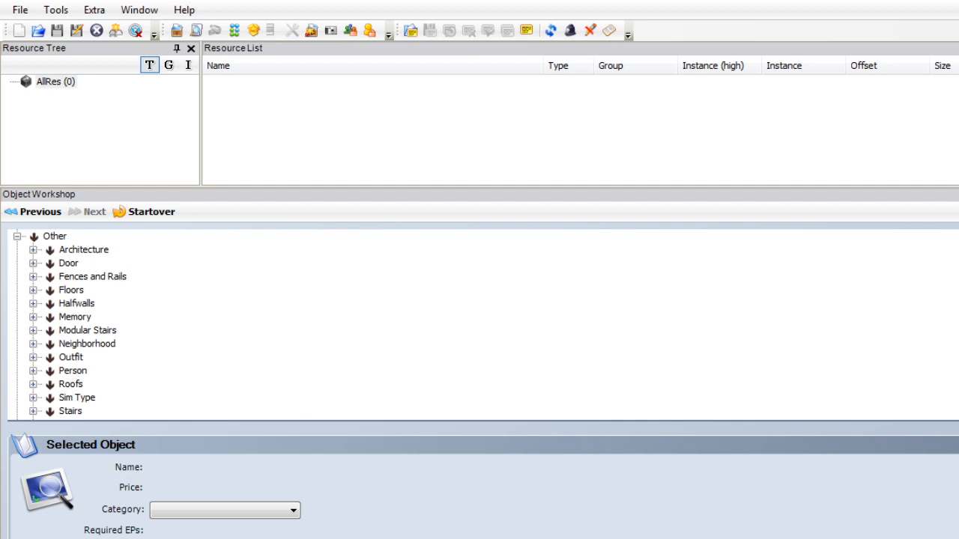
click(33, 250)
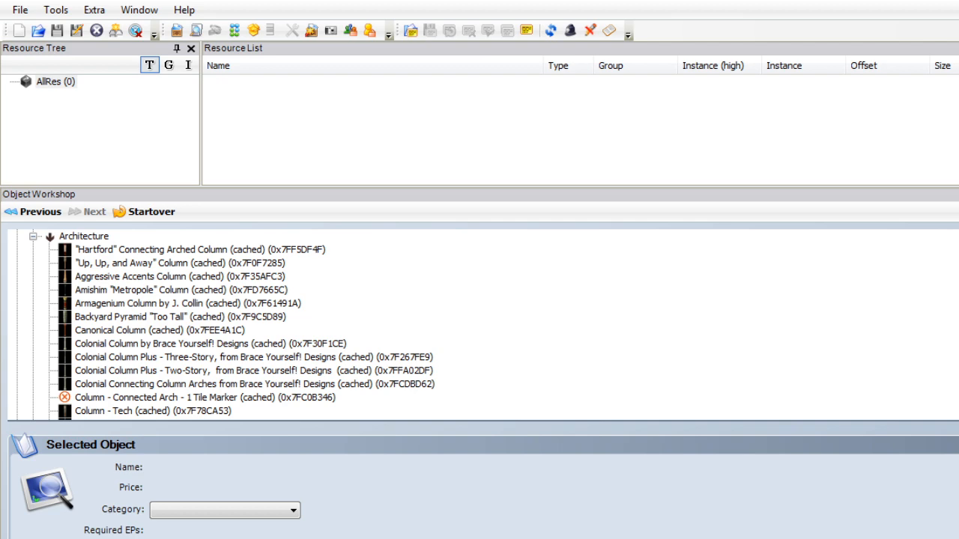
scroll(225, 326, down, 12)
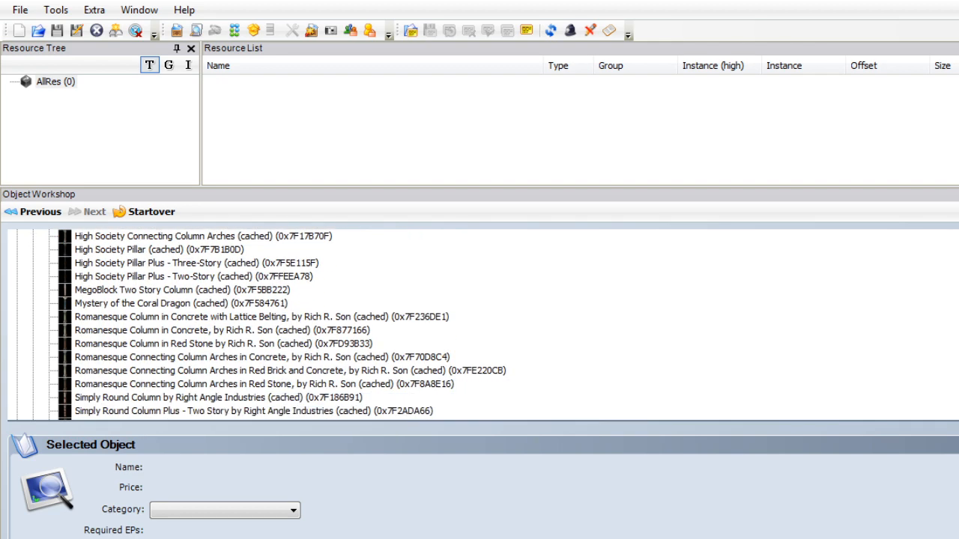
scroll(225, 325, up, 15)
scroll(224, 326, down, 1)
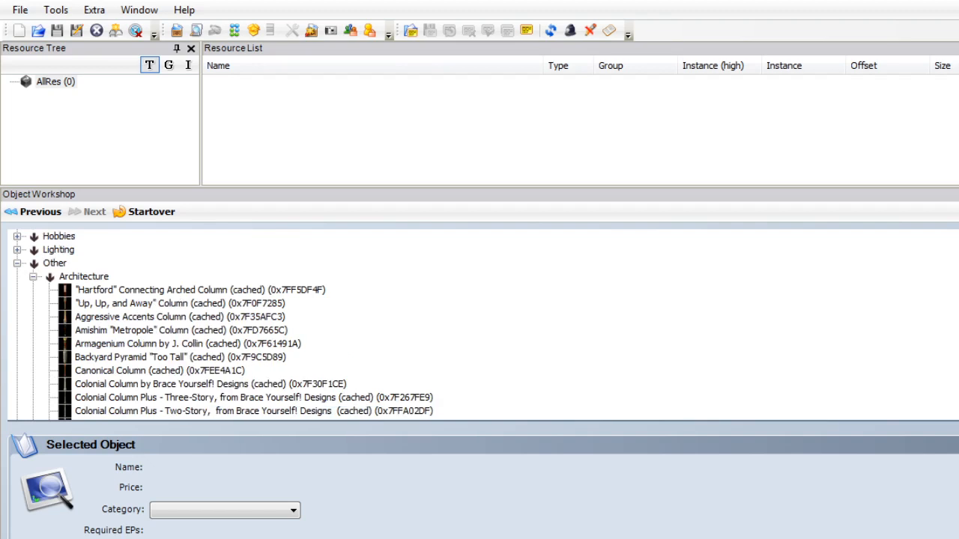
Collapse Architecture, look through the remaining subcategories of Other, including the objects under Template, and collapse Other.
click(33, 277)
scroll(225, 325, down, 11)
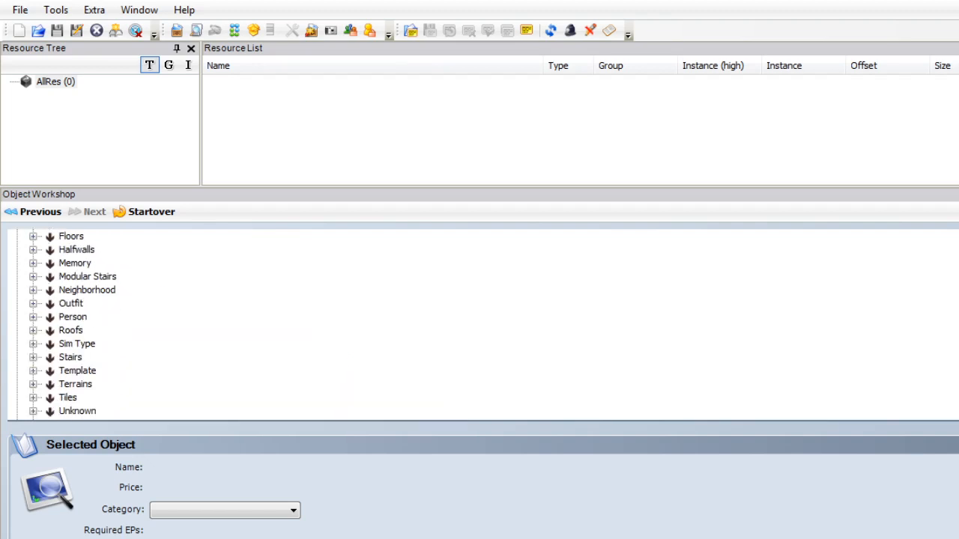
scroll(225, 325, up, 1)
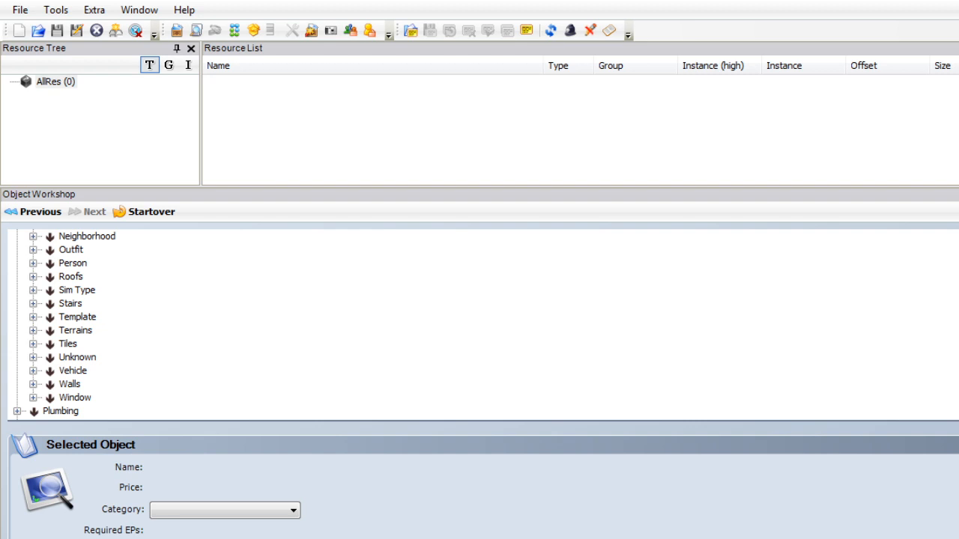
scroll(225, 325, down, 1)
scroll(225, 325, up, 1)
scroll(225, 325, up, 9)
scroll(225, 325, down, 3)
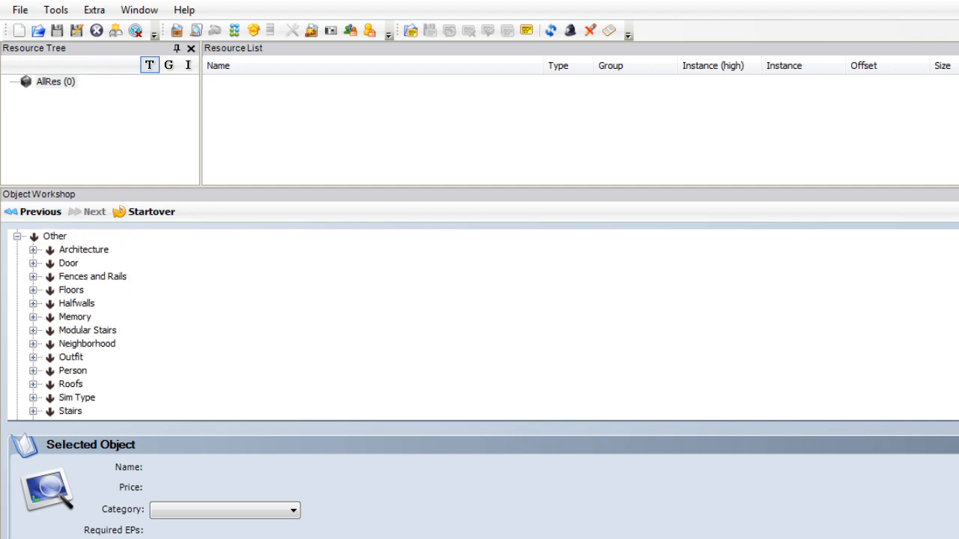
scroll(225, 325, down, 7)
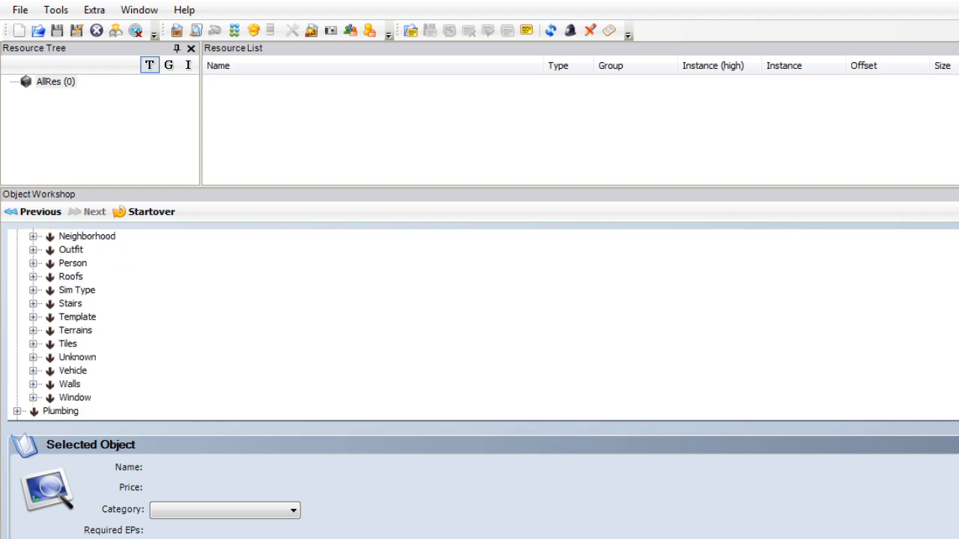
scroll(225, 325, down, 1)
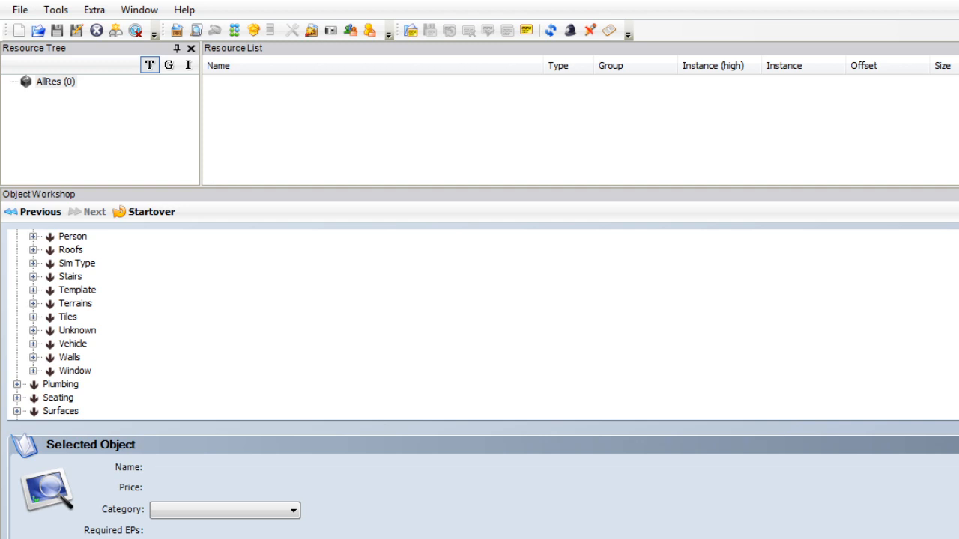
click(33, 290)
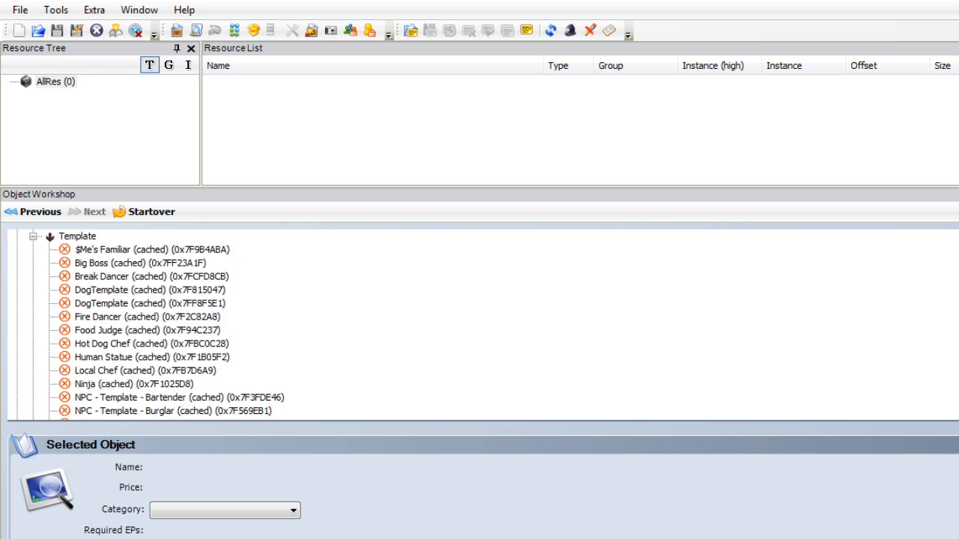
click(33, 236)
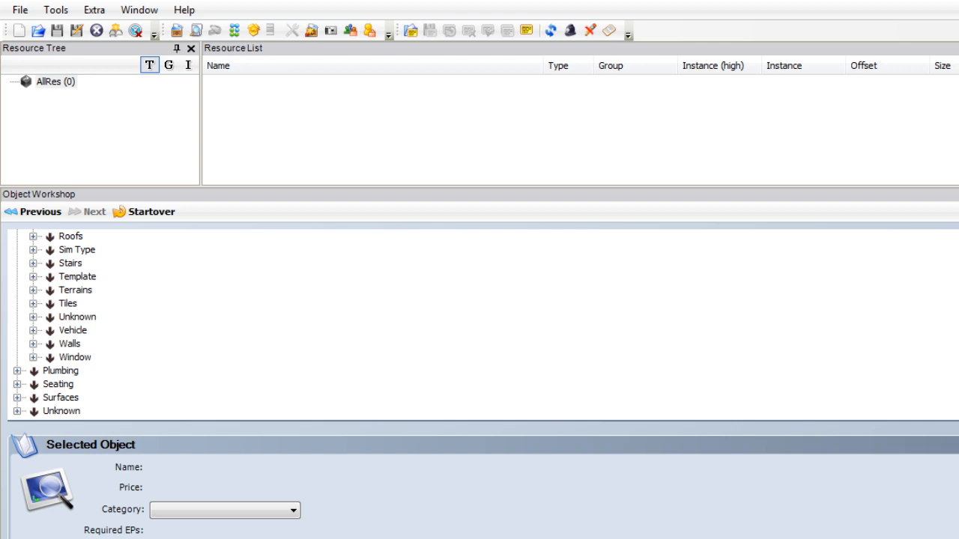
scroll(225, 325, up, 6)
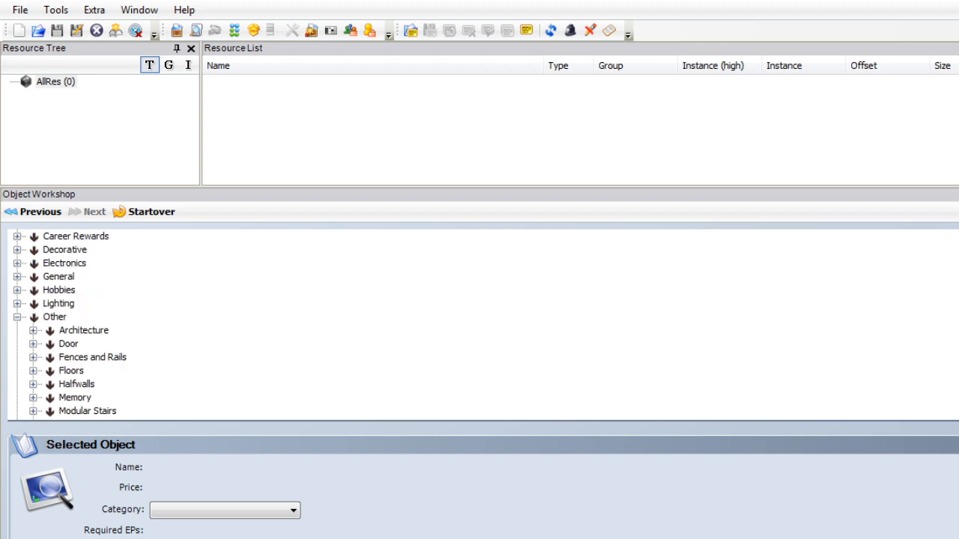
click(18, 318)
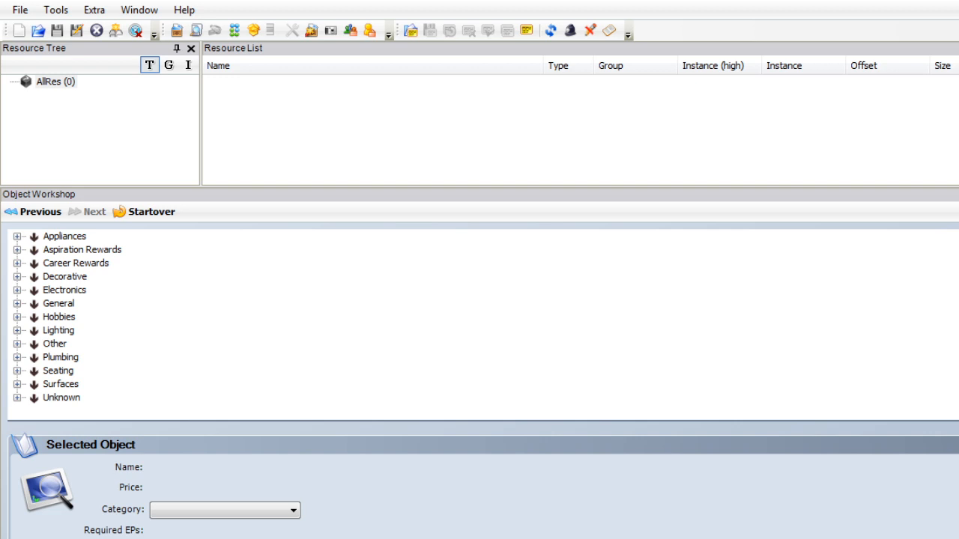
Check the subcategories listed under Lighting and collapse that category again.
click(17, 330)
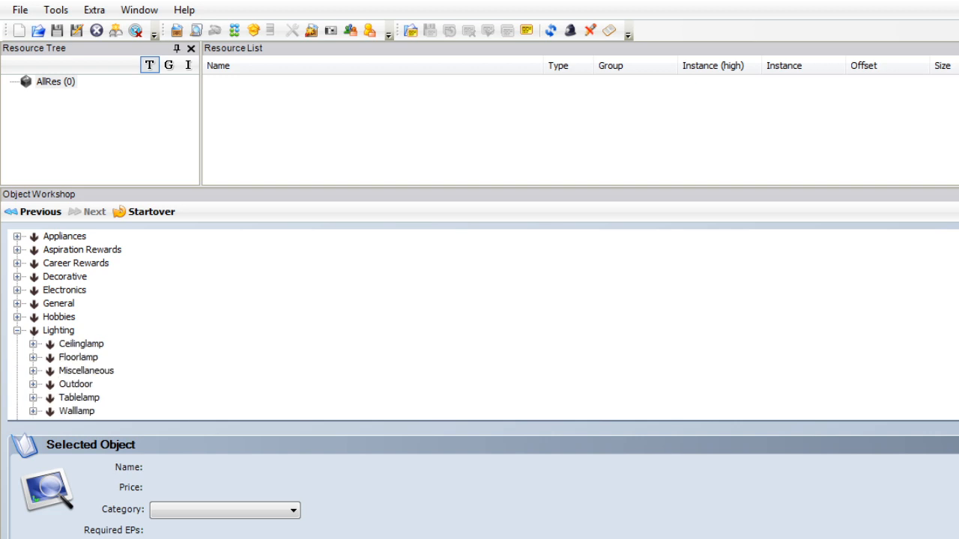
scroll(68, 326, down, 2)
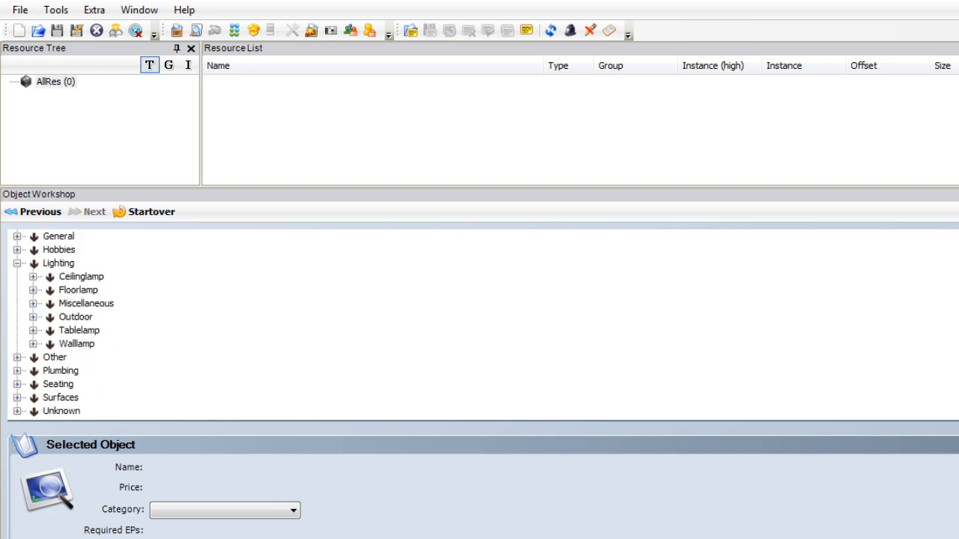
click(17, 263)
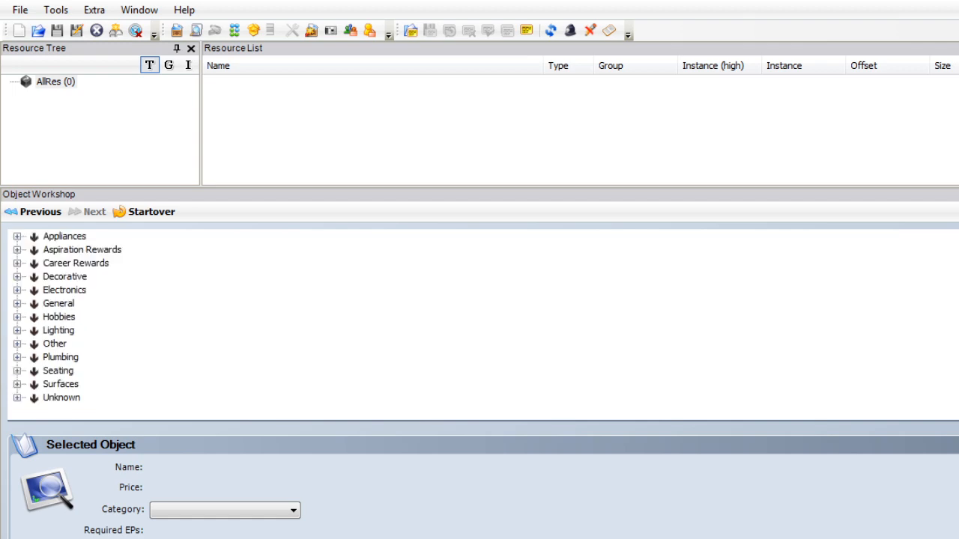
Look through the objects listed under the Unknown category for a suitable one, and collapse the category again.
click(17, 398)
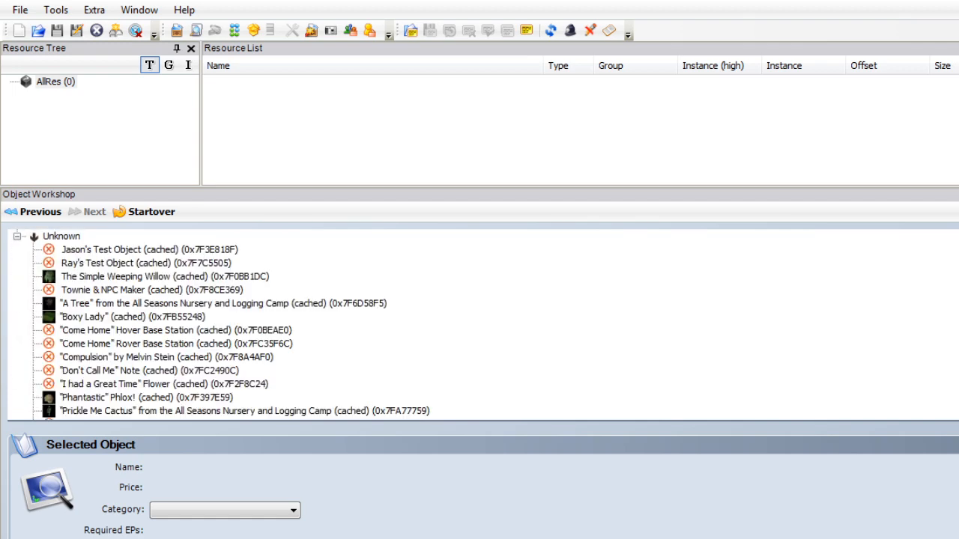
scroll(479, 322, down, 20)
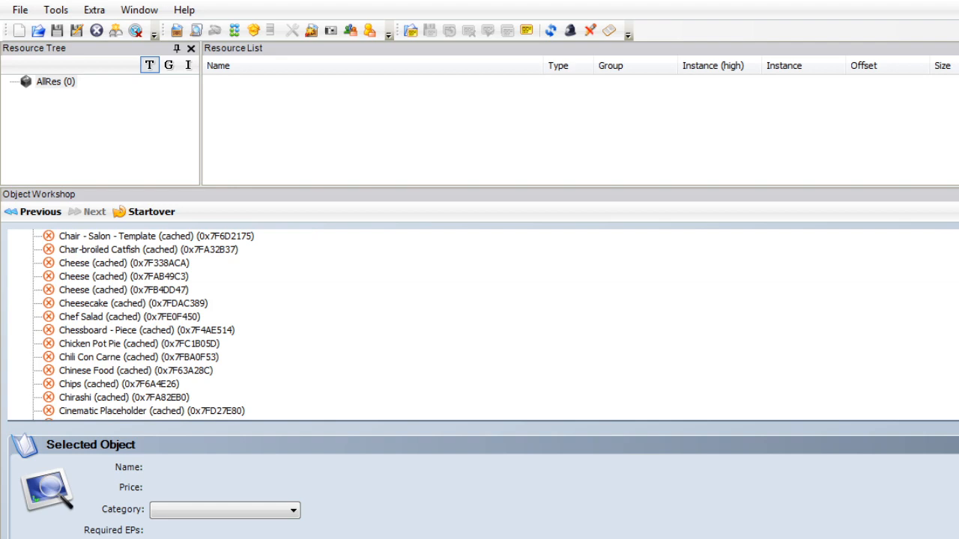
scroll(480, 322, up, 15)
scroll(479, 322, down, 20)
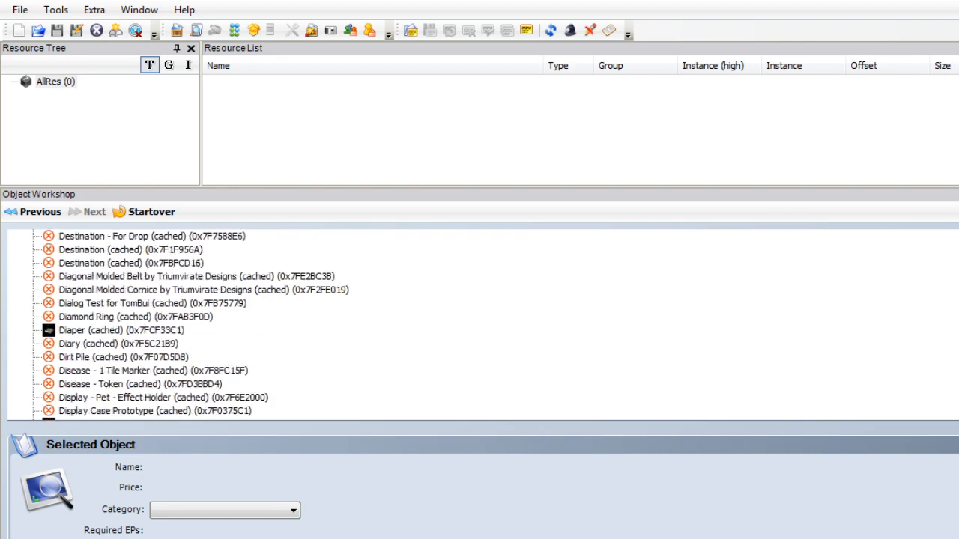
scroll(480, 322, down, 20)
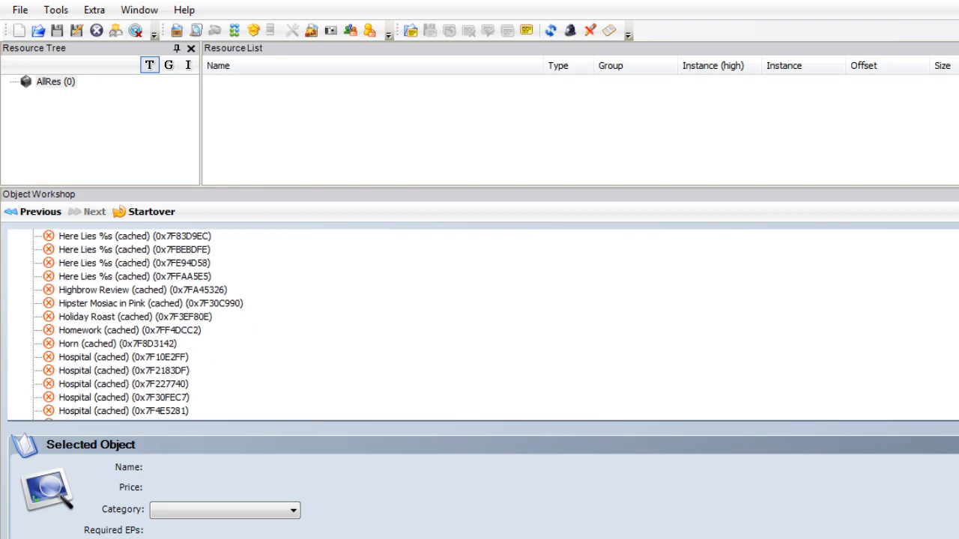
scroll(480, 322, up, 10)
scroll(479, 322, down, 5)
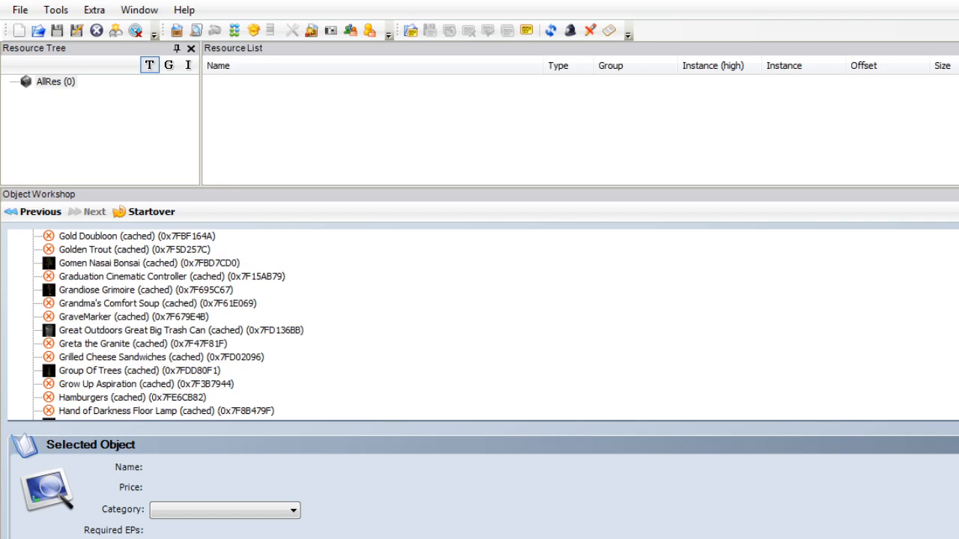
scroll(479, 322, down, 20)
scroll(480, 322, up, 5)
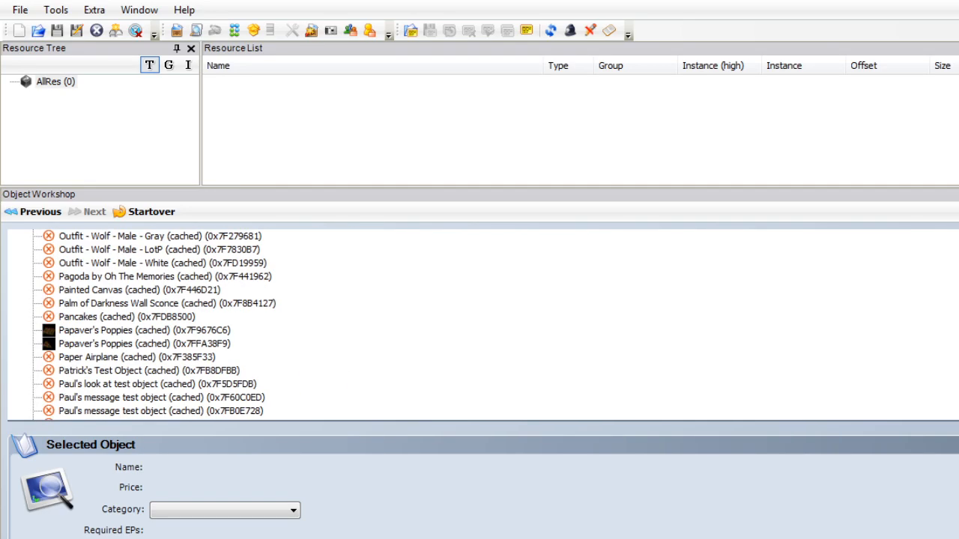
scroll(479, 322, down, 20)
scroll(479, 322, up, 5)
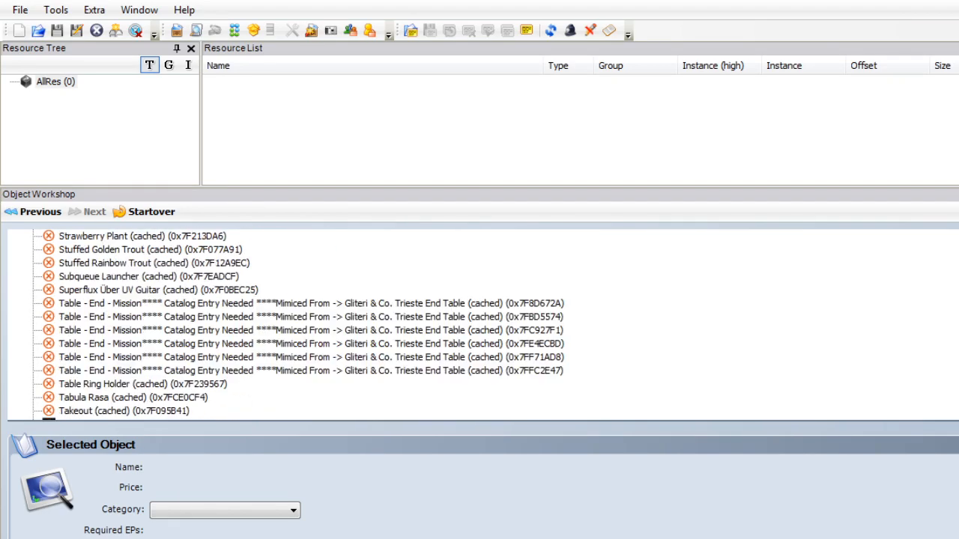
scroll(480, 322, down, 5)
scroll(480, 322, up, 9)
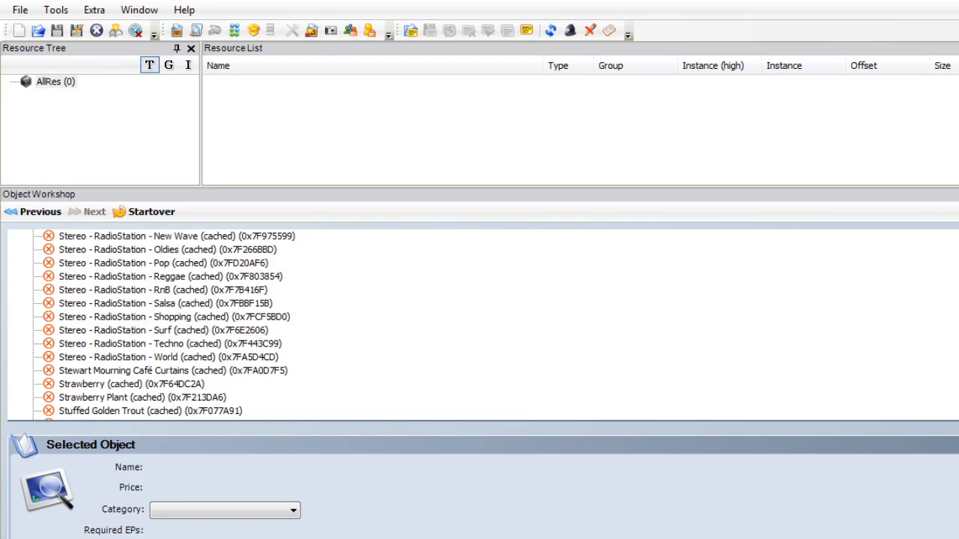
scroll(479, 323, down, 20)
scroll(480, 322, down, 20)
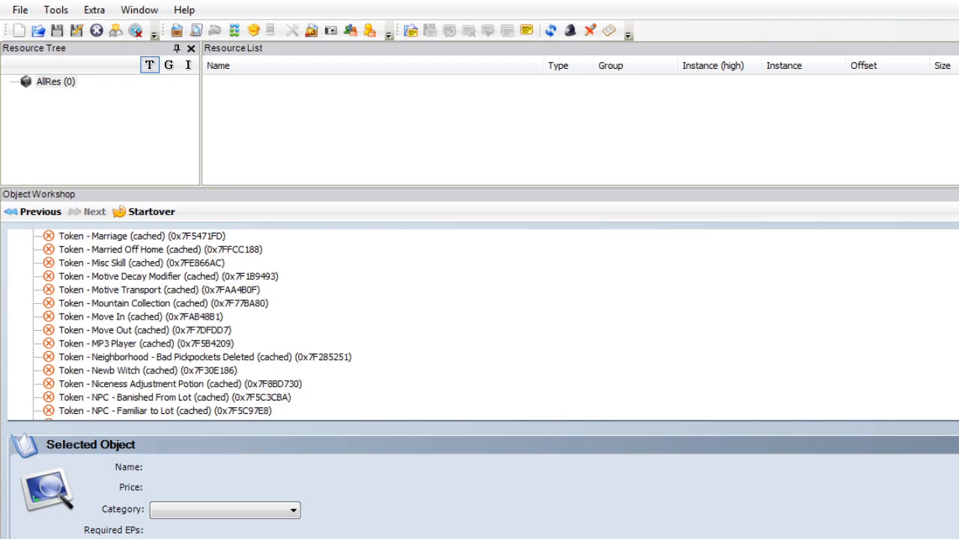
scroll(480, 322, up, 20)
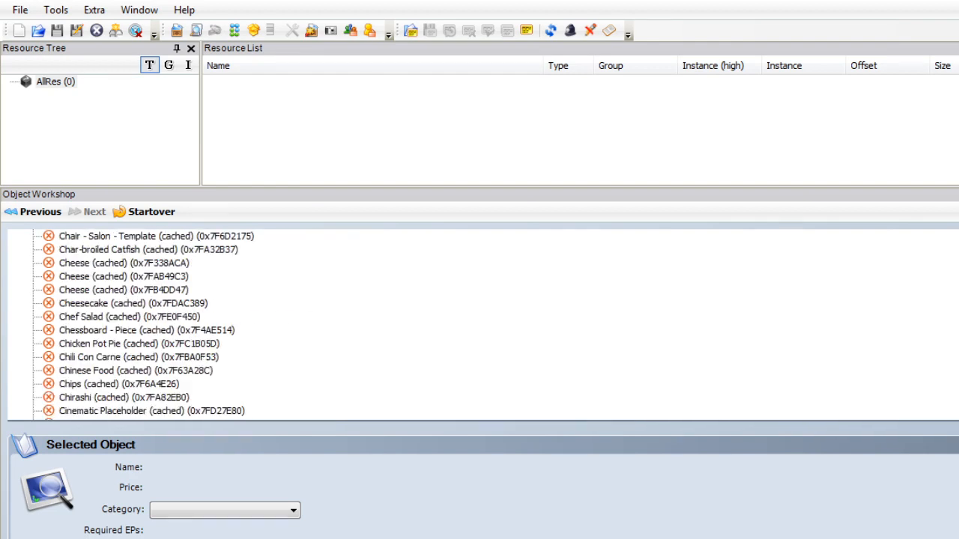
scroll(480, 322, up, 10)
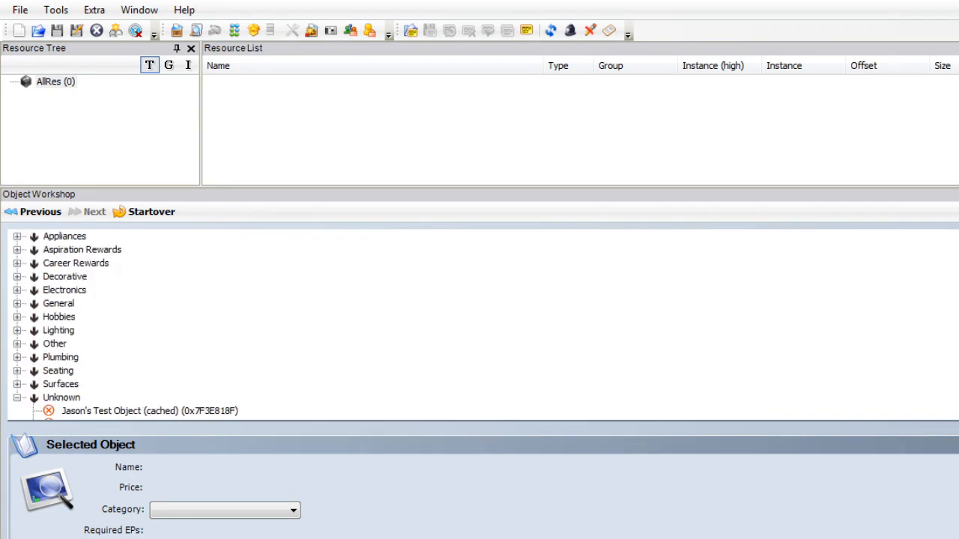
click(18, 398)
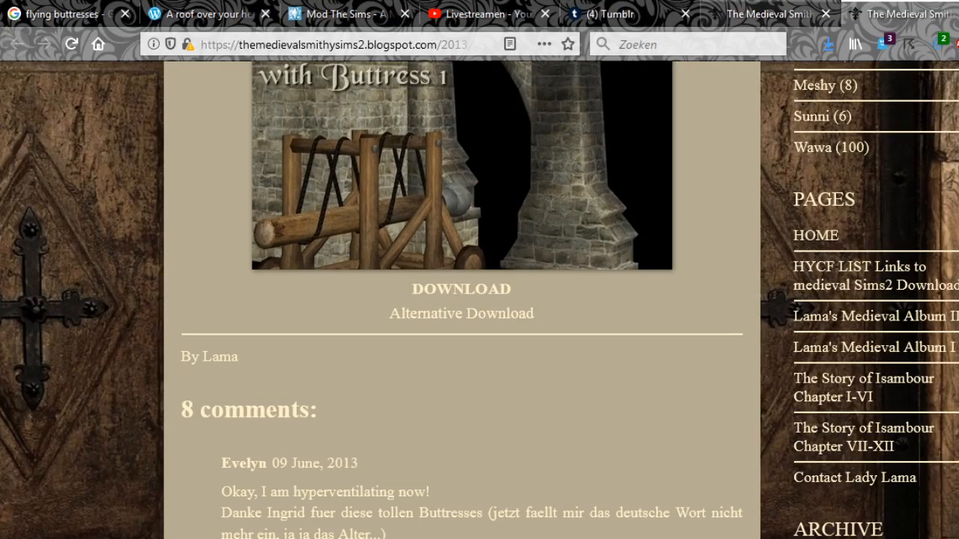
Switch to the browser and search Google for "sims 2 chimneys bb niche" in a new tab using the !g prefix.
key(ctrl+t)
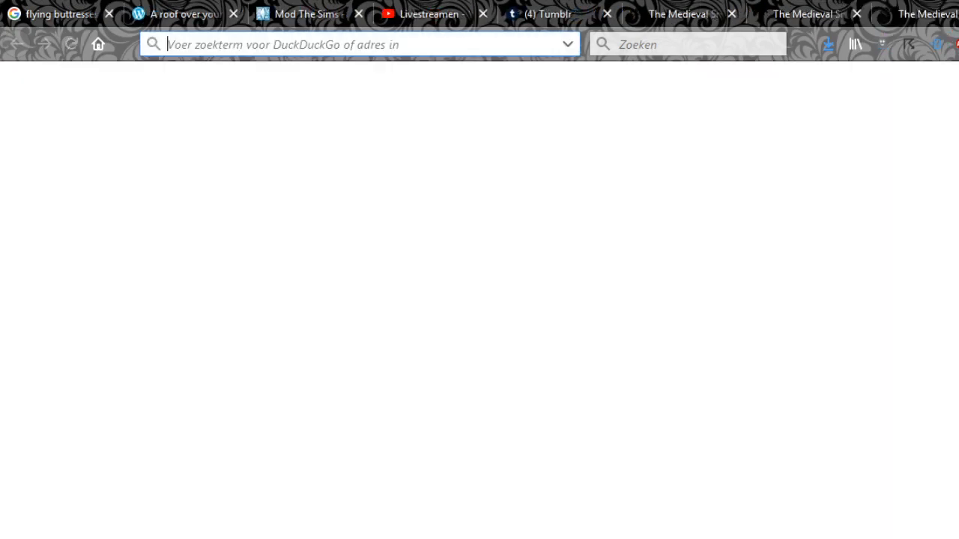
text(!g si)
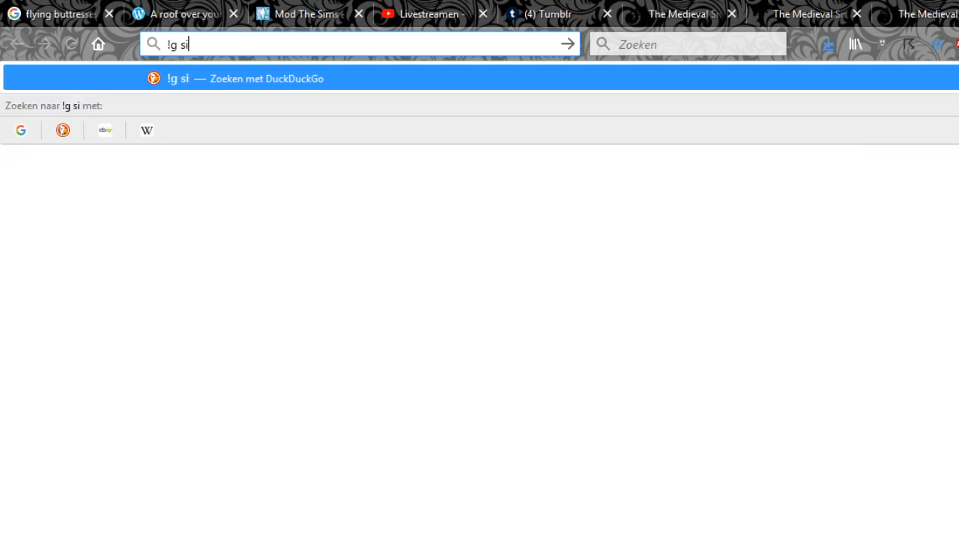
text(ms 2 chi)
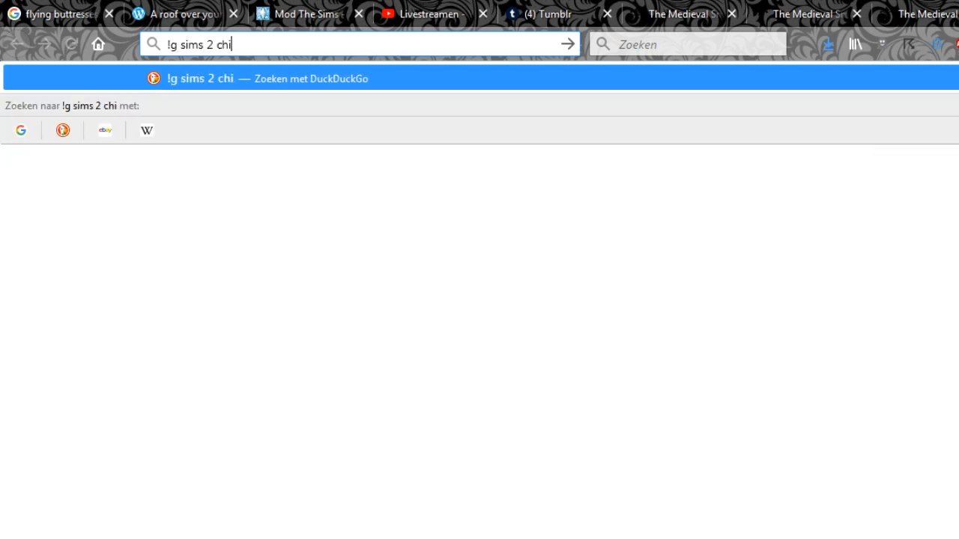
text(mneys bb nich)
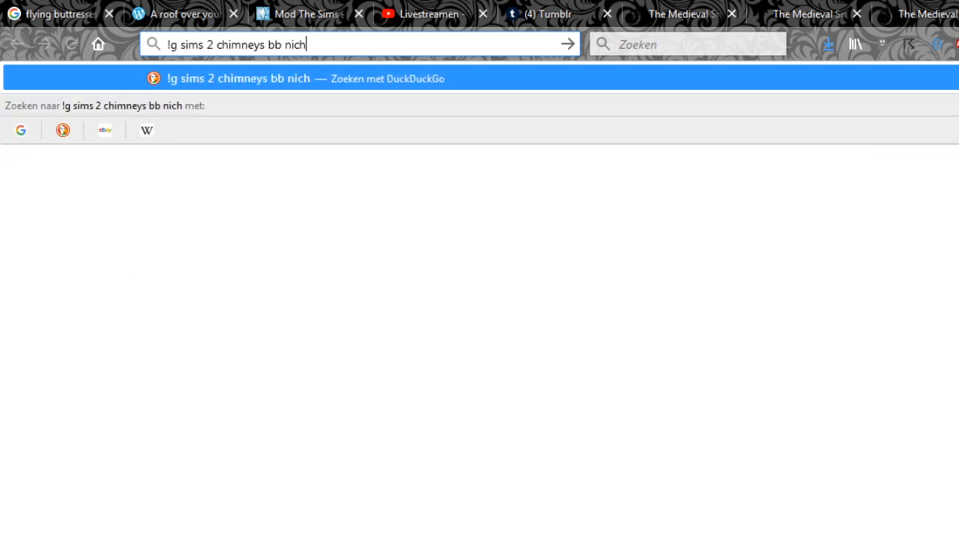
text(e)
key(Return)
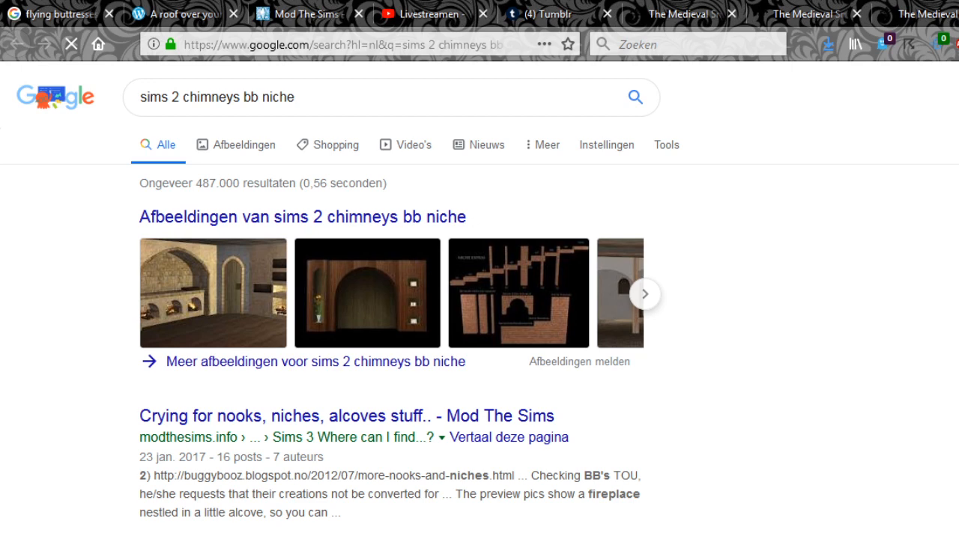
Examine the first page of Google results for a page offering chimneys that match the BB niche set.
scroll(479, 295, down, 1)
scroll(479, 300, down, 3)
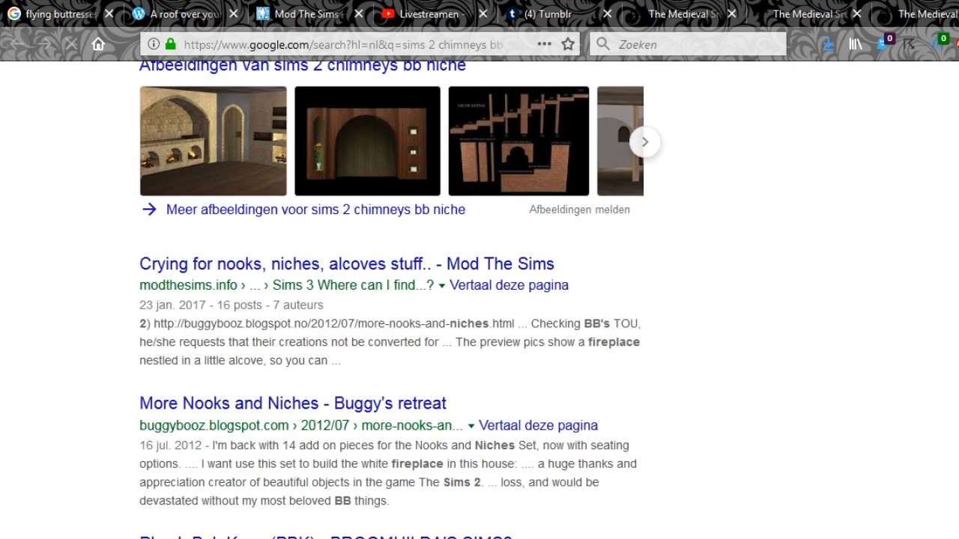
scroll(480, 300, down, 6)
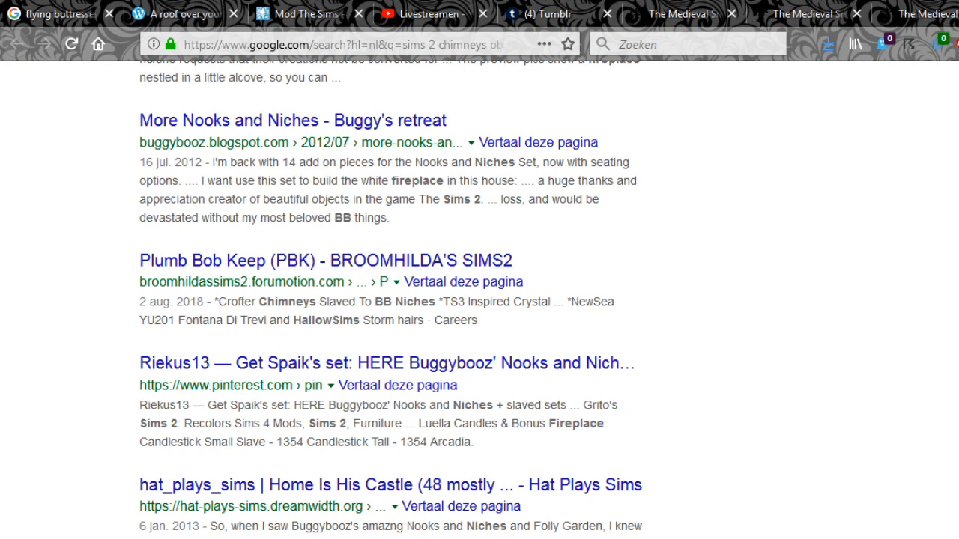
scroll(480, 300, down, 3)
scroll(391, 320, down, 5)
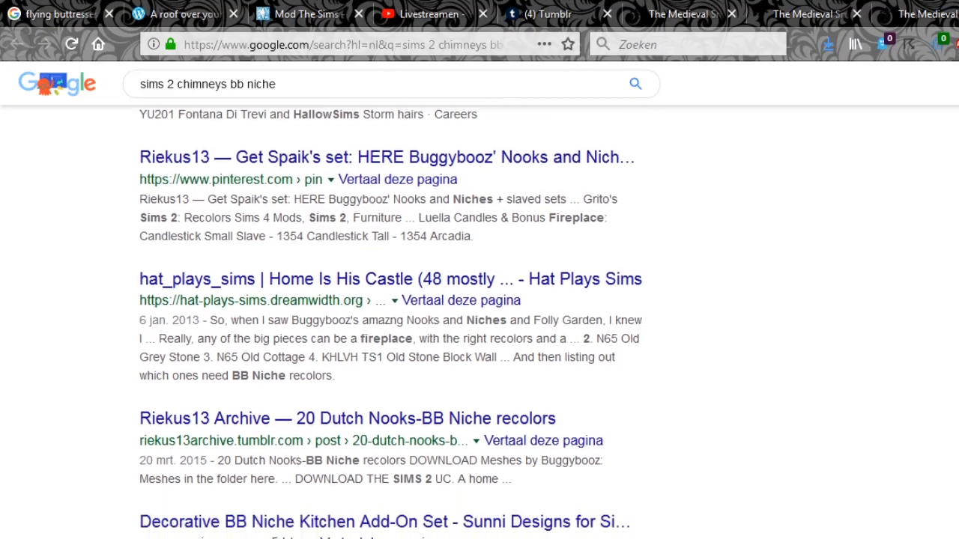
scroll(391, 320, down, 5)
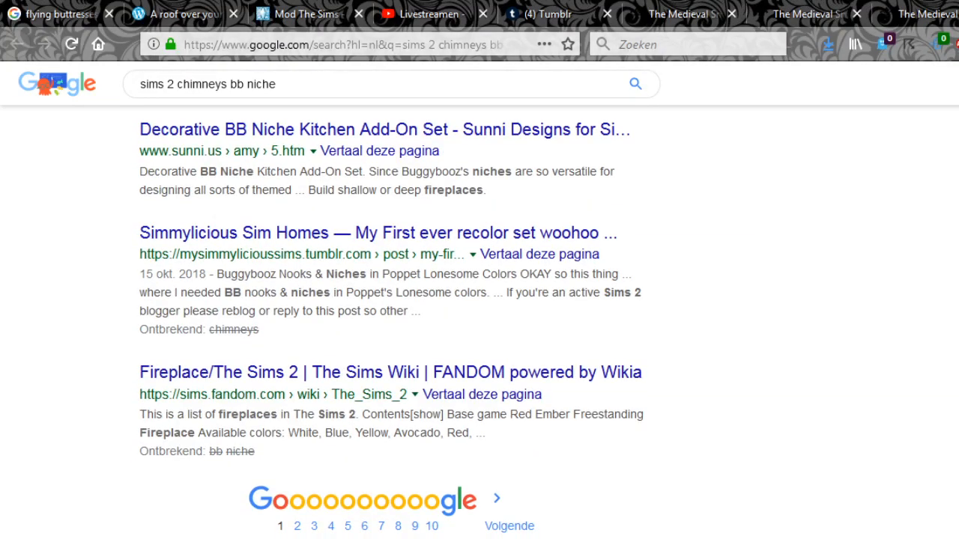
scroll(391, 341, down, 1)
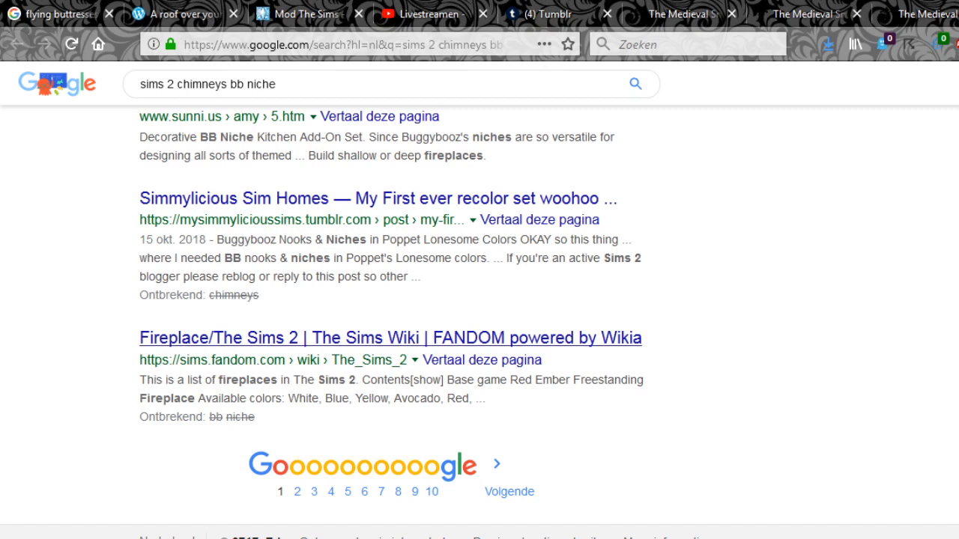
scroll(391, 341, up, 15)
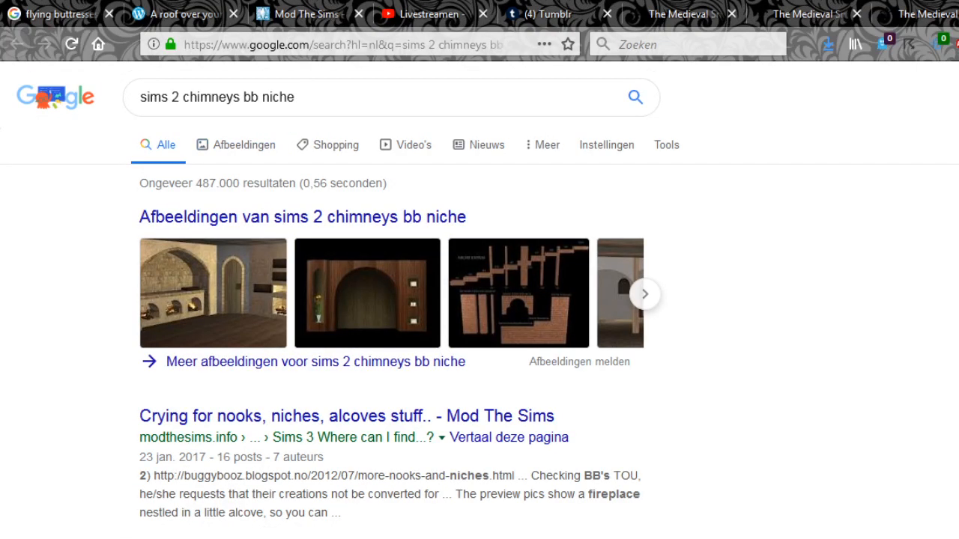
Switch to SimPE and look through the subcategories under Other, checking the object listed in its Unknown subcategory.
key(alt+Tab)
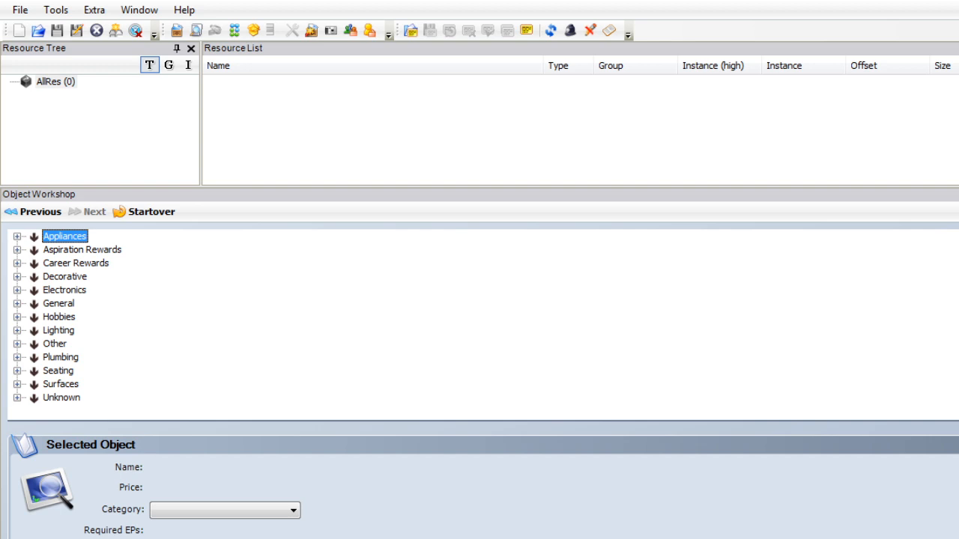
click(17, 344)
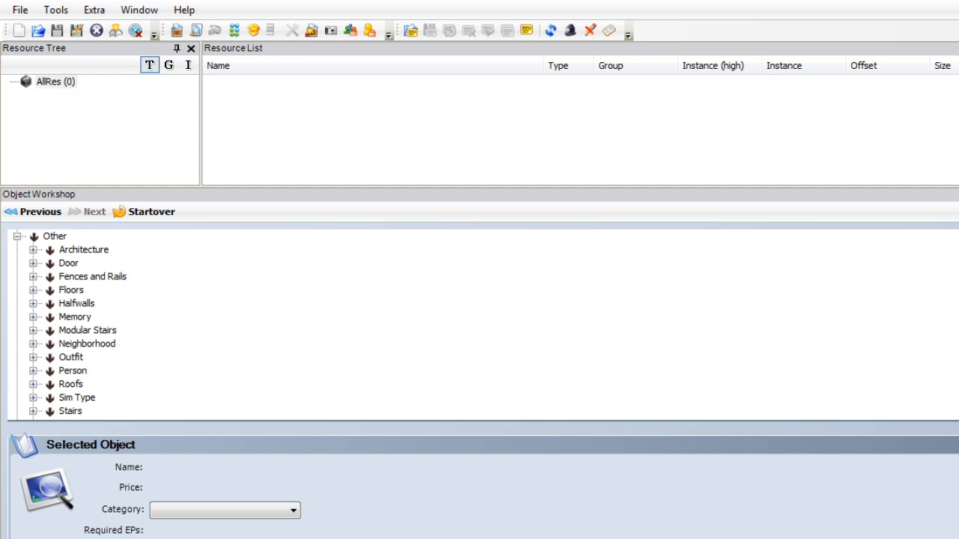
scroll(75, 323, down, 3)
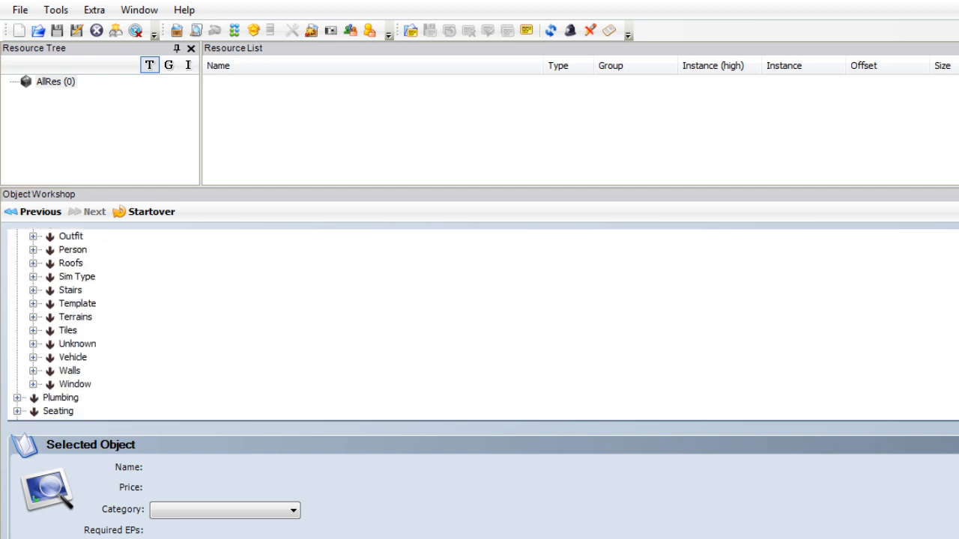
click(33, 344)
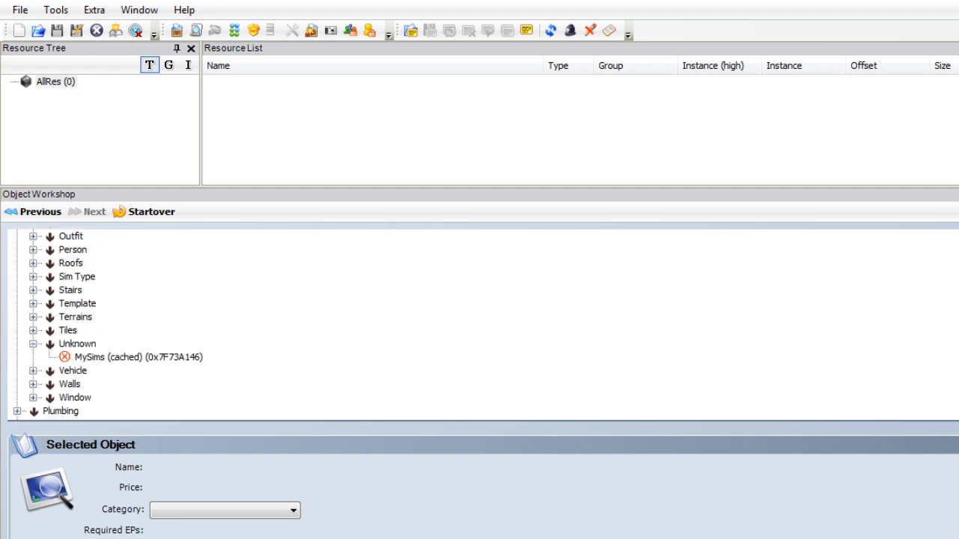
click(33, 344)
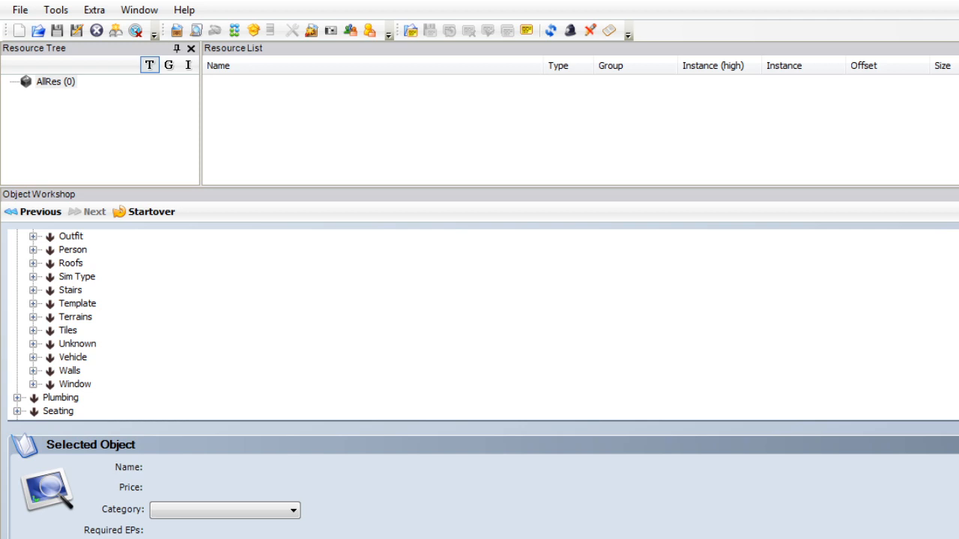
scroll(75, 322, down, 1)
scroll(65, 324, up, 5)
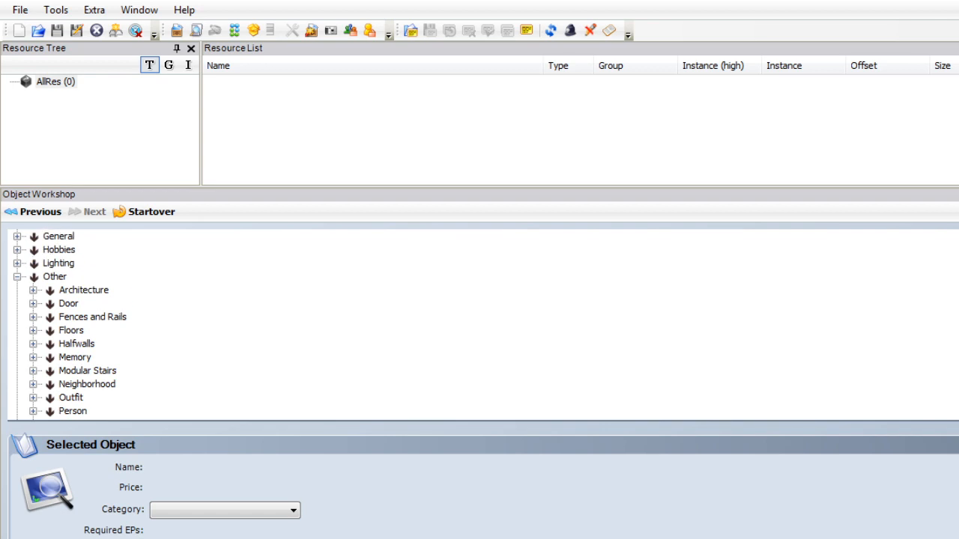
click(17, 303)
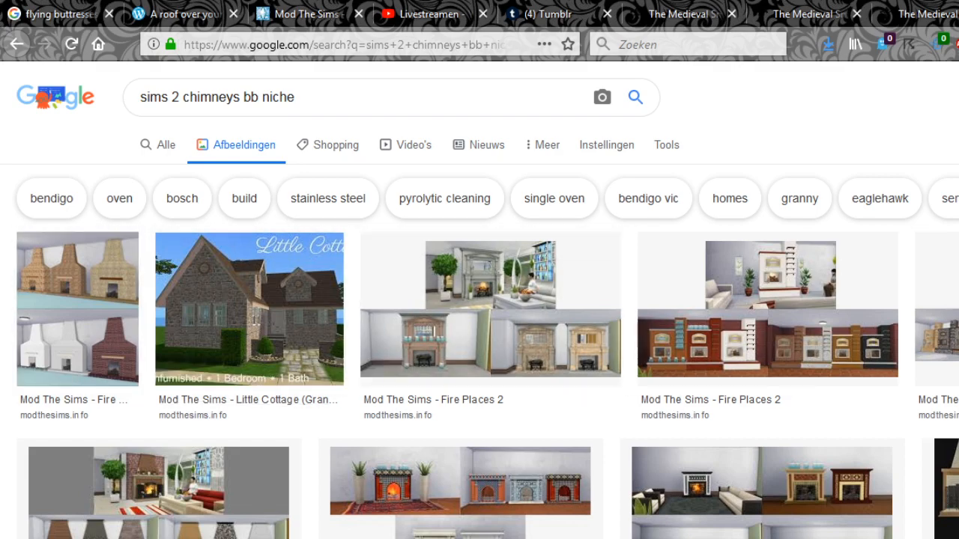
Look through the Google image results for "sims 2 chimneys bb niche", previewing the Highland Crofter Chimneys picture and closing the preview.
scroll(479, 300, down, 2)
scroll(480, 300, up, 2)
scroll(479, 300, down, 10)
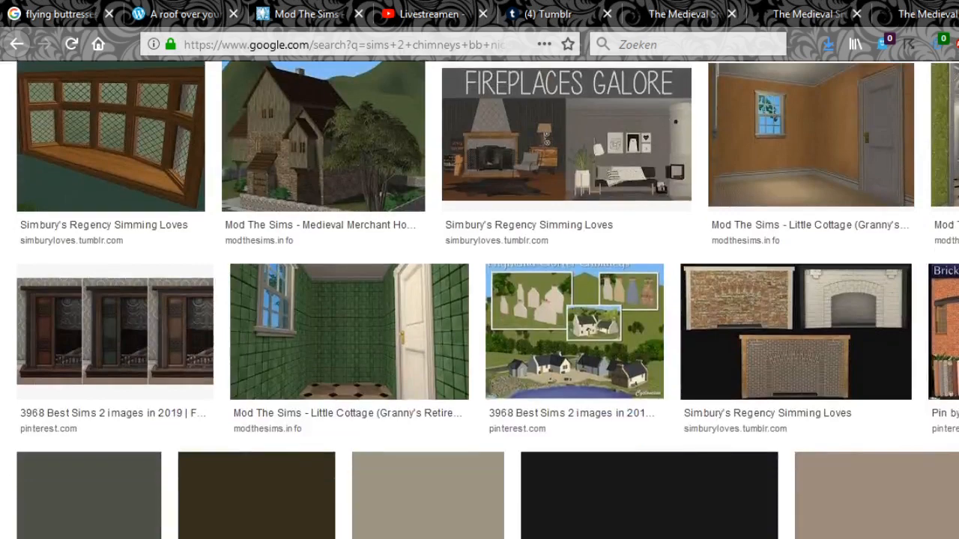
scroll(750, 300, up, 1)
scroll(749, 299, down, 2)
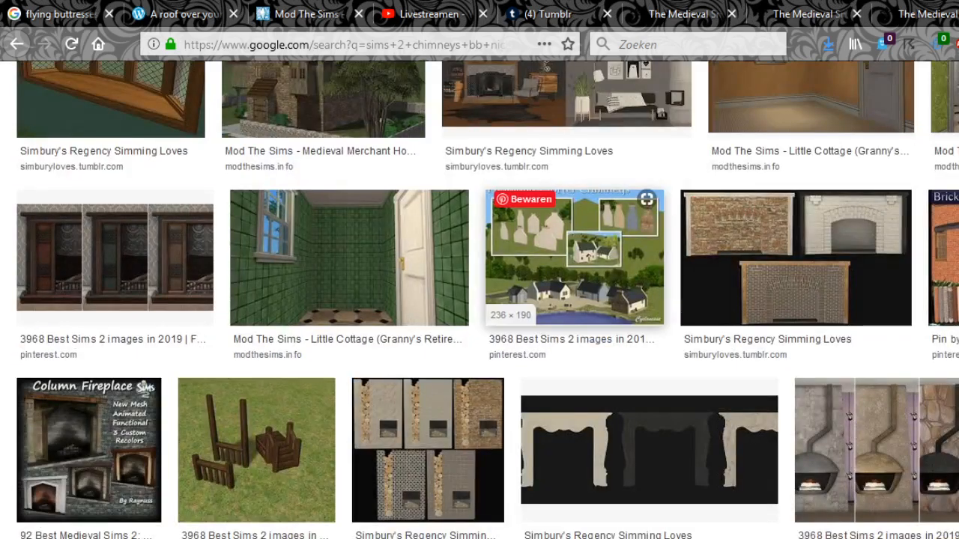
click(575, 259)
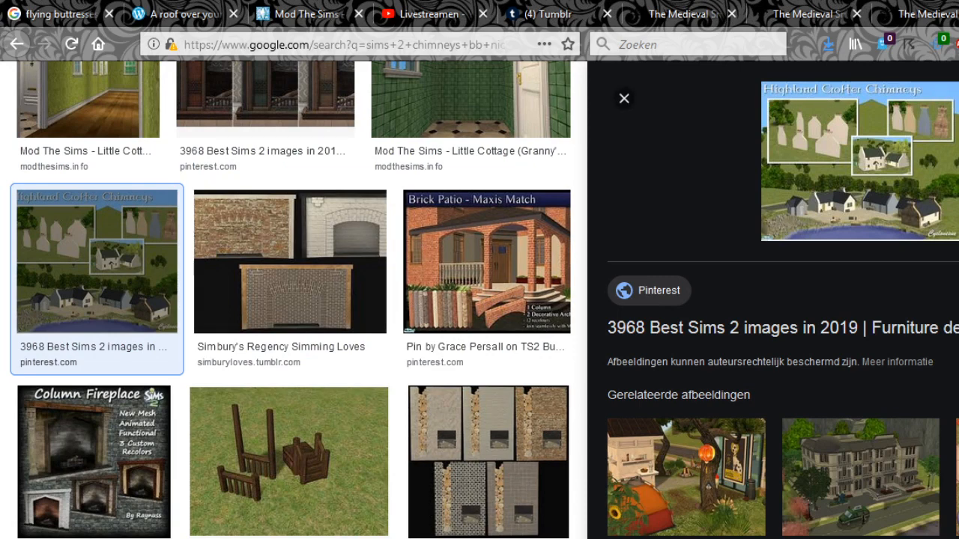
key(Escape)
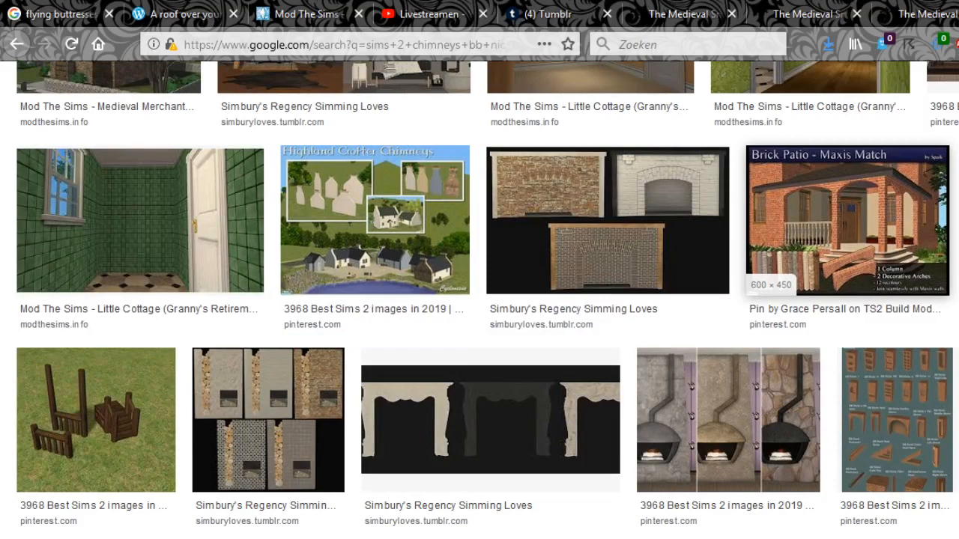
Examine the remaining image results for chimneys matching the BB niche set and return to the start of the results.
scroll(488, 300, down, 3)
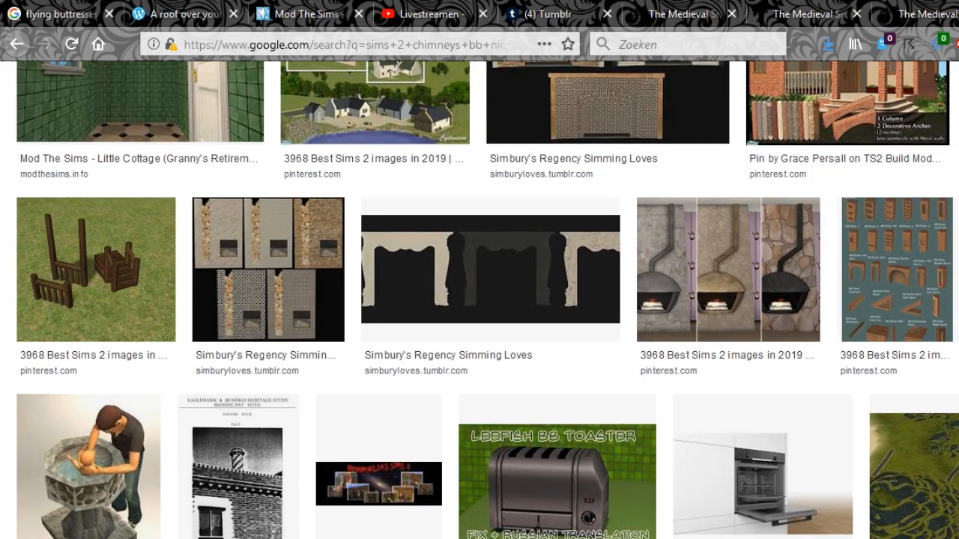
scroll(488, 300, down, 10)
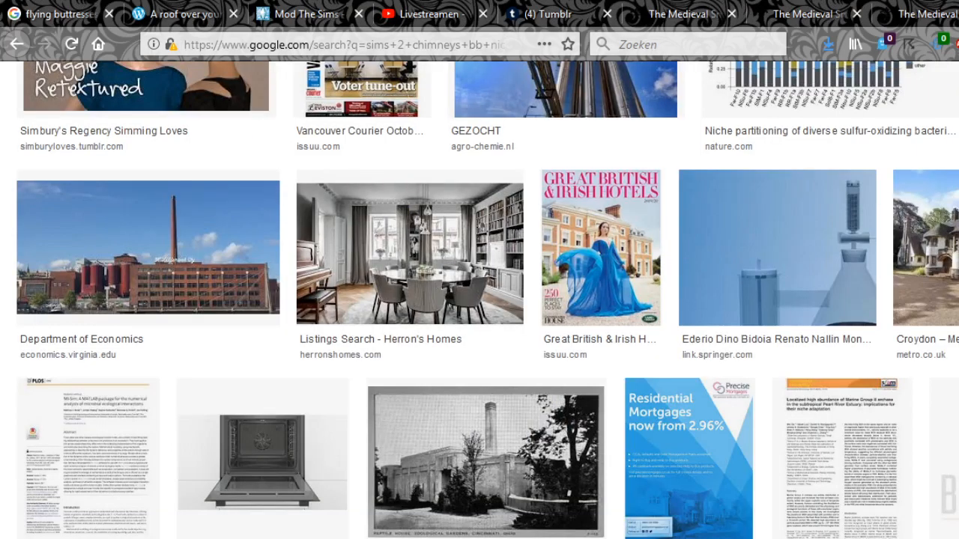
scroll(488, 300, up, 10)
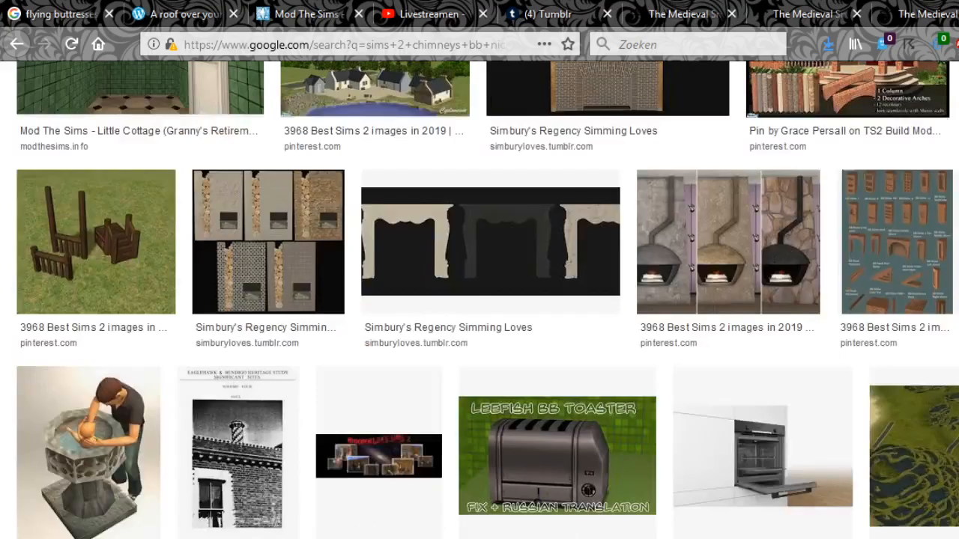
scroll(487, 299, up, 5)
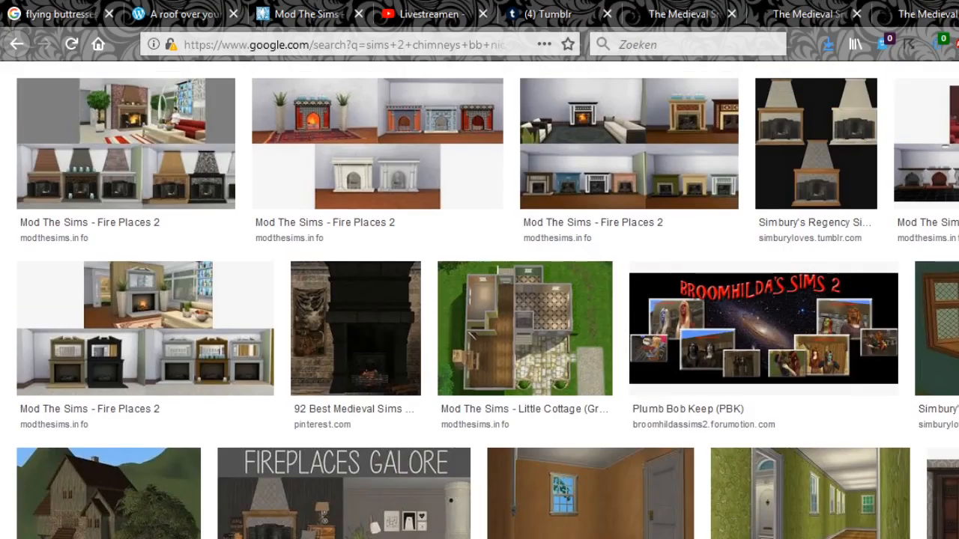
scroll(488, 299, up, 3)
scroll(488, 300, up, 2)
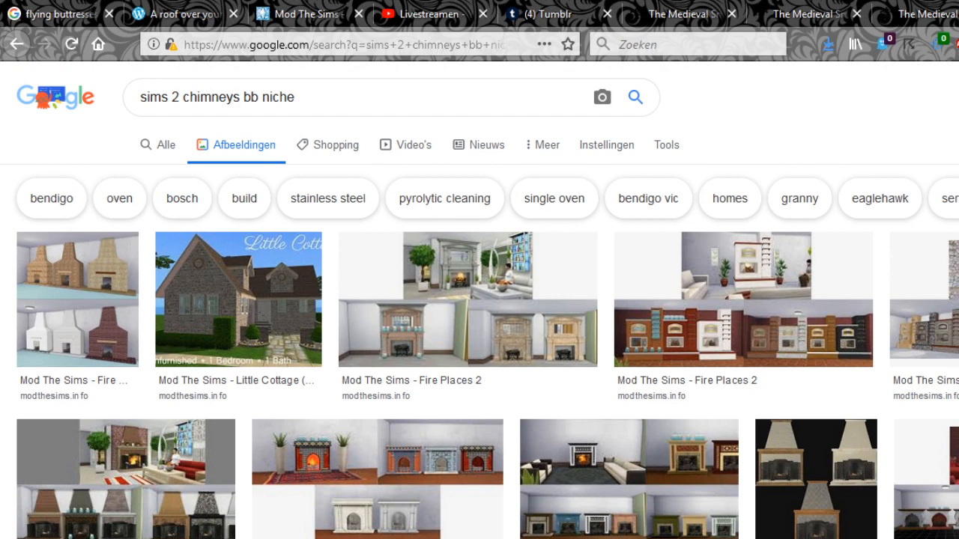
key(alt+b)
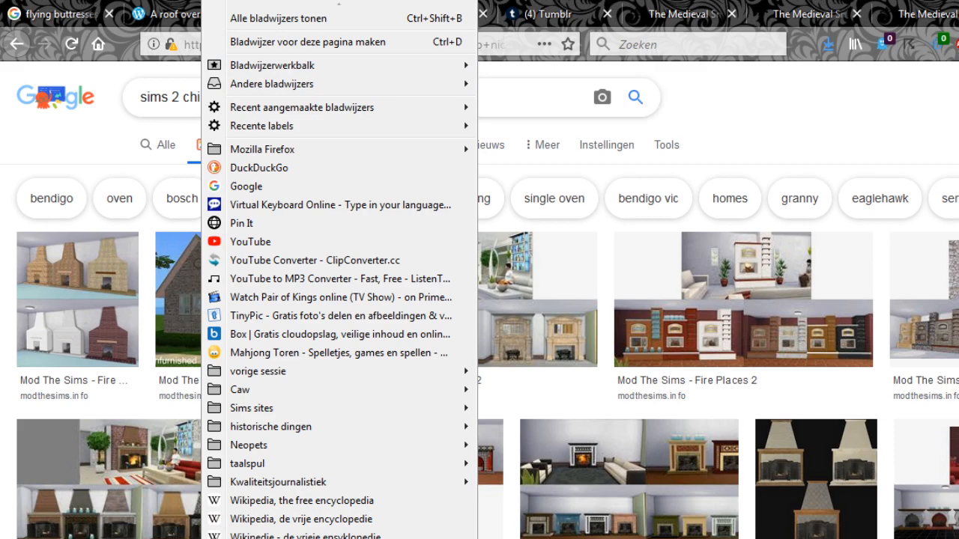
key(Escape)
key(alt+b)
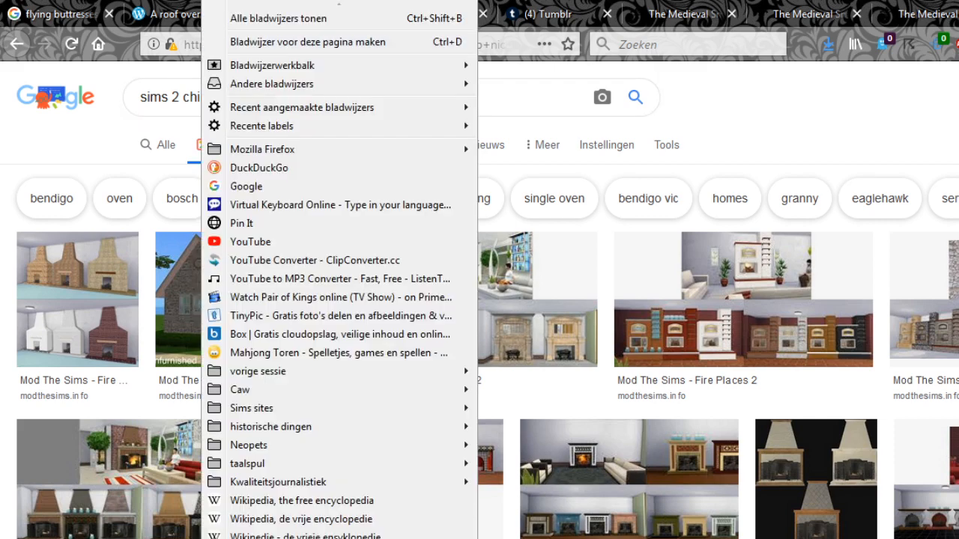
key(Escape)
key(alt+b)
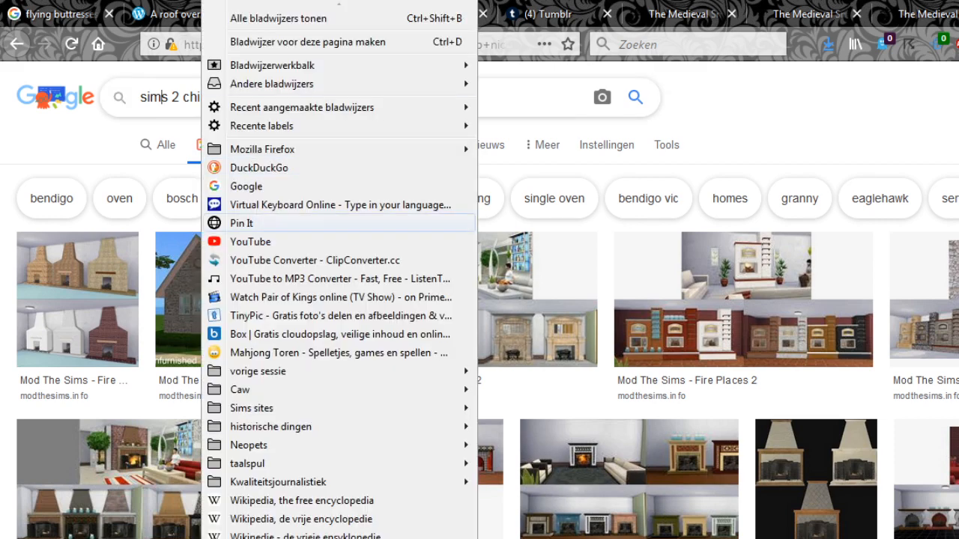
key(Escape)
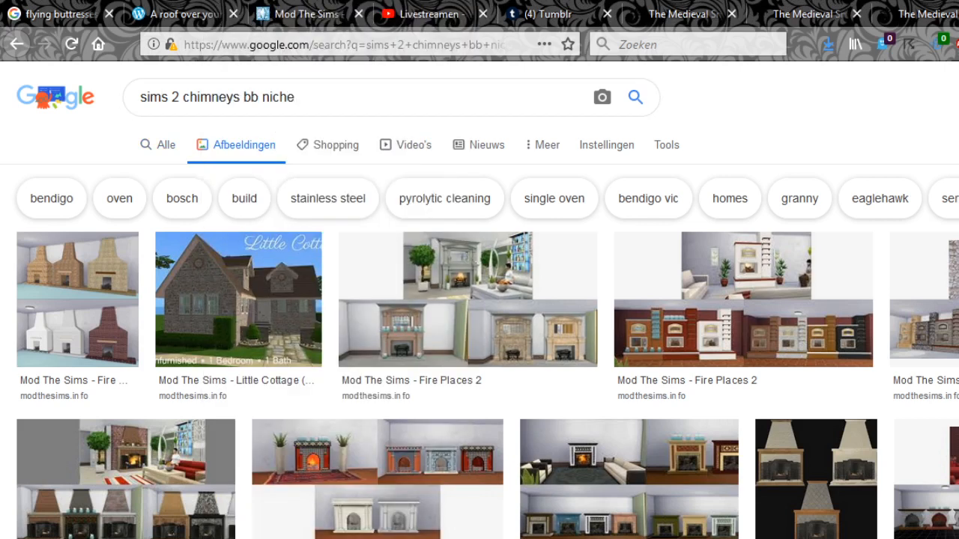
key(alt+b)
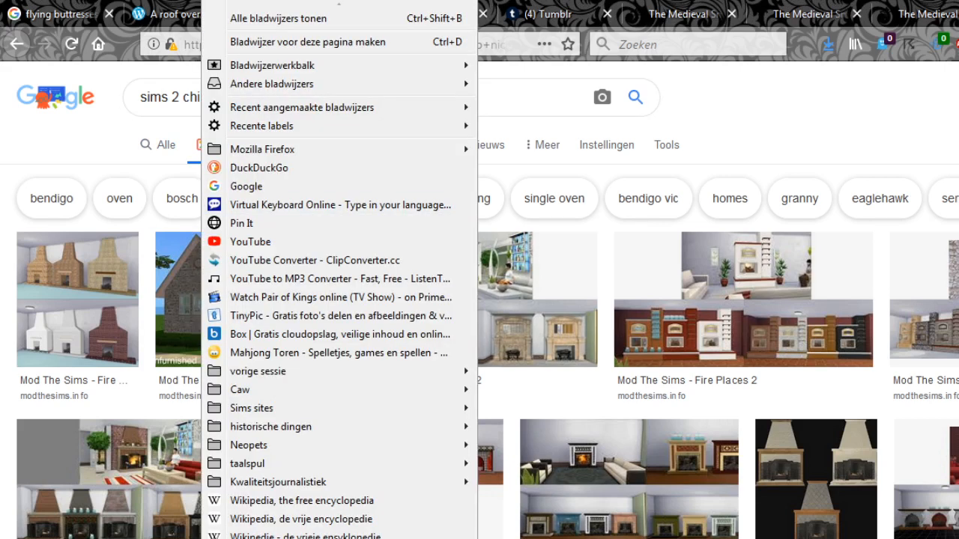
key(Escape)
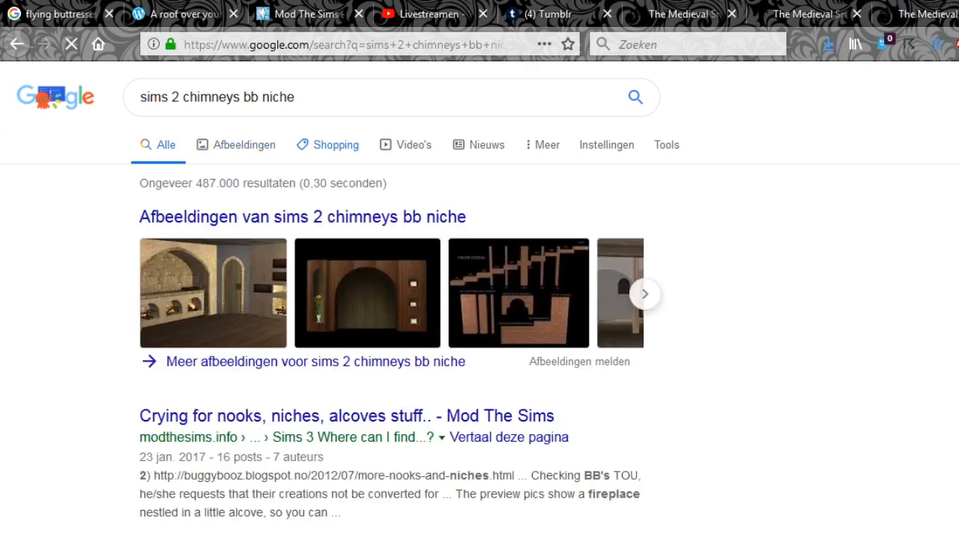
Replace the query after "sims 2" to search Google's web results for "sims 2 mustluvcats chimneys".
drag(297, 98, 183, 98)
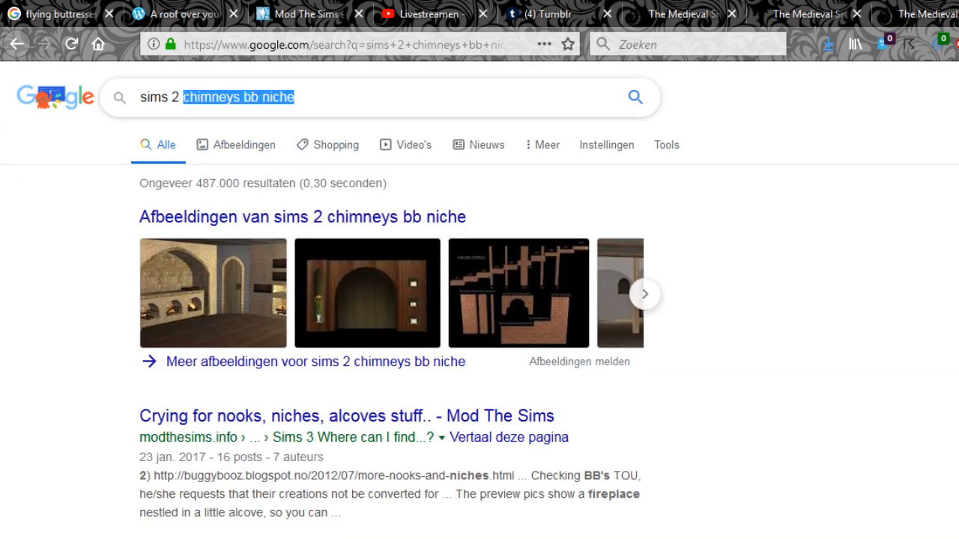
text(mustluv)
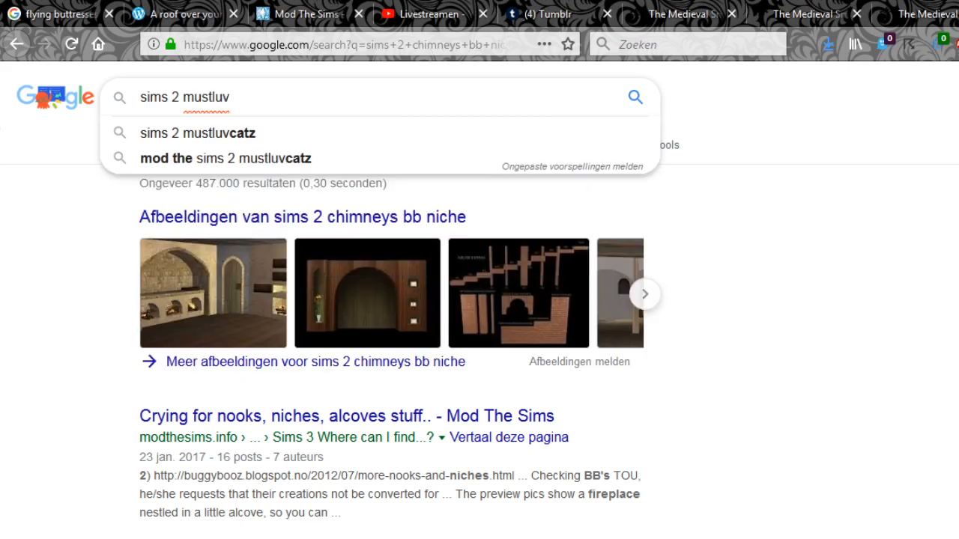
text(cats chimneys)
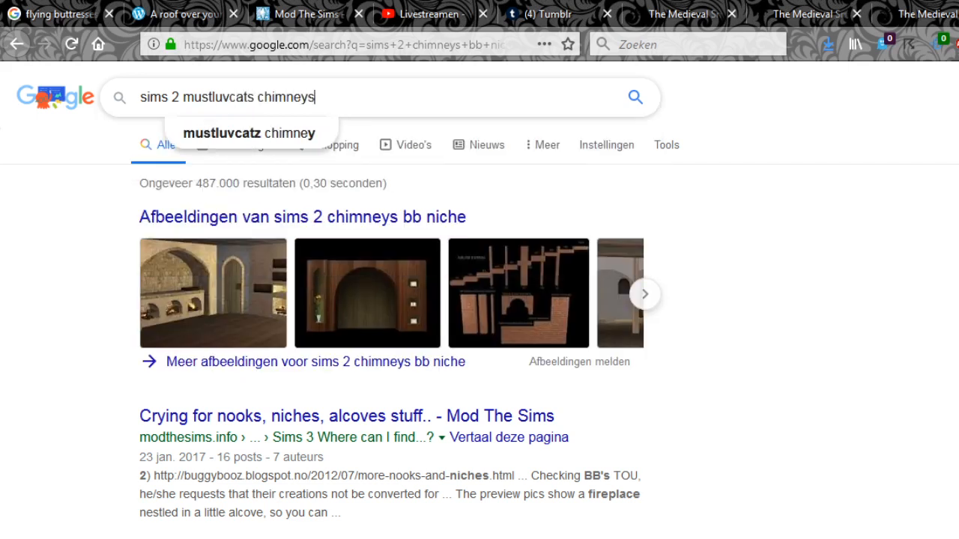
key(Return)
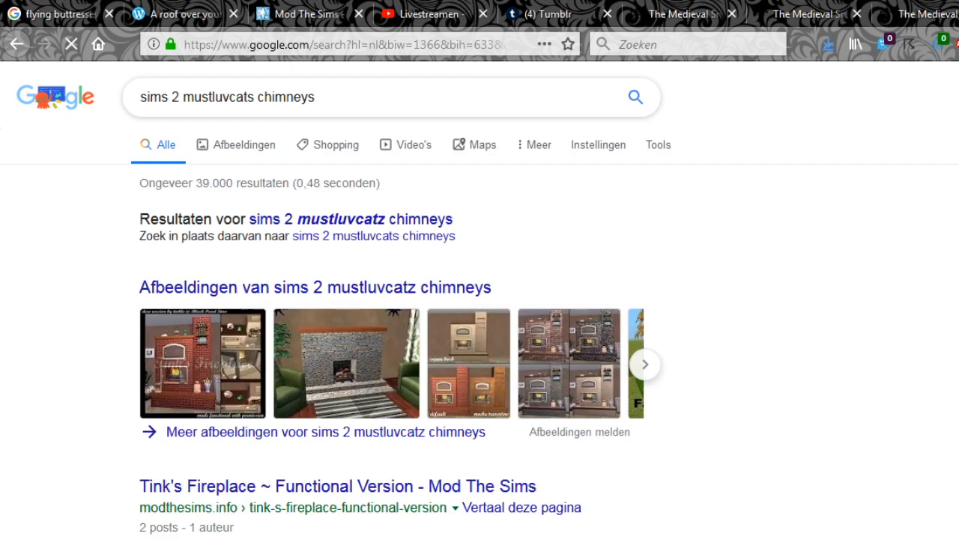
Open the "mustluvcatz | Tumblr" search result in a new tab, keeping the results page in view.
scroll(479, 300, down, 2)
scroll(480, 300, down, 8)
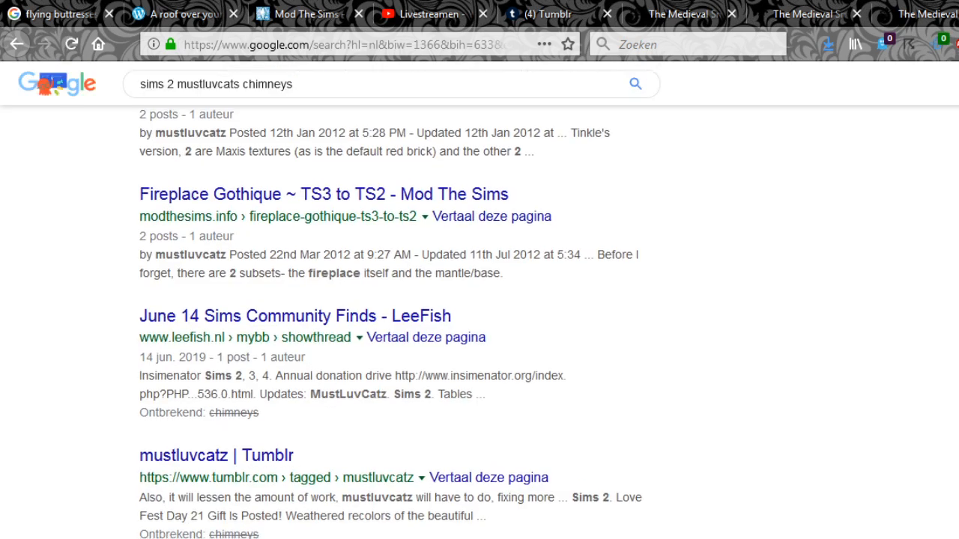
scroll(218, 224, down, 5)
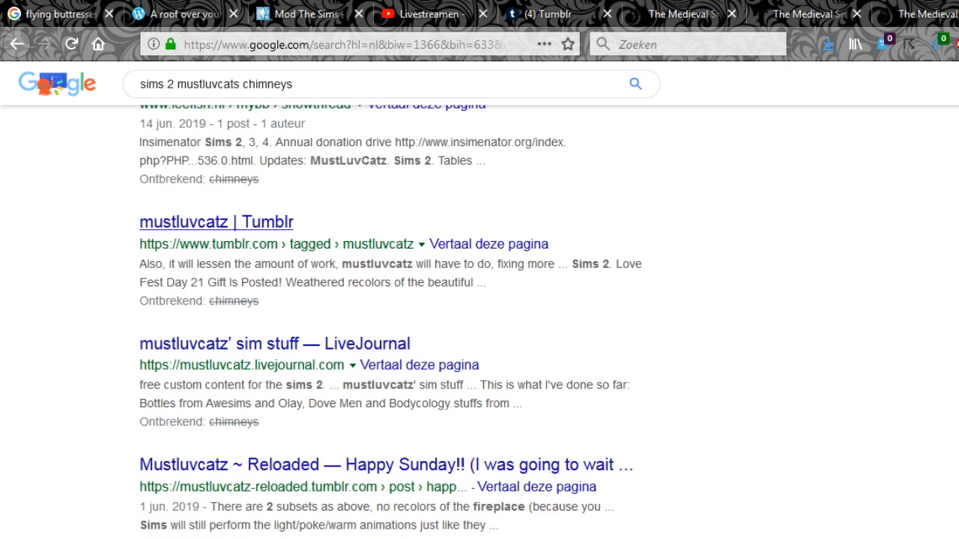
middle_click(216, 222)
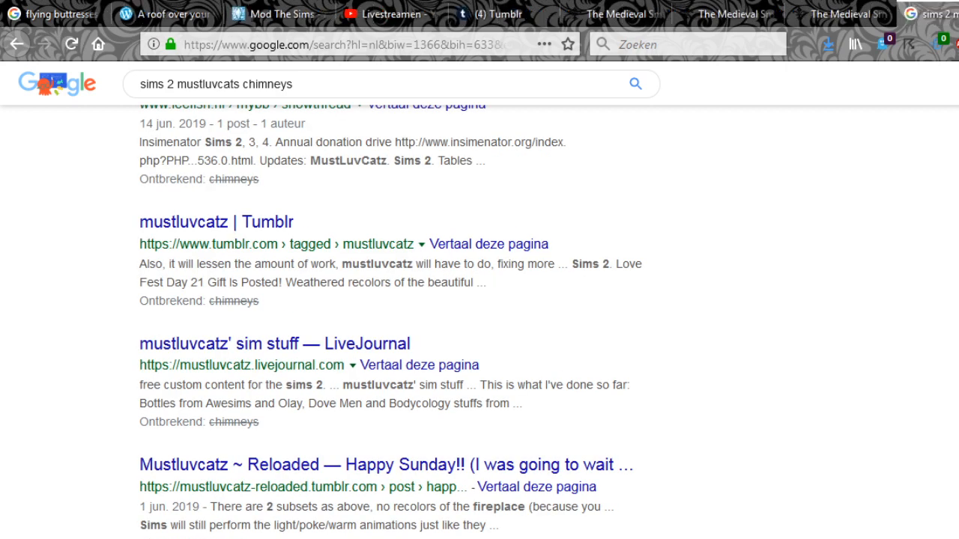
Examine the rest of the mustluvcatz web results for a page offering chimneys.
scroll(391, 322, down, 1)
scroll(391, 321, down, 1)
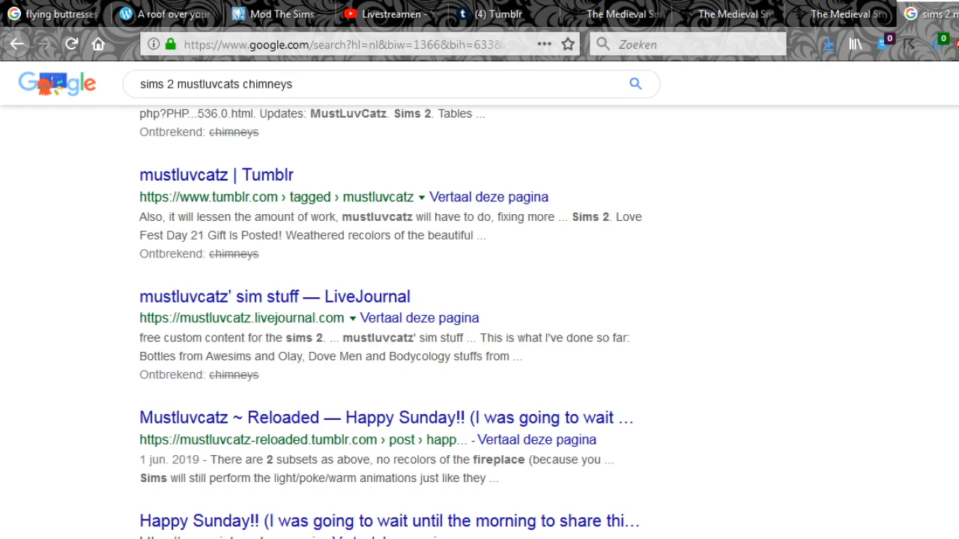
scroll(391, 322, down, 5)
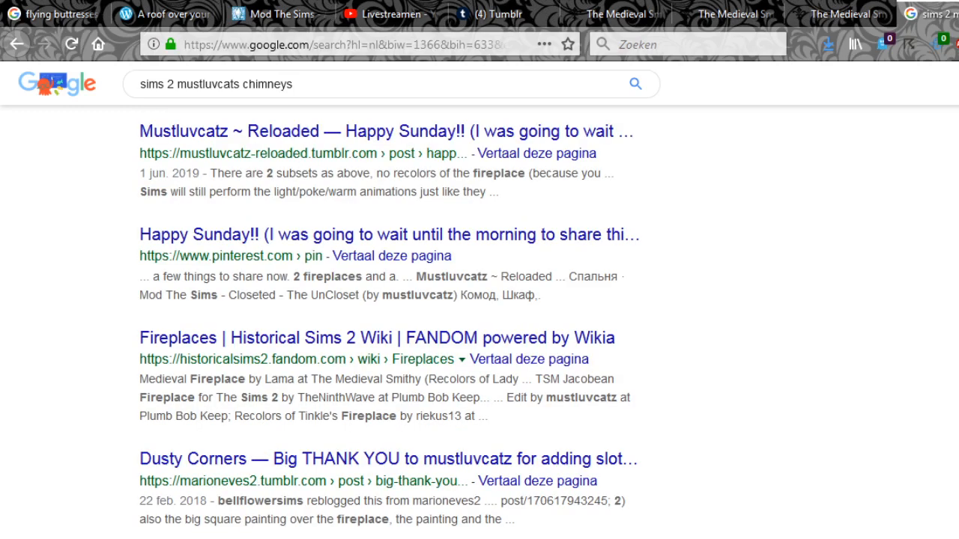
scroll(391, 322, up, 6)
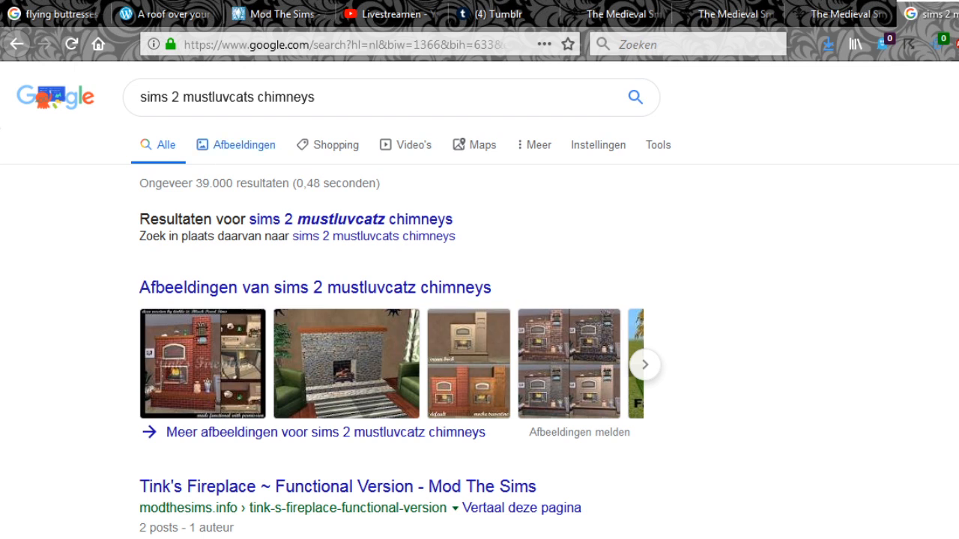
Show Google's image results for "sims 2 mustluvcatz chimneys" and preview the Deco Chimney Set image.
click(236, 145)
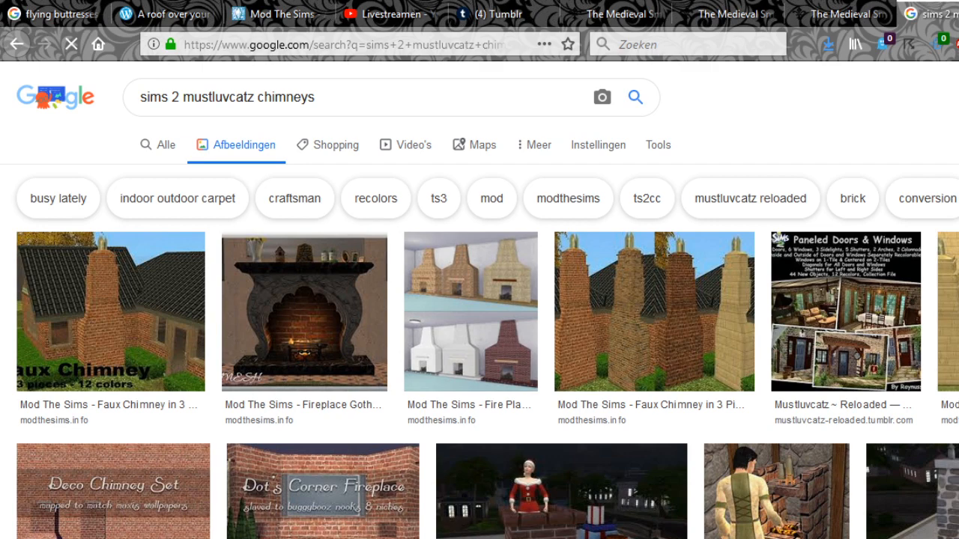
scroll(479, 300, down, 3)
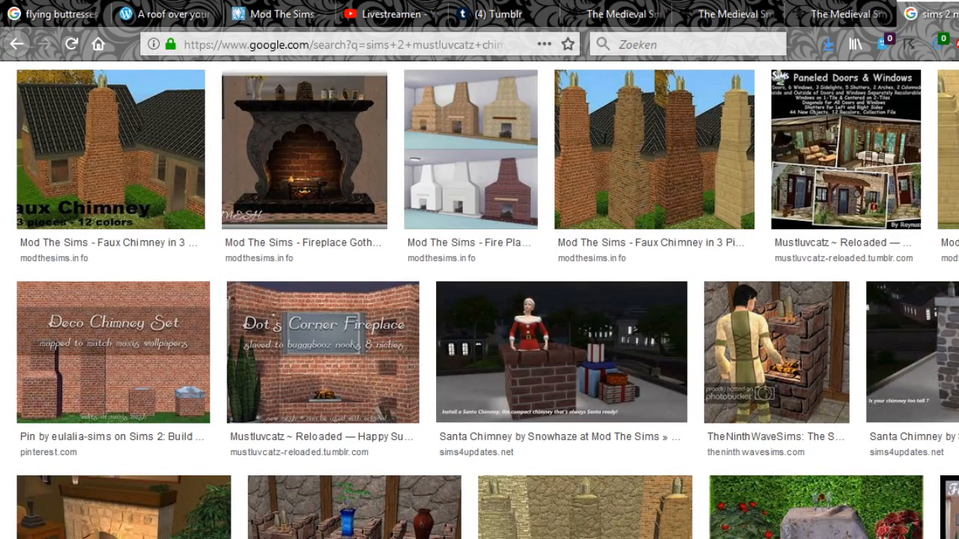
scroll(322, 345, down, 1)
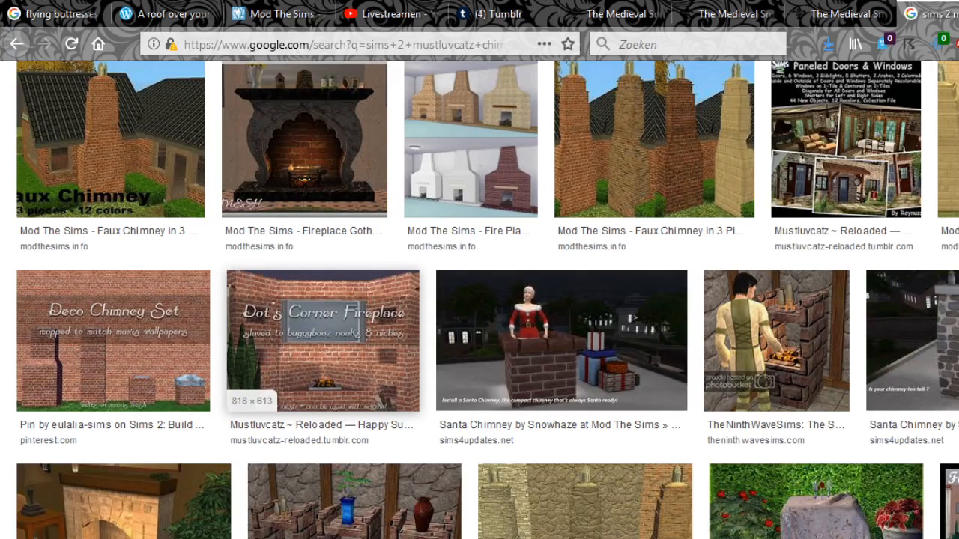
click(113, 341)
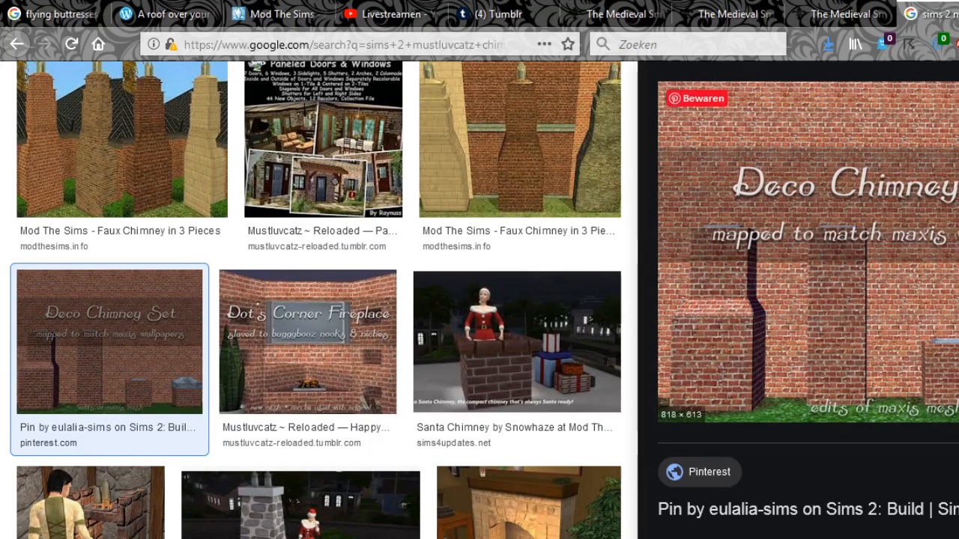
Open the Pinterest page of the previewed Deco Chimney Set in a new tab and switch to it.
right_click(789, 226)
right_click(702, 267)
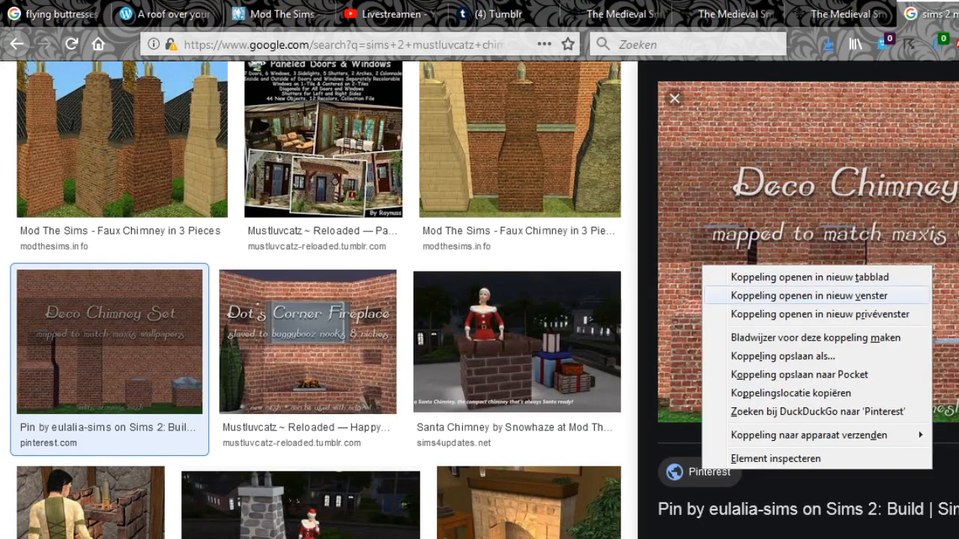
click(809, 278)
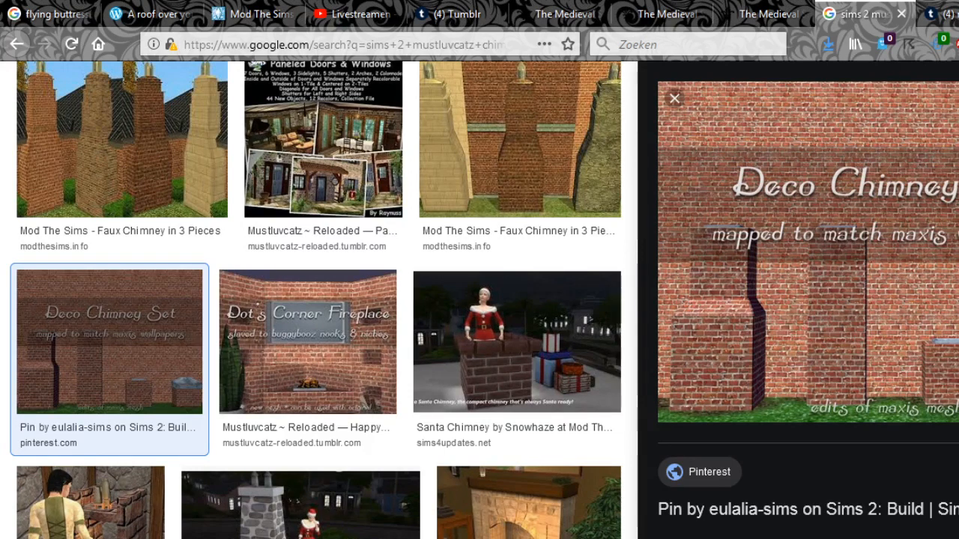
key(ctrl+Tab)
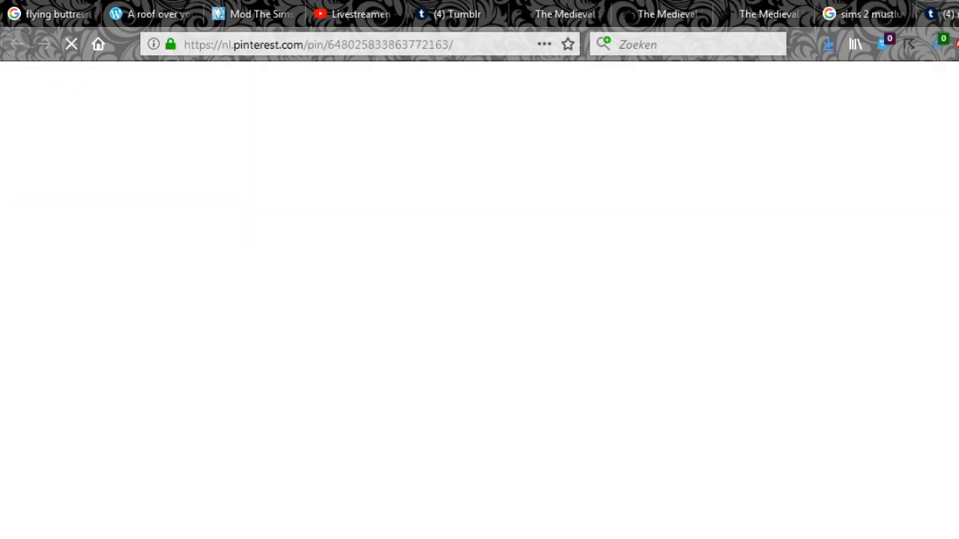
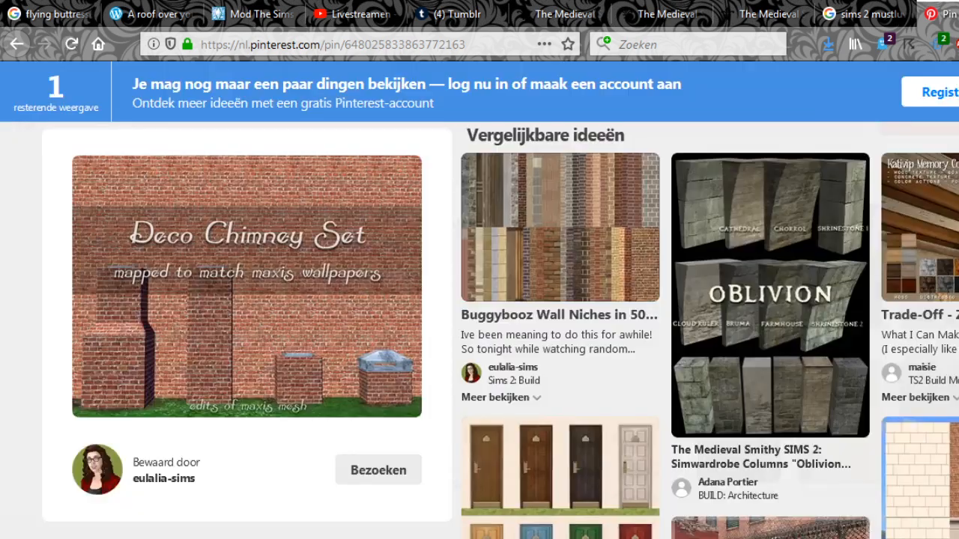
Open the source post of the Deco Chimney Set pin in a new tab and share its link in the livestream's chat.
right_click(207, 391)
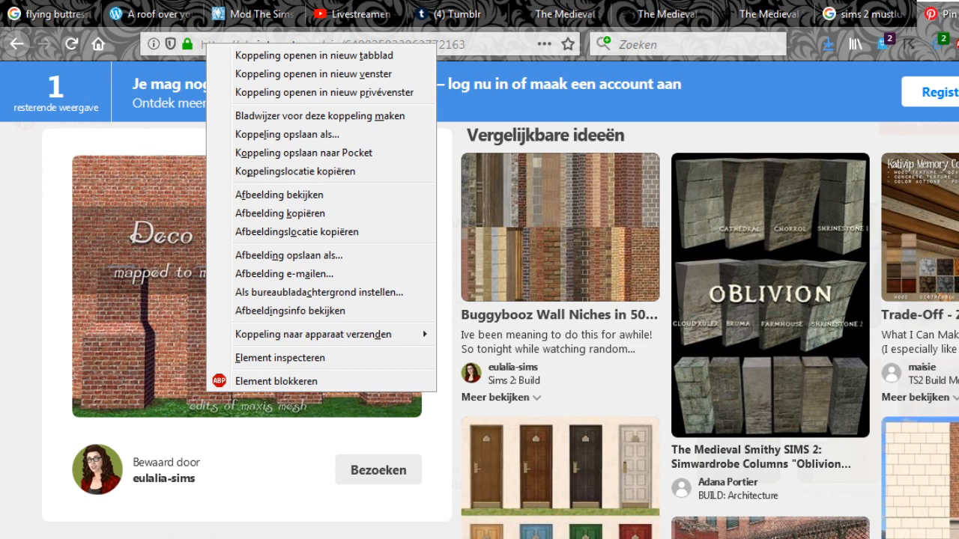
click(314, 55)
scroll(480, 330, down, 10)
click(919, 13)
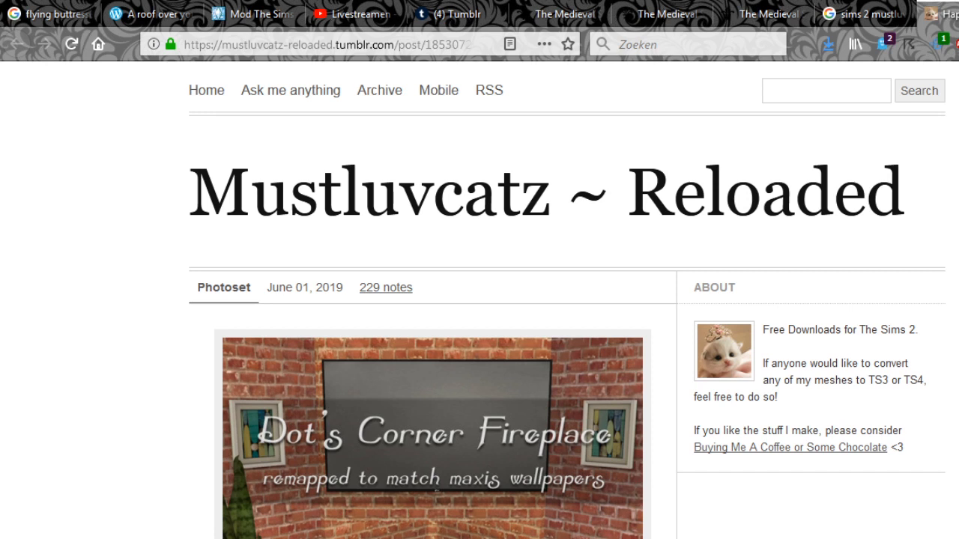
click(352, 13)
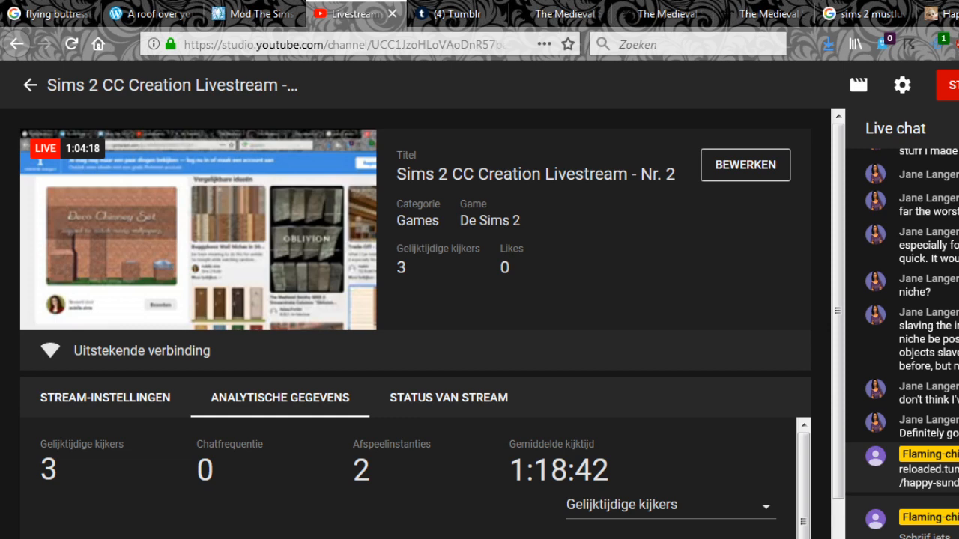
click(946, 14)
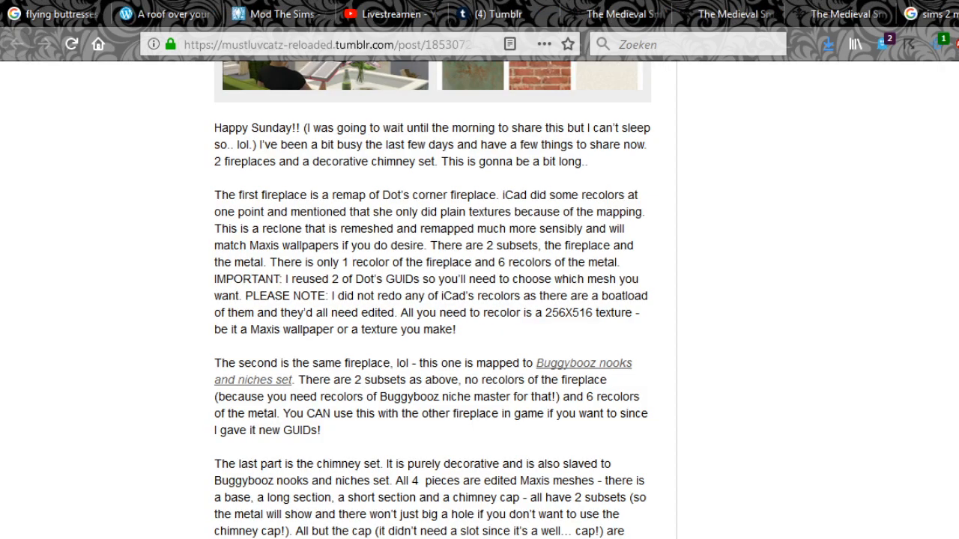
Read the Mustluvcatz post's section on the decorative chimney set and its link to the Buggybooz nooks and niches set.
scroll(433, 299, down, 3)
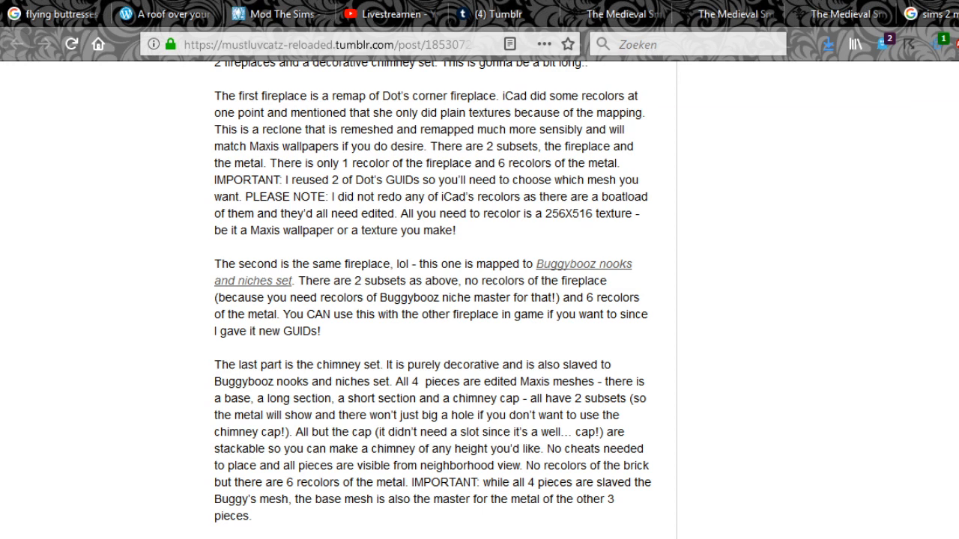
scroll(457, 300, down, 2)
drag(457, 296, 491, 313)
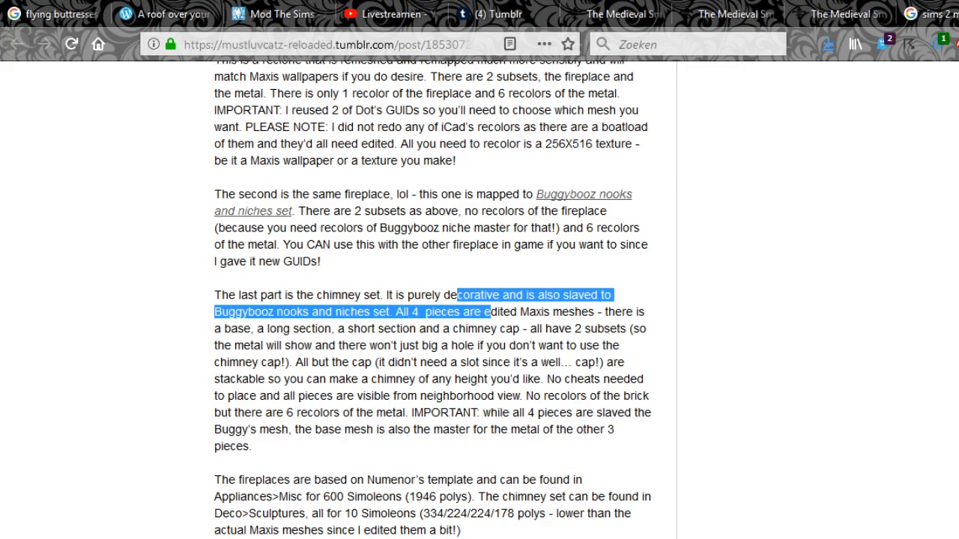
click(490, 313)
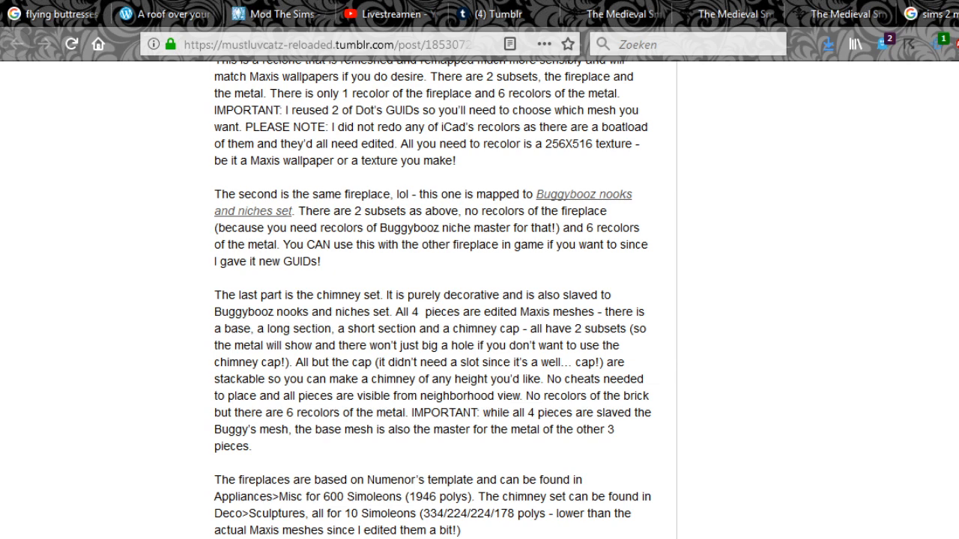
key(ctrl+Tab)
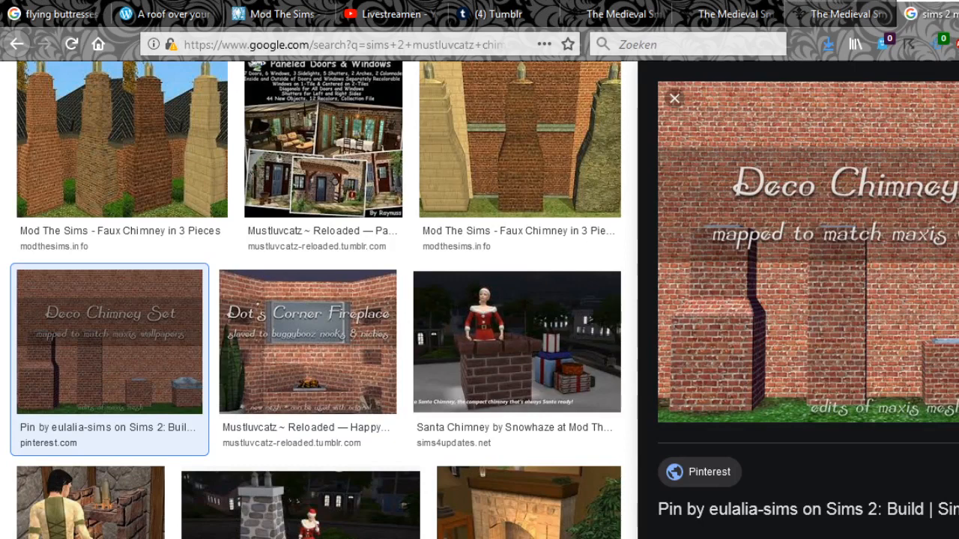
key(ctrl+shift+Tab)
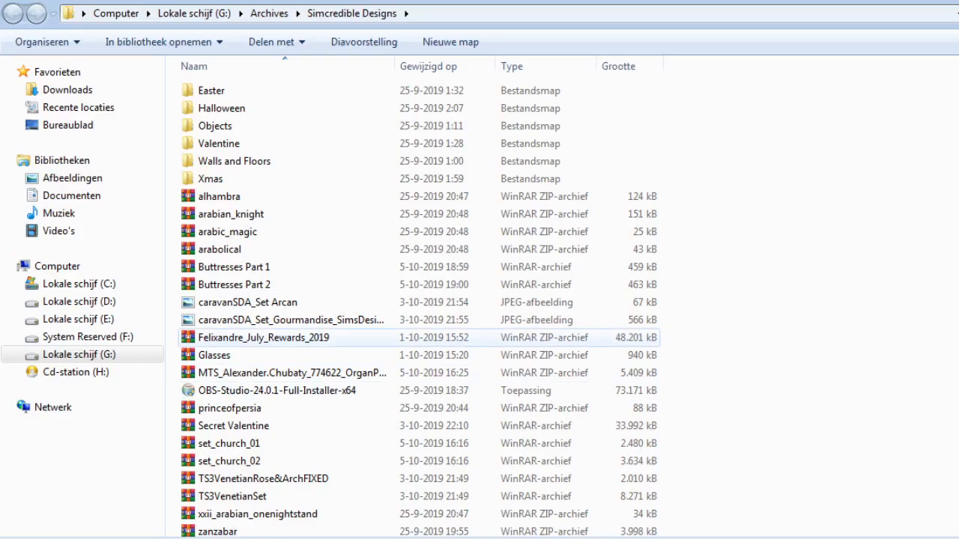
Move the Buttresses Part 1 and Part 2 archives from Simcredible Designs into Project Ave Maria's Oorspronkelijke meshes folder, replacing the existing copies.
scroll(419, 300, down, 1)
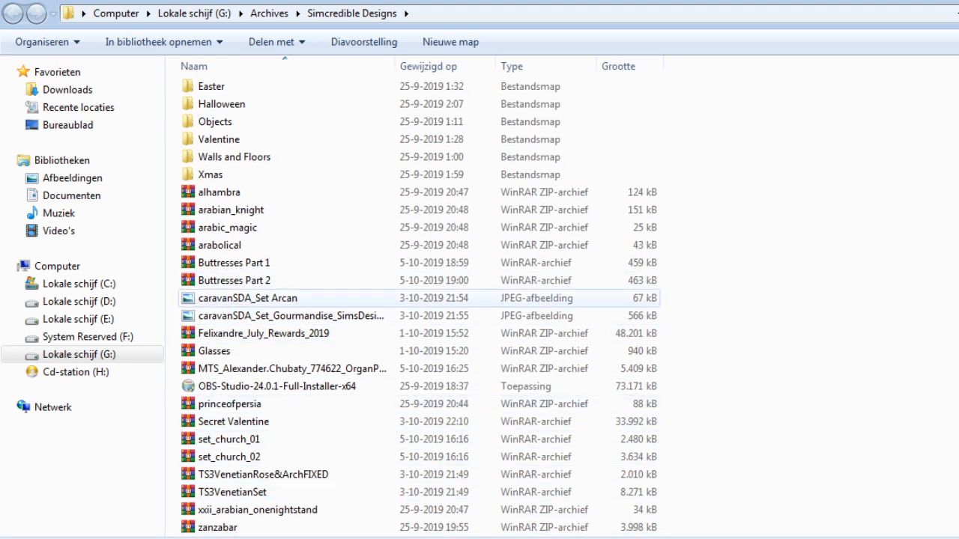
drag(175, 257, 192, 282)
right_click(193, 282)
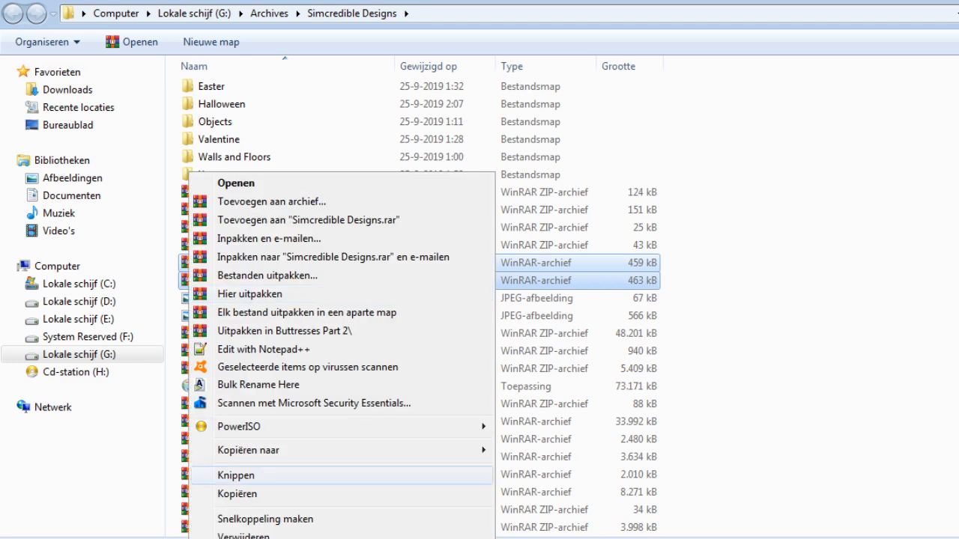
click(235, 476)
key(alt+Tab)
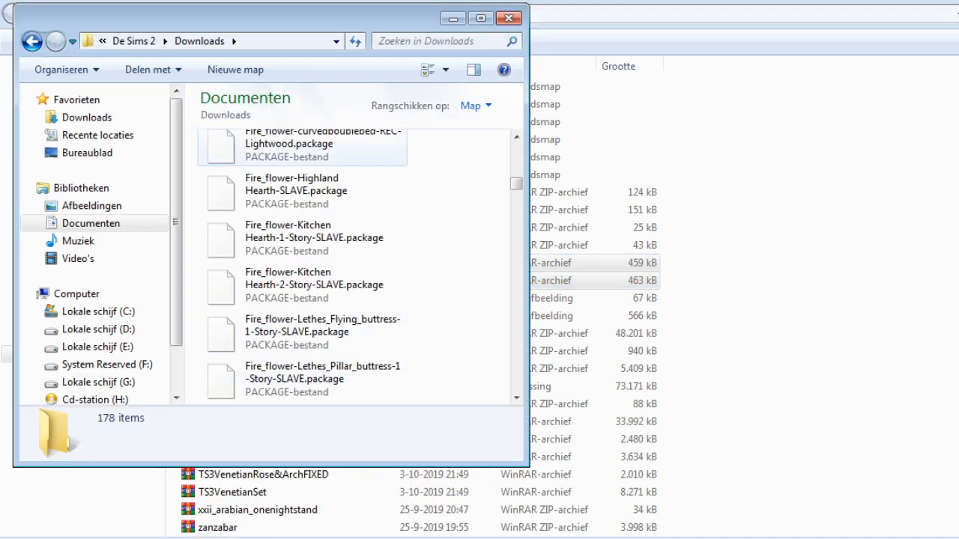
key(alt+Tab)
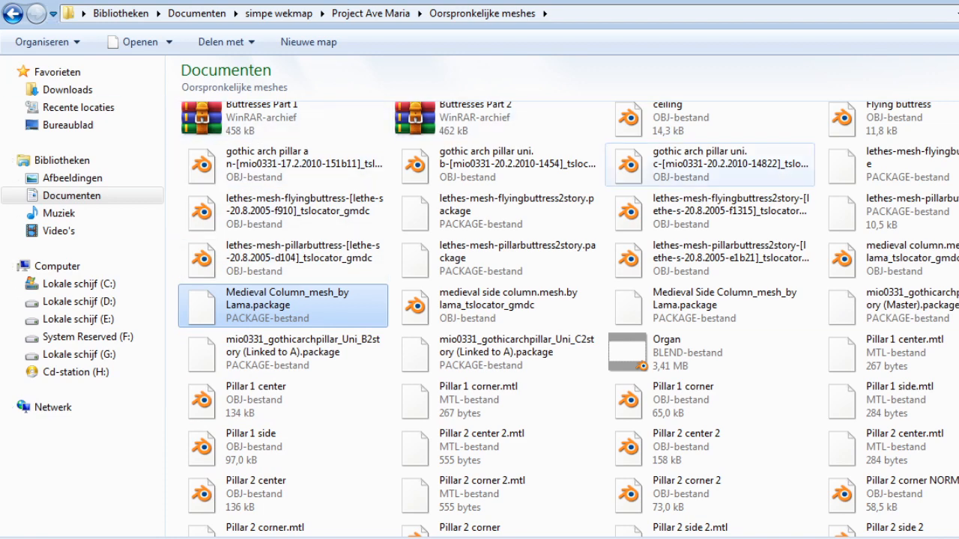
scroll(494, 315, up, 3)
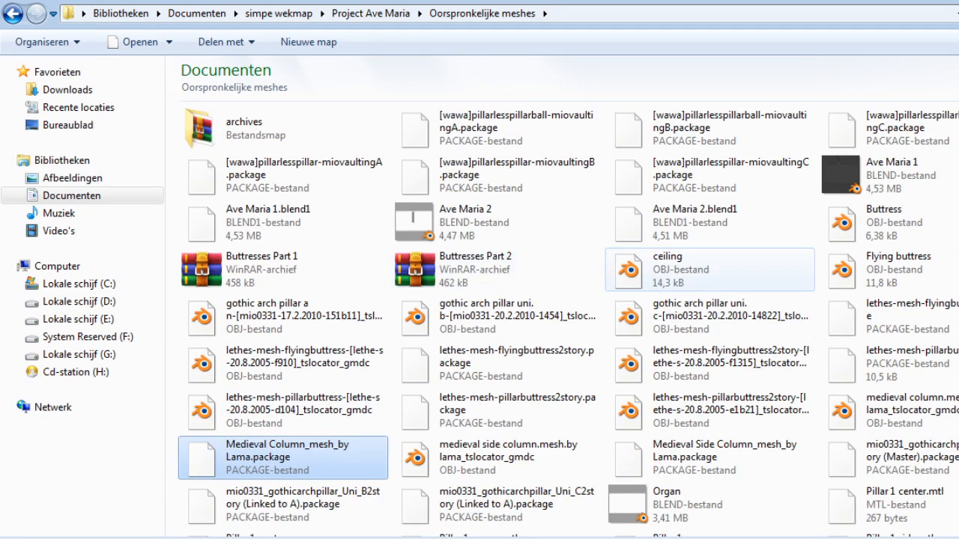
right_click(174, 254)
click(202, 370)
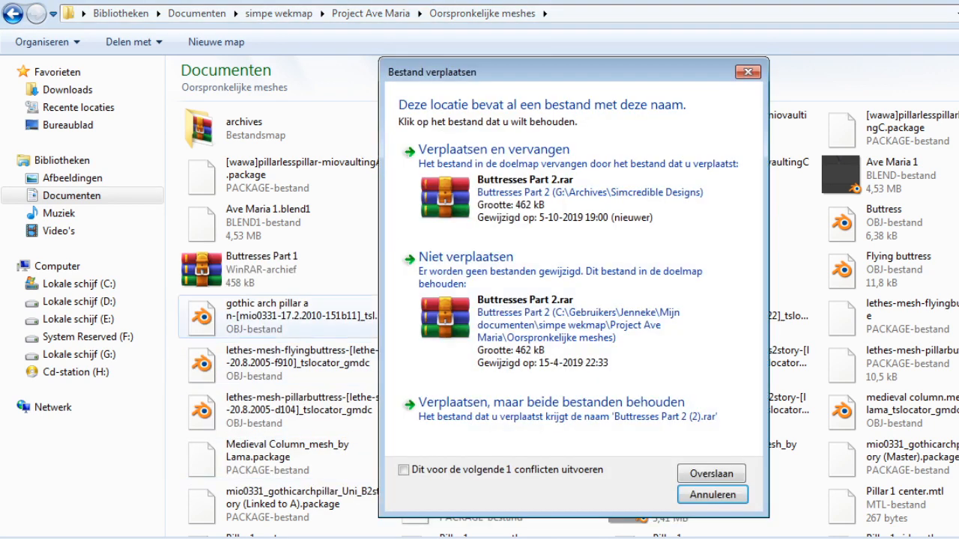
click(510, 177)
click(510, 197)
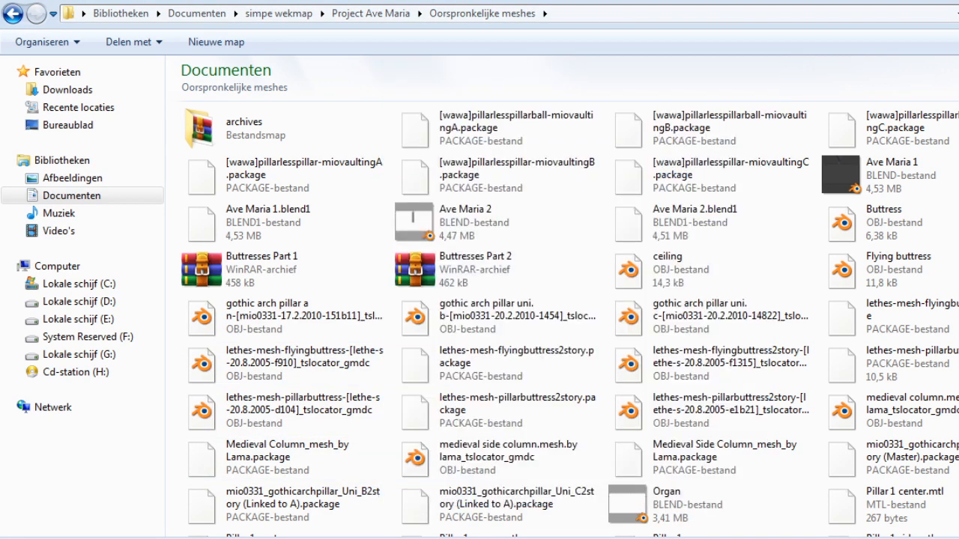
Extract Buttress I_mesh_by Lama.package from the Buttresses Part 1 archive into the Oorspronkelijke meshes folder and close the archive.
click(292, 270)
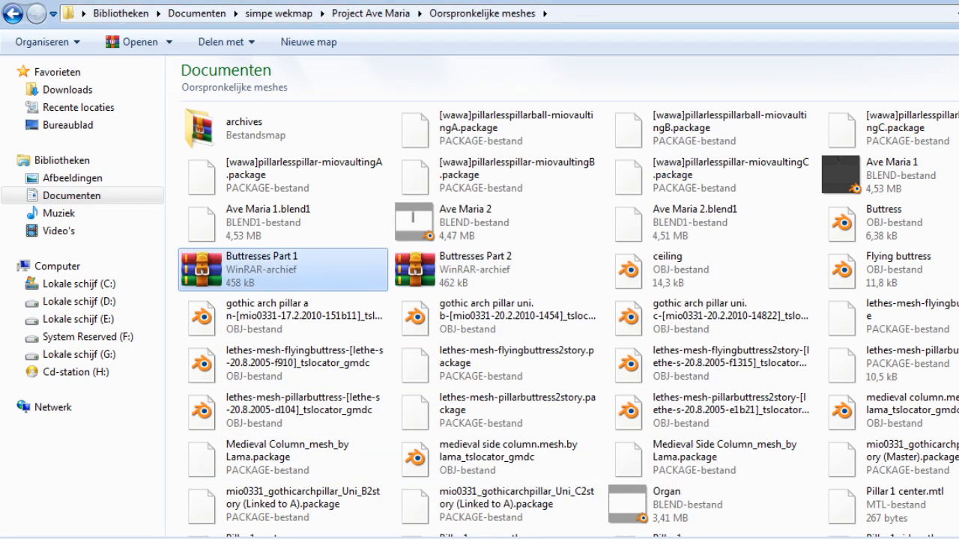
double_click(292, 271)
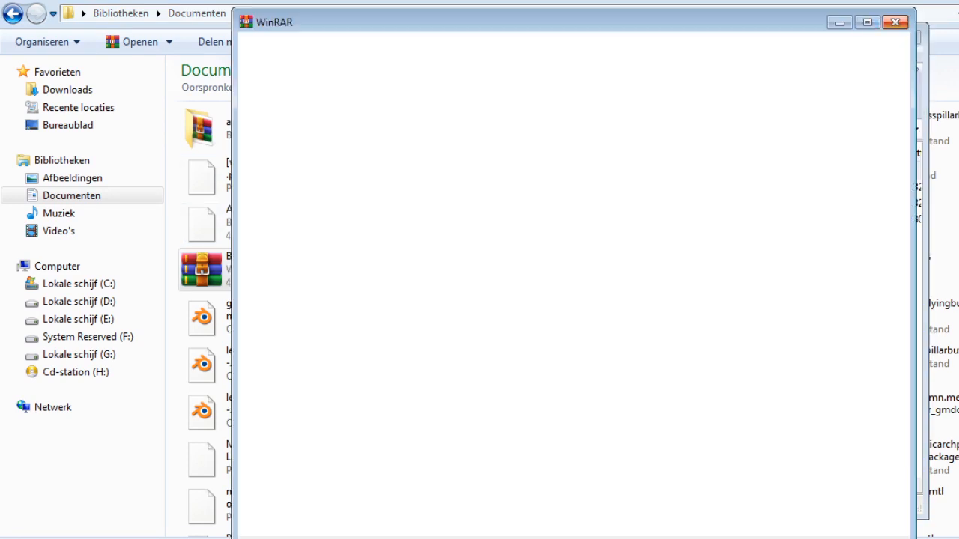
click(896, 22)
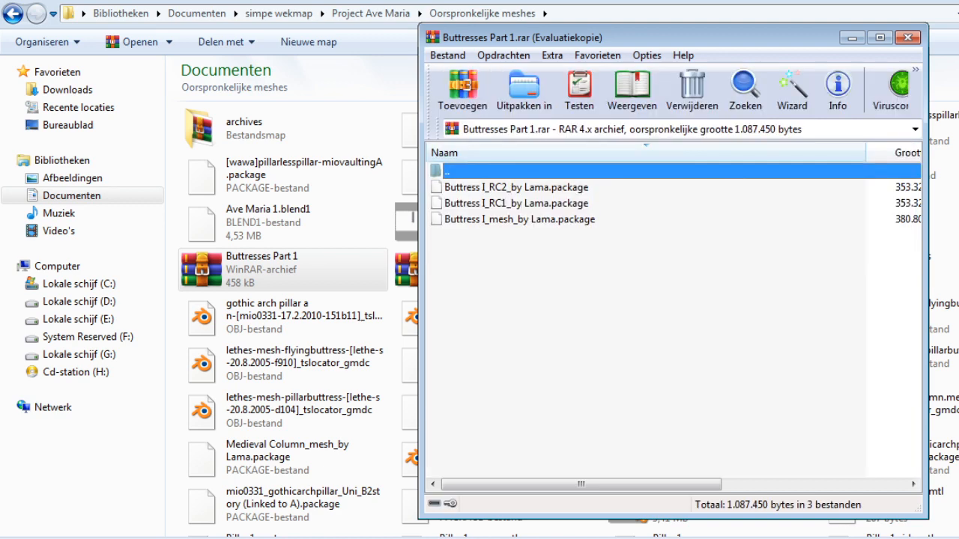
click(477, 221)
right_click(477, 221)
click(569, 331)
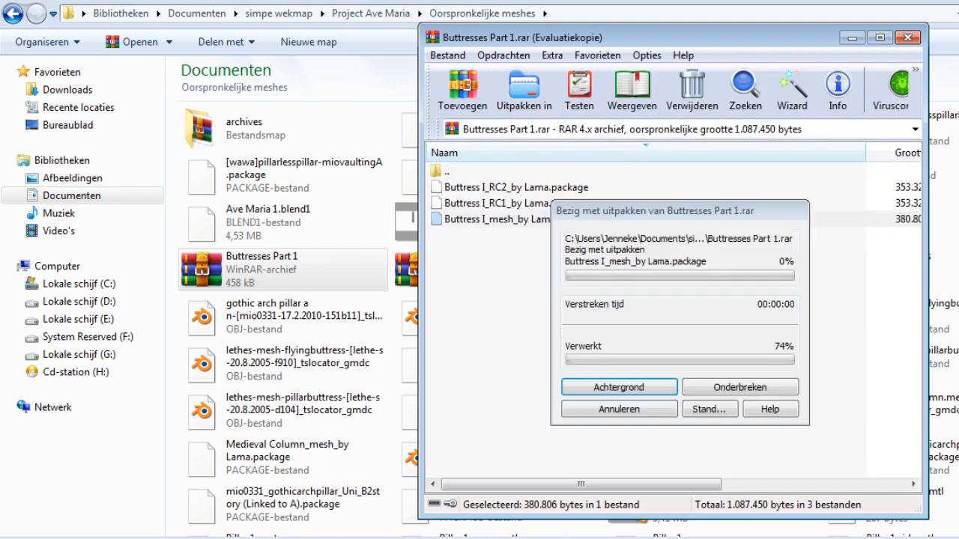
click(908, 38)
Extract Buttress I_mesh_by Lama.package from Buttresses Part 1 again, overwriting the existing file, and close the archive.
click(450, 269)
right_click(468, 269)
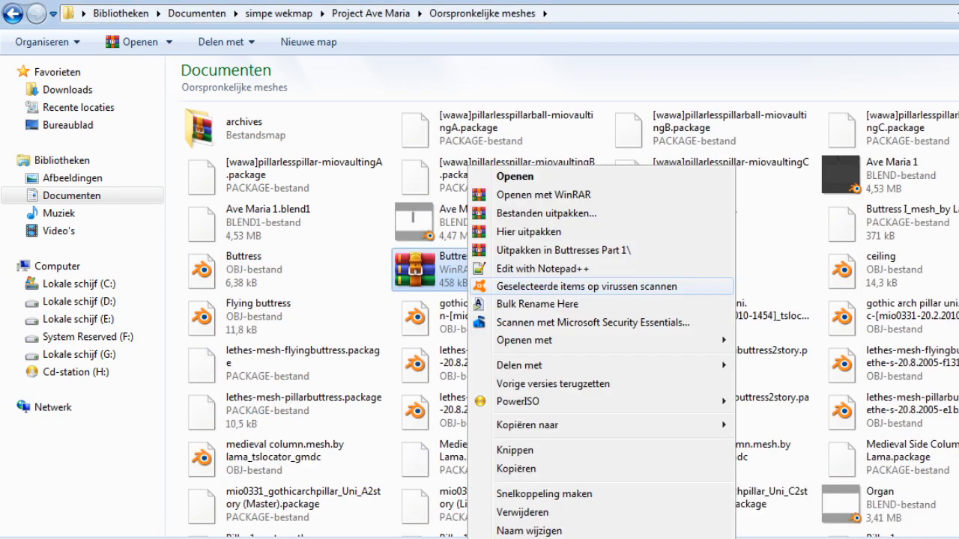
click(543, 195)
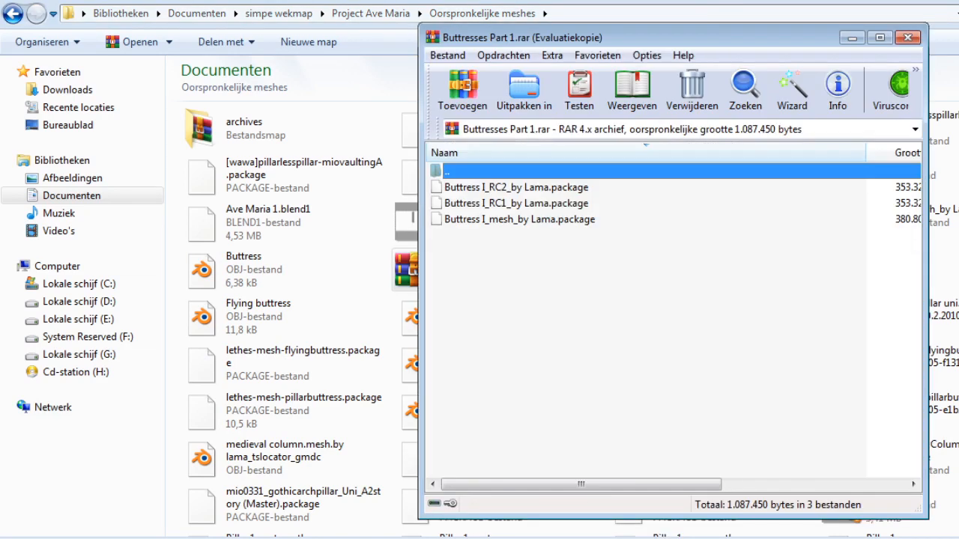
right_click(489, 219)
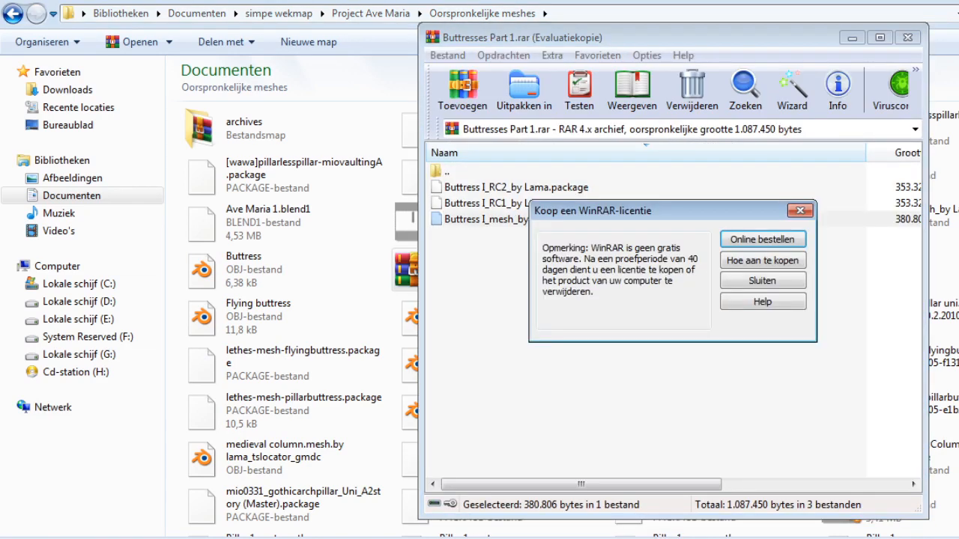
click(800, 211)
right_click(615, 219)
click(667, 332)
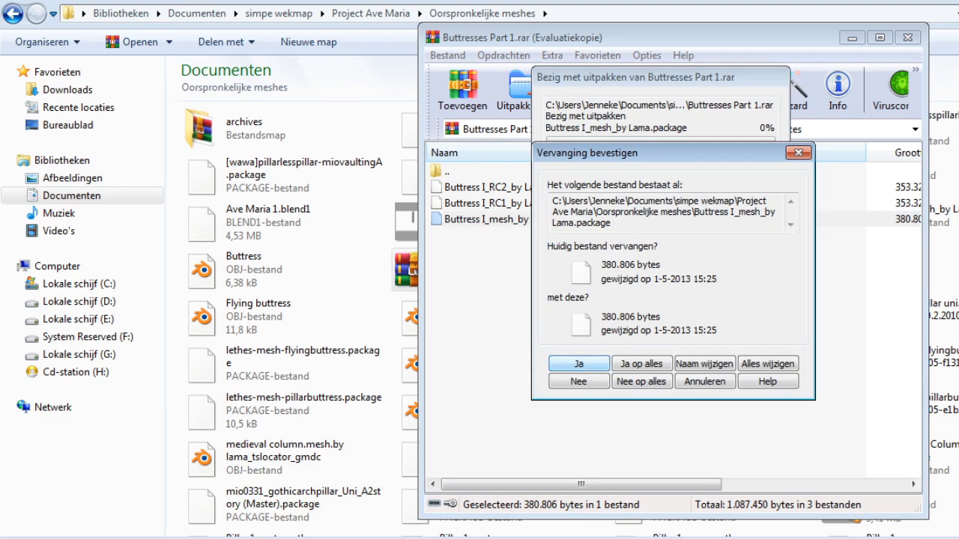
click(599, 363)
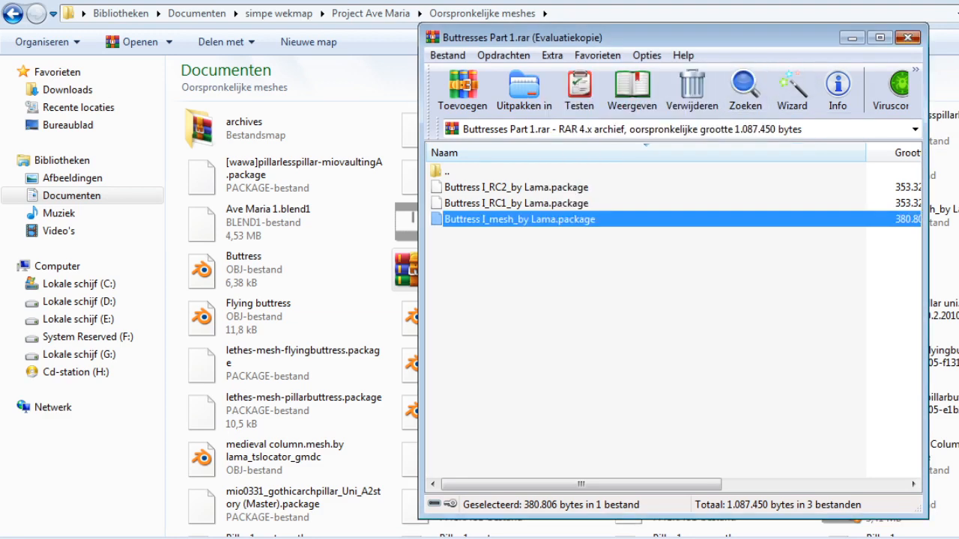
click(908, 37)
Extract Buttress II_mesh_by Lama.package from the Buttresses Part 2 archive into the Oorspronkelijke meshes folder and close the archive.
click(697, 269)
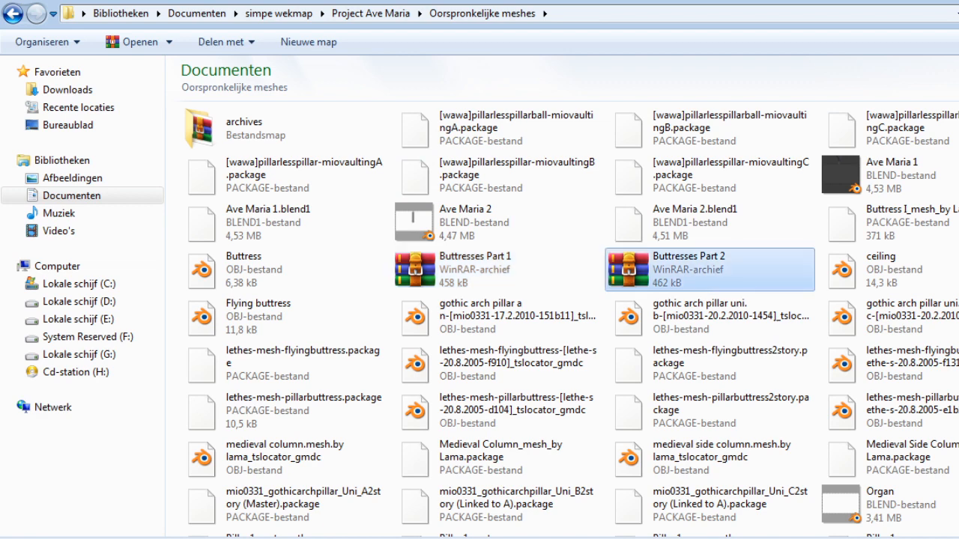
click(514, 219)
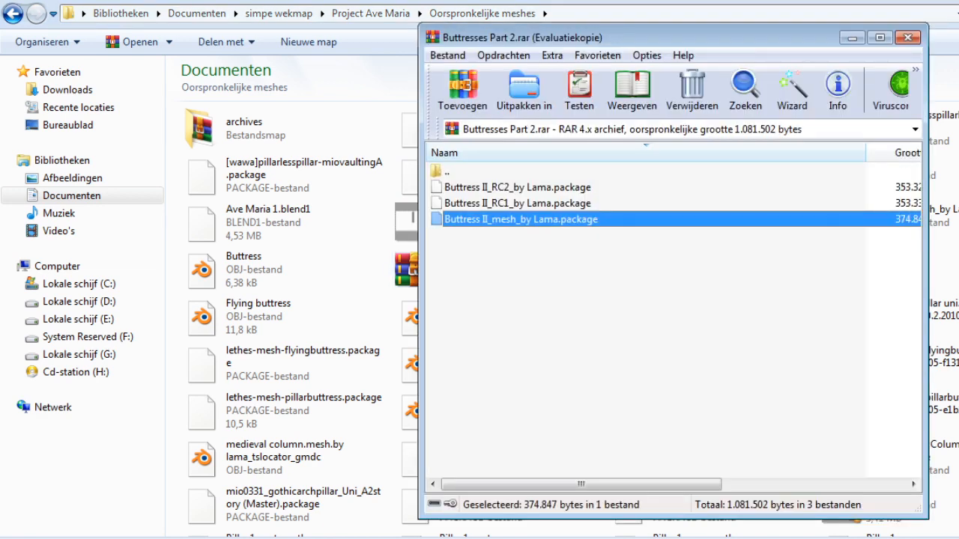
right_click(514, 218)
click(569, 308)
click(801, 210)
right_click(658, 222)
click(720, 332)
click(907, 38)
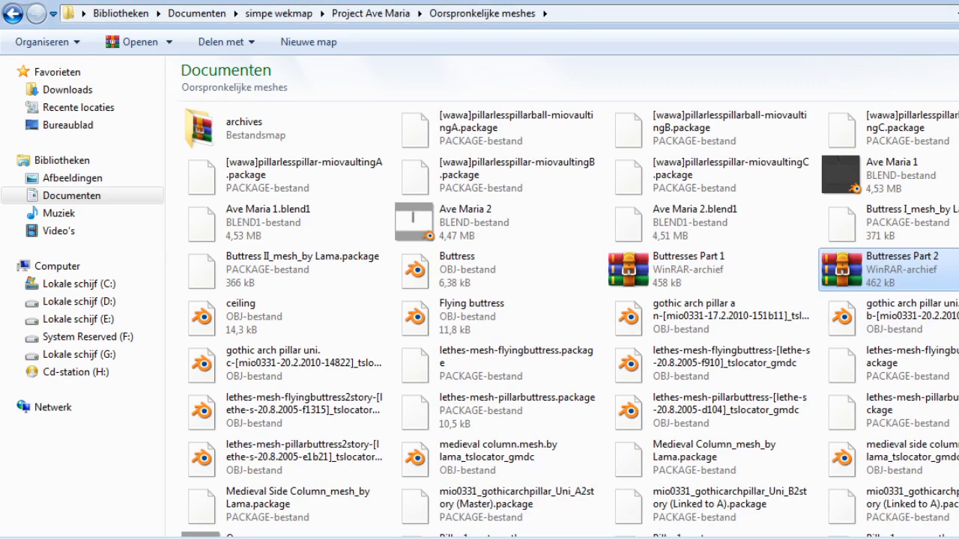
Switch to SimPE, leave the Object Workshop listing and open Buttress I_mesh_by Lama.package from the Oorspronkelijke meshes folder.
click(817, 460)
key(alt+Tab)
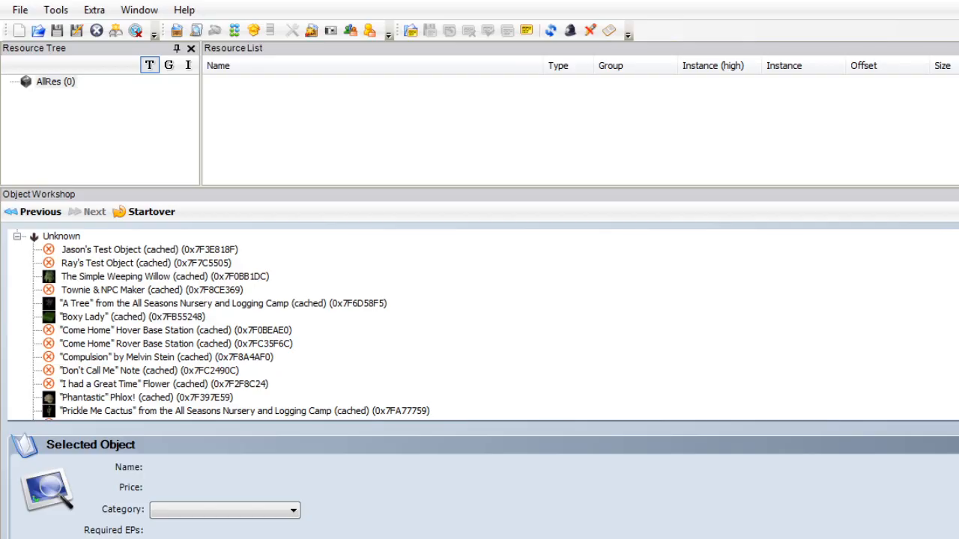
click(20, 10)
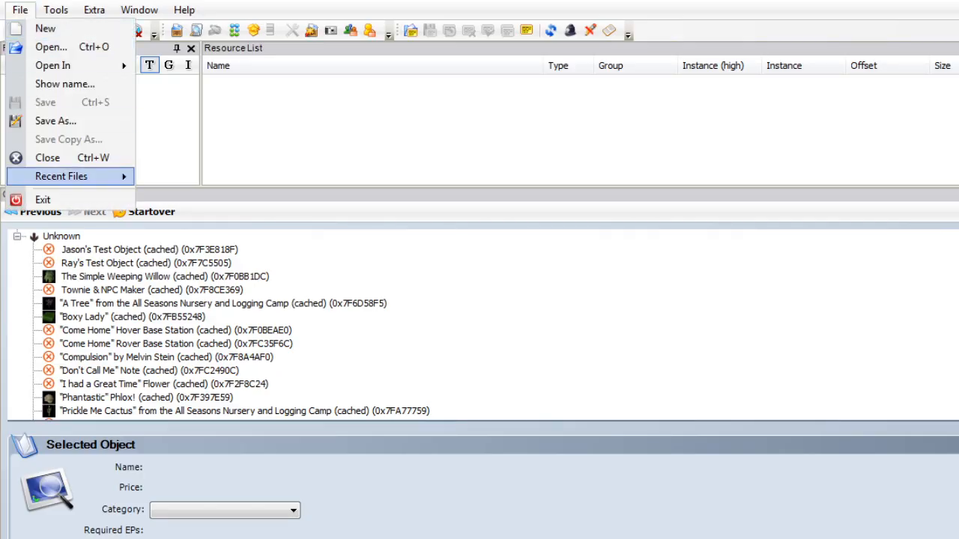
click(151, 212)
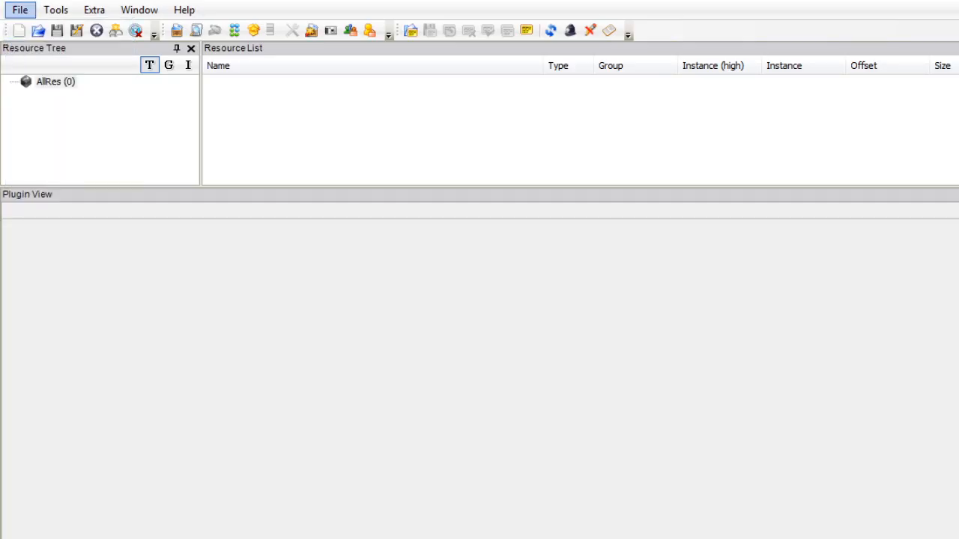
click(21, 9)
click(51, 46)
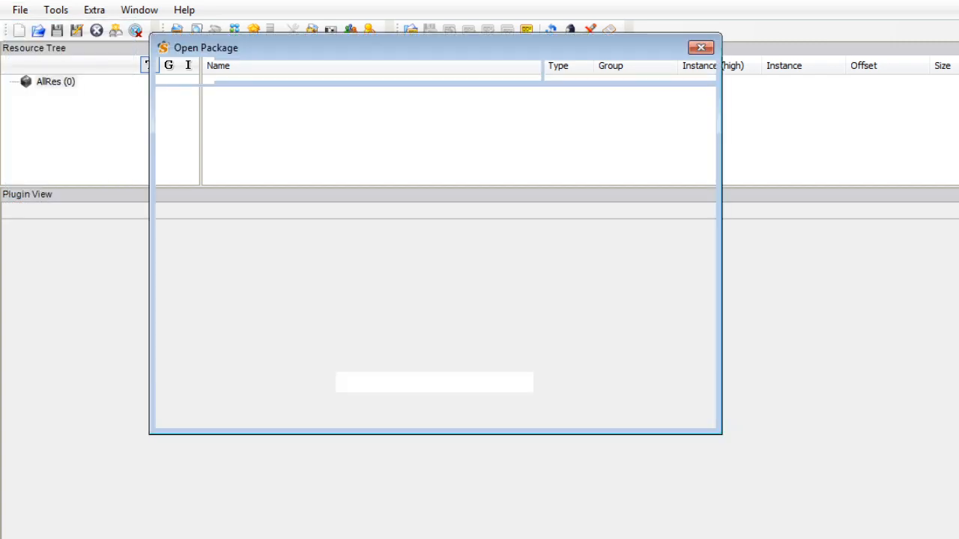
scroll(517, 263, down, 5)
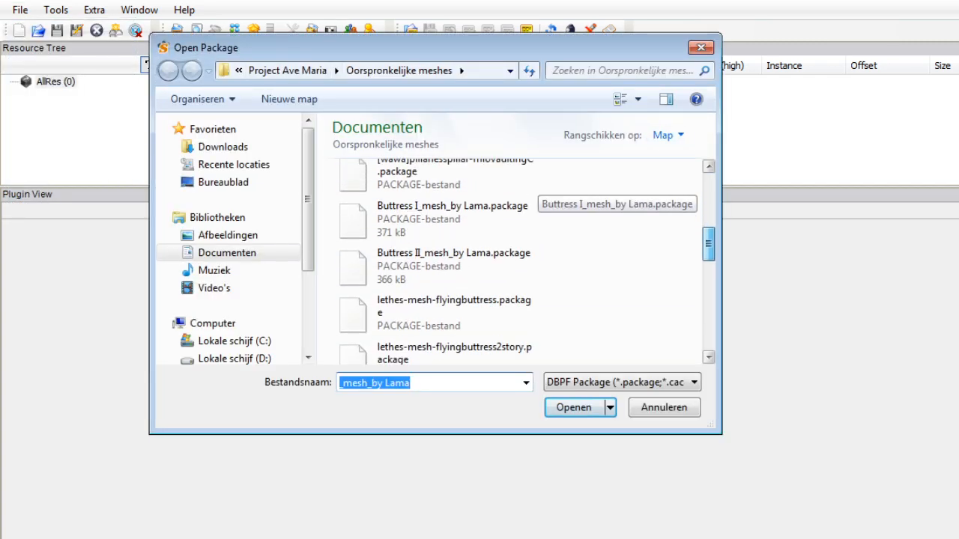
scroll(517, 262, up, 1)
click(453, 248)
click(575, 408)
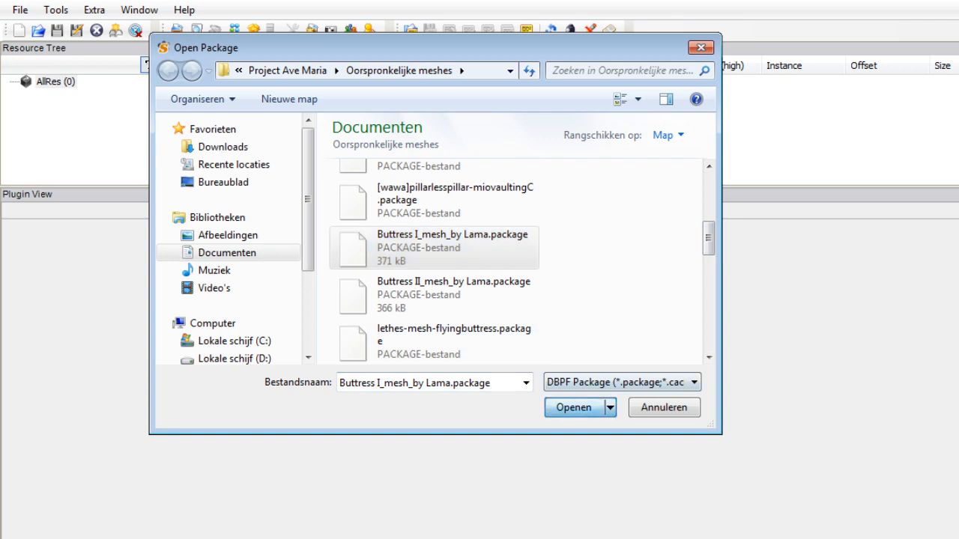
Inspect the buttressi-whitegold_txtr texture and export its 512x512 image as a PNG into the Oorspronkelijke meshes folder.
drag(193, 102, 192, 146)
click(104, 162)
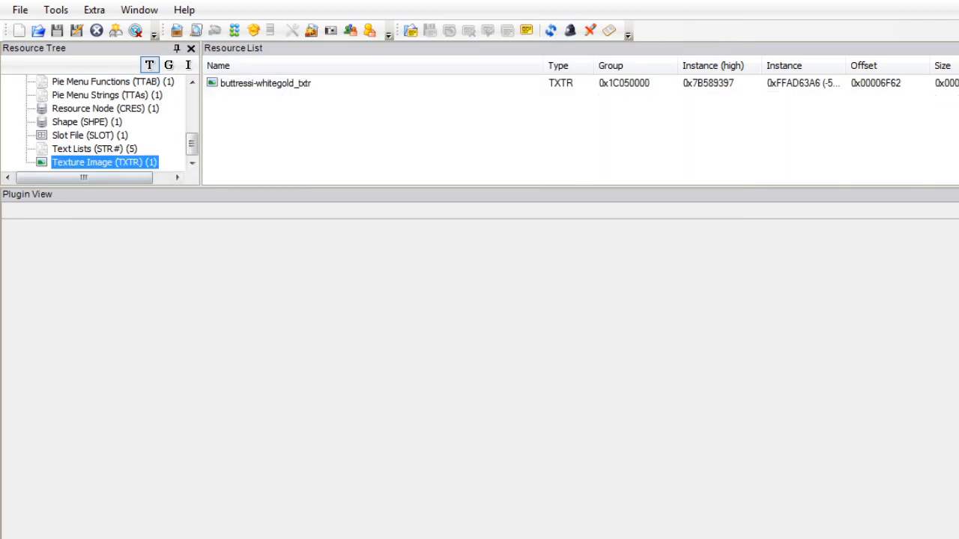
click(265, 83)
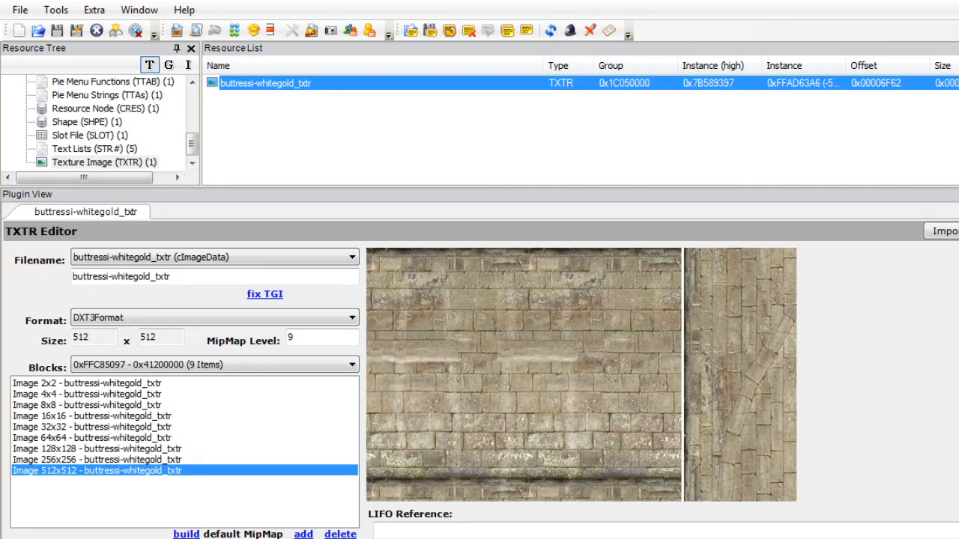
scroll(581, 375, down, 3)
scroll(581, 375, up, 2)
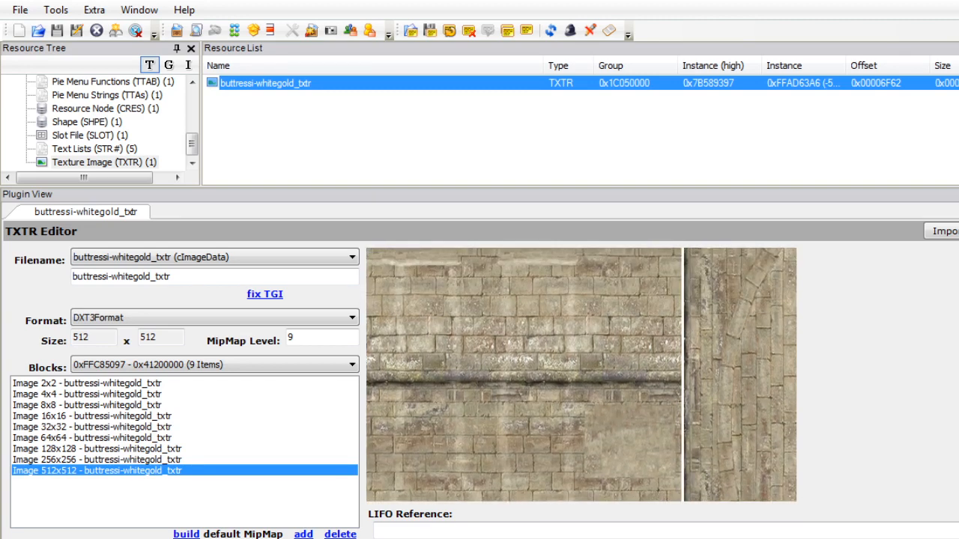
scroll(581, 375, up, 2)
scroll(524, 375, down, 5)
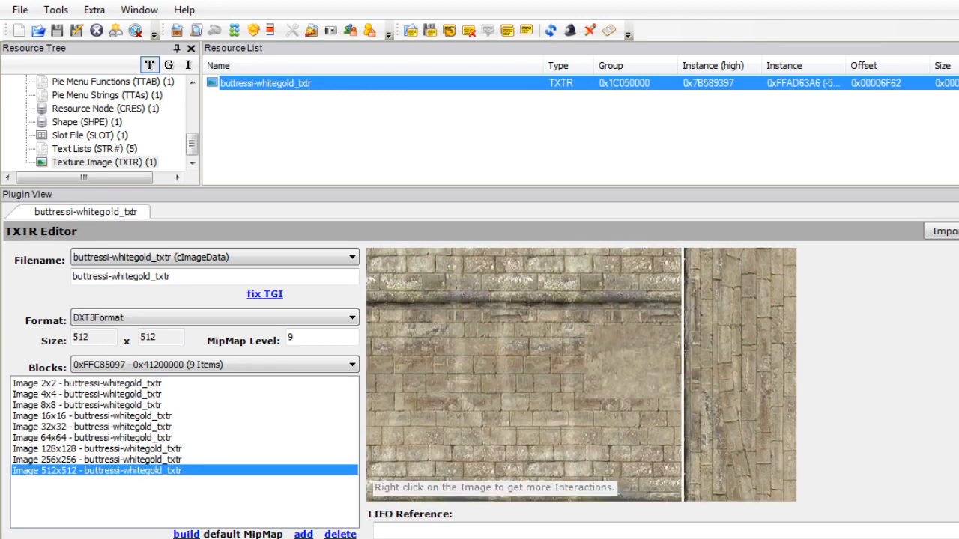
scroll(581, 375, up, 4)
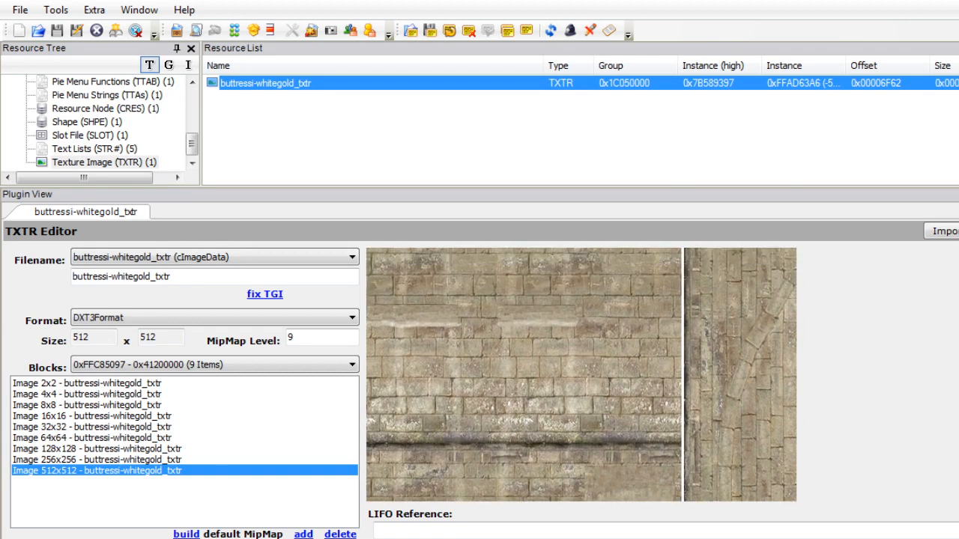
scroll(581, 375, up, 1)
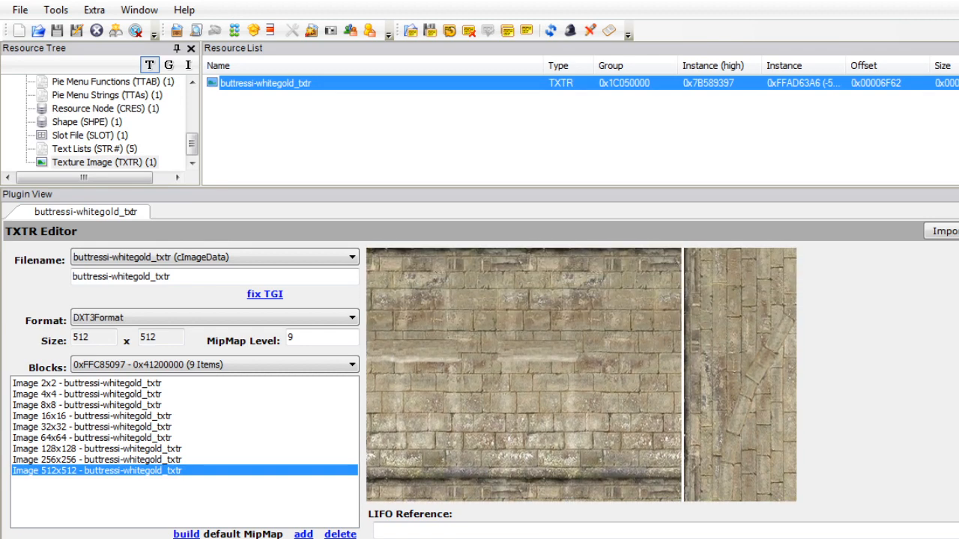
scroll(524, 375, down, 5)
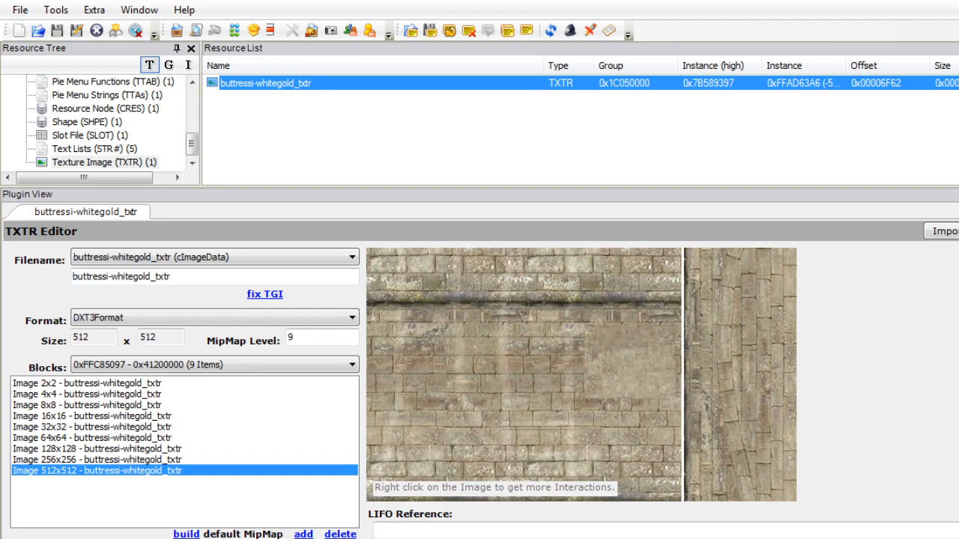
scroll(581, 375, up, 5)
scroll(581, 374, down, 5)
scroll(582, 375, up, 5)
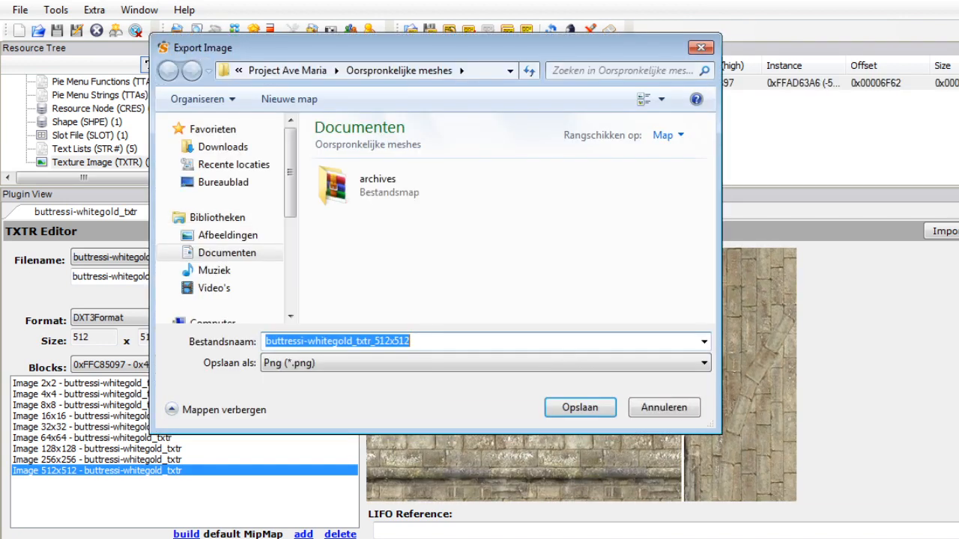
click(579, 407)
Export the buttressi_tslocator_gmdc mesh from the Geometric Data Container as an OBJ file into the Oorspronkelijke meshes folder.
drag(192, 144, 192, 94)
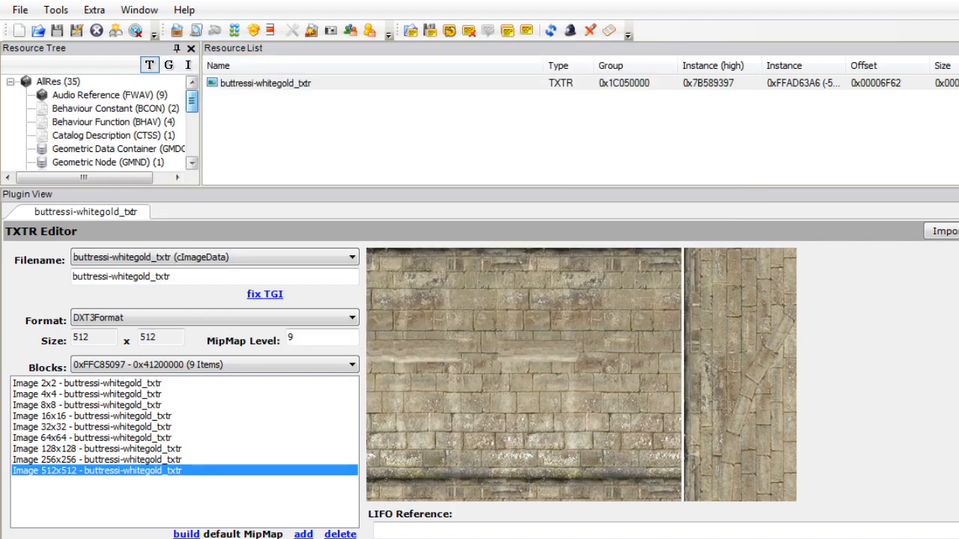
click(117, 149)
click(269, 83)
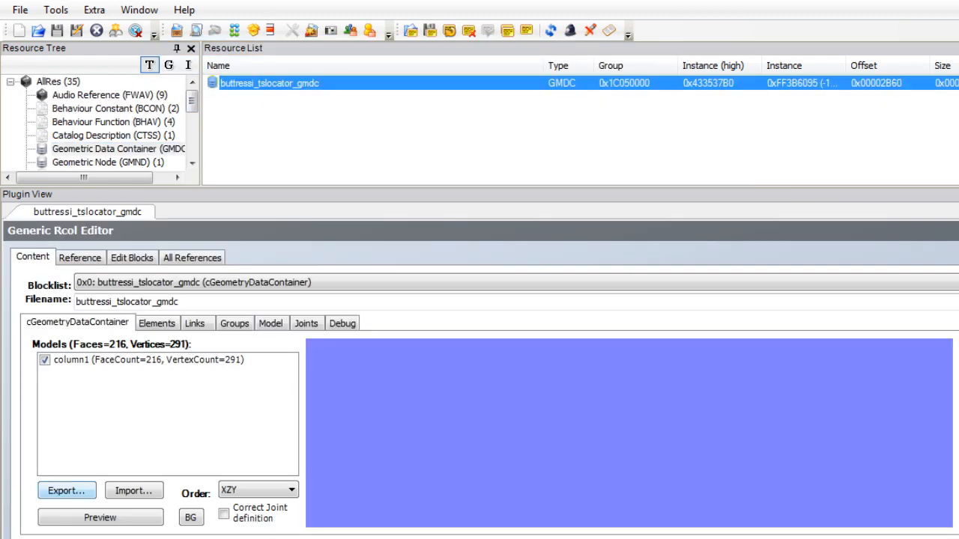
click(67, 490)
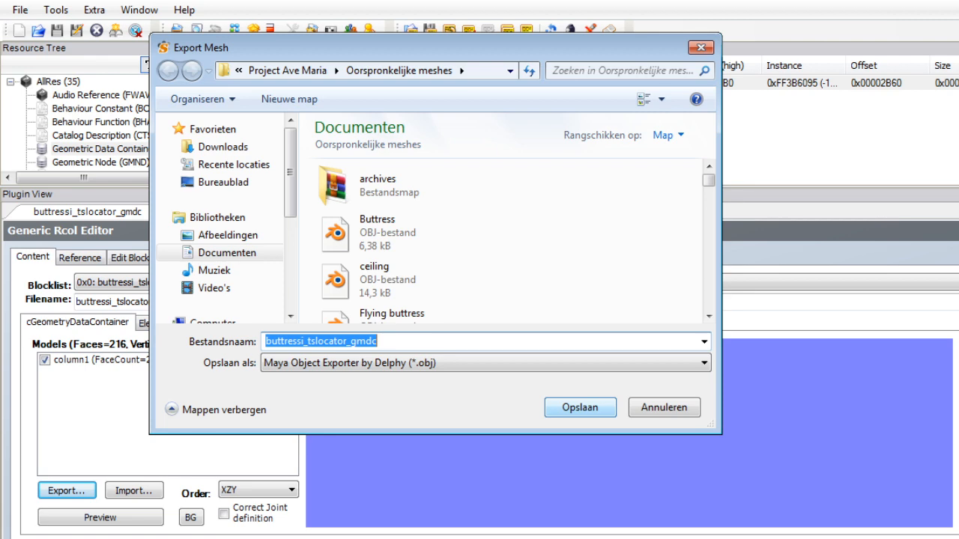
click(581, 407)
Open Buttress II_mesh_by Lama.package and export its buttressii_tslocator_gmdc mesh as an OBJ file into the same folder.
click(21, 10)
click(45, 46)
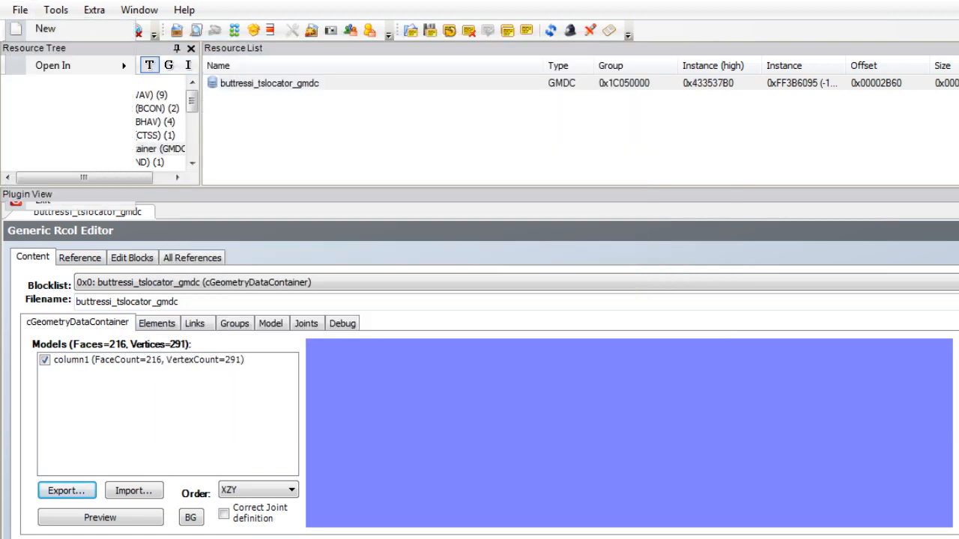
drag(709, 191, 709, 252)
double_click(450, 210)
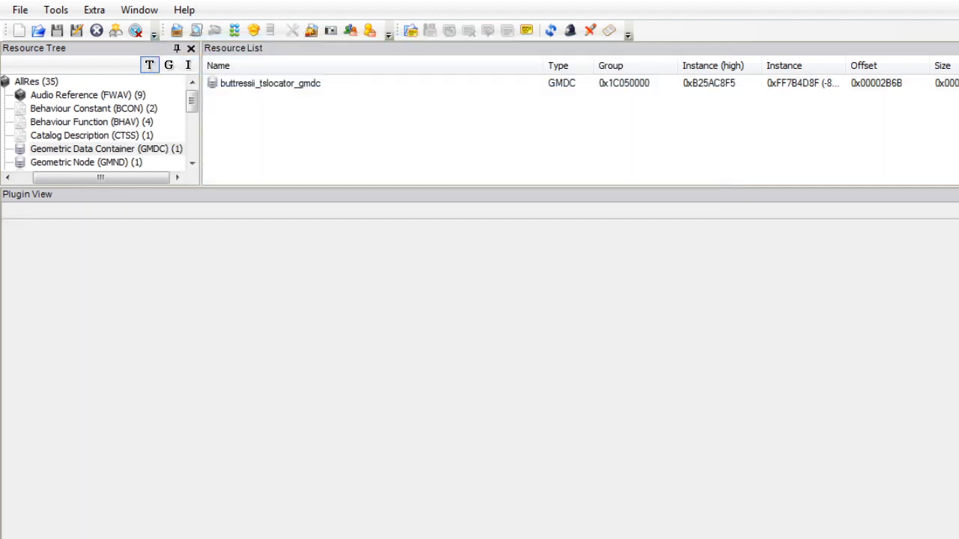
click(270, 83)
click(66, 490)
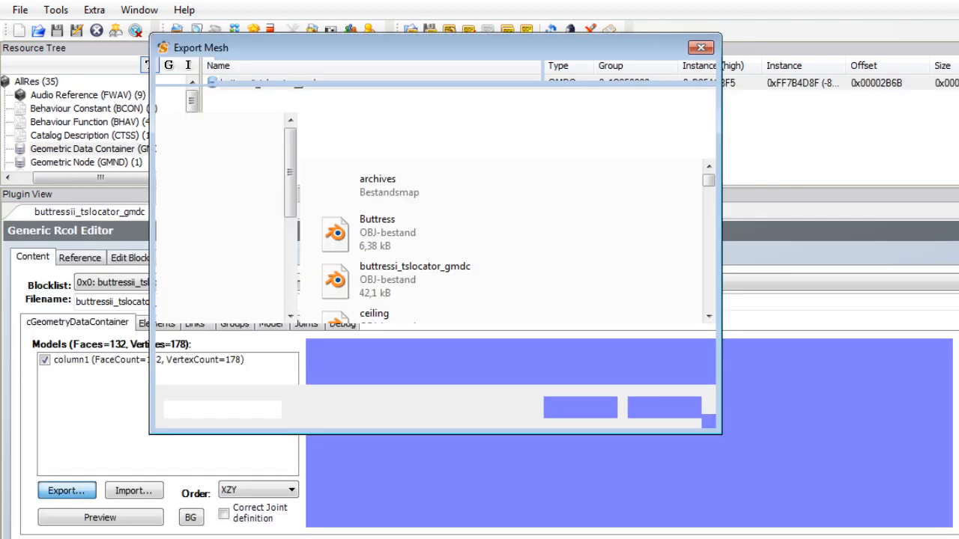
click(609, 406)
Display the buttressii-whitegold_txtr texture image of the Buttress II package.
scroll(98, 120, down, 5)
click(82, 162)
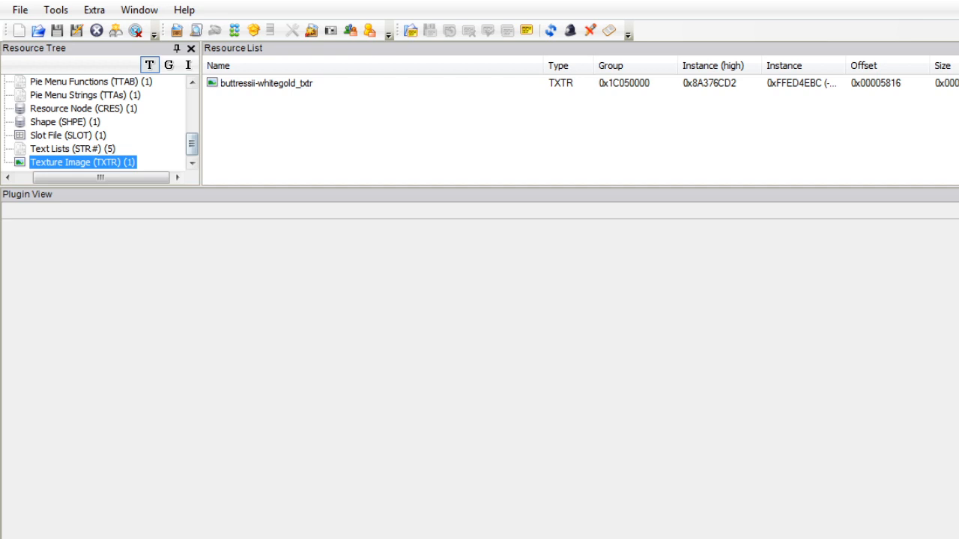
click(266, 83)
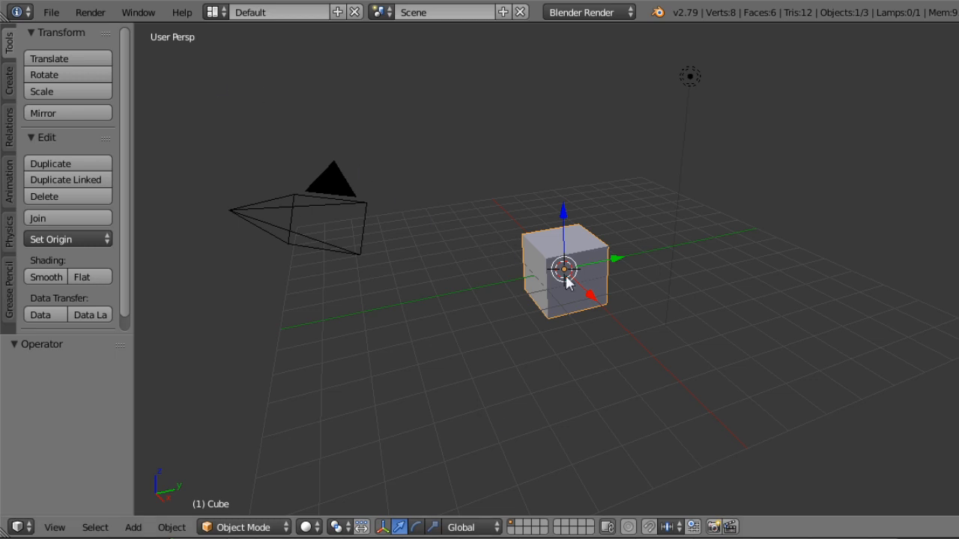
Open the recent Ave Maria 2.blend project in Blender and change the screen layout to Default.
click(51, 12)
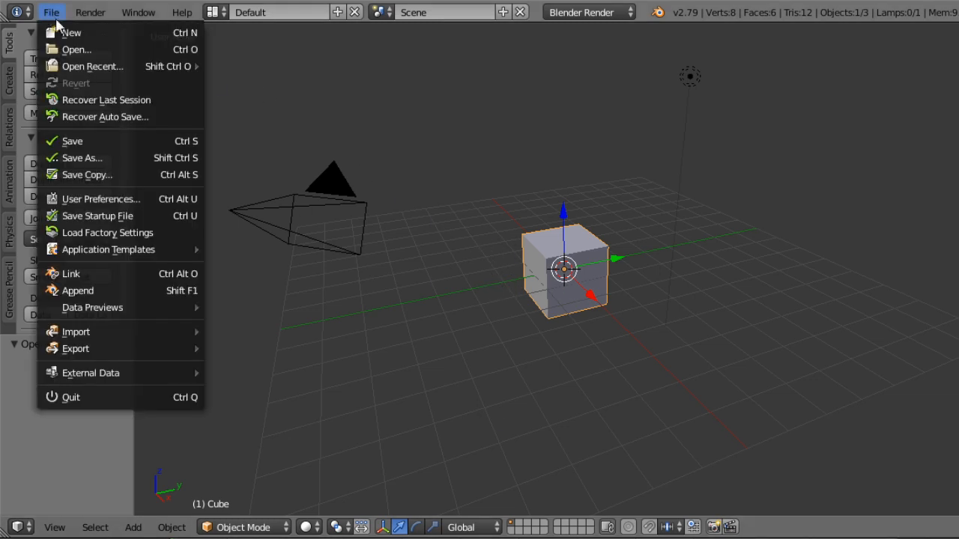
mouse_move(136, 255)
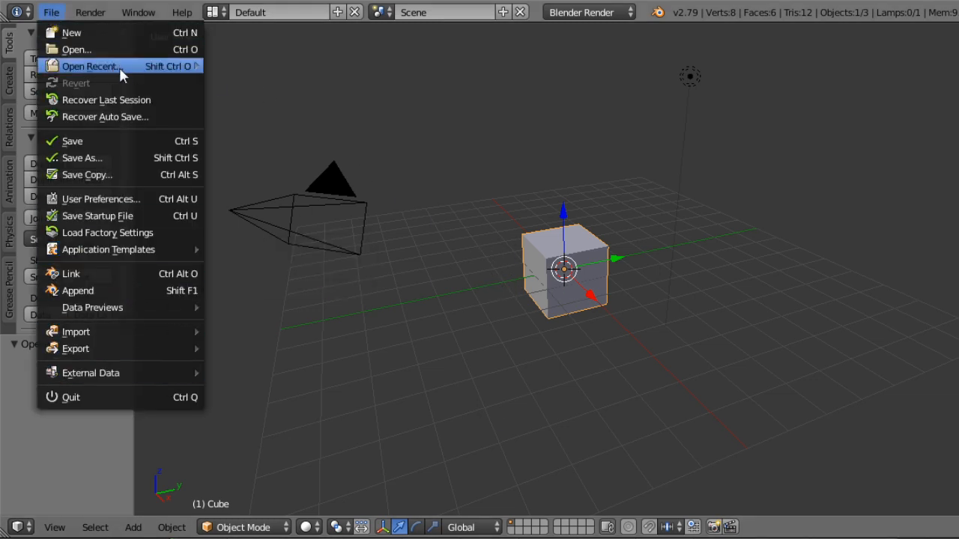
mouse_move(119, 68)
click(284, 82)
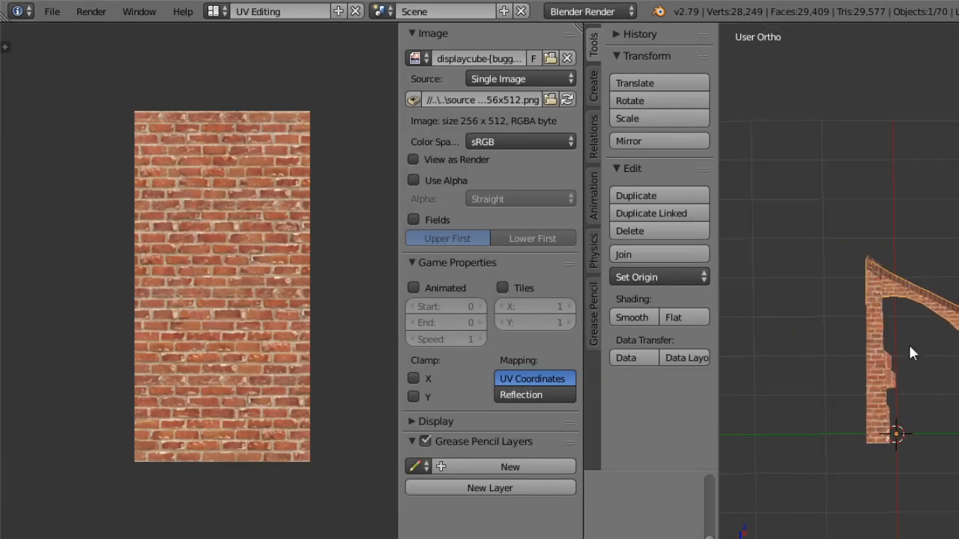
click(214, 11)
click(231, 85)
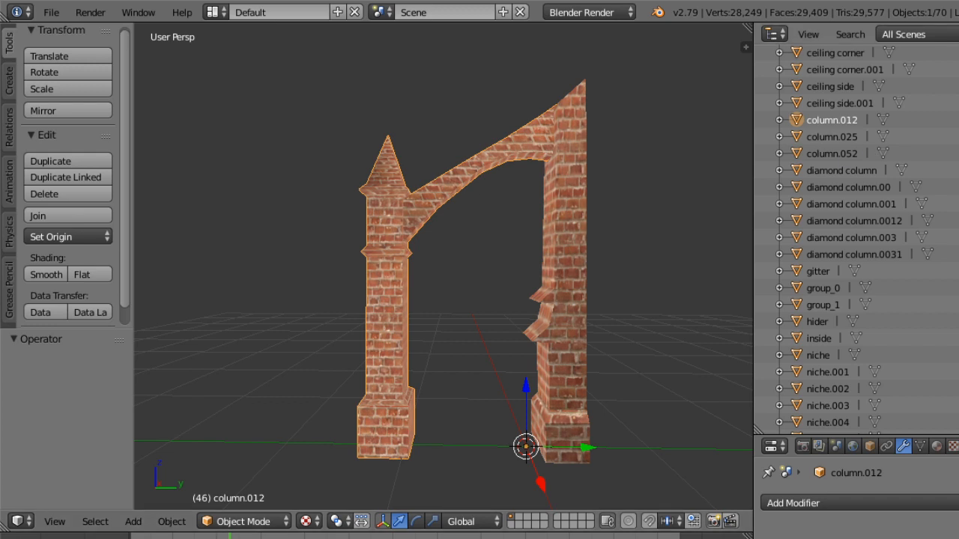
Import buttressi_tslocator_gmdc.obj from the Oorspronkelijke meshes folder into the Ave Maria scene.
click(51, 12)
mouse_move(141, 332)
click(317, 431)
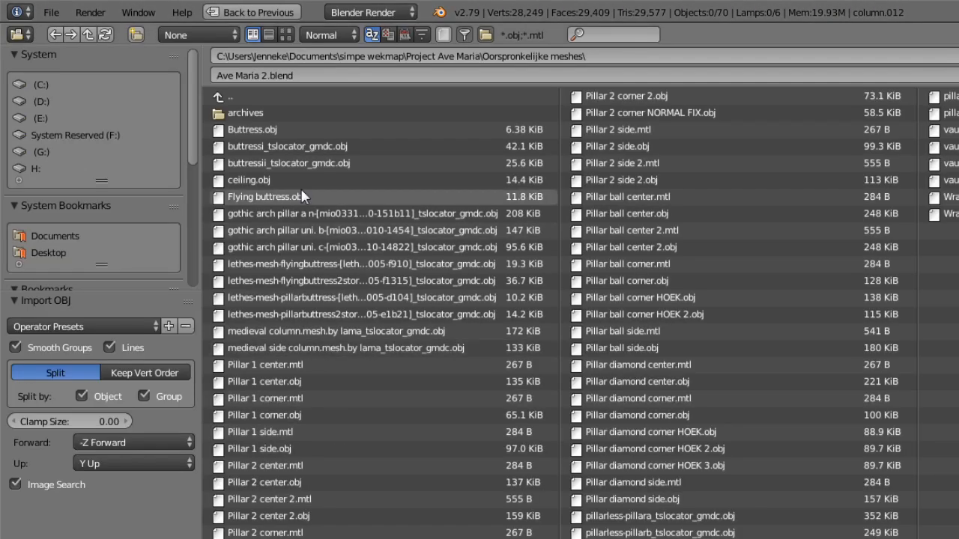
click(325, 148)
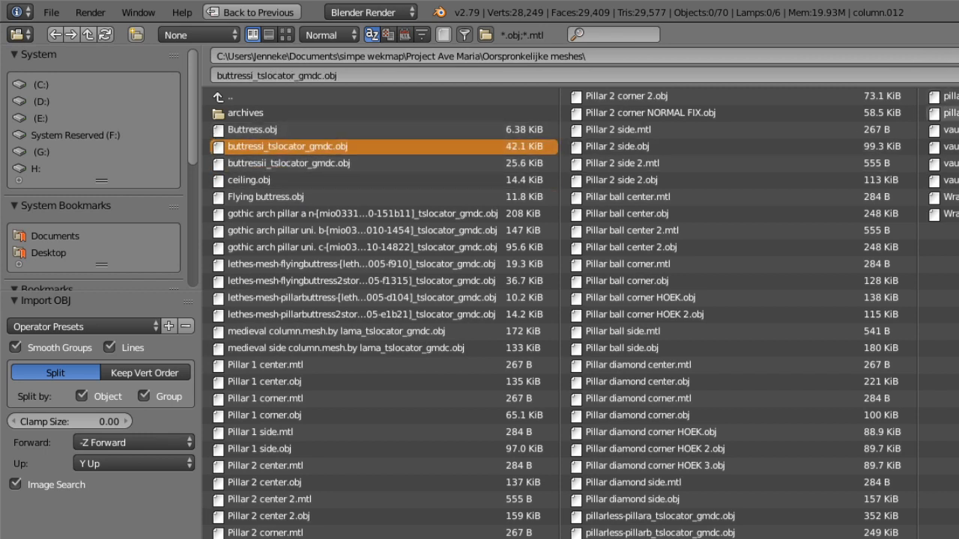
key(Return)
Import buttressii_tslocator_gmdc.obj from the Oorspronkelijke meshes folder beside the first imported buttress.
click(50, 12)
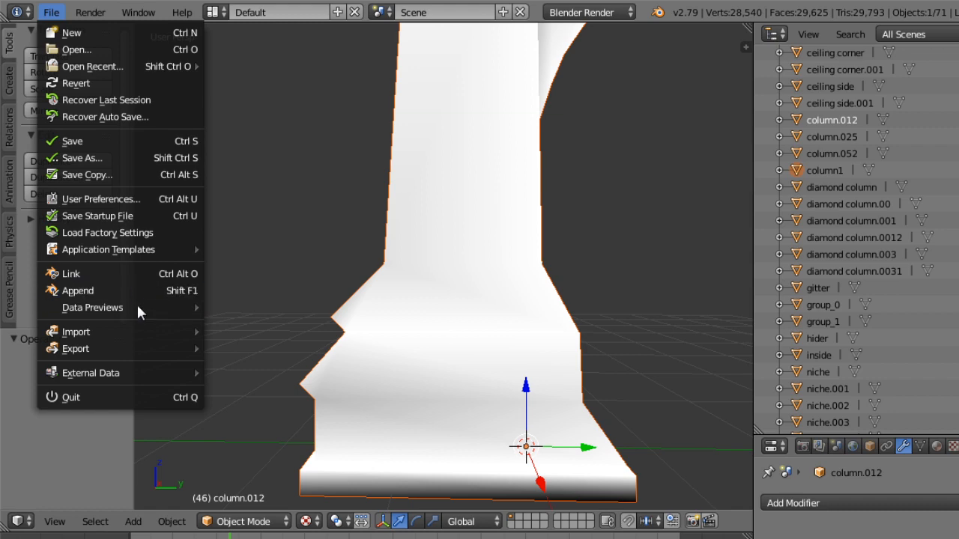
scroll(472, 322, down, 5)
middle_drag(376, 295, 389, 352)
click(51, 12)
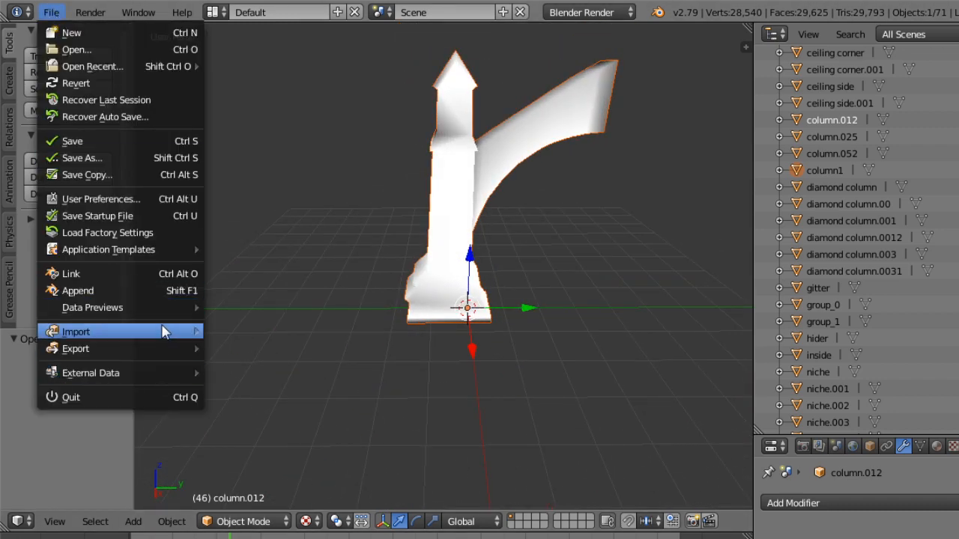
mouse_move(165, 332)
click(290, 431)
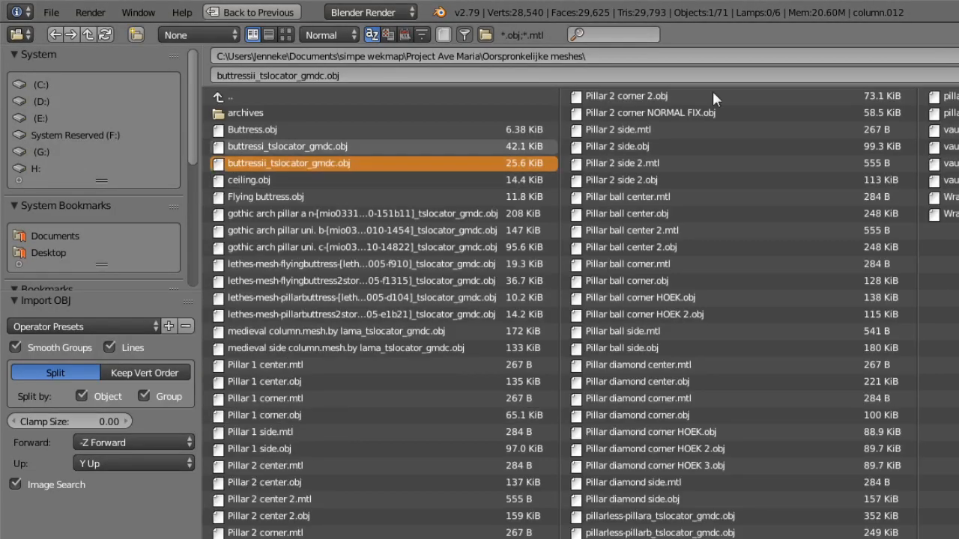
key(Return)
middle_drag(559, 262, 532, 285)
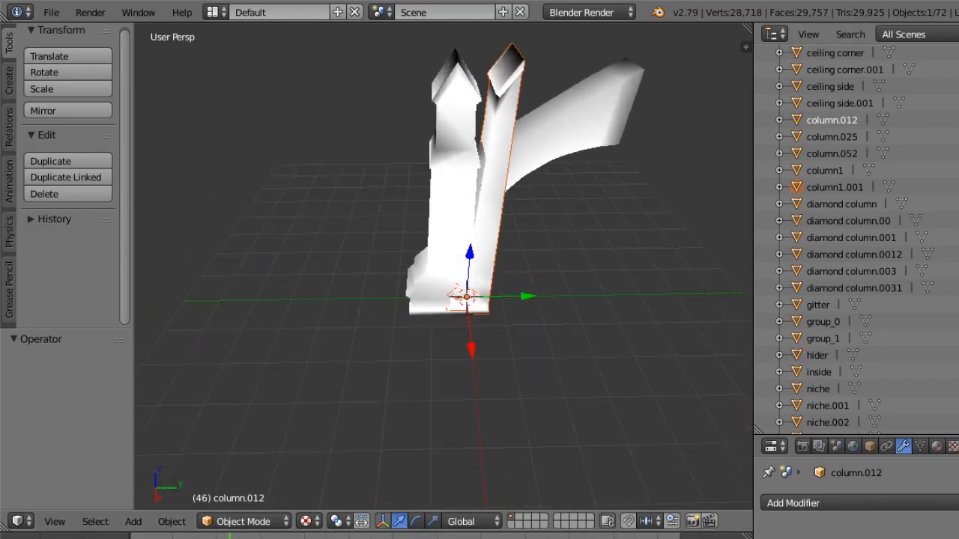
Hide the other imported buttress parts so that only column1.001 remains in the scene, and select it.
click(834, 187)
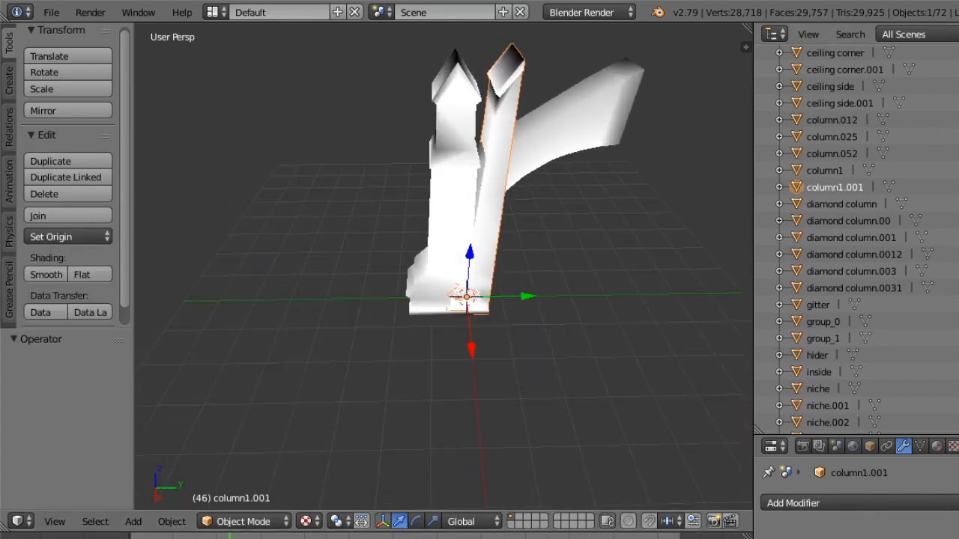
key(h)
key(alt+h)
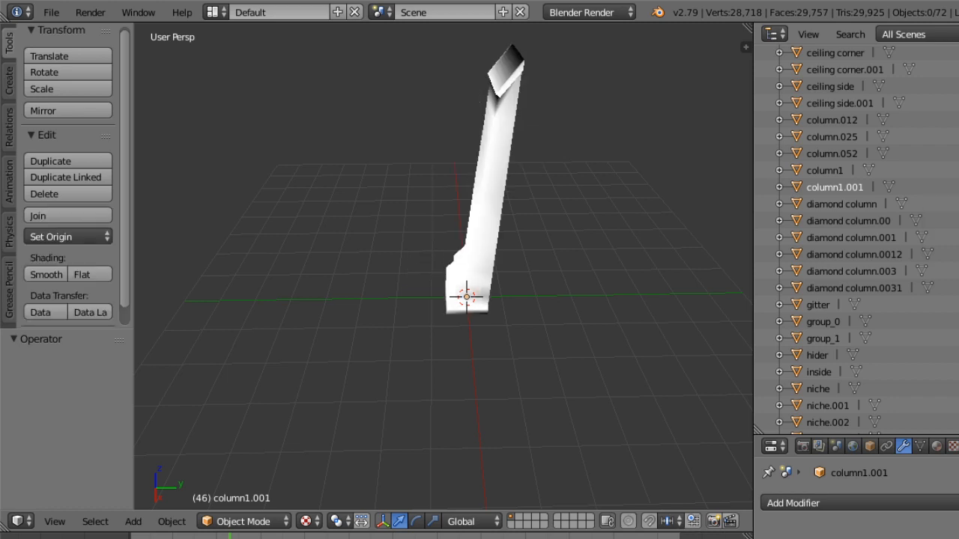
middle_drag(586, 244, 539, 218)
right_click(481, 219)
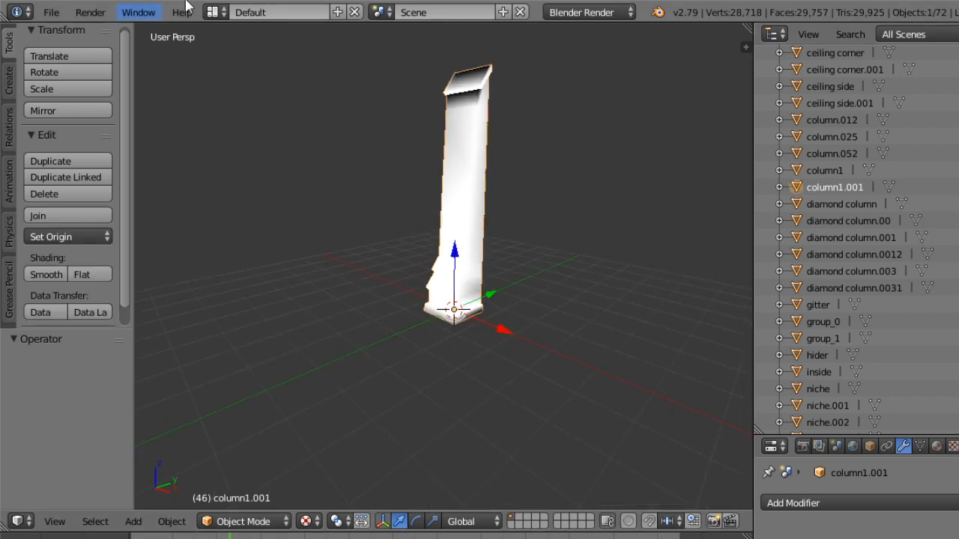
In the UV Editing layout, put the 256 x 512 displaycube red brick image on the whole column1.001 mesh and select all its UVs.
click(215, 12)
click(273, 152)
click(832, 538)
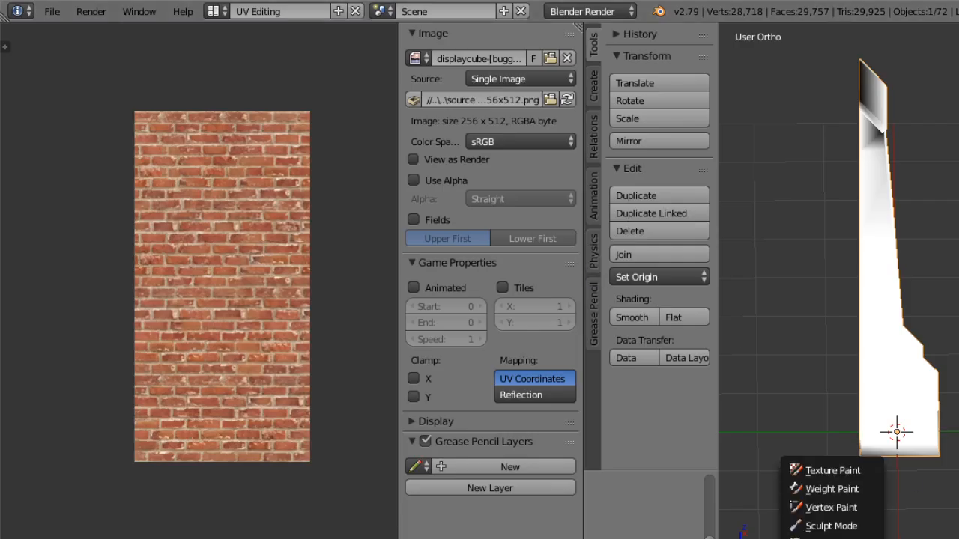
click(832, 538)
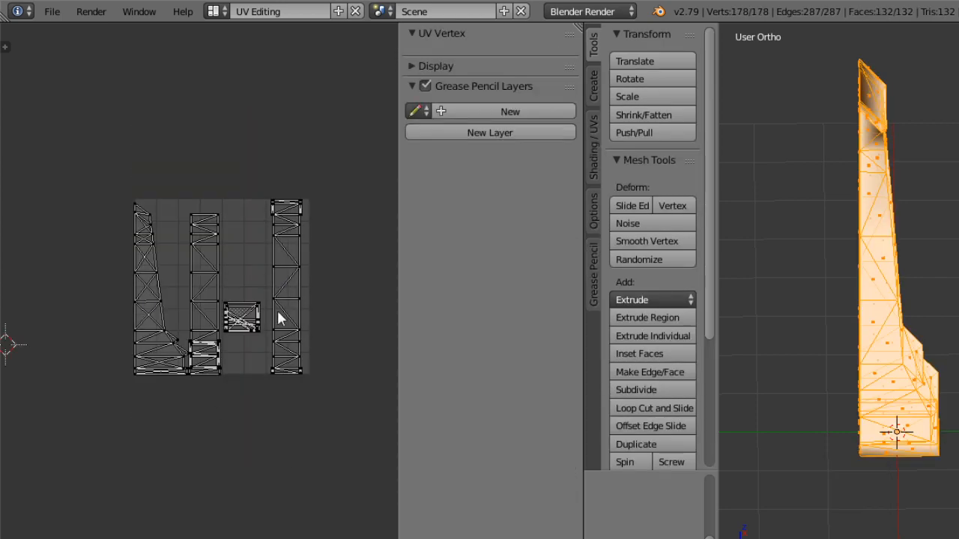
click(202, 534)
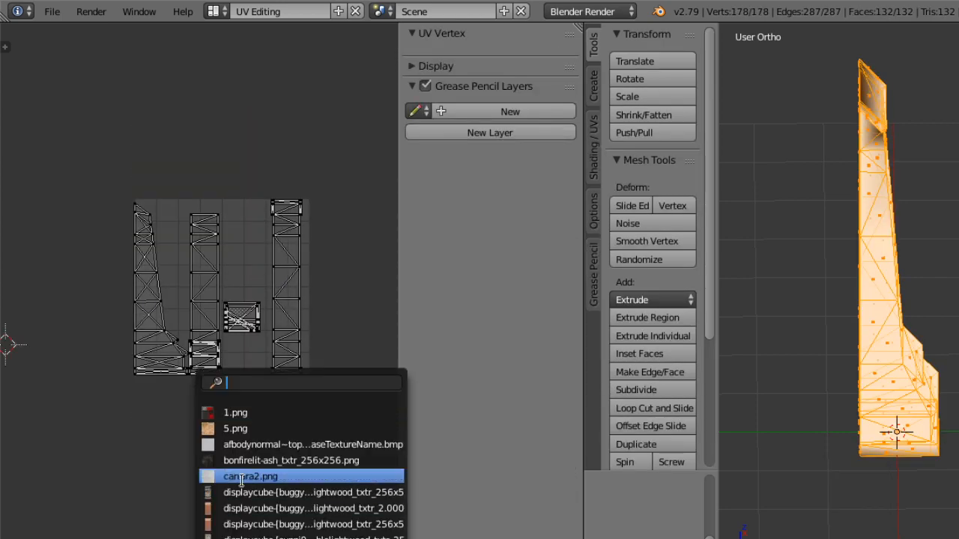
click(257, 520)
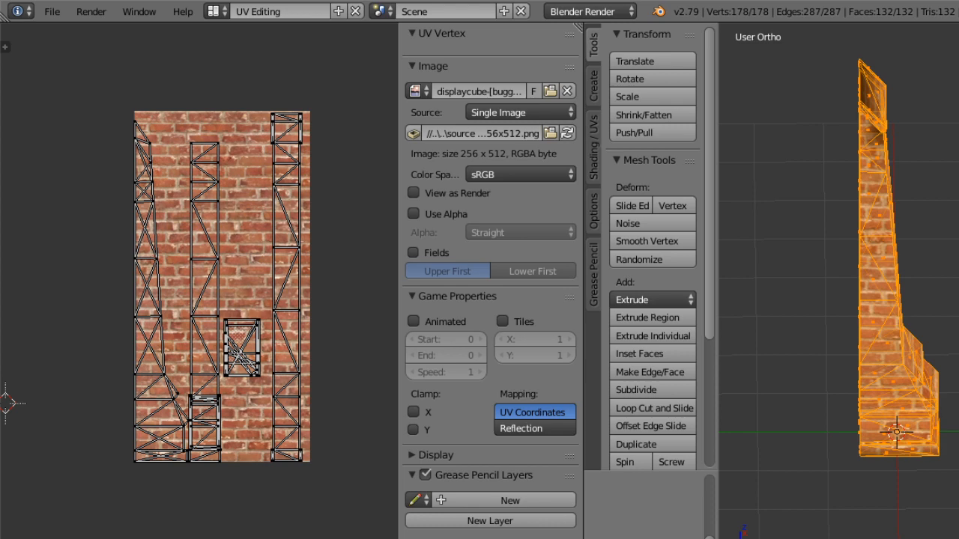
middle_drag(878, 464, 799, 421)
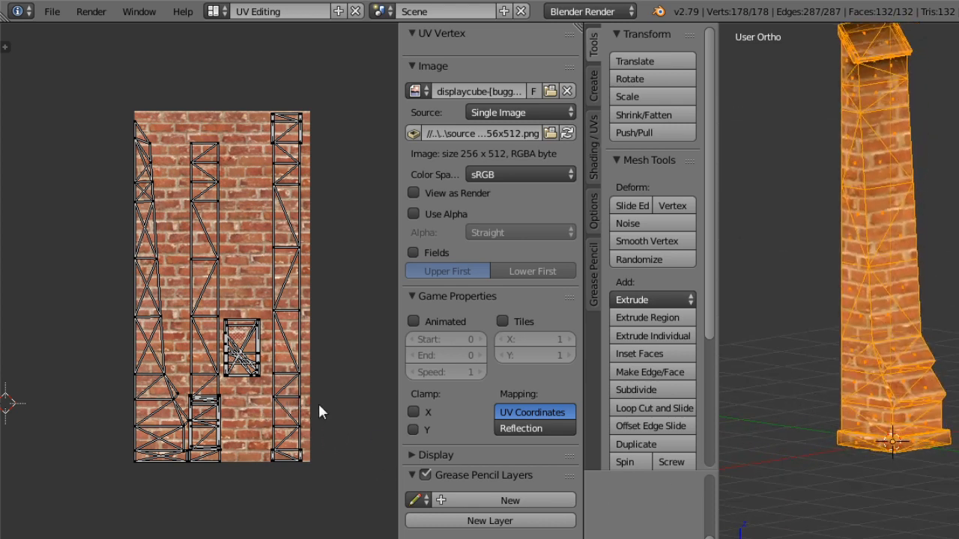
key(a)
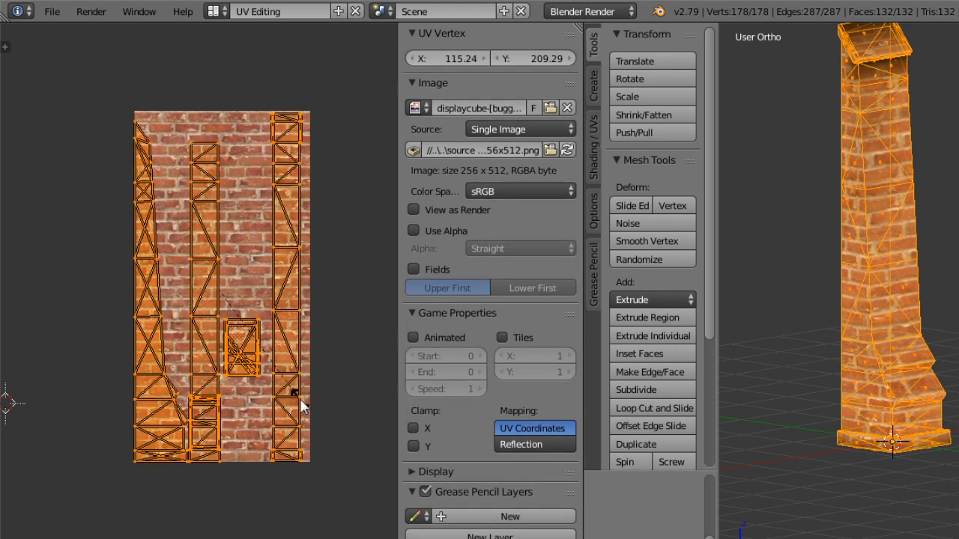
key(s)
key(y)
key(0)
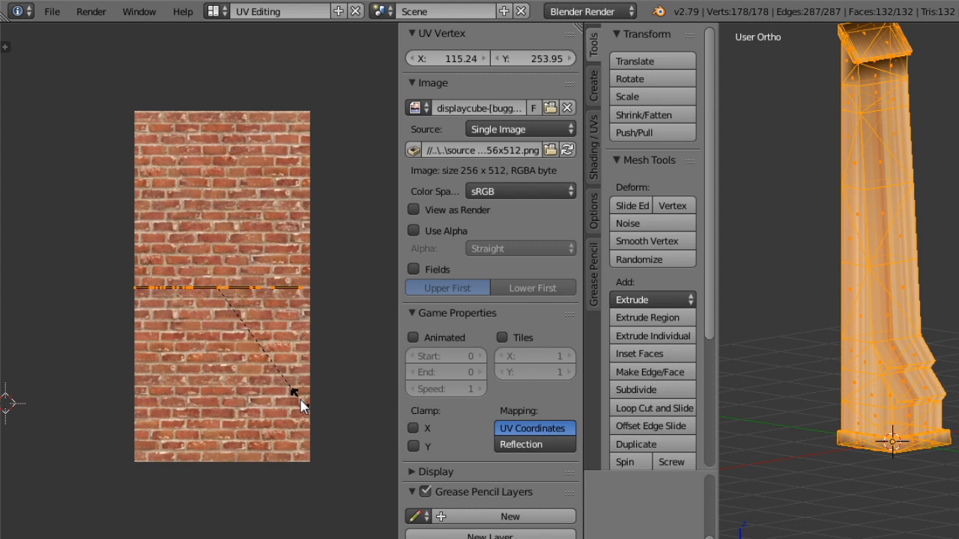
key(Escape)
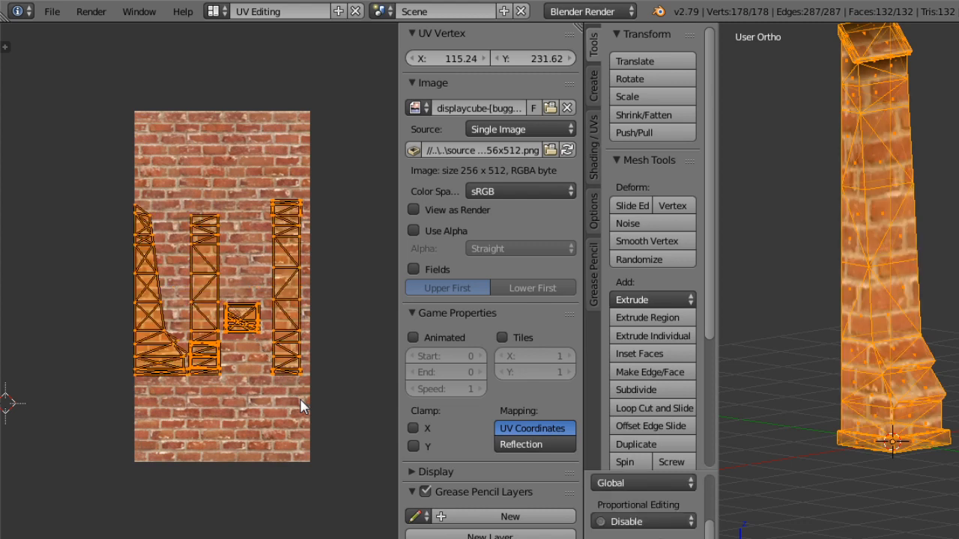
key(ctrl+z)
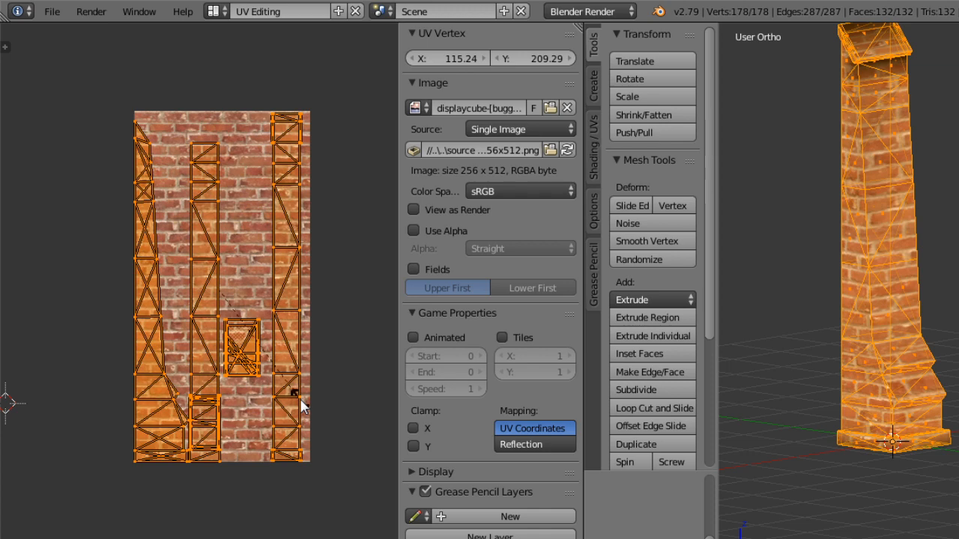
key(y)
key(2)
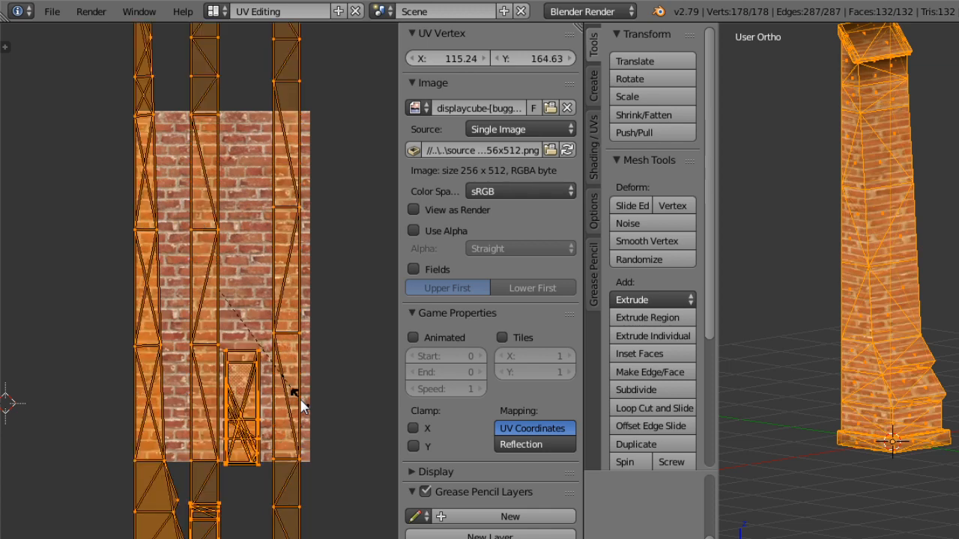
key(BackSpace)
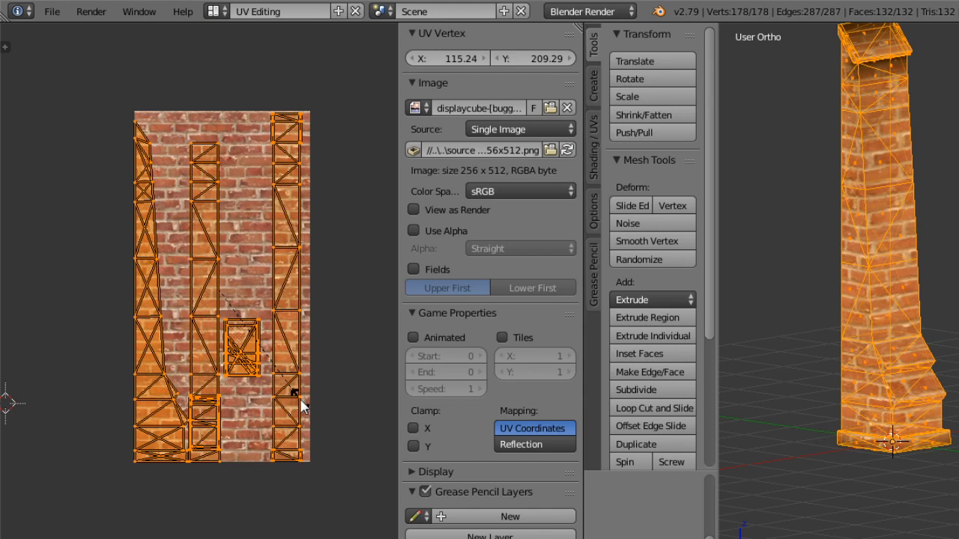
key(2)
key(Escape)
Scale all the buttress UVs uniformly by 2 and return to Object Mode.
key(s)
key(2)
key(Return)
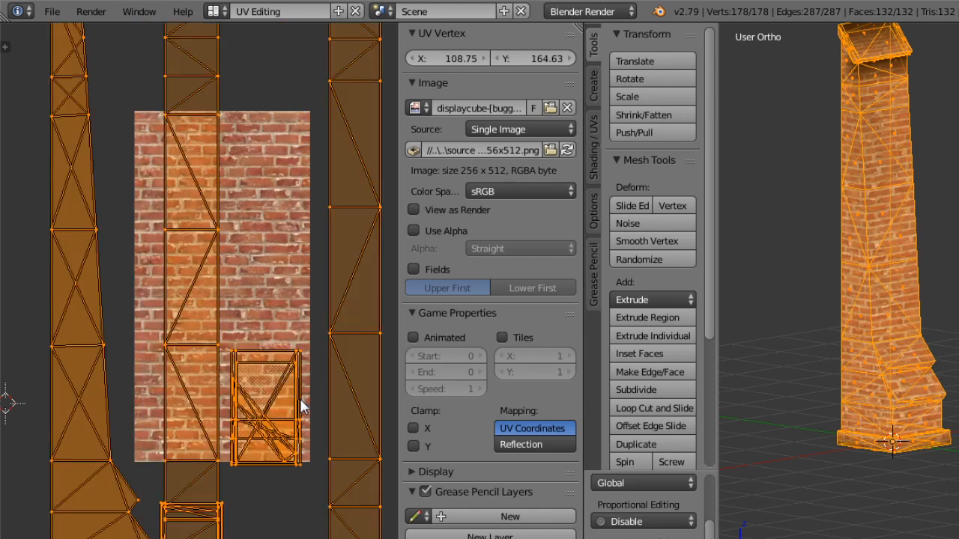
click(803, 538)
click(806, 538)
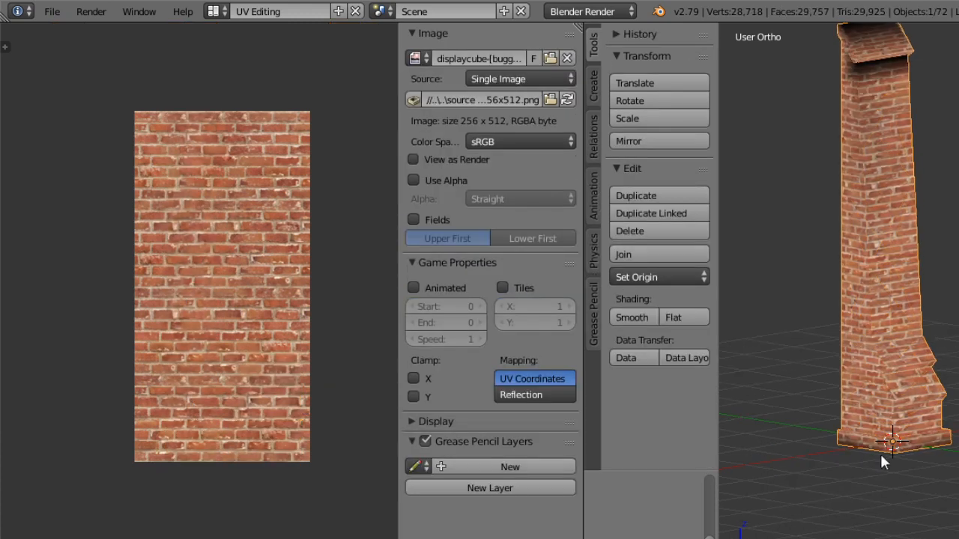
middle_drag(880, 452, 795, 397)
Return to the Default layout and unhide the inside wall object beside the buttress to compare their brick sizes.
click(213, 11)
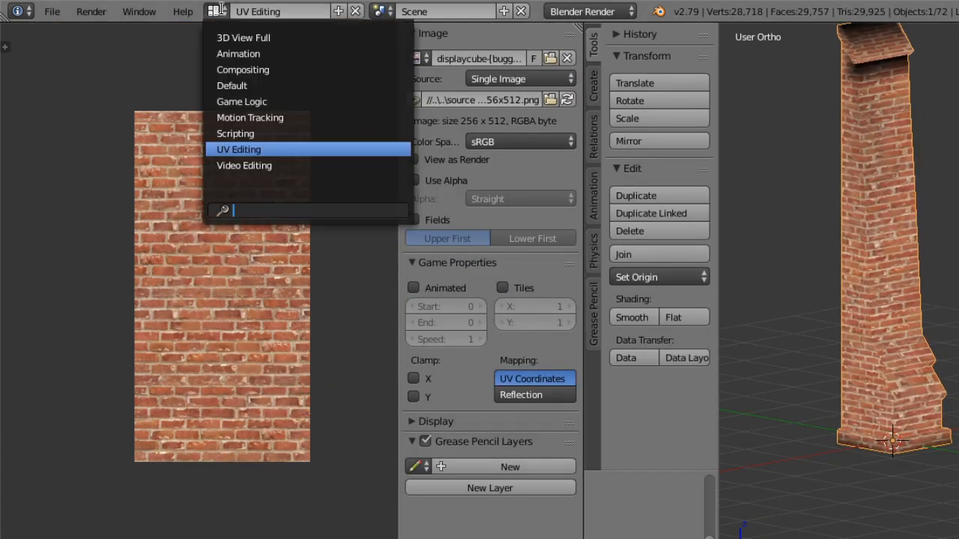
click(247, 87)
scroll(854, 240, down, 5)
scroll(854, 240, up, 10)
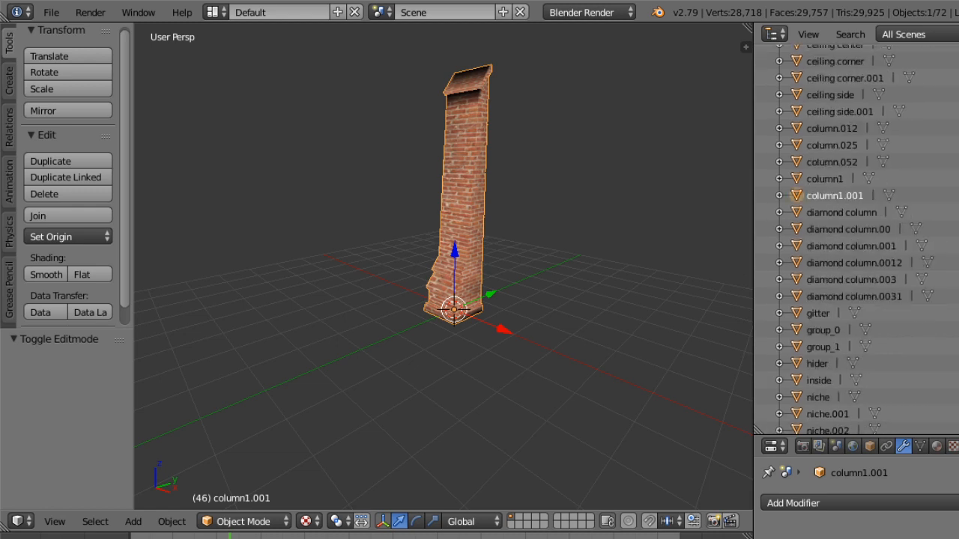
scroll(855, 240, down, 5)
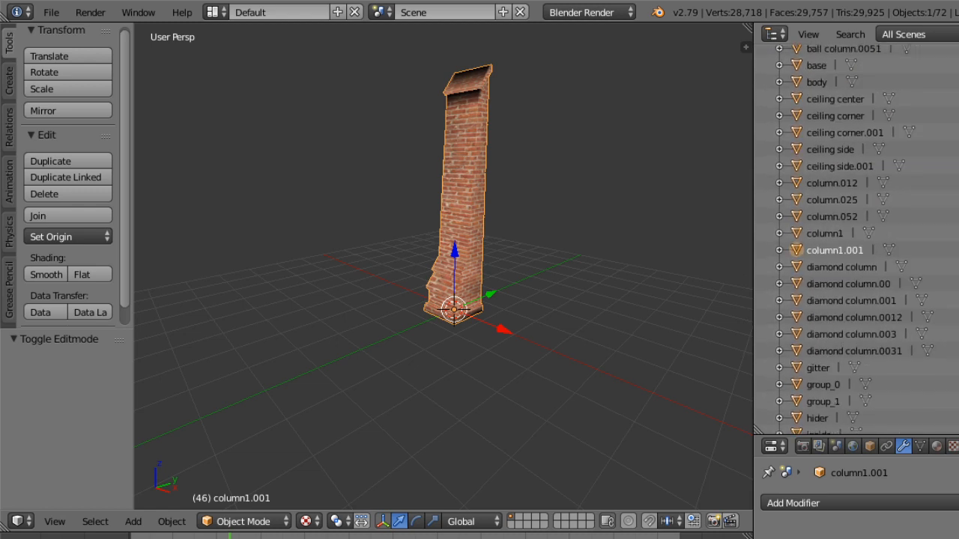
scroll(854, 239, down, 8)
scroll(855, 239, down, 1)
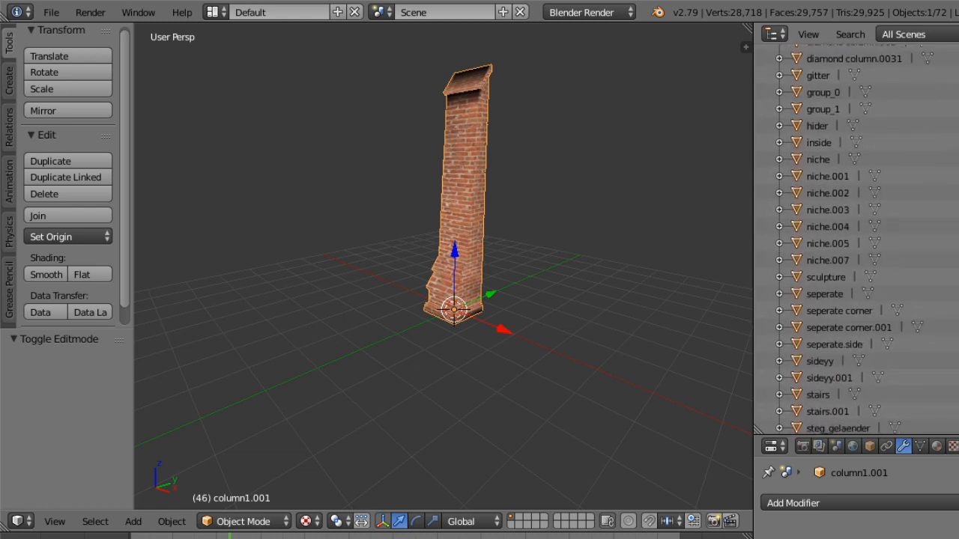
middle_drag(485, 310, 491, 304)
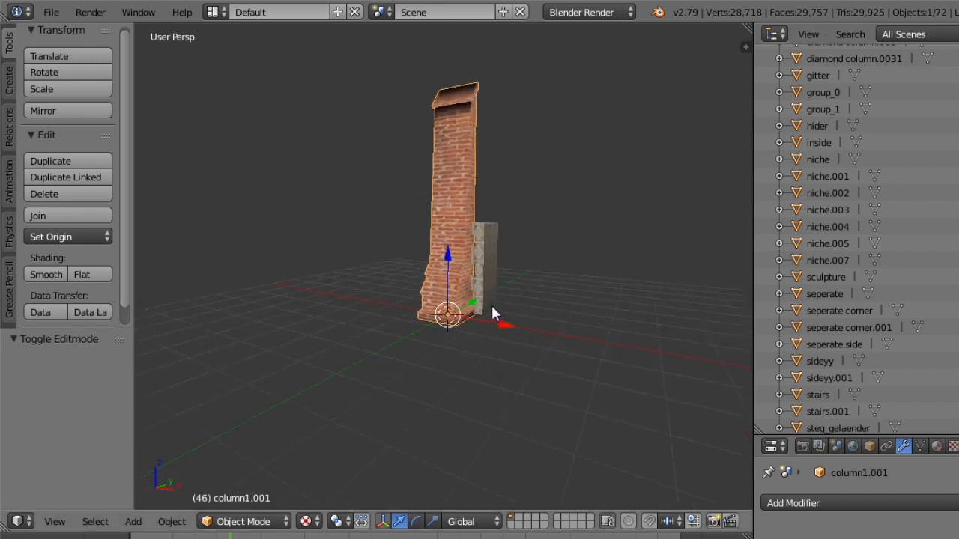
click(958, 194)
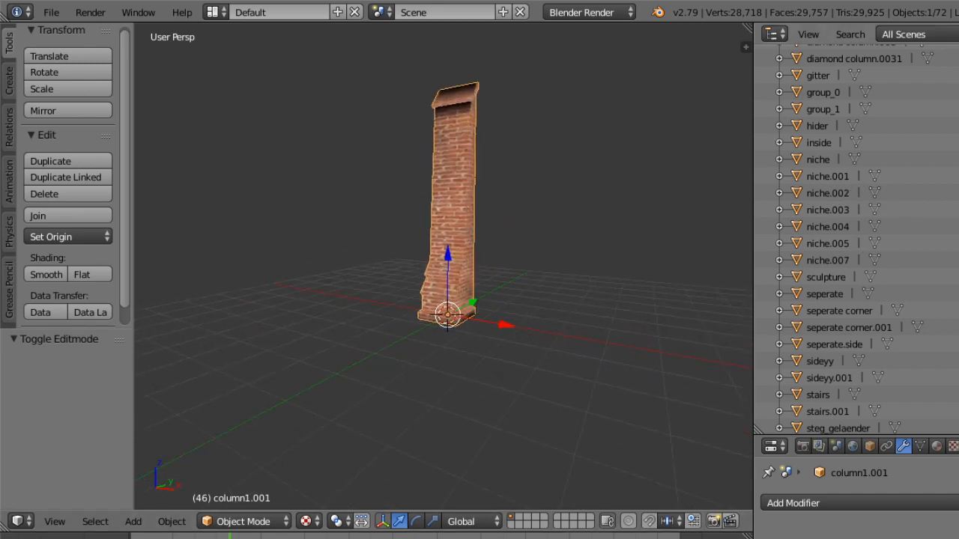
click(958, 176)
click(958, 176)
click(958, 159)
click(958, 160)
click(958, 142)
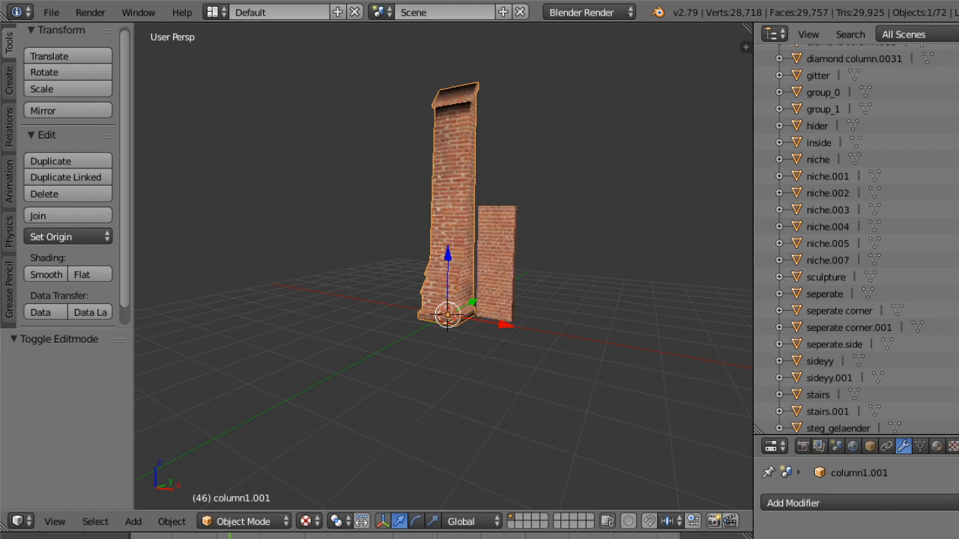
scroll(465, 292, up, 7)
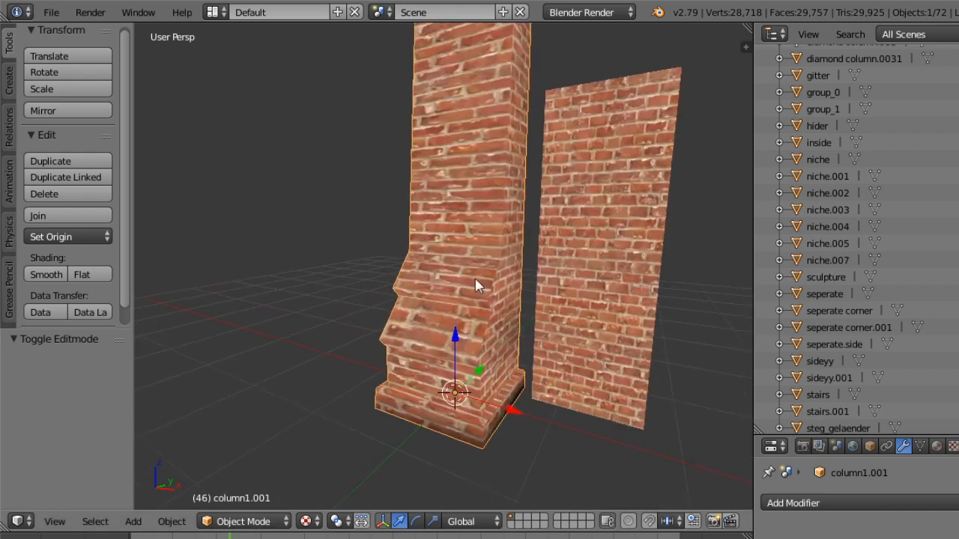
middle_drag(463, 287, 539, 325)
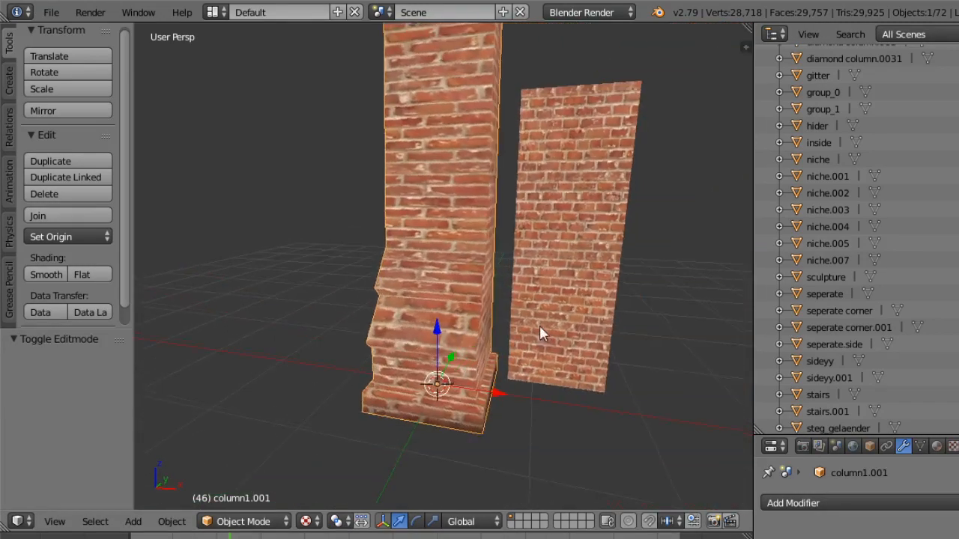
click(255, 522)
click(258, 470)
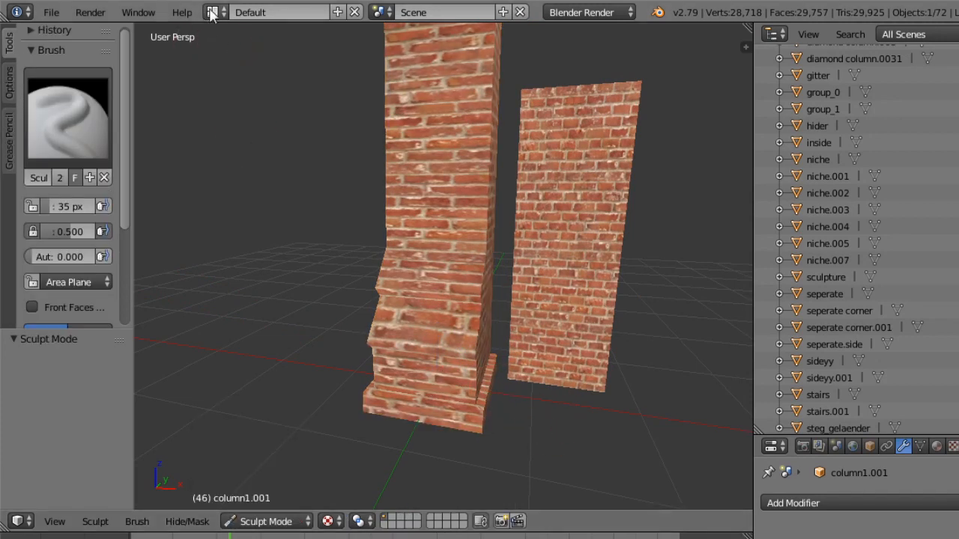
click(266, 521)
click(269, 500)
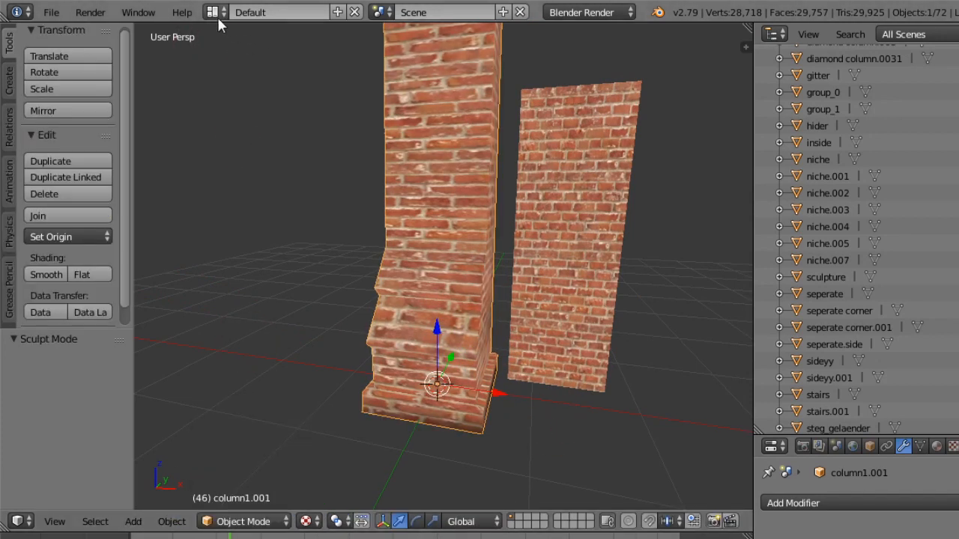
Switch back to the UV Editing layout and move the brick wall panel along X and Y to stand against the buttress.
click(218, 17)
click(268, 152)
click(215, 13)
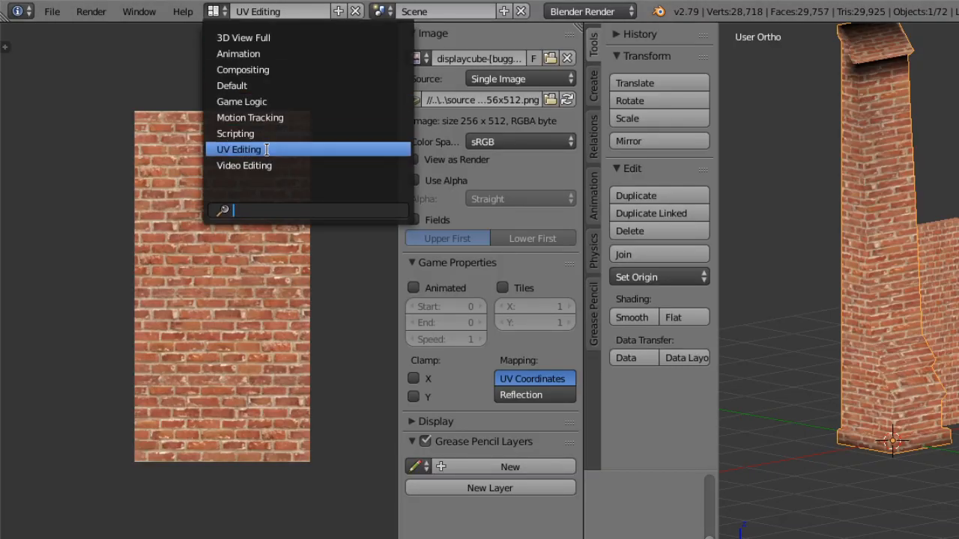
click(254, 150)
middle_drag(876, 247, 831, 389)
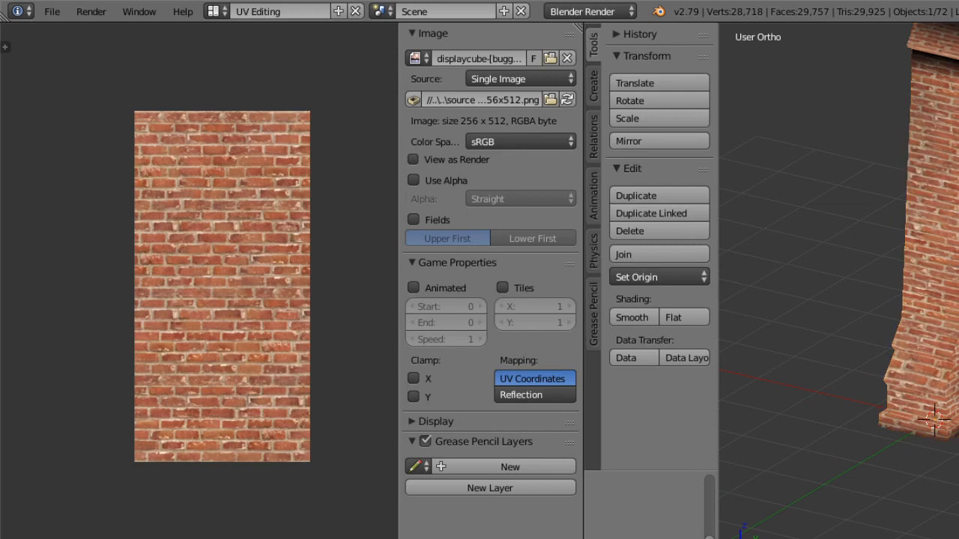
key(x)
key(Return)
middle_drag(839, 465, 936, 450)
key(g)
key(y)
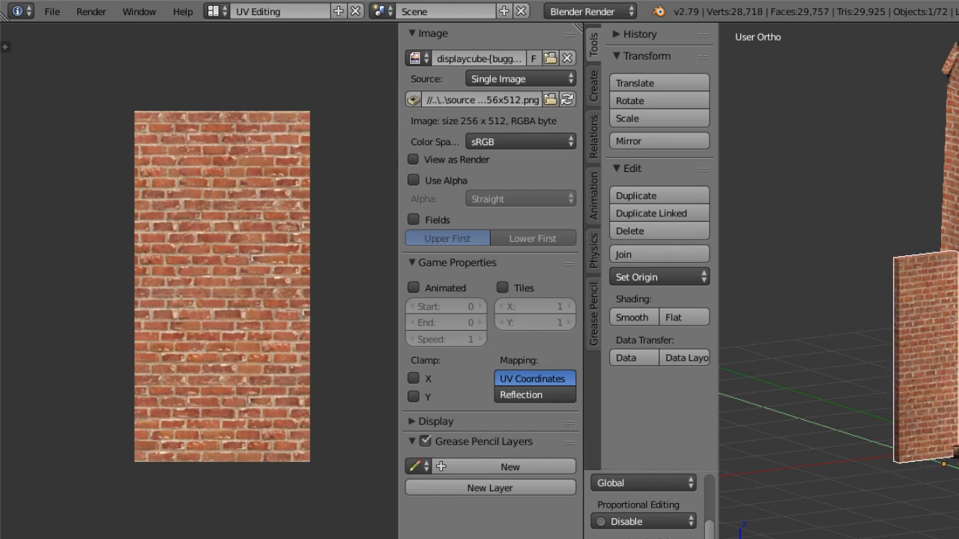
key(Return)
Scale the buttress UVs by 2 along X only, and compare its bricks with the wall panel in Object Mode.
right_click(955, 180)
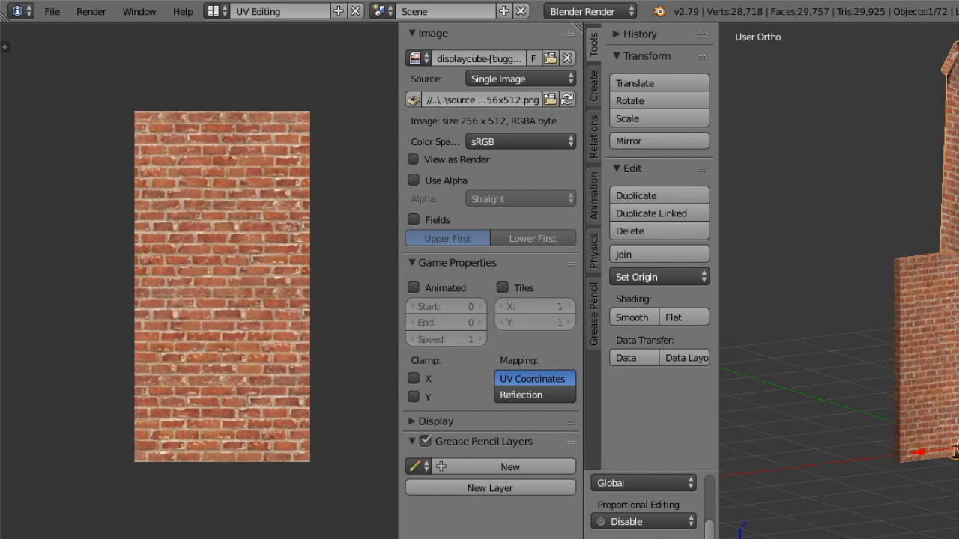
click(813, 538)
click(811, 536)
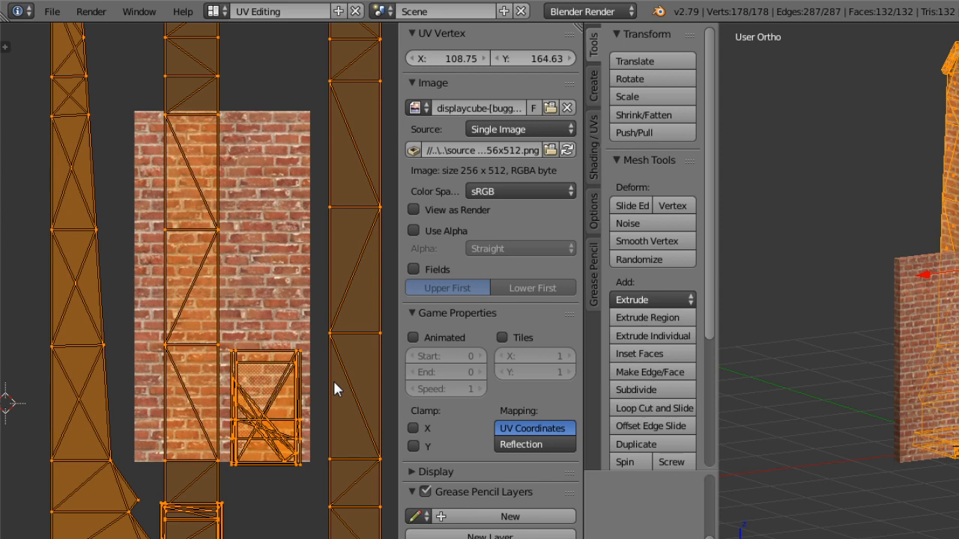
key(2)
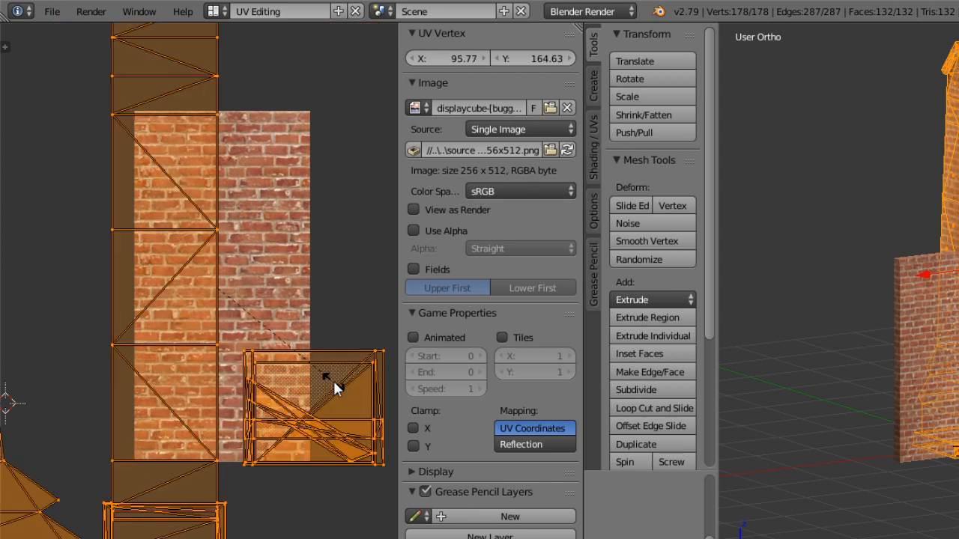
key(Return)
middle_drag(956, 464, 857, 436)
click(813, 538)
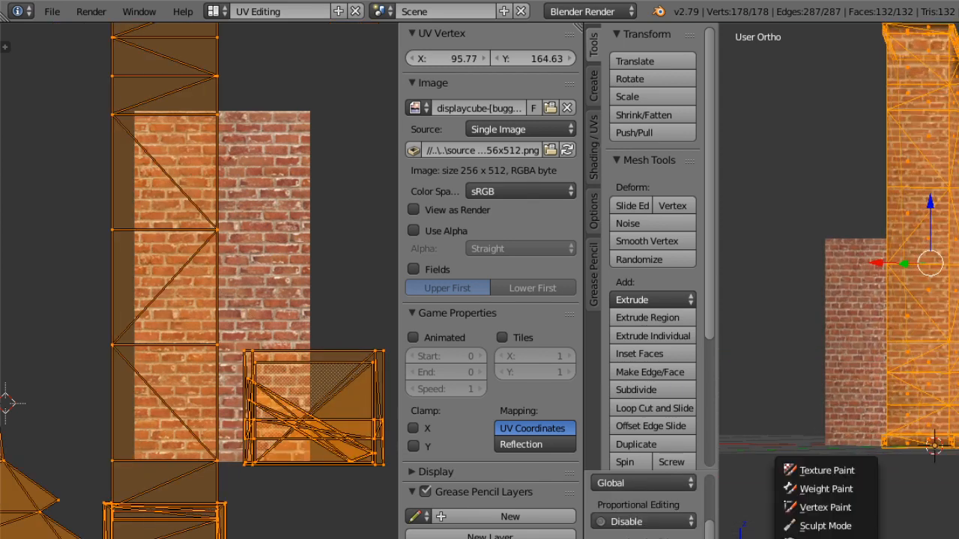
click(816, 538)
scroll(901, 362, up, 3)
middle_drag(900, 360, 886, 331)
middle_drag(895, 345, 958, 356)
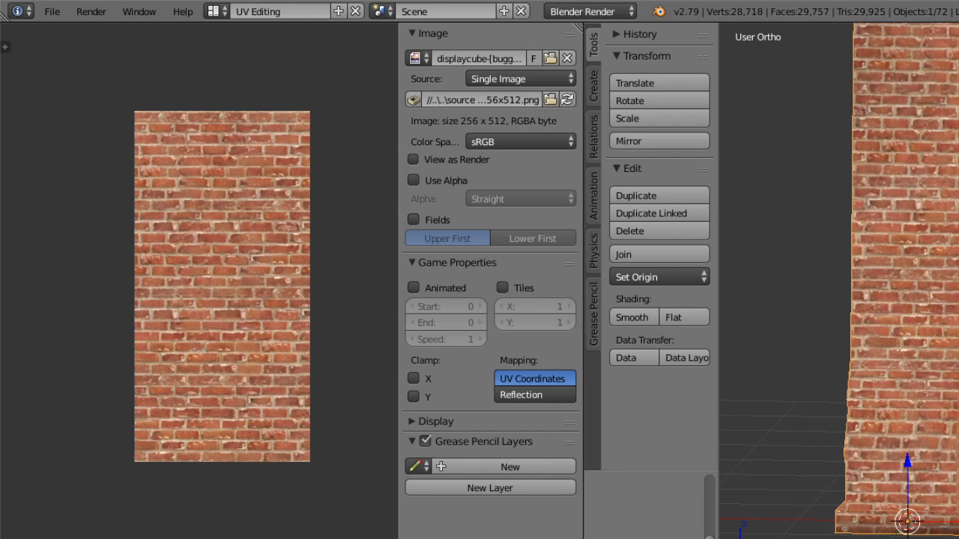
Try widening all the buttress UVs along X in Edit Mode.
scroll(839, 299, down, 5)
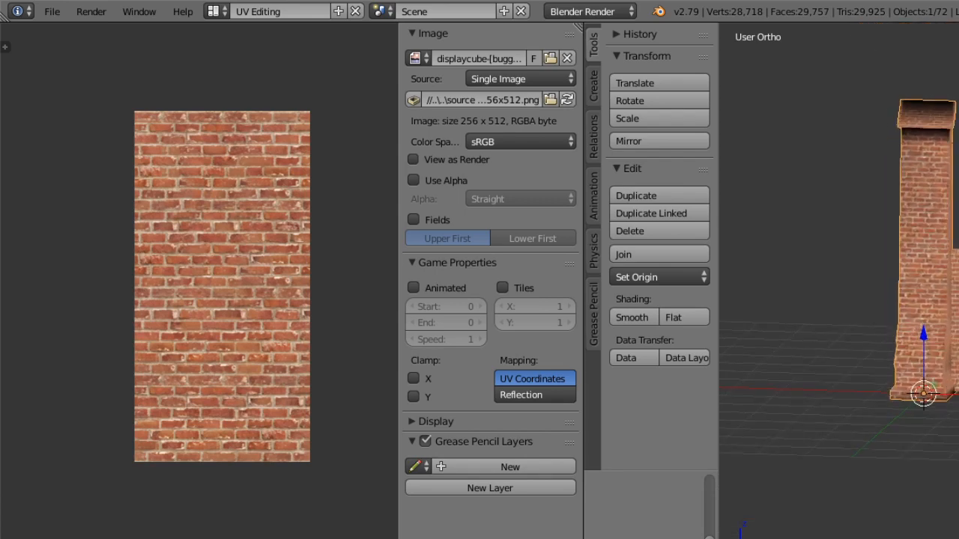
scroll(839, 300, up, 4)
middle_drag(859, 365, 871, 329)
click(831, 538)
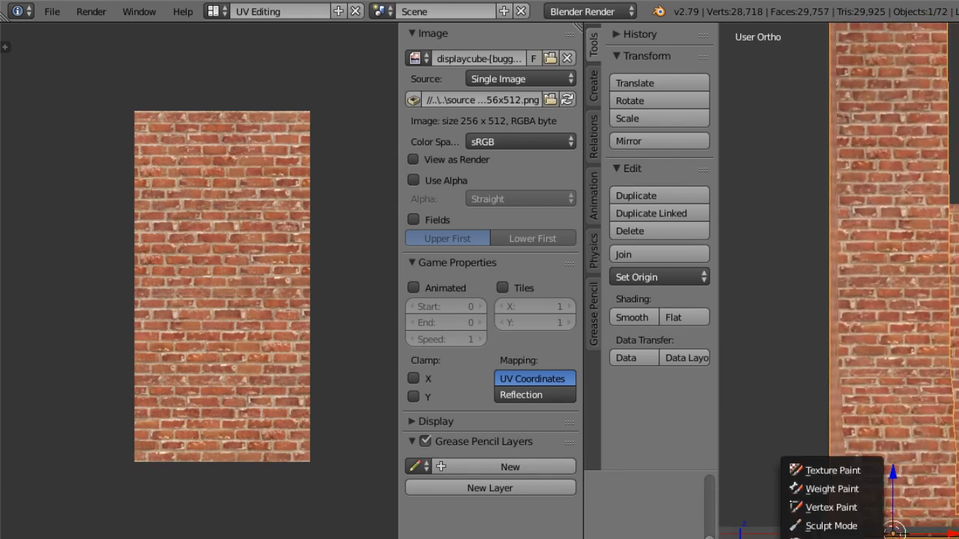
click(831, 538)
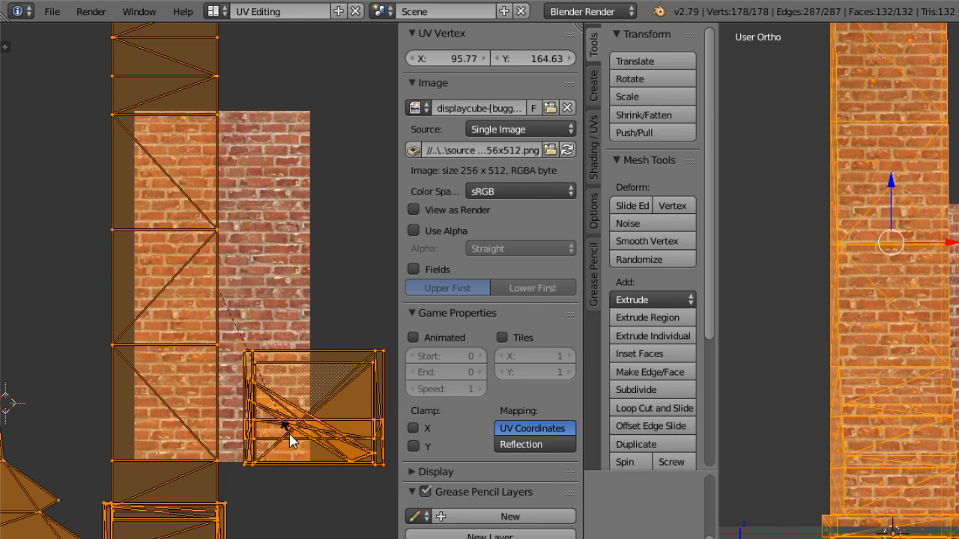
click(8, 441)
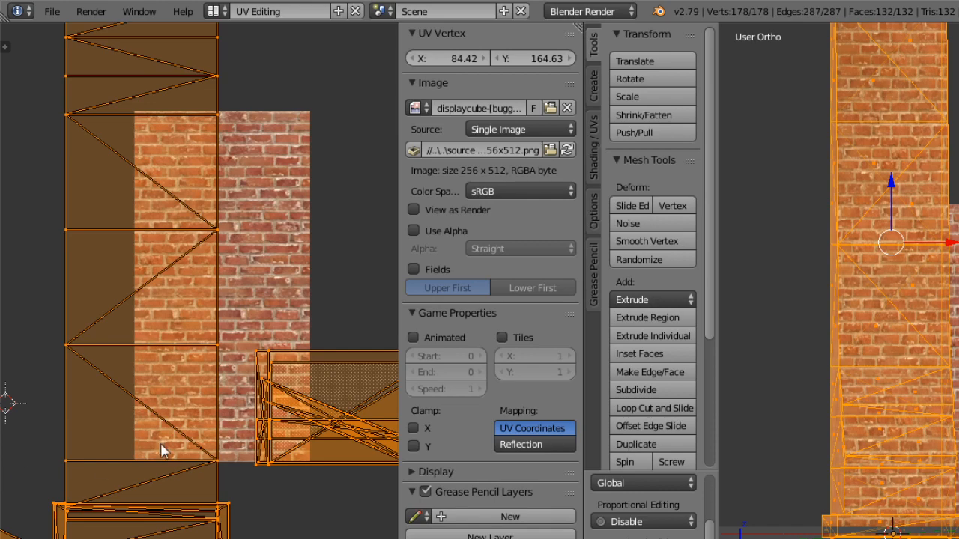
Try moving the widened buttress UVs up along Y over the brick texture, and return to Object Mode.
scroll(160, 442, down, 8)
scroll(289, 468, up, 4)
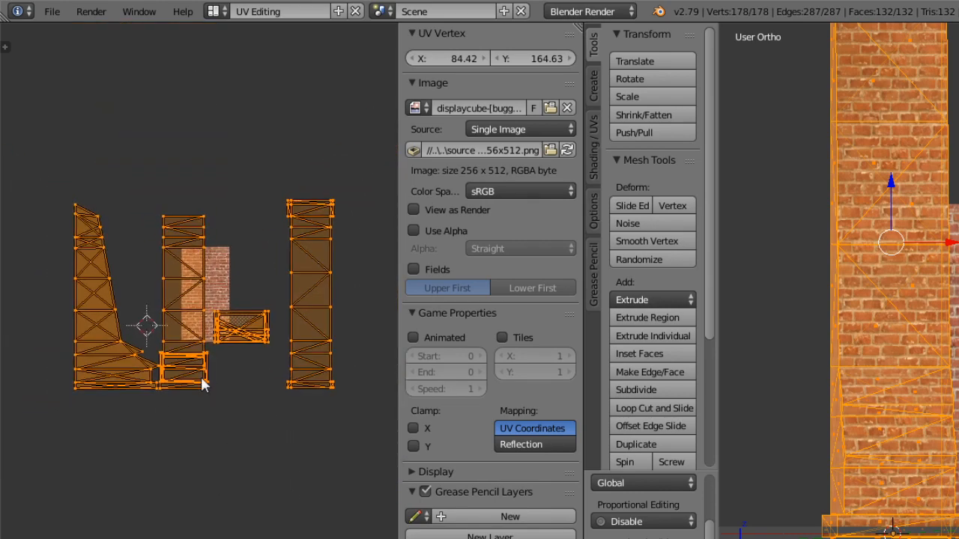
key(g)
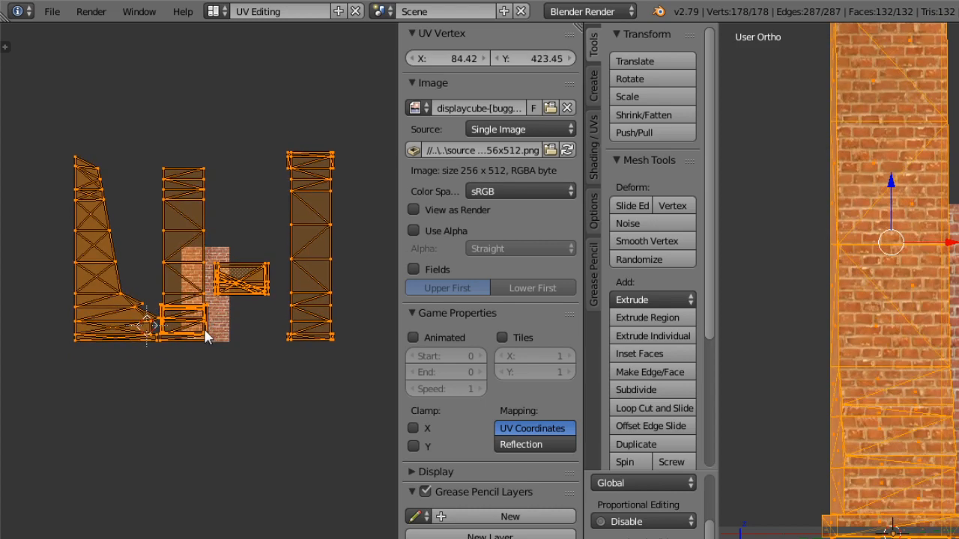
scroll(230, 460, up, 7)
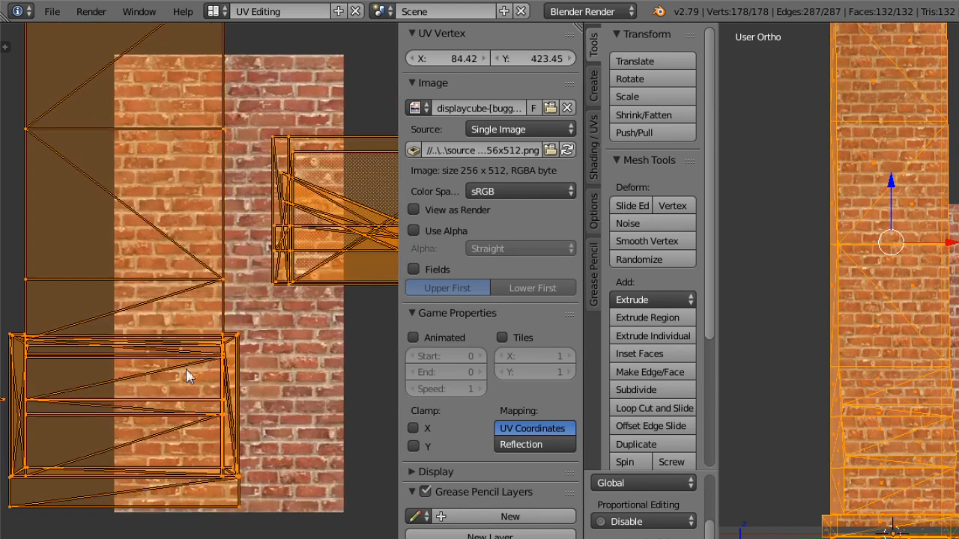
key(Tab)
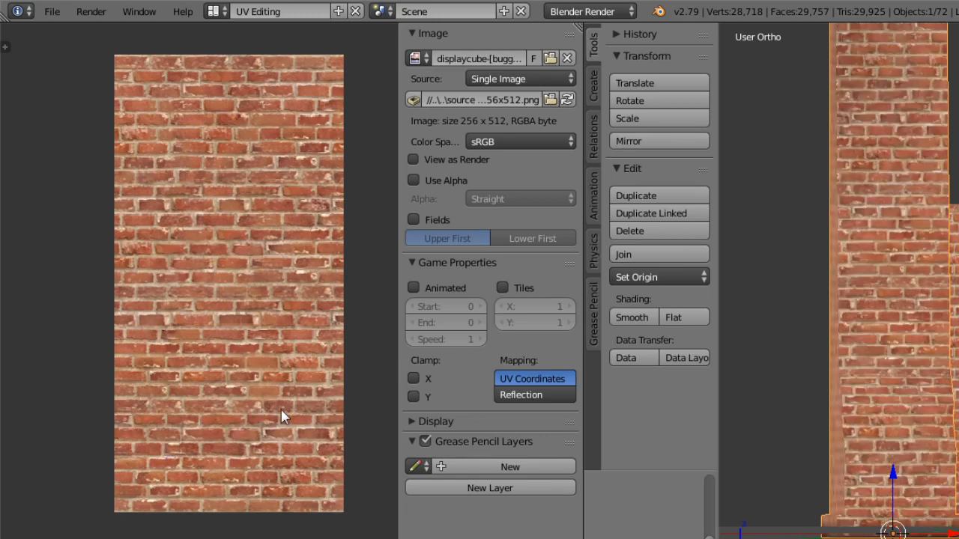
Enter Edit Mode on the buttress and widen all its UVs along X to match the wall panel's brick size.
click(831, 538)
click(832, 538)
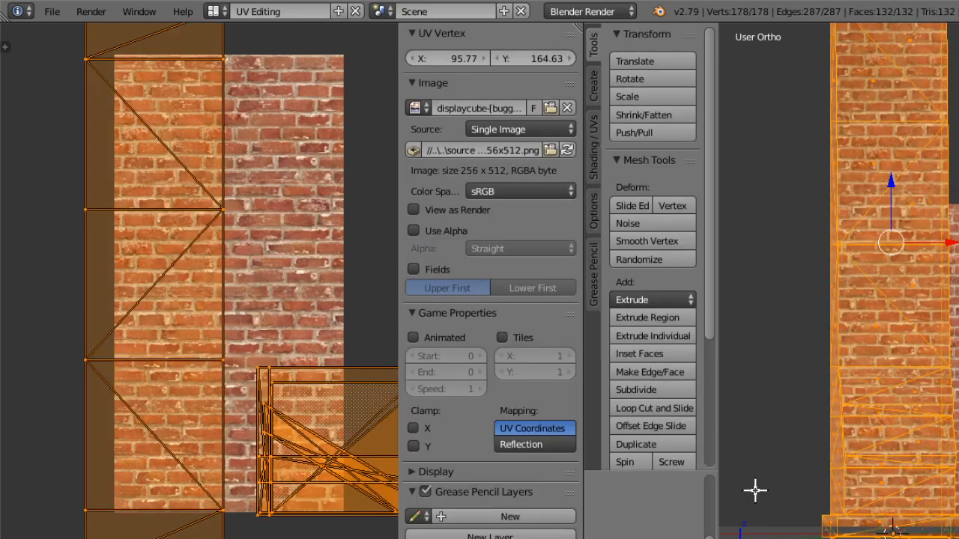
ctrl+middle_drag(270, 193, 274, 277)
middle_drag(929, 300, 903, 294)
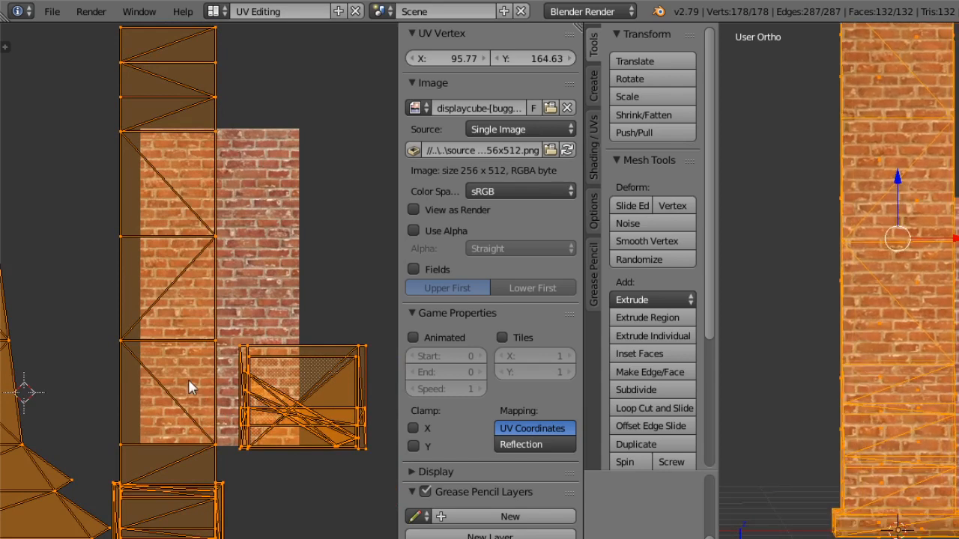
key(s)
key(x)
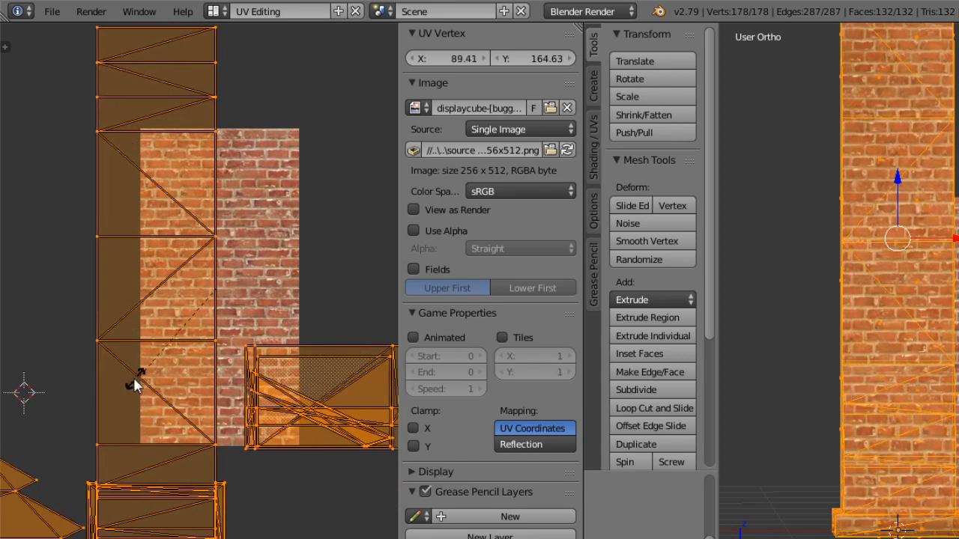
click(96, 377)
Move all the buttress UVs up along Y until their base lines up with the lower edge of the brick texture.
key(g)
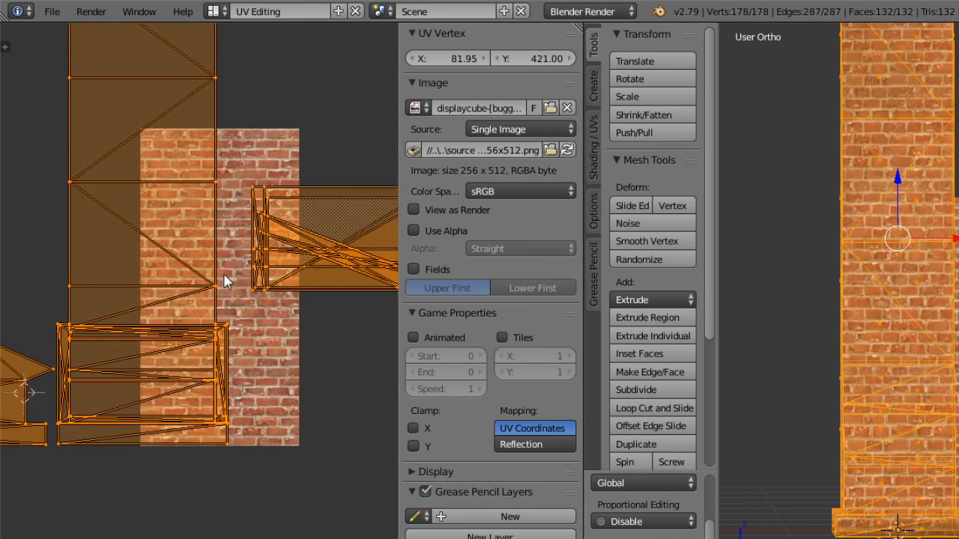
scroll(209, 532, up, 4)
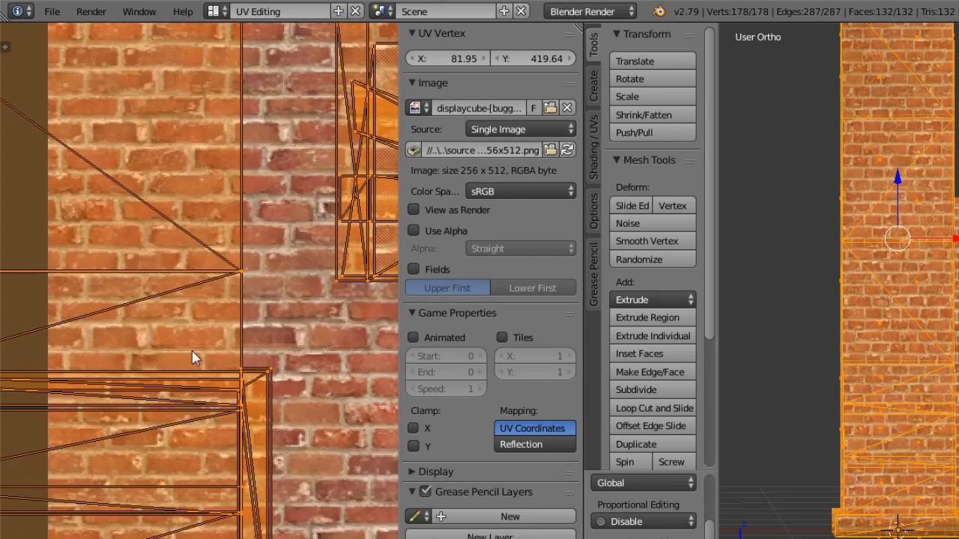
scroll(202, 412, up, 3)
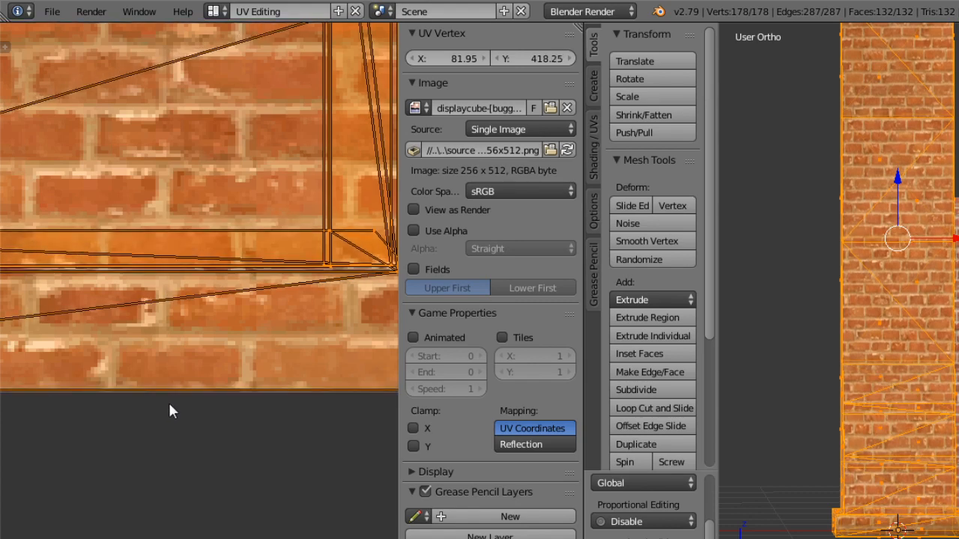
click(169, 407)
scroll(237, 152, down, 2)
middle_drag(224, 215, 215, 269)
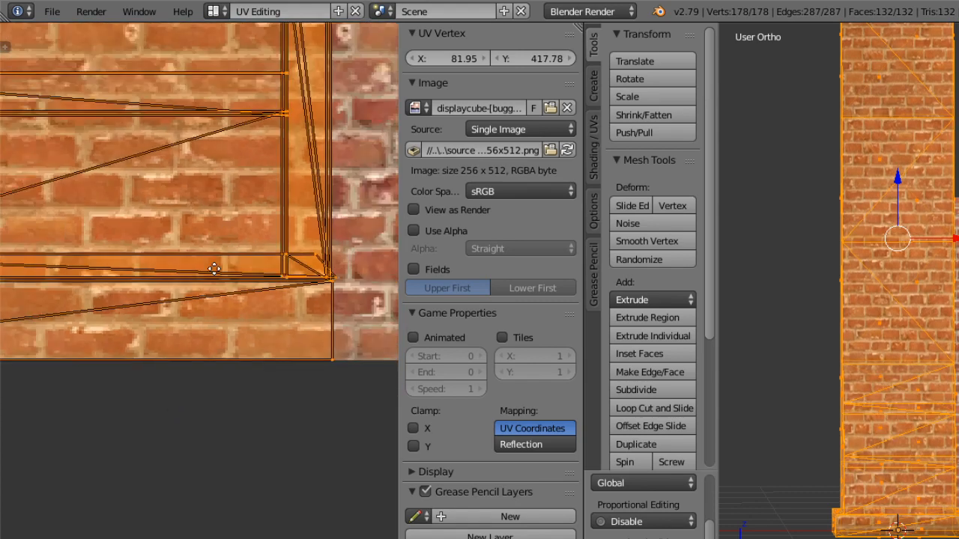
scroll(215, 269, down, 5)
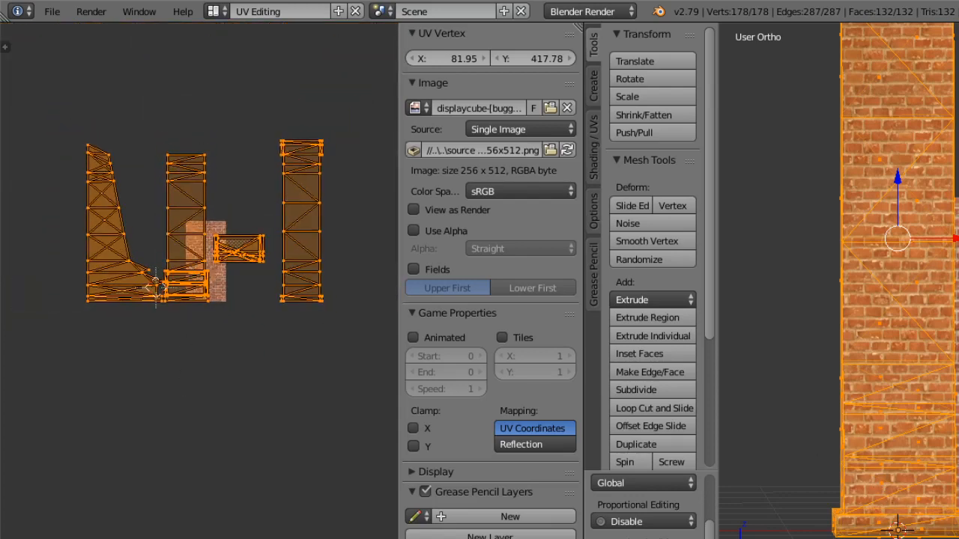
Return to Object Mode, enlarge the 3D viewport, and compare the buttress bricks with the wall panel from the front and side.
click(809, 533)
click(813, 496)
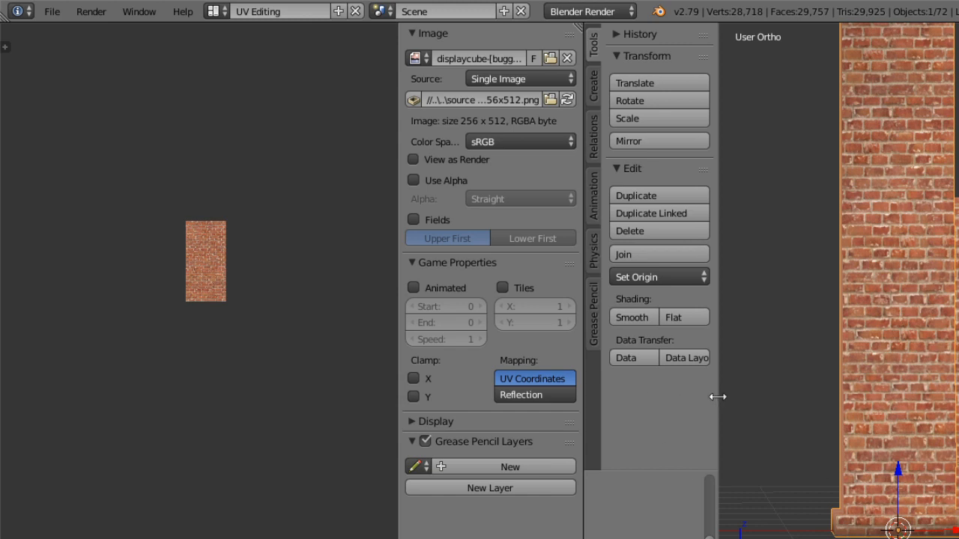
drag(583, 382, 390, 360)
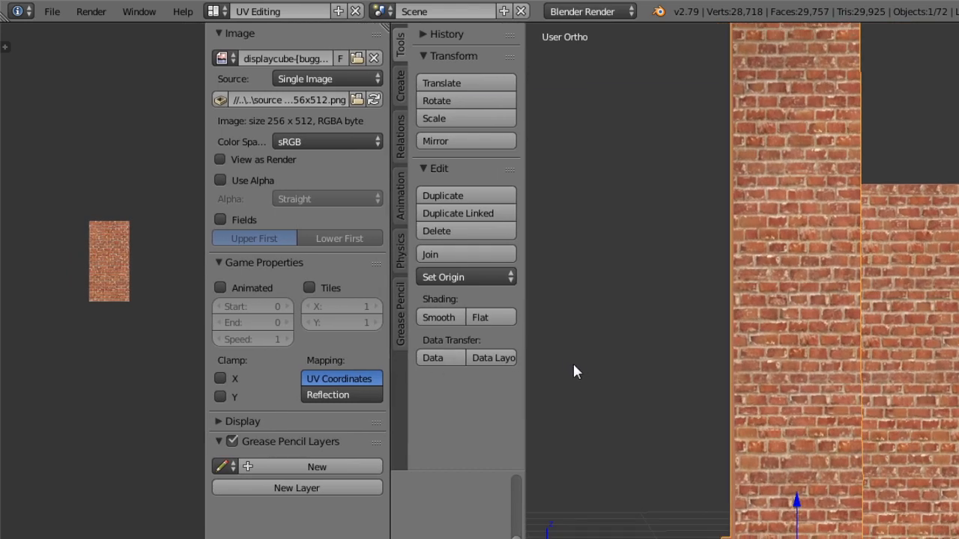
drag(525, 368, 477, 378)
scroll(866, 360, down, 2)
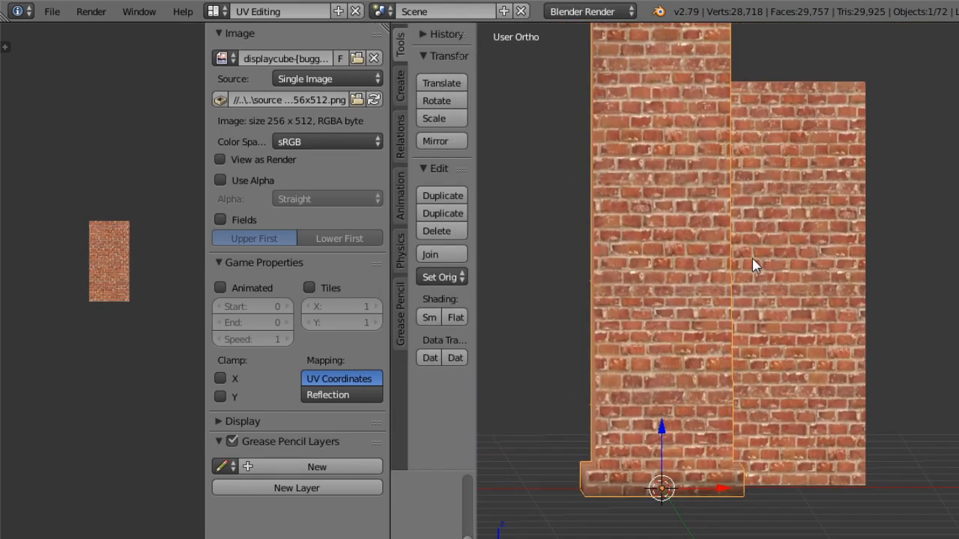
scroll(754, 263, down, 1)
scroll(810, 304, up, 1)
shift+middle_drag(795, 298, 628, 314)
ctrl+middle_drag(659, 249, 723, 424)
In Edit Mode, select only the buttress's side-profile UV island and narrow it along X.
click(637, 538)
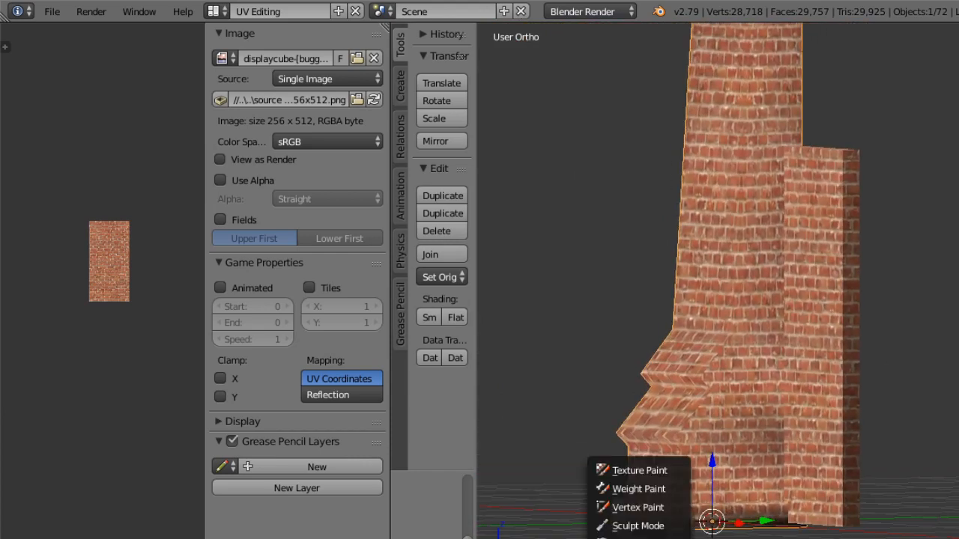
click(636, 538)
middle_drag(22, 298, 79, 354)
key(a)
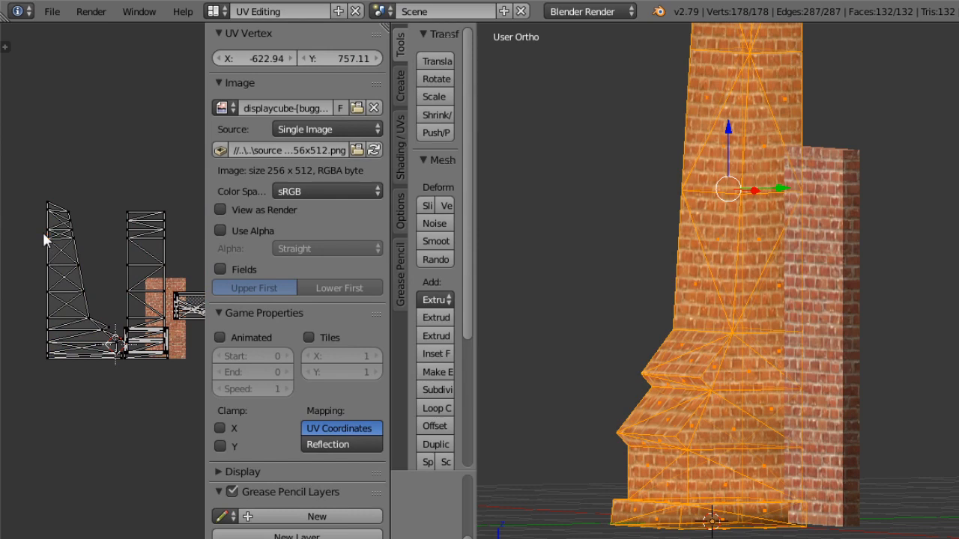
mouse_move(23, 172)
ctrl+mouse_down()
mouse_move(77, 419)
mouse_move(77, 224)
ctrl+mouse_up()
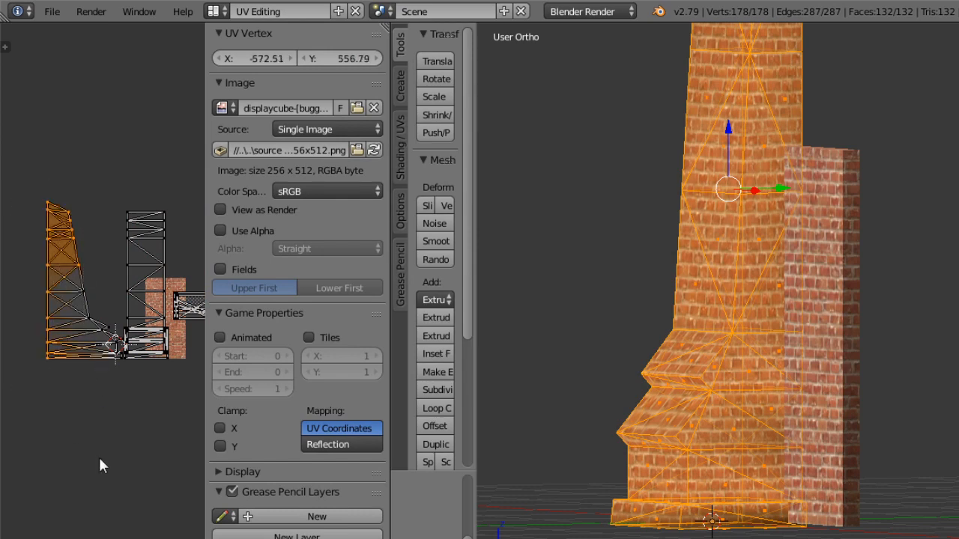
scroll(105, 329, up, 4)
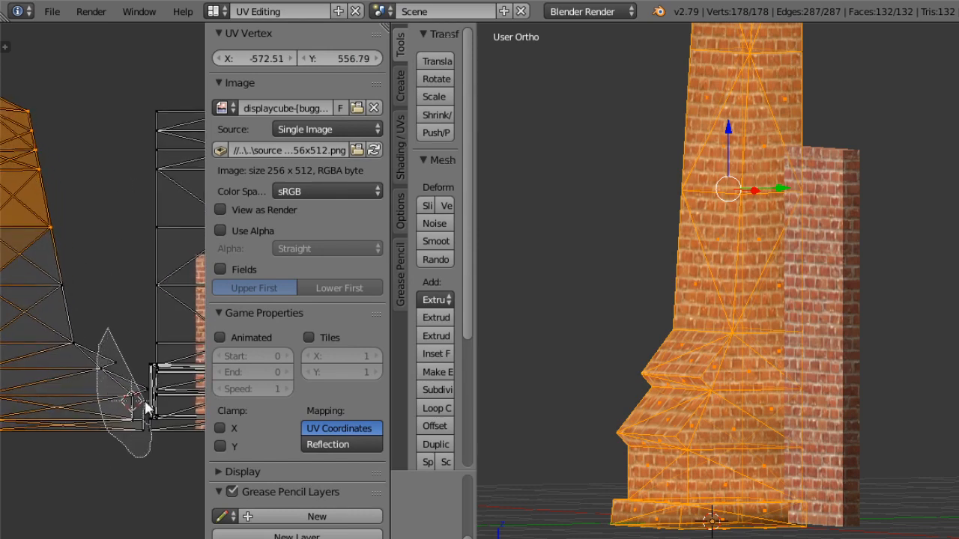
ctrl+drag(144, 378, 129, 366)
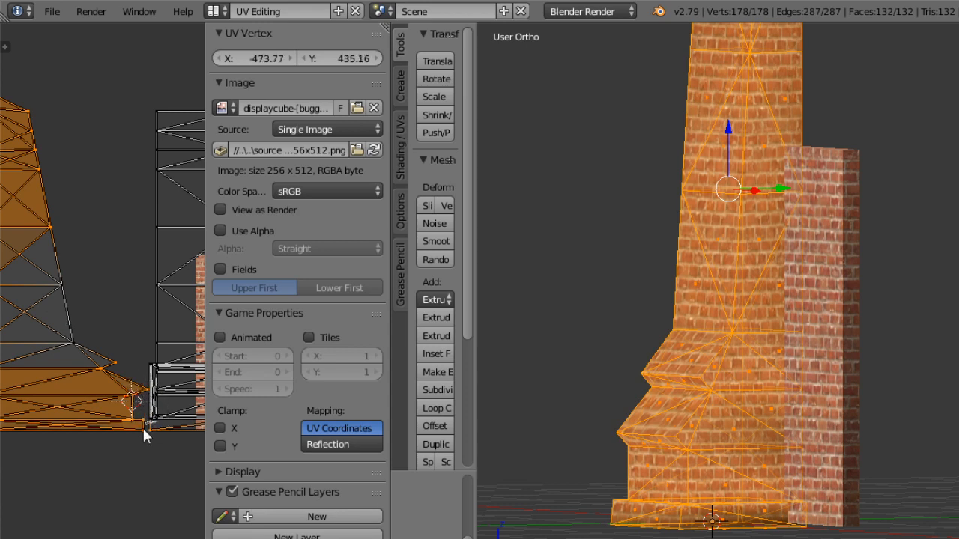
mouse_move(145, 425)
ctrl+mouse_down()
mouse_move(59, 318)
mouse_move(71, 309)
ctrl+mouse_up()
ctrl+drag(68, 261, 64, 256)
mouse_move(75, 141)
ctrl+middle_down()
mouse_move(75, 357)
mouse_move(103, 251)
ctrl+middle_up()
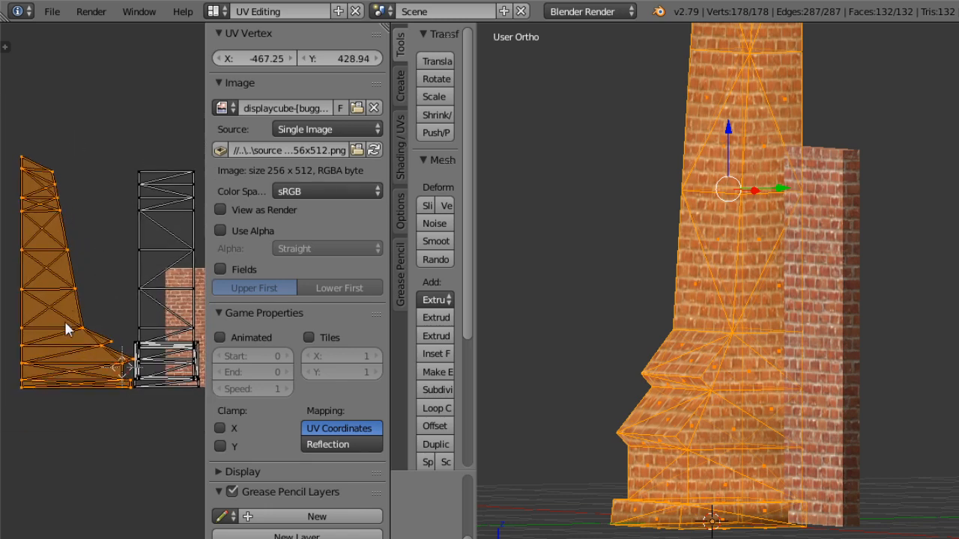
key(x)
click(82, 334)
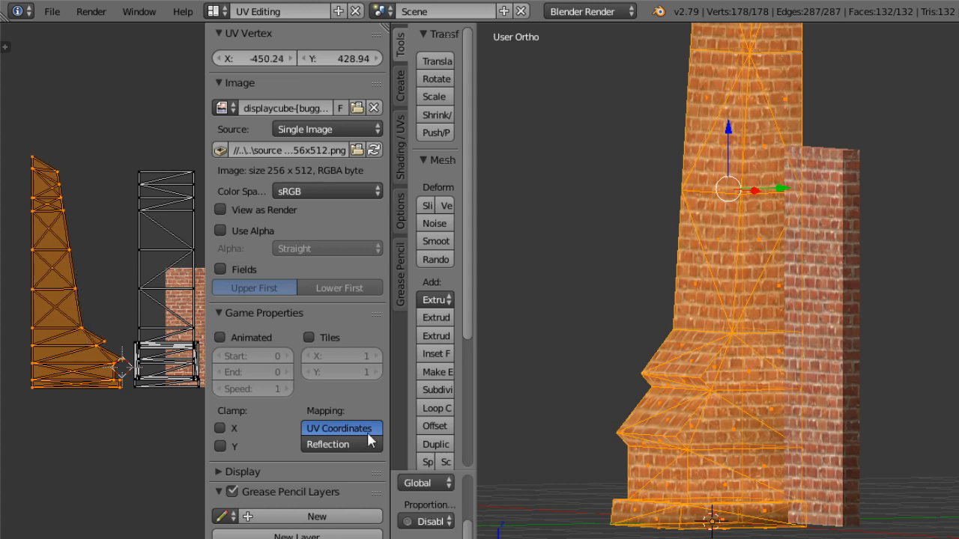
Return to Object Mode and inspect the brick proportions on the buttress's side and sloped top.
click(637, 538)
click(637, 538)
middle_drag(672, 448, 732, 448)
middle_drag(608, 404, 691, 274)
Re-enter Edit Mode and select only the small overlapping UV island beside the brick texture.
click(629, 536)
click(614, 533)
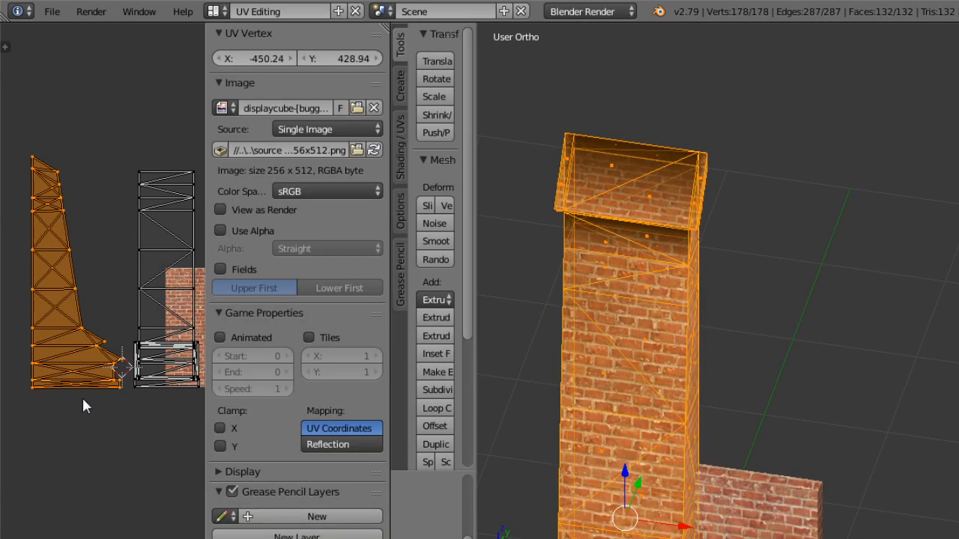
key(a)
middle_drag(140, 421, 159, 399)
scroll(93, 319, up, 3)
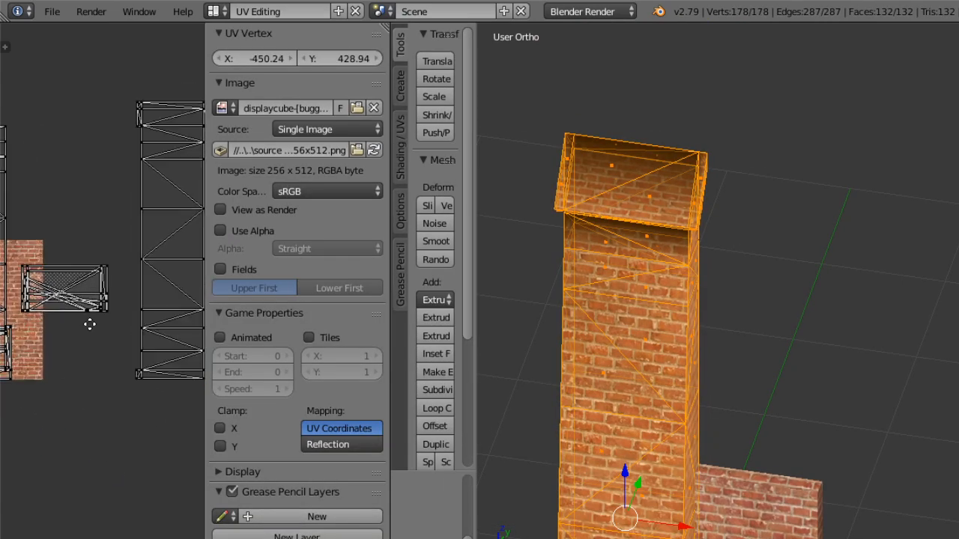
right_click(97, 238)
middle_drag(65, 251, 101, 268)
mouse_move(108, 217)
ctrl+mouse_down()
mouse_move(10, 307)
mouse_move(162, 260)
mouse_move(132, 279)
ctrl+mouse_up()
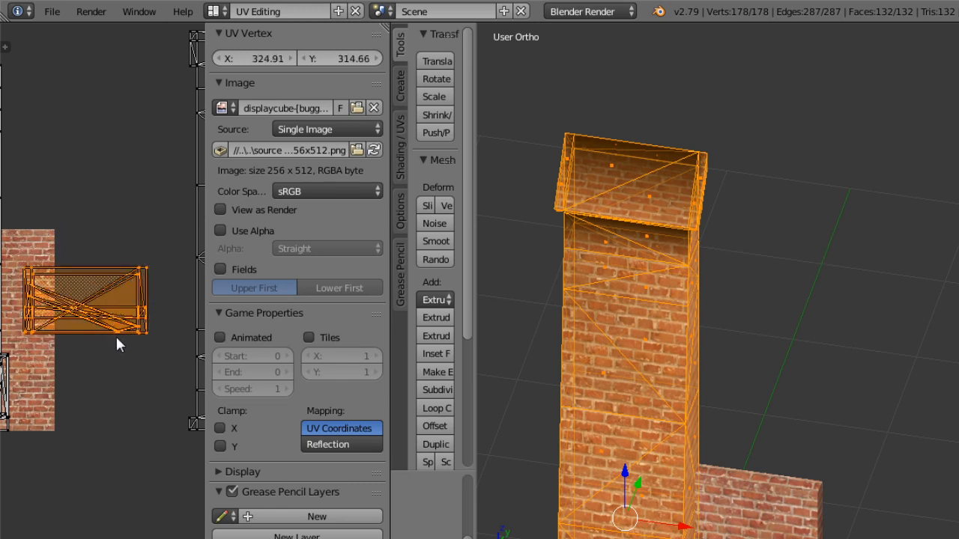
key(g)
click(130, 367)
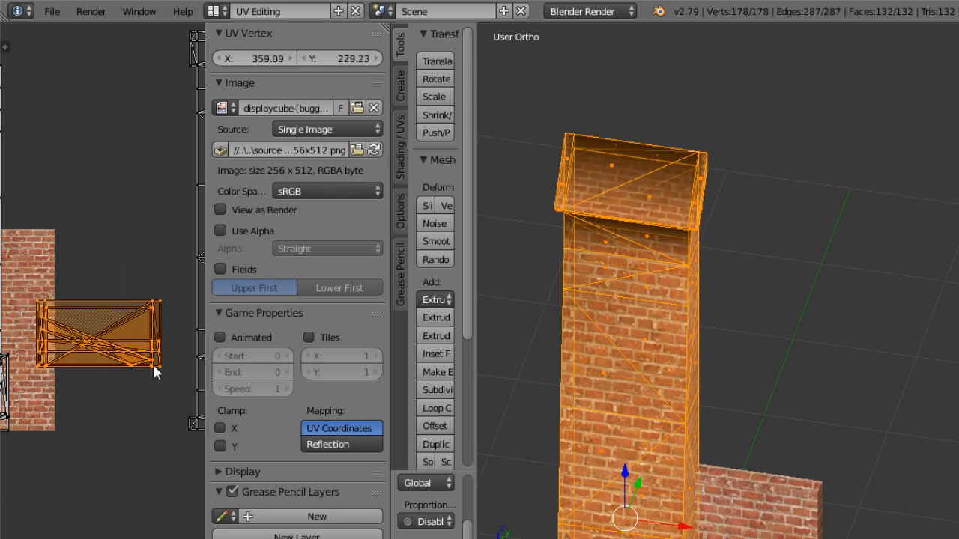
right_click(153, 364)
Scale the small overlapping UV island down slightly in both directions, and shrink it further along Y.
key(s)
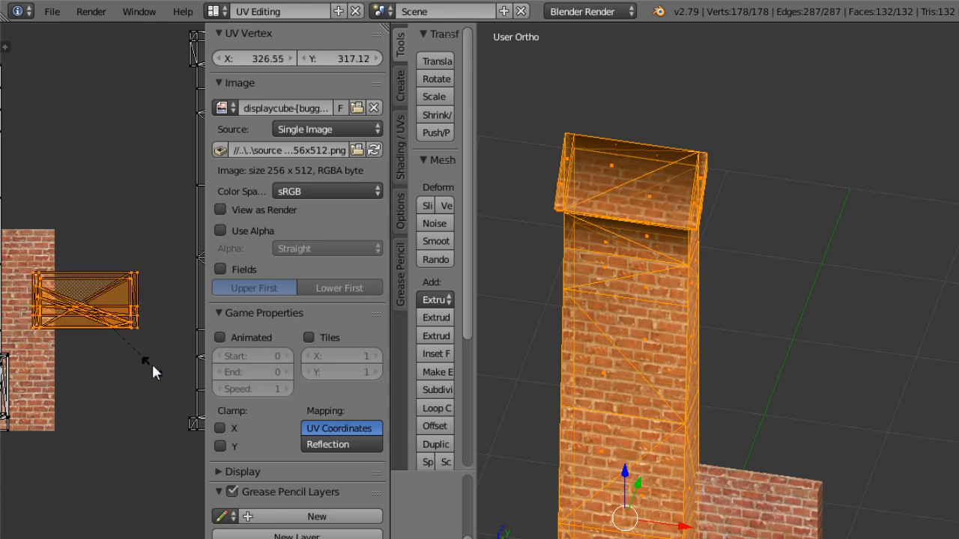
click(153, 363)
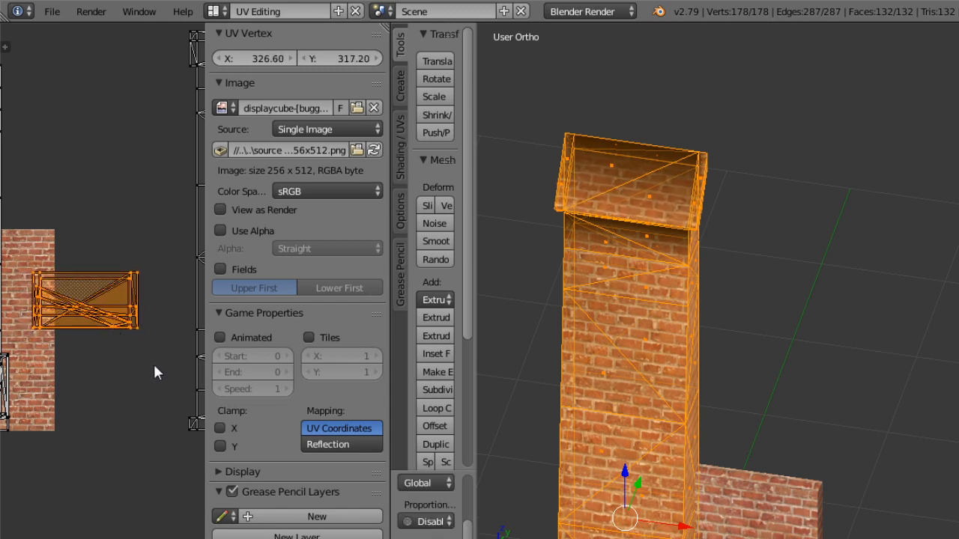
key(s)
key(y)
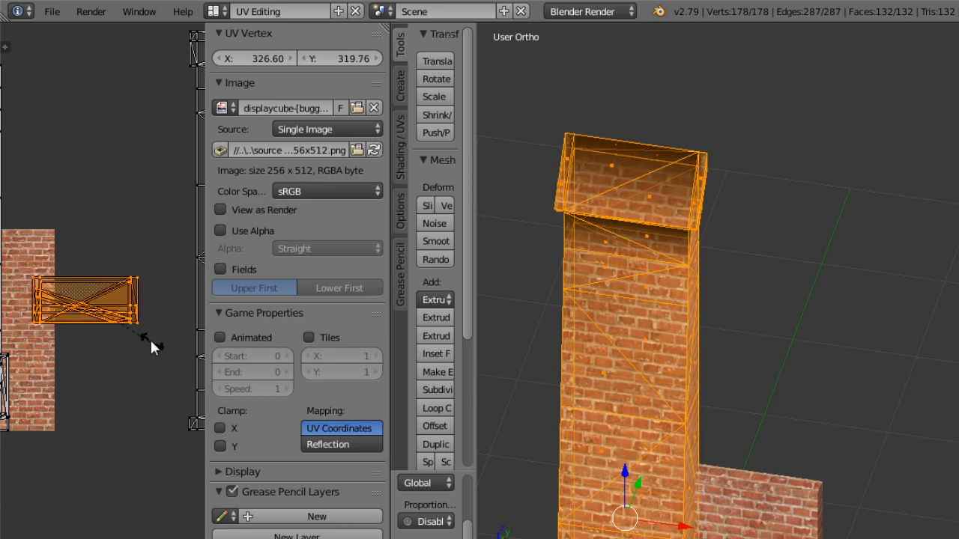
click(151, 342)
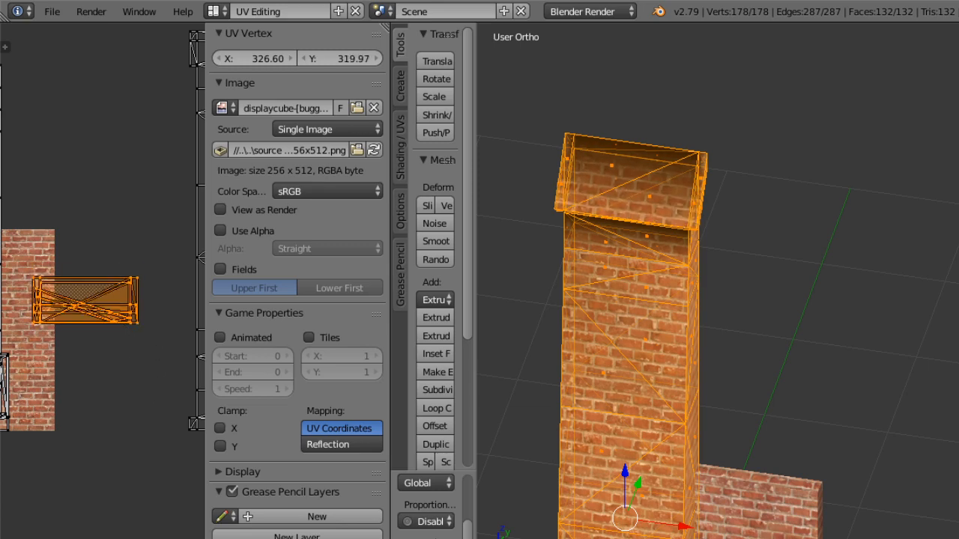
Check the buttress's brick texture in Object Mode from the front, and return to Edit Mode.
click(634, 538)
click(634, 538)
middle_drag(731, 344, 713, 532)
key(Tab)
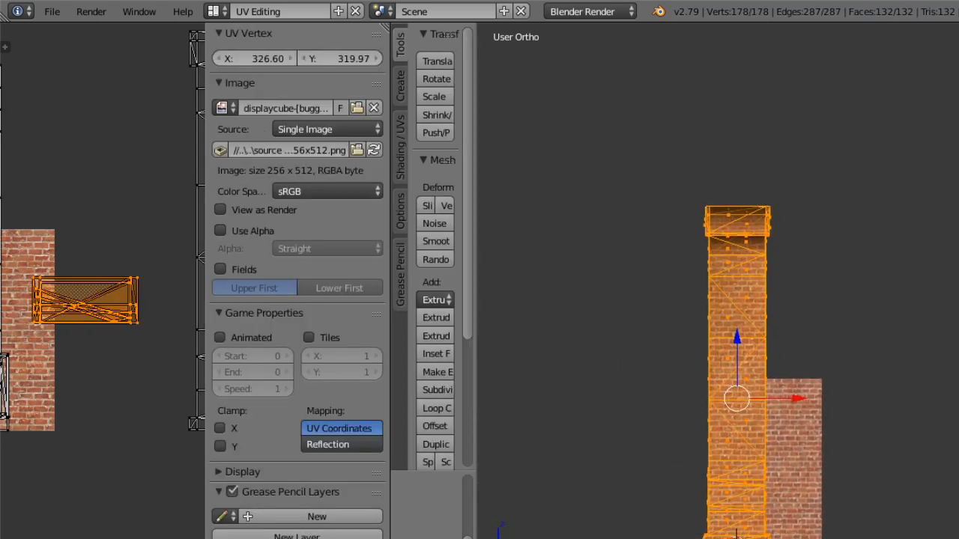
Return to Object Mode and check the brick-textured buttress beside the wall, switching to a perspective view.
click(630, 538)
click(629, 538)
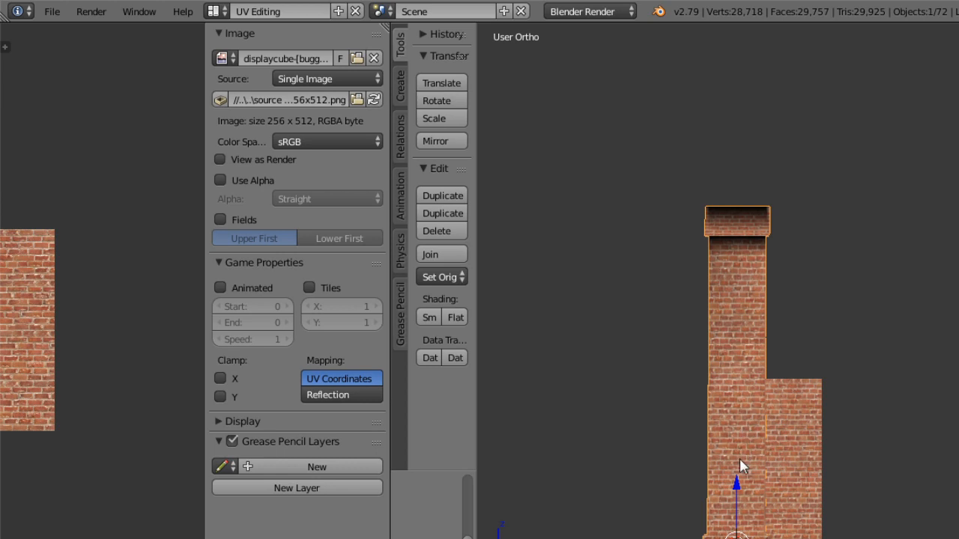
middle_drag(740, 459, 683, 315)
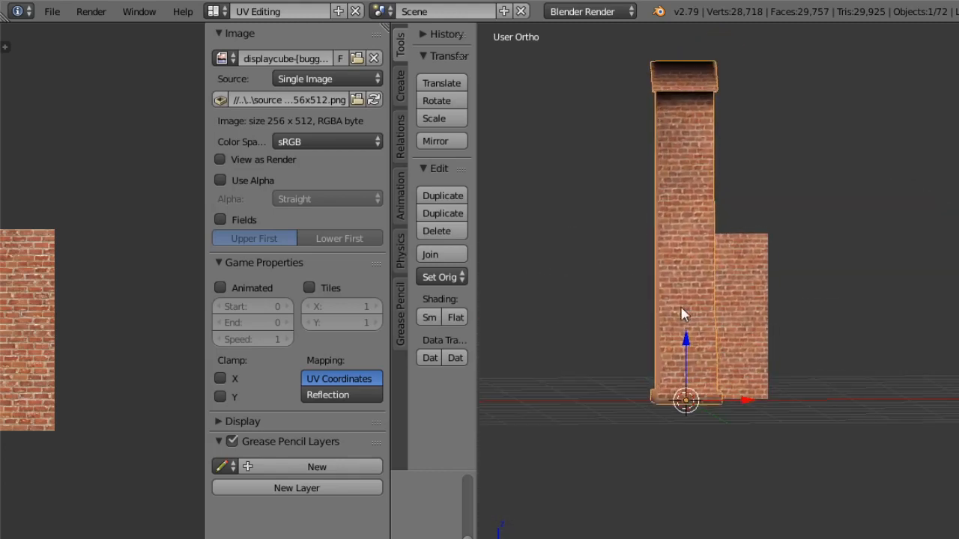
click(443, 536)
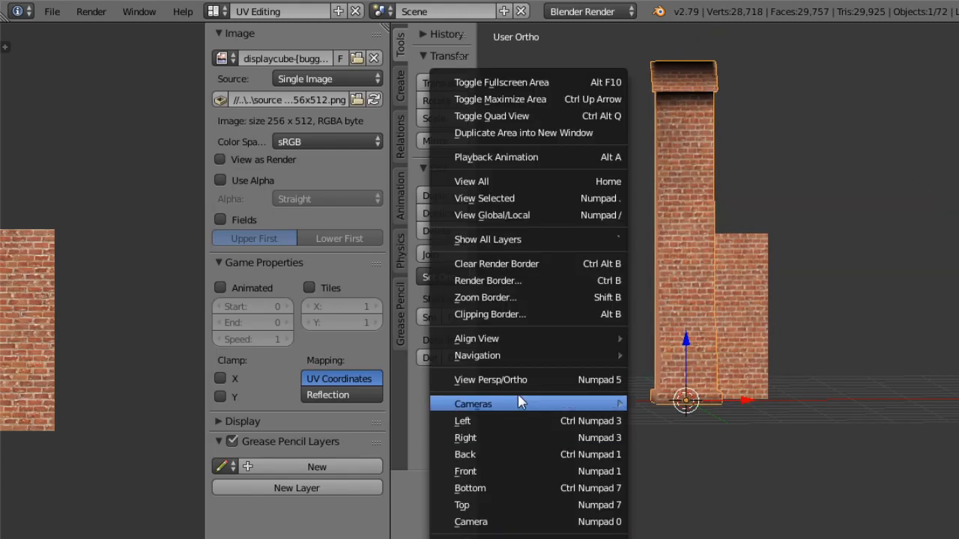
click(537, 381)
middle_drag(535, 385, 815, 446)
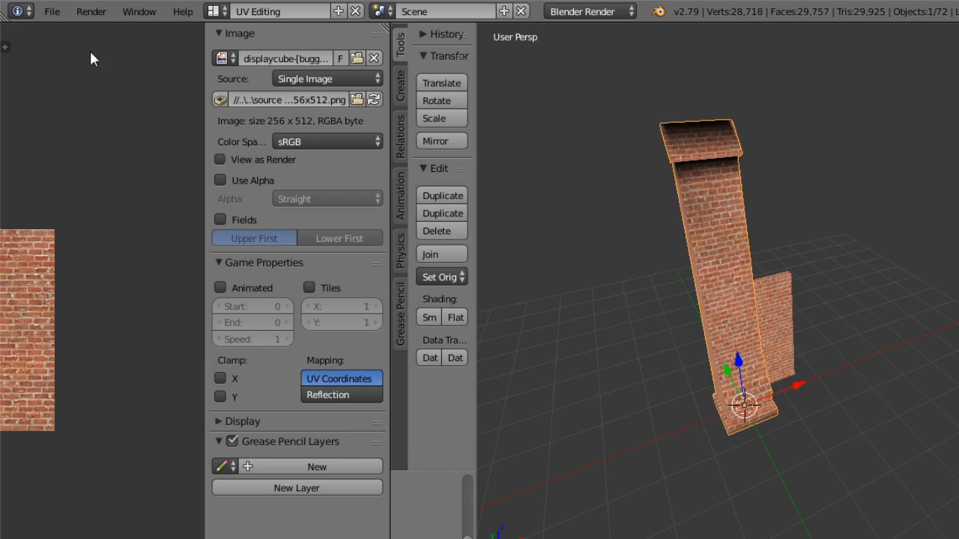
Export the selected buttress as Lama Buttress 2.obj with the Sims 2 Export V2 preset.
click(52, 11)
mouse_move(123, 405)
click(296, 447)
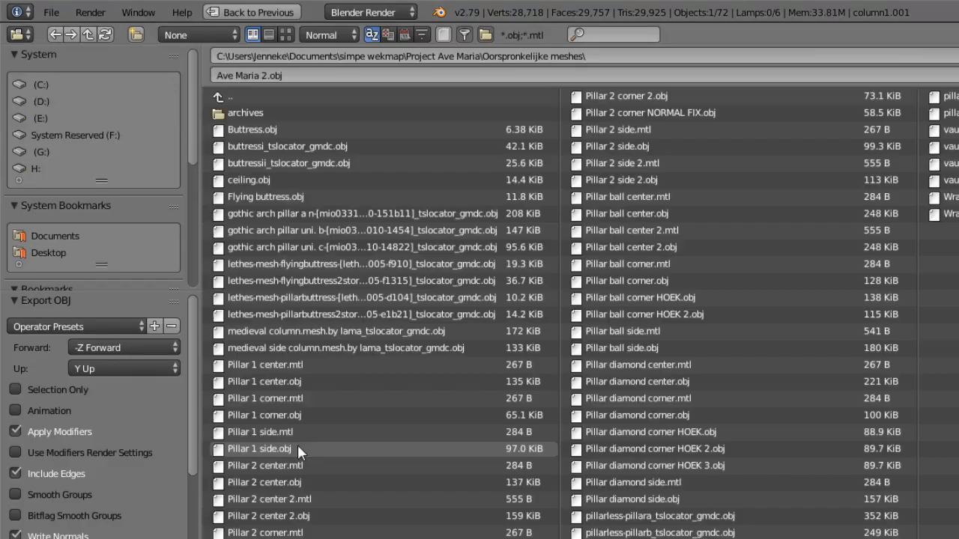
click(293, 77)
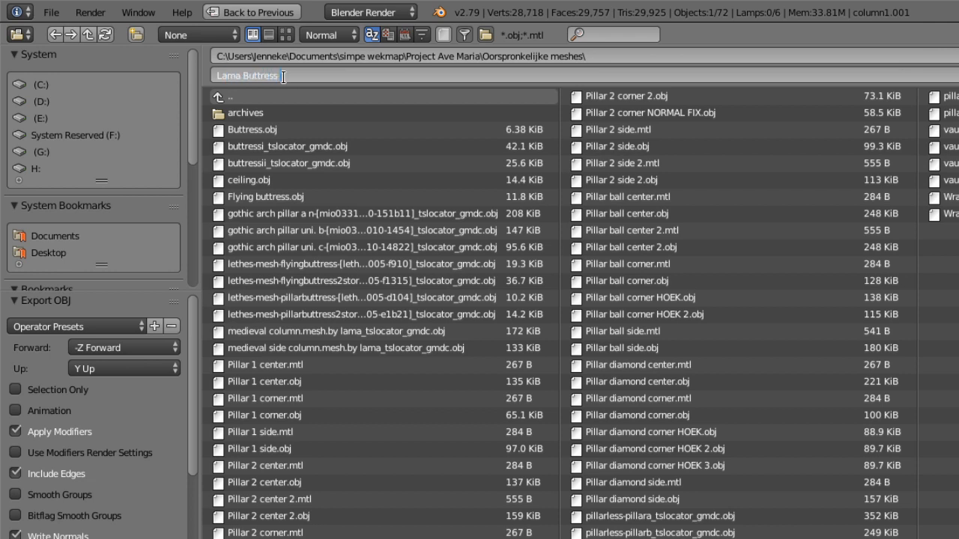
text(Lama Buttress 2)
click(64, 321)
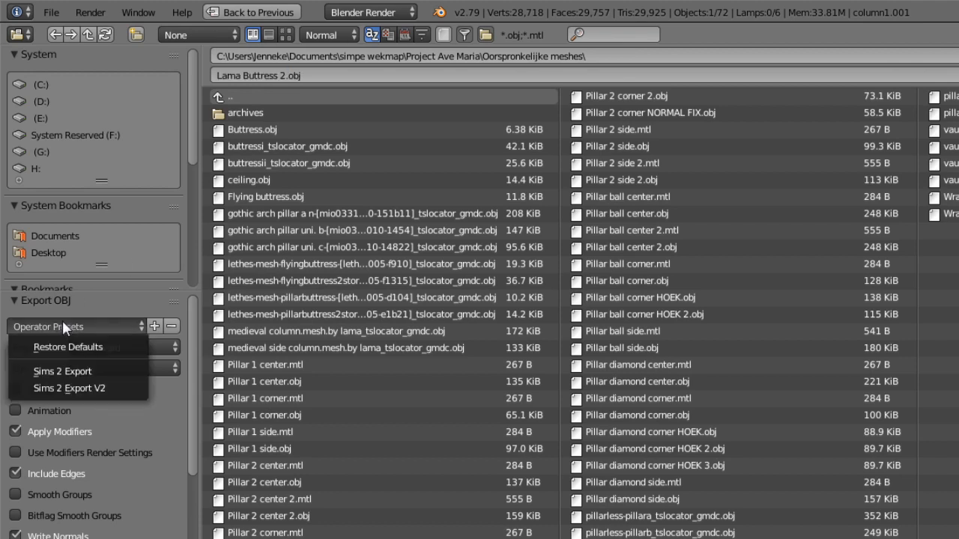
click(75, 387)
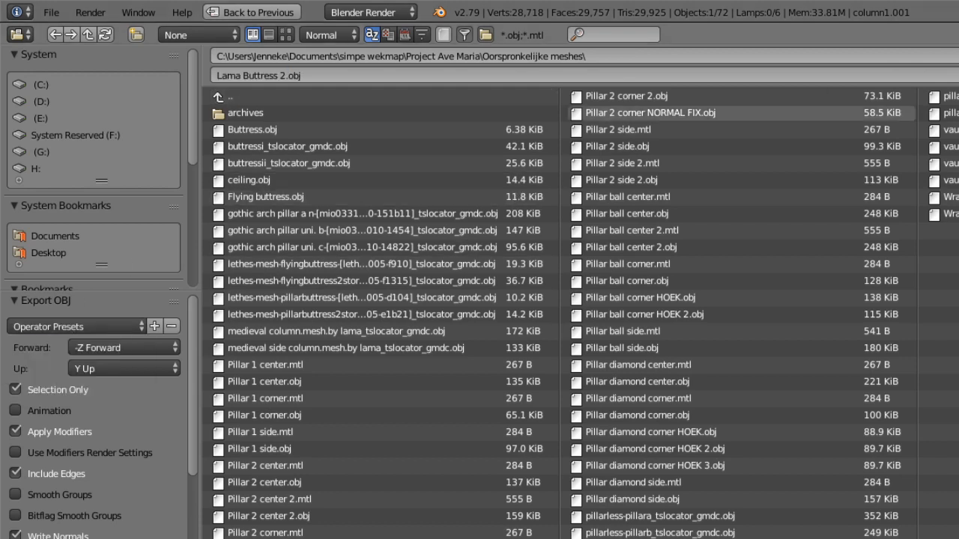
key(Return)
Switch to the Default screen layout and hide the exported buttress.
middle_drag(806, 337, 856, 350)
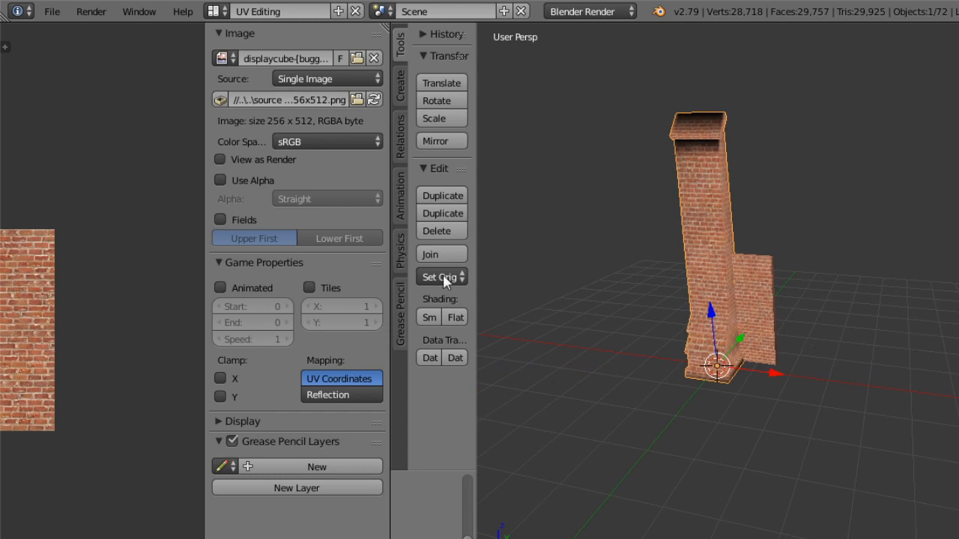
click(216, 11)
click(251, 83)
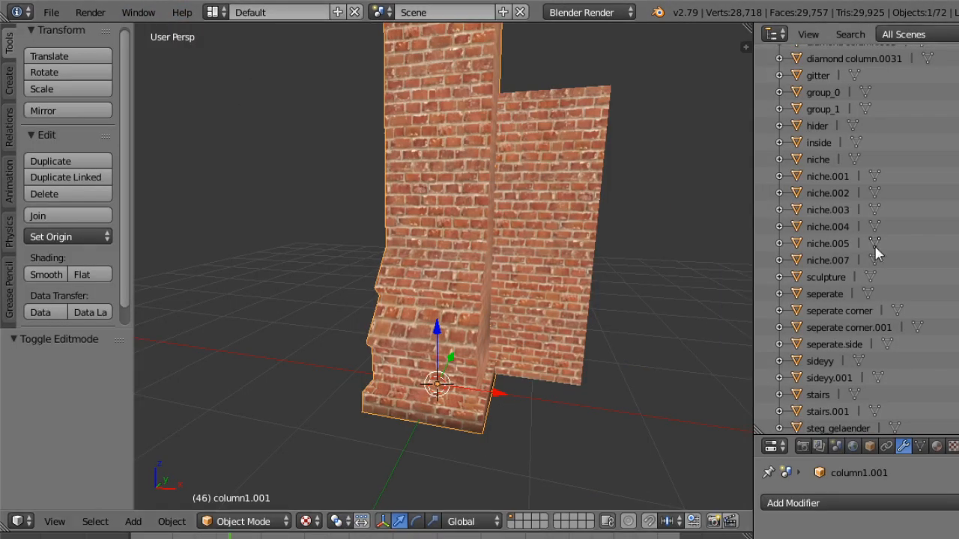
scroll(877, 255, up, 6)
key(h)
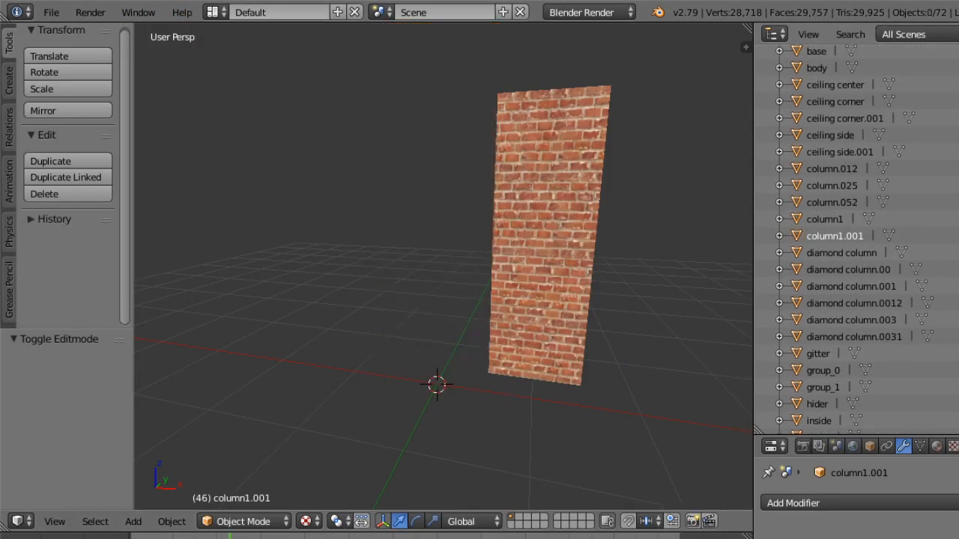
Import the Wavefront mesh buttressi_tslocator_gmdc.obj from the original meshes folder.
click(51, 12)
mouse_move(117, 333)
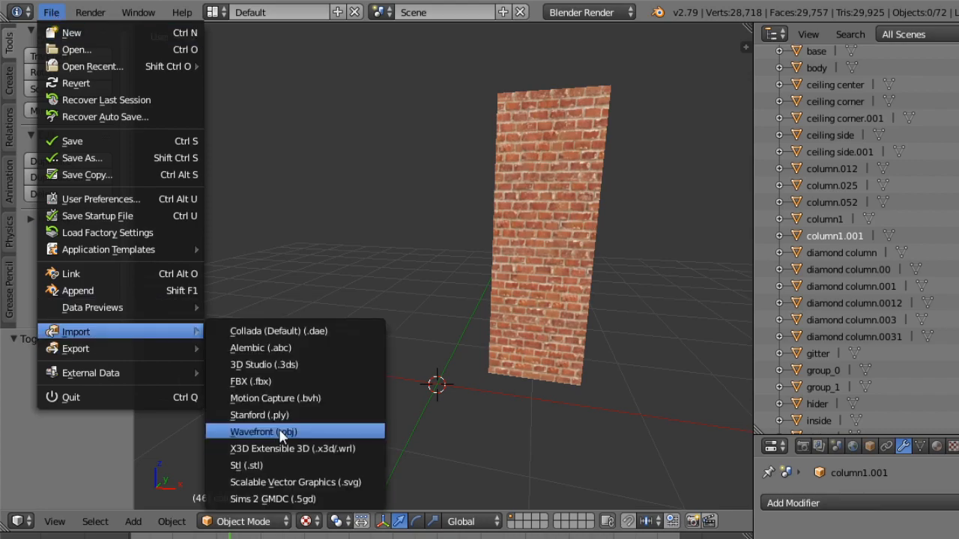
click(283, 433)
click(330, 164)
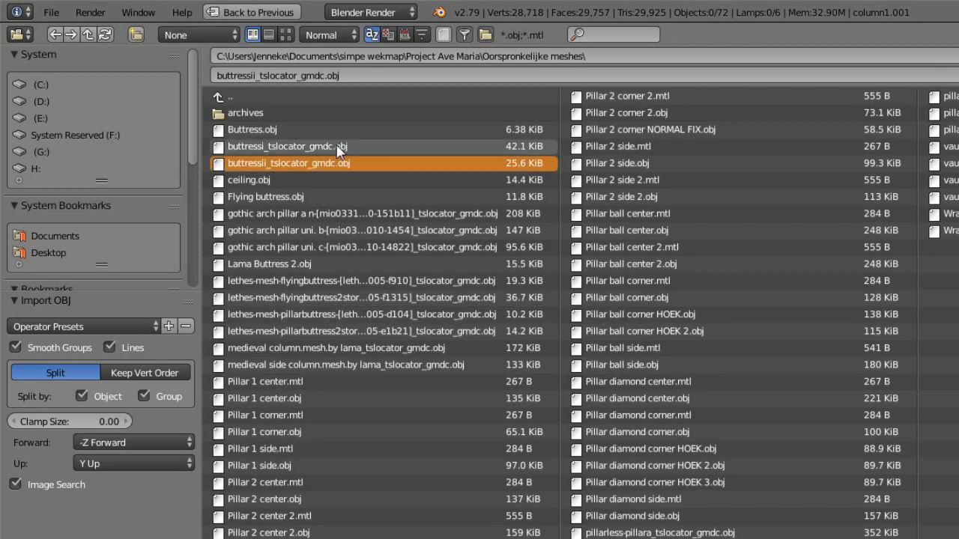
double_click(339, 147)
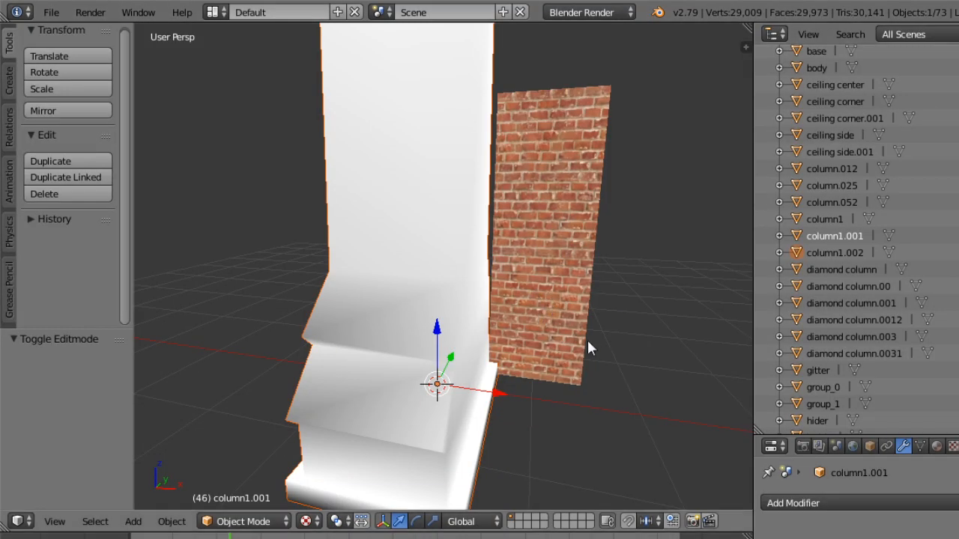
Switch to the UV Editing layout, widen the UV image area and bring the whole brick texture into view.
middle_drag(588, 349, 460, 315)
scroll(540, 180, down, 4)
middle_drag(555, 241, 466, 276)
click(213, 12)
click(255, 150)
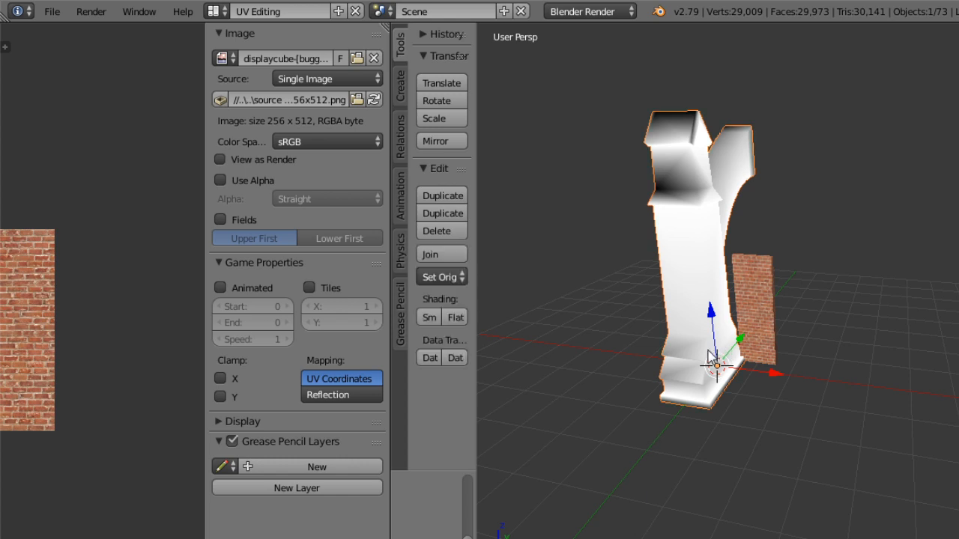
drag(205, 484, 299, 482)
middle_drag(113, 406, 266, 412)
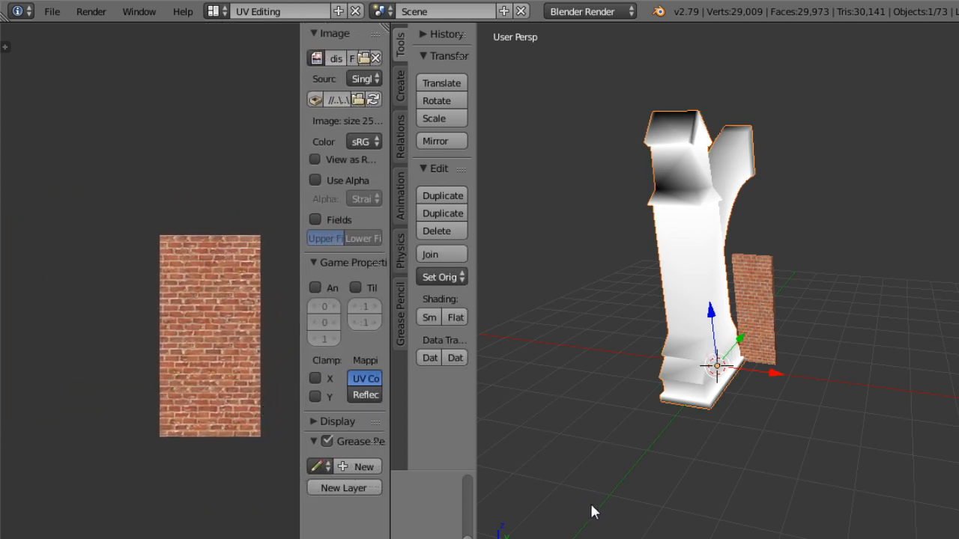
Assign the red brick displaycube image to all faces of the imported flying buttress and return to Object Mode.
click(616, 538)
click(626, 538)
click(209, 538)
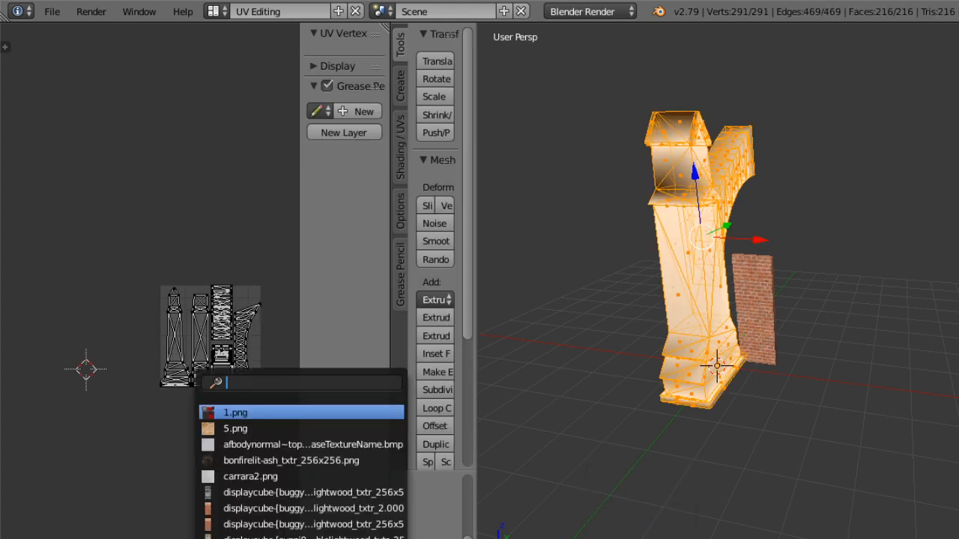
click(269, 508)
click(615, 538)
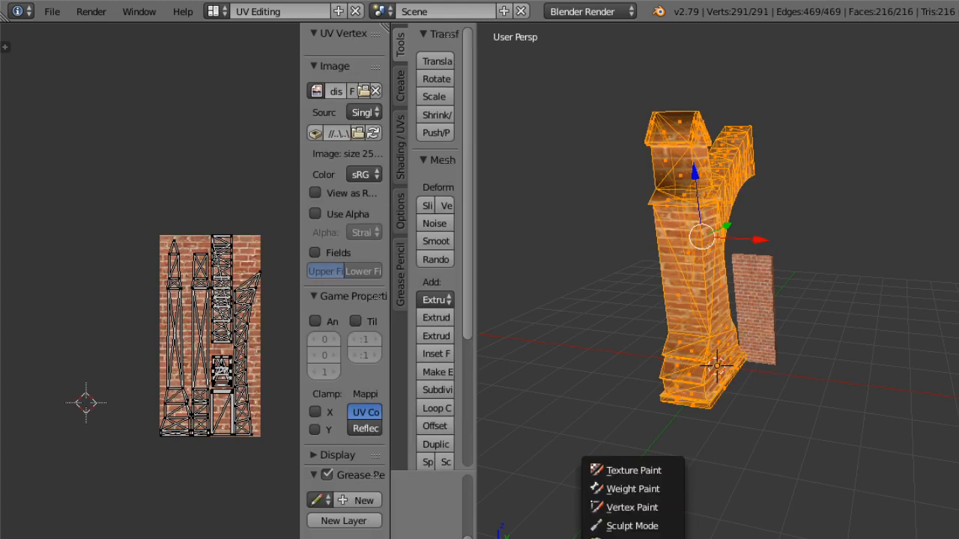
click(626, 538)
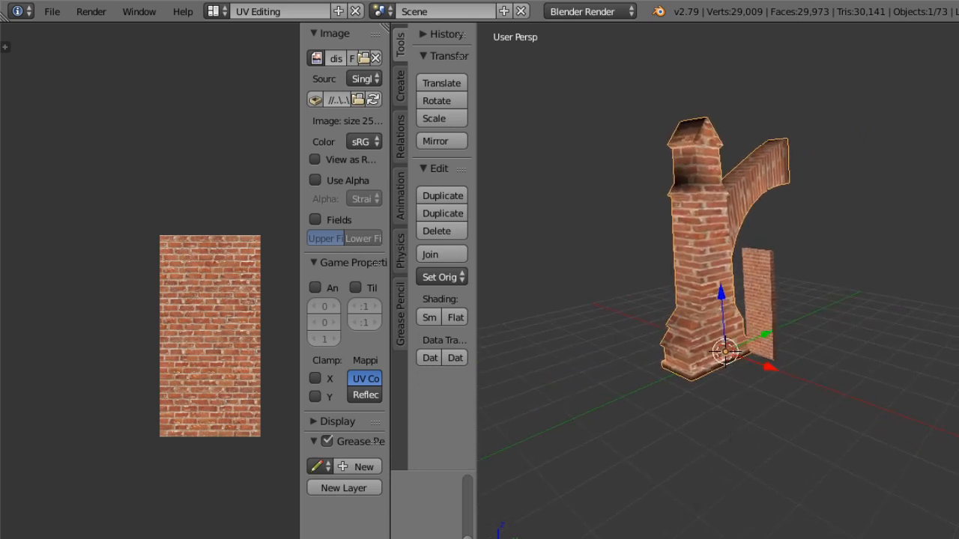
Scale all UVs of the flying buttress by 2 in Edit Mode and return to Object Mode.
click(616, 538)
click(625, 538)
key(a)
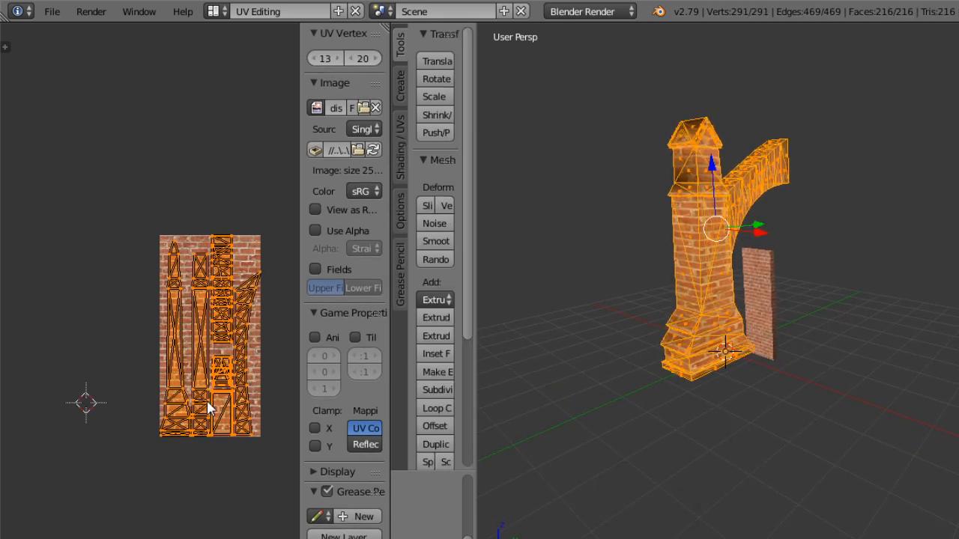
key(2)
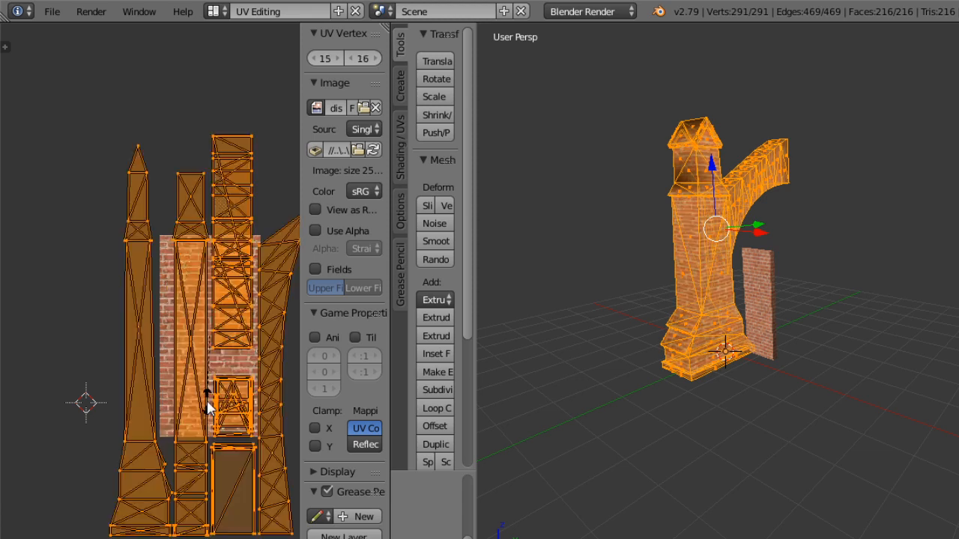
key(Return)
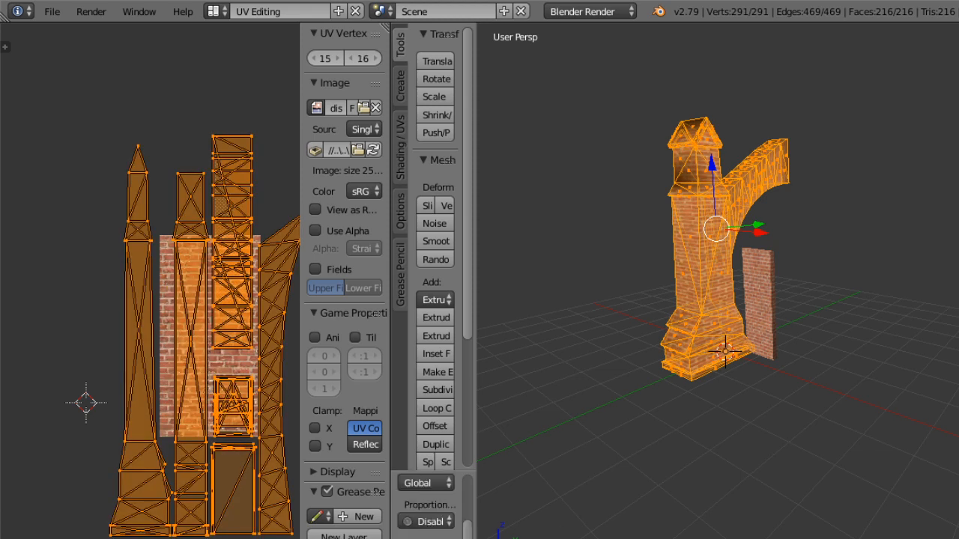
key(Tab)
Compare the brick proportions on the flying buttress's sides and base with those of the wall panel.
middle_drag(651, 492, 705, 368)
scroll(717, 323, up, 2)
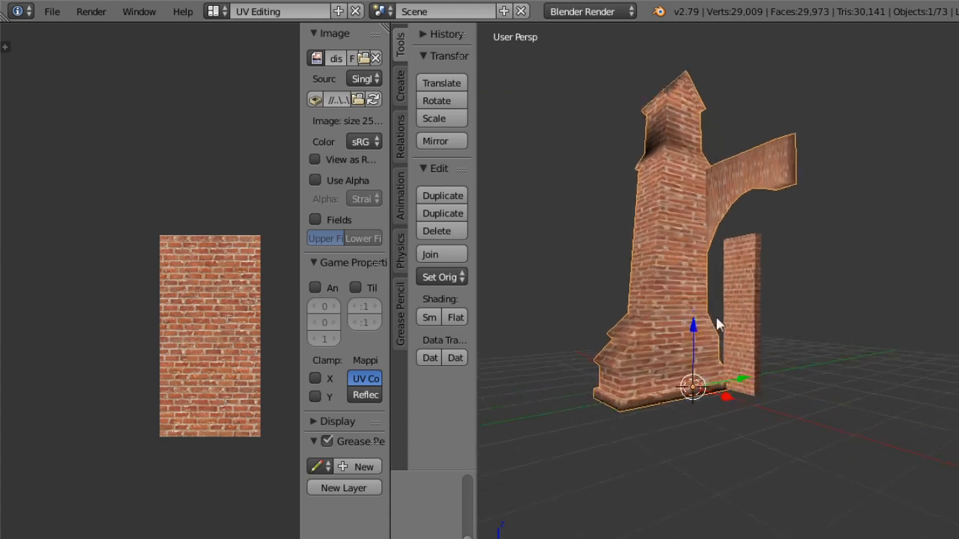
scroll(717, 319, up, 3)
middle_drag(629, 373, 706, 360)
scroll(715, 390, down, 3)
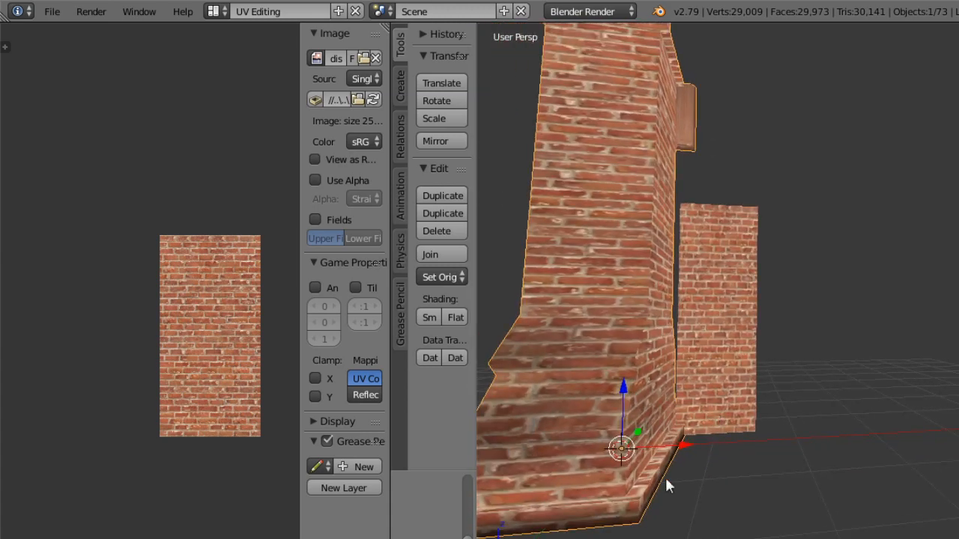
Re-enter Edit Mode and scale the flying buttress's UVs by 2 along X only.
click(641, 538)
click(637, 538)
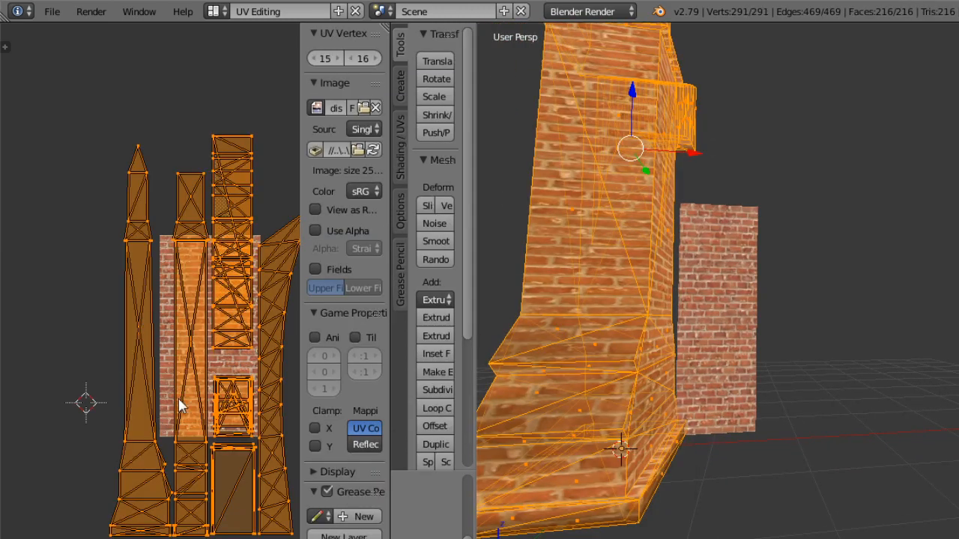
key(s)
key(x)
key(2)
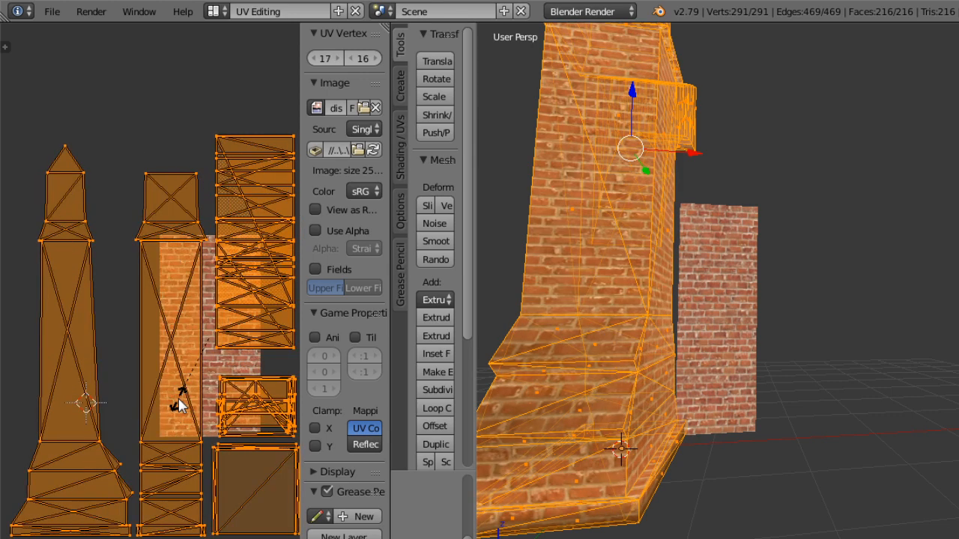
key(Return)
key(s)
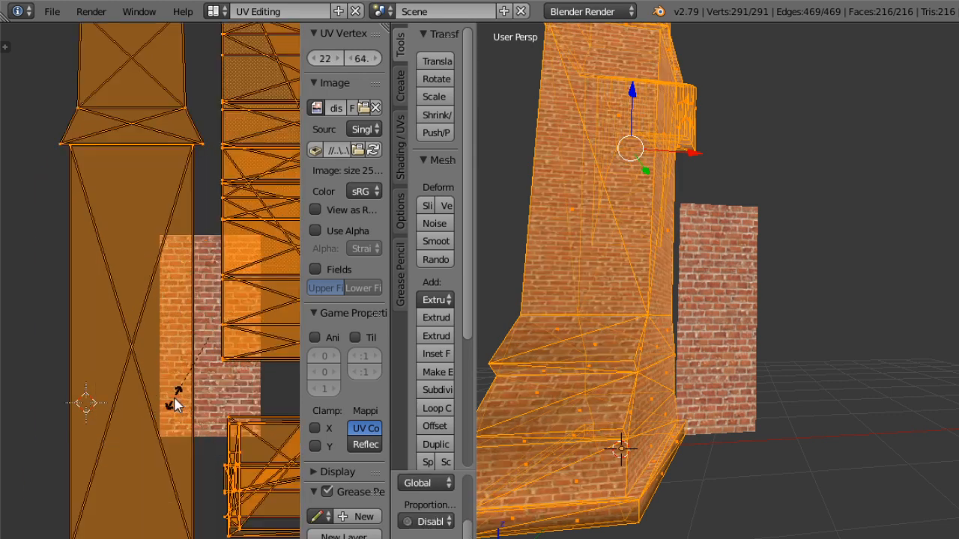
key(BackSpace)
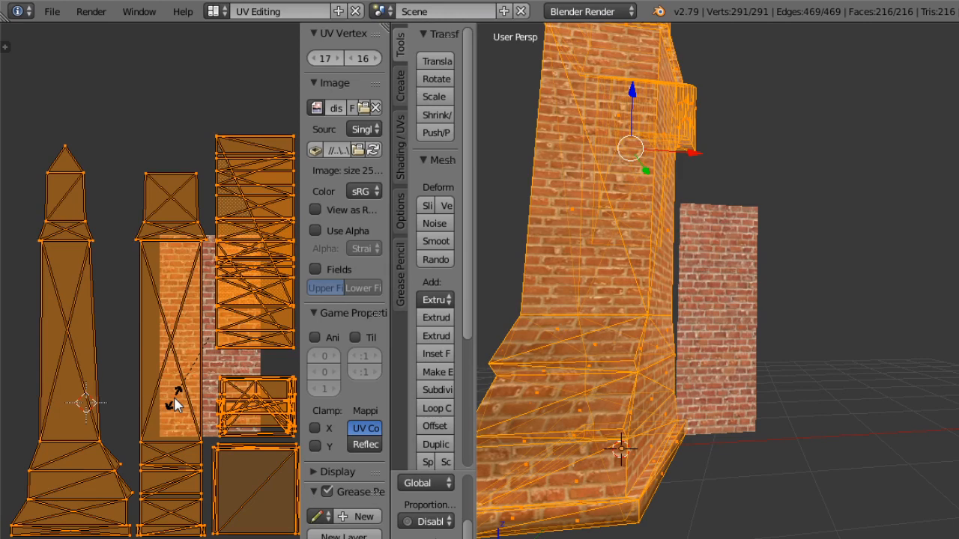
text(5)
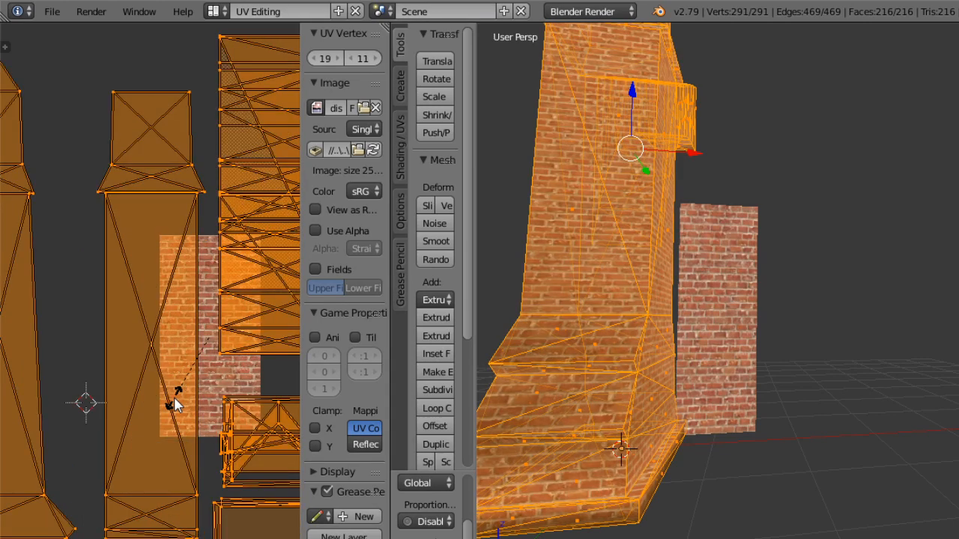
key(Escape)
Return to Object Mode and inspect the brick size on the flying buttress next to the wall panel.
click(615, 538)
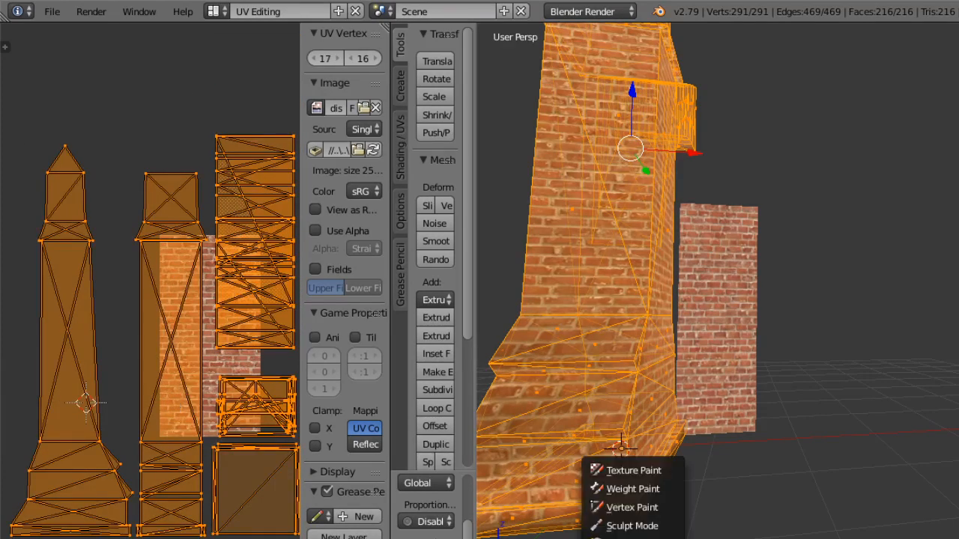
click(616, 537)
middle_drag(642, 502, 637, 476)
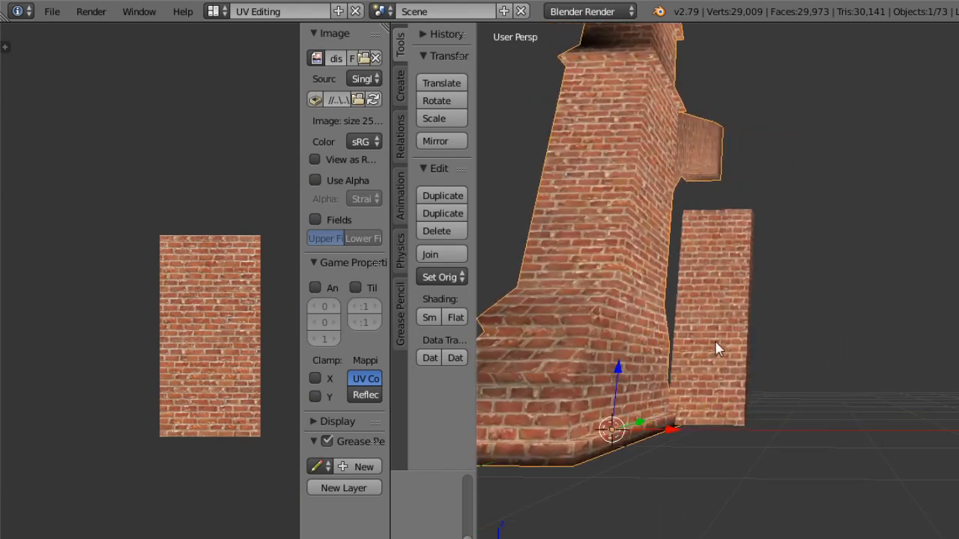
Select the brick wall panel and move it along X towards the buttress, adjusting it slightly along Y to compare the bricks.
right_click(714, 343)
middle_drag(738, 327, 682, 380)
drag(787, 370, 708, 381)
scroll(707, 380, up, 4)
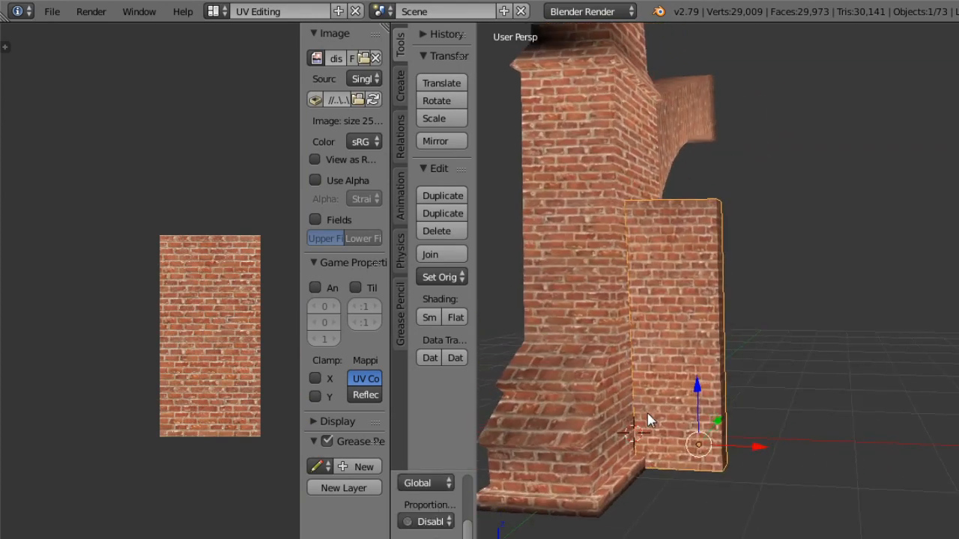
middle_drag(707, 380, 678, 415)
middle_drag(738, 459, 708, 438)
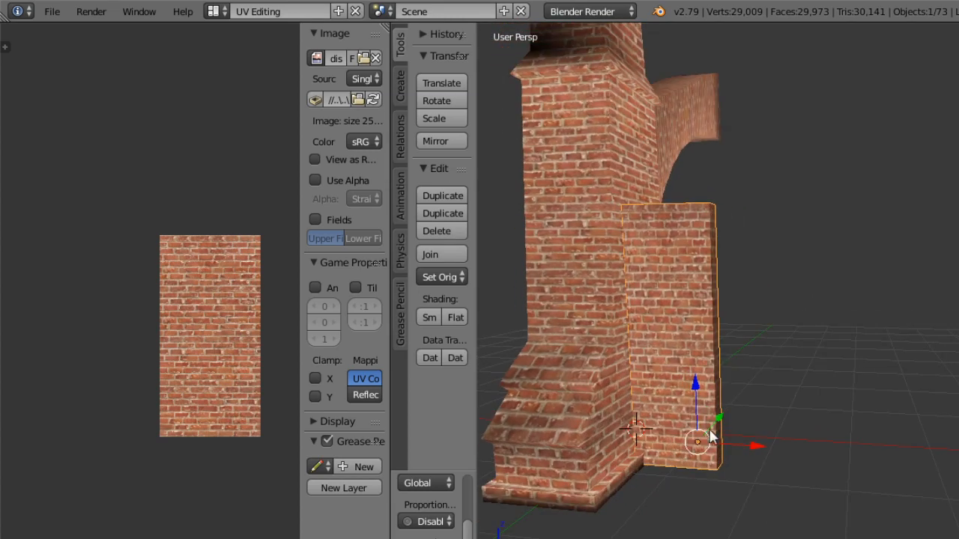
drag(719, 423, 717, 422)
Examine the brickwork on the flying arch and the tower's upper part, and undo the last change.
middle_drag(603, 441, 652, 121)
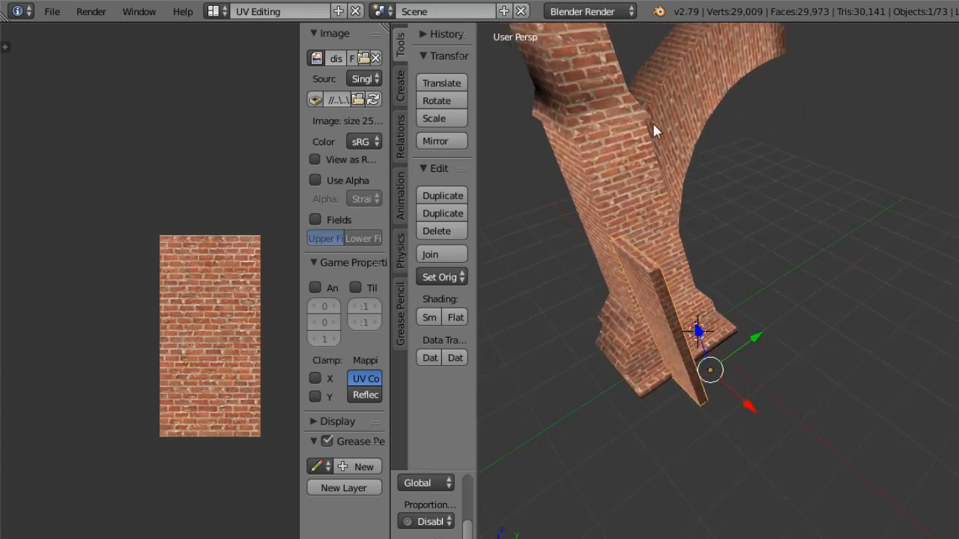
scroll(649, 150, down, 5)
middle_drag(749, 221, 650, 389)
key(ctrl+z)
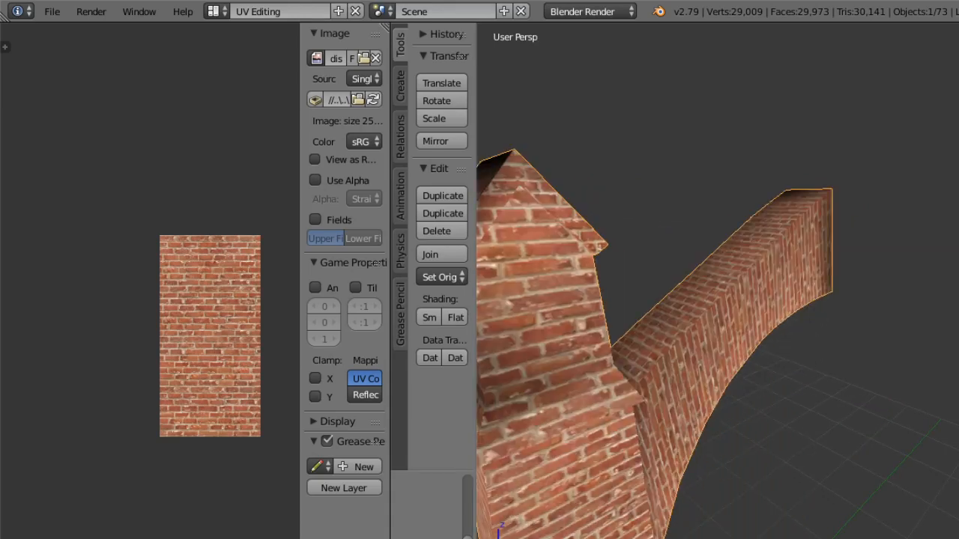
In Edit Mode, swap the buttress's brick texture for the stone block texture and look at it on the model.
click(637, 538)
click(637, 538)
click(198, 533)
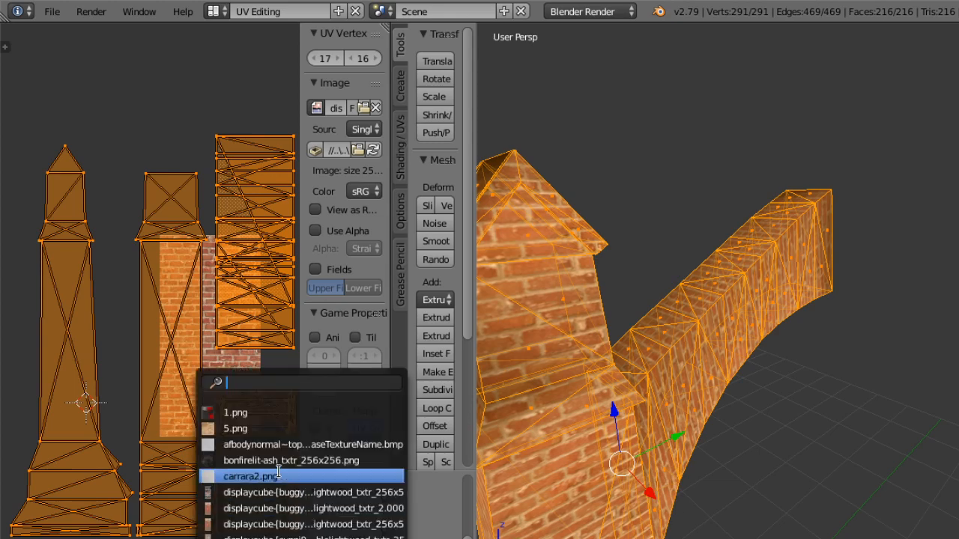
click(220, 485)
click(637, 538)
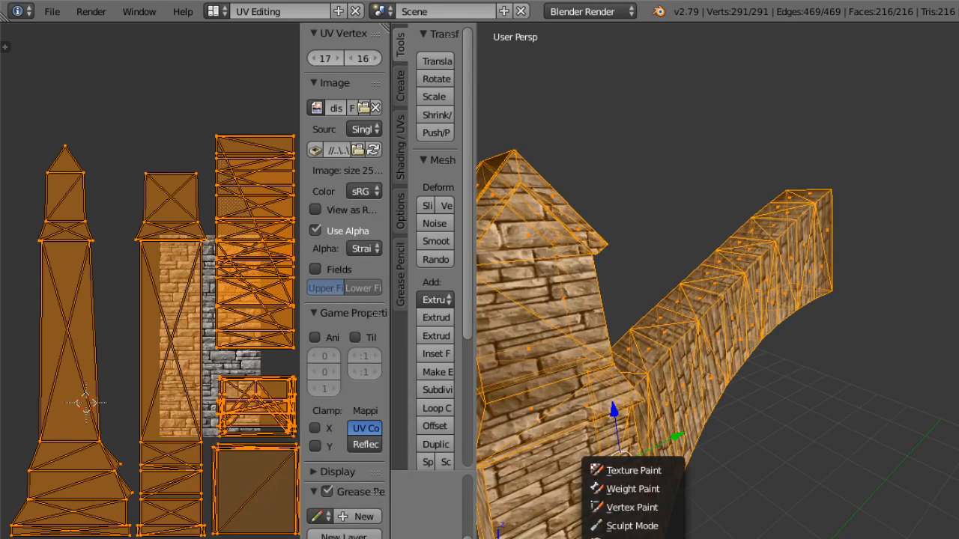
click(637, 538)
scroll(705, 383, down, 3)
middle_drag(651, 458, 622, 421)
Swap the buttress's stone texture for the ornamental tile texture and inspect the pattern on the tower and arch in Object Mode.
click(637, 538)
click(637, 538)
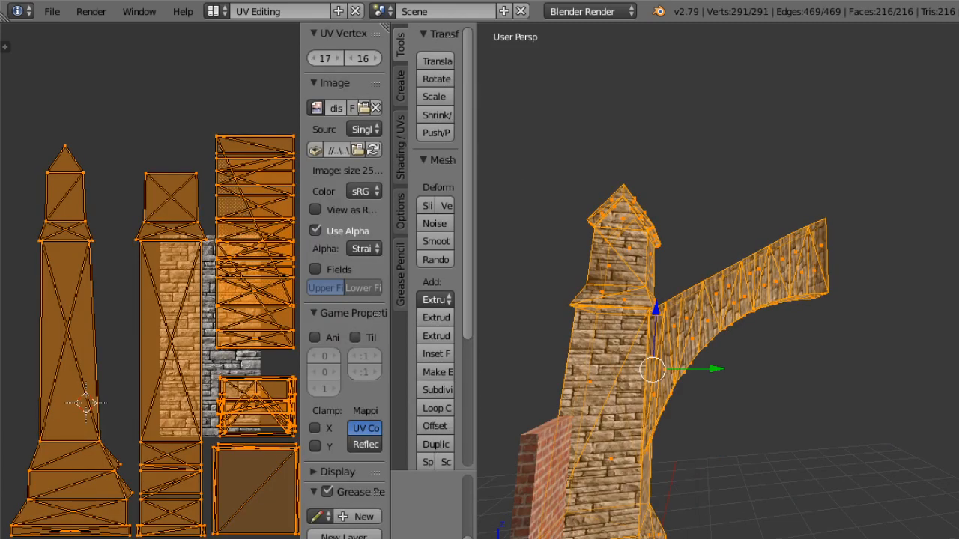
click(199, 533)
click(264, 533)
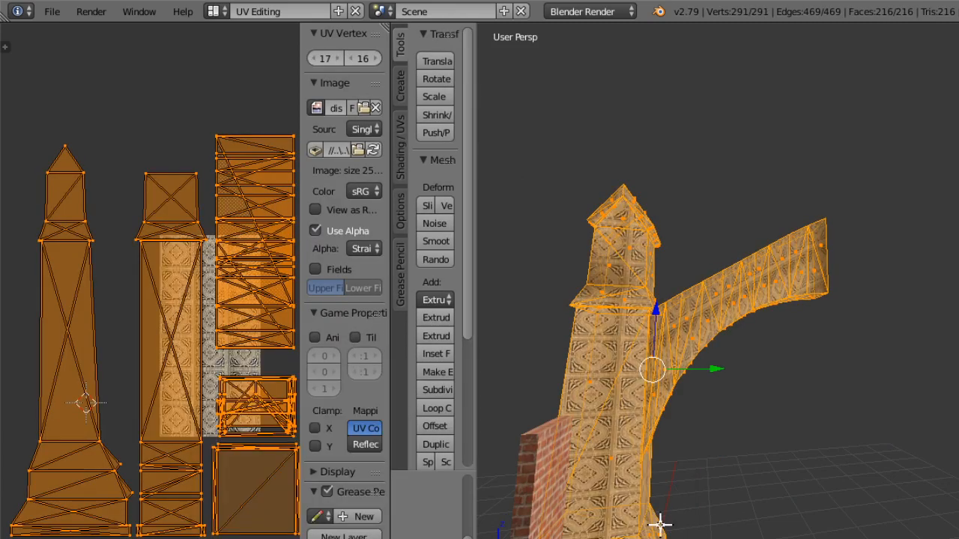
click(644, 533)
click(615, 533)
middle_drag(681, 378, 836, 446)
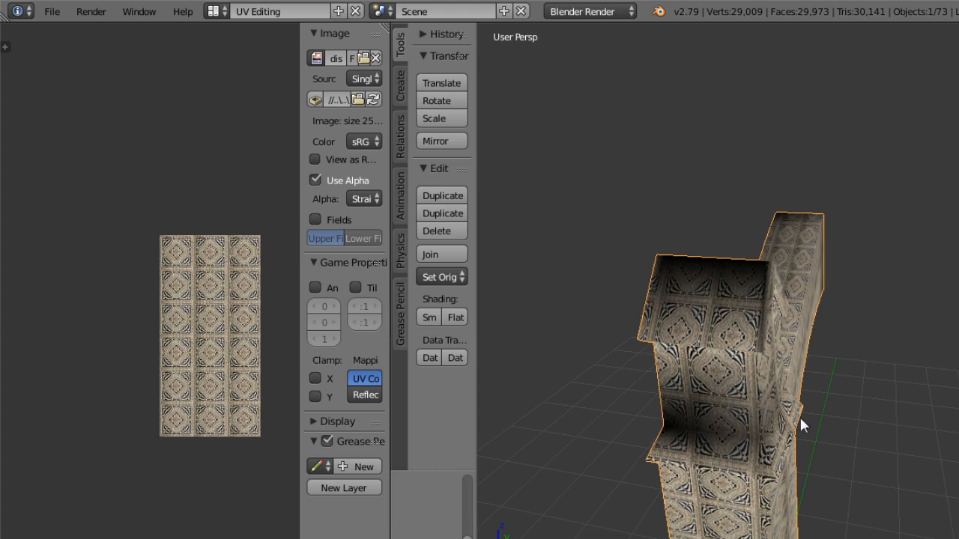
middle_drag(799, 415, 677, 383)
middle_drag(682, 346, 776, 434)
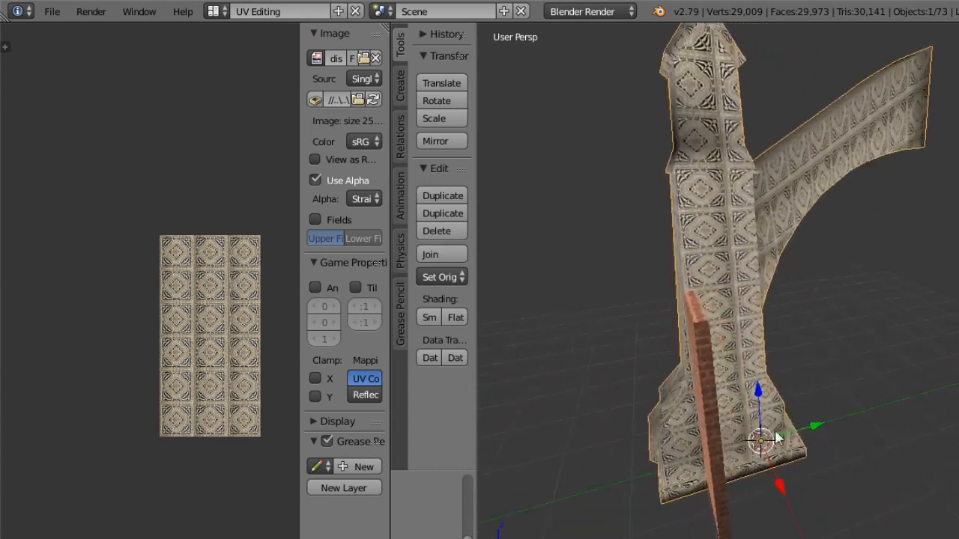
Put the red brick texture back on the whole buttress and return to Object Mode to view it.
key(Tab)
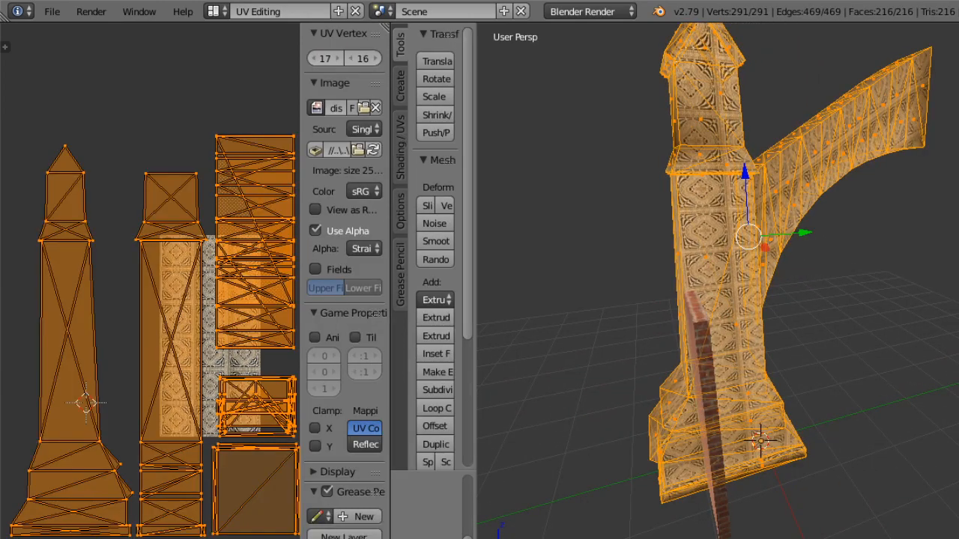
click(208, 538)
click(259, 511)
key(Tab)
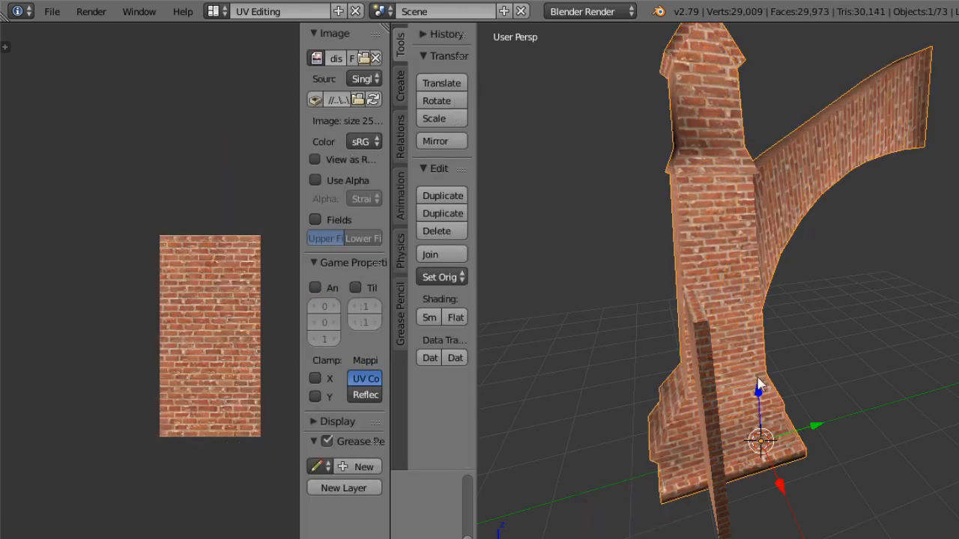
middle_drag(758, 386, 690, 352)
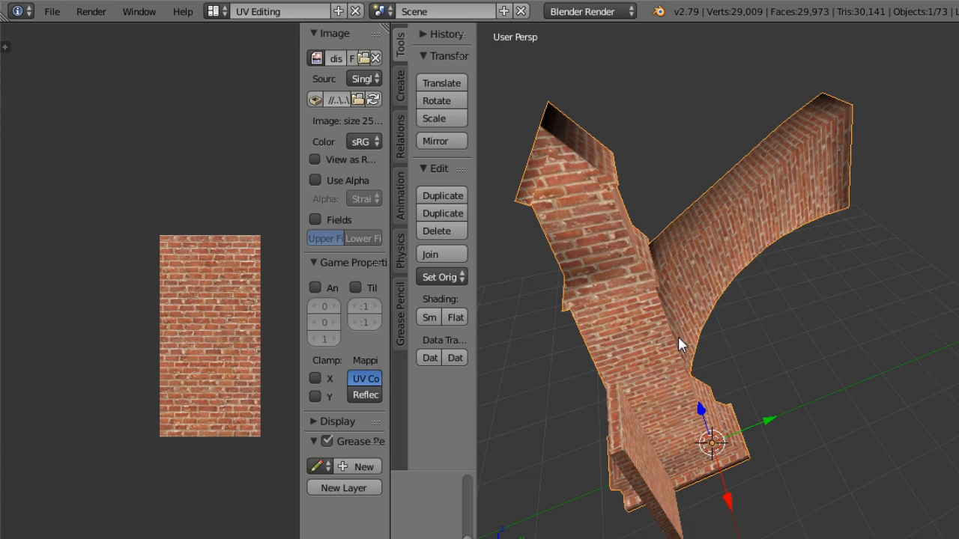
In Edit Mode, move all the buttress UVs up by 256 along Y and nudge them onto the texture's lower edge.
click(637, 538)
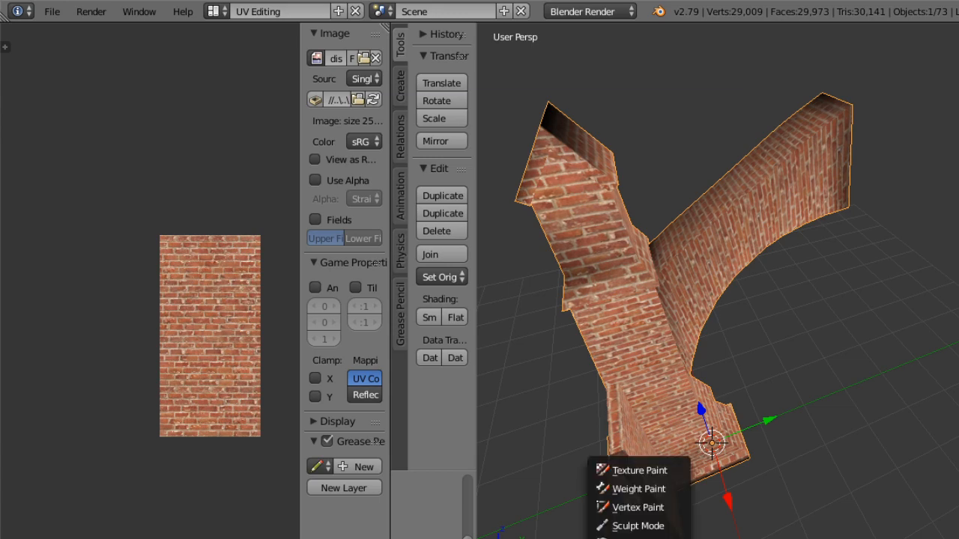
click(637, 538)
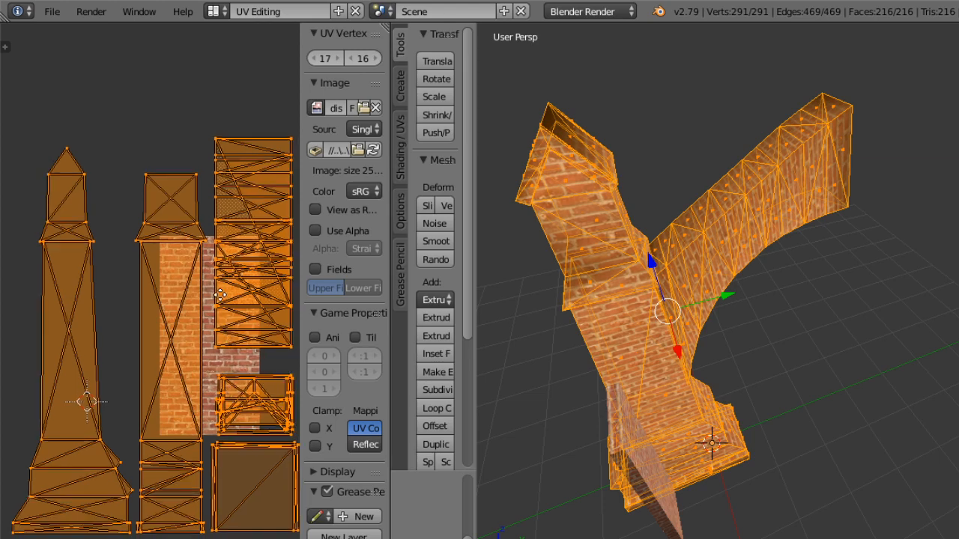
scroll(214, 375, down, 4)
scroll(208, 396, up, 2)
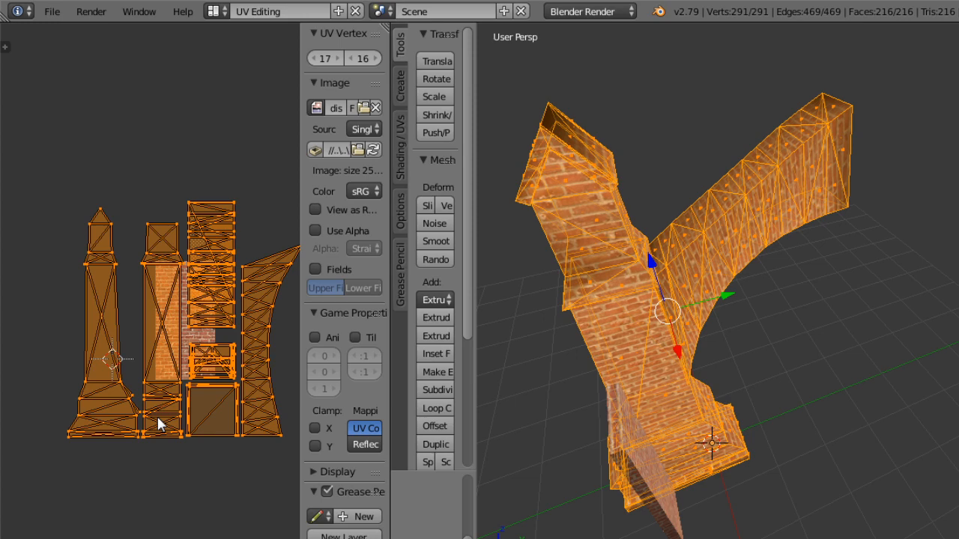
text(256)
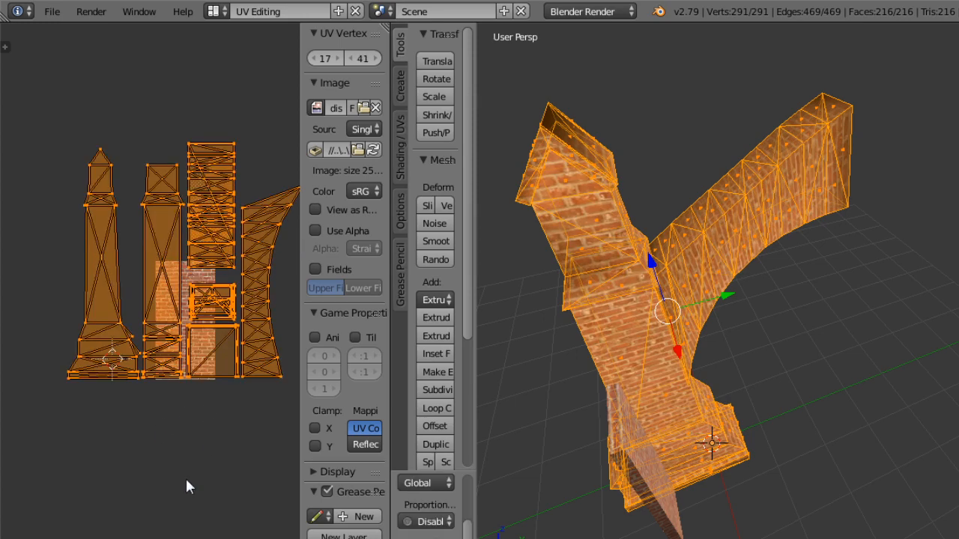
scroll(186, 485, up, 5)
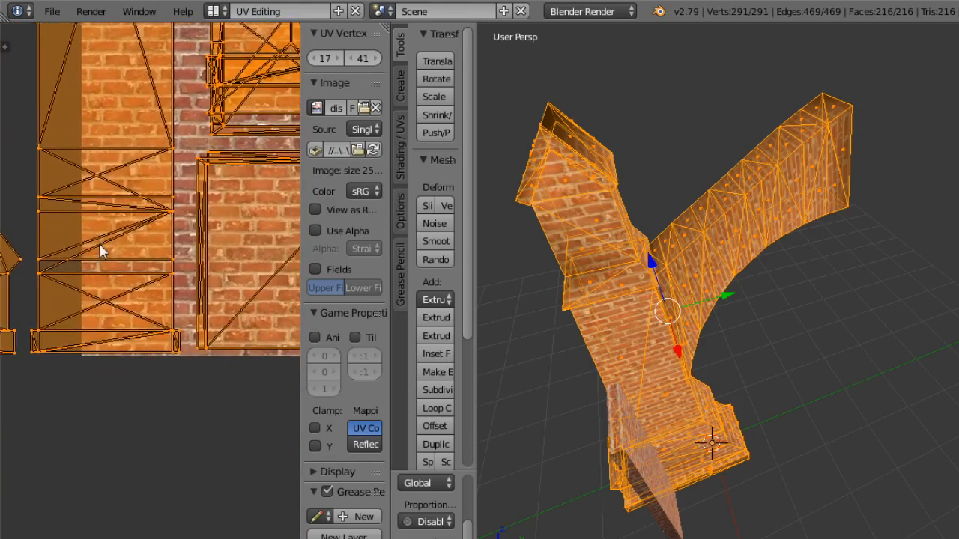
scroll(103, 395, up, 3)
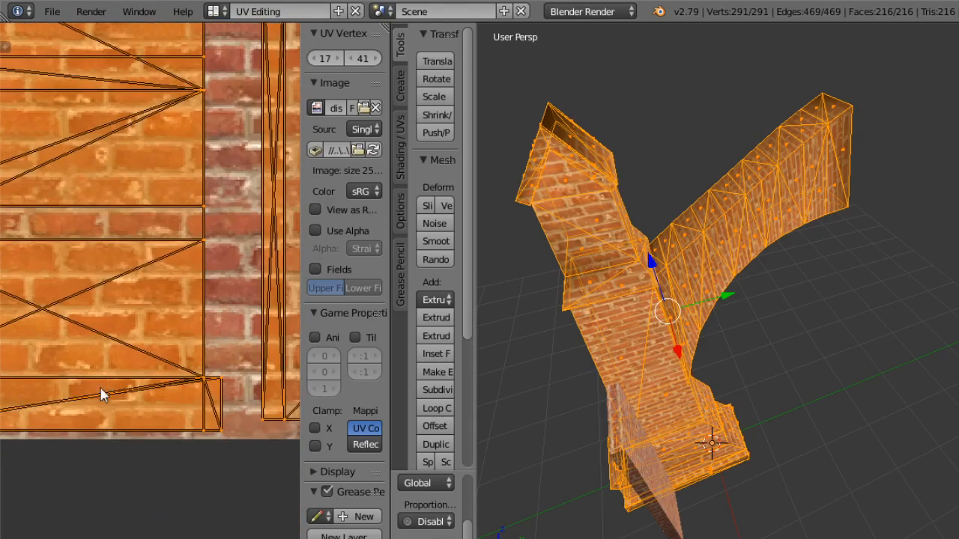
middle_drag(103, 395, 103, 403)
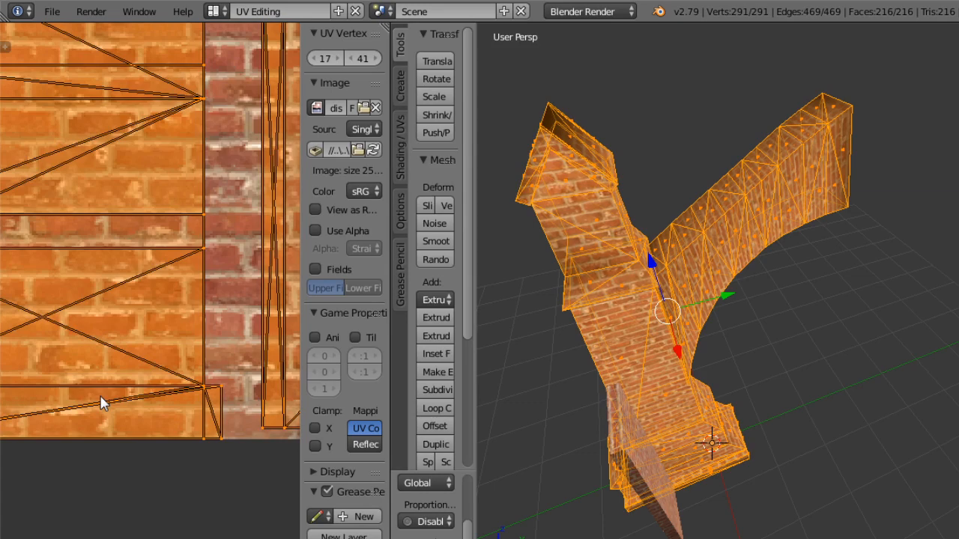
Return to Object Mode and compare the brick rows on the buttress tower with those on the wall panel.
click(634, 538)
click(649, 537)
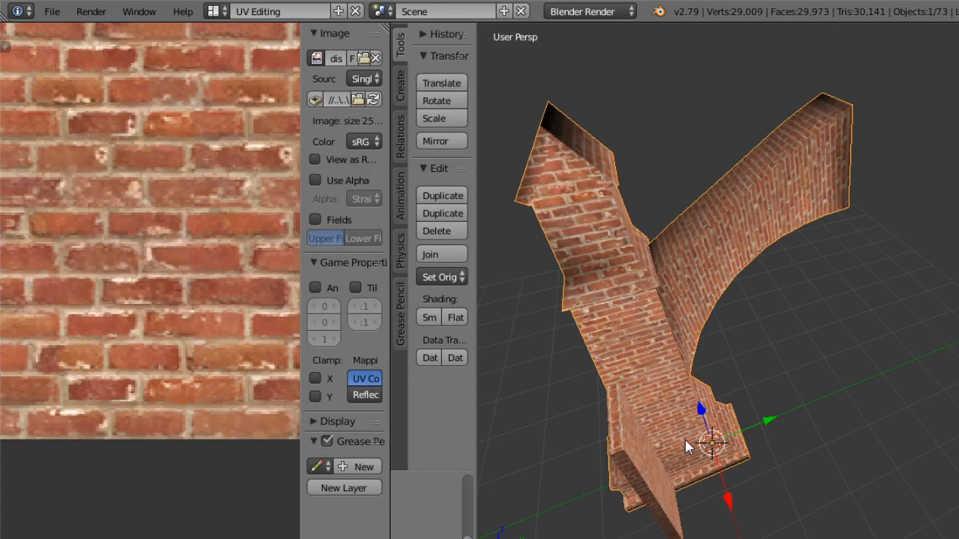
middle_drag(646, 455, 631, 361)
middle_drag(688, 319, 611, 397)
middle_drag(639, 477, 626, 396)
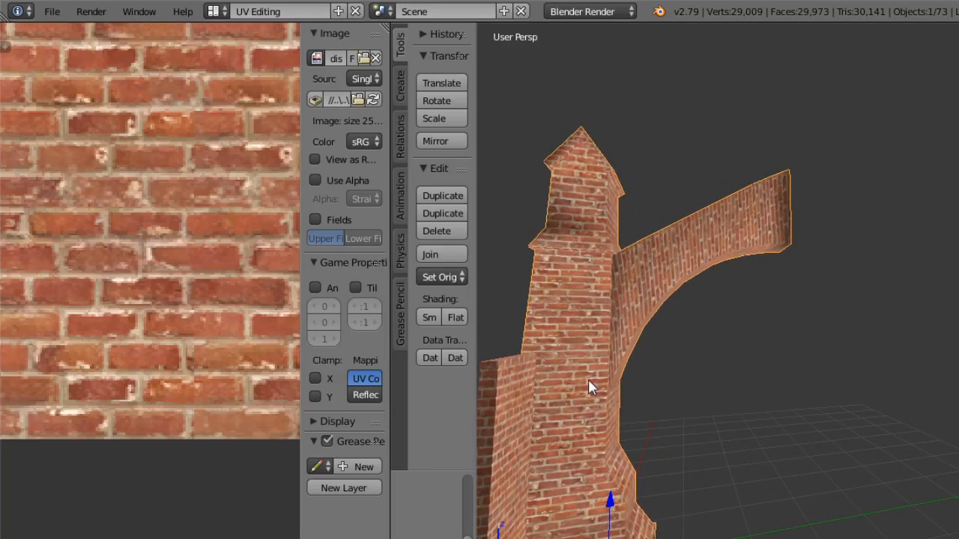
middle_drag(622, 357, 741, 352)
scroll(705, 446, up, 3)
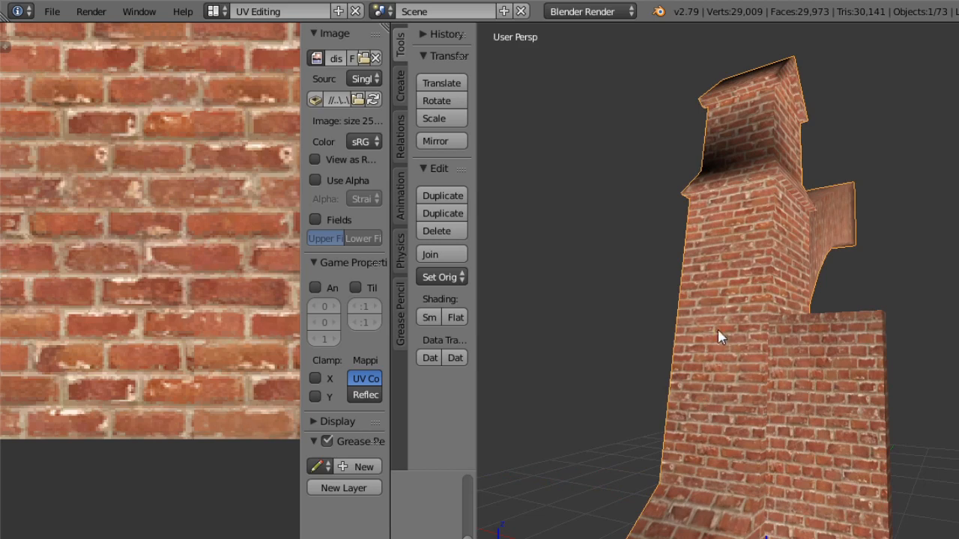
scroll(731, 349, down, 5)
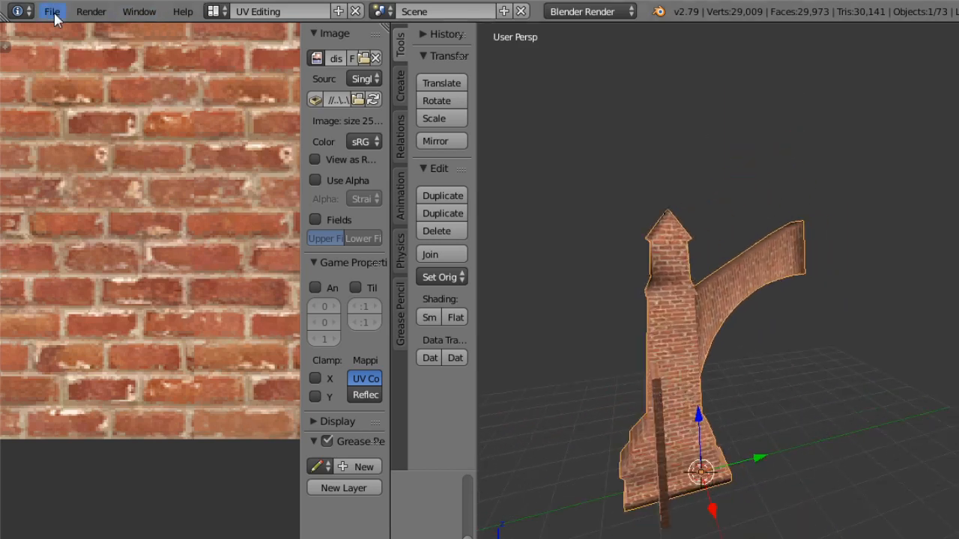
Export the selected buttress with the saved OBJ operator preset as Lama Buttress 1.obj in the Oorspronkelijke meshes folder.
click(54, 13)
mouse_move(126, 346)
click(303, 443)
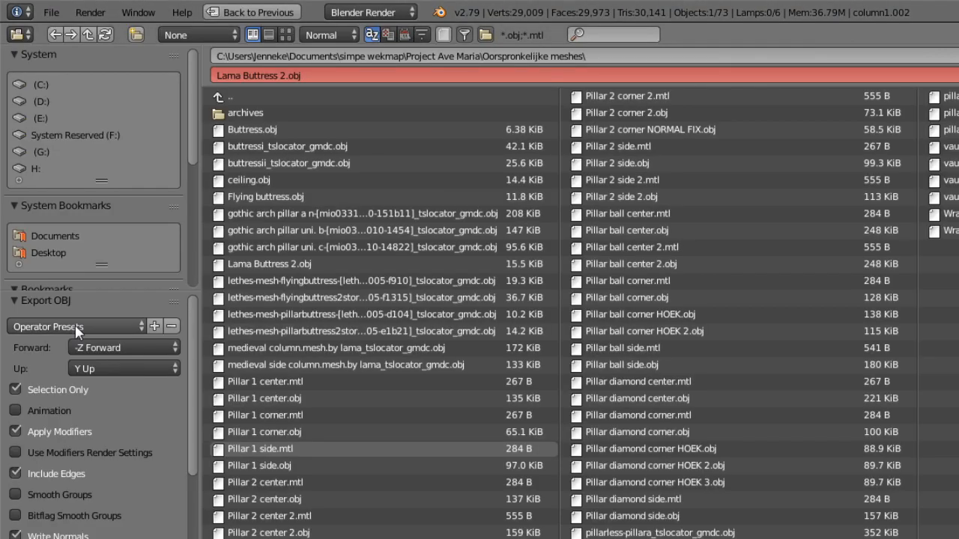
click(78, 330)
click(84, 386)
click(283, 77)
click(285, 79)
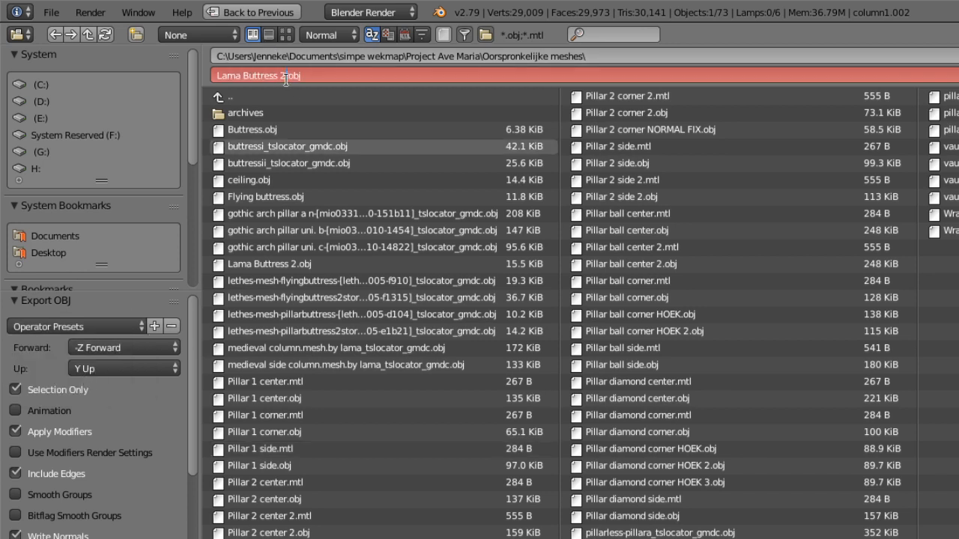
key(BackSpace)
text(1)
key(Return)
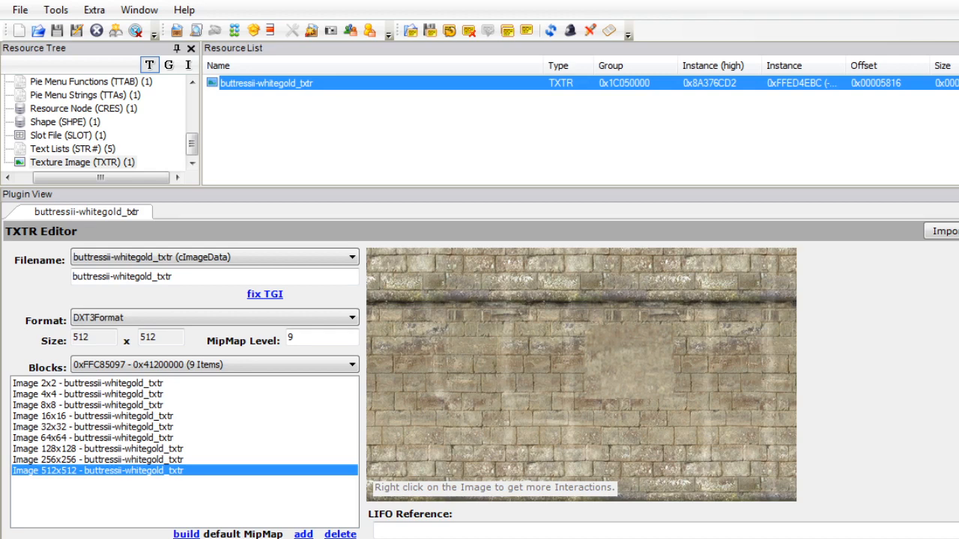
Switch to SimPe and view the Object Data (OBJD) resource of the Buttress II package.
click(20, 10)
mouse_move(193, 145)
mouse_down()
mouse_move(192, 103)
mouse_move(193, 130)
mouse_up()
click(78, 109)
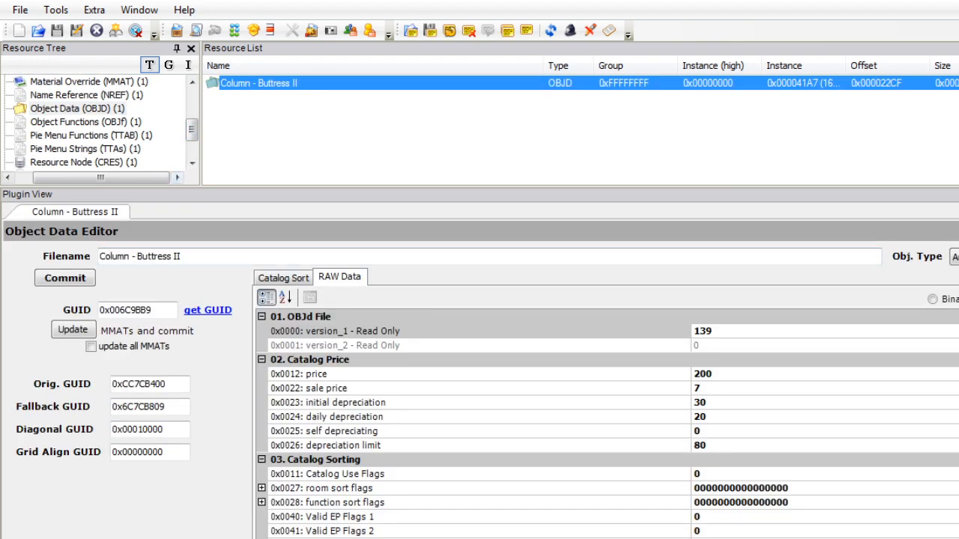
drag(192, 129, 193, 101)
Open the recently used Buttress I package to view its object data, and close the package.
click(19, 10)
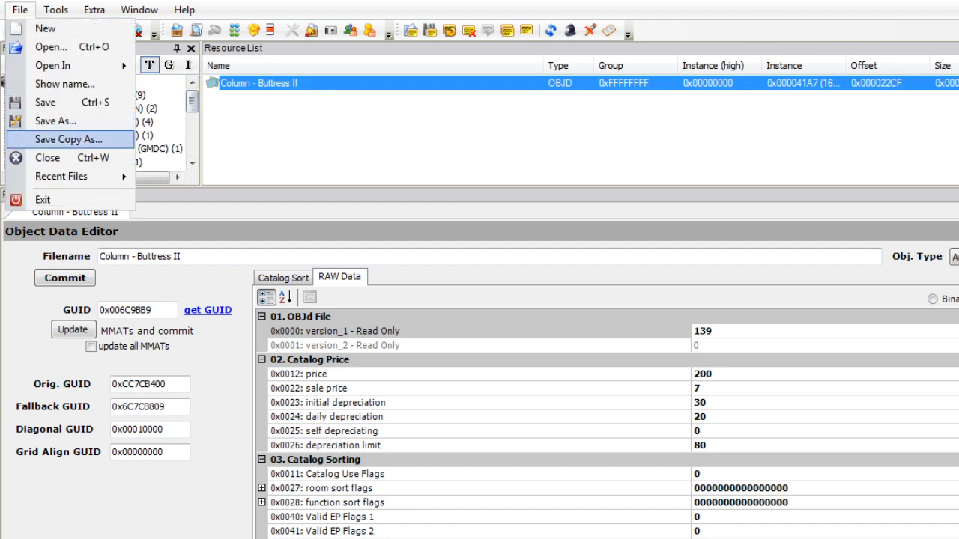
mouse_move(71, 176)
click(348, 196)
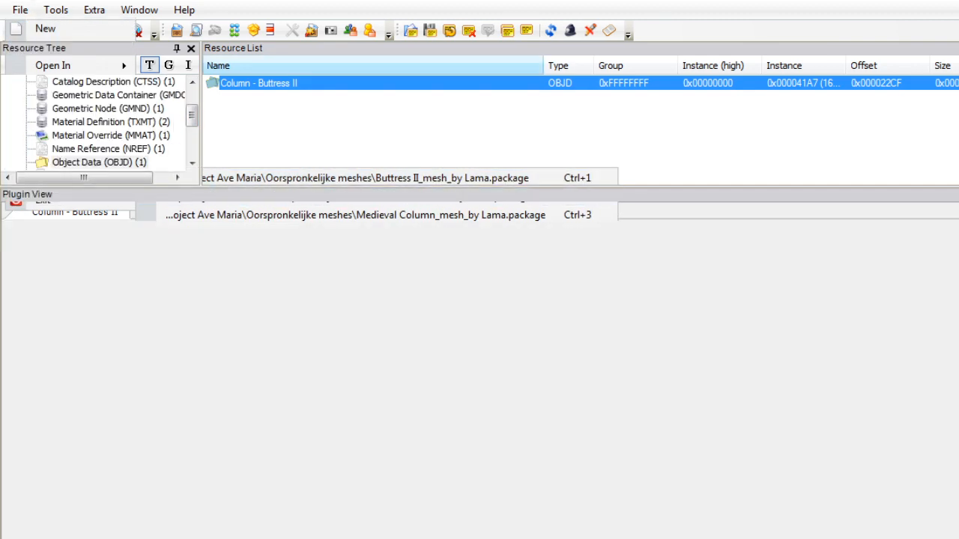
click(19, 10)
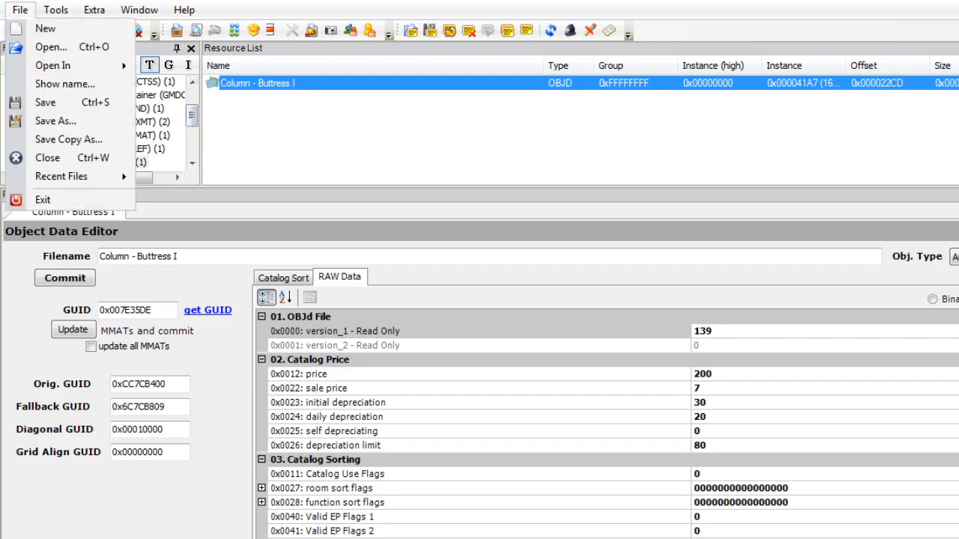
click(43, 157)
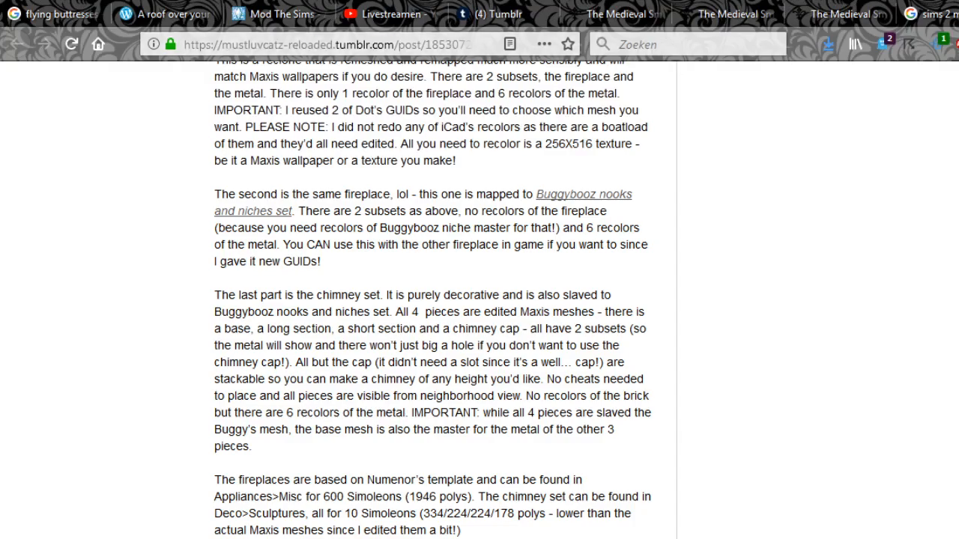
Switch to the browser and open random.org's Raw Bytes generator in a new tab.
key(ctrl+t)
text(rand)
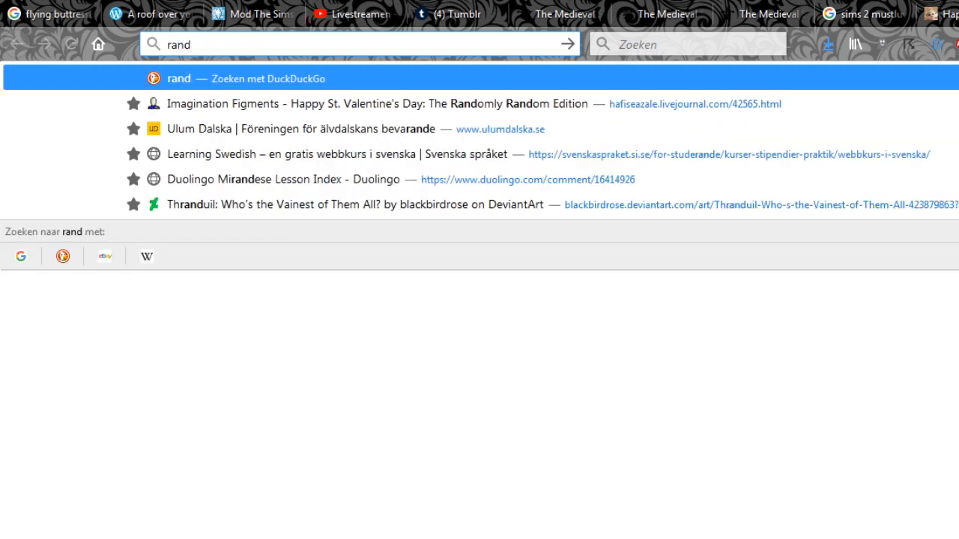
text(om.org)
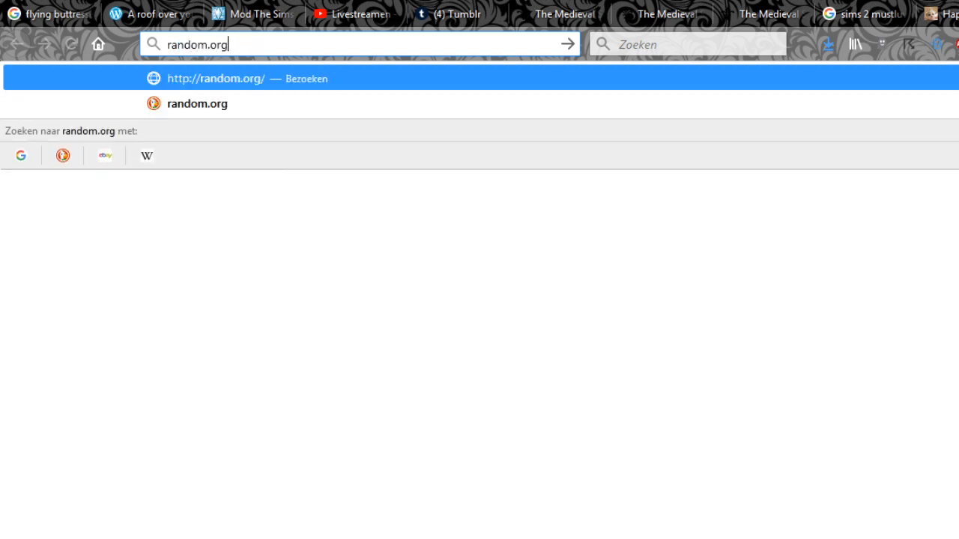
key(Return)
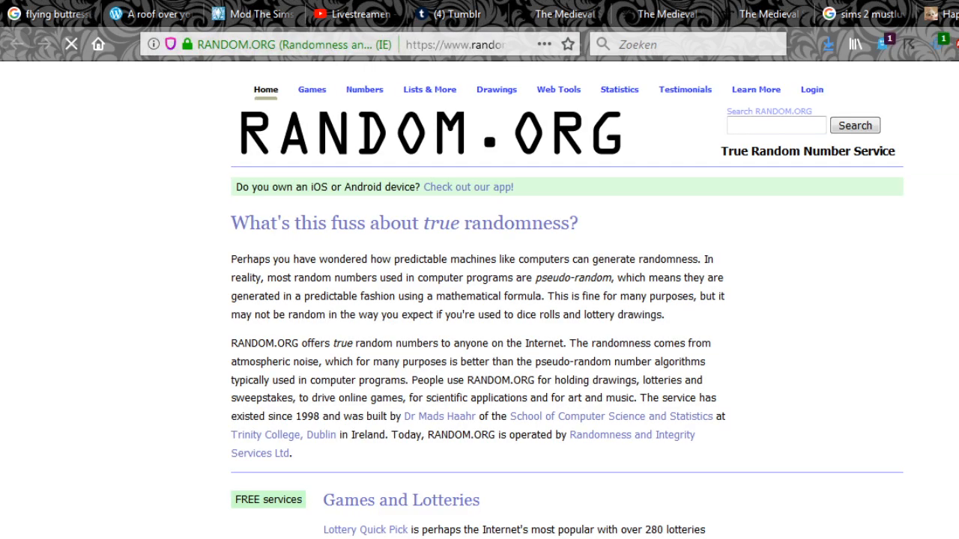
mouse_move(364, 89)
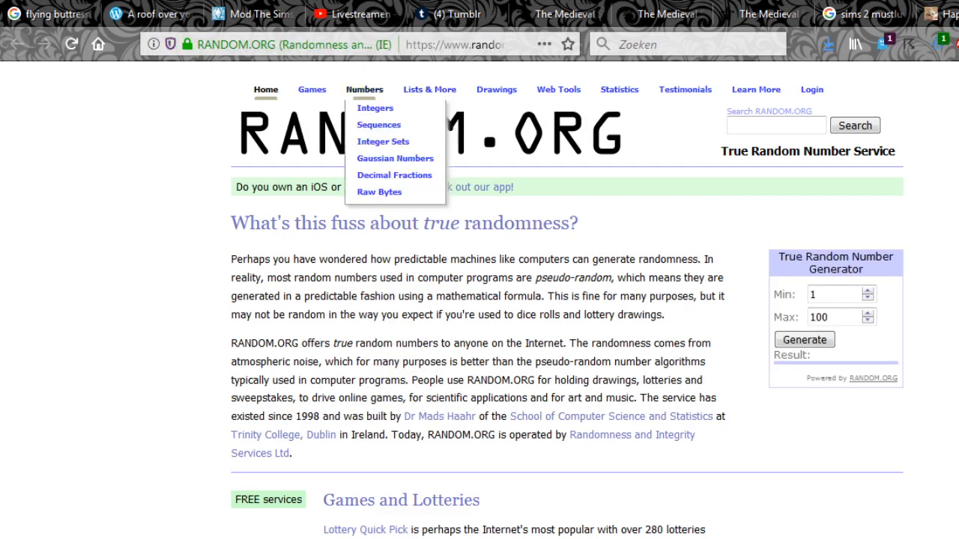
click(379, 192)
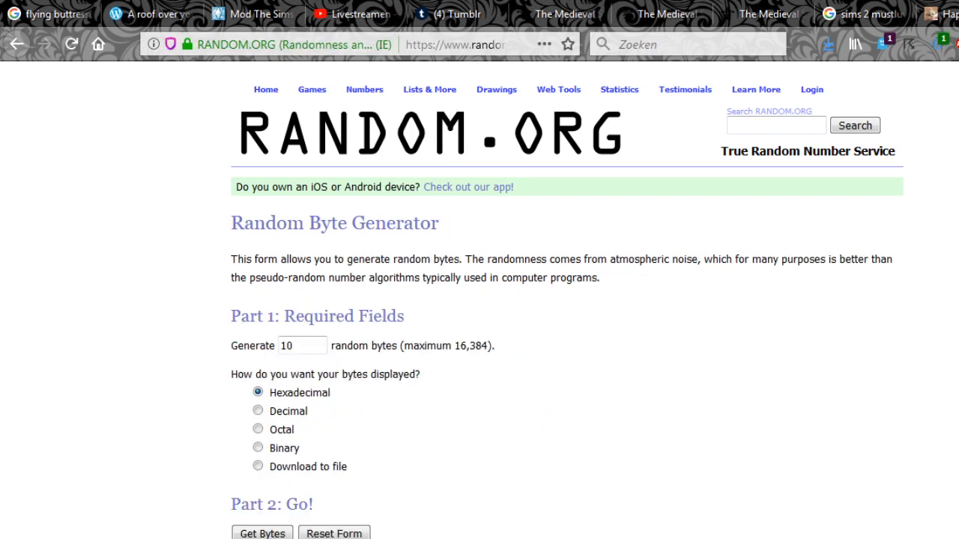
Switch to the open Notepad note and add two new lines that each start with 0x below the existing text.
key(alt+Tab)
key(Right)
key(Return)
key(Return)
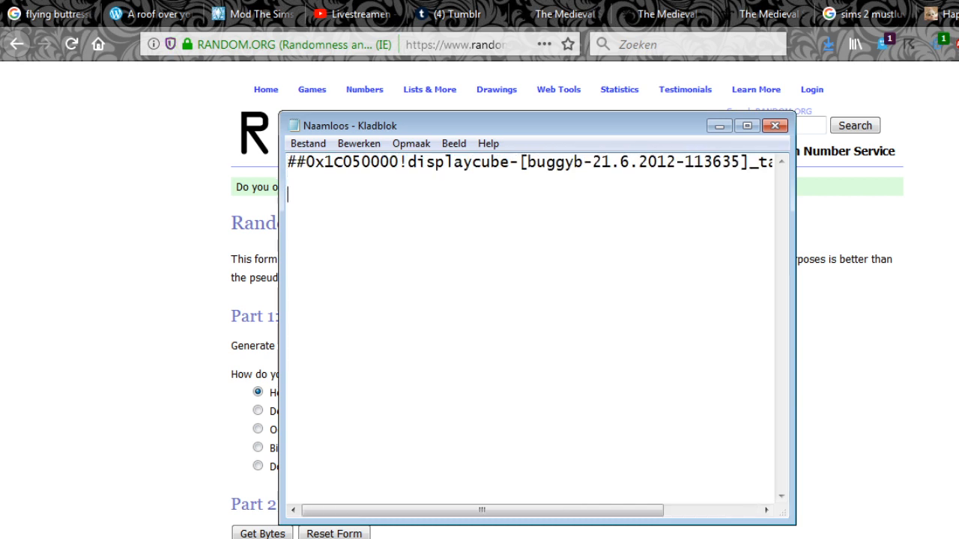
text(0x)
key(Return)
text(0x)
Switch to the random.org Random Byte Generator, generate 4 random bytes in hexadecimal, and copy them.
key(alt+Tab)
double_click(287, 346)
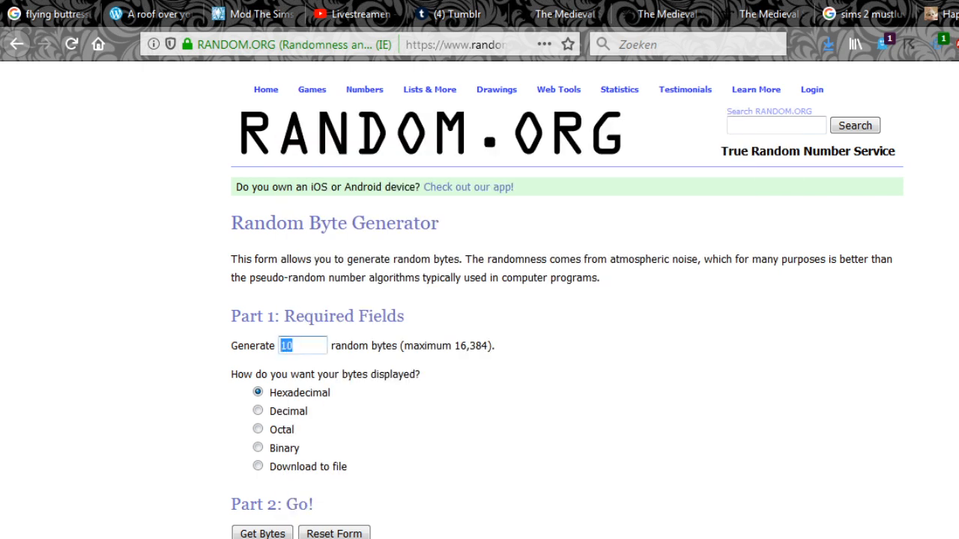
text(4)
key(Return)
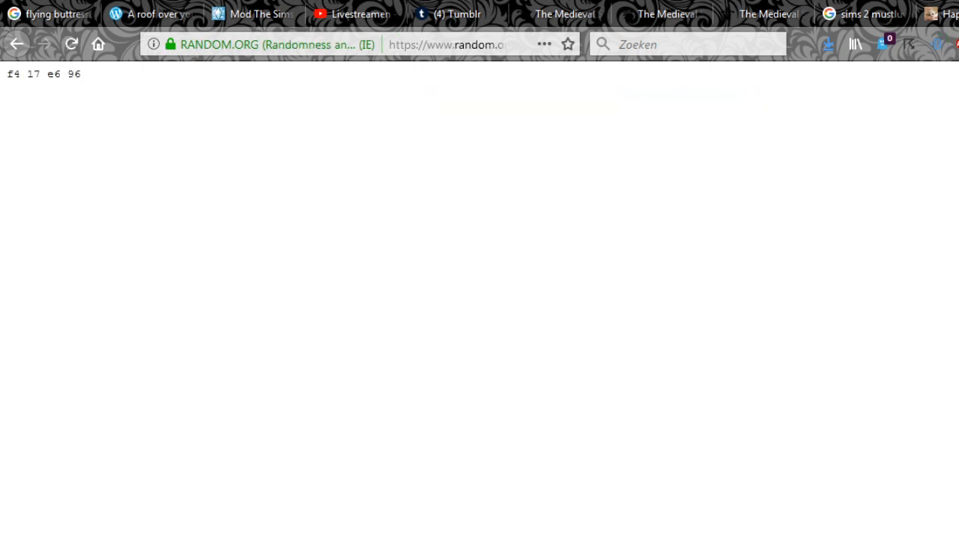
key(ctrl+a)
key(ctrl+c)
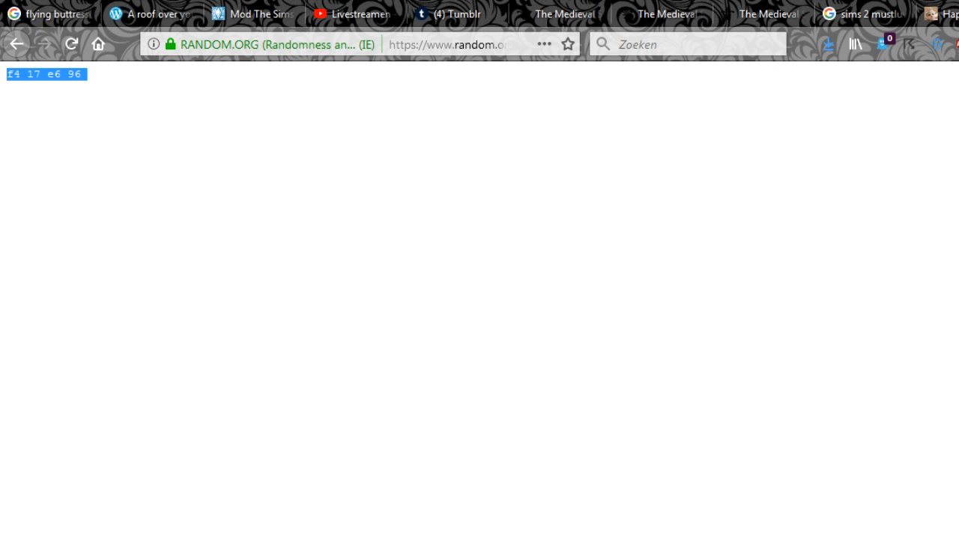
Switch to the Notepad note, paste the copied bytes into the second 0x line, and remove their spaces to form 0xf417e696.
key(alt+Tab)
key(ctrl+v)
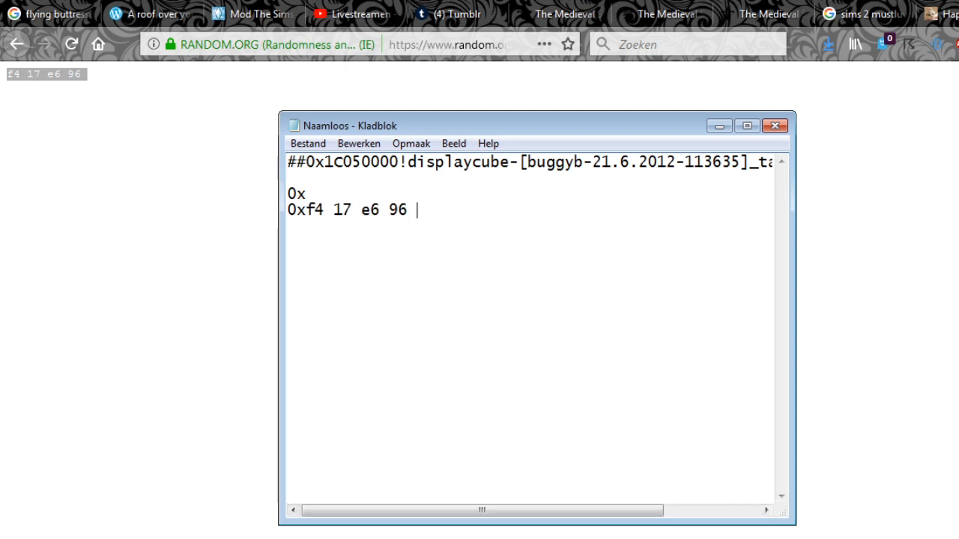
drag(324, 210, 332, 210)
key(BackSpace)
click(353, 209)
key(BackSpace)
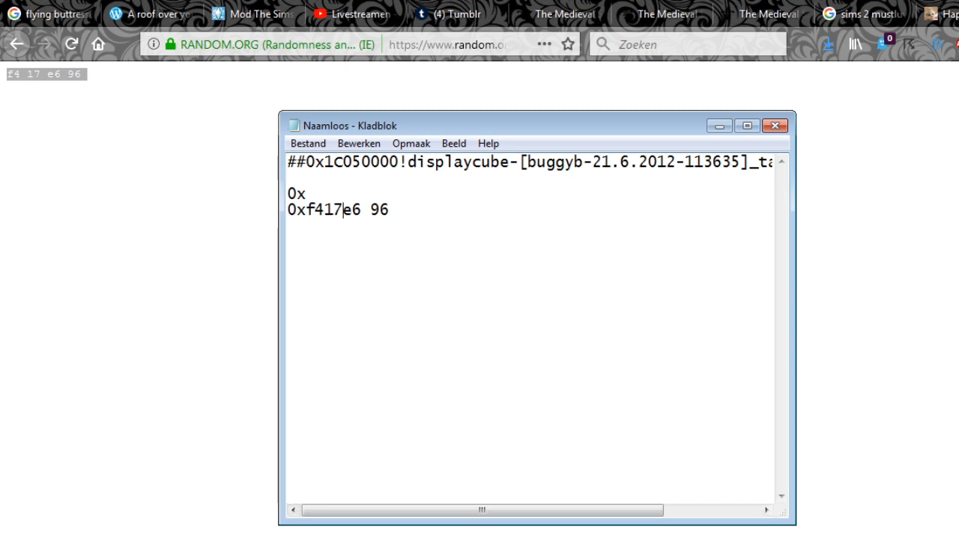
click(370, 210)
key(BackSpace)
Return to the browser, generate another set of 4 random hexadecimal bytes, and copy them.
key(alt+Tab)
key(F5)
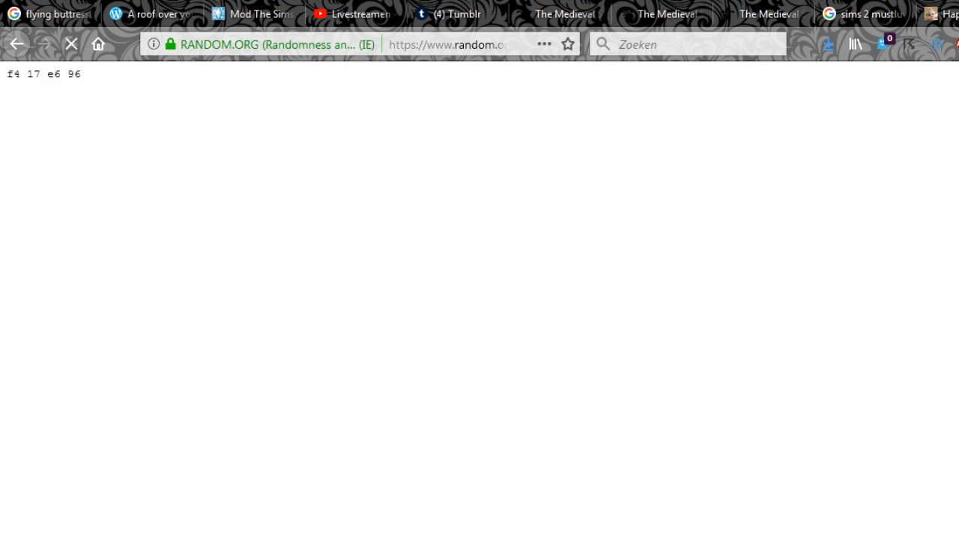
key(alt+Left)
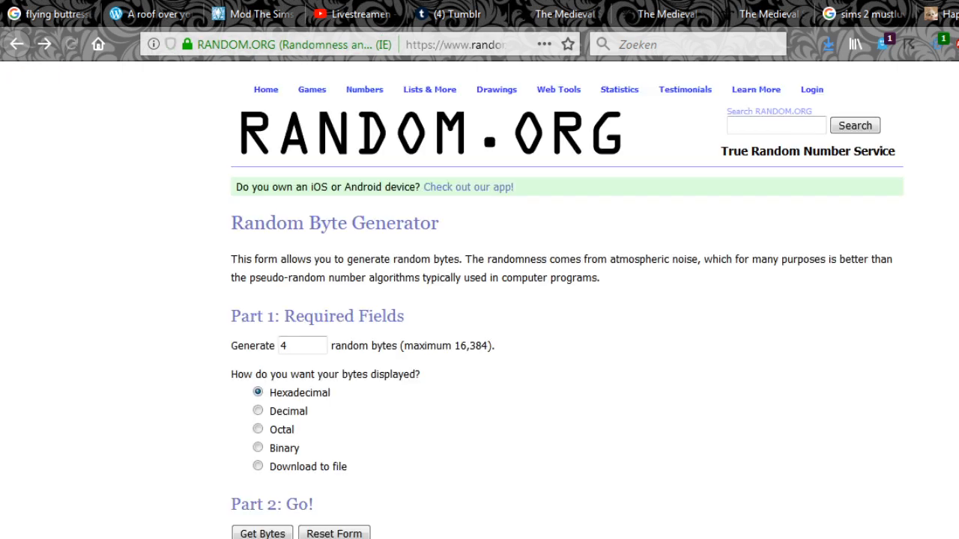
click(262, 533)
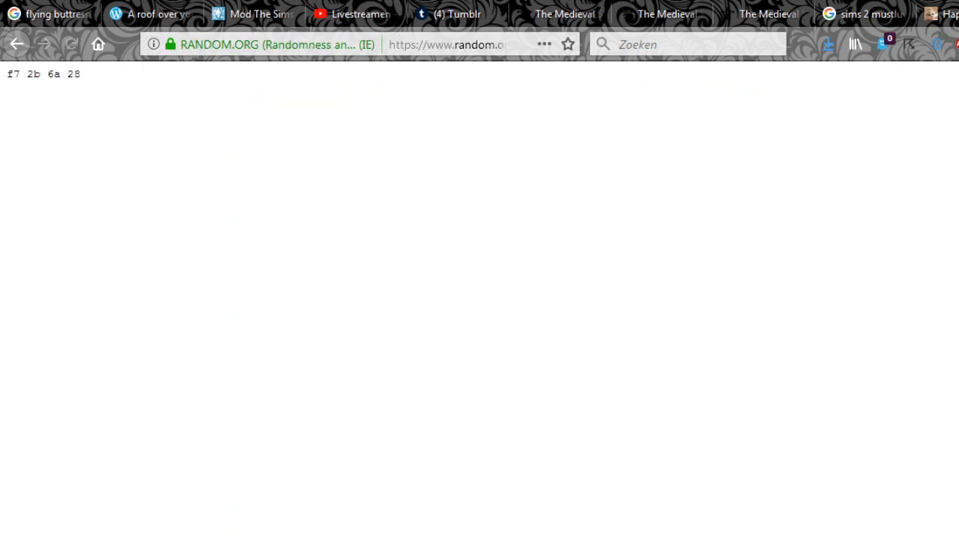
key(ctrl+a)
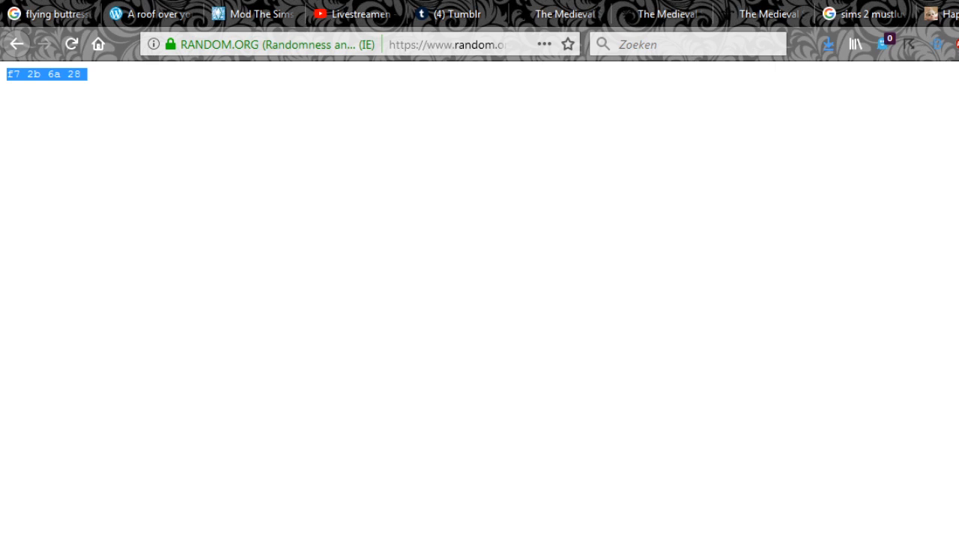
key(ctrl+c)
In the Notepad note, complete the first 0x line as 0xf72b6a28 from the newly copied bytes, without spaces.
key(alt+Tab)
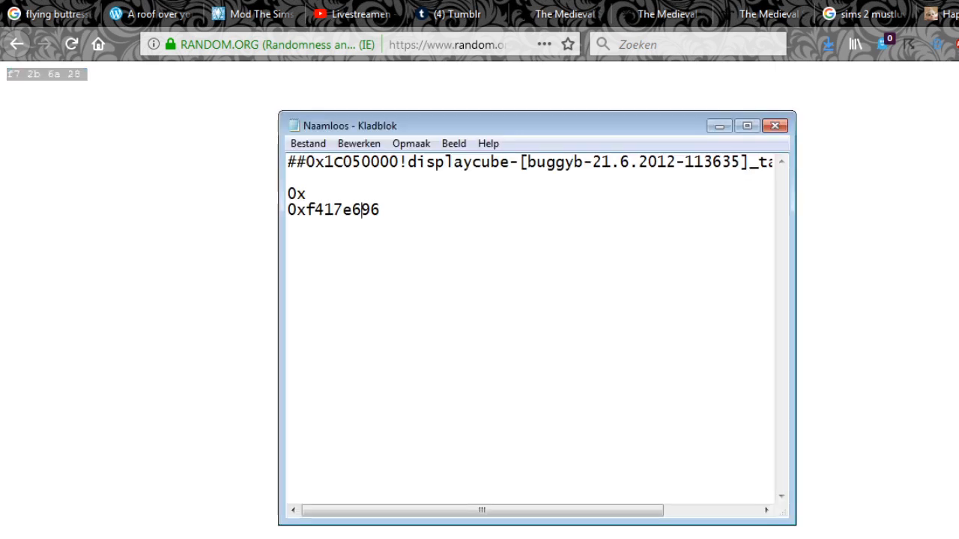
key(ctrl+v)
key(ctrl+Left)
key(ctrl+Left)
key(ctrl+Left)
key(BackSpace)
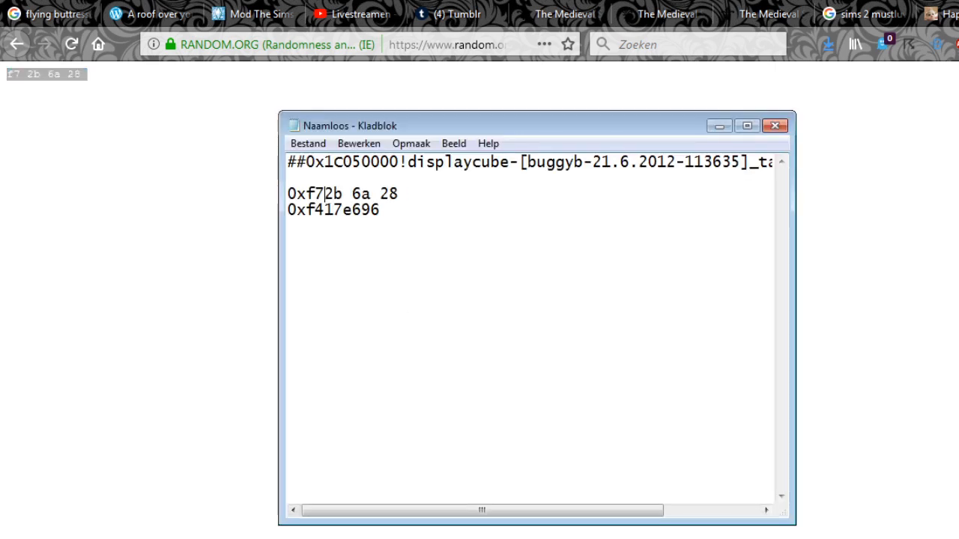
key(ctrl+Right)
key(BackSpace)
key(ctrl+Right)
key(BackSpace)
key(ctrl+Right)
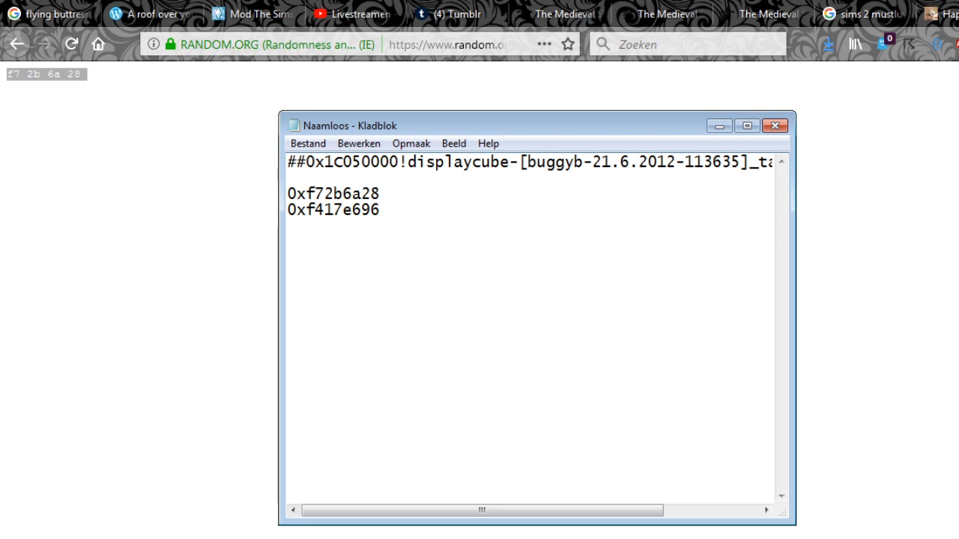
Switch to SimPe and load Buttress I_mesh_by Lama.package from the Oorspronkelijke meshes folder into the Object Workshop.
key(alt+Tab)
click(21, 10)
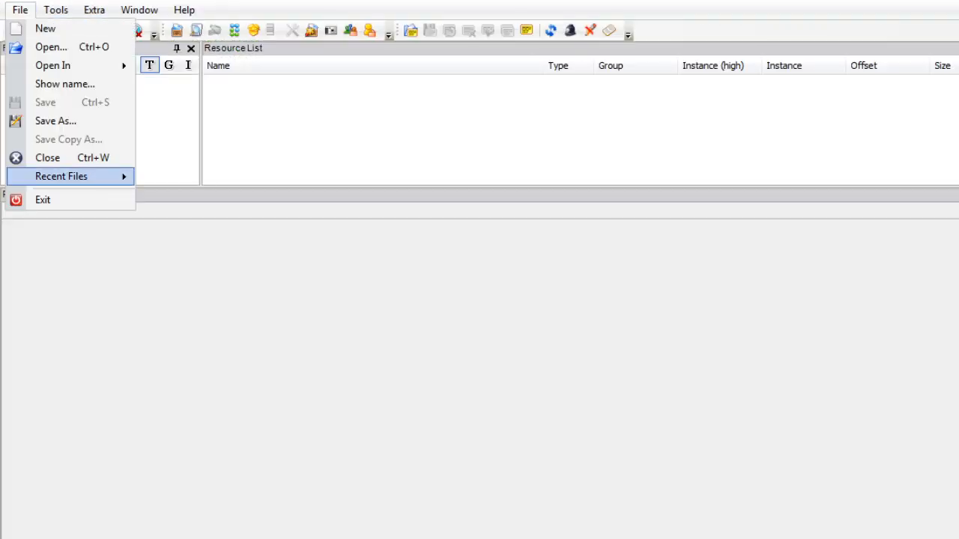
mouse_move(62, 177)
click(300, 196)
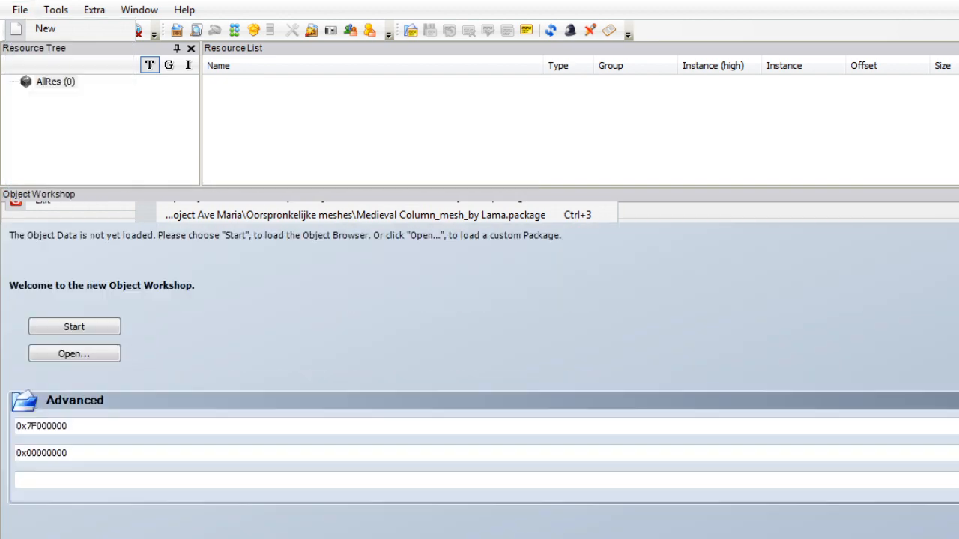
click(74, 354)
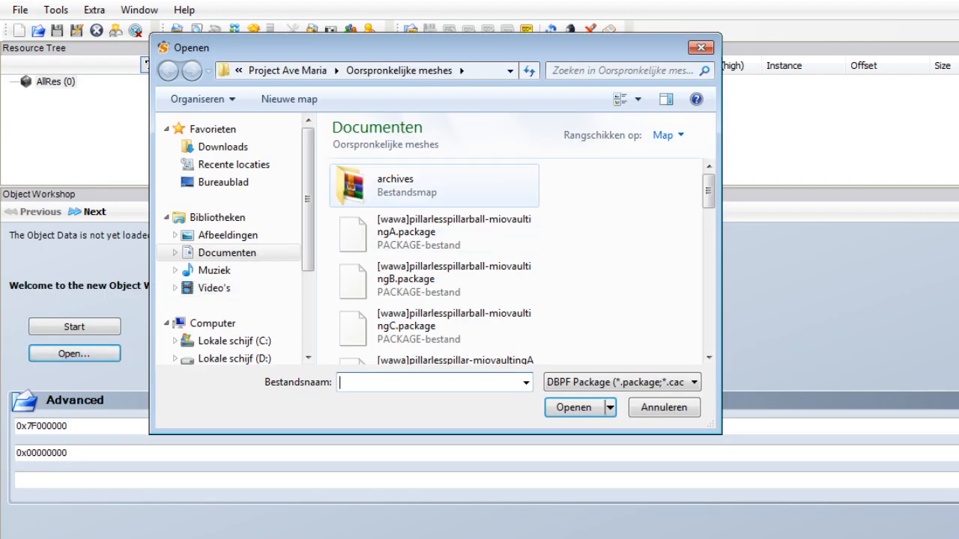
scroll(517, 262, down, 5)
click(450, 224)
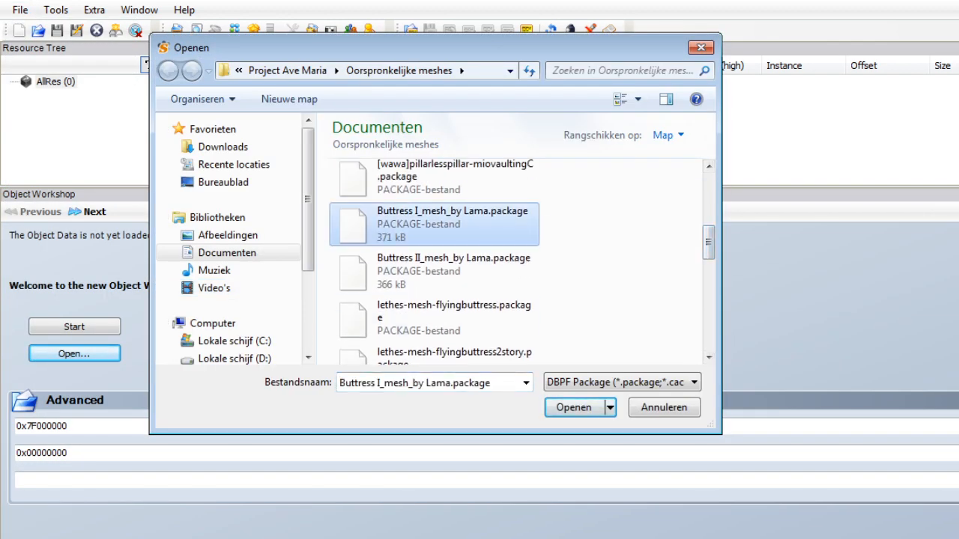
key(Return)
click(87, 211)
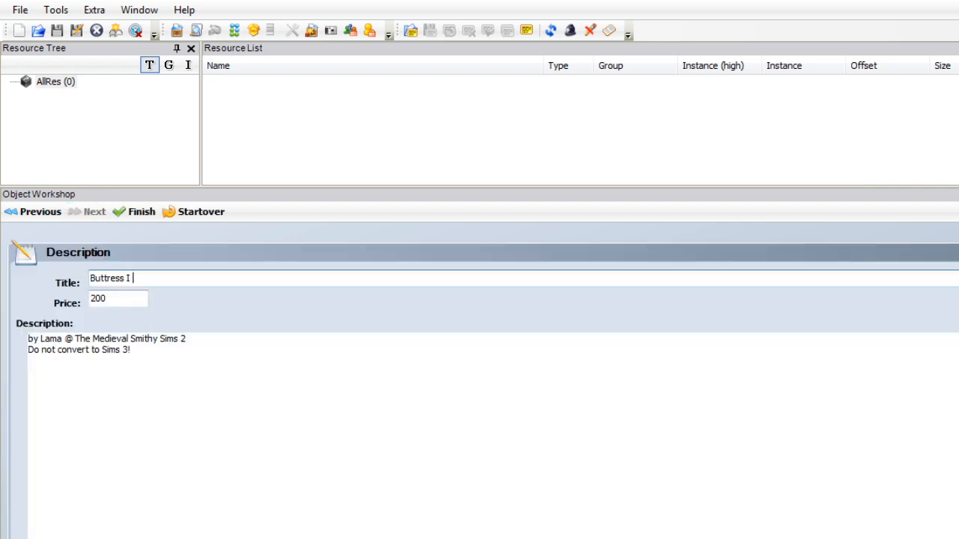
text(- SLAVE)
click(134, 212)
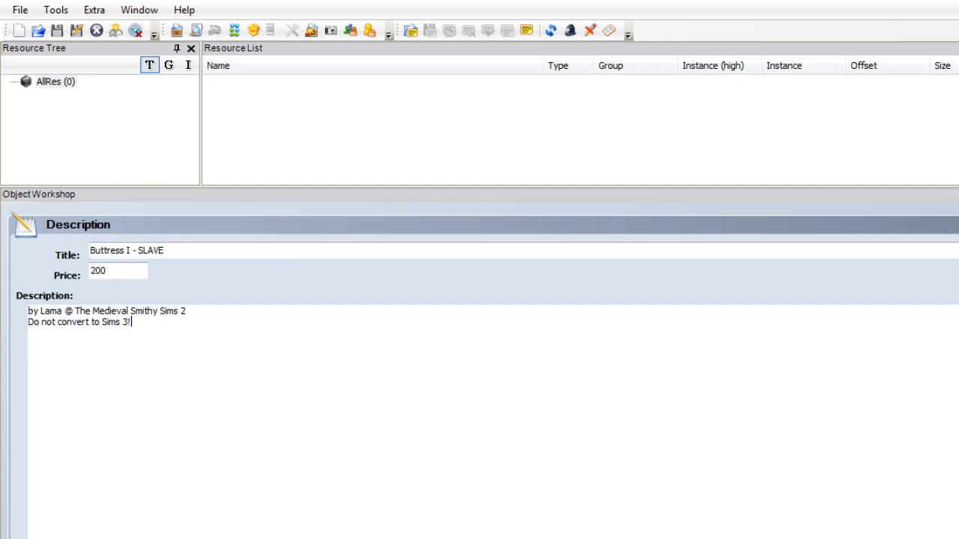
text(emapped an d slaved b)
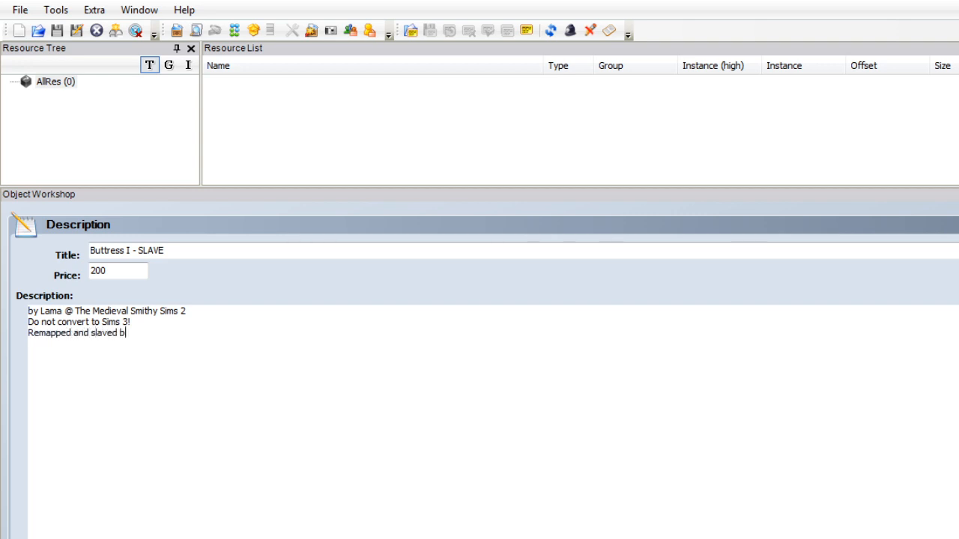
text(y Fire_flower )
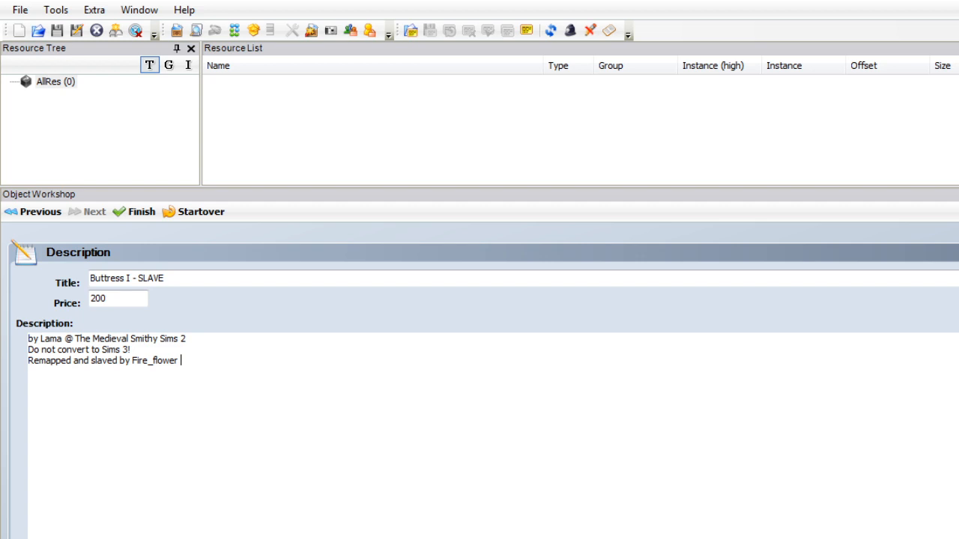
text(@PBK)
click(137, 211)
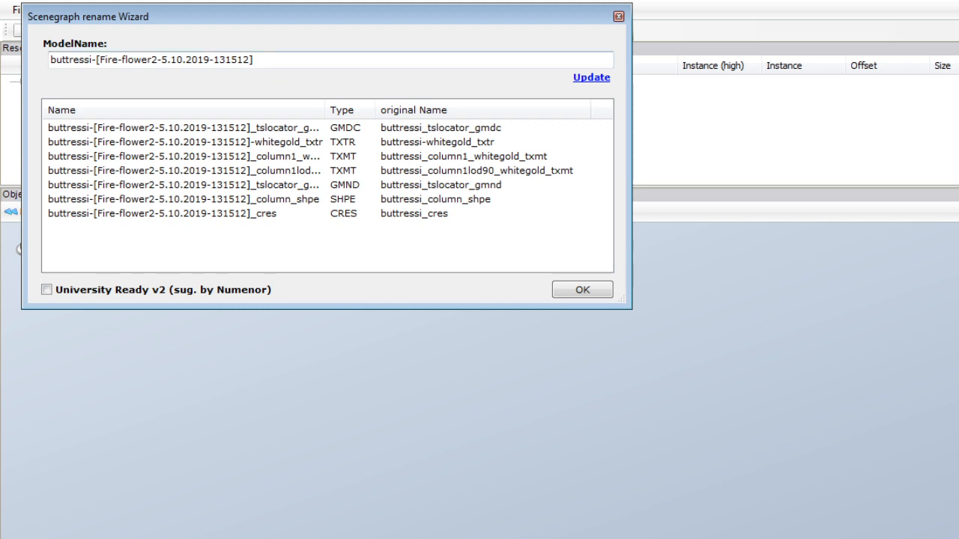
Set the model name to buttress1lamabbnicheslave, update all the scenegraph resource names to match, and accept them.
drag(253, 59, 90, 59)
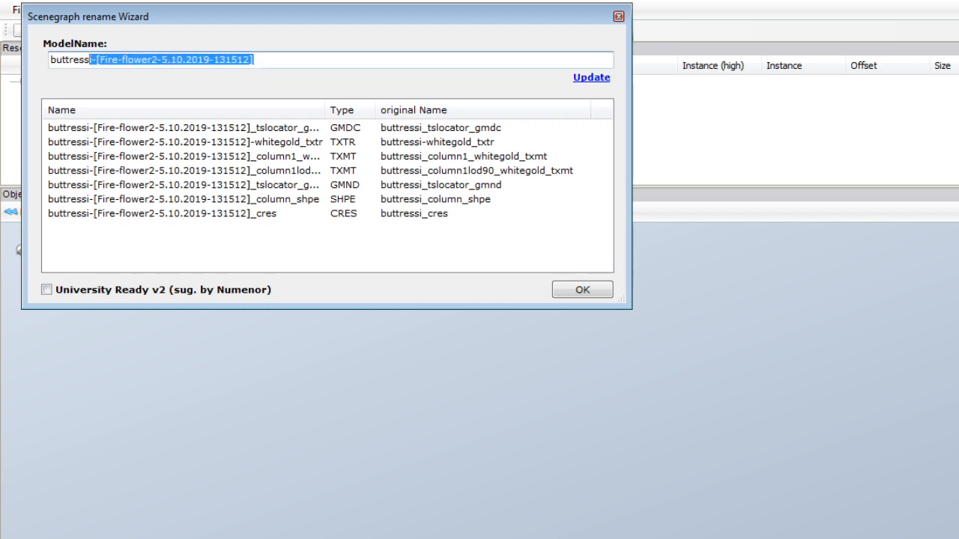
text(1bbniche)
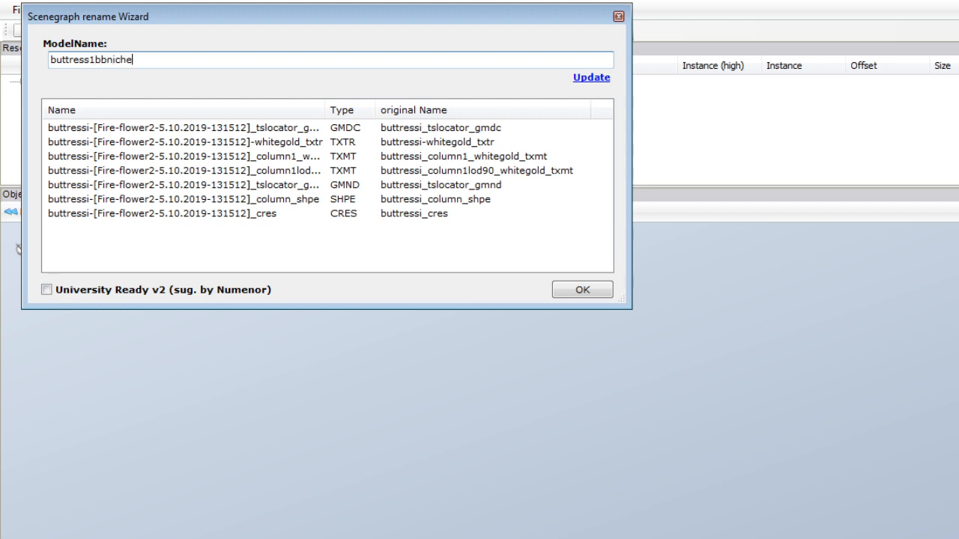
text(slave)
key(Return)
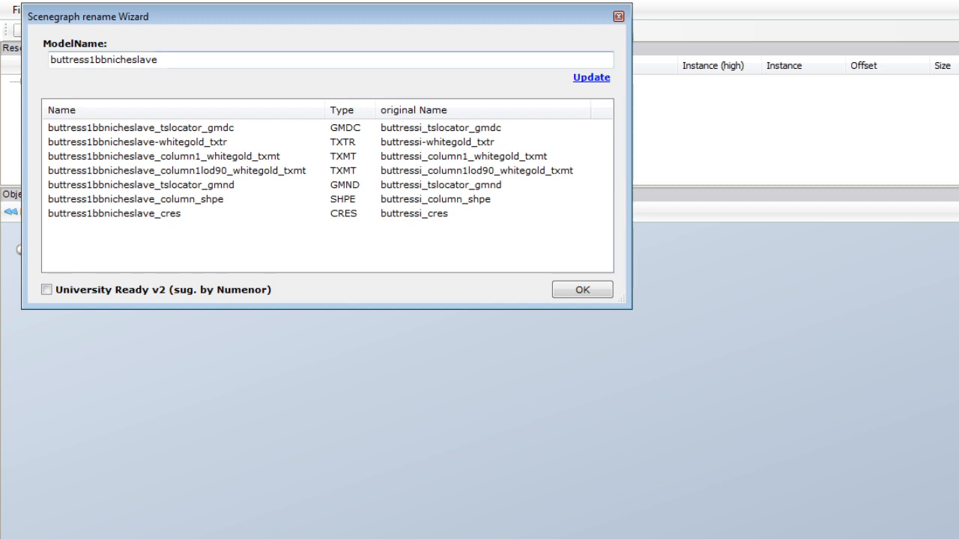
click(96, 59)
text(lama)
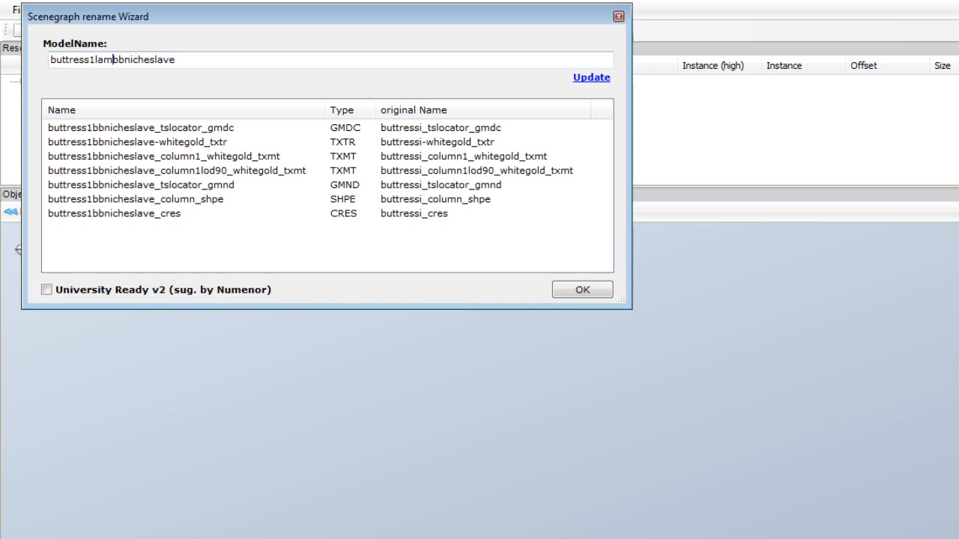
key(Return)
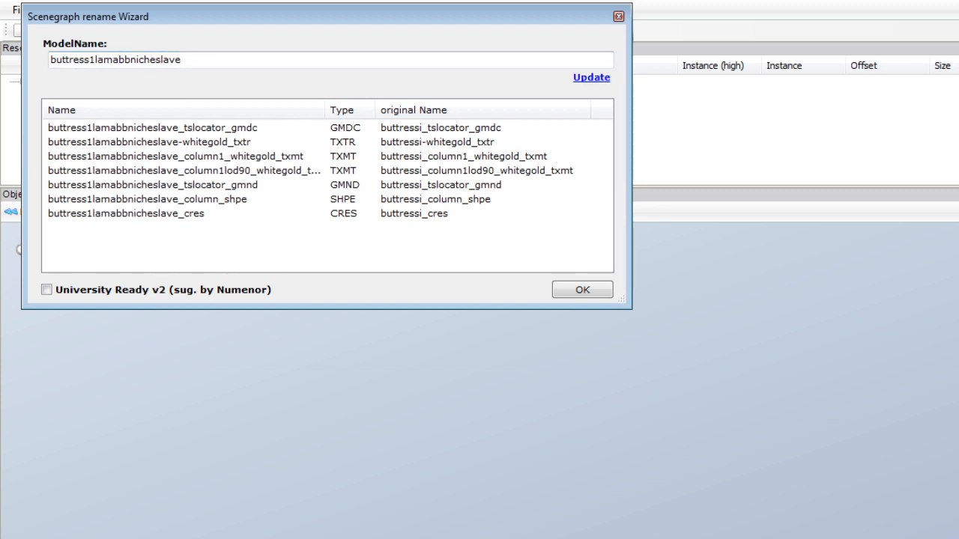
key(Return)
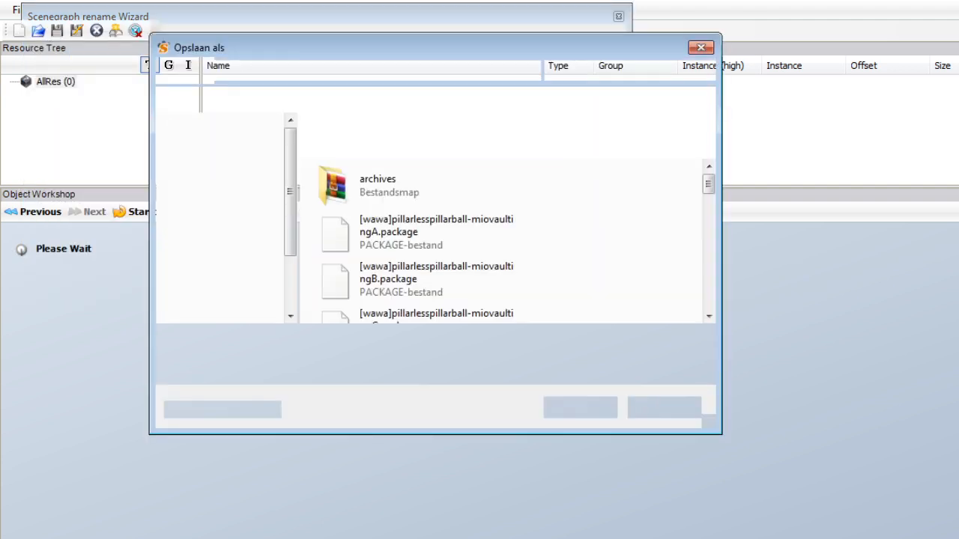
Choose Project Ave Maria's Buttresses folder for saving, and take the existing Lethes flying buttress package's name as the starting file name.
click(288, 70)
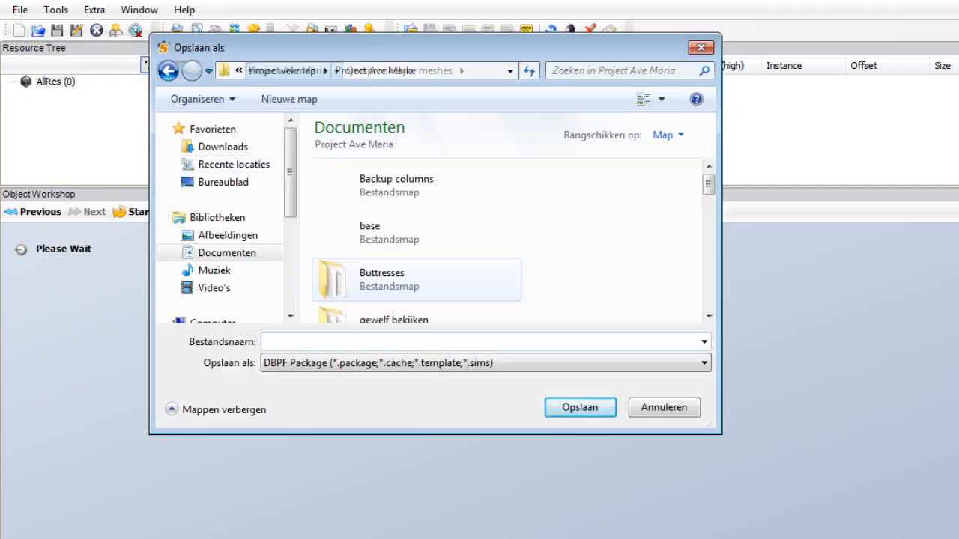
double_click(405, 281)
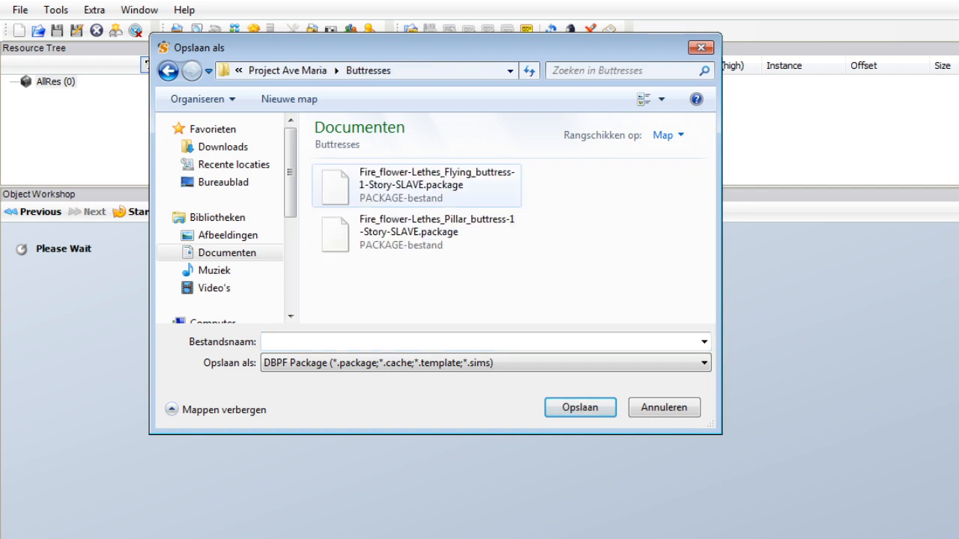
click(416, 187)
click(450, 341)
Change the file name of the new package to Fire_flower-Lama_Buttress_1-SLAVE.package.
drag(348, 342, 323, 342)
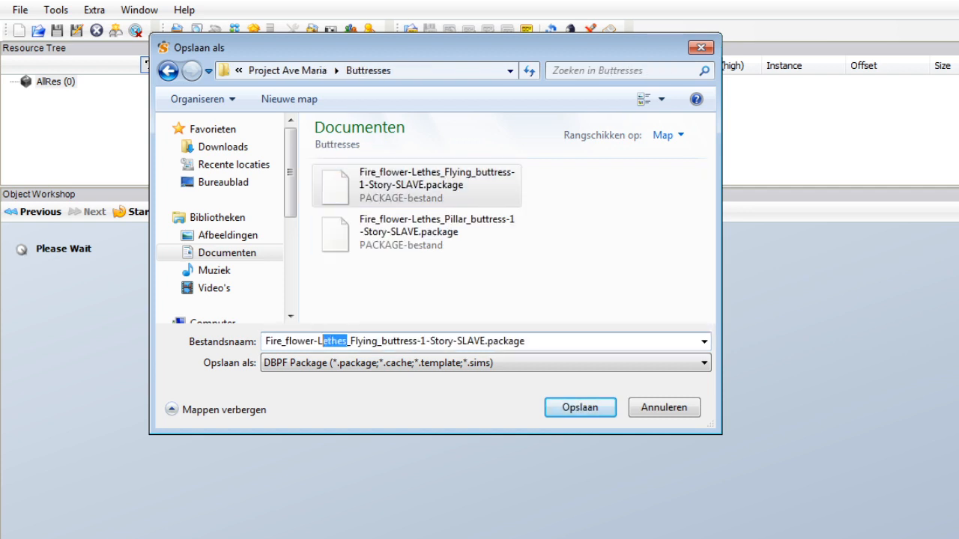
text(ama)
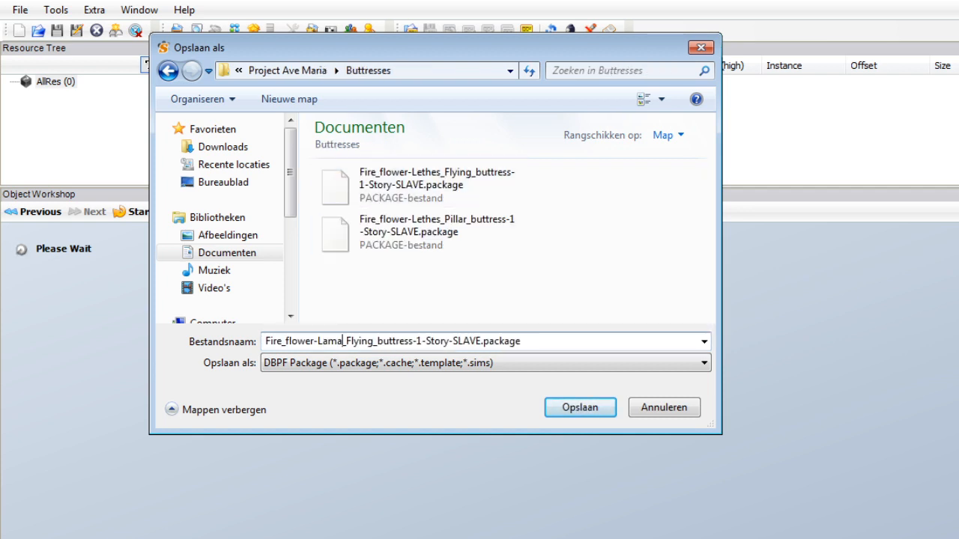
drag(345, 342, 422, 342)
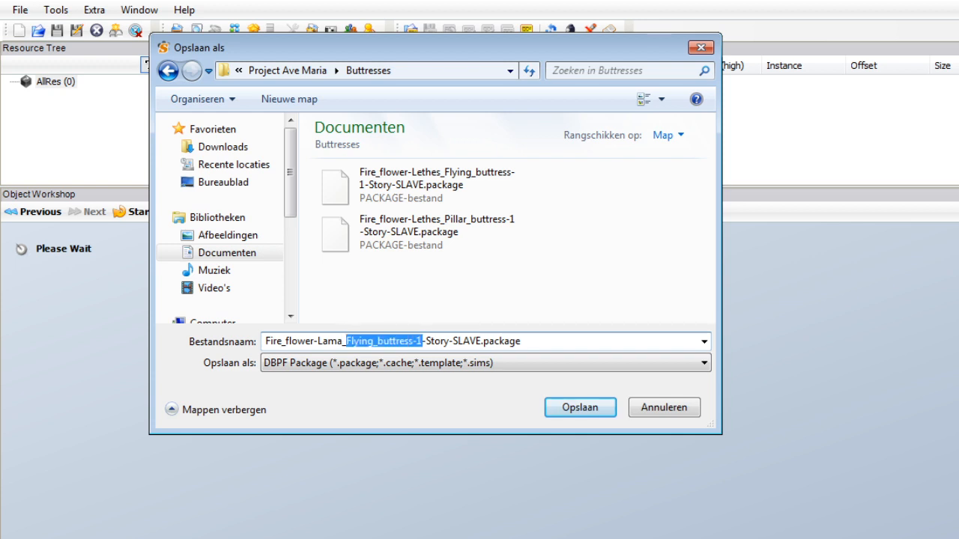
text(Buttress)
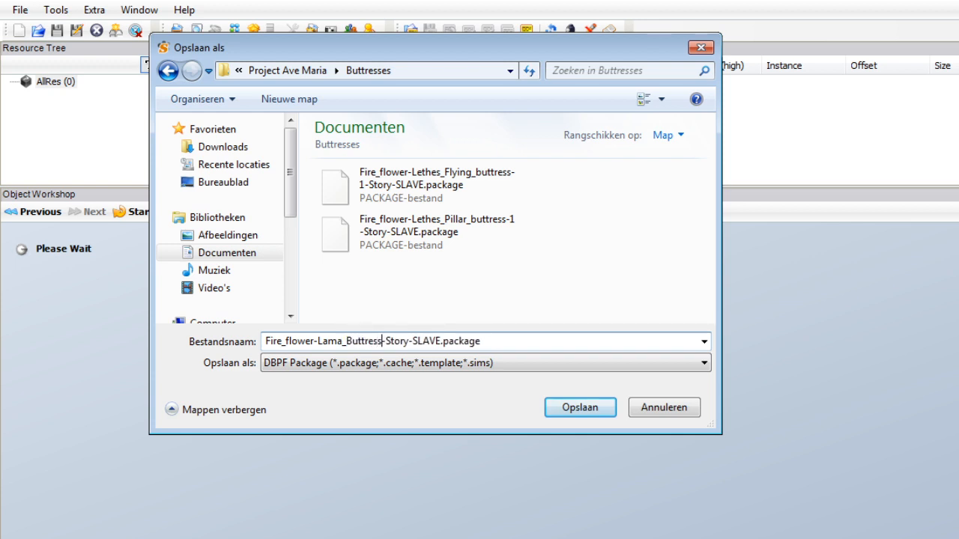
text(_1)
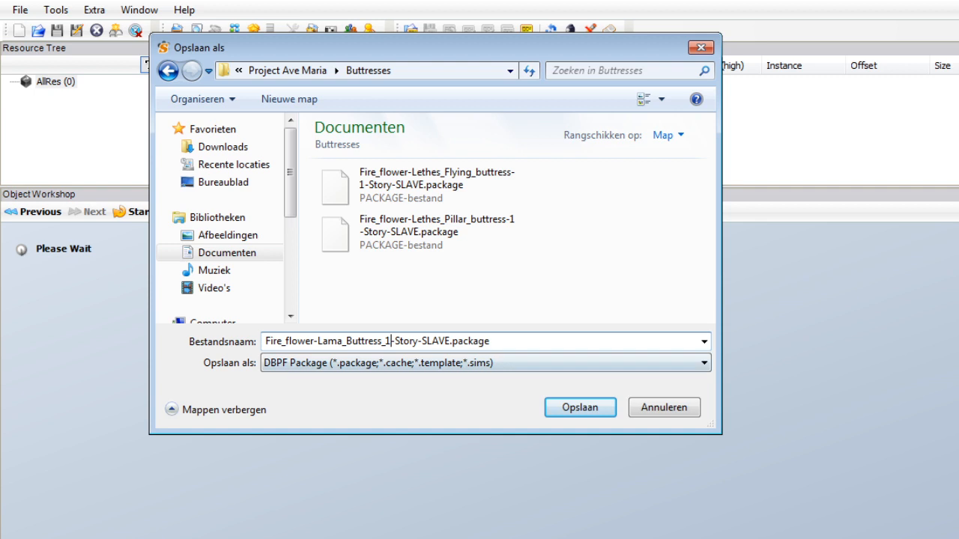
drag(419, 342, 390, 342)
key(BackSpace)
click(463, 342)
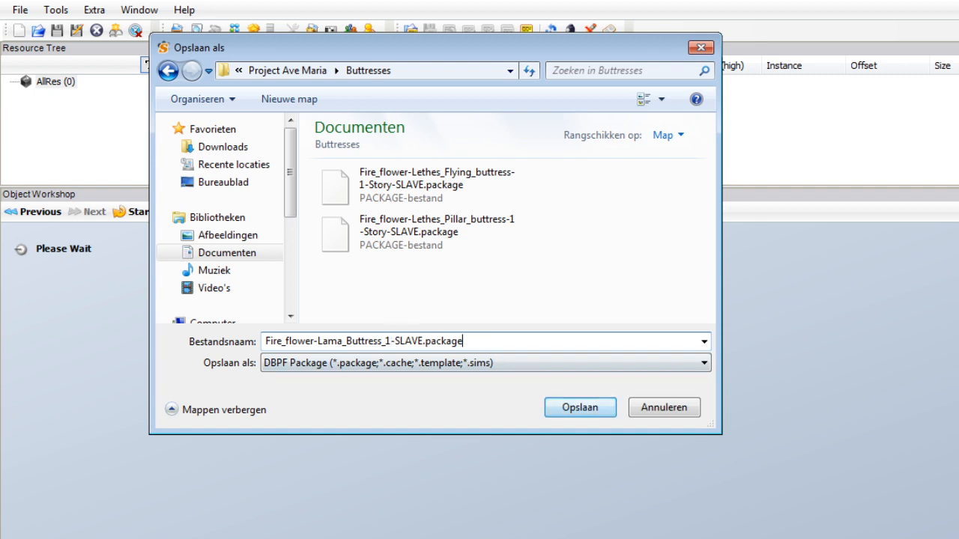
Save the new package and set the buttress object's GUID to 0xf72b6a28, copied from the Notepad notes.
key(Return)
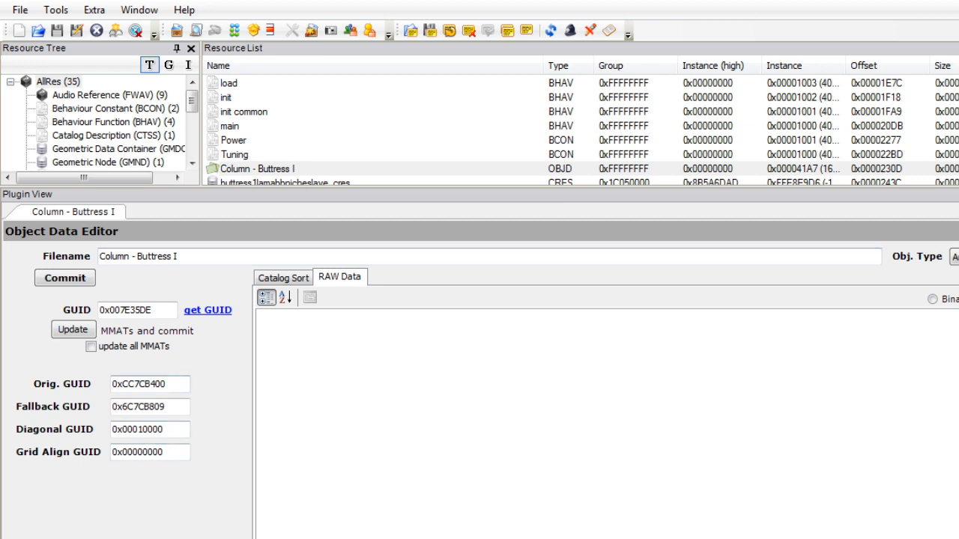
key(alt+Tab)
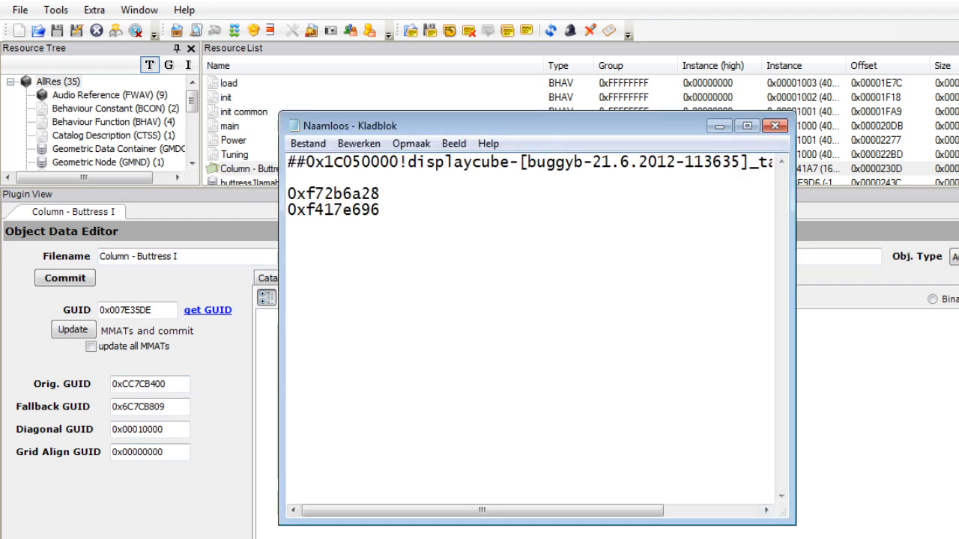
drag(389, 210, 287, 211)
click(389, 195)
key(shift+Home)
key(ctrl+c)
key(alt+Tab)
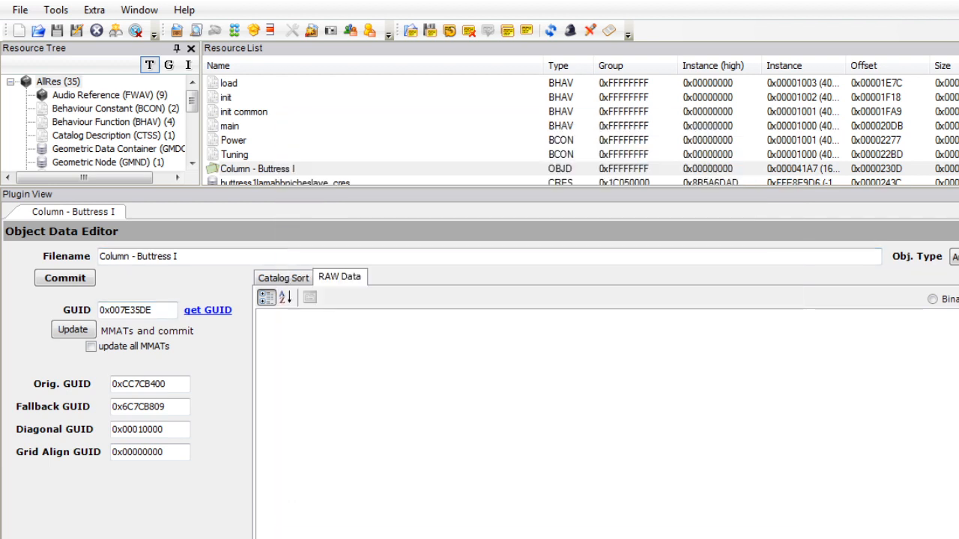
key(ctrl+a)
key(ctrl+v)
Set the object's sale price to 35 in its raw data and commit the object data.
click(284, 278)
click(341, 277)
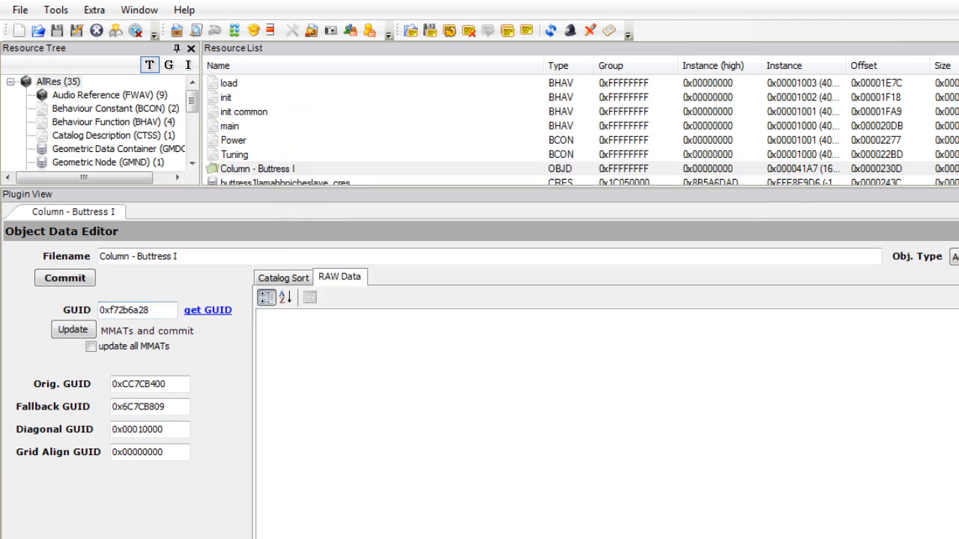
double_click(697, 388)
text(35)
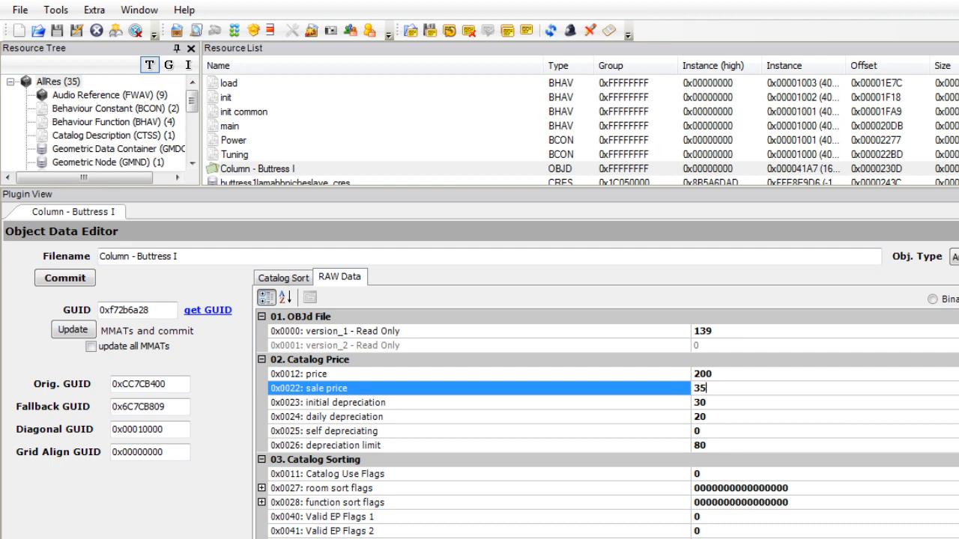
click(283, 278)
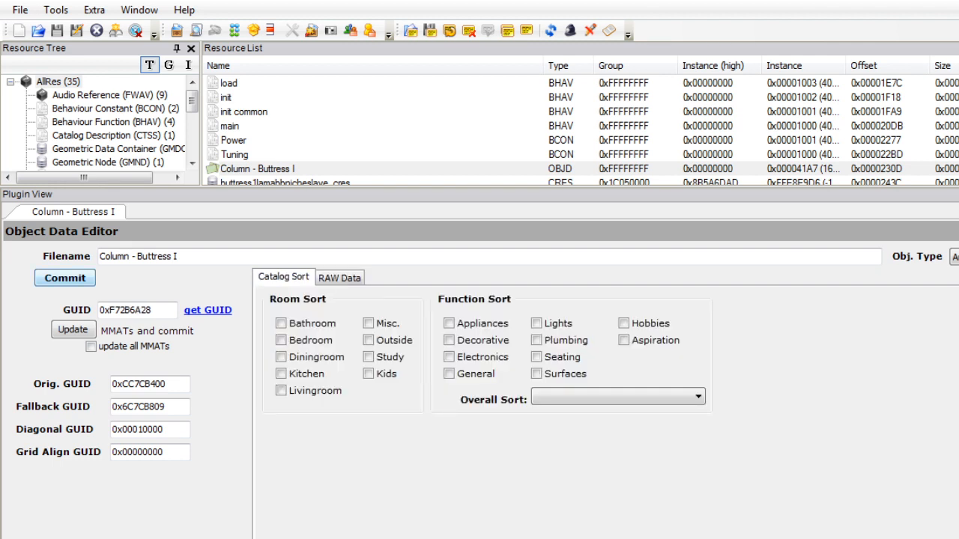
click(65, 278)
Delete the buttress1lamabbnicheslave-whitegold texture image resource from the package.
drag(193, 101, 193, 146)
click(105, 107)
click(110, 122)
right_click(251, 83)
click(300, 152)
click(87, 163)
click(303, 83)
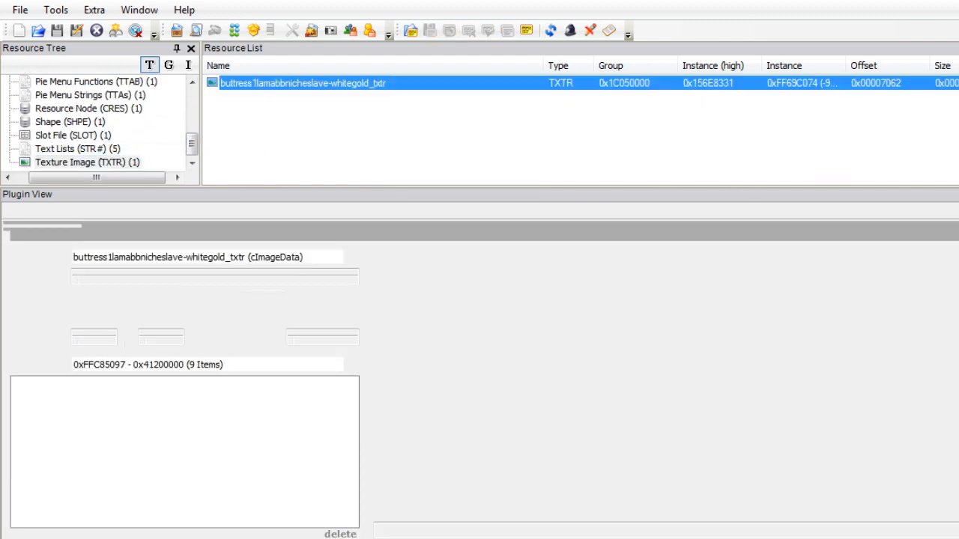
right_click(251, 84)
click(300, 152)
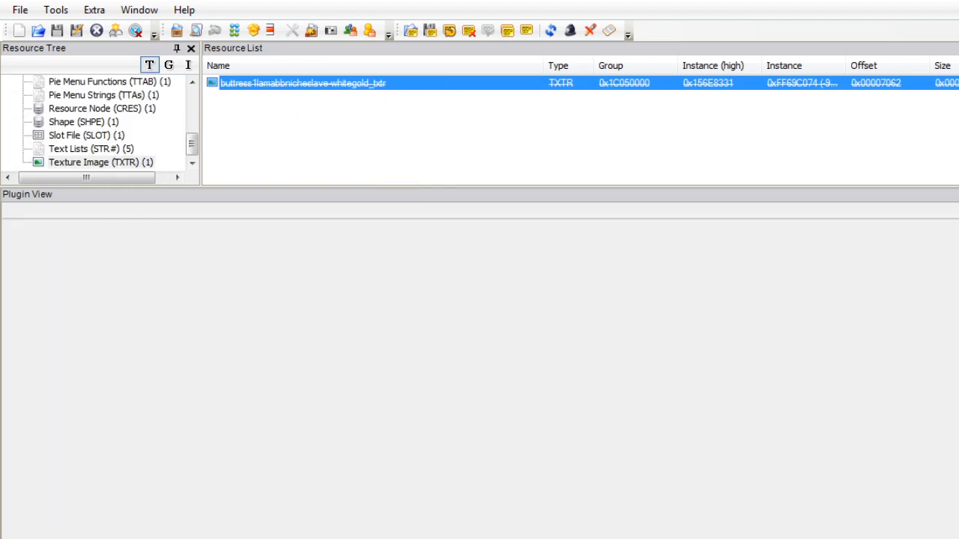
Switch to Notepad and select the full displaycube table_lightwood material reference for copying.
key(alt+Tab)
key(ctrl+Home)
key(shift+Down)
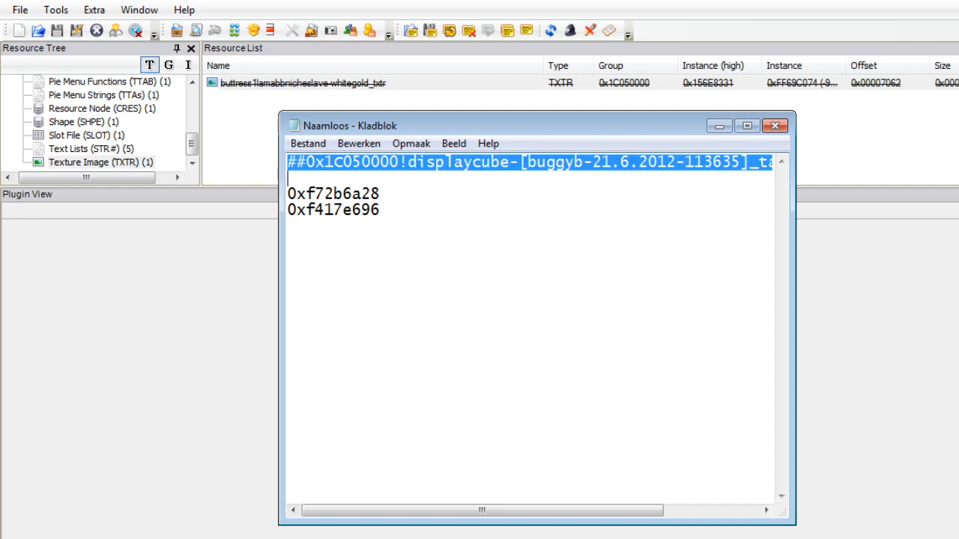
key(shift+Left)
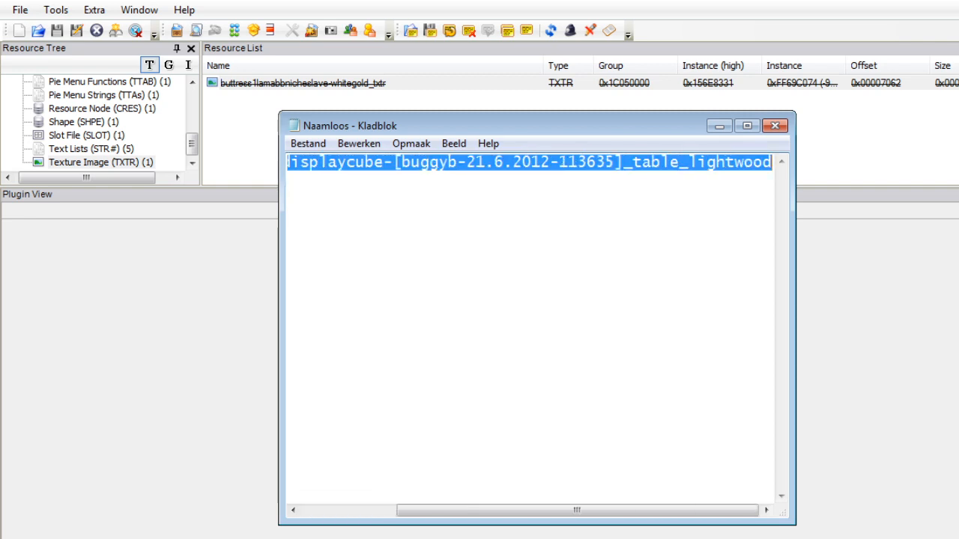
Rename the Shape's column1 subset to niche, set its material definition to ##0x1C050000!displaycube-[buggyb-21.6.2012-113635]_table_lightwood, and commit.
click(83, 122)
click(303, 83)
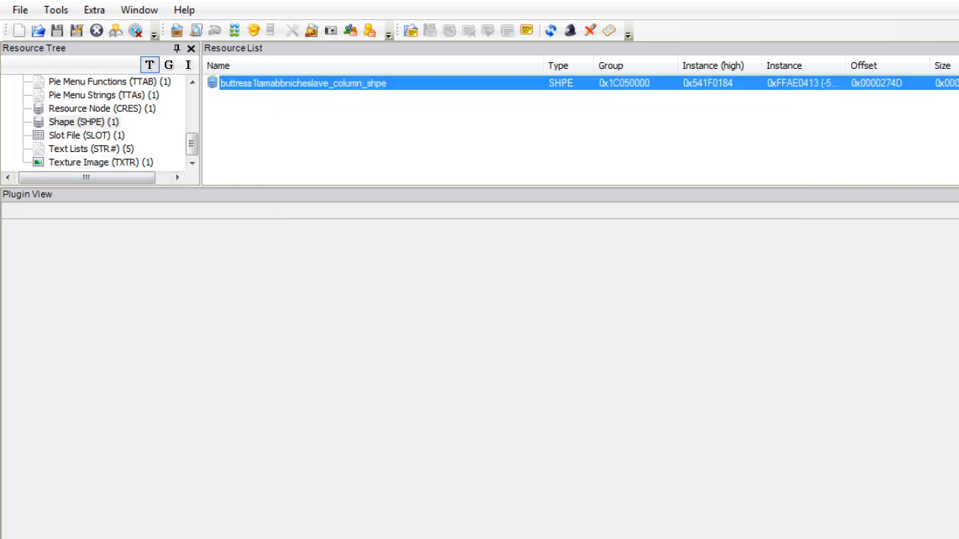
click(206, 323)
click(211, 347)
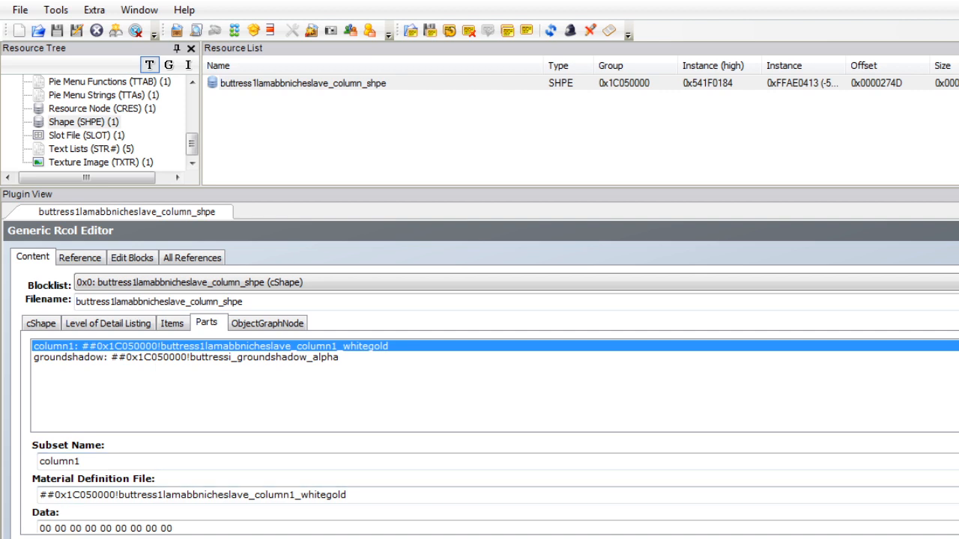
double_click(60, 461)
text(niche)
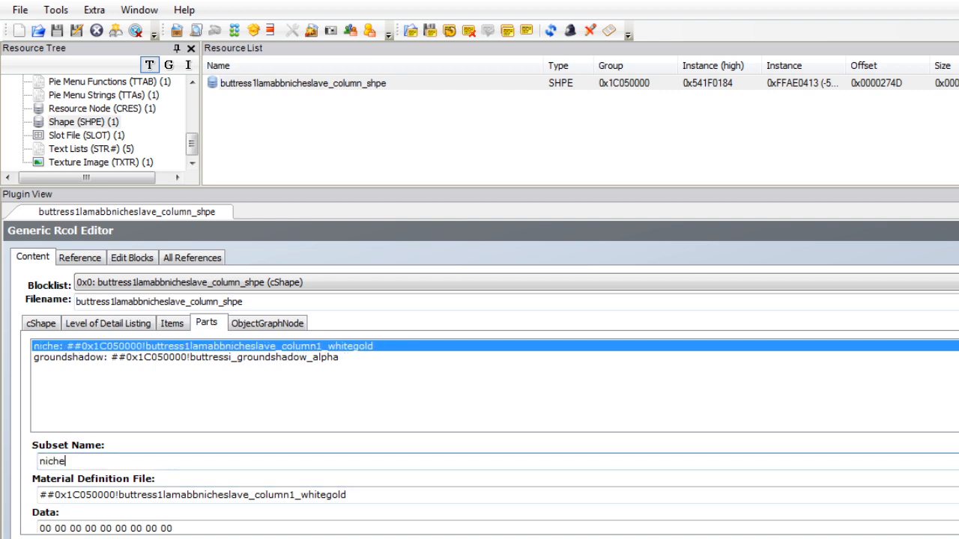
key(Tab)
key(ctrl+v)
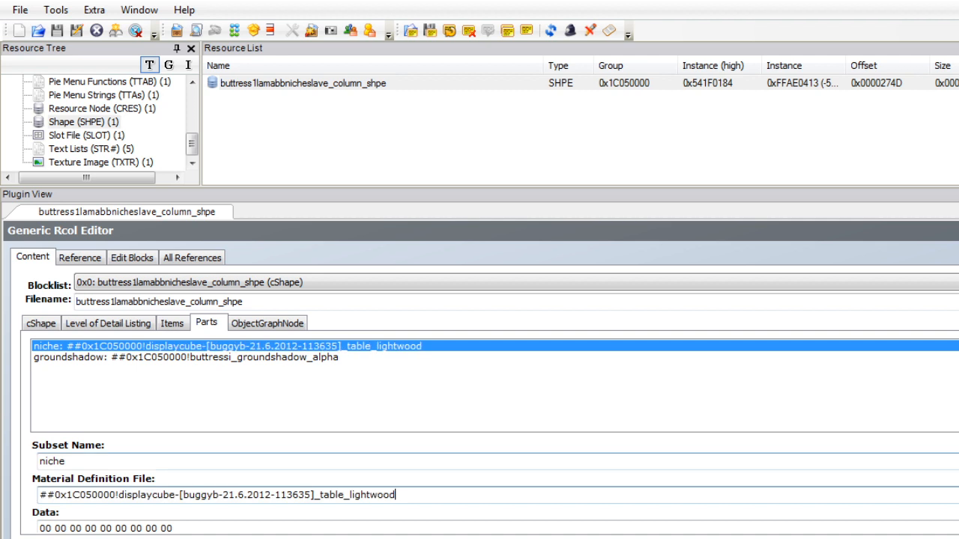
click(610, 346)
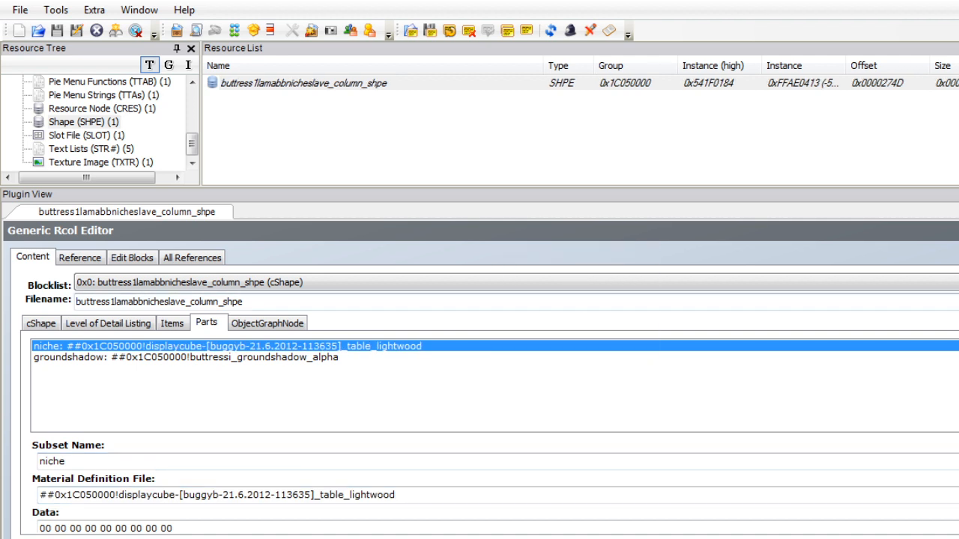
Check the column1lod90 material definition's properties and delete the buttress1lamabbnicheslave_column1_whitegold_txmt material definition.
drag(192, 144, 192, 123)
click(108, 95)
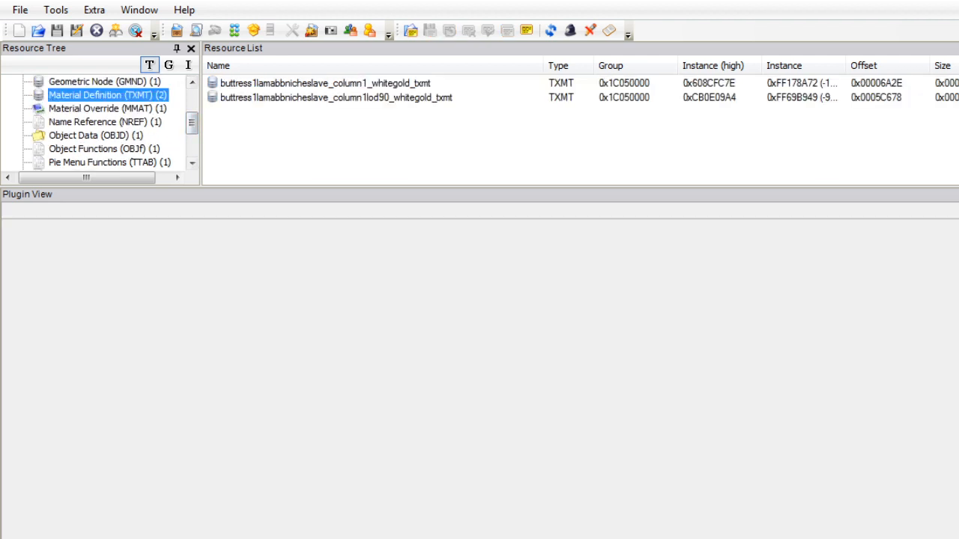
right_click(300, 82)
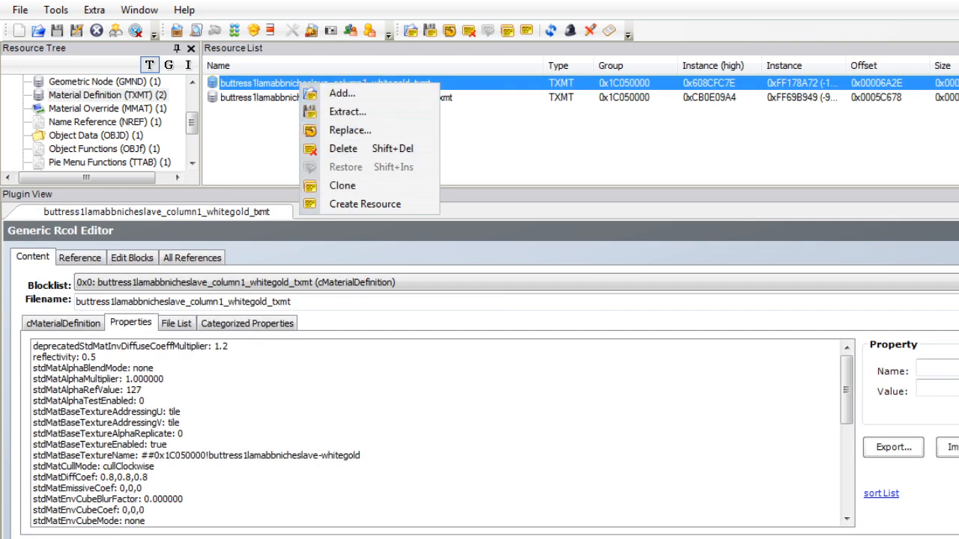
click(291, 97)
click(524, 401)
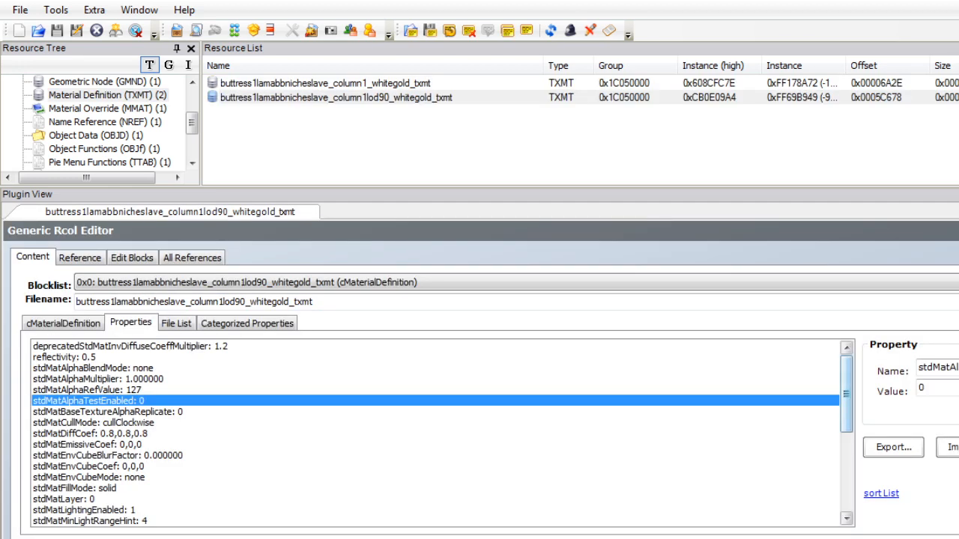
mouse_move(846, 396)
mouse_down()
mouse_move(847, 475)
mouse_move(846, 394)
mouse_up()
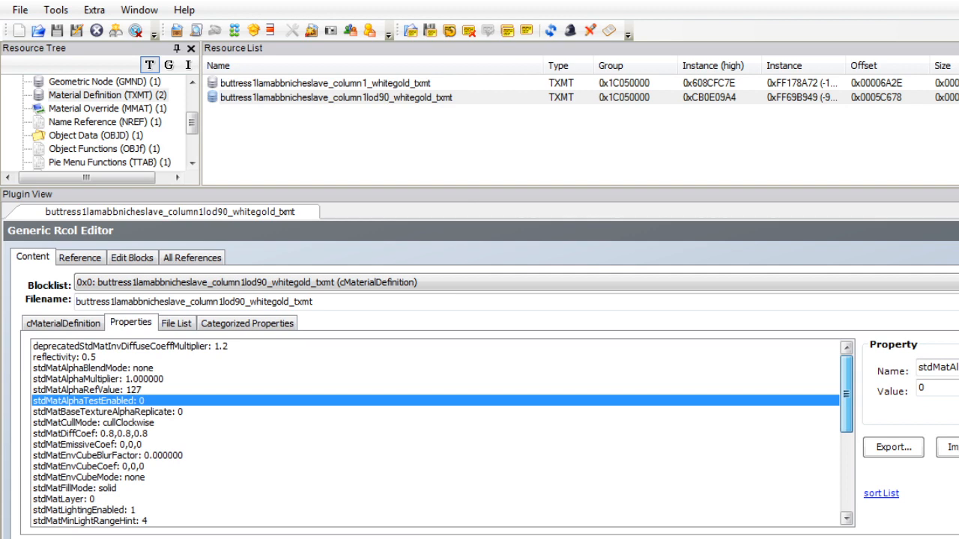
right_click(322, 83)
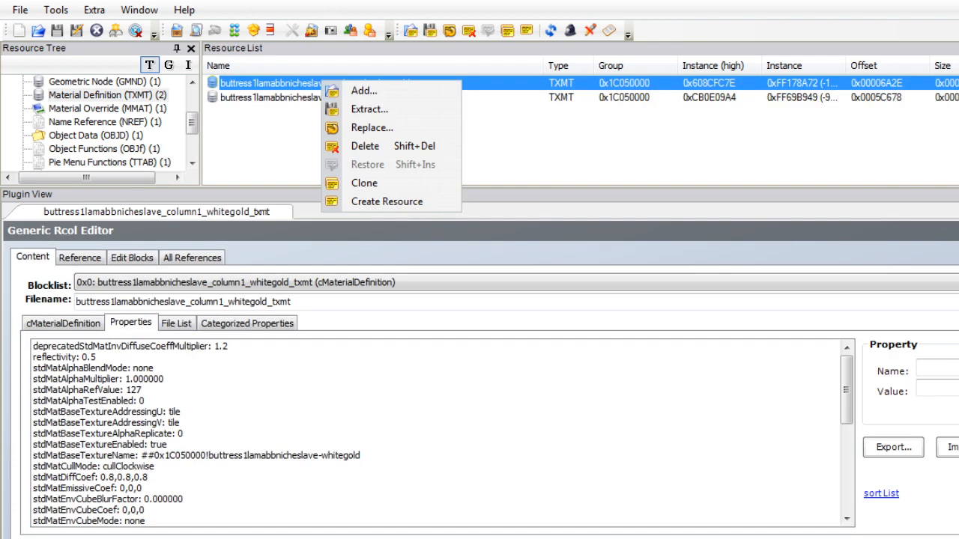
click(365, 146)
Rename the column1 group in the Geometric Data Container to niche and commit the change.
scroll(105, 120, up, 2)
click(105, 148)
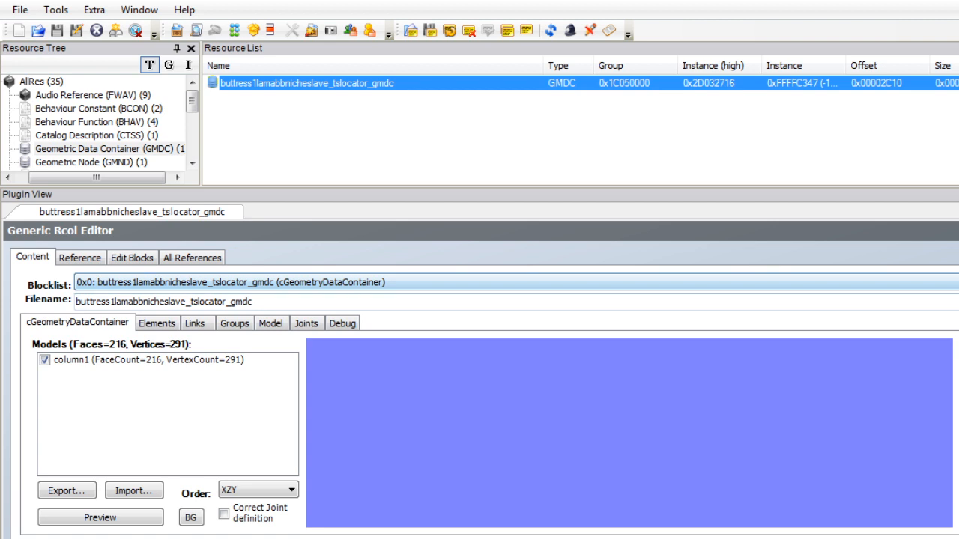
click(235, 324)
click(149, 366)
drag(668, 415, 614, 415)
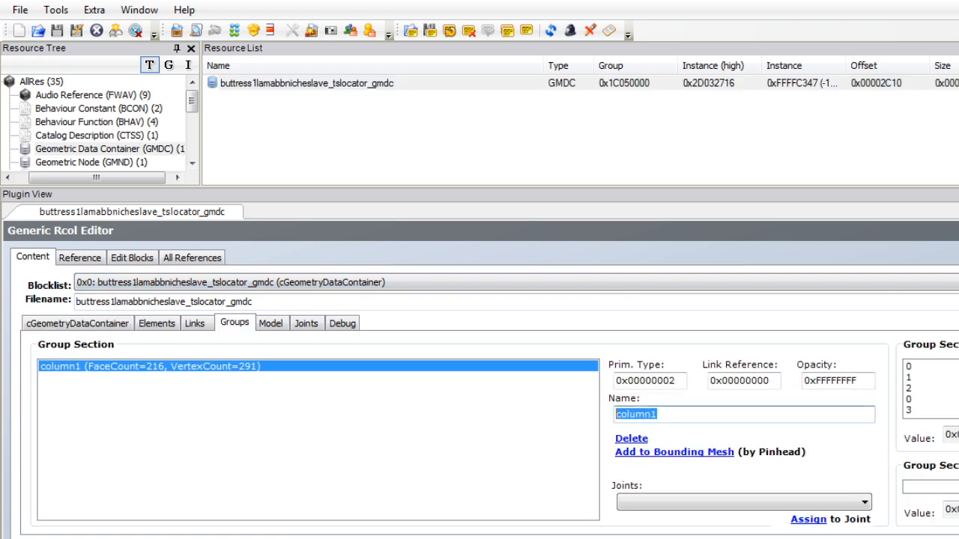
text(niche)
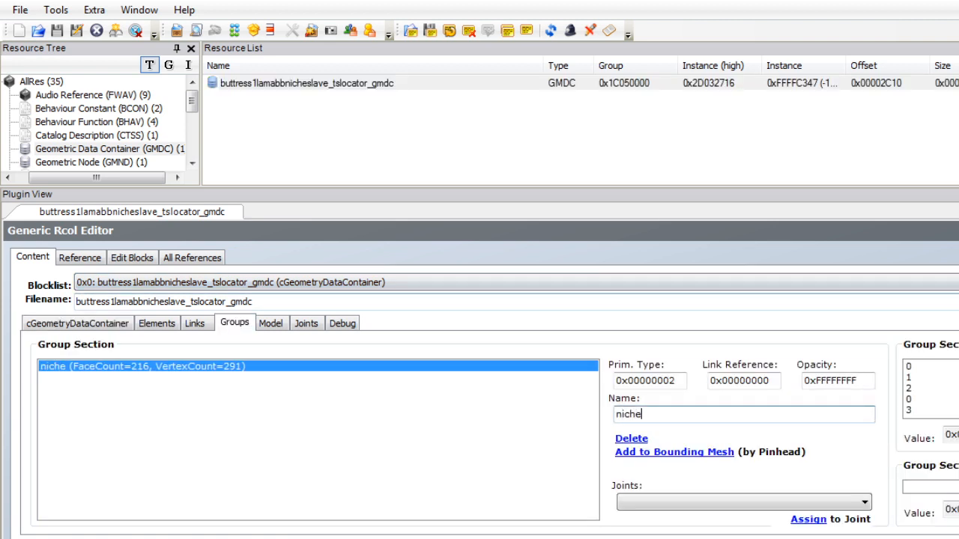
click(958, 231)
click(610, 345)
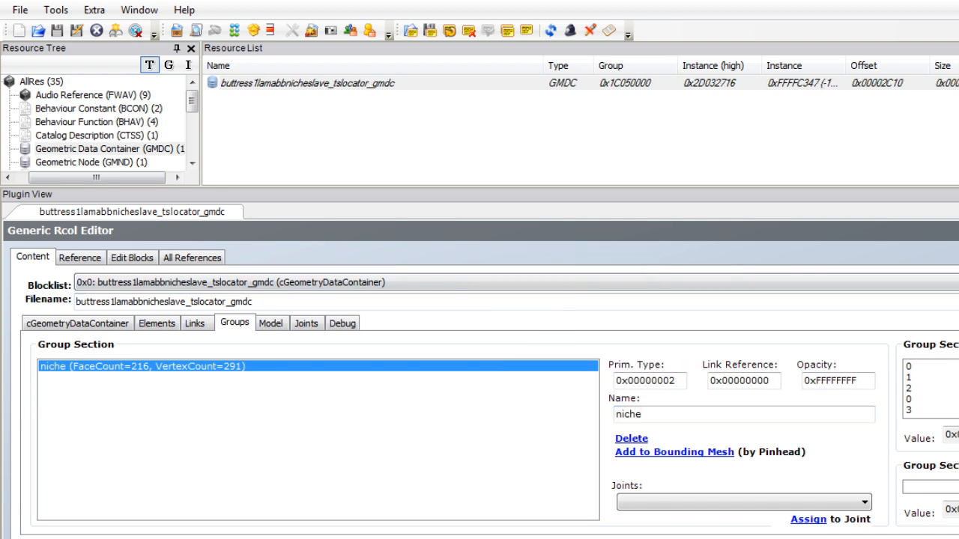
Start a mesh import for the Geometric Data Container and open Project Ave Maria's Oorspronkelijke meshes folder as its source.
click(78, 323)
click(134, 491)
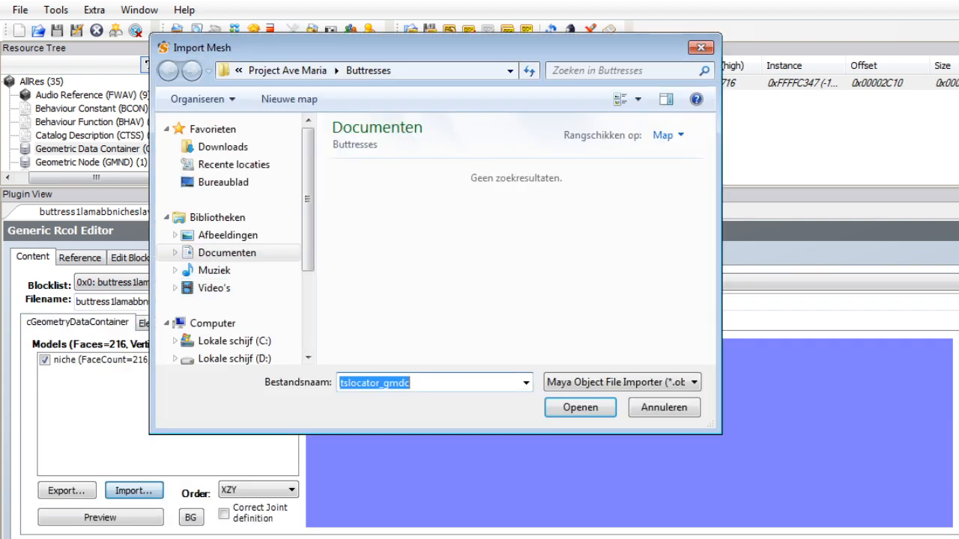
click(294, 70)
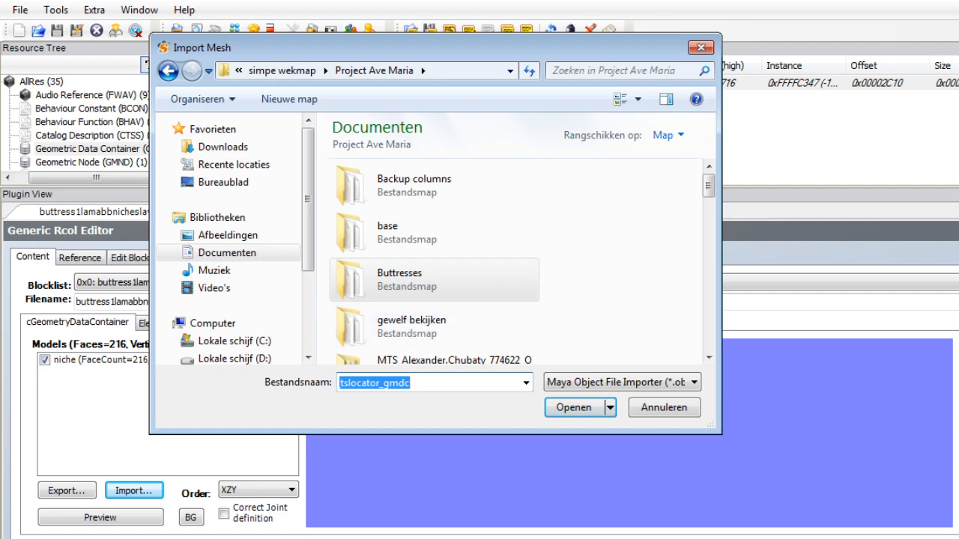
scroll(435, 225, down, 5)
double_click(517, 183)
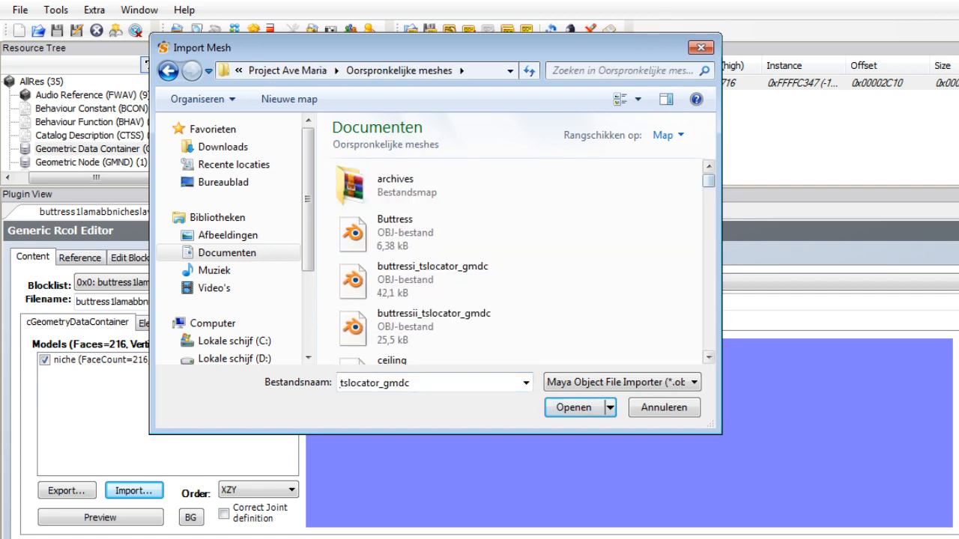
Choose the Lama Buttress 1 OBJ file from the Oorspronkelijke meshes folder and open it for import.
scroll(517, 184, down, 10)
scroll(517, 188, up, 10)
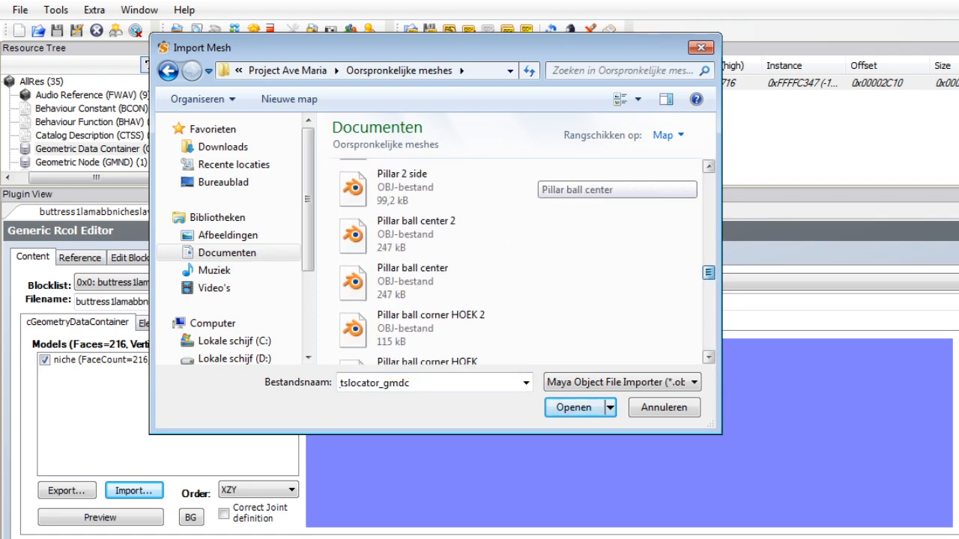
scroll(517, 187, up, 5)
scroll(517, 187, down, 2)
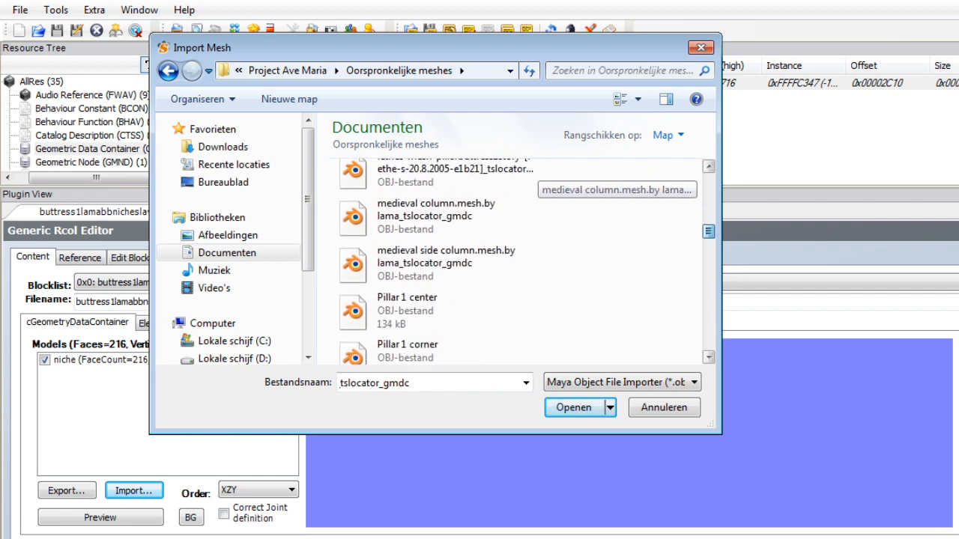
scroll(517, 187, up, 1)
scroll(517, 188, up, 4)
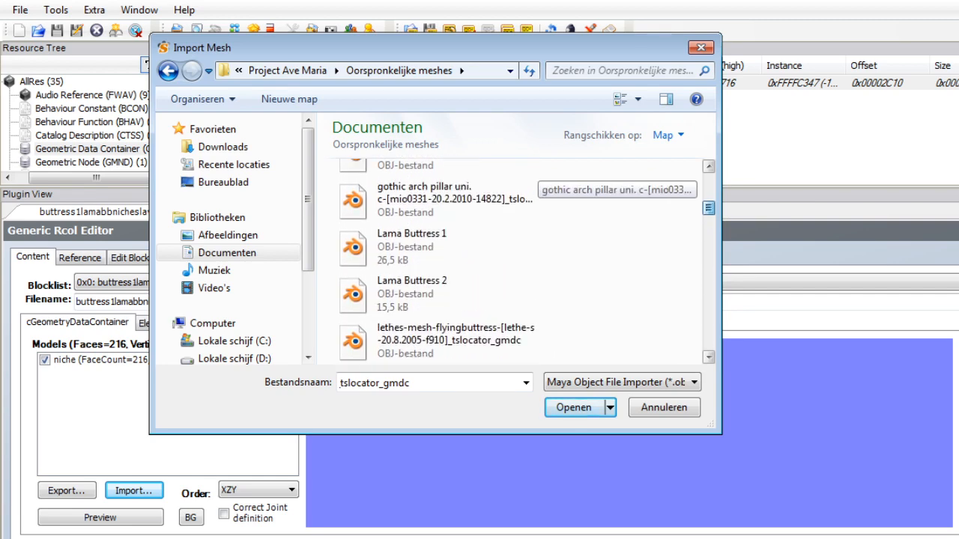
click(517, 247)
click(574, 408)
Import the column1.002 mesh group with the Replace action over the niche group and commit the change.
click(861, 347)
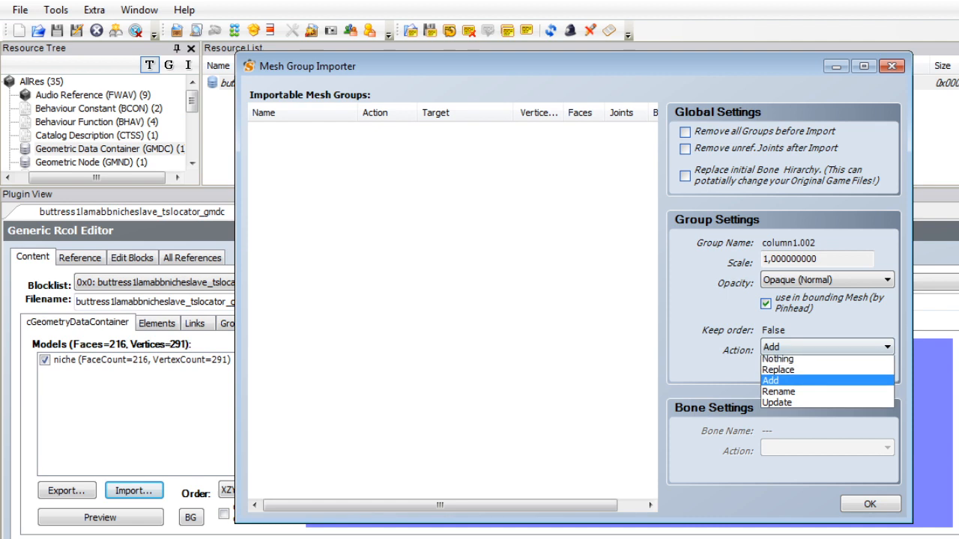
click(832, 370)
click(862, 367)
key(Return)
key(Return)
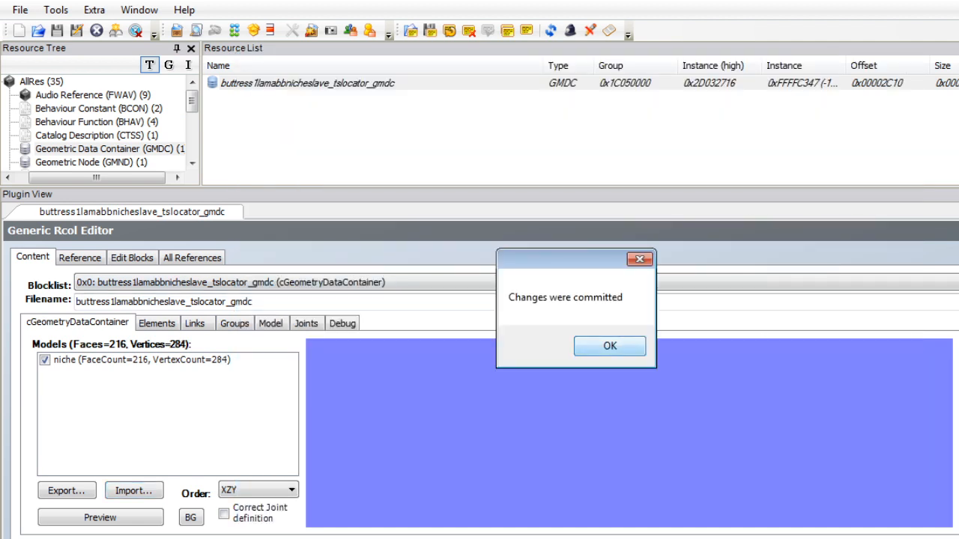
key(Return)
Open the Geometric Node resource and rename the column1 item in the tsDesignModeEnabled block to niche.
click(91, 163)
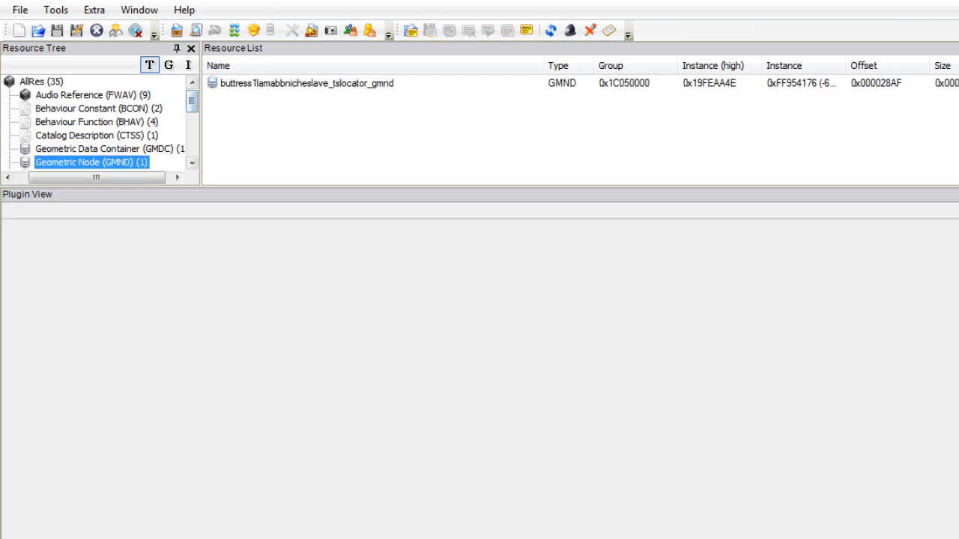
click(307, 83)
click(300, 283)
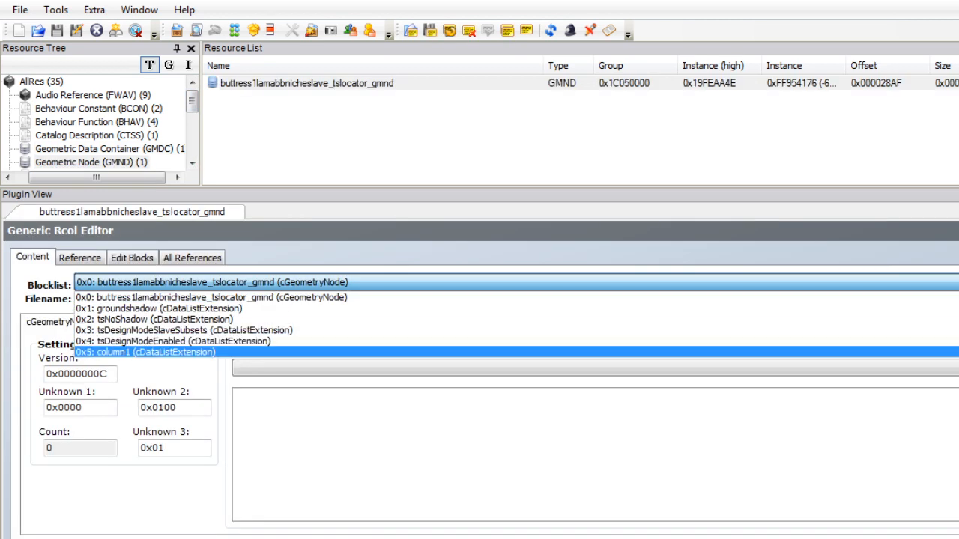
click(300, 342)
click(306, 367)
double_click(931, 380)
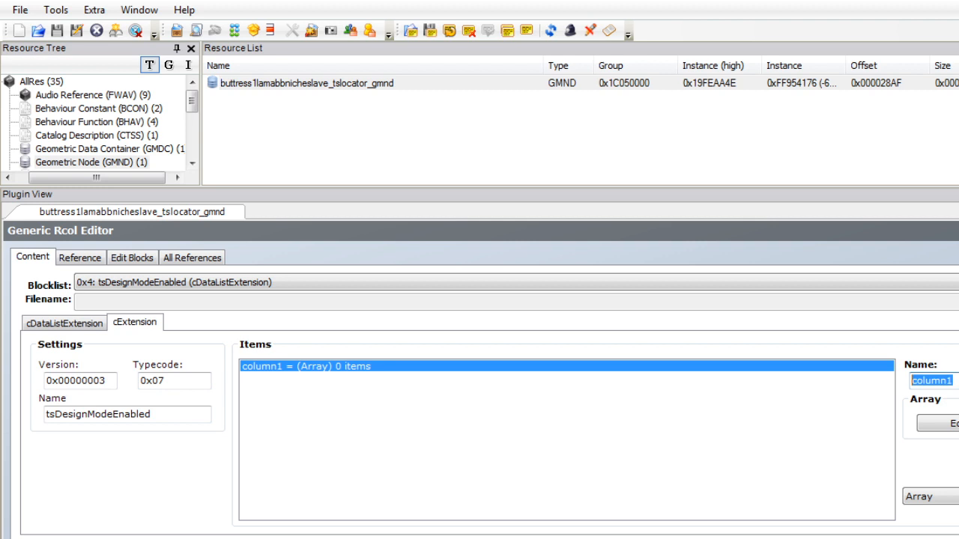
text(niche)
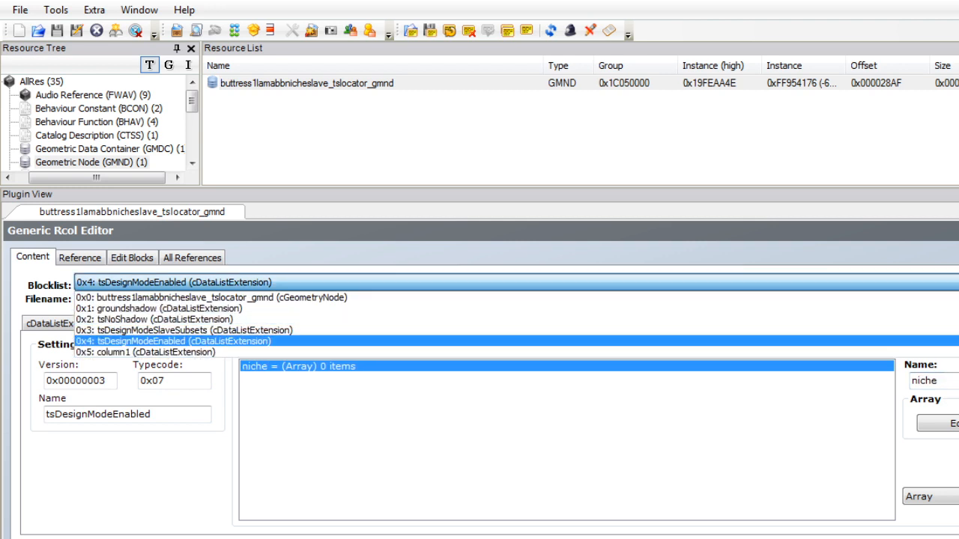
Examine the tsDesignModeSlaveSubsets items and the cObjectGraphNode datalist extension entries of the main cGeometryNode block.
click(299, 331)
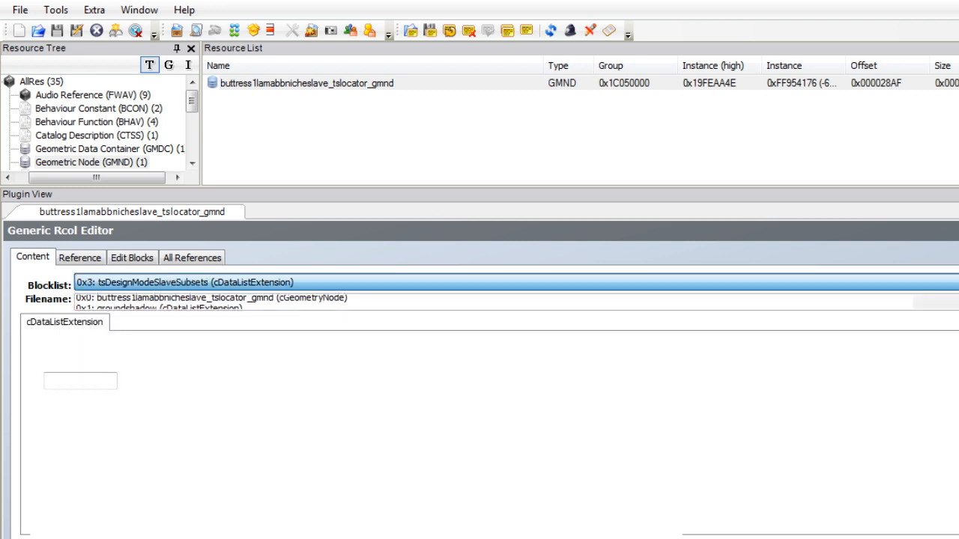
click(299, 282)
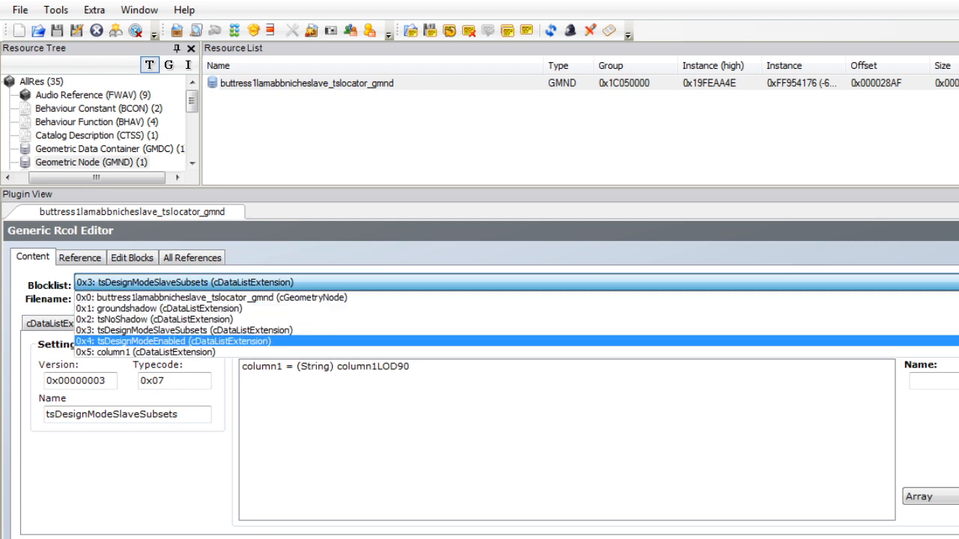
click(225, 283)
click(80, 257)
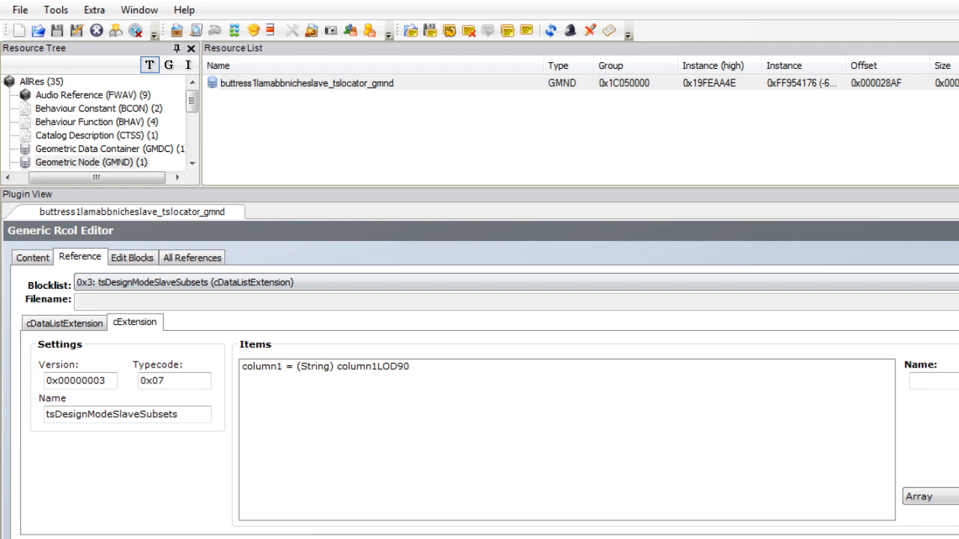
click(32, 257)
click(300, 283)
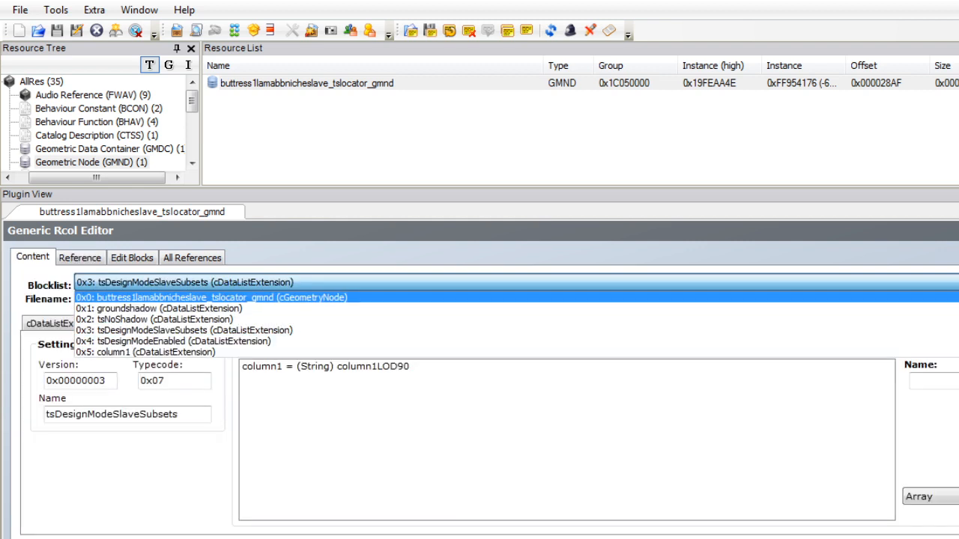
key(Return)
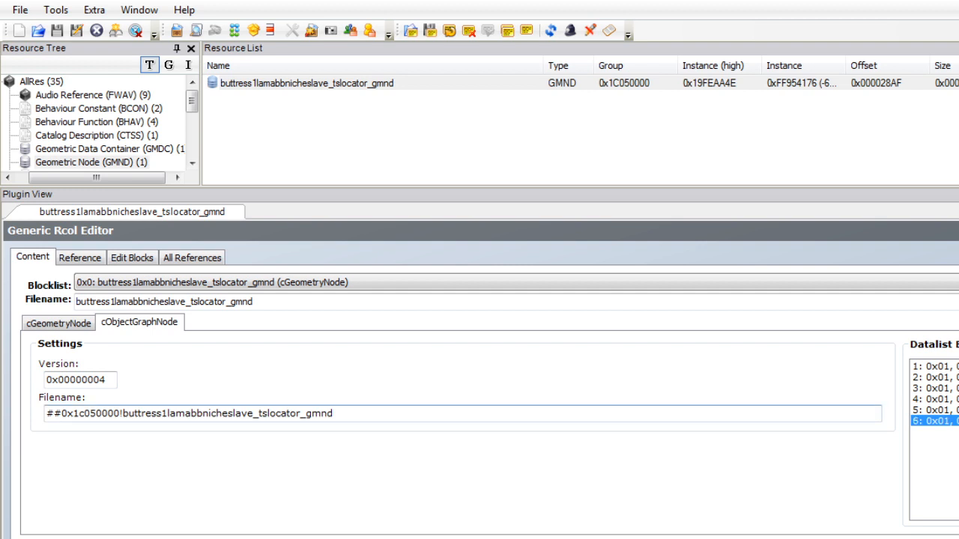
click(300, 282)
Add a new cDataListExtension block to the geometric node and open it for editing.
click(132, 258)
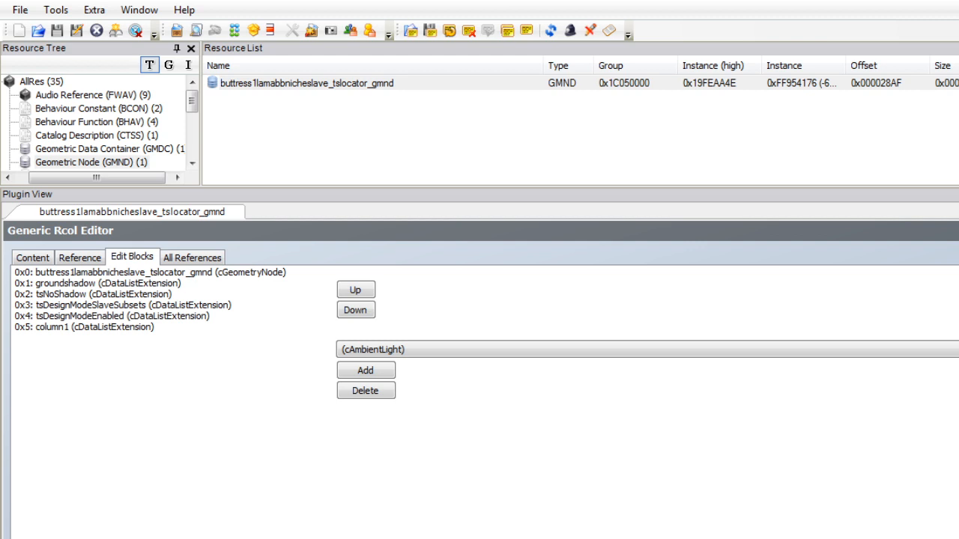
click(390, 350)
click(382, 61)
click(365, 370)
click(33, 257)
click(210, 282)
click(141, 364)
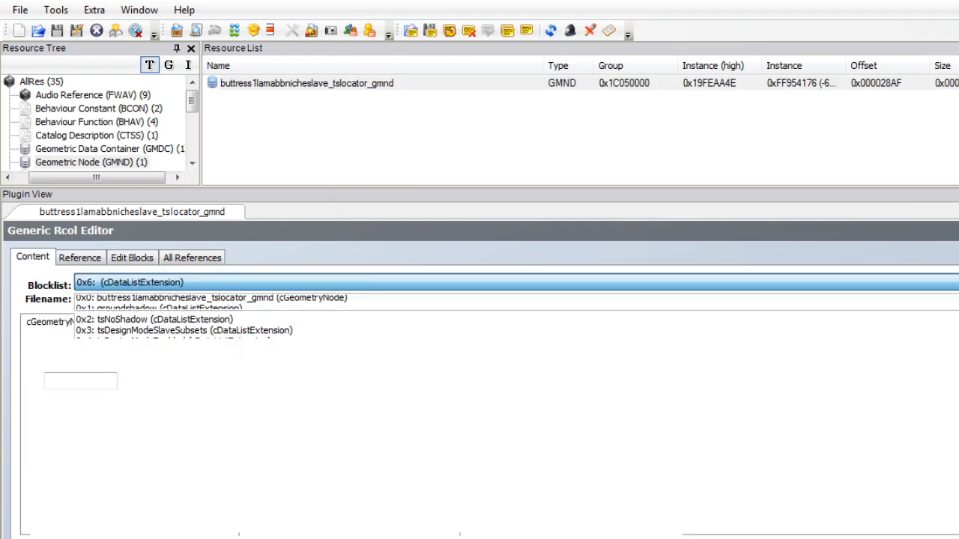
Name the new data list extension block tsMaterialsMeshName.
click(127, 414)
text(ts)
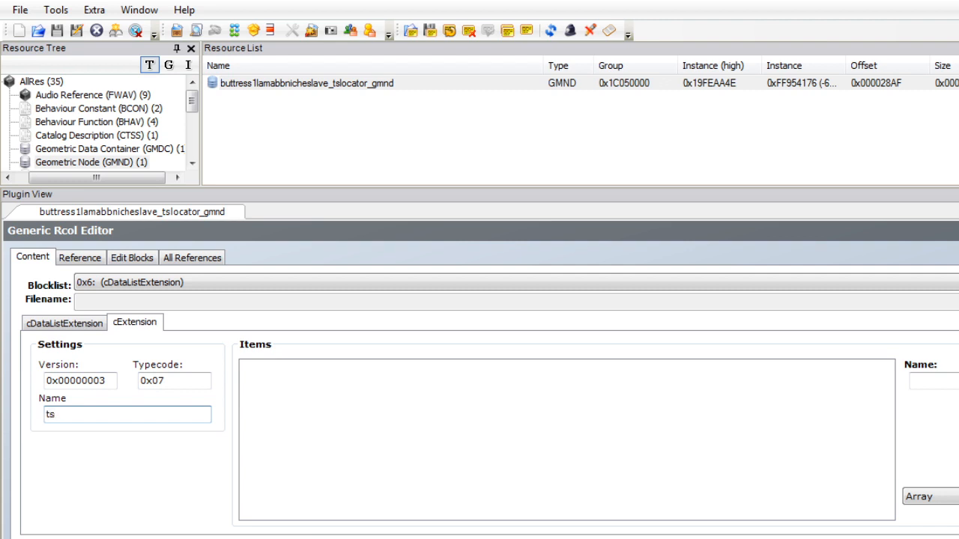
text(Ma)
text(terialsM)
text(eshn)
text(Name)
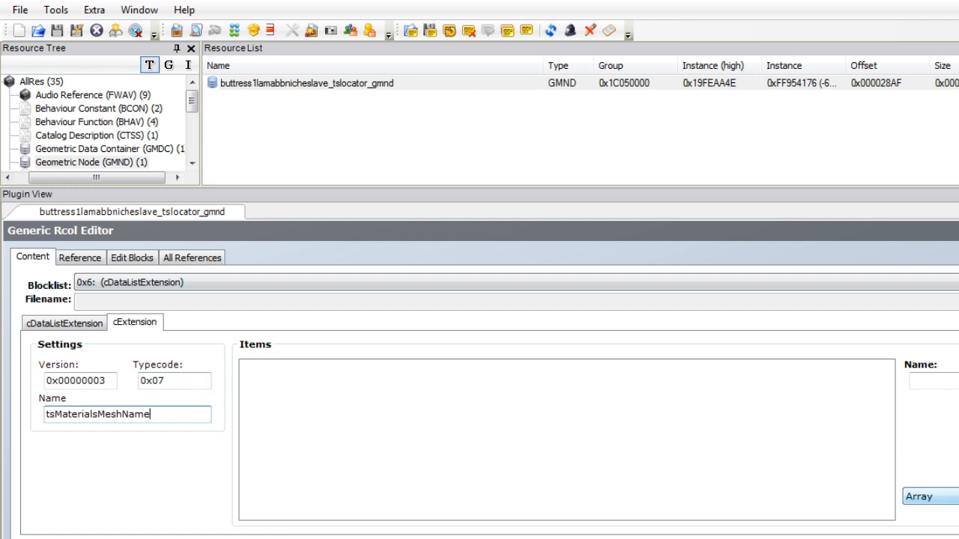
Add a String item to tsMaterialsMeshName with the value ##0x1C050000!displaycube-[buggyb-21.6.2012-113635].
click(936, 497)
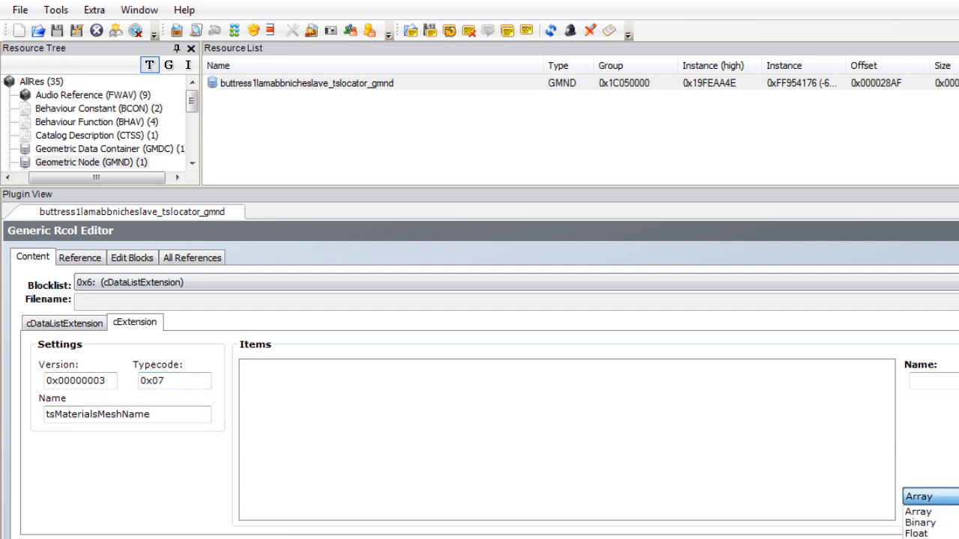
click(936, 538)
click(958, 497)
click(567, 367)
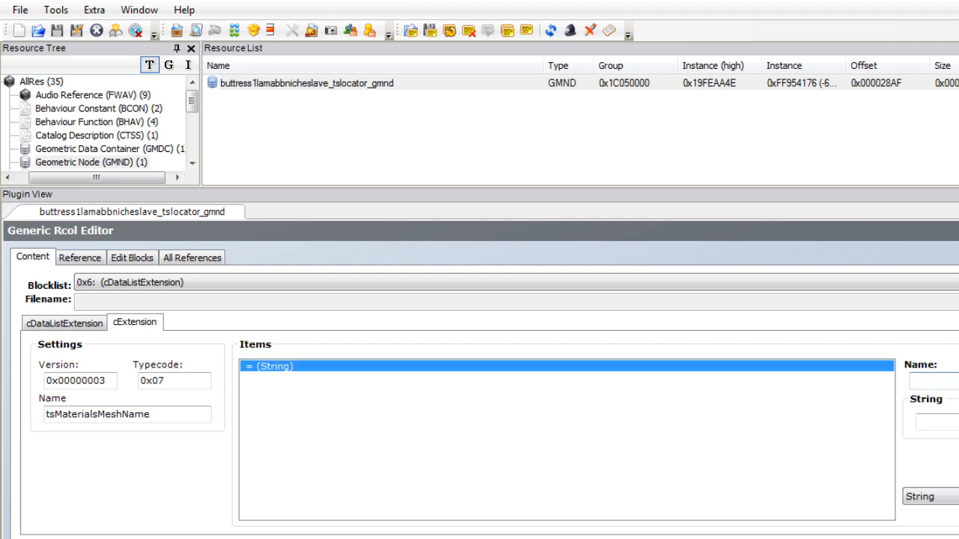
text(##0x1C050000!displaycube-[buggyb-21.6.2012-113635]_table_lightwood)
key(BackSpace)
key(BackSpace)
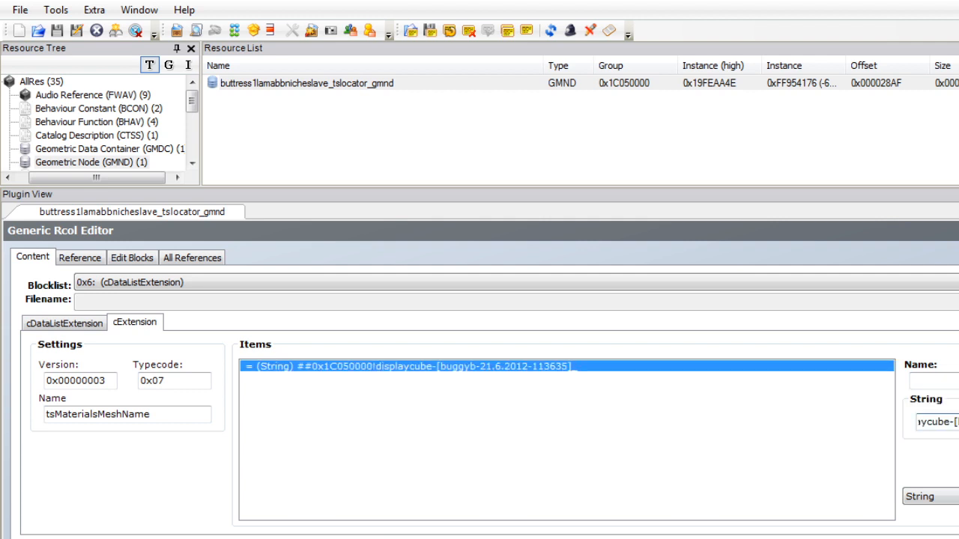
Name the String item niche and commit the geometric node changes.
click(937, 382)
text(niche)
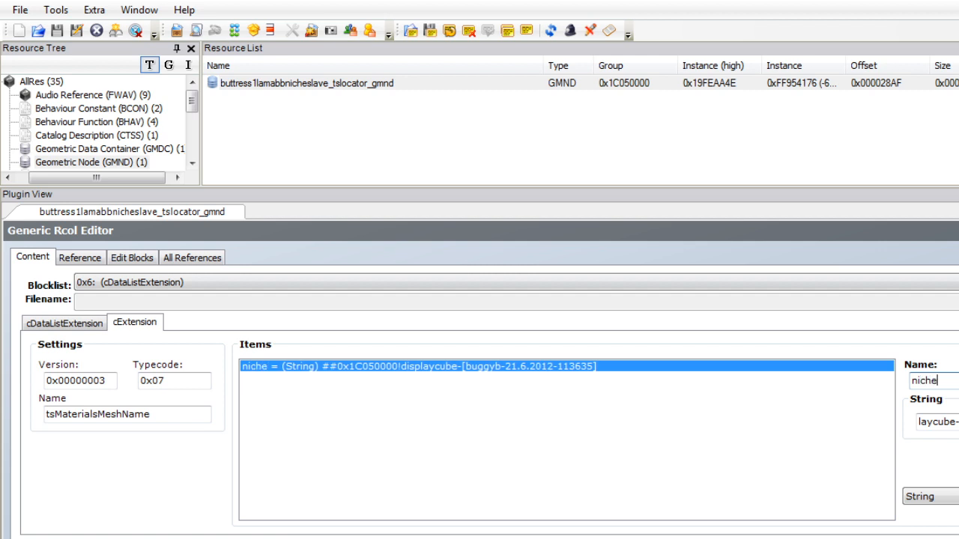
key(Return)
key(Return)
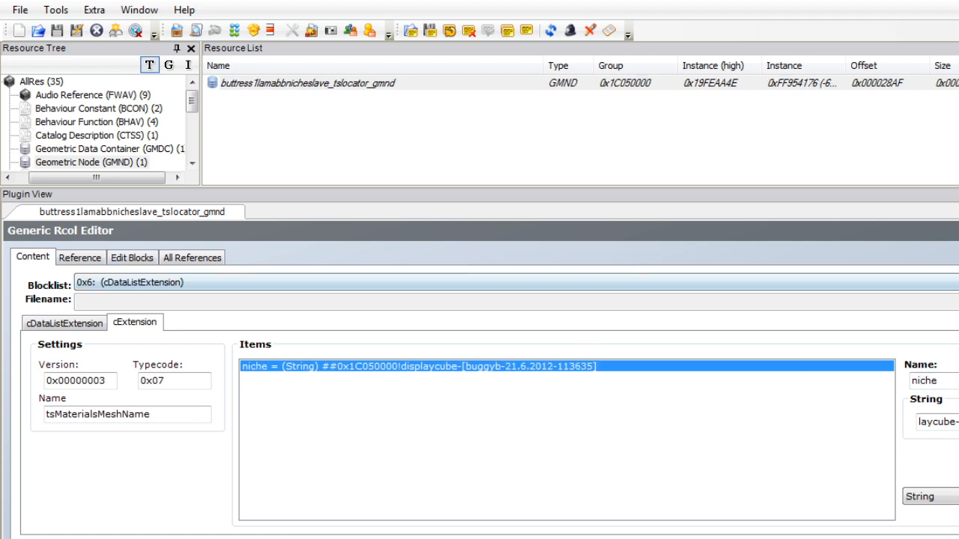
Switch to Blender and inspect the brick-textured buttress model from another angle.
click(952, 283)
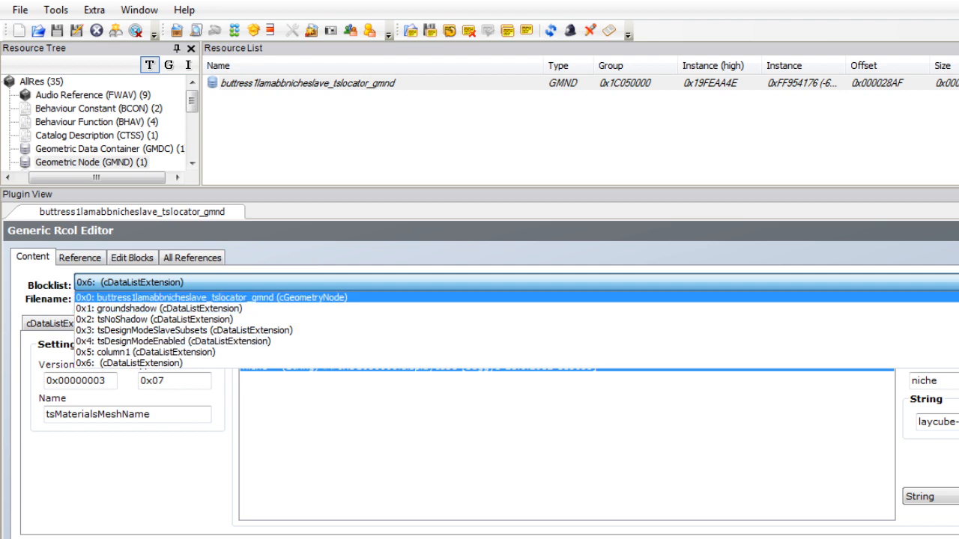
click(951, 282)
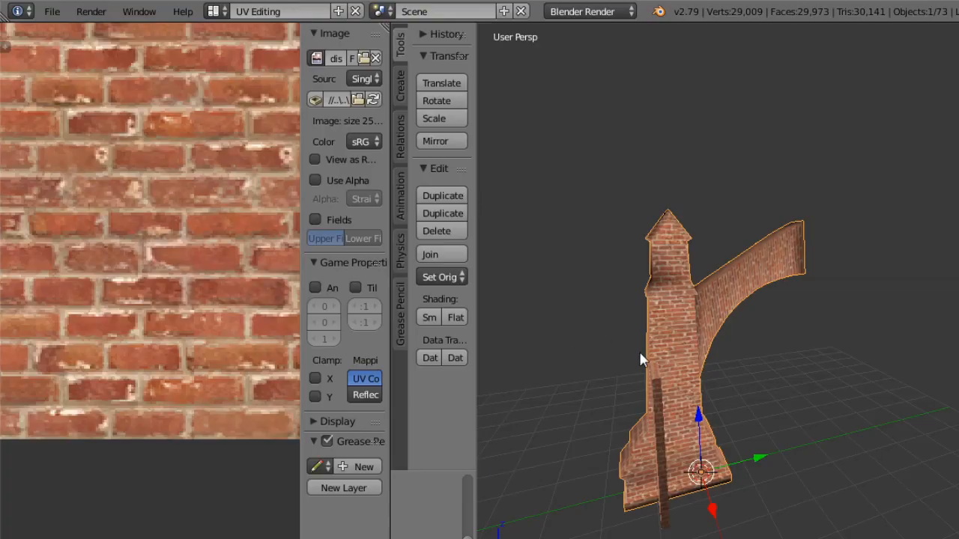
middle_drag(639, 351, 701, 399)
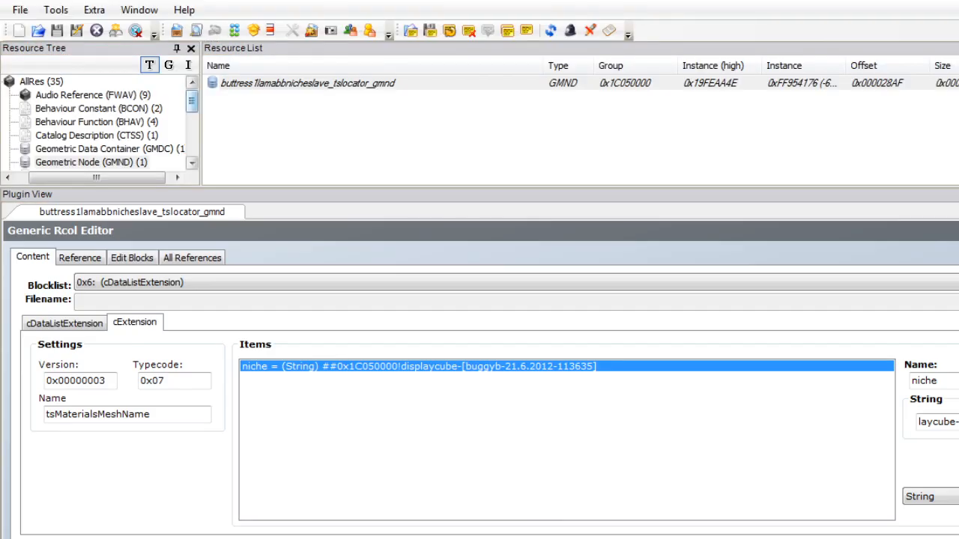
Look through the remaining resources in the resource tree and save the package.
scroll(97, 120, down, 4)
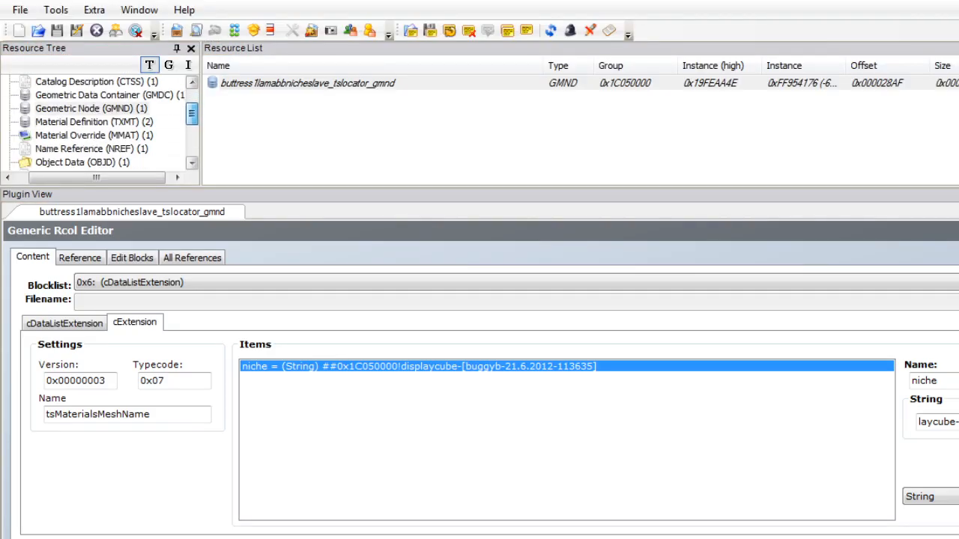
scroll(97, 120, down, 1)
scroll(97, 120, down, 4)
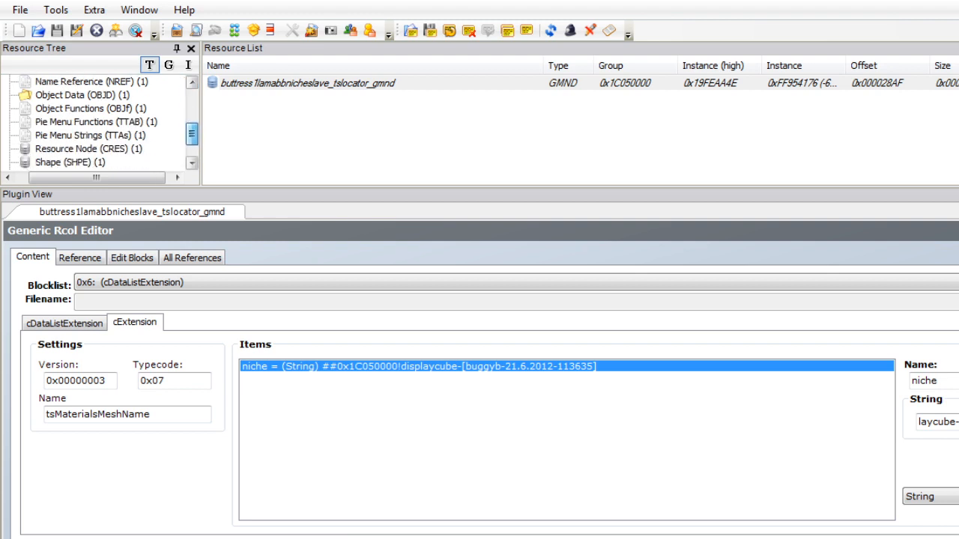
scroll(98, 120, down, 3)
click(20, 10)
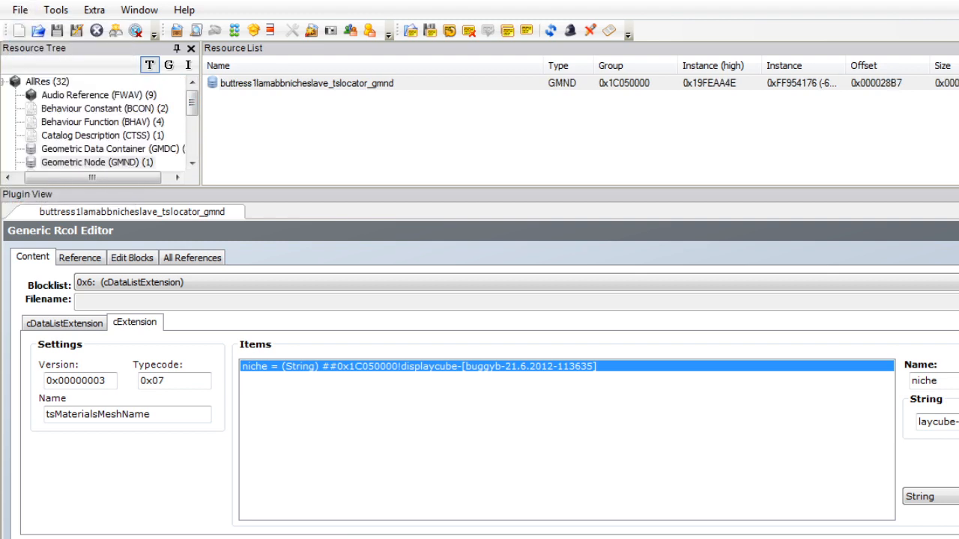
Run the Fix Integrity object tool on the package and apply its updates.
scroll(98, 120, down, 8)
scroll(97, 120, up, 1)
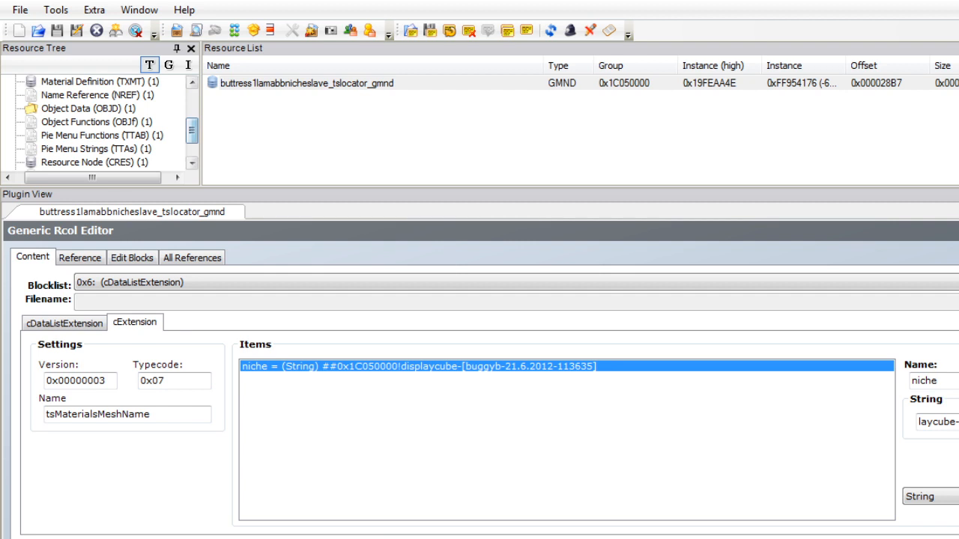
click(56, 10)
mouse_move(94, 121)
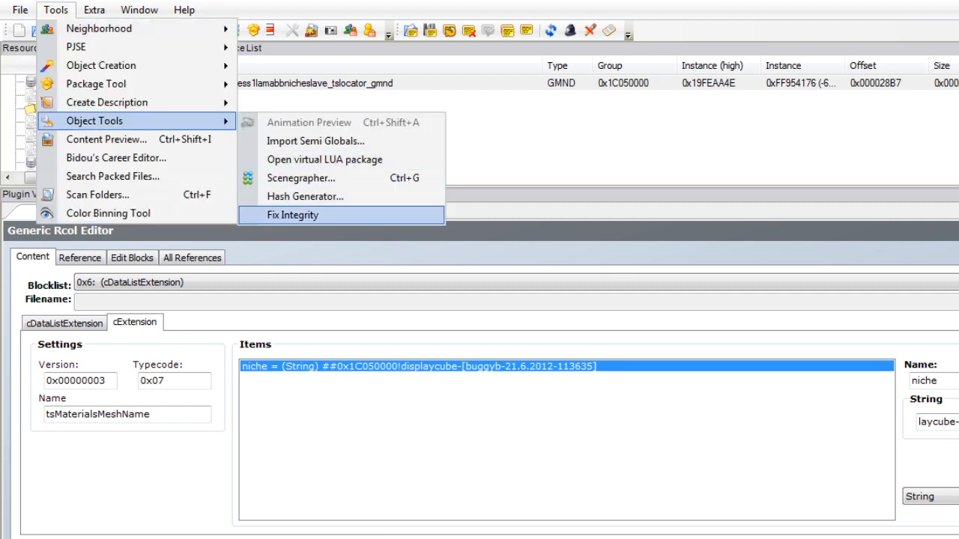
click(292, 215)
click(612, 98)
click(604, 311)
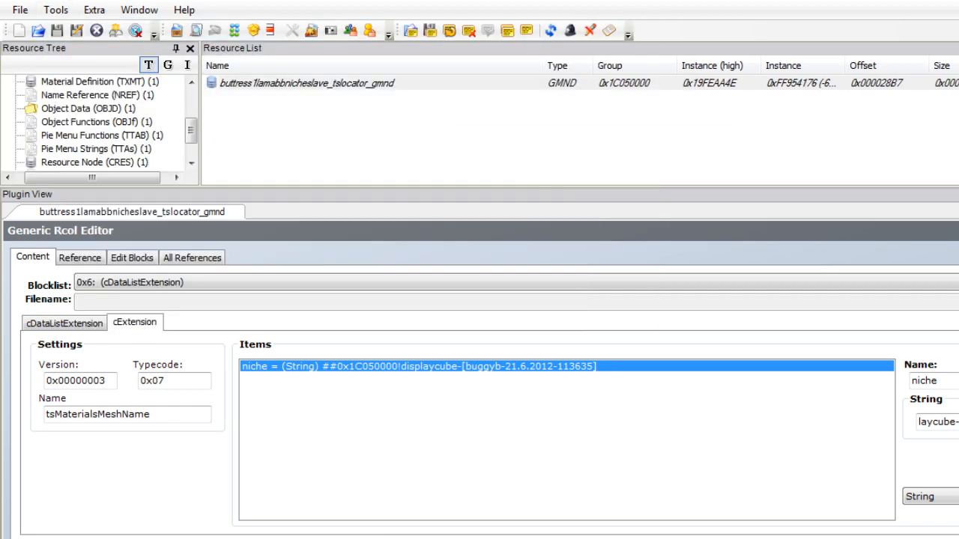
Save the fixed package and create a new empty package.
click(20, 10)
click(45, 100)
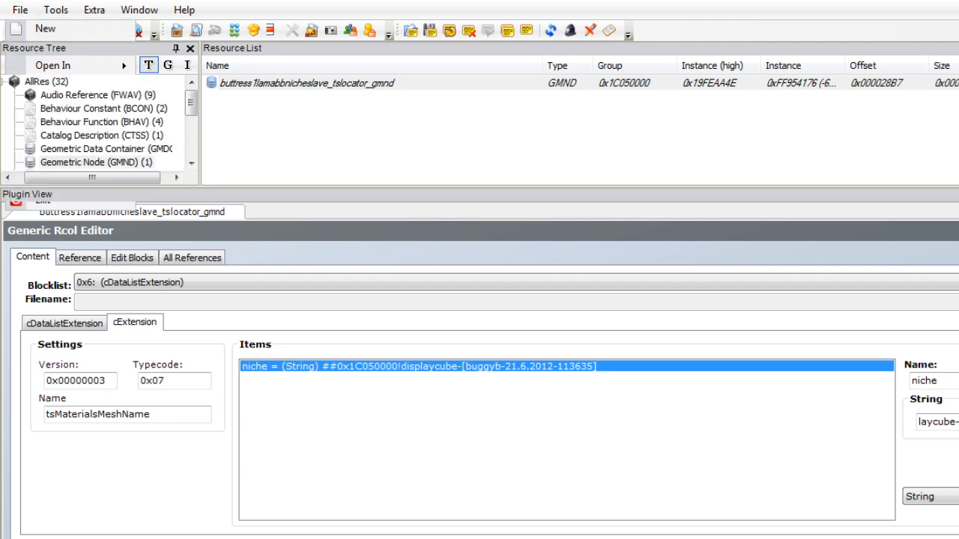
click(20, 9)
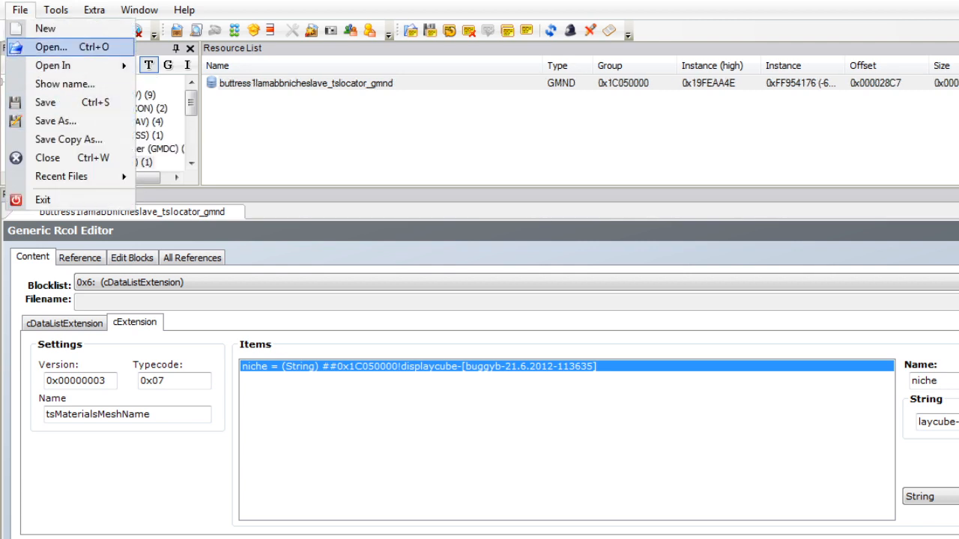
click(45, 29)
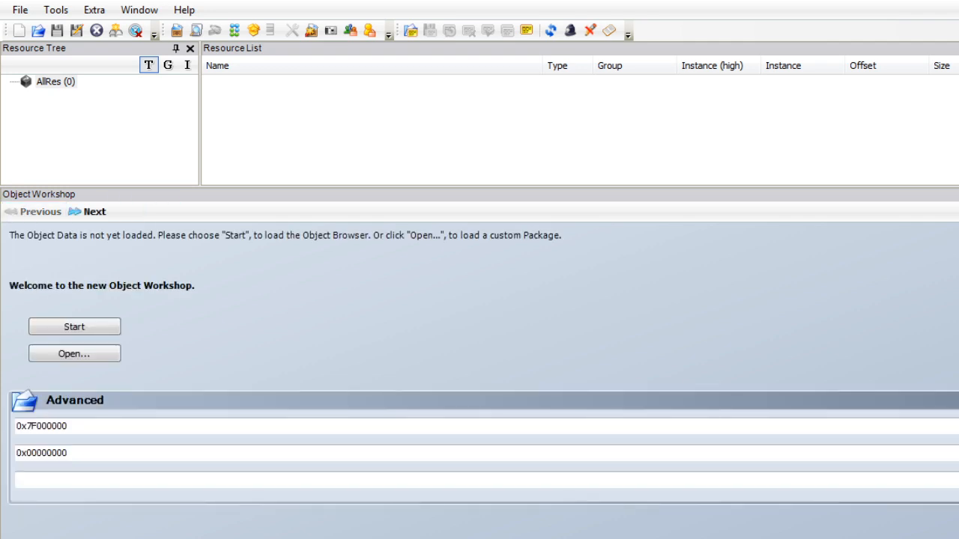
Load Buttress II_mesh_by Lama.package from the Oorspronkelijke meshes folder into the Object Workshop.
click(74, 354)
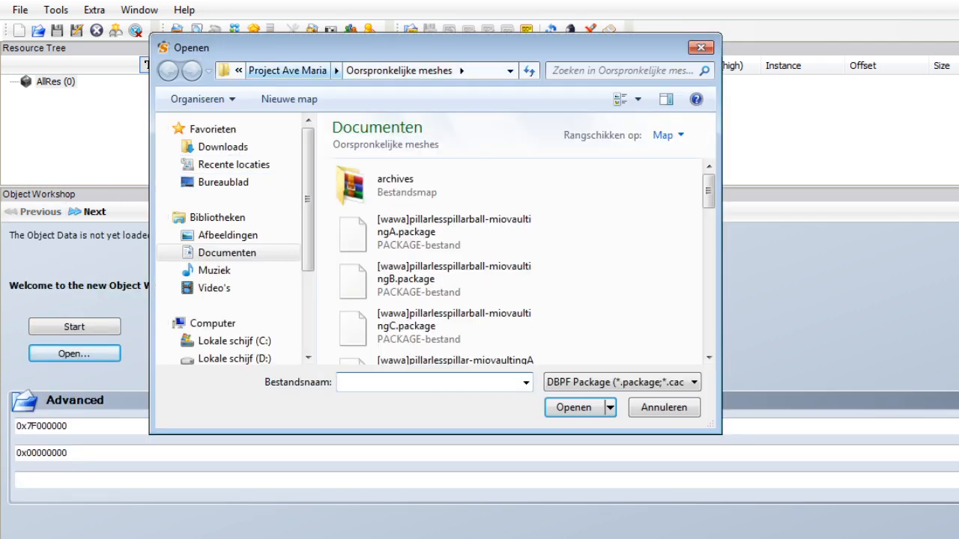
scroll(532, 180, down, 10)
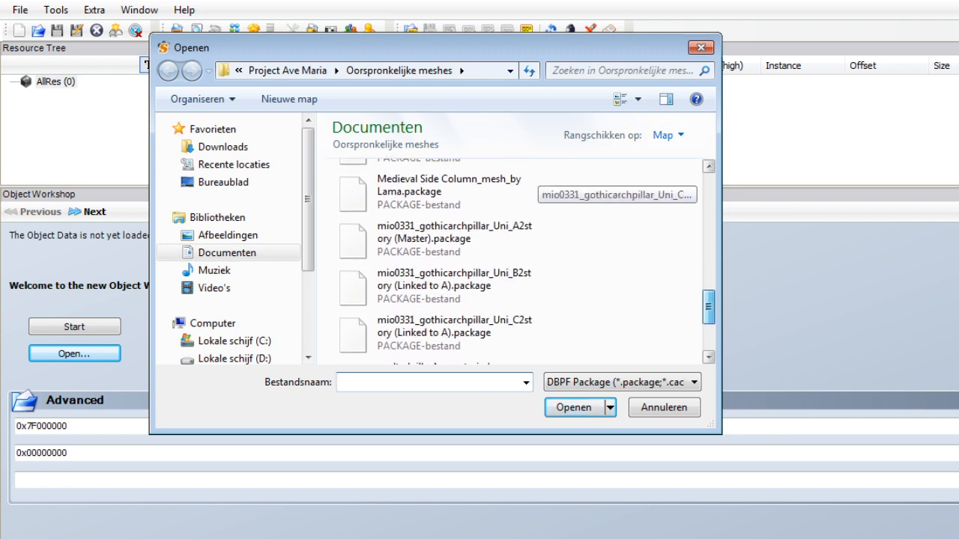
scroll(532, 184, up, 10)
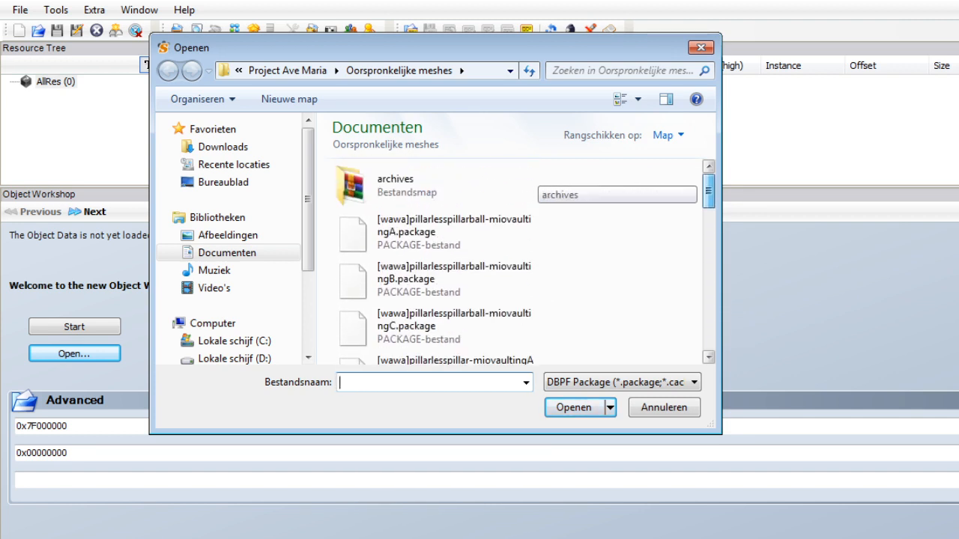
drag(709, 192, 708, 241)
click(448, 285)
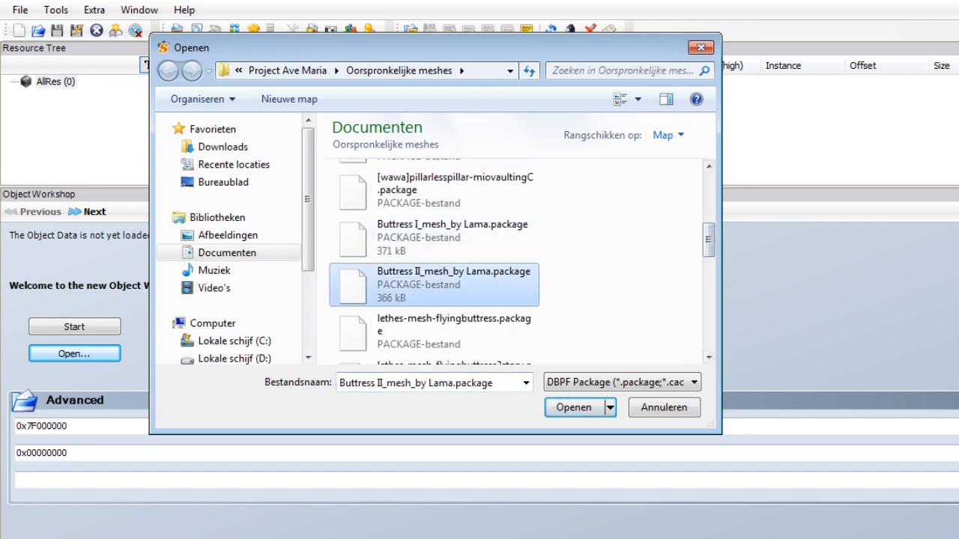
click(573, 408)
Continue to the object's description page and set the title to "Buttress II - SLAVE".
click(95, 211)
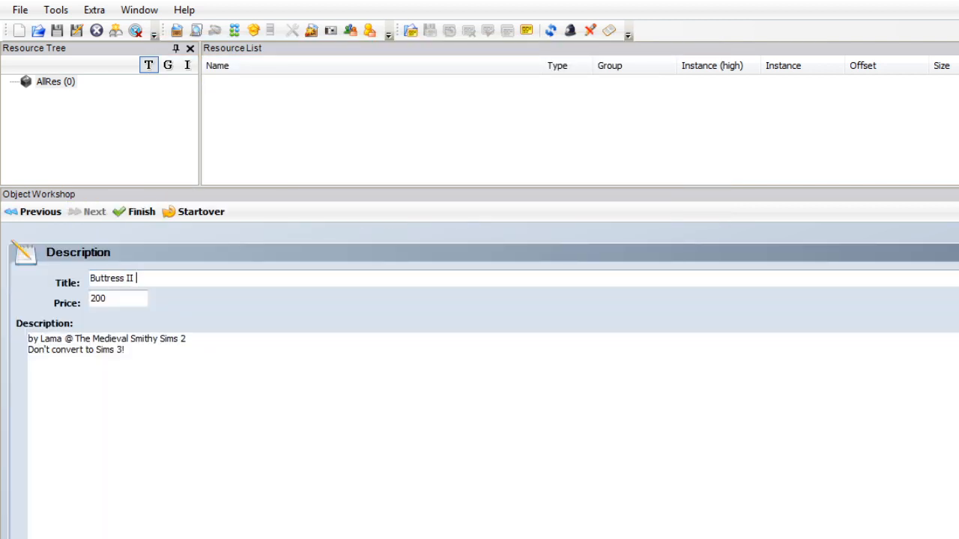
text(- SLAVE)
click(135, 212)
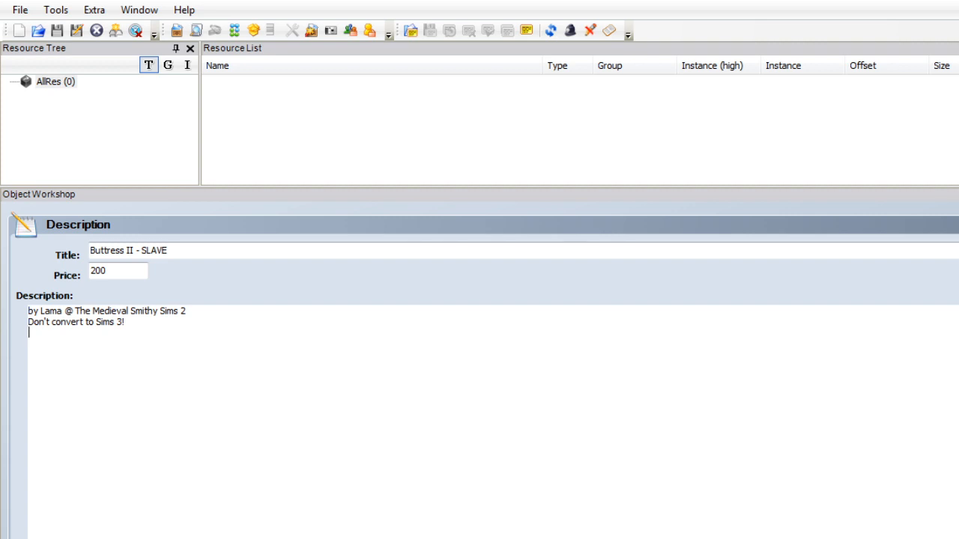
Switch to the browser, check the livestream's settings, status and analytics in YouTube Studio, and return to SimPe.
key(alt+Tab)
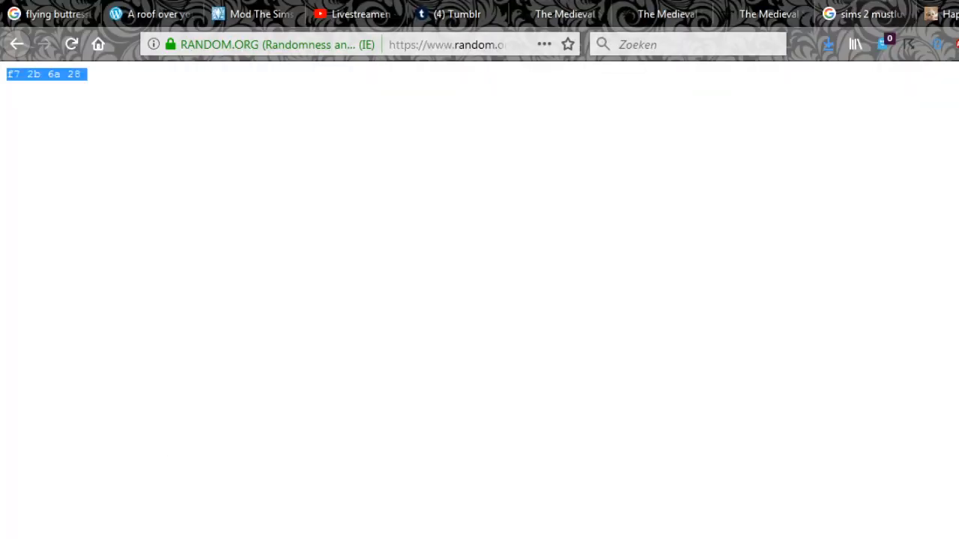
click(352, 14)
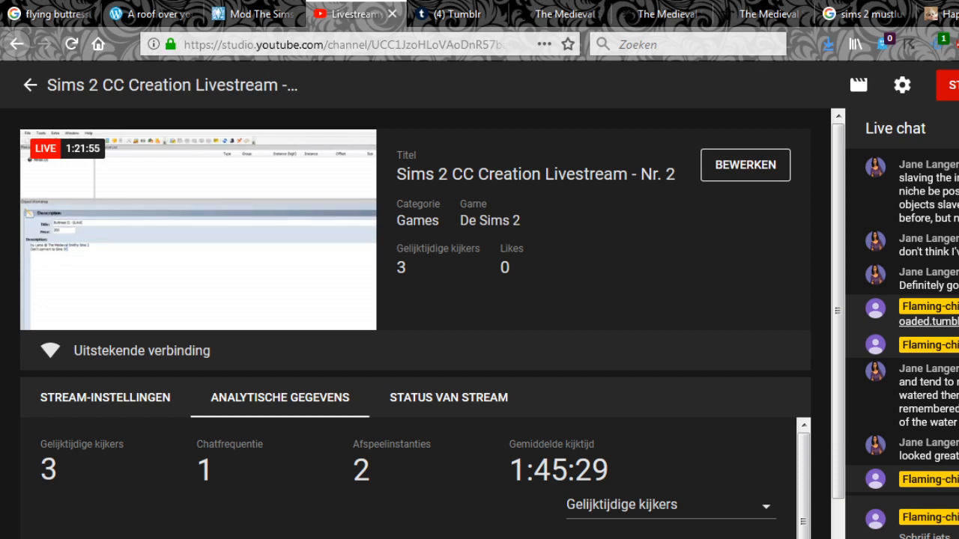
click(105, 397)
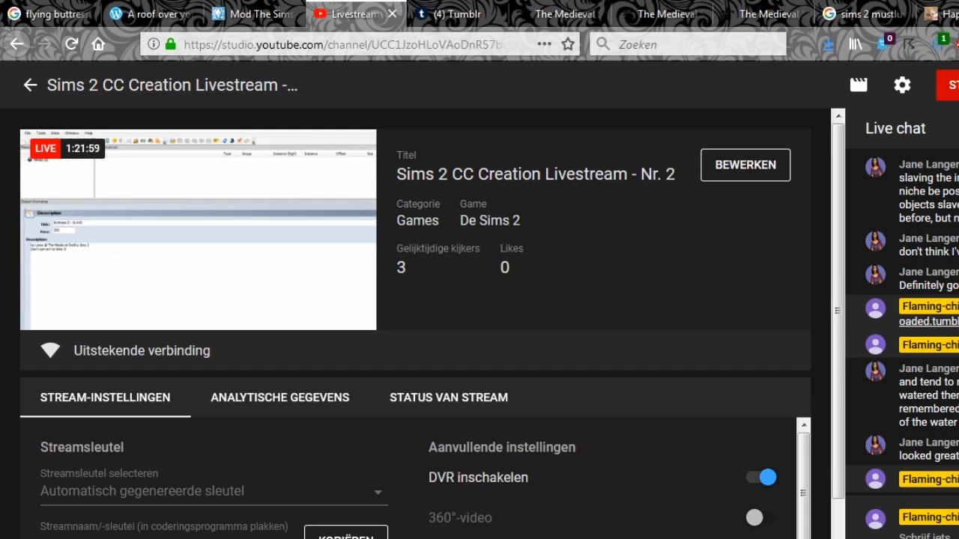
click(448, 398)
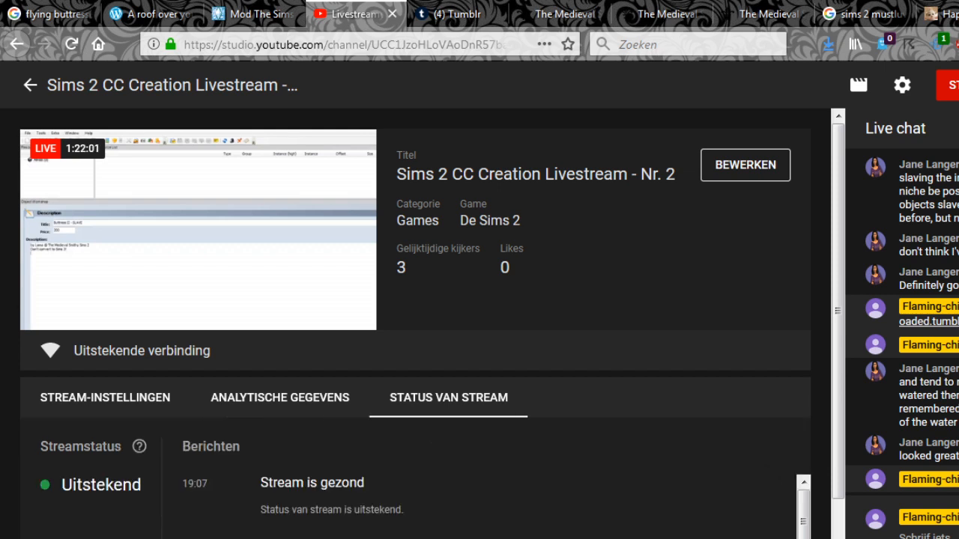
click(279, 398)
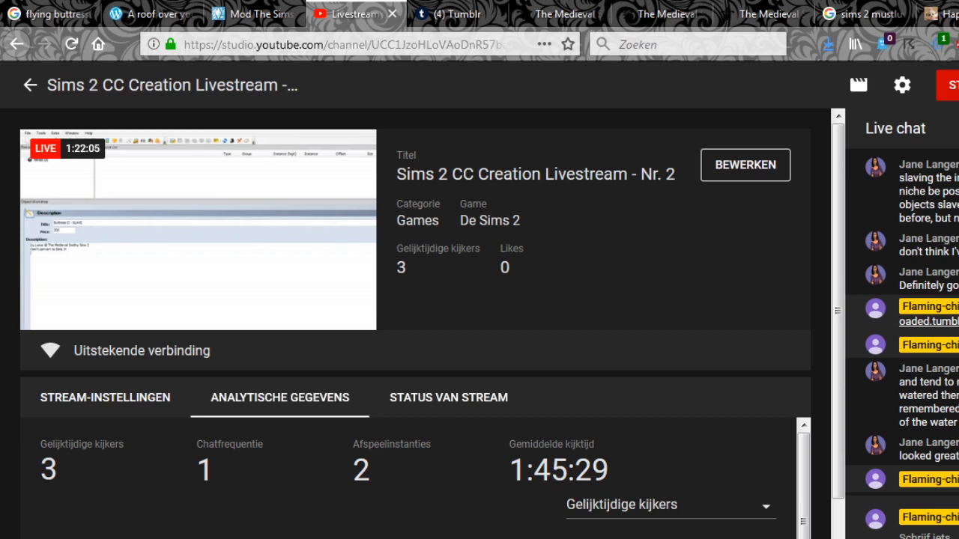
key(ctrl+Tab)
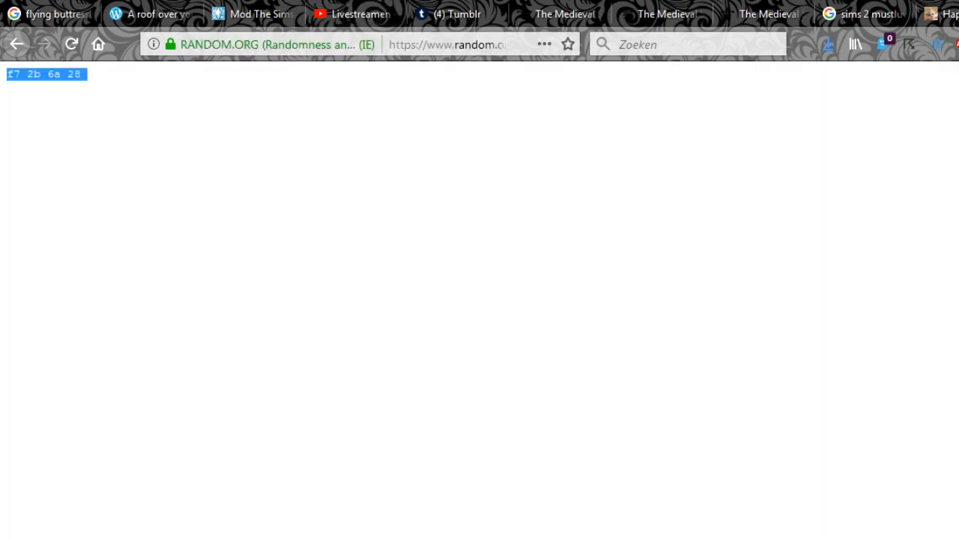
key(alt+Tab)
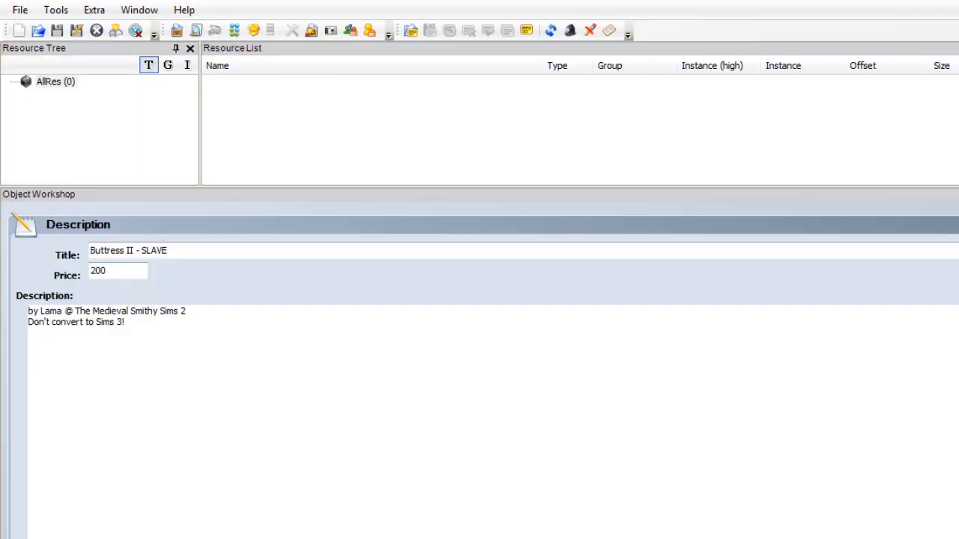
text(Remapped and)
text(Slaved by Fir)
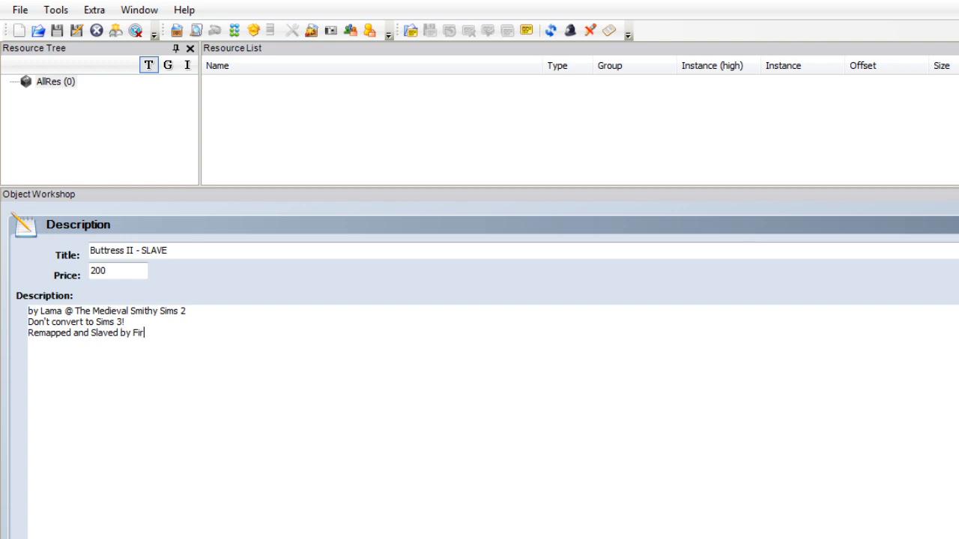
text(e_flowerm)
text(@PBK)
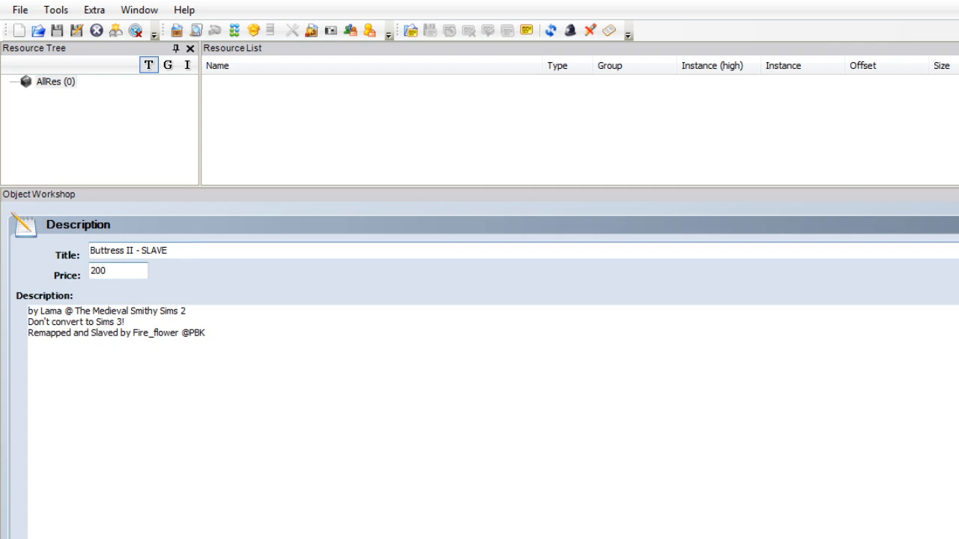
scroll(480, 375, up, 1)
click(137, 213)
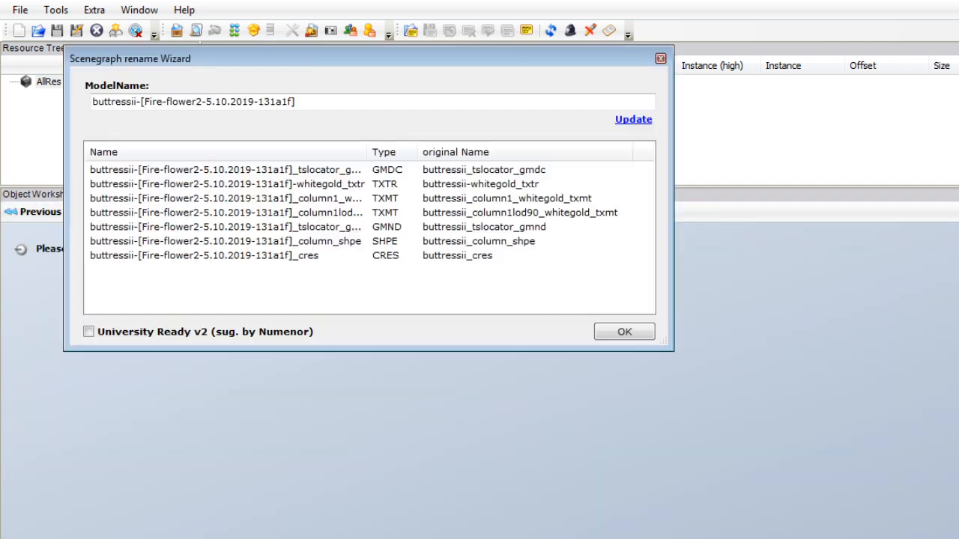
Set the model name to buttress2lamabbnicheslave, update all scenegraph resource names and accept the renaming.
drag(297, 101, 132, 101)
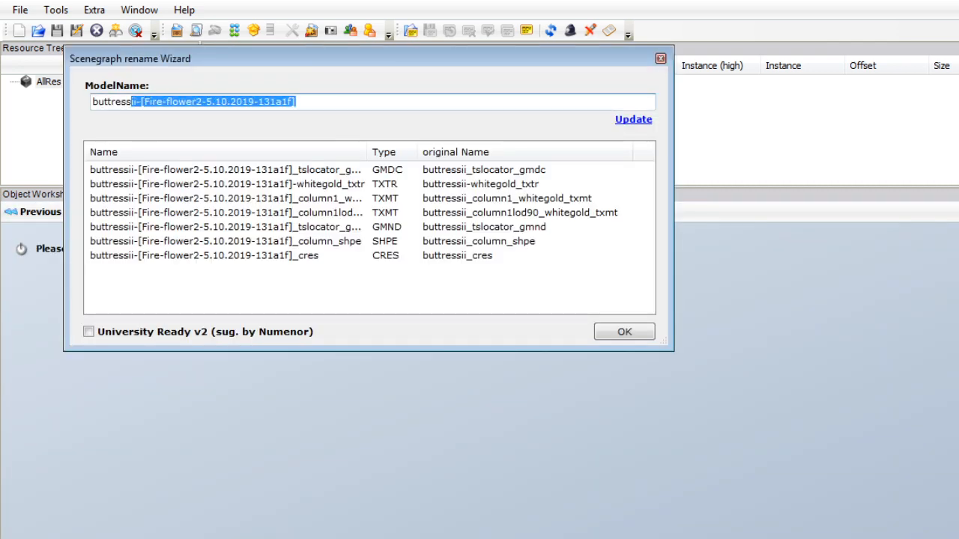
text(2lama)
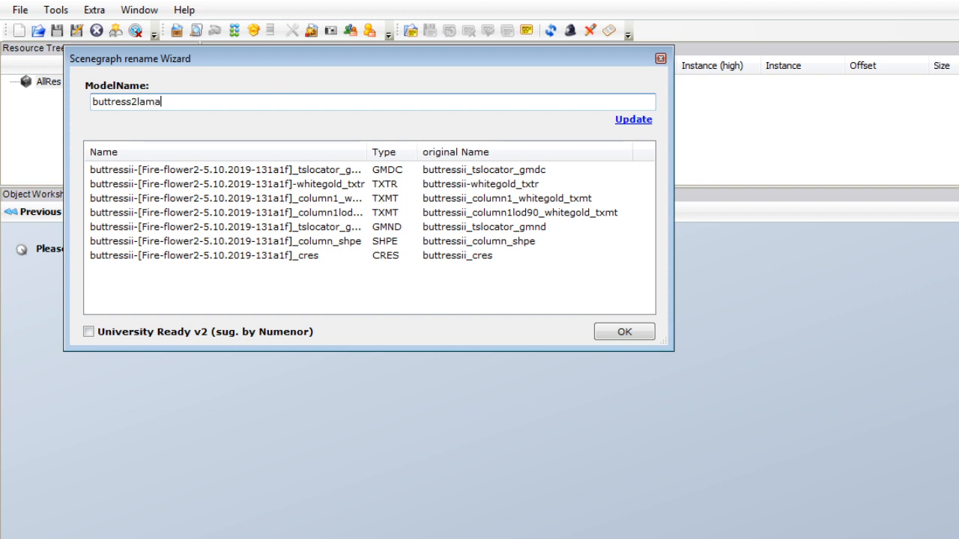
text(bbnicheslave)
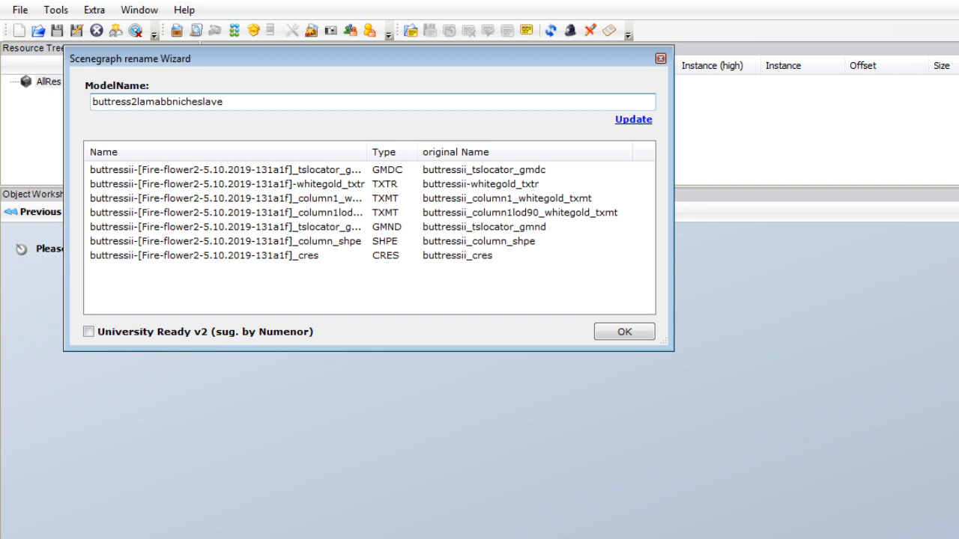
click(634, 120)
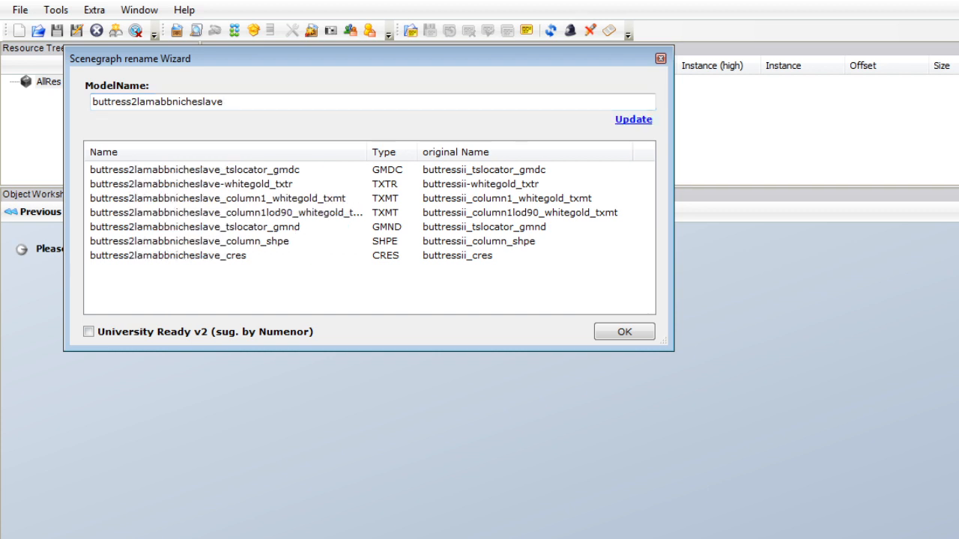
key(Return)
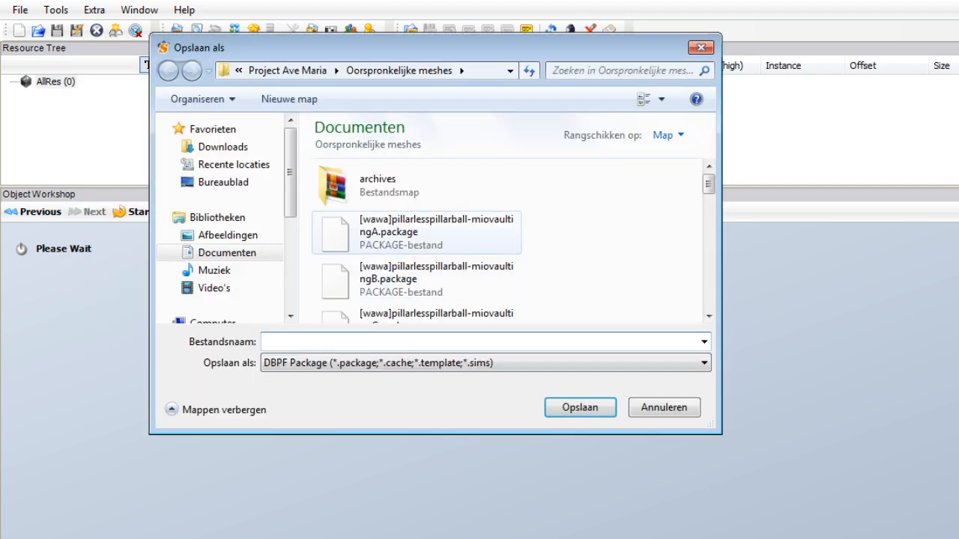
Save the cloned object as Fire_flower-Lama_Buttress_2-SLAVE.package in the Buttresses folder of Project Ave Maria.
click(288, 70)
double_click(416, 280)
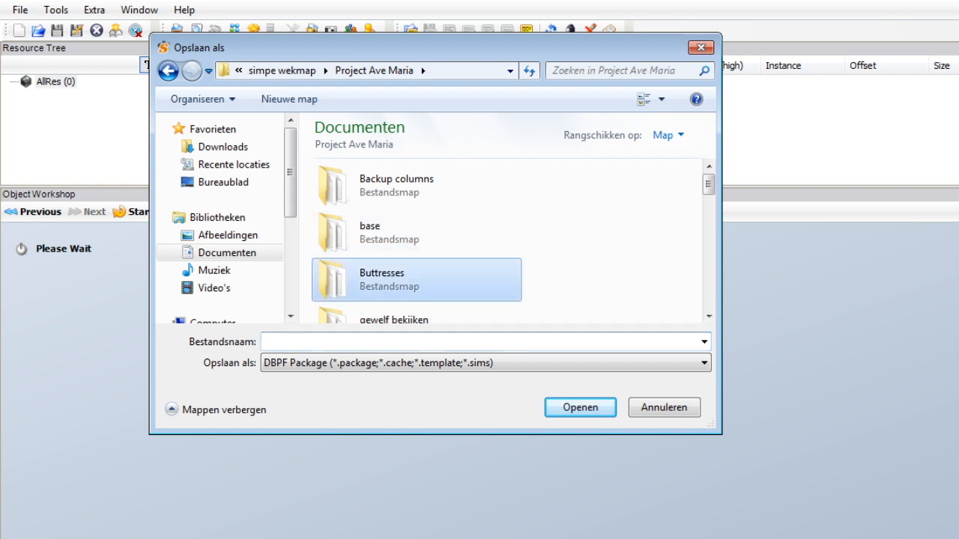
click(417, 186)
click(391, 342)
click(391, 342)
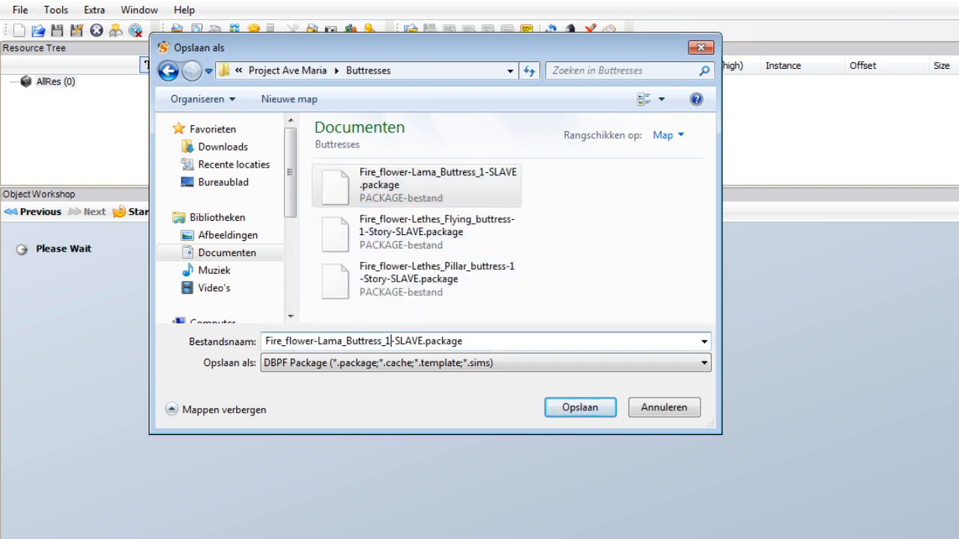
key(BackSpace)
text(2)
key(Return)
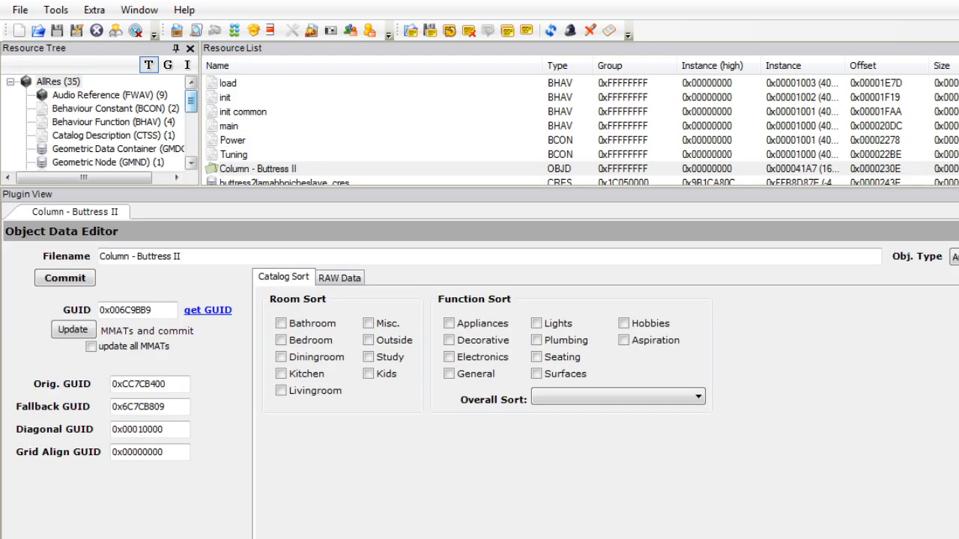
Copy the GUID 0xf417e696 from the Notepad notes and enter it as the Column - Buttress II object's GUID.
key(alt+Tab)
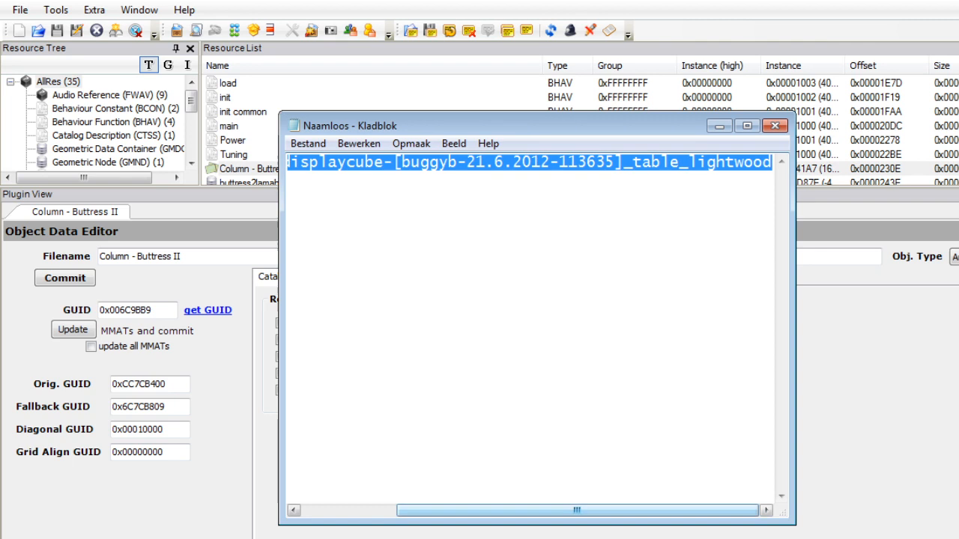
drag(576, 511, 482, 511)
drag(380, 210, 287, 210)
key(ctrl+c)
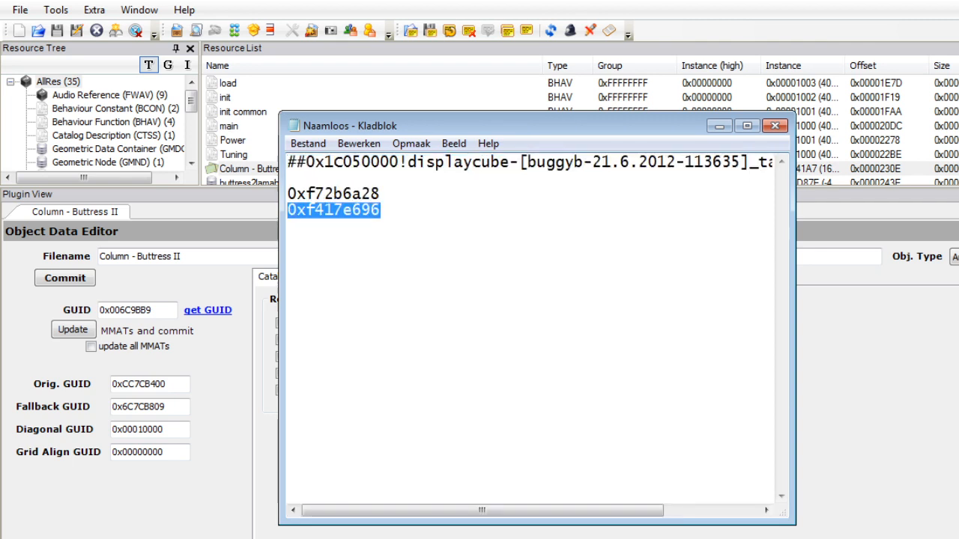
double_click(125, 310)
key(ctrl+v)
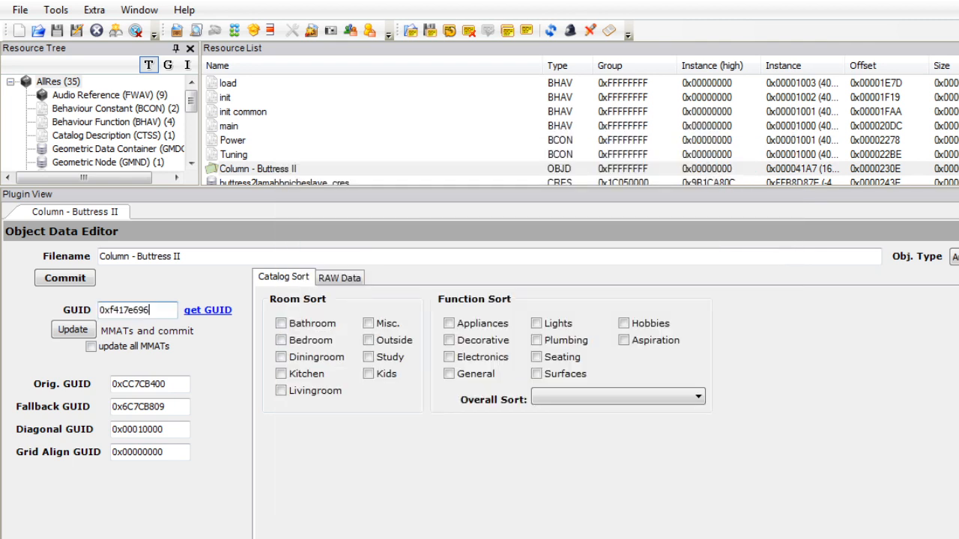
Set the sale price in the object's raw data to 35 and commit the object data.
click(339, 278)
click(696, 389)
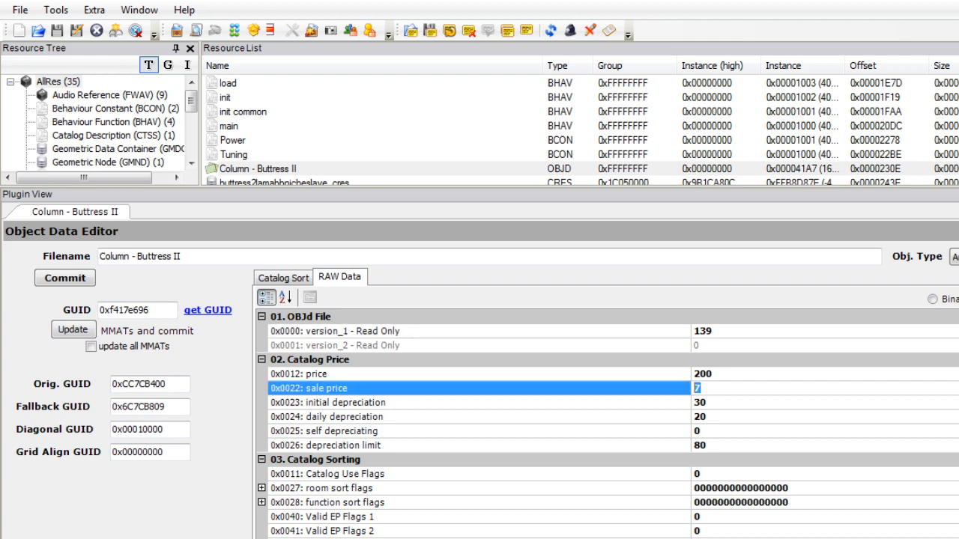
text(35)
click(284, 277)
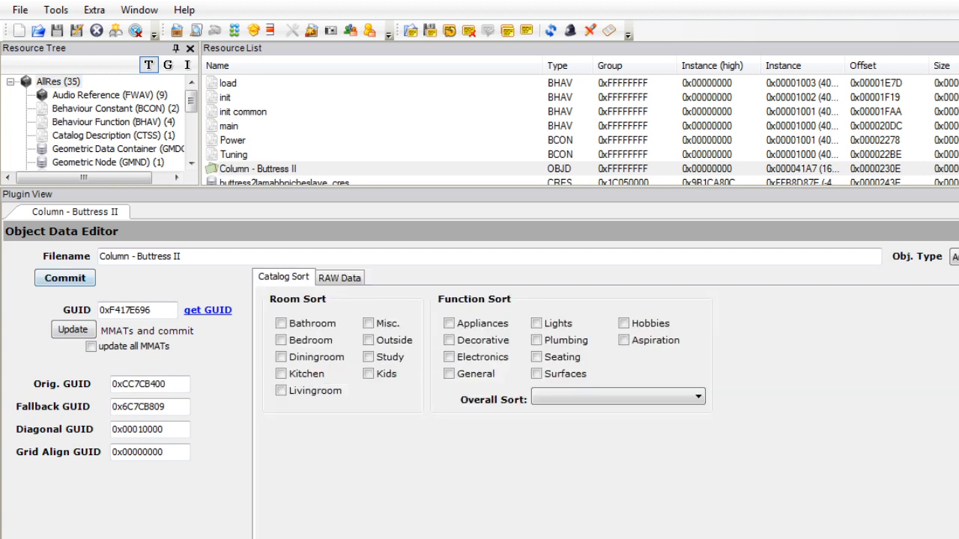
click(65, 278)
Delete the buttress2lamabbnicheslave-whitegold_txtr texture image resource from the package.
drag(191, 128, 191, 145)
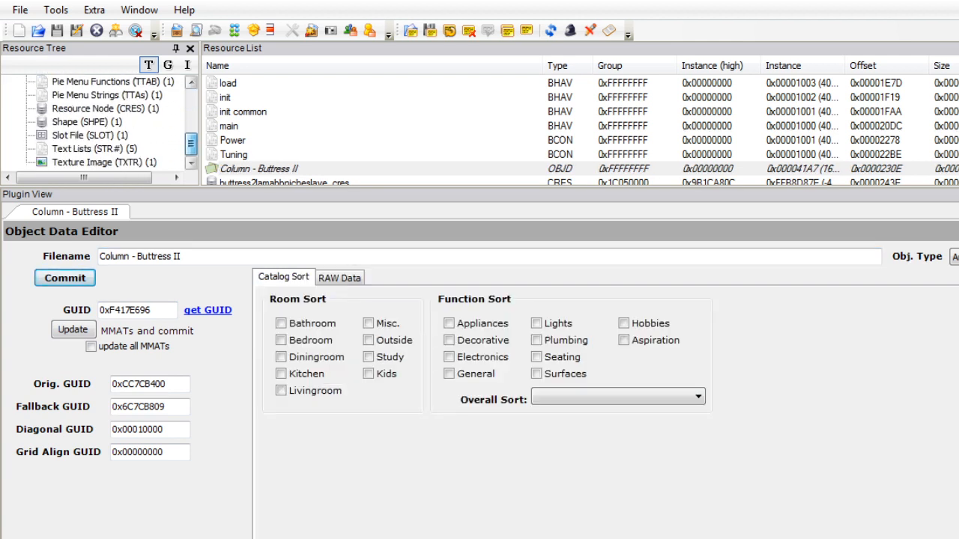
click(104, 163)
click(302, 83)
right_click(380, 82)
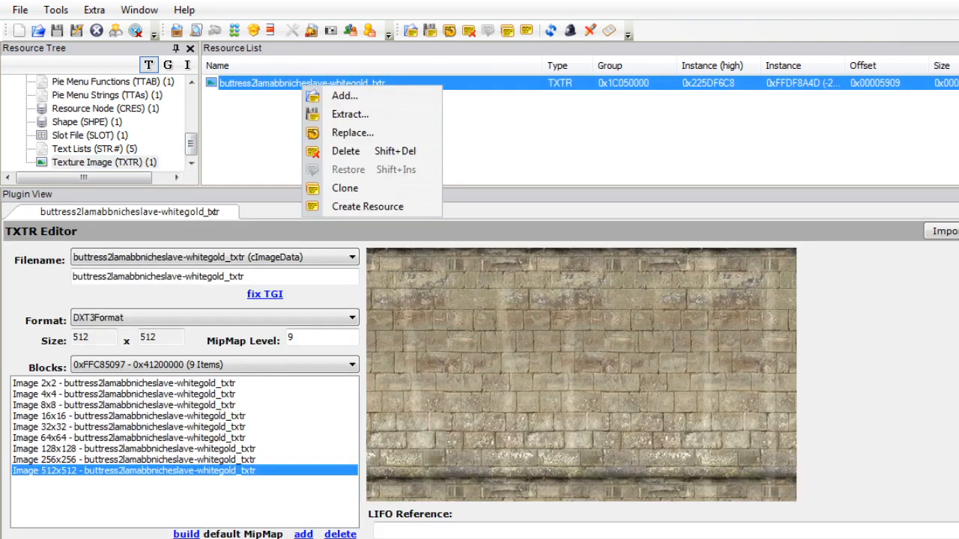
click(394, 149)
Copy ##0x1C050000!displaycube-[buggyb-21.6.2012-113635]_table_lightwood from the Notepad notes and enter it as the material definition file of the shape's column1 part.
click(82, 121)
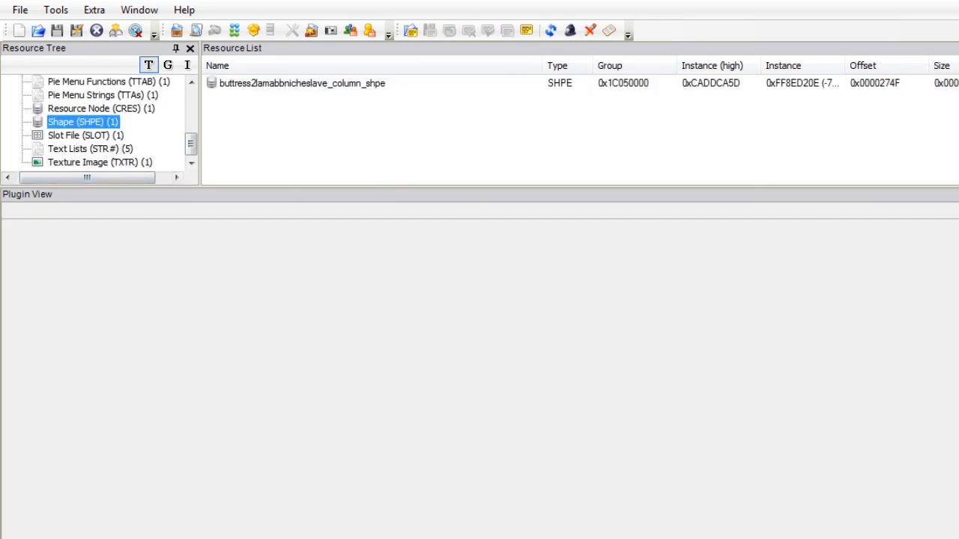
click(302, 83)
key(alt+Tab)
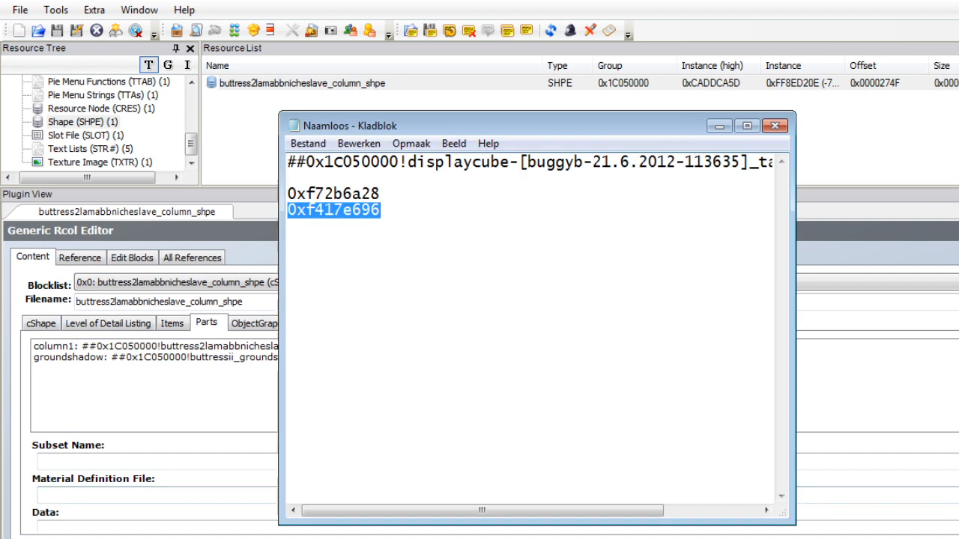
drag(288, 163, 773, 163)
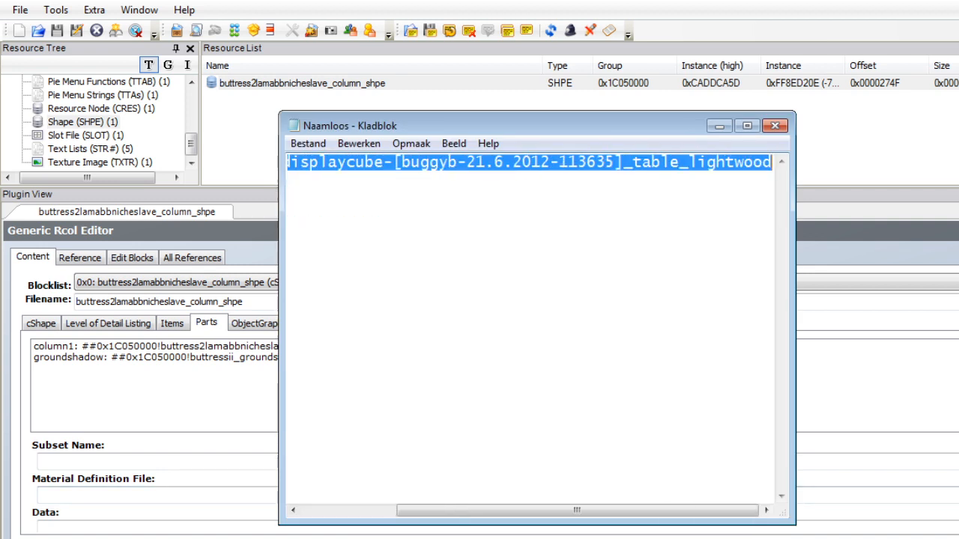
click(150, 347)
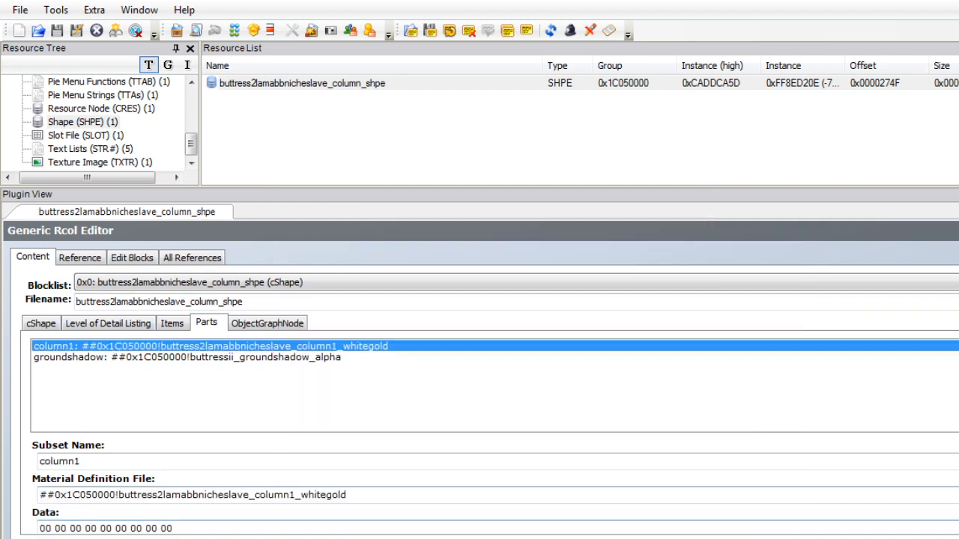
drag(349, 496, 37, 495)
text(##0x1C050000!displaycube-[buggyb-21.6.2012-113635]_table_lightwood)
Rename the displaycube part's subset in the shape resource to niche and commit the shape.
key(shift+Tab)
text(niche)
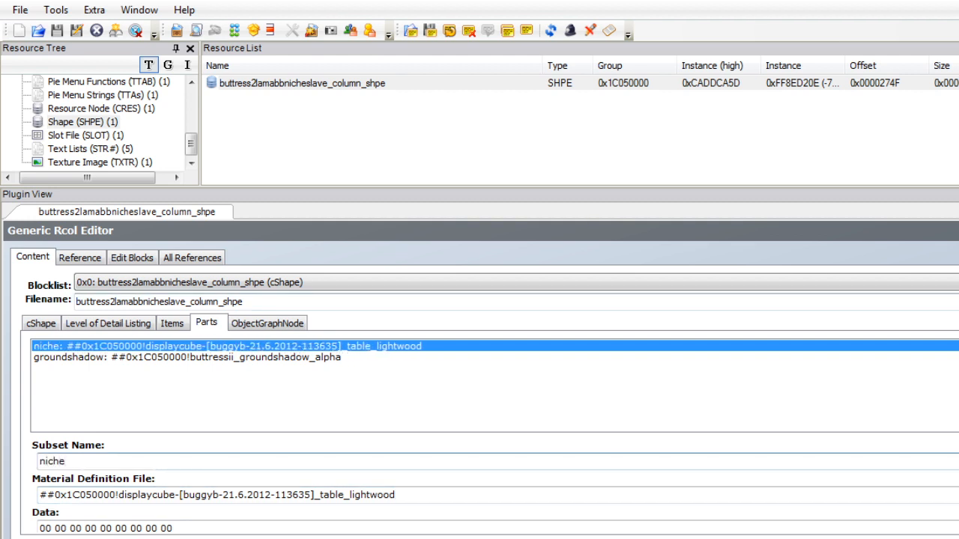
click(958, 230)
click(610, 345)
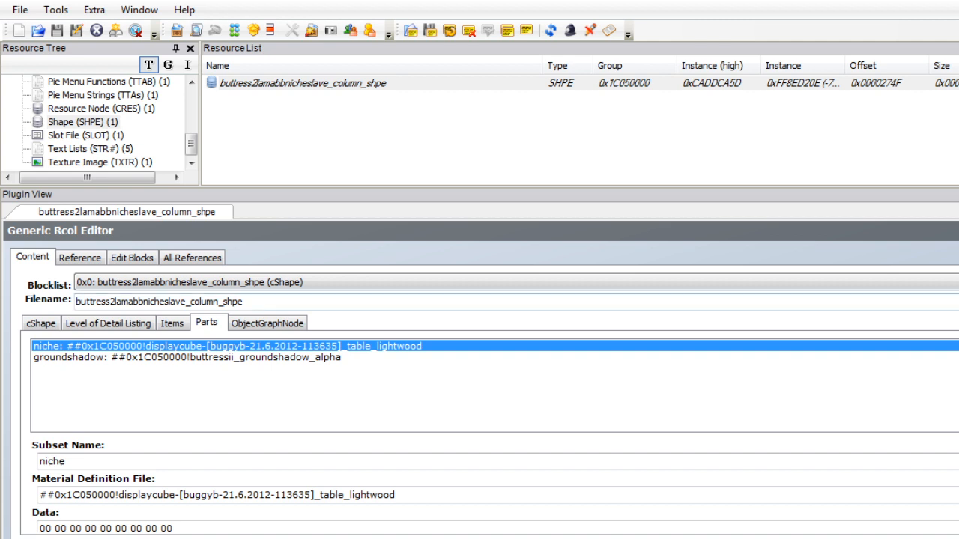
Delete the Material Override resource for column1_whitegold from the package.
drag(191, 144, 191, 124)
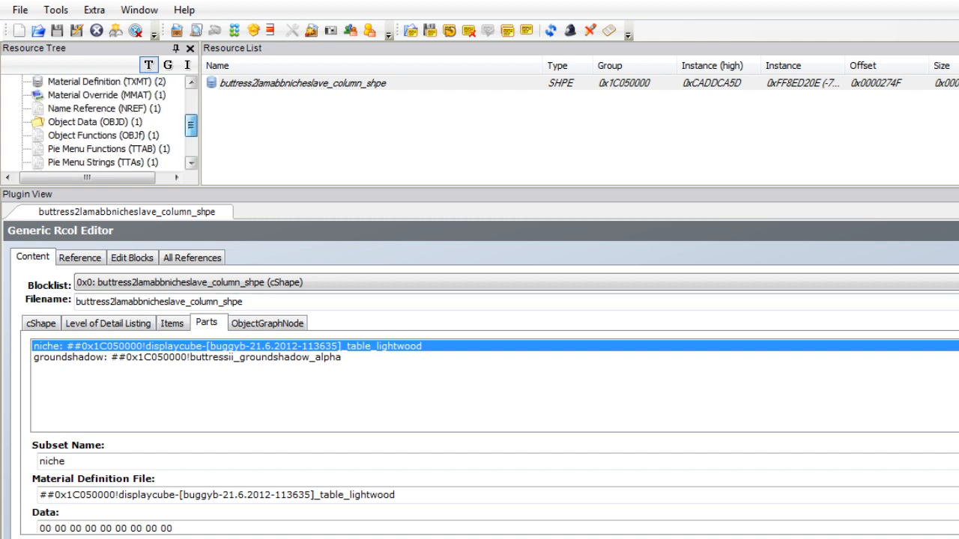
click(107, 94)
right_click(272, 81)
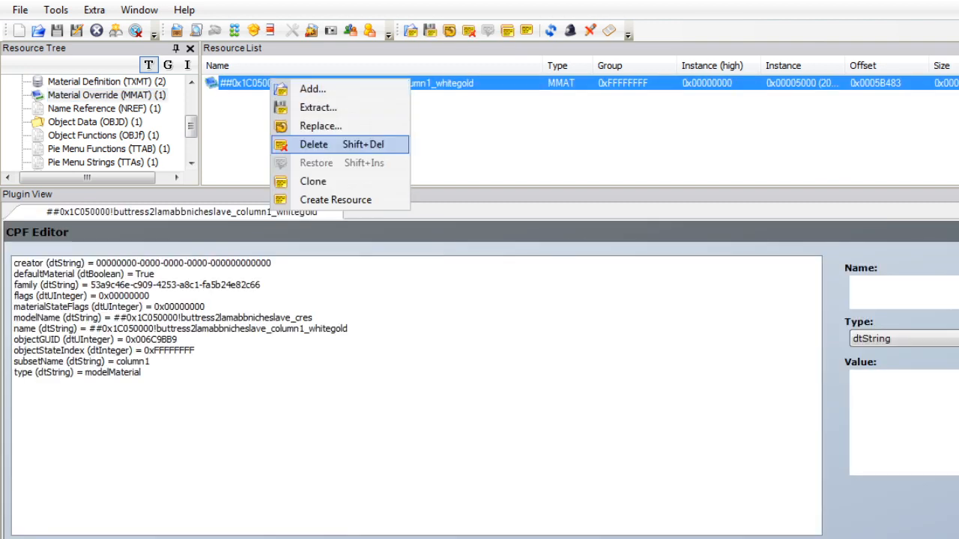
click(315, 145)
Delete the buttress2lamabbnicheslave_column1_whitegold_txmt material definition from the package.
click(93, 149)
click(307, 84)
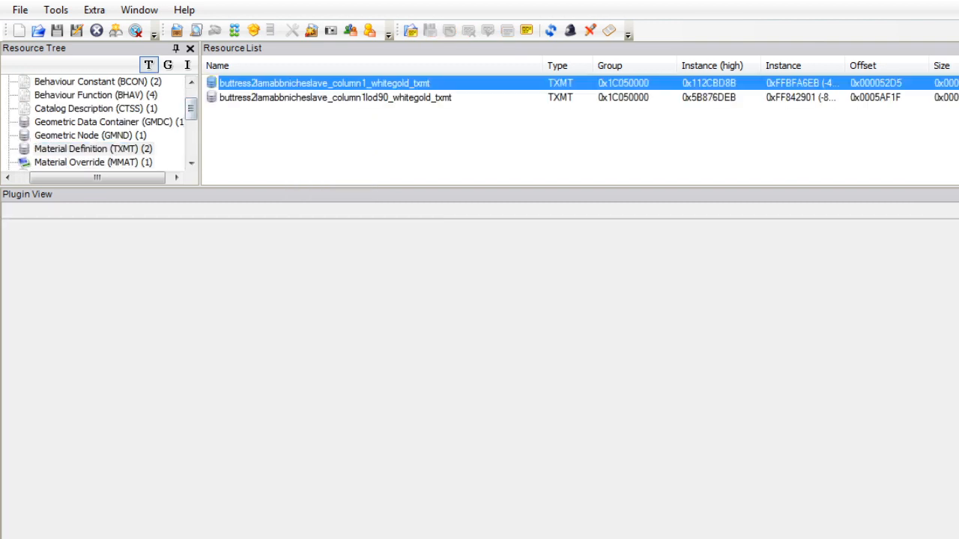
right_click(307, 83)
click(330, 145)
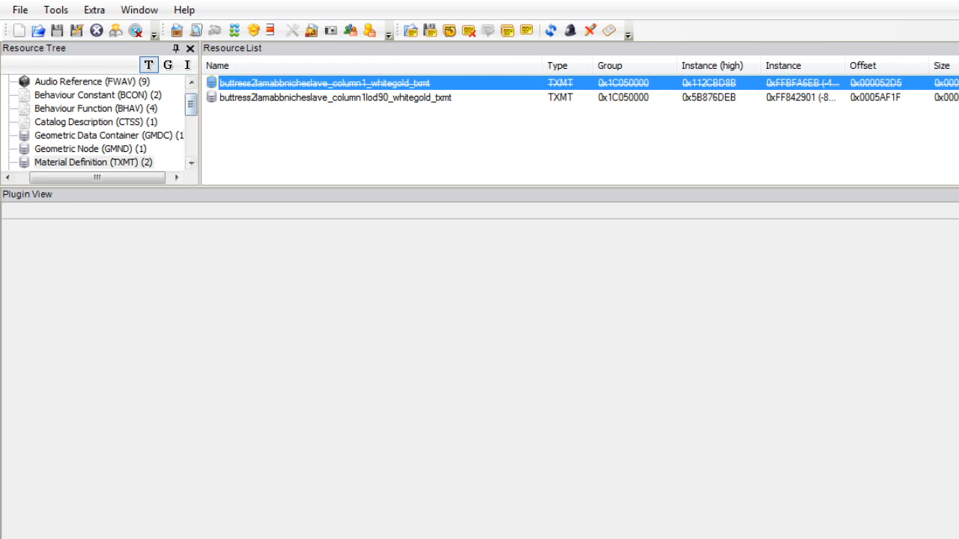
Choose the Lama Buttress 2 OBJ file from the Oorspronkelijke meshes folder to import into the geometric data container.
click(105, 135)
click(307, 83)
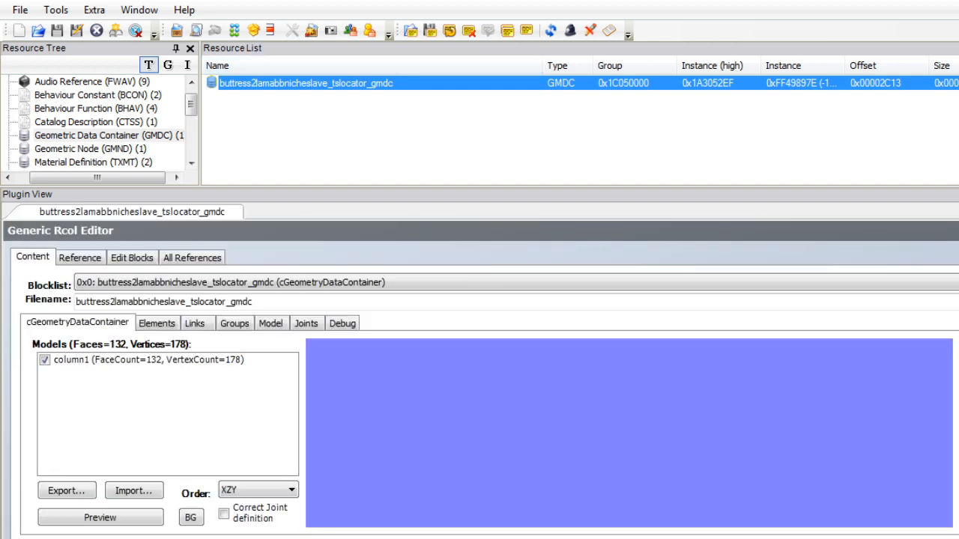
click(133, 491)
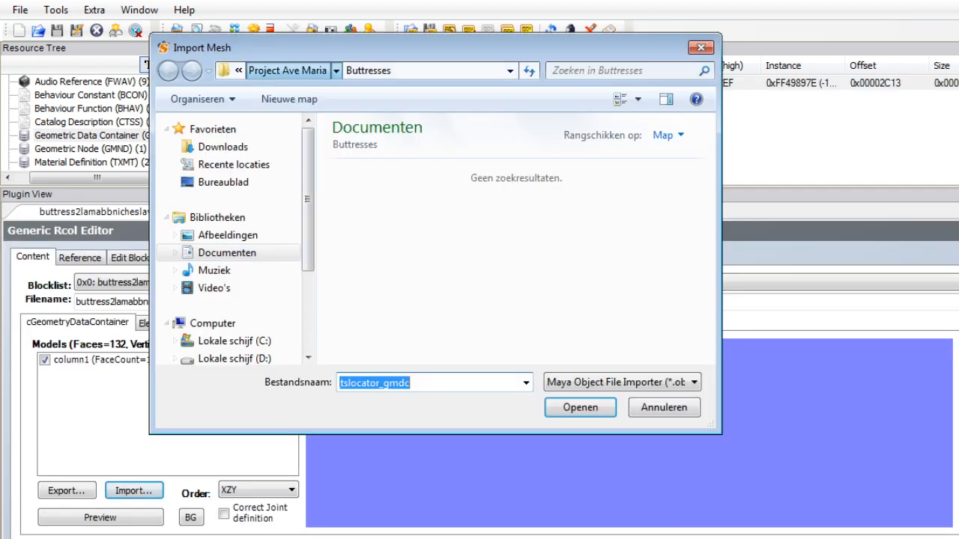
click(287, 70)
scroll(524, 176, down, 2)
mouse_move(708, 204)
mouse_down()
mouse_move(708, 187)
mouse_move(709, 213)
mouse_up()
double_click(430, 291)
scroll(450, 262, down, 5)
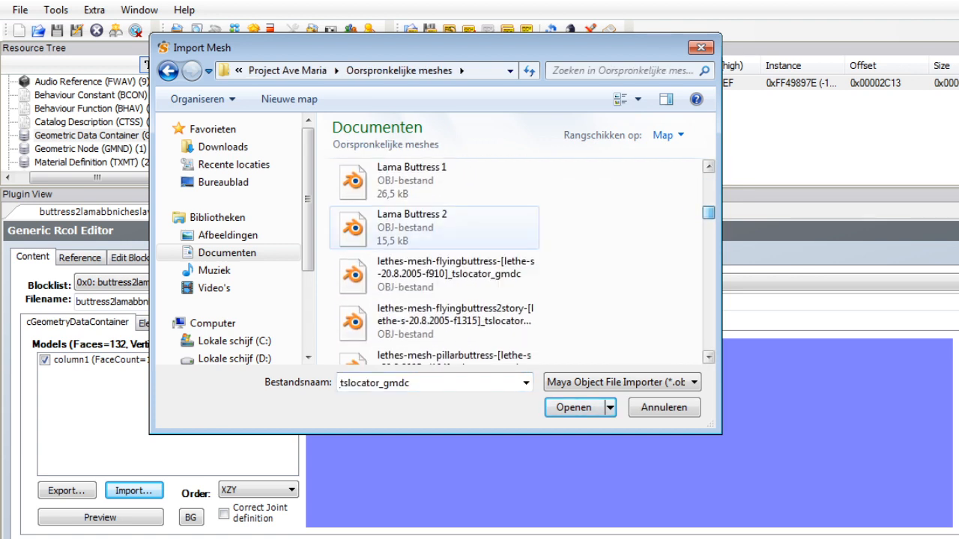
click(449, 228)
click(576, 407)
Set the column1.001 mesh group's action to Replace, targeting the existing column1 group, and complete the mesh import.
click(887, 347)
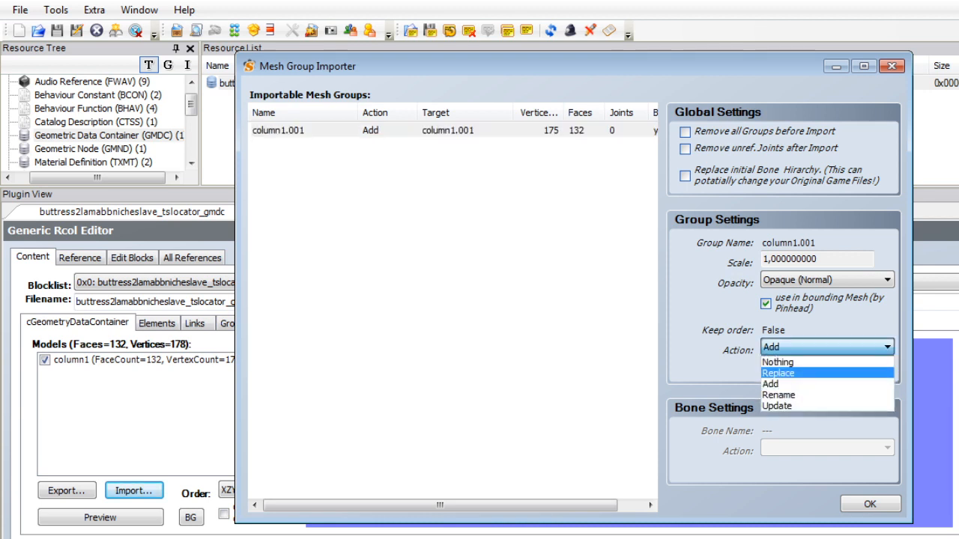
click(795, 374)
click(887, 368)
click(787, 380)
click(870, 504)
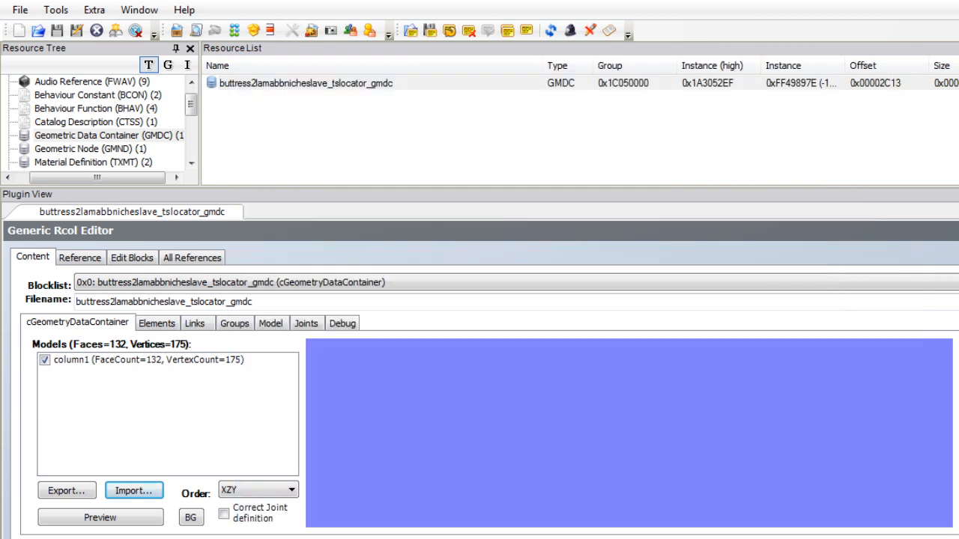
Rename the column1 mesh group in the geometric data container to niche and commit the resource.
click(235, 323)
click(150, 366)
double_click(637, 414)
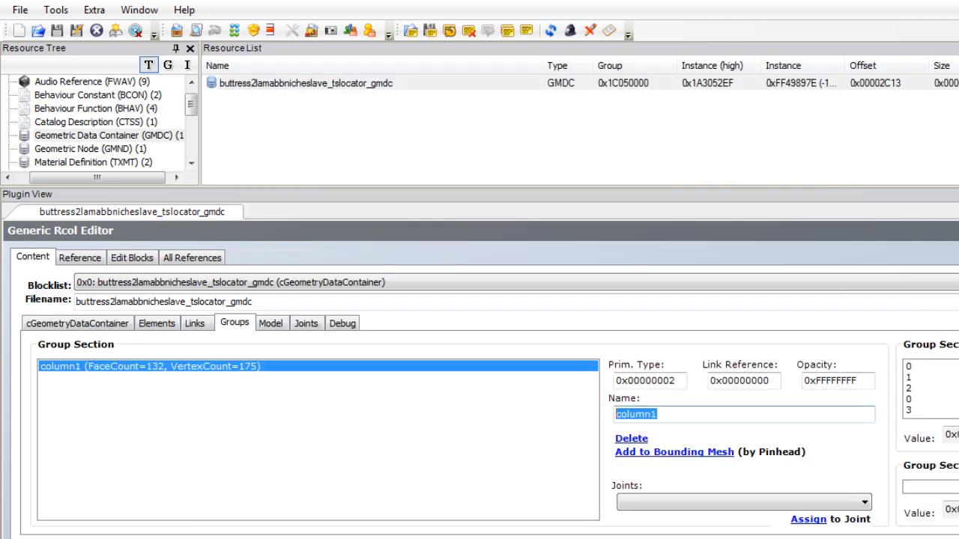
text(niche)
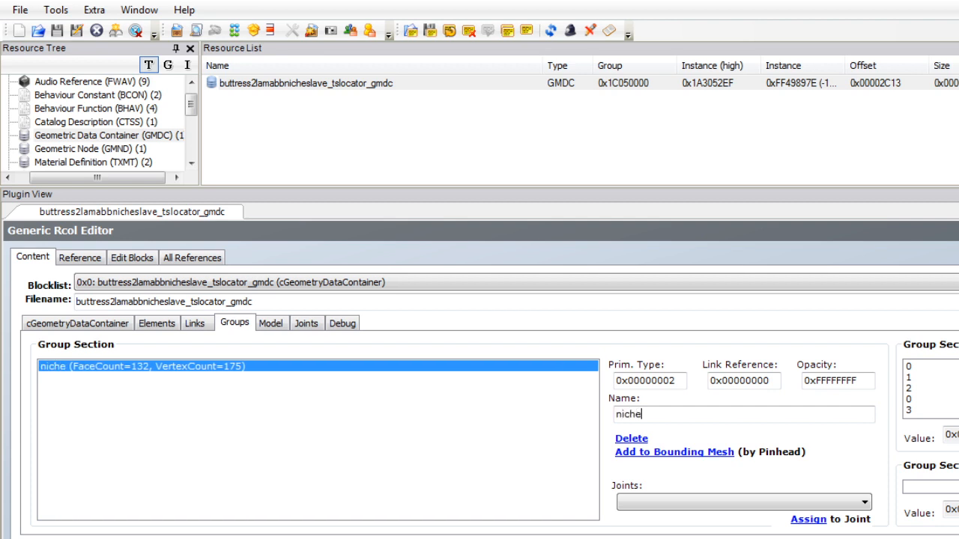
key(Return)
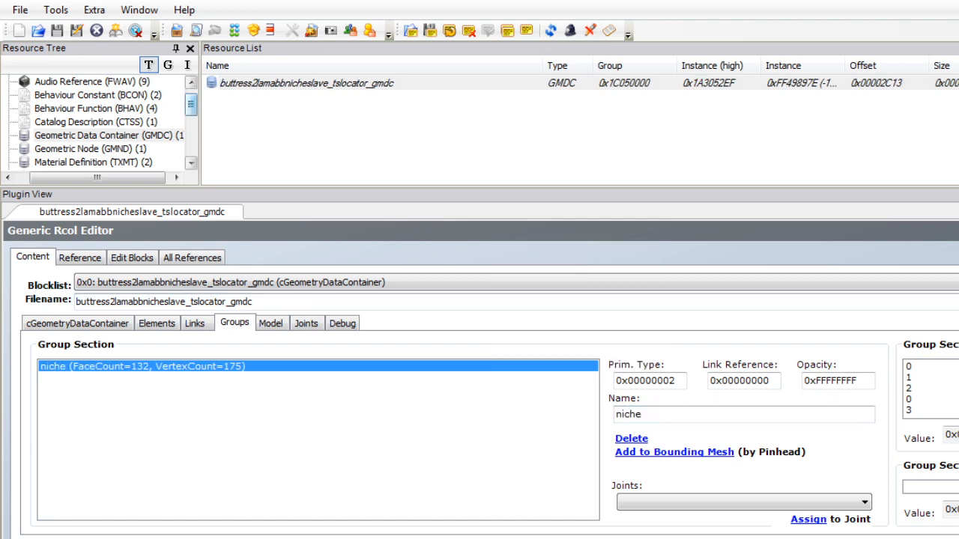
Rename the column1 item in the geometric node's tsDesignModeEnabled block to niche.
click(83, 148)
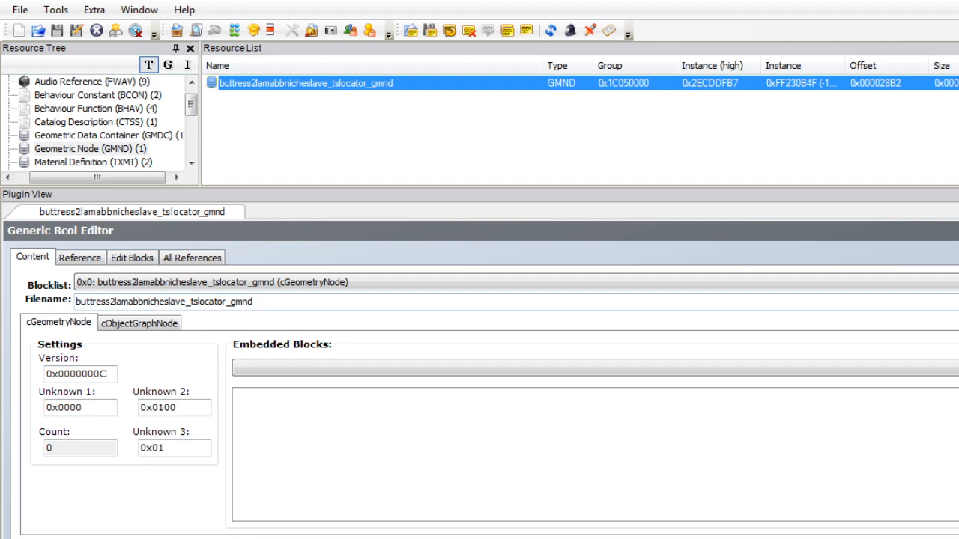
click(479, 283)
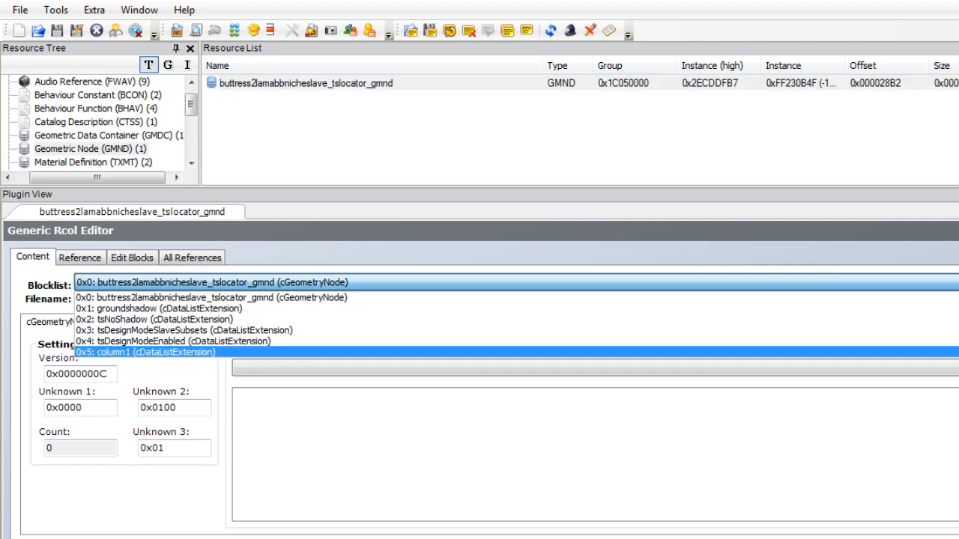
key(Return)
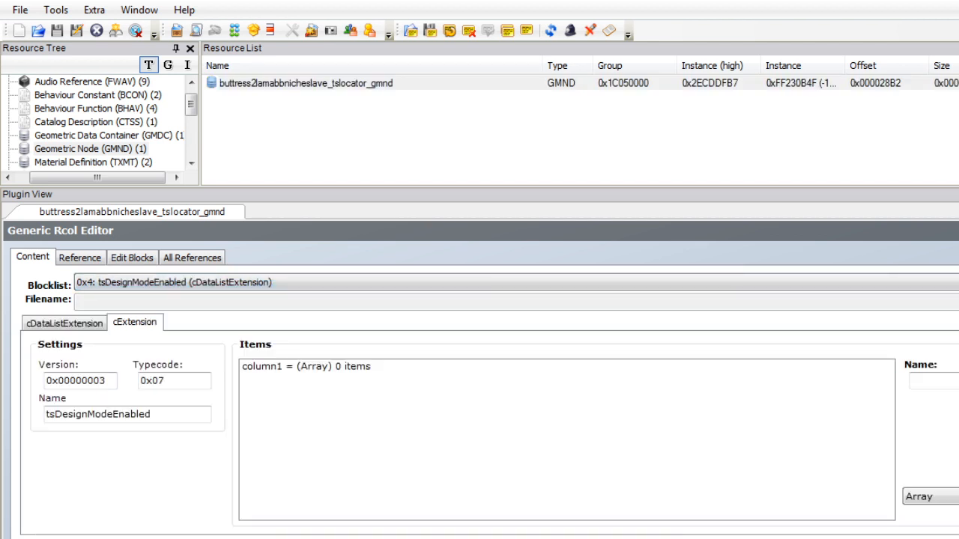
click(306, 367)
double_click(931, 381)
text(ni)
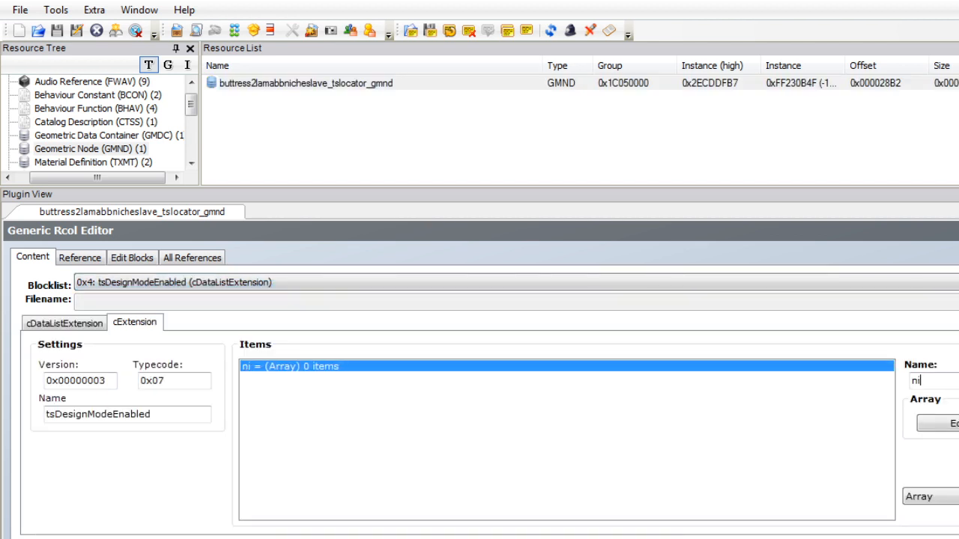
text(che)
Add a sixth datalist extension reference to the geometric node's cObjectGraphNode settings.
click(480, 282)
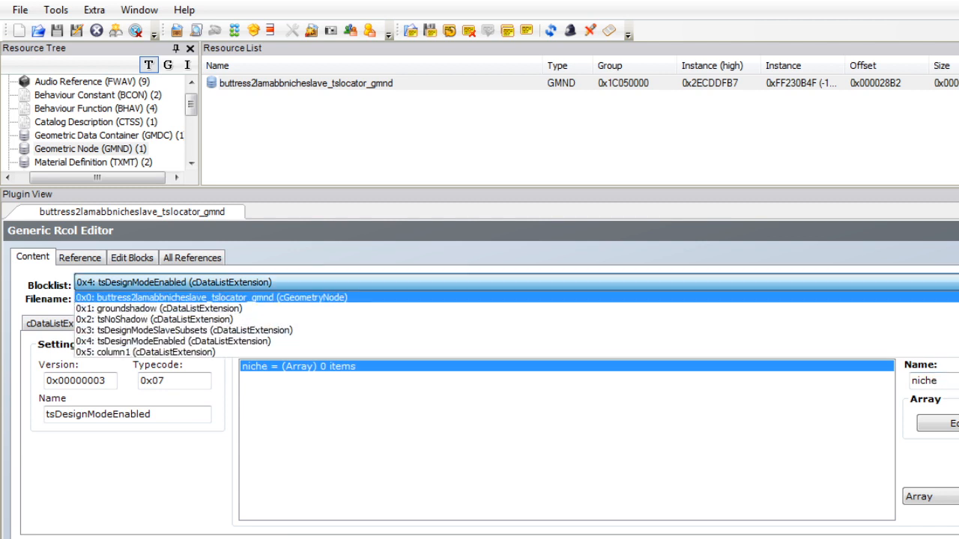
click(211, 298)
click(140, 323)
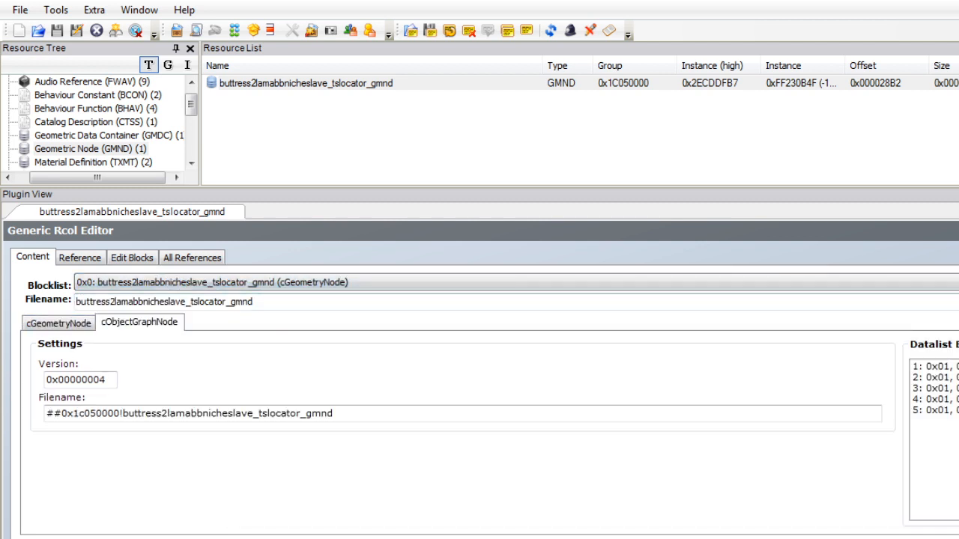
click(934, 421)
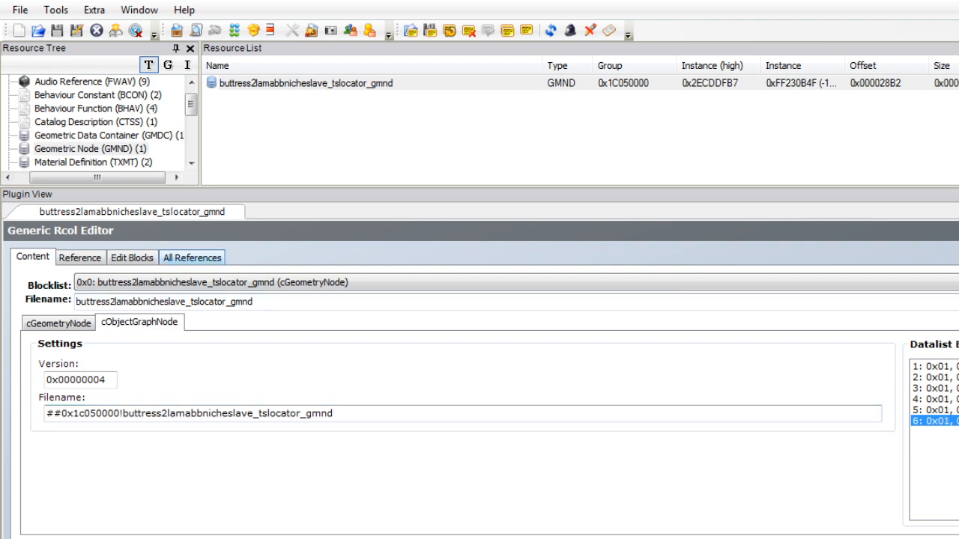
Add a new cDataListExtension block to the geometric node resource.
click(132, 258)
click(389, 350)
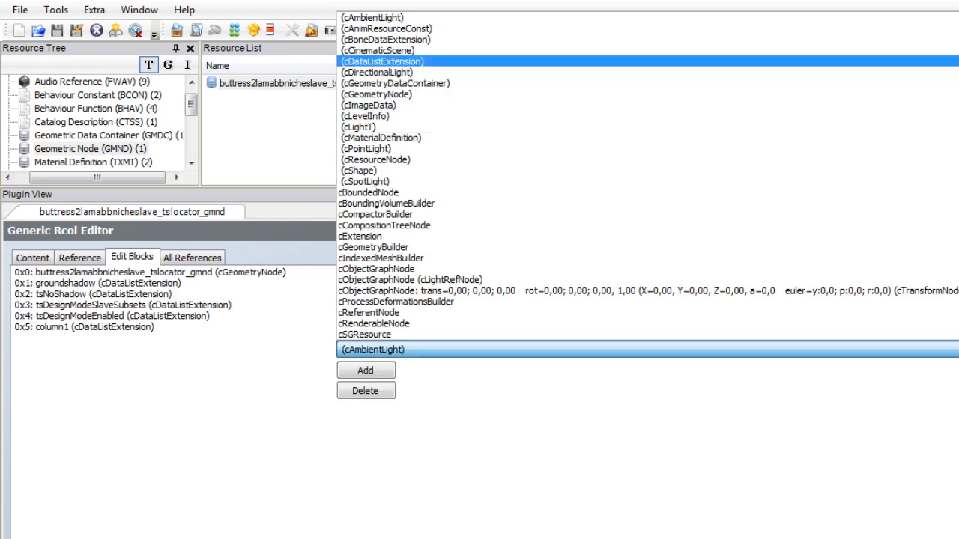
click(382, 72)
click(382, 350)
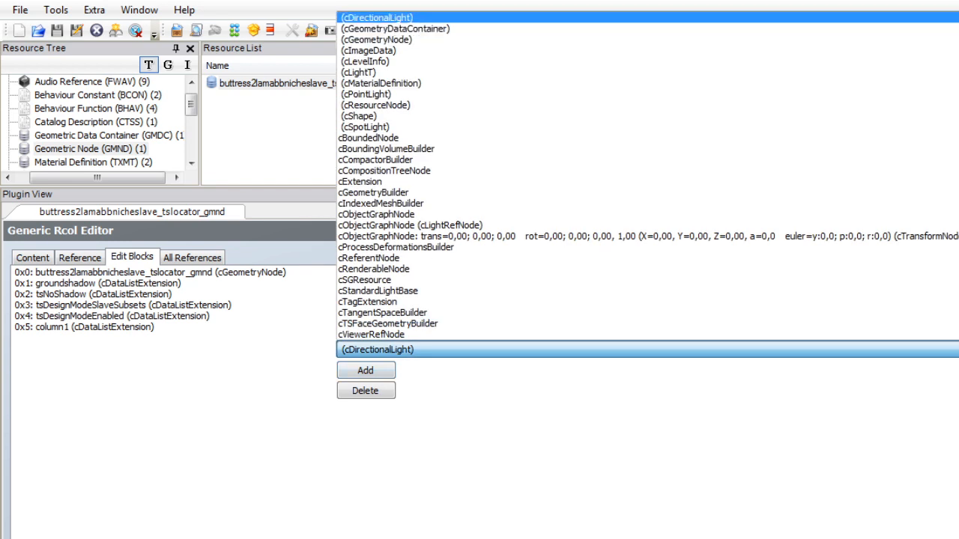
scroll(378, 45, up, 3)
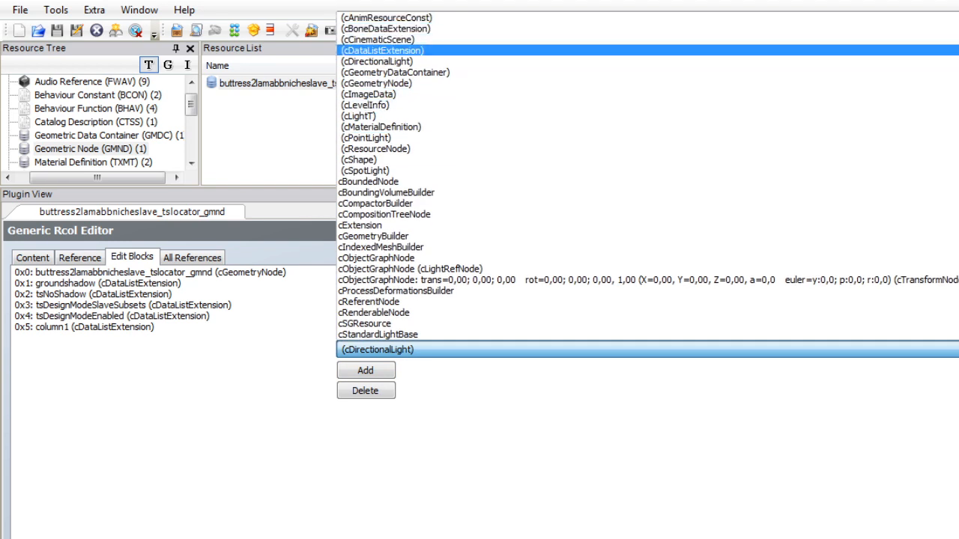
click(378, 47)
click(364, 370)
Name the new 0x6 cDataListExtension block tsMaterialsMeshName.
click(32, 257)
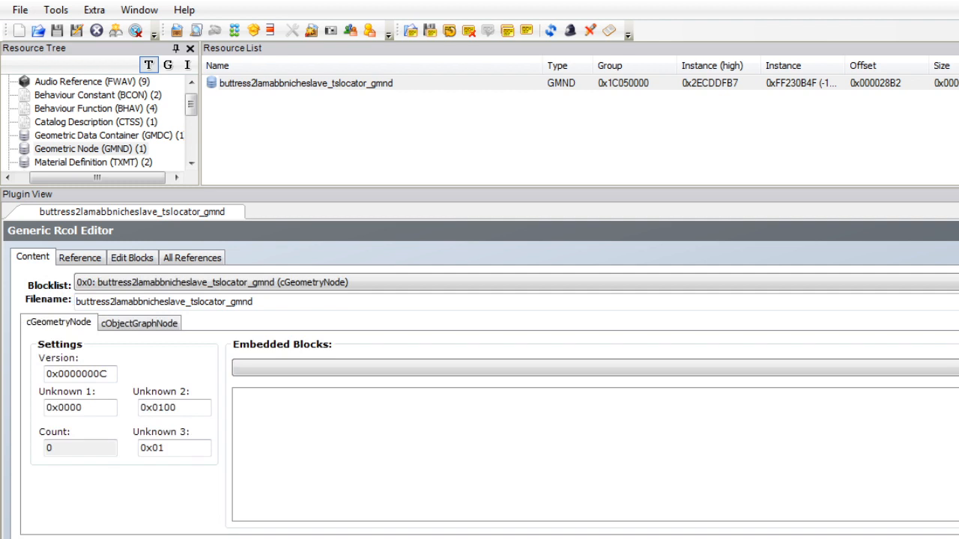
click(300, 283)
click(113, 365)
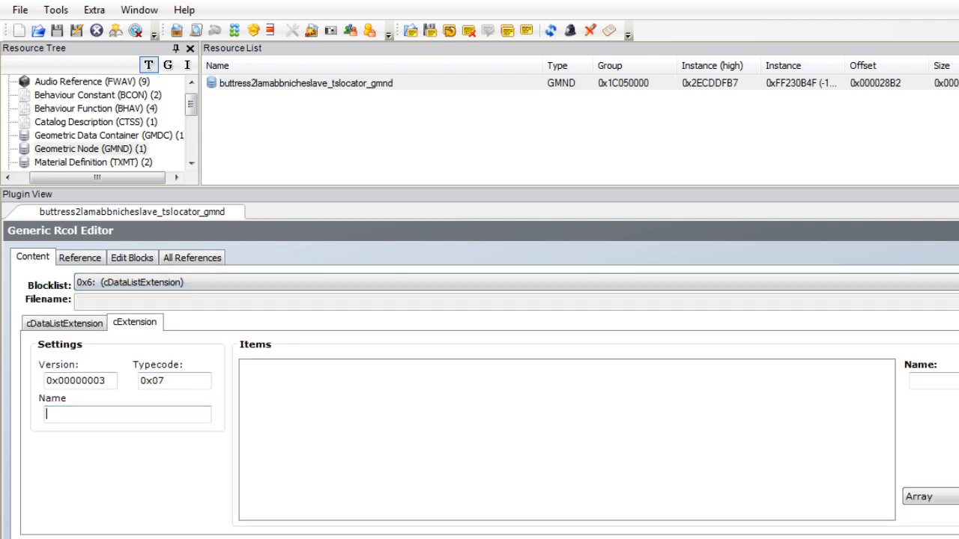
text(tsMaterialsMeshNam)
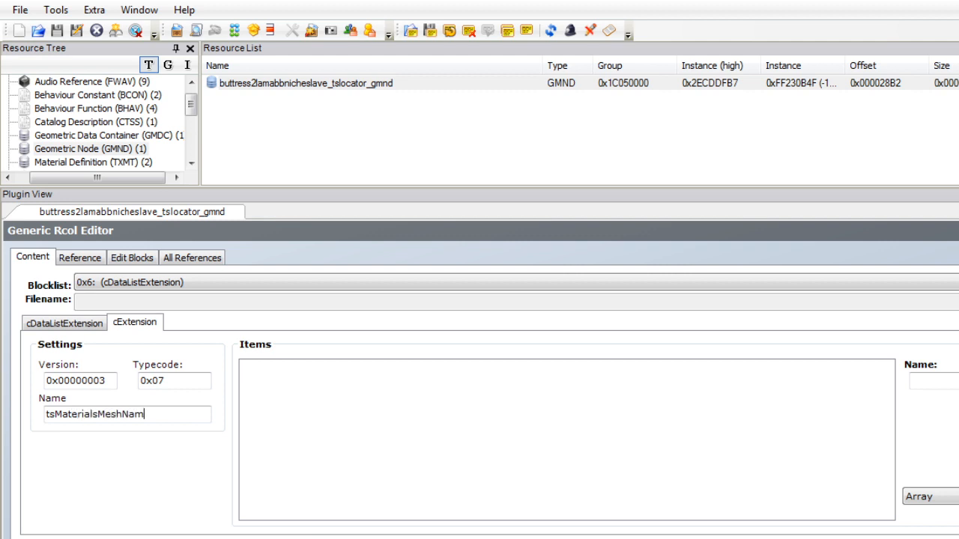
text(e)
Add a String item named niche with the value ##0x1C050000!displaycube-[buggyb-21.6.2012-113635] to the tsMaterialsMeshName block and commit the geometric node.
click(937, 497)
click(936, 538)
click(958, 497)
text(##0x1C050000!displaycube-[buggyb-21.6.2012-113635]_table_lightwood)
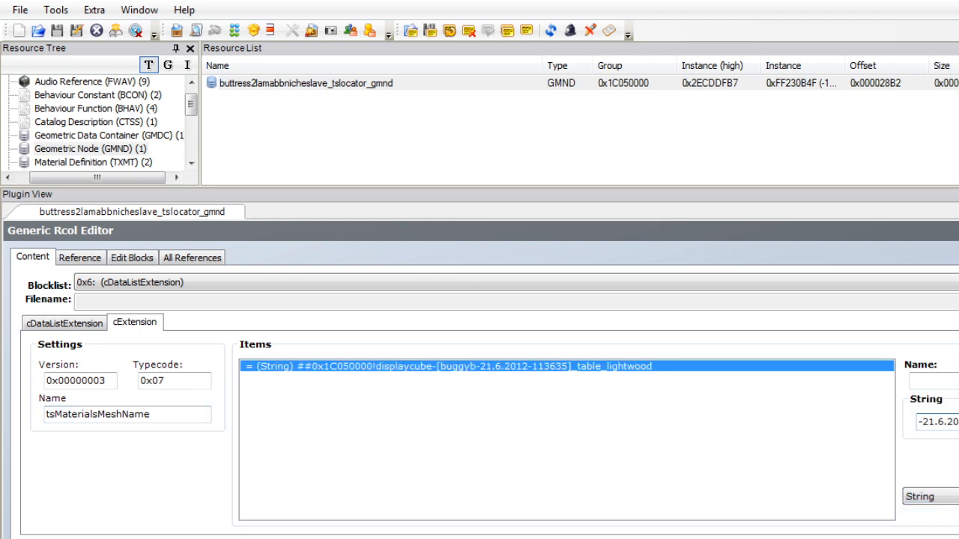
key(BackSpace)
click(952, 381)
text(niche)
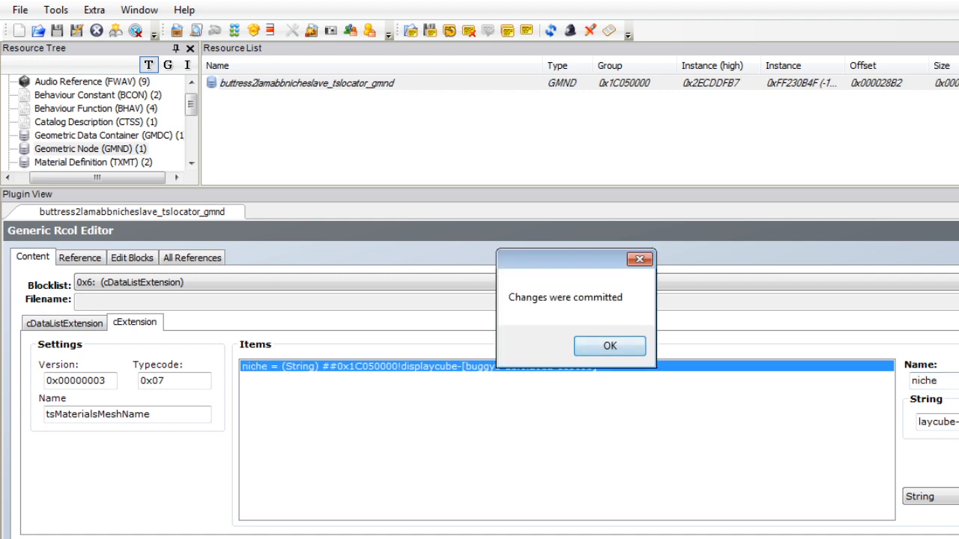
click(609, 346)
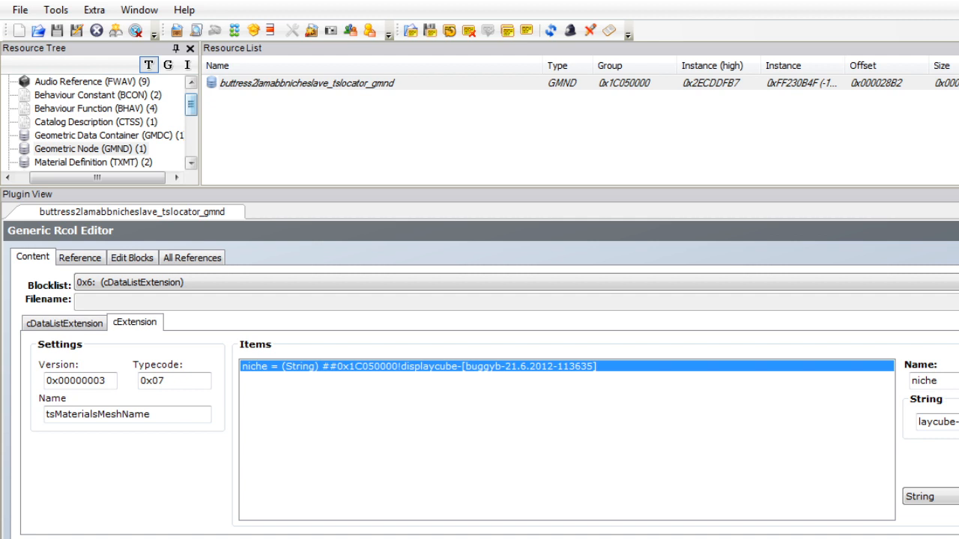
Open the Geometric Data Container and run the Scenegraph rename wizard with the model name buttress2lamabbnicheslave.
click(108, 135)
click(305, 84)
drag(191, 105, 191, 141)
click(20, 10)
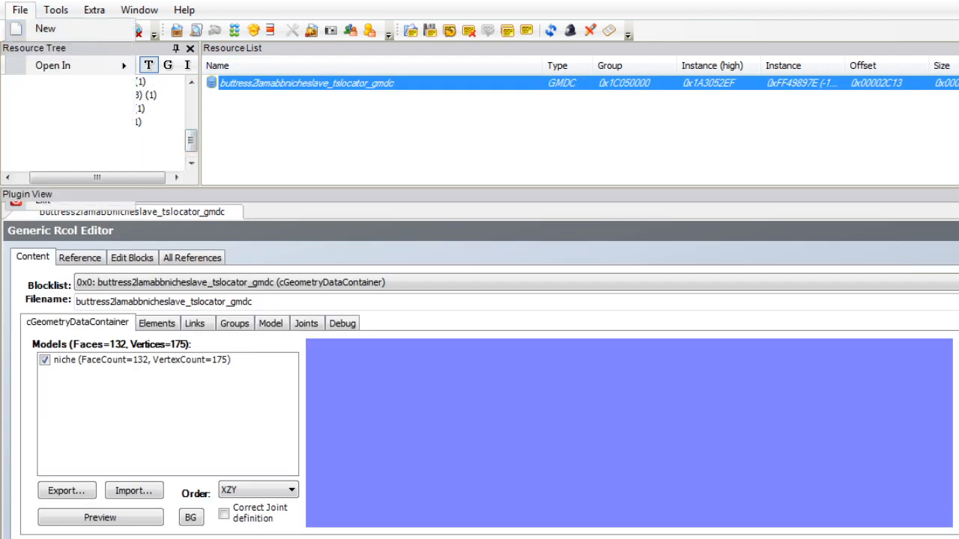
click(55, 9)
mouse_move(95, 121)
click(292, 215)
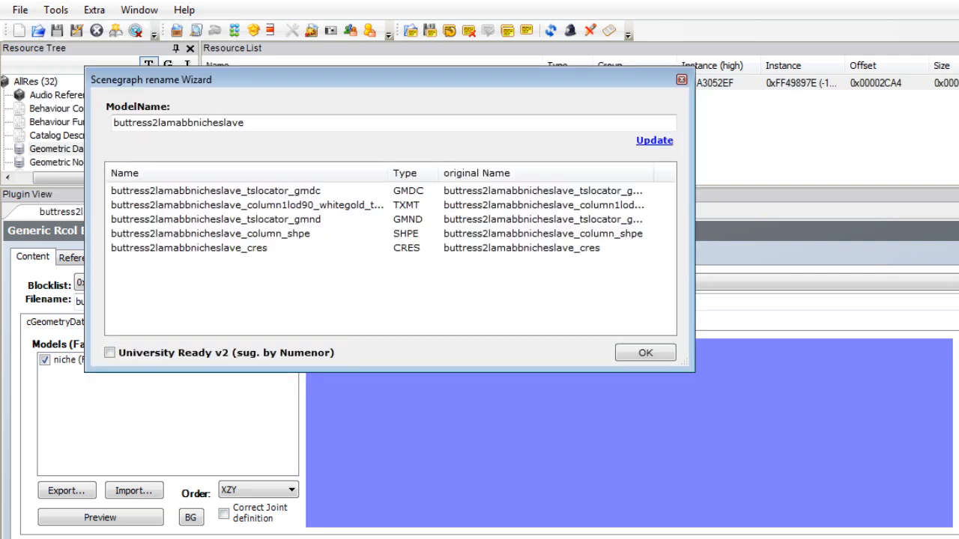
click(645, 353)
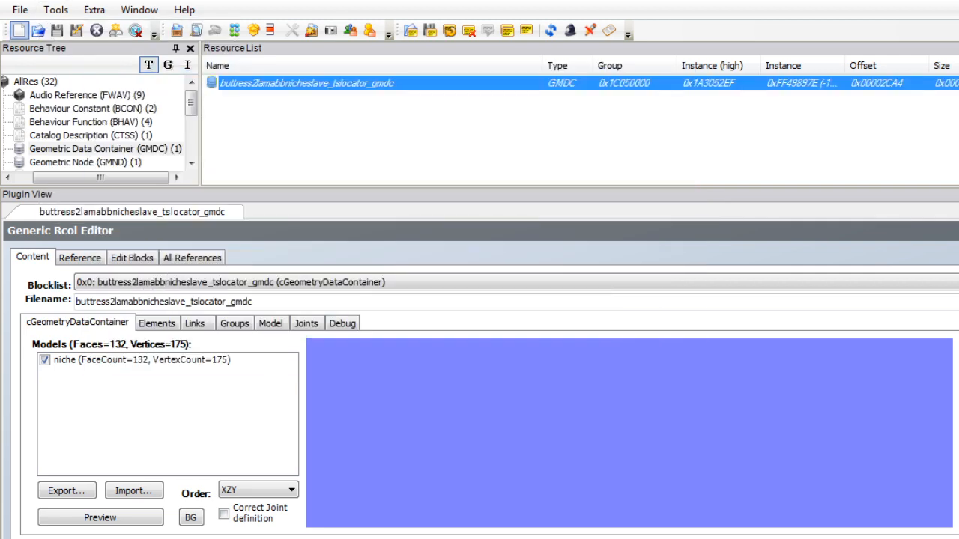
Save the Lama Buttress 2 slave package and close it by starting a new empty package.
click(20, 11)
click(45, 103)
click(20, 10)
click(45, 29)
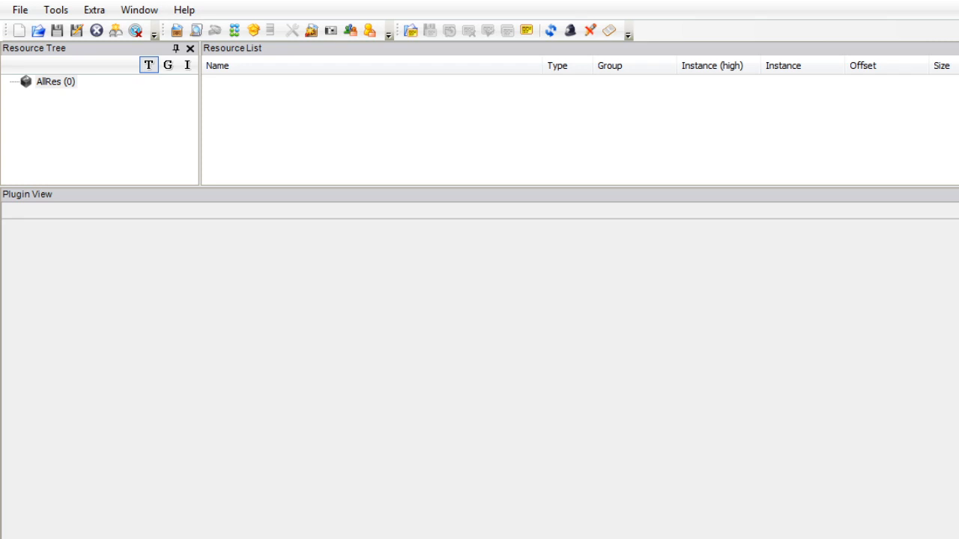
Compress the four slave packages from the Buttresses folder with the Compressorizer, clear its file list and close it.
click(178, 356)
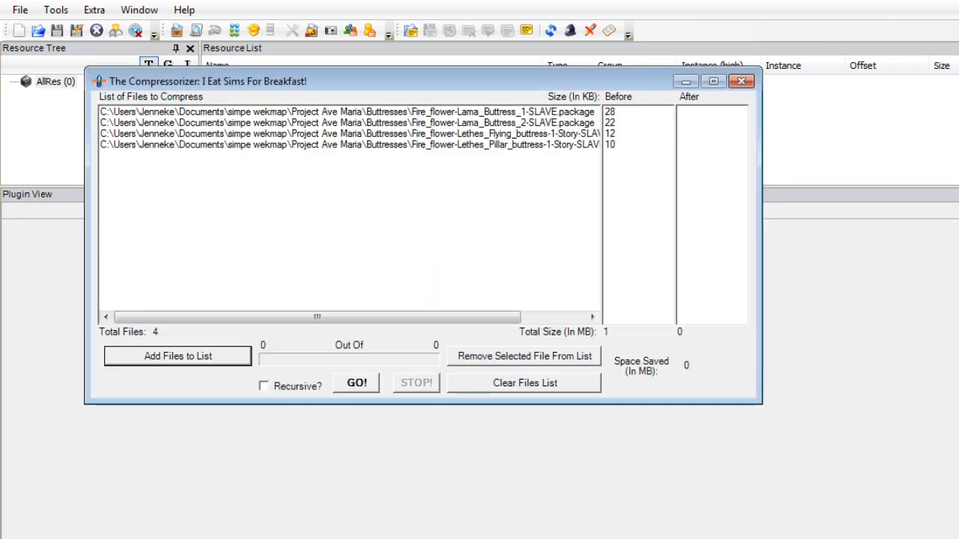
click(357, 383)
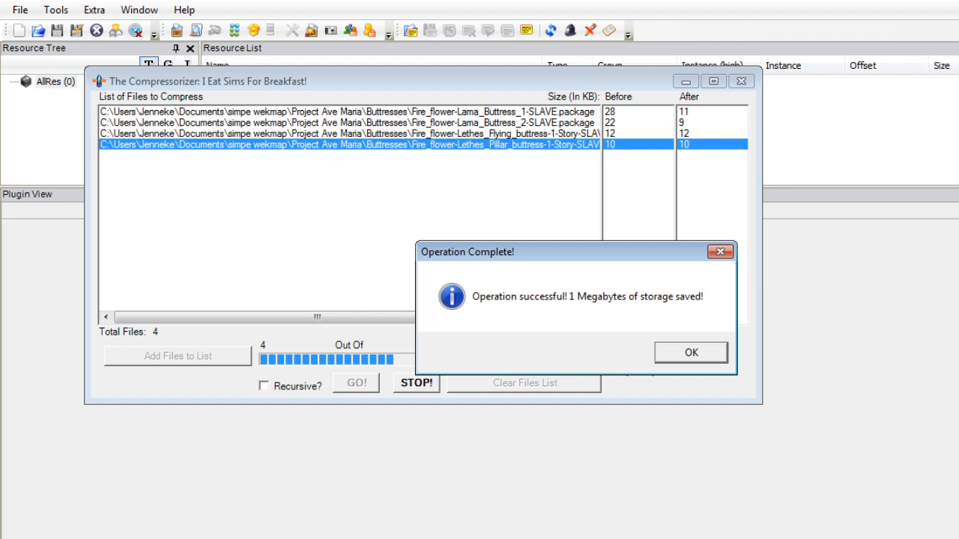
key(Return)
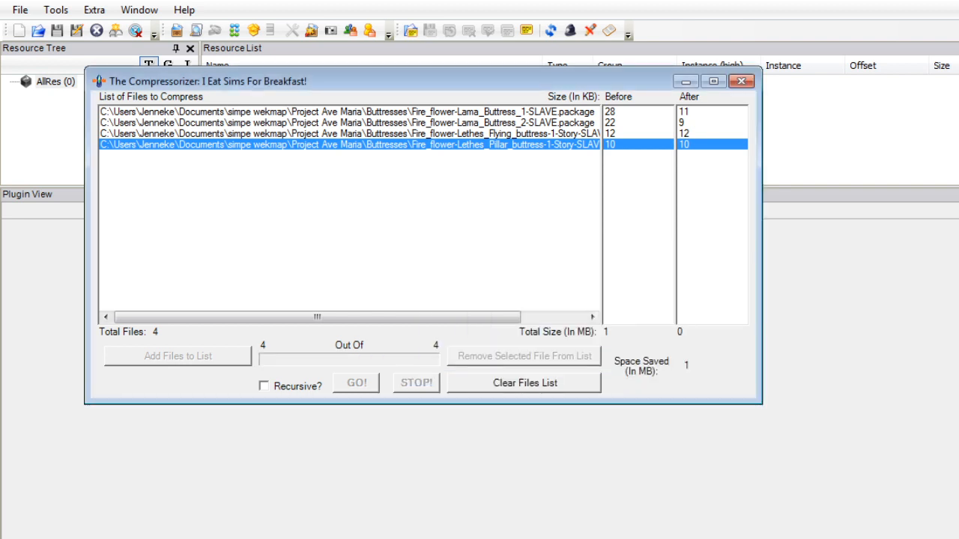
click(525, 384)
click(741, 81)
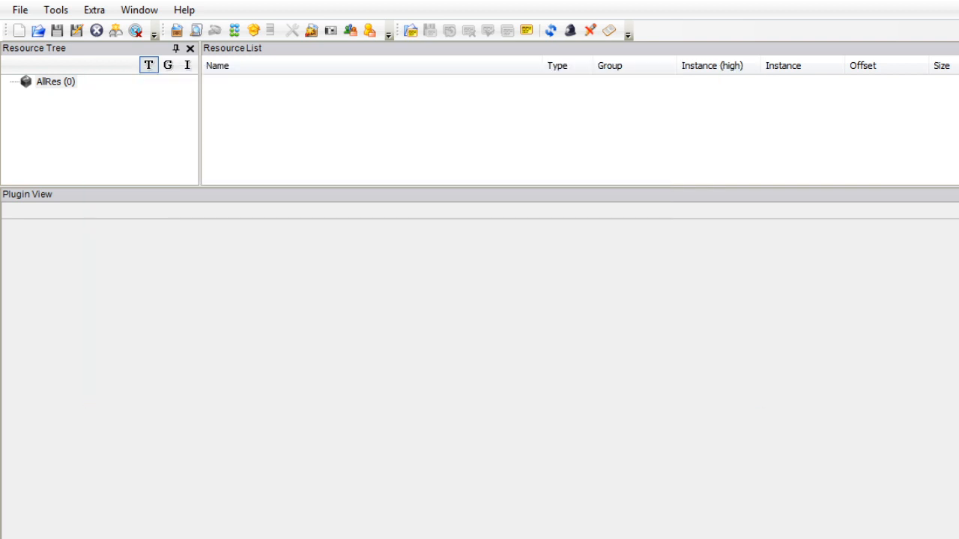
In the Buttresses folder of Project Ave Maria, copy the Fire_flower-Lama_Buttress_1-SLAVE and Fire_flower-Lama_Buttress_2-SLAVE packages.
key(alt+Tab)
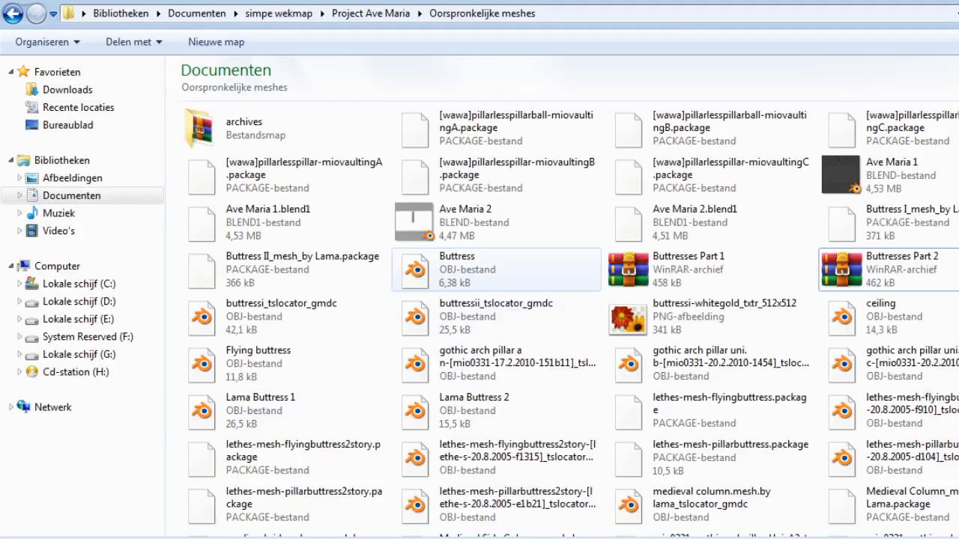
click(13, 14)
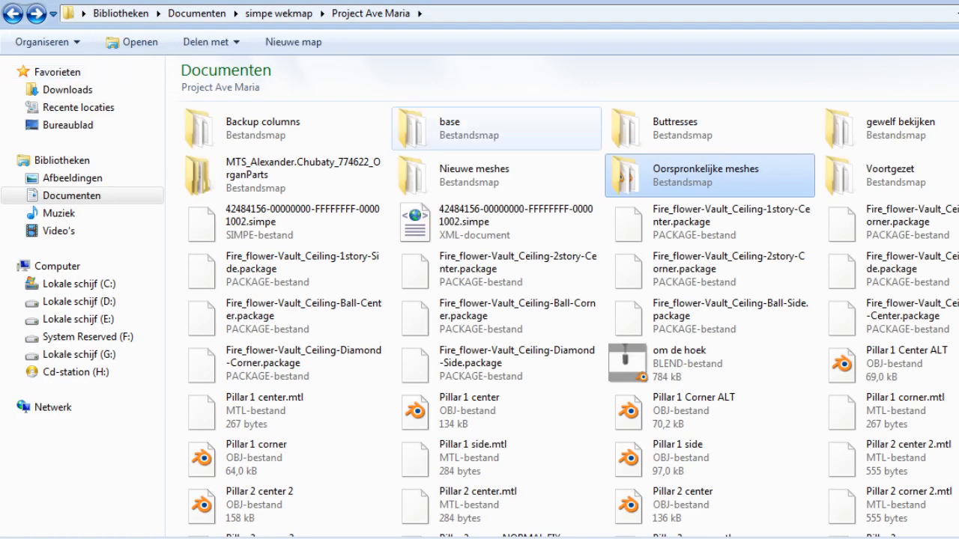
double_click(674, 127)
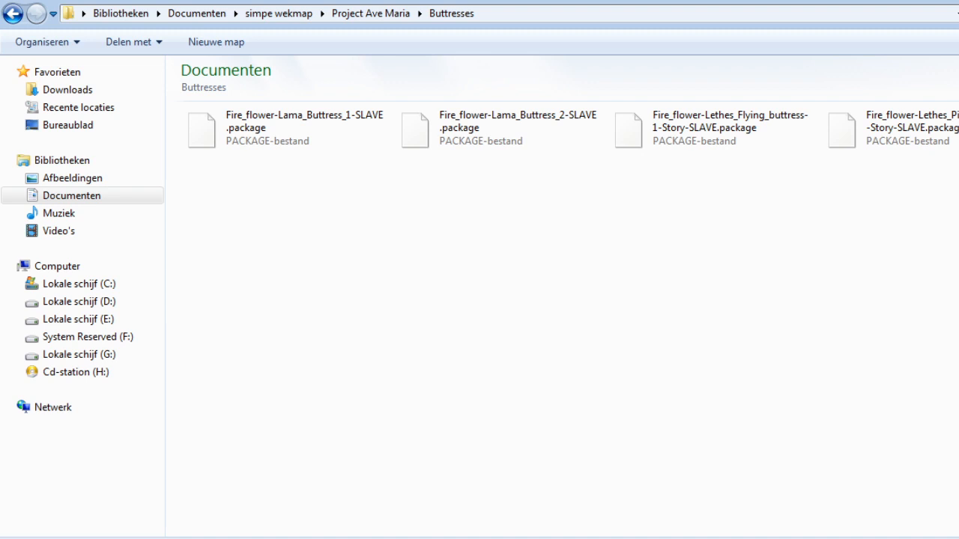
drag(310, 177, 524, 124)
right_click(524, 124)
click(555, 368)
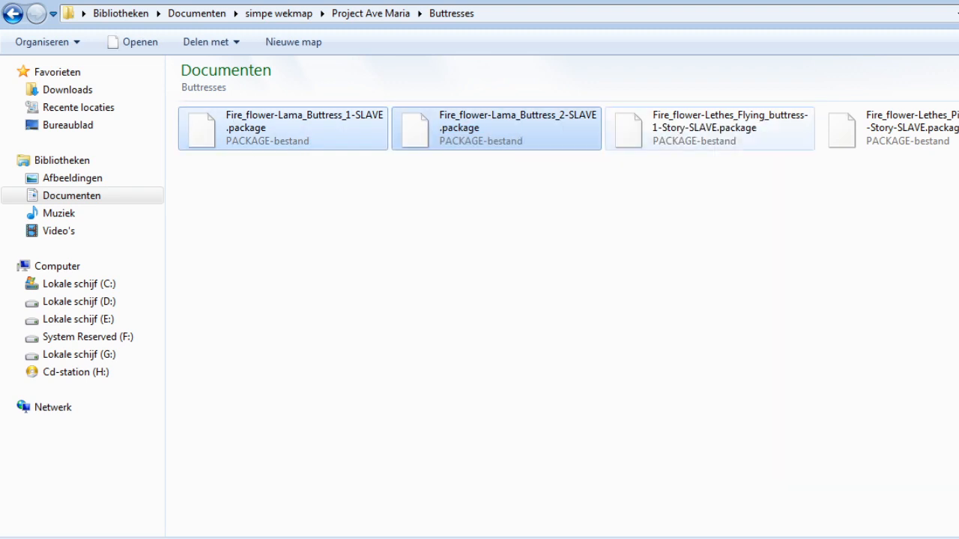
Paste the two Lama buttress packages into the De Sims 2 Downloads folder and return to the Buttresses folder.
click(780, 184)
drag(732, 182, 851, 175)
key(alt+Tab)
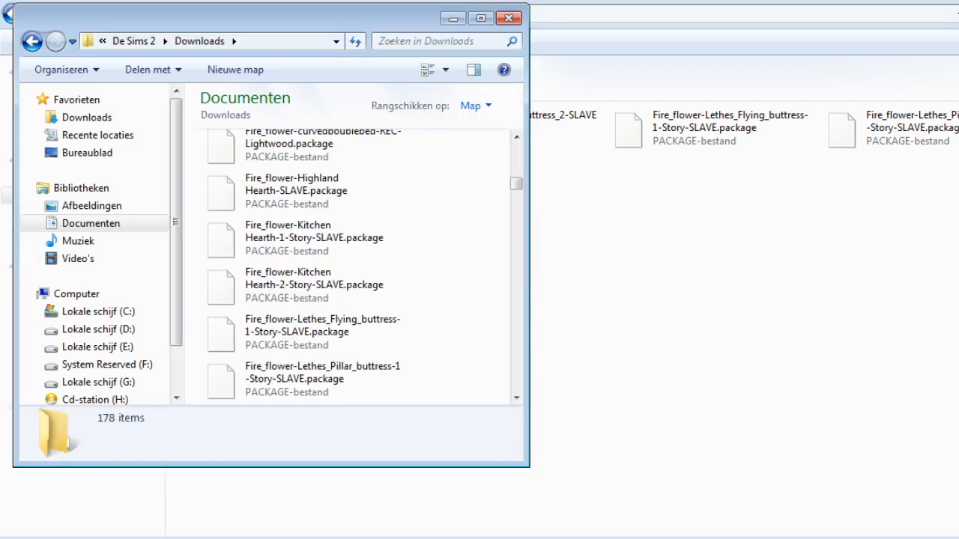
right_click(194, 334)
click(240, 451)
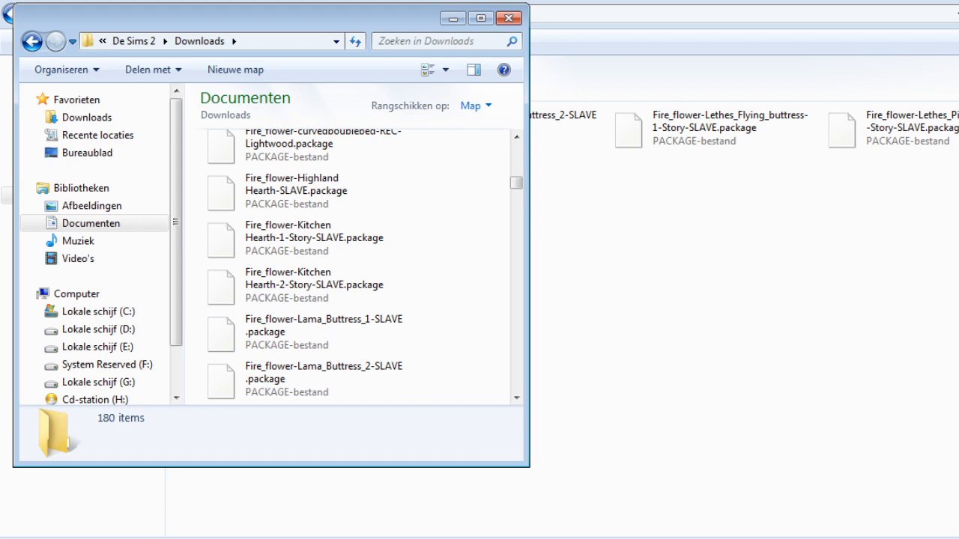
key(alt+Tab)
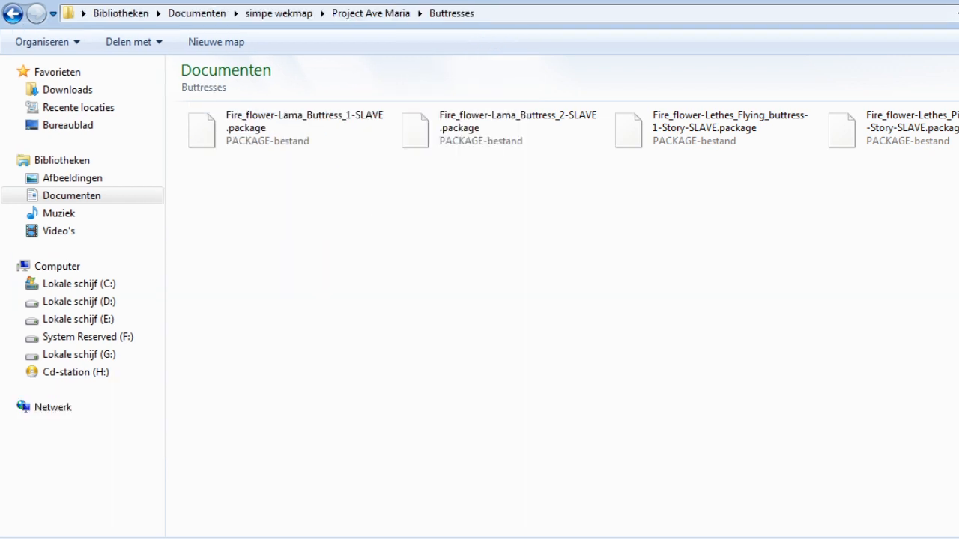
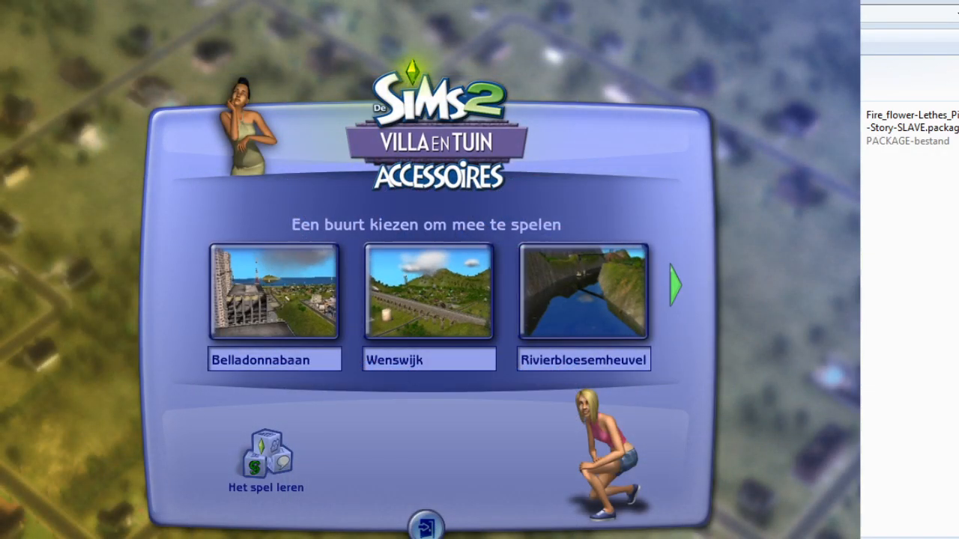
In The Sims 2, open the first neighbourhood on the next page and dismiss the Villa en Tuin Accessoires notice.
click(676, 285)
click(275, 292)
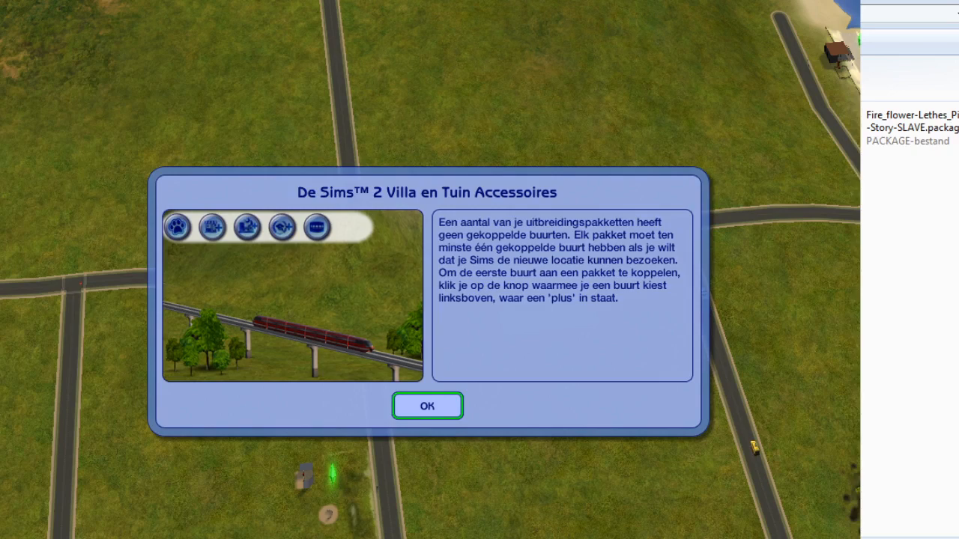
key(Return)
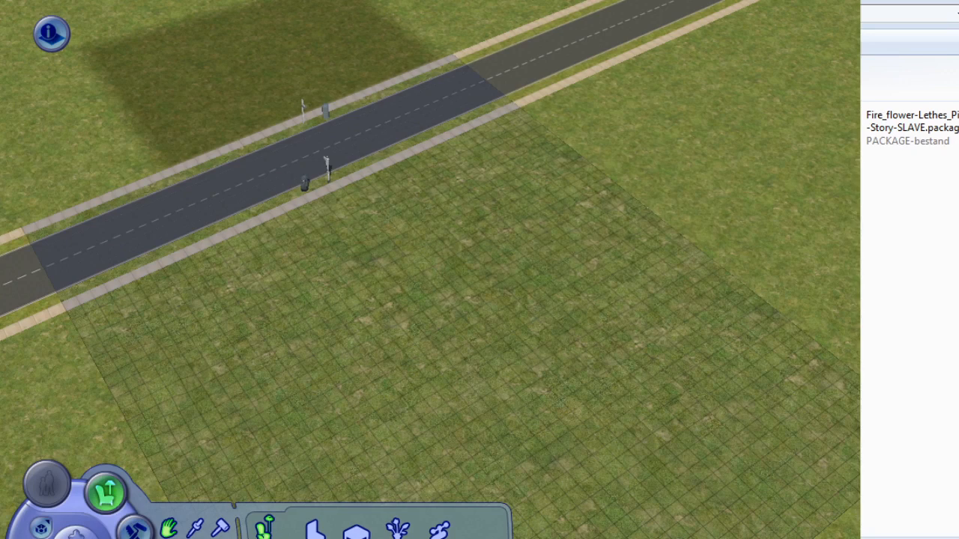
In build mode, place the small flying buttress column near the middle of the empty lot.
middle_drag(300, 225, 524, 180)
key(Left)
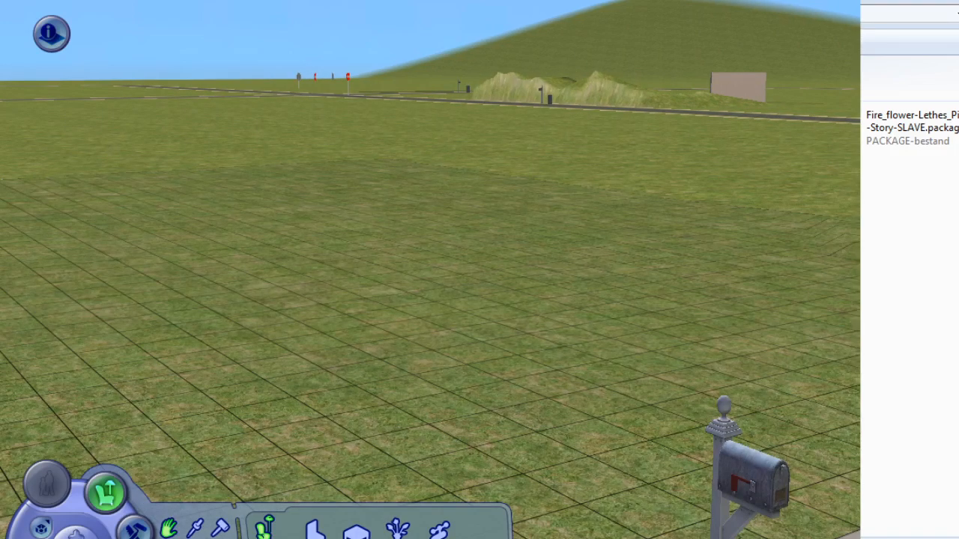
scroll(431, 269, down, 5)
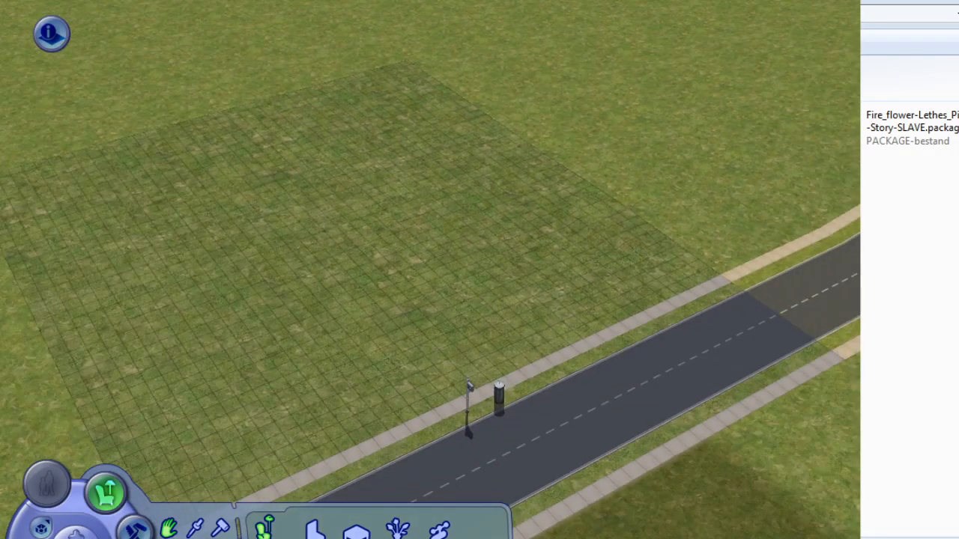
key(F3)
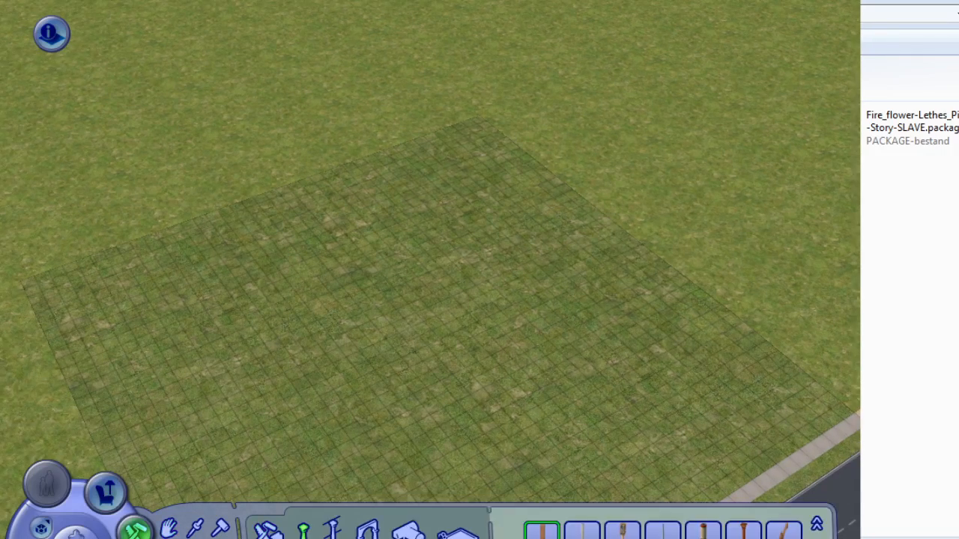
click(333, 531)
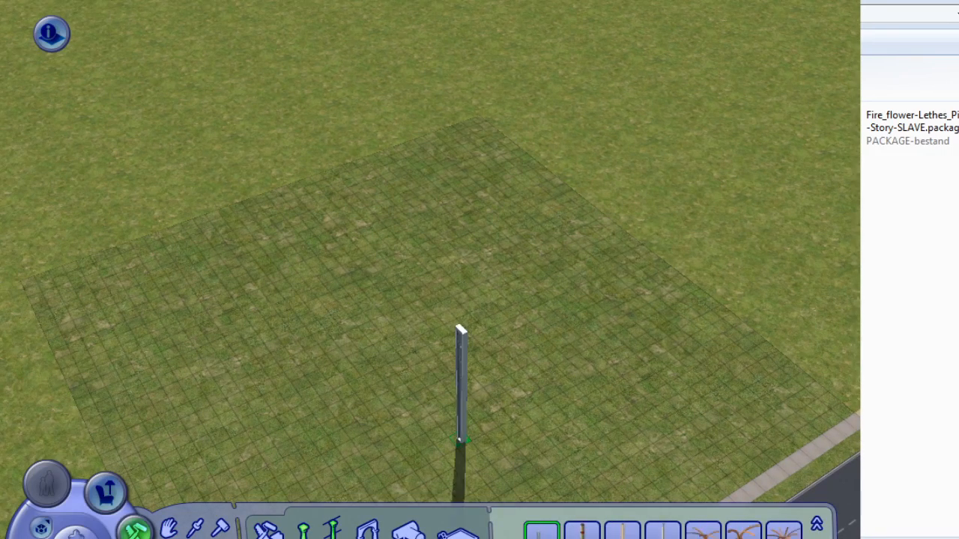
right_drag(413, 376, 429, 405)
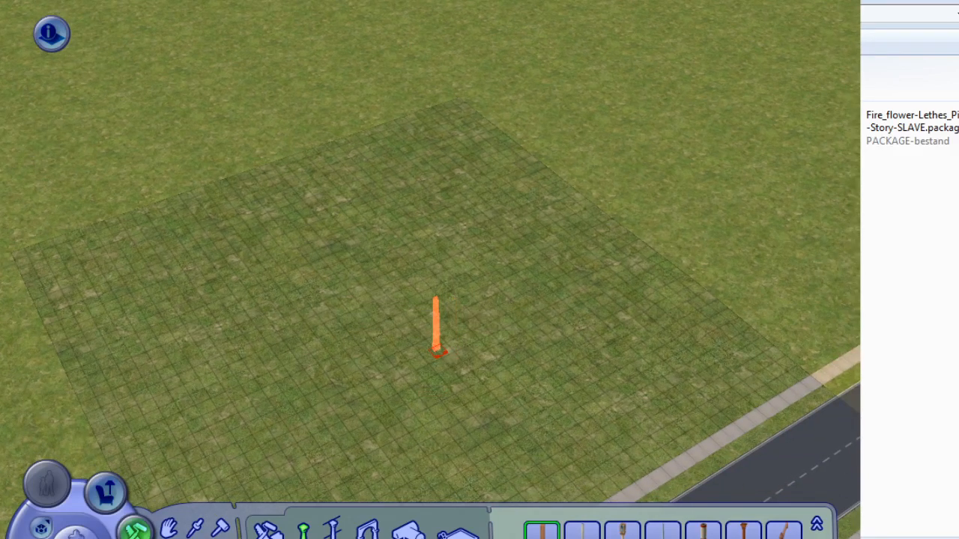
click(783, 530)
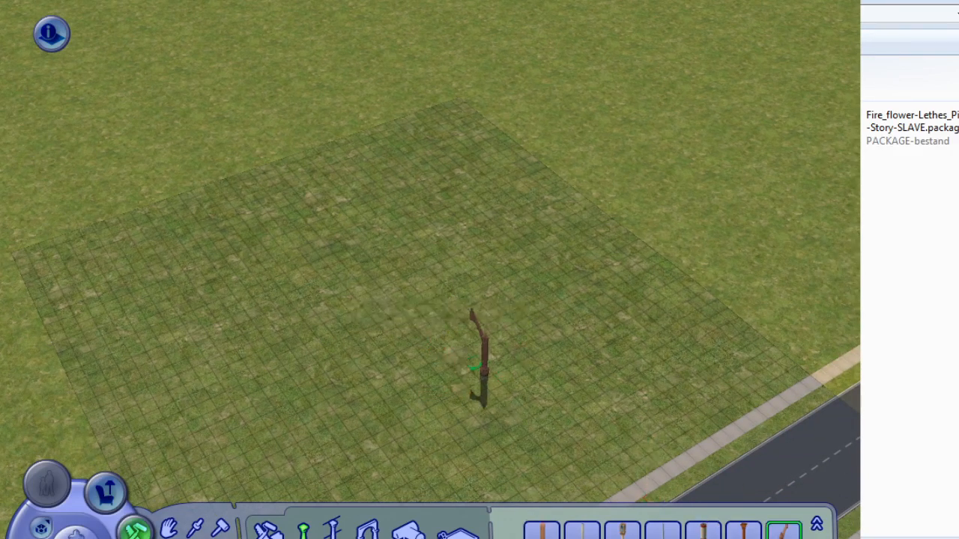
click(474, 365)
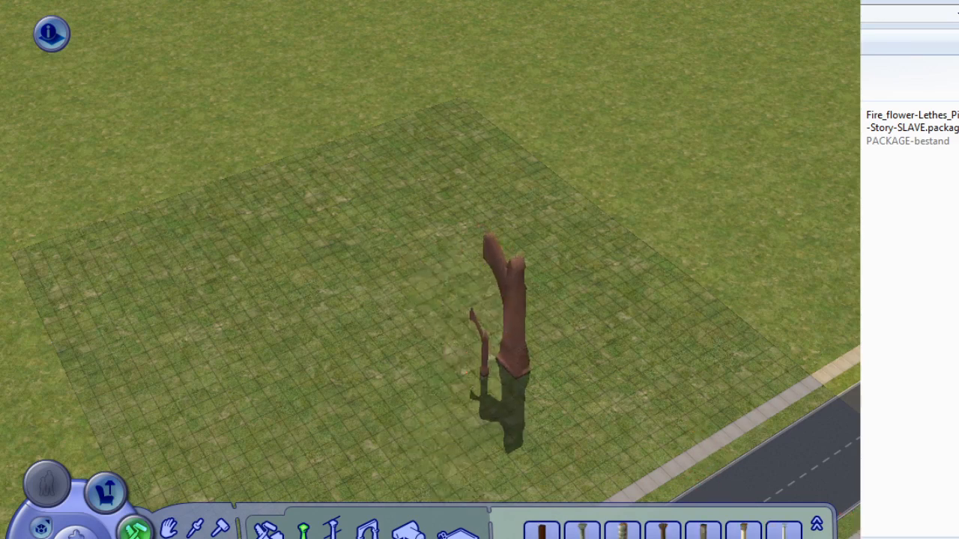
Place the large flying buttress directly behind the small one, facing the same way.
middle_drag(610, 400, 311, 463)
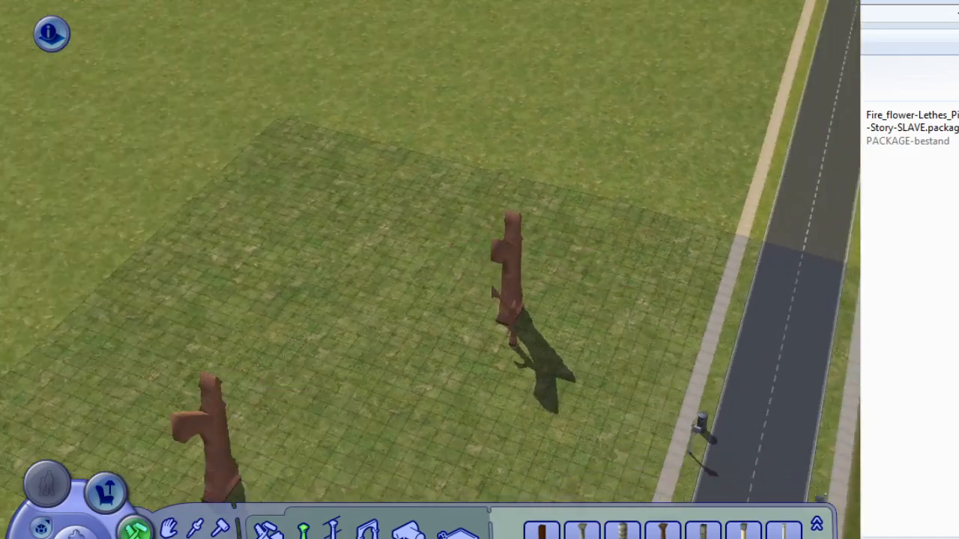
click(169, 529)
drag(509, 319, 535, 338)
click(510, 318)
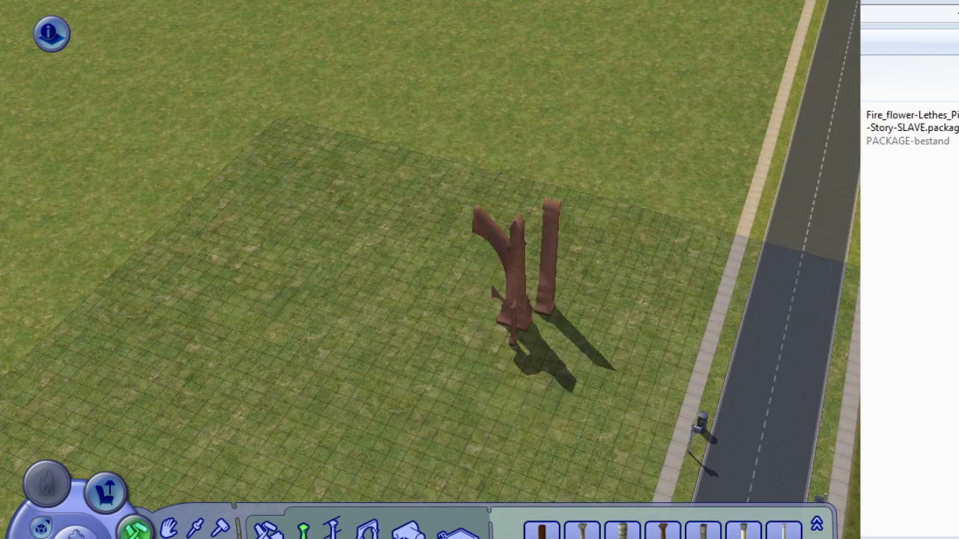
Place and rotate the Buttress II - SLAVE column, and move it under the free end of the large flying buttress's arch.
drag(547, 309, 569, 325)
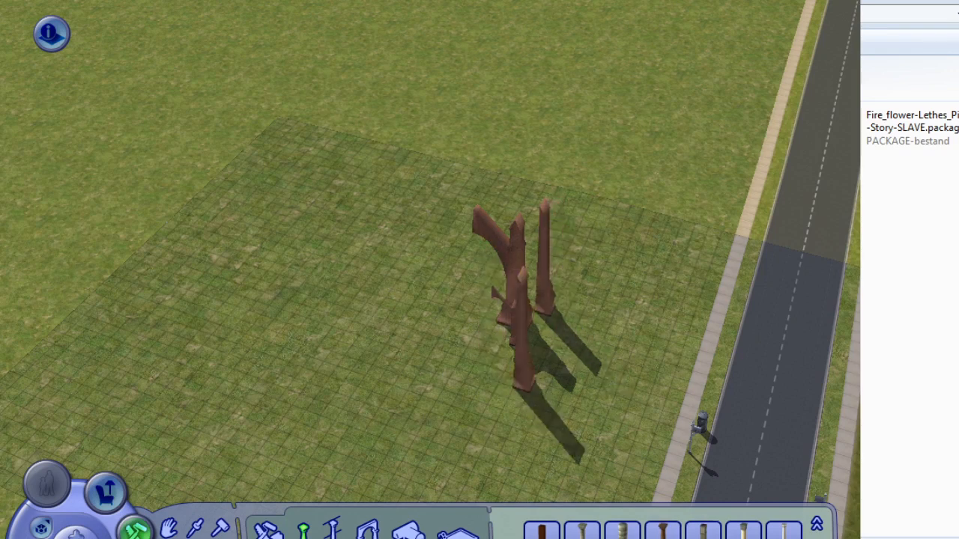
click(169, 529)
click(546, 306)
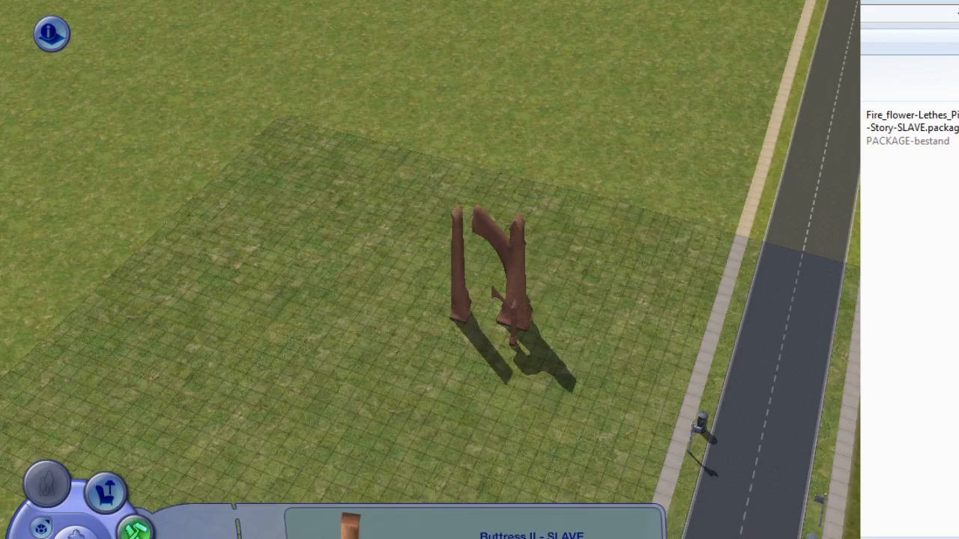
click(460, 317)
click(460, 317)
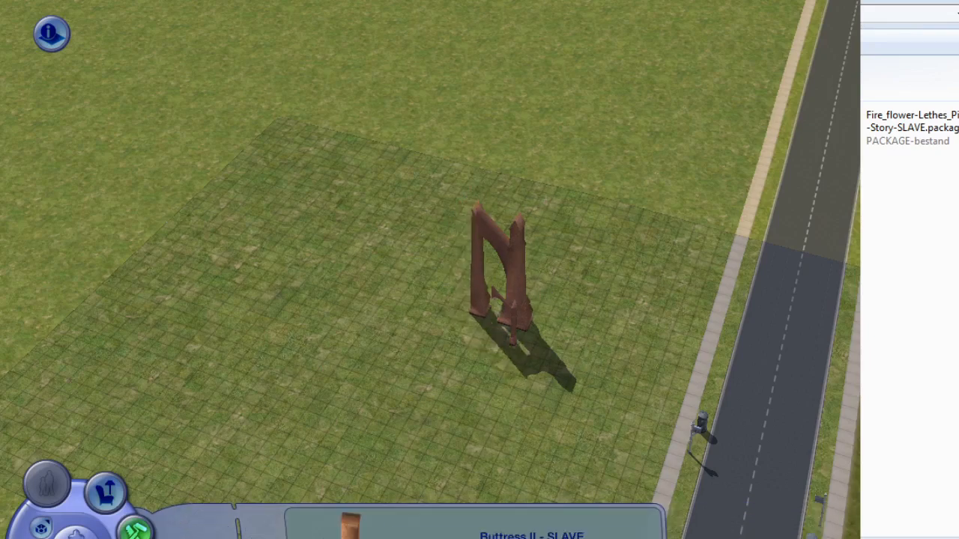
click(479, 310)
mouse_move(479, 310)
middle_down()
mouse_move(599, 307)
mouse_move(476, 310)
middle_up()
Draw a straight wall along the flat back of the Buttress II column and go up one floor level.
mouse_move(412, 404)
right_down()
mouse_move(392, 424)
mouse_move(404, 409)
right_up()
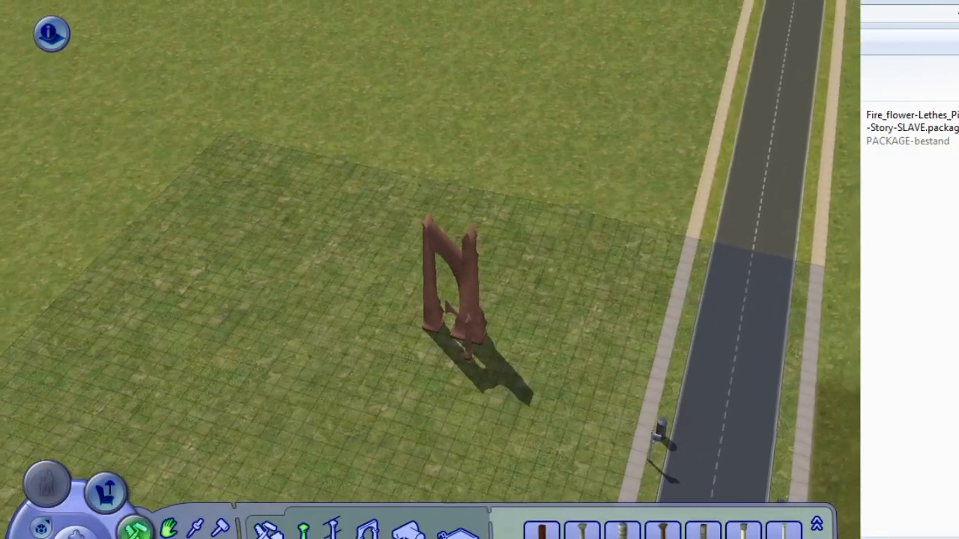
scroll(464, 300, up, 5)
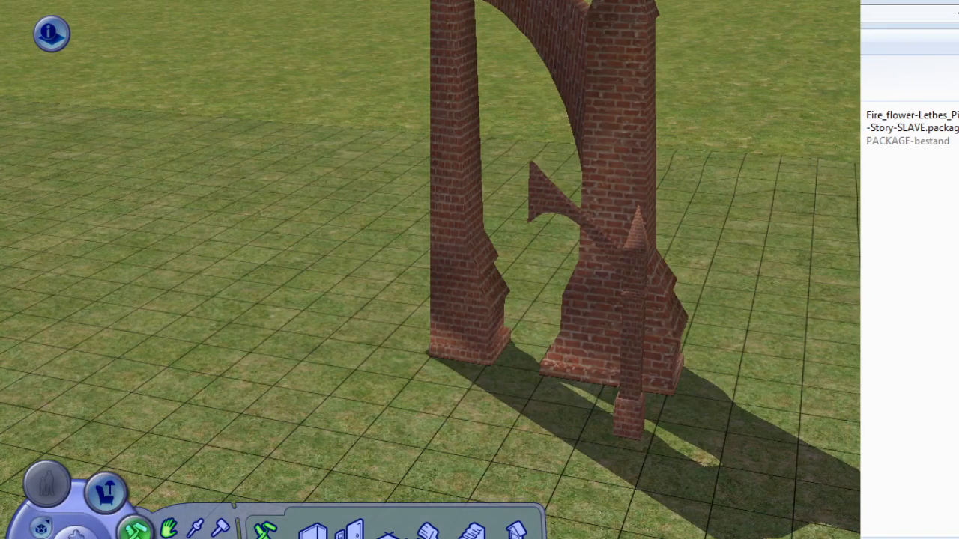
click(351, 530)
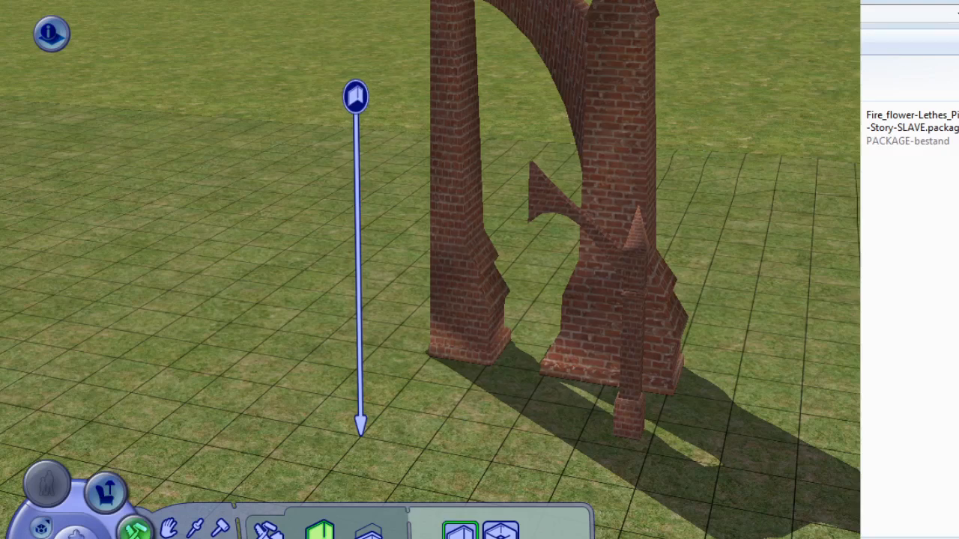
drag(332, 459, 503, 161)
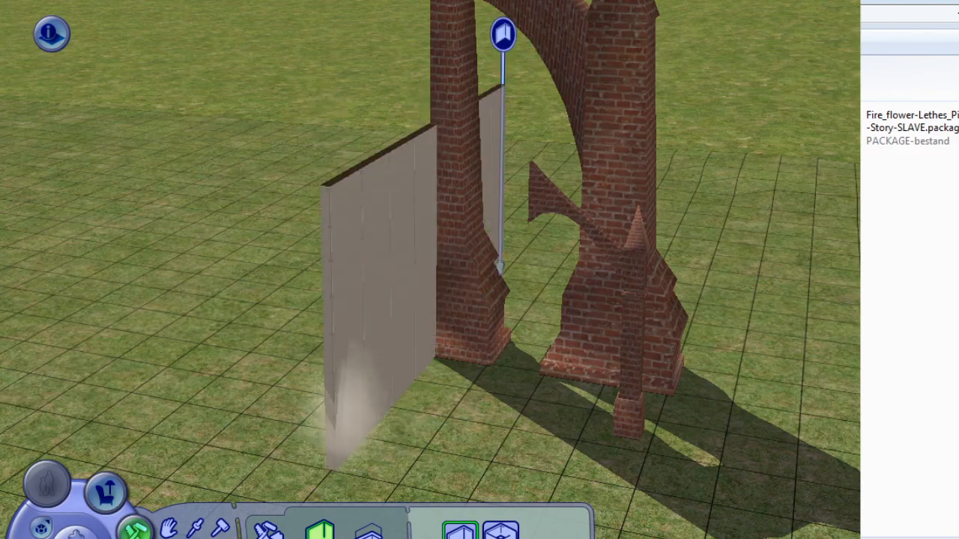
key(Page_Up)
middle_drag(184, 401, 195, 451)
scroll(193, 449, down, 5)
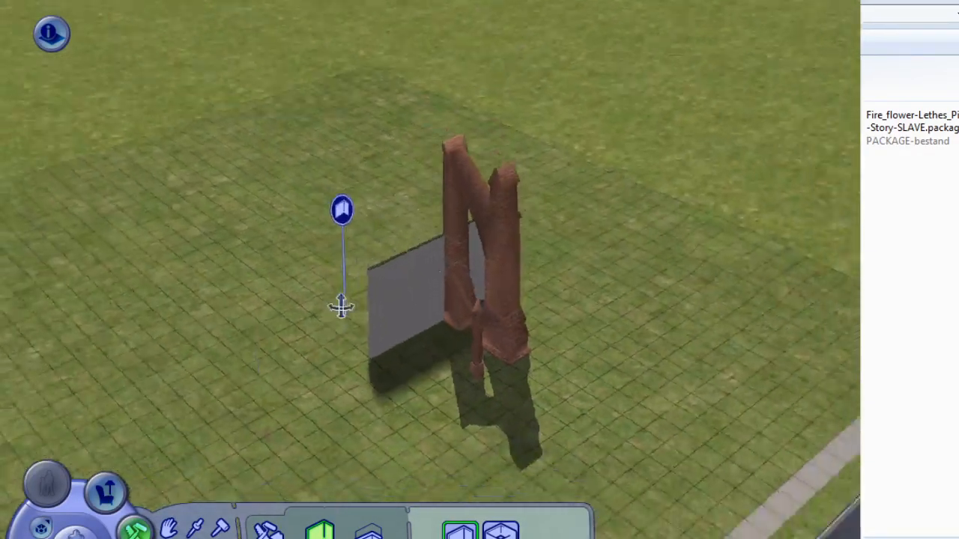
Draw an upper-storey wall on top of the ground-floor wall behind the Buttress II column.
drag(390, 201, 488, 112)
middle_drag(505, 259, 332, 362)
click(268, 532)
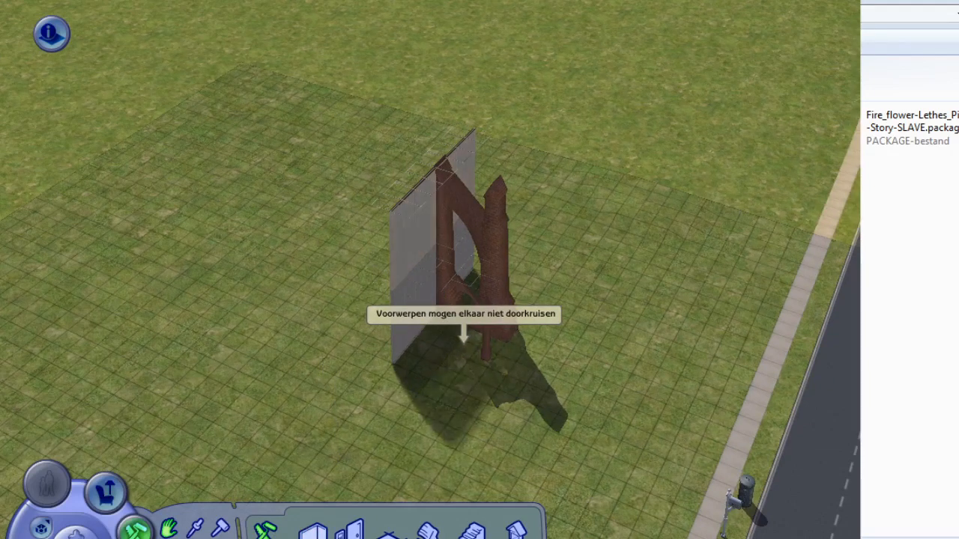
Undo both the upper-storey and the ground-floor wall behind the buttress columns.
click(517, 533)
key(ctrl+z)
key(ctrl+z)
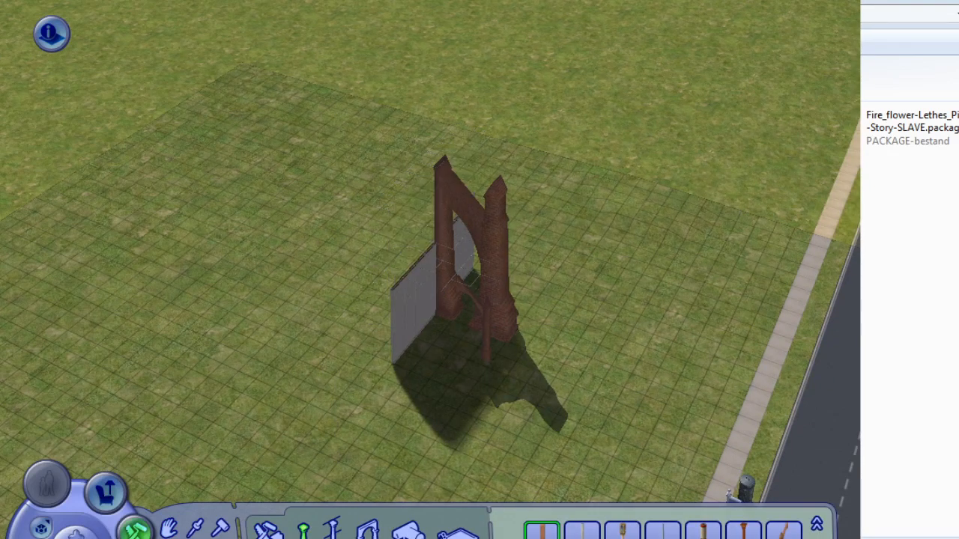
click(267, 531)
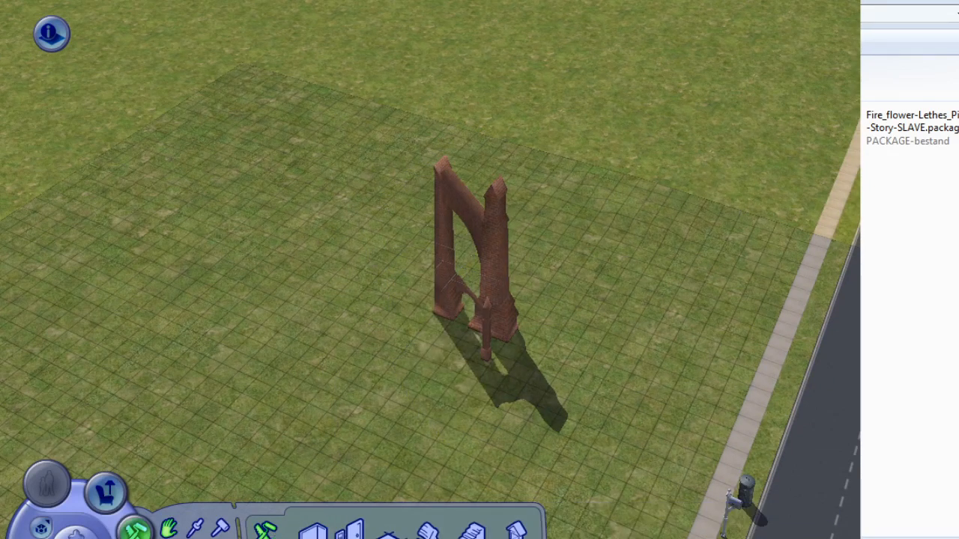
Draw a straight two-storey wall on the open grass behind the buttresses, away from the columns.
drag(338, 191, 487, 215)
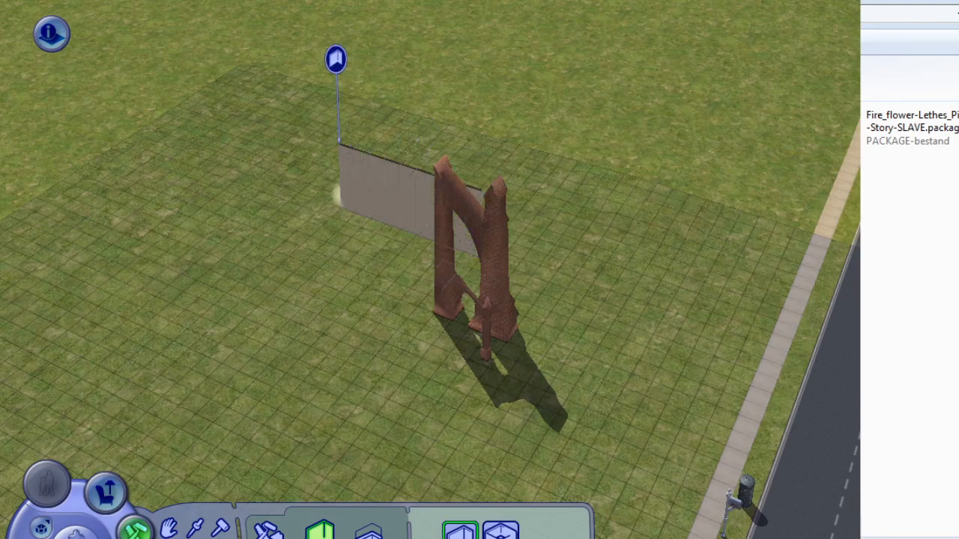
drag(338, 142, 479, 191)
mouse_move(424, 348)
middle_down()
mouse_move(407, 327)
mouse_move(200, 368)
mouse_move(674, 357)
mouse_move(43, 305)
mouse_move(235, 328)
middle_up()
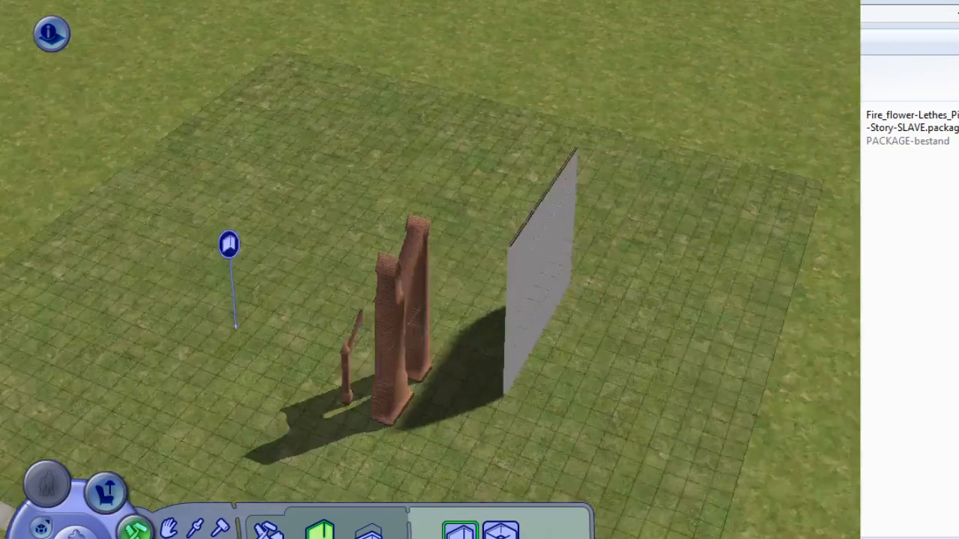
Move the large Buttress I - SLAVE flying buttress to the wall, turned so its arch meets the wall's near end.
click(389, 322)
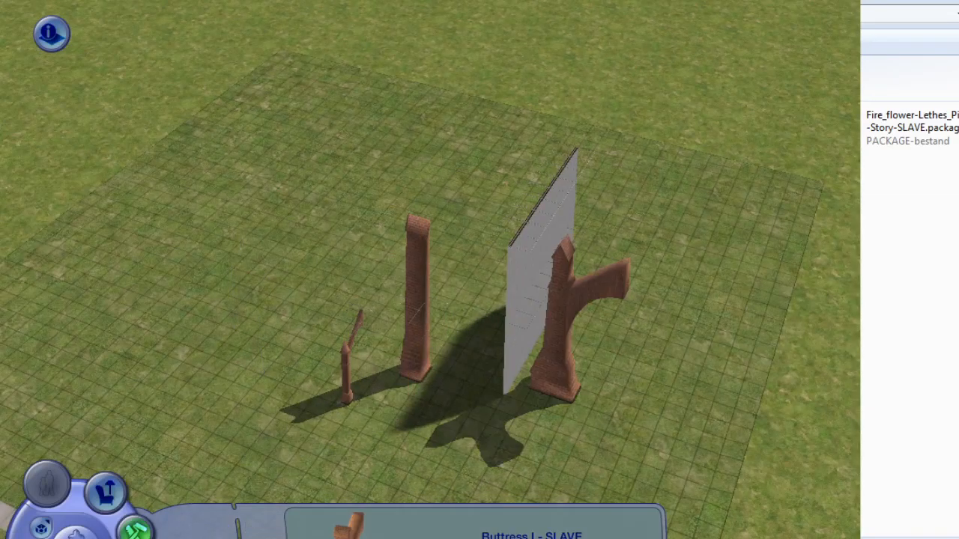
drag(558, 378, 517, 360)
click(577, 379)
click(568, 397)
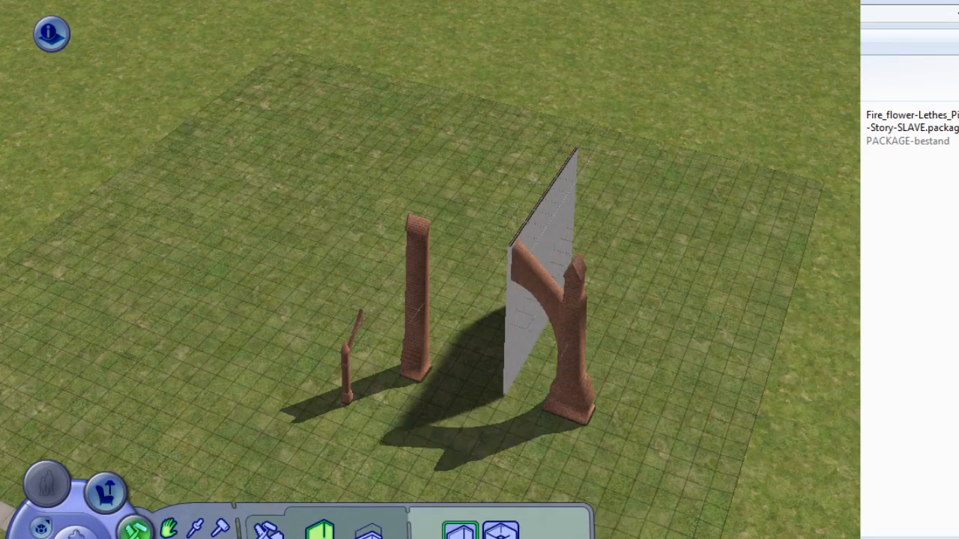
Move the Buttress II - SLAVE column flat against the wall, just beyond the large flying buttress.
middle_drag(568, 397, 622, 393)
middle_drag(431, 352, 345, 346)
click(343, 344)
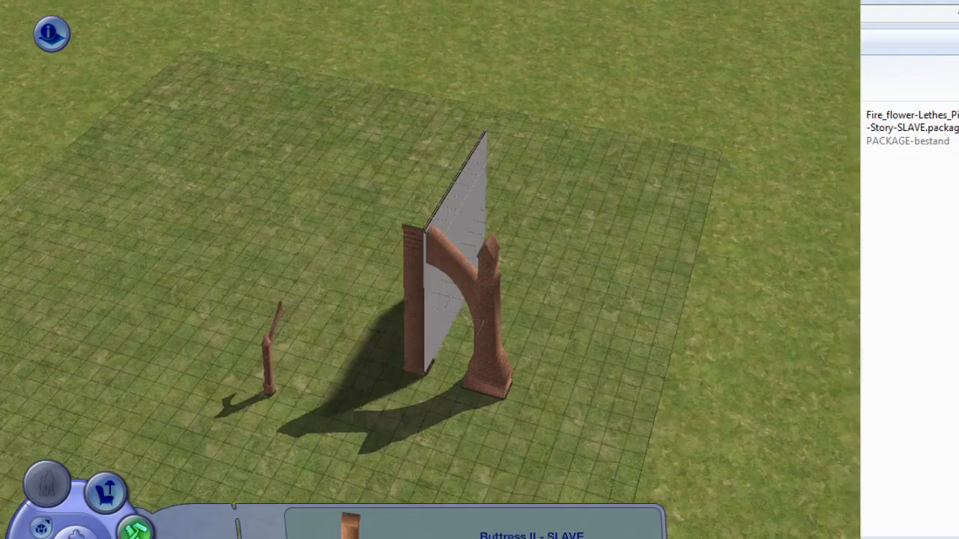
click(452, 346)
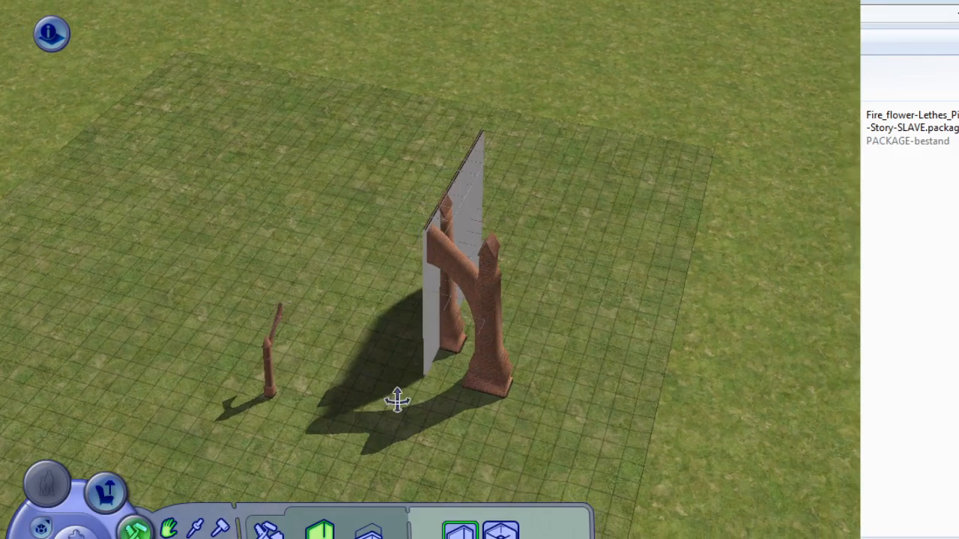
Move the small Flying Buttress - SLAVE to the wall's far half, rotated so its arch touches the lower storey.
middle_drag(398, 400, 495, 400)
key(Right)
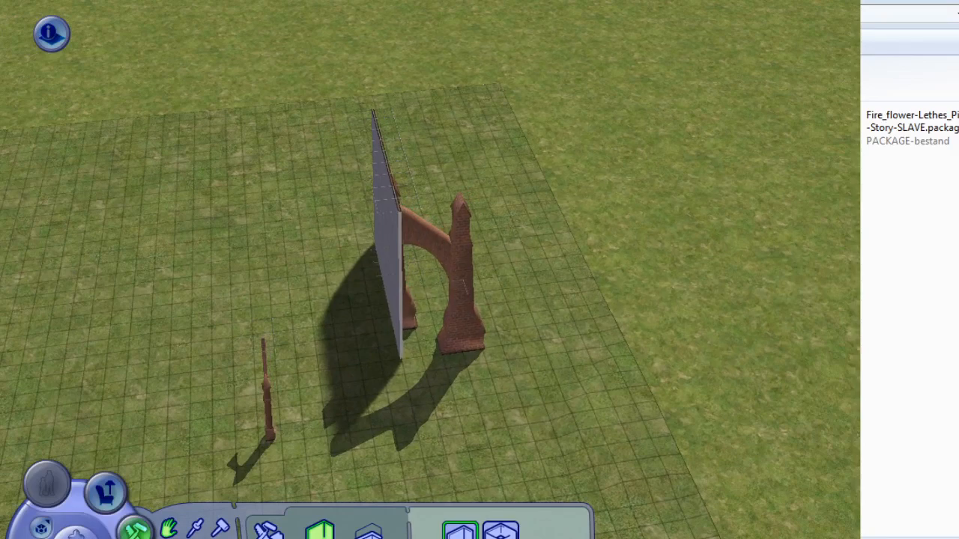
middle_drag(450, 299, 367, 262)
click(253, 300)
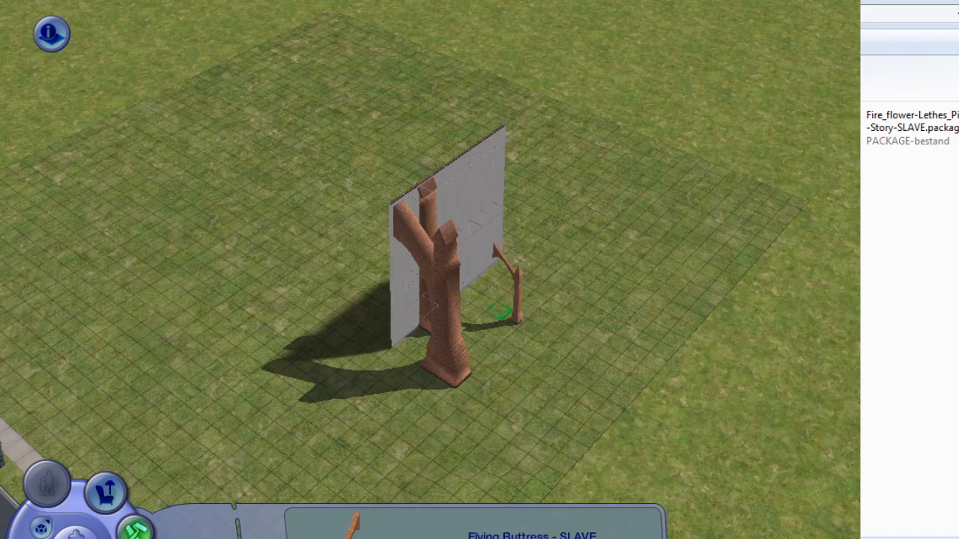
key(Right)
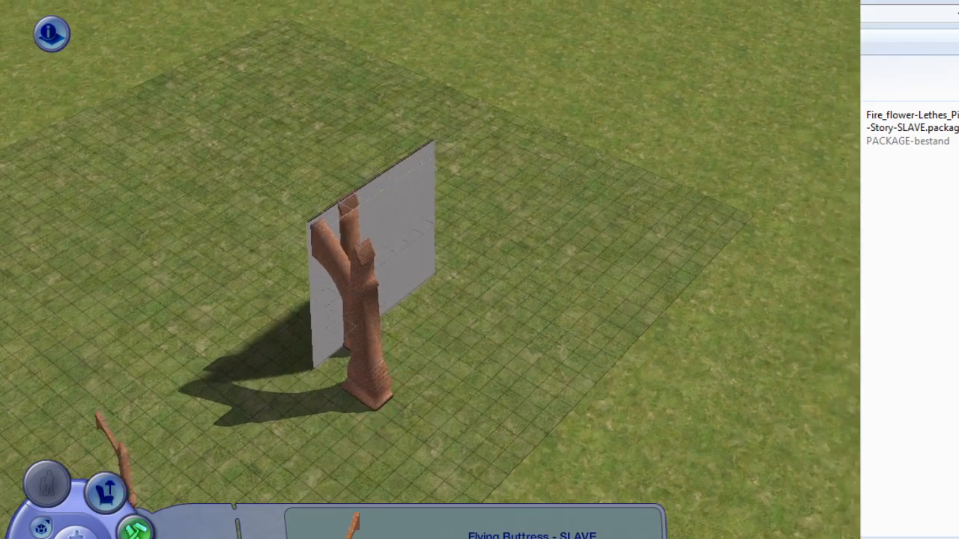
scroll(150, 465, up, 4)
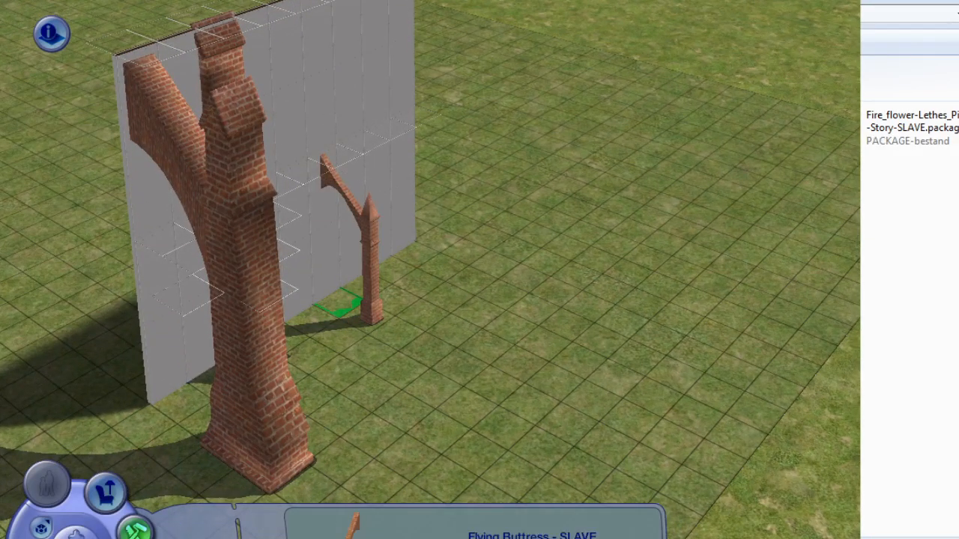
click(364, 303)
click(364, 303)
click(363, 304)
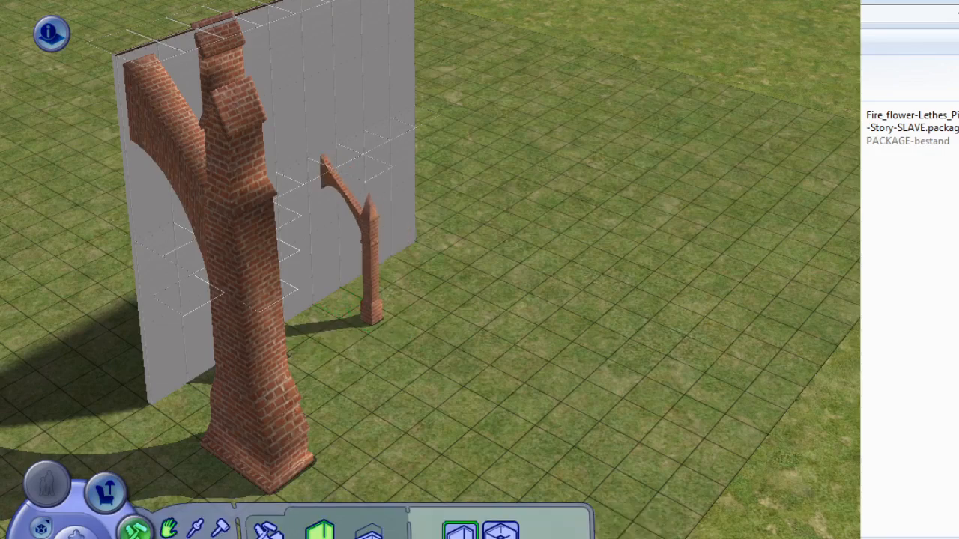
Place a small one-storey buttress column flat against the wall between the Buttress II column and the small flying buttress.
right_drag(364, 303, 341, 285)
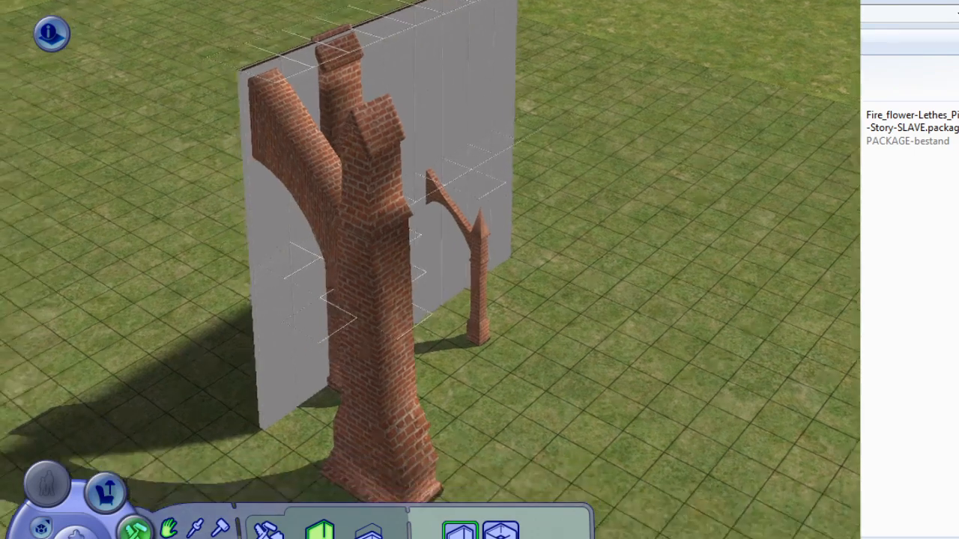
click(267, 533)
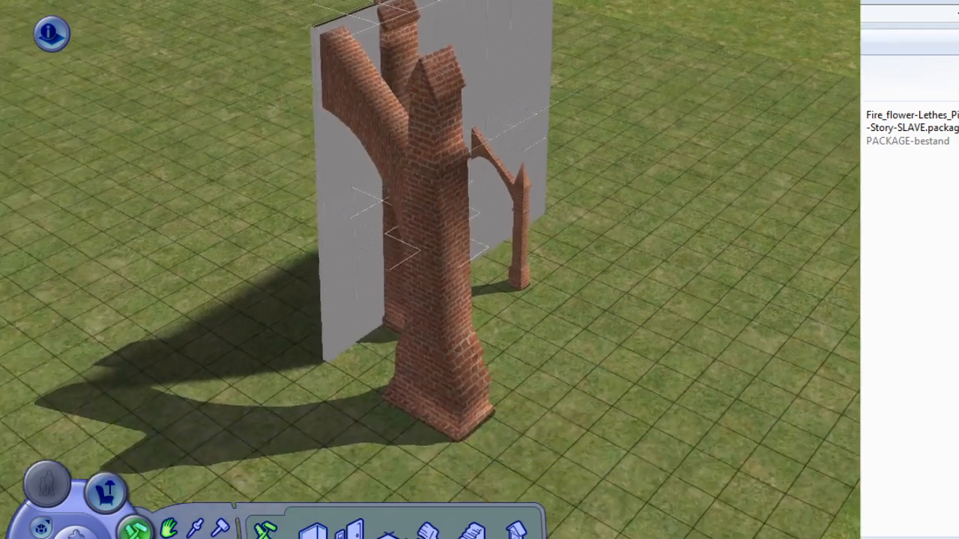
click(516, 533)
middle_drag(399, 429, 380, 405)
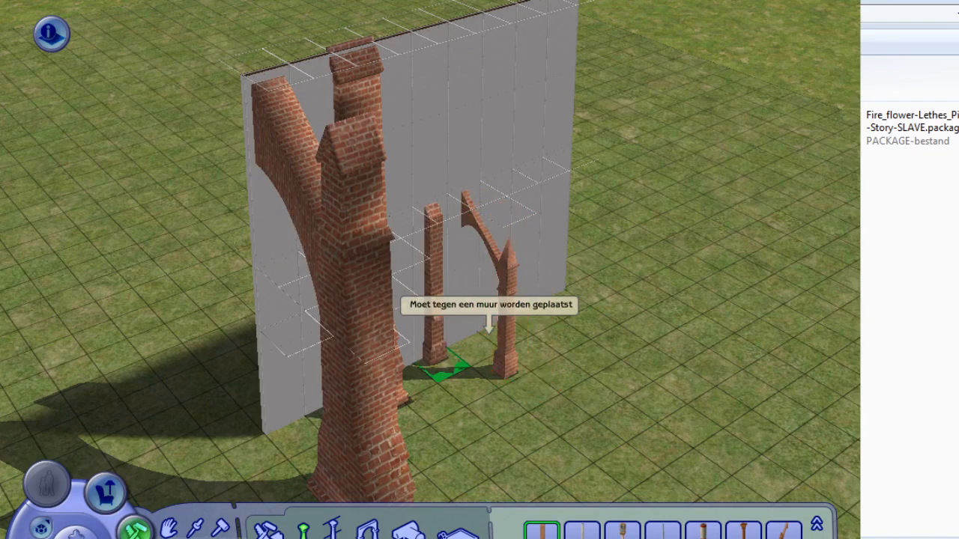
middle_drag(229, 438, 829, 331)
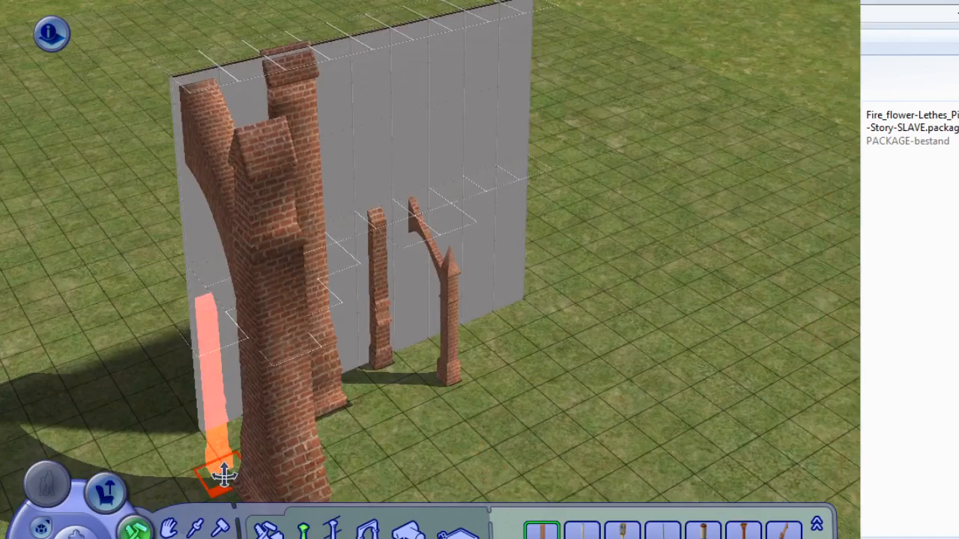
middle_drag(223, 475, 251, 479)
click(265, 531)
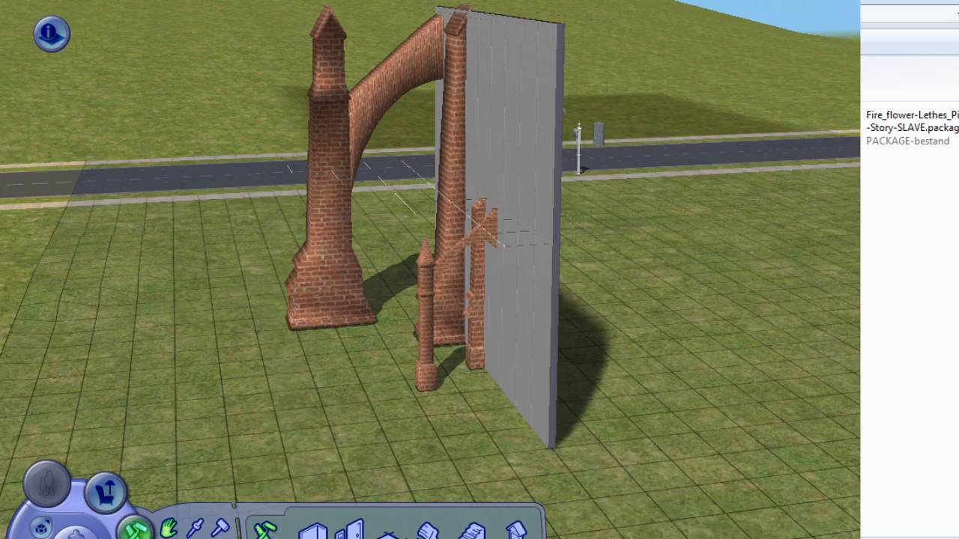
Examine how all four buttresses fit against the two-storey wall from several sides.
scroll(284, 494, down, 5)
click(313, 532)
right_drag(303, 408, 329, 410)
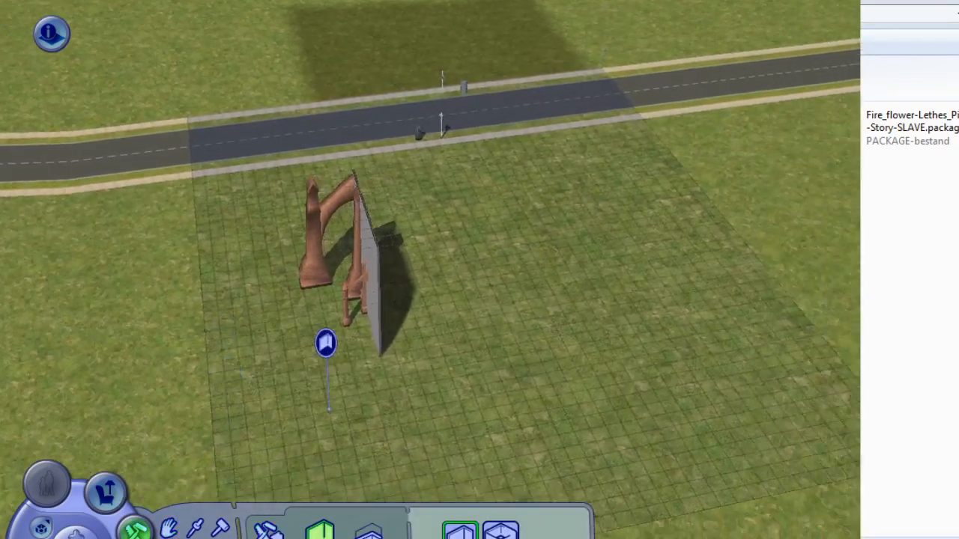
mouse_move(329, 410)
middle_down()
mouse_move(314, 404)
mouse_move(264, 493)
middle_up()
click(266, 531)
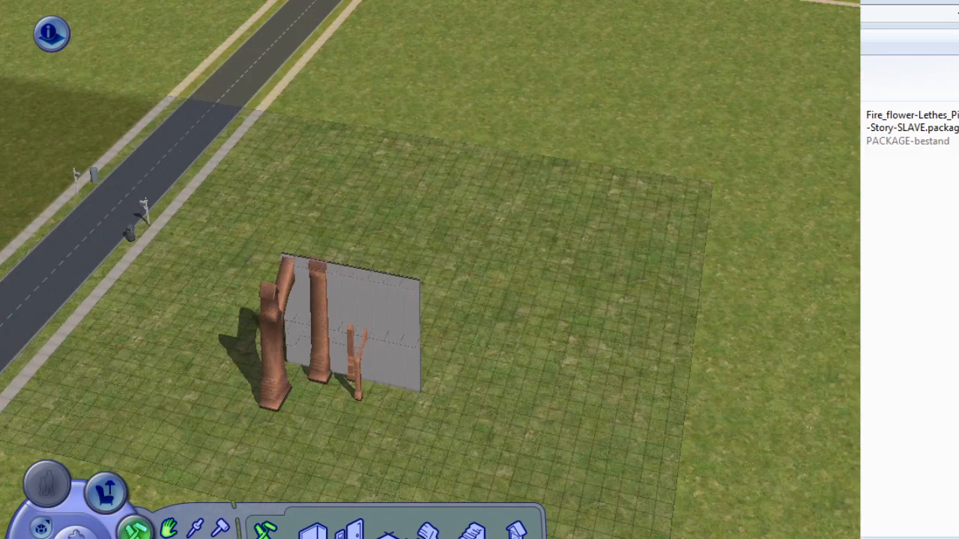
middle_drag(279, 397, 263, 383)
click(262, 379)
click(311, 359)
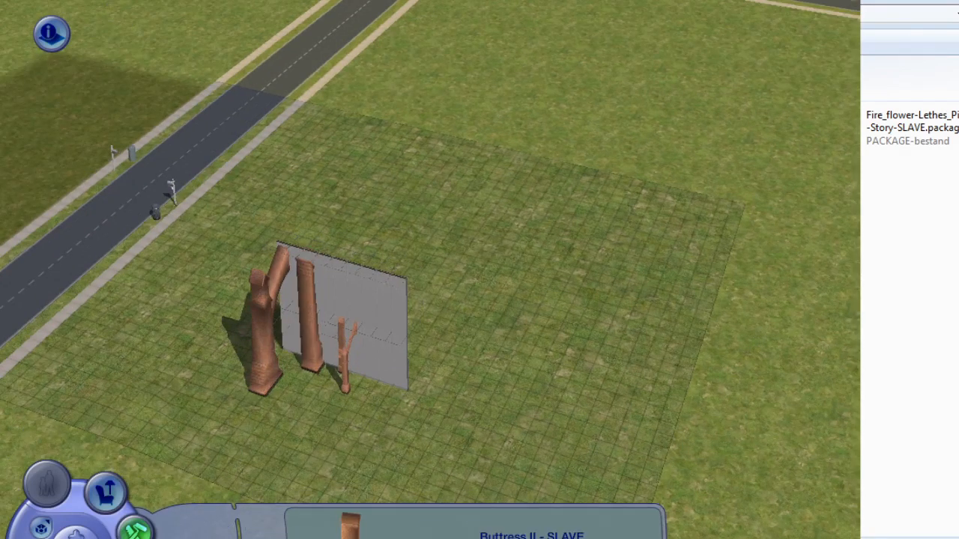
click(311, 360)
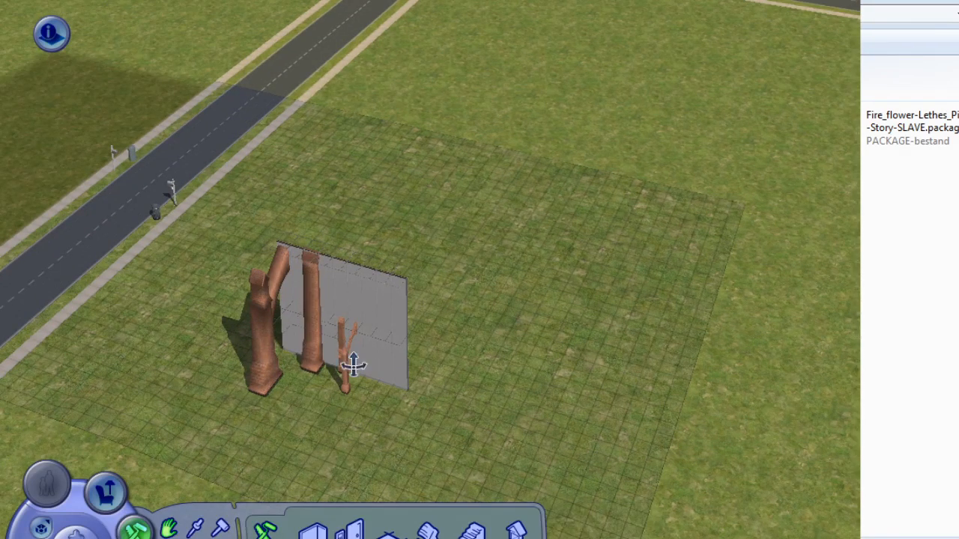
middle_drag(353, 365, 371, 378)
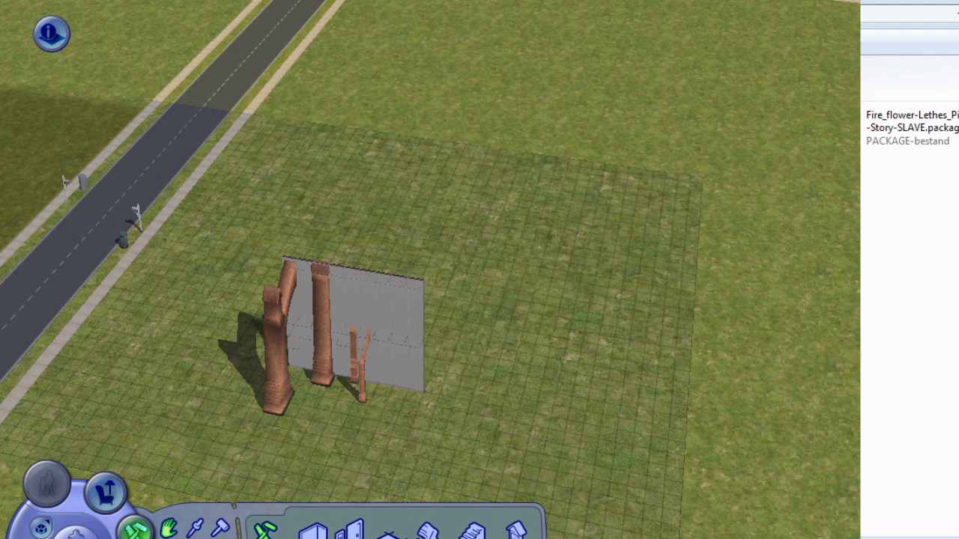
middle_drag(524, 370, 630, 318)
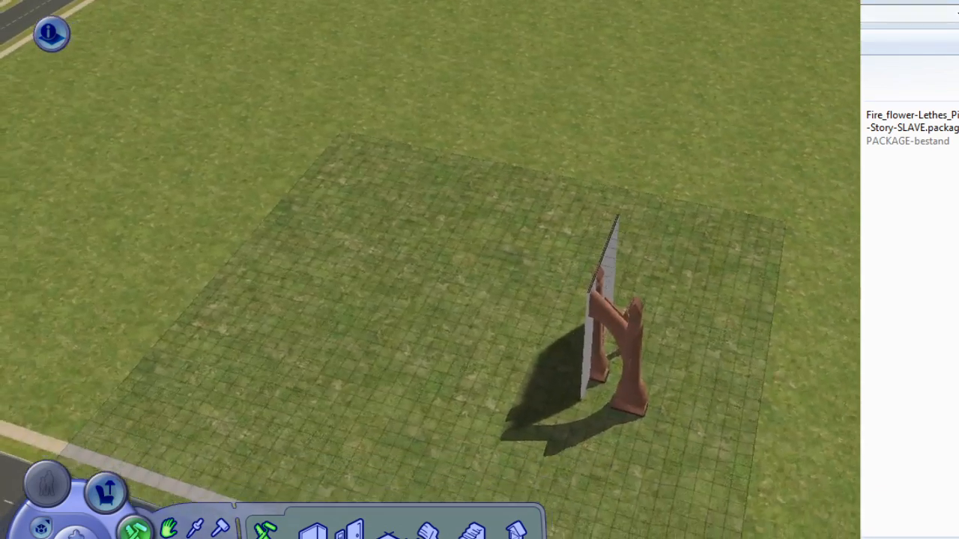
Choose a brown column with curved vault ribs and place it on the empty grass near the sidewalk.
click(312, 531)
click(265, 531)
click(516, 532)
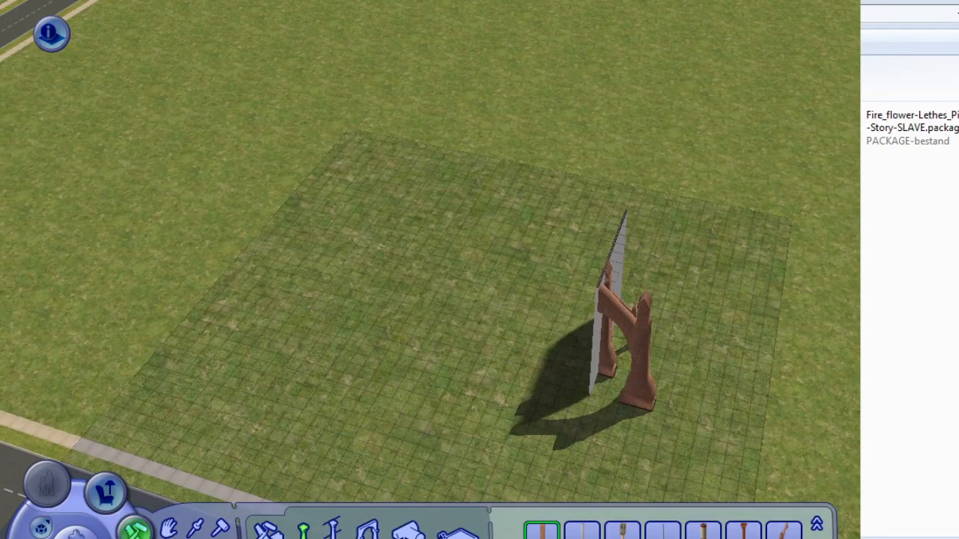
right_drag(578, 464, 631, 504)
click(641, 538)
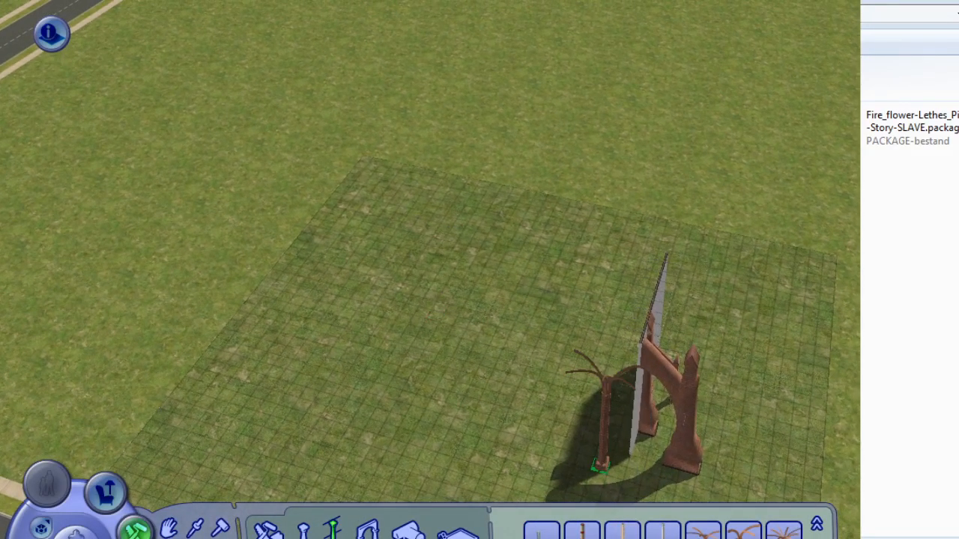
click(783, 532)
right_drag(423, 411, 555, 510)
click(743, 532)
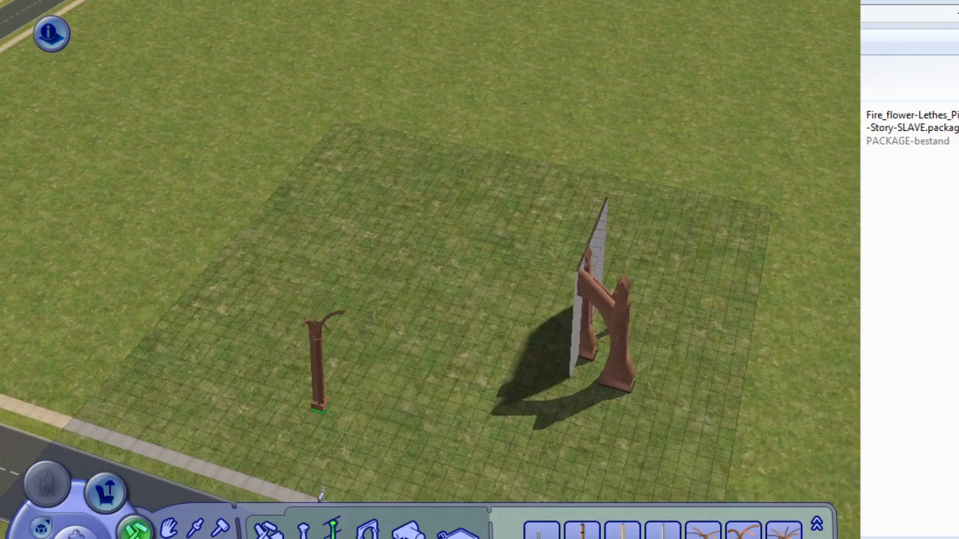
middle_drag(392, 387, 325, 366)
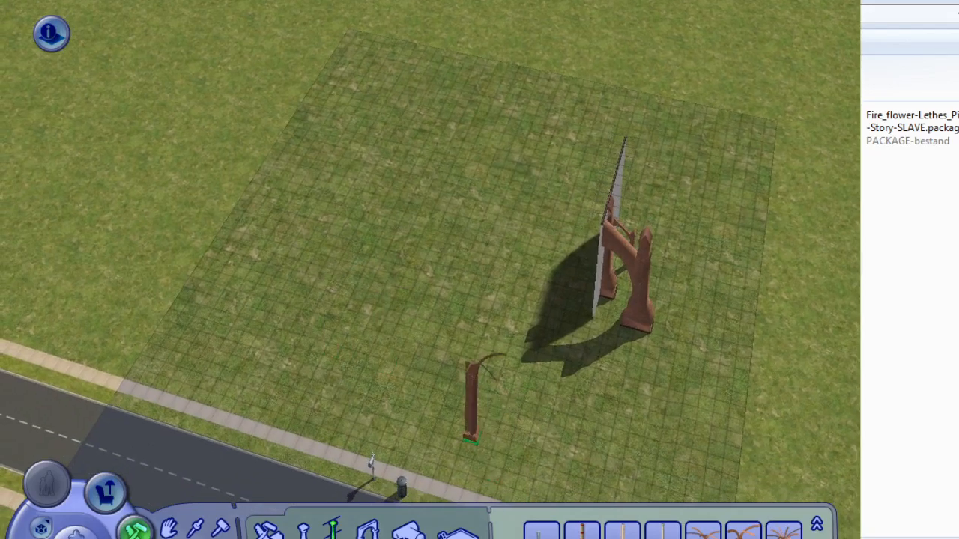
right_drag(469, 439, 427, 421)
right_drag(378, 378, 408, 471)
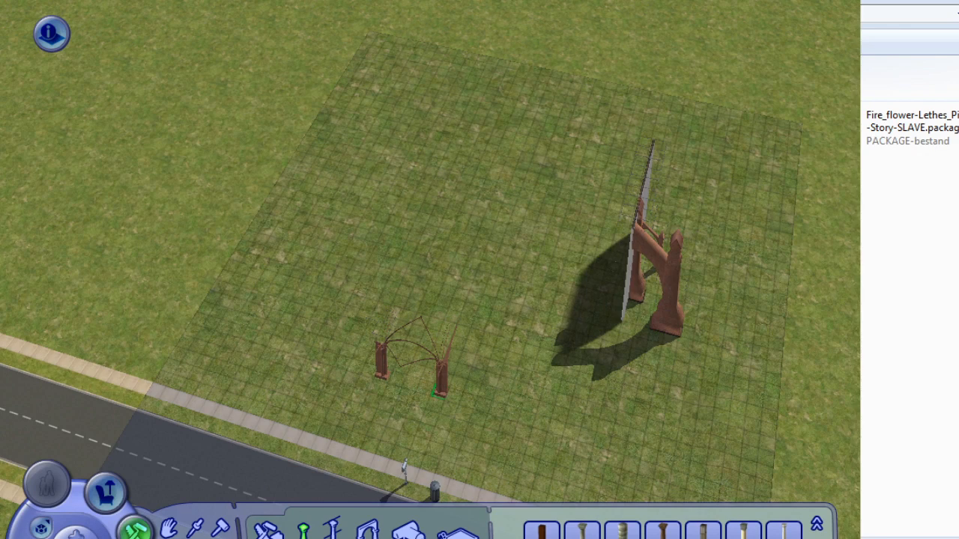
Remove the second ribbed vault column and place a column with a side arm in front of the remaining one.
middle_drag(440, 394, 444, 394)
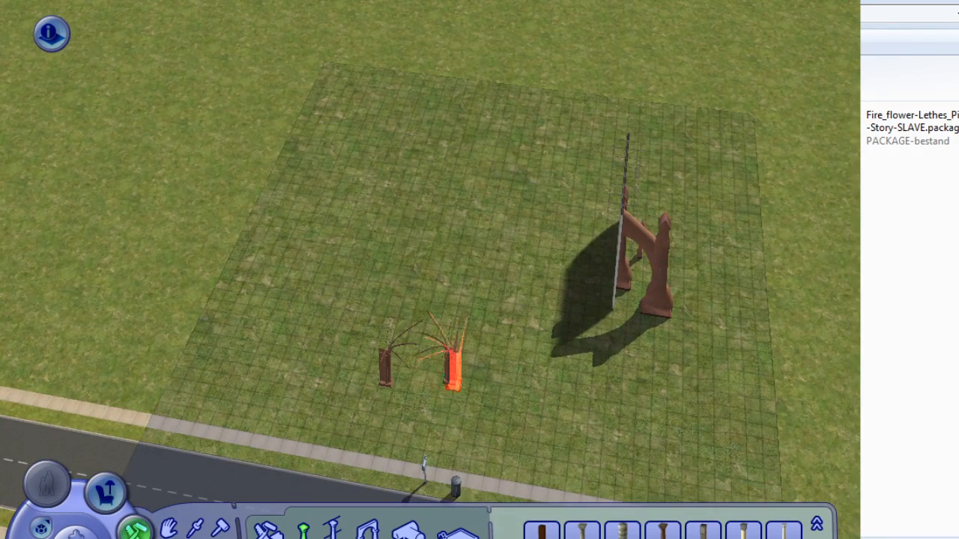
shift+click(454, 375)
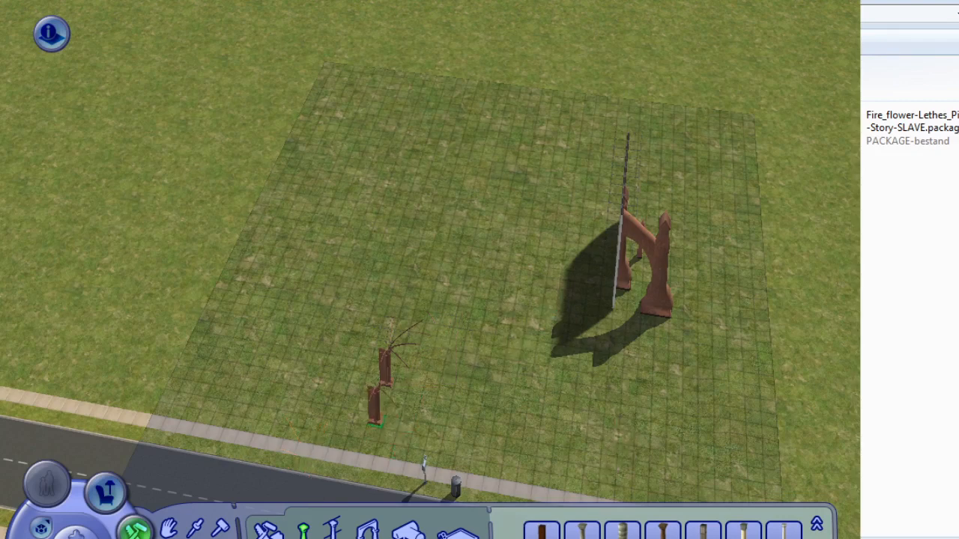
shift+click(394, 382)
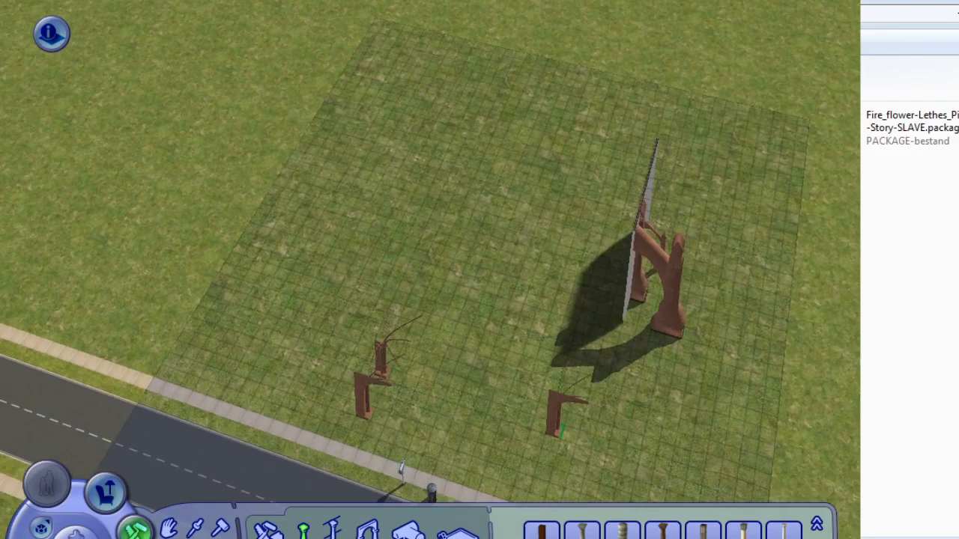
Place two more side-arm vault columns near the first one so their arms form an arch parallel to the sidewalk.
key(Left)
right_drag(159, 361, 45, 453)
scroll(375, 337, up, 3)
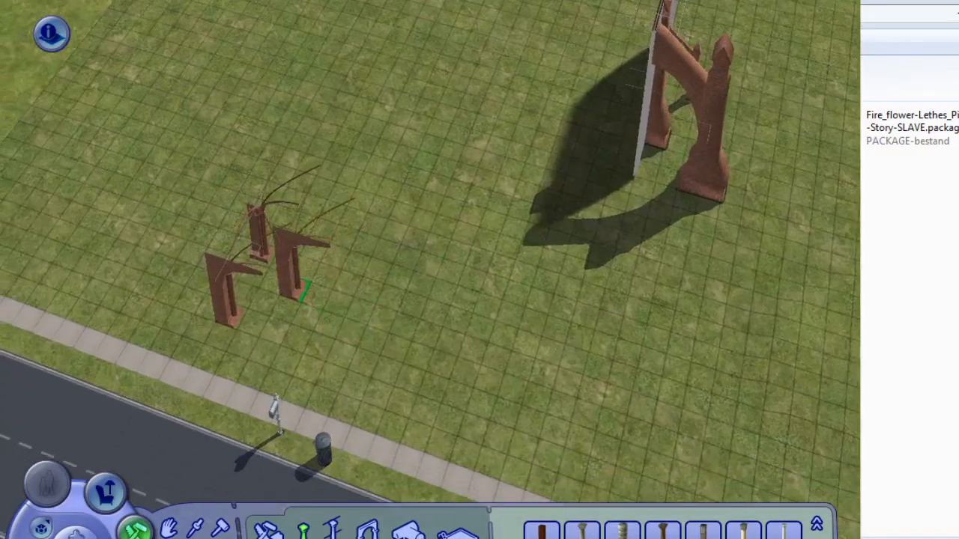
right_drag(302, 291, 278, 296)
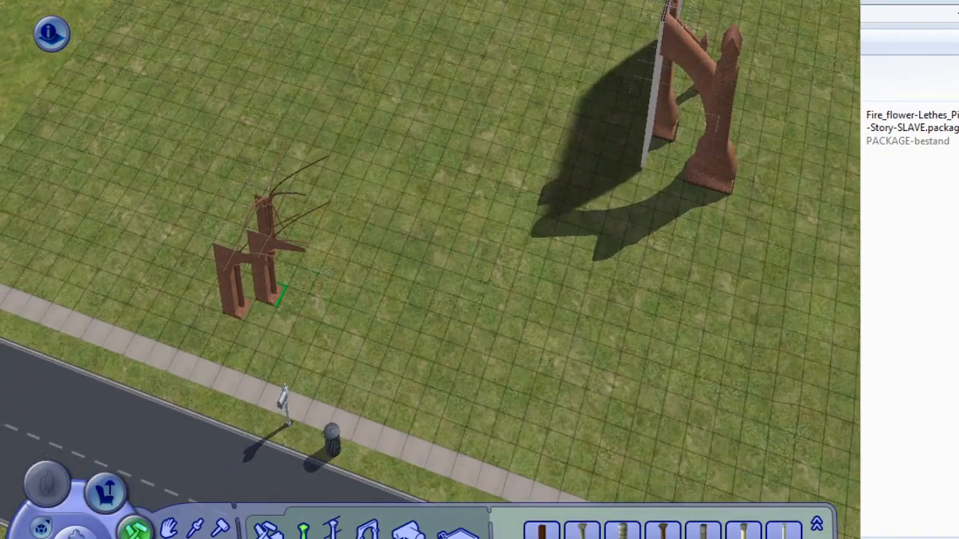
shift+click(278, 296)
shift+click(365, 324)
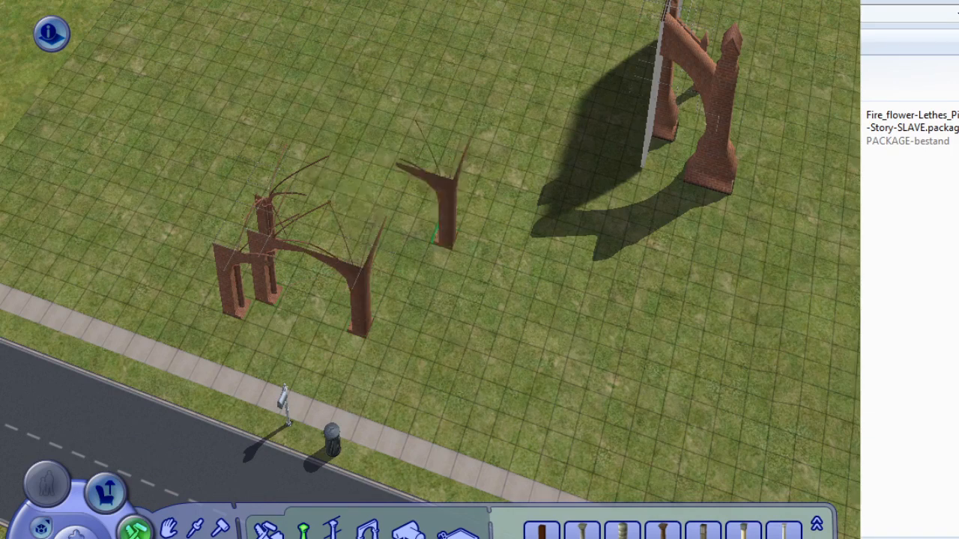
Rotate the side-arm column to face the arch and place two copies as the far corners of the vault bay.
key(period)
key(period)
key(period)
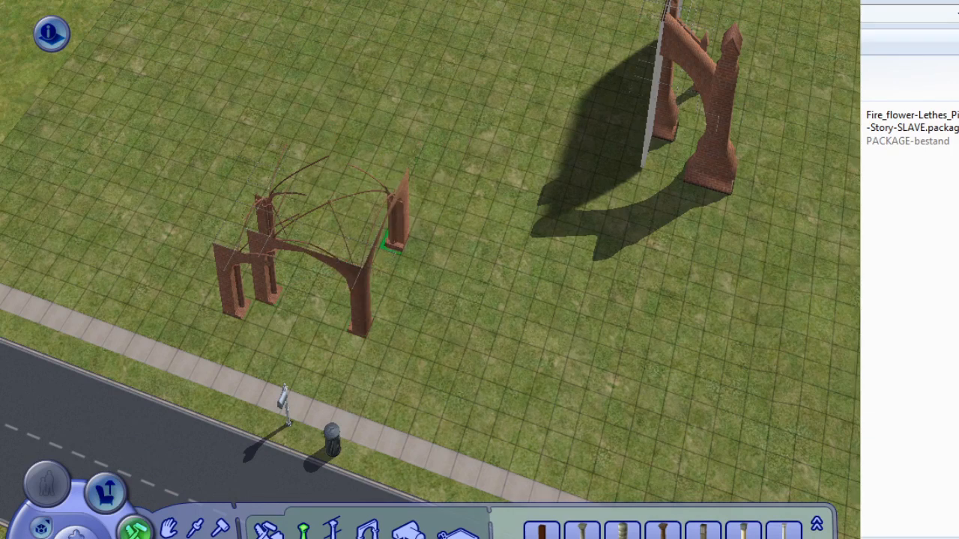
shift+click(391, 239)
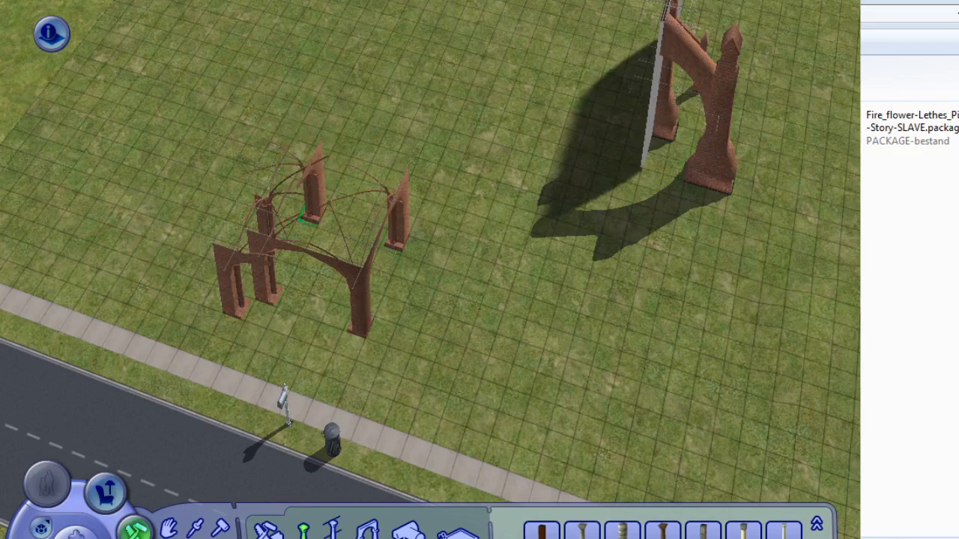
key(Up)
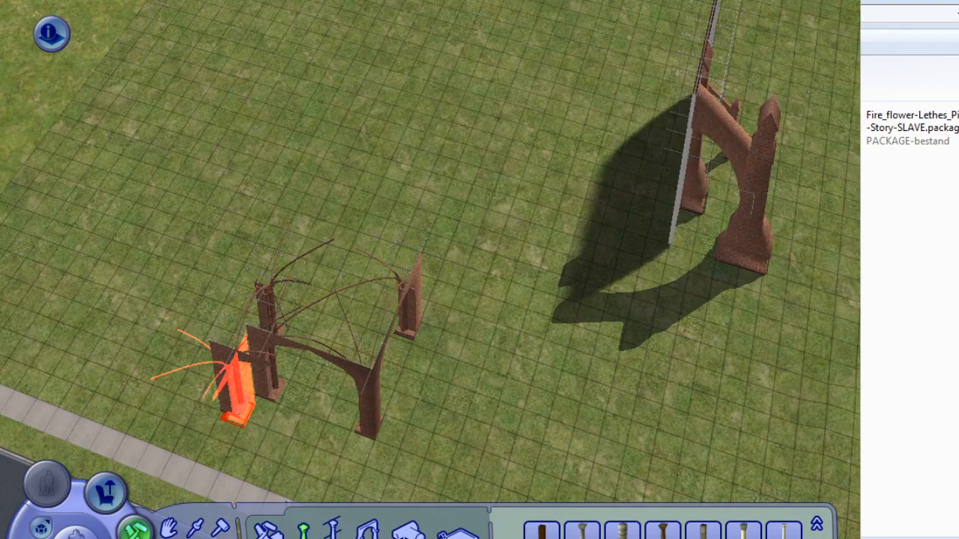
shift+click(229, 386)
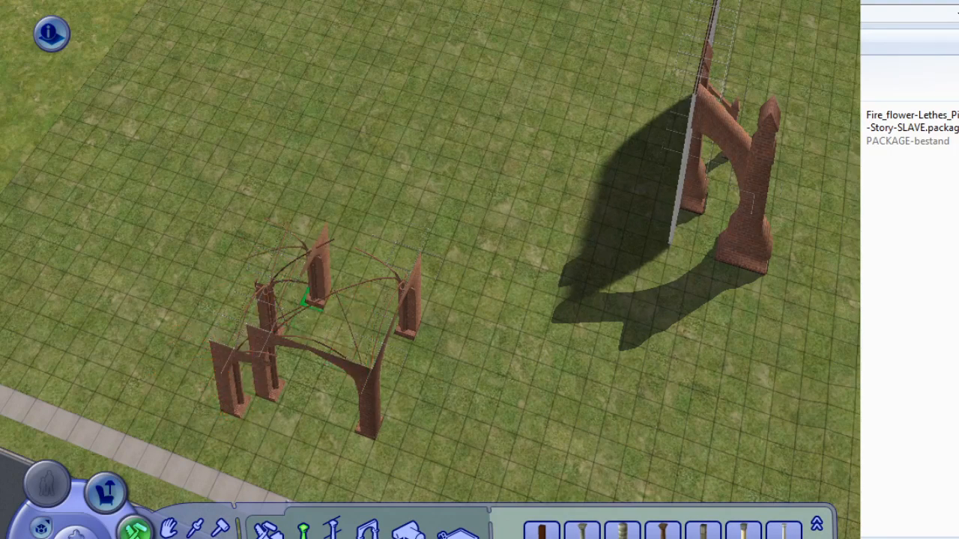
shift+click(316, 301)
middle_drag(451, 367, 378, 412)
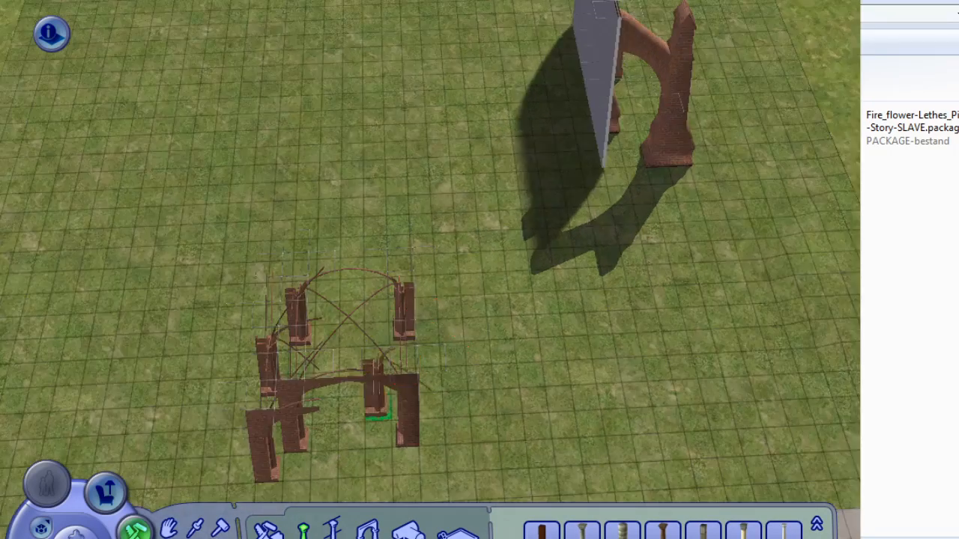
Move the bay's near corner column farther along the sidewalk side and the extra column beside it to the grass behind the bay.
click(295, 437)
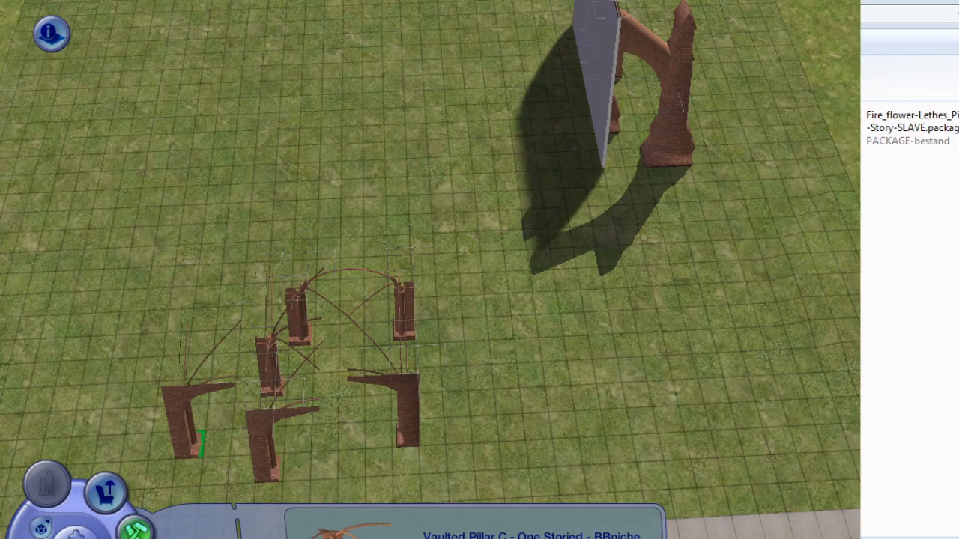
click(191, 451)
click(267, 469)
click(260, 252)
Try the ribbed column between the two near side-arm columns and shift one far corner column away from the bay.
click(271, 386)
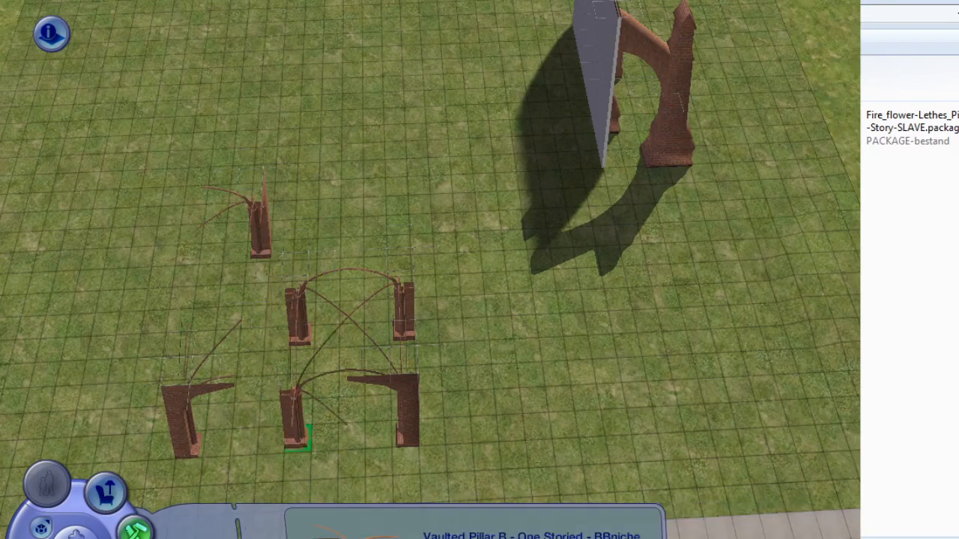
drag(299, 442, 299, 421)
click(297, 438)
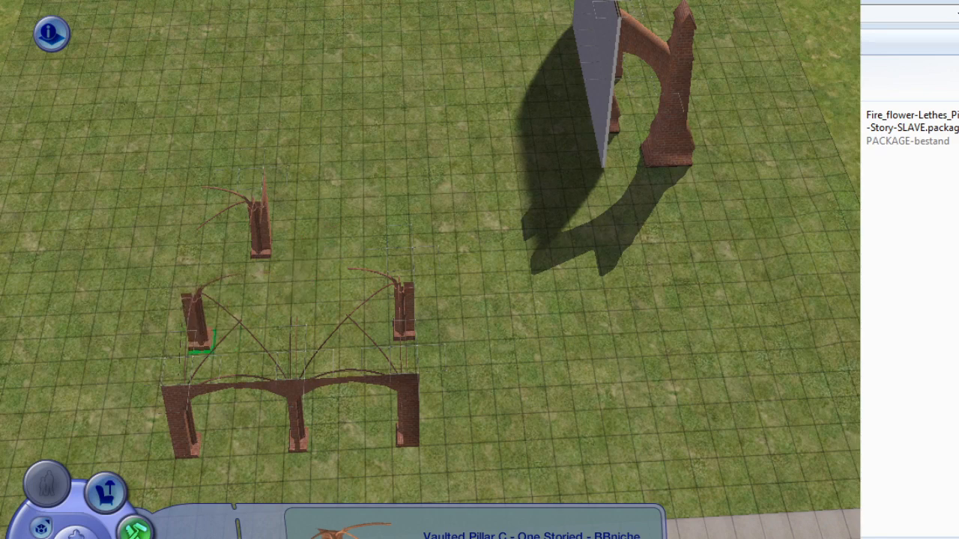
click(199, 343)
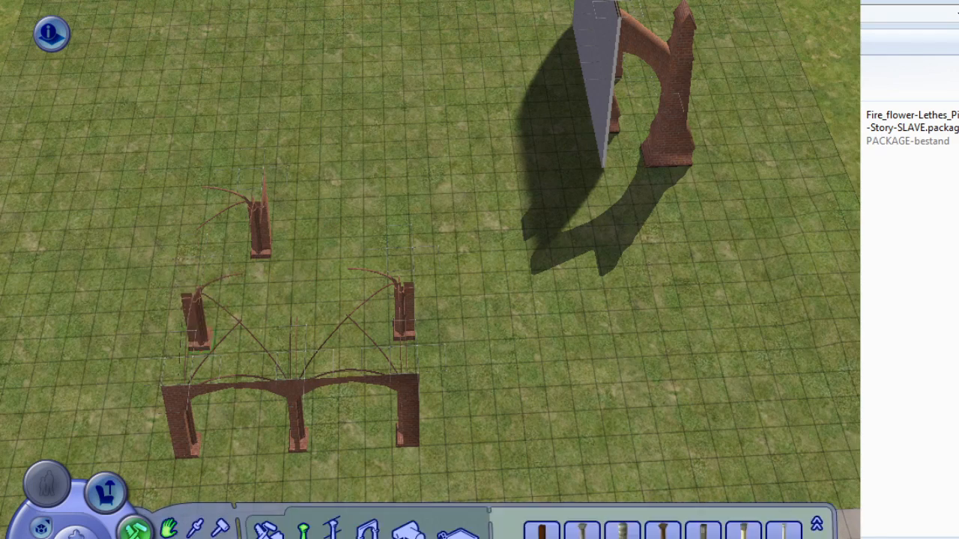
Pick up the shifted far column again, rotate it and try it at the far side between the two bays.
click(199, 343)
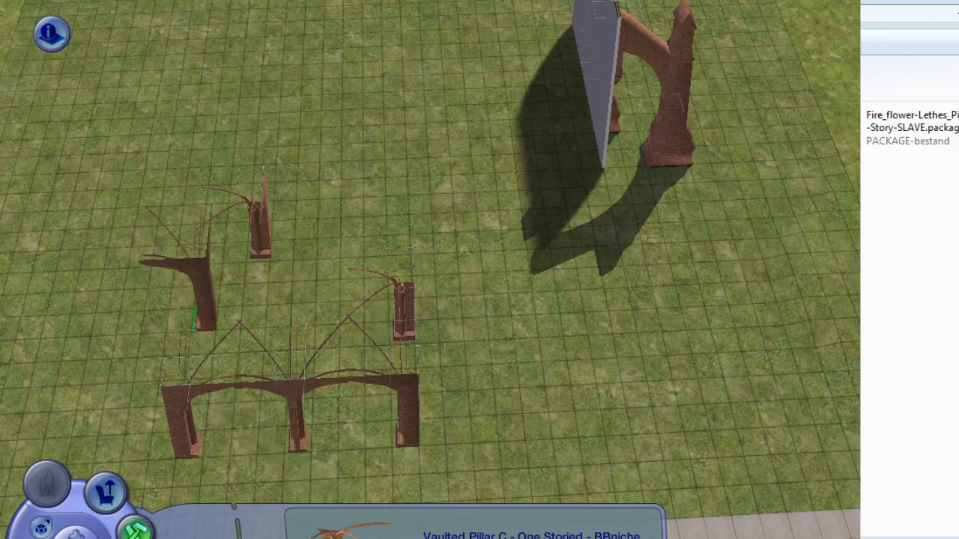
key(period)
key(period)
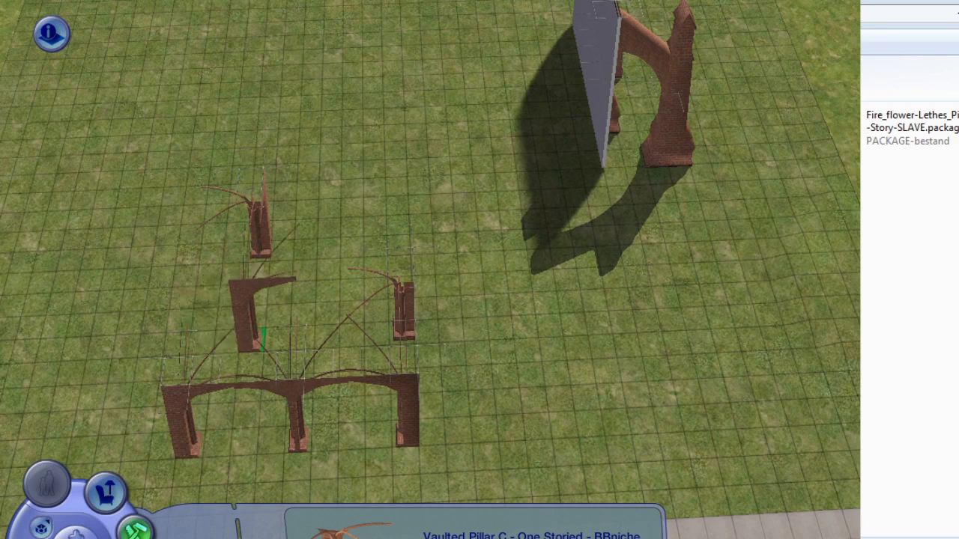
key(period)
key(period)
click(279, 316)
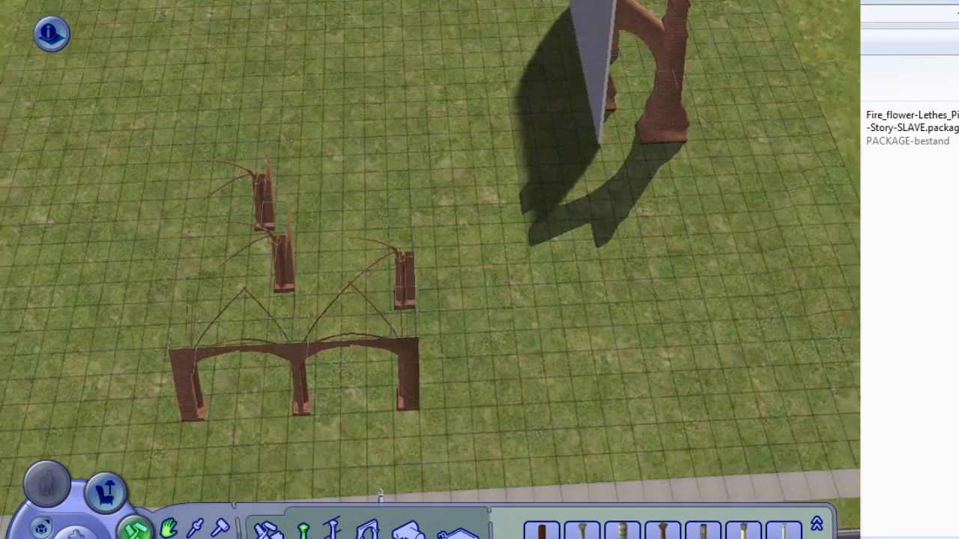
Undo the last column moves around the vault bay.
key(ctrl+z)
key(ctrl+z)
key(ctrl+z)
key(ctrl+z)
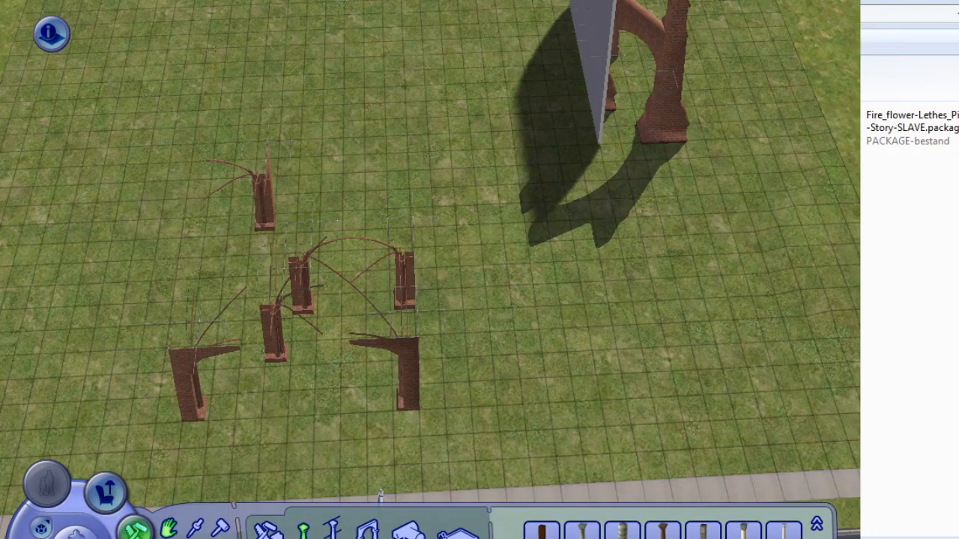
Delete the ribbed column beside the bay, then rotate and move the loose column behind it into the bay's empty near corner.
click(275, 341)
key(Delete)
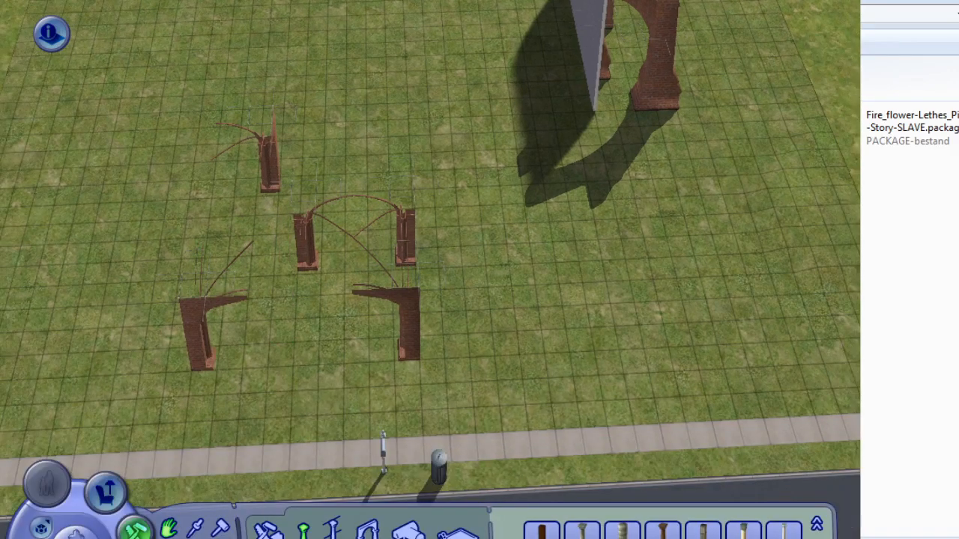
click(270, 176)
key(period)
click(304, 377)
click(303, 375)
key(period)
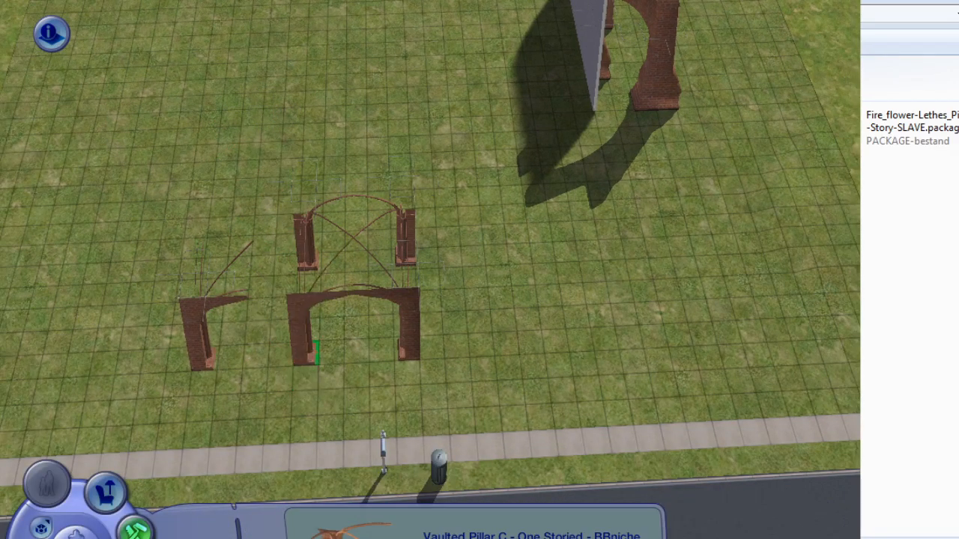
click(303, 356)
Build a rectangular walled room tightly around the four columns of the vault bay.
middle_drag(303, 356, 356, 329)
click(314, 531)
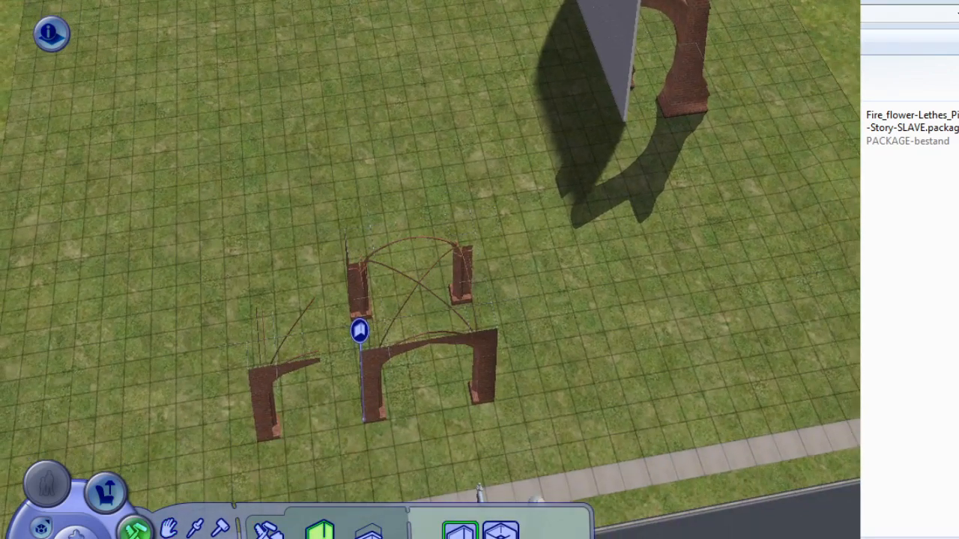
drag(360, 331, 471, 191)
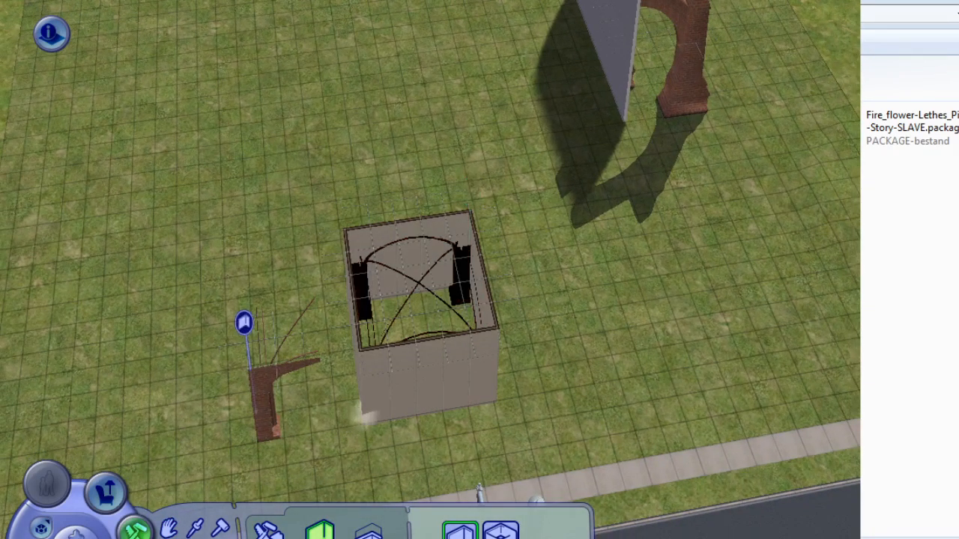
middle_drag(272, 317, 355, 402)
key(Page_Up)
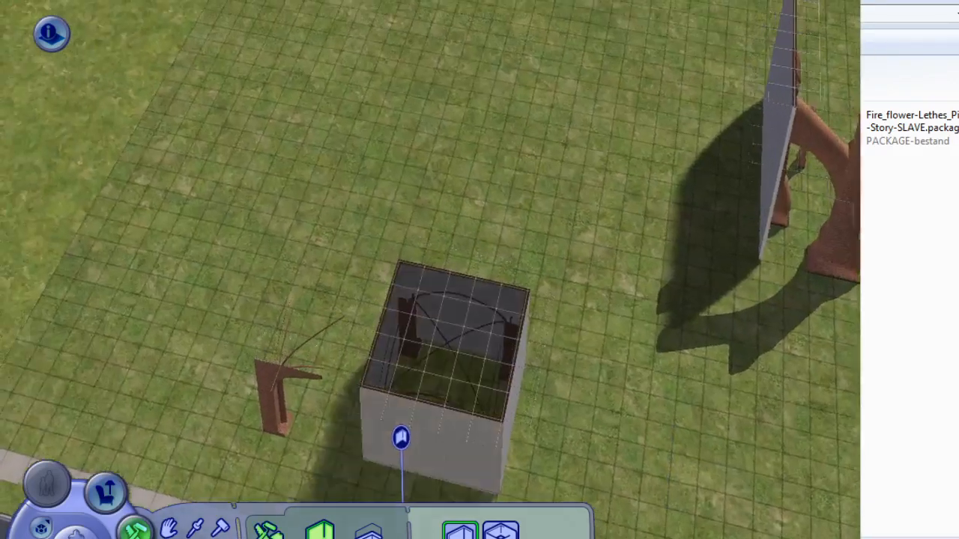
click(268, 531)
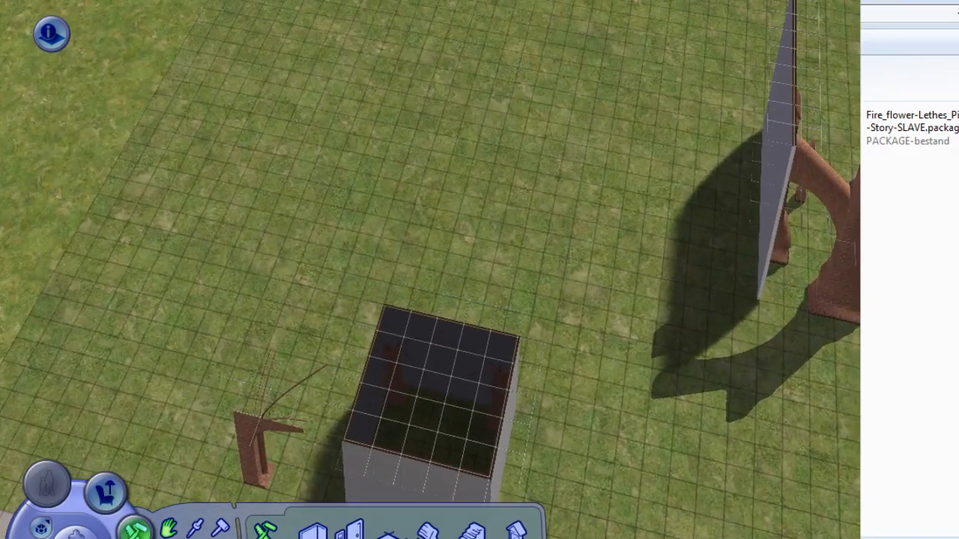
Move the large flying buttress Buttress I - SLAVE away from the two-storey wall onto the open grass.
right_drag(304, 424, 330, 412)
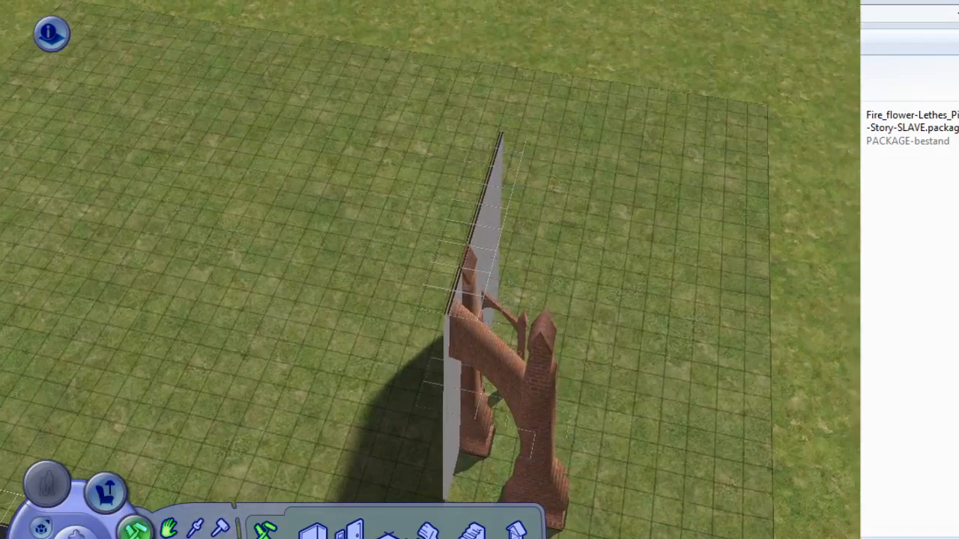
middle_drag(430, 299, 263, 292)
right_drag(262, 292, 202, 289)
click(506, 420)
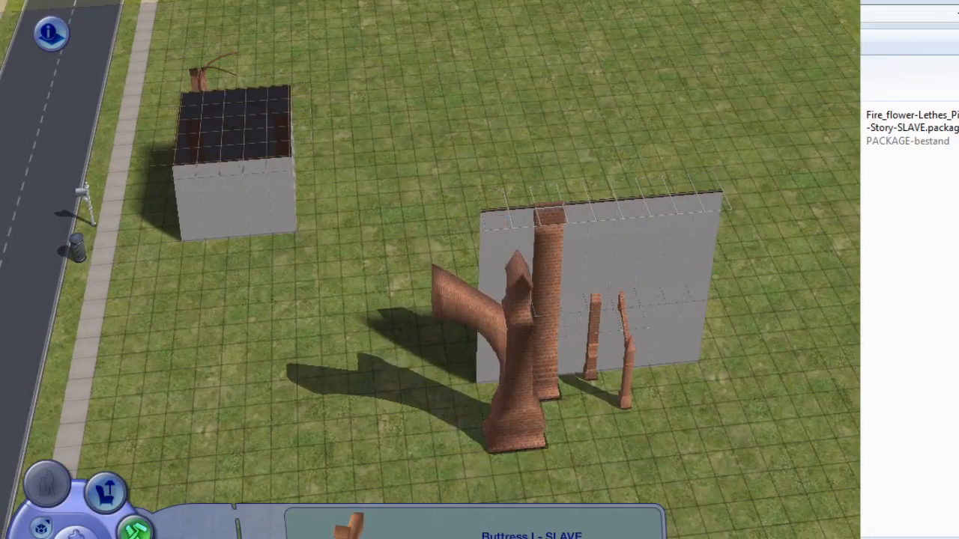
middle_drag(507, 420, 483, 352)
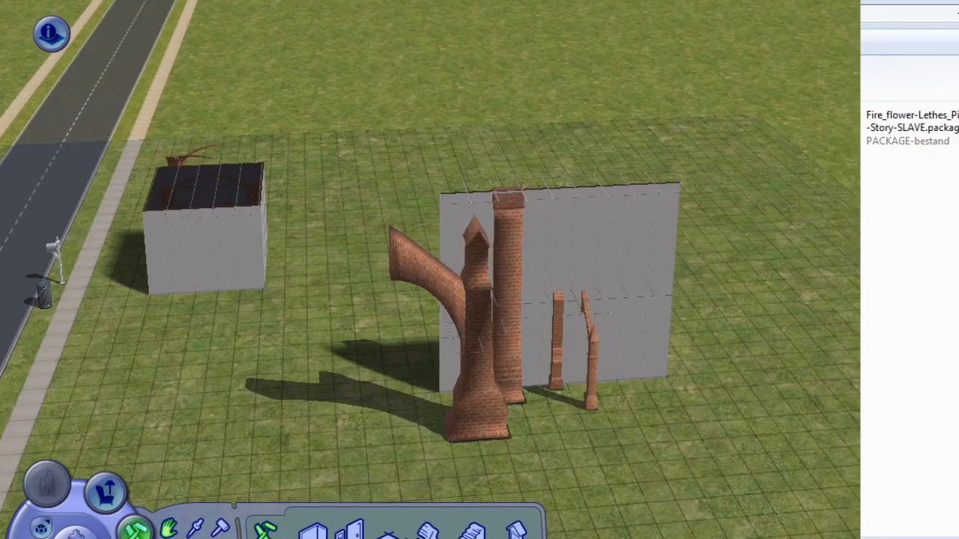
click(479, 397)
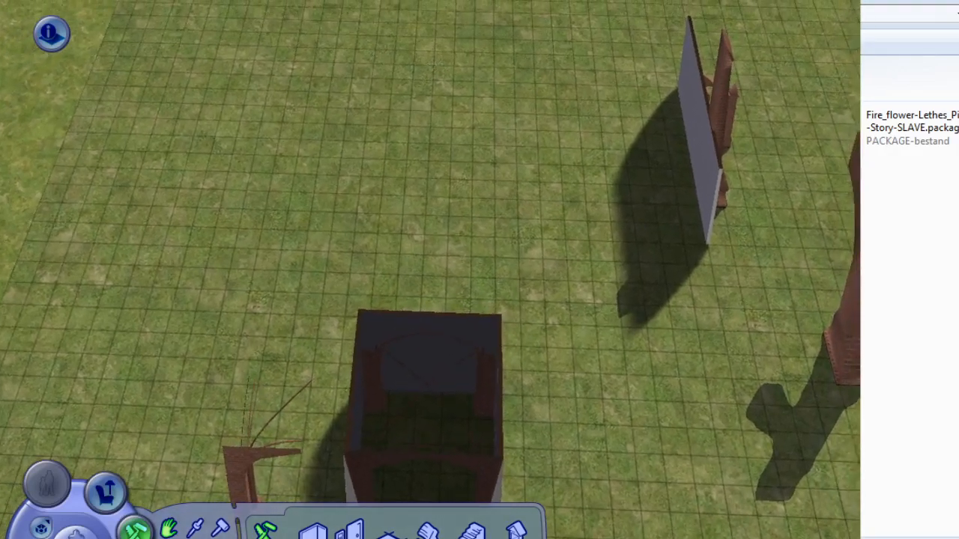
Choose a column with fan-shaped vault ribs on its top and place it on the grass beside the walled room.
click(517, 537)
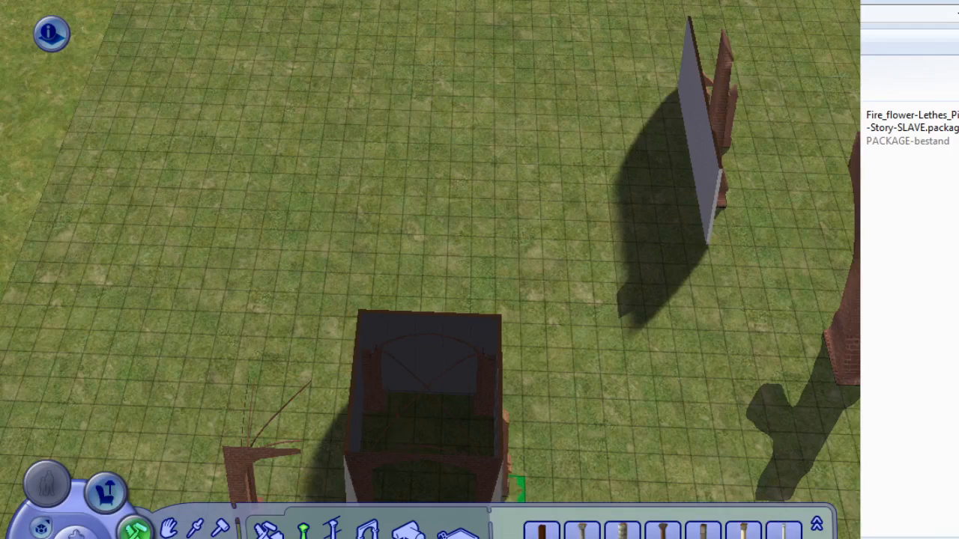
middle_drag(639, 480, 639, 461)
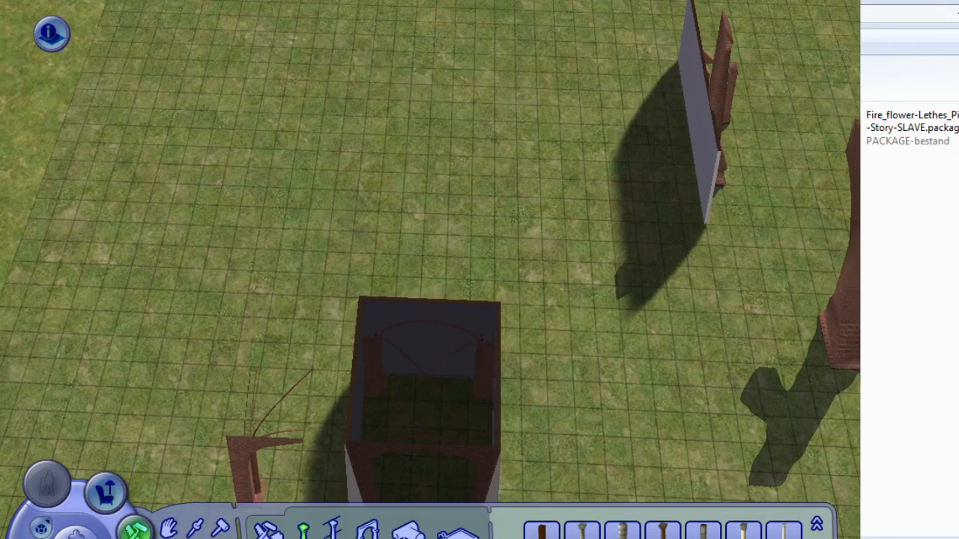
click(333, 532)
right_drag(555, 480, 522, 450)
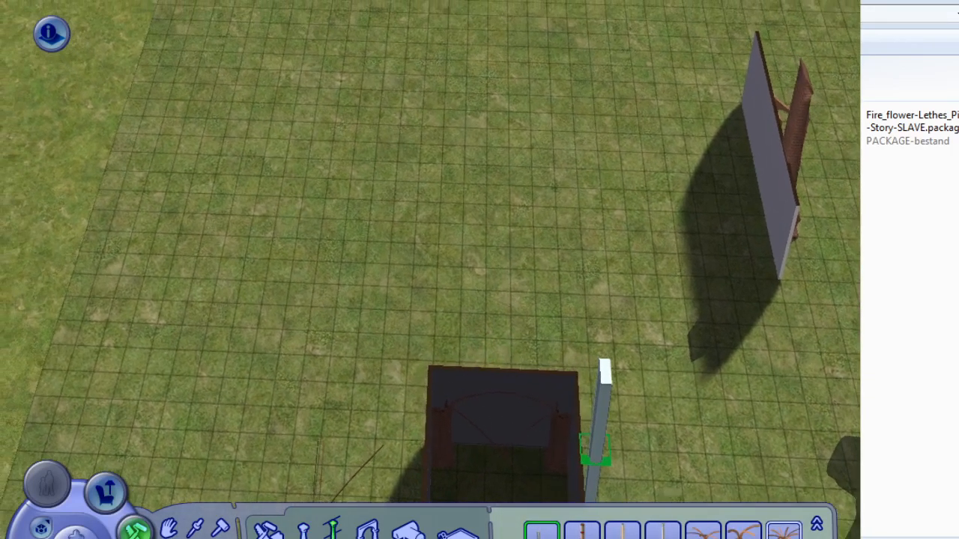
right_drag(622, 474, 643, 481)
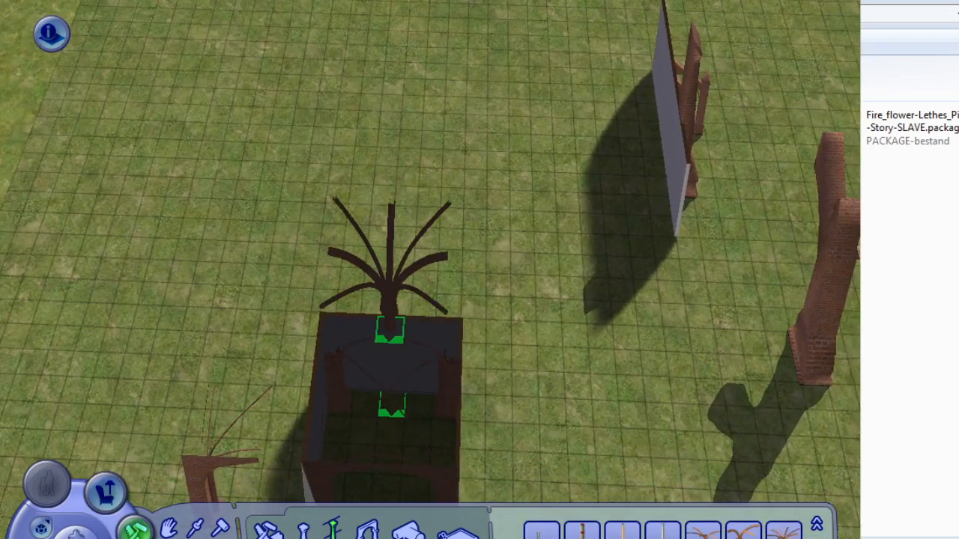
middle_drag(378, 299, 555, 337)
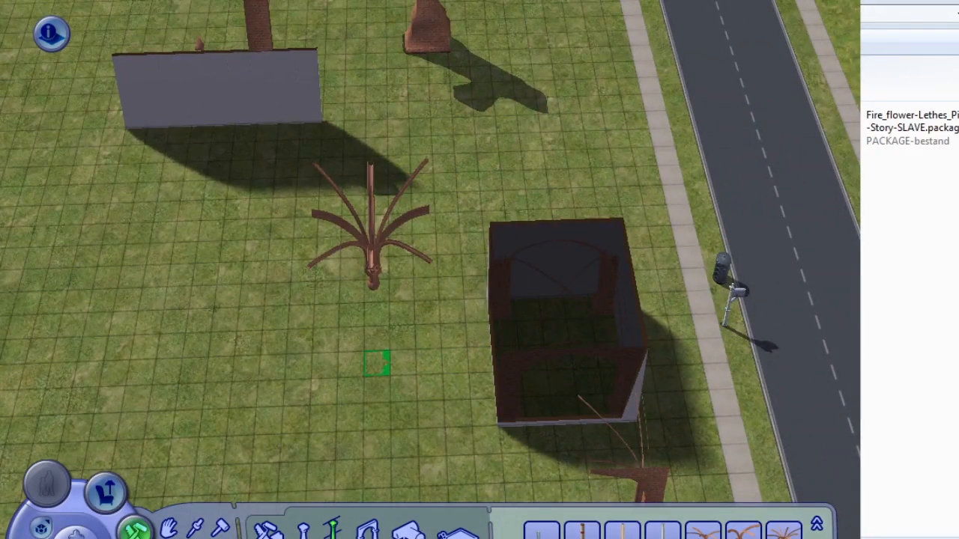
click(377, 363)
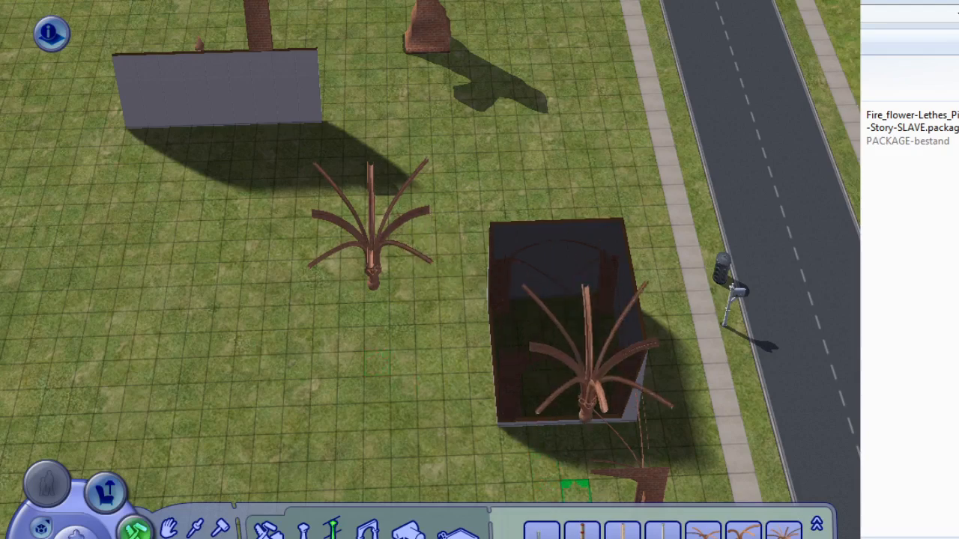
Place vault pillars around the fan-ribbed column, with Gothic Vault Pillar - Corner pieces at the four corners of the bay.
middle_drag(621, 332, 465, 262)
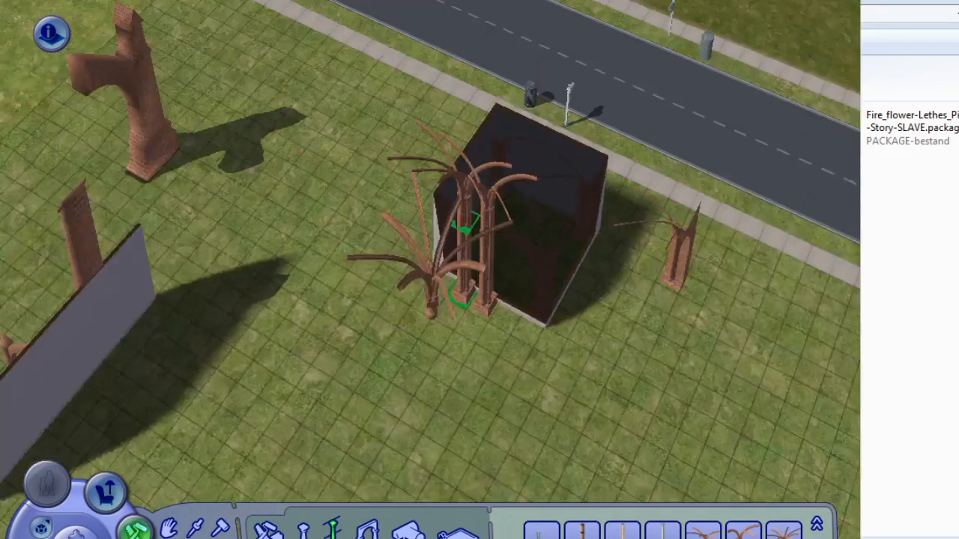
middle_drag(461, 296, 456, 445)
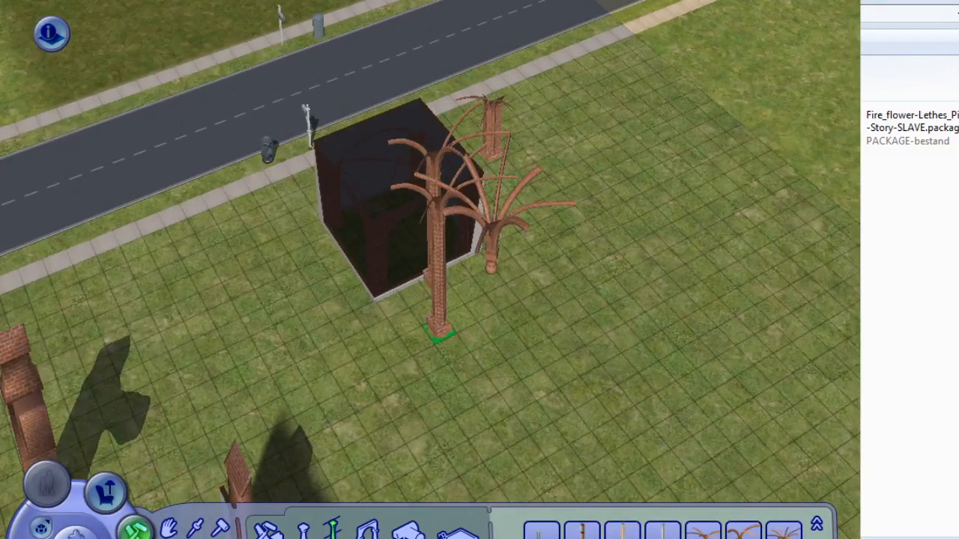
middle_drag(440, 335, 630, 480)
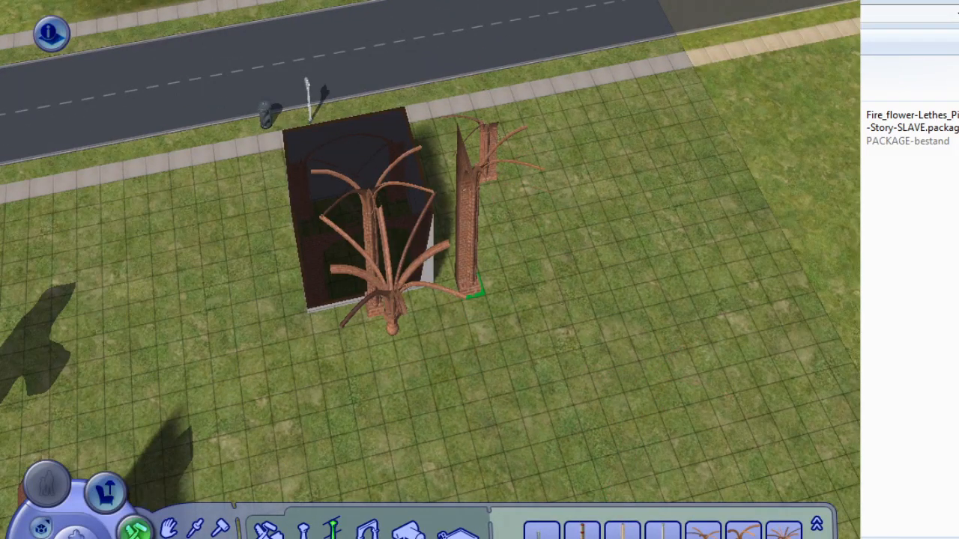
click(472, 294)
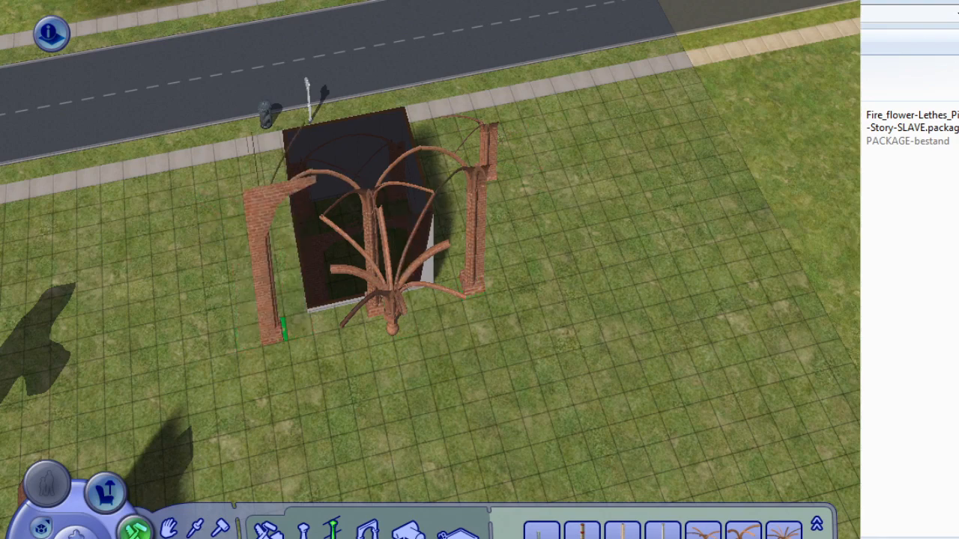
click(276, 337)
middle_drag(502, 249, 356, 341)
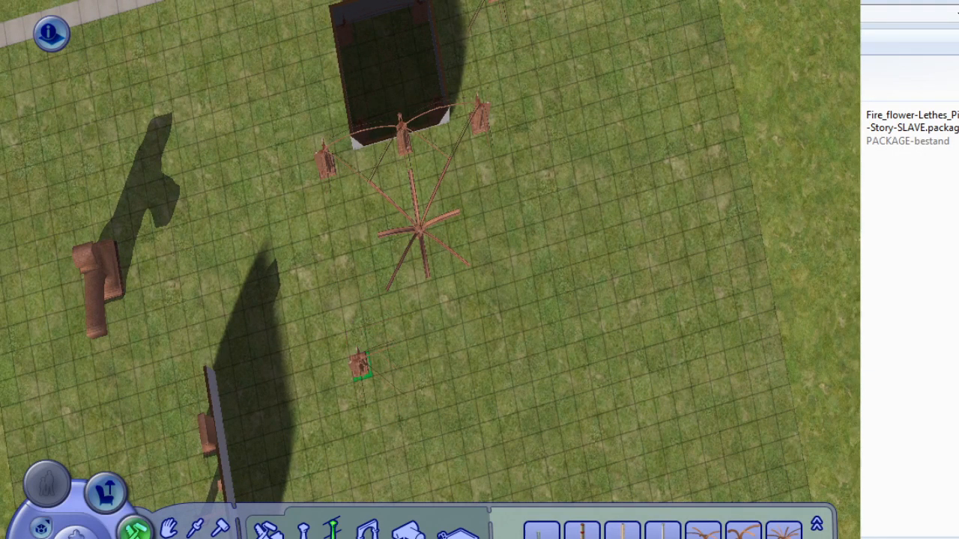
click(360, 367)
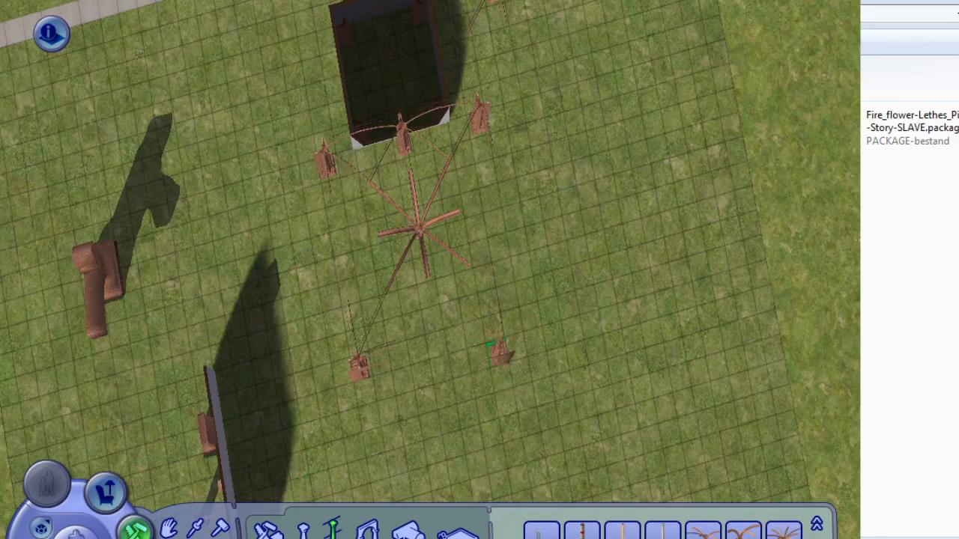
click(516, 320)
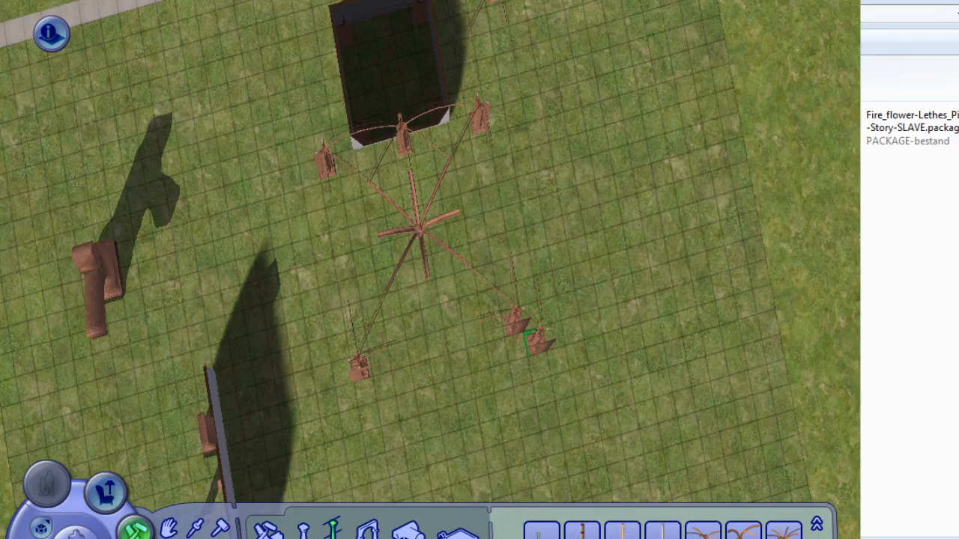
Place a side vault pillar midway along each long side of the bay, between its corner pillars.
right_drag(393, 405, 413, 329)
click(485, 300)
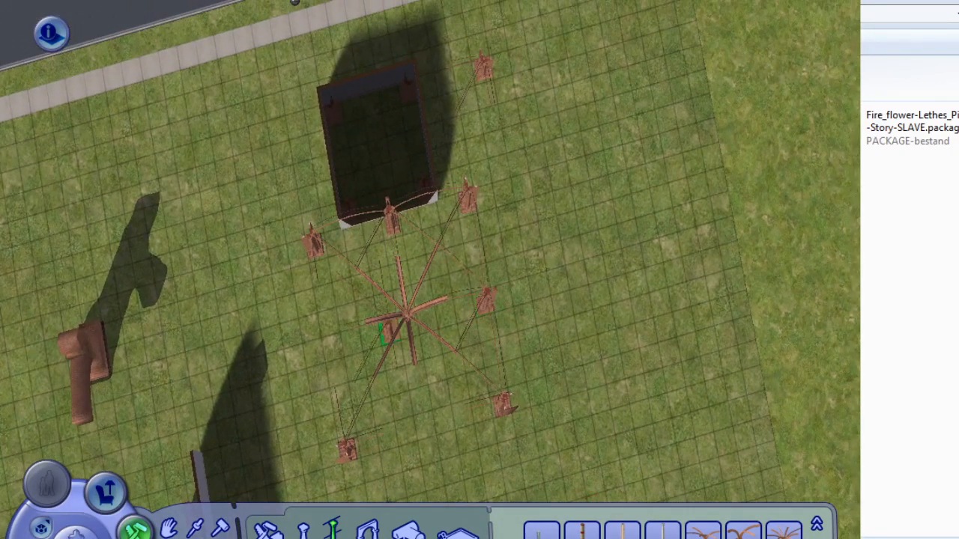
click(332, 343)
right_drag(337, 349, 452, 468)
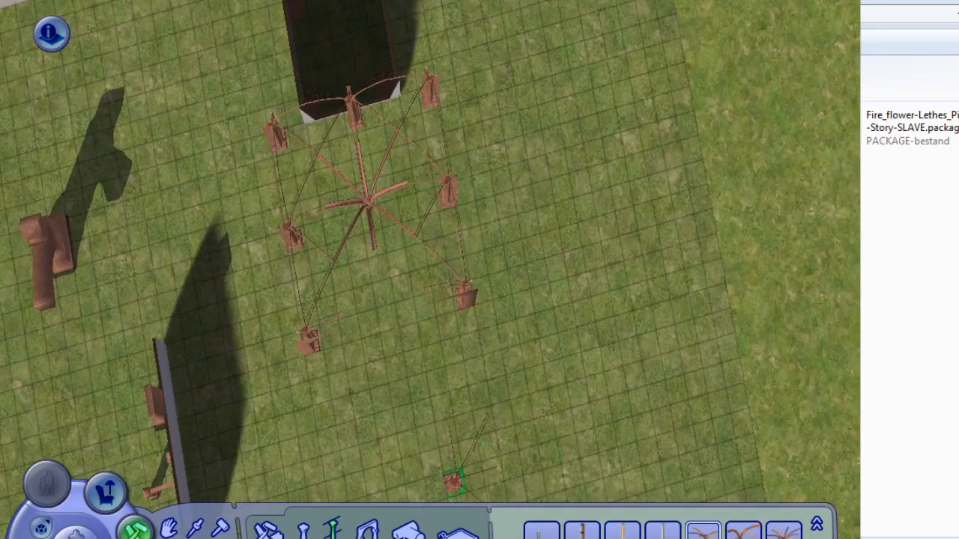
click(487, 323)
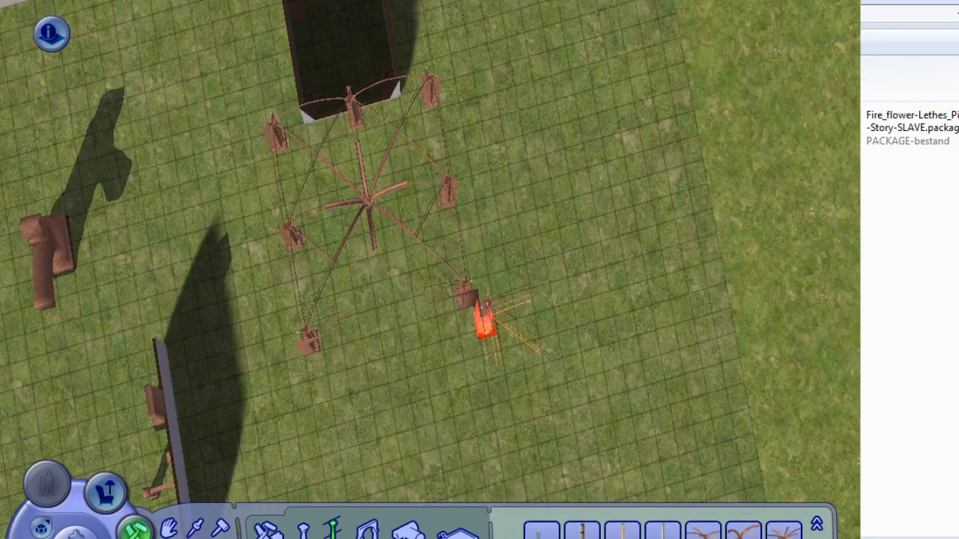
middle_drag(501, 369, 496, 413)
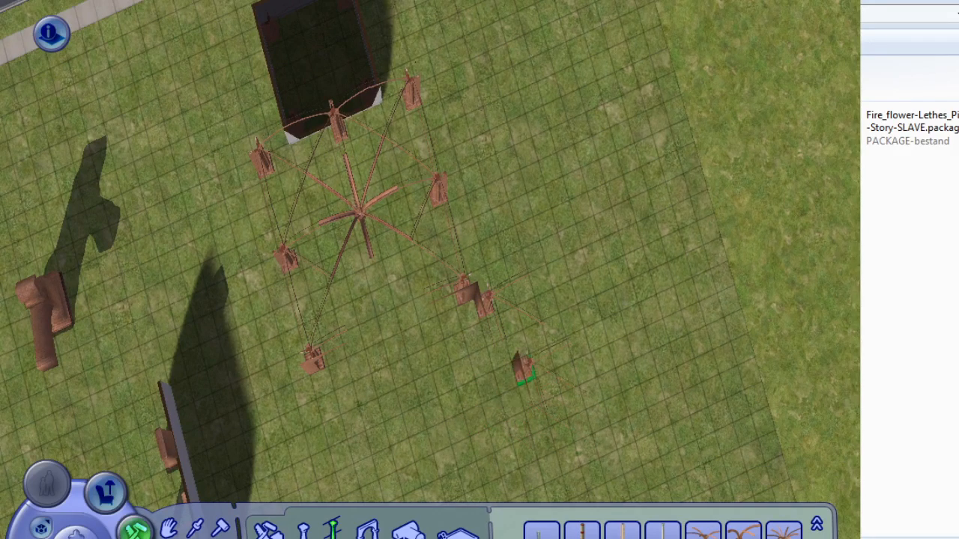
key(ctrl+z)
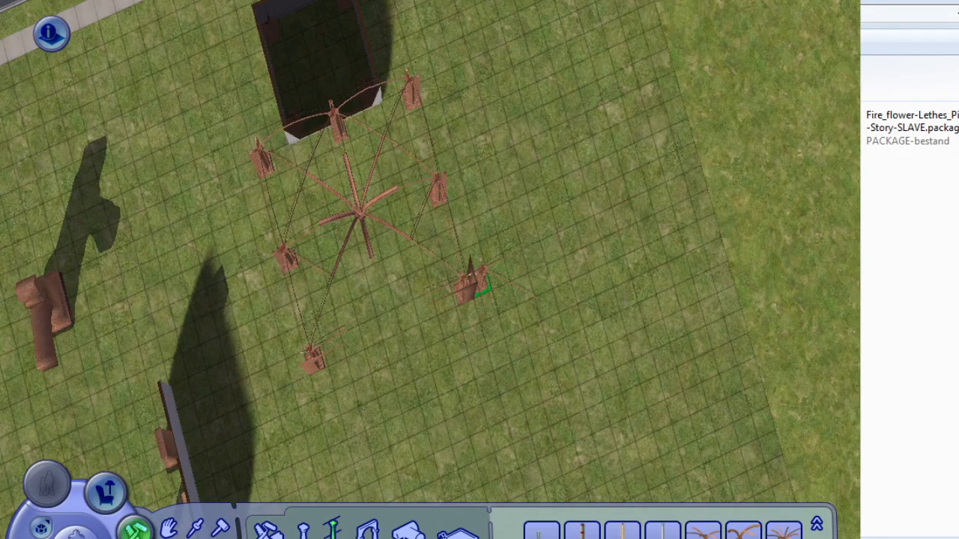
Place four corner vault pillars for a second bay on the grass directly beyond the first bay.
mouse_move(483, 289)
middle_down()
mouse_move(475, 292)
mouse_move(487, 306)
middle_up()
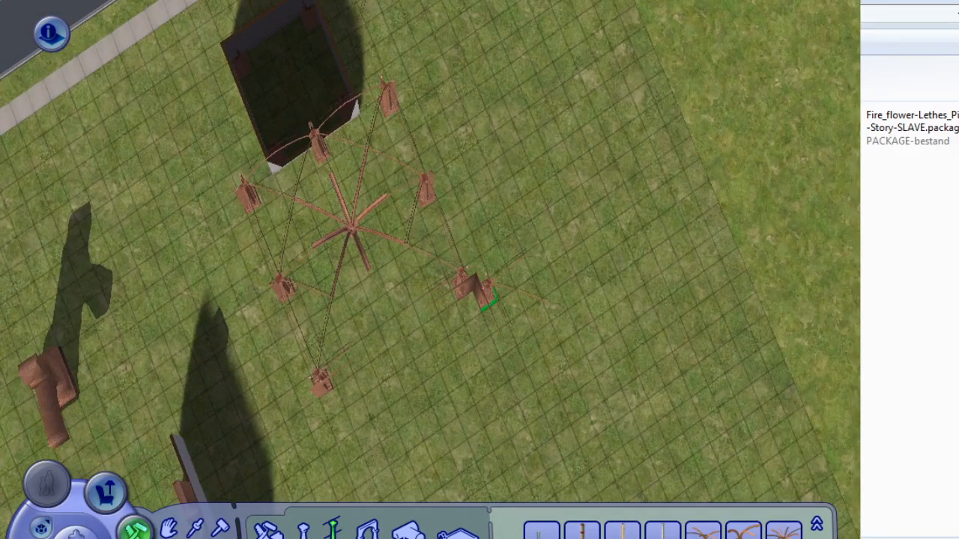
click(487, 299)
mouse_move(520, 383)
middle_down()
mouse_move(487, 365)
mouse_move(514, 397)
middle_up()
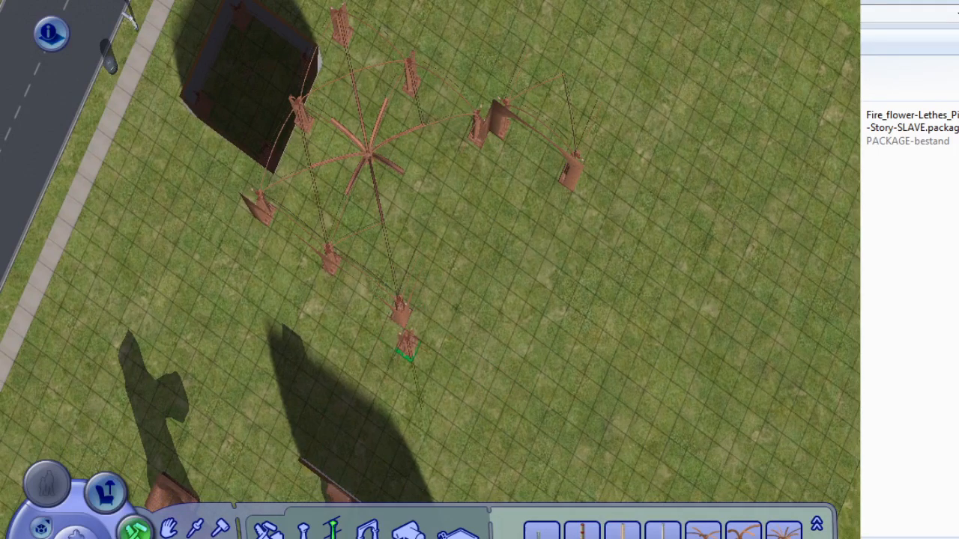
click(404, 345)
click(476, 396)
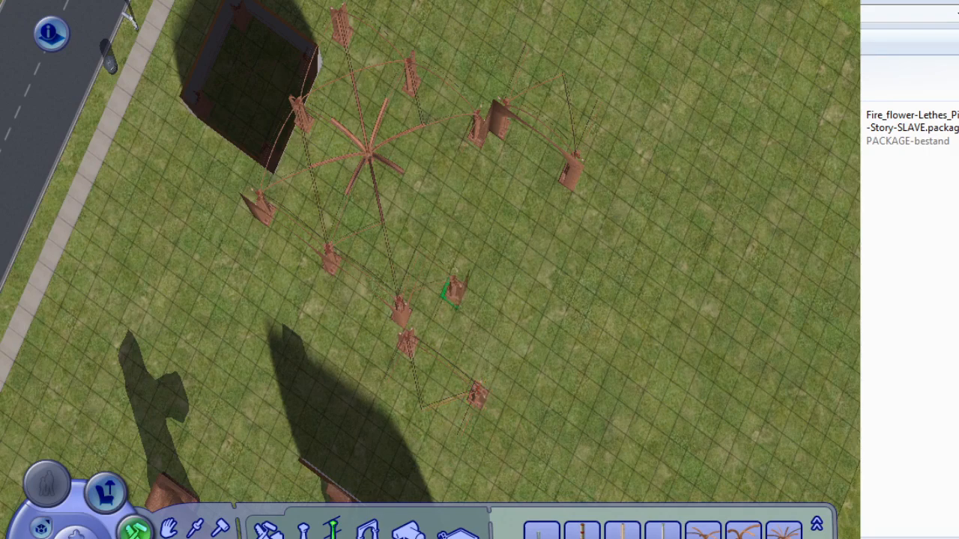
Try shifting the second bay's two corner pillars on one long side closer in line with the first bay.
key(Up)
key(Up)
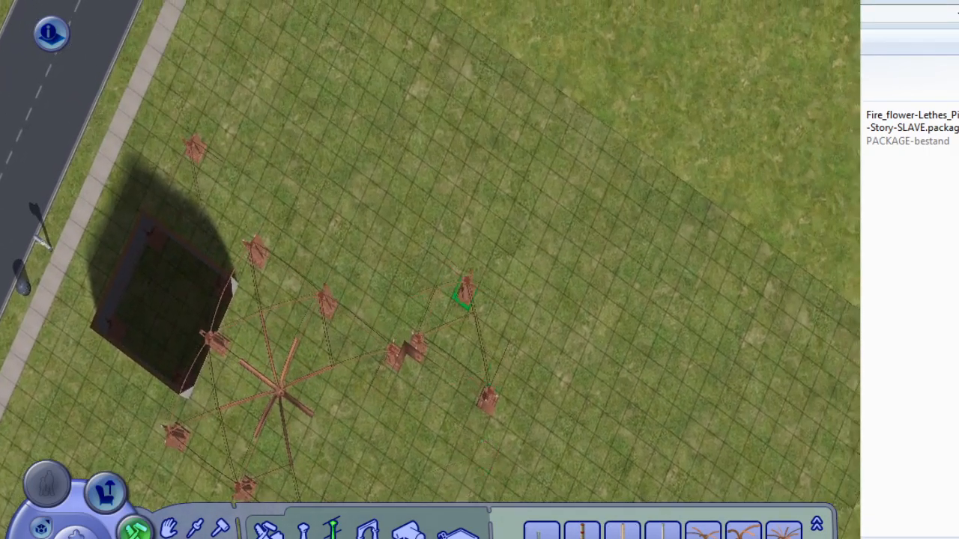
key(Down)
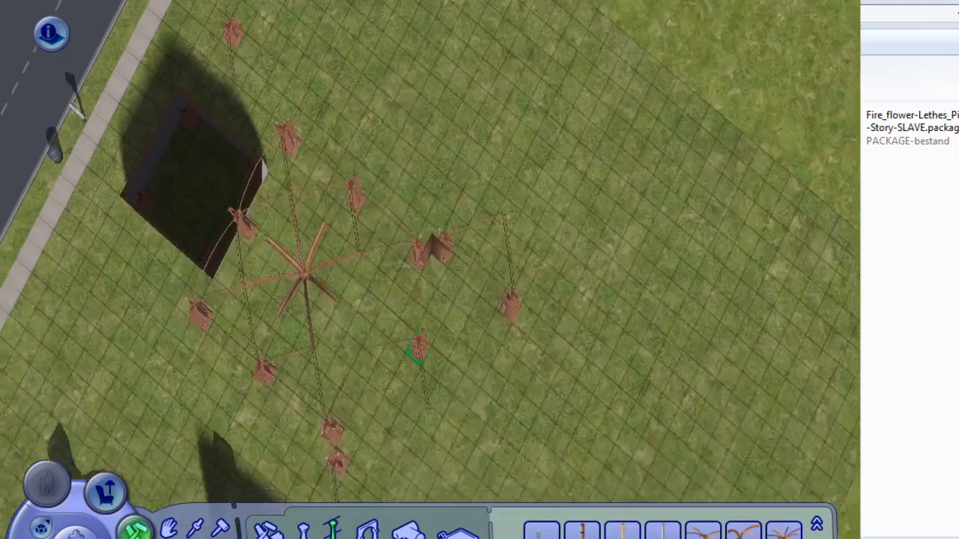
key(Down)
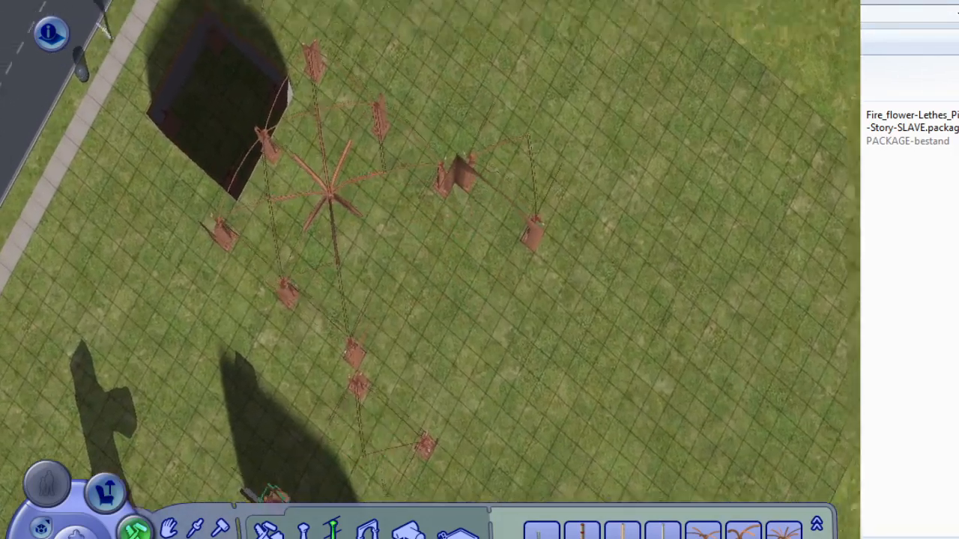
key(Up)
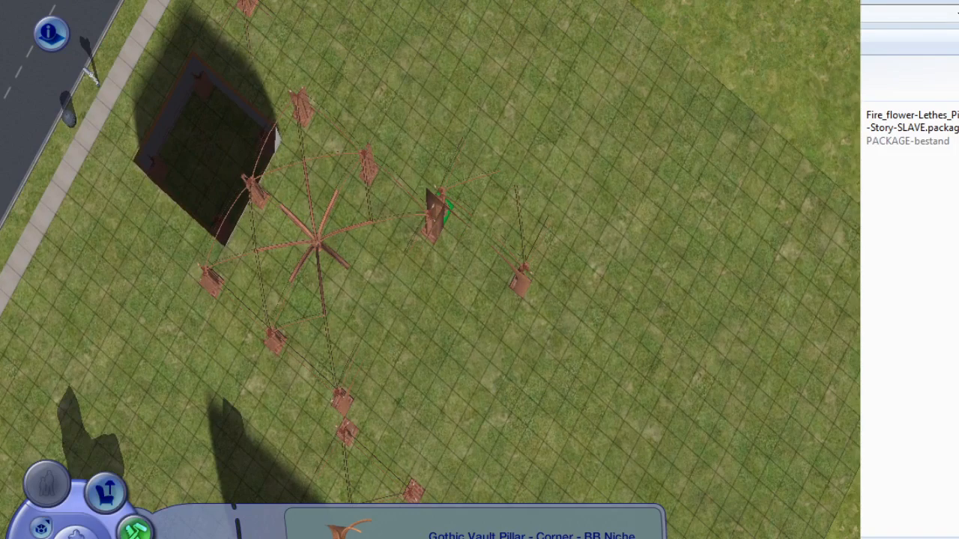
click(436, 214)
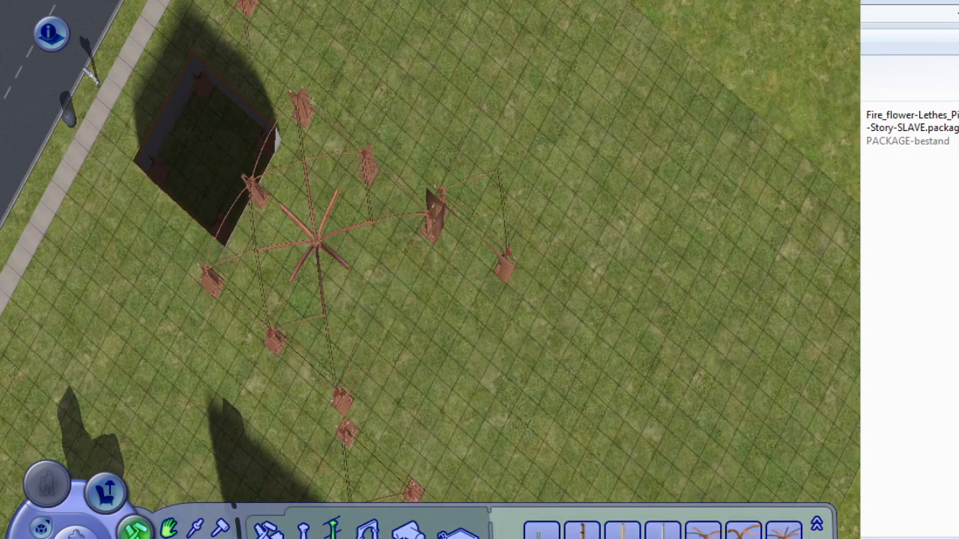
Copy the Pillarless Pillar - Pearl from the first bay and place the copy between the two bays' pillar rows.
scroll(473, 391, up, 3)
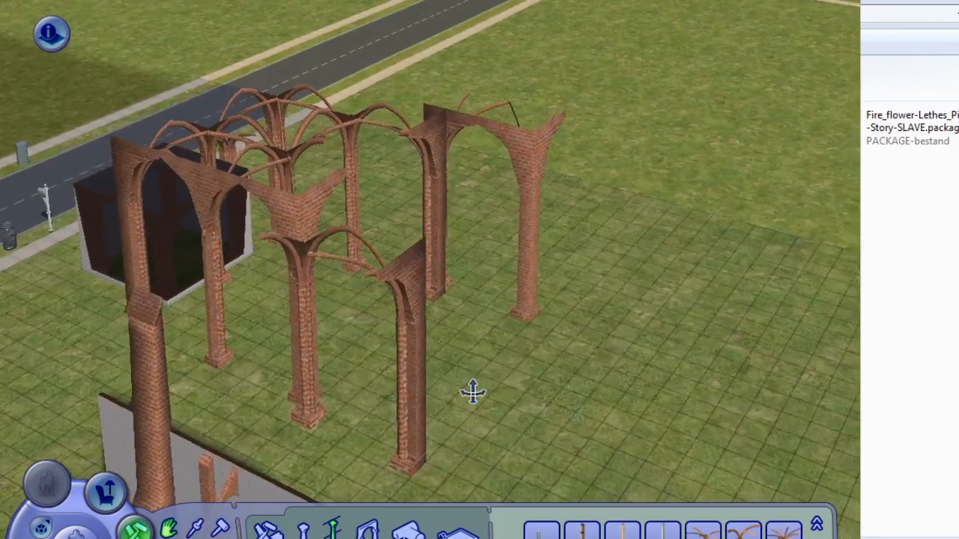
middle_drag(473, 391, 442, 391)
middle_drag(464, 299, 406, 321)
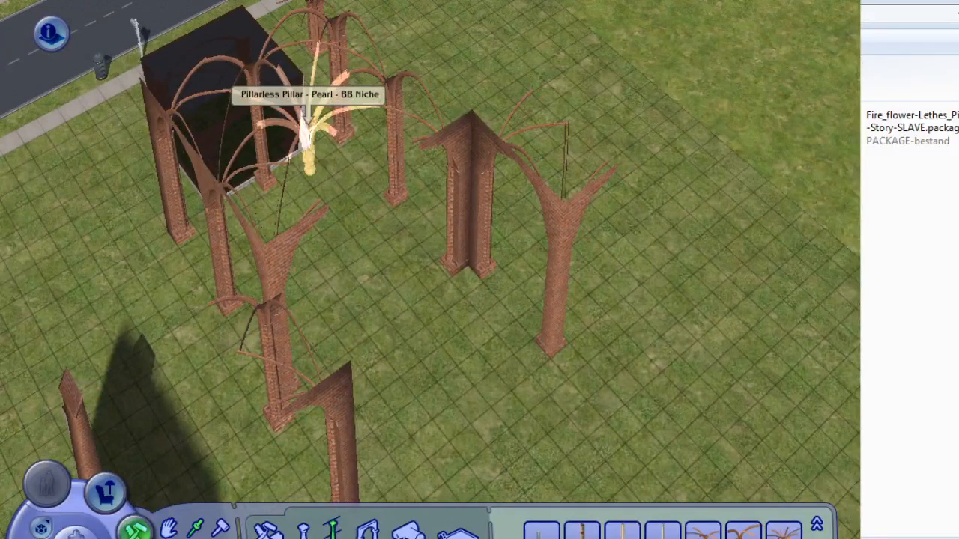
click(308, 139)
click(373, 320)
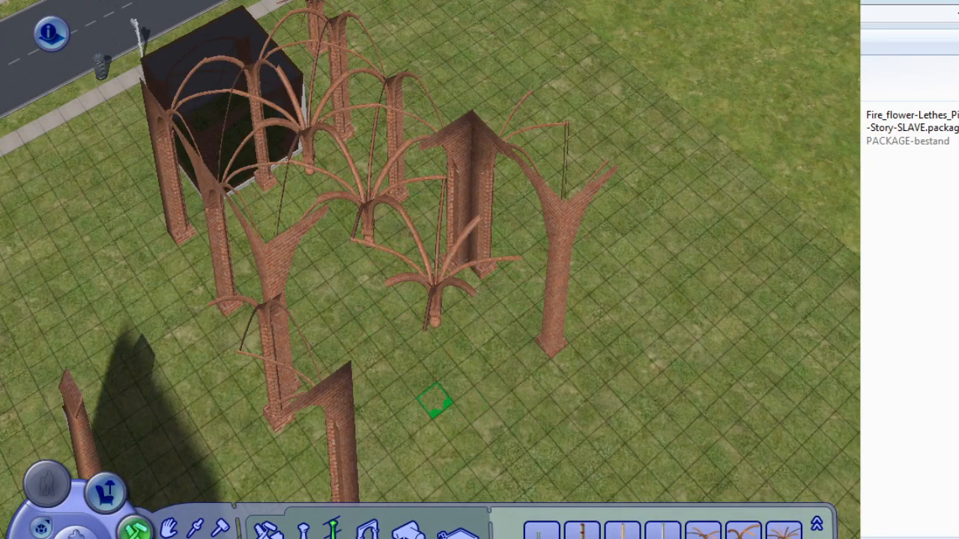
middle_drag(426, 481, 442, 374)
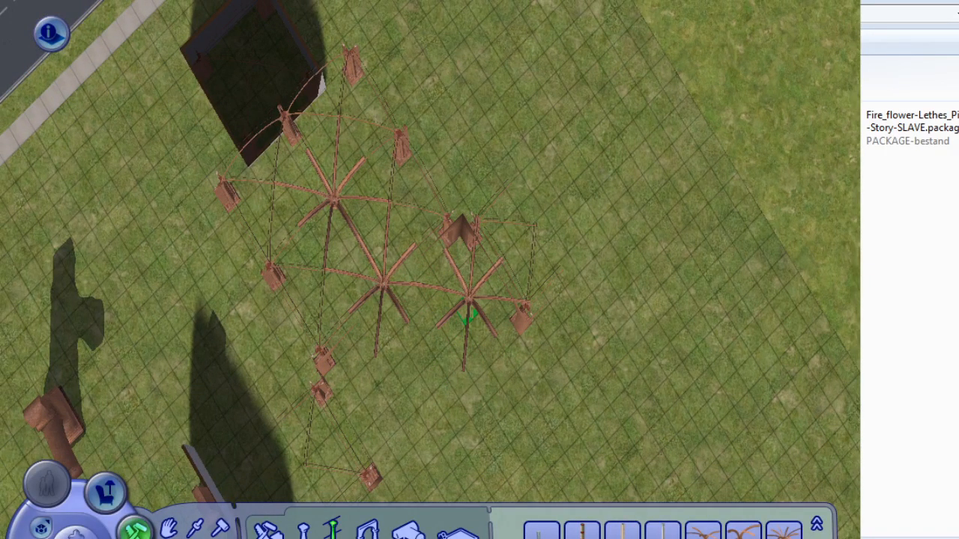
Move the second bay's two Gothic Vault Pillar - Corner pieces on one long side one tile inward.
click(195, 529)
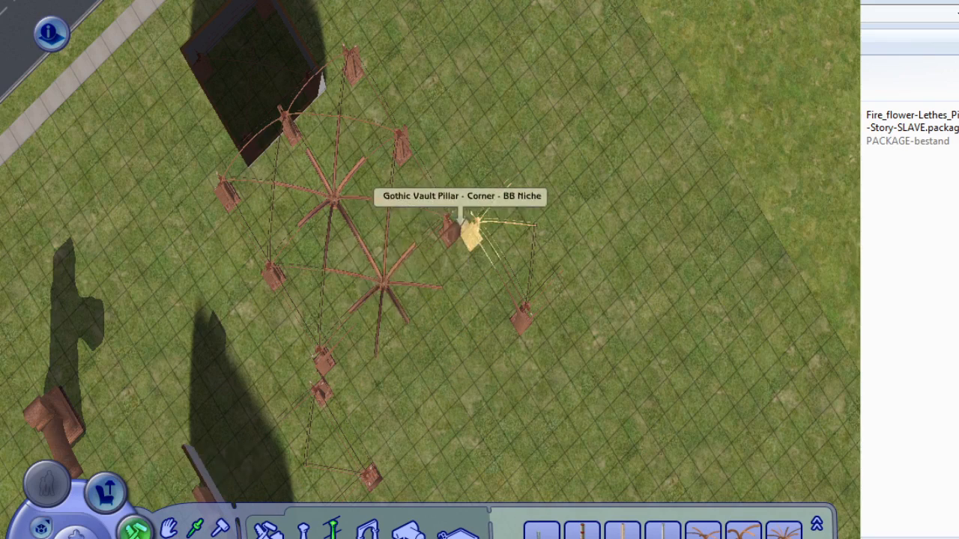
click(466, 229)
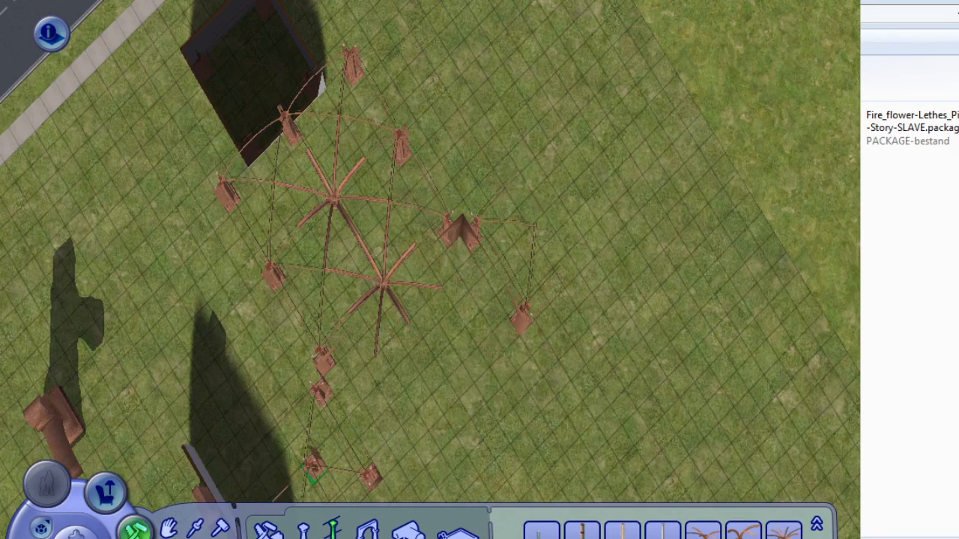
click(169, 529)
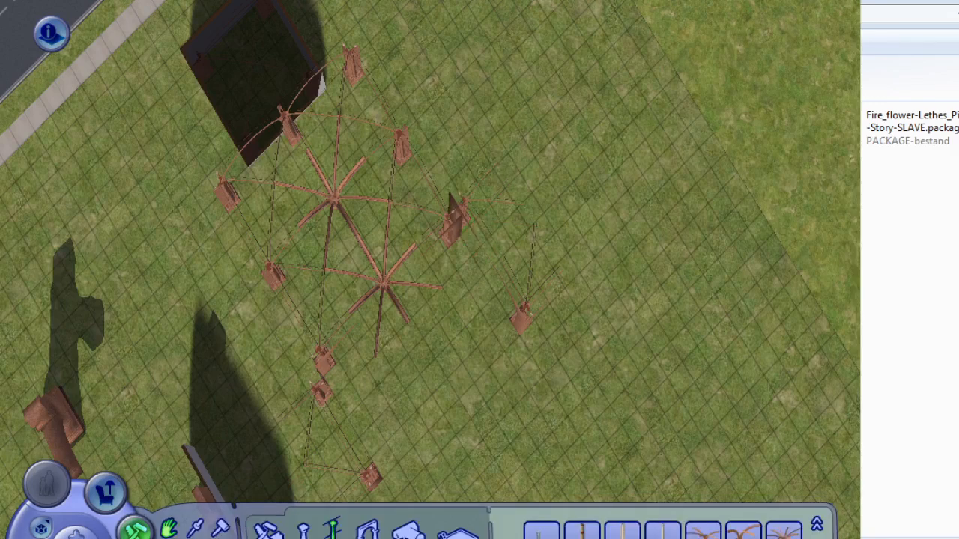
click(521, 314)
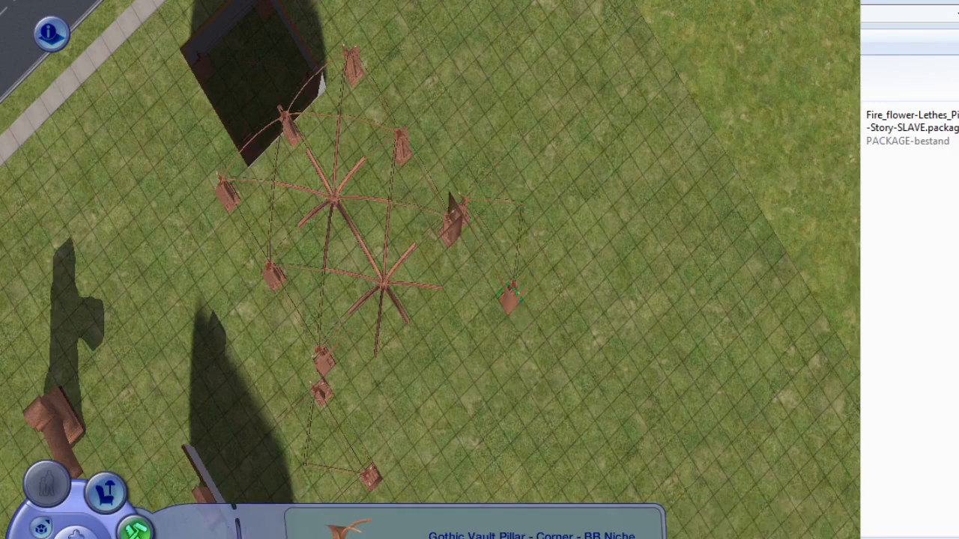
click(511, 294)
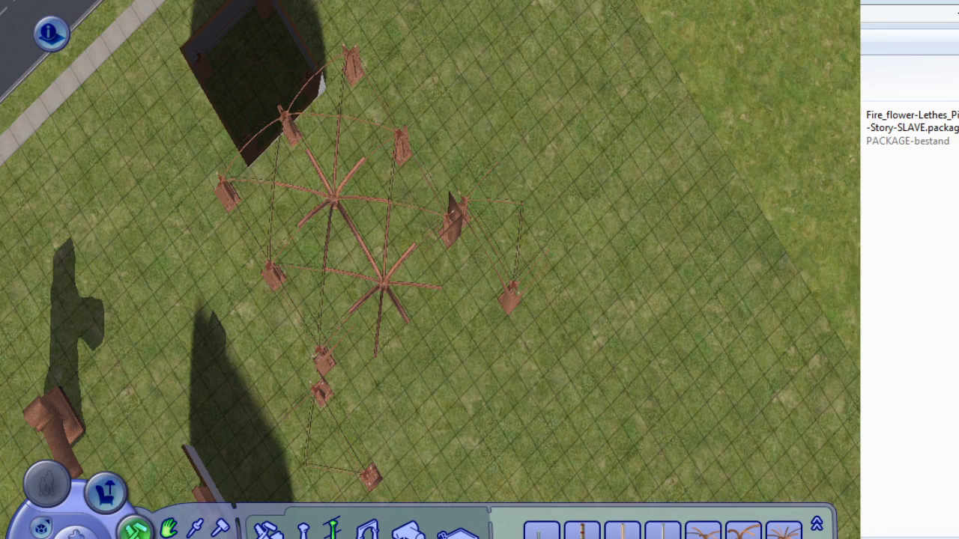
Try the second bay's inner corner pillar one tile back along the row, and return it against its neighbour.
click(452, 206)
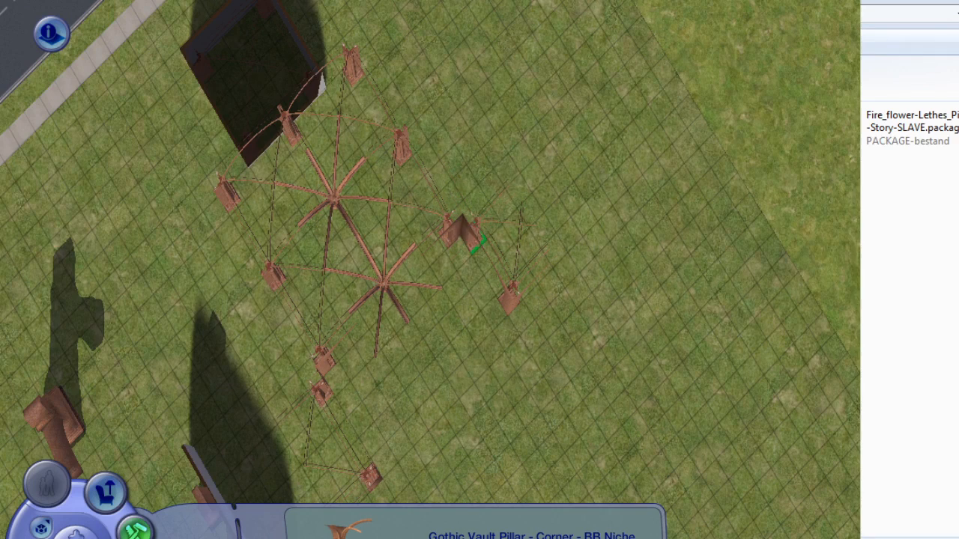
click(465, 230)
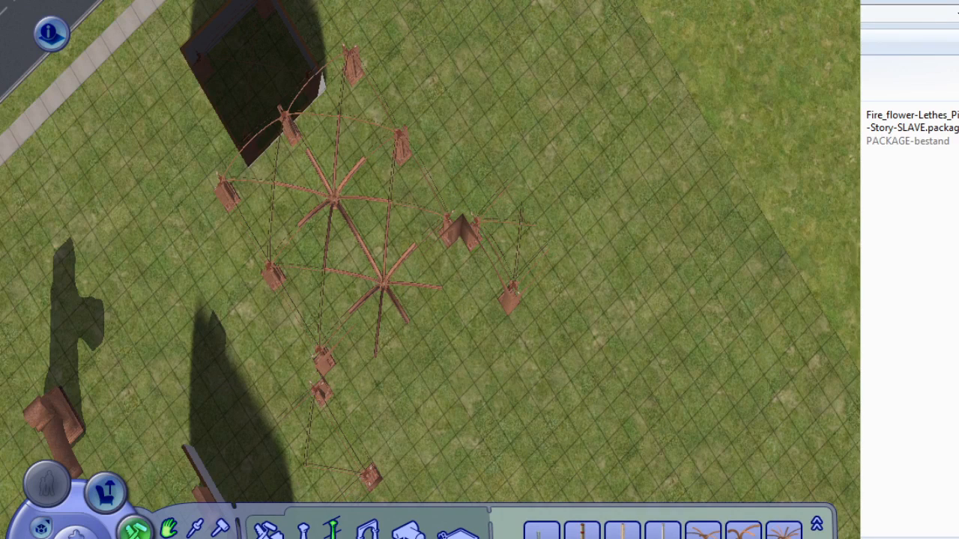
click(466, 234)
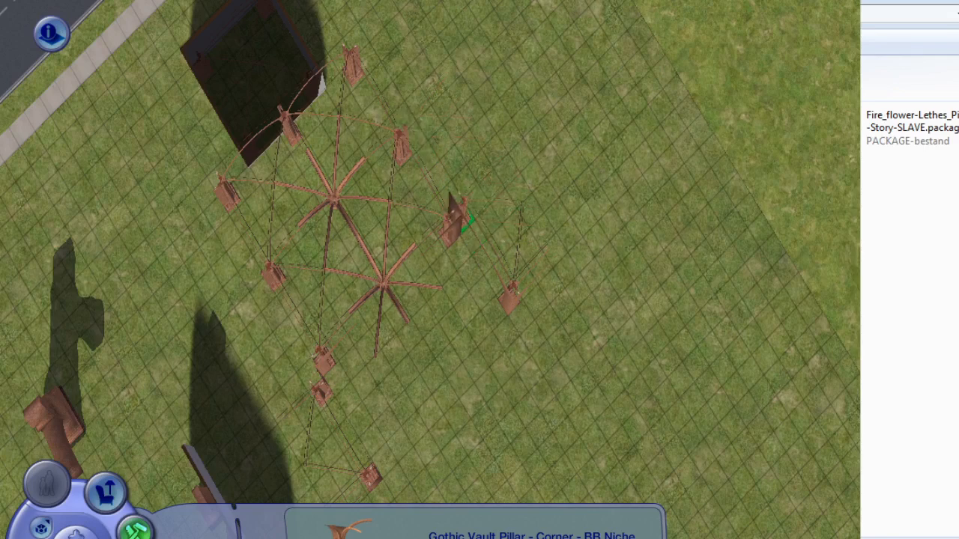
click(455, 216)
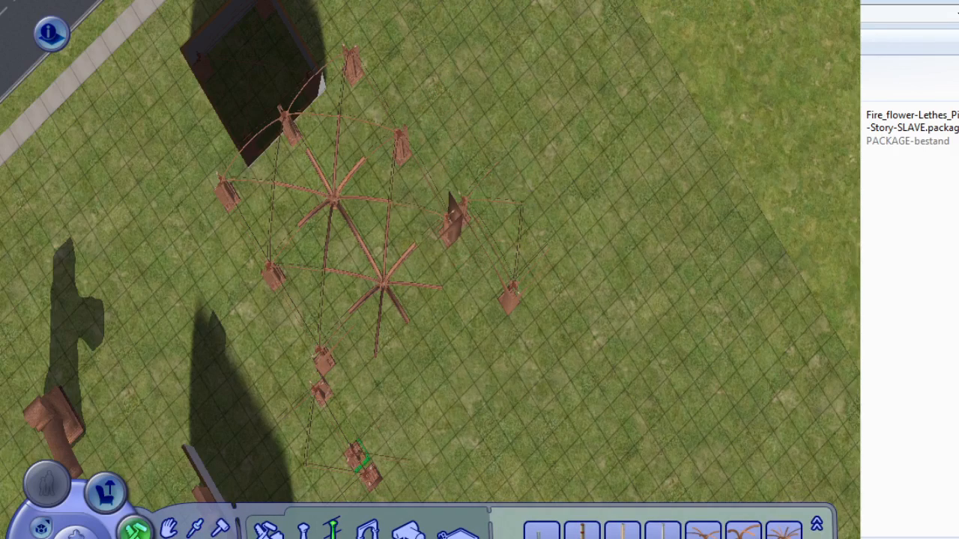
Put a Gothic Vault Pillar - Side in the main row's spot on the lawn side, and move its Corner pillar one bay further.
click(510, 296)
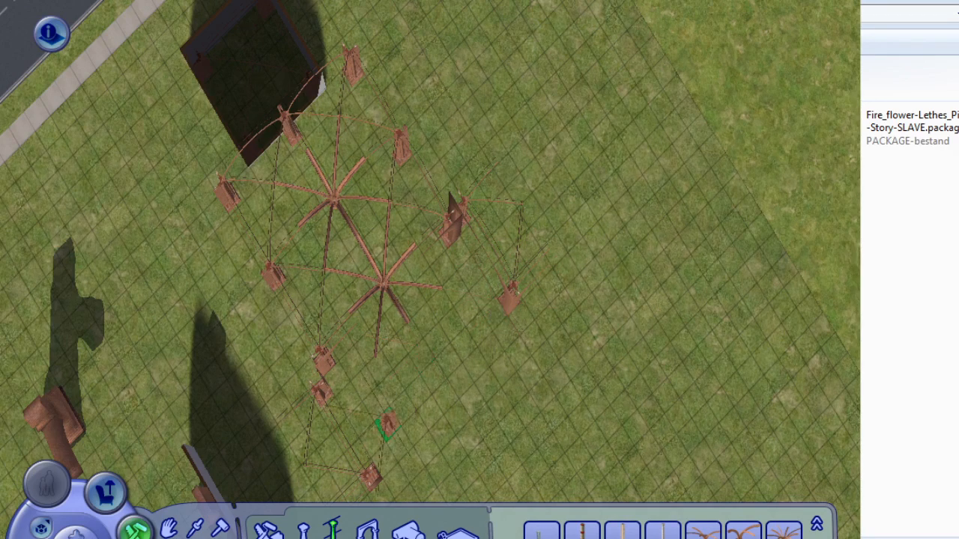
click(466, 340)
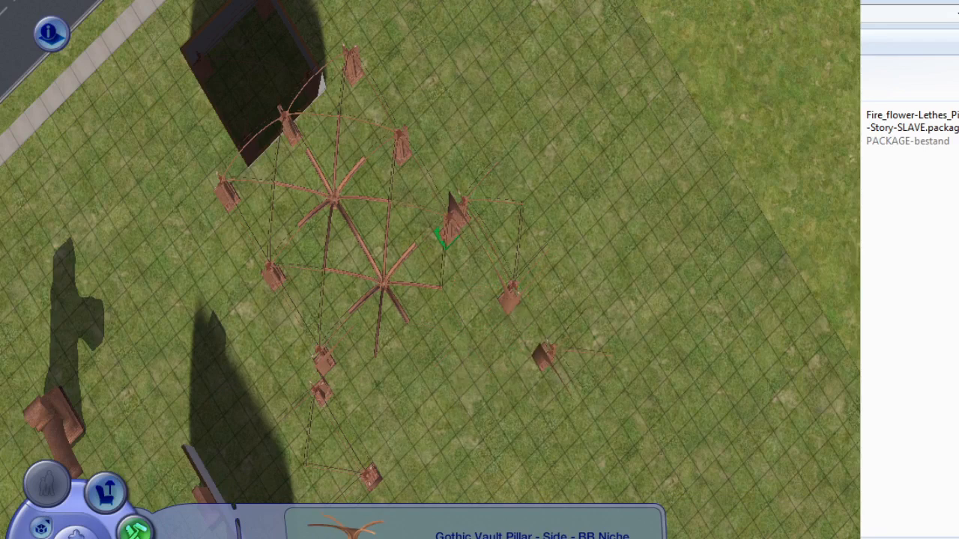
click(449, 219)
middle_drag(443, 296, 335, 296)
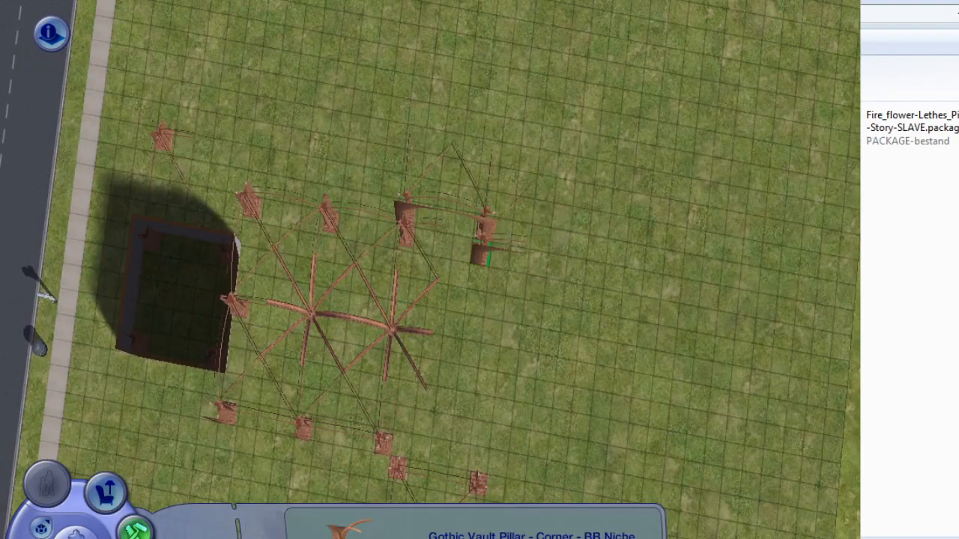
click(481, 251)
On the wall-side row, set the Corner pillar aside and copy a Gothic Vault Pillar - Side into its spot.
middle_drag(479, 250, 417, 240)
click(380, 309)
click(363, 353)
click(373, 277)
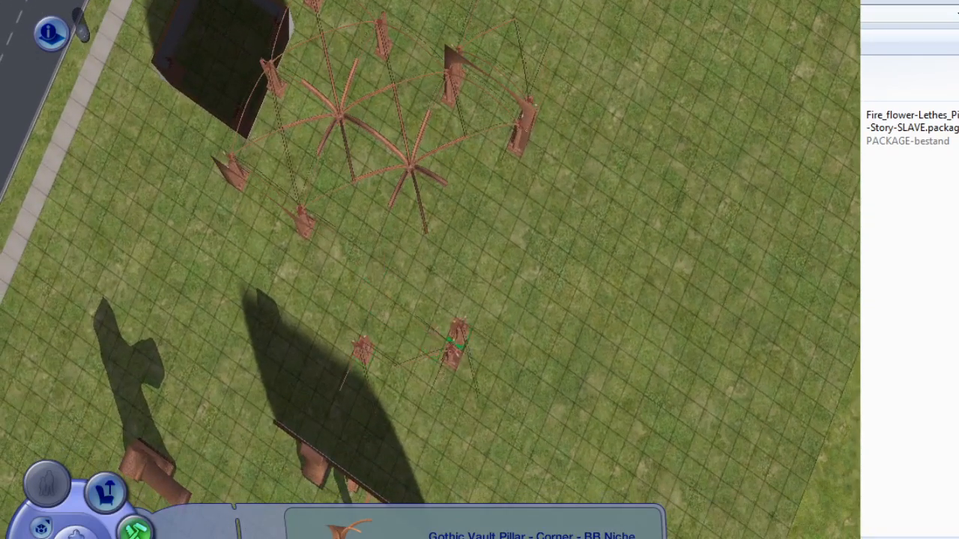
click(459, 336)
click(452, 356)
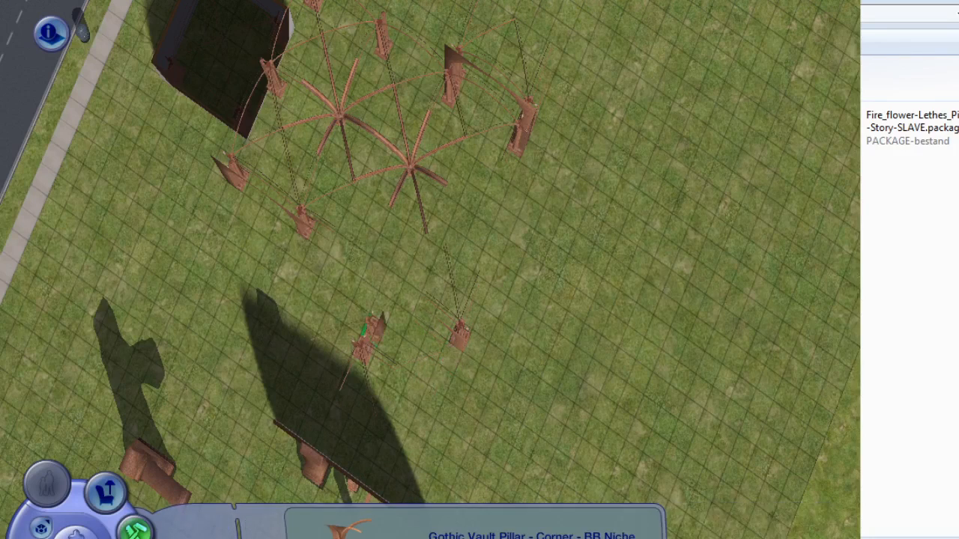
click(259, 336)
click(304, 224)
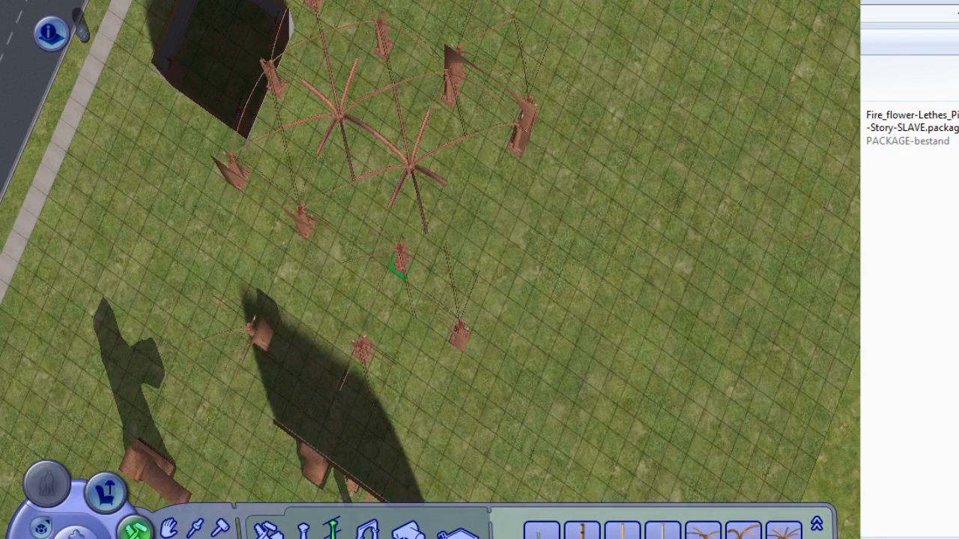
click(374, 277)
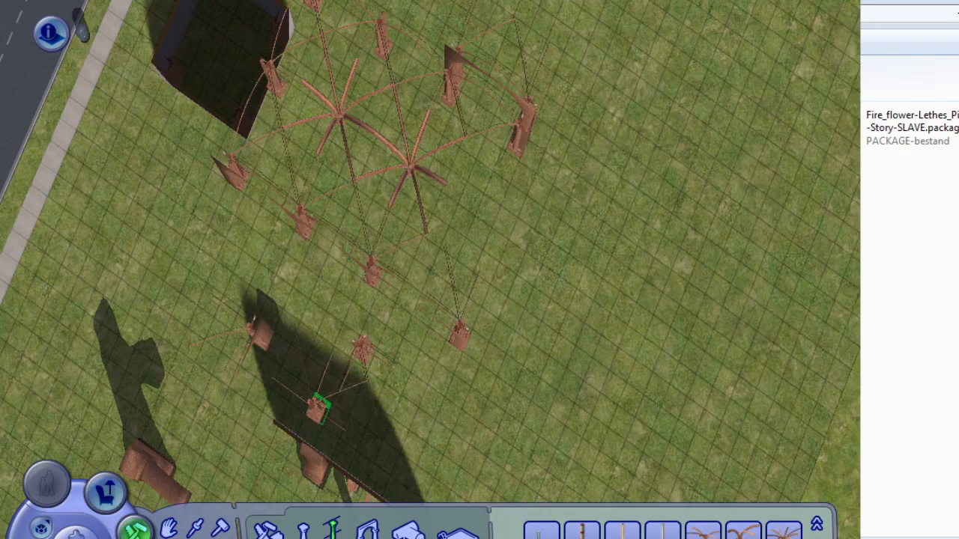
Place a Corner pillar at the wall-side row's end, and set two Corner pillars directly against the outside of that row.
mouse_move(204, 363)
middle_down()
mouse_move(162, 350)
mouse_move(505, 329)
middle_up()
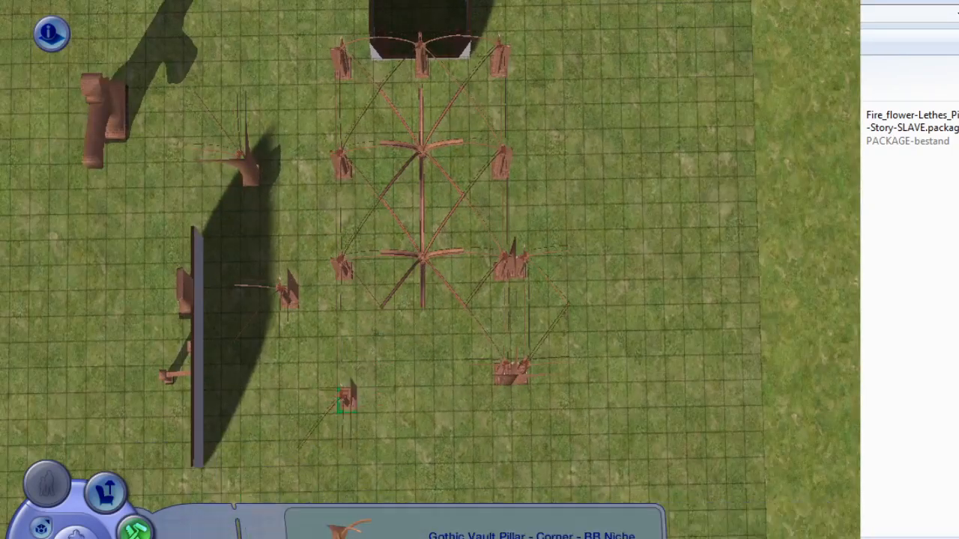
click(290, 296)
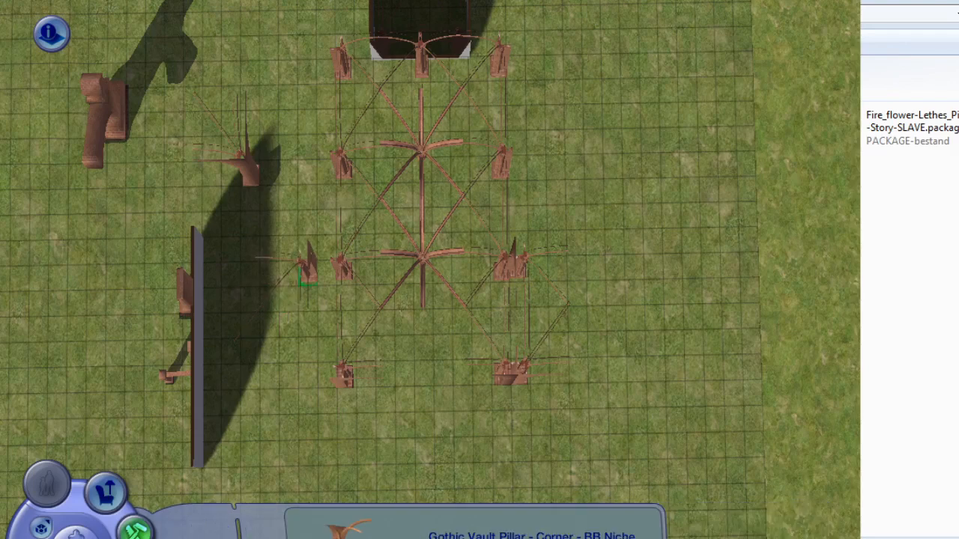
click(328, 271)
click(325, 271)
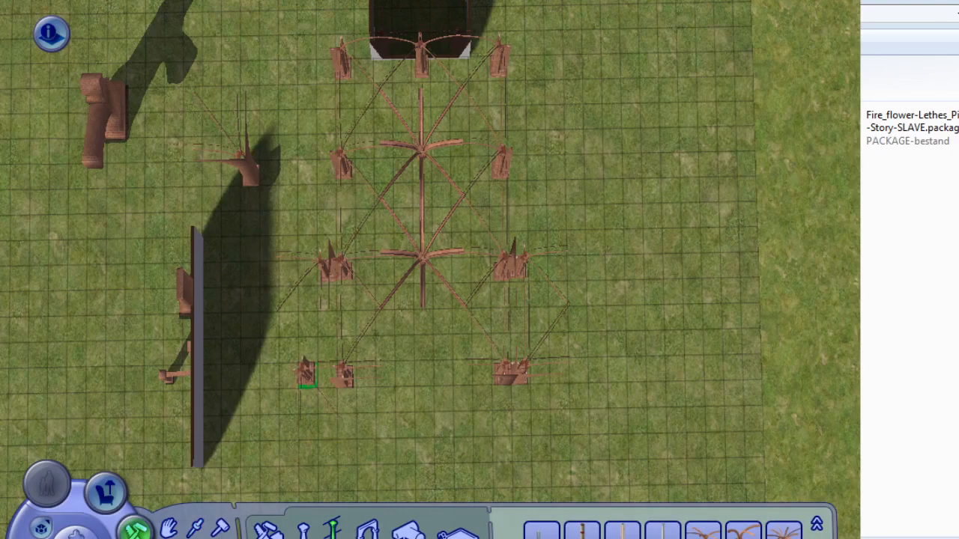
click(325, 377)
Place two Gothic Vault Pillar - Corner pieces beside the freestanding wall as the outer end of the side bay.
right_drag(318, 381, 309, 366)
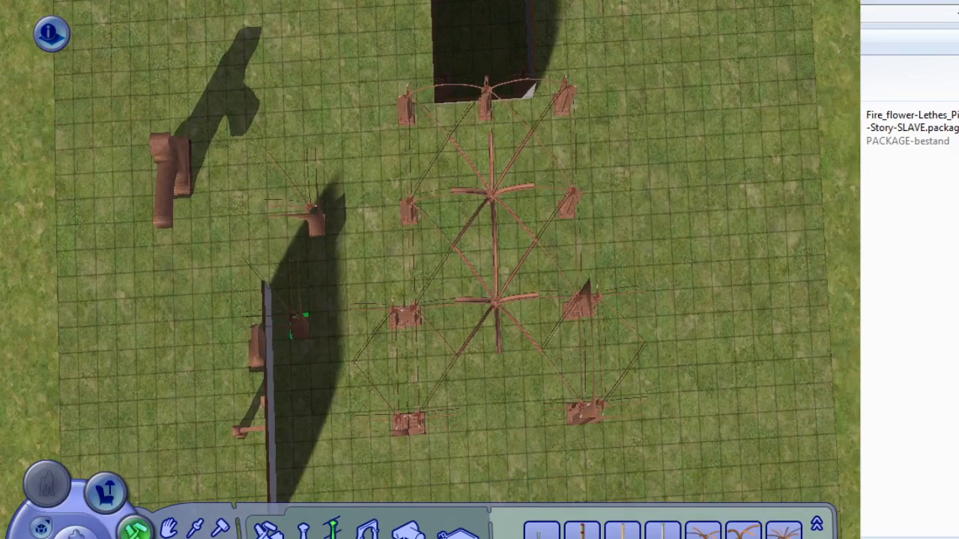
key(period)
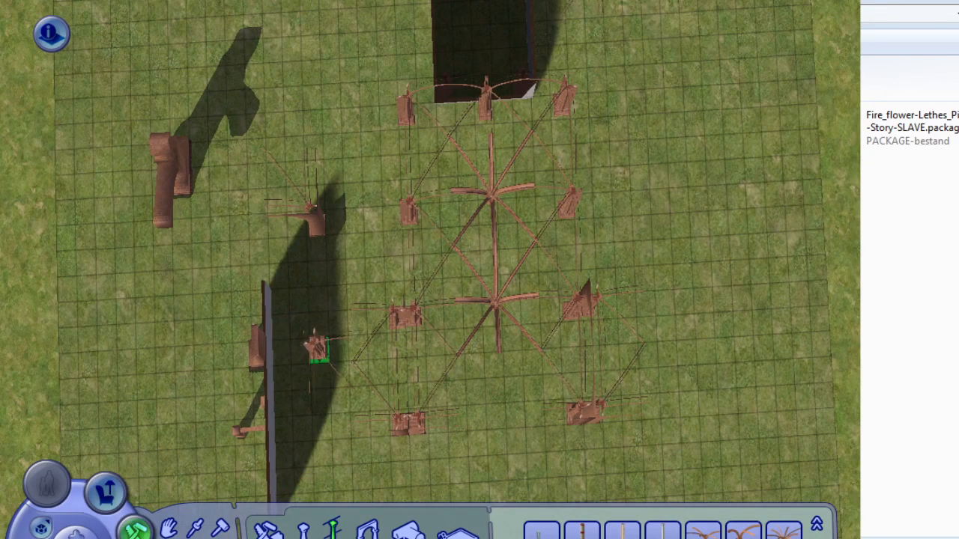
click(314, 322)
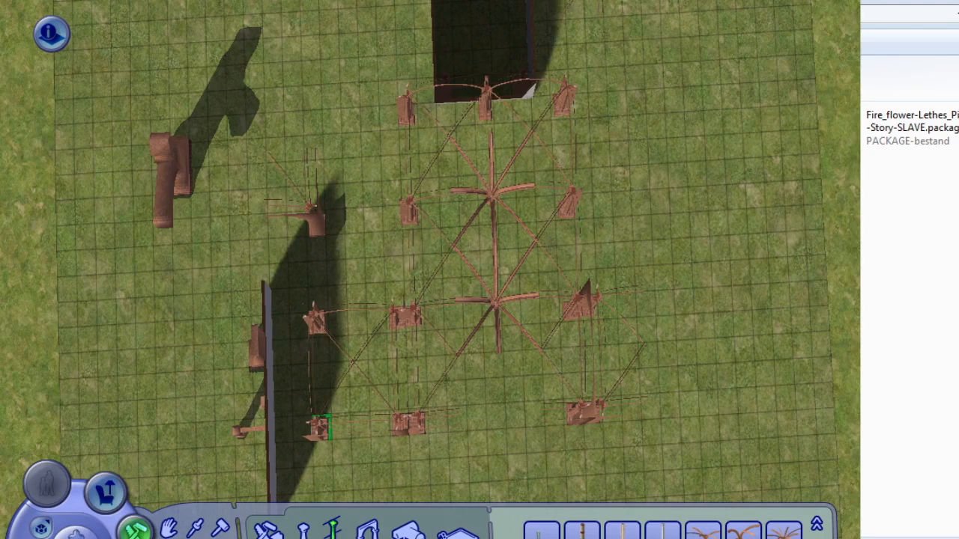
click(319, 428)
Place two rotated Gothic Vault Pillar - Corner pieces on the lawn side as the outer end of the opposite side bay.
key(Down)
key(Right)
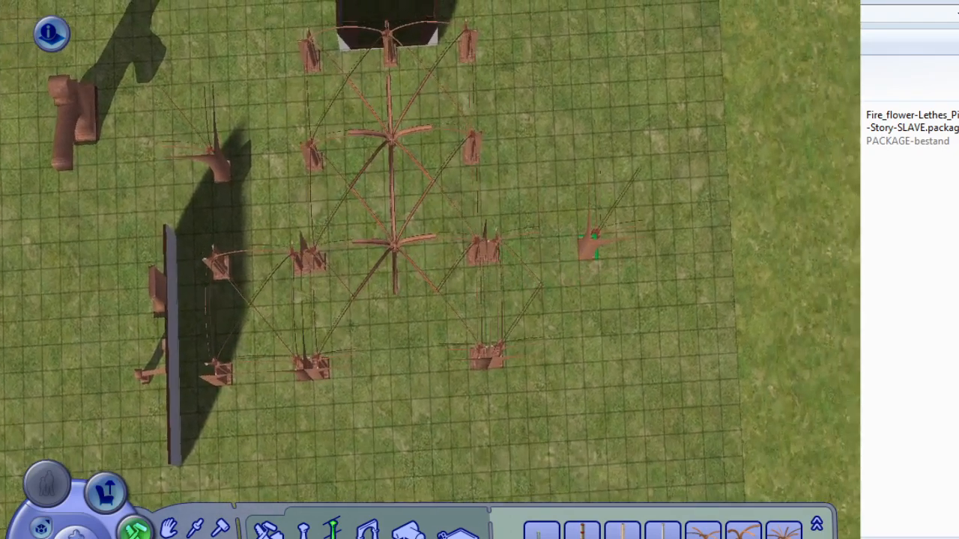
key(period)
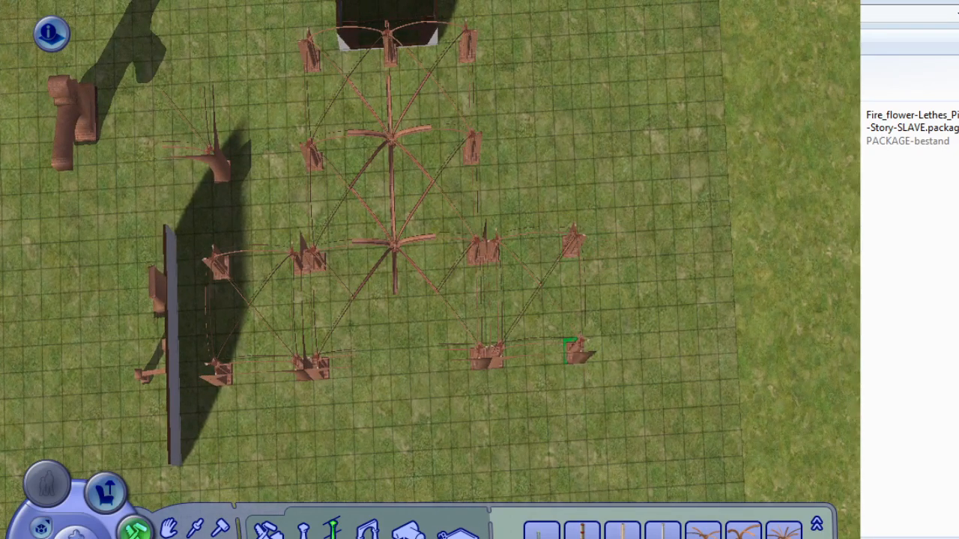
click(577, 350)
Move the wall-side row's end Corner pillar one bay outward and copy a Gothic Vault Pillar - Side into its former spot.
middle_drag(593, 243, 578, 312)
key(Down)
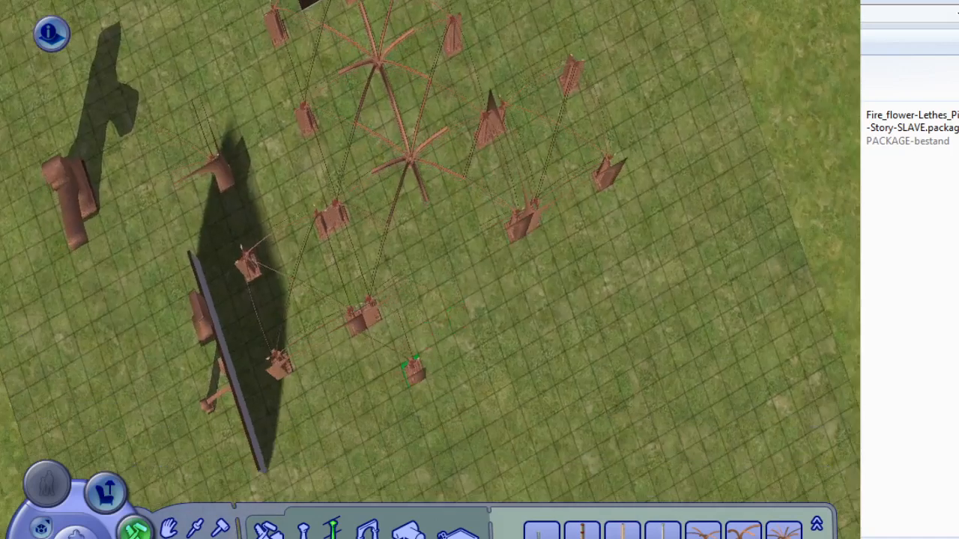
key(Right)
click(196, 528)
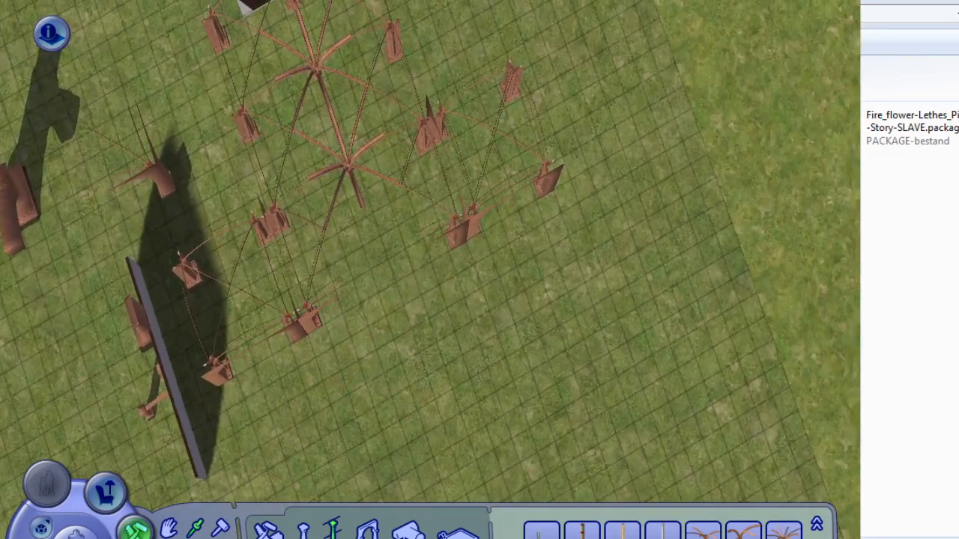
click(304, 323)
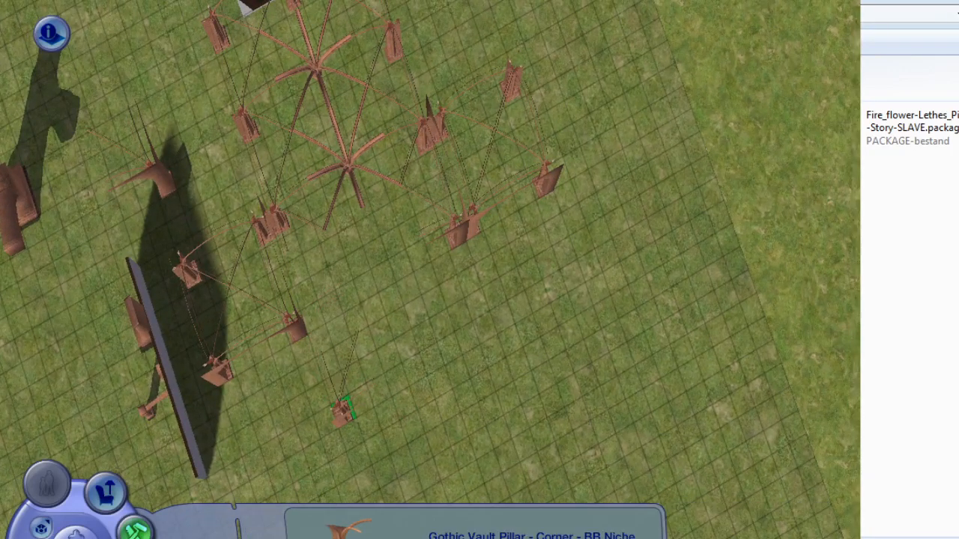
click(343, 411)
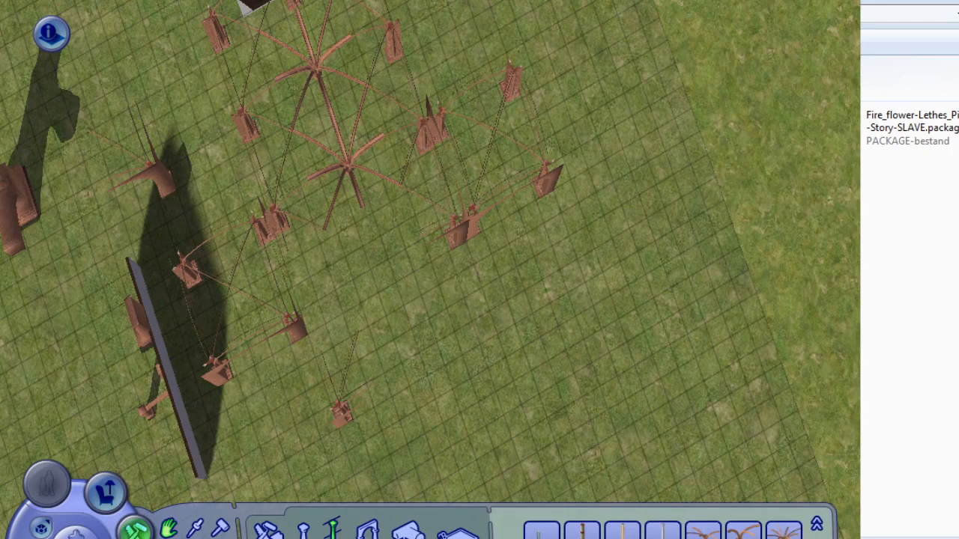
key(e)
click(278, 224)
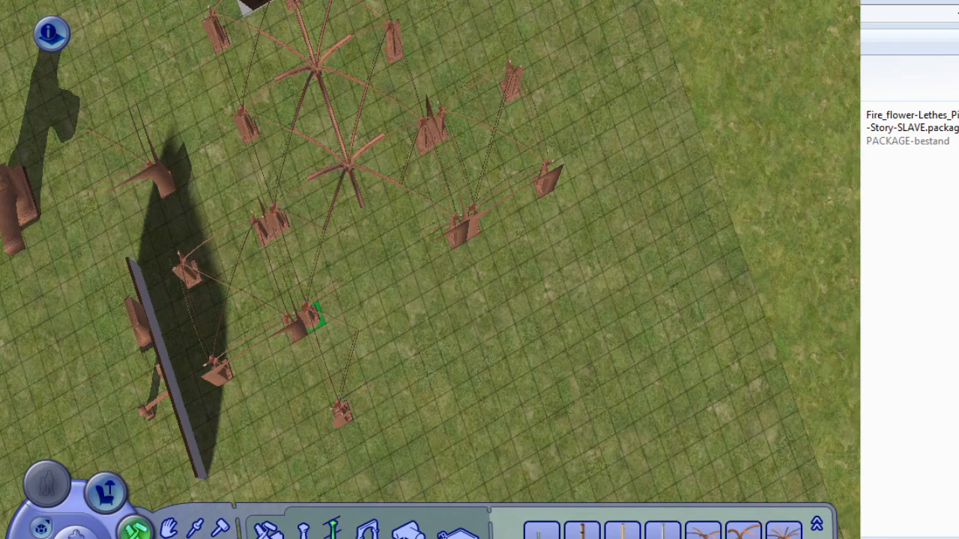
Move the lawn-side row's end Corner pillar outward and put a Gothic Vault Pillar - Side copy in its place.
click(410, 291)
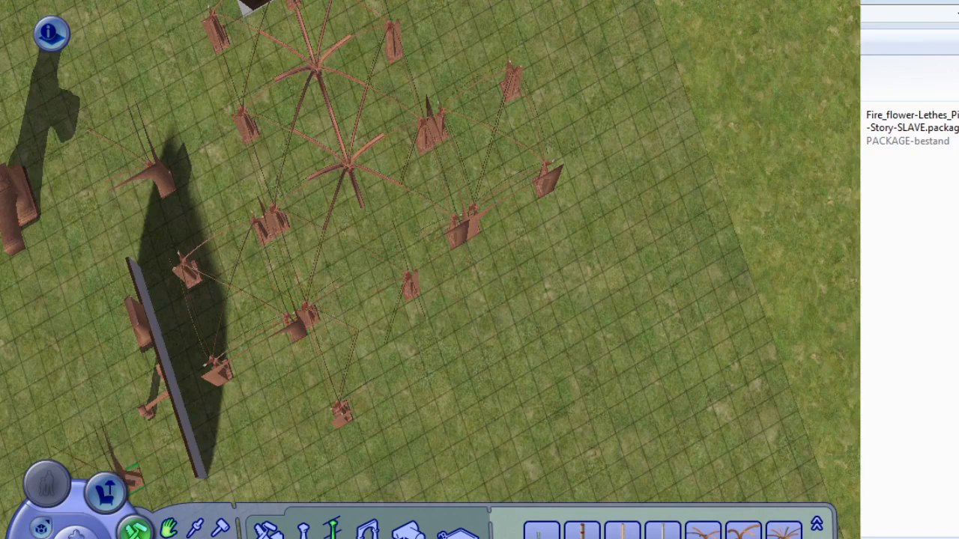
click(456, 235)
click(491, 352)
click(410, 289)
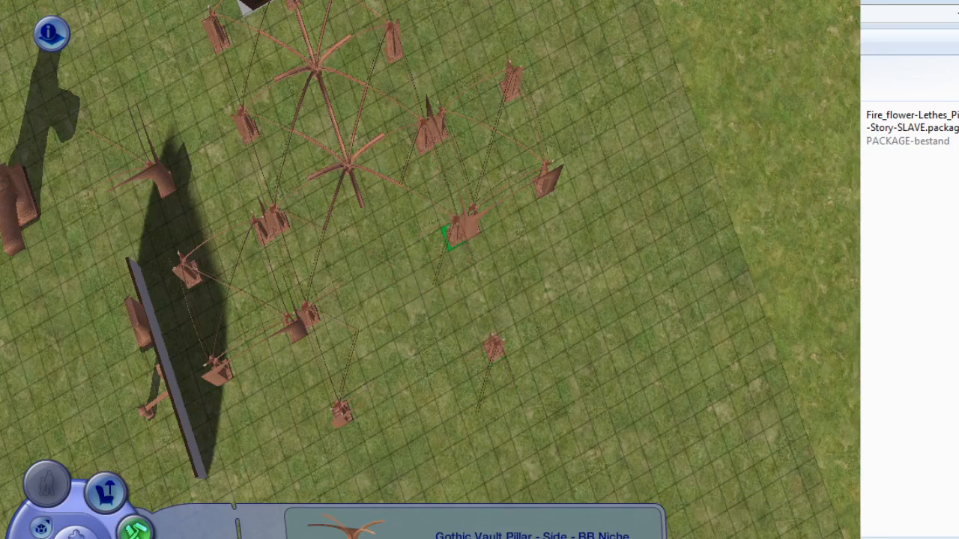
click(456, 234)
Copy the pillarless vault centre from the second main bay and place the copy in the centre of the third bay.
click(349, 172)
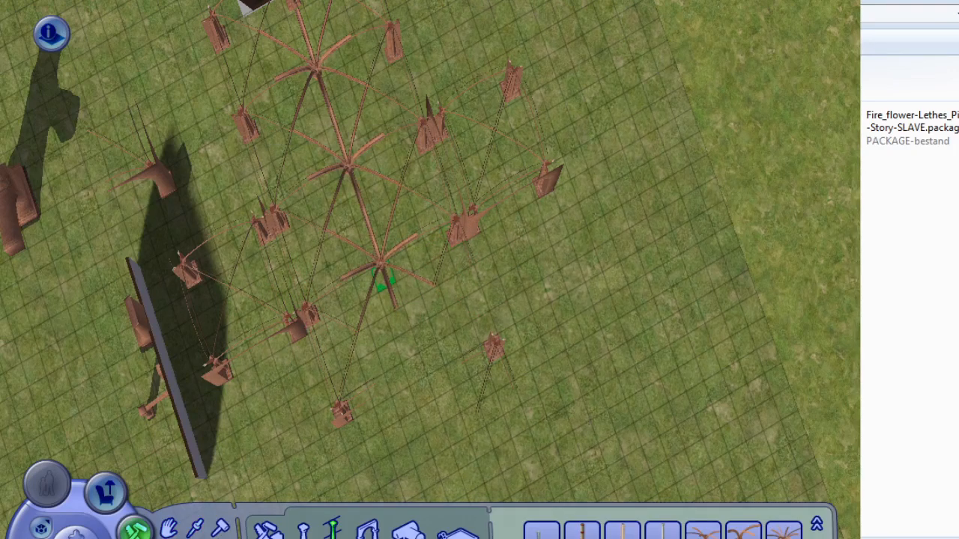
click(385, 278)
right_drag(315, 383, 325, 216)
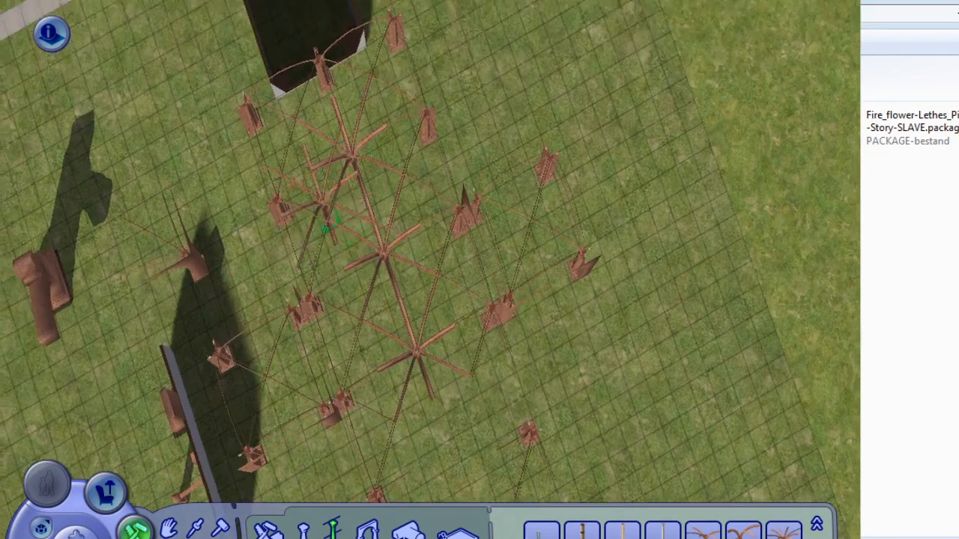
middle_drag(314, 263, 337, 336)
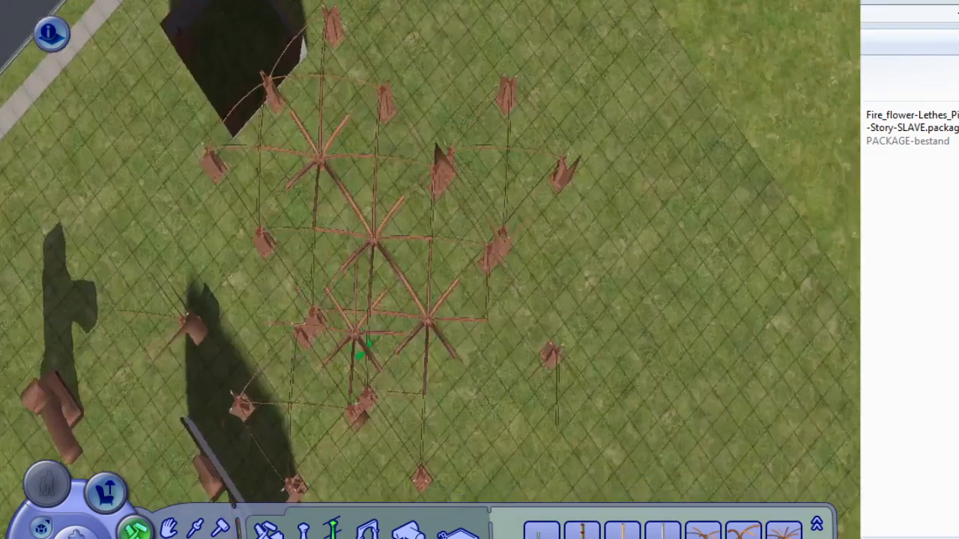
right_drag(297, 288, 431, 423)
Line up the third bay's lawn-side Gothic Vault Pillar - Corner with the arch of the new vault centre.
click(169, 529)
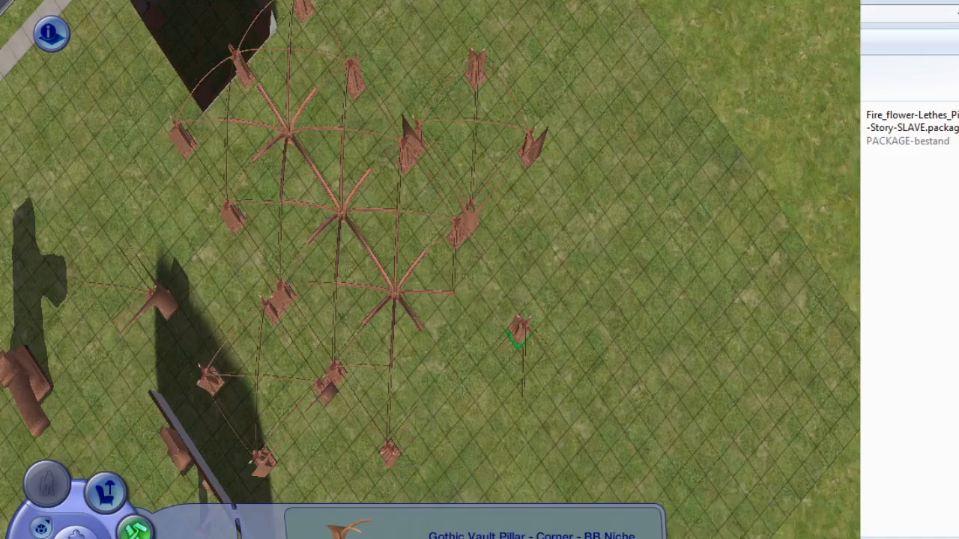
click(517, 335)
click(517, 335)
click(517, 334)
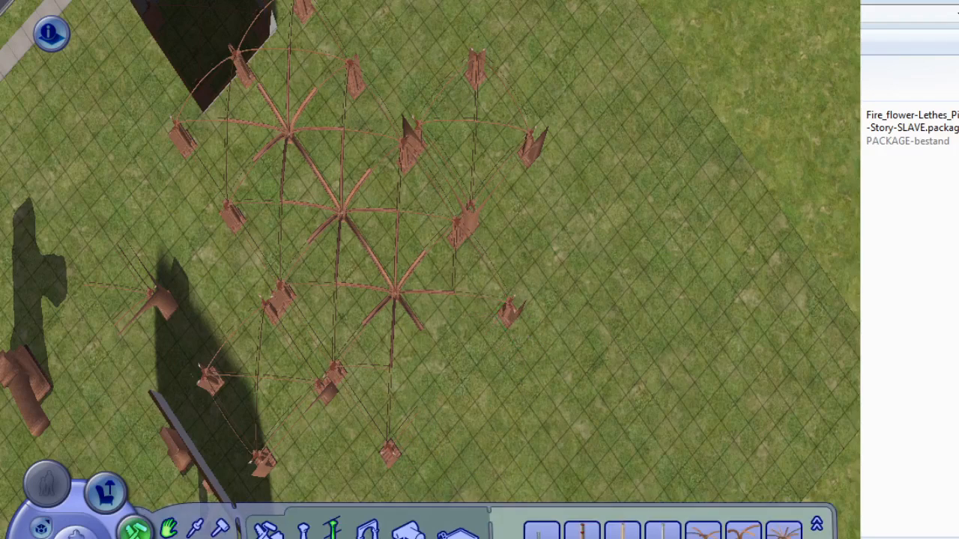
Move the lawn-side row's end Corner pillar one more bay outward and copy a Gothic Vault Pillar - Side into its former spot.
middle_drag(508, 313, 600, 282)
mouse_move(375, 329)
right_down()
mouse_move(300, 300)
mouse_move(380, 335)
right_up()
middle_drag(380, 335, 345, 330)
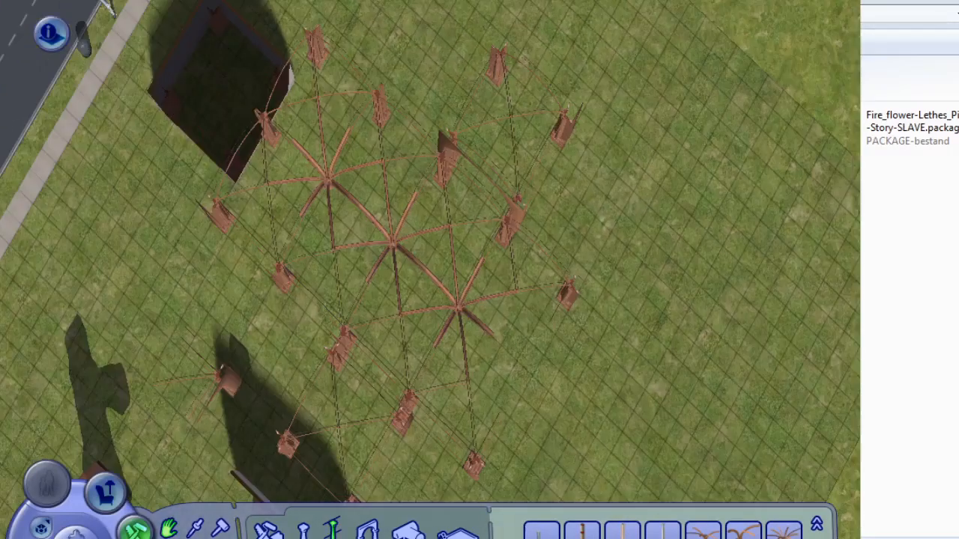
right_drag(345, 330, 368, 345)
click(541, 279)
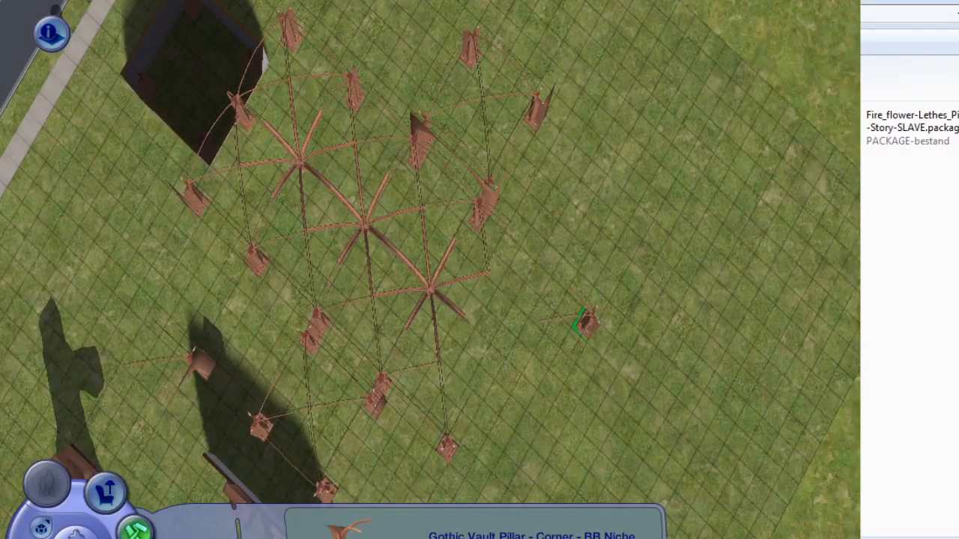
click(586, 324)
click(196, 529)
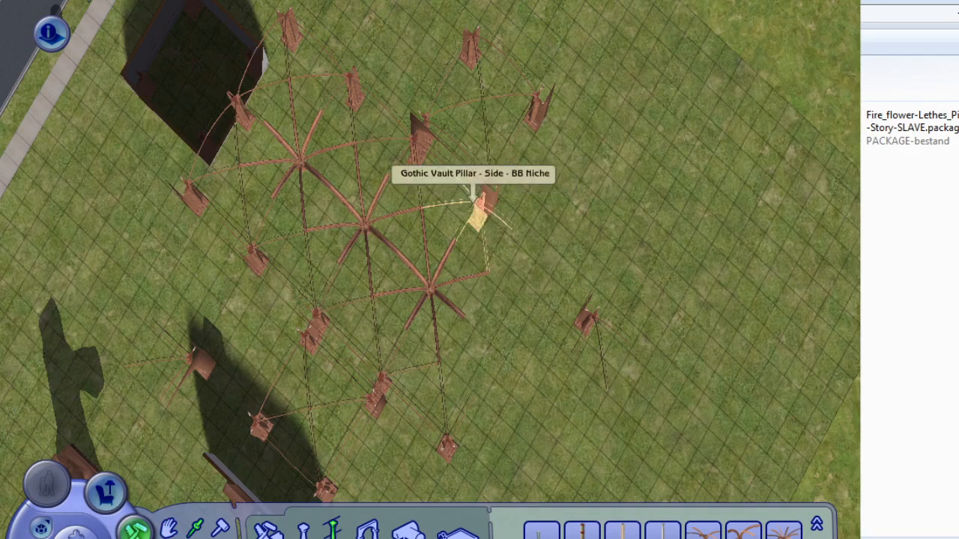
click(478, 204)
click(221, 528)
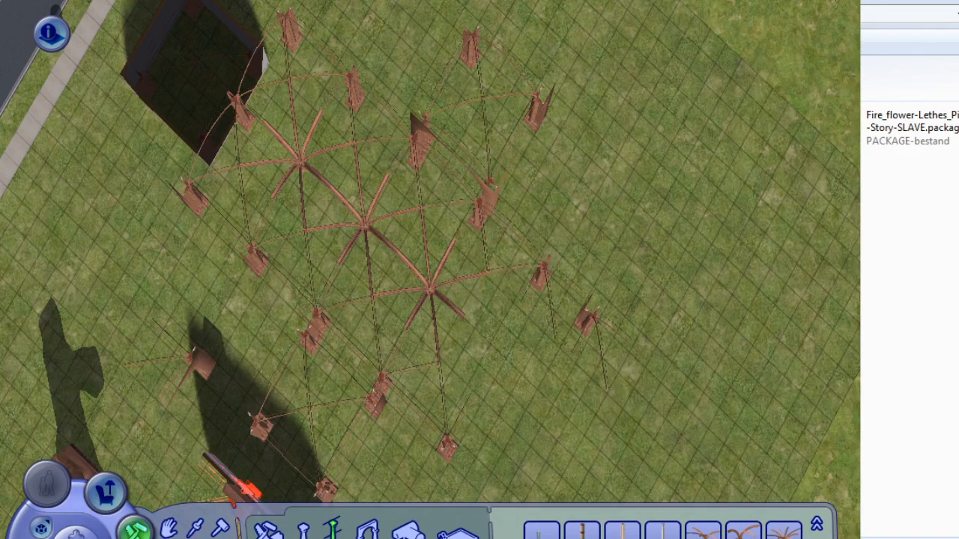
click(586, 320)
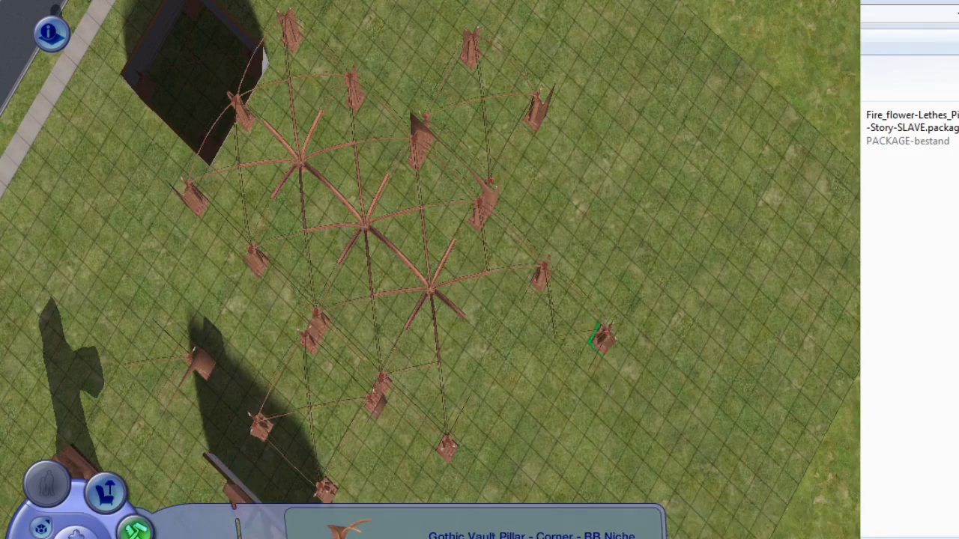
click(604, 337)
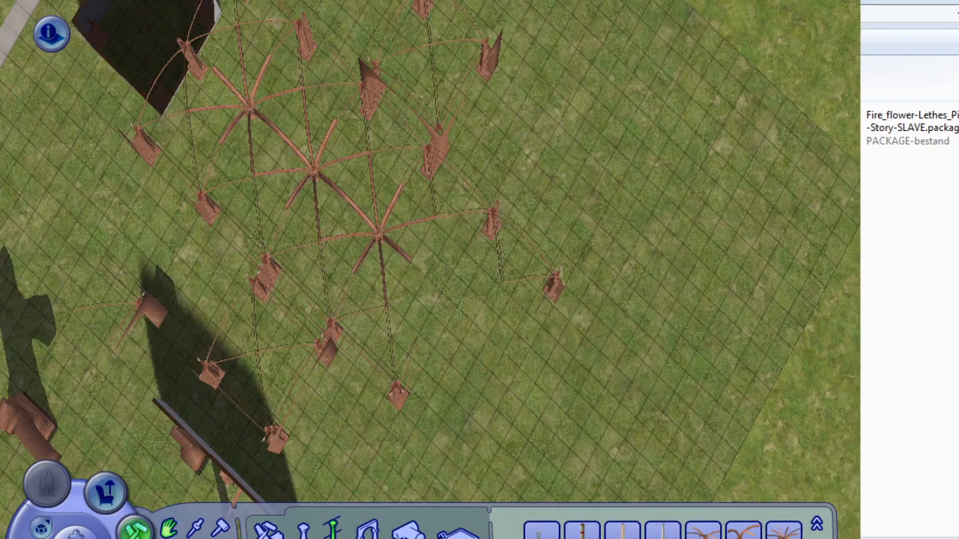
Move the opposite row's end Gothic Vault Pillar - Corner one bay outward and copy a Gothic Vault Pillar - Side into its former spot.
click(397, 395)
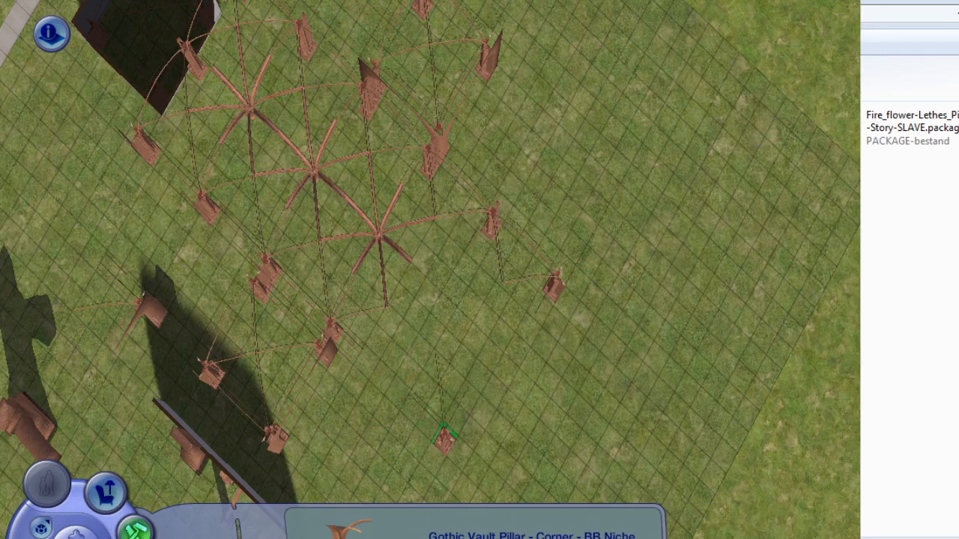
click(445, 434)
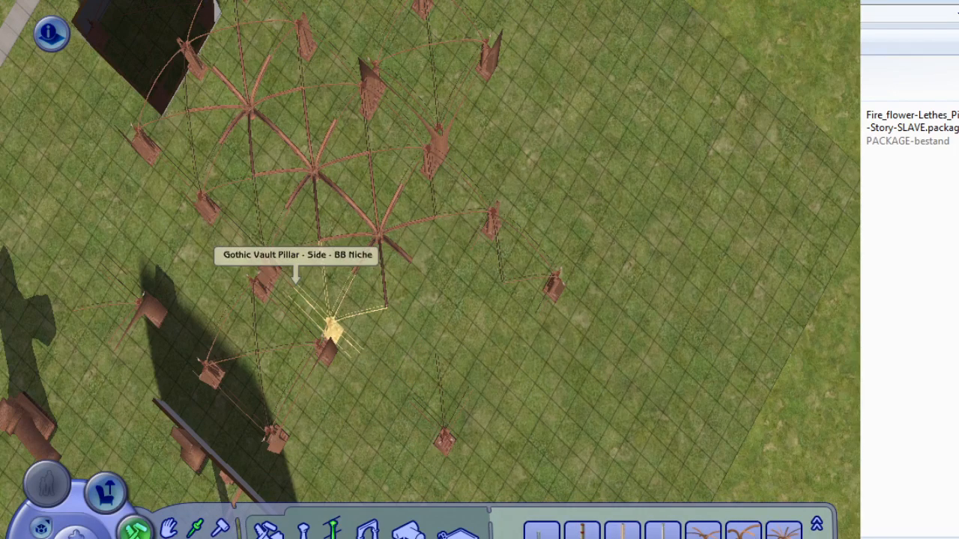
click(329, 338)
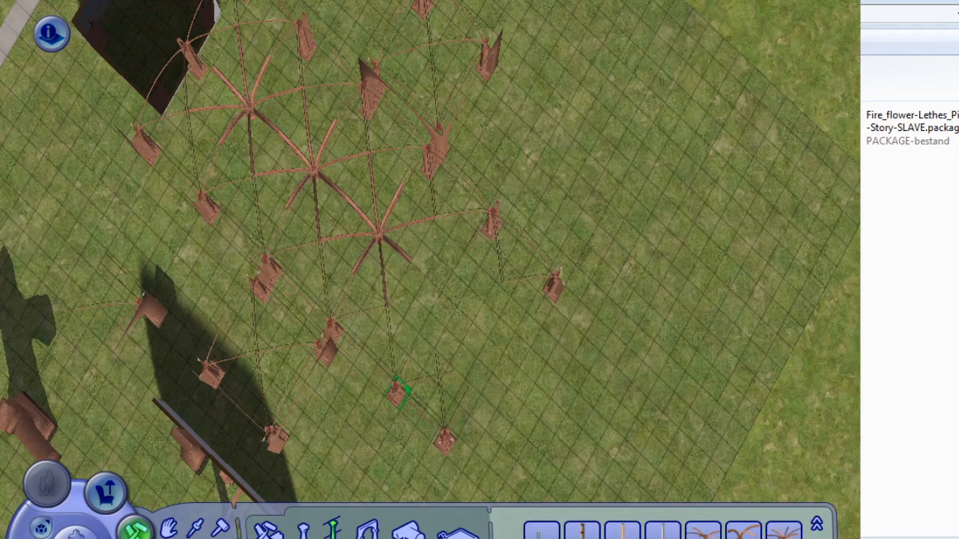
Place a Gothic Vault Pillar - Side midway between the nave's two end pillars and a pillarless vault centre in the last bay.
middle_drag(241, 440, 382, 421)
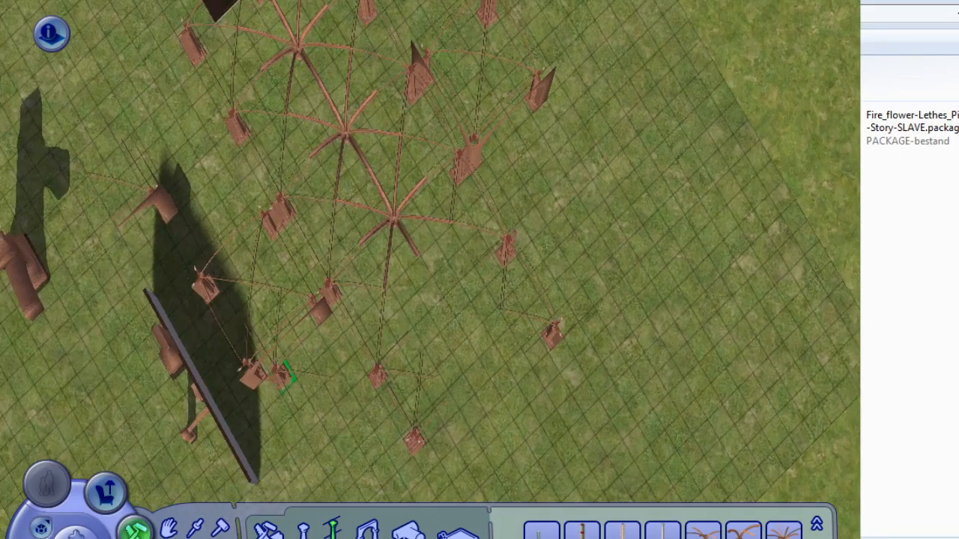
right_drag(279, 348, 241, 413)
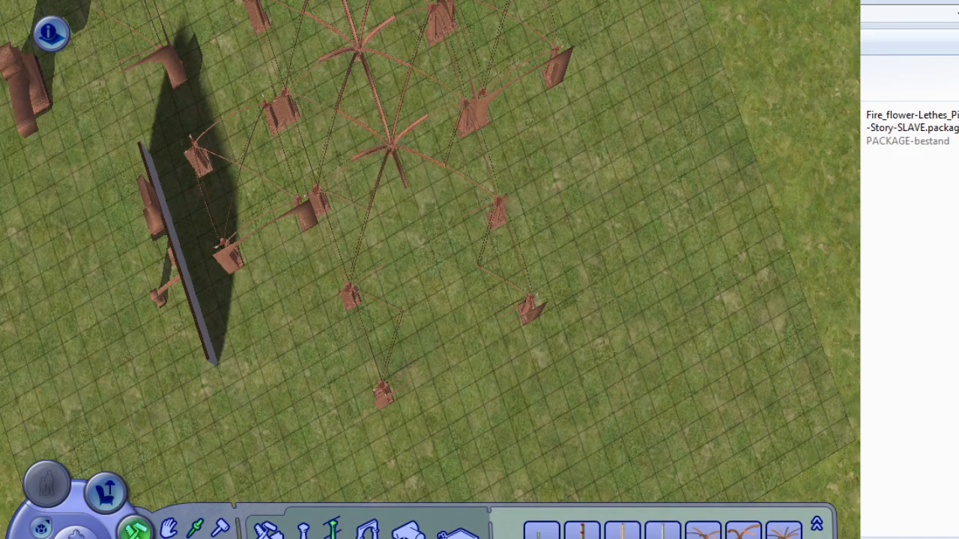
right_drag(218, 165, 205, 156)
click(205, 156)
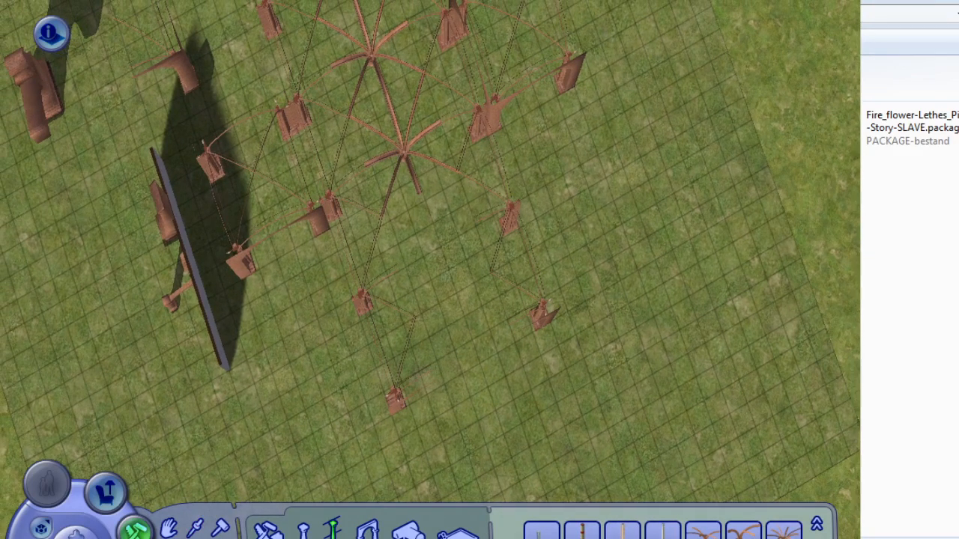
click(703, 532)
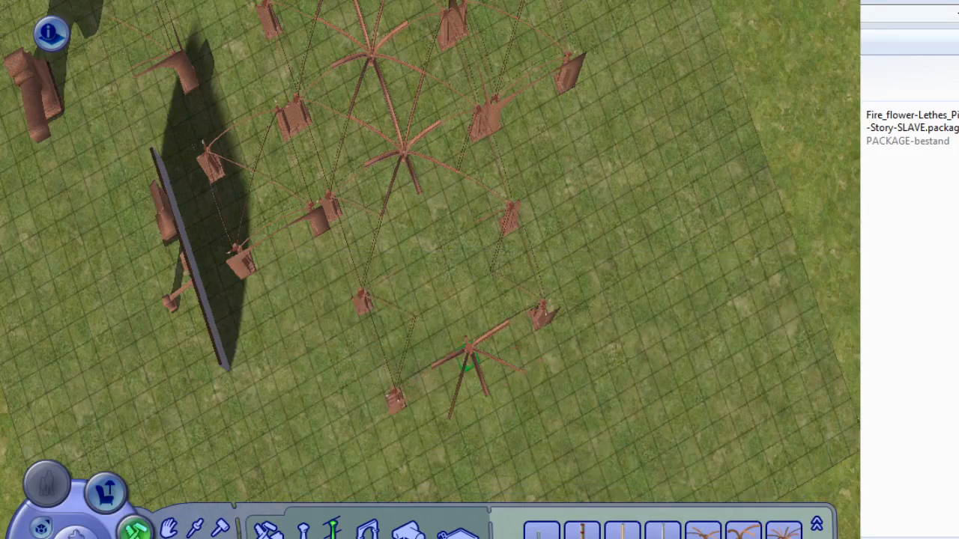
right_drag(466, 438, 440, 451)
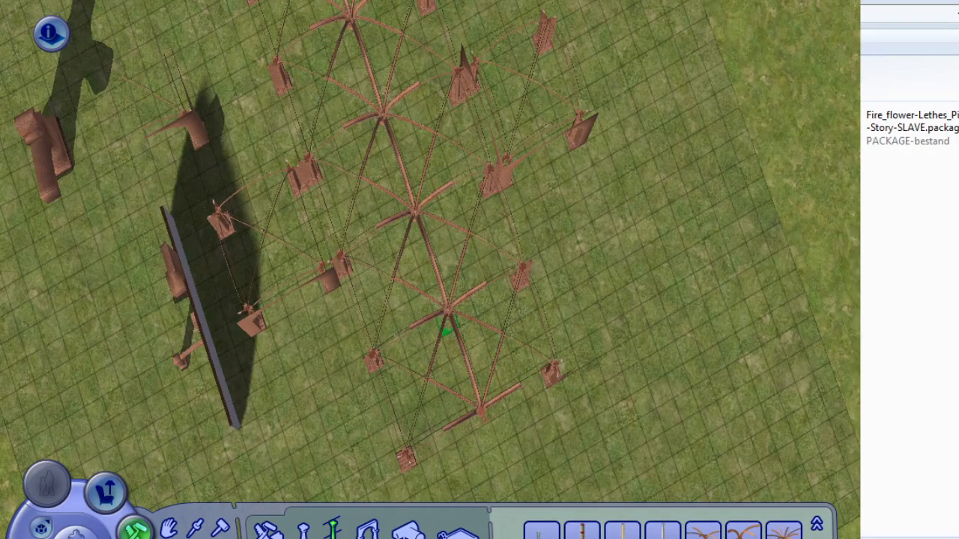
click(449, 329)
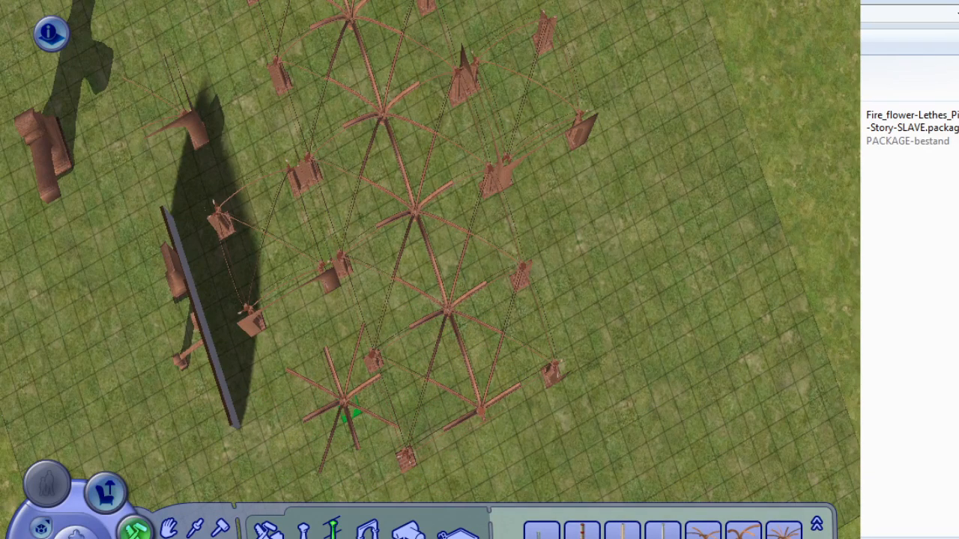
middle_drag(349, 416, 296, 491)
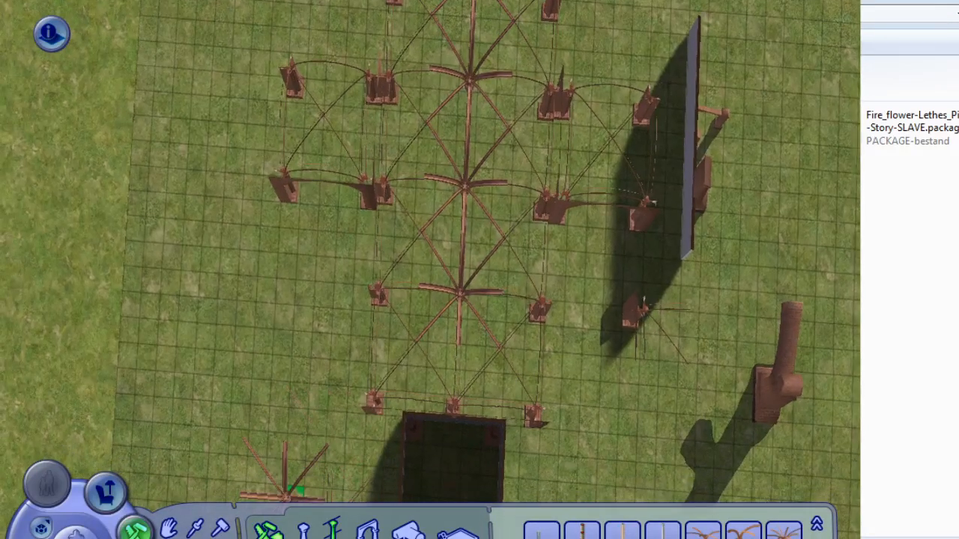
key(b)
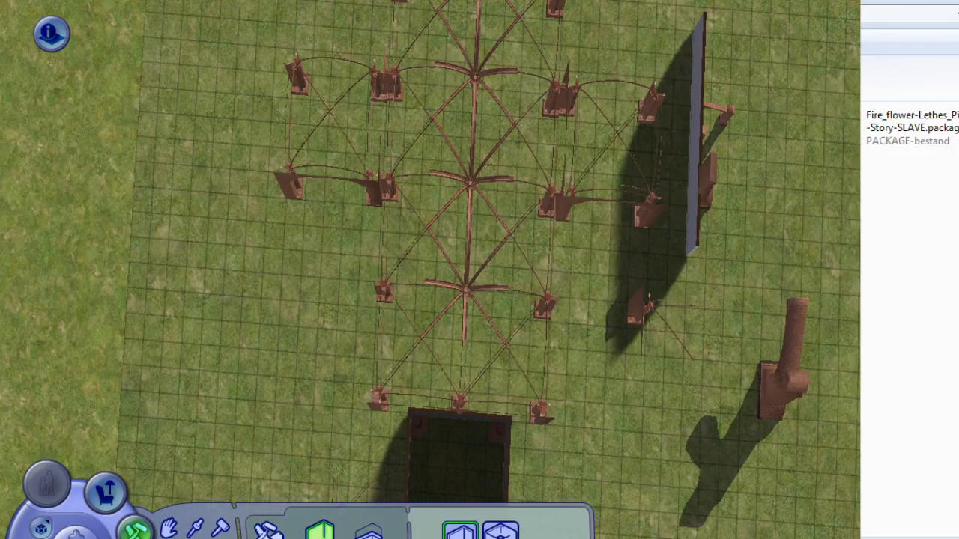
click(268, 534)
click(514, 534)
click(303, 532)
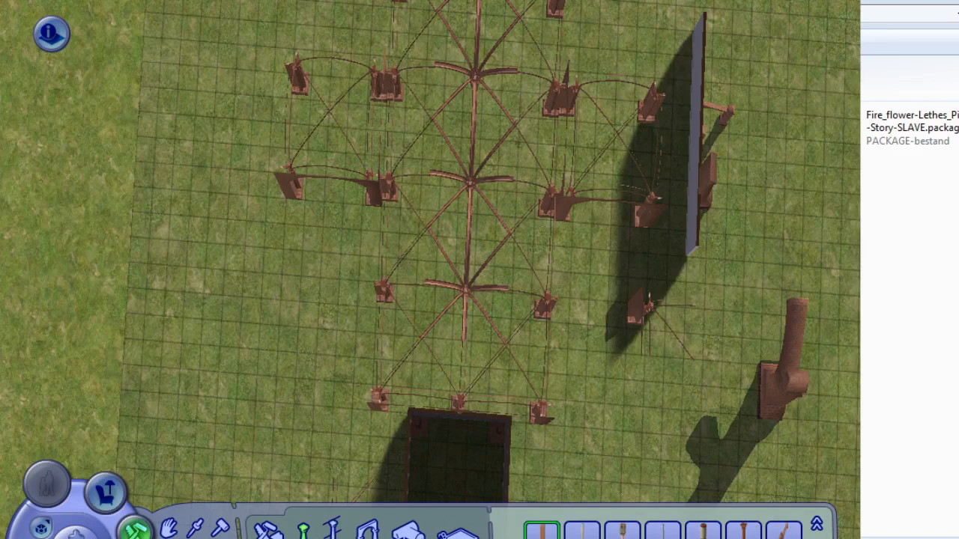
key(Left)
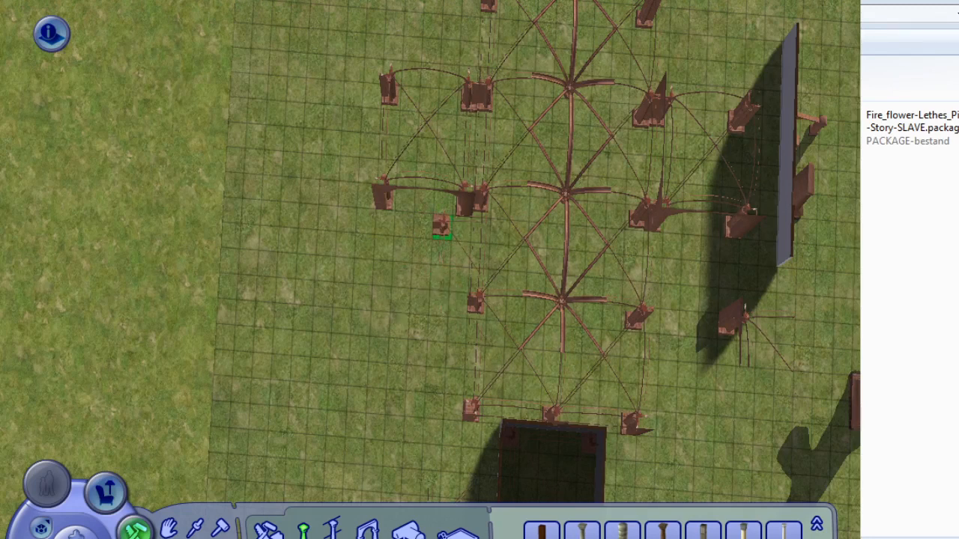
middle_drag(332, 496, 288, 491)
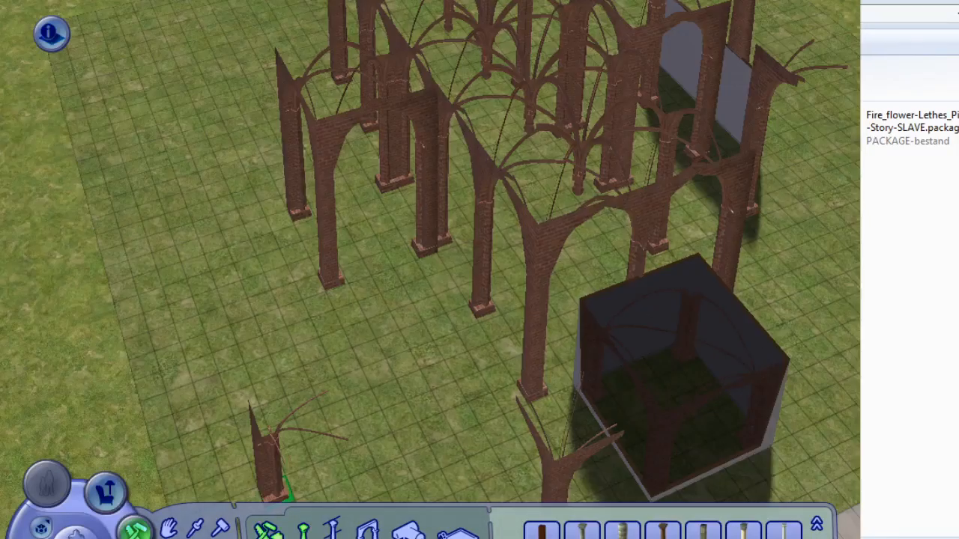
Draw walls along the nave's end beside the small room, up one nave side and around the adjoining transept arm.
click(267, 532)
click(313, 530)
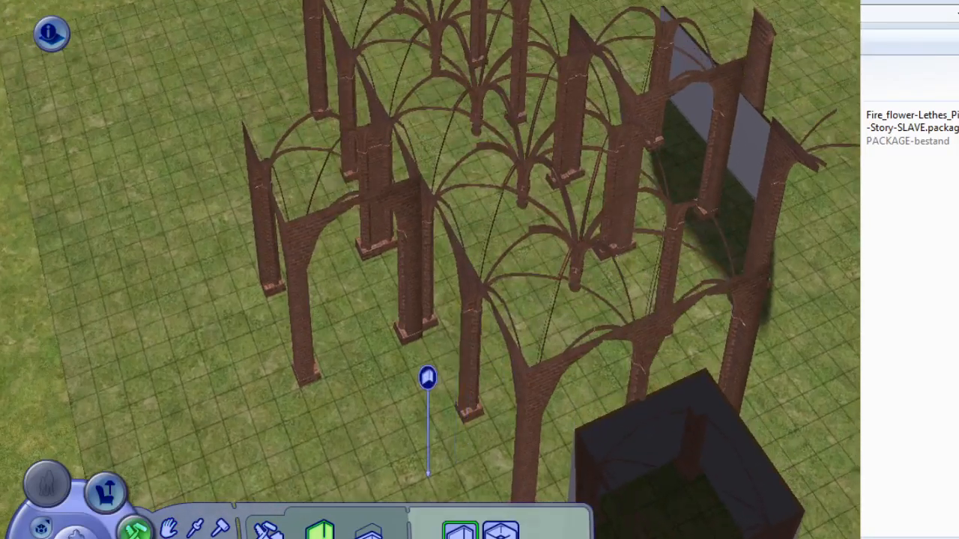
mouse_move(427, 378)
middle_down()
mouse_move(490, 428)
mouse_move(464, 357)
middle_up()
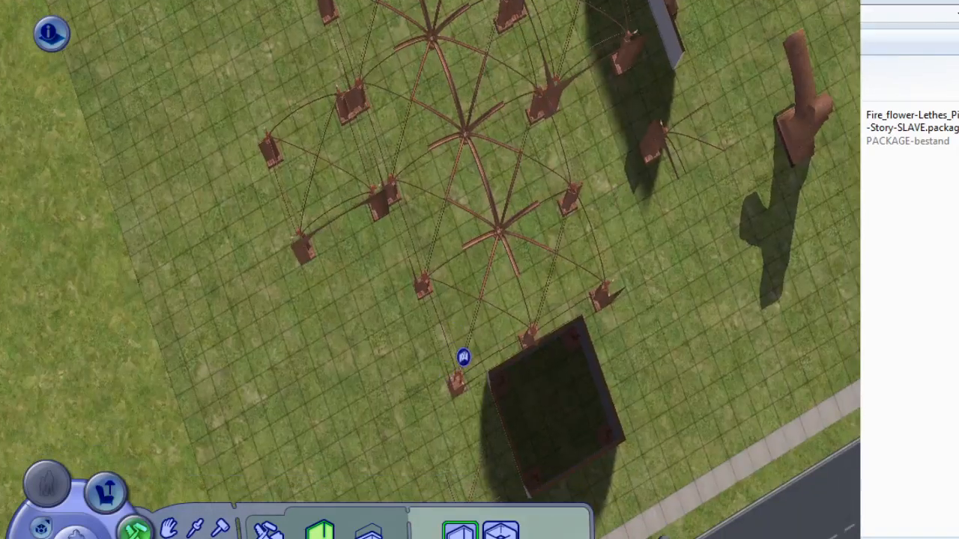
drag(464, 358, 610, 270)
right_drag(442, 371, 394, 473)
mouse_move(394, 473)
mouse_down()
mouse_move(327, 279)
mouse_move(232, 335)
mouse_move(192, 213)
mouse_up()
drag(283, 159, 282, 161)
right_drag(277, 357, 289, 257)
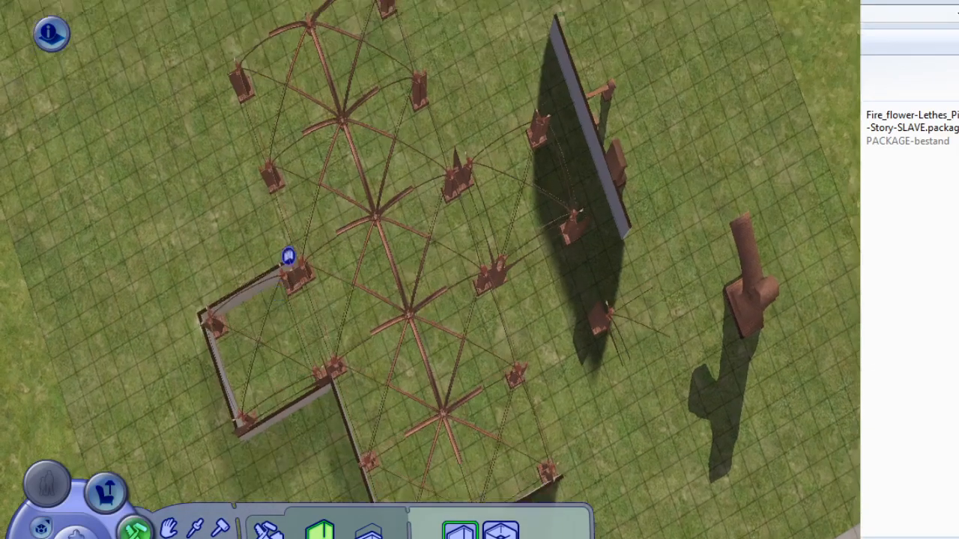
Complete the cross-shaped wall outline around the nave's far end, the second transept arm and the remaining nave side.
drag(288, 272, 226, 92)
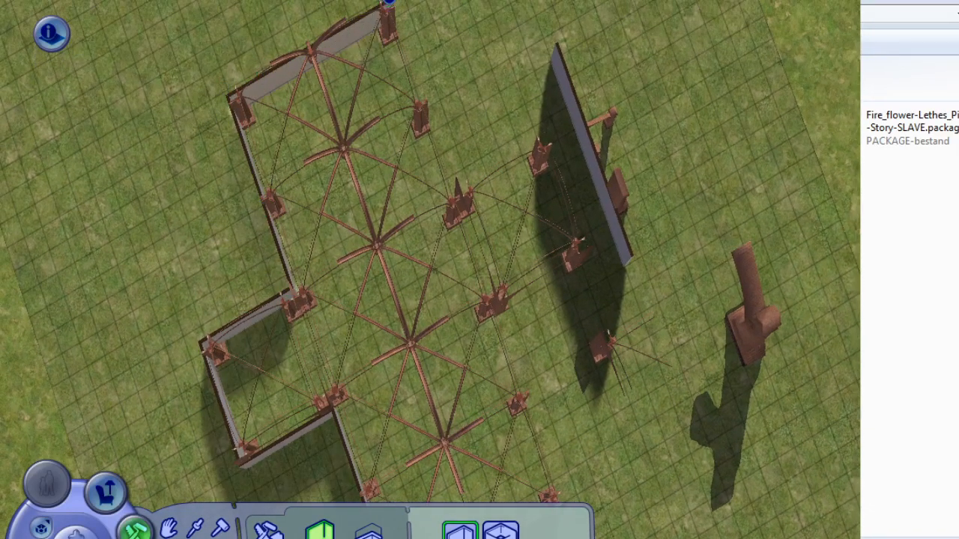
mouse_move(388, 3)
mouse_down()
mouse_move(454, 184)
mouse_move(546, 132)
mouse_move(589, 250)
mouse_move(494, 301)
mouse_up()
right_drag(480, 262, 496, 352)
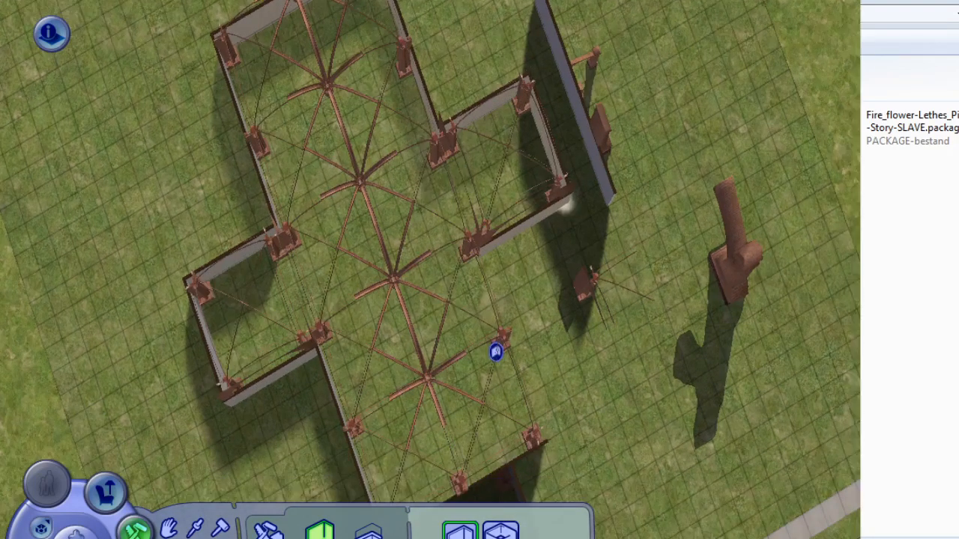
drag(449, 122, 515, 318)
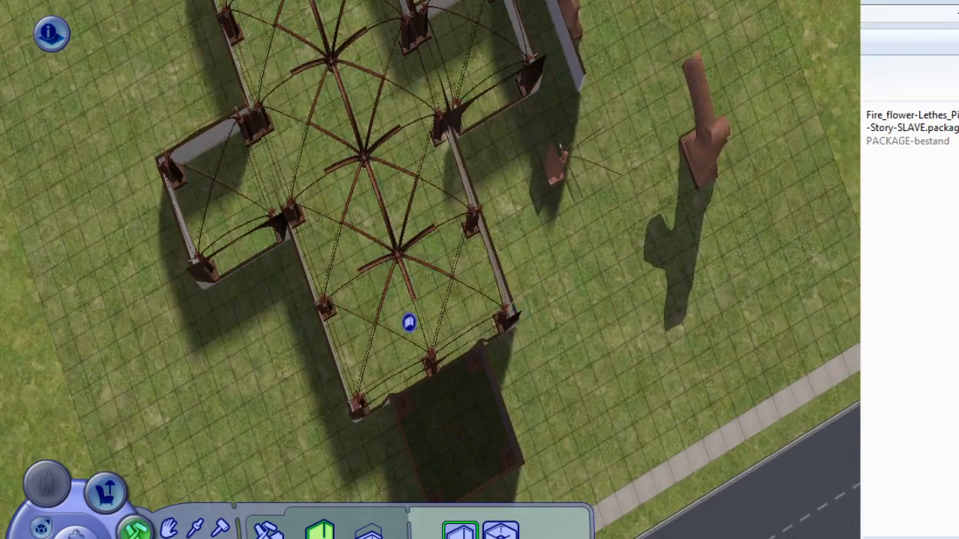
Try to build upper-floor walls on top of the nave and transept walls.
right_drag(377, 368, 204, 272)
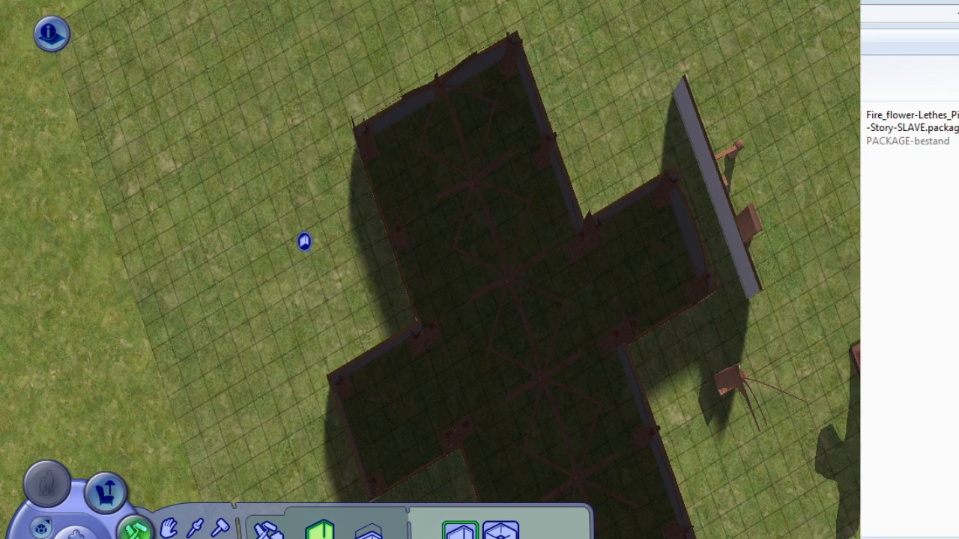
right_drag(338, 228, 214, 334)
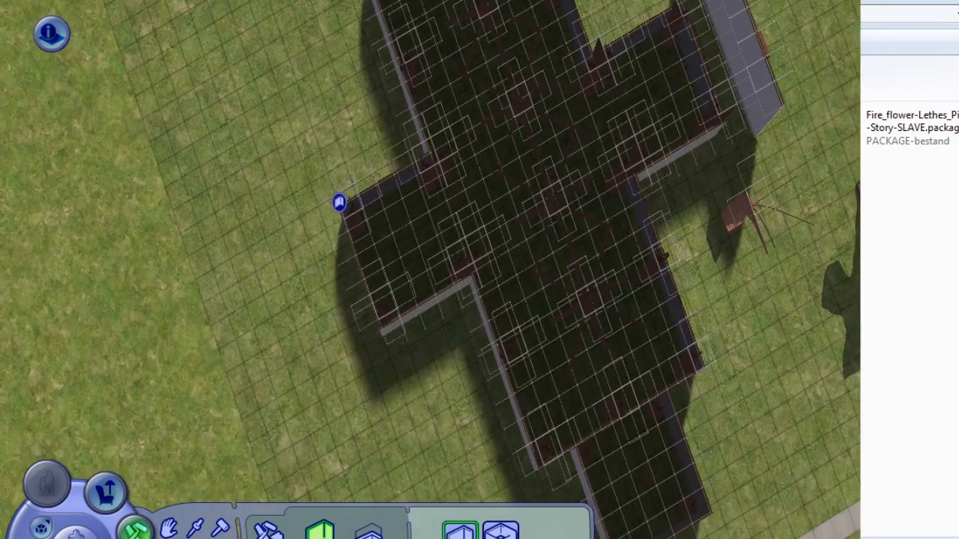
drag(339, 202, 375, 313)
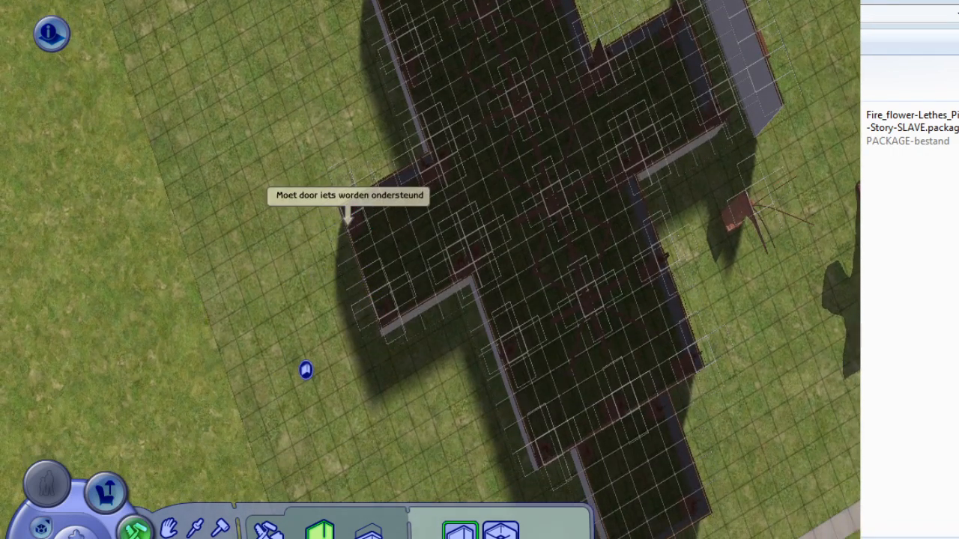
drag(335, 188, 475, 257)
drag(336, 191, 431, 135)
drag(564, 453, 532, 15)
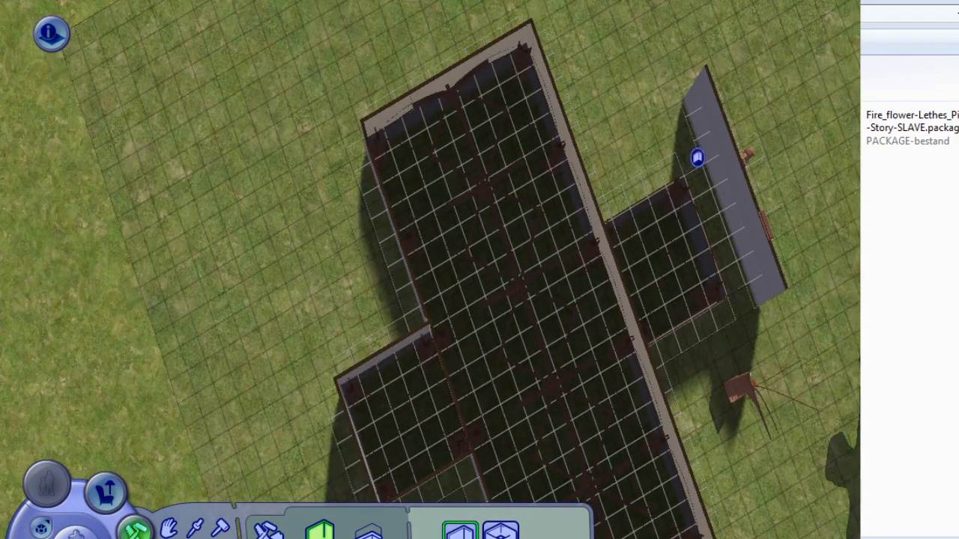
mouse_move(602, 215)
mouse_down()
mouse_move(677, 167)
mouse_move(743, 282)
mouse_move(648, 343)
mouse_move(601, 215)
mouse_up()
ctrl+drag(431, 322, 473, 448)
Remove the Vaulted Pillar C - One Storied pillars from the street-side corners of the small room at the nave's end.
mouse_move(382, 386)
middle_down()
mouse_move(499, 338)
mouse_move(337, 242)
mouse_move(397, 266)
mouse_move(442, 356)
mouse_move(398, 379)
middle_up()
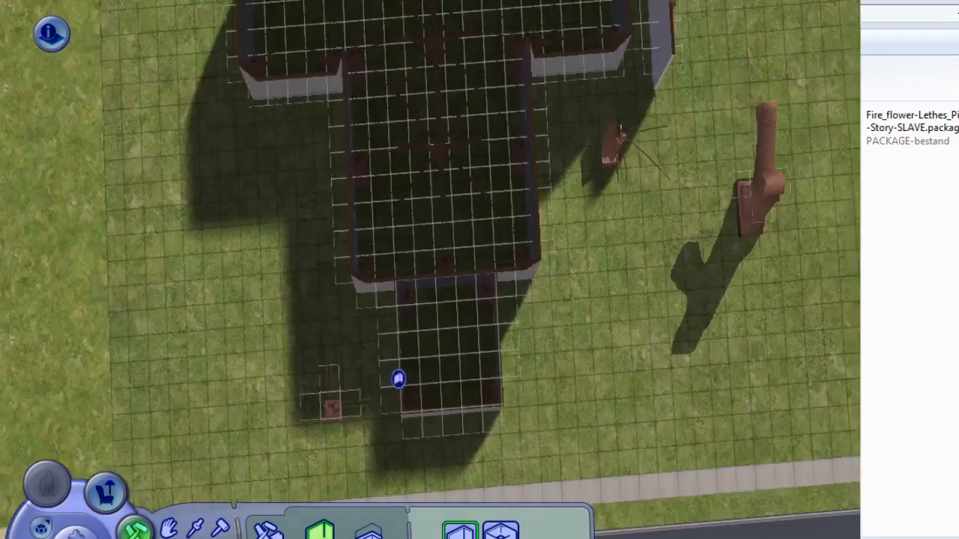
click(169, 529)
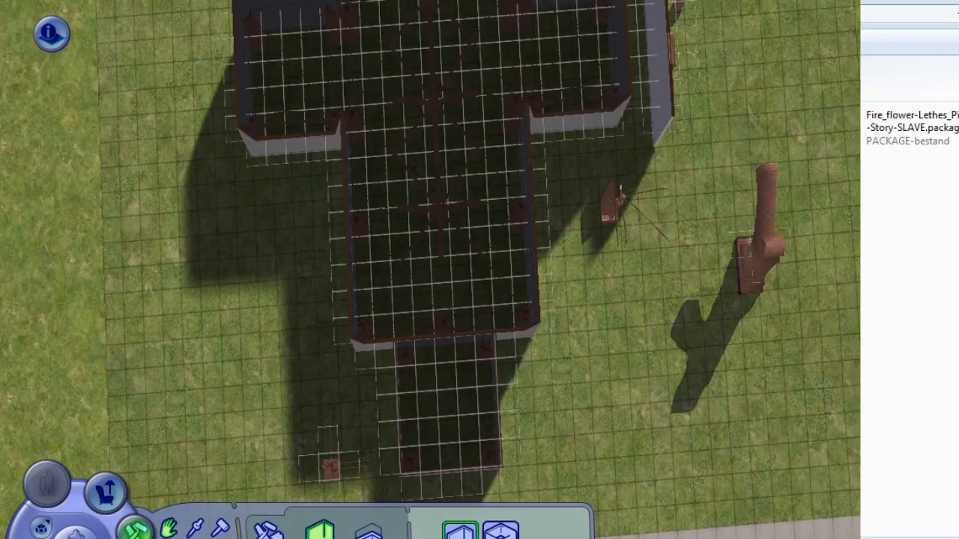
middle_drag(398, 300, 336, 304)
key(Page_Down)
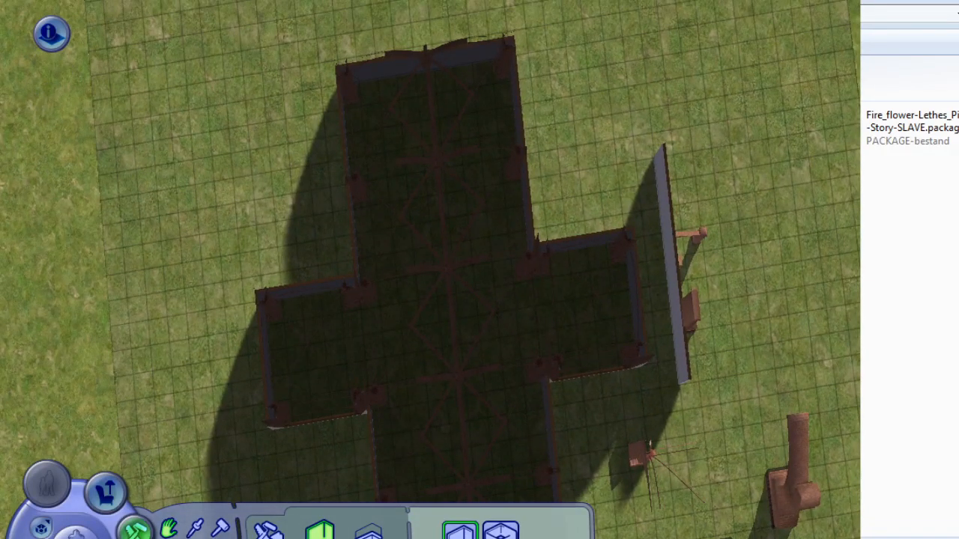
middle_drag(427, 300, 369, 428)
key(Page_Up)
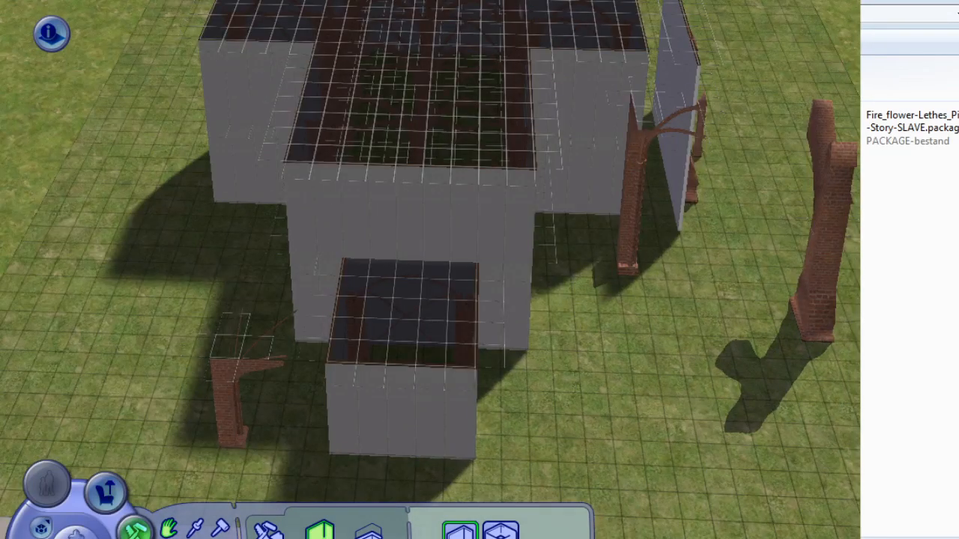
key(Page_Down)
click(341, 416)
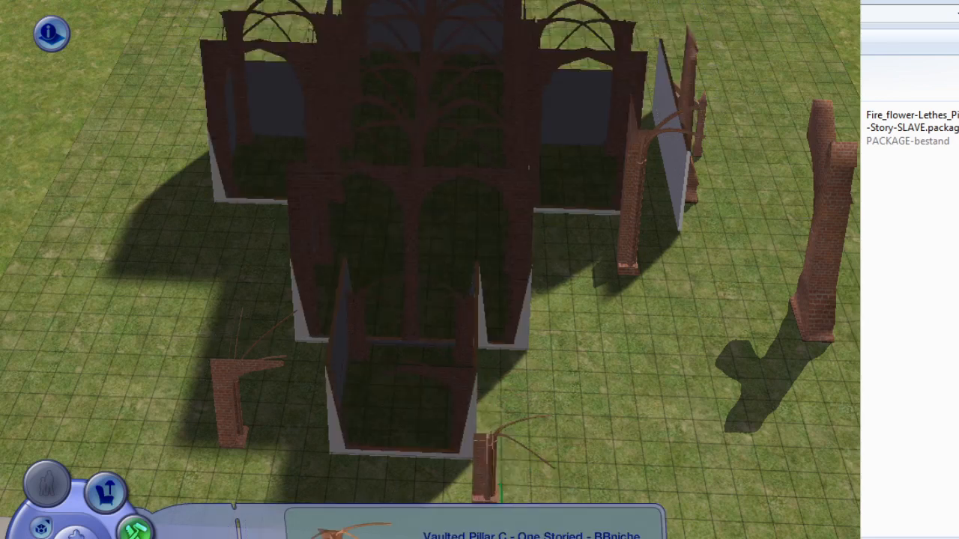
key(Delete)
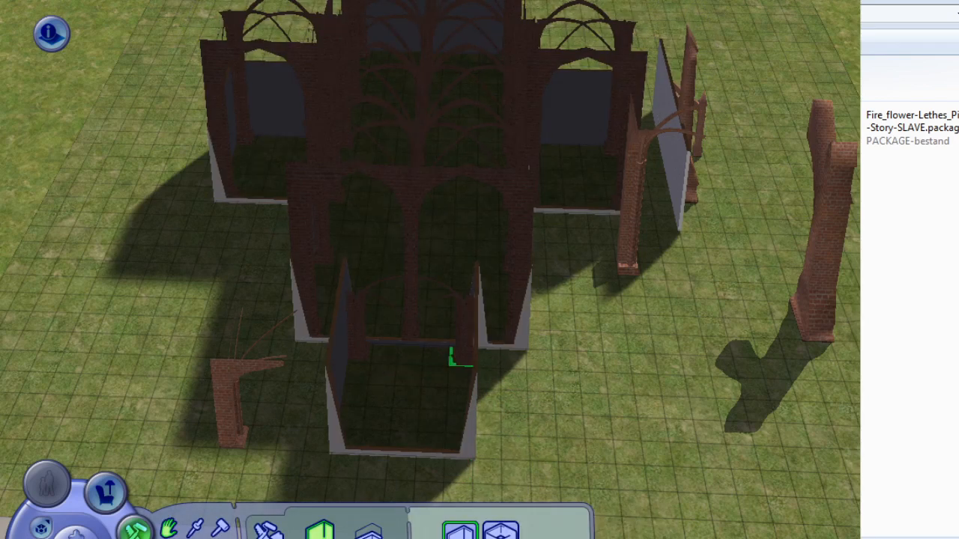
click(464, 351)
Try a 6-square wall across the small room at the nave's end.
middle_drag(149, 375, 856, 252)
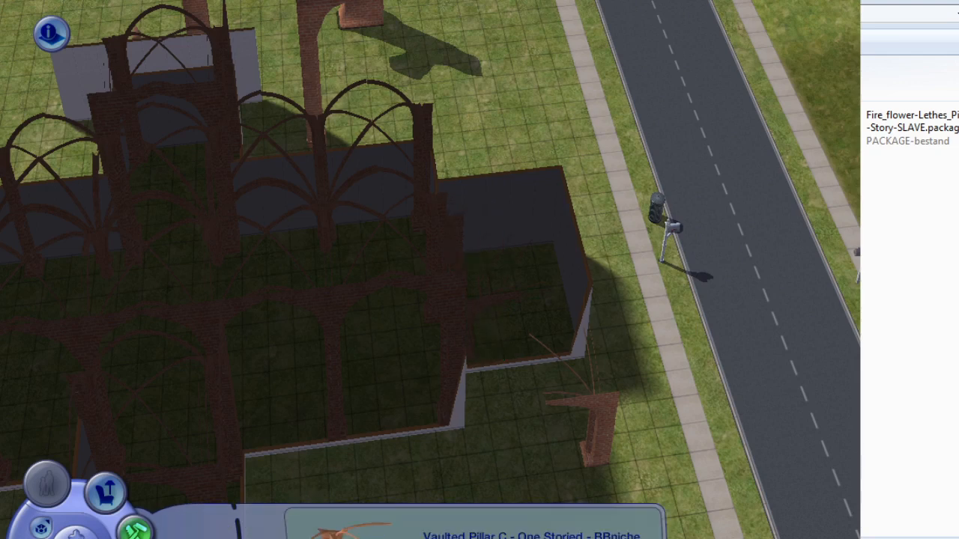
middle_drag(461, 263, 416, 264)
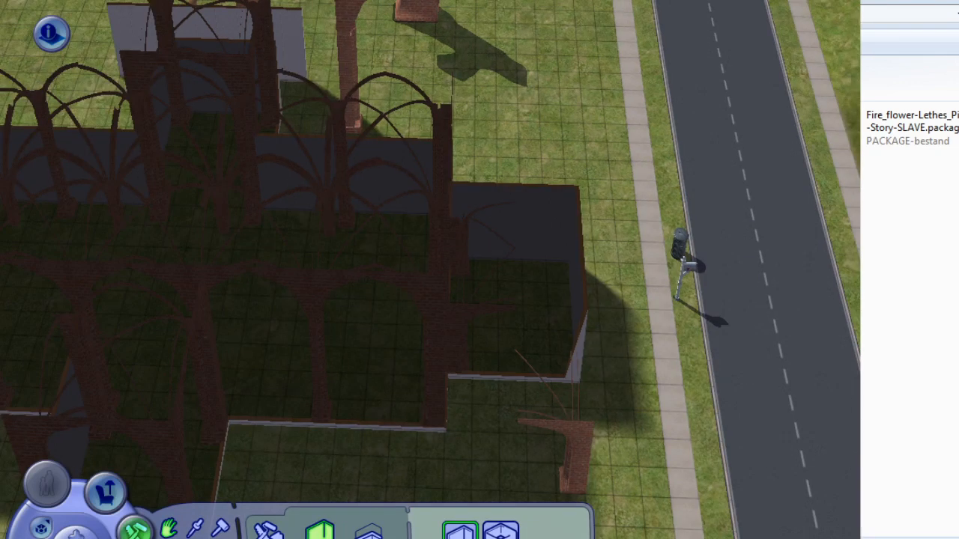
drag(525, 373, 525, 180)
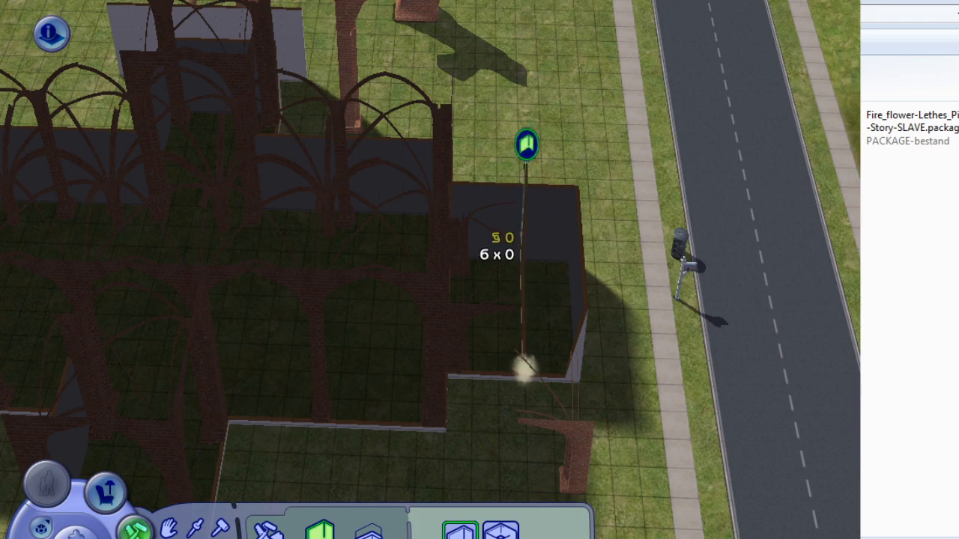
mouse_move(527, 144)
middle_down()
mouse_move(552, 326)
mouse_move(254, 322)
mouse_move(239, 381)
mouse_move(197, 364)
mouse_move(217, 348)
middle_up()
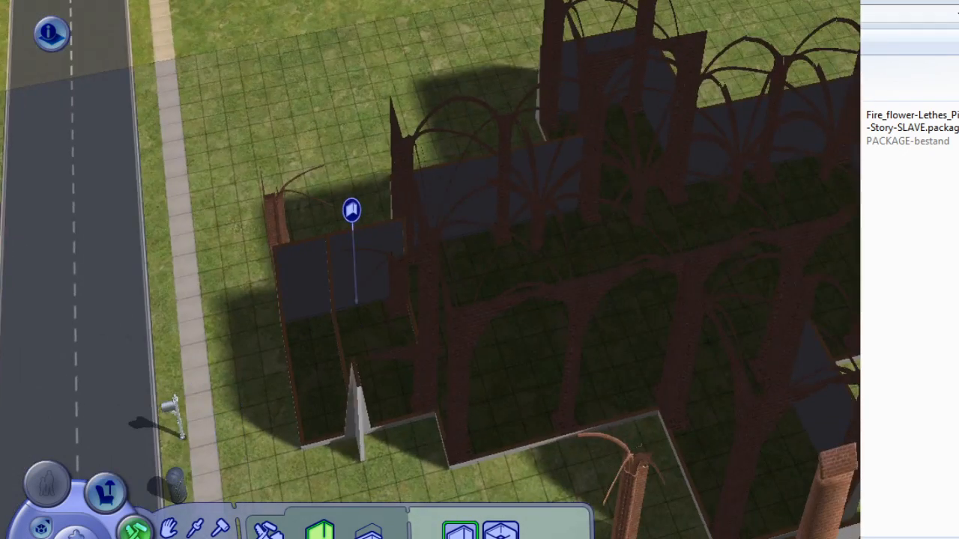
mouse_move(356, 301)
mouse_down()
mouse_move(374, 426)
mouse_move(356, 302)
mouse_up()
mouse_move(415, 422)
middle_down()
mouse_move(409, 432)
mouse_move(456, 461)
middle_up()
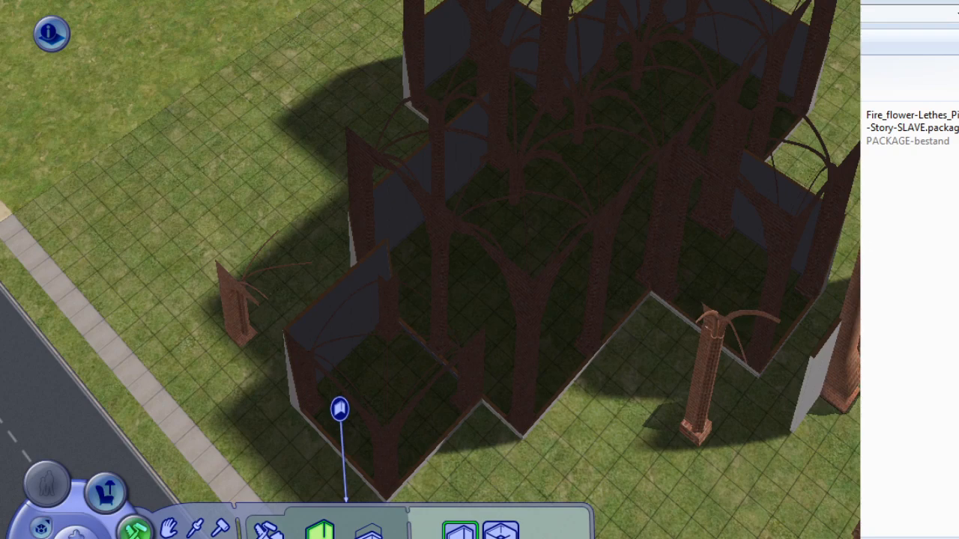
Try a copy of the small room's street-side corner pillar inside the room at the nave's end.
key(e)
click(386, 456)
right_drag(563, 366, 607, 460)
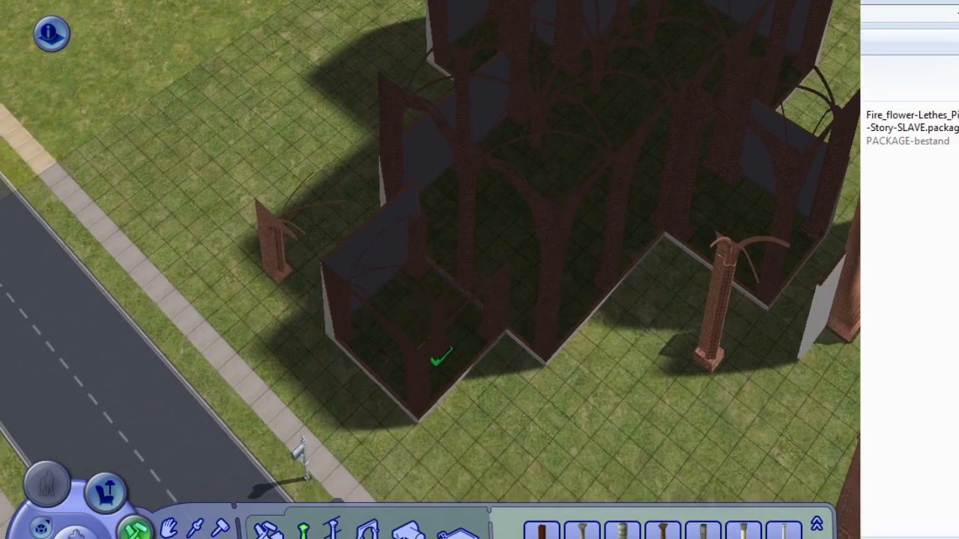
mouse_move(528, 364)
middle_down()
mouse_move(536, 354)
mouse_move(355, 345)
middle_up()
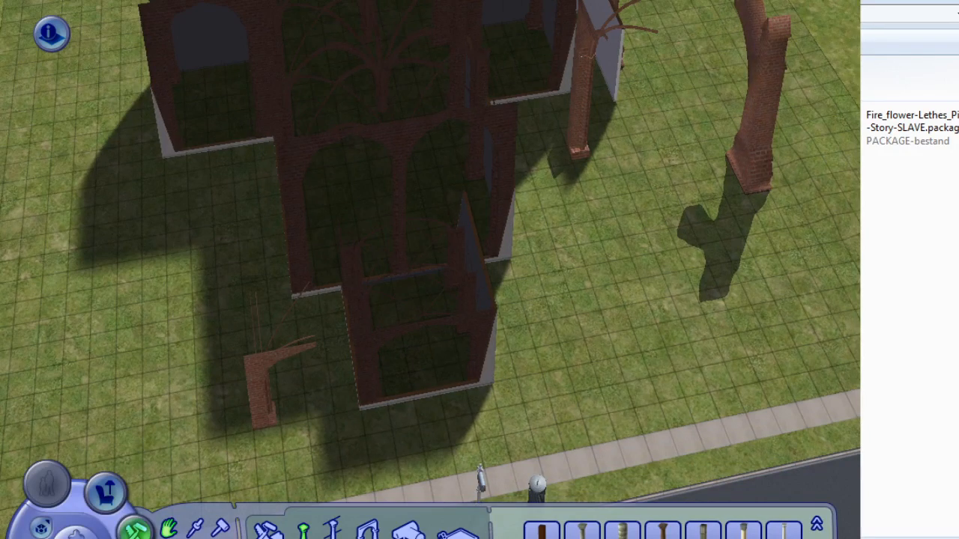
click(263, 530)
click(313, 533)
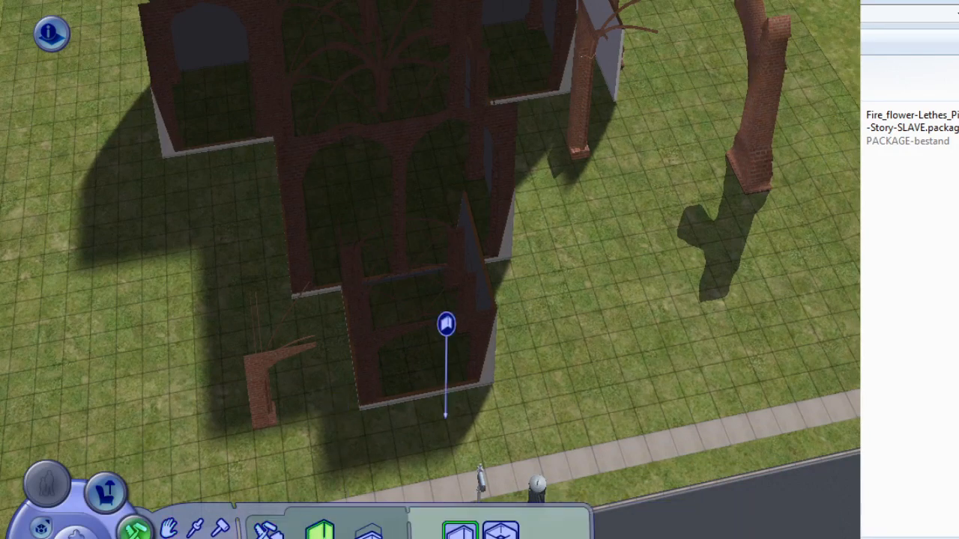
mouse_move(445, 416)
middle_down()
mouse_move(435, 336)
mouse_move(393, 434)
middle_up()
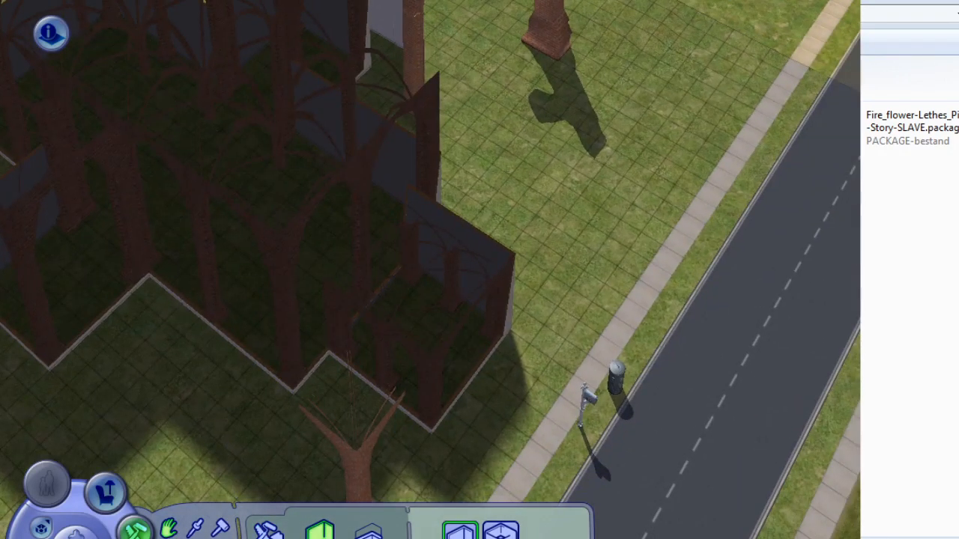
Move the Vaulted Pillar C - One Storied pillars from the small room's street-side corners onto the lawn outside.
click(383, 329)
click(385, 330)
click(490, 326)
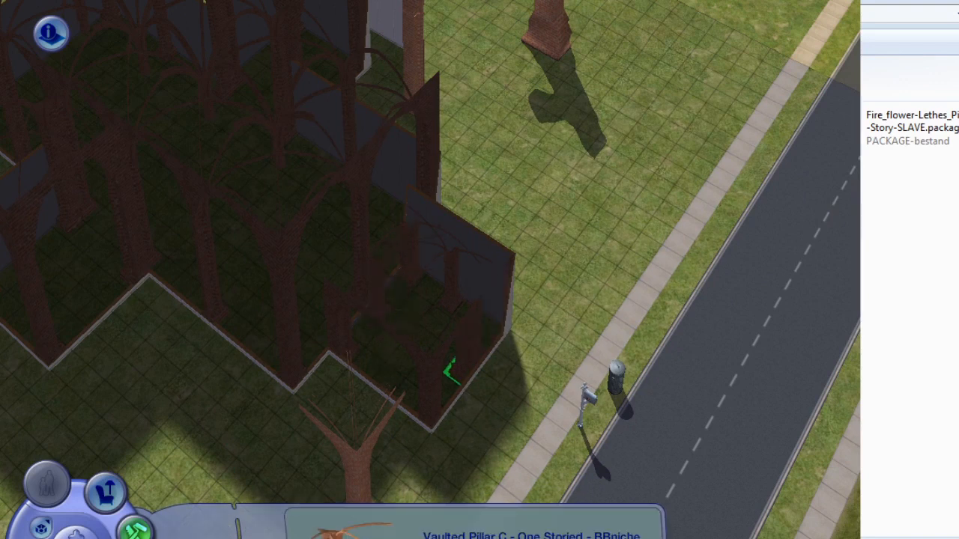
click(588, 288)
click(430, 386)
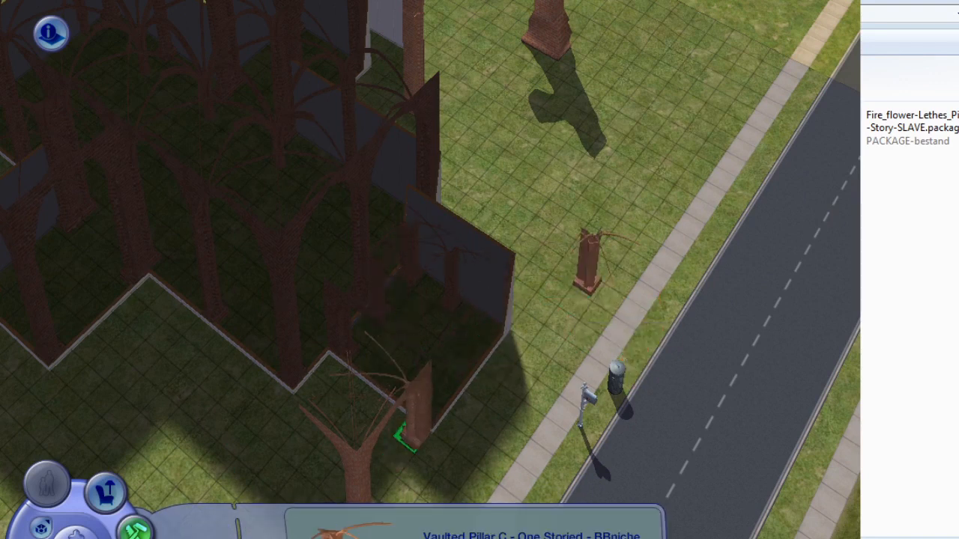
click(220, 497)
Move another vaulted pillar from the small room onto the lawn and reposition the Vaulted Pillar B - One Storied inside the room.
click(451, 304)
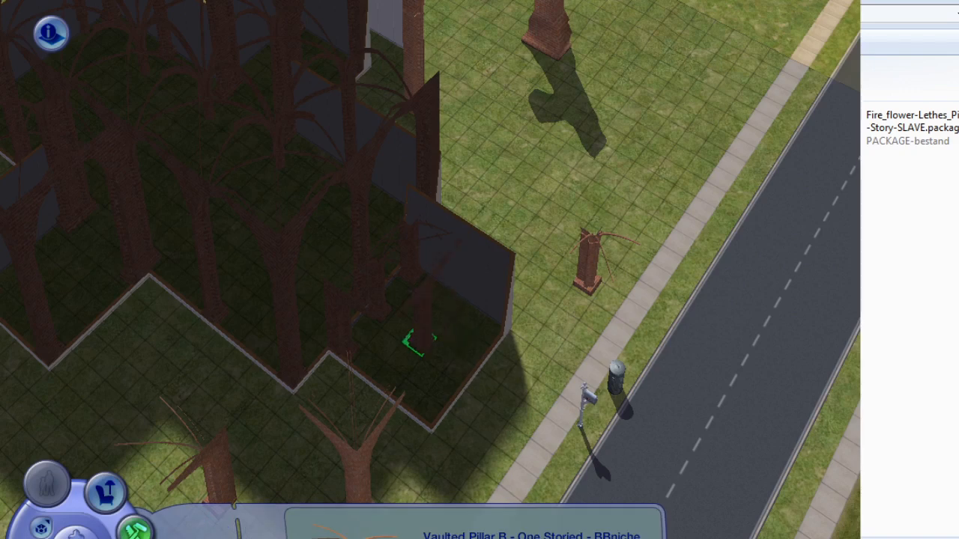
click(421, 341)
middle_drag(421, 342, 524, 342)
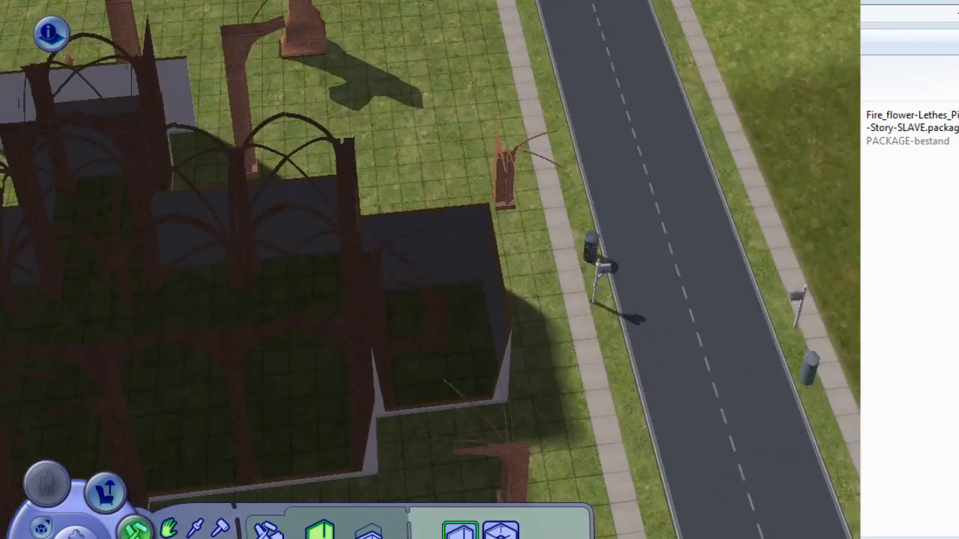
click(408, 385)
key(period)
click(547, 404)
click(431, 341)
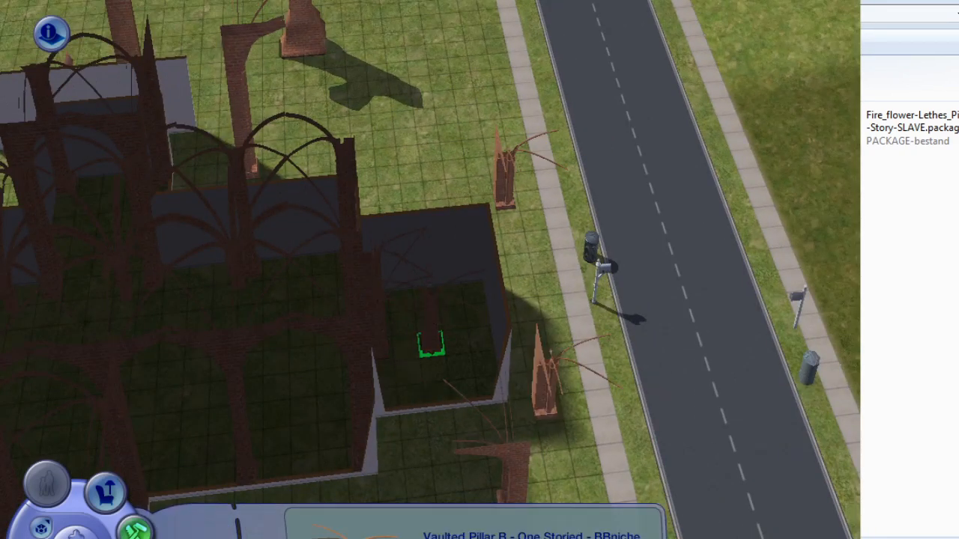
click(454, 341)
middle_drag(342, 328, 435, 264)
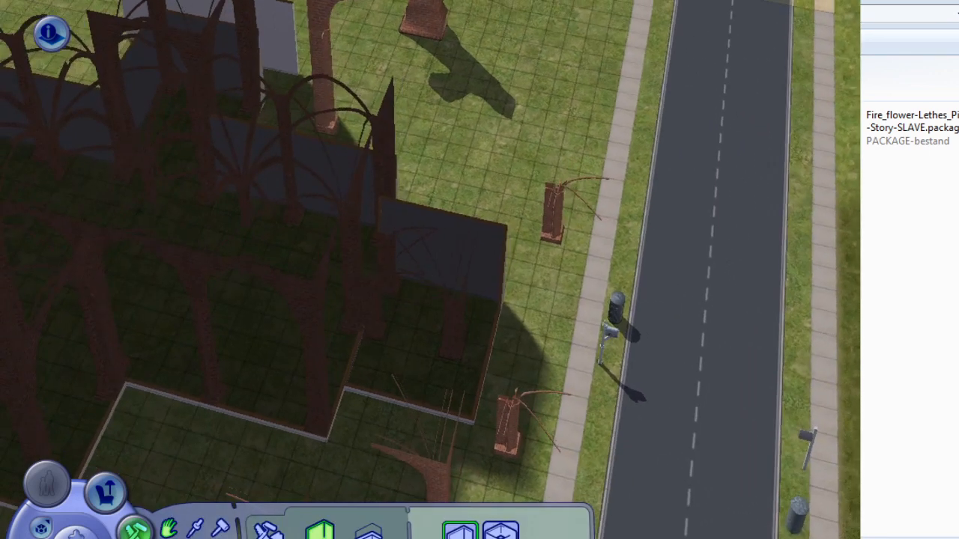
click(454, 332)
click(454, 333)
middle_drag(454, 333, 517, 332)
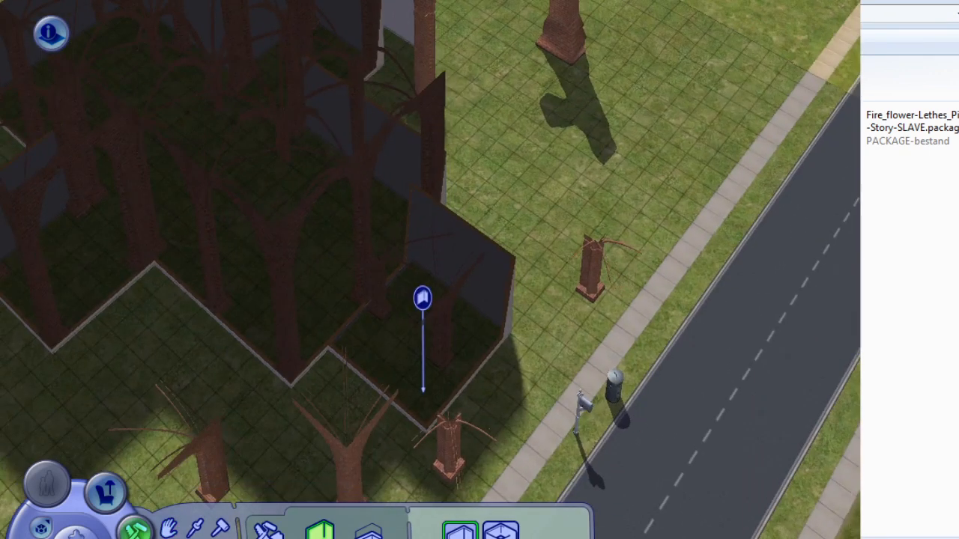
Demolish the outer walls of the small room at the nave's street-side end.
drag(384, 391, 492, 311)
middle_drag(368, 454, 481, 319)
drag(424, 363, 366, 297)
drag(463, 301, 402, 233)
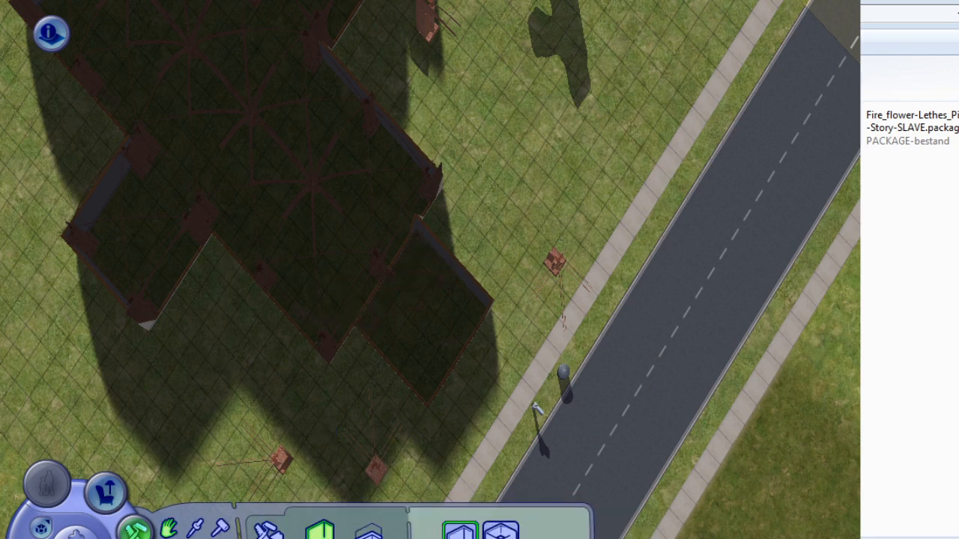
ctrl+drag(365, 332, 350, 314)
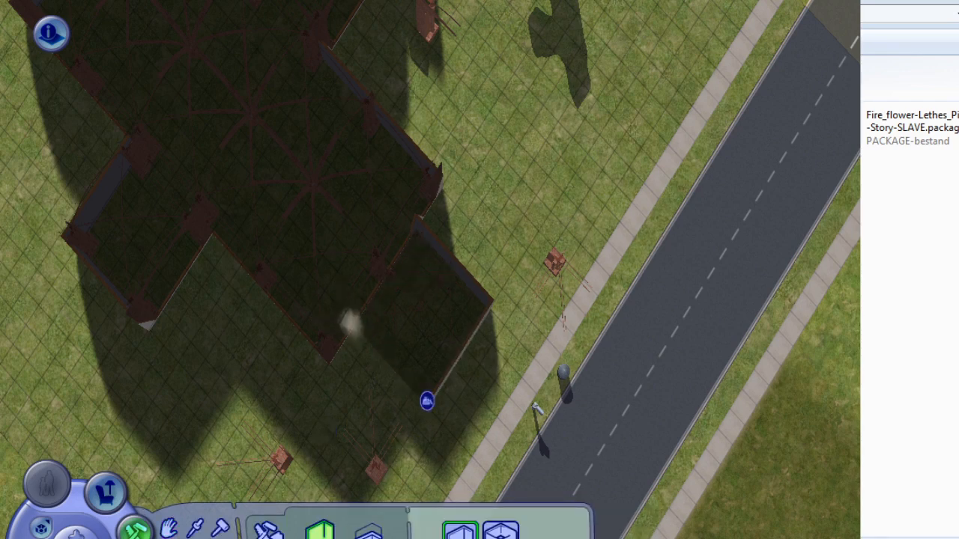
ctrl+drag(427, 401, 492, 303)
ctrl+drag(492, 303, 416, 214)
Place two large arched double doors side by side in the nave's street-facing end wall.
click(268, 530)
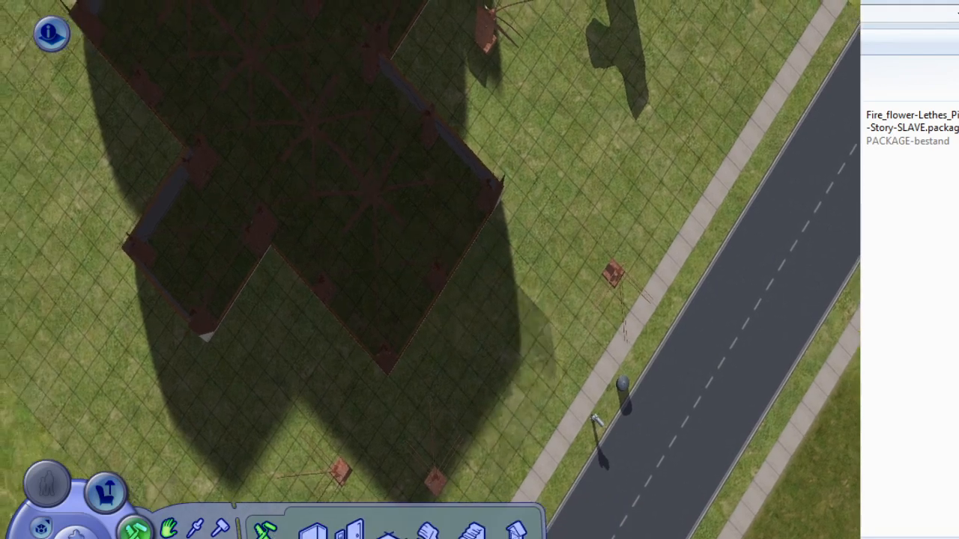
key(t)
click(349, 532)
scroll(266, 333, up, 1)
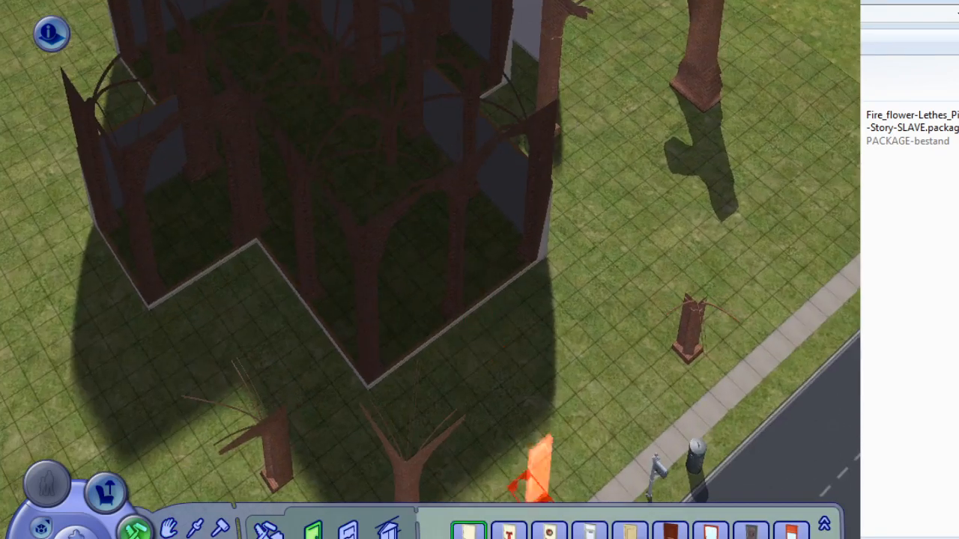
click(315, 538)
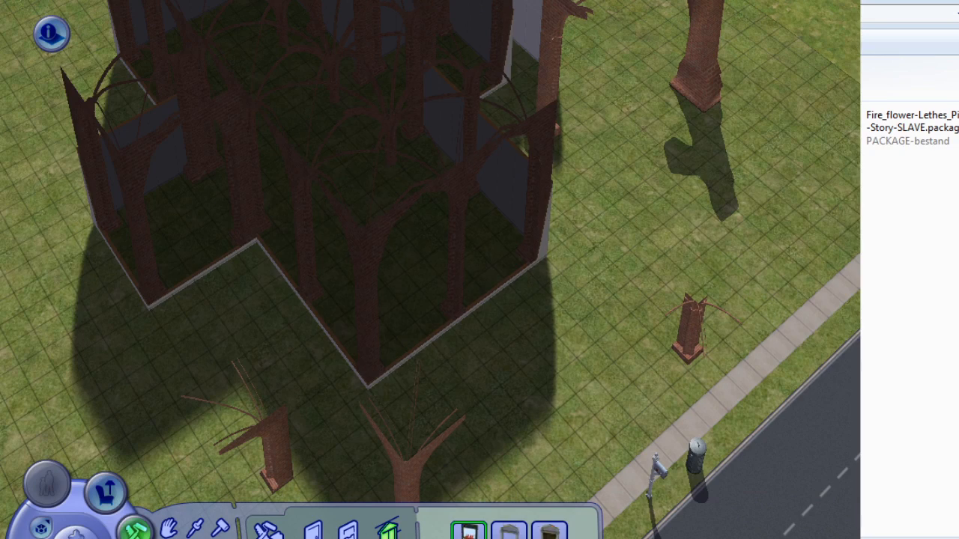
click(550, 533)
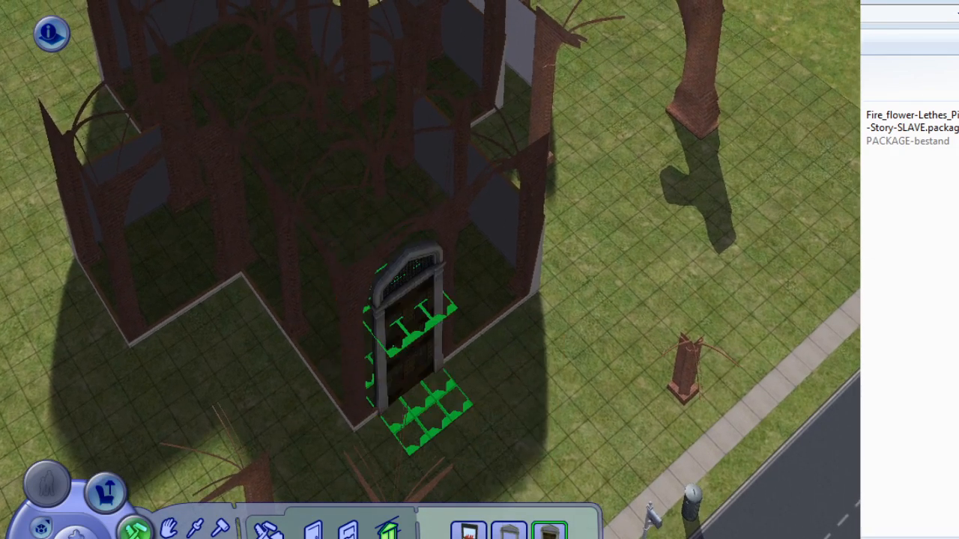
click(427, 408)
click(515, 345)
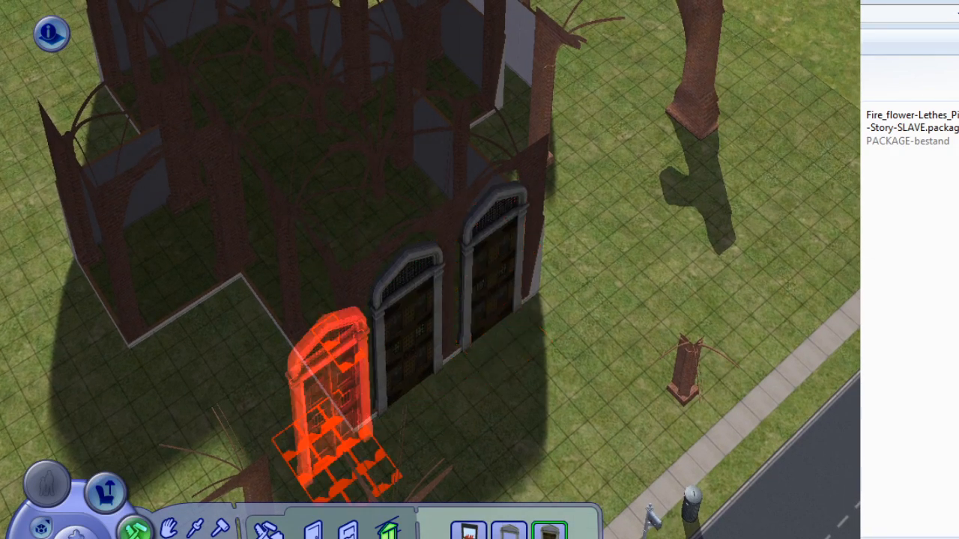
right_drag(350, 457, 314, 393)
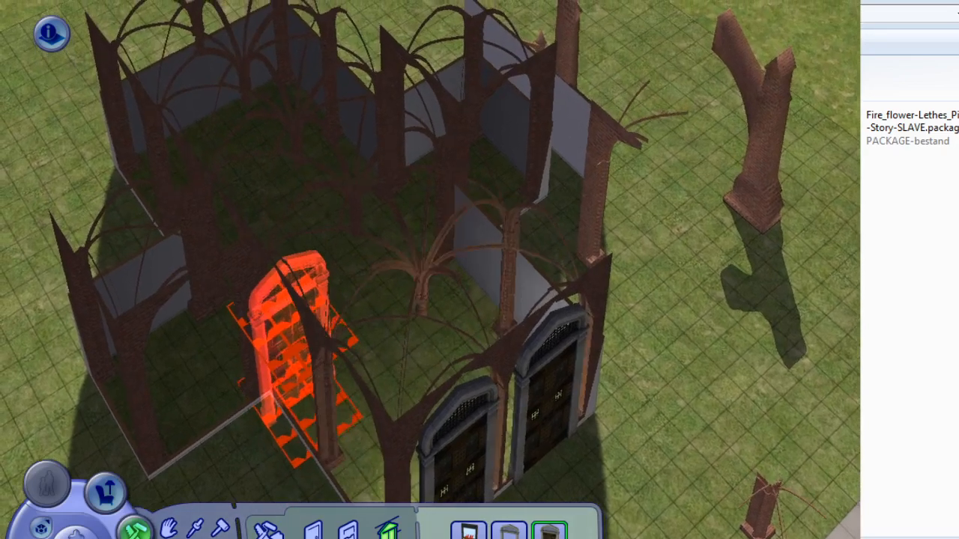
right_drag(466, 327, 416, 424)
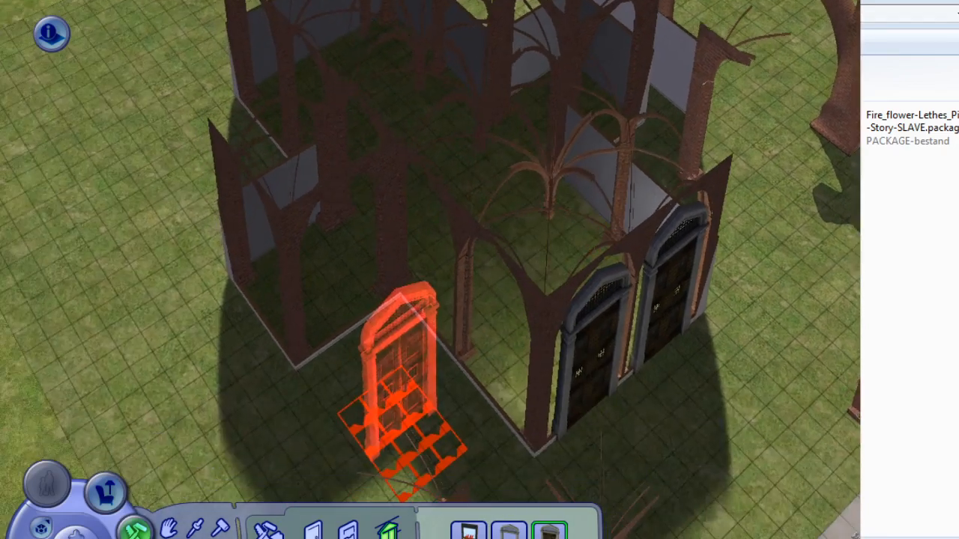
Place two dark arched windows on the upper storey of the transept arm opposite the free-standing wall.
click(348, 531)
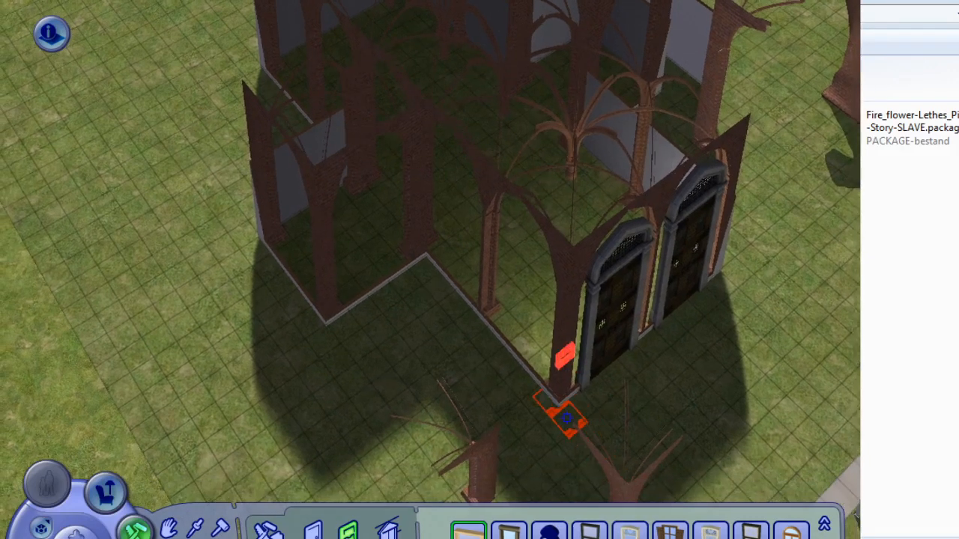
right_drag(562, 419, 535, 313)
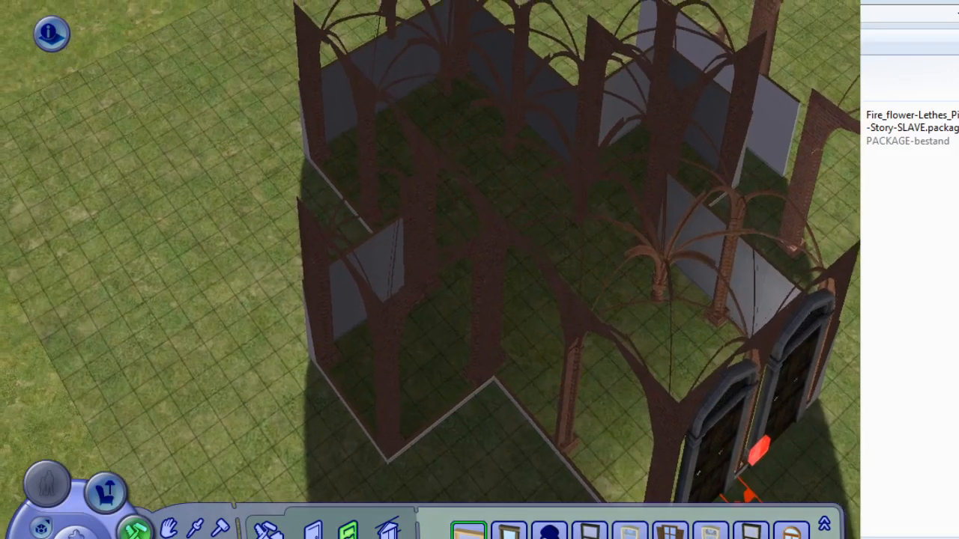
click(825, 538)
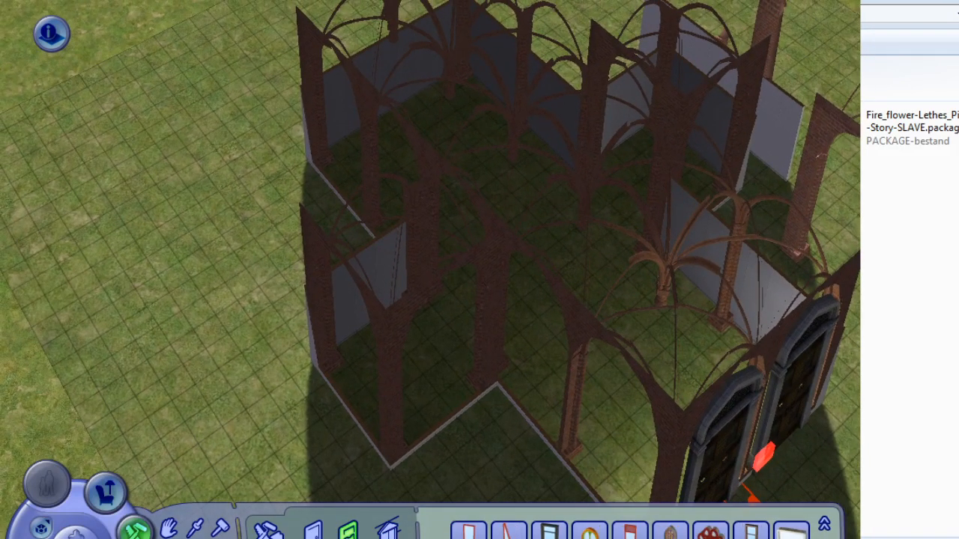
click(825, 525)
key(Page_Up)
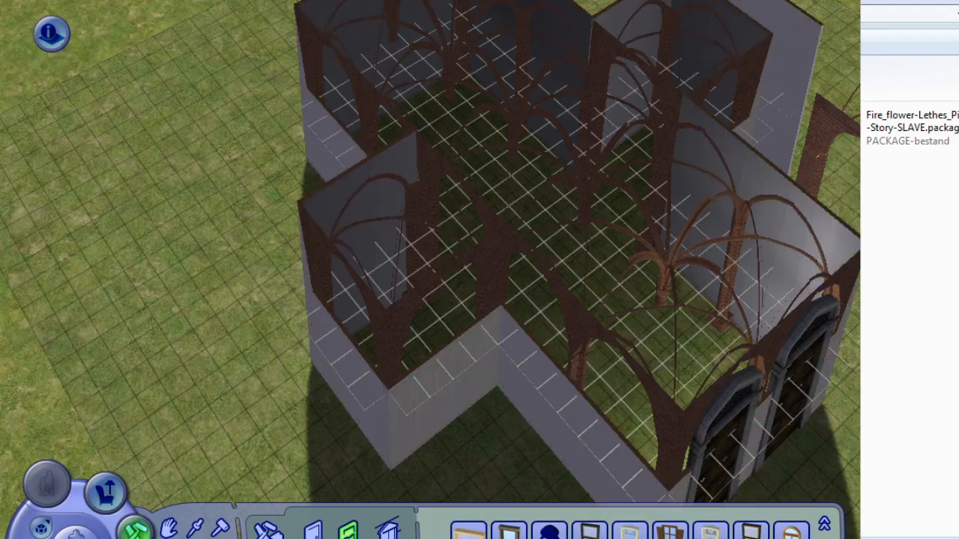
click(344, 334)
click(375, 262)
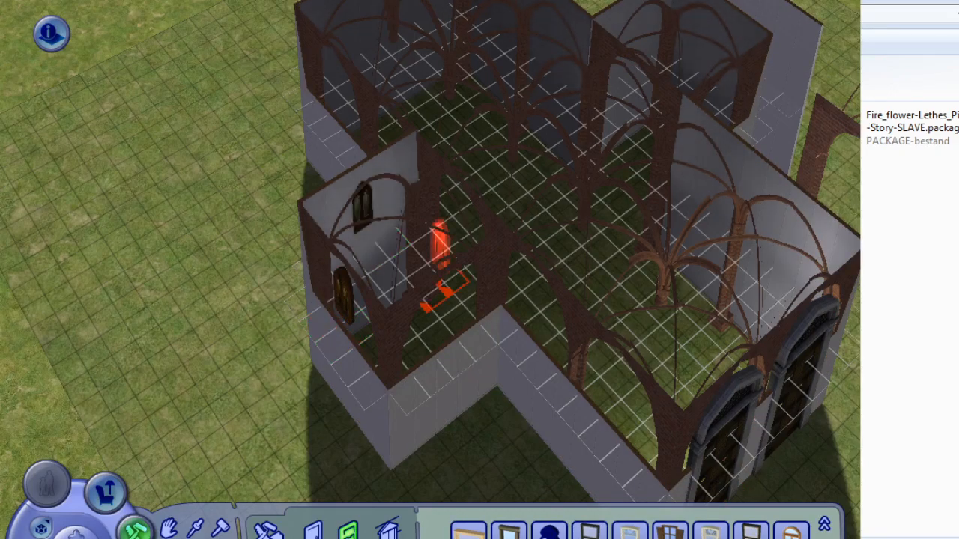
Place one arched window on each of the three upper walls of the transept arm beside the free-standing wall.
right_drag(420, 314, 644, 285)
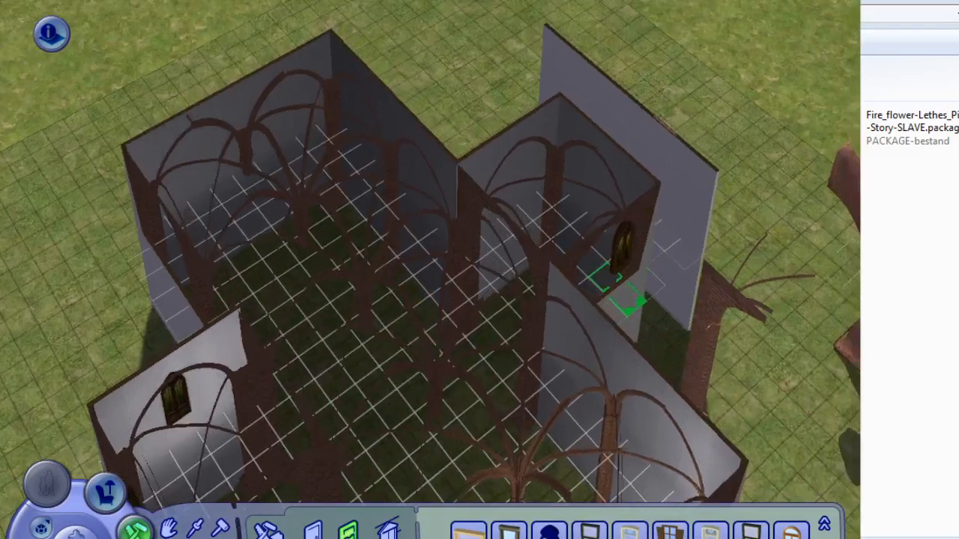
click(634, 299)
click(610, 324)
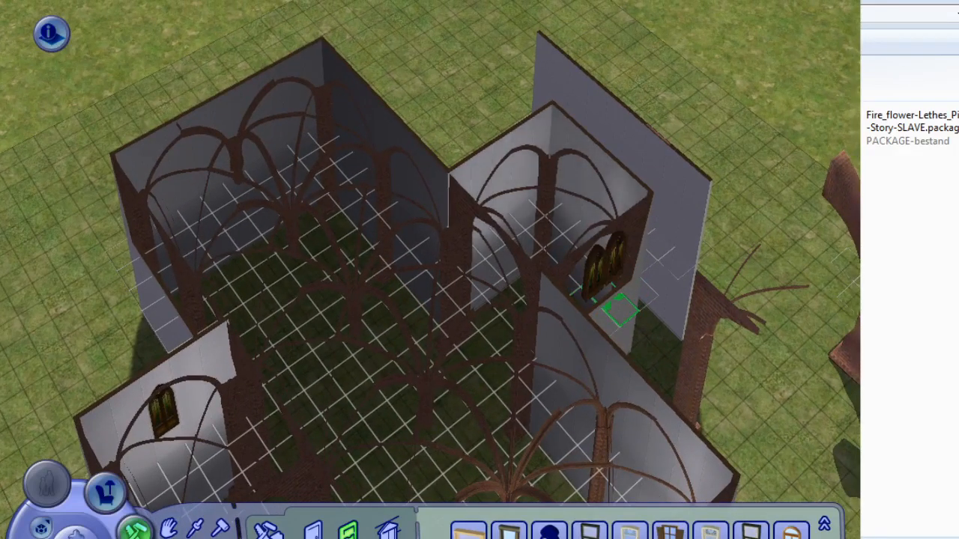
click(581, 237)
click(491, 225)
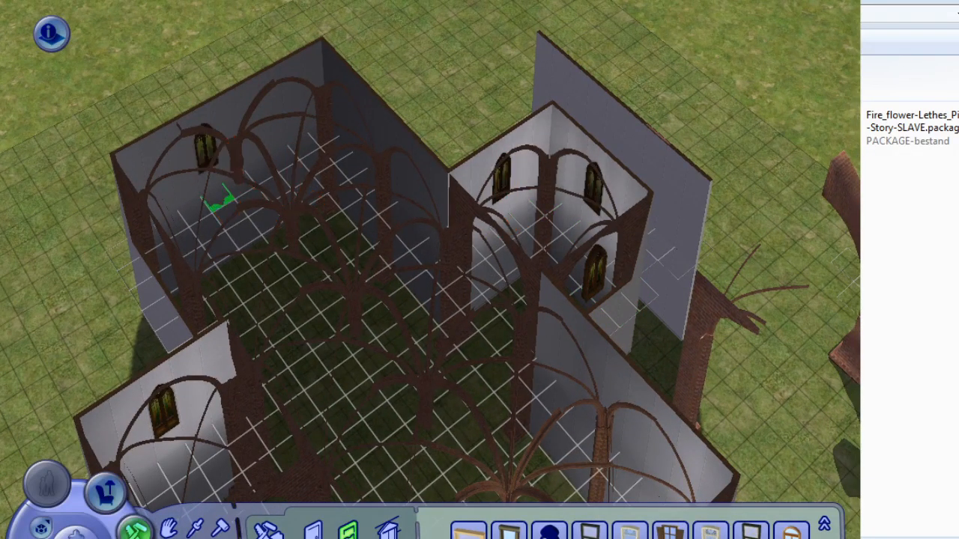
Place arched windows along the upper end wall and both upper side walls of the nave's far section.
click(180, 206)
click(275, 158)
click(347, 161)
click(417, 229)
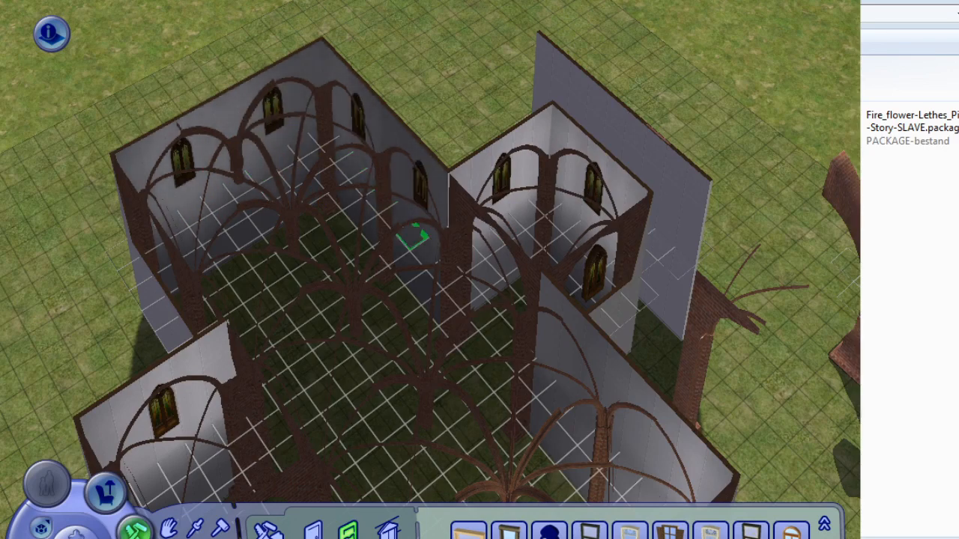
click(192, 346)
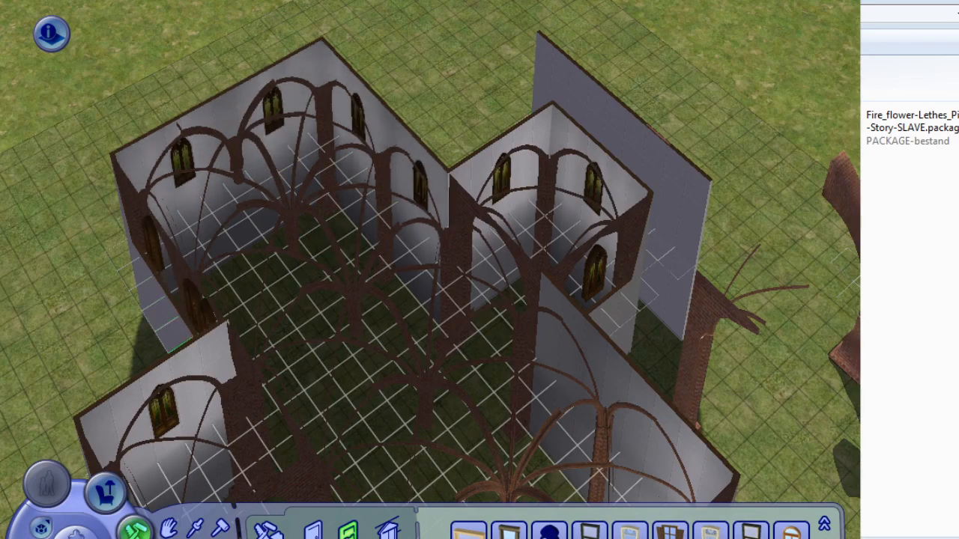
Add an arched window to the street-facing upper wall of the transept arm opposite the free-standing wall.
right_drag(281, 159, 172, 332)
middle_drag(171, 332, 292, 329)
right_drag(292, 330, 293, 420)
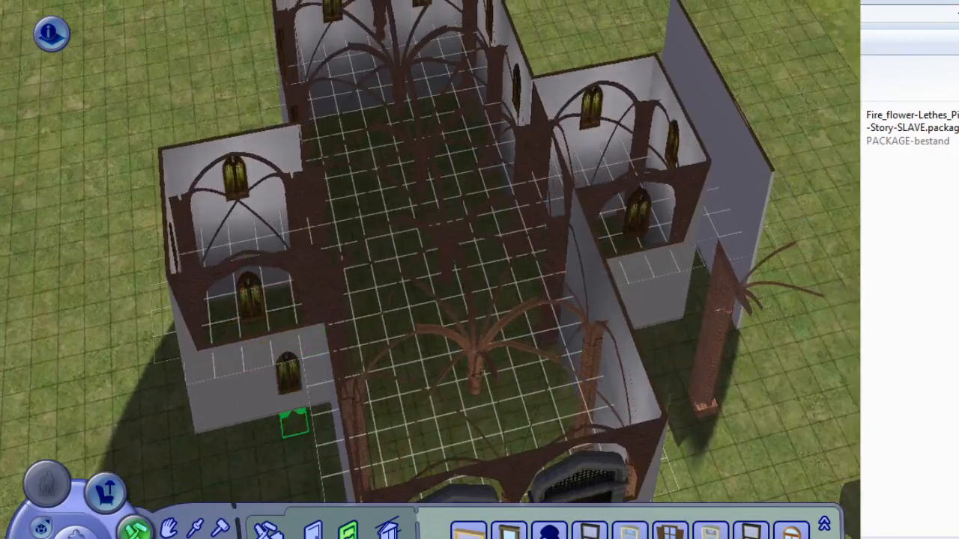
middle_drag(293, 420, 236, 332)
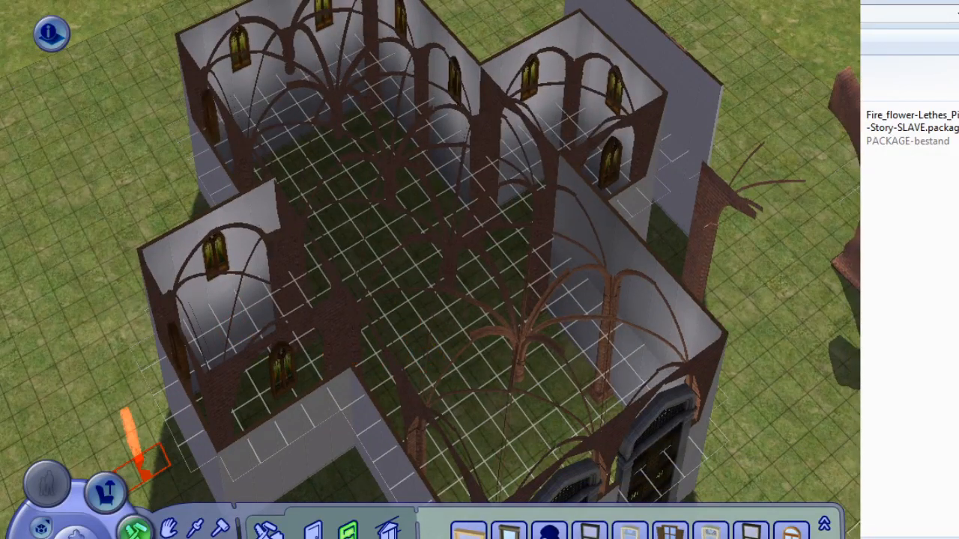
right_drag(377, 262, 203, 455)
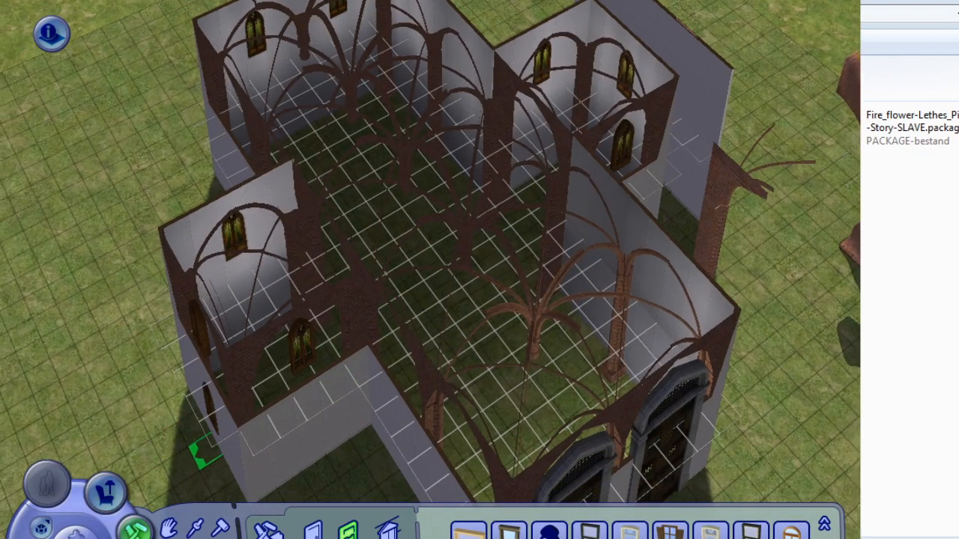
Place two pairs of arched windows along the ground-floor end wall of the nave's far section.
key(Page_Down)
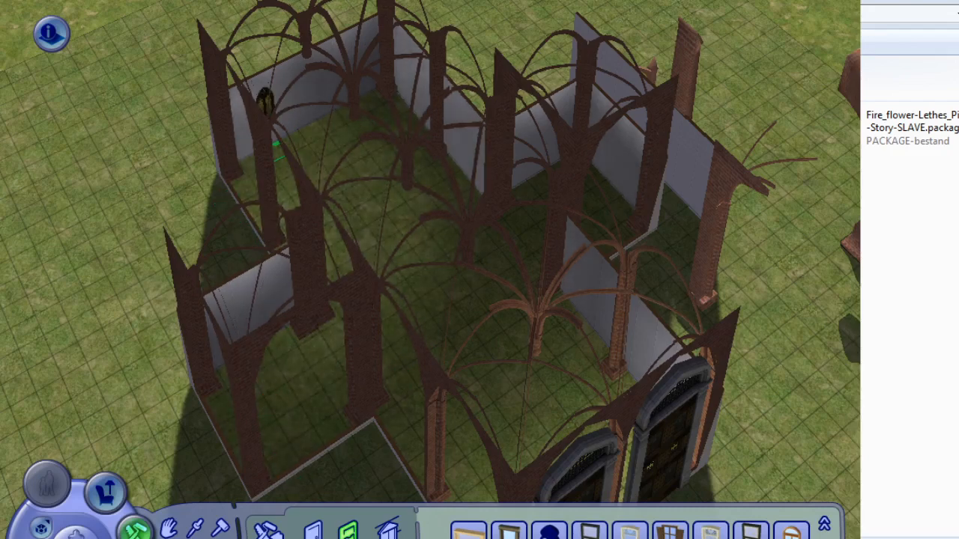
click(288, 122)
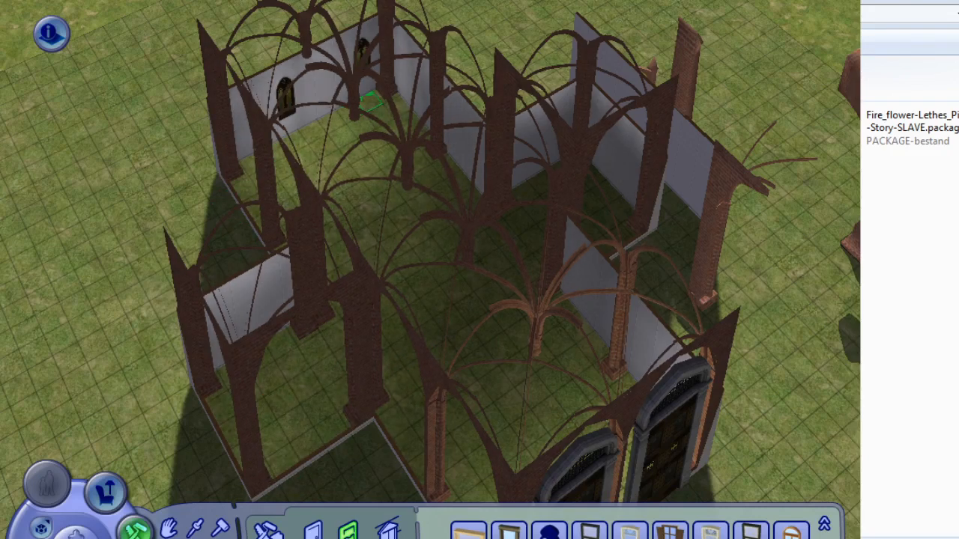
right_drag(341, 242, 334, 223)
middle_drag(341, 241, 374, 227)
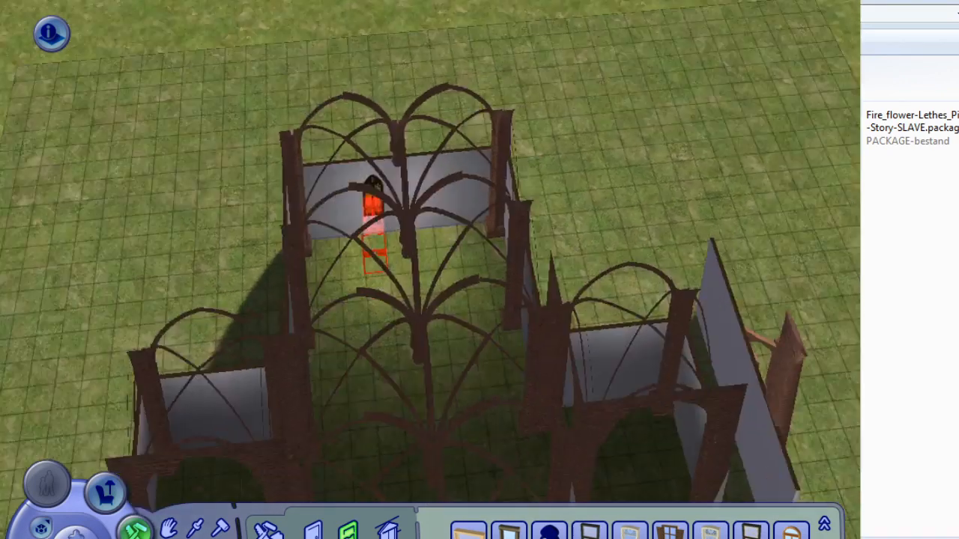
click(372, 237)
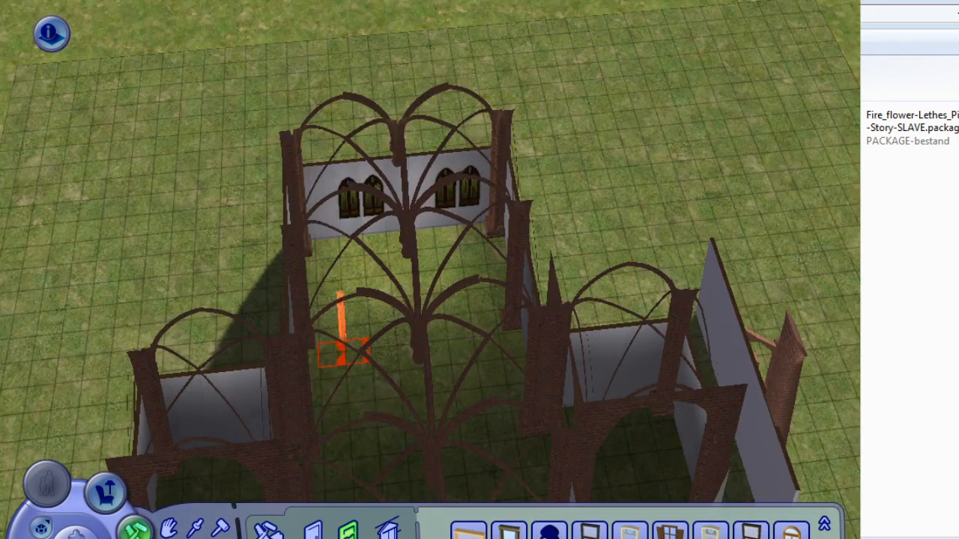
Place a one-storied Vaulted Pillar C outside the nave wall at its street-side corner and another in the corner beside the transept.
middle_drag(442, 393, 329, 345)
click(315, 531)
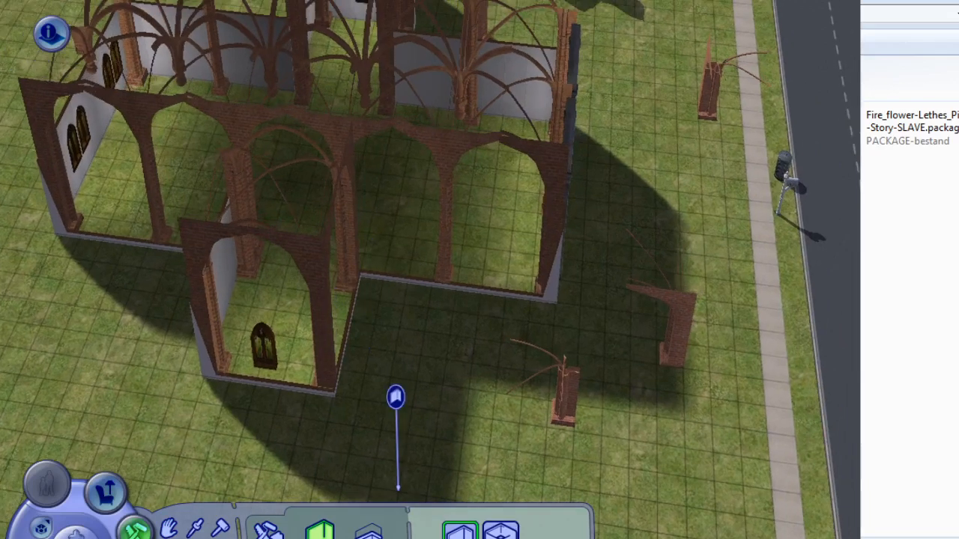
click(169, 529)
click(559, 409)
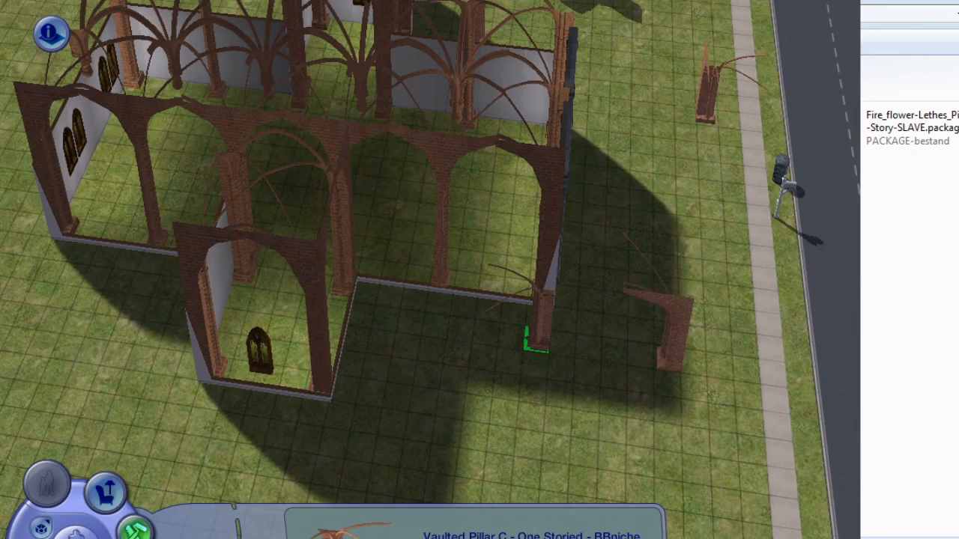
click(538, 317)
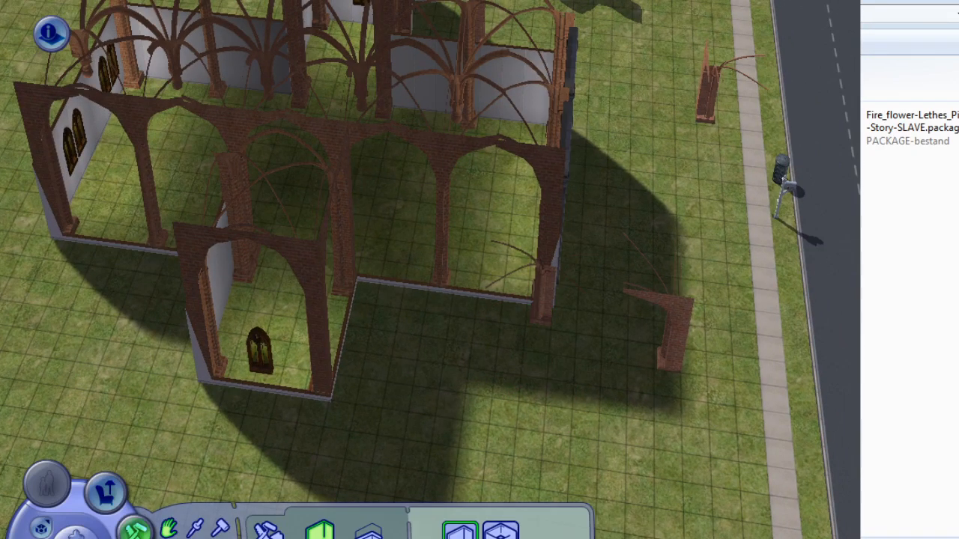
click(543, 306)
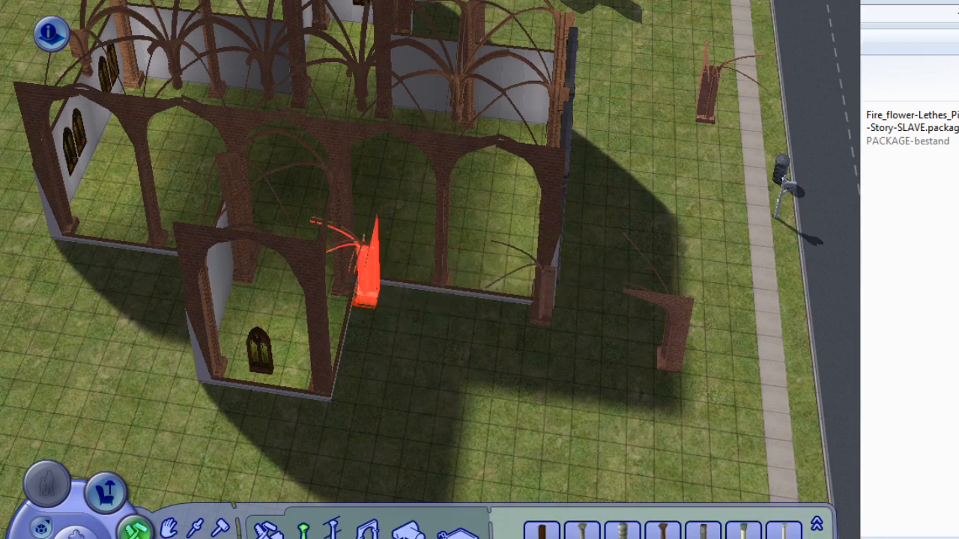
click(367, 292)
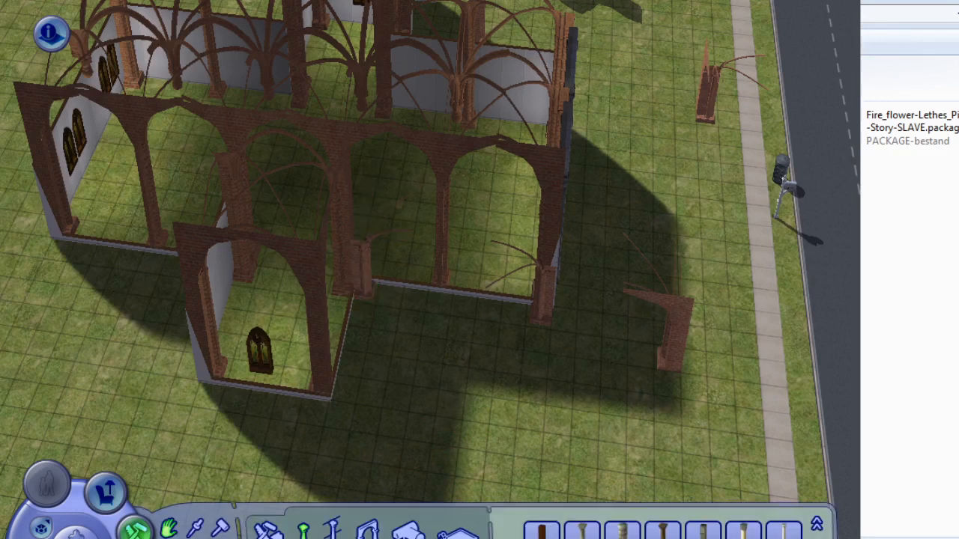
Try to place a one-storied vaulted pillar against the nave wall midway between the two outer corner pillars.
key(Escape)
click(542, 533)
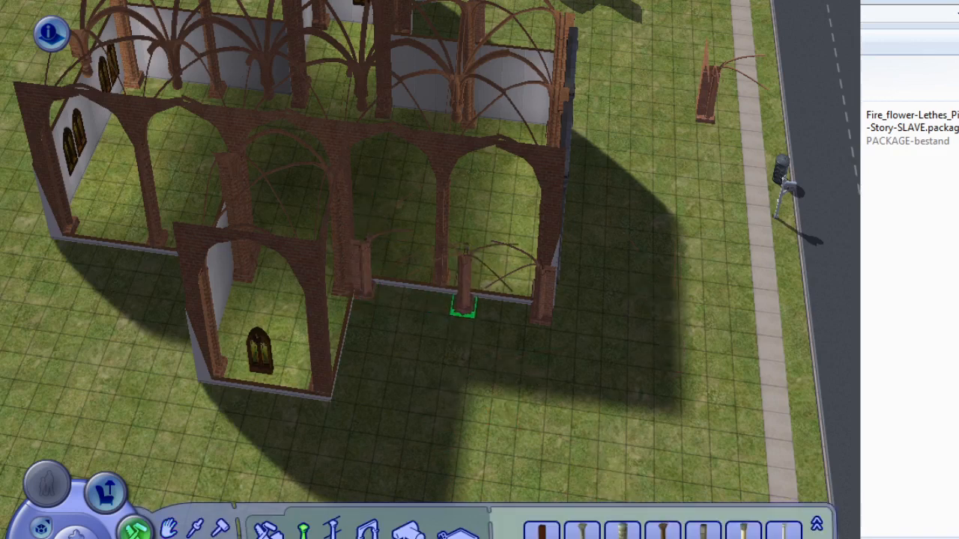
middle_drag(463, 307, 458, 315)
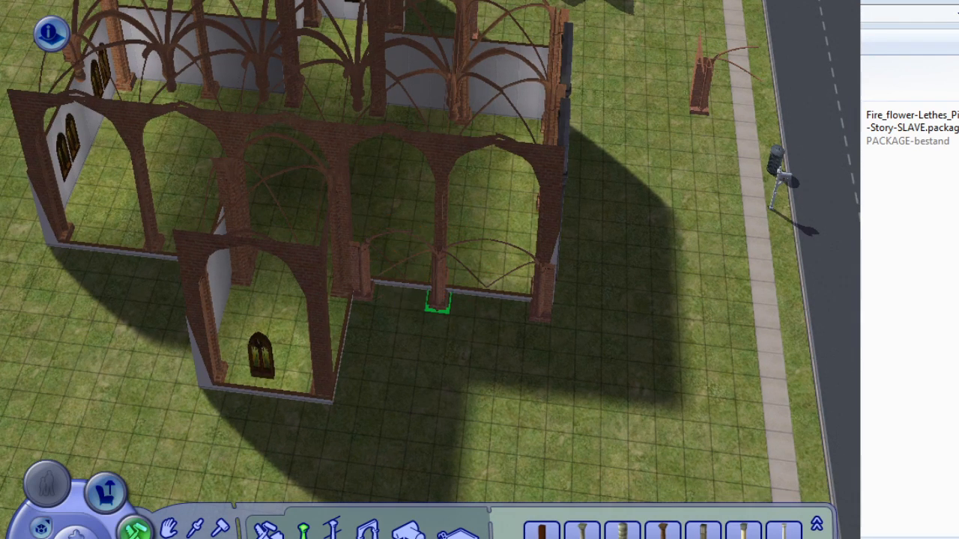
key(Escape)
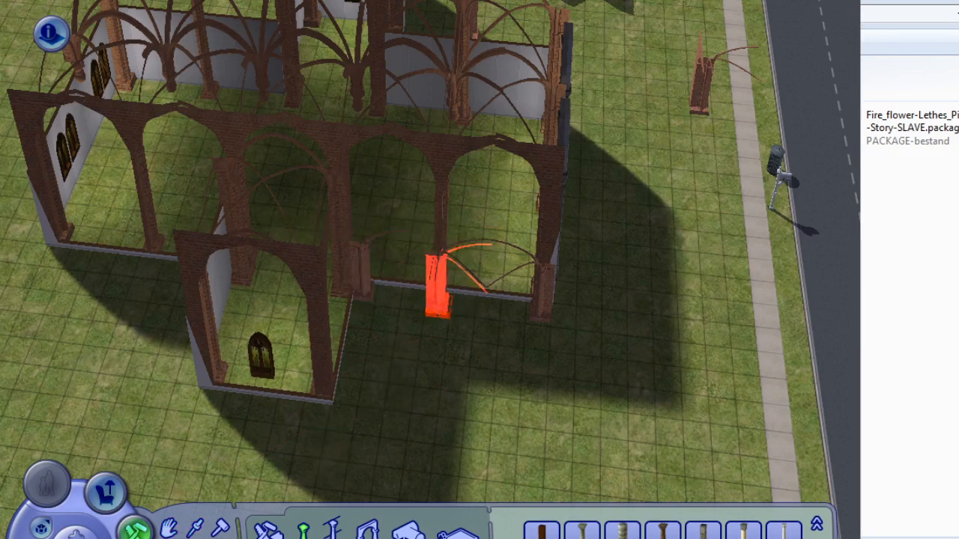
click(439, 292)
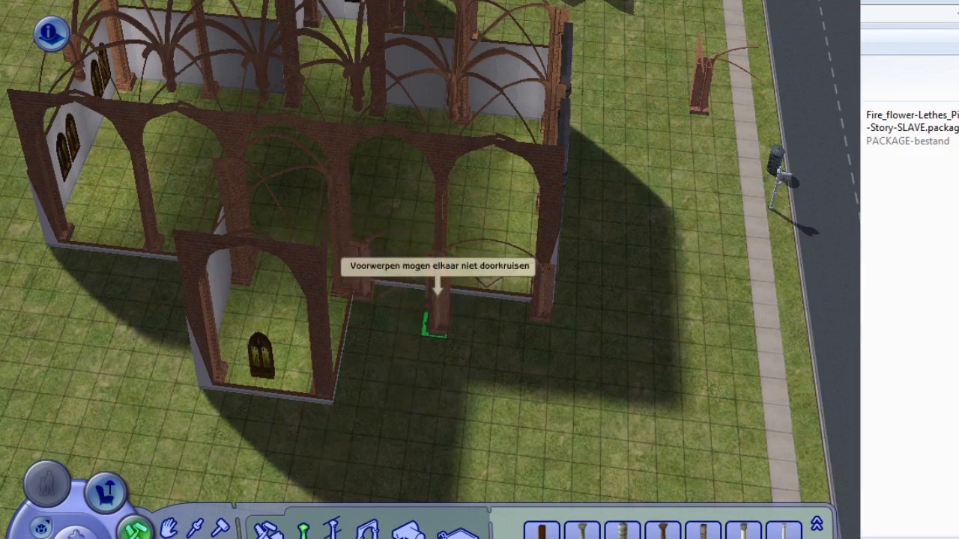
key(Escape)
Move the street-side Vaulted Pillar C one tile toward the transept and place a one-storied Vaulted Pillar B between it and the transept-side pillar.
click(541, 300)
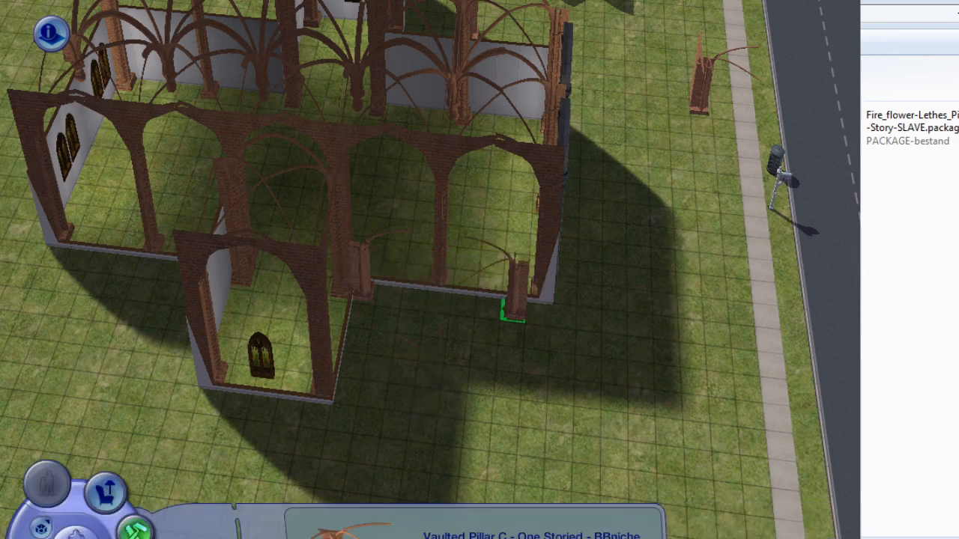
click(516, 304)
key(e)
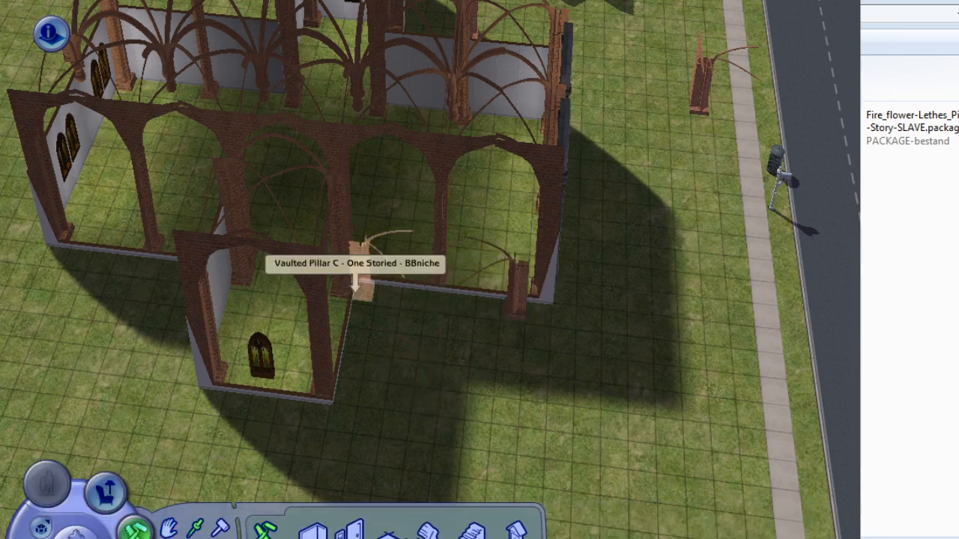
click(360, 282)
key(period)
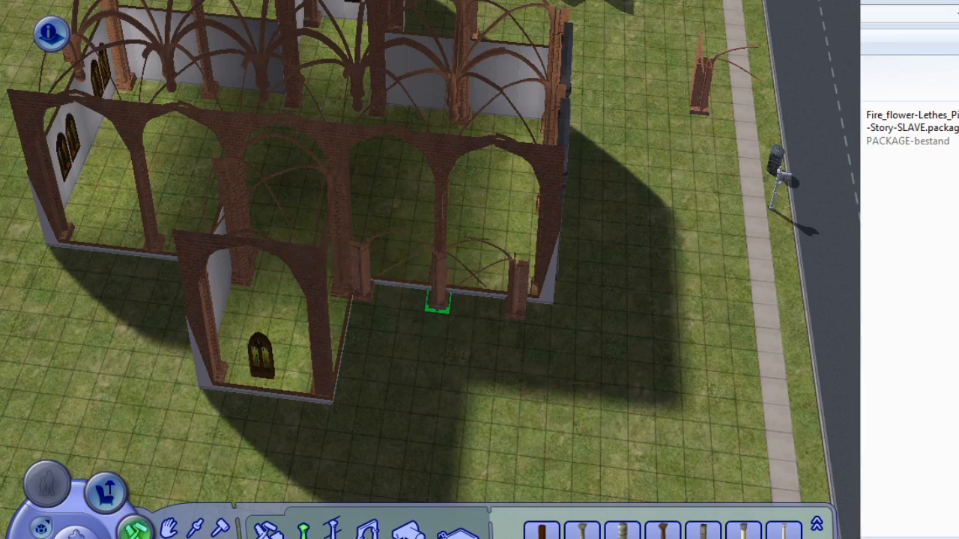
click(437, 305)
middle_drag(285, 434, 313, 427)
key(w)
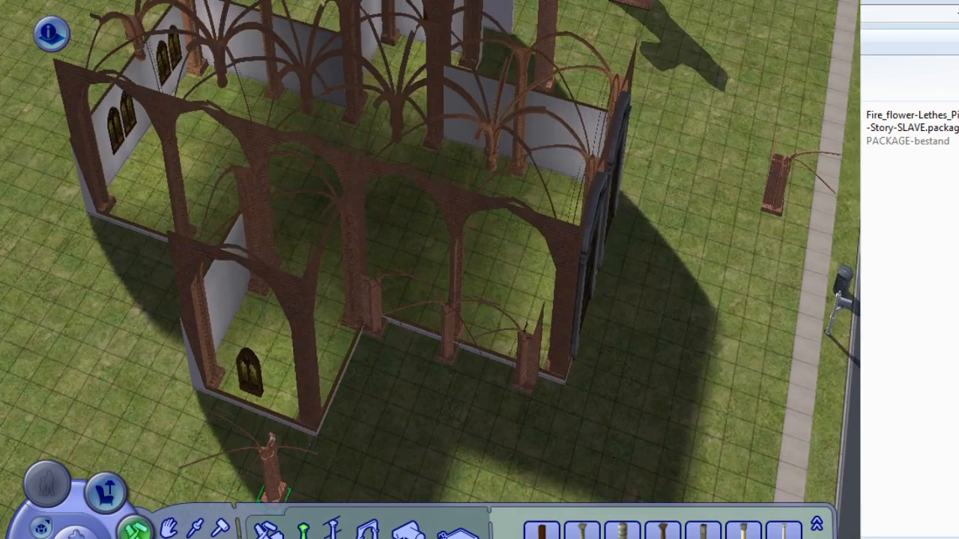
key(b)
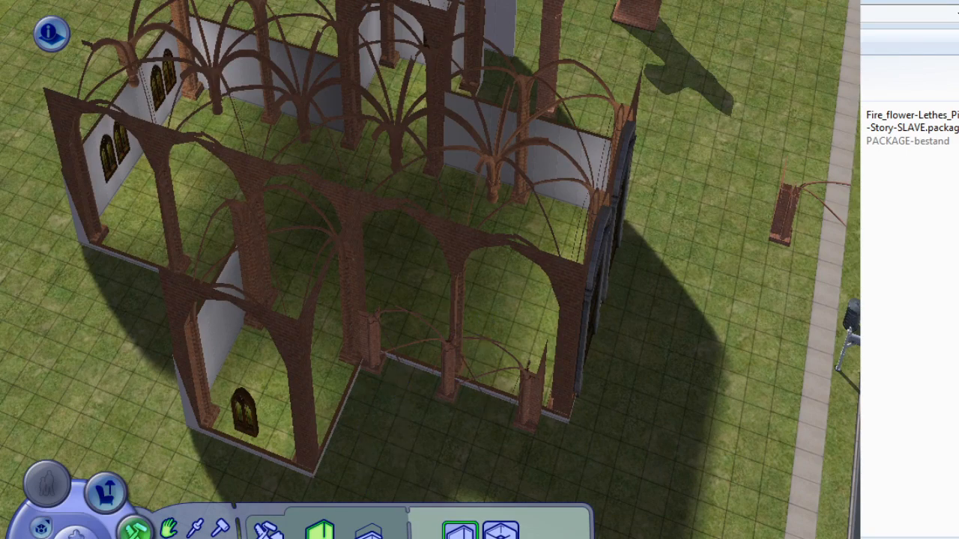
Try other positions away from the nave wall for the middle Vaulted Pillar B and the transept-side Vaulted Pillar C.
click(448, 374)
key(period)
click(386, 375)
middle_drag(386, 371, 393, 318)
click(392, 348)
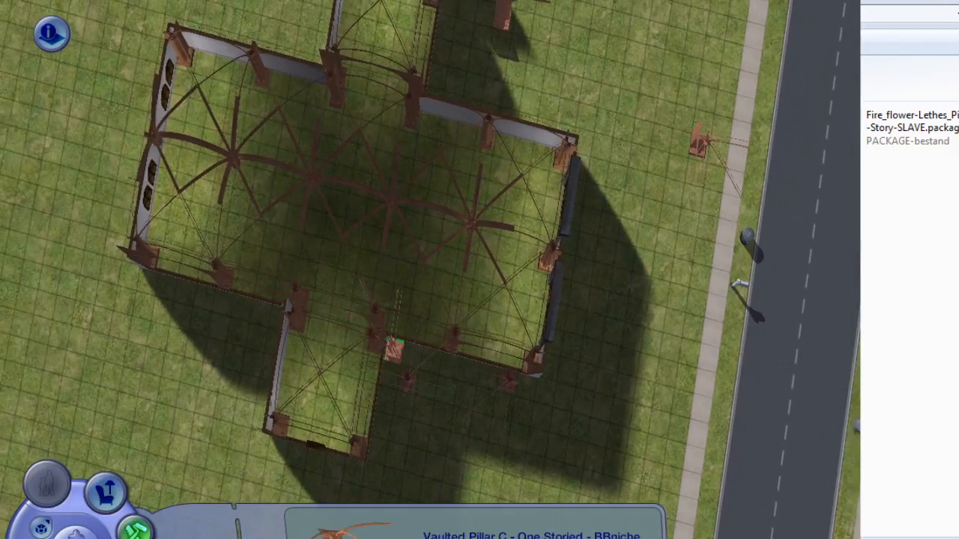
click(604, 408)
click(407, 379)
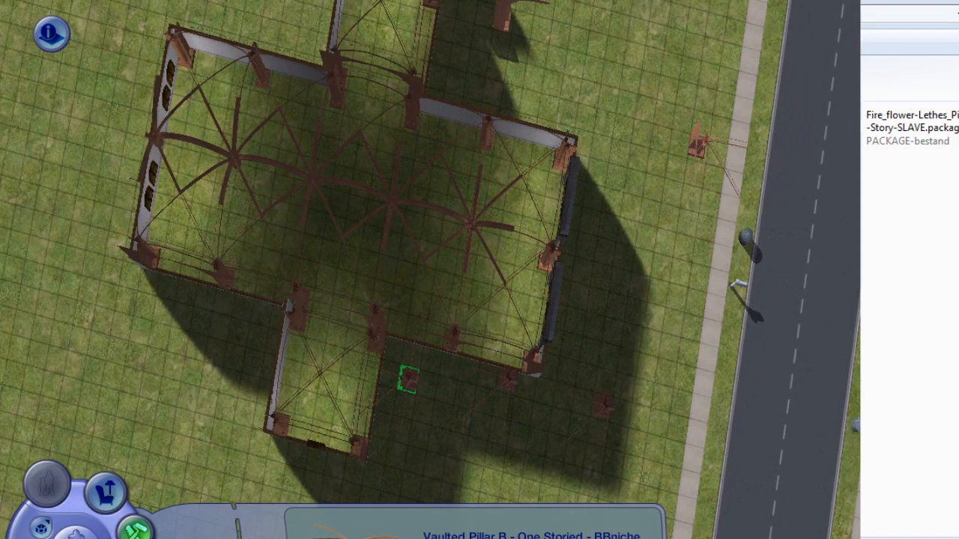
click(427, 386)
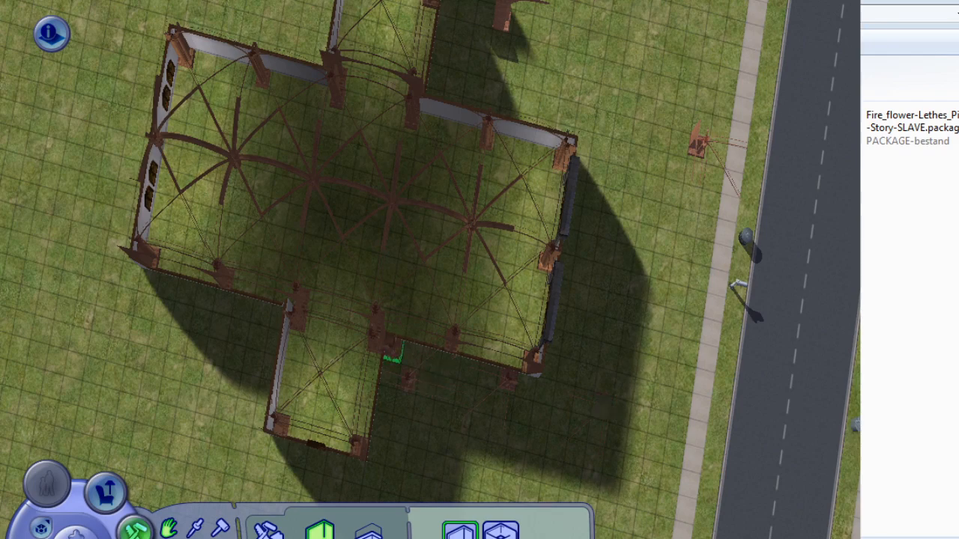
Set Vaulted Pillar C in the corner beside the transept and Vaulted Pillar B against the nave wall midway between the outer pillars.
click(391, 352)
click(391, 353)
middle_drag(397, 314, 402, 367)
scroll(402, 375, up, 2)
click(400, 389)
click(376, 369)
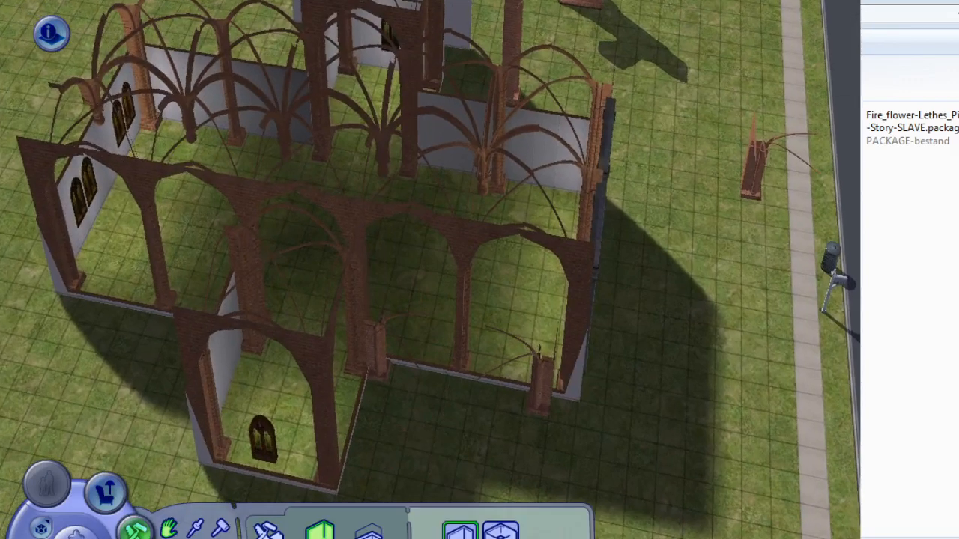
click(400, 396)
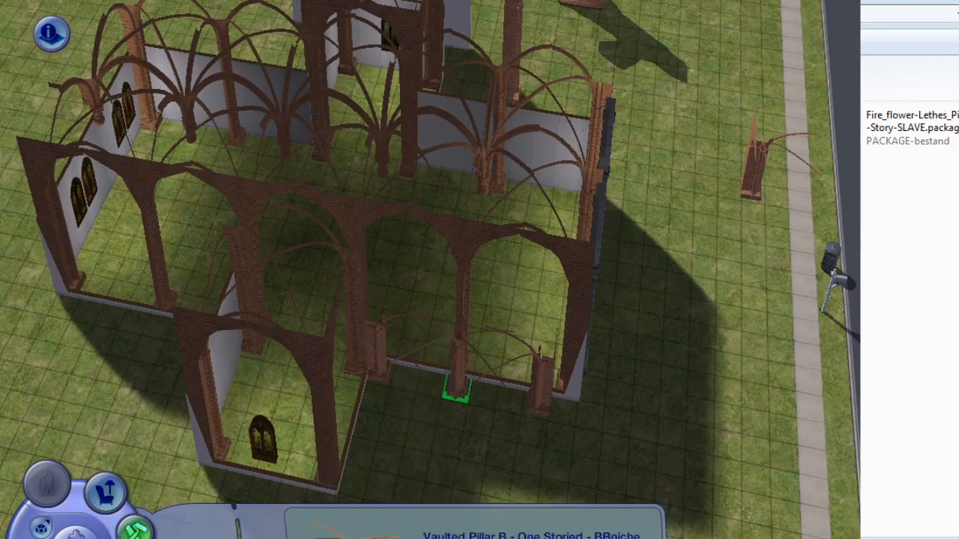
click(457, 391)
Enclose the area between the transept and the nave's street end with side-aisle walls and add one-storied vaulted pillars along the outer wall.
middle_drag(457, 391, 487, 405)
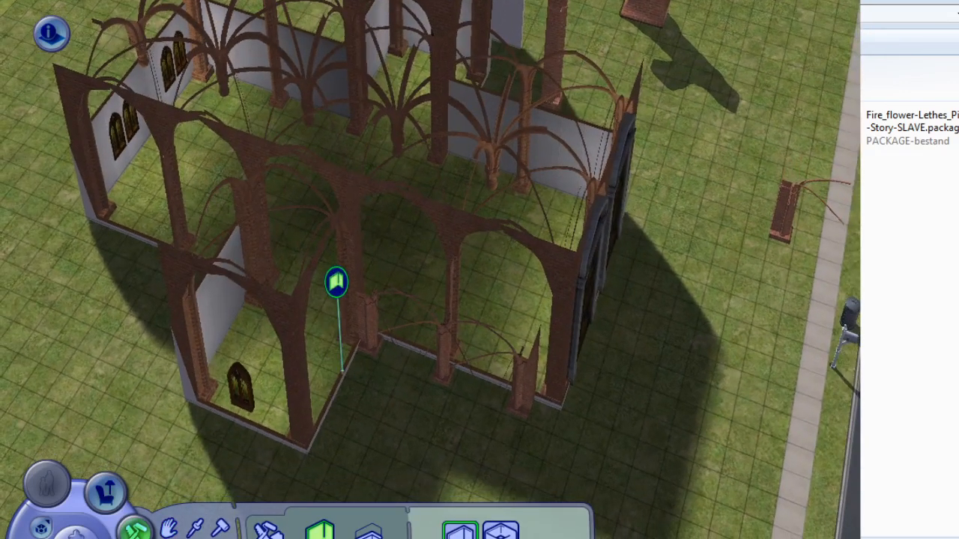
drag(337, 277, 484, 370)
click(195, 529)
click(552, 383)
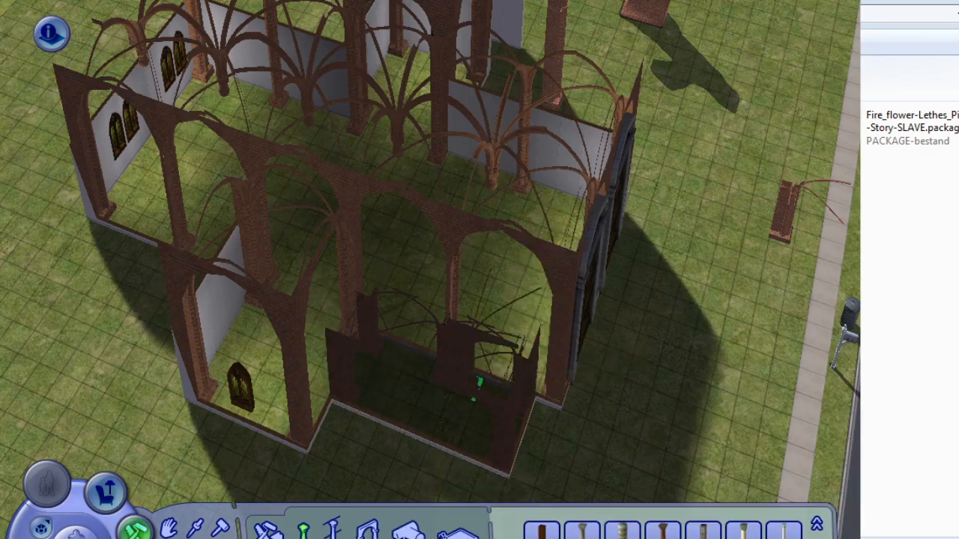
click(195, 529)
click(444, 368)
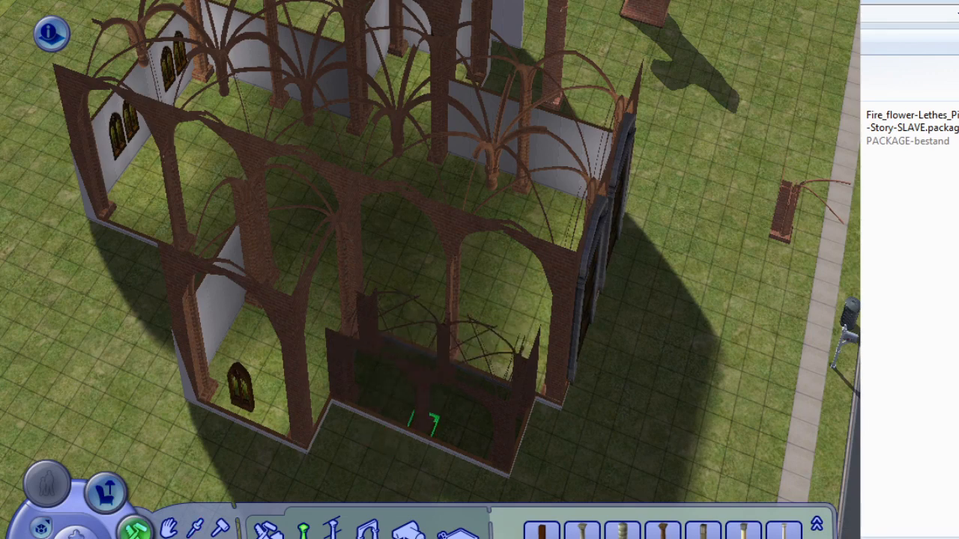
Place columned archways in the ground-floor wall between the nave and the new side aisle.
click(267, 531)
middle_drag(166, 403, 449, 419)
click(352, 531)
middle_drag(348, 449, 417, 371)
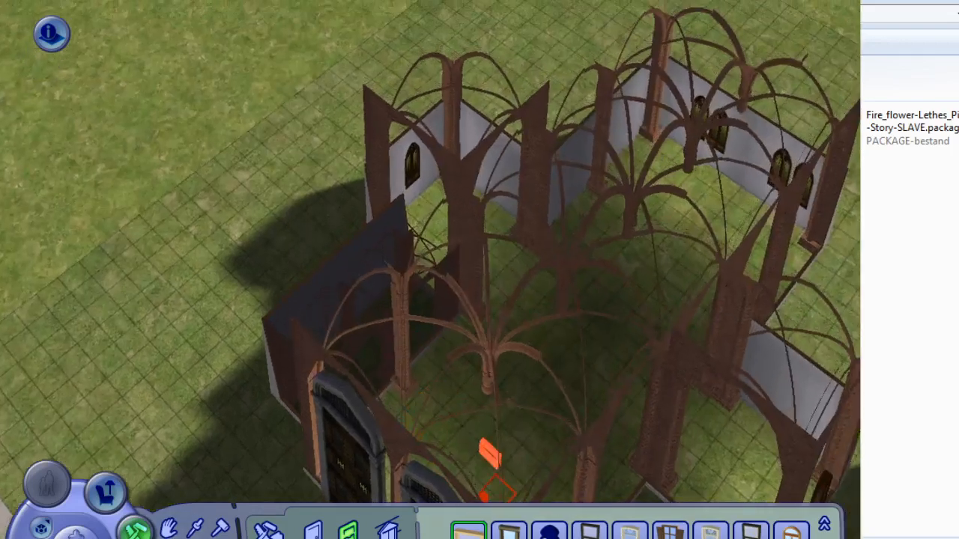
click(352, 538)
right_drag(497, 457, 562, 456)
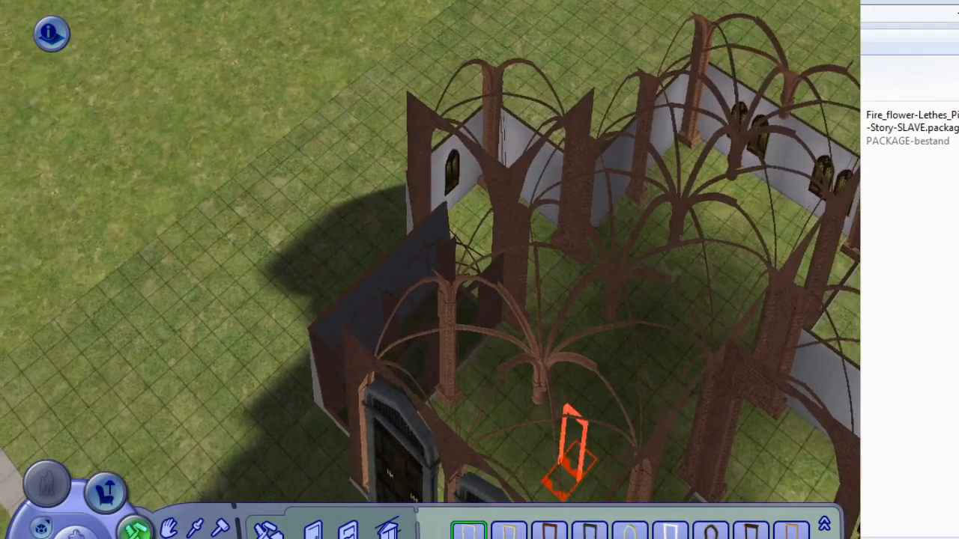
key(e)
click(424, 355)
middle_drag(424, 356, 453, 409)
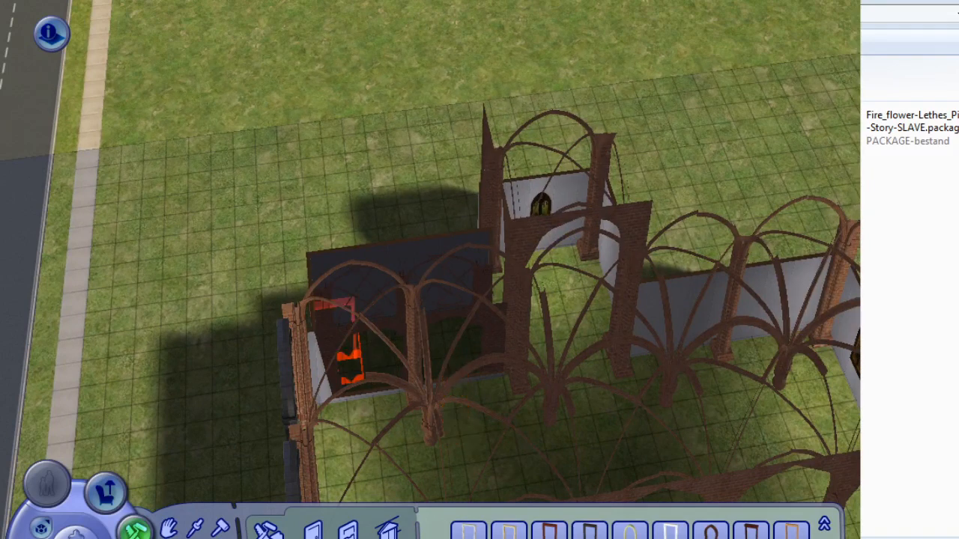
middle_drag(496, 421, 401, 474)
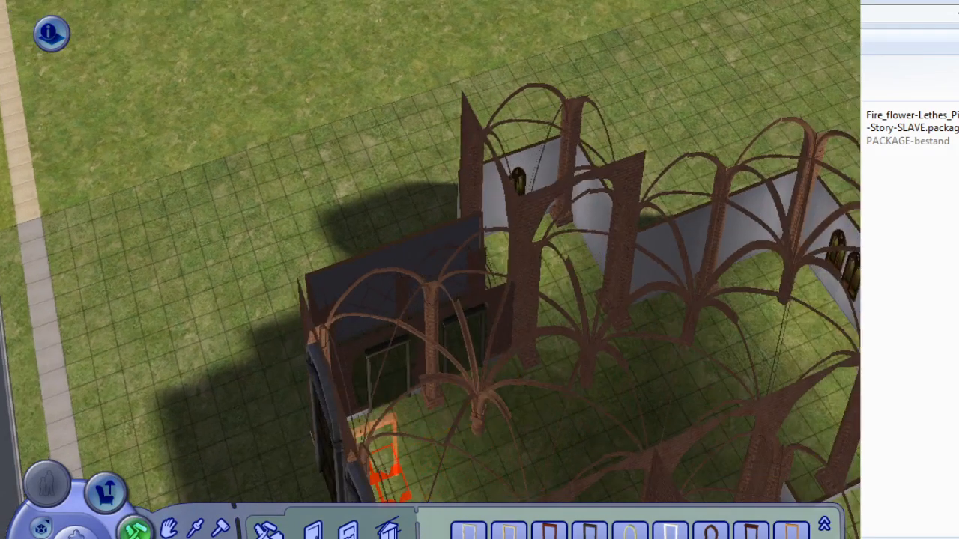
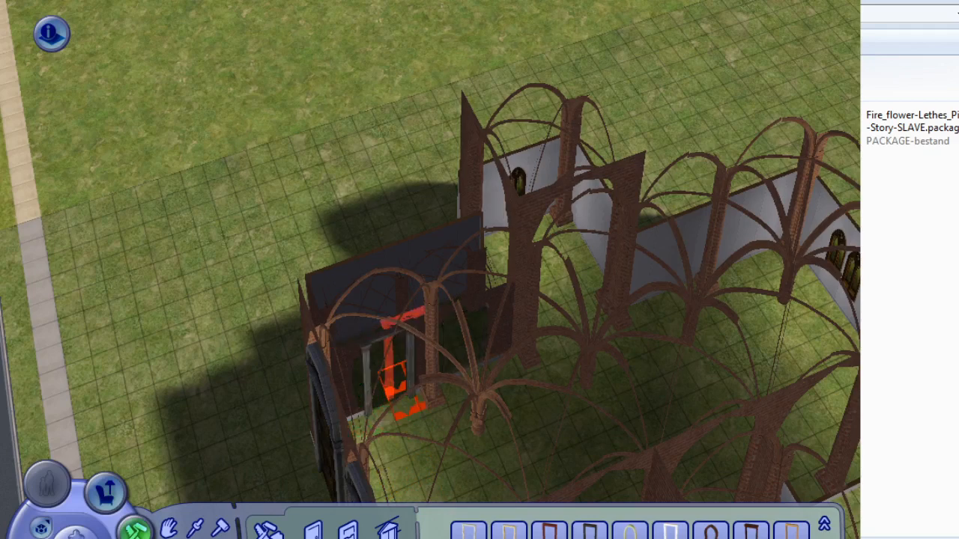
click(419, 355)
Place two arched windows side by side on the street-end bay of the side aisle's outer wall.
click(348, 531)
right_drag(427, 397, 338, 294)
click(824, 537)
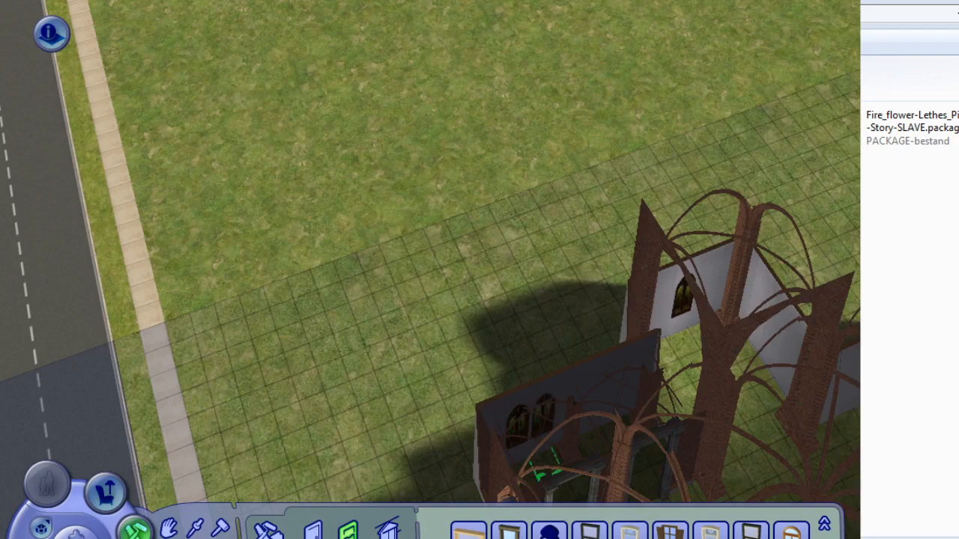
Add a second pair of arched windows to the low side annex's outer wall, beside the pair already there.
click(547, 468)
right_drag(613, 431, 487, 424)
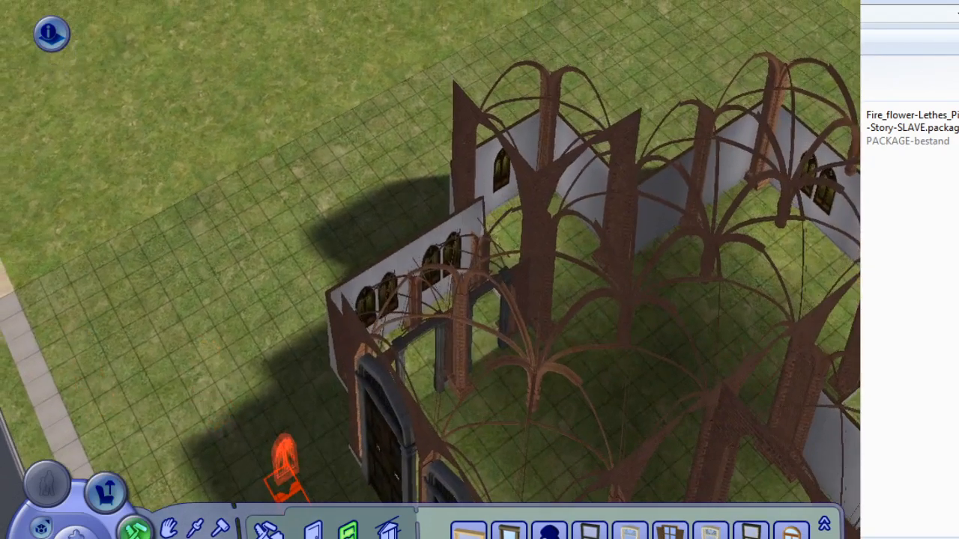
click(267, 532)
Raise the building view to the top level and open the roof tools for the low side annex.
middle_drag(450, 315, 584, 364)
key(Page_Up)
key(Page_Up)
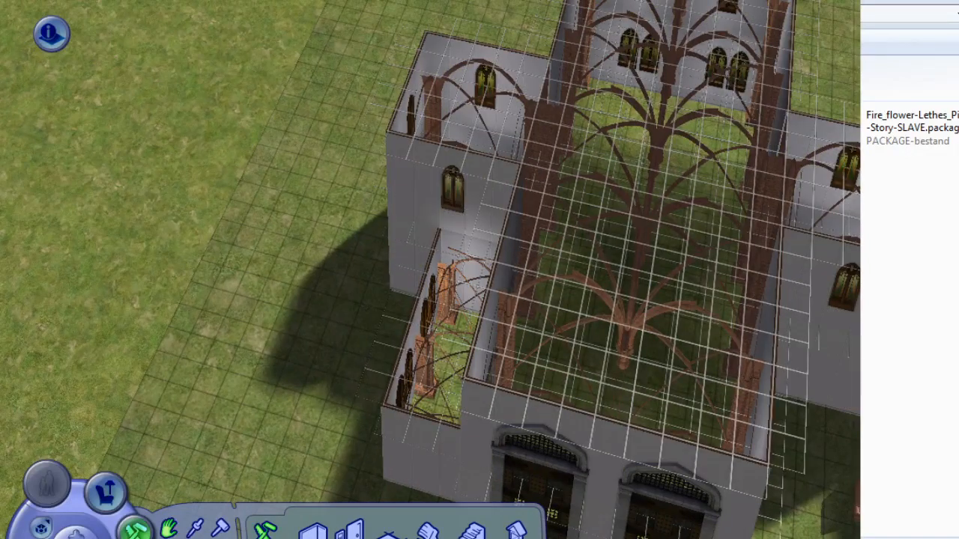
click(388, 534)
middle_drag(449, 315, 555, 319)
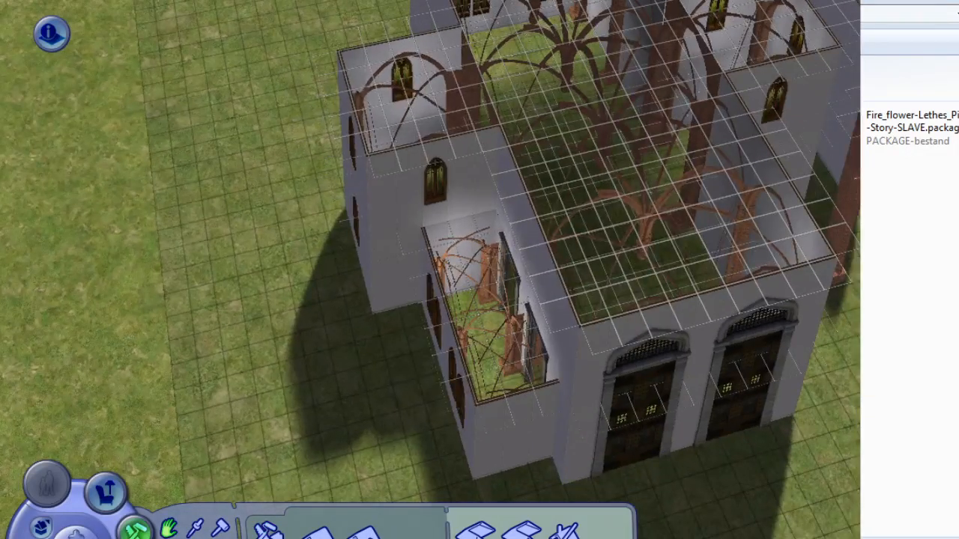
middle_drag(437, 206, 437, 193)
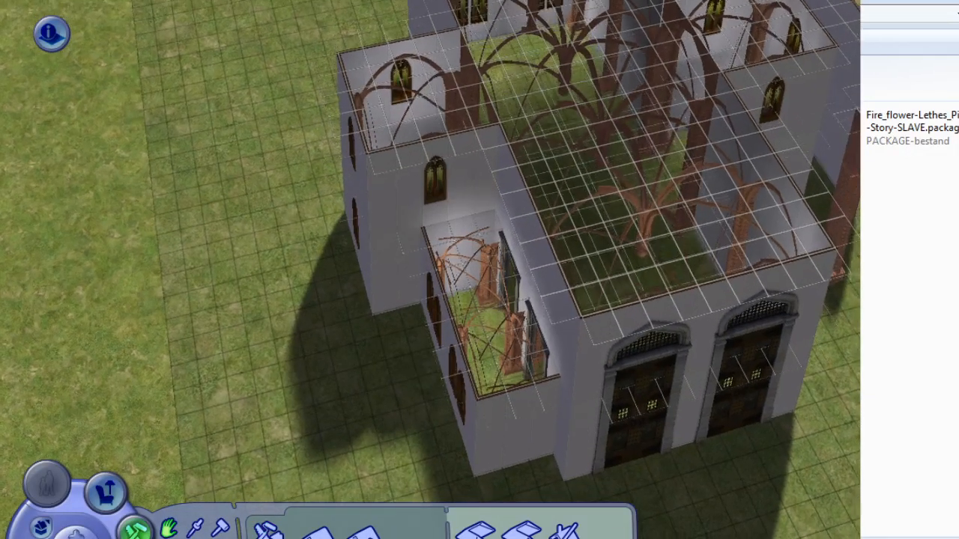
middle_drag(554, 300, 370, 220)
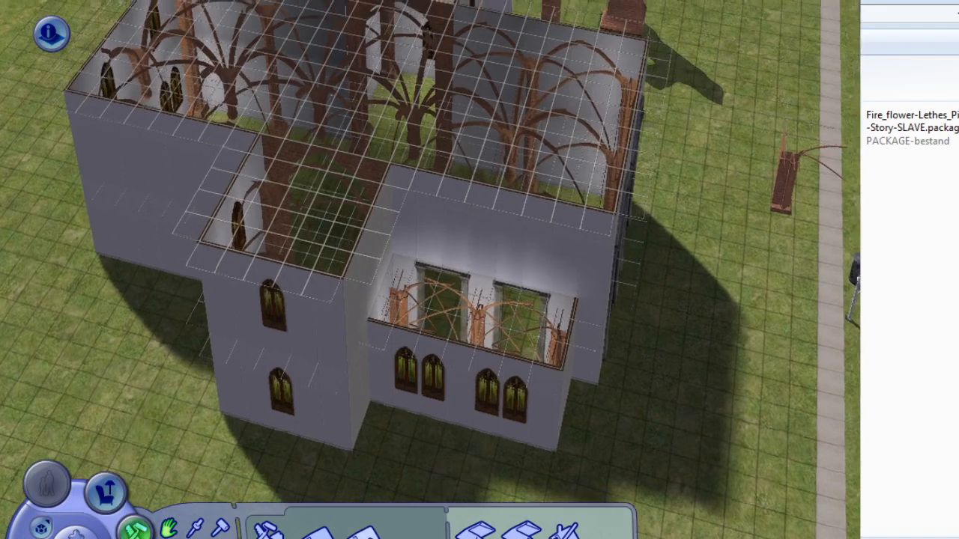
click(319, 533)
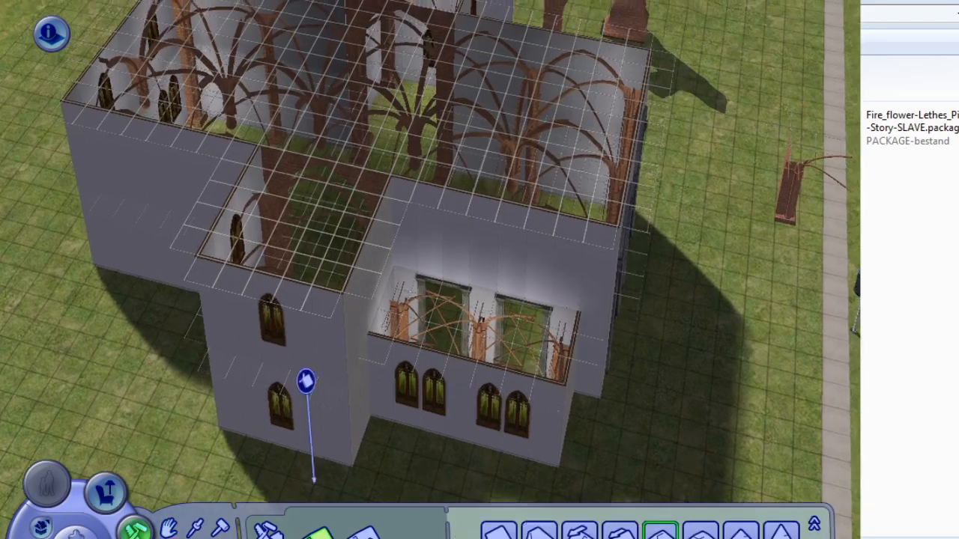
middle_drag(310, 442, 524, 491)
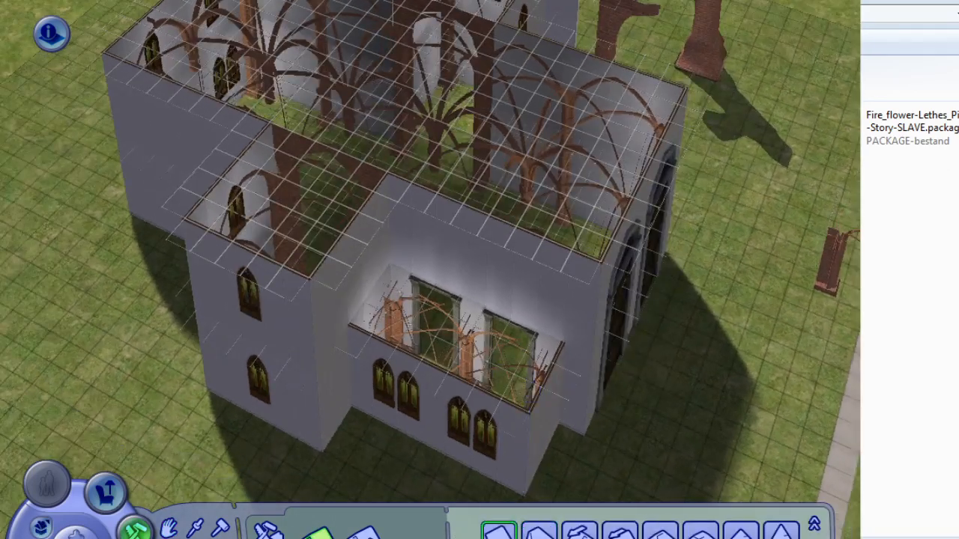
drag(341, 210, 489, 192)
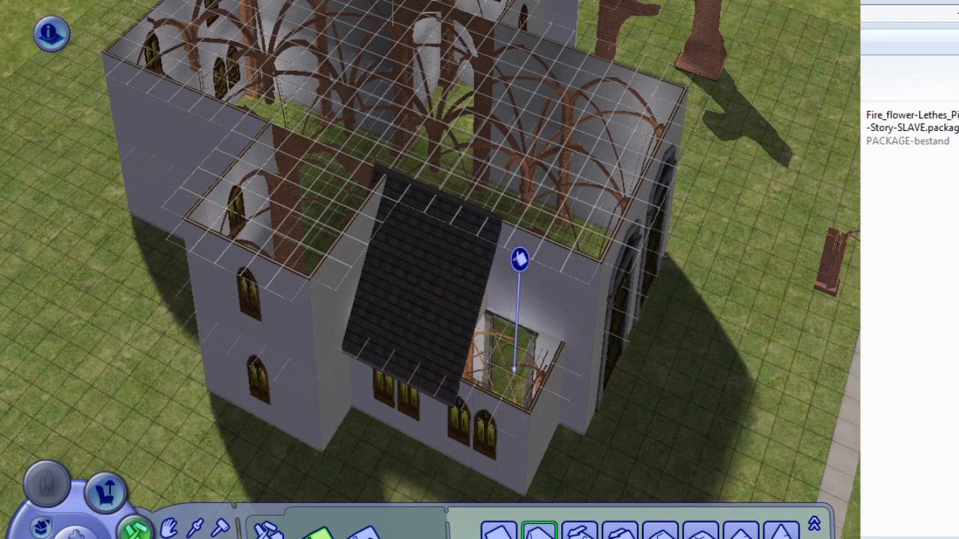
drag(517, 254, 421, 246)
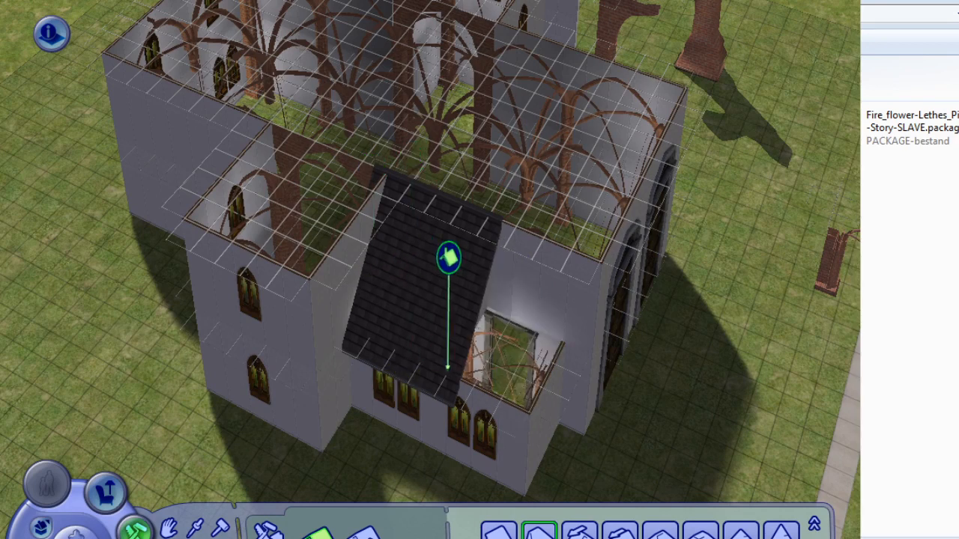
key(ctrl+z)
Draw a hipped roof over the low side annex so that it meets the nave wall.
click(499, 532)
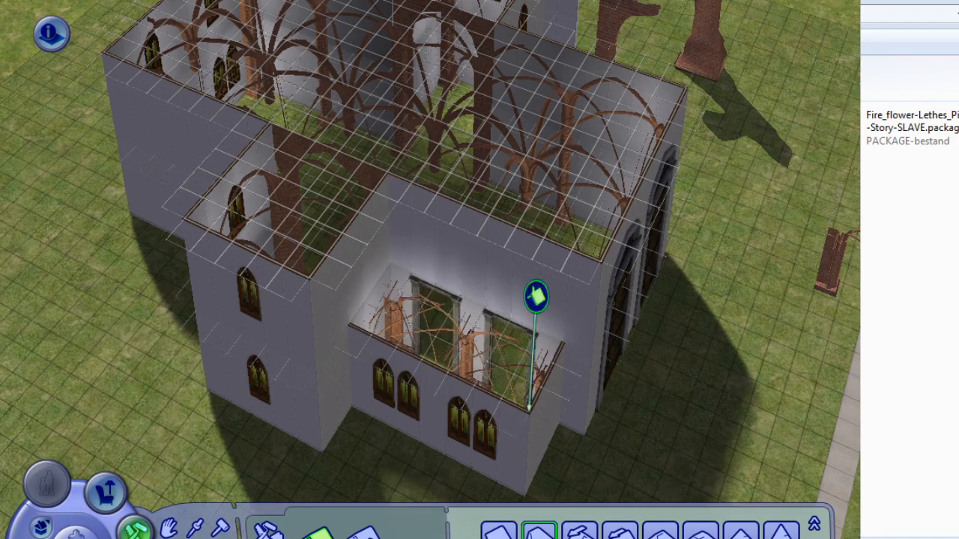
drag(536, 297, 387, 148)
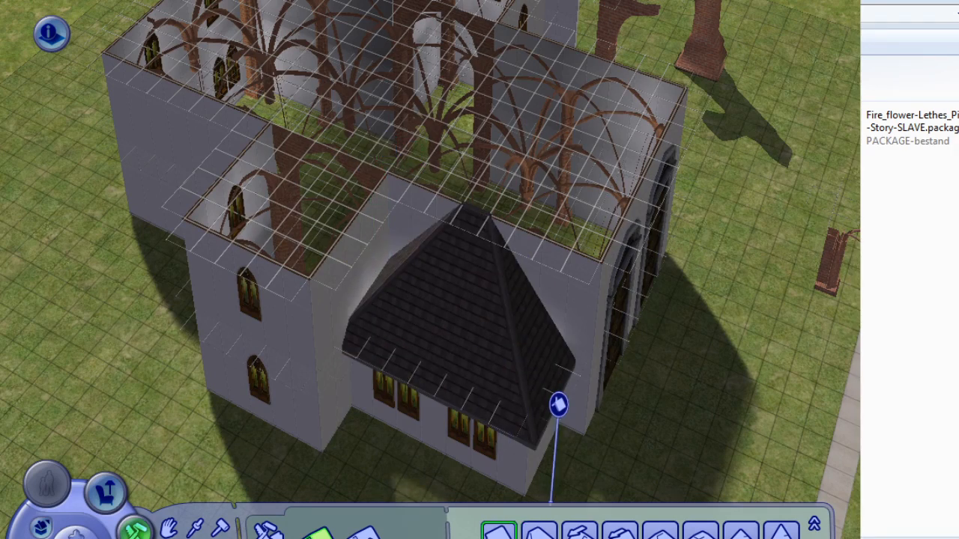
drag(438, 221, 388, 148)
middle_drag(334, 266, 372, 282)
key(ctrl+z)
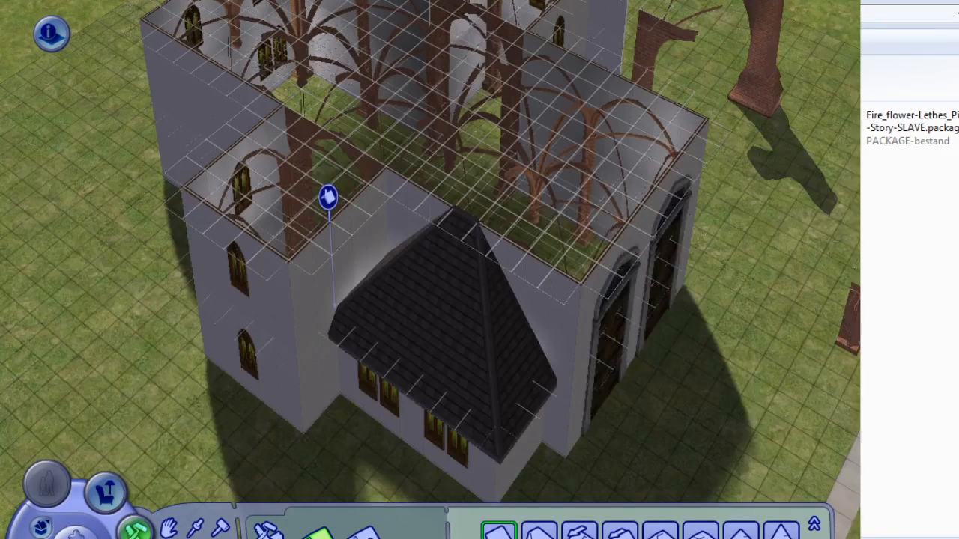
drag(327, 197, 479, 201)
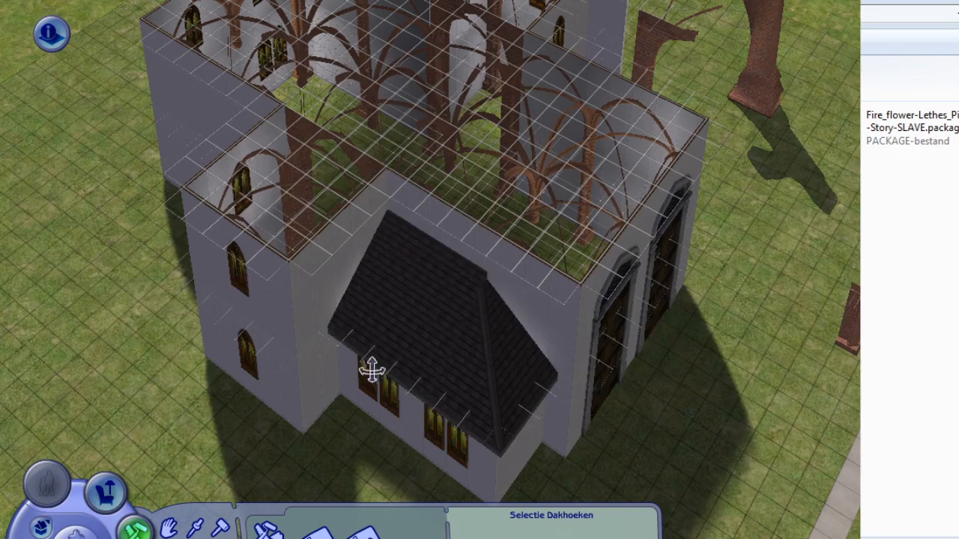
Lower the roof angle of the side annex so the slope becomes flatter.
middle_drag(373, 370, 457, 370)
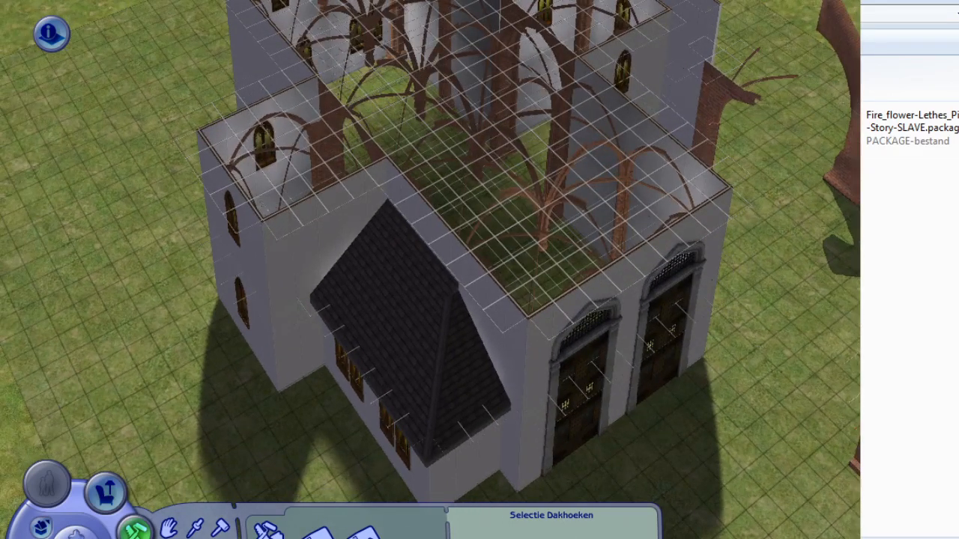
middle_drag(435, 420, 675, 424)
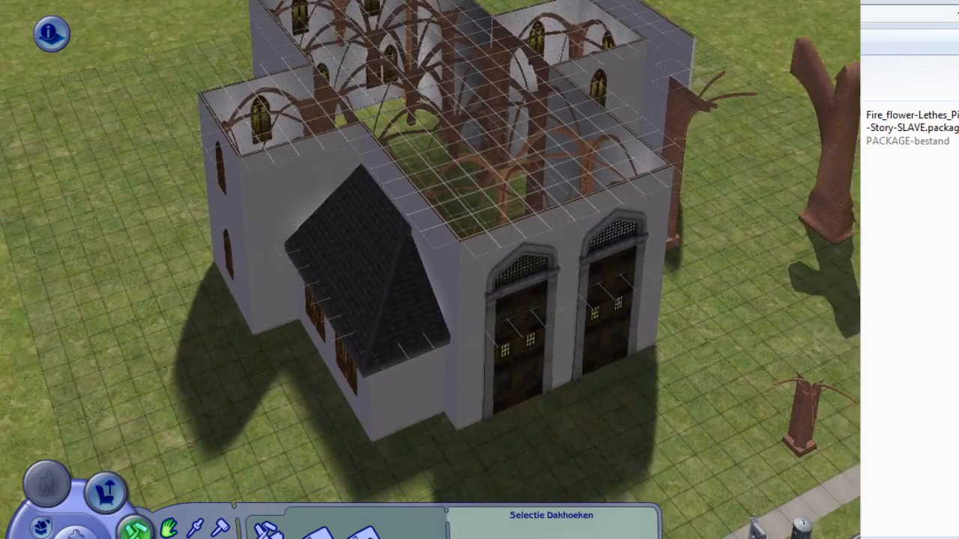
drag(346, 284, 345, 330)
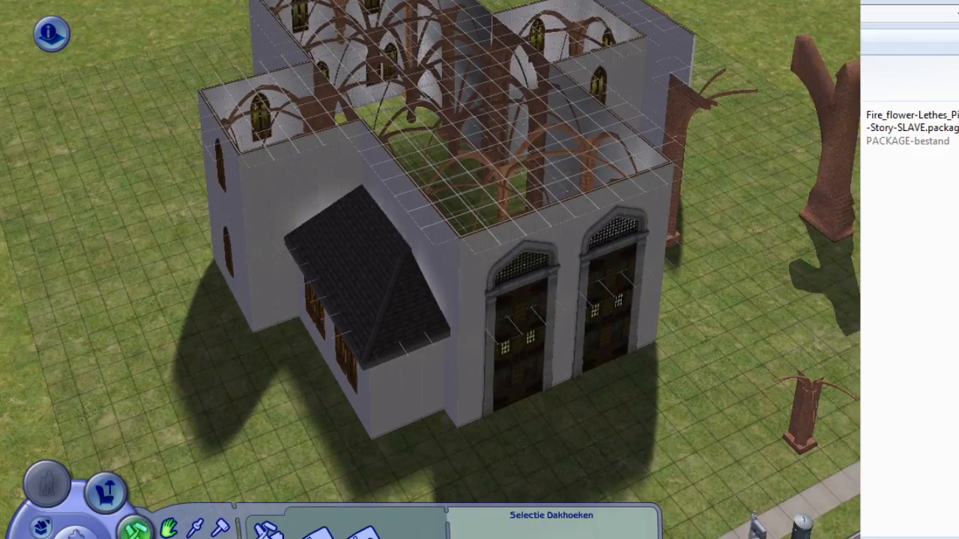
Move the Buttress I - SLAVE flying buttress against the transept's outer wall at the corner nearest the side annex.
middle_drag(329, 337, 375, 315)
middle_drag(555, 390, 607, 390)
middle_drag(449, 270, 408, 296)
scroll(449, 292, up, 2)
click(651, 214)
scroll(449, 330, down, 2)
middle_drag(445, 353, 475, 332)
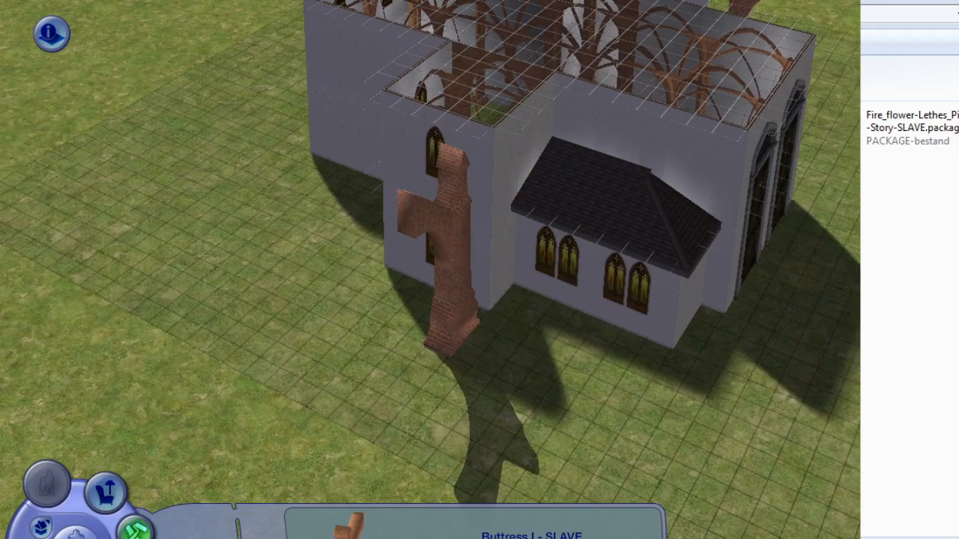
drag(451, 337, 473, 309)
middle_drag(473, 308, 532, 309)
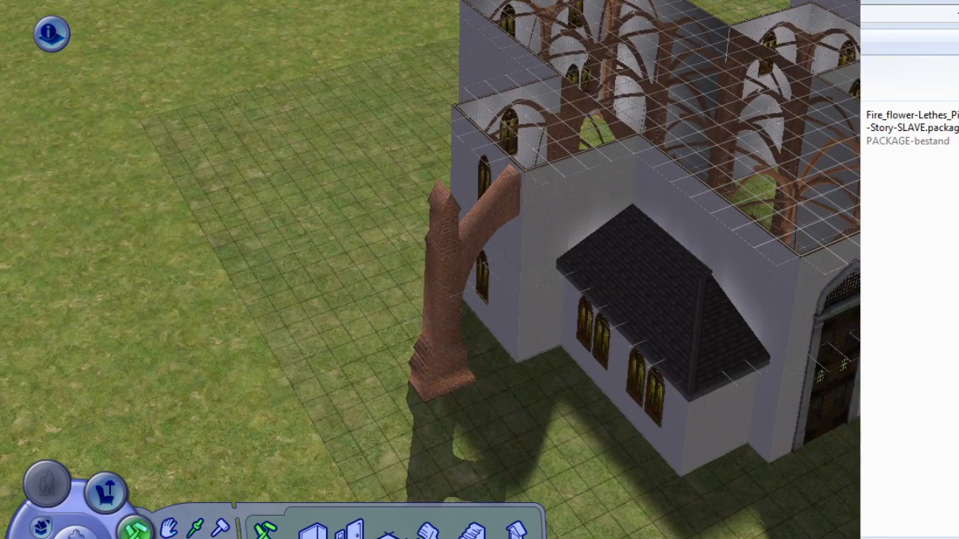
Copy the flying buttress, rotate it to face the transept, and place it at the outer wall's other corner.
click(442, 351)
key(period)
key(period)
key(period)
key(period)
key(period)
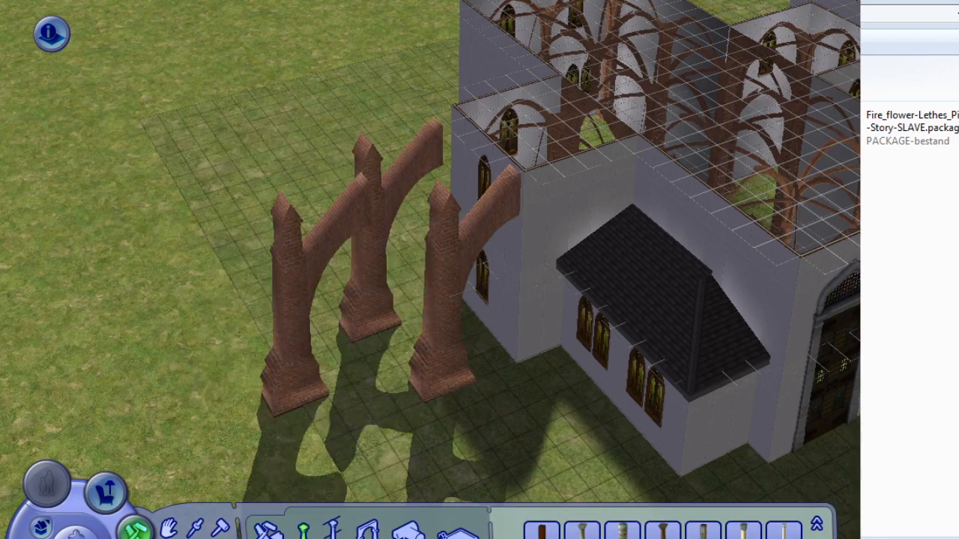
key(period)
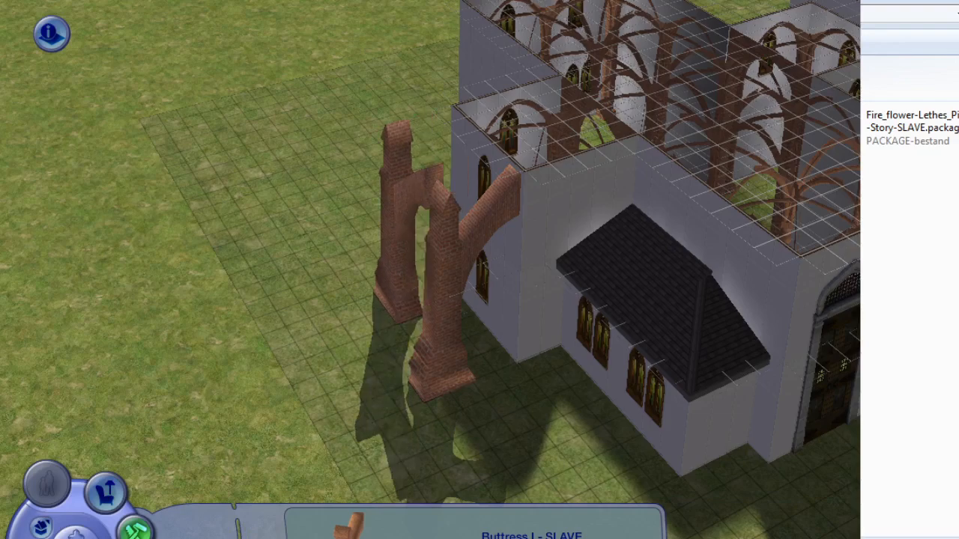
click(393, 318)
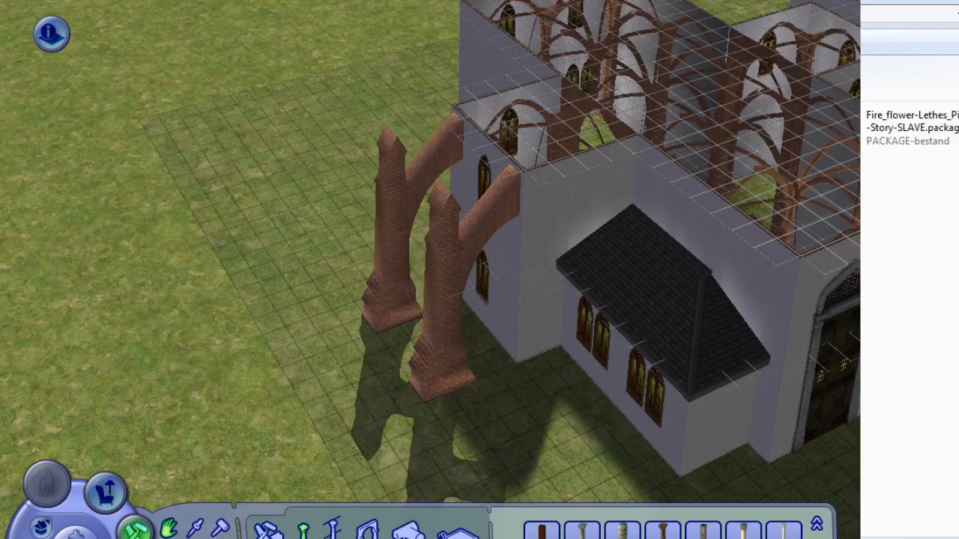
Move the Buttress II - SLAVE column to the transept corner beneath the first flying buttress.
right_drag(405, 386, 517, 410)
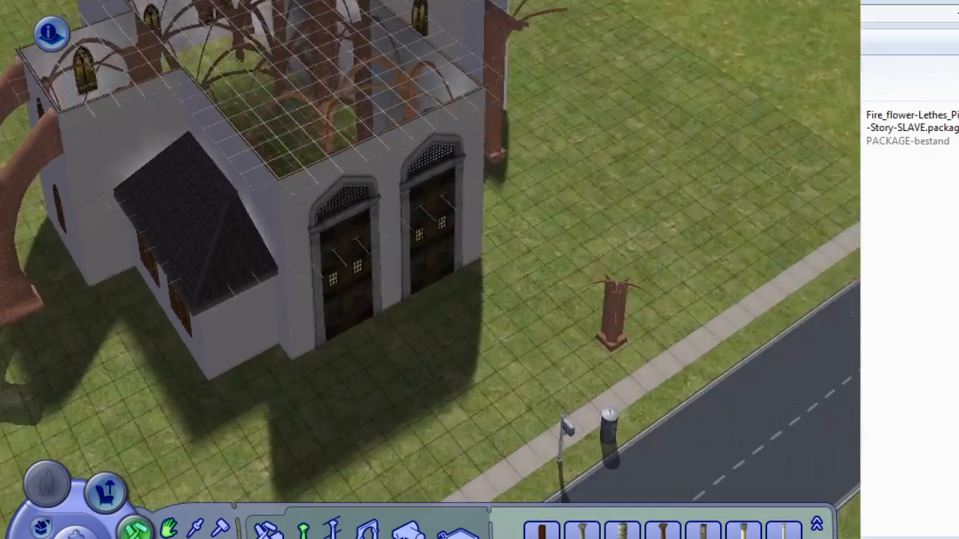
middle_drag(392, 368, 392, 389)
right_drag(391, 389, 397, 300)
middle_drag(397, 300, 487, 281)
click(490, 313)
right_drag(555, 361, 546, 394)
middle_drag(547, 394, 359, 315)
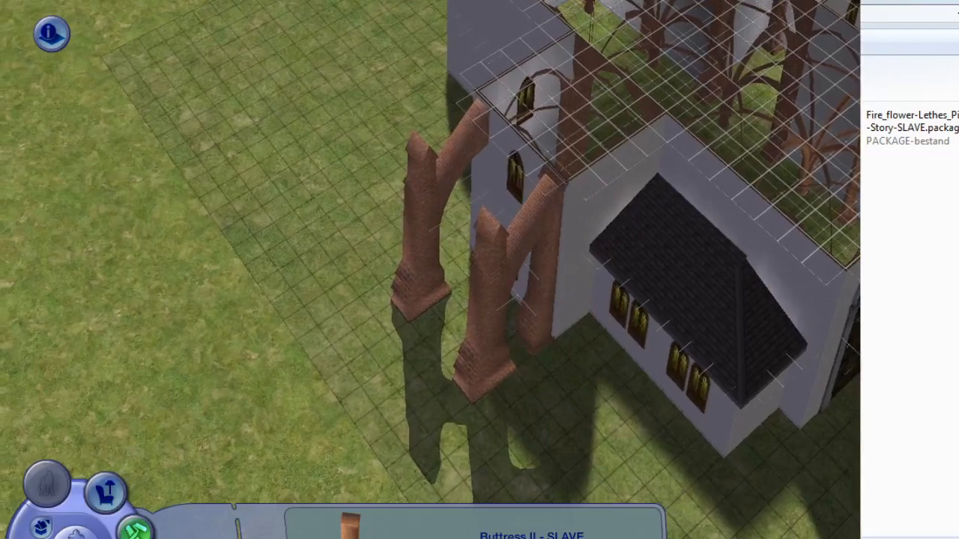
click(535, 336)
Place copies of the Buttress II column beneath the second flying buttress and on the transept's rear face at that corner.
key(e)
click(534, 331)
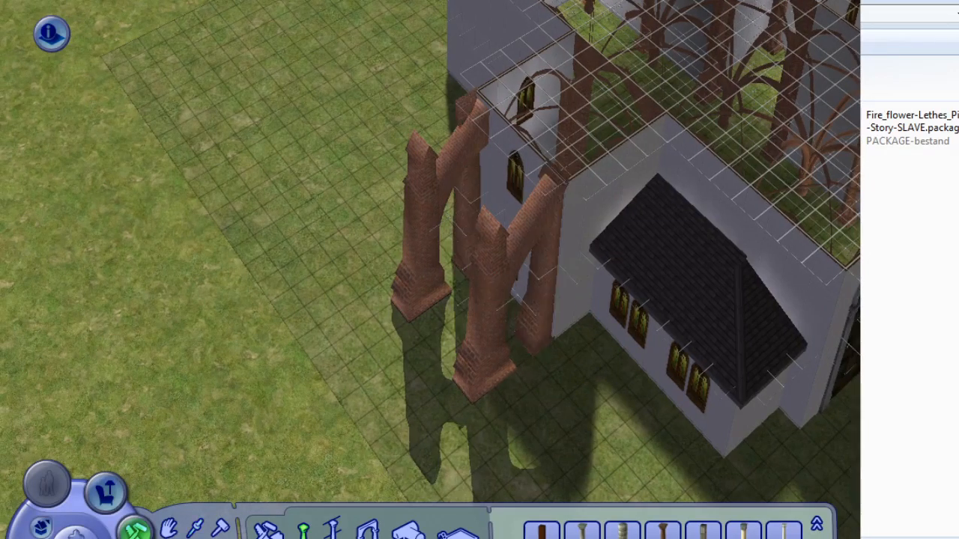
click(471, 262)
middle_drag(376, 309, 479, 364)
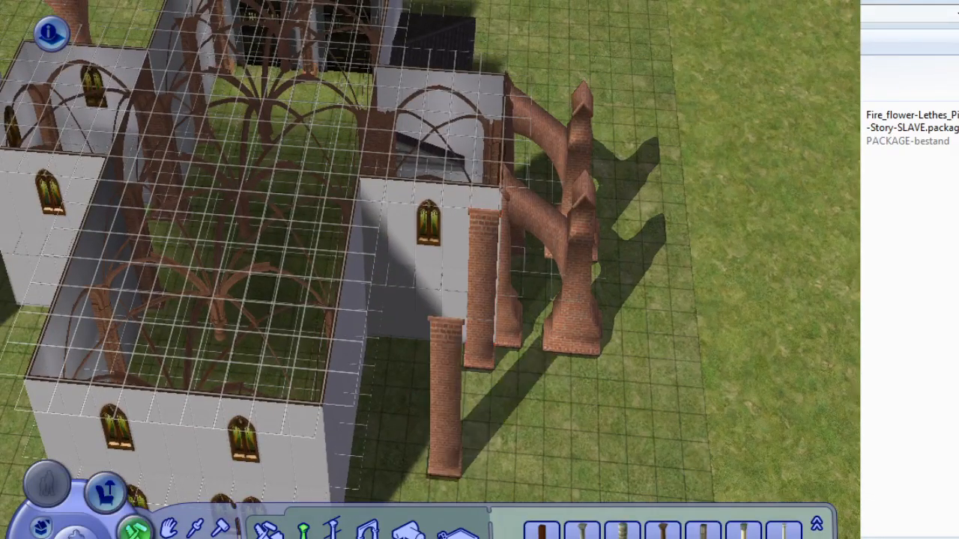
key(ctrl+z)
click(483, 353)
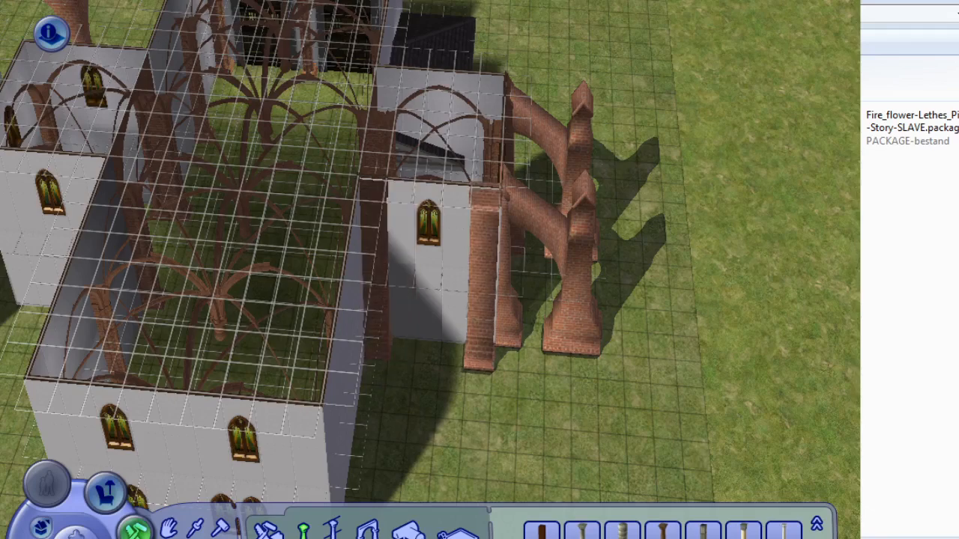
Place Buttress II copies on both faces of the two corners at the church's rear end, rotating them to suit each wall.
middle_drag(371, 361, 394, 339)
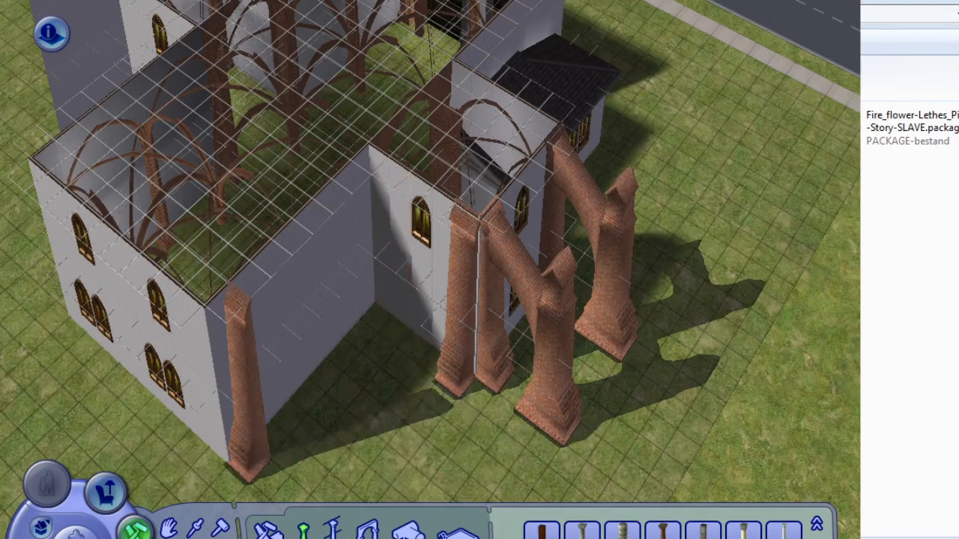
click(246, 375)
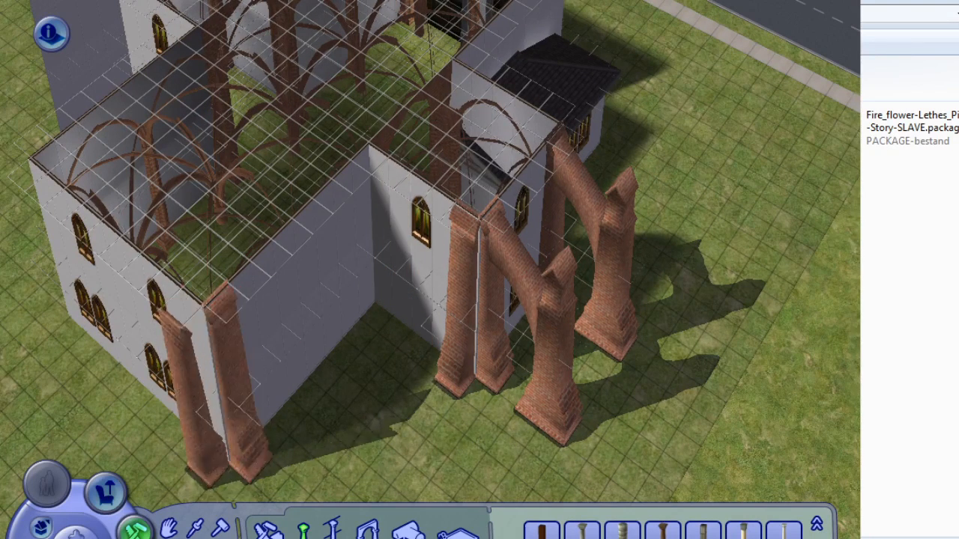
middle_drag(218, 390, 416, 379)
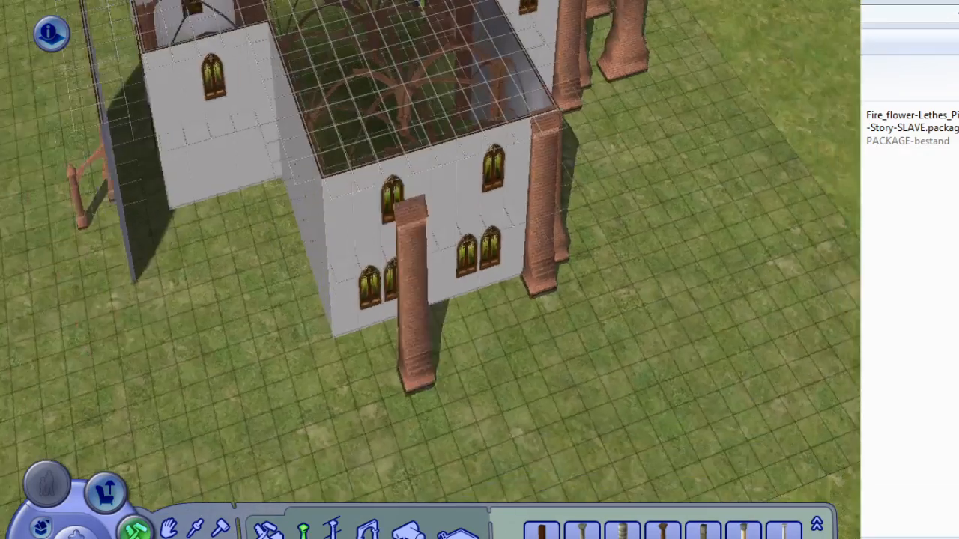
click(349, 350)
key(comma)
key(comma)
key(comma)
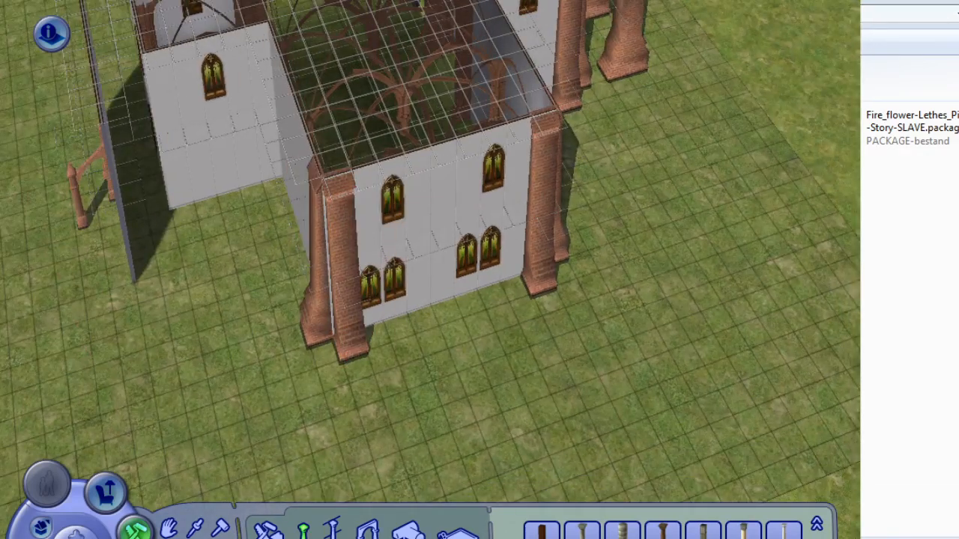
click(318, 338)
Place a Buttress II copy on the opposite transept's rear corner and another between the two entrance doors.
middle_drag(318, 337, 341, 370)
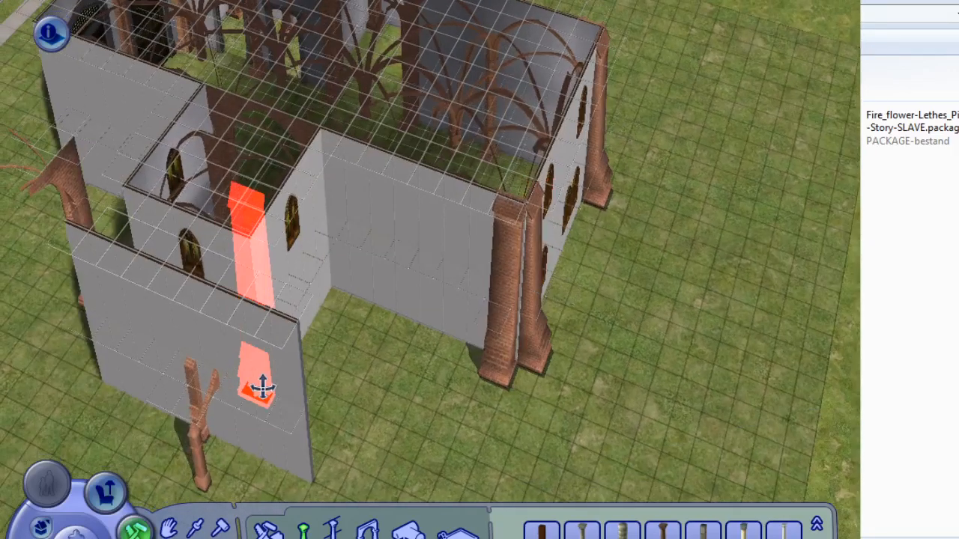
middle_drag(263, 387, 172, 390)
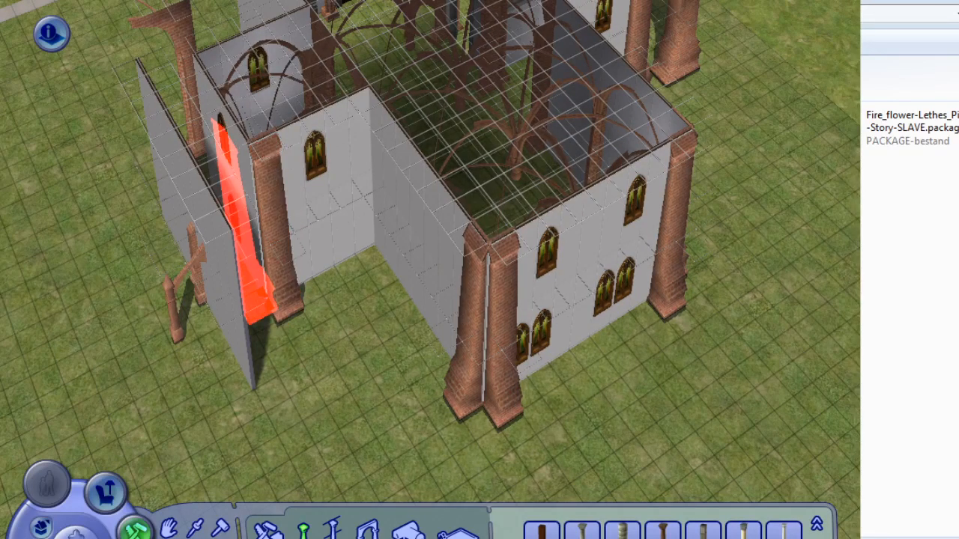
key(Page_Down)
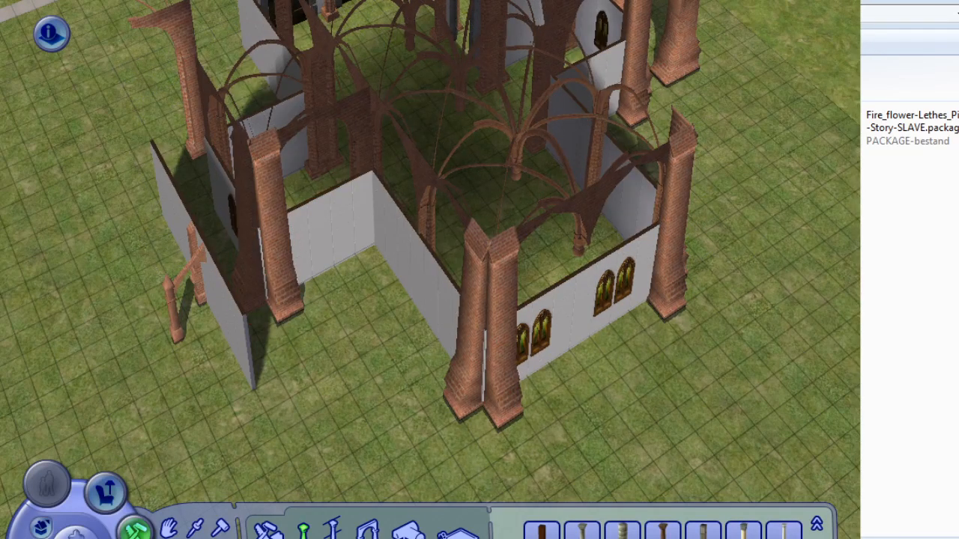
right_drag(401, 356, 340, 311)
middle_drag(524, 450, 516, 390)
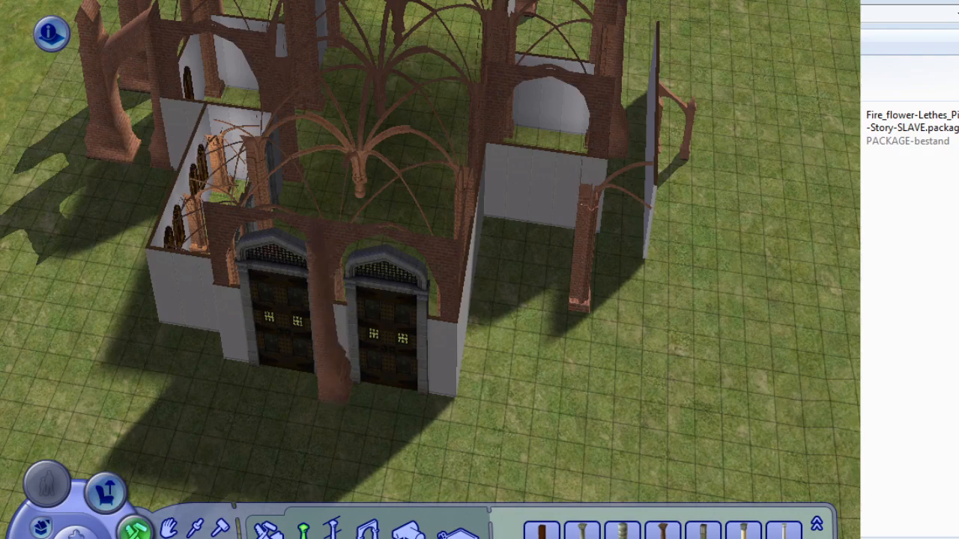
key(Page_Up)
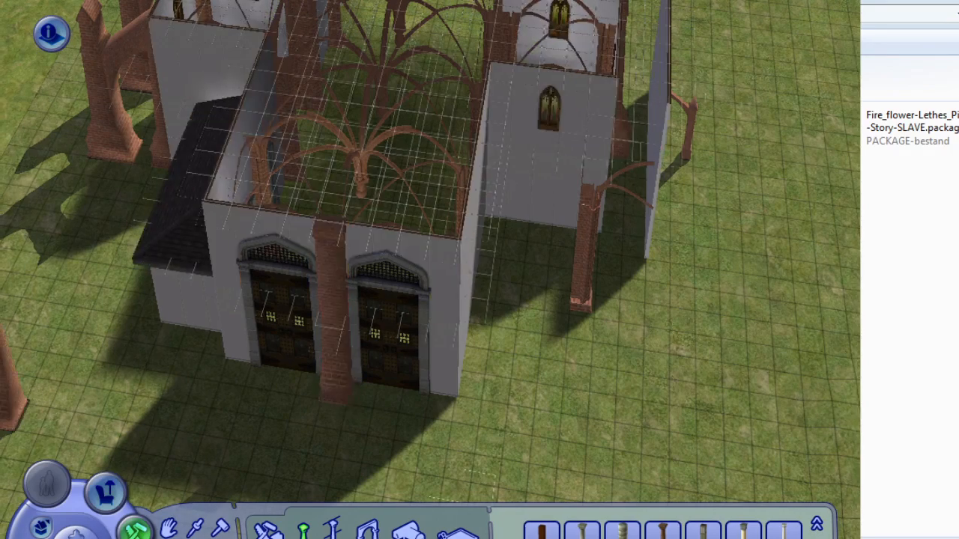
Place Buttress II copies on the front and side faces of both entrance facade corners, rotating them to suit each wall.
middle_drag(328, 401, 368, 409)
click(367, 409)
middle_drag(430, 435, 474, 275)
click(474, 274)
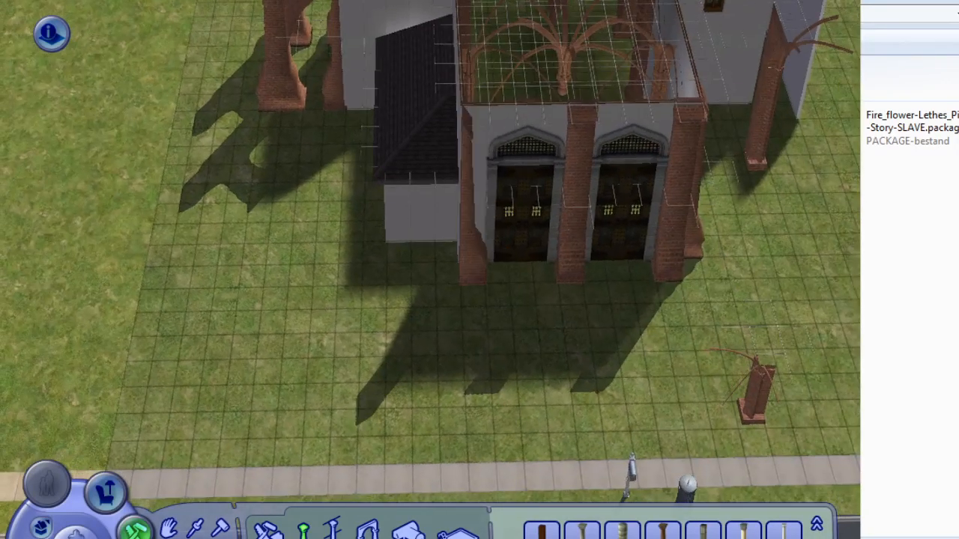
key(ctrl+z)
key(period)
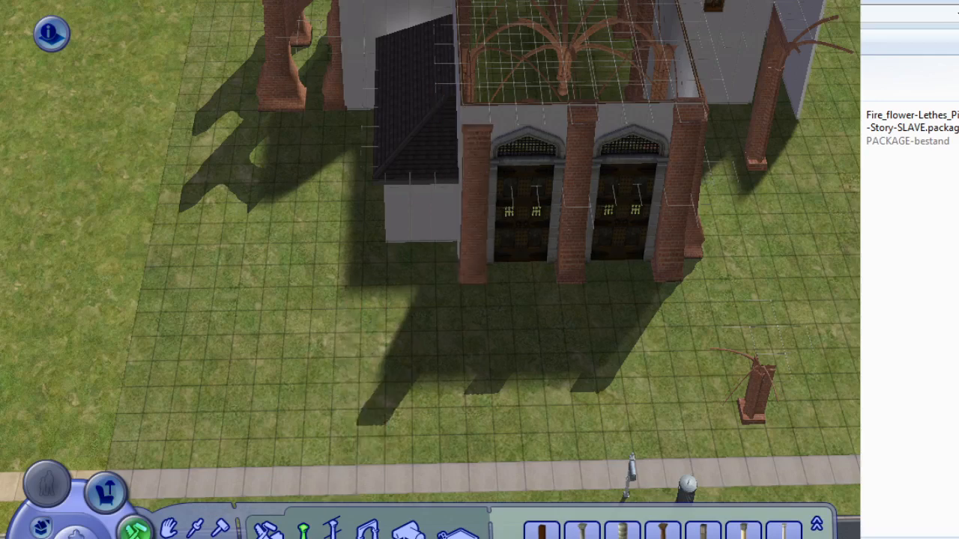
key(period)
key(period)
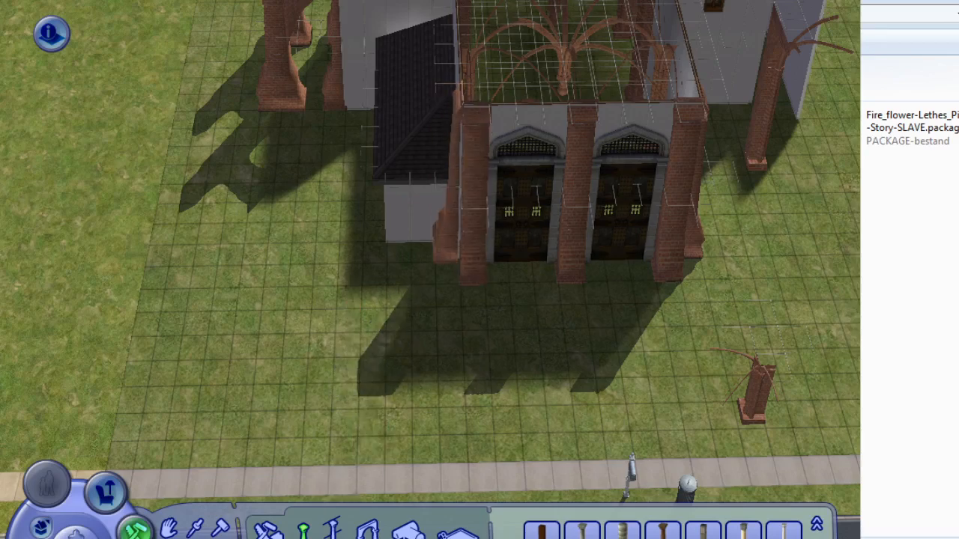
Copy the large flying buttress and place two side by side against the rear nave wall behind the transept, rotated to meet it.
middle_drag(419, 352, 504, 433)
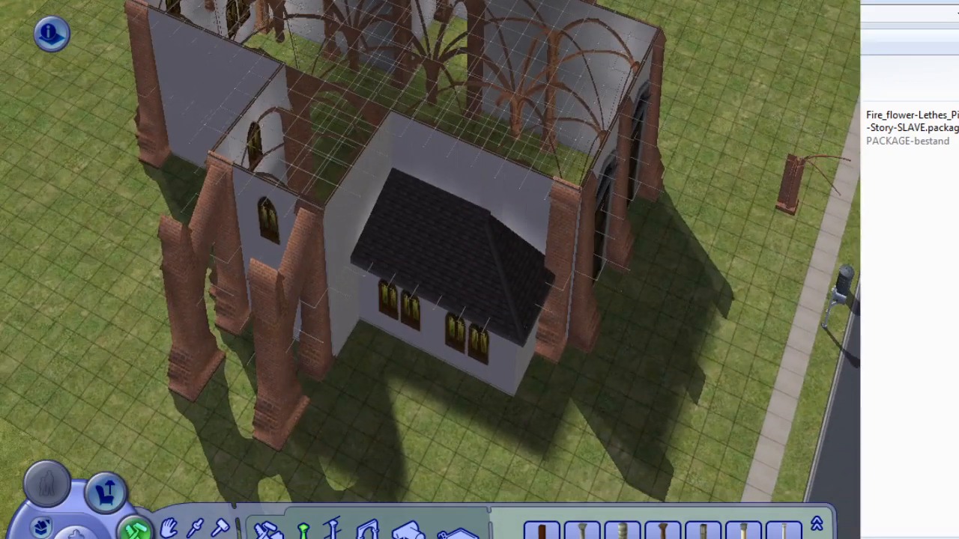
click(276, 375)
right_drag(454, 431, 309, 262)
middle_drag(309, 262, 509, 285)
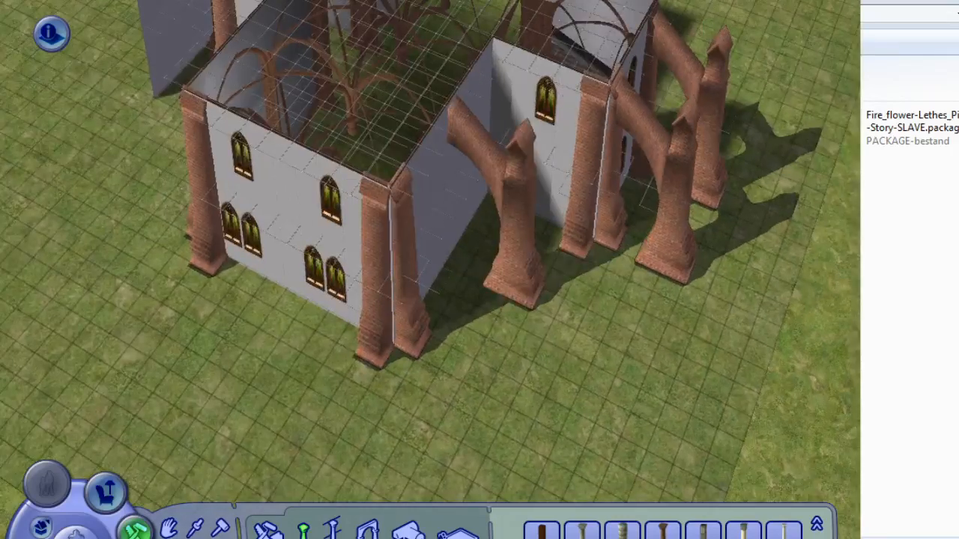
drag(484, 336, 505, 326)
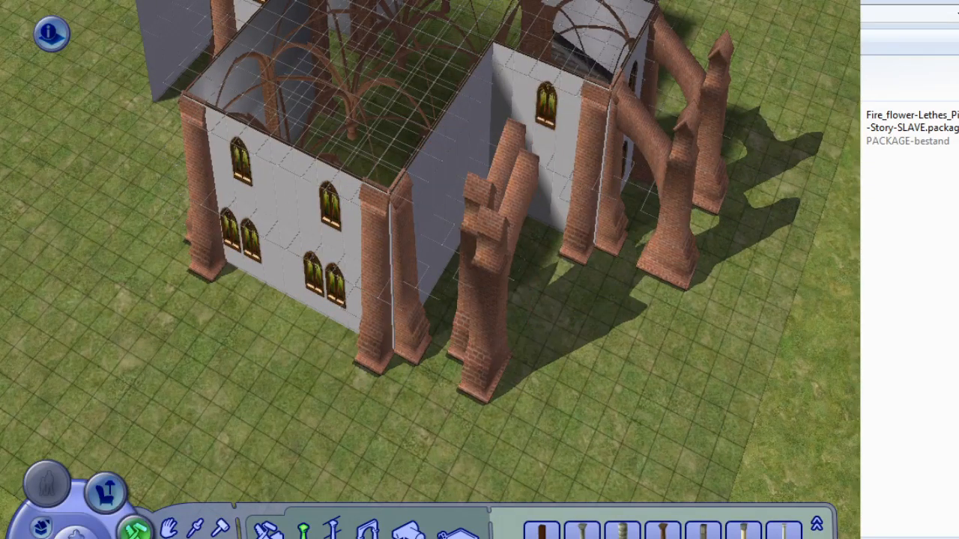
key(Escape)
click(487, 337)
key(period)
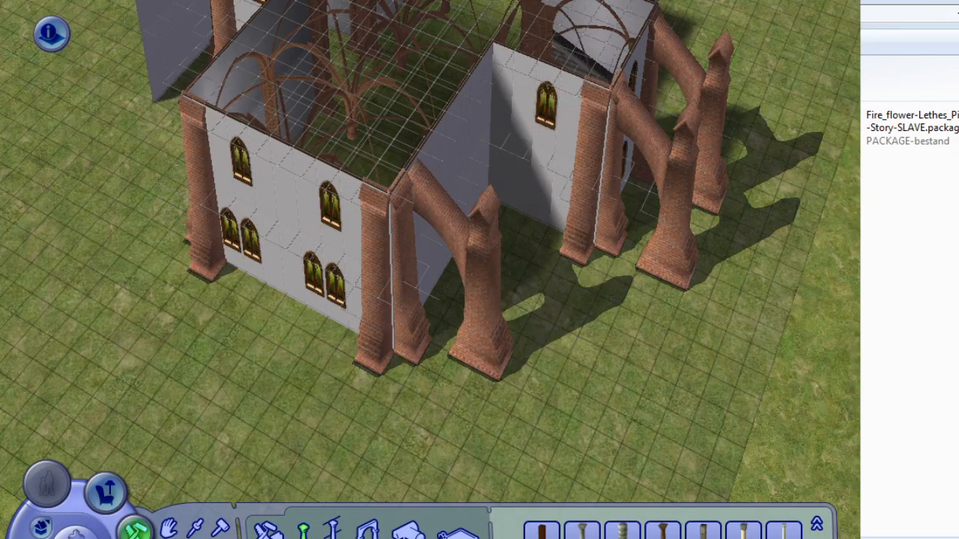
click(491, 333)
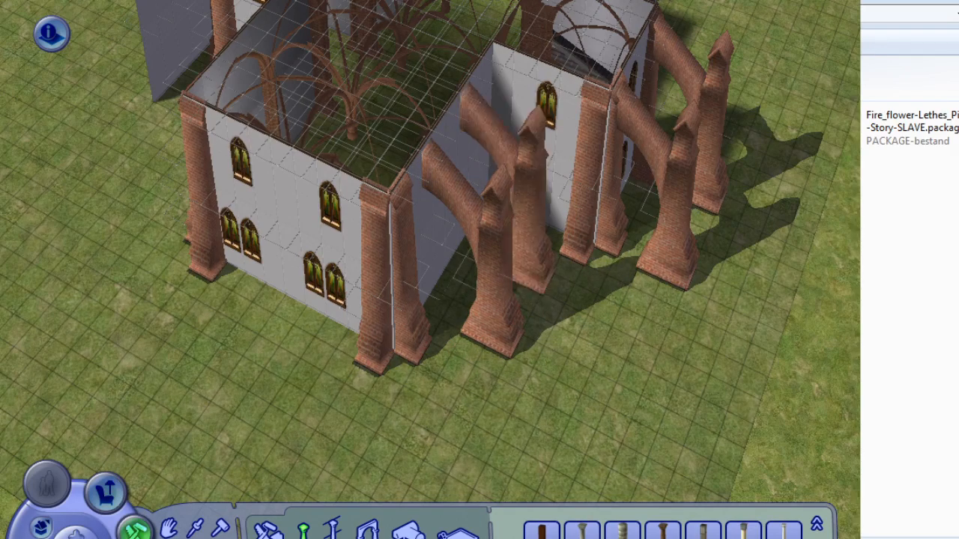
click(532, 277)
Place two matching large flying buttresses along the rear nave wall on the church's opposite side, rotated toward the wall.
middle_drag(560, 258, 484, 251)
key(period)
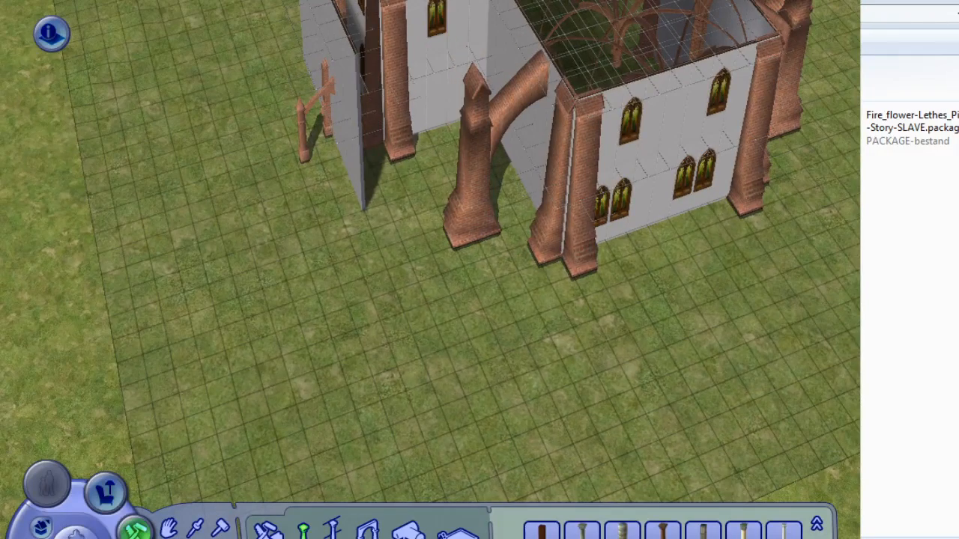
click(474, 222)
click(440, 171)
middle_drag(389, 300, 285, 322)
middle_drag(285, 449, 321, 479)
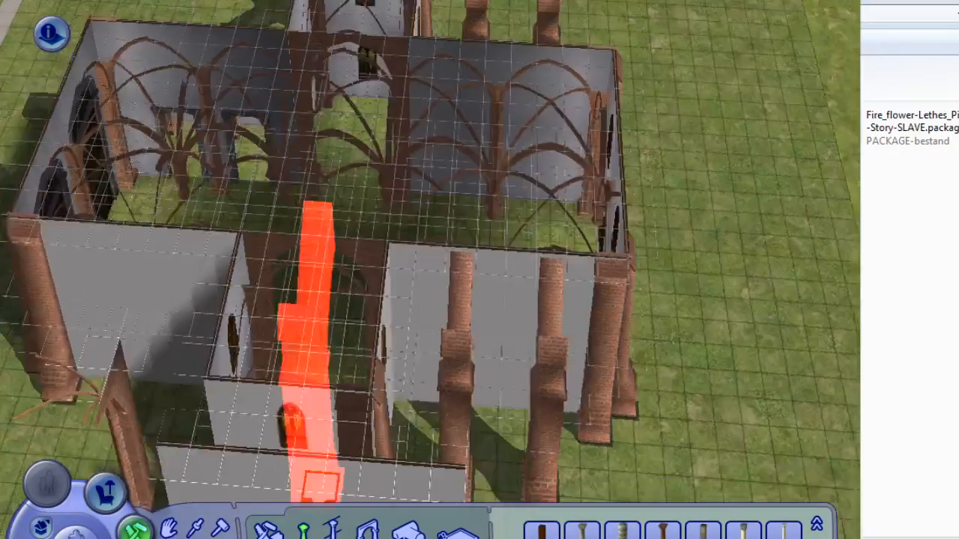
Delete the upper-storey section of the freestanding wall in front of the transept.
click(268, 532)
click(321, 532)
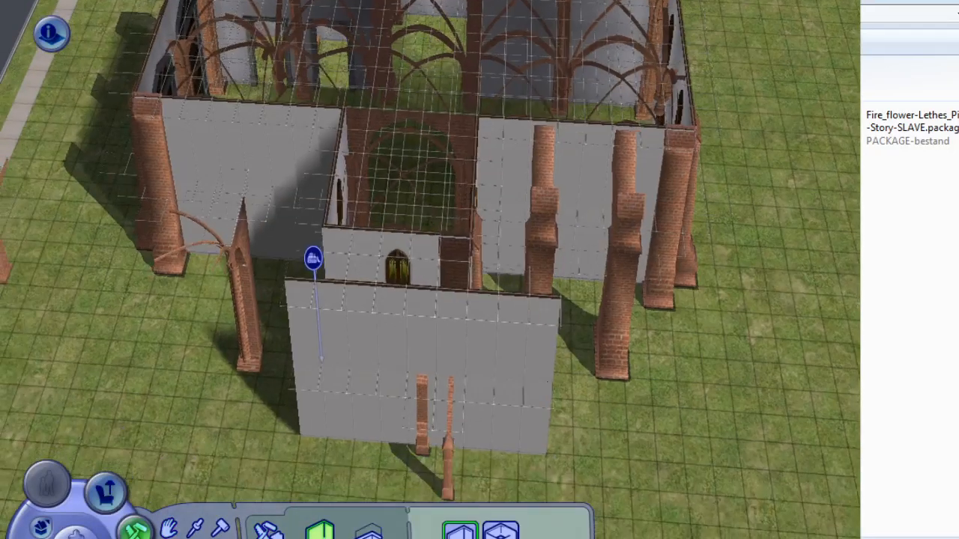
mouse_move(330, 323)
ctrl+shift+mouse_down()
mouse_move(411, 356)
mouse_move(554, 369)
ctrl+shift+mouse_up()
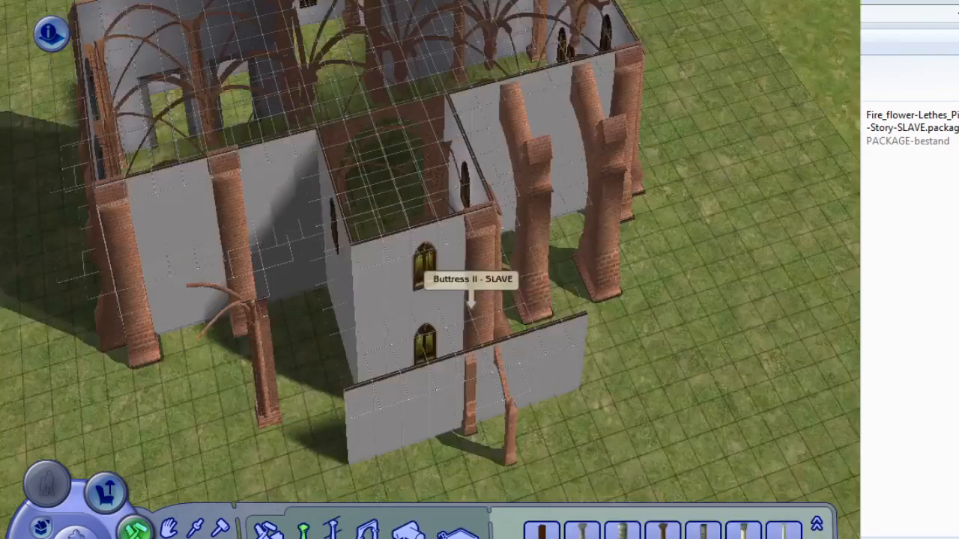
Copy the Buttress II - SLAVE column onto both faces of that transept's outer corner nearest the entrance.
middle_drag(473, 294, 499, 262)
click(499, 272)
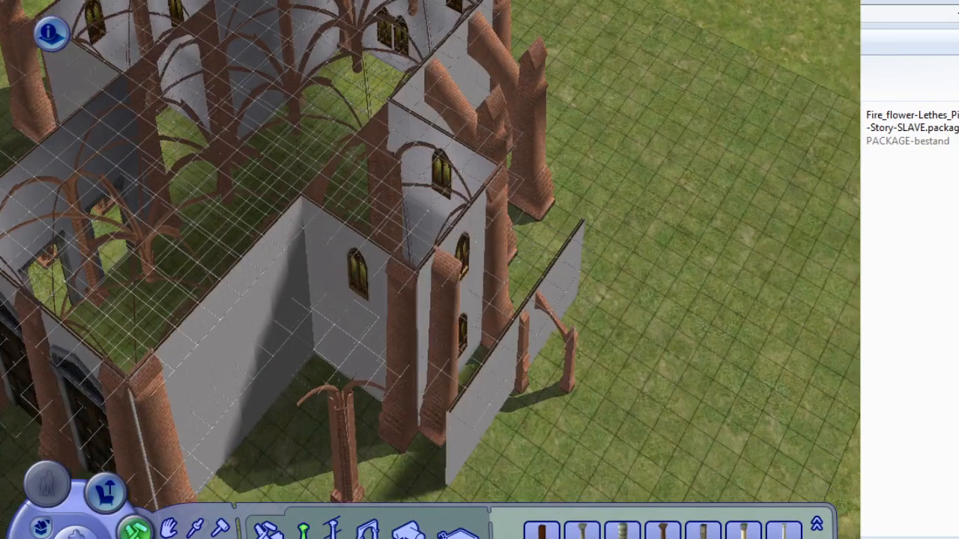
click(444, 435)
right_drag(443, 435, 378, 296)
middle_drag(379, 296, 524, 352)
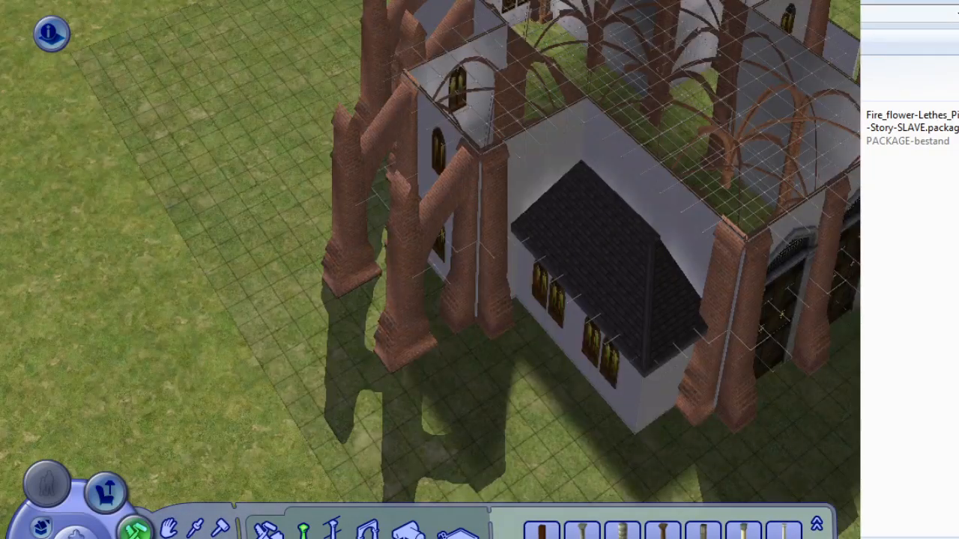
Move the small Flying Buttress - SLAVE from beside the freestanding wall onto the annex roof, facing the nave wall.
middle_drag(359, 356, 773, 392)
middle_drag(420, 269, 367, 352)
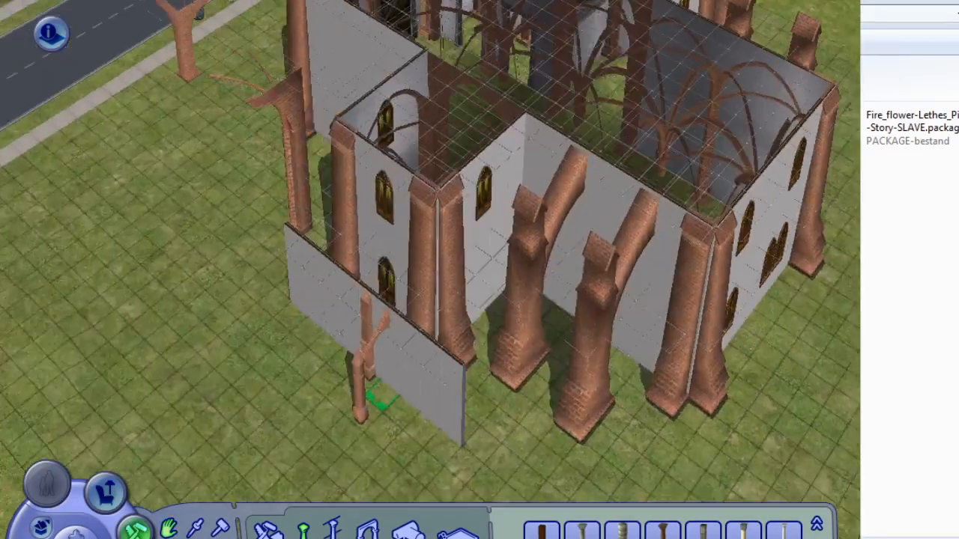
click(375, 401)
middle_drag(323, 450, 738, 143)
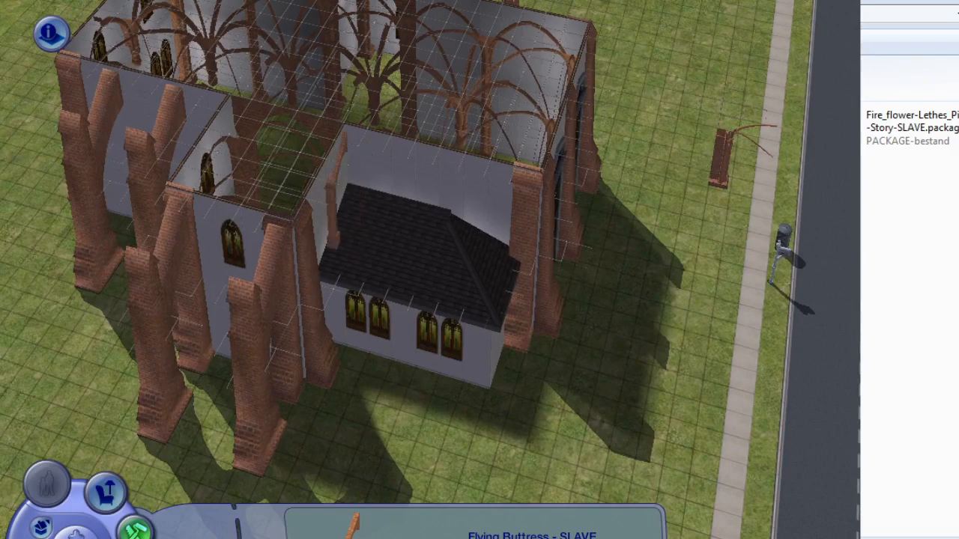
middle_drag(351, 196, 401, 206)
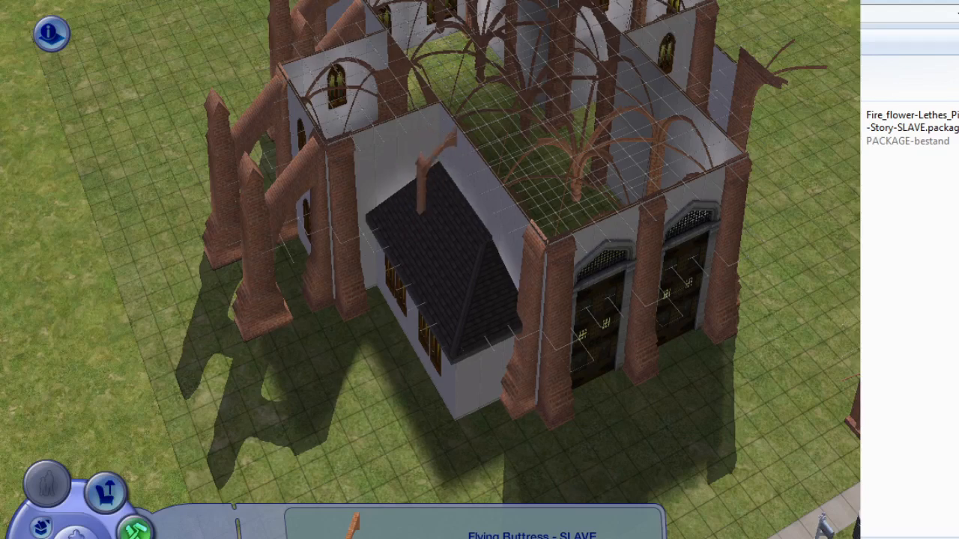
click(469, 241)
Place two more small flying buttress copies in a row on the annex roof, toward the entrance end.
middle_drag(468, 241, 300, 341)
key(e)
click(357, 206)
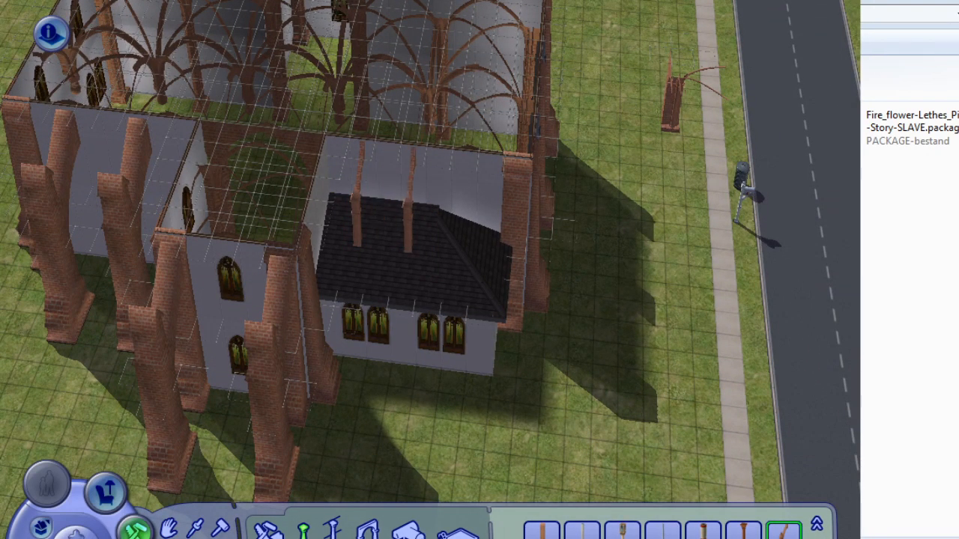
click(409, 241)
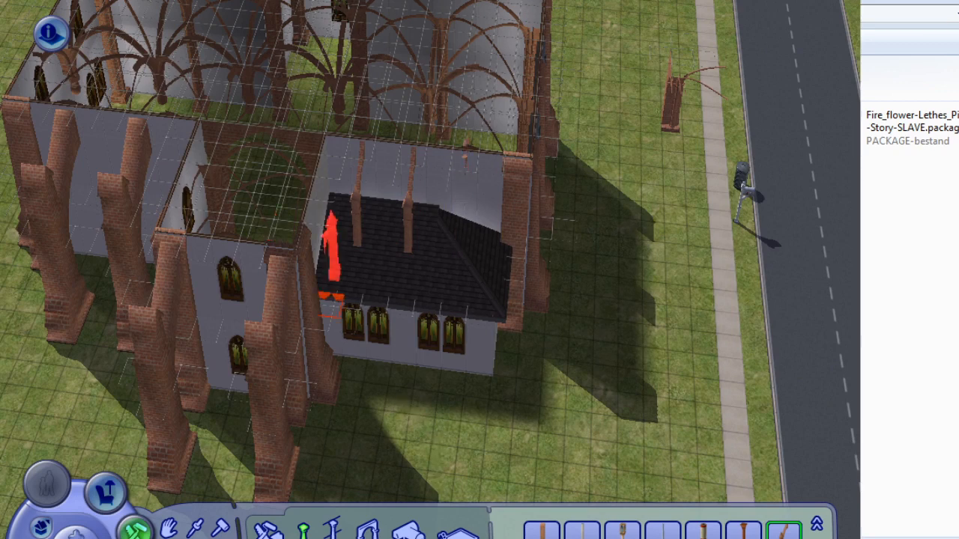
click(457, 272)
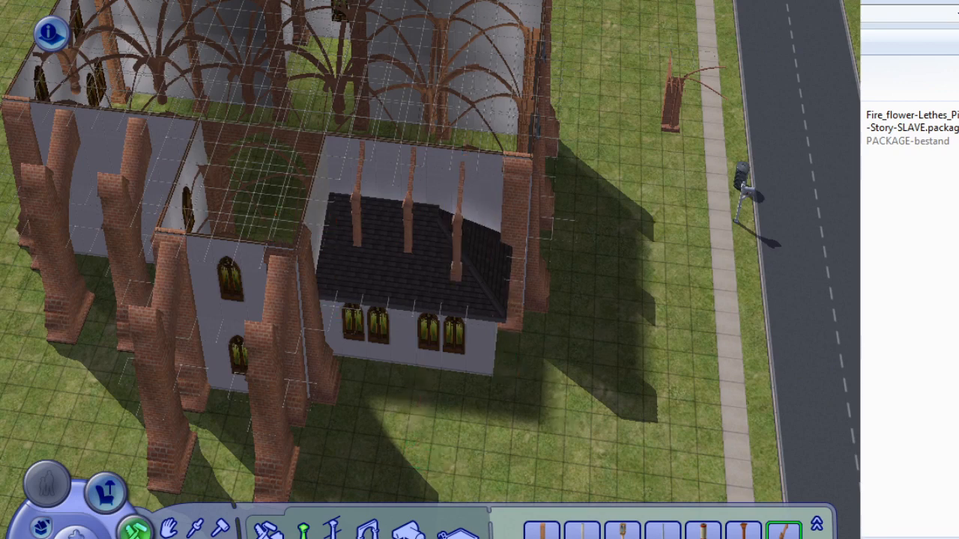
key(ctrl+z)
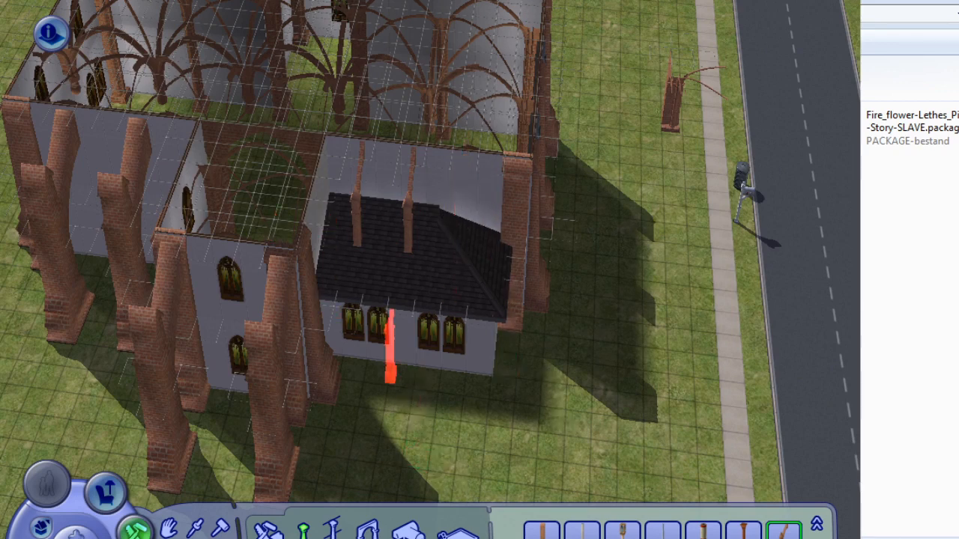
click(460, 257)
middle_drag(267, 327, 330, 395)
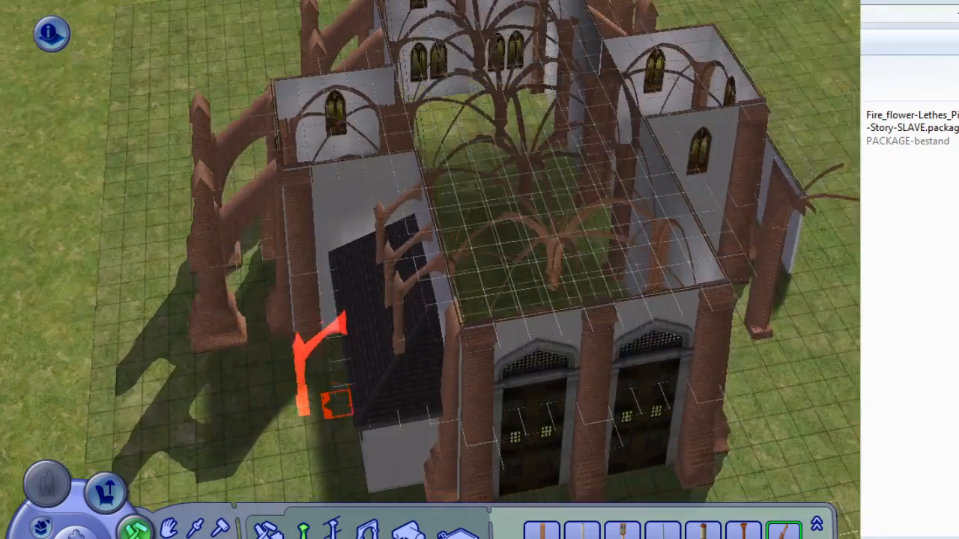
click(323, 457)
key(Escape)
middle_drag(323, 457, 397, 430)
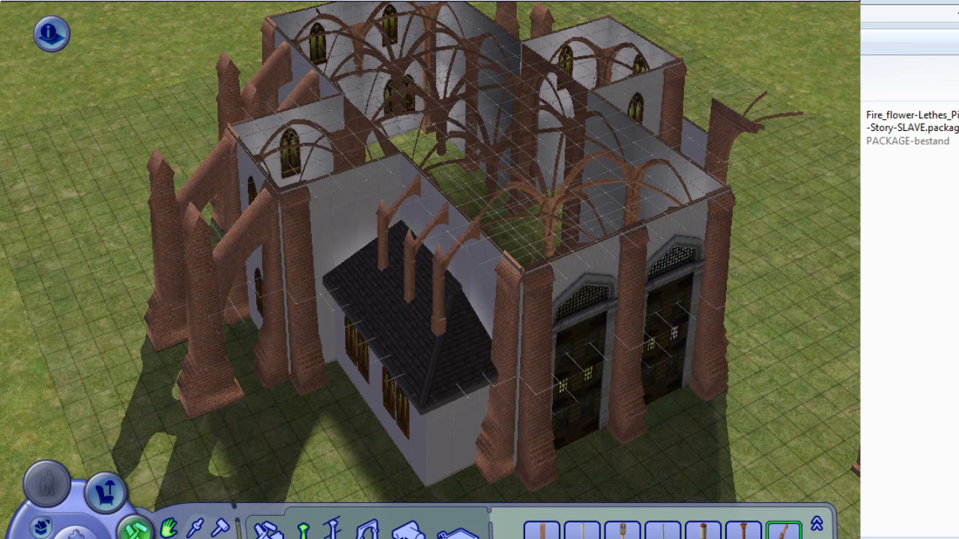
Enter the cheats "moveobjects on" and "expand" in the cheat console, then close it.
key(ctrl+shift+c)
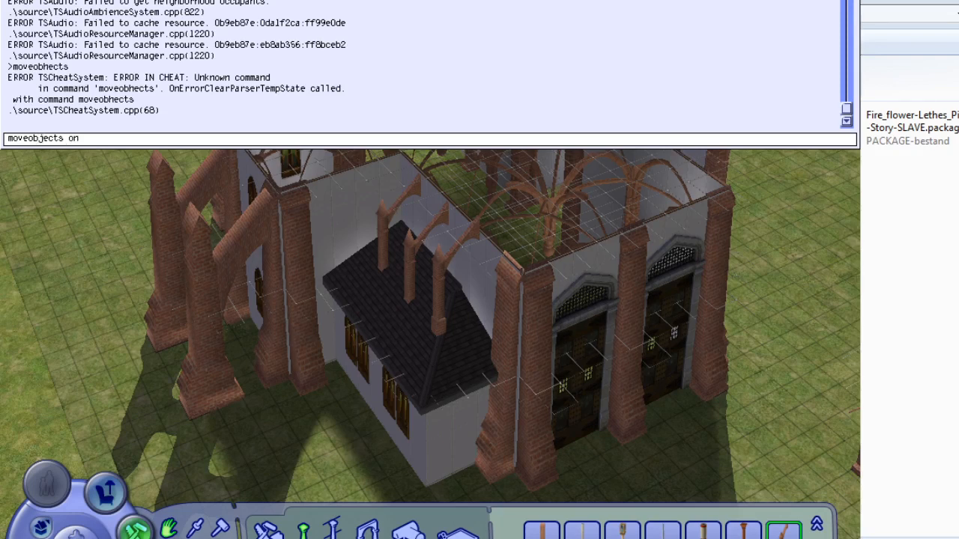
key(Return)
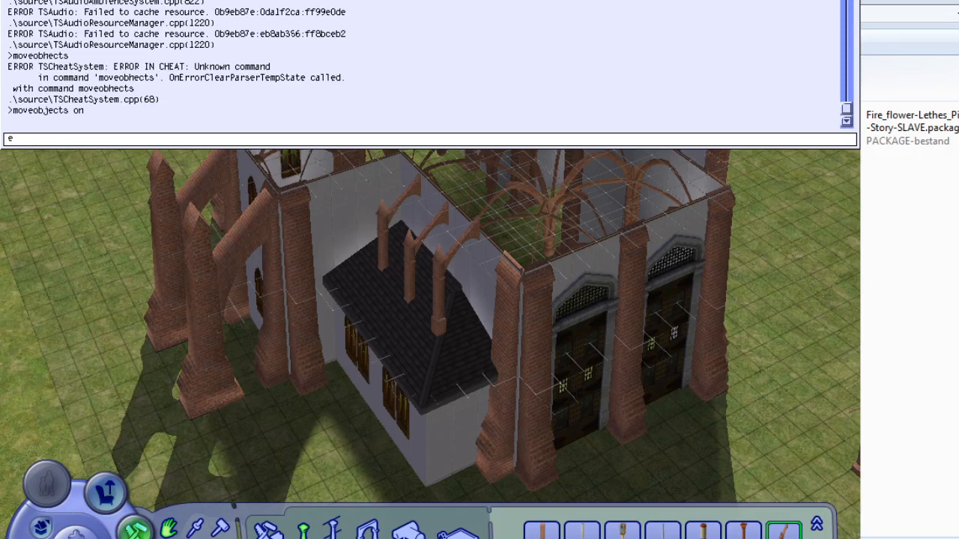
text(expand)
key(Return)
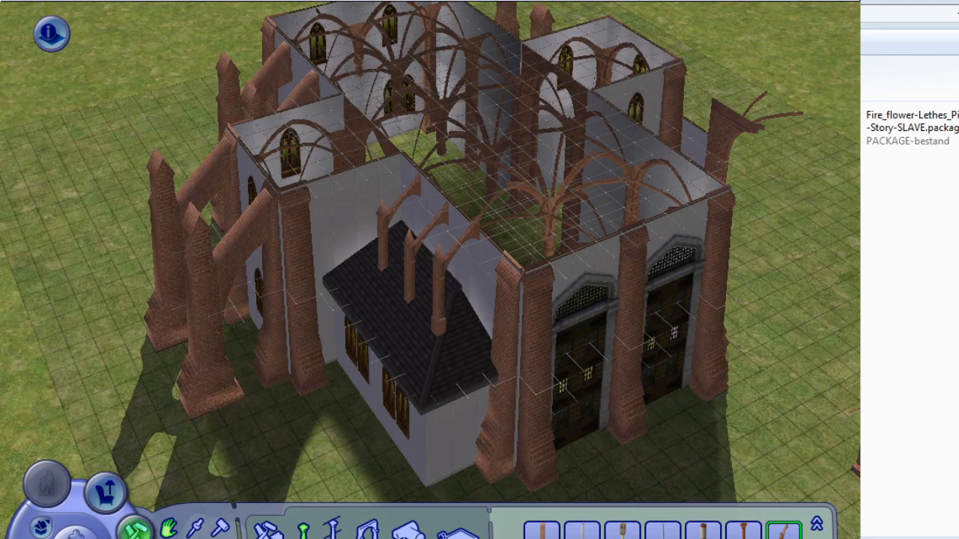
Move the small flying buttress nearest the entrance off the annex roof onto the ground beside the annex.
click(439, 314)
click(313, 441)
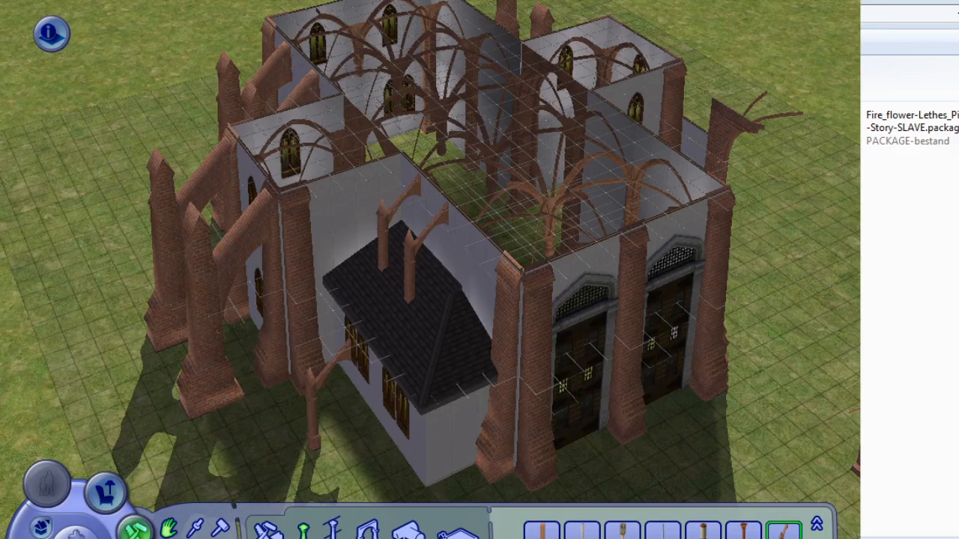
Place plain white columns on the entrance end of the annex roof.
click(583, 529)
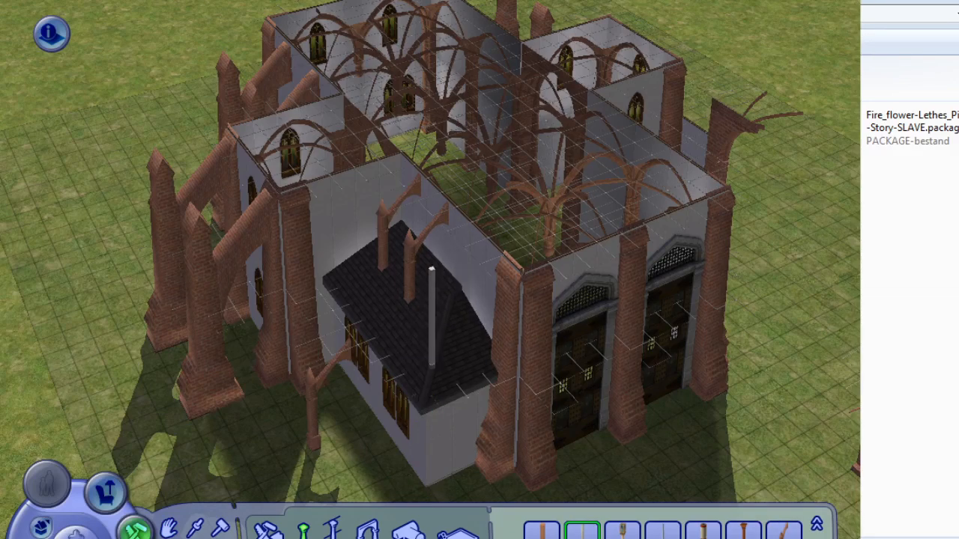
click(432, 314)
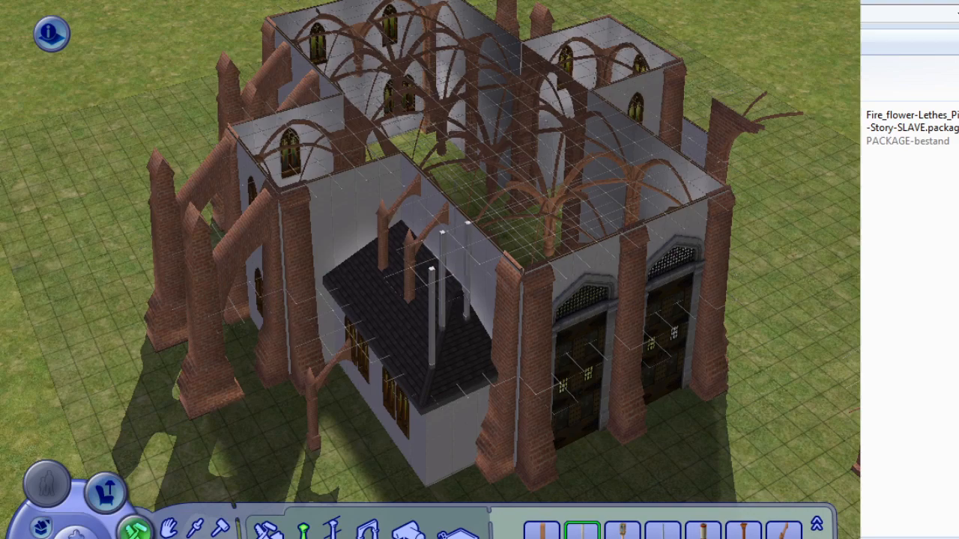
Place spaced brick columns against the nave wall above the annex roof and remove the surplus ones between them.
middle_drag(572, 368, 520, 456)
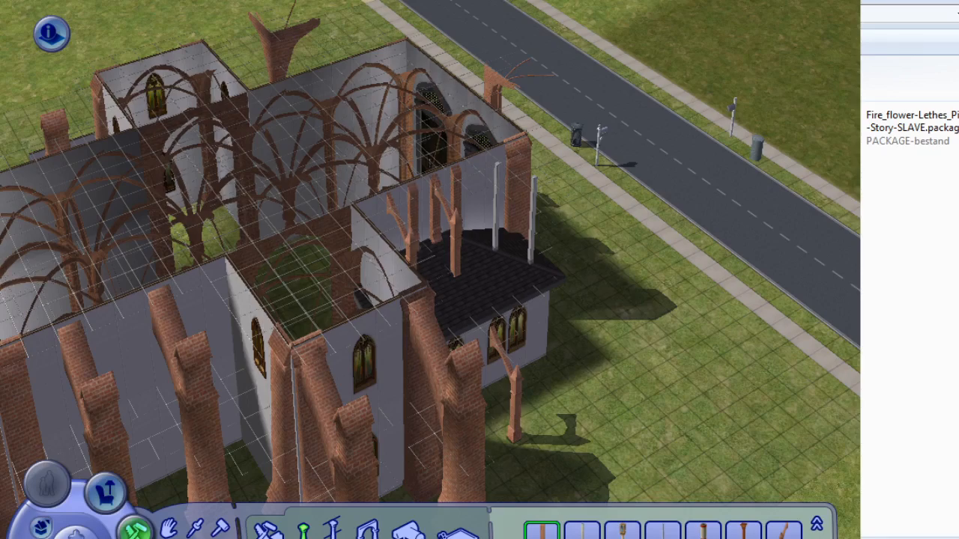
middle_drag(306, 305, 480, 346)
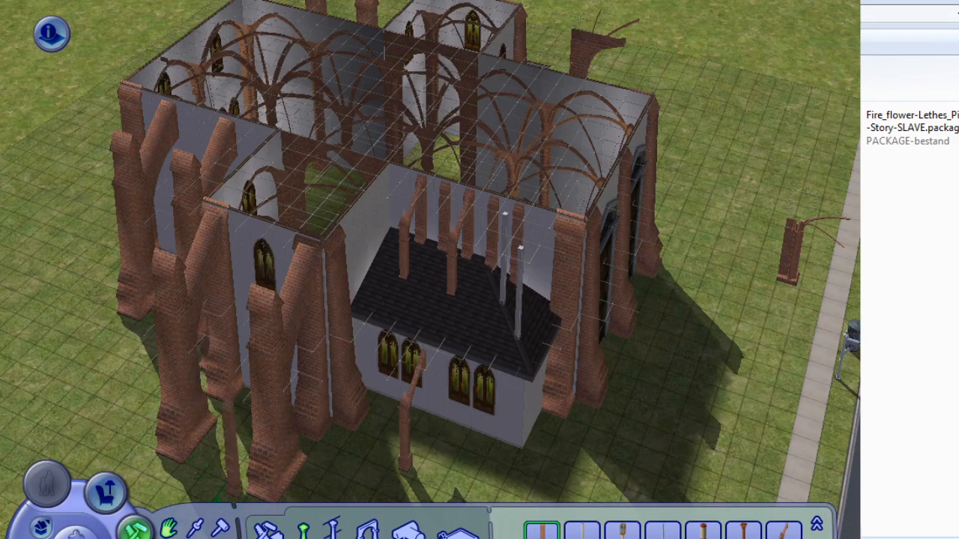
mouse_move(541, 531)
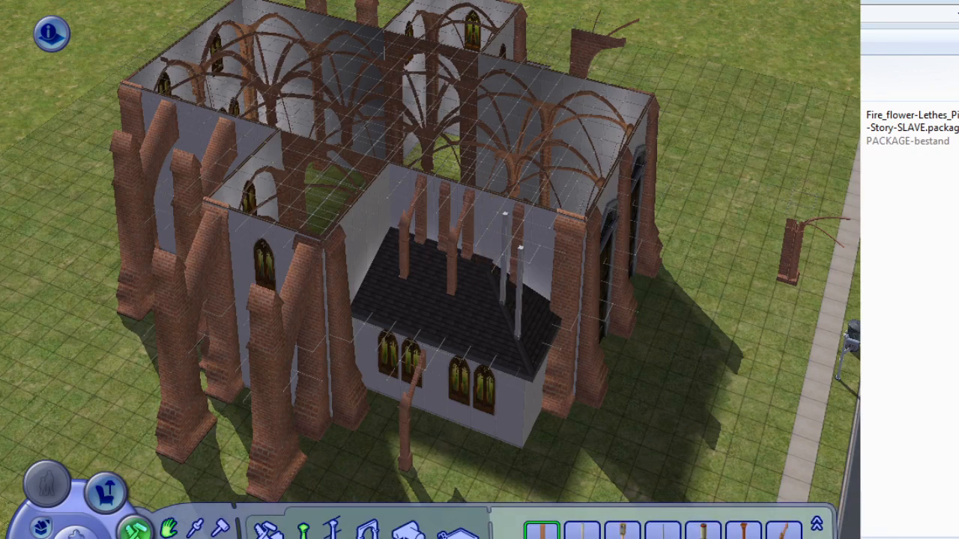
middle_drag(444, 242, 439, 242)
Delete the two white De Rechtop Zuil columns from the annex roof.
mouse_move(582, 532)
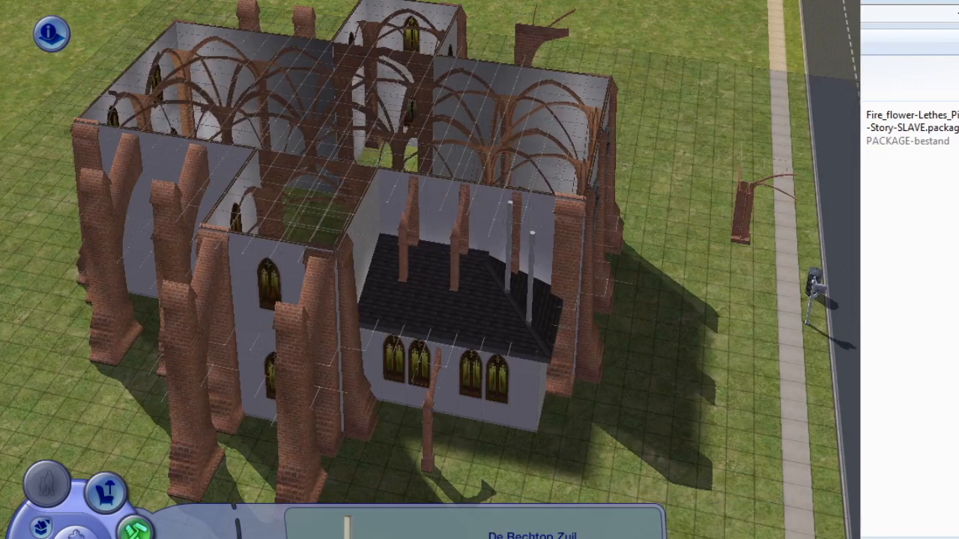
key(Delete)
click(509, 262)
key(Delete)
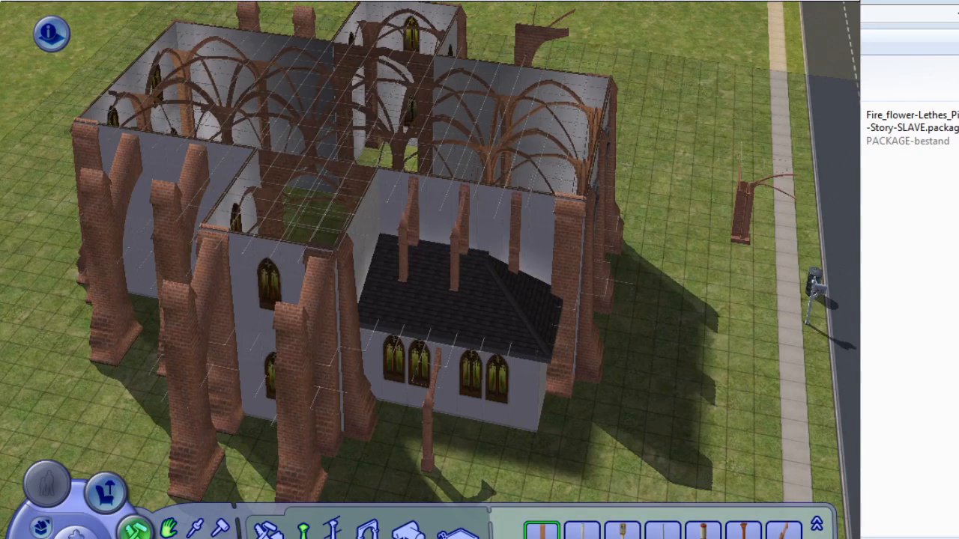
Remove the misplaced small flying buttress in front of the middle brick column on the annex roof.
click(452, 248)
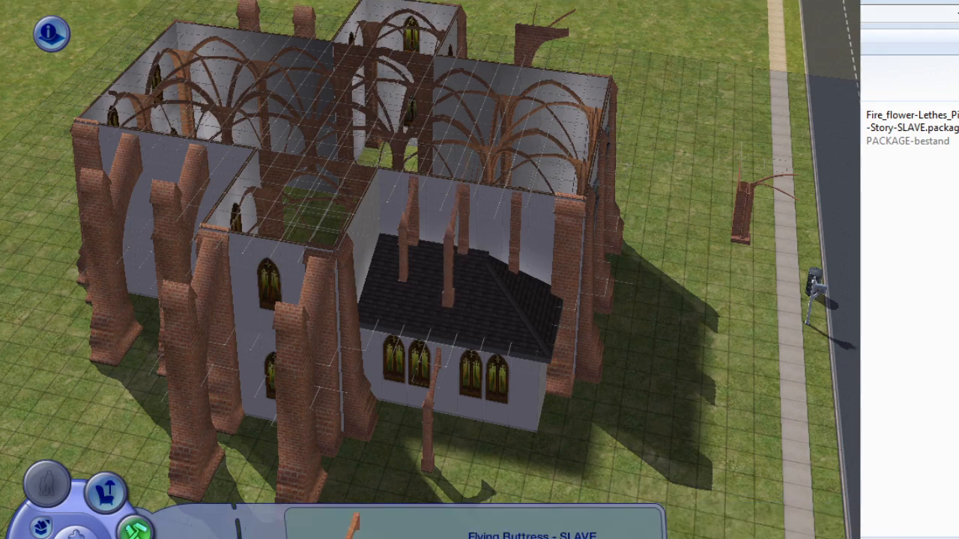
key(Delete)
key(comma)
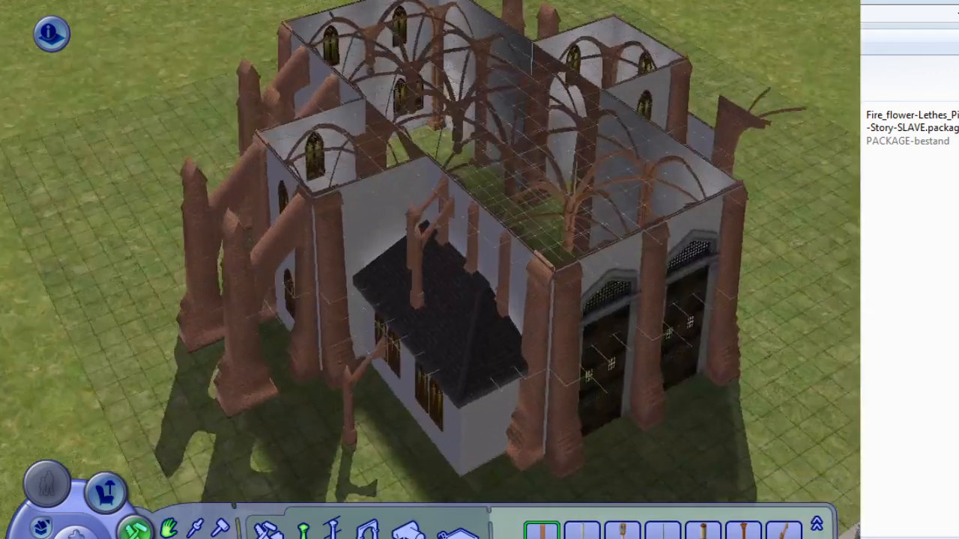
click(431, 248)
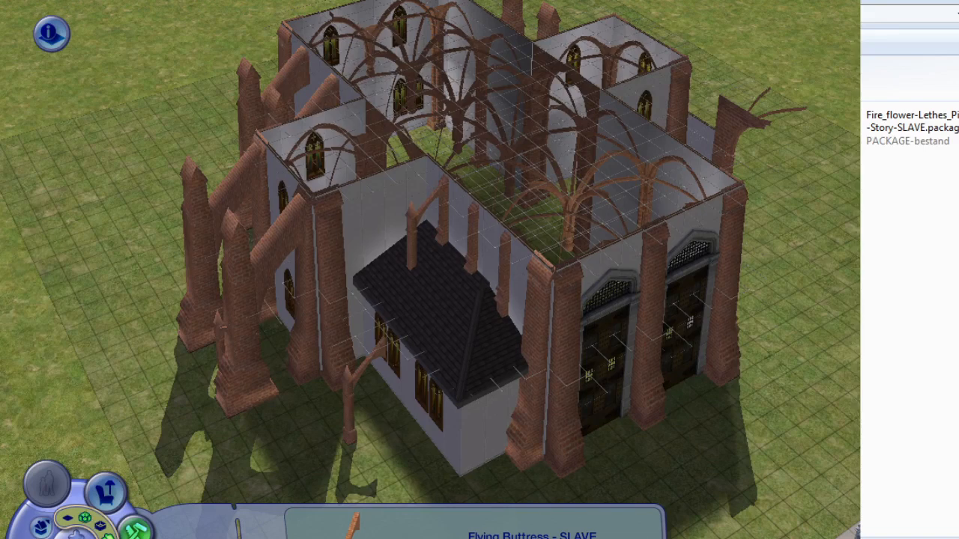
Move the remaining roof buttress to the middle brick column and the buttress on the ground to the column nearest the entrance.
key(Page_Down)
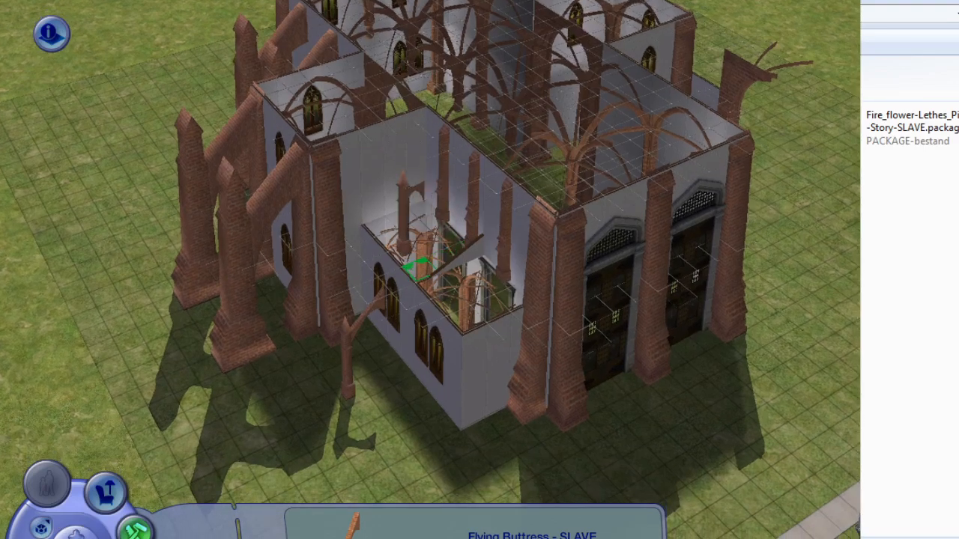
click(444, 251)
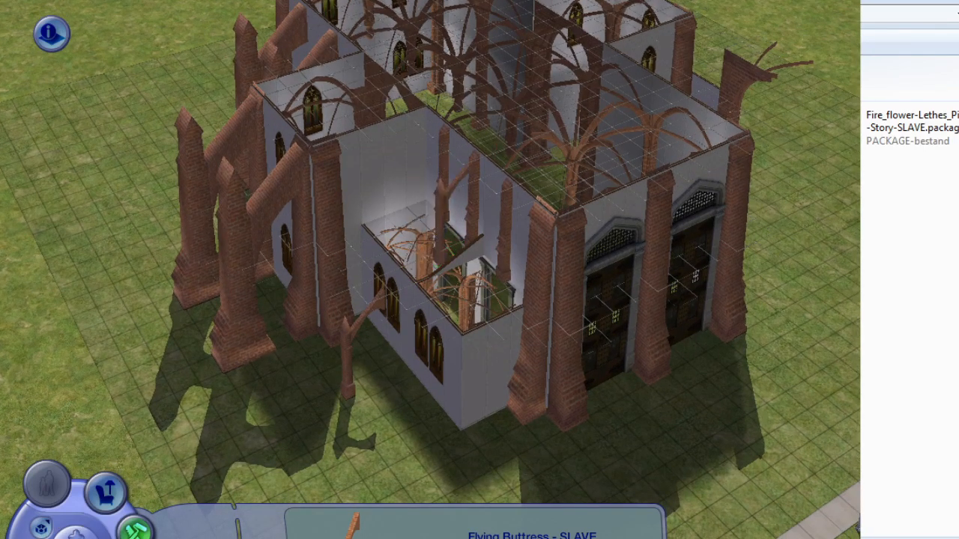
click(348, 362)
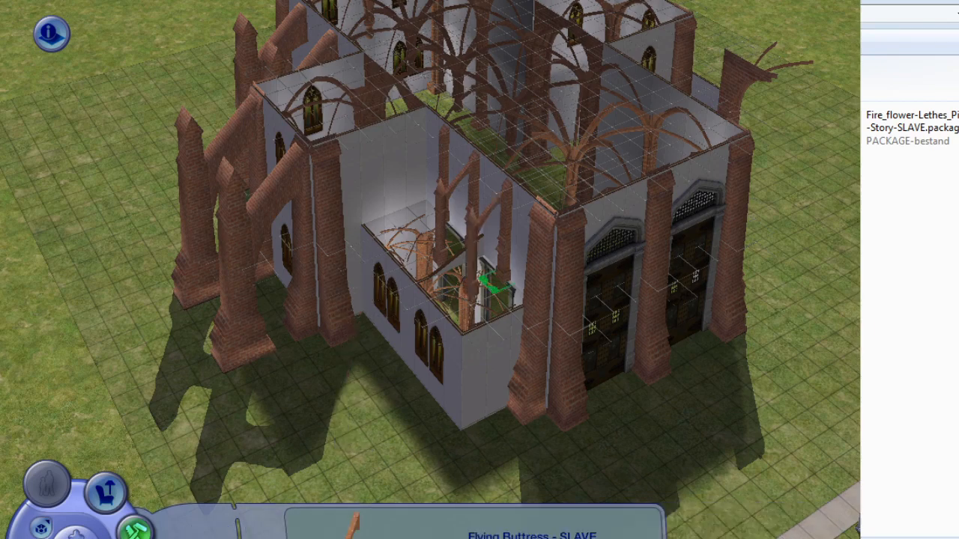
click(489, 285)
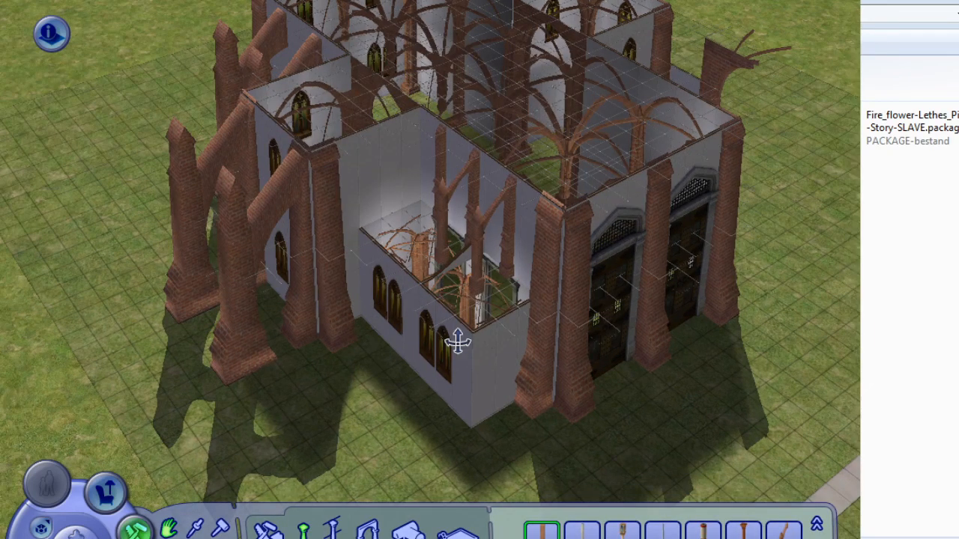
Add a third small flying buttress against the innermost brick column above the annex.
key(Home)
mouse_move(458, 342)
middle_down()
mouse_move(491, 342)
mouse_move(477, 342)
middle_up()
click(784, 533)
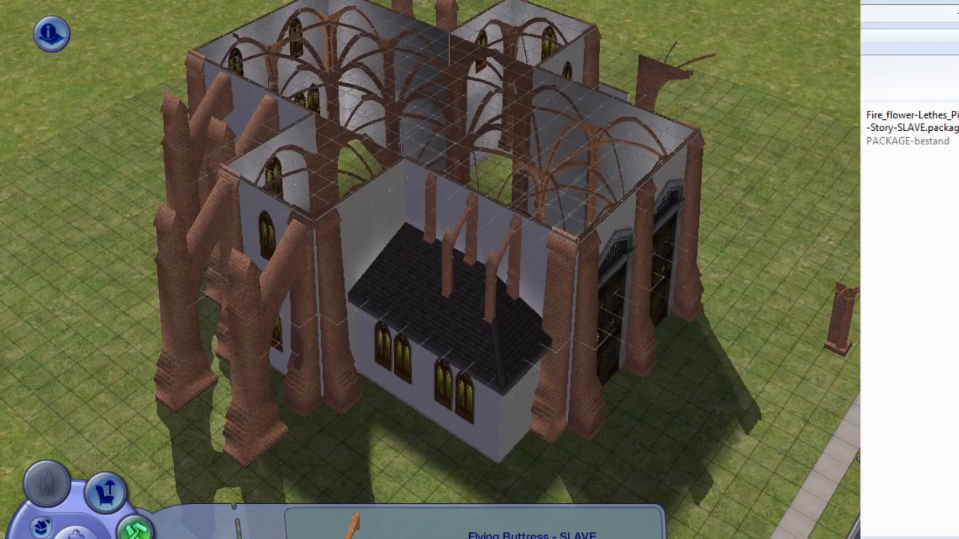
mouse_move(41, 528)
click(67, 519)
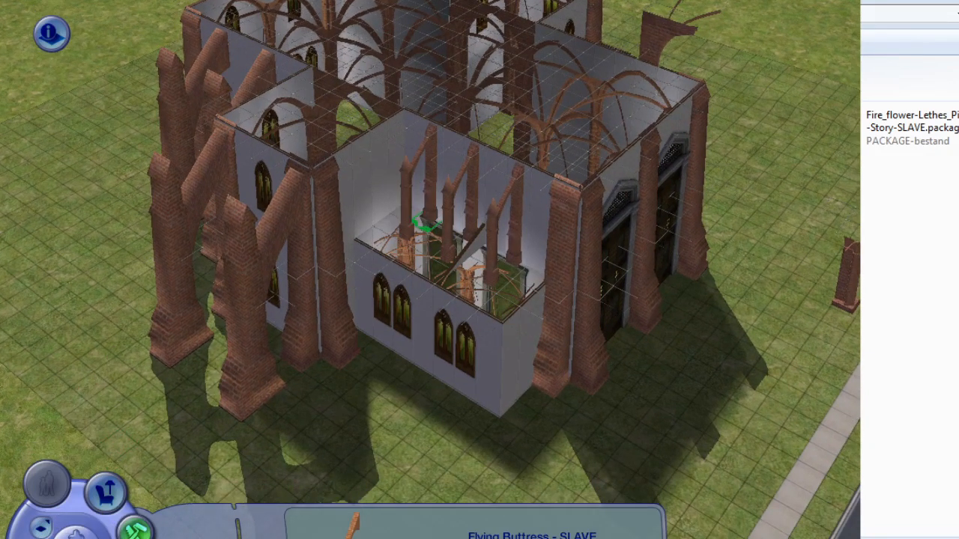
click(425, 224)
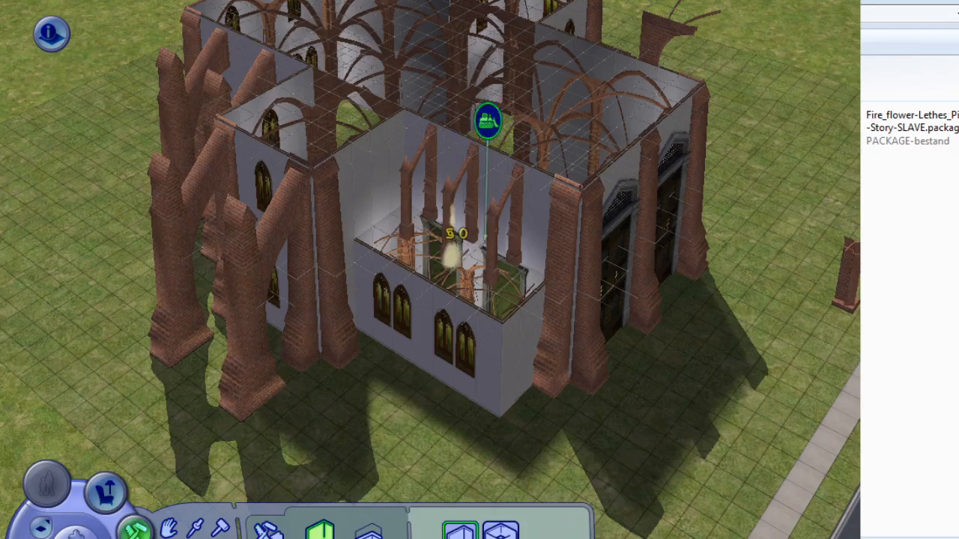
Place a small flying buttress on the ground outside the annex, with a brick column between it and the annex wall.
middle_drag(439, 402, 360, 405)
middle_drag(357, 293, 438, 263)
click(457, 306)
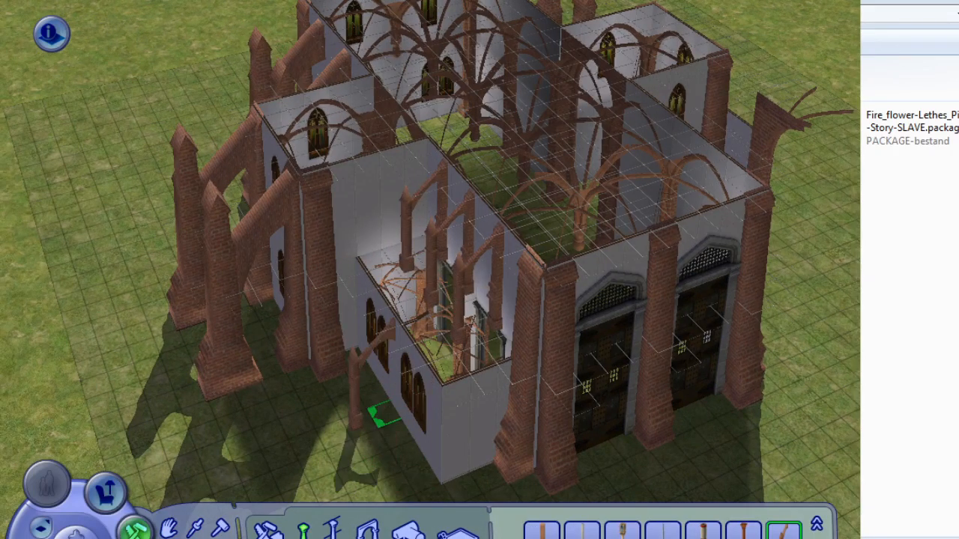
click(492, 293)
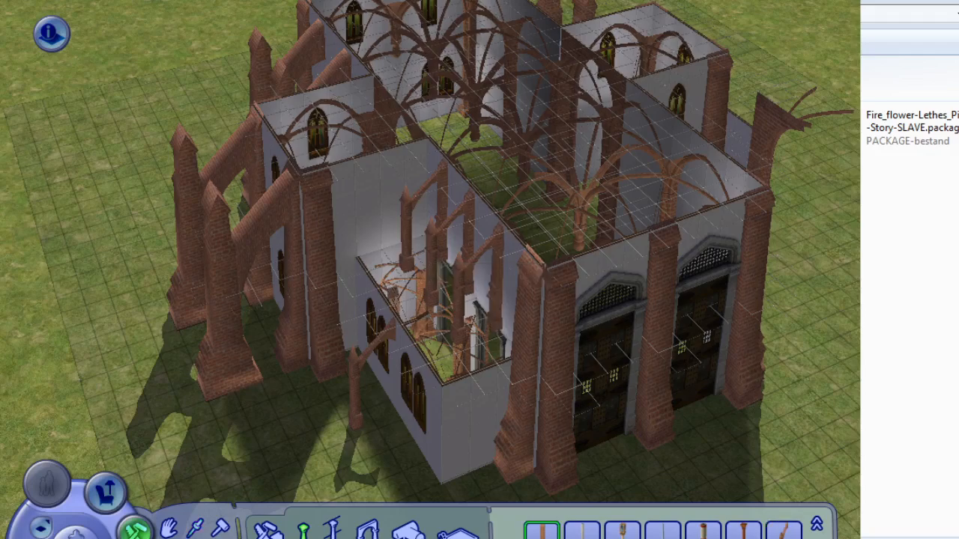
click(384, 415)
Demolish the leftover wall segment standing on the lawn on the church side opposite the annex.
middle_drag(408, 438, 465, 461)
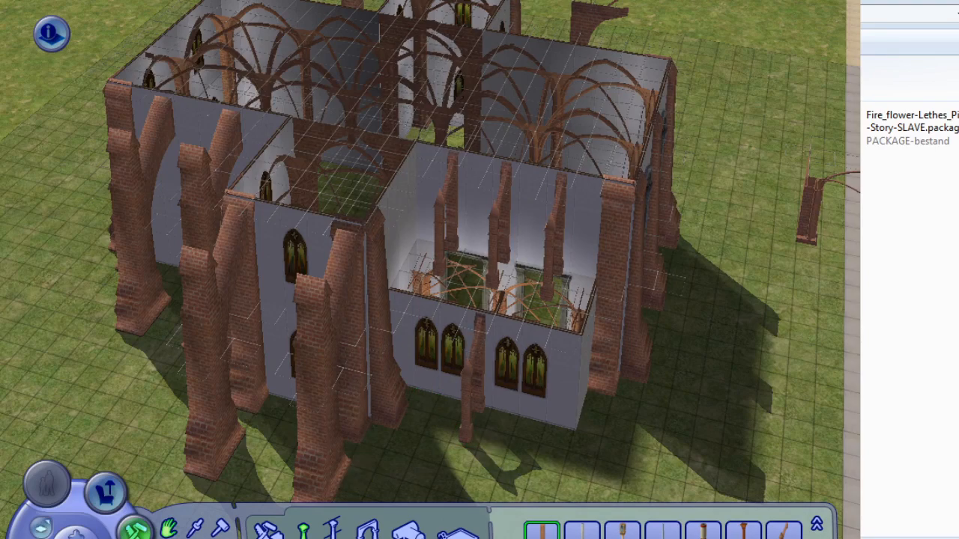
click(41, 527)
click(87, 520)
middle_drag(330, 360, 436, 290)
click(315, 531)
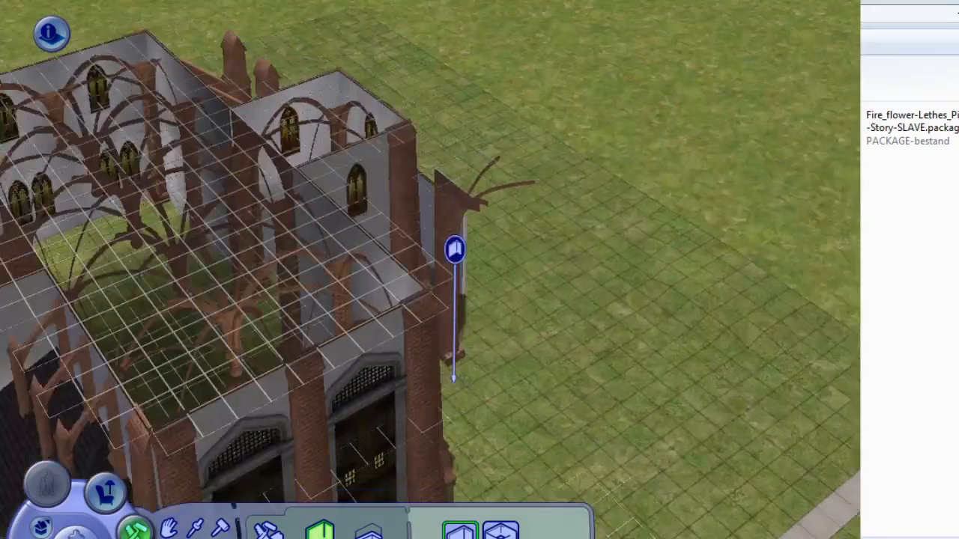
middle_drag(455, 249, 325, 253)
key(ctrl)
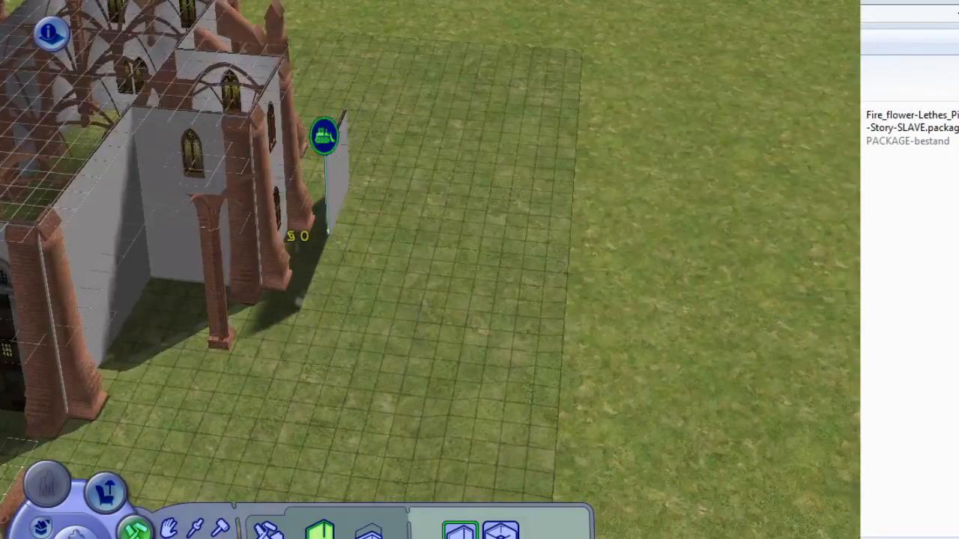
key(Left)
Delete the stray brick column with arched branches beside the nave wall opposite the annex.
click(169, 528)
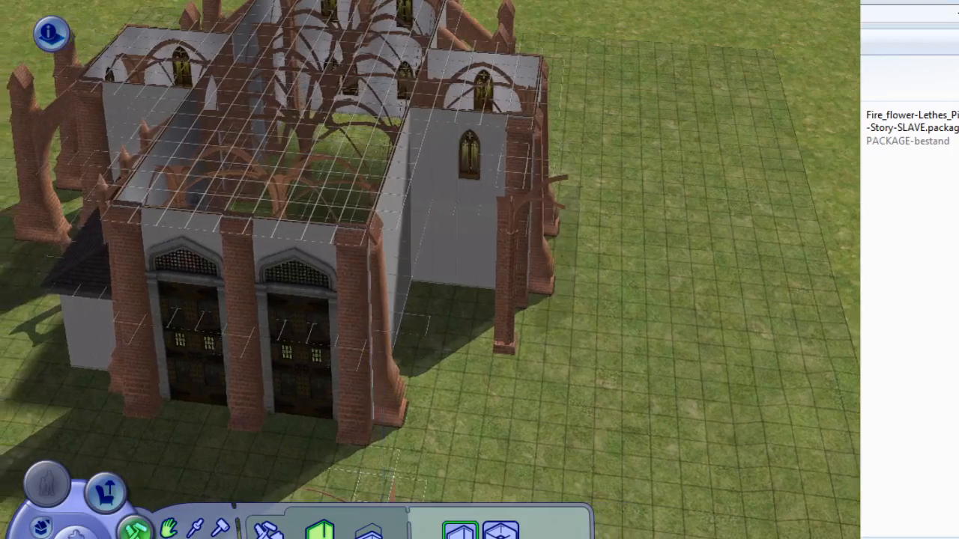
click(512, 346)
click(513, 346)
scroll(513, 346, up, 1)
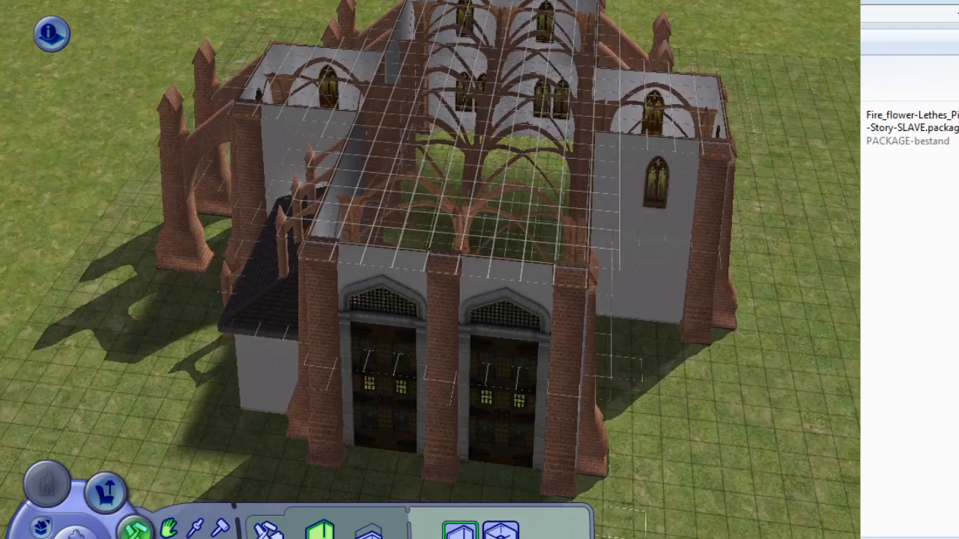
Try to build a small rectangular tower room above the entrance end of the nave.
scroll(520, 331, down, 1)
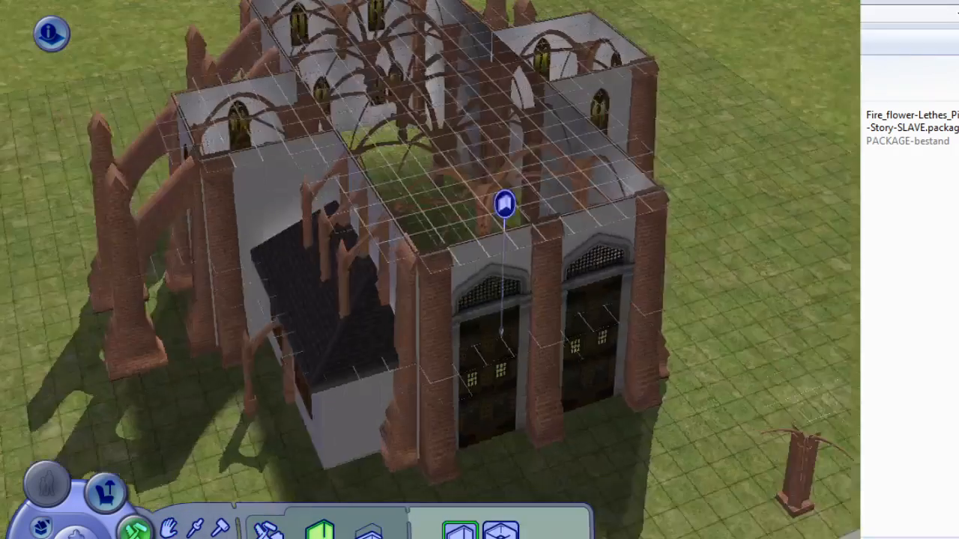
middle_drag(520, 332, 513, 292)
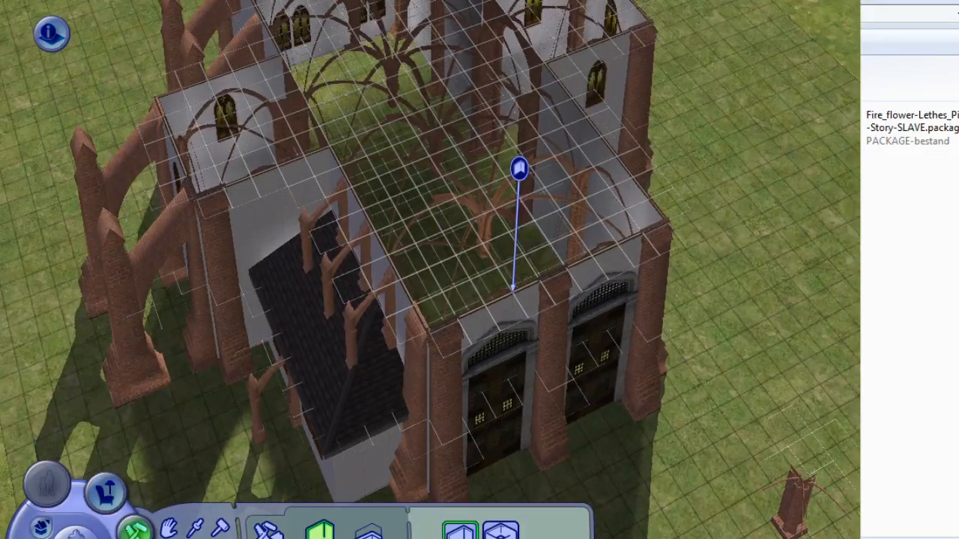
drag(520, 170, 553, 75)
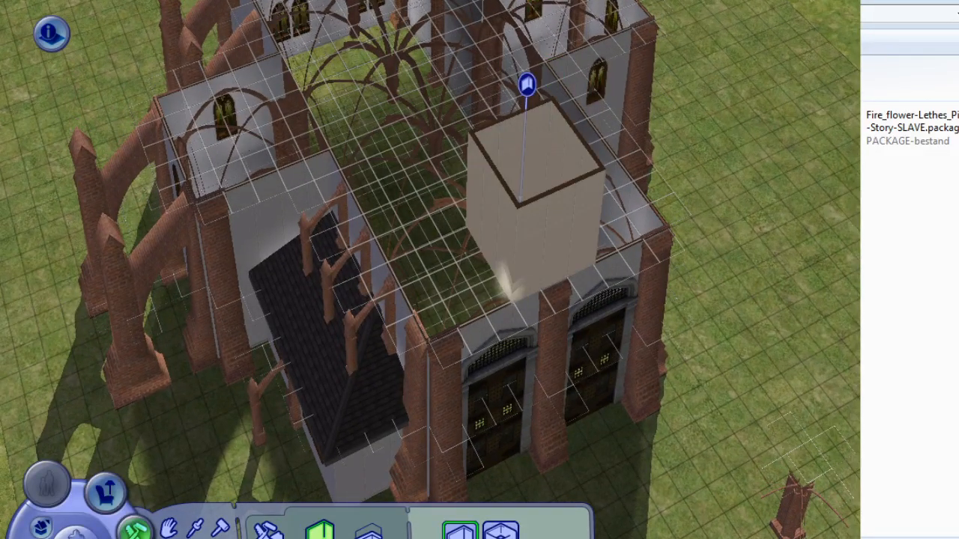
click(42, 528)
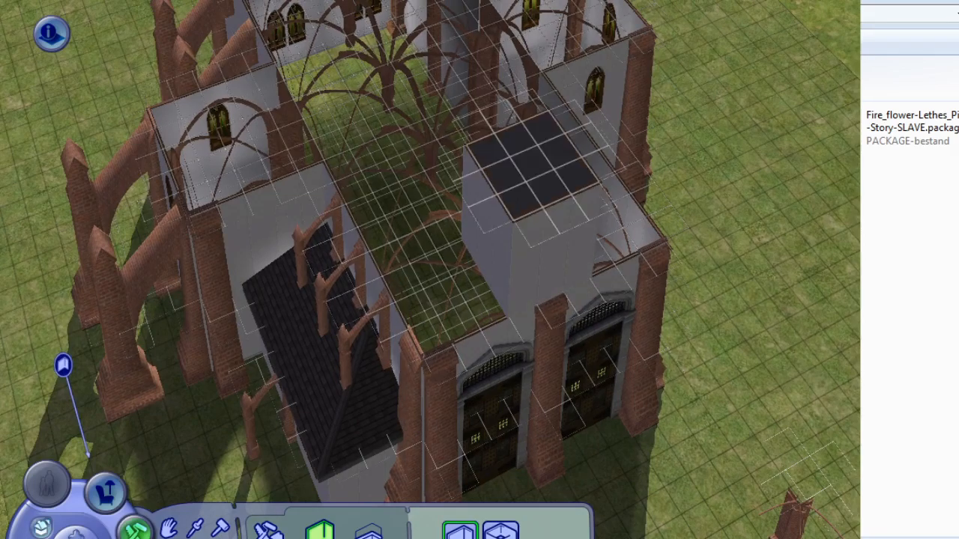
drag(512, 218, 553, 105)
Build a rectangular walled tower above the crossing, centred between the two transept arms.
middle_drag(465, 322, 420, 289)
key(Page_Down)
right_drag(417, 285, 420, 327)
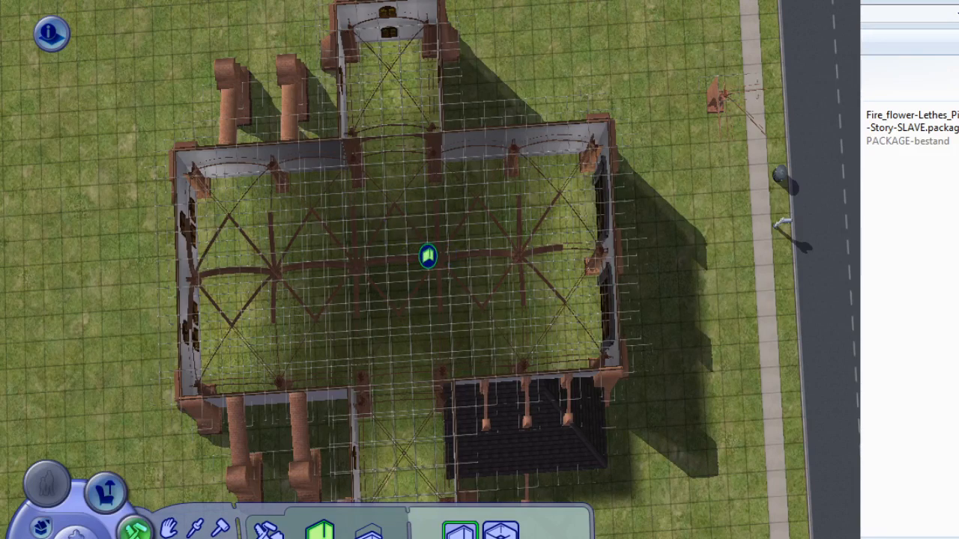
mouse_move(429, 259)
mouse_down()
mouse_move(361, 261)
mouse_move(428, 255)
mouse_up()
right_drag(422, 405, 428, 330)
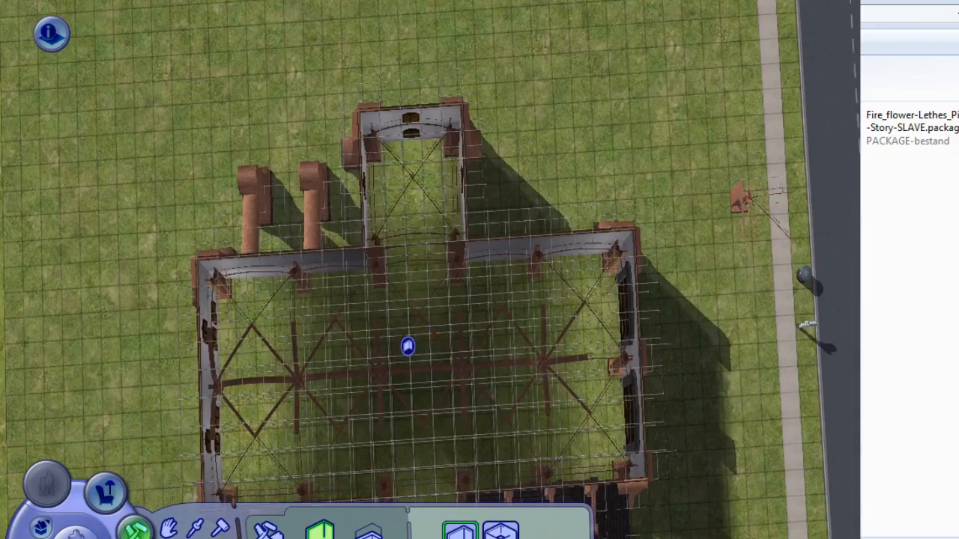
mouse_move(408, 346)
mouse_down()
mouse_move(449, 357)
mouse_move(452, 380)
mouse_up()
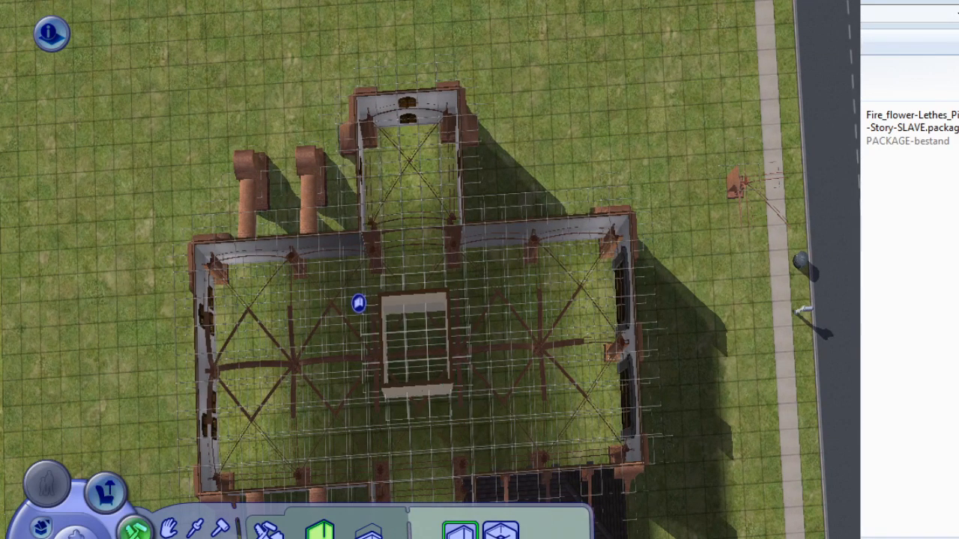
middle_drag(360, 304, 357, 132)
key(Escape)
scroll(357, 132, up, 2)
middle_drag(449, 269, 262, 264)
Cover both transept arms with roofs hipped at their outer ends and join them with a gabled roof across the crossing.
click(388, 534)
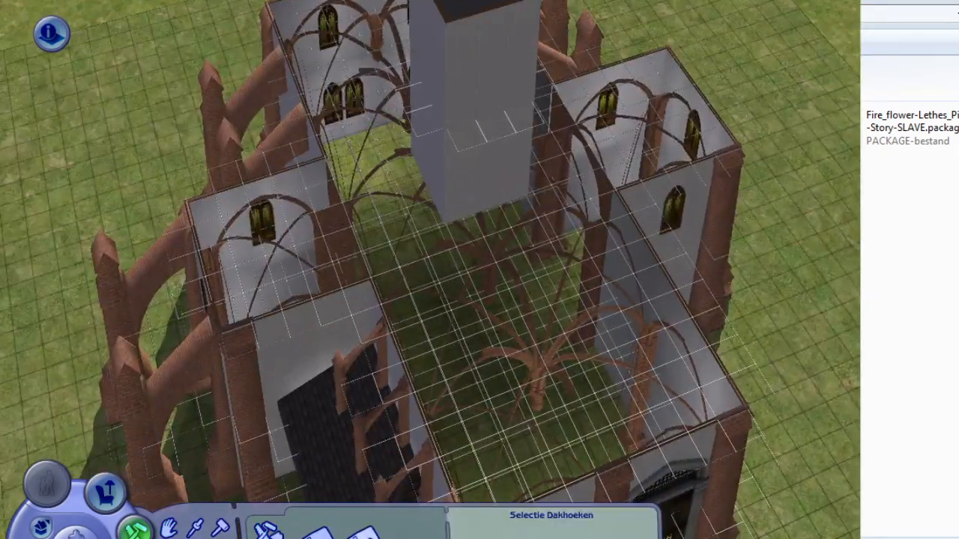
click(319, 534)
right_drag(461, 329, 584, 401)
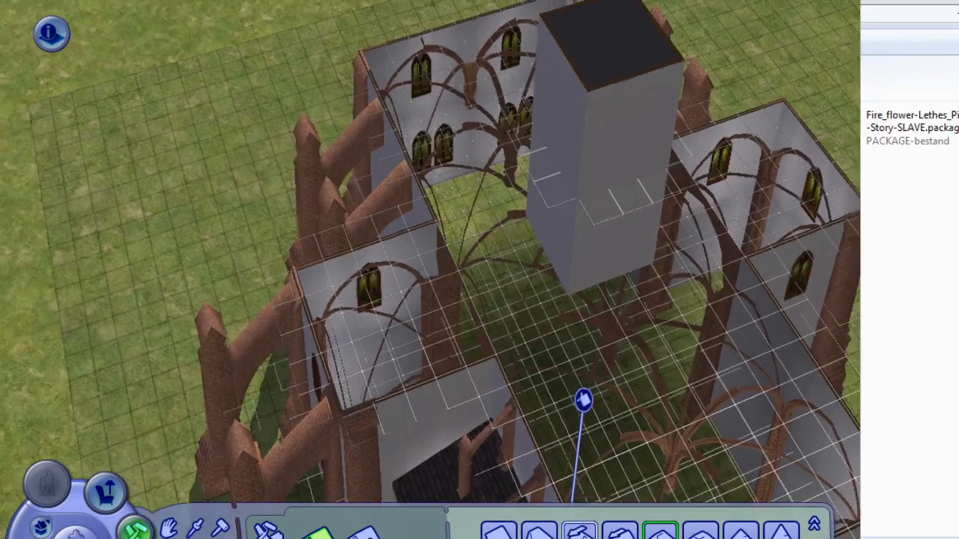
click(539, 533)
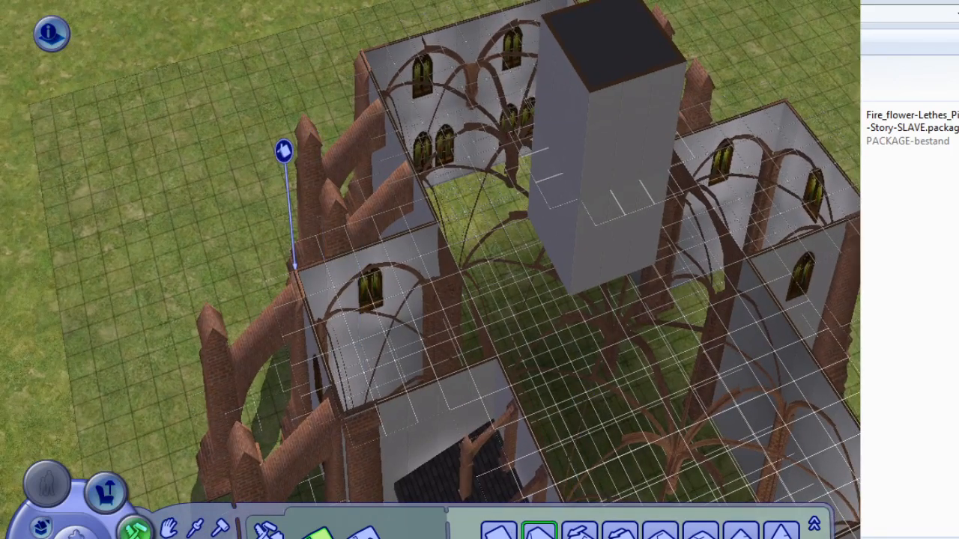
mouse_move(296, 268)
right_down()
mouse_move(310, 297)
mouse_move(352, 330)
right_up()
mouse_move(115, 282)
mouse_down()
mouse_move(319, 344)
mouse_move(367, 396)
mouse_move(398, 335)
mouse_move(487, 272)
mouse_move(300, 351)
mouse_move(308, 366)
mouse_move(277, 378)
mouse_up()
drag(597, 186, 599, 258)
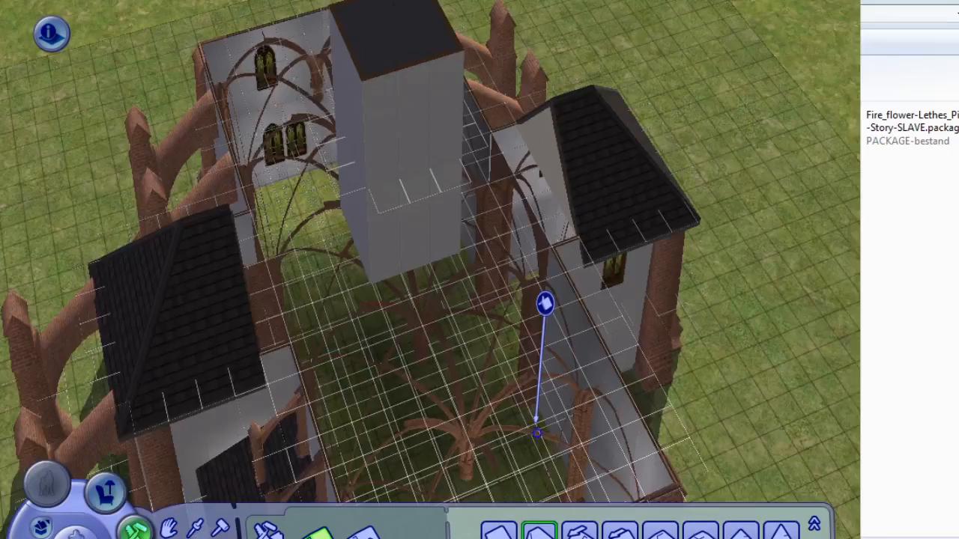
click(620, 532)
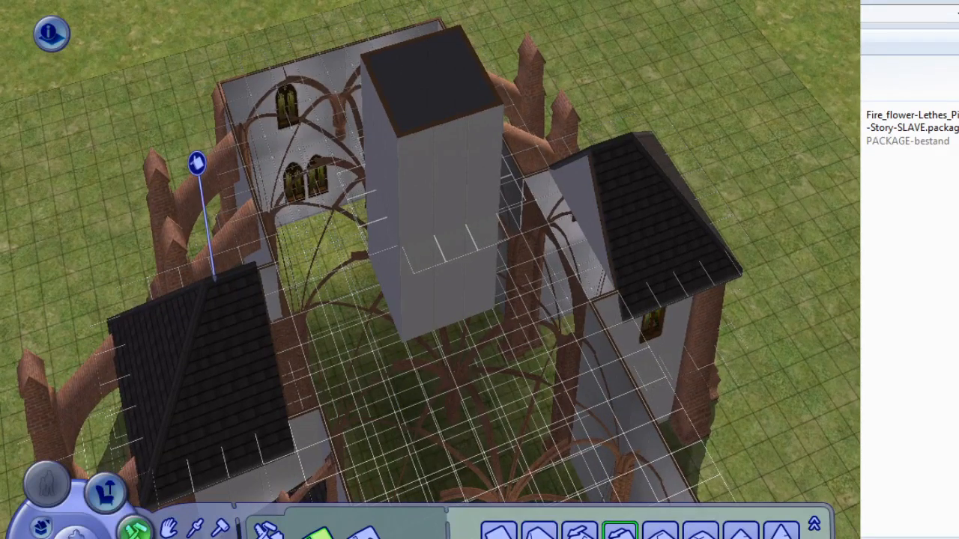
mouse_move(196, 163)
mouse_down()
mouse_move(605, 180)
mouse_move(664, 161)
mouse_up()
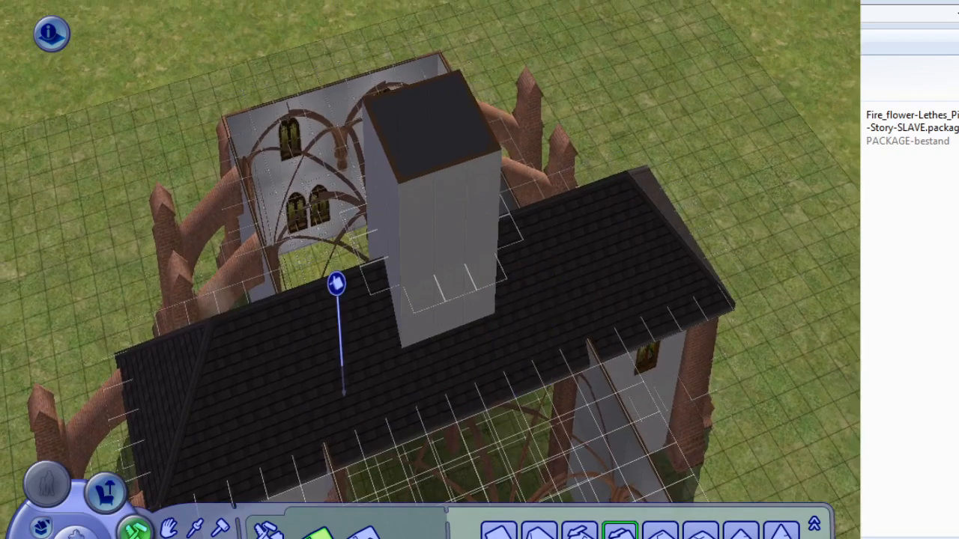
Cover the entrance end and the rear end of the nave with roofs hipped at their outer ends, meeting the transept roof.
middle_drag(344, 394, 481, 436)
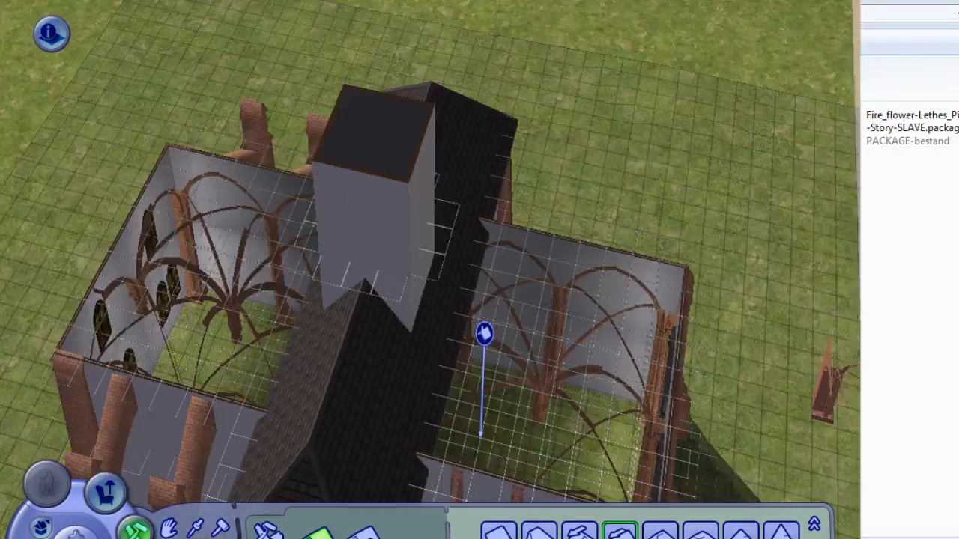
middle_drag(484, 333, 577, 358)
right_drag(578, 358, 610, 327)
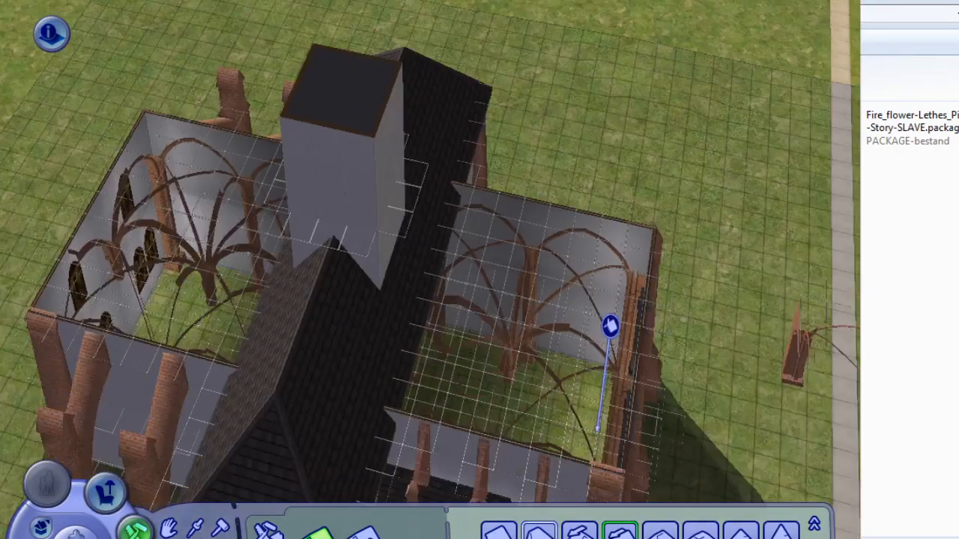
click(540, 532)
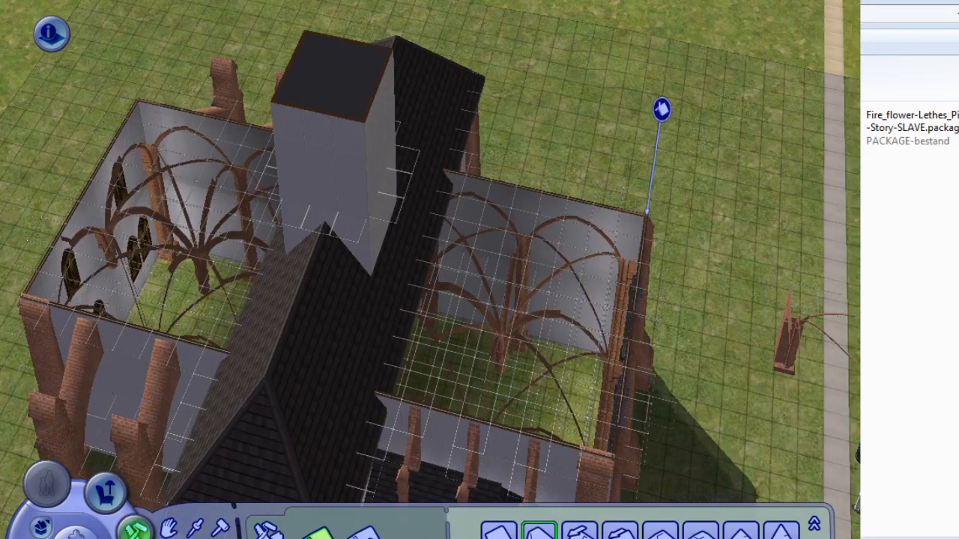
drag(662, 109, 337, 275)
right_drag(337, 276, 353, 249)
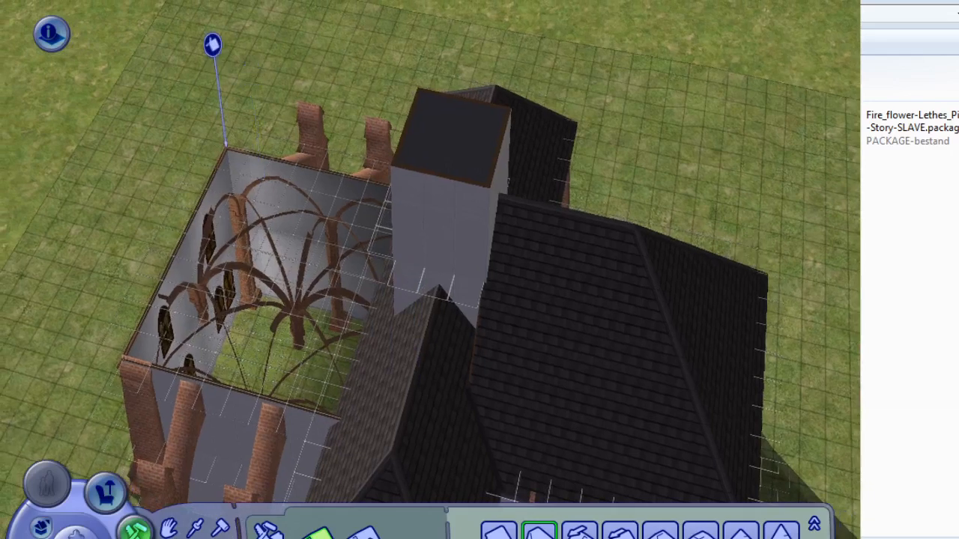
drag(227, 47, 384, 329)
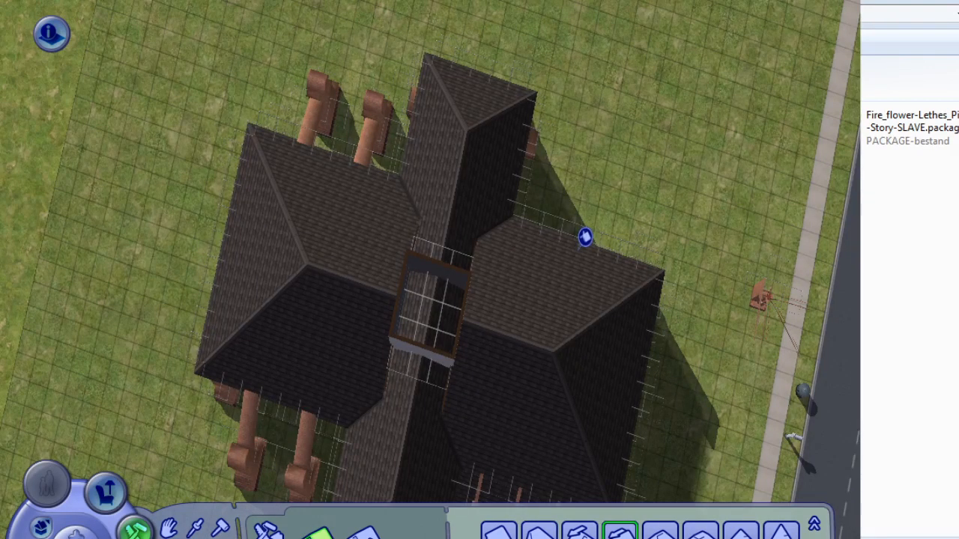
Join the roofs over the two ends of the nave with a gabled roof running across the crossing.
drag(585, 237, 280, 360)
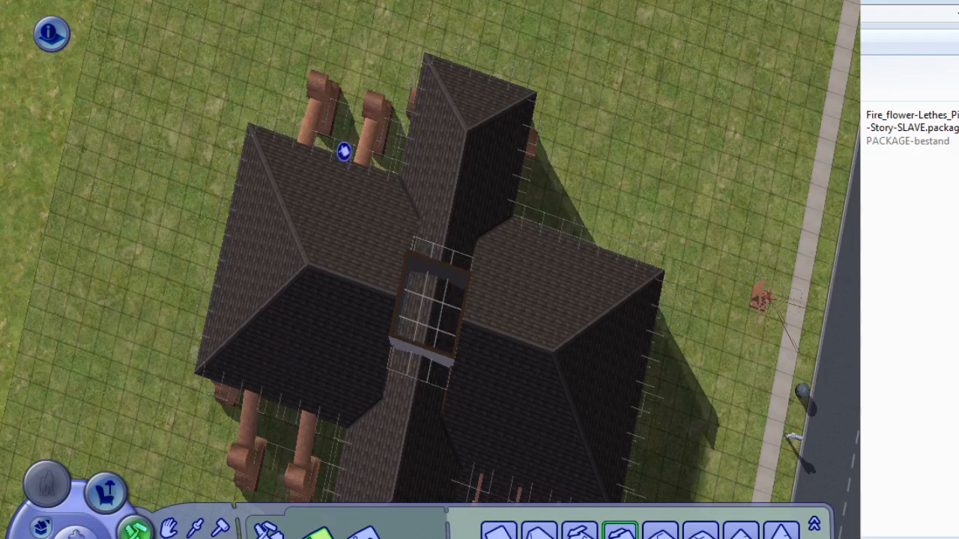
drag(343, 151, 496, 463)
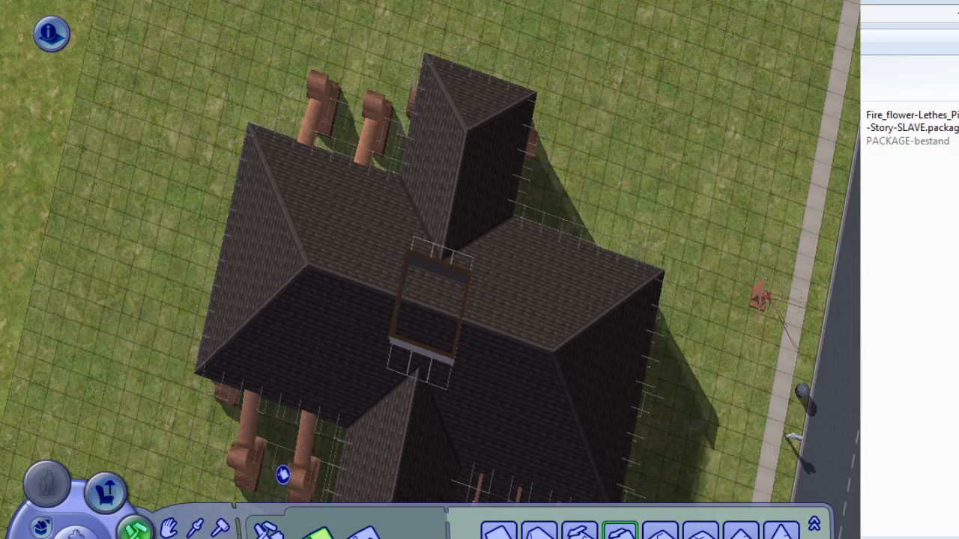
middle_drag(283, 475, 398, 385)
Cap the central tower with a hipped roof and steepen that roof into a pointed spire.
click(499, 532)
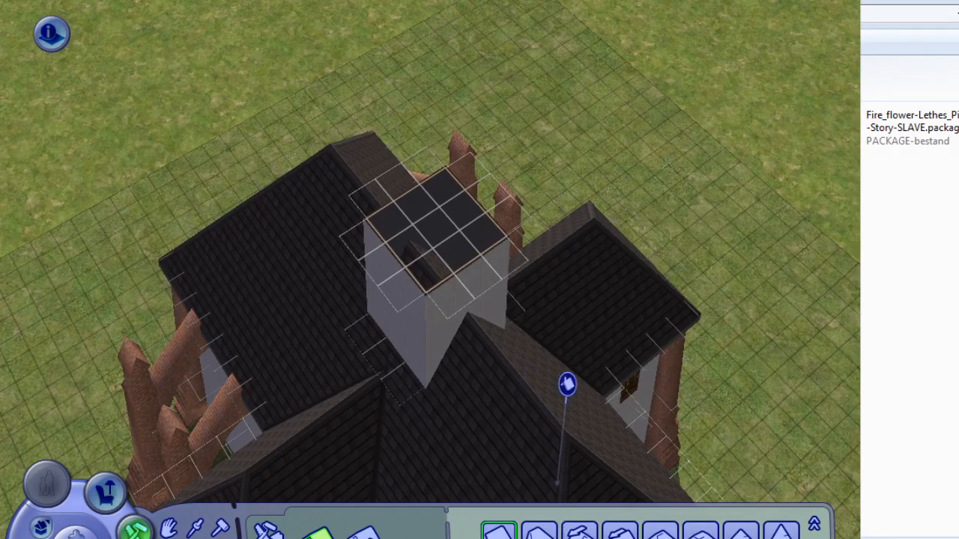
drag(387, 68, 514, 98)
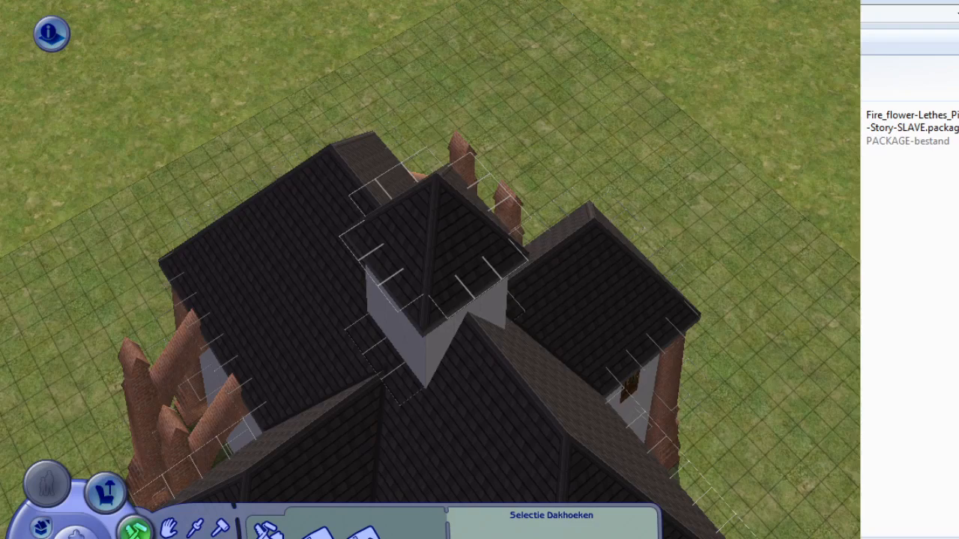
click(433, 254)
middle_drag(433, 255, 311, 231)
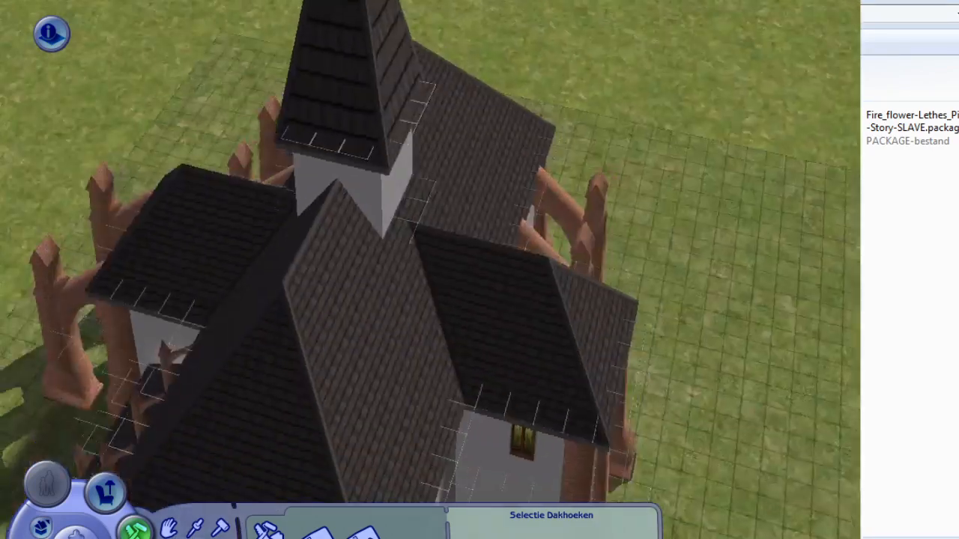
Stand slim brick columns along the outer wall of the low side aisle and at its front corner.
right_drag(311, 231, 281, 315)
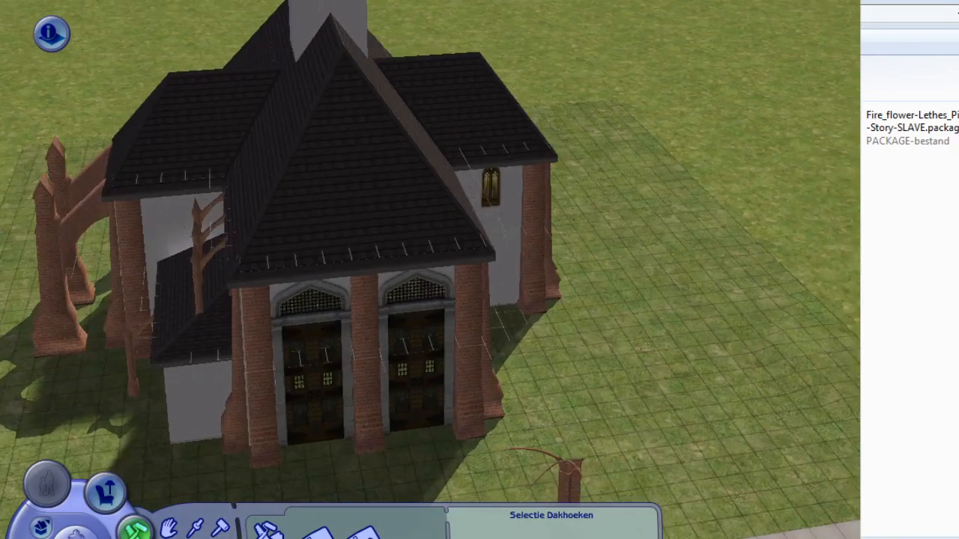
right_drag(281, 315, 284, 259)
middle_drag(284, 259, 394, 431)
right_drag(393, 431, 379, 434)
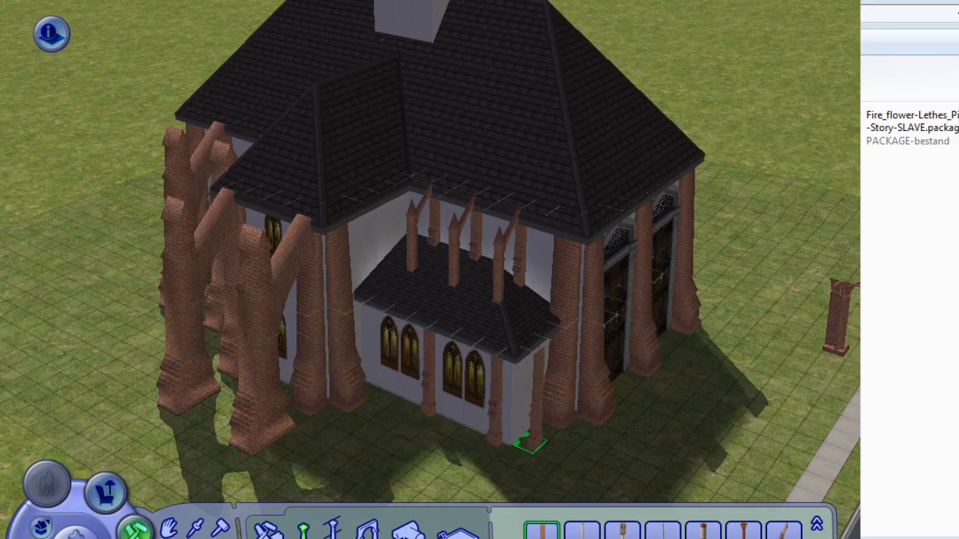
Move one flying buttress from the transept's end wall to the rear wall of the nave, rotated to lean against it.
middle_drag(630, 475, 665, 449)
right_drag(666, 450, 424, 448)
click(169, 528)
middle_drag(197, 468, 404, 435)
middle_drag(494, 412, 517, 374)
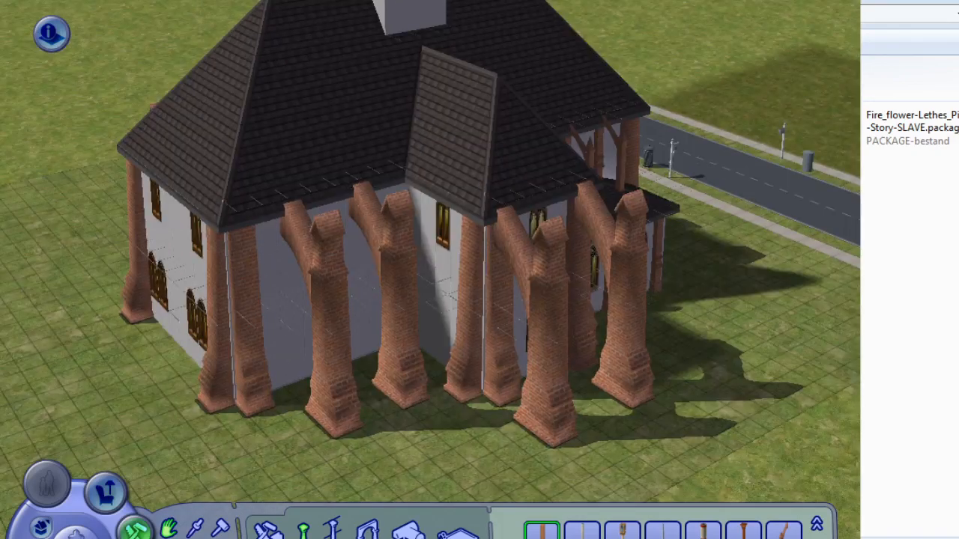
click(547, 397)
right_drag(525, 393, 359, 405)
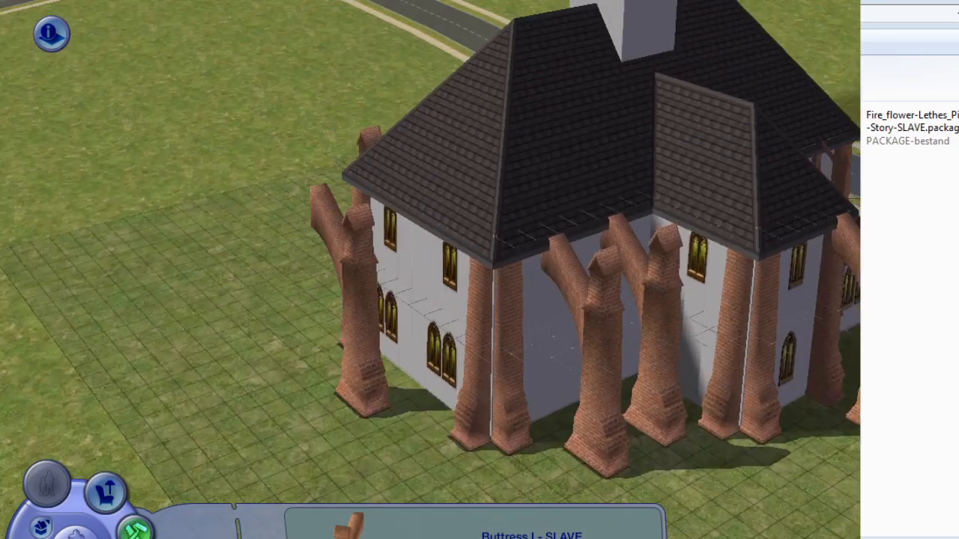
key(comma)
key(period)
click(322, 445)
middle_drag(323, 446, 364, 451)
click(331, 450)
click(332, 449)
click(332, 450)
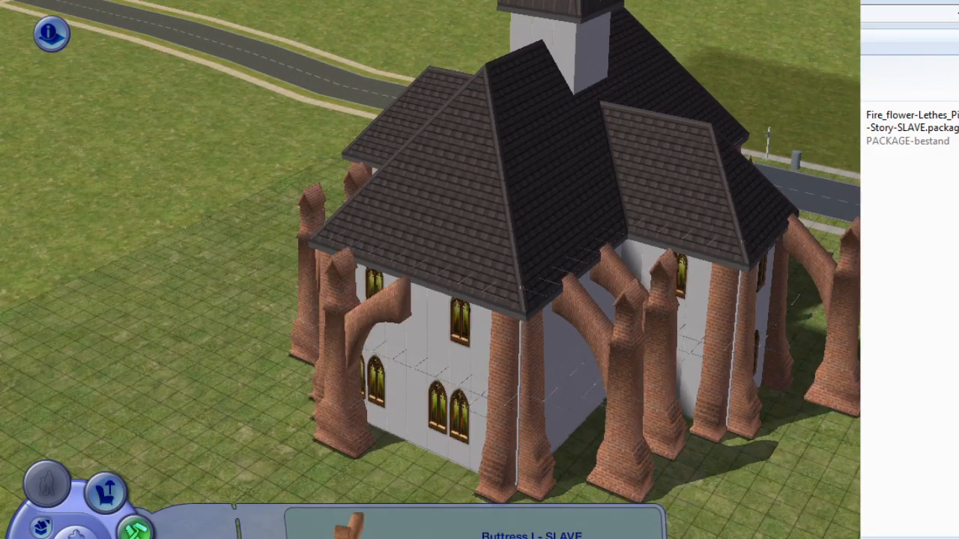
key(period)
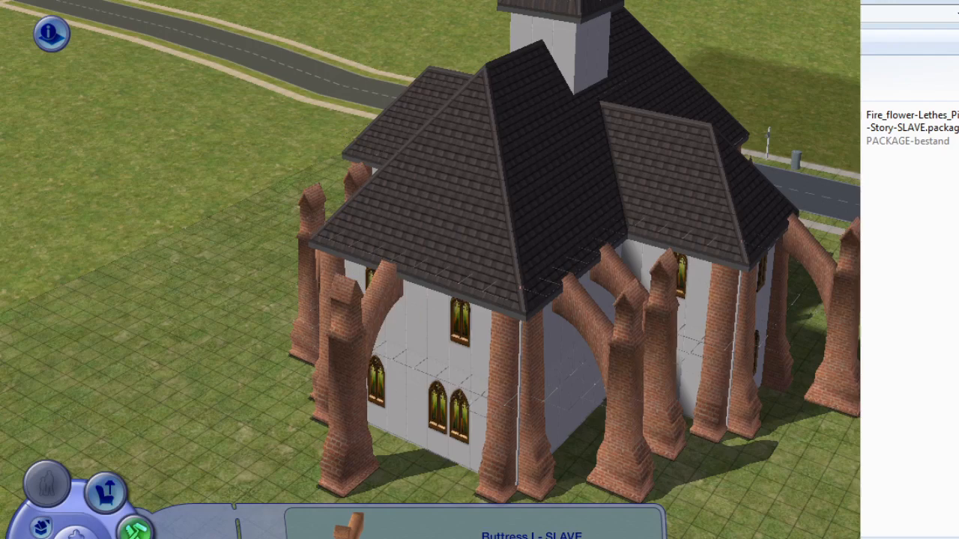
click(333, 450)
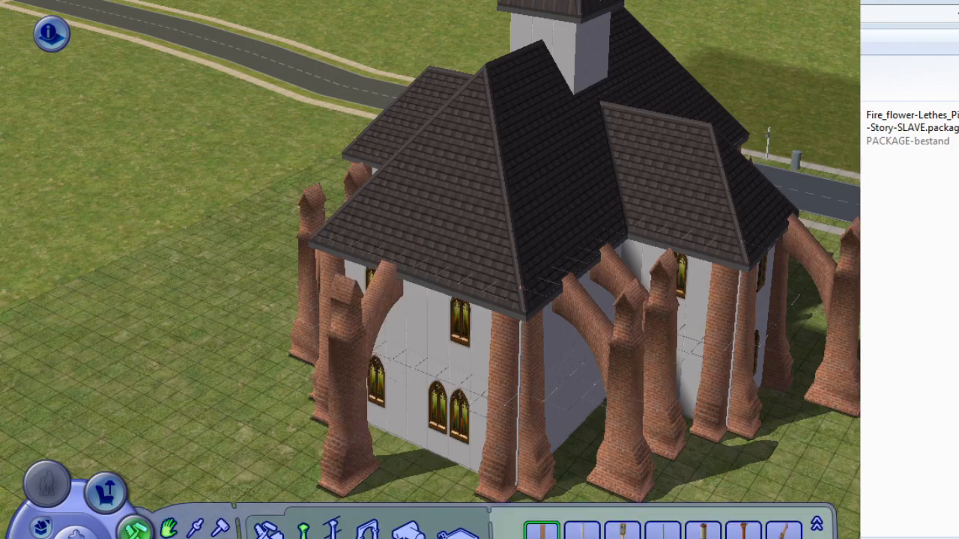
Move the second flying buttress from the transept's end wall to the nave's rear wall, beside the first one.
key(Right)
key(Down)
click(711, 281)
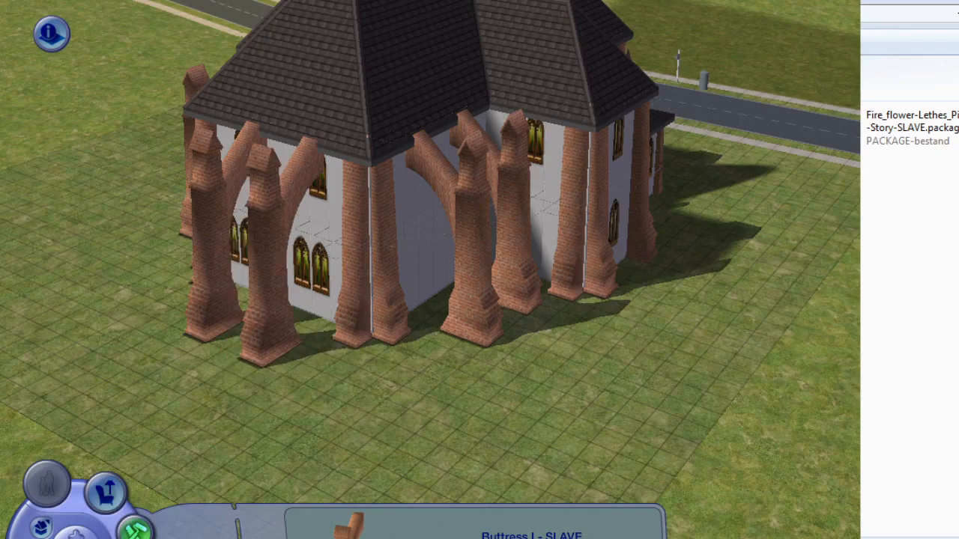
click(165, 273)
key(comma)
middle_drag(165, 274, 300, 276)
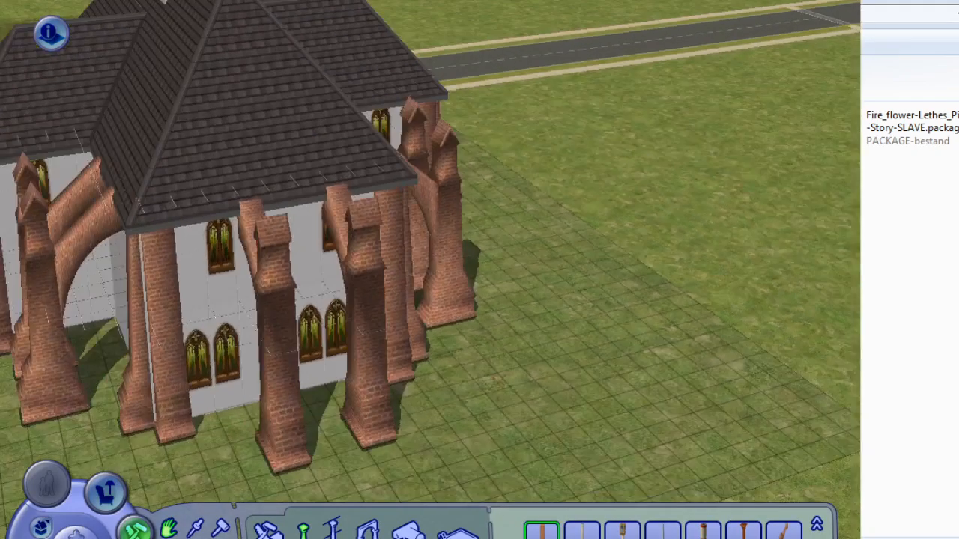
Spread the two rear-wall buttresses apart so each leans against the rear wall near a corner.
click(381, 322)
click(356, 323)
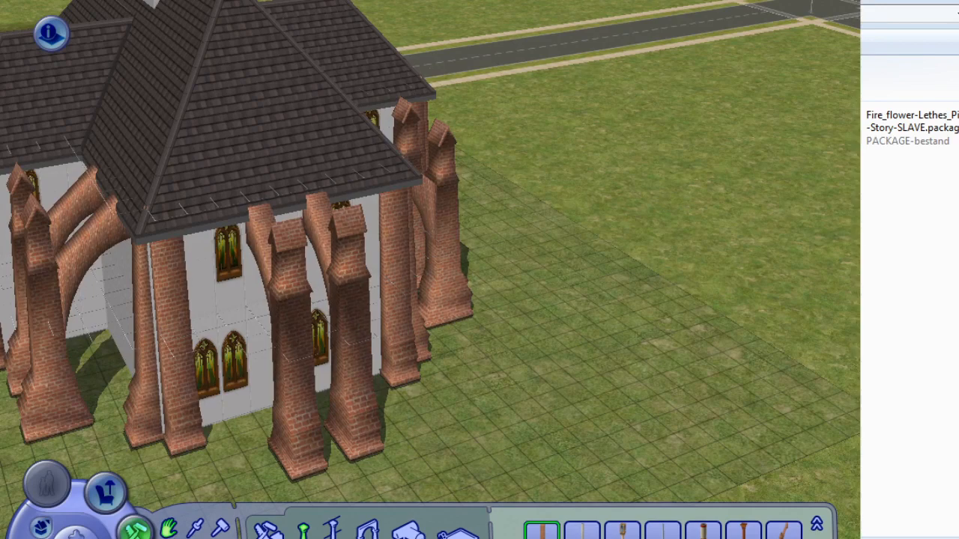
middle_drag(355, 323, 206, 322)
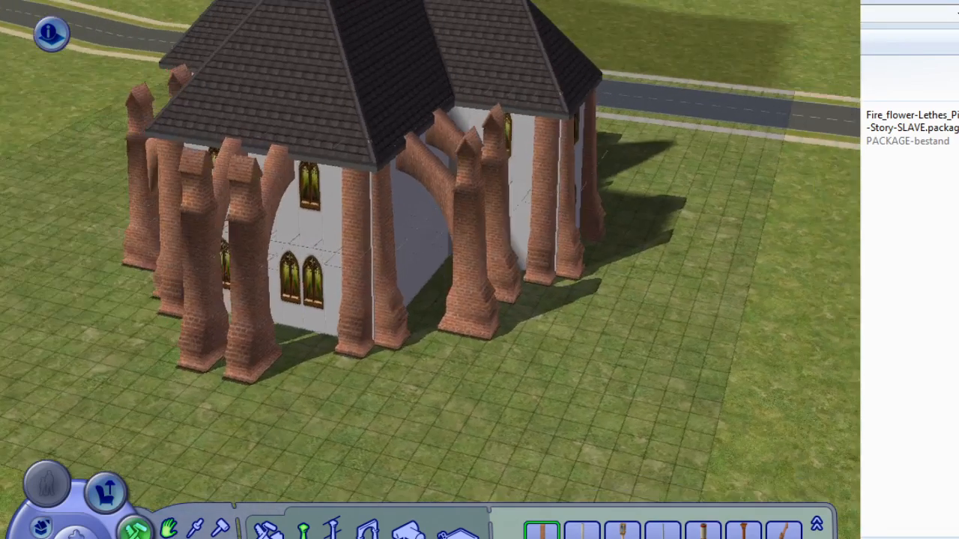
click(245, 323)
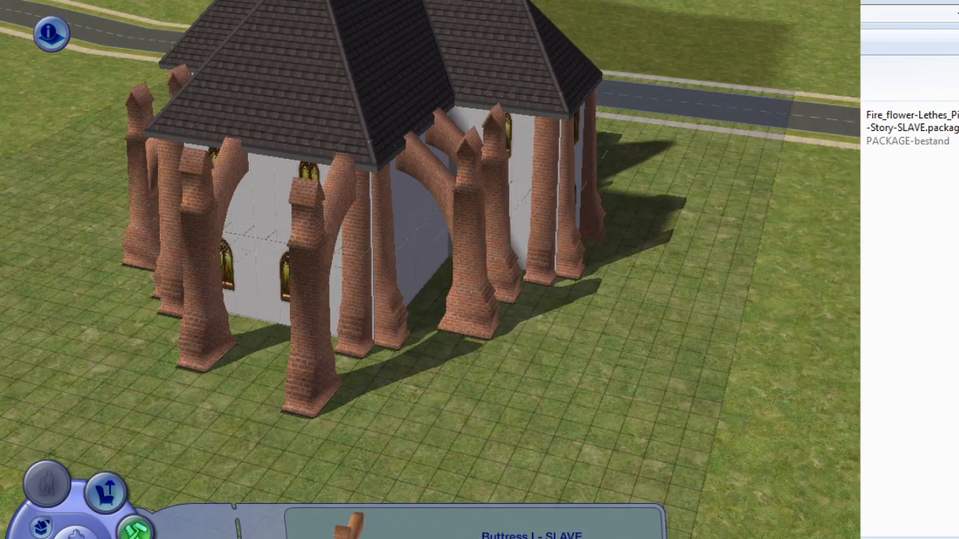
click(322, 322)
middle_drag(323, 322, 517, 299)
click(524, 322)
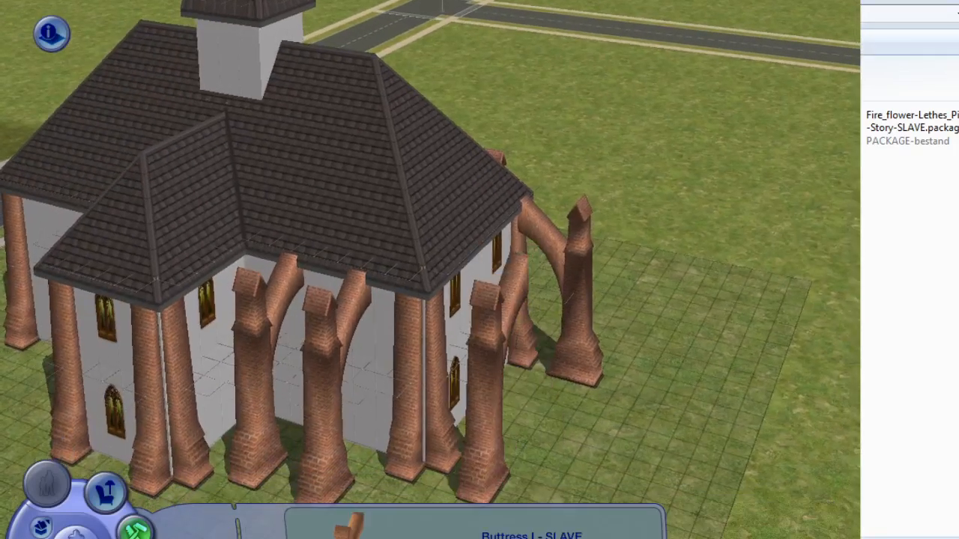
key(comma)
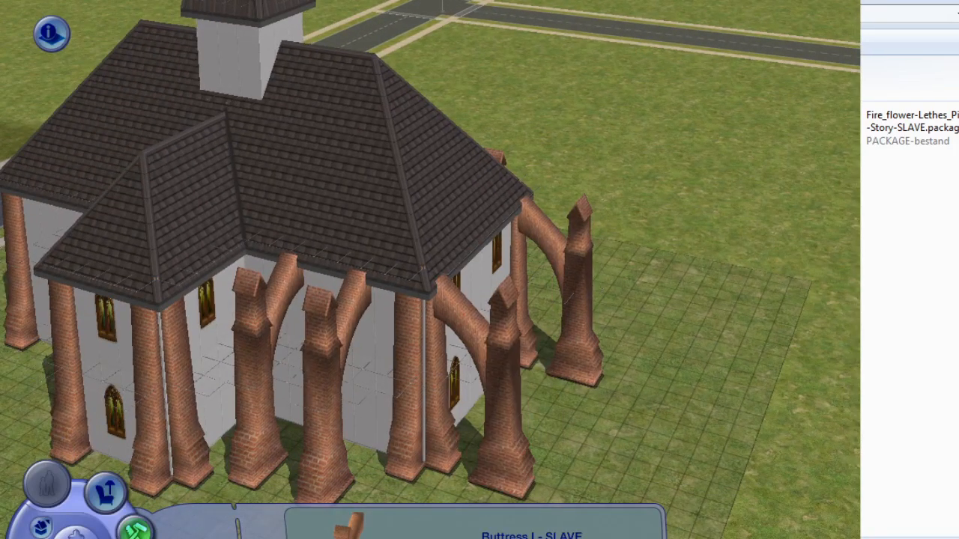
click(503, 352)
Cover the church's exterior walls with plain red brick.
right_drag(210, 410, 255, 382)
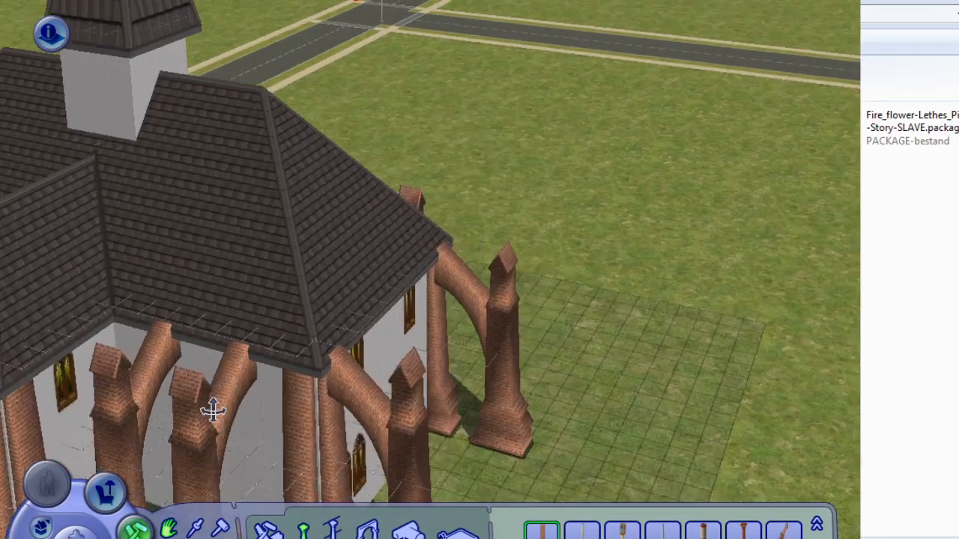
middle_drag(210, 409, 15, 409)
middle_drag(315, 355, 247, 355)
click(428, 531)
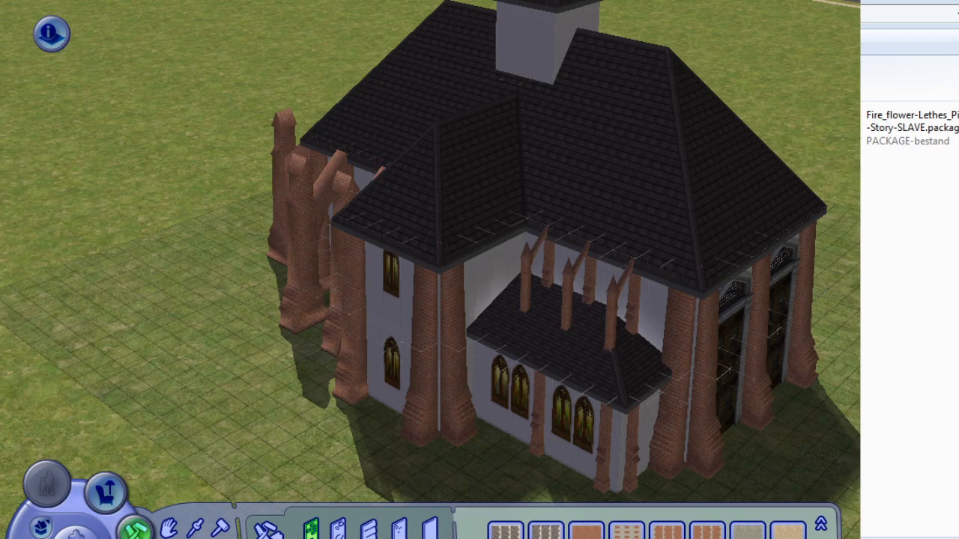
click(586, 531)
shift+click(448, 304)
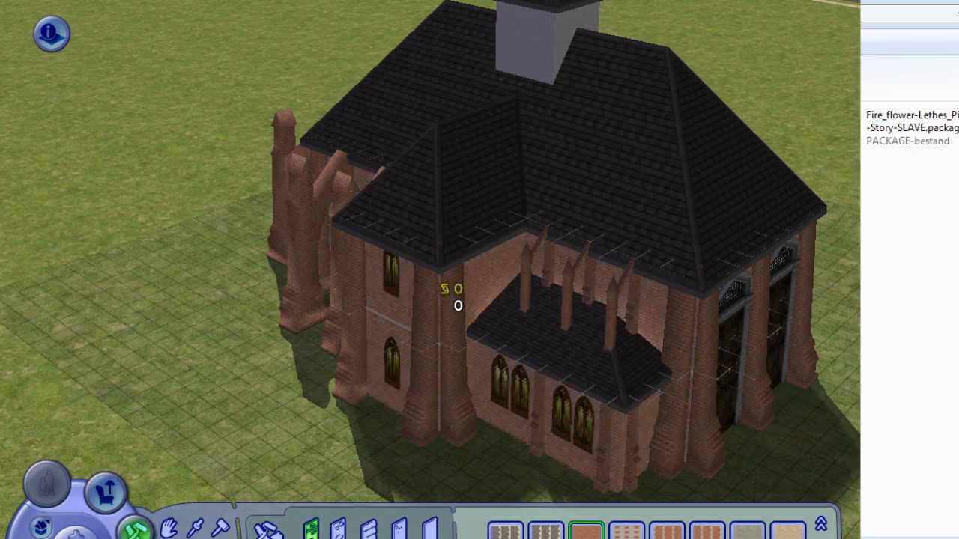
Change the exterior wall covering to red brick edged with a dark timber beam.
click(506, 531)
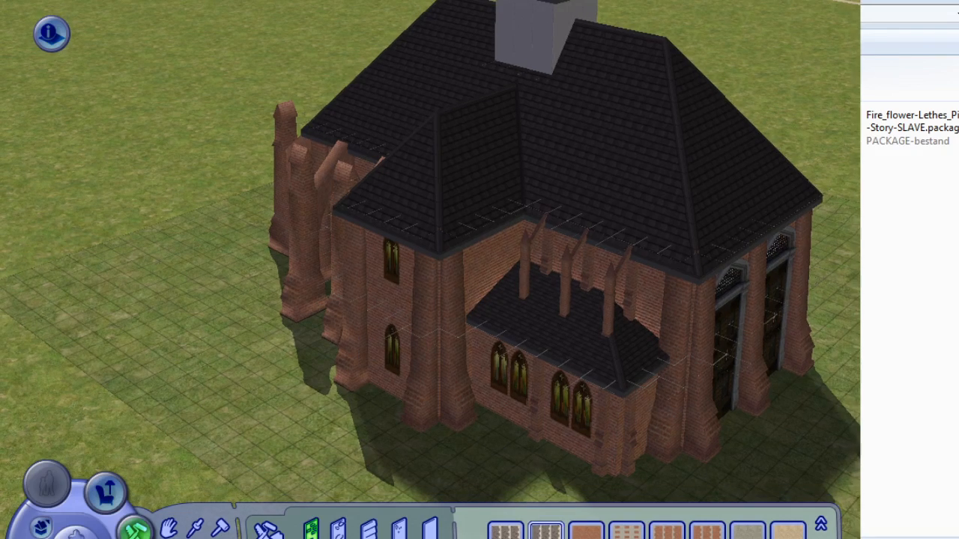
click(822, 537)
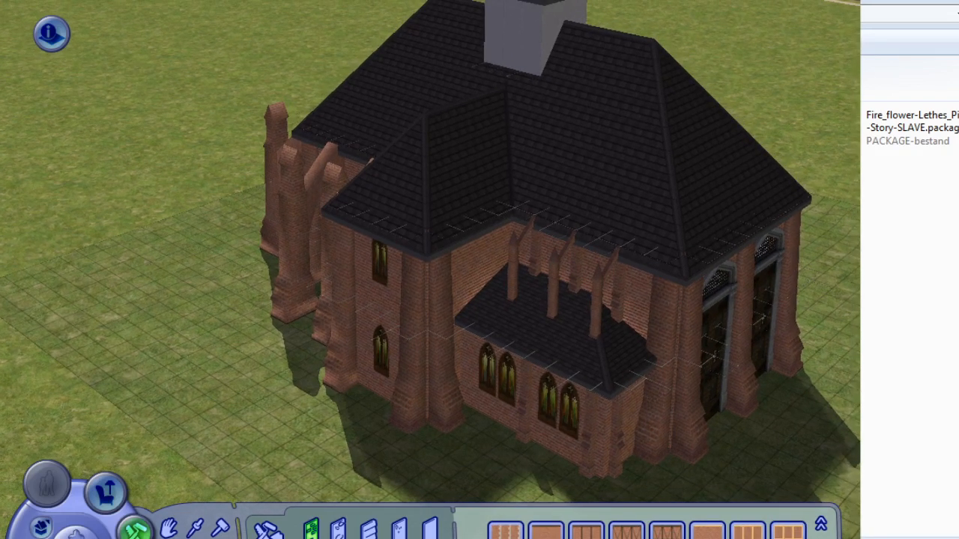
click(547, 531)
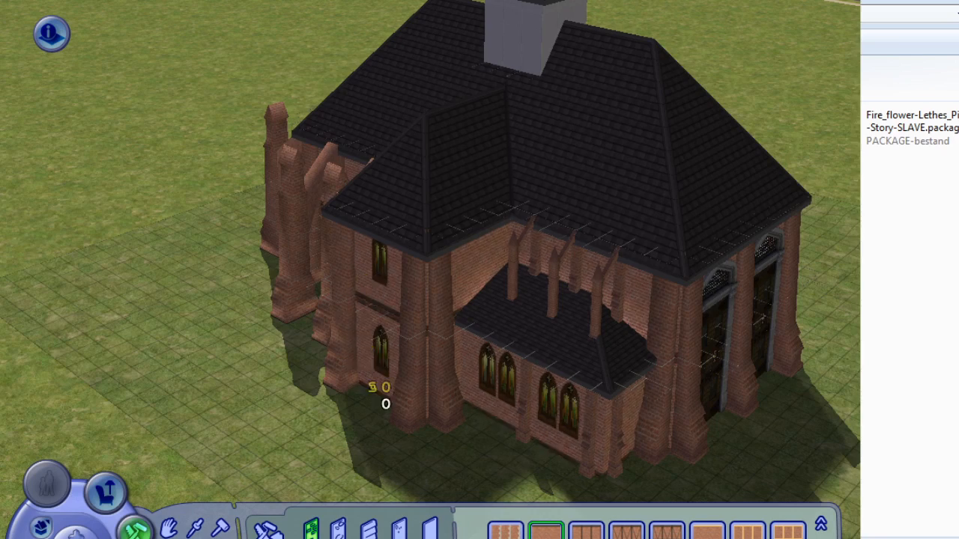
middle_drag(530, 424, 422, 419)
Try brick coverings with upright timbers and with crossed timbers on the exterior walls.
click(587, 531)
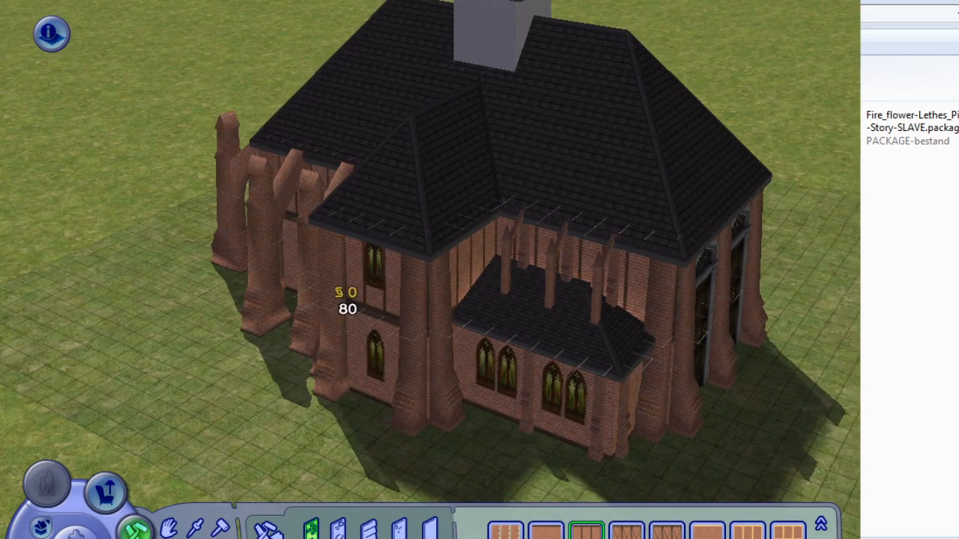
click(626, 531)
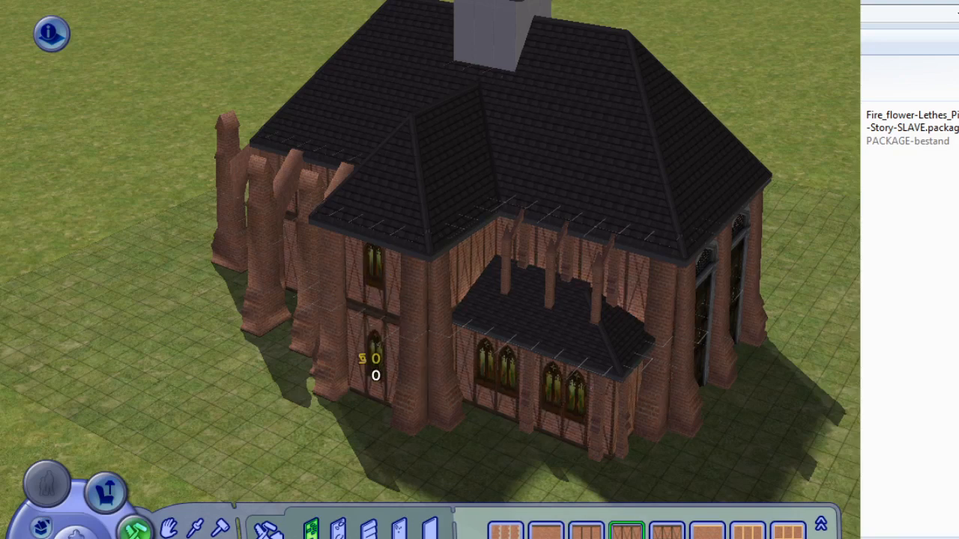
Face the tower with upright-timbered brick and return the church's outer walls to brick with a dark beam.
middle_drag(371, 367, 505, 96)
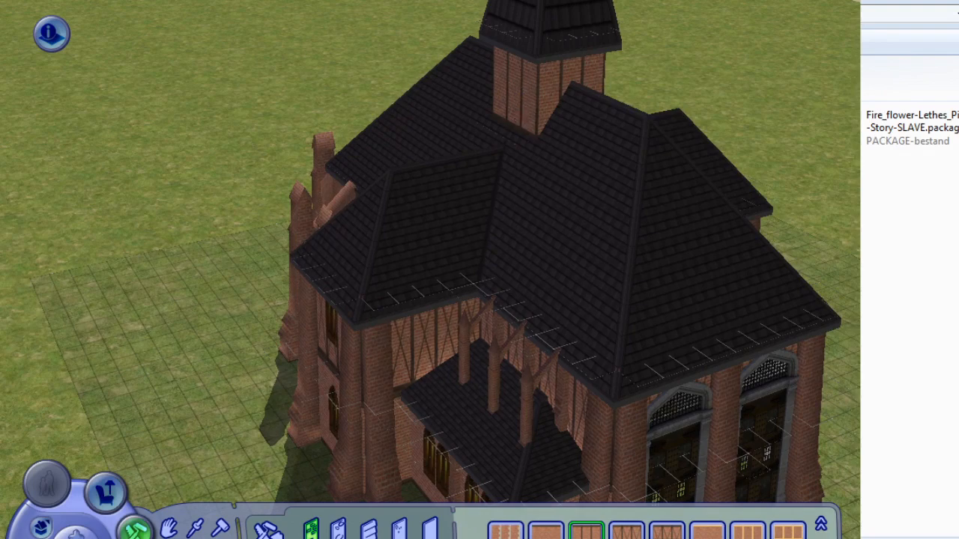
middle_drag(479, 259, 452, 338)
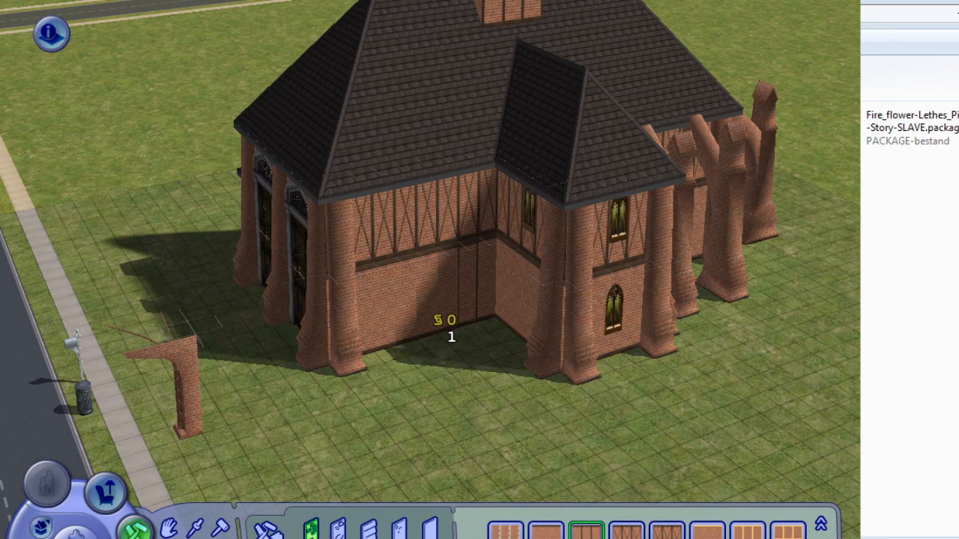
middle_drag(451, 338, 349, 311)
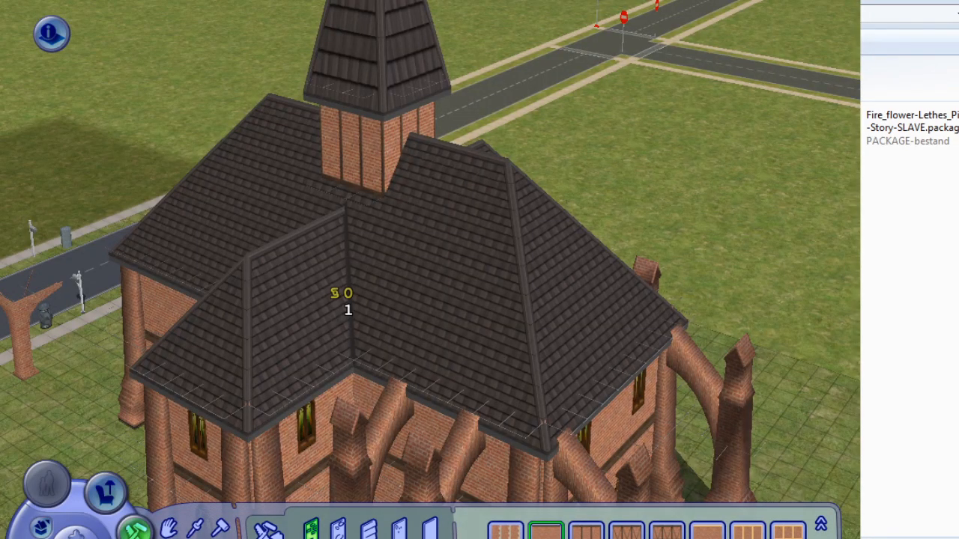
Lay pale stone tiles over the nave and transepts, and cover the side aisle's bare ground with light tiles.
middle_drag(348, 310, 327, 280)
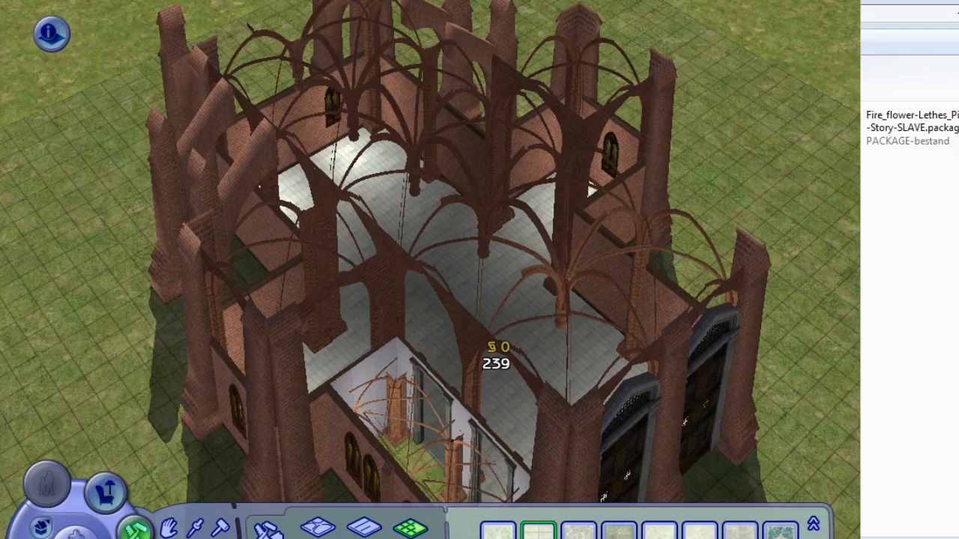
right_drag(500, 438, 395, 432)
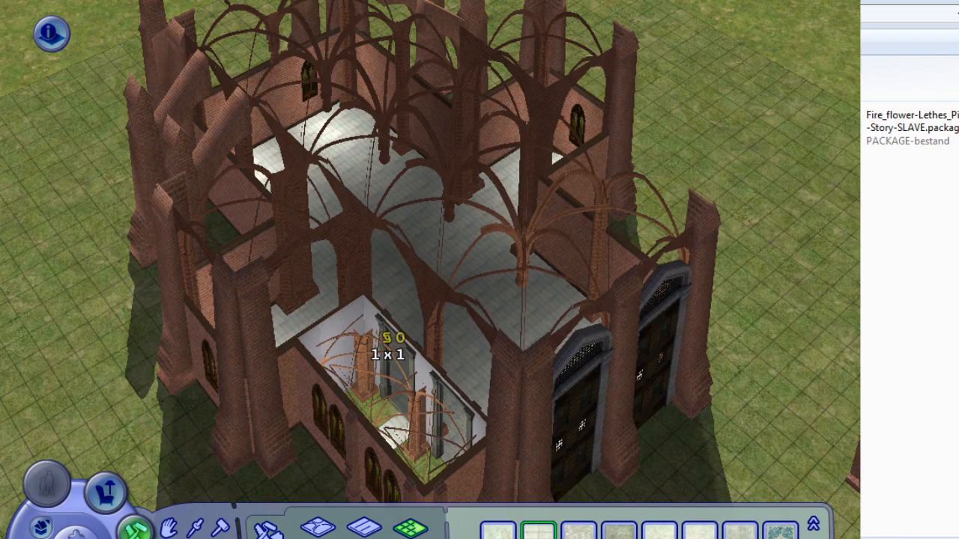
scroll(387, 356, up, 2)
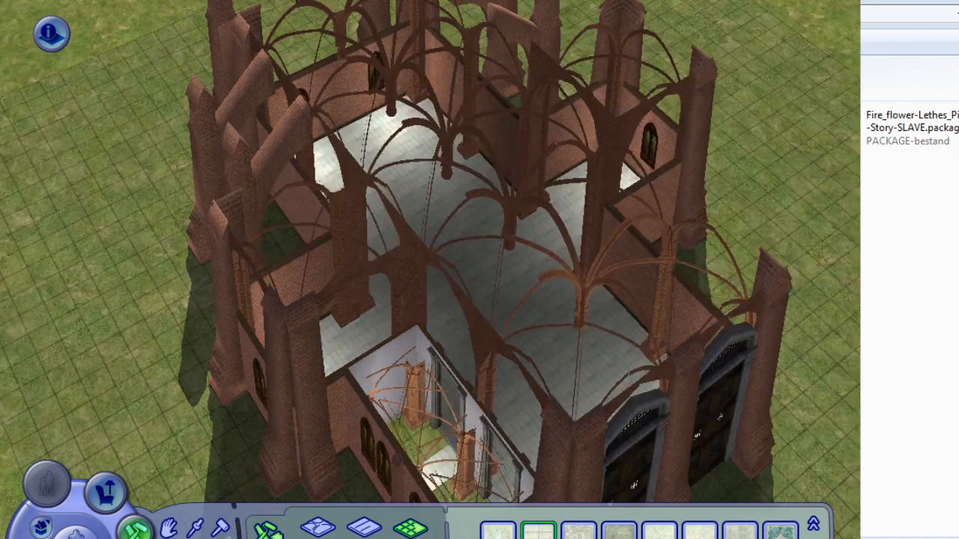
click(499, 532)
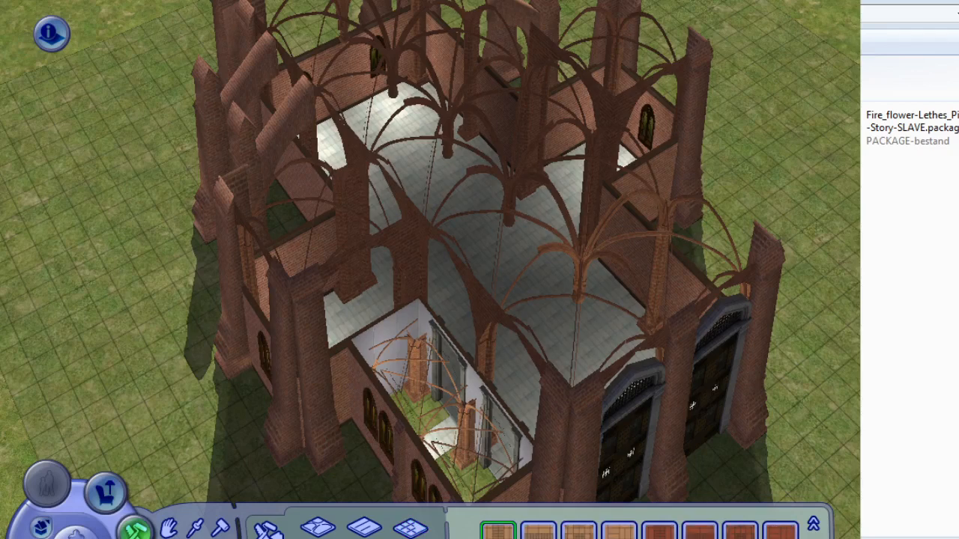
drag(494, 498, 388, 404)
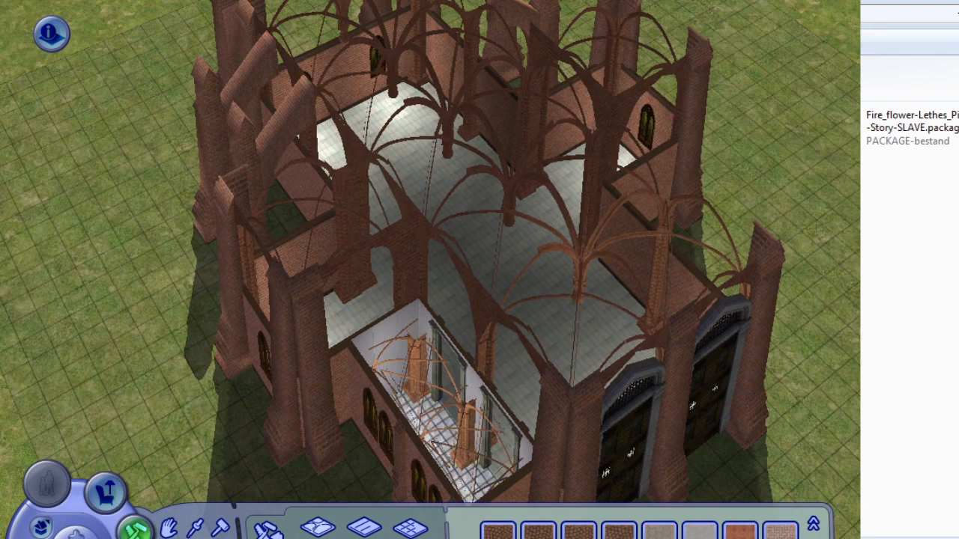
Re-cover the floors of the nave, transepts and side aisle with dark grey stone tiles.
click(410, 529)
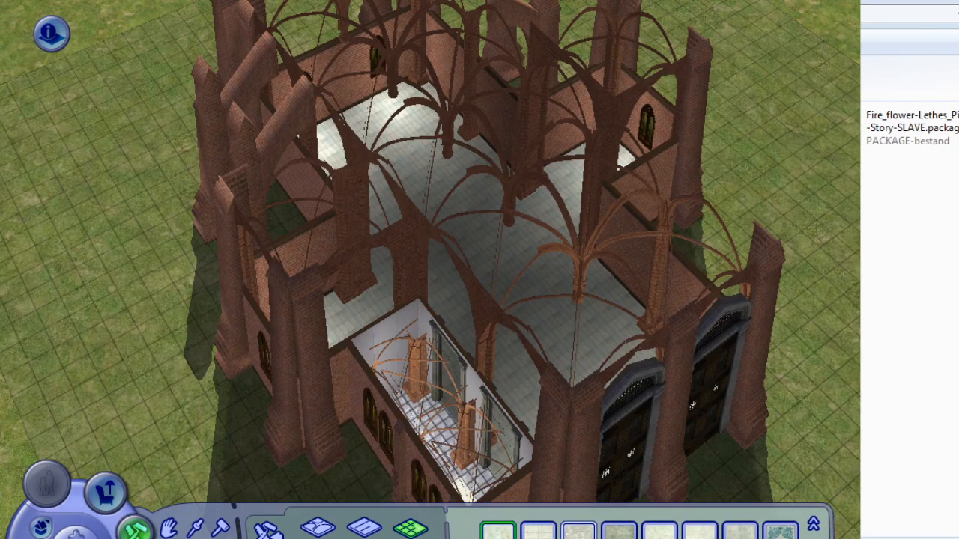
click(317, 528)
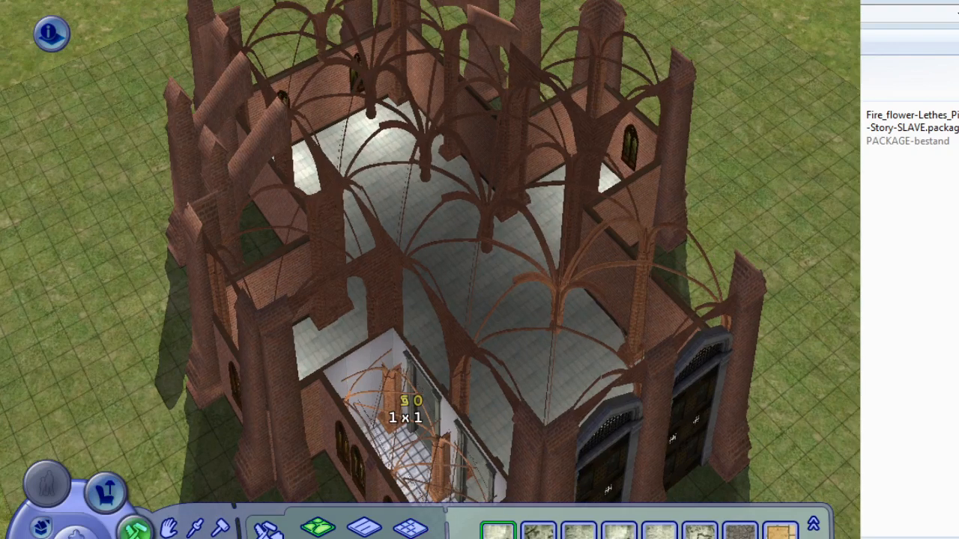
ctrl+shift+click(485, 410)
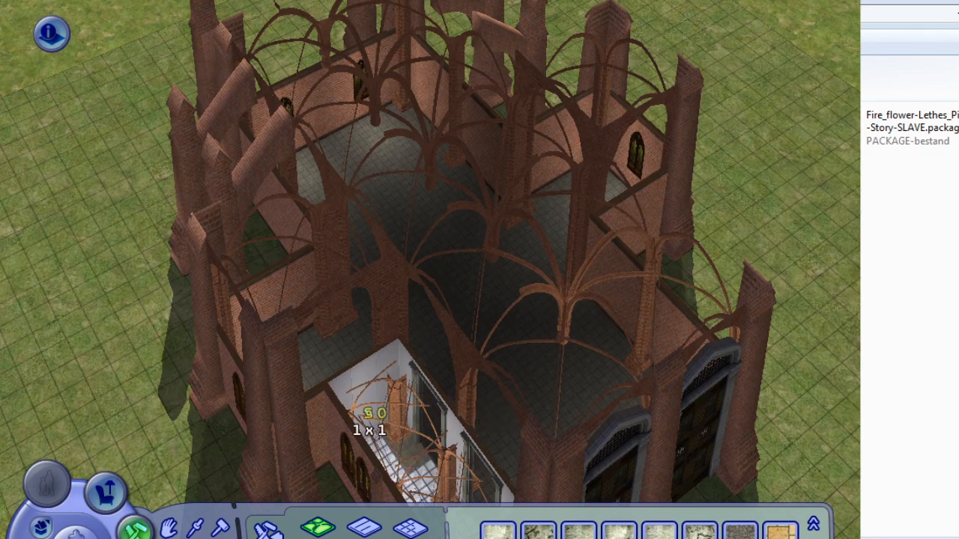
ctrl+shift+click(389, 445)
key(Escape)
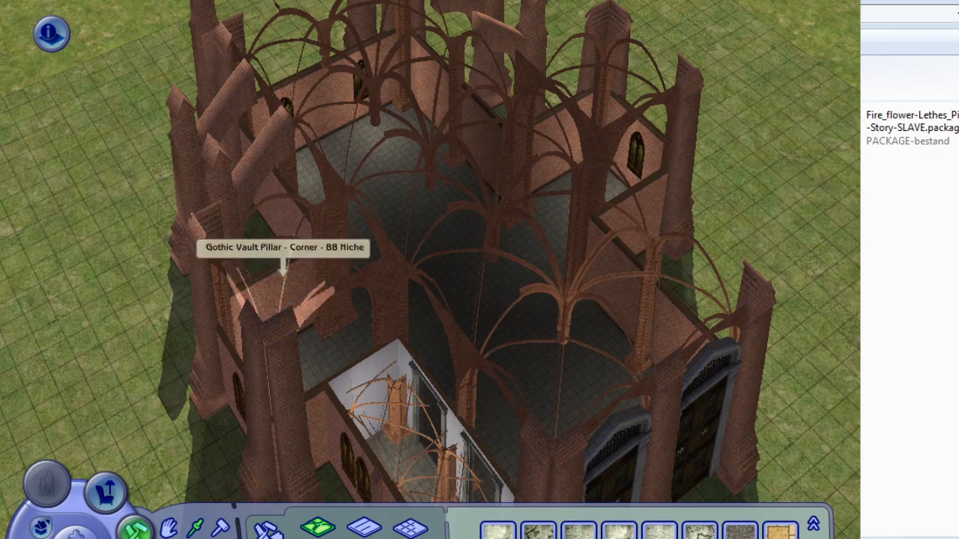
Copy the red brick covering from the transept's inner wall and apply it to all the side aisle's interior walls.
click(283, 264)
key(e)
click(280, 280)
shift+click(360, 390)
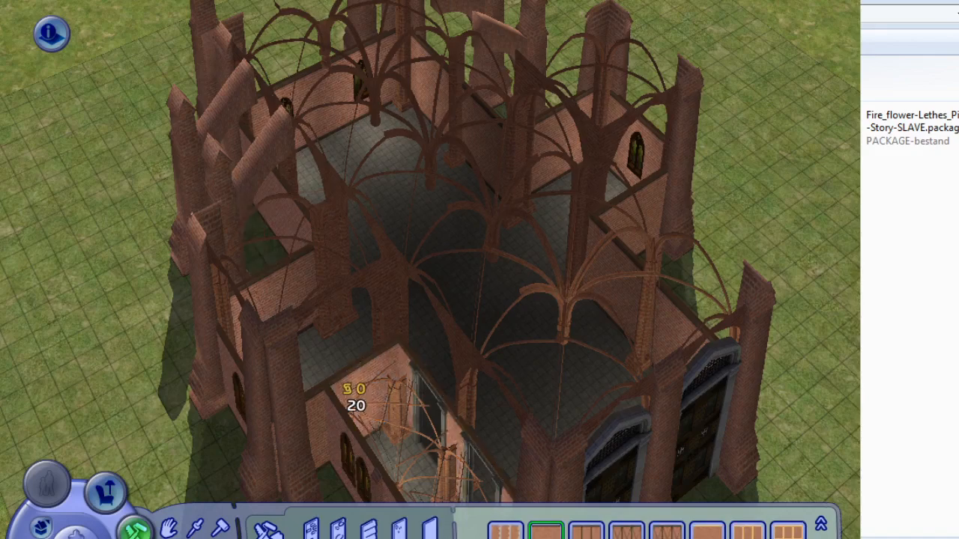
key(Escape)
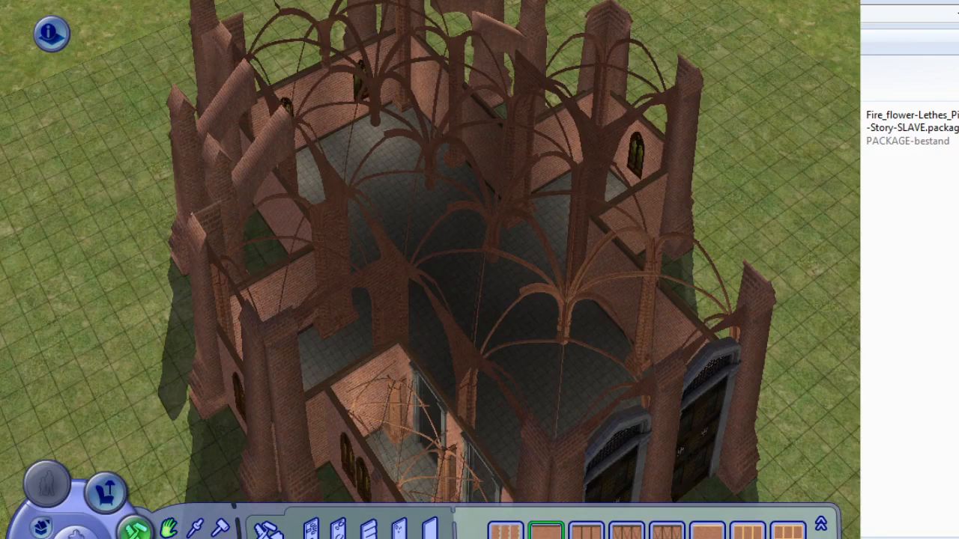
Try rough beige stone on the front flying buttress above the side aisle roof, and finish it in smooth grey with a dark stone top.
key(Page_Up)
key(Page_Up)
right_drag(296, 299, 298, 320)
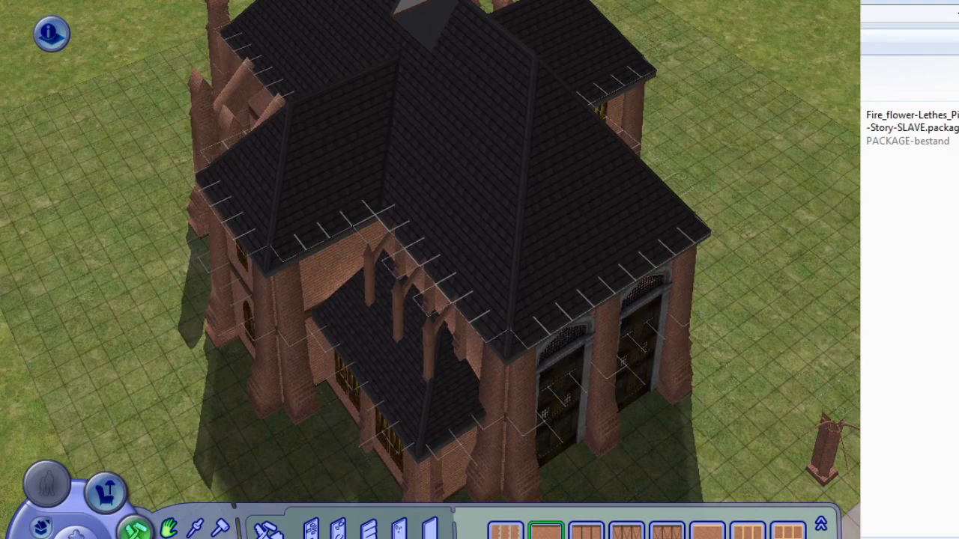
scroll(431, 270, up, 2)
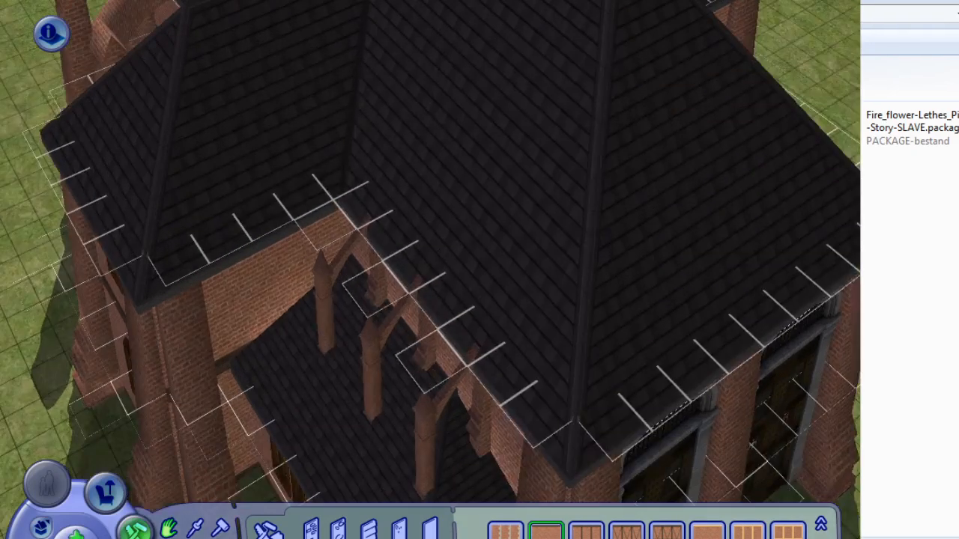
scroll(430, 269, up, 3)
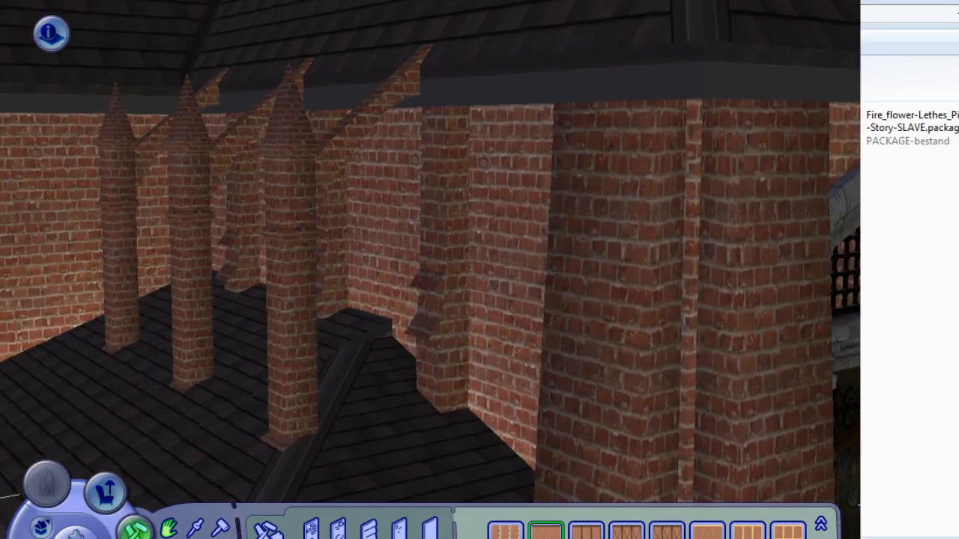
middle_drag(430, 270, 495, 303)
key(r)
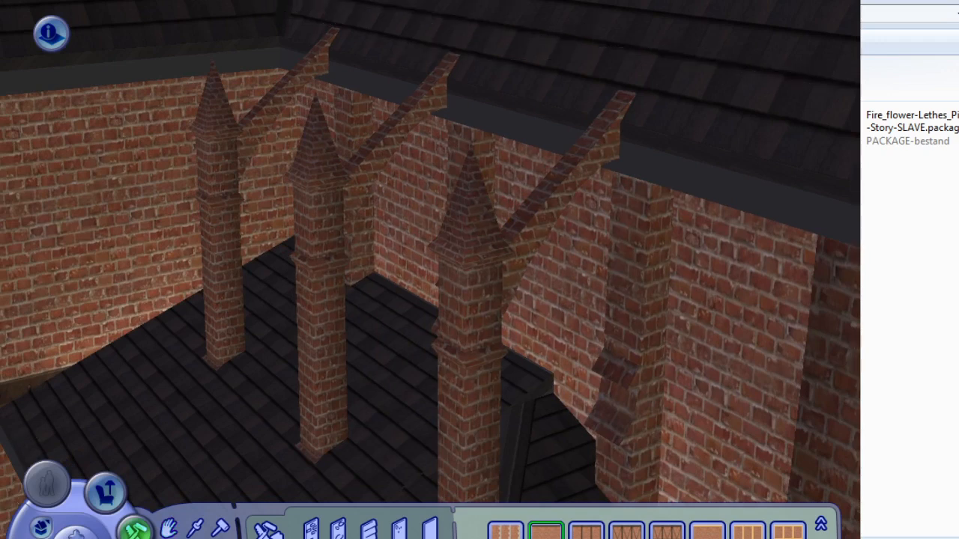
middle_drag(431, 318, 408, 296)
click(413, 298)
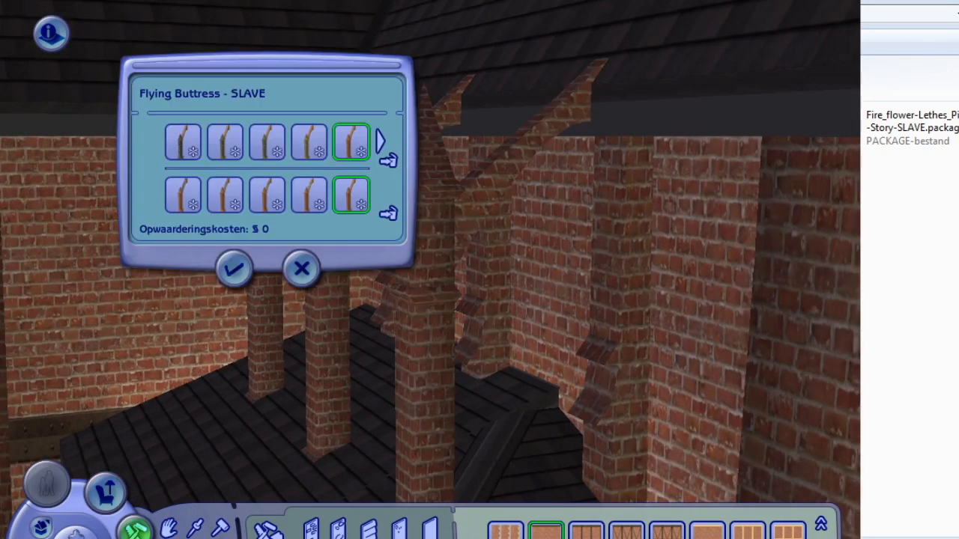
drag(267, 66, 192, 98)
click(234, 174)
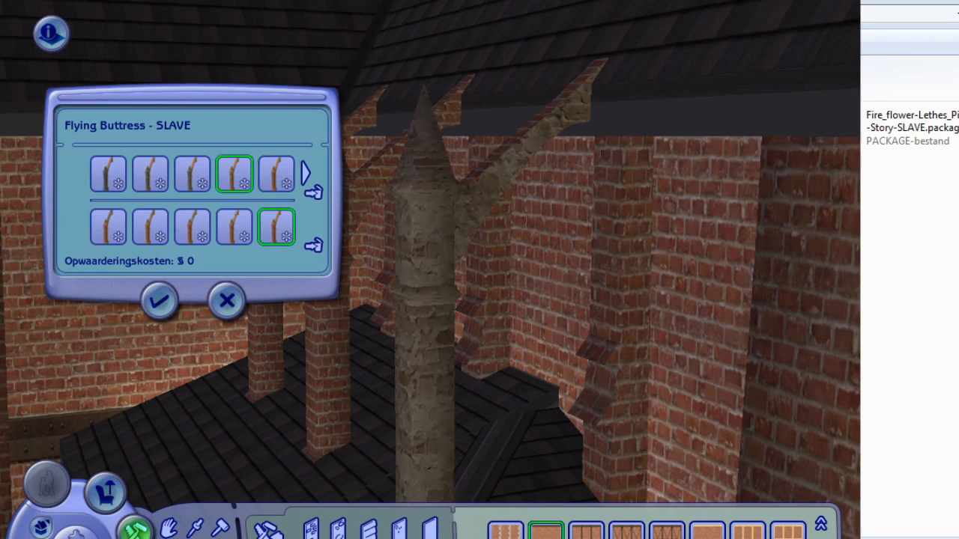
mouse_move(191, 99)
middle_down()
mouse_move(191, 53)
mouse_move(190, 105)
middle_up()
click(306, 174)
click(109, 174)
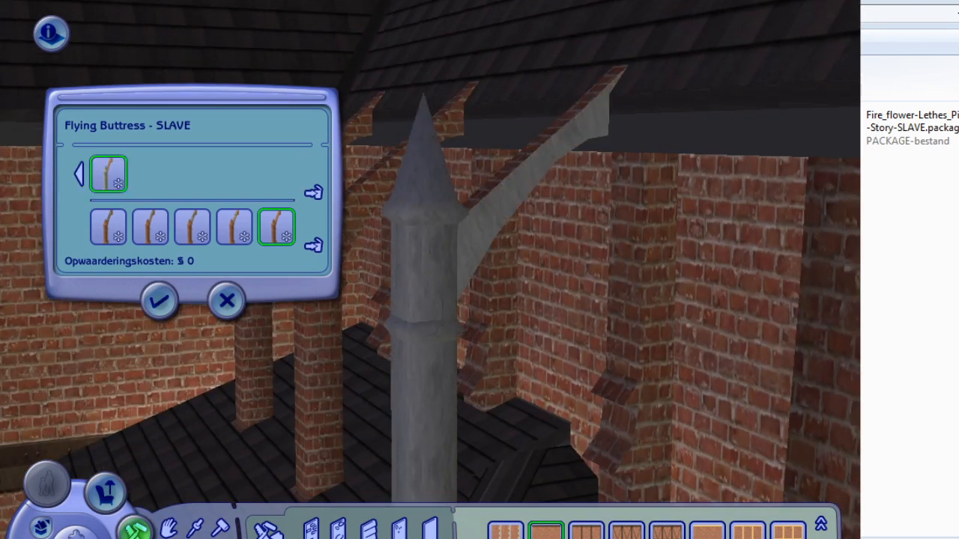
middle_drag(109, 174, 108, 105)
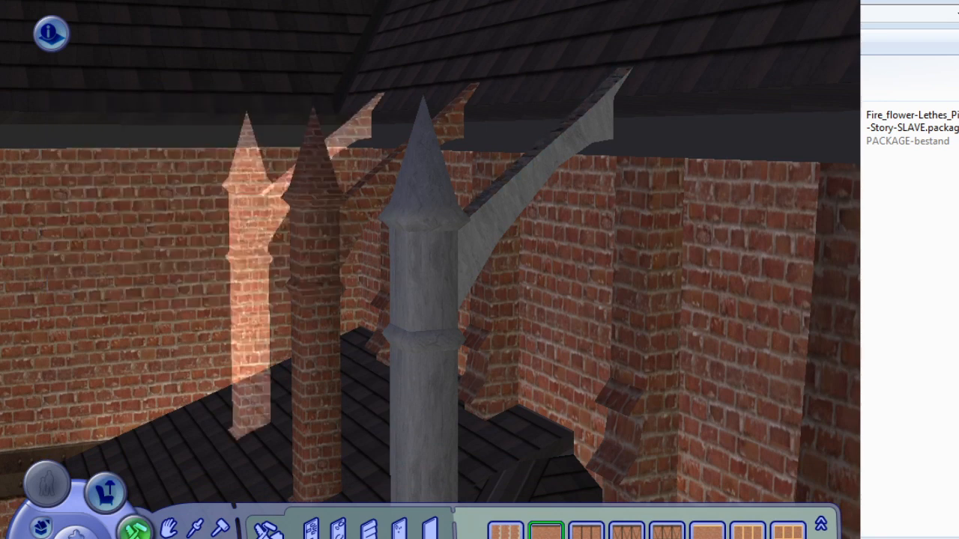
Examine up close how the grey flying buttress and the large brick buttresses meet the walls and roof edges.
middle_drag(259, 337, 345, 498)
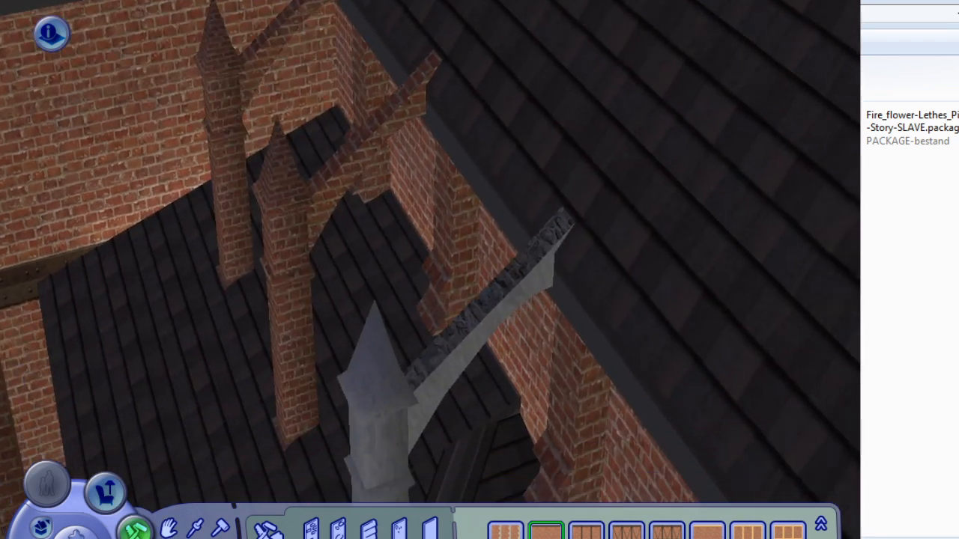
middle_drag(300, 405, 264, 433)
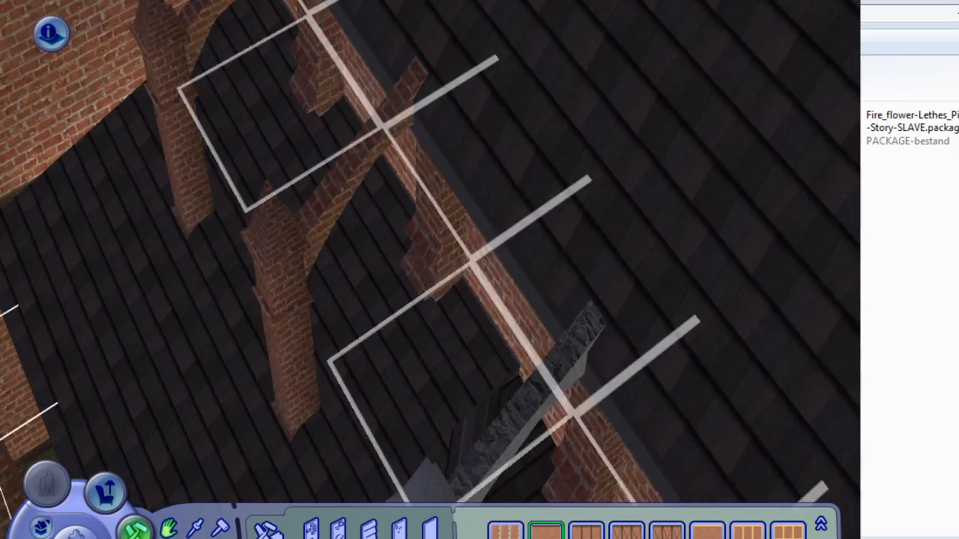
key(Tab)
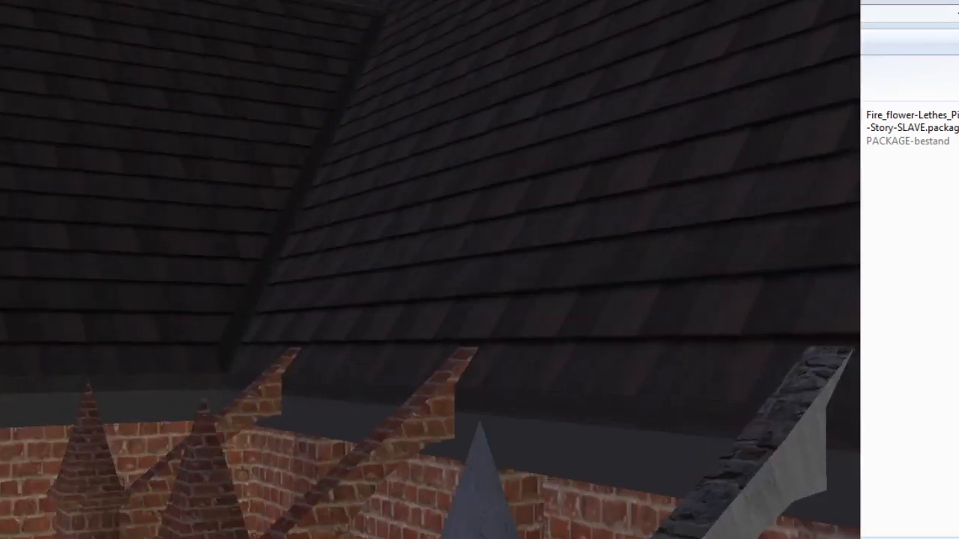
key(d)
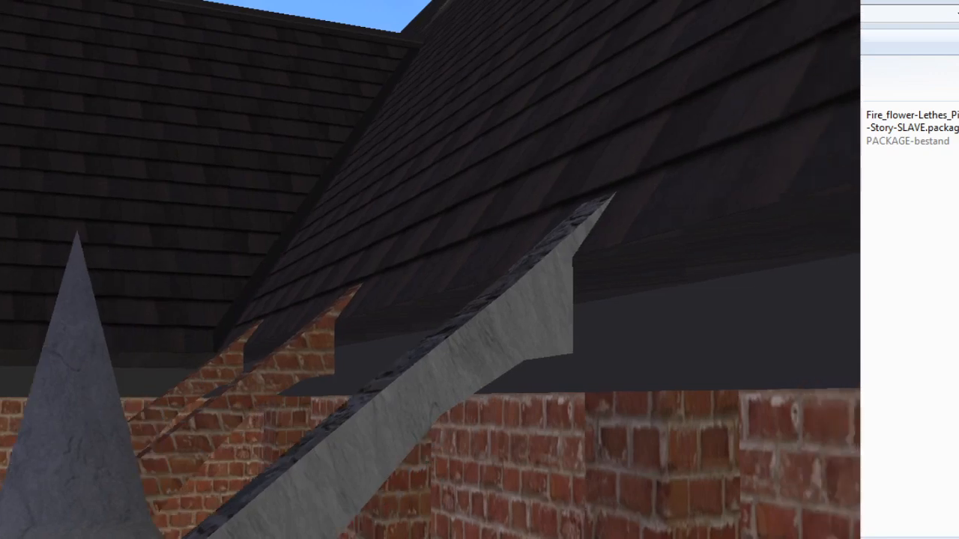
key(q)
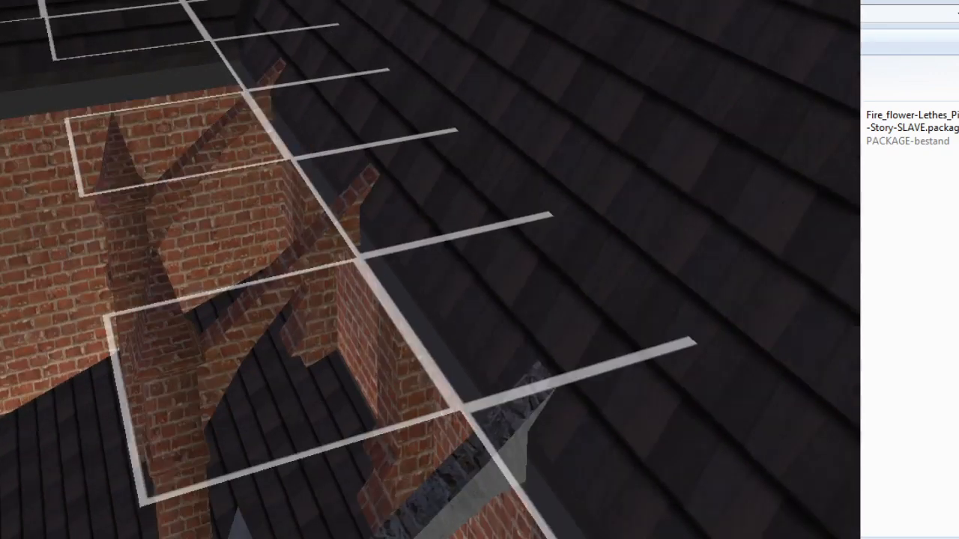
key(e)
key(w)
key(q)
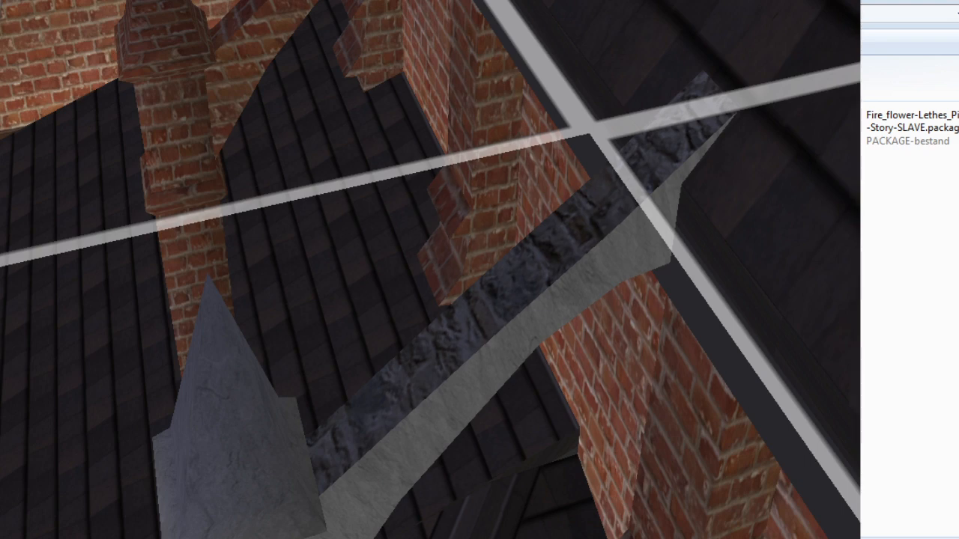
key(s)
key(w)
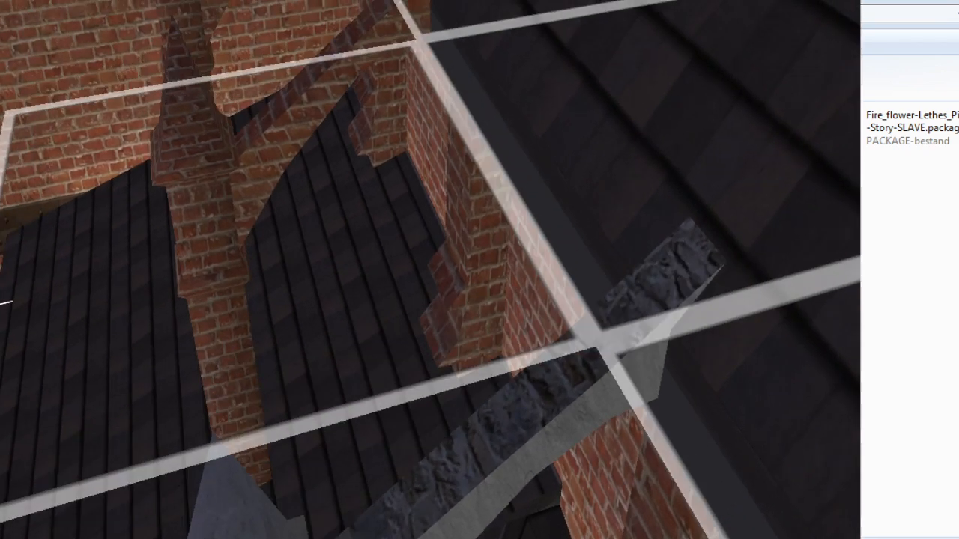
key(w)
key(s)
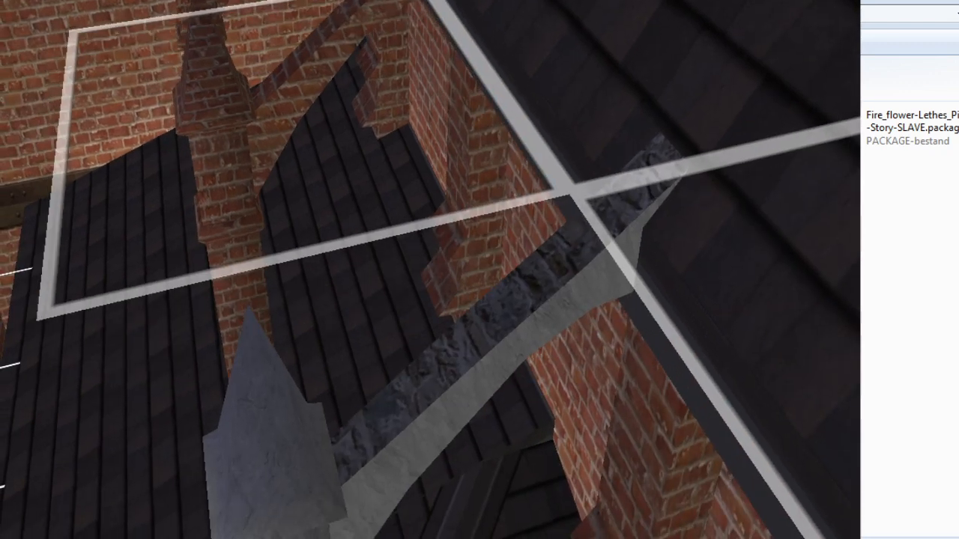
key(w)
key(a)
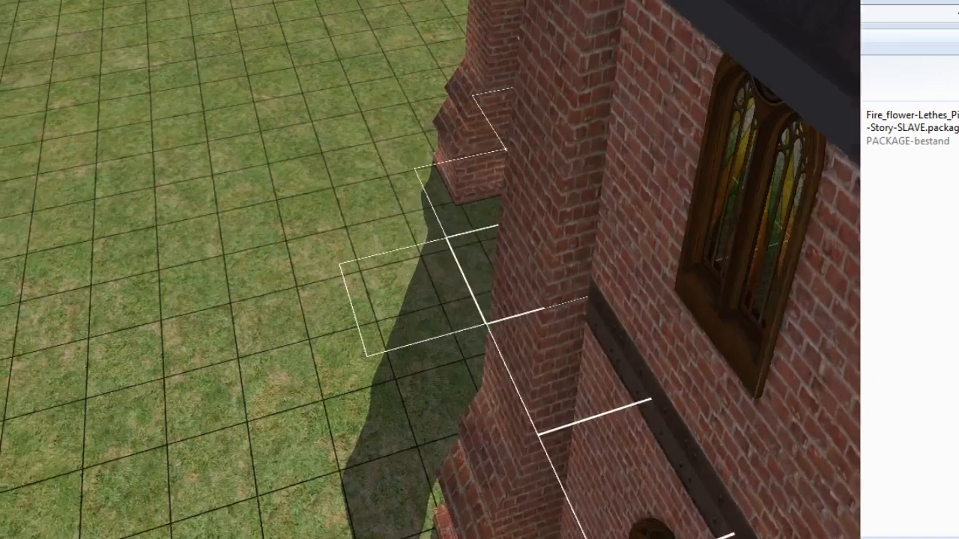
key(a)
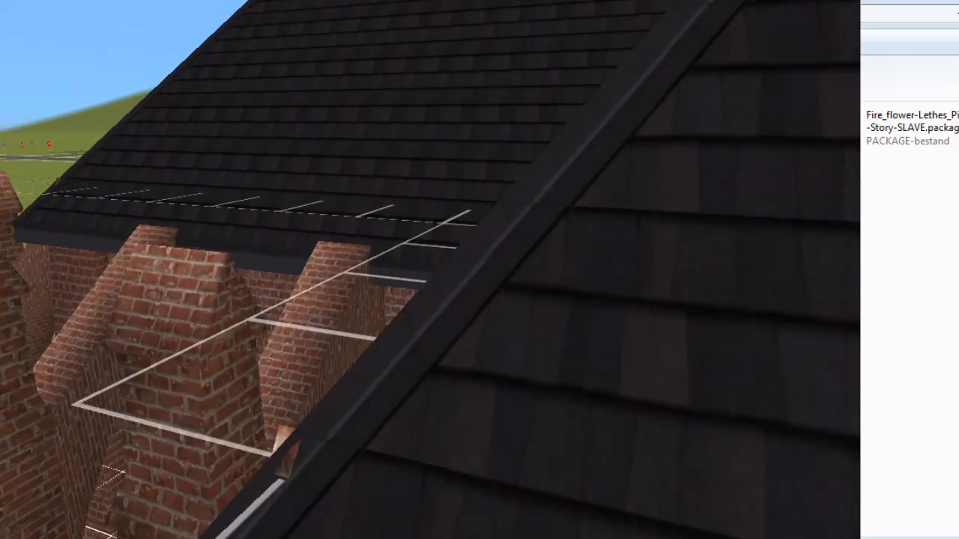
key(a)
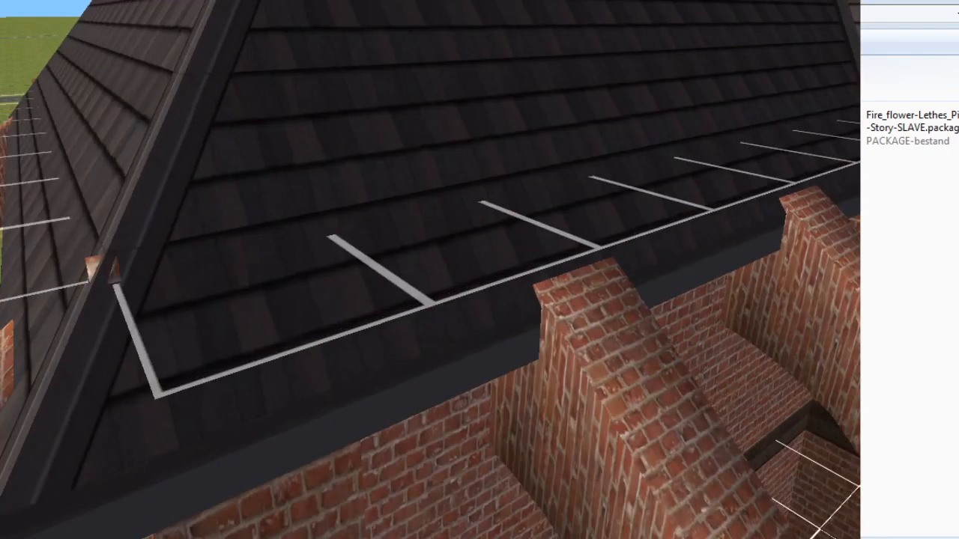
key(a)
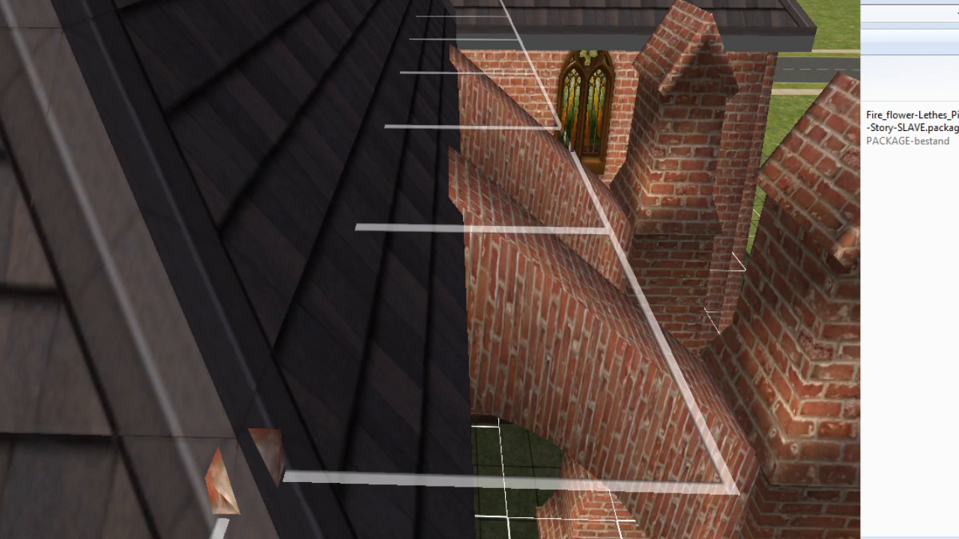
key(Tab)
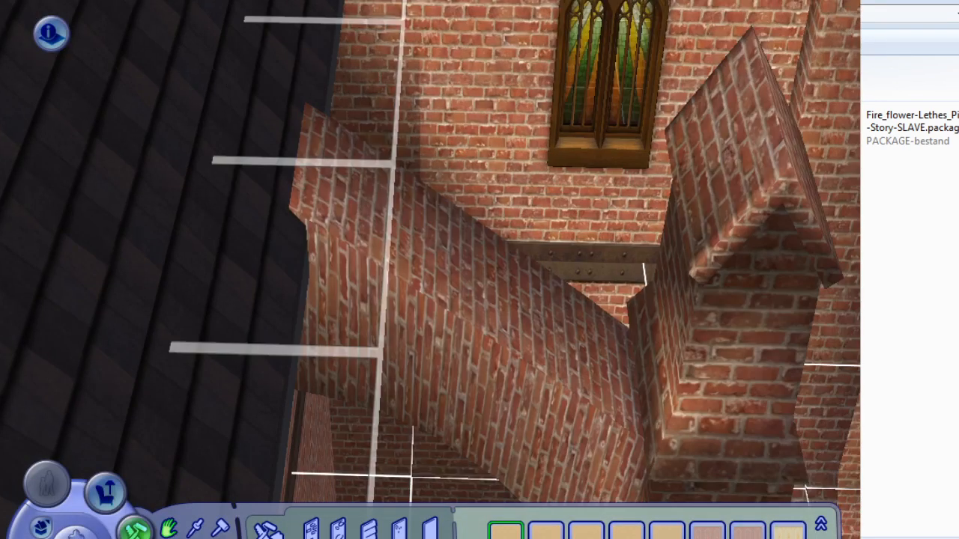
Try dark grey stone on a large rear buttress, discard it, and close the neighbouring buttress's design options unchanged.
key(s)
key(x)
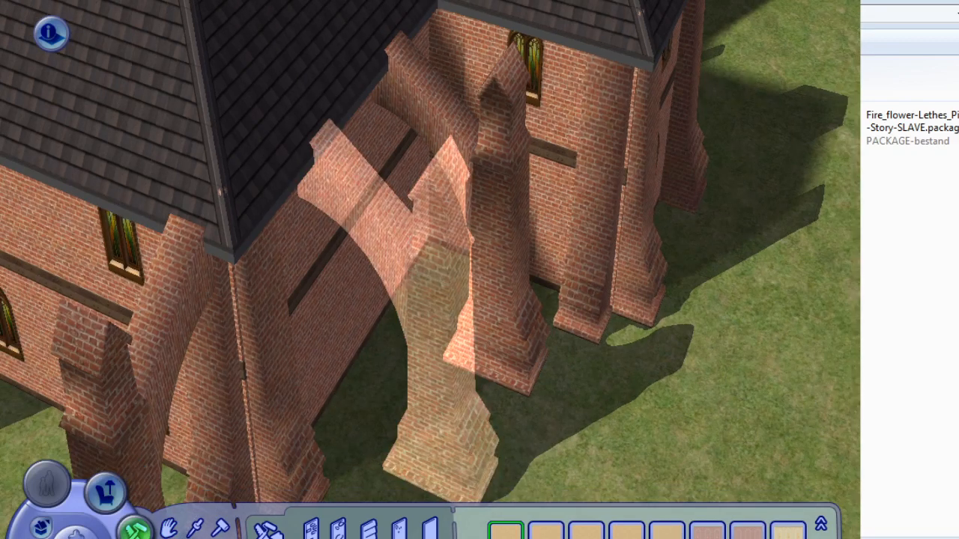
click(393, 202)
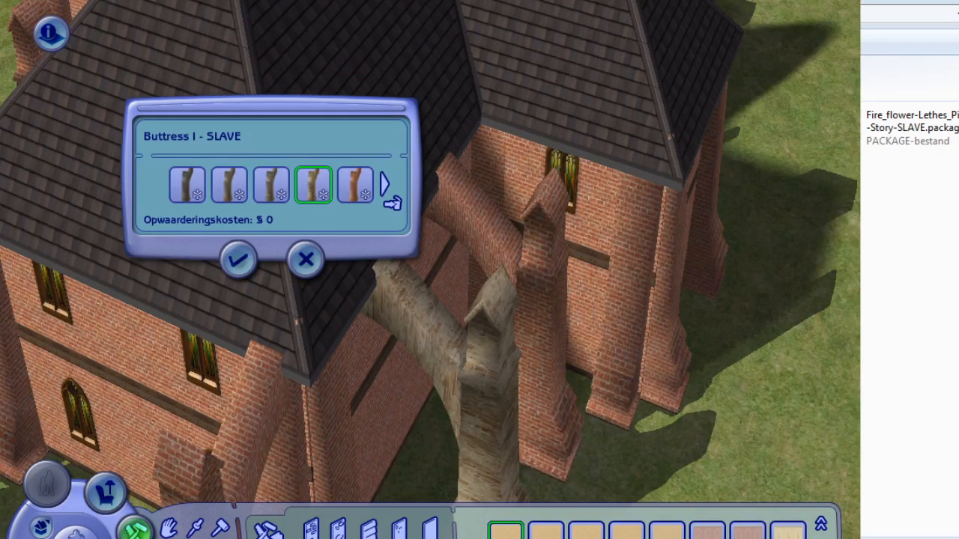
click(271, 185)
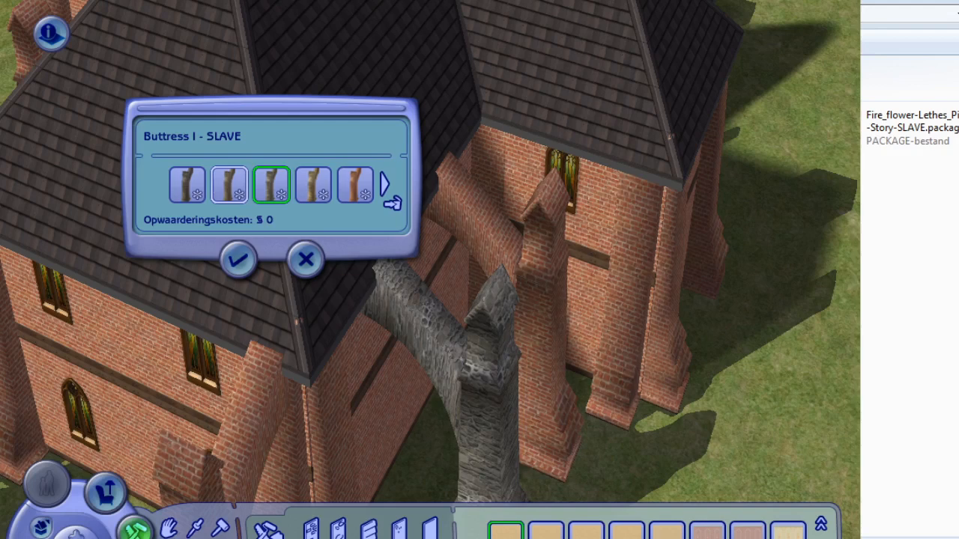
click(305, 259)
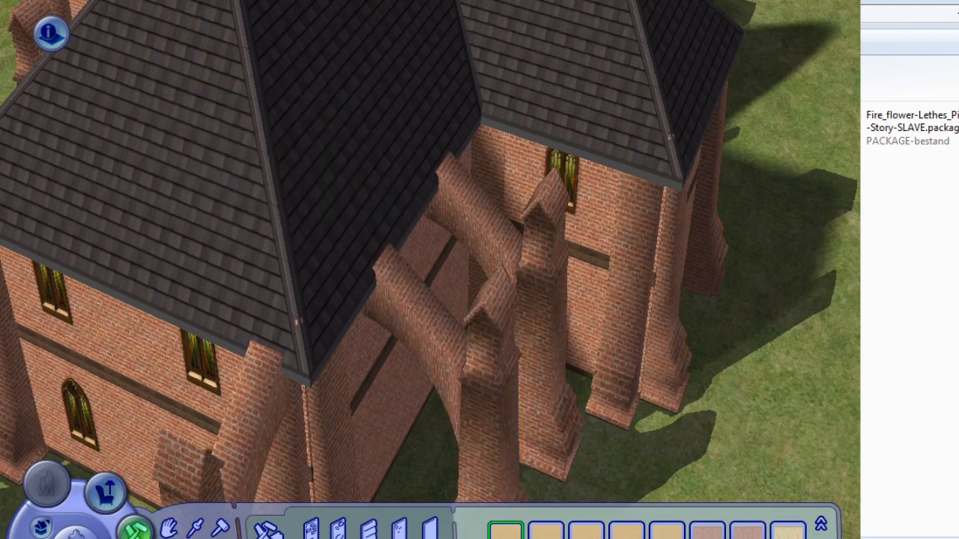
click(583, 303)
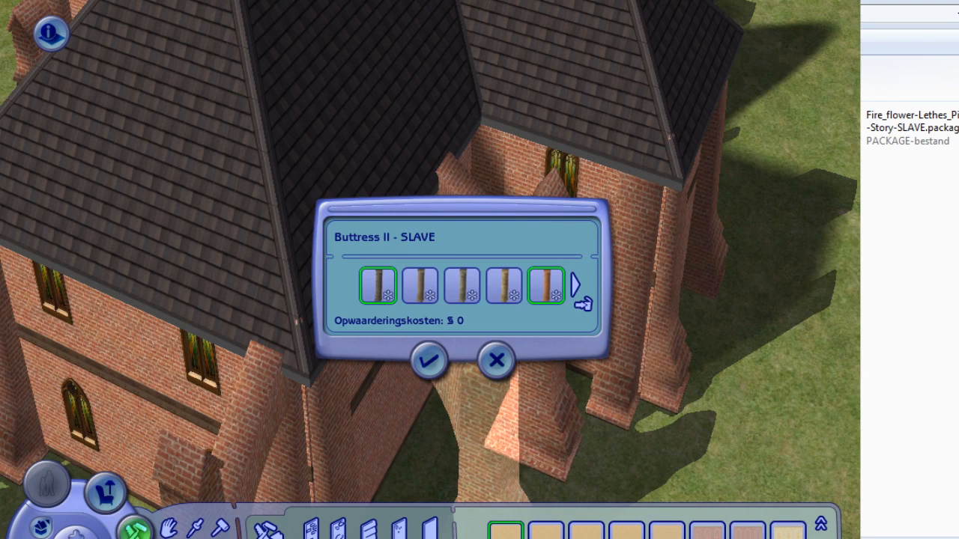
click(496, 360)
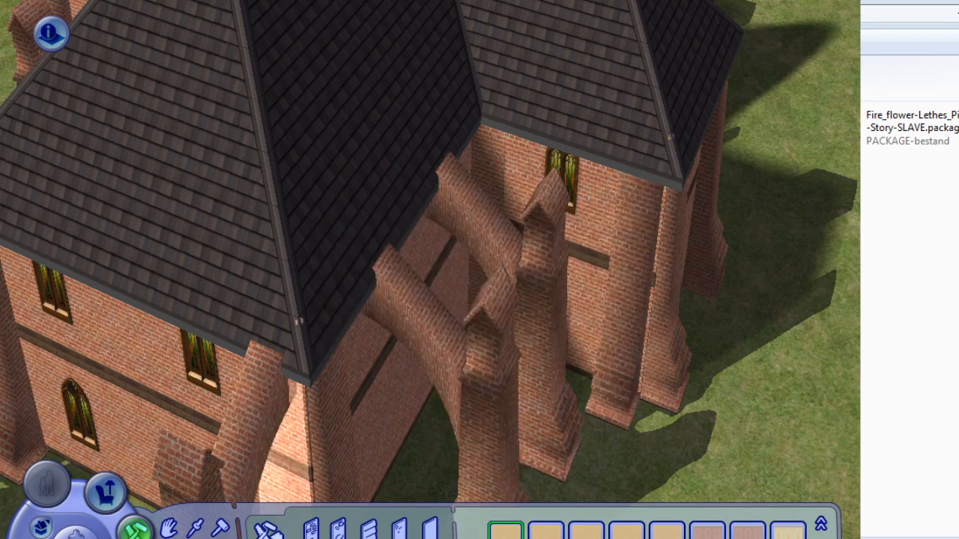
Leave the wall coverings and look over the whole church exterior from the rear.
click(266, 529)
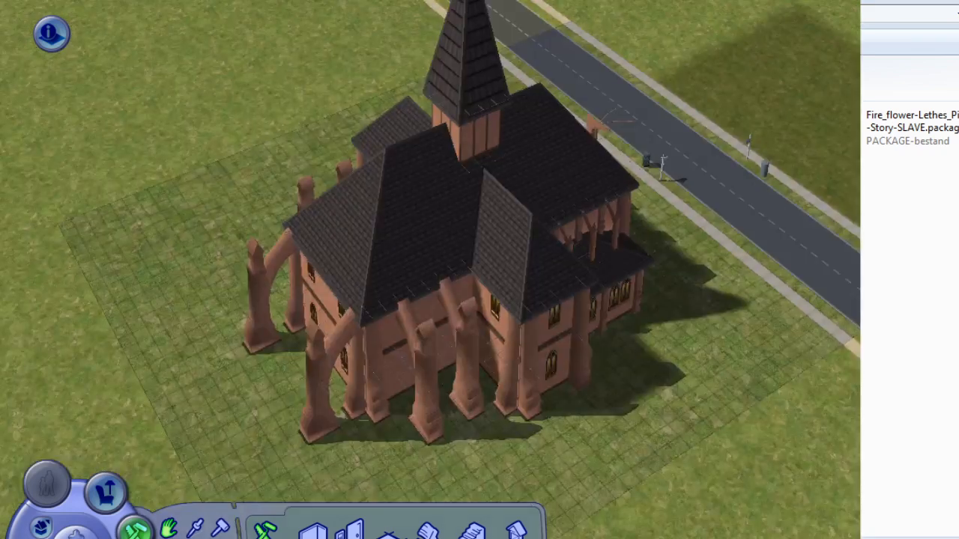
scroll(479, 270, up, 2)
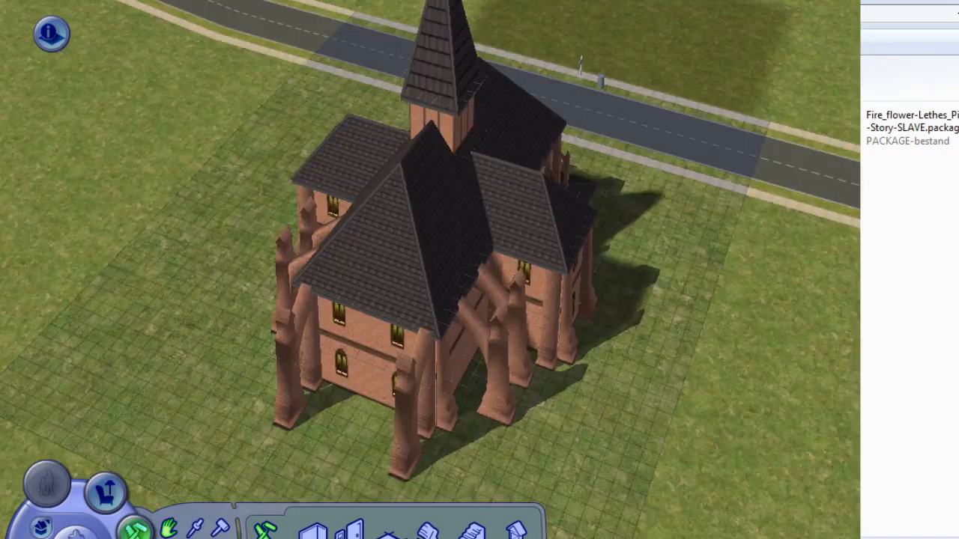
Try a pale stone floor gallery with a railing on the upper level, inside the nave above the entrance doors.
key(comma)
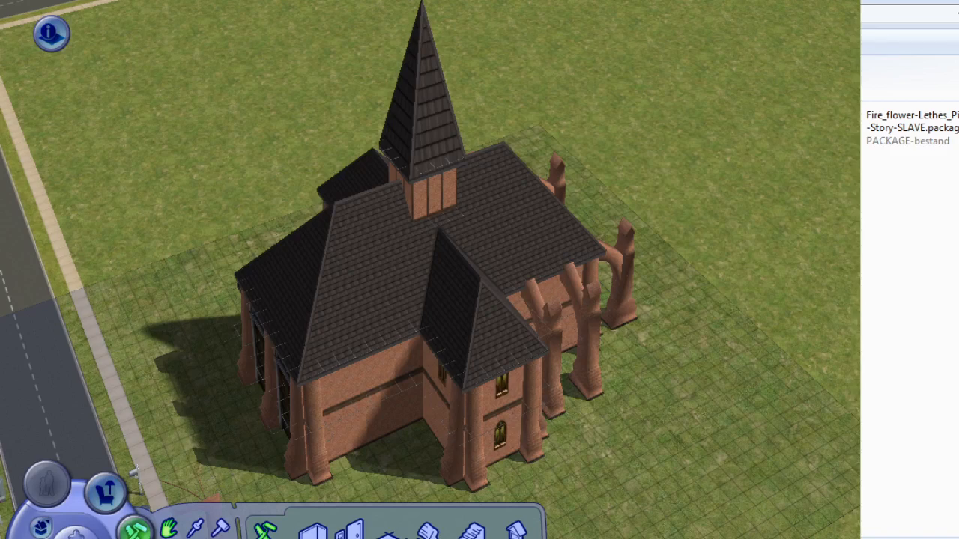
key(comma)
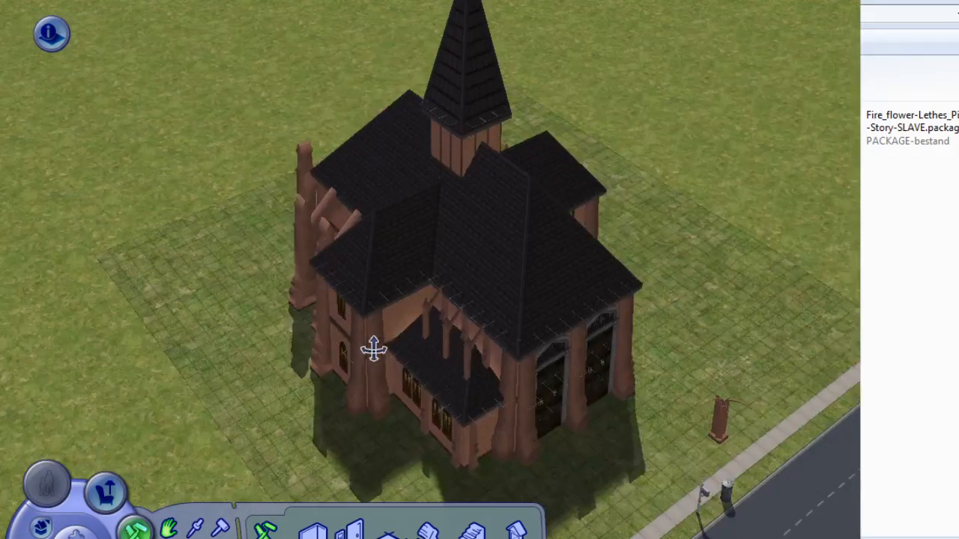
scroll(373, 347, up, 2)
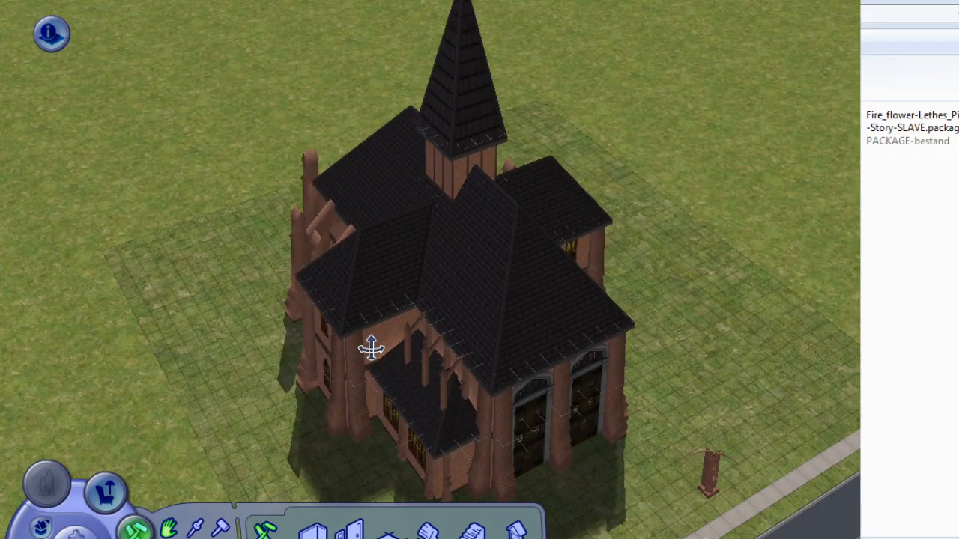
middle_drag(372, 348, 384, 349)
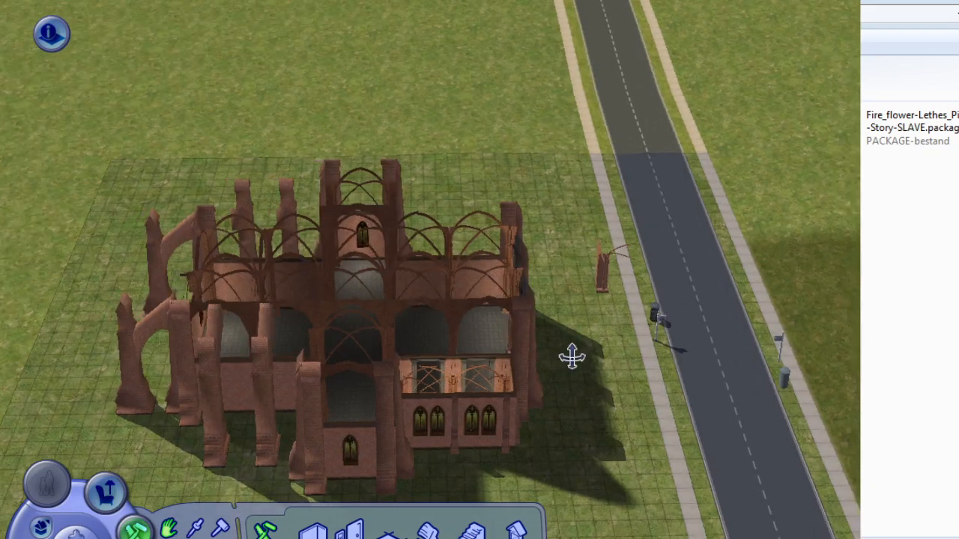
middle_drag(572, 357, 352, 287)
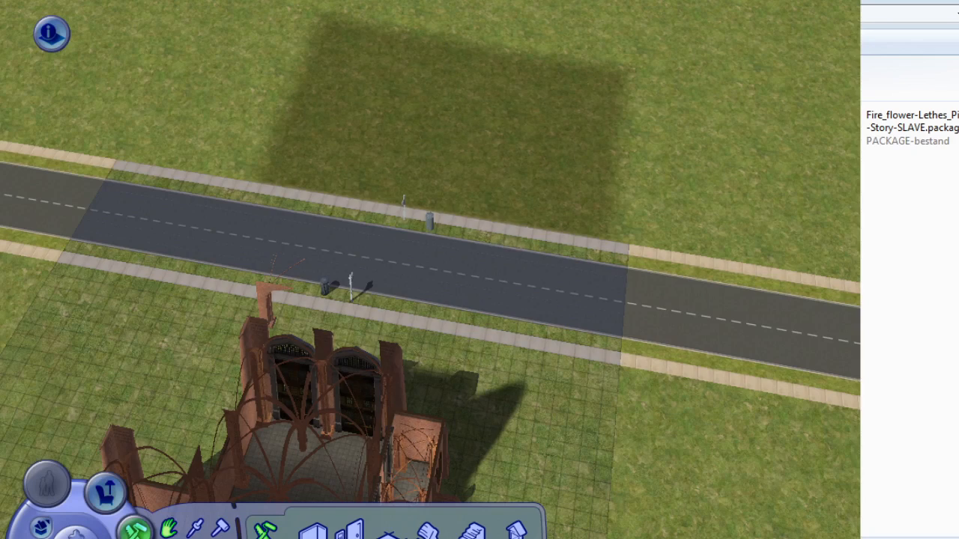
middle_drag(430, 270, 480, 258)
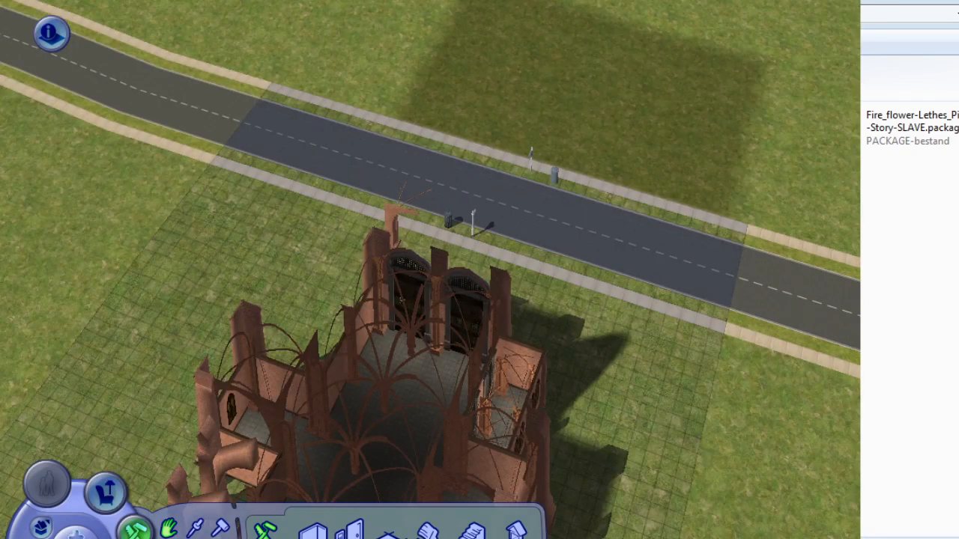
click(427, 530)
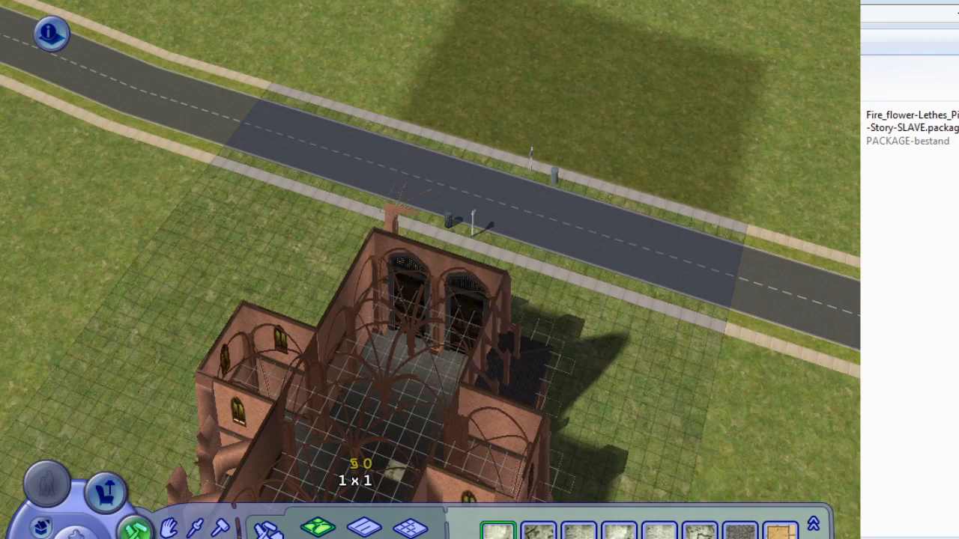
scroll(355, 468, up, 2)
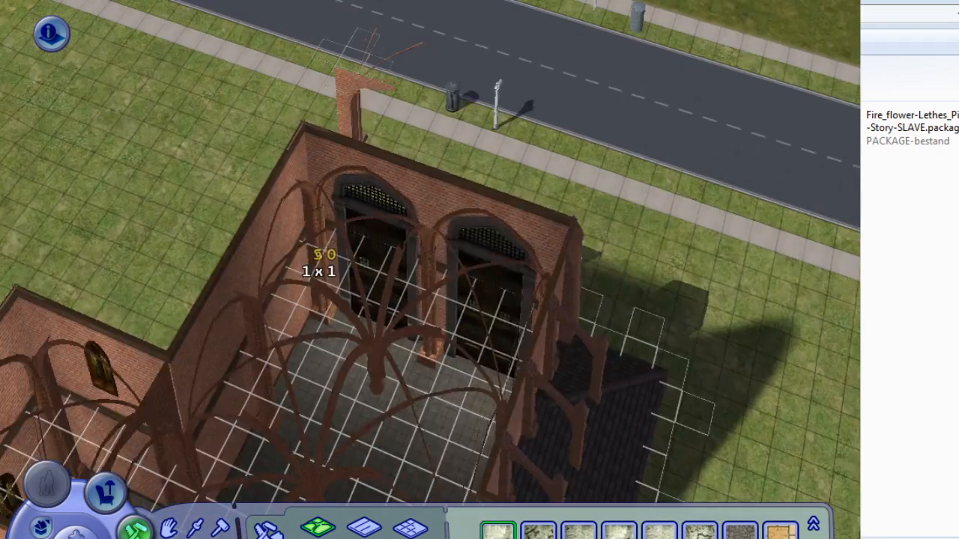
drag(318, 279, 508, 459)
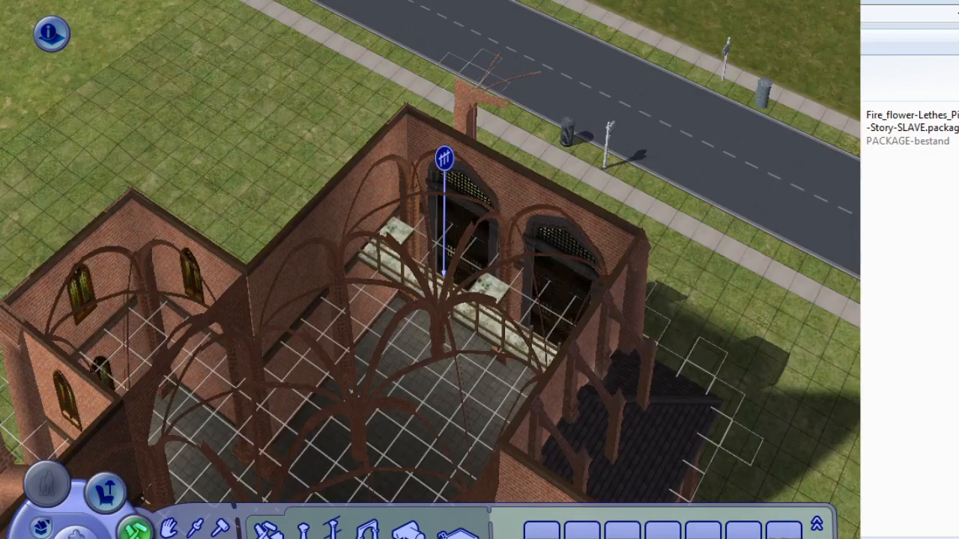
middle_drag(444, 275, 475, 332)
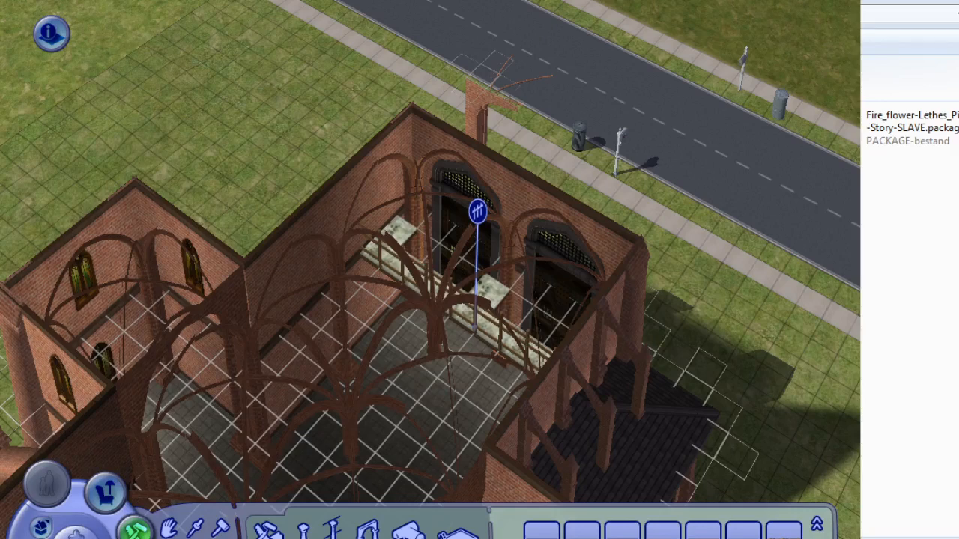
mouse_move(477, 212)
middle_down()
mouse_move(535, 257)
mouse_move(676, 307)
middle_up()
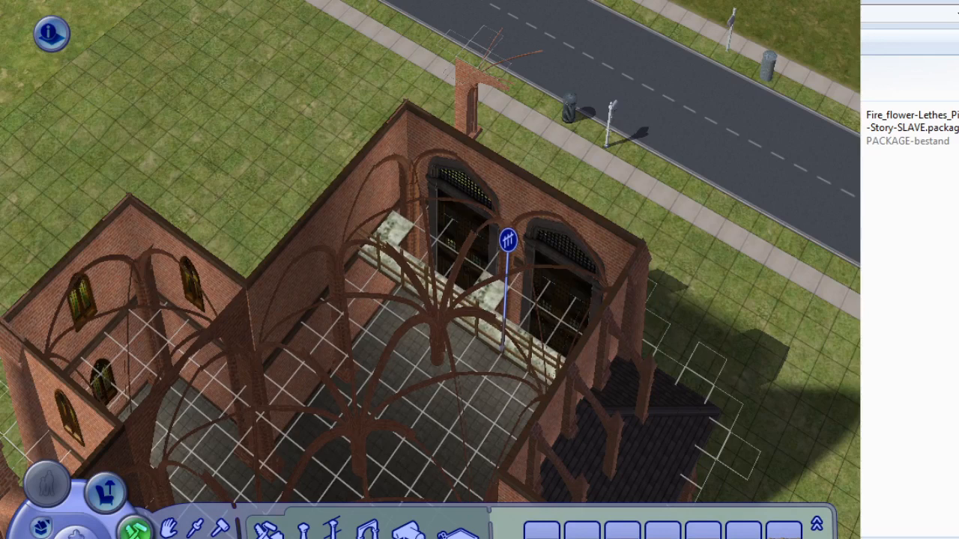
middle_drag(503, 350, 503, 426)
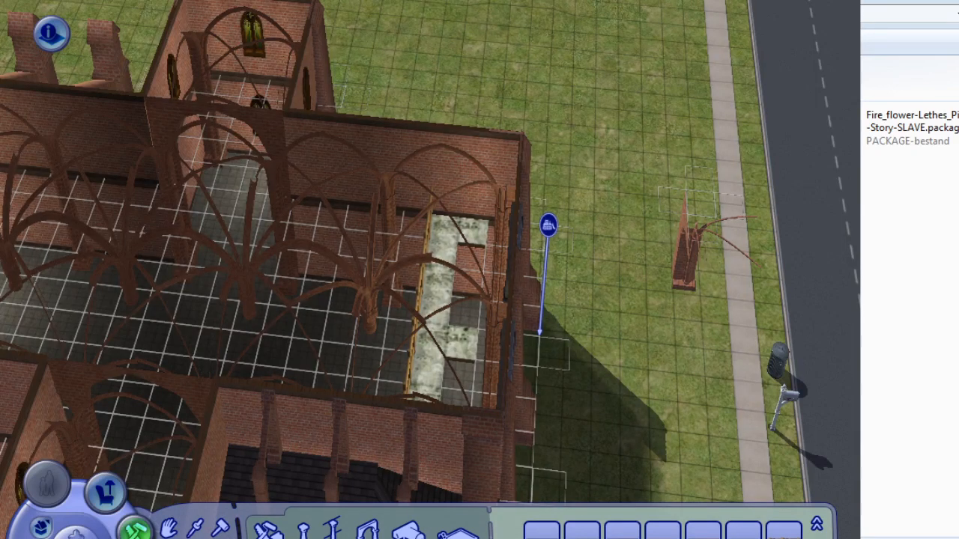
Examine the nave and transept interiors, rib vaults, roofs and side aisle at different storey levels.
key(Page_Down)
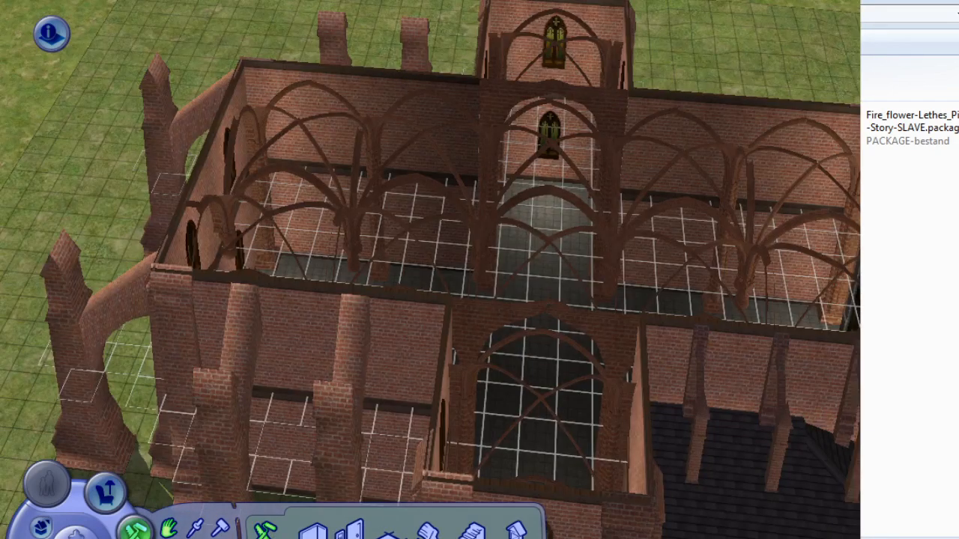
middle_drag(270, 358, 210, 358)
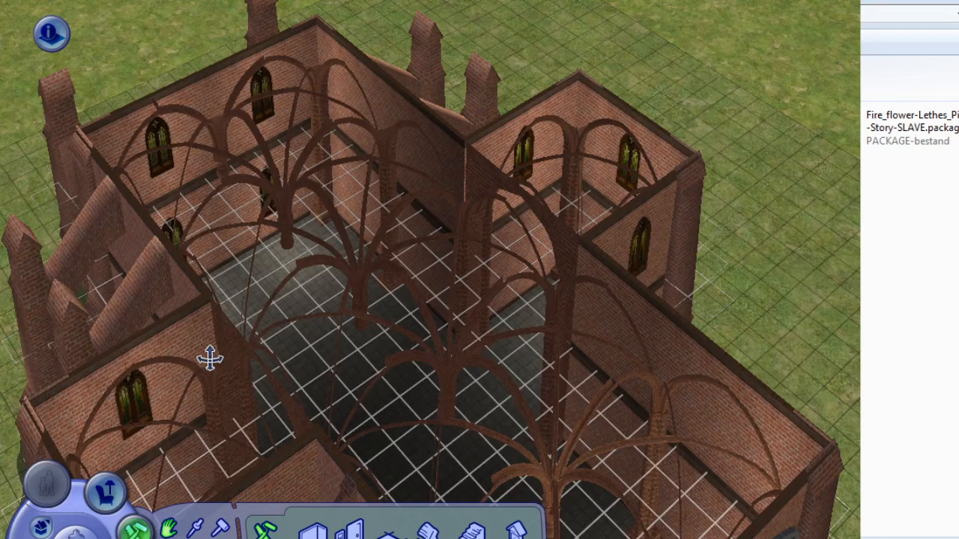
middle_drag(210, 359, 3, 322)
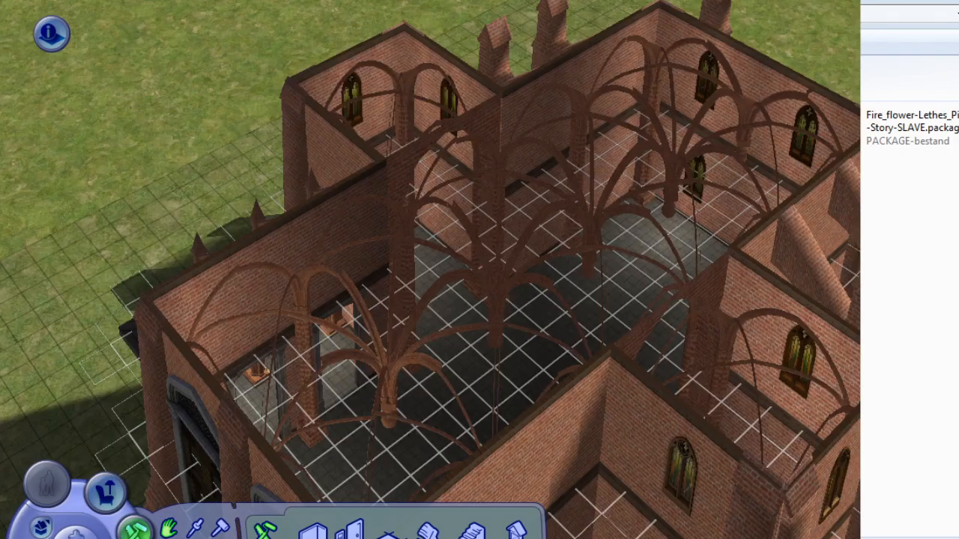
key(Page_Down)
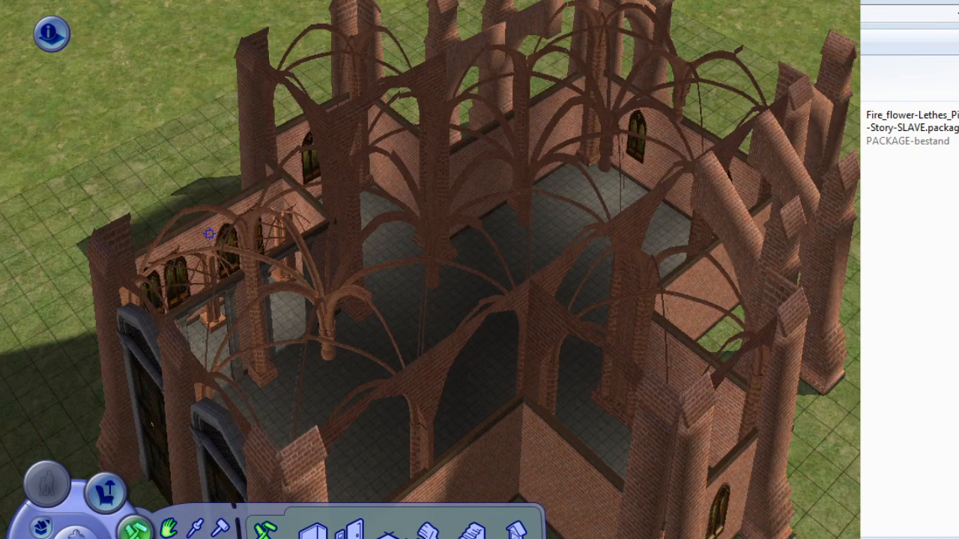
key(Page_Up)
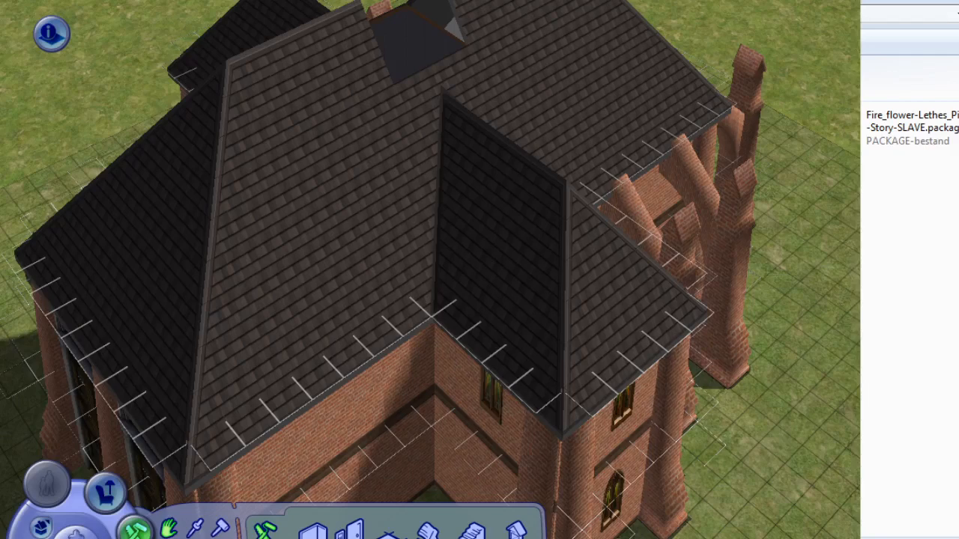
middle_drag(455, 258, 449, 281)
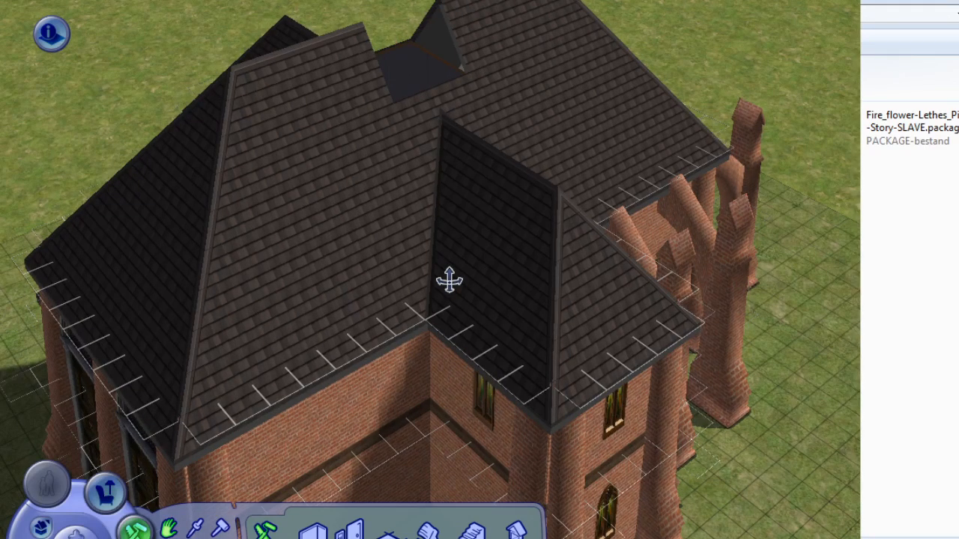
middle_drag(449, 280, 555, 280)
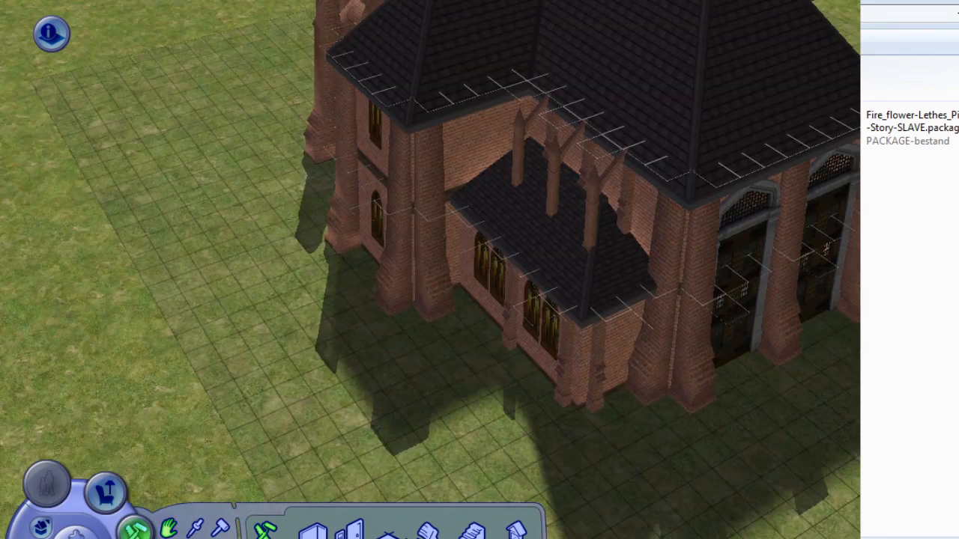
key(Page_Down)
middle_drag(480, 280, 427, 288)
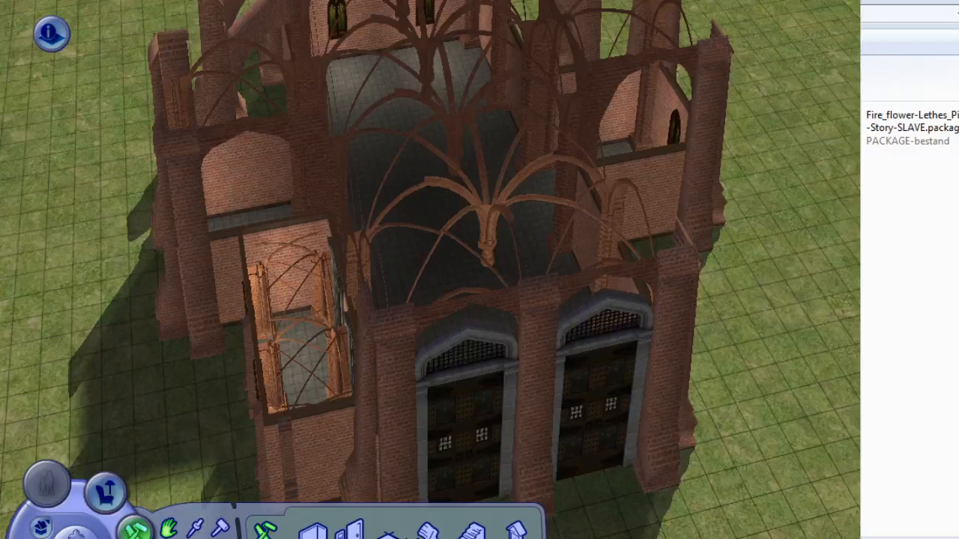
scroll(450, 270, down, 3)
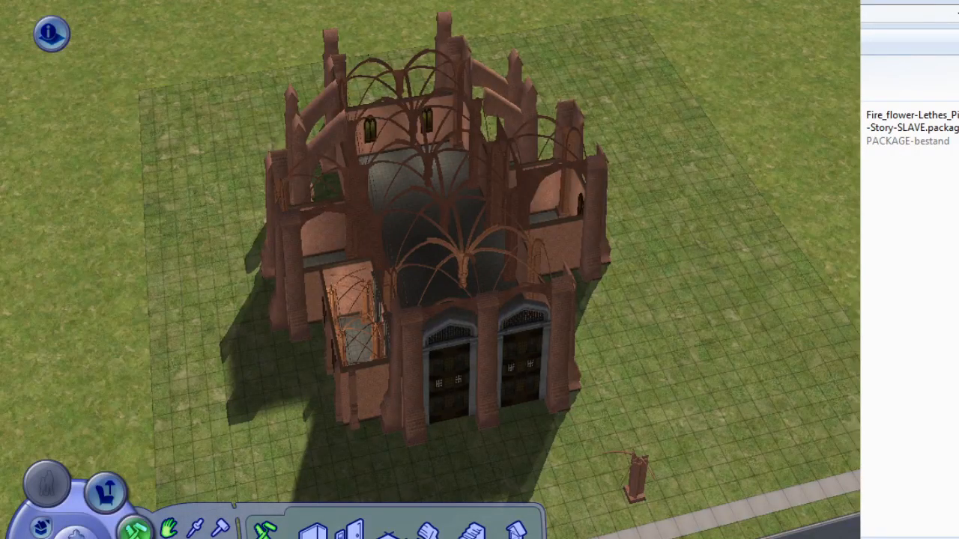
Inspect the complete roofed exterior of the church from the side aisle, the rear and the entrance front.
key(Page_Up)
key(comma)
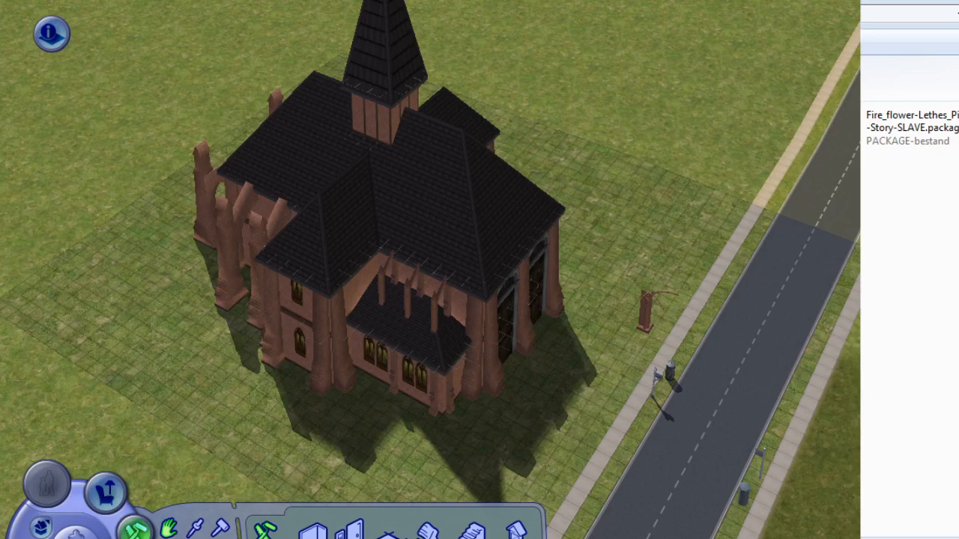
key(c)
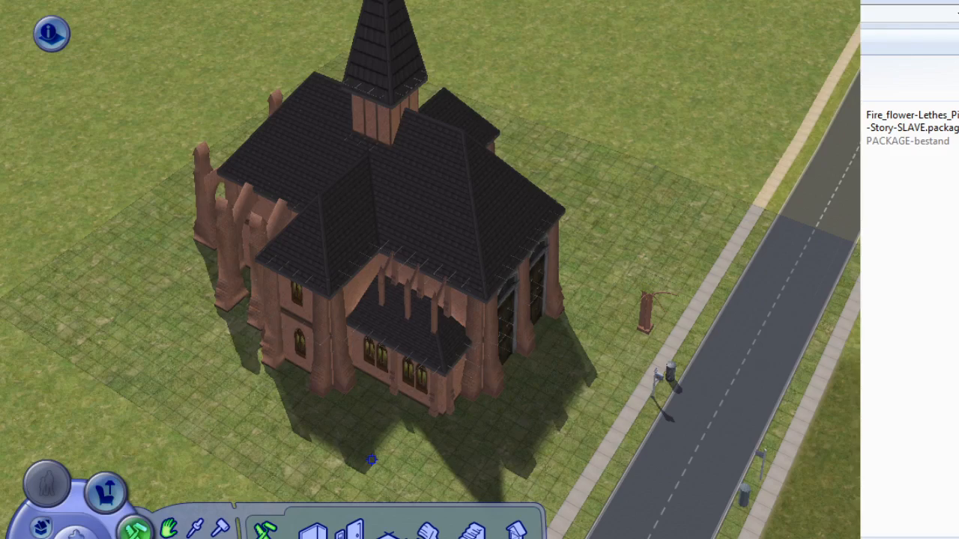
key(comma)
key(comma)
key(comma)
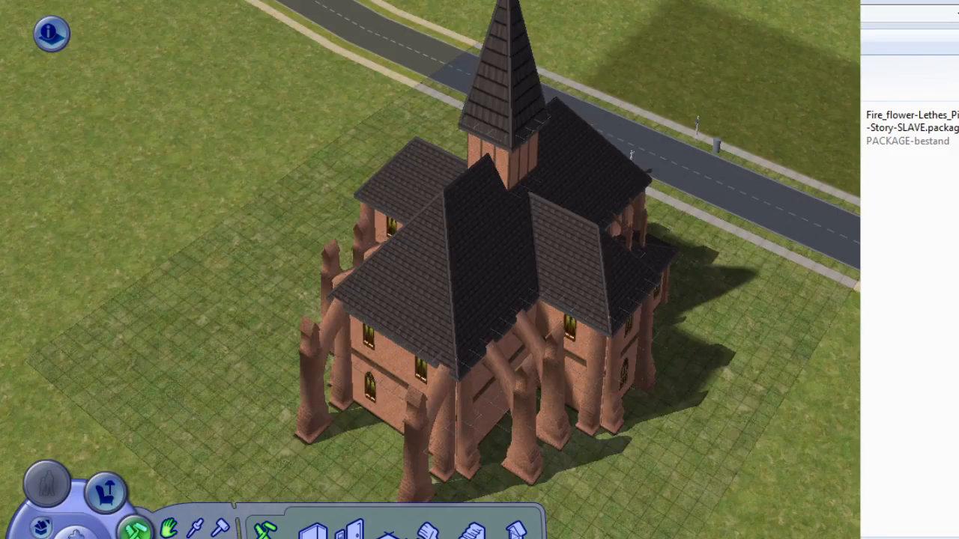
key(comma)
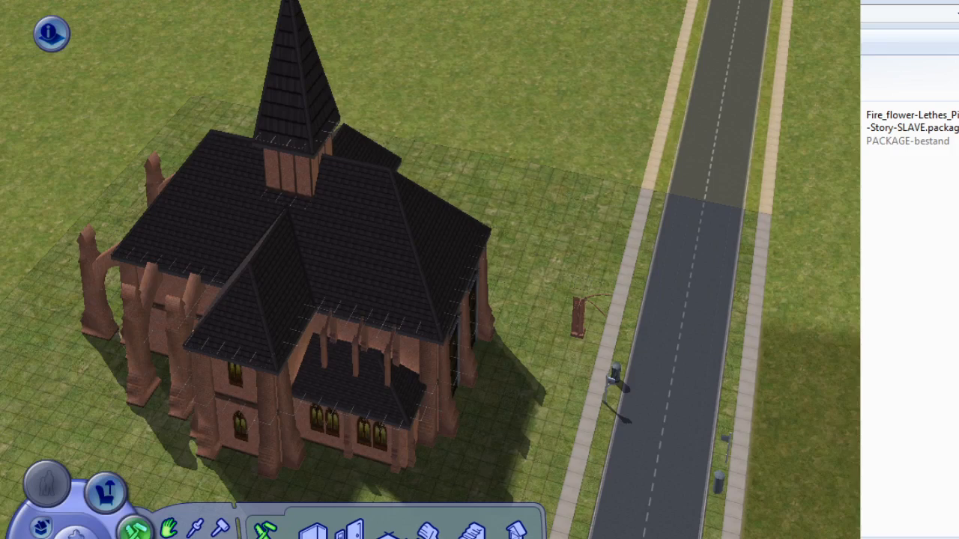
key(comma)
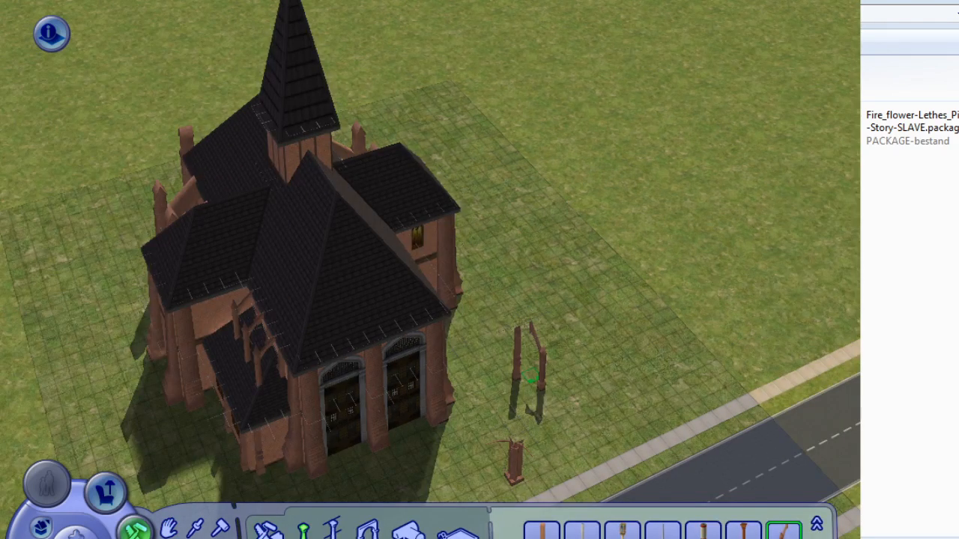
Place samples of the large brick buttresses and the rib-vault columns on the lawn beside the church entrance.
click(816, 538)
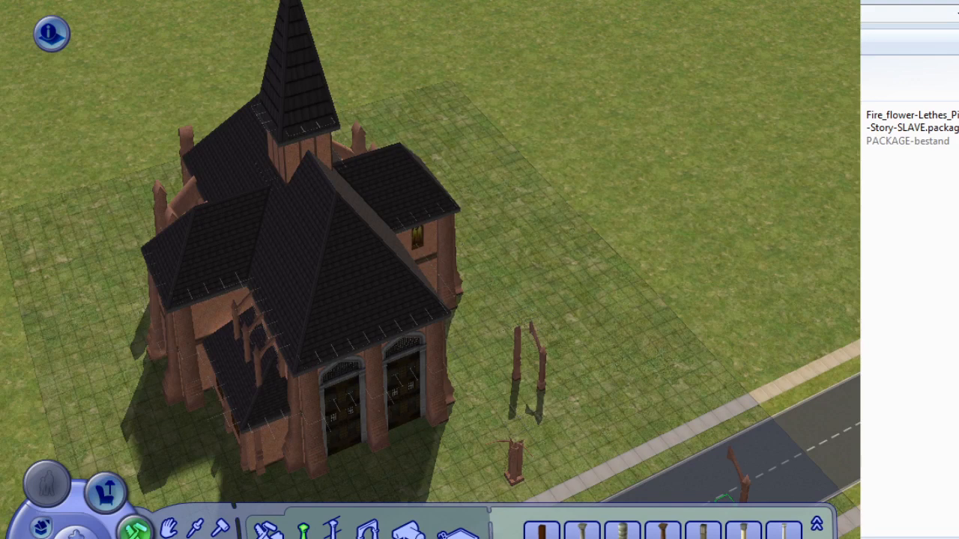
click(663, 531)
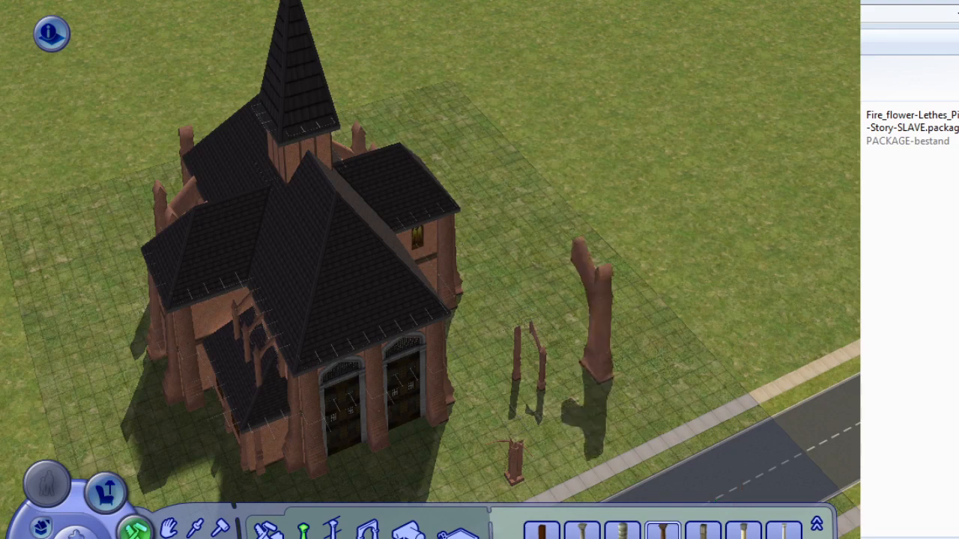
click(572, 361)
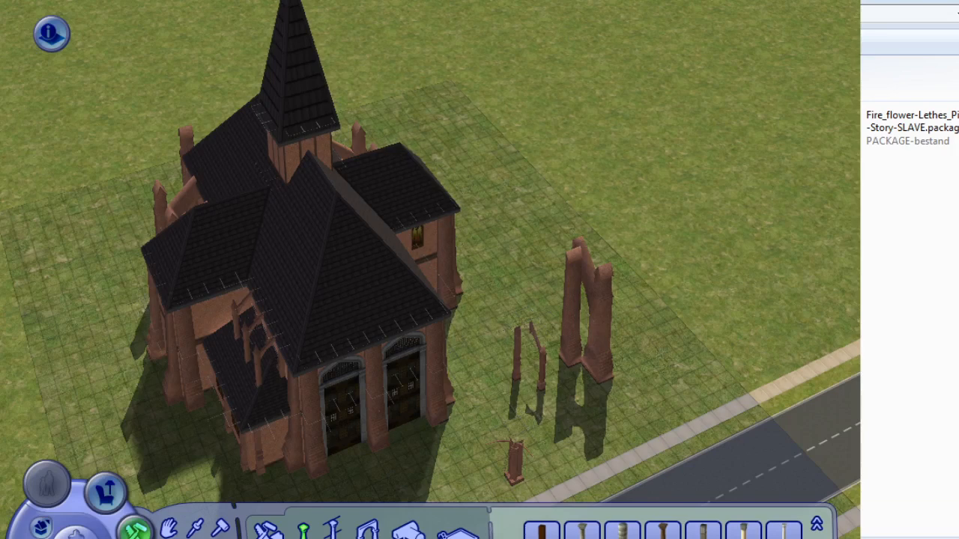
click(553, 352)
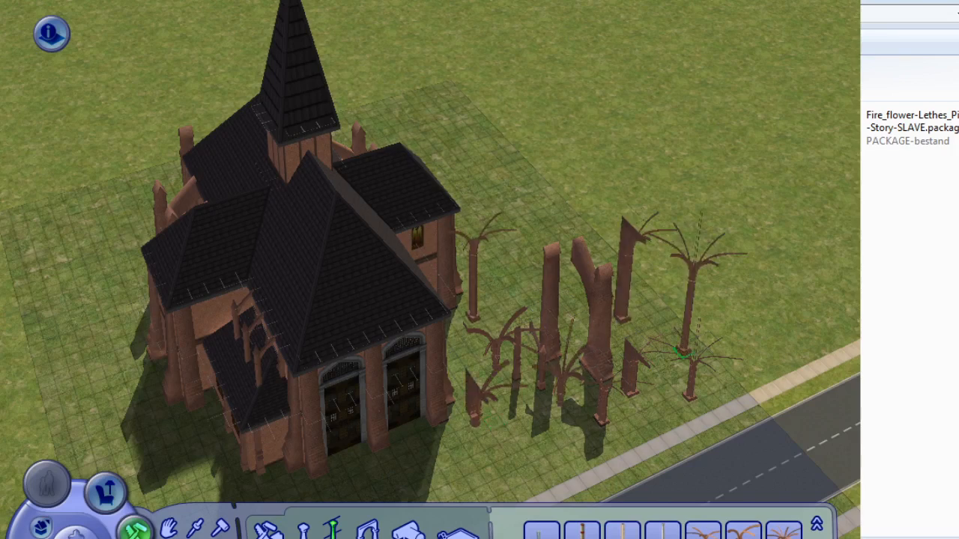
click(743, 530)
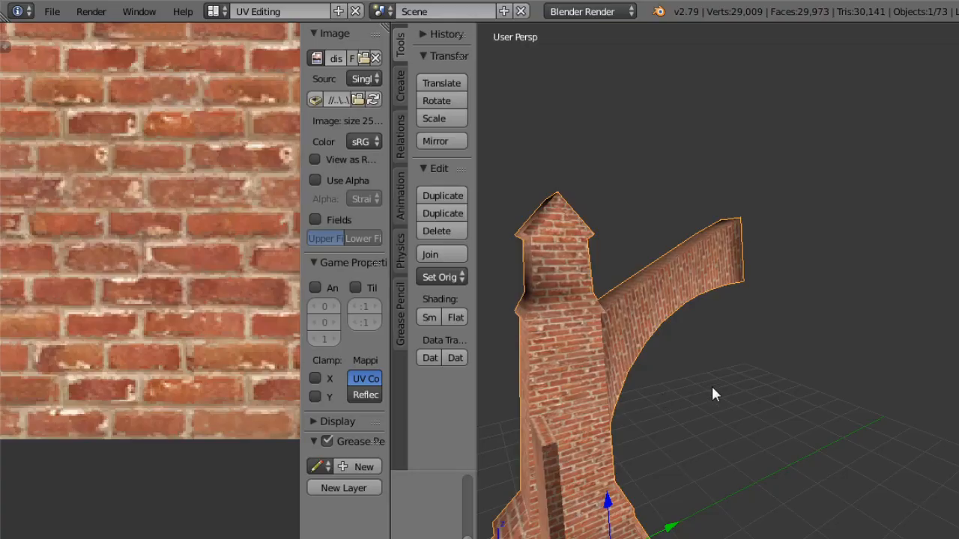
Switch to Blender, view the brick flying buttress from above and open its mesh in Edit Mode.
middle_drag(711, 386, 809, 456)
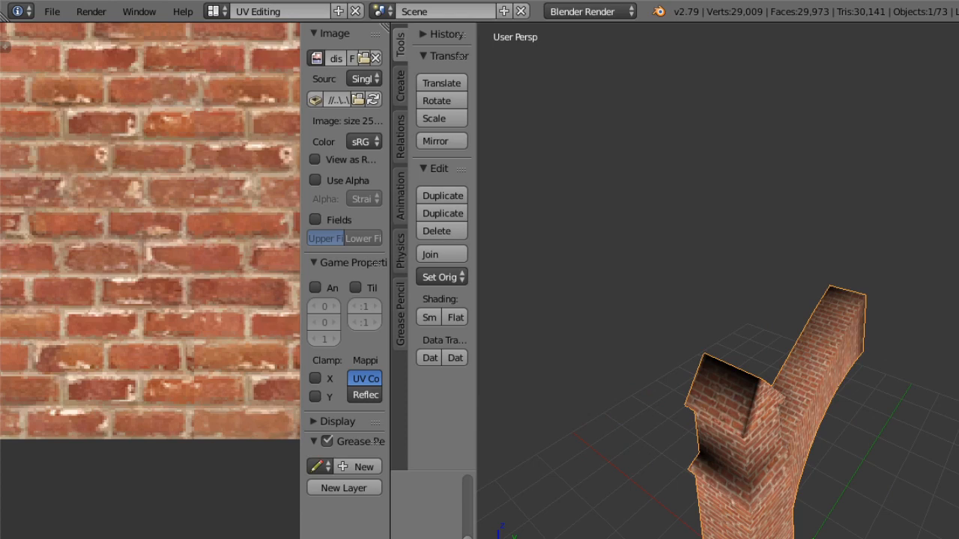
click(637, 538)
click(637, 538)
Select the mesh faces along the upper half of the flying arch's sloping top surface.
middle_drag(862, 442, 730, 334)
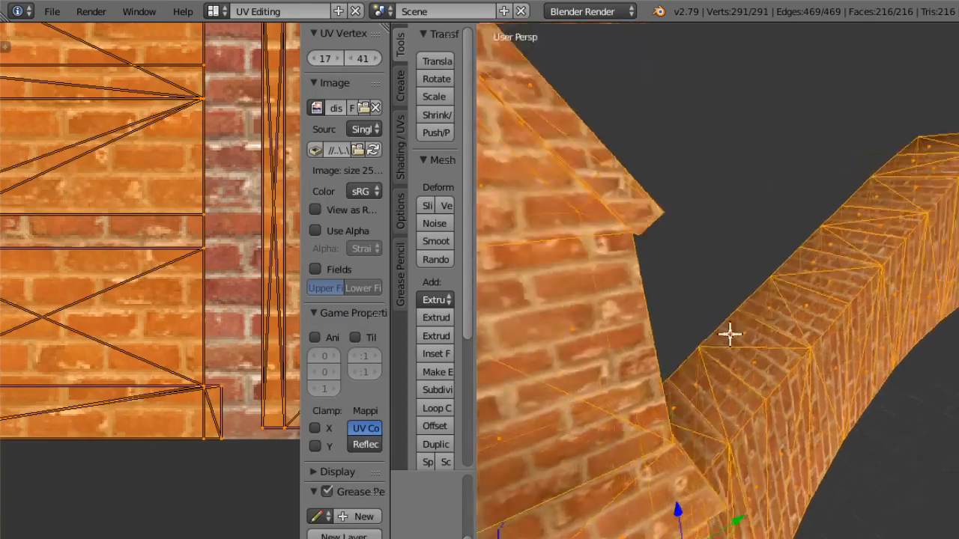
scroll(724, 380, down, 4)
middle_drag(723, 379, 723, 333)
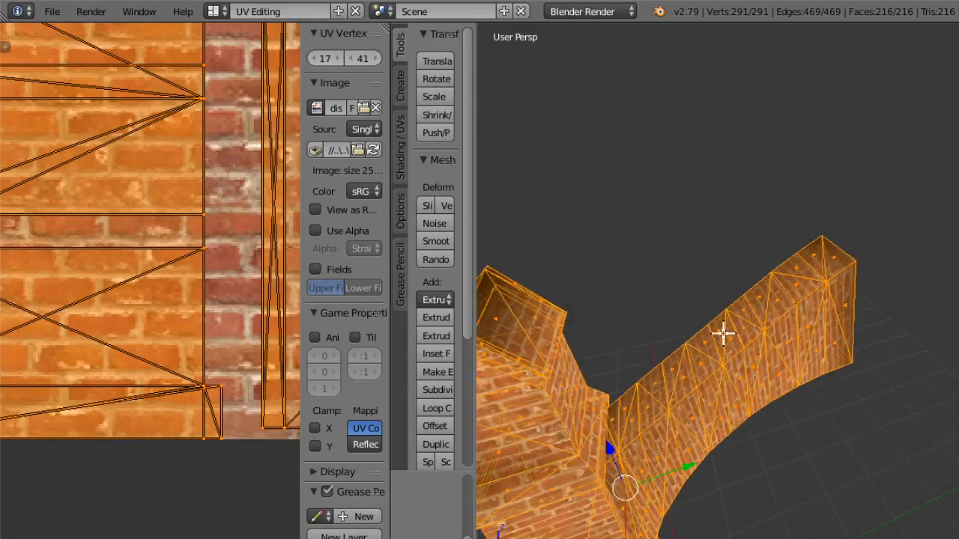
right_click(725, 335)
shift+right_click(735, 325)
shift+right_click(742, 310)
shift+right_click(760, 338)
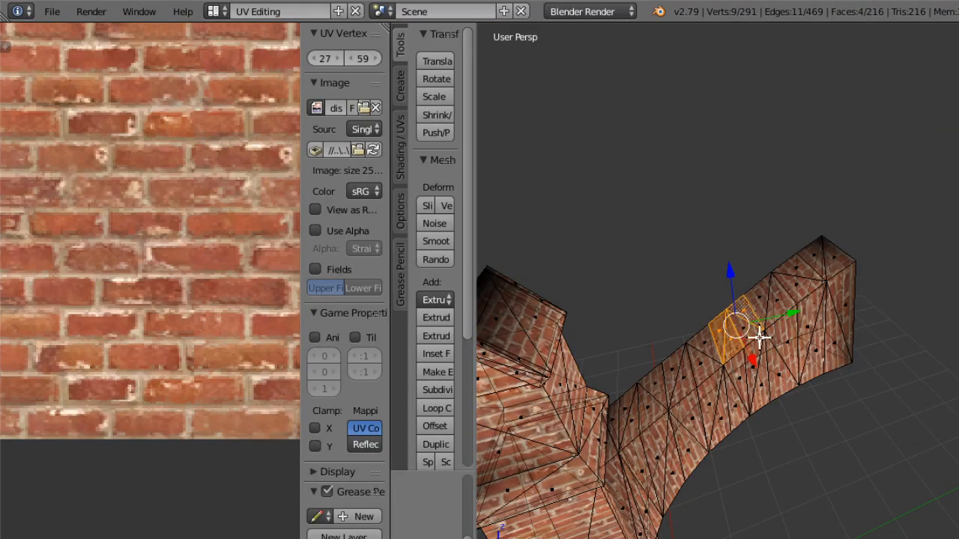
key(ctrl+z)
key(ctrl+z)
shift+right_click(741, 325)
shift+right_click(741, 310)
shift+right_click(760, 297)
shift+right_click(776, 300)
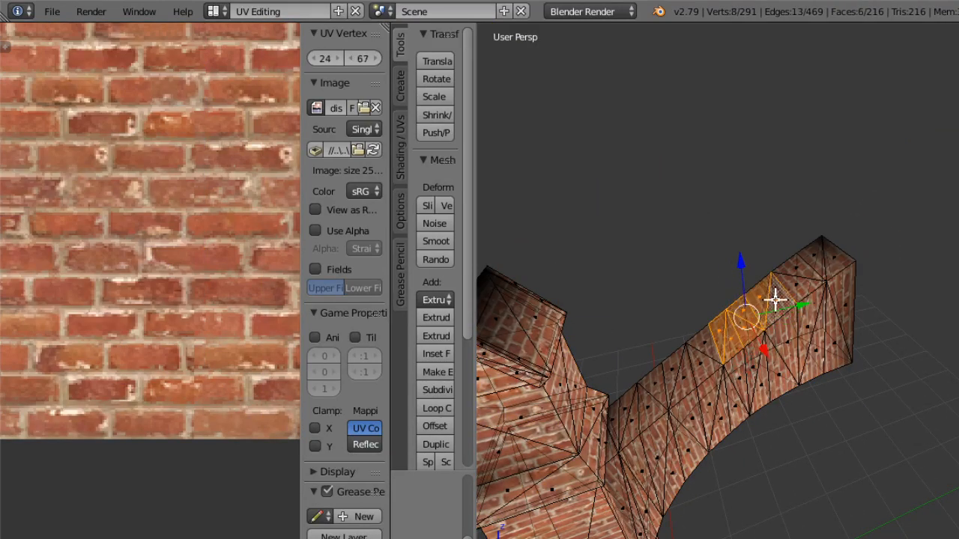
shift+right_click(797, 272)
shift+right_click(816, 248)
shift+right_click(831, 251)
shift+right_click(792, 275)
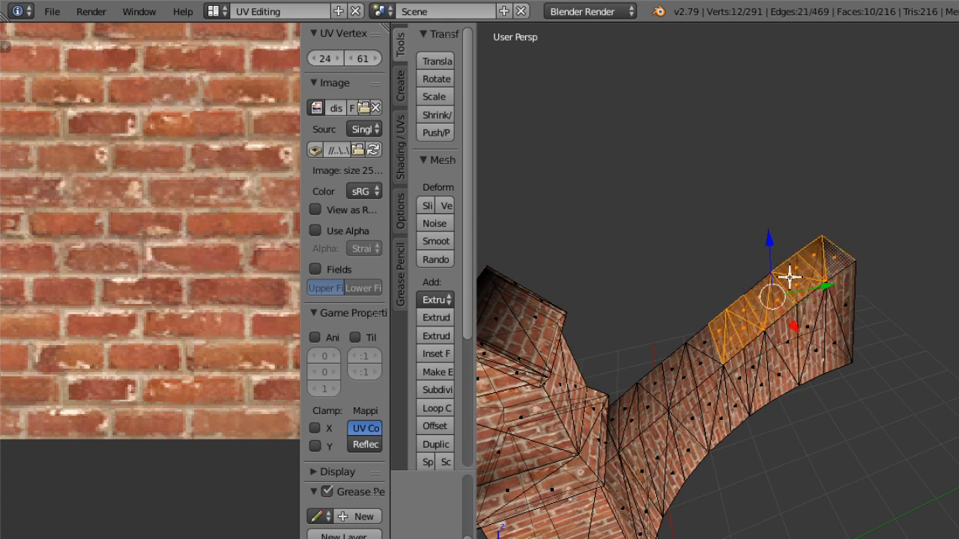
Extend the selection along the arch's sloping top down to the pier and bring its whole UV strip into view.
shift+right_click(612, 443)
shift+right_click(619, 419)
shift+right_click(634, 424)
shift+right_click(628, 411)
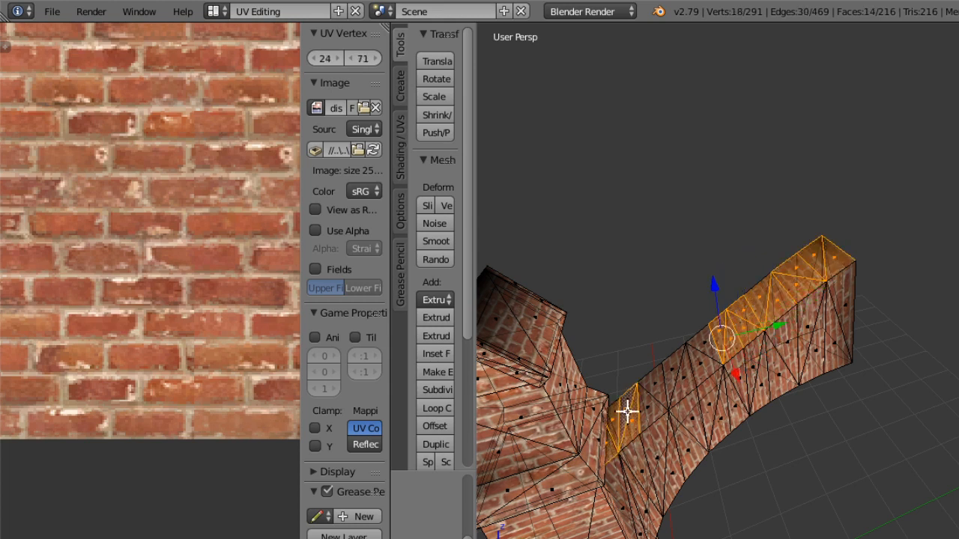
shift+right_click(651, 405)
shift+right_click(657, 386)
shift+right_click(673, 371)
shift+right_click(682, 383)
shift+right_click(702, 362)
shift+right_click(706, 345)
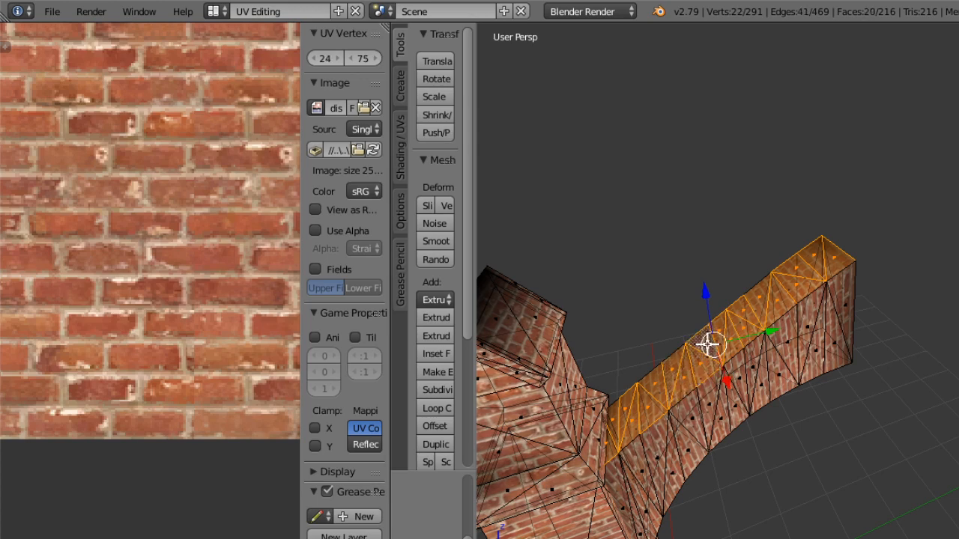
scroll(251, 420, down, 6)
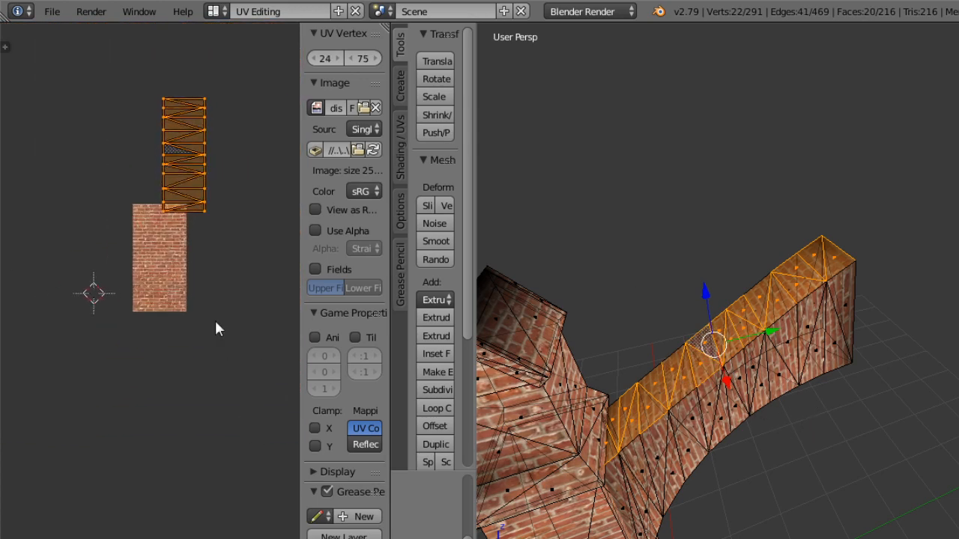
middle_drag(196, 210, 189, 363)
Inspect the mesh where the arch meets the buttress pier in wireframe and solid shading.
scroll(829, 409, up, 3)
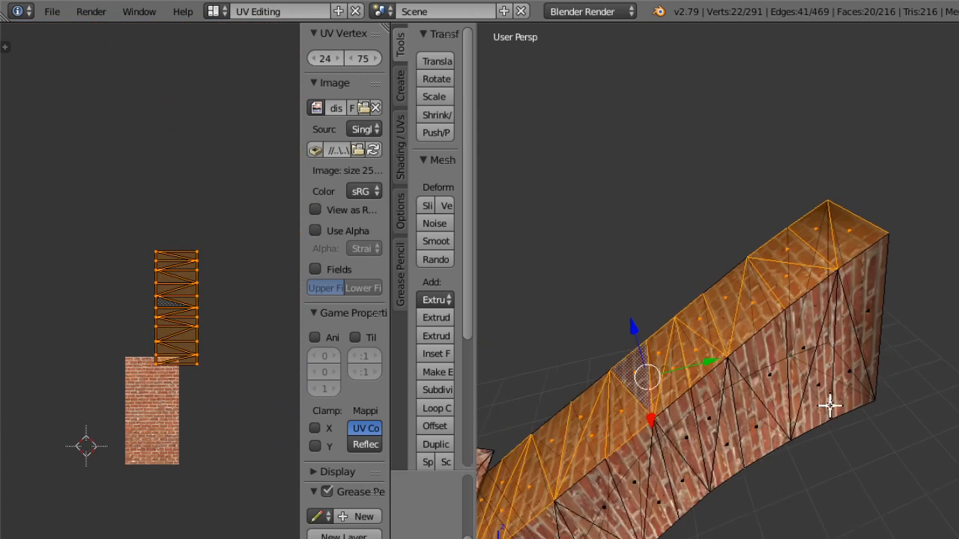
middle_drag(830, 405, 708, 526)
scroll(772, 247, down, 3)
scroll(762, 325, up, 2)
scroll(794, 343, up, 4)
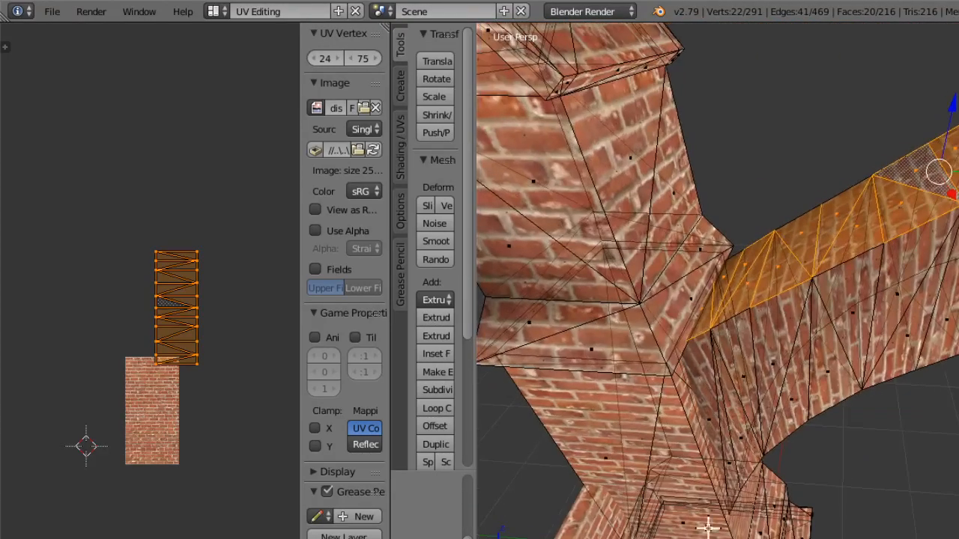
click(708, 538)
mouse_move(719, 453)
middle_down()
mouse_move(779, 484)
mouse_move(784, 458)
mouse_move(781, 470)
middle_up()
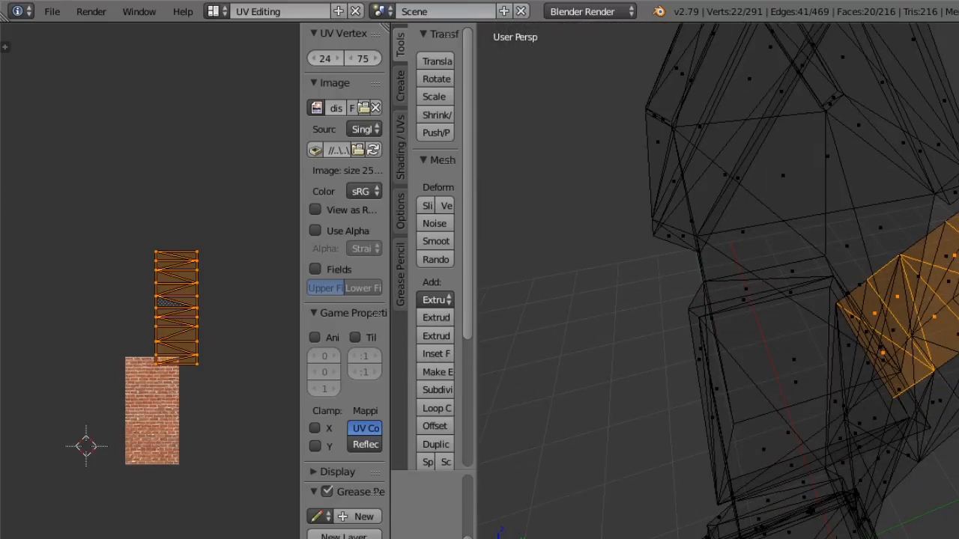
click(633, 538)
click(706, 538)
click(706, 526)
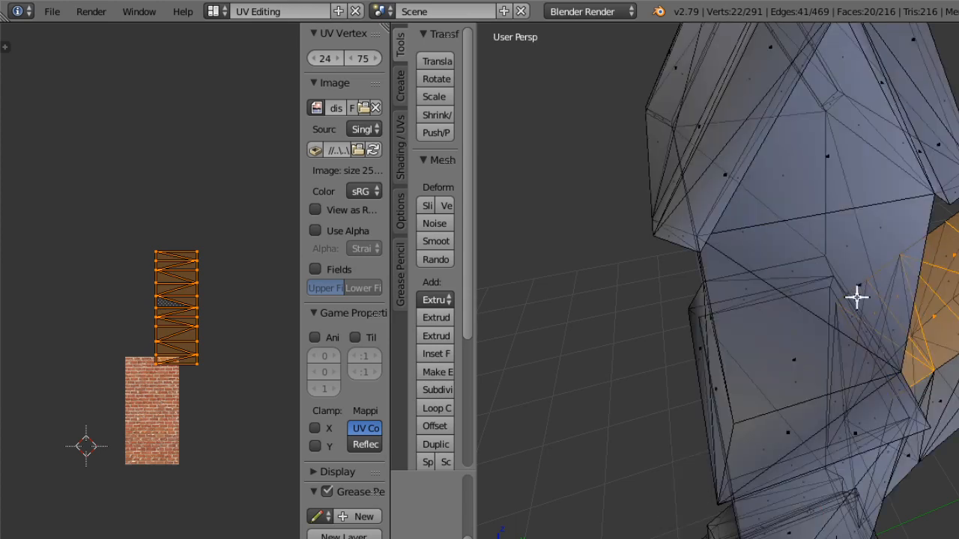
scroll(889, 300, down, 3)
scroll(889, 300, down, 3)
Return the viewport to Texture shading and view the buttress from another angle.
click(706, 538)
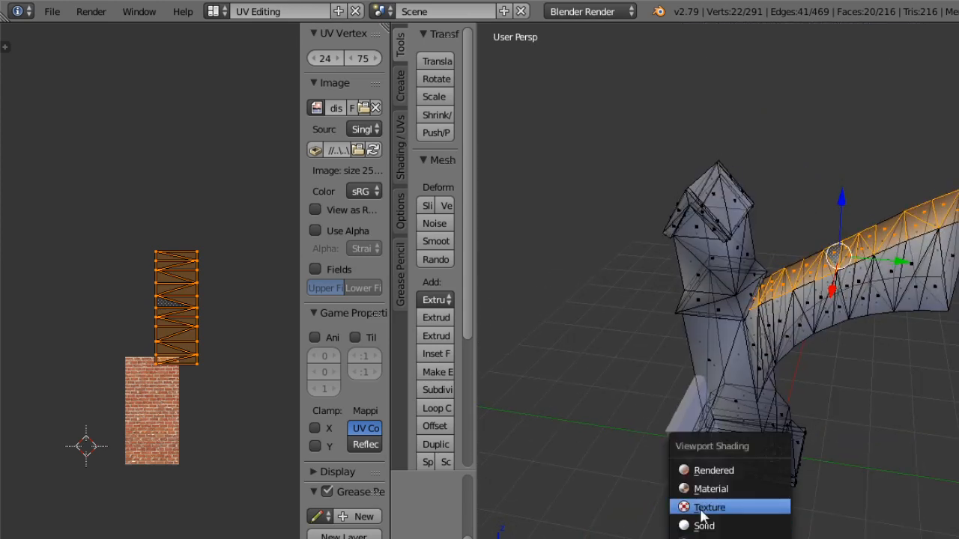
click(706, 507)
middle_drag(766, 441, 735, 463)
click(651, 538)
click(654, 528)
middle_drag(657, 529, 674, 537)
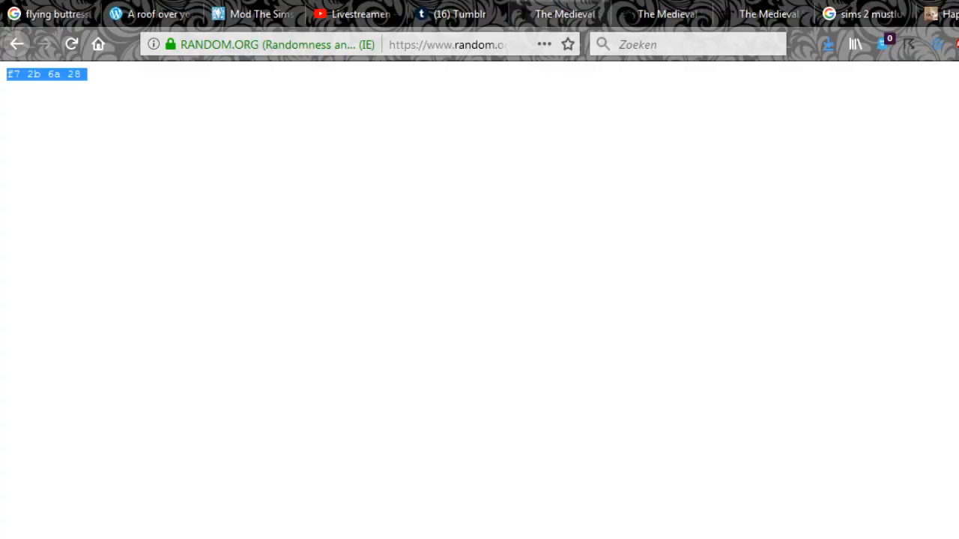
Switch to the web browser and examine the "Buttresses (Part 1)" entry on the Medieval Smithy blog.
click(558, 14)
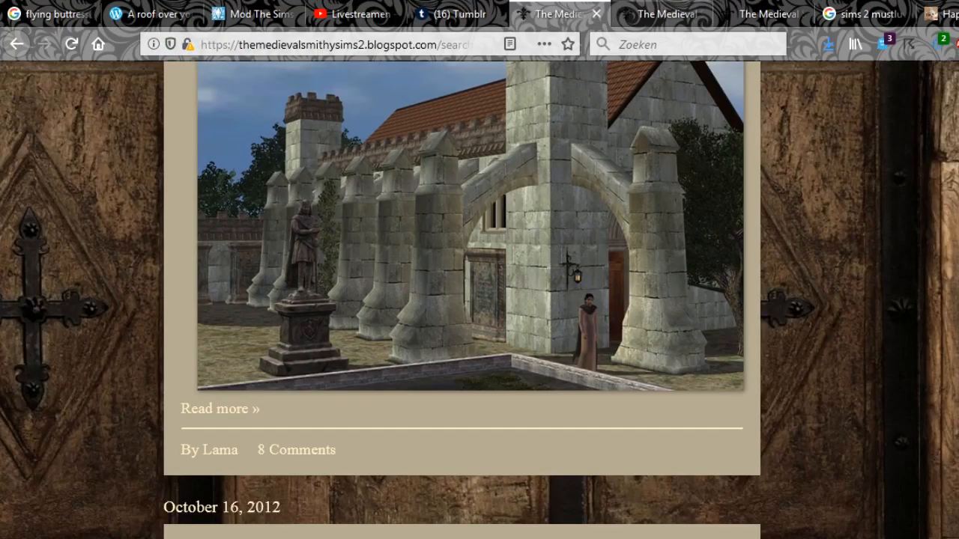
scroll(471, 262, up, 2)
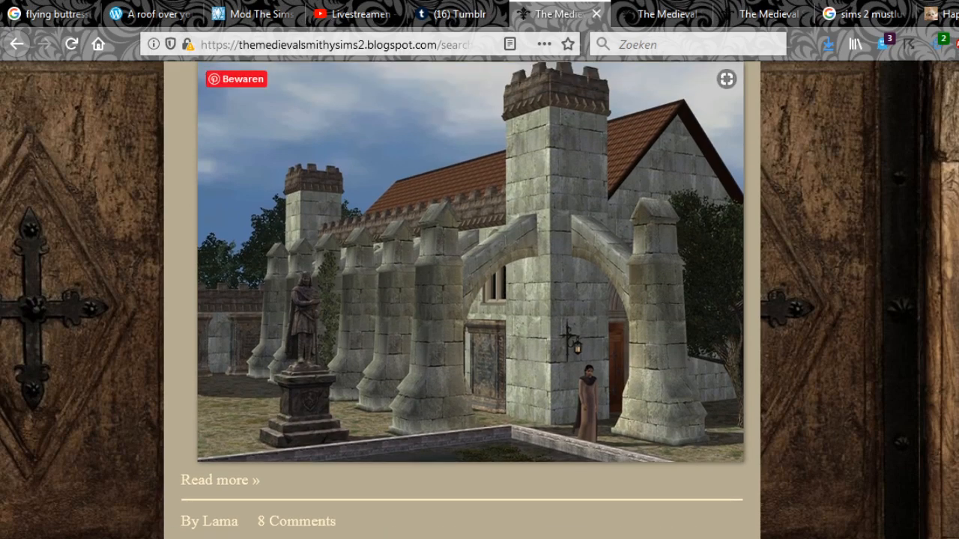
scroll(462, 299, down, 10)
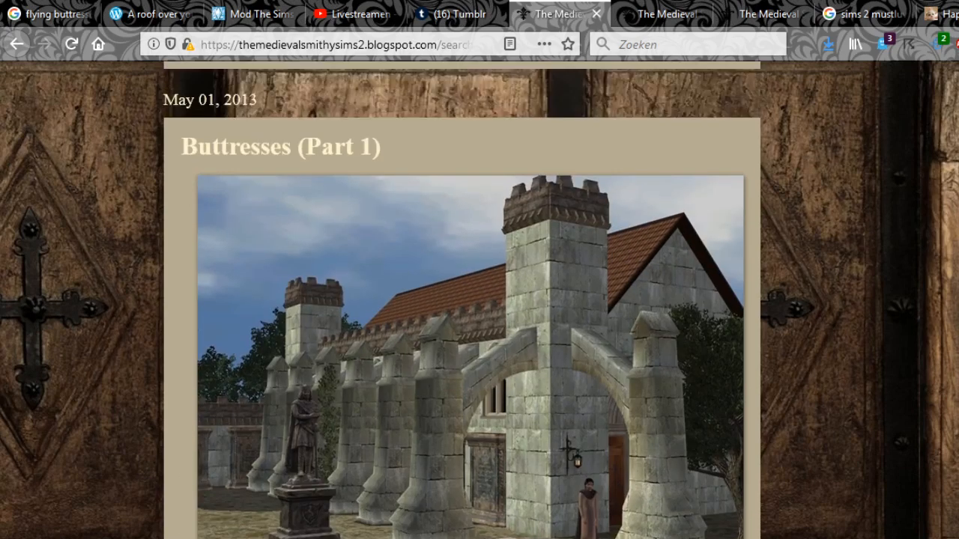
scroll(461, 300, up, 2)
Examine the blog post's pictures of the plain buttresses, placed on foundation and combined with Buttress 1.
click(660, 14)
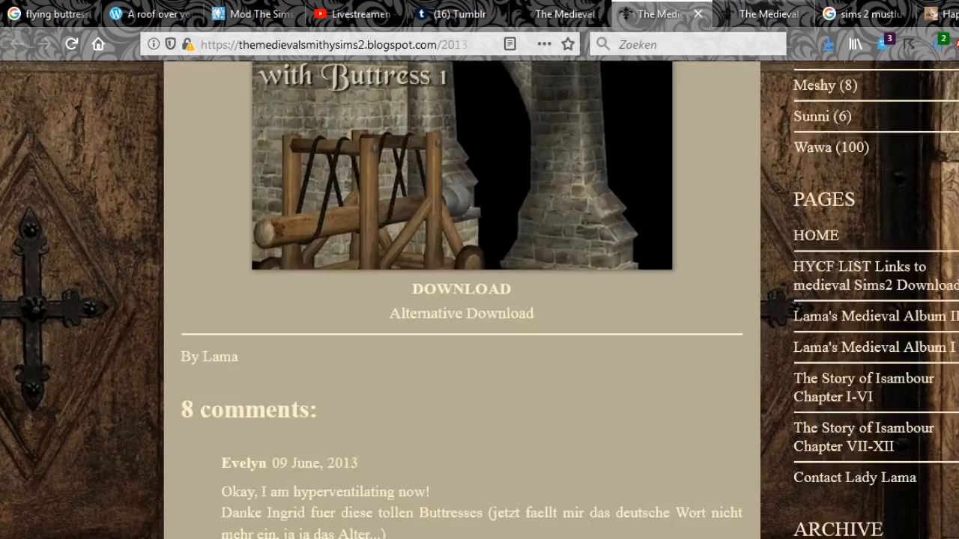
scroll(462, 300, up, 7)
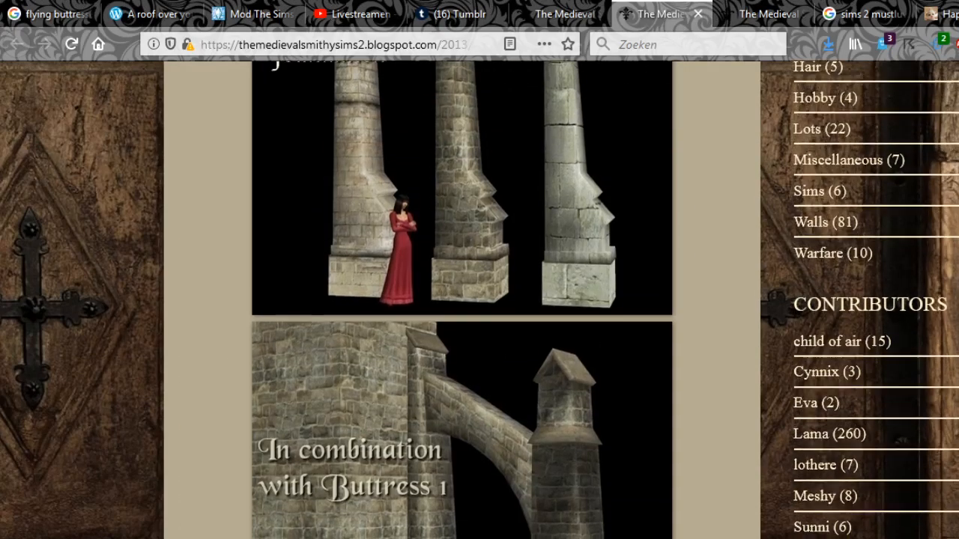
scroll(461, 299, down, 2)
scroll(461, 300, up, 3)
scroll(462, 299, up, 7)
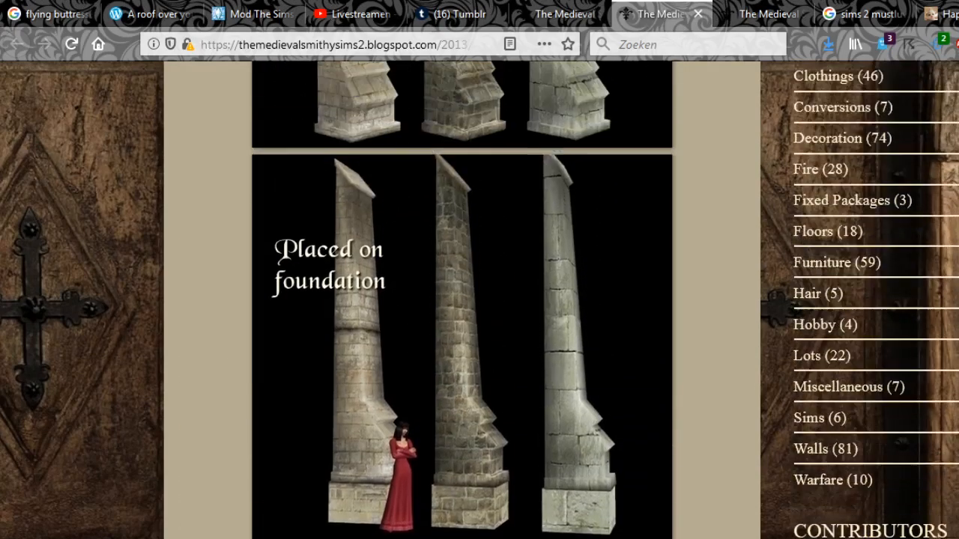
scroll(461, 300, down, 10)
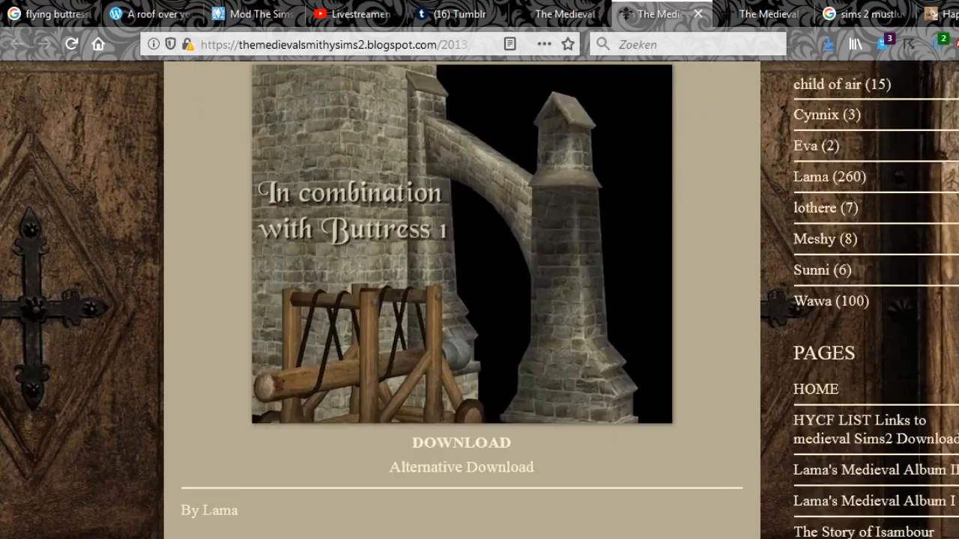
scroll(461, 300, up, 10)
scroll(461, 299, down, 1)
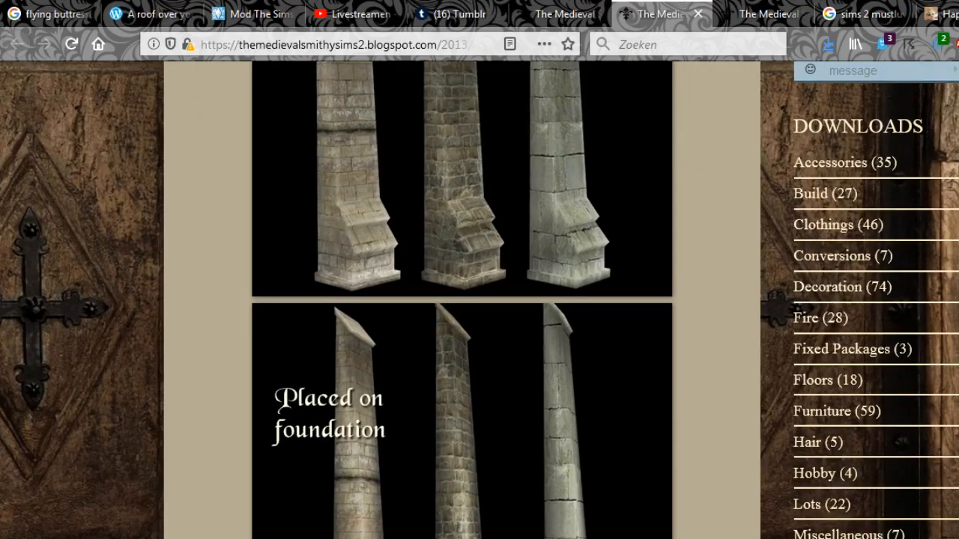
Examine the full "Buttresses (Part 1)" post, comparing its mesh, recolours, foundation placement and church scenes.
key(ctrl+Tab)
scroll(461, 300, up, 2)
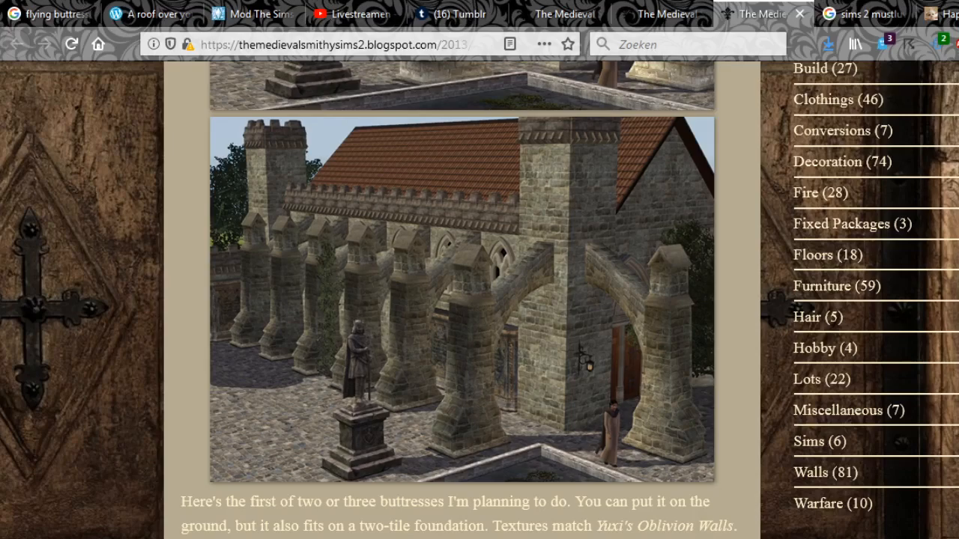
scroll(457, 299, down, 5)
scroll(457, 300, up, 1)
scroll(457, 300, down, 3)
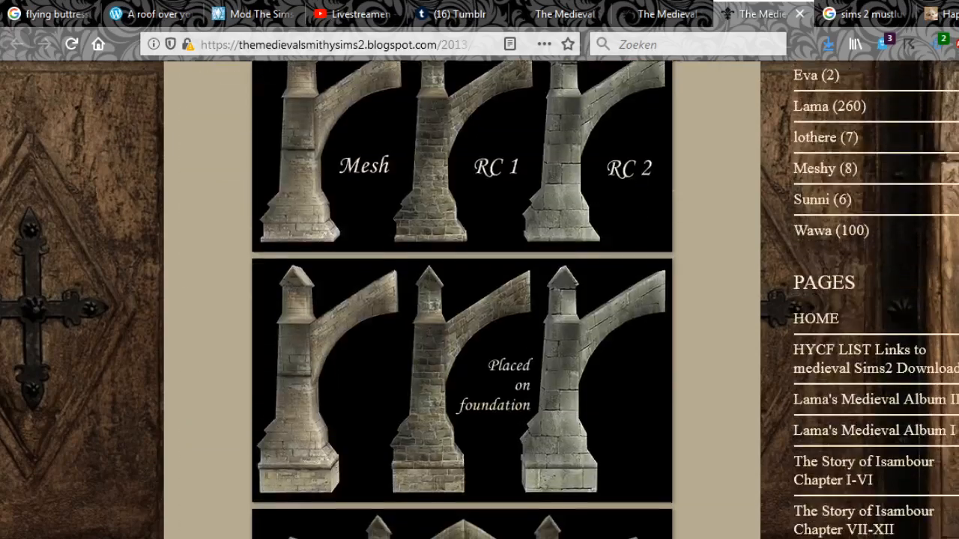
scroll(457, 300, down, 10)
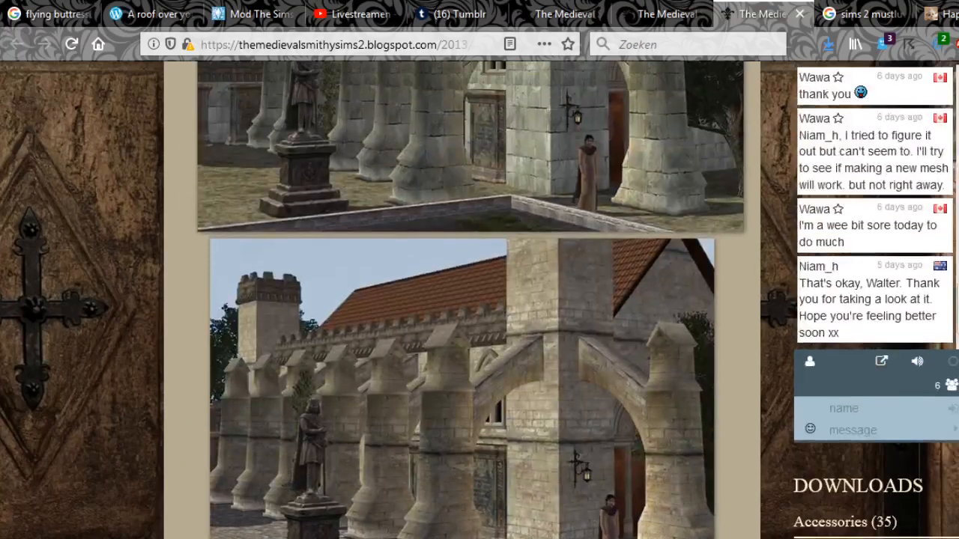
scroll(457, 300, up, 6)
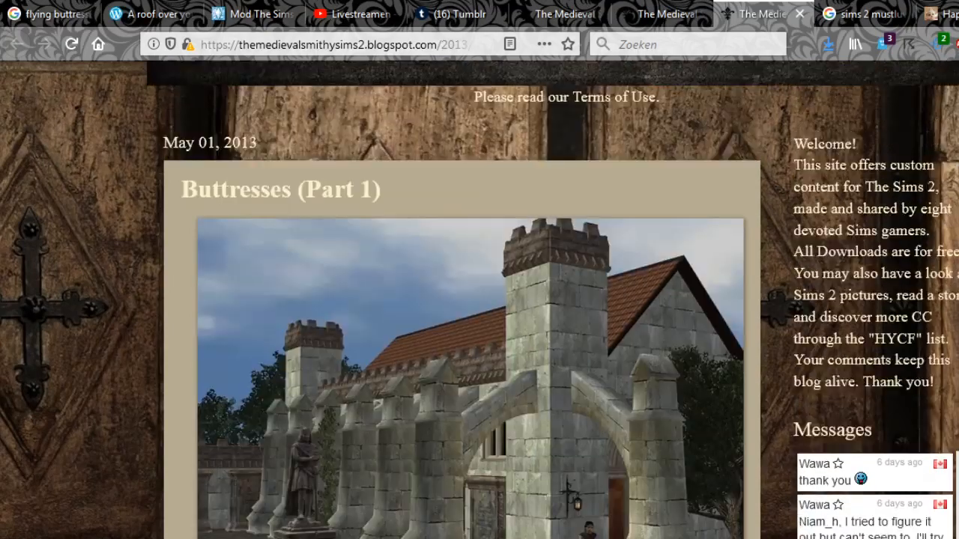
scroll(457, 299, down, 6)
scroll(457, 299, down, 5)
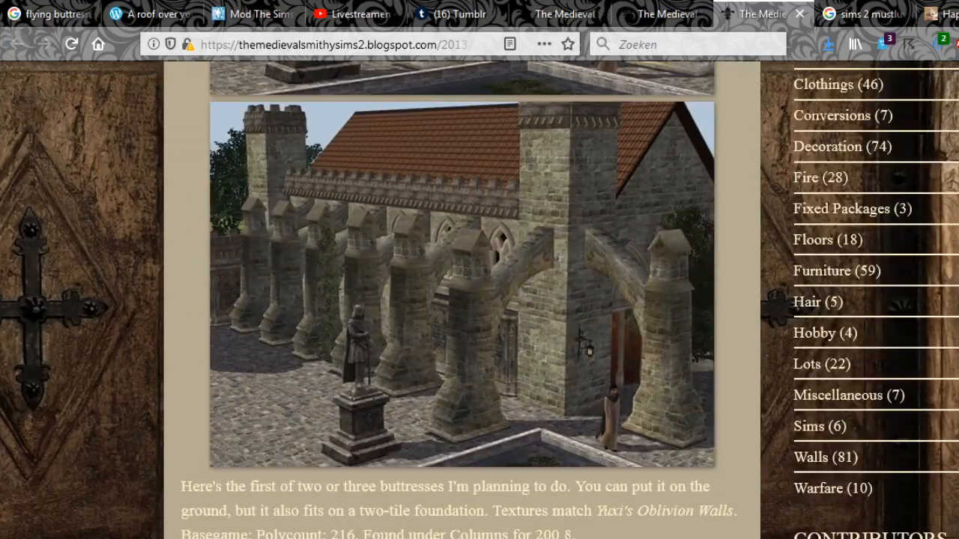
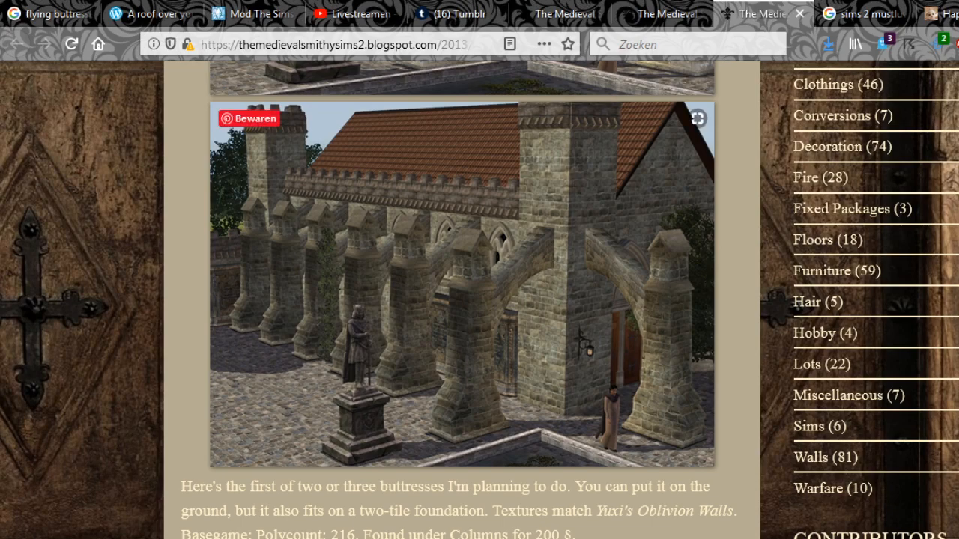
scroll(464, 285, up, 5)
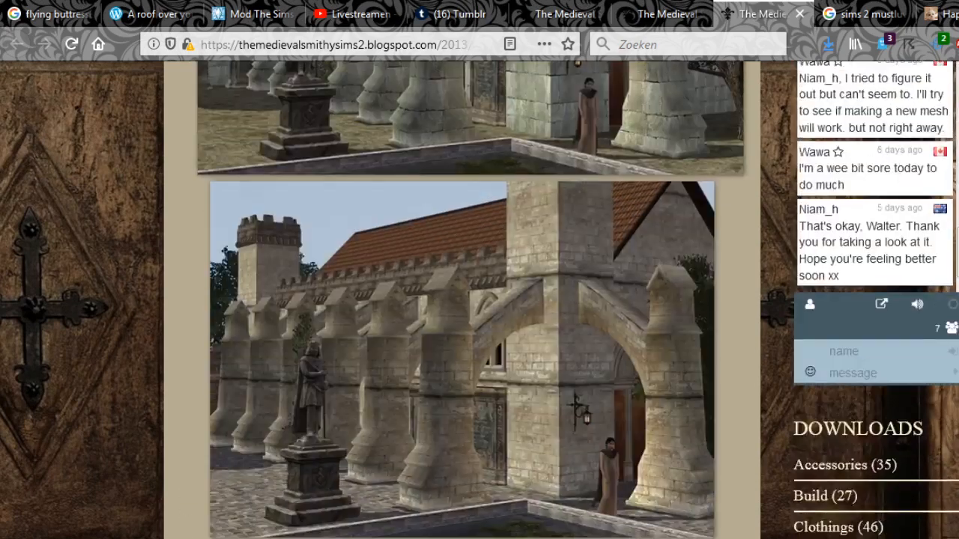
scroll(464, 300, down, 7)
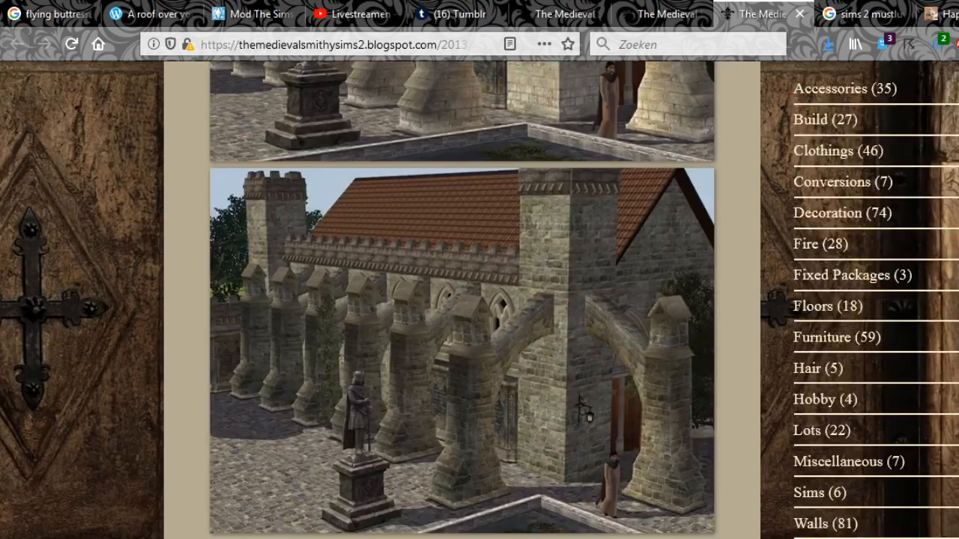
scroll(462, 300, up, 2)
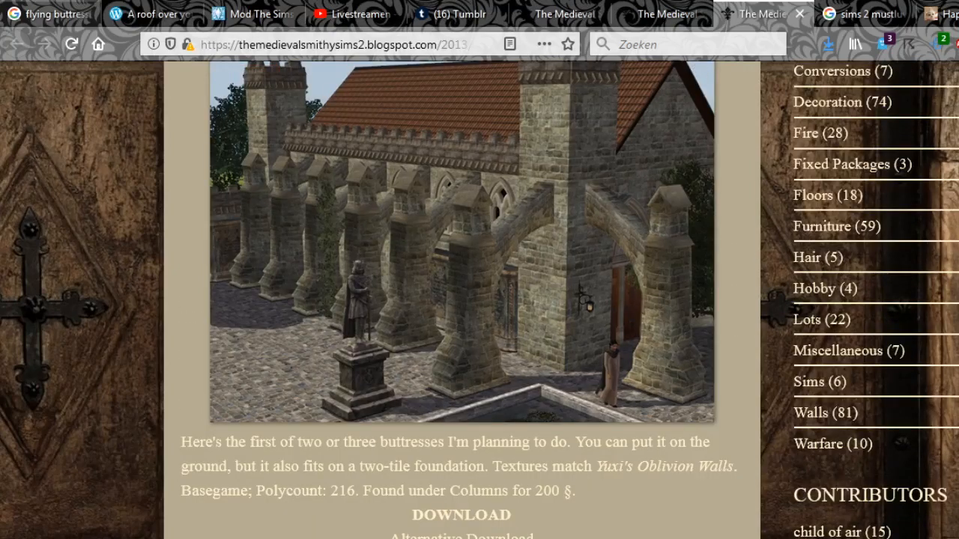
Browse the Google image results for flying buttresses and open the Salisbury Cathedral picture from Wikimedia Commons.
key(ctrl+1)
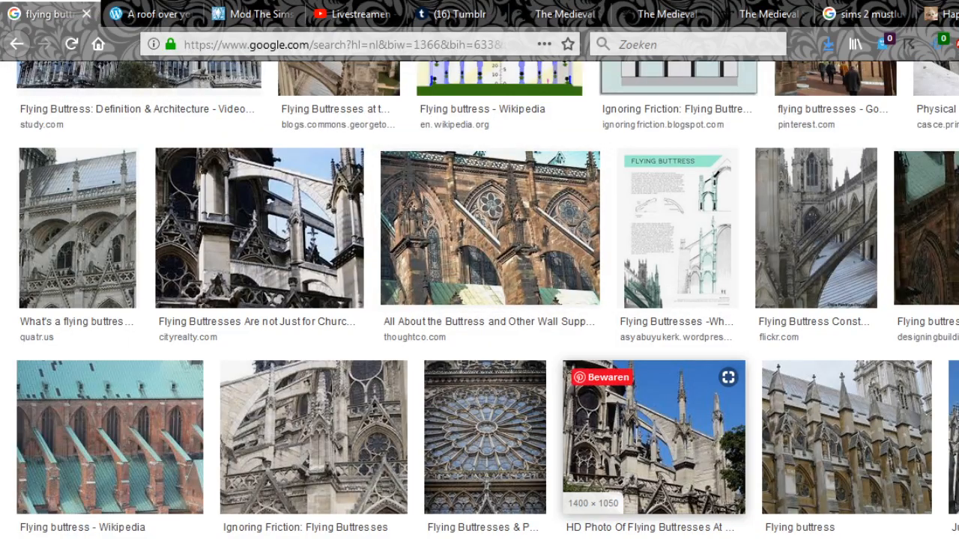
scroll(488, 300, down, 5)
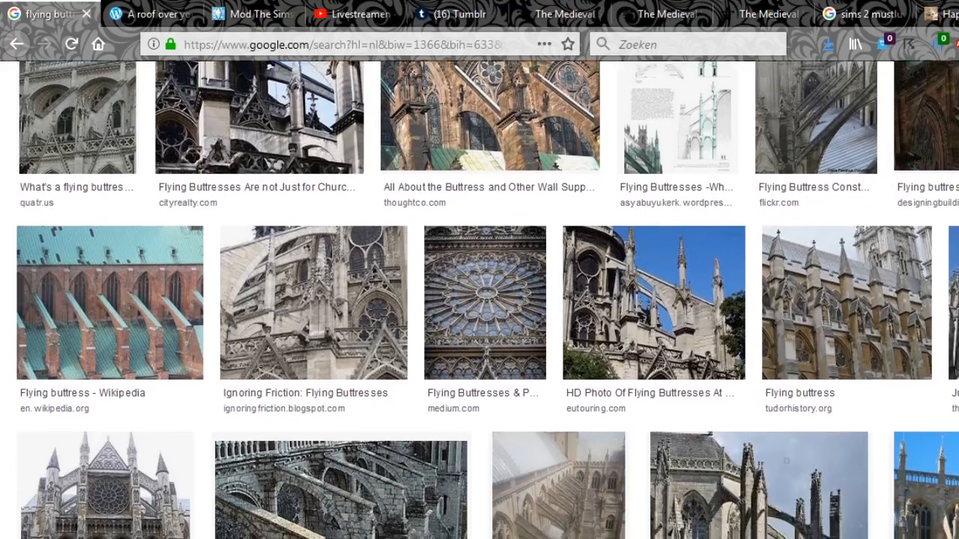
scroll(488, 300, down, 1)
scroll(487, 300, down, 3)
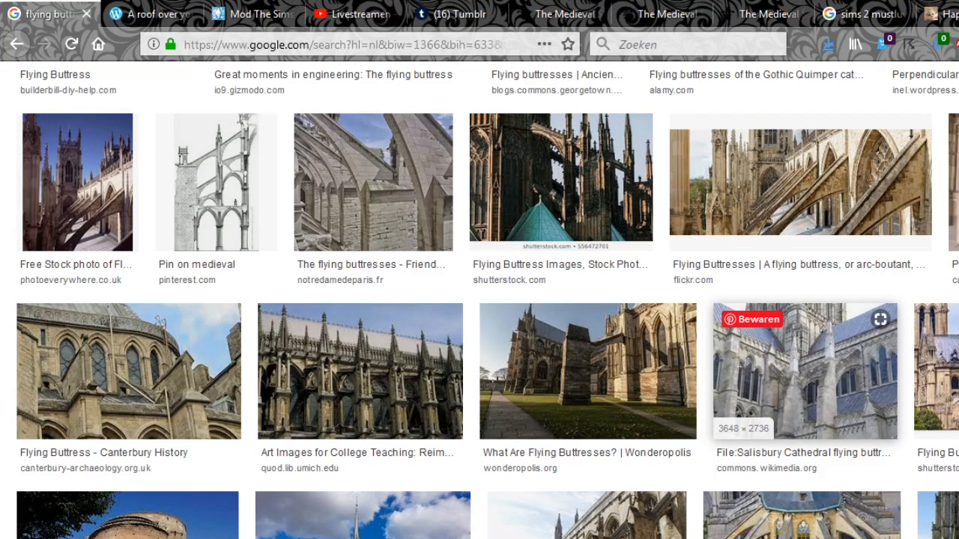
click(805, 371)
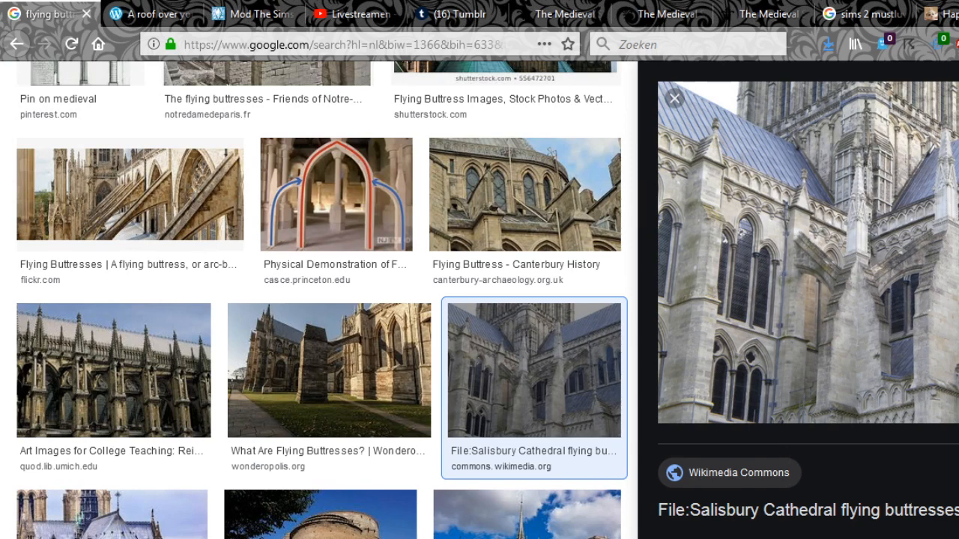
Reduce the flying buttress image results to a floating browser window, move it off the Blender buttress model and resize it.
scroll(319, 300, down, 5)
scroll(318, 300, down, 1)
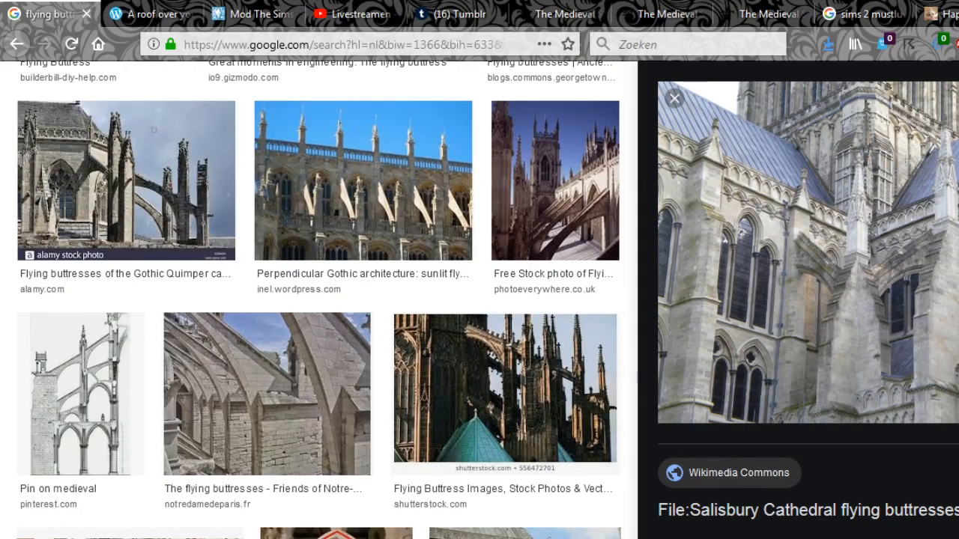
key(super+Down)
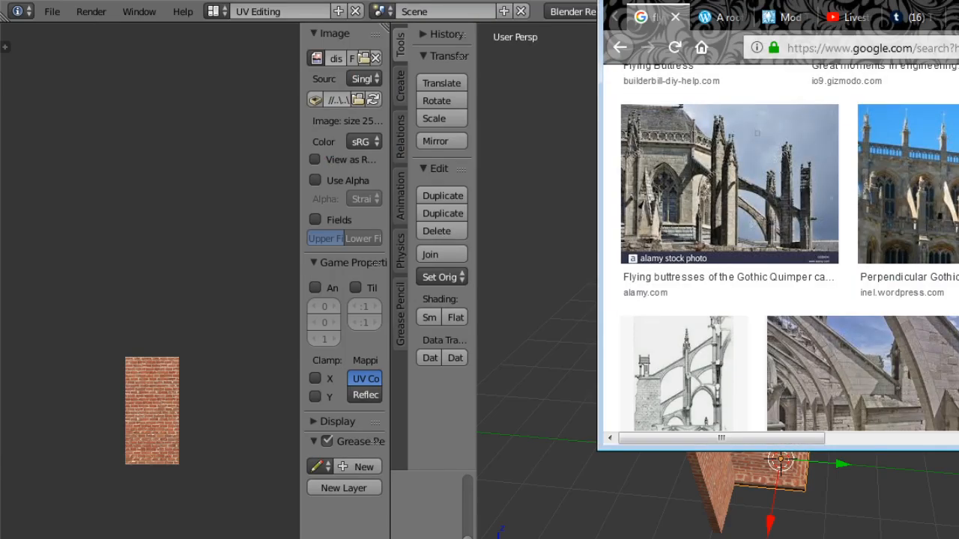
drag(869, 3, 273, 4)
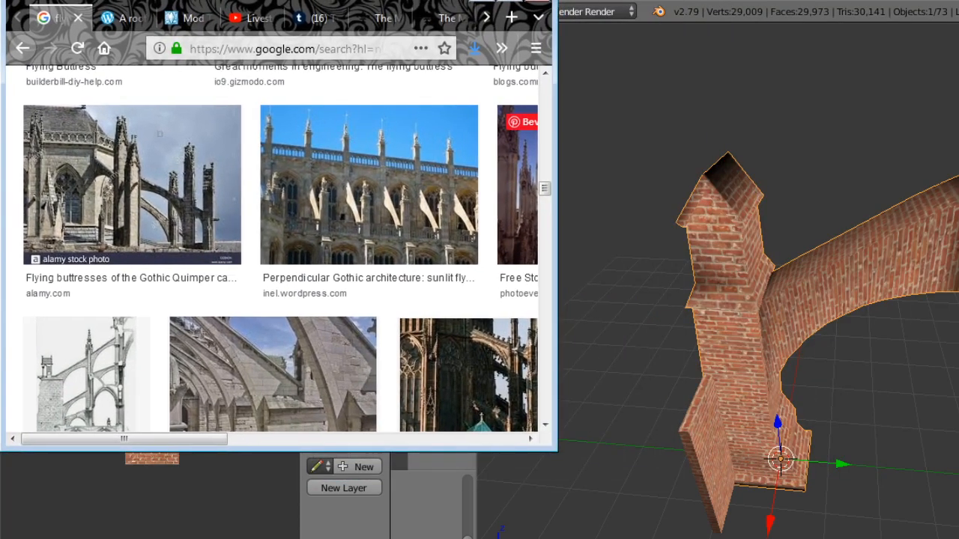
click(517, 187)
drag(557, 451, 958, 538)
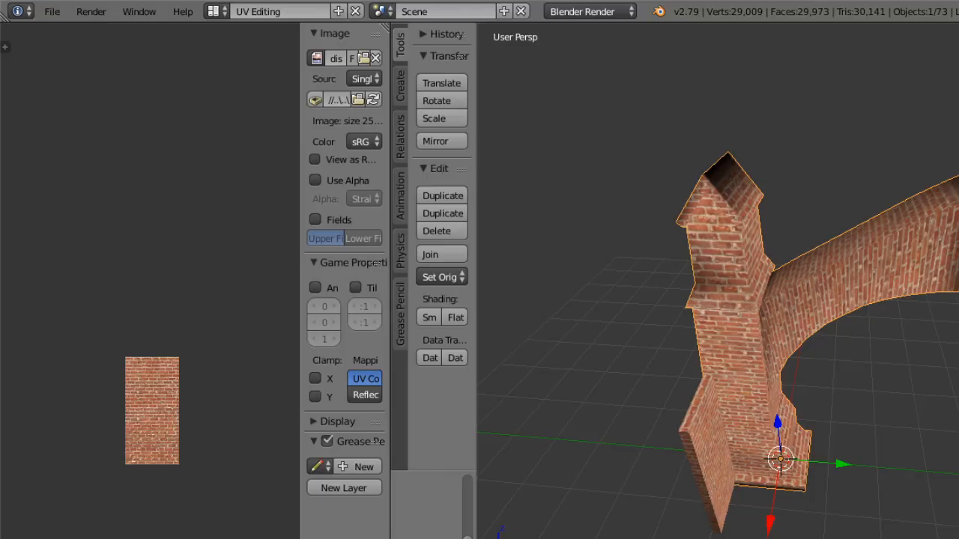
In Blender, set the normals from faces for the selected front face on the buttress pillar's upper section and return to Object Mode.
middle_drag(697, 360, 709, 390)
click(637, 538)
click(637, 538)
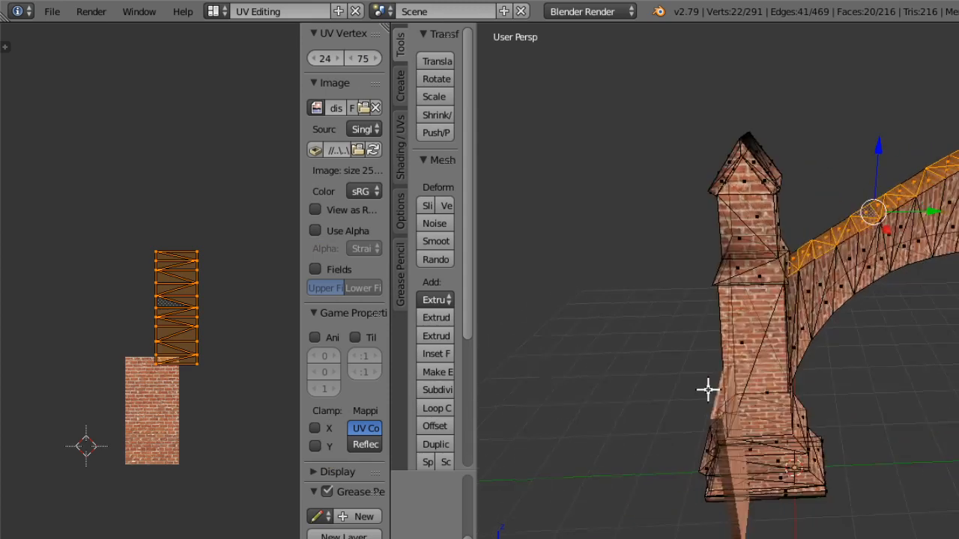
right_click(738, 238)
drag(473, 274, 597, 284)
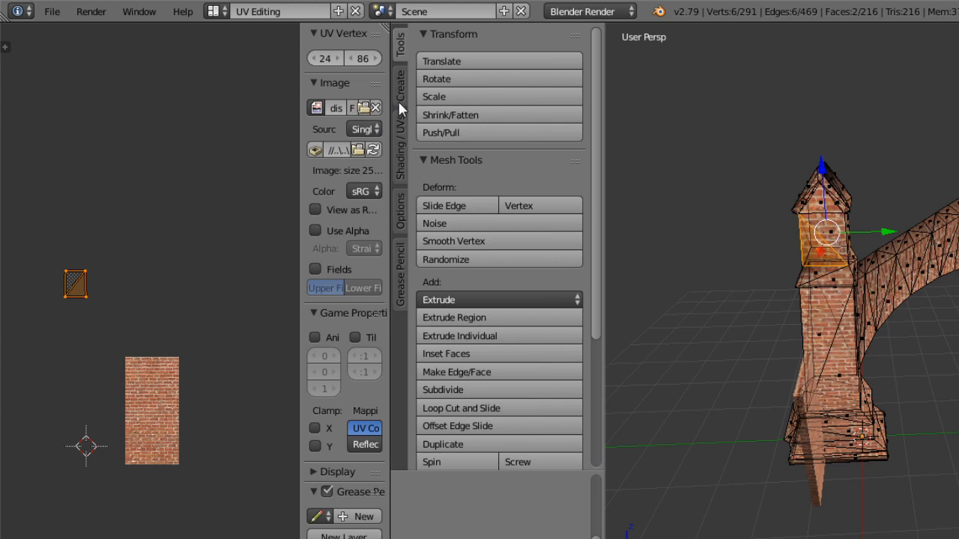
click(401, 146)
scroll(736, 387, up, 4)
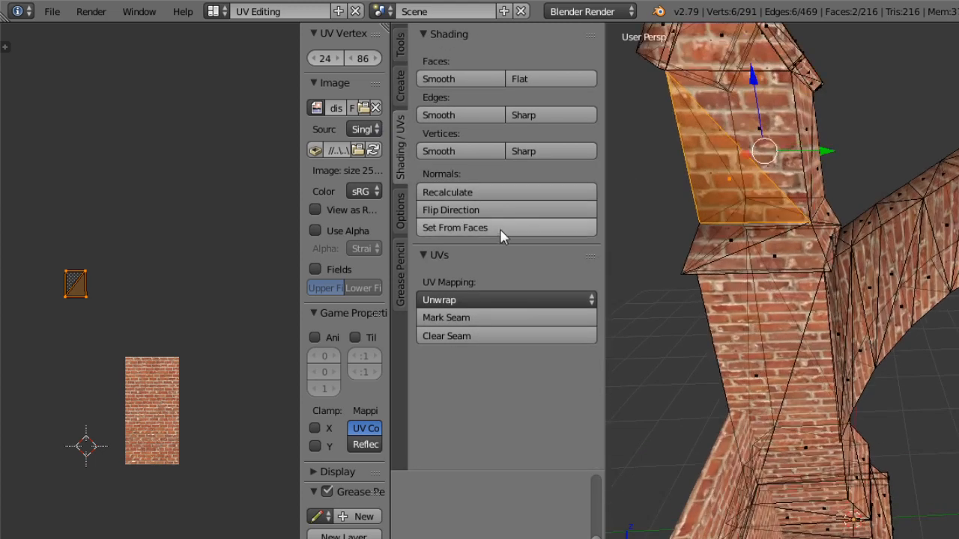
scroll(685, 262, down, 3)
click(470, 227)
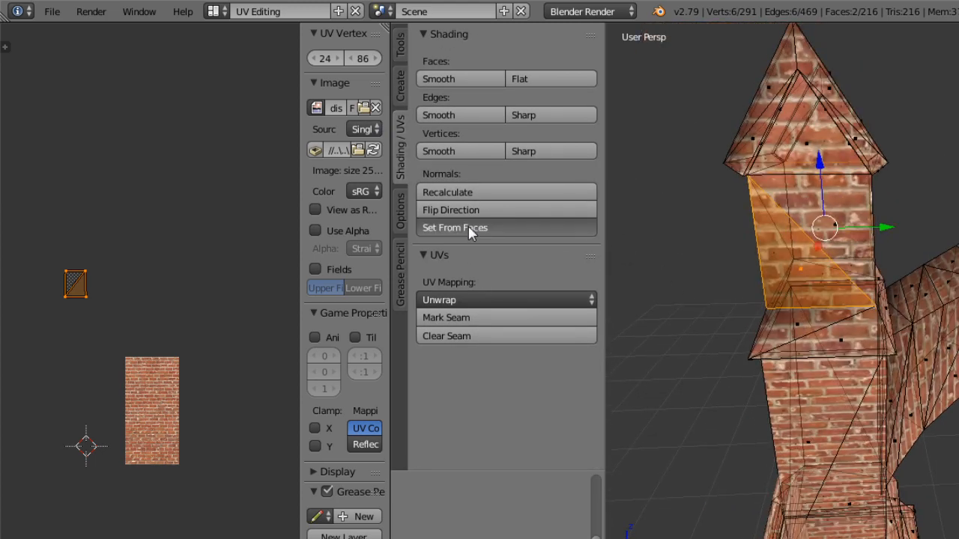
click(633, 538)
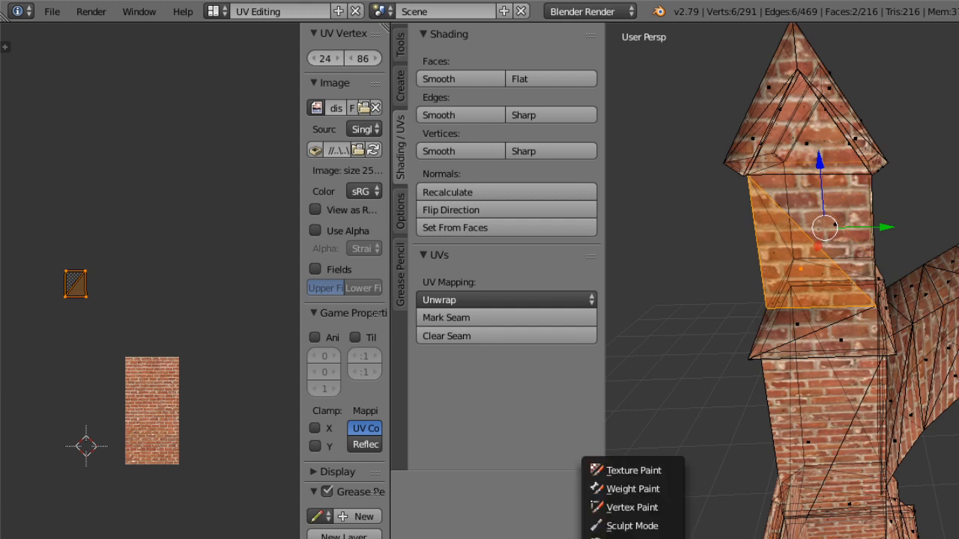
click(633, 538)
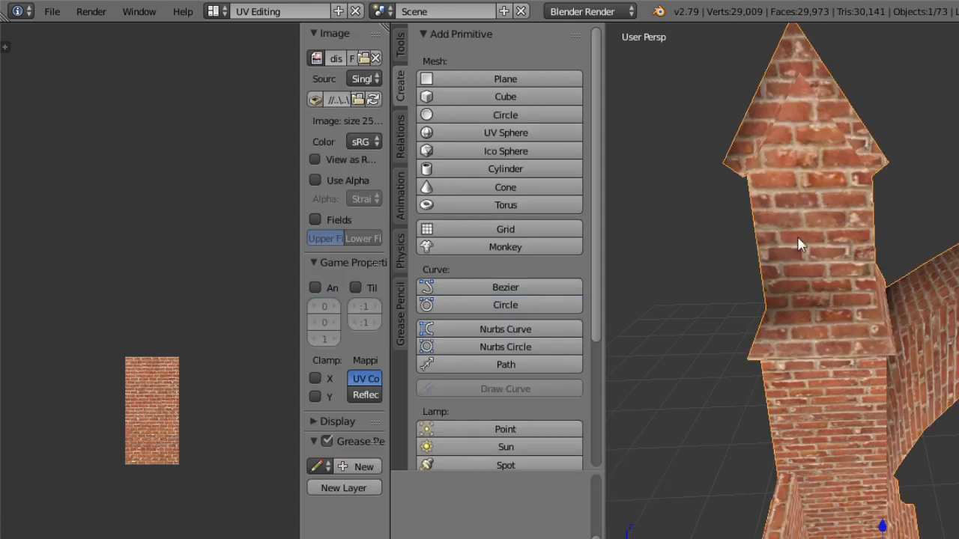
Examine the shading on the buttress pillar's pointed top and upper section, and look through the available object operations.
click(565, 538)
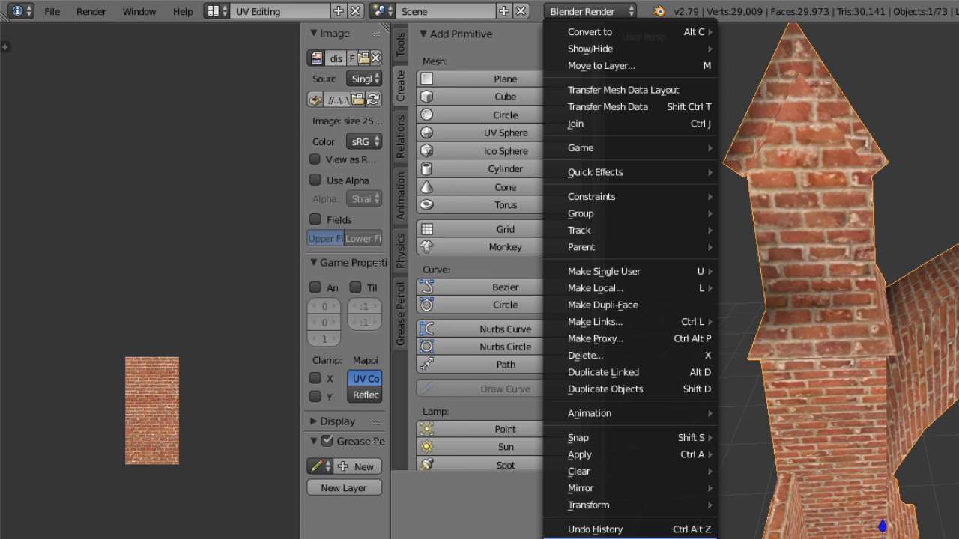
click(632, 538)
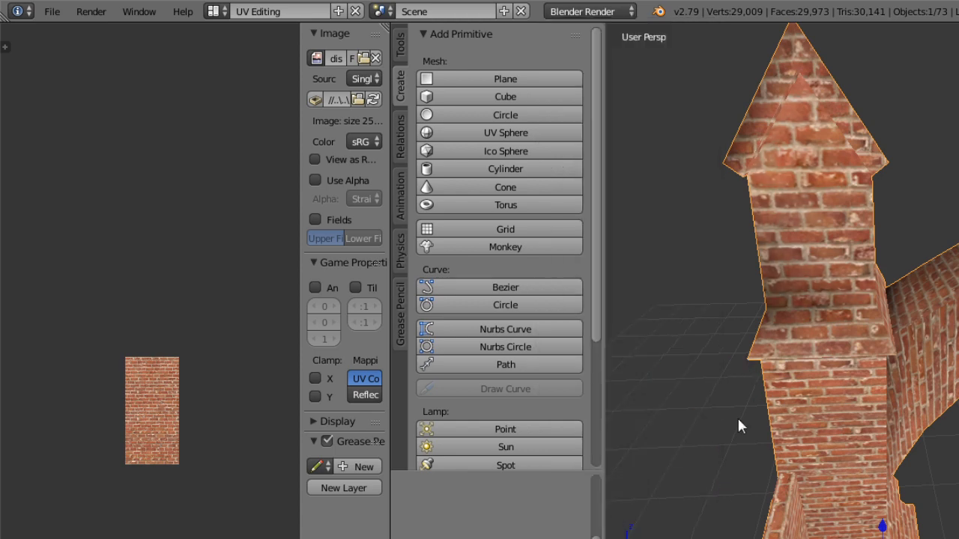
middle_drag(700, 515, 760, 267)
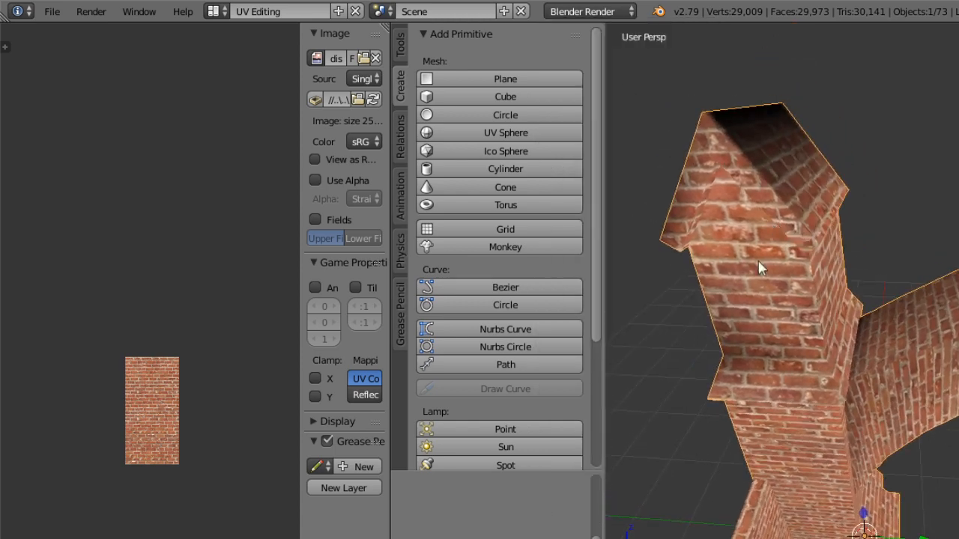
click(566, 538)
middle_drag(697, 406, 712, 400)
click(566, 538)
click(566, 538)
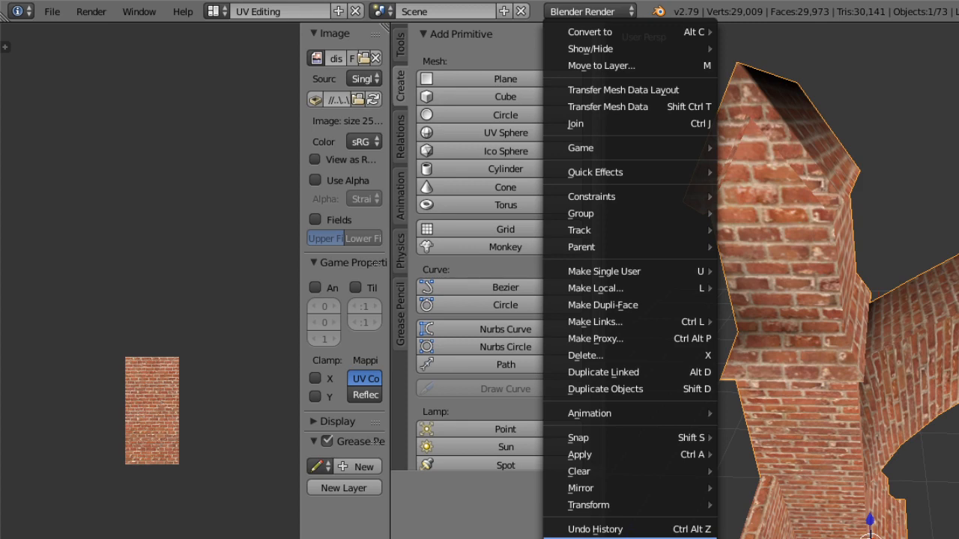
click(565, 538)
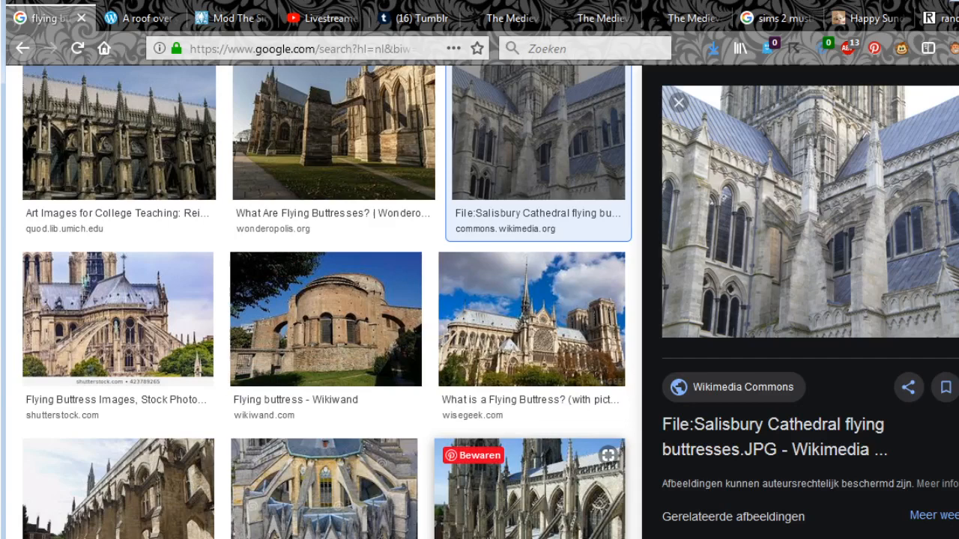
Back in the browser, preview the Ghent church, Winchester and Shutterstock flying buttress pictures in the image results.
click(324, 487)
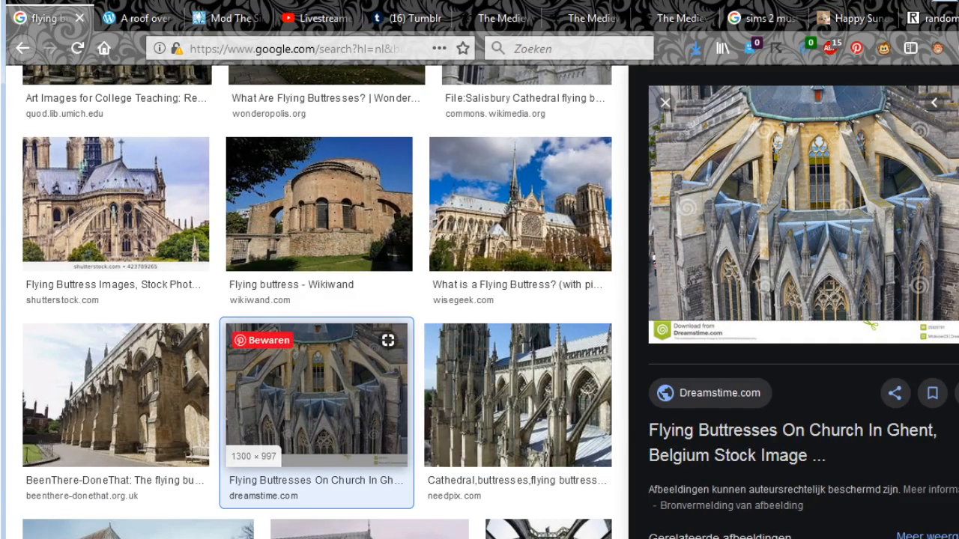
click(116, 396)
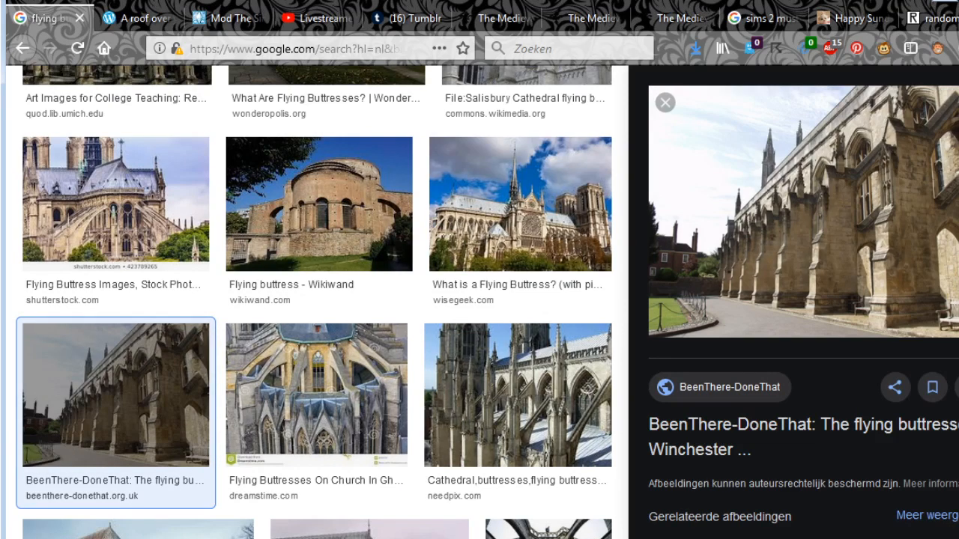
click(116, 202)
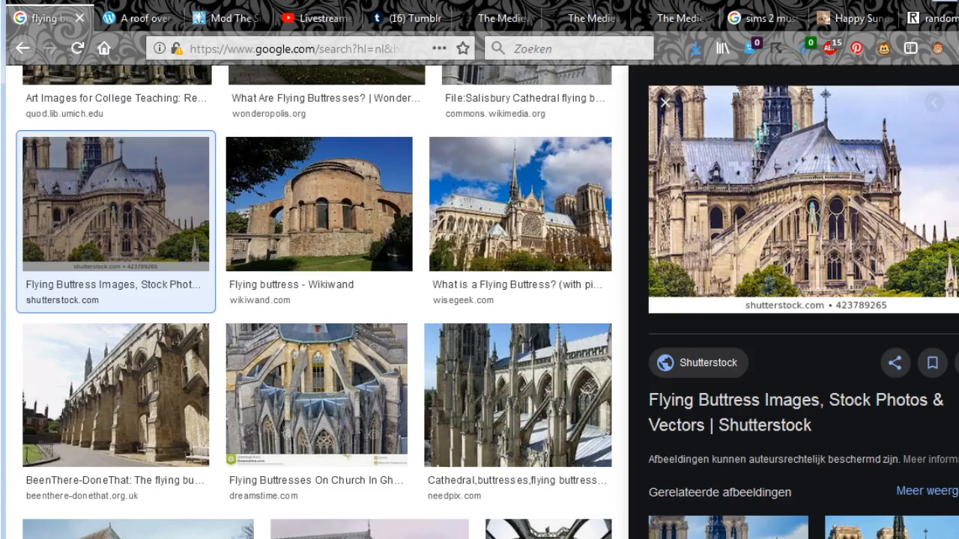
key(Escape)
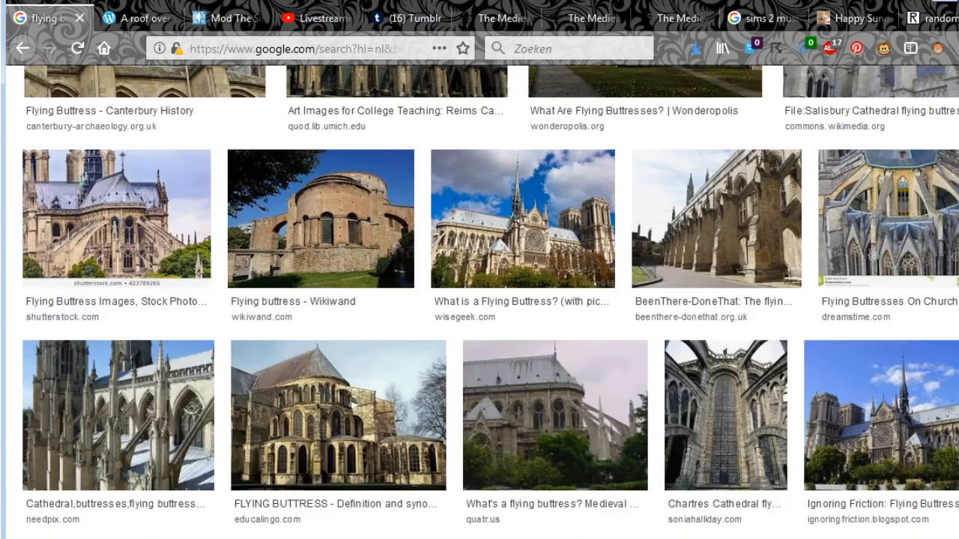
Browse further flying buttress image results and preview the painting of a church with flying buttresses.
scroll(479, 299, down, 5)
scroll(479, 300, down, 2)
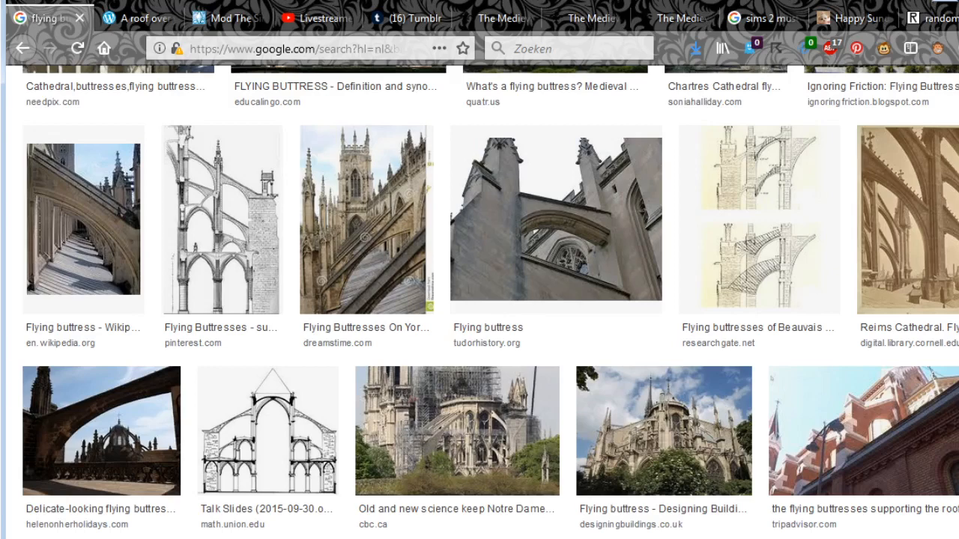
scroll(479, 300, down, 6)
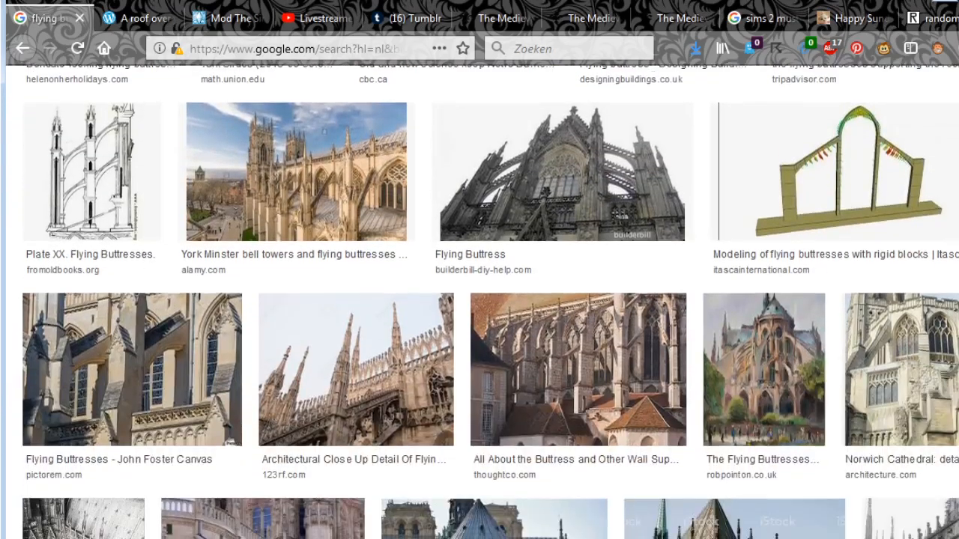
scroll(479, 299, down, 1)
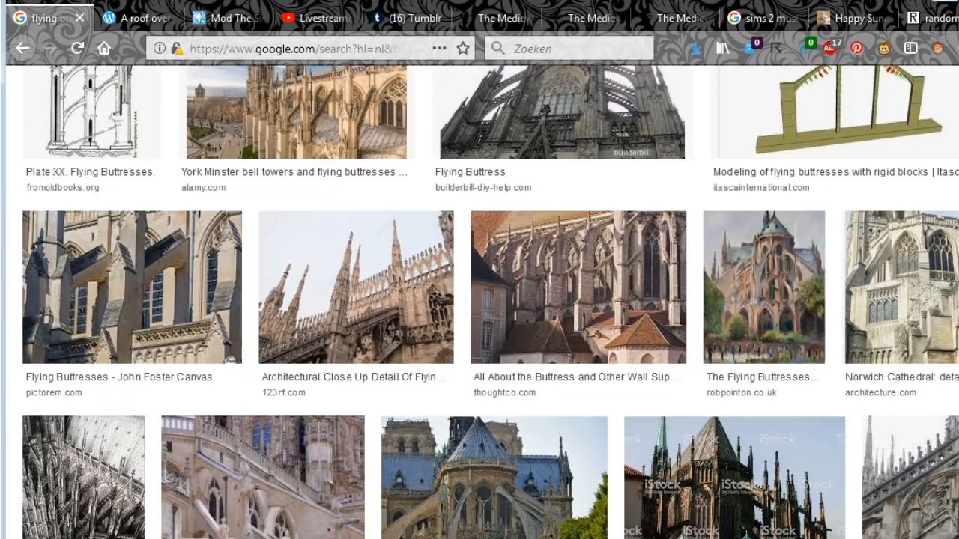
click(765, 292)
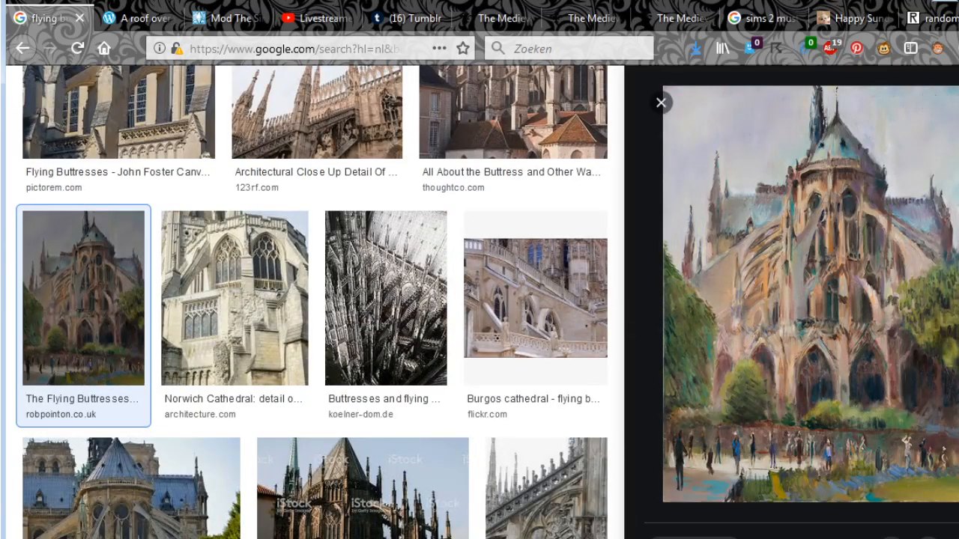
click(661, 102)
Browse the remaining flying buttress images, return to the first results and preview the Study.com "Underneath the Flying Buttress" picture.
scroll(907, 435, down, 3)
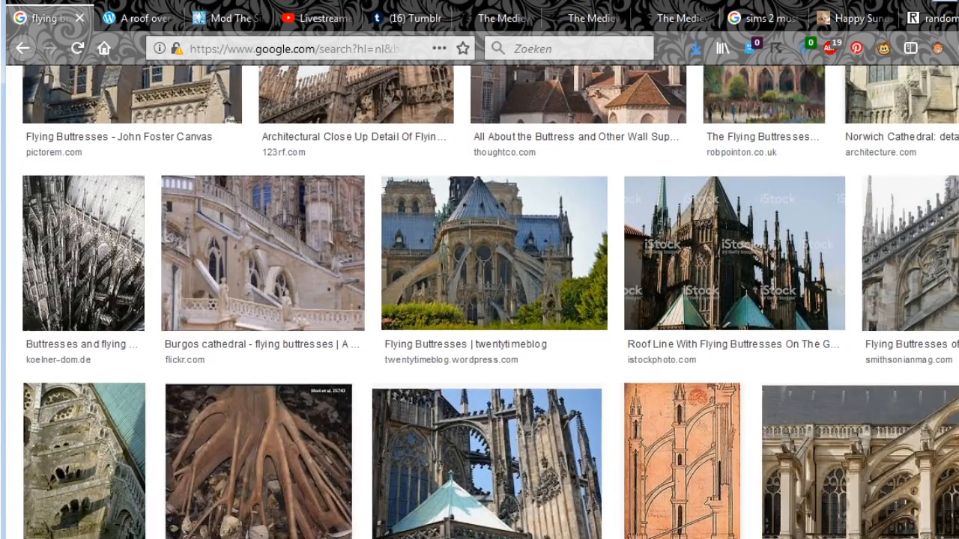
scroll(490, 300, down, 4)
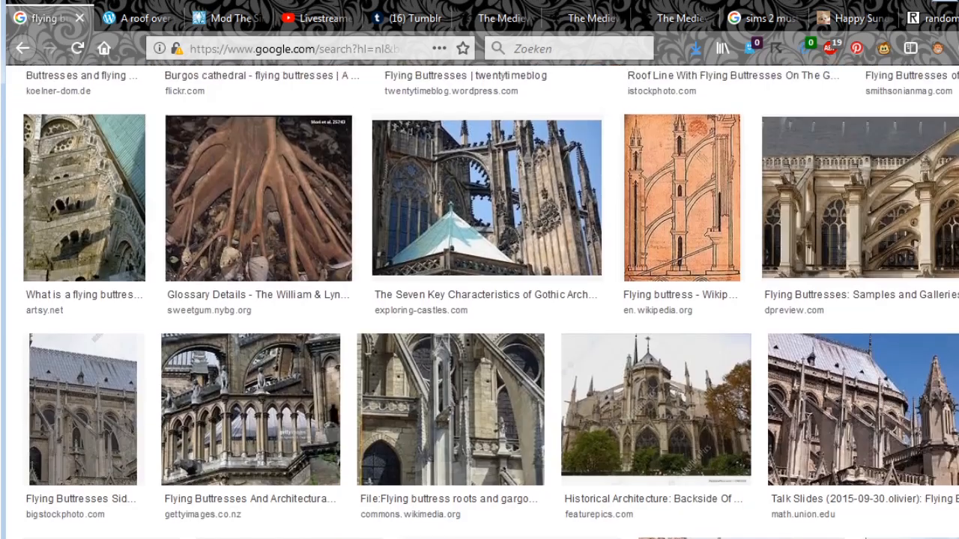
scroll(491, 299, down, 5)
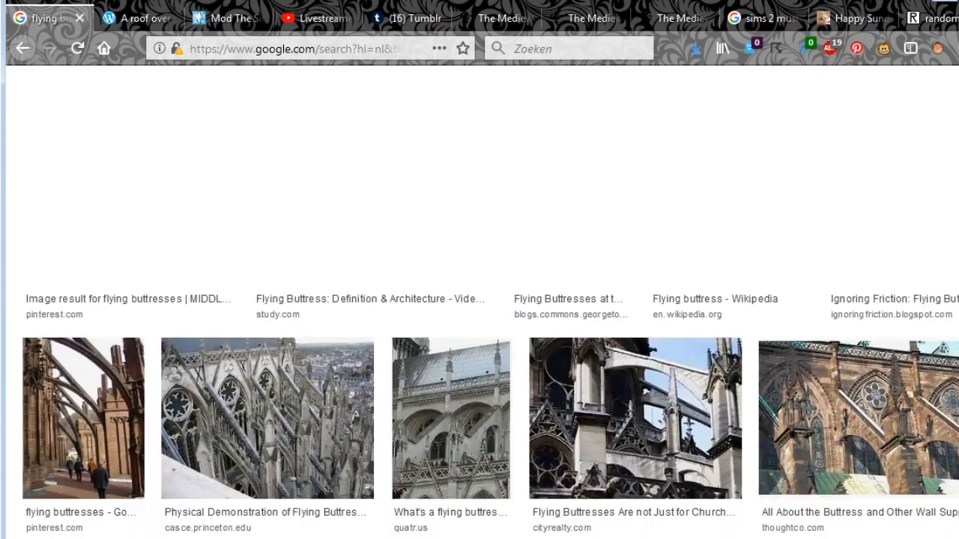
scroll(268, 300, down, 2)
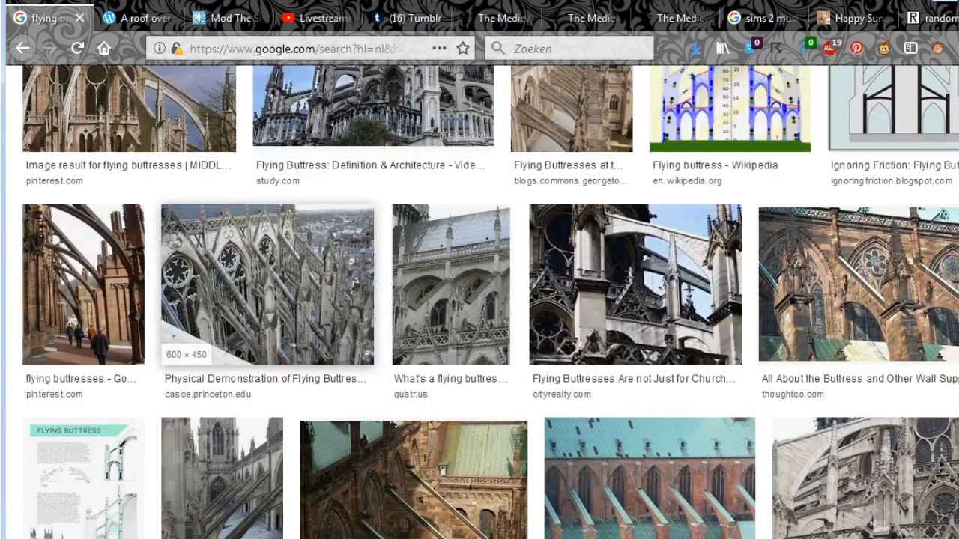
scroll(267, 300, up, 7)
scroll(267, 300, down, 3)
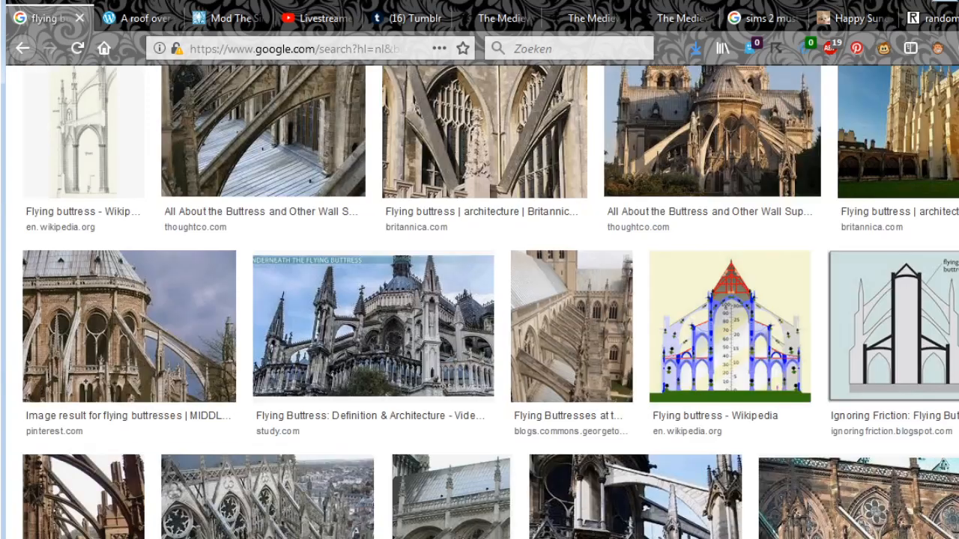
scroll(267, 300, down, 1)
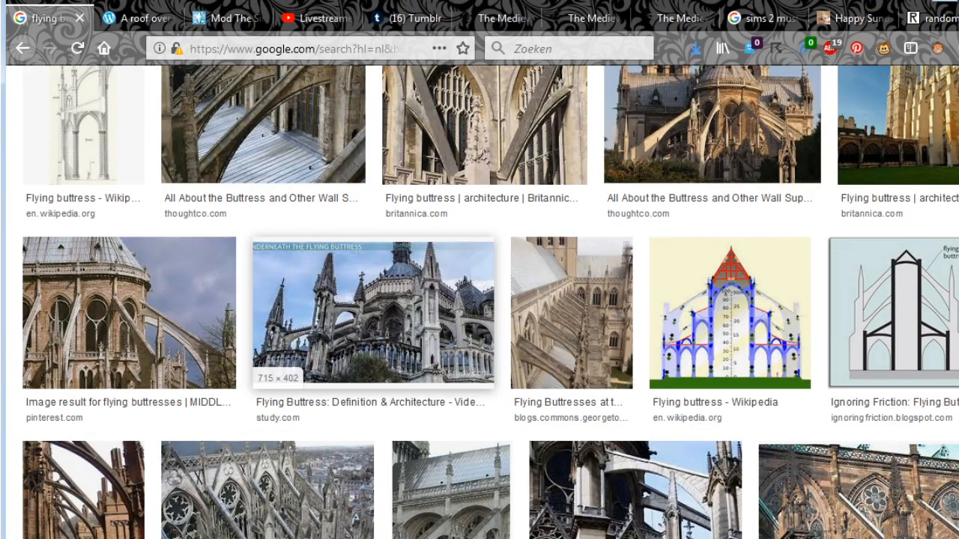
click(469, 322)
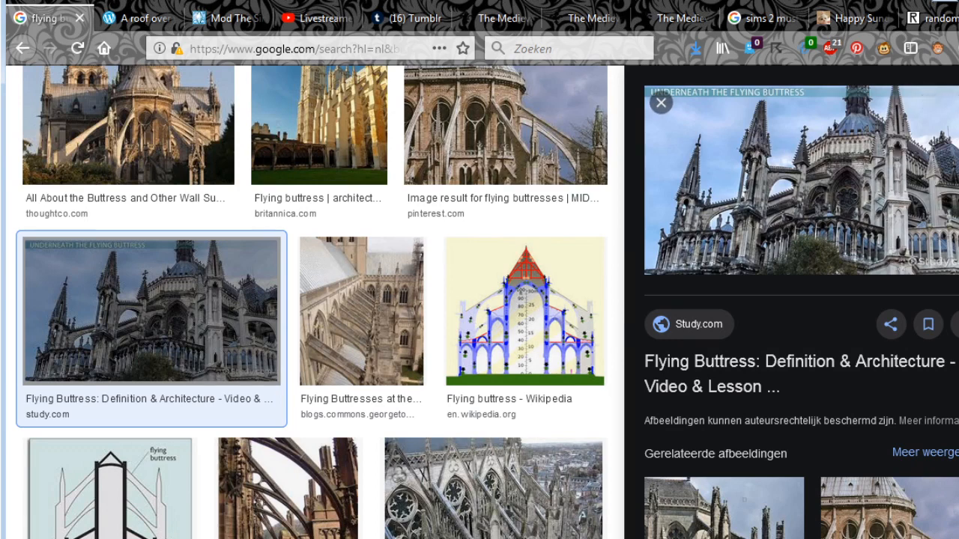
key(Escape)
Preview the Pinterest picture of flying buttresses around a brick-walled apse, and close the preview.
scroll(479, 300, up, 3)
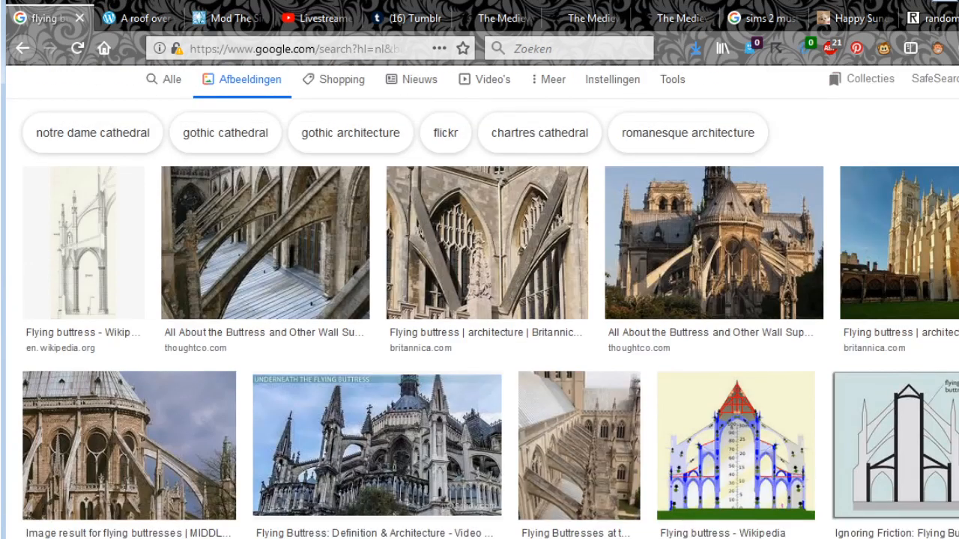
scroll(487, 255, up, 1)
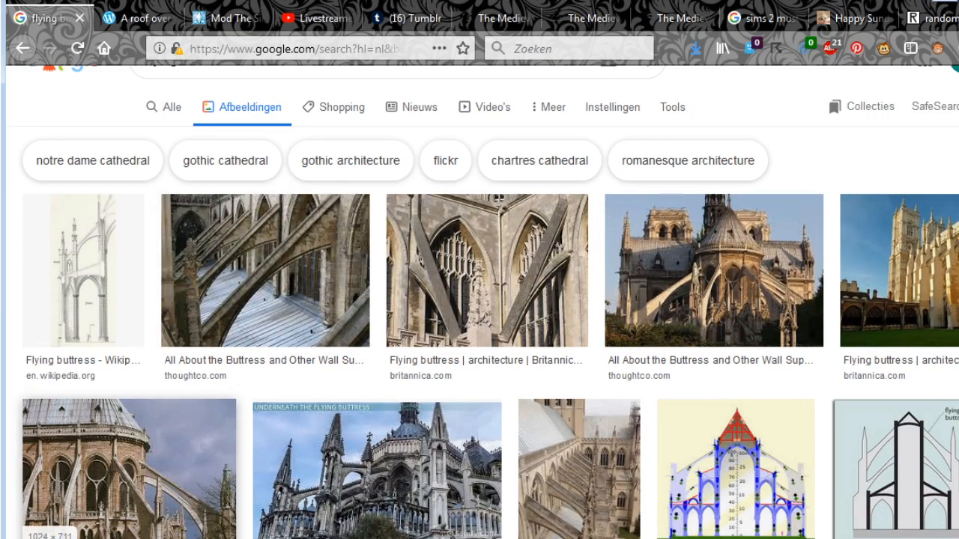
click(129, 468)
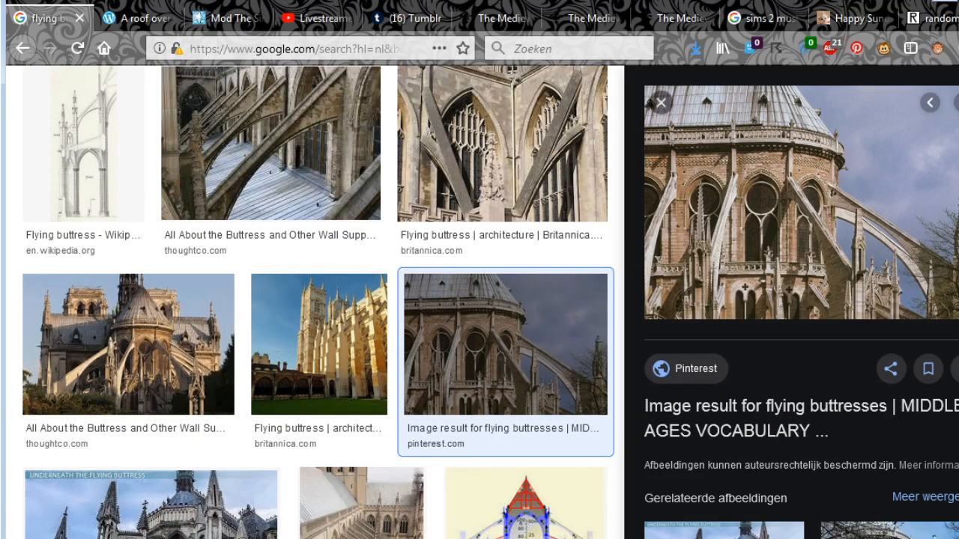
click(661, 102)
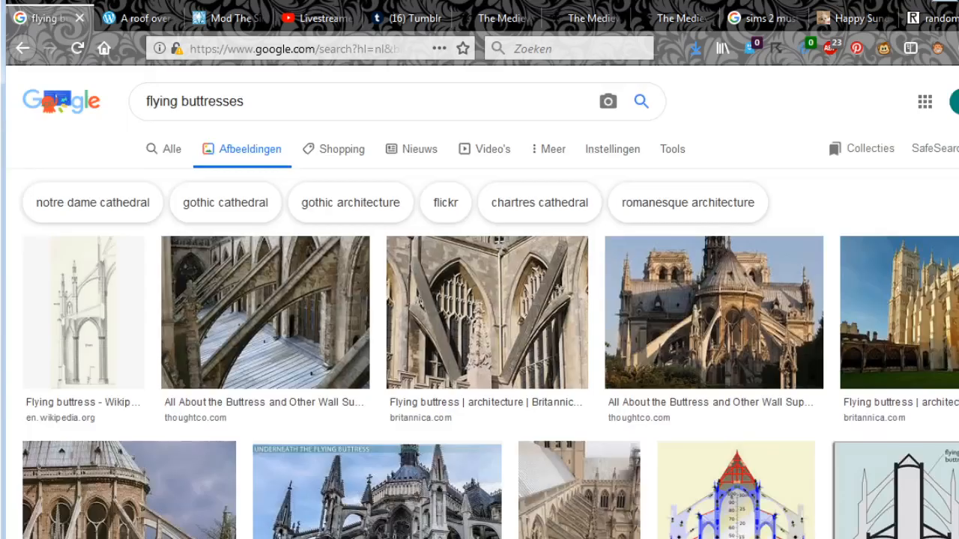
Search the images for "normandic gothic" instead of flying buttresses and browse the resulting church pictures.
drag(244, 101, 145, 101)
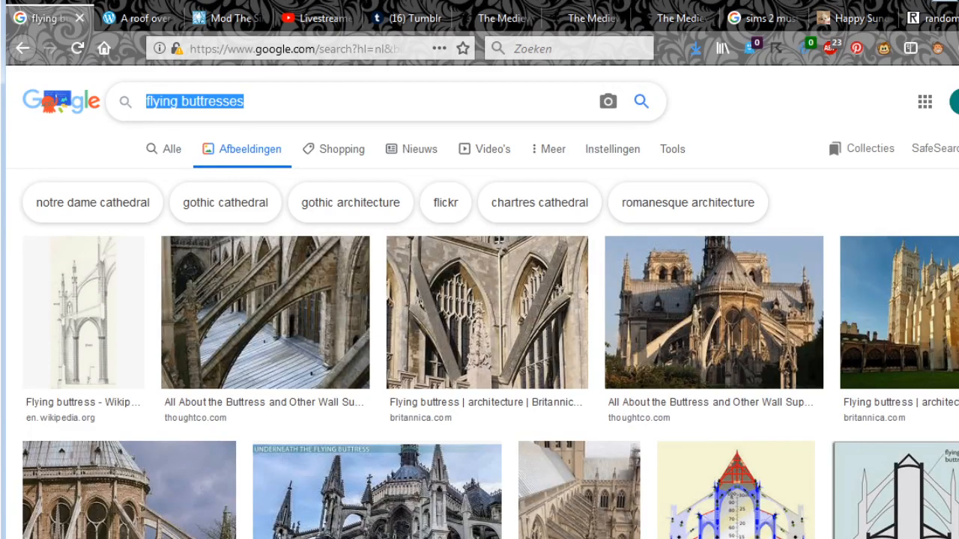
text(n)
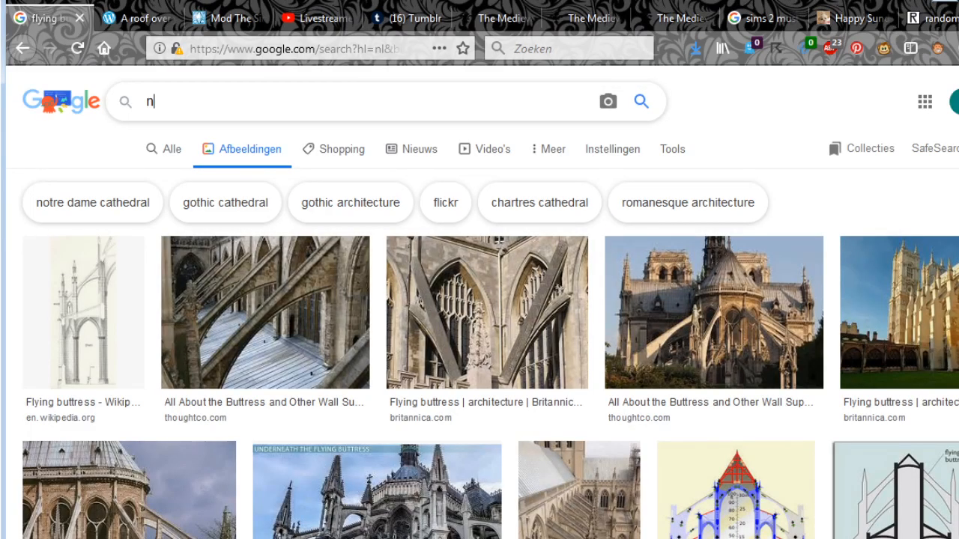
text(ormandic gothic)
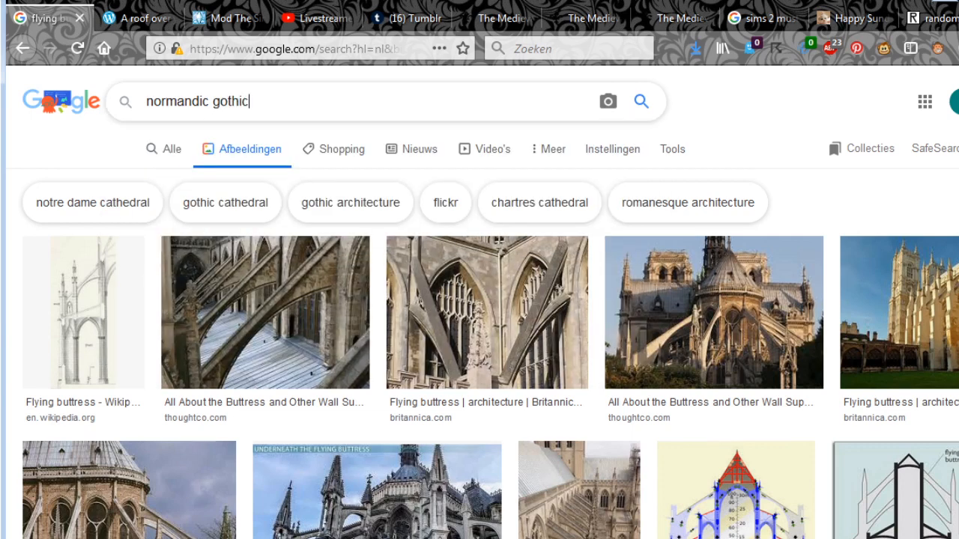
key(Return)
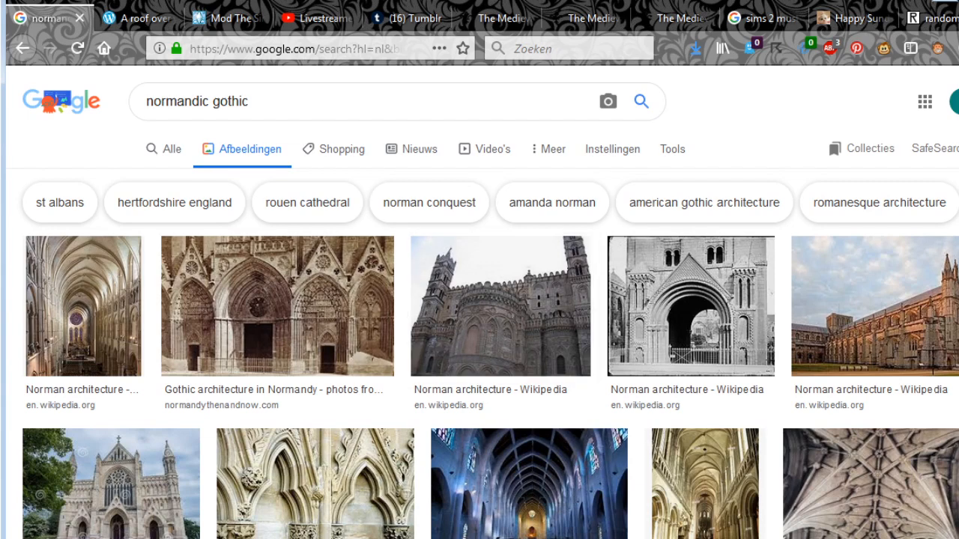
scroll(862, 299, down, 2)
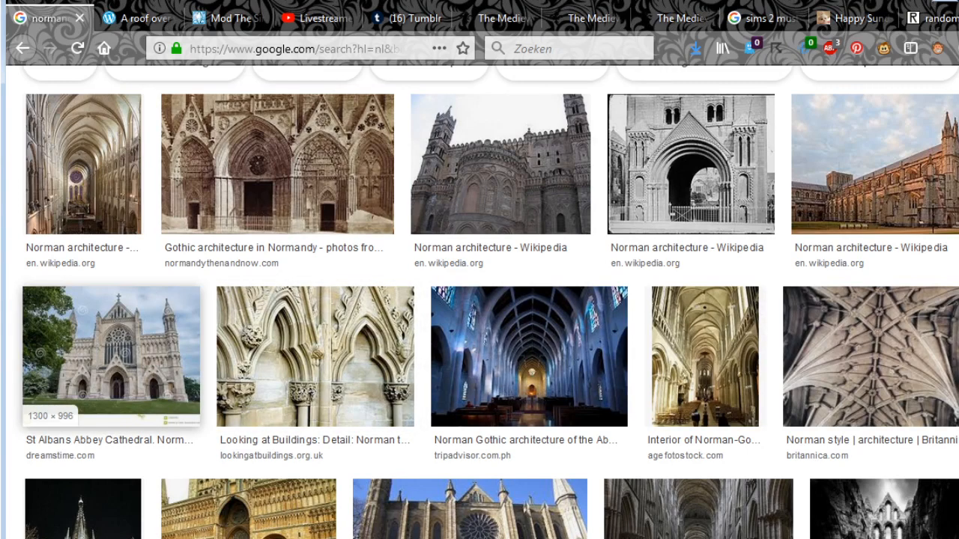
scroll(862, 352, down, 6)
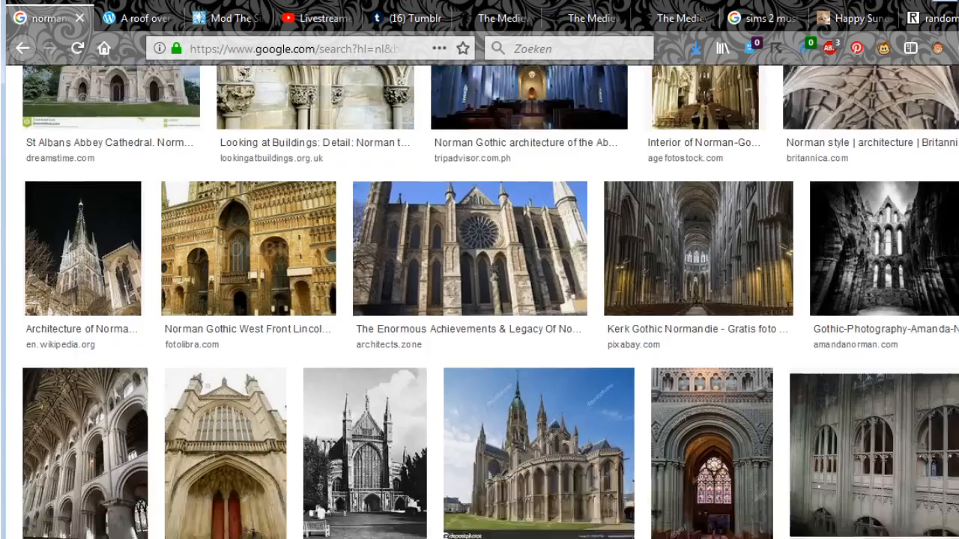
scroll(862, 352, down, 2)
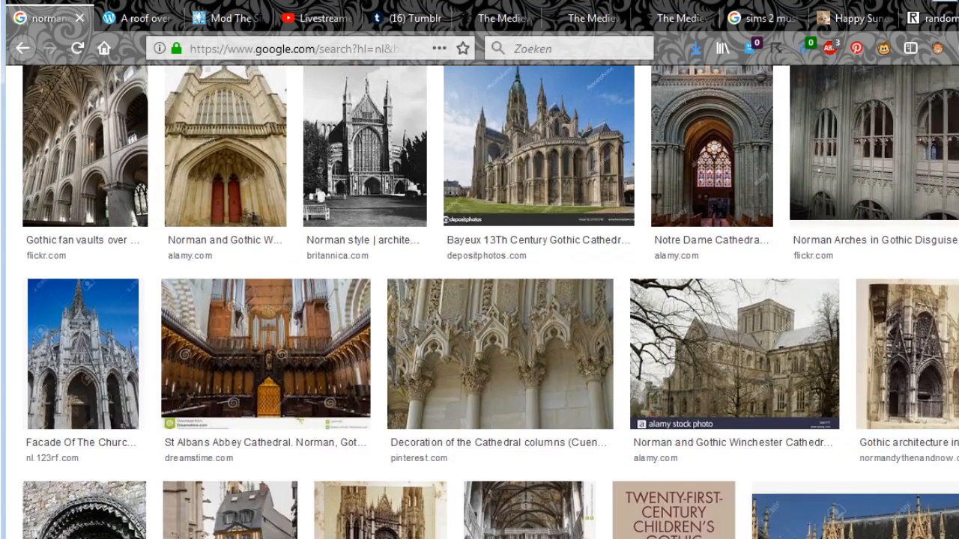
Search the images for "english gothic" and browse the cathedral pictures in the results.
scroll(862, 353, up, 12)
triple_click(217, 101)
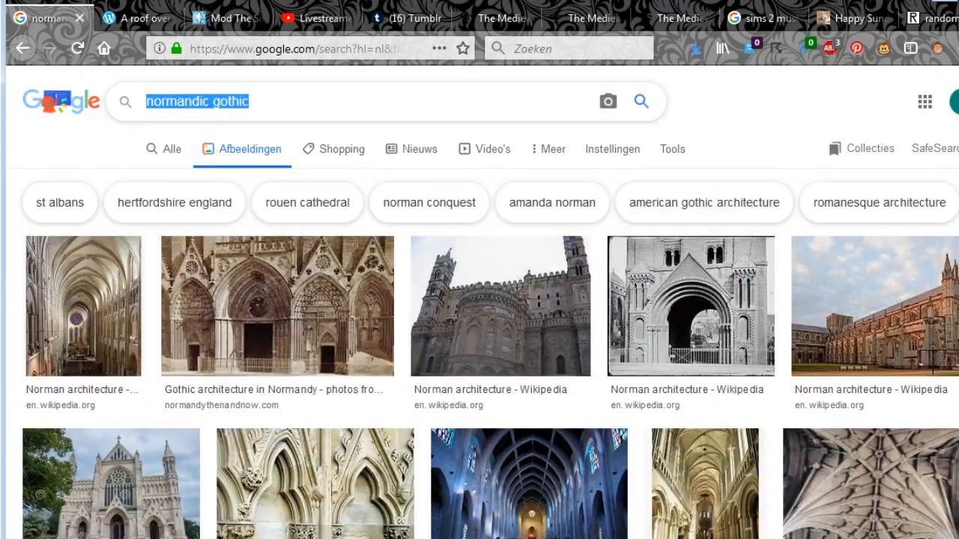
text(english got)
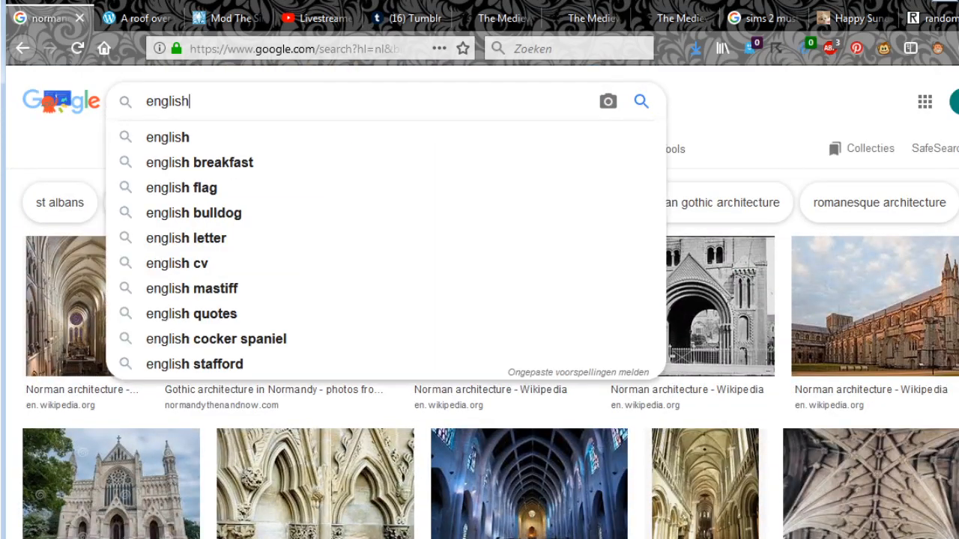
text(hic)
key(Return)
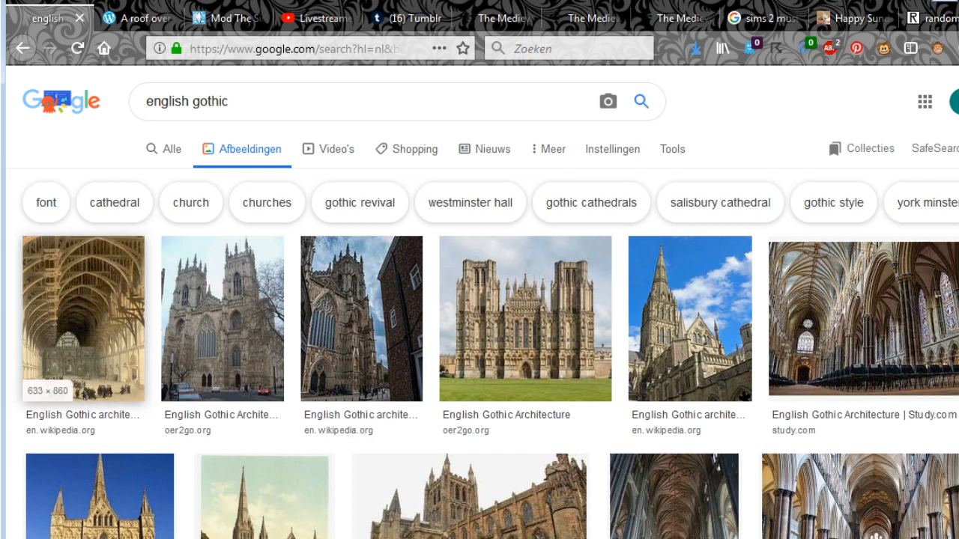
scroll(82, 318, down, 1)
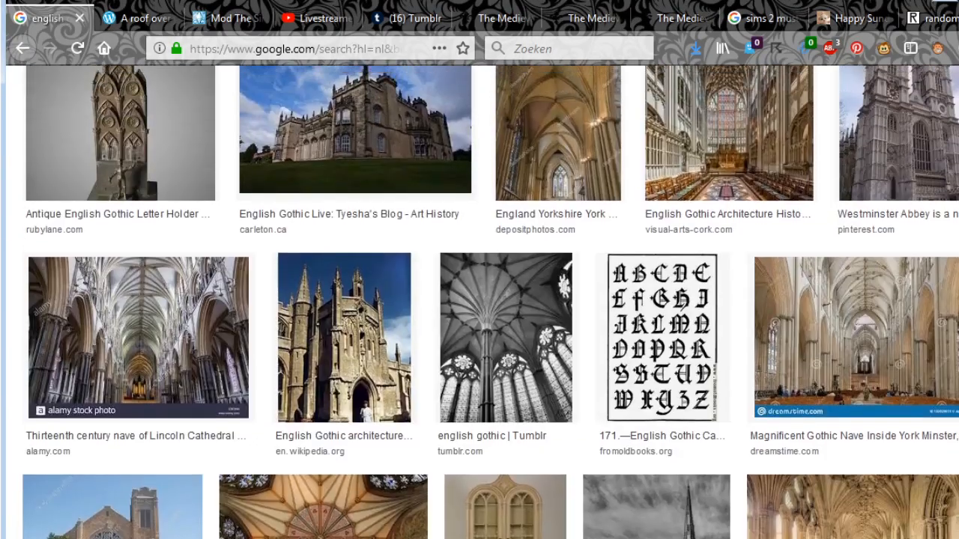
scroll(480, 299, down, 4)
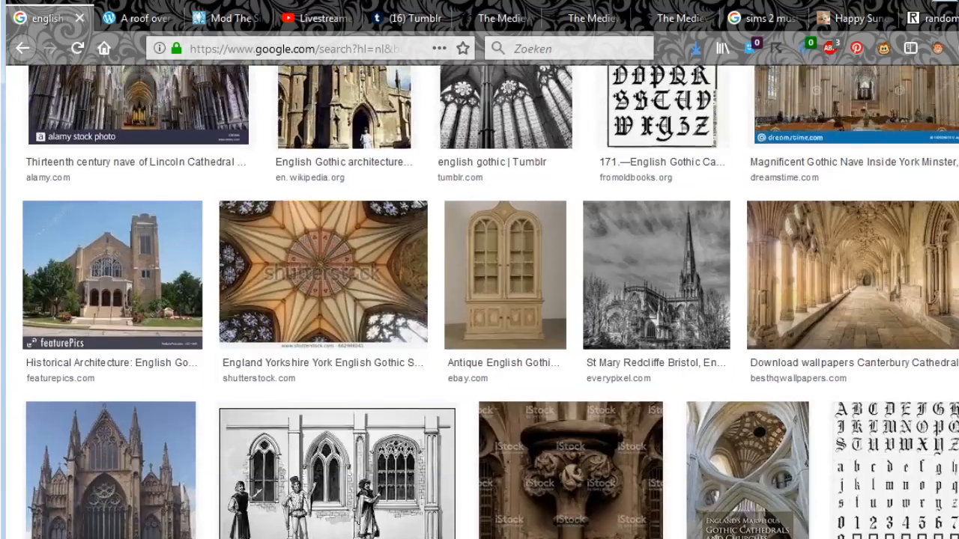
scroll(479, 299, up, 5)
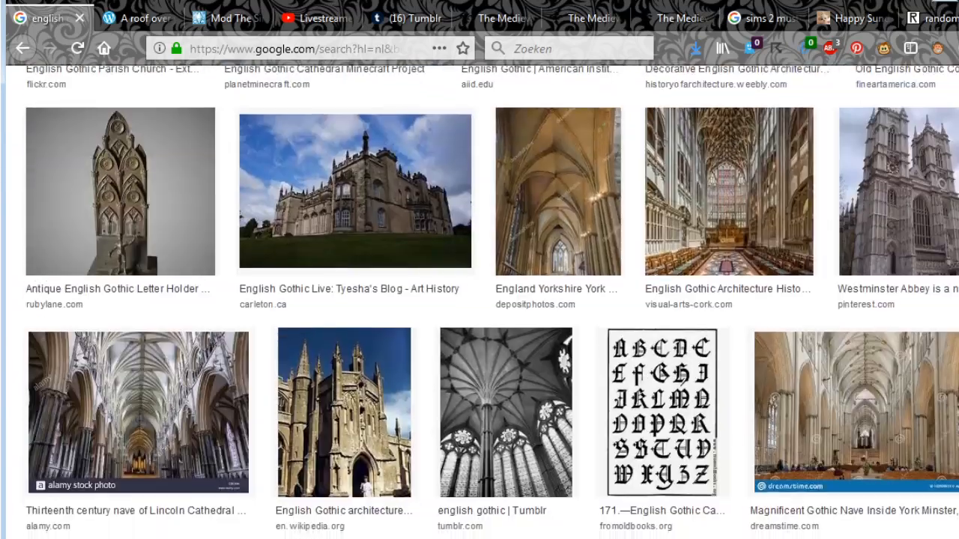
scroll(480, 299, down, 9)
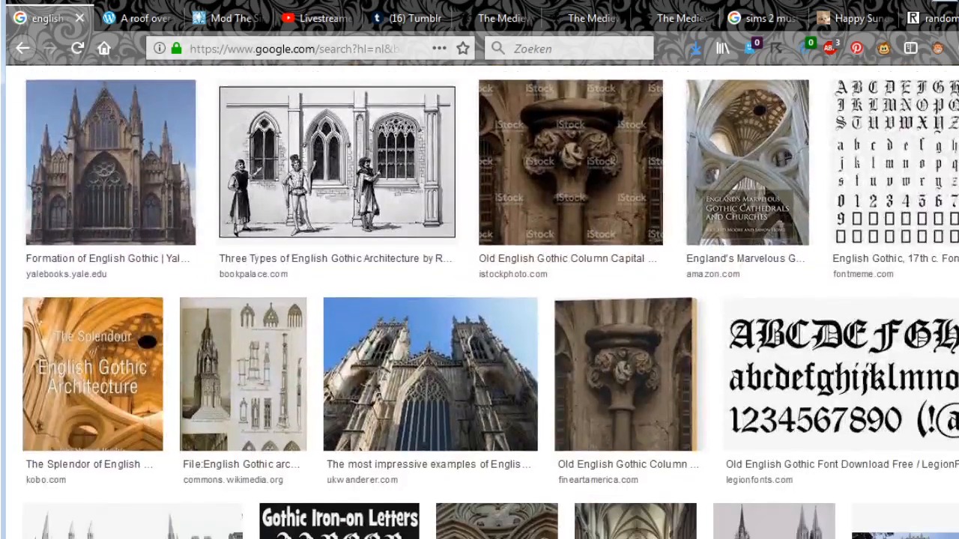
scroll(480, 299, down, 3)
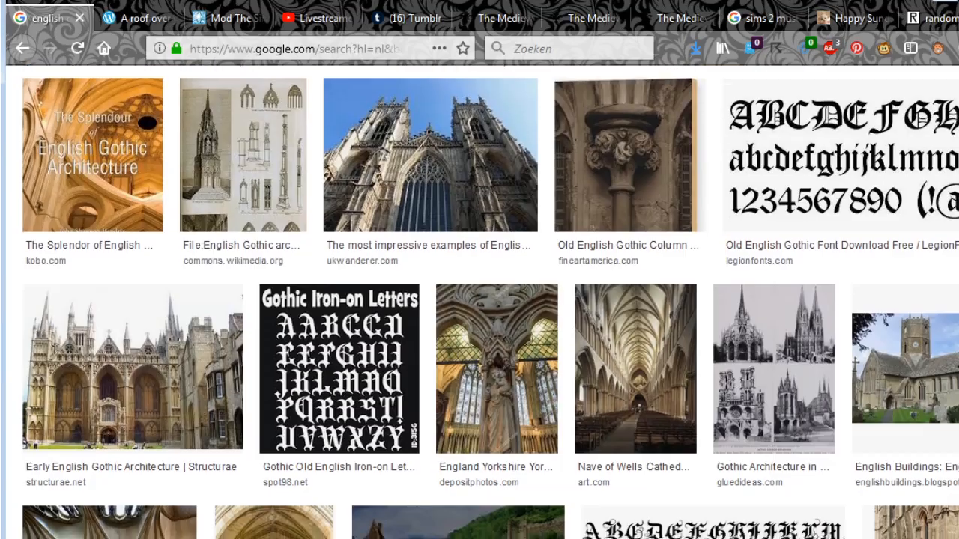
scroll(479, 300, down, 12)
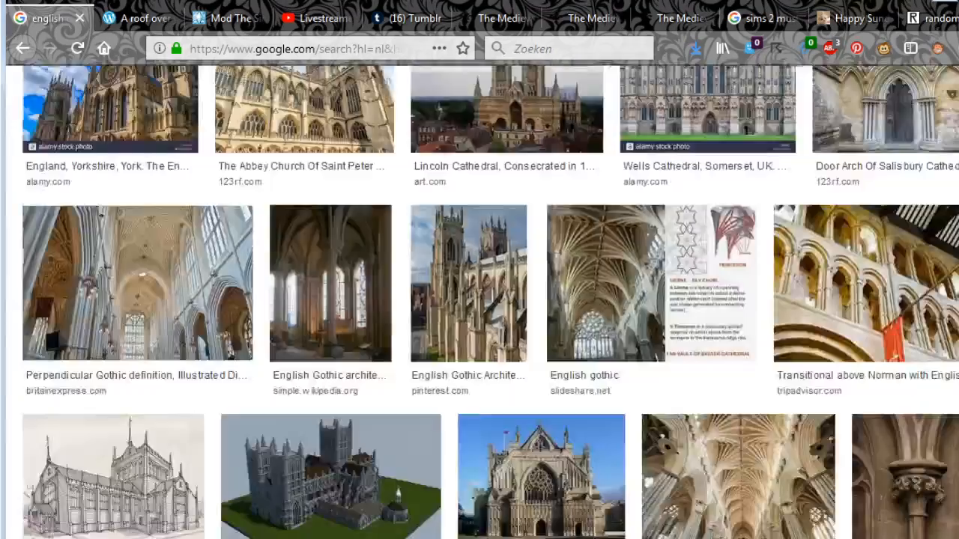
Search the images for "brabantine gothic", preview the Wikipedia picture of the building with tall pinnacled turrets, and close the preview.
scroll(480, 300, up, 20)
triple_click(187, 101)
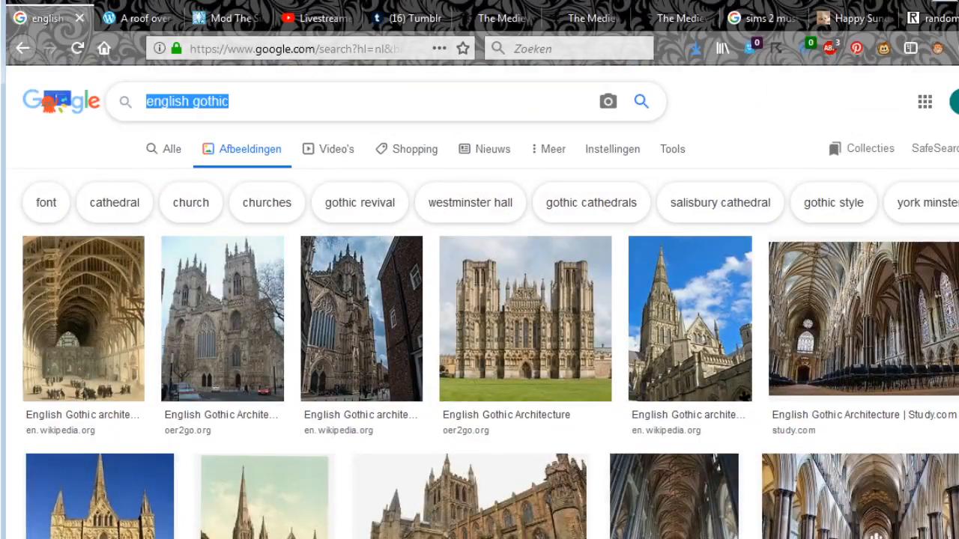
text(brabanti)
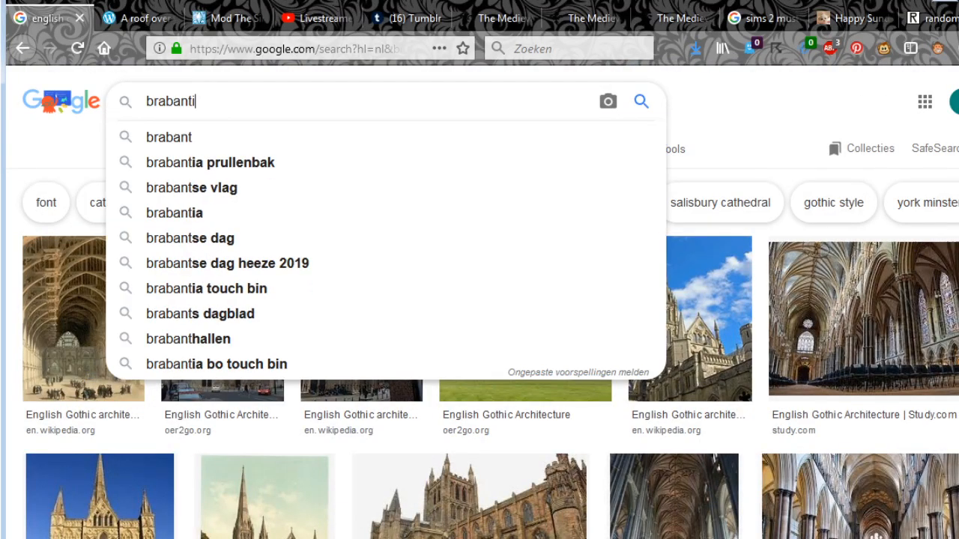
text(ne gothic)
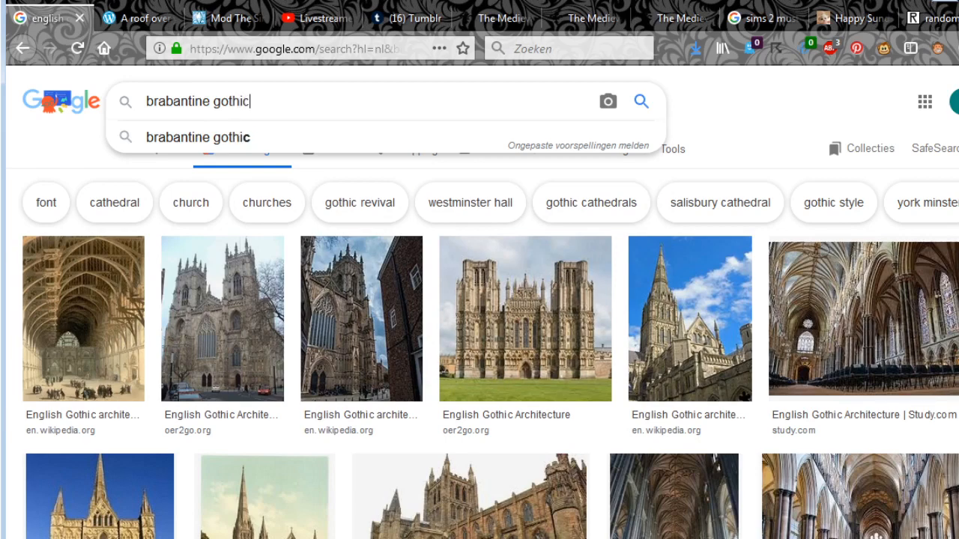
key(Return)
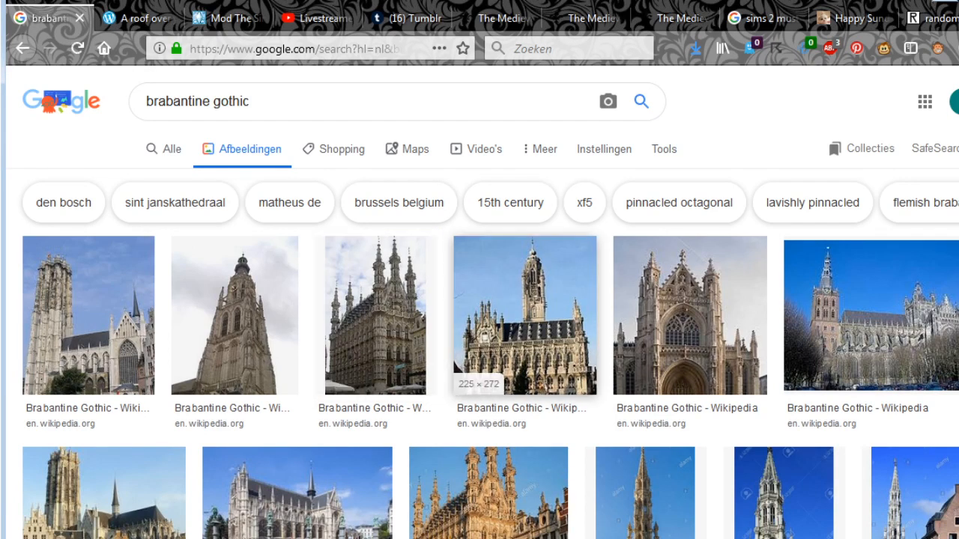
click(459, 322)
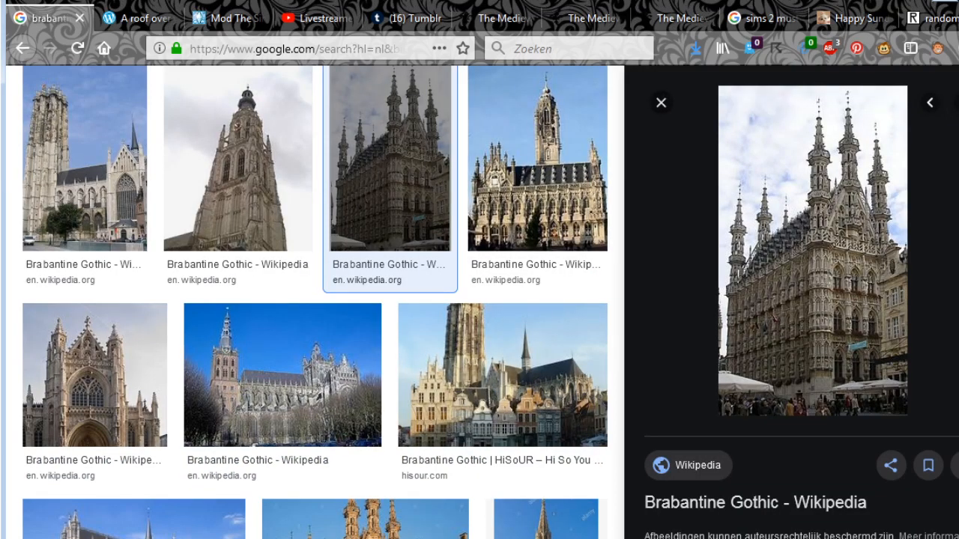
click(661, 103)
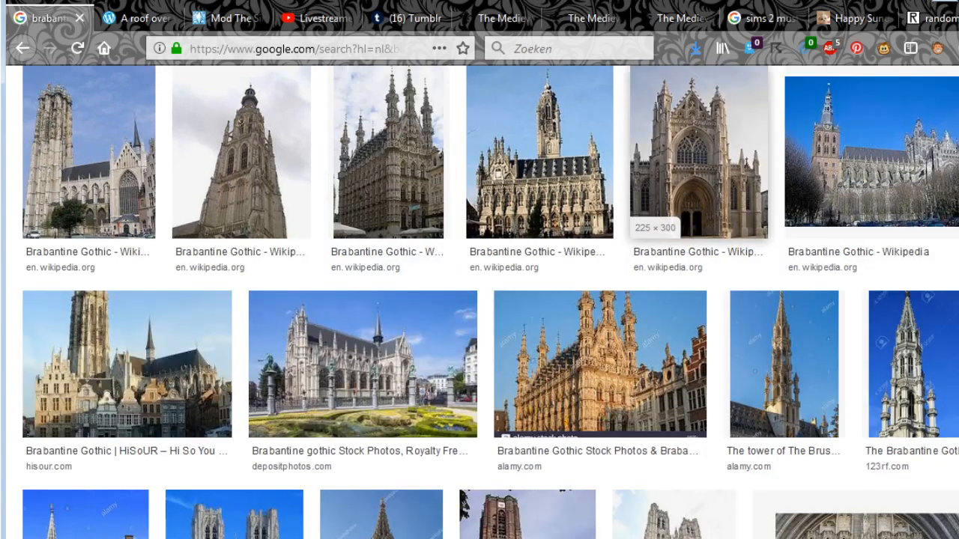
Find and preview the Wikipedia Brabantine Gothic picture of a church interior with a wooden vault and organ, and close the preview.
scroll(491, 300, down, 7)
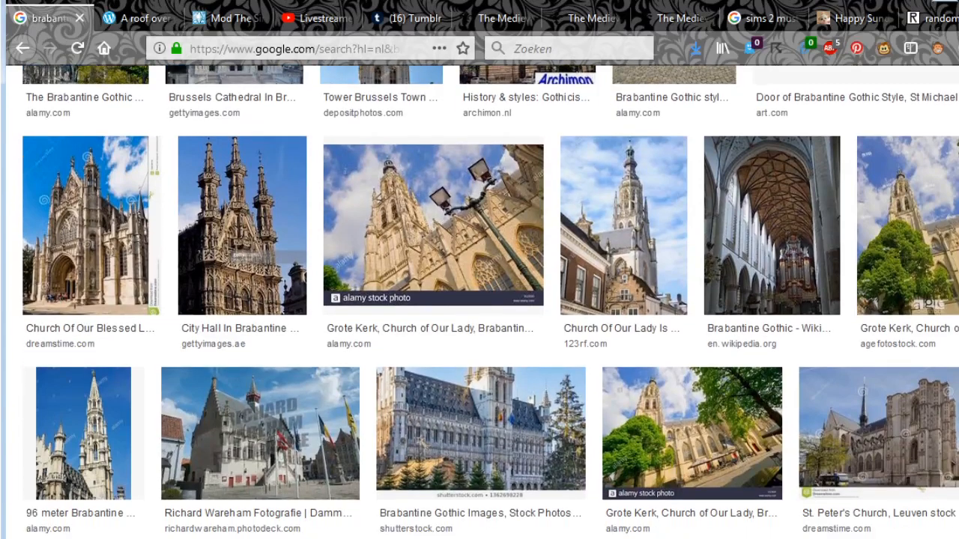
scroll(772, 300, up, 1)
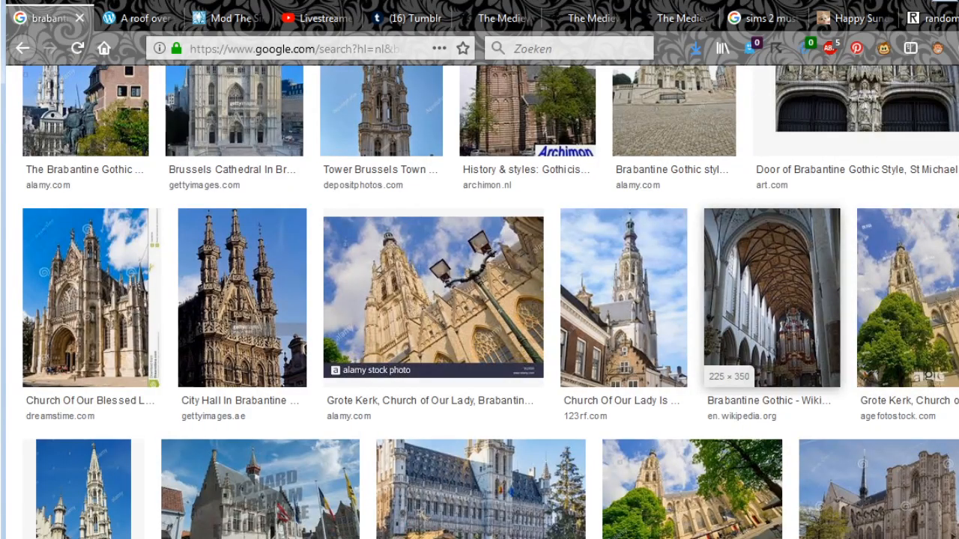
click(772, 299)
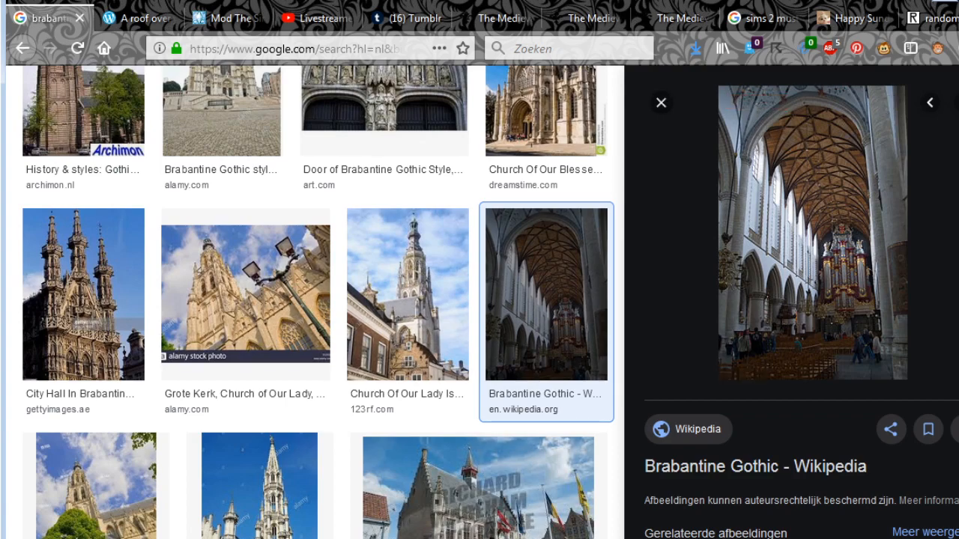
key(Escape)
Browse the remaining Brabantine Gothic pictures of churches, towers and interiors, and return to the first results.
scroll(491, 300, down, 4)
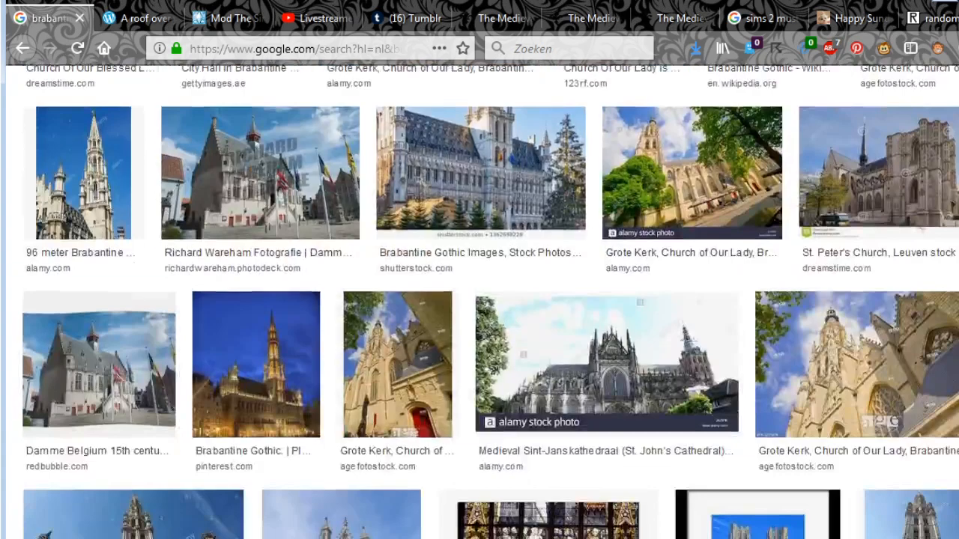
scroll(491, 300, down, 6)
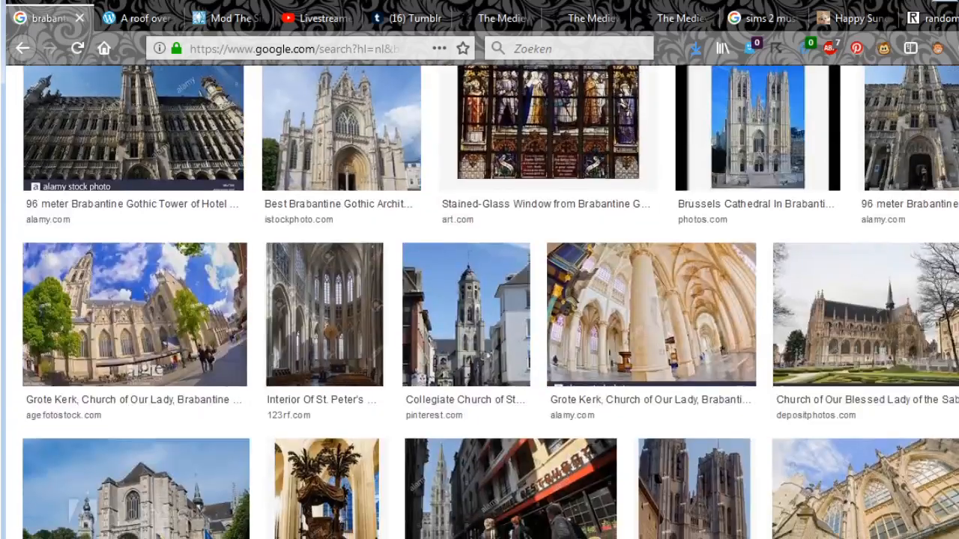
scroll(491, 300, down, 6)
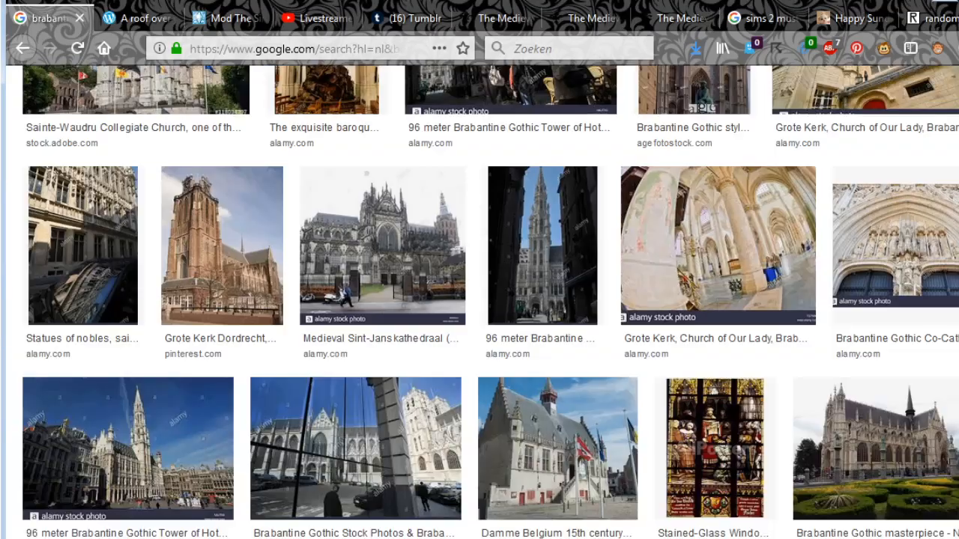
scroll(491, 299, up, 2)
scroll(491, 300, down, 7)
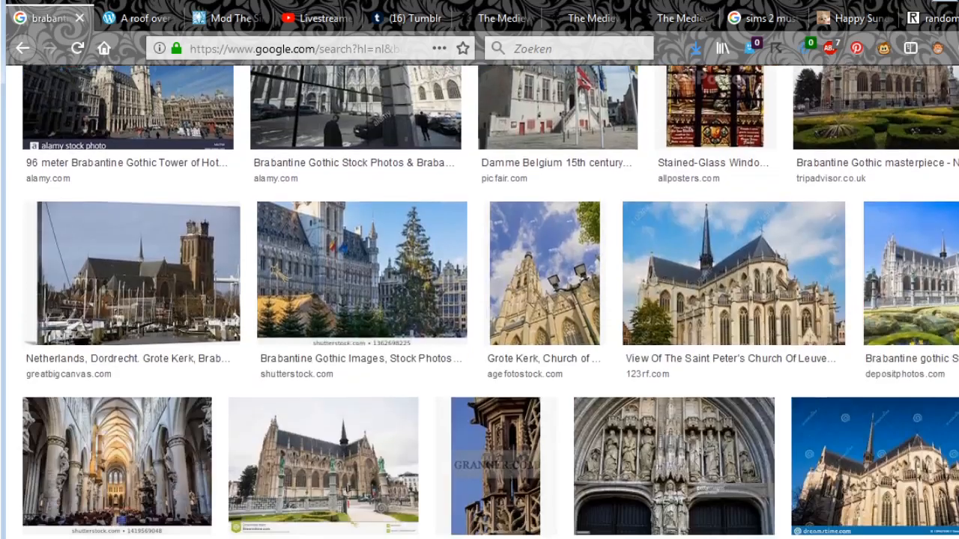
scroll(490, 299, down, 4)
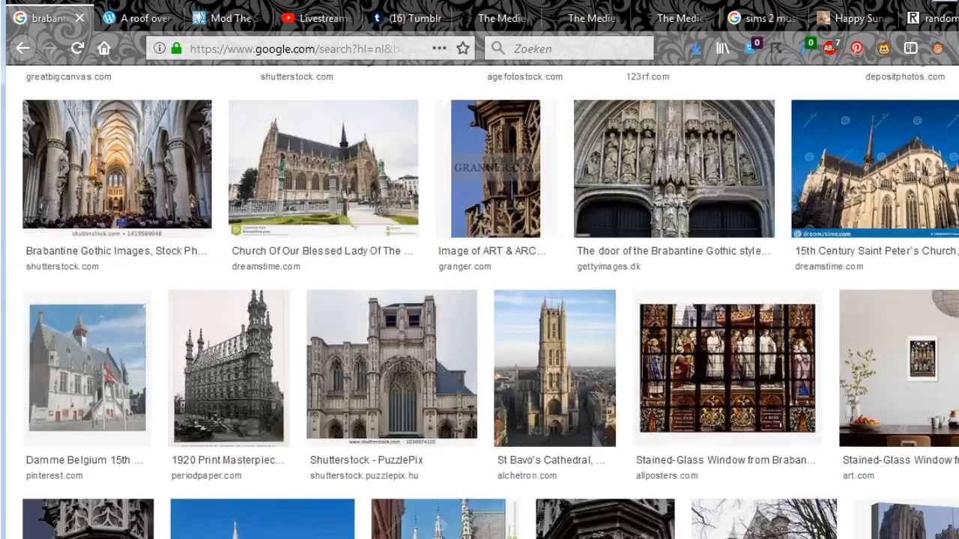
scroll(491, 300, down, 1)
scroll(491, 300, up, 15)
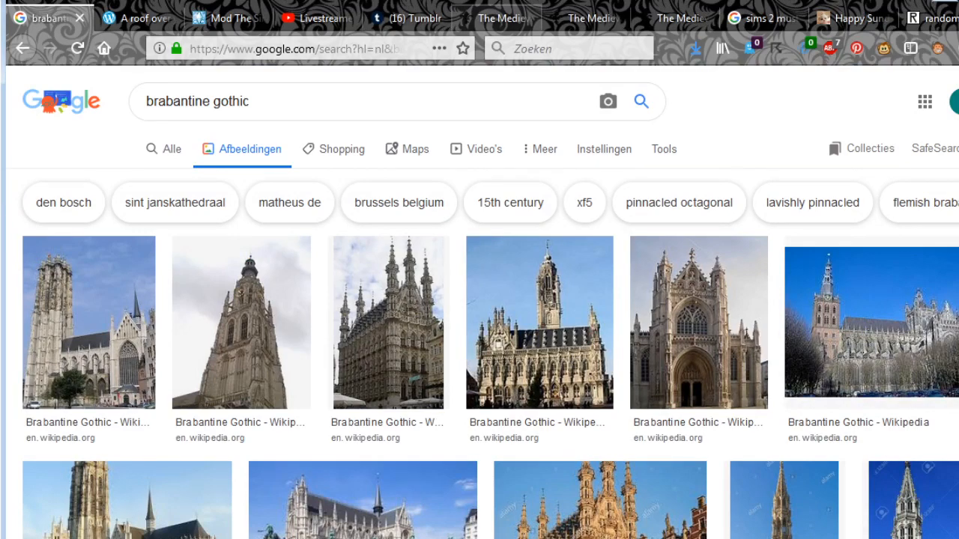
Switch to the Medieval Smithy page with the buttresses and view the Simwardrobe Columns "Oblivion Textures" post further down.
click(496, 18)
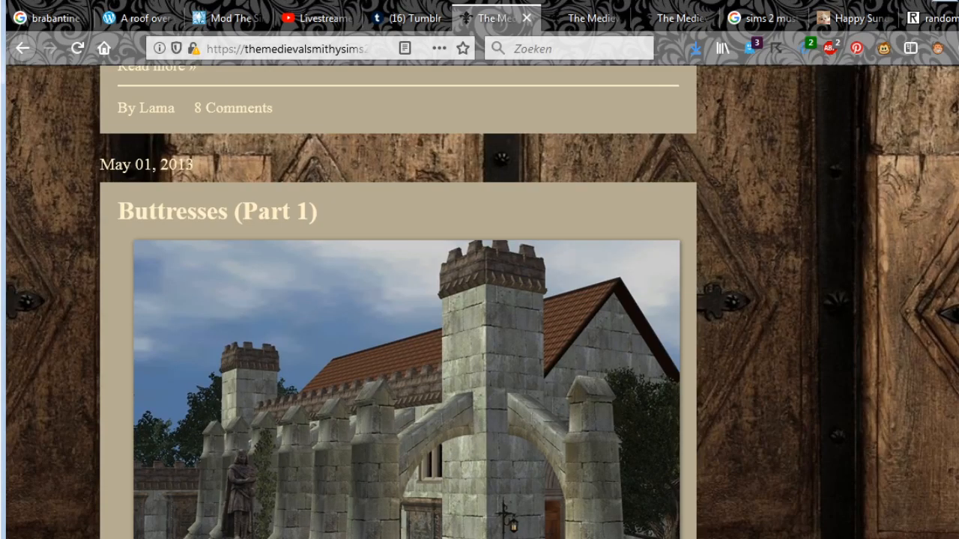
scroll(397, 300, down, 10)
scroll(397, 300, down, 15)
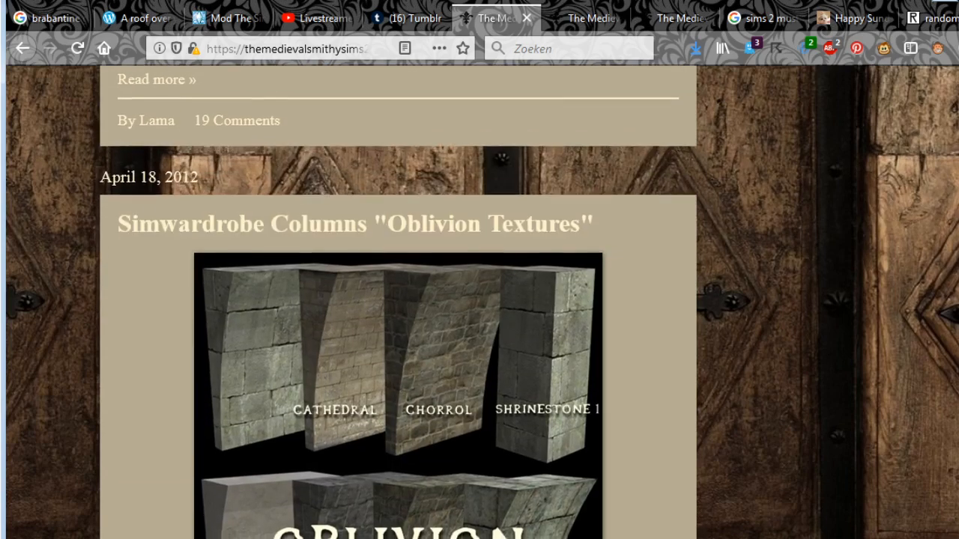
scroll(397, 299, down, 1)
scroll(397, 300, down, 3)
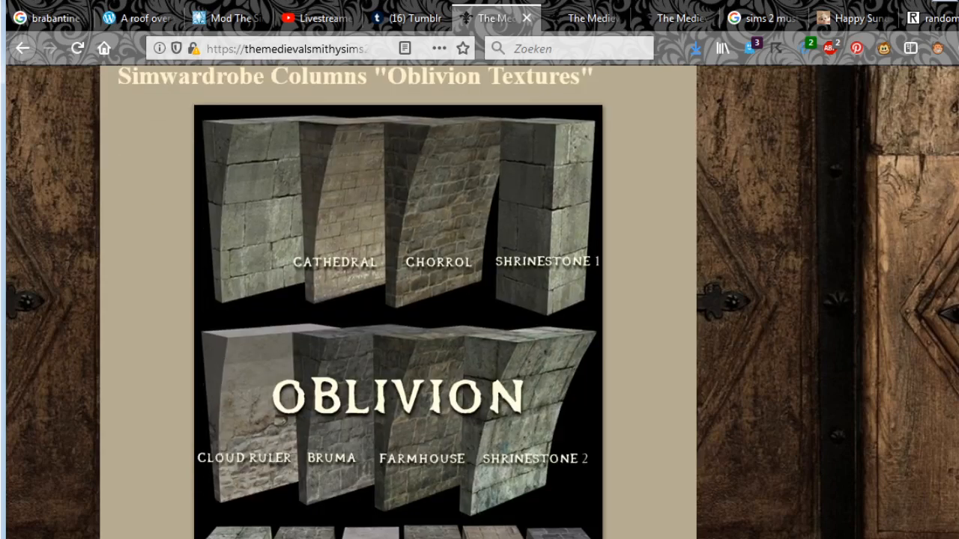
scroll(397, 300, down, 1)
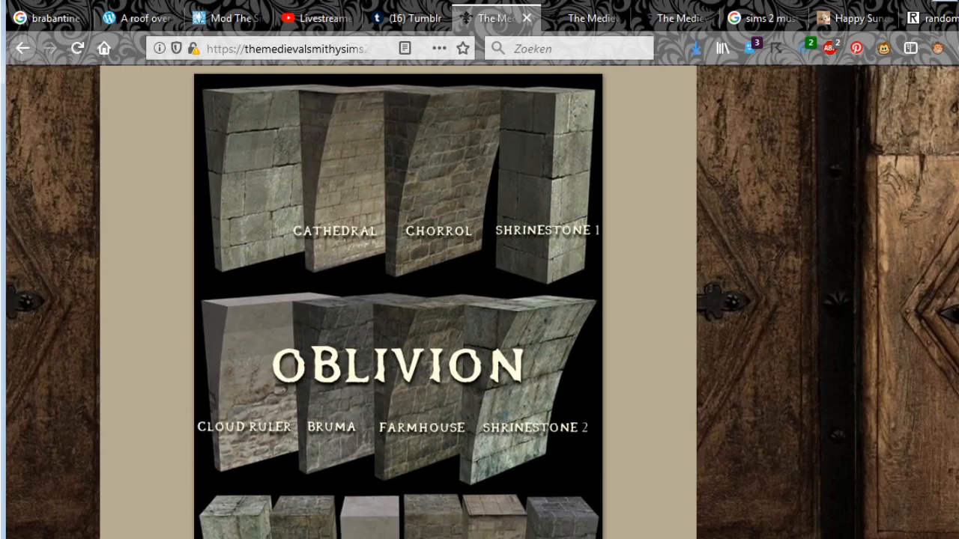
View the rest of the Oblivion textures and Medieval Columns posts on the Medieval Smithy page, and open the older posts.
scroll(398, 300, up, 4)
scroll(397, 300, down, 4)
scroll(397, 300, down, 18)
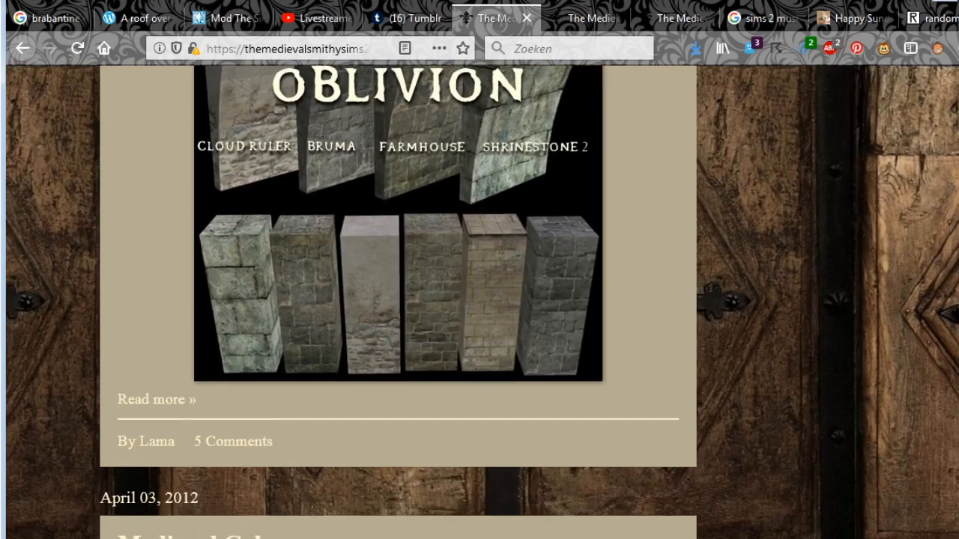
scroll(397, 300, down, 2)
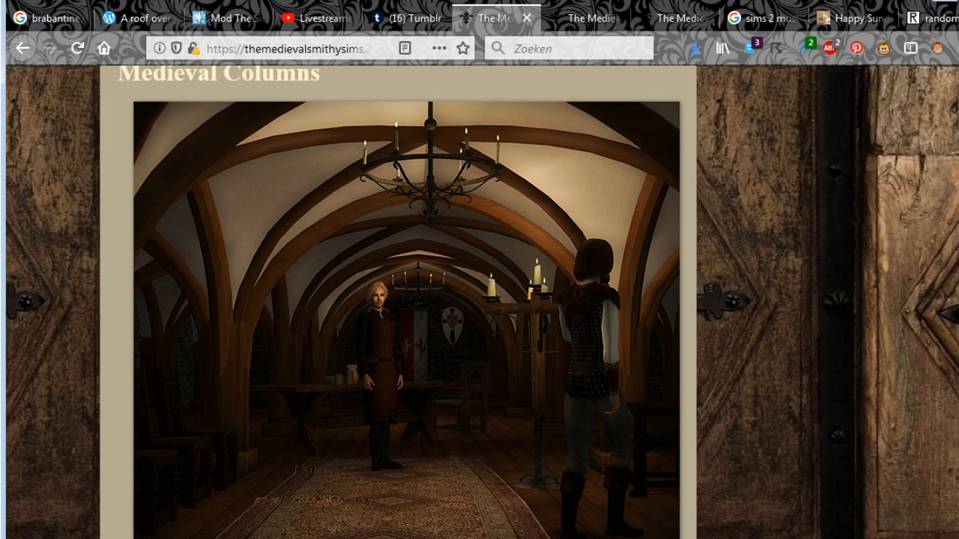
scroll(646, 219, down, 10)
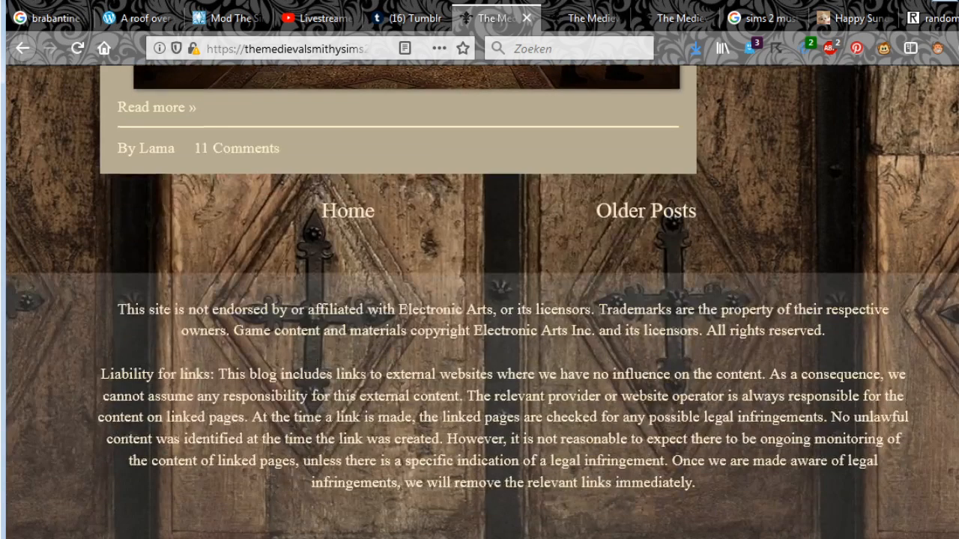
click(646, 219)
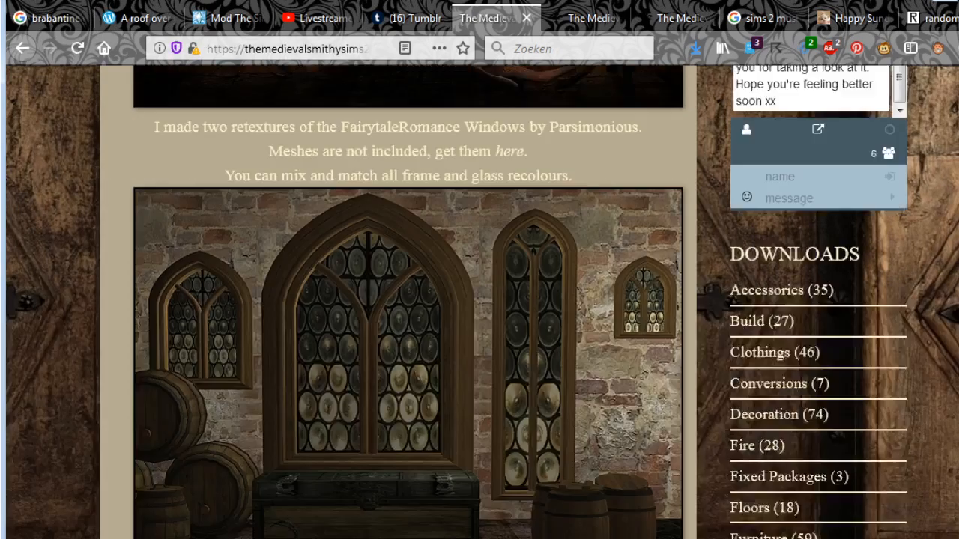
Browse the older posts down to the Castle Build Set "Oblivion" and view its "Industrial Age Brick Plinths" buttress recolours.
scroll(483, 302, down, 2)
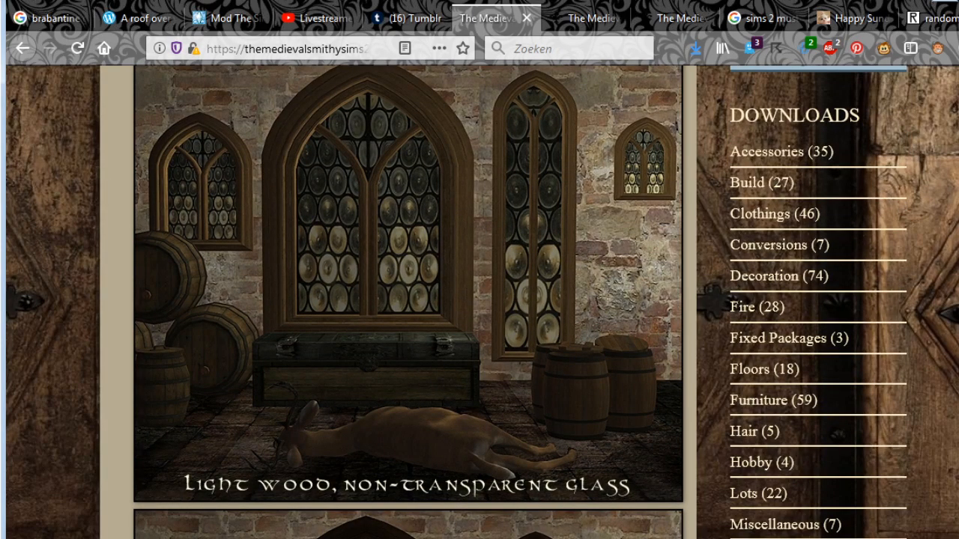
scroll(482, 302, down, 10)
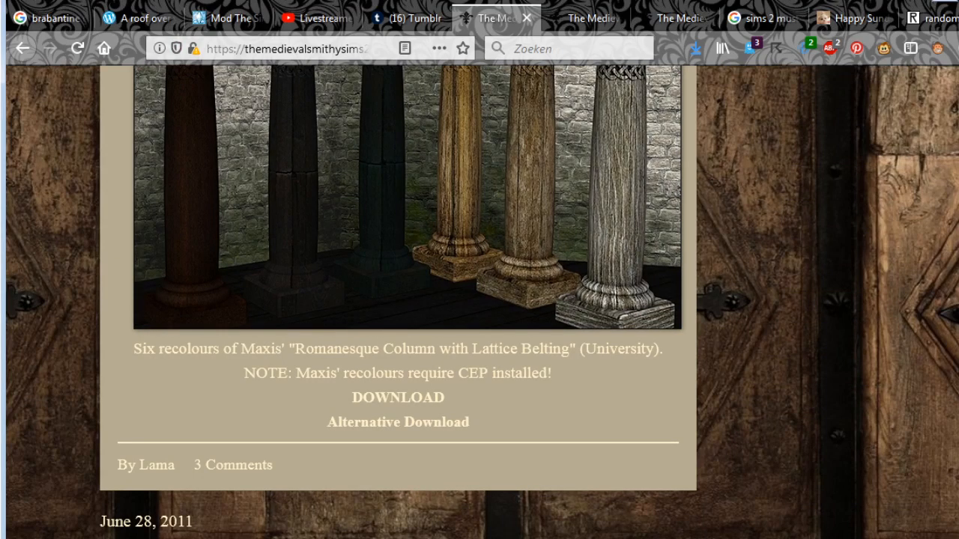
scroll(483, 302, down, 10)
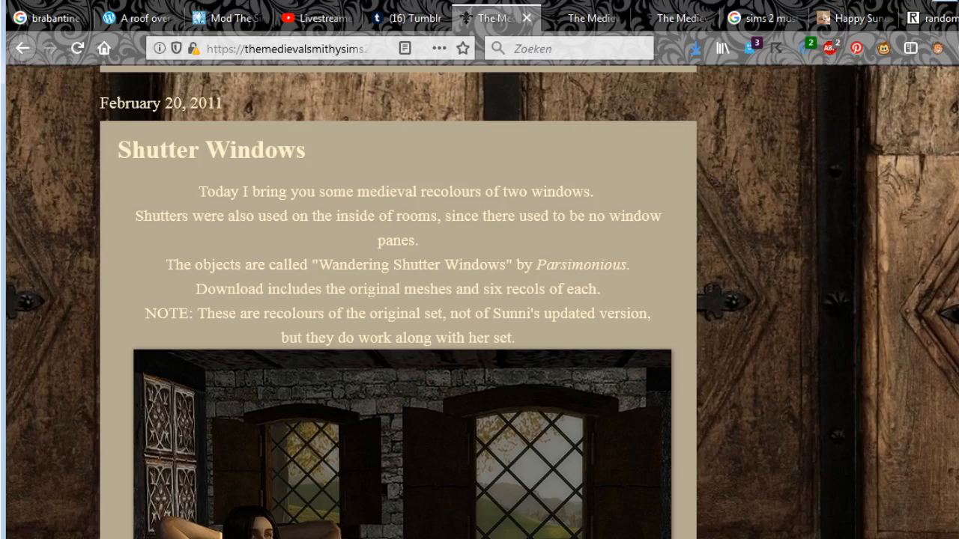
scroll(483, 301, down, 10)
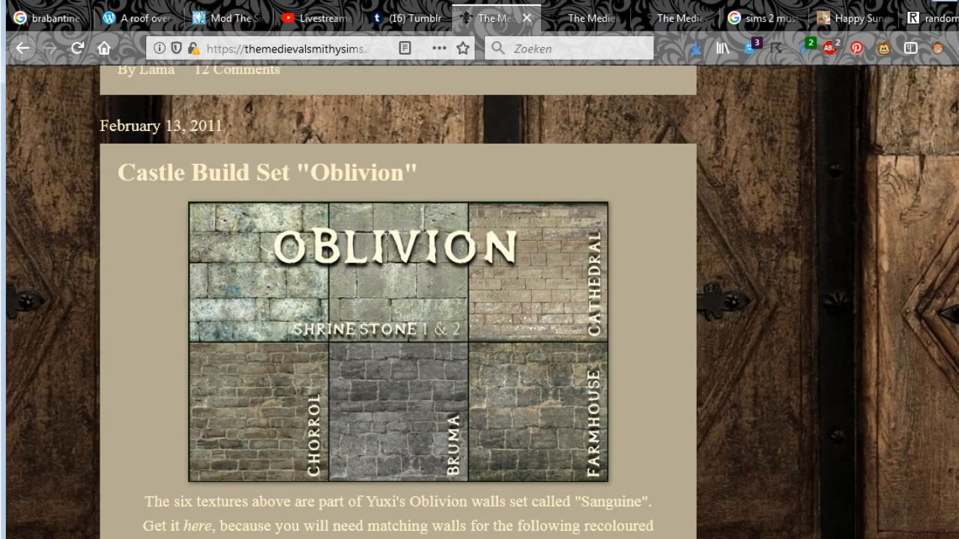
scroll(397, 298, down, 5)
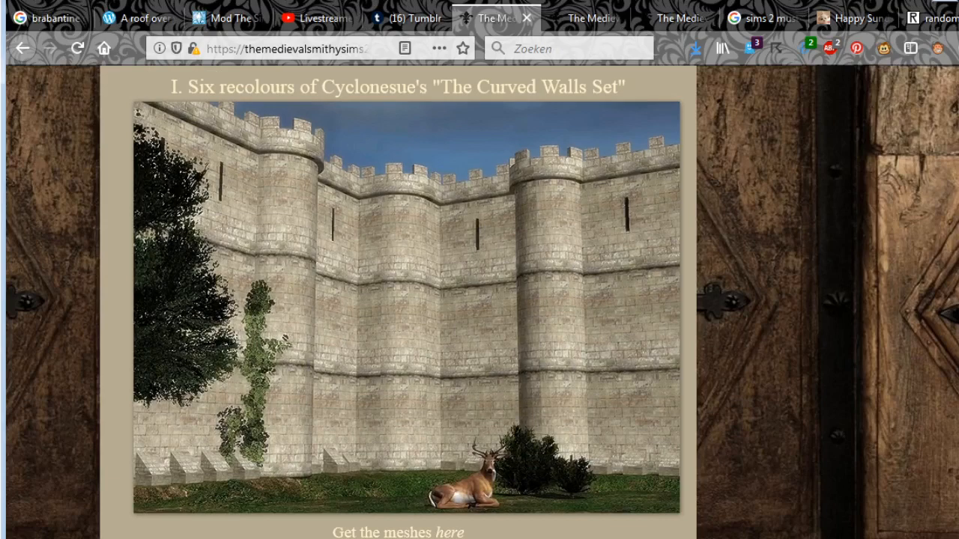
scroll(482, 301, down, 8)
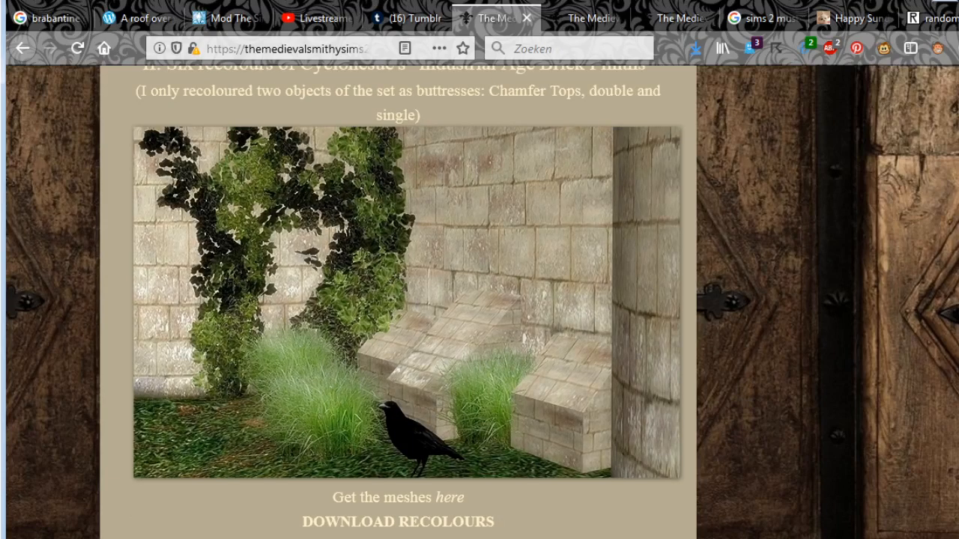
scroll(408, 300, up, 2)
Close the Tumblr page and dismiss the enlarged Buttresses picture on the Mod The Sims page.
middle_click(412, 18)
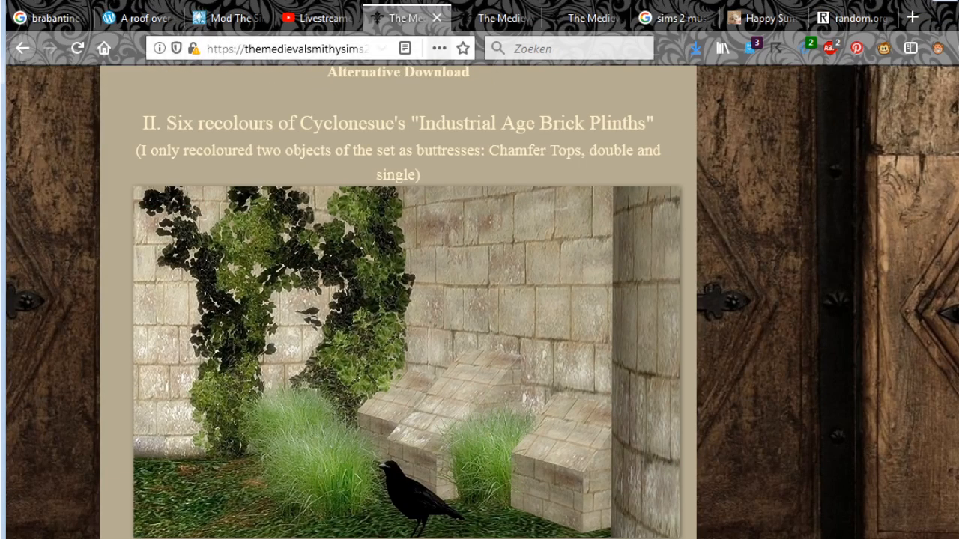
click(250, 18)
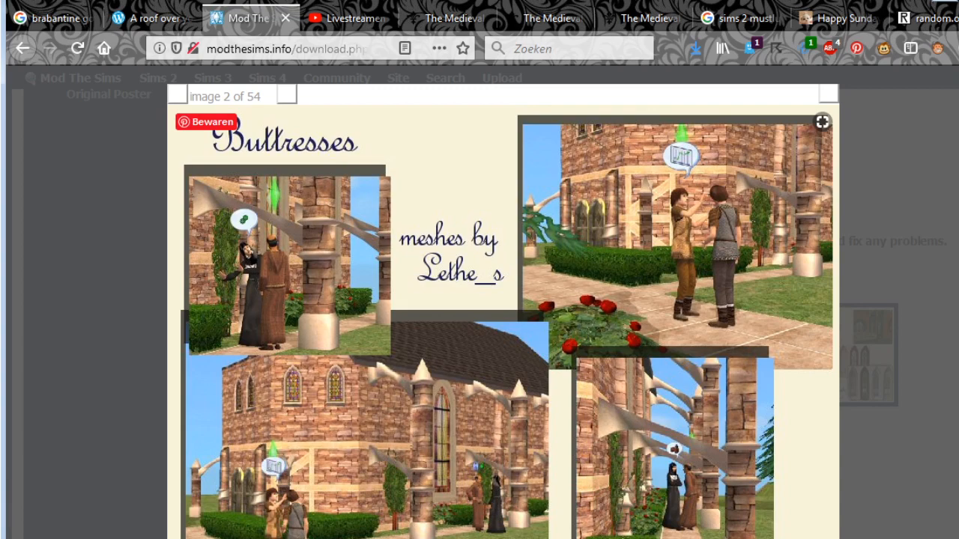
key(Escape)
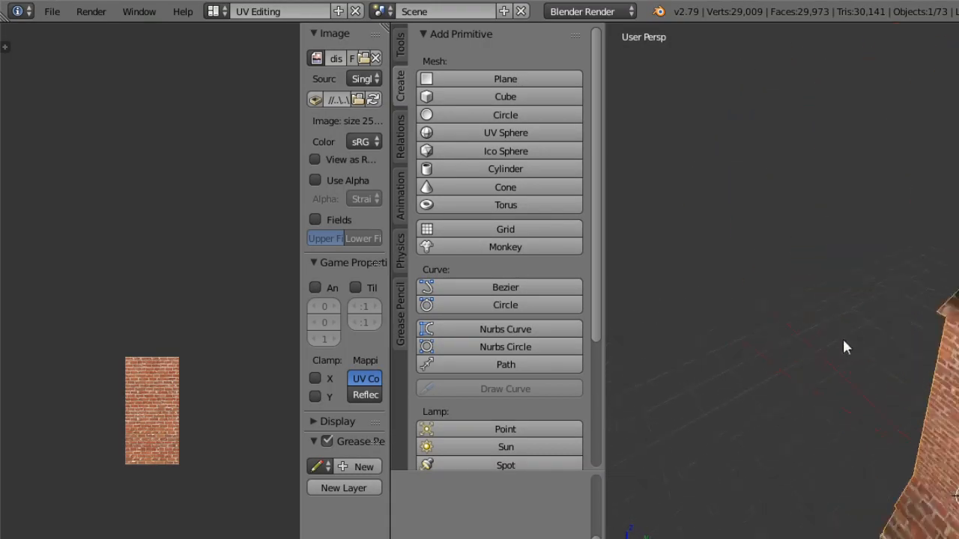
Switch to Blender and examine the brick flying buttress model from several angles.
middle_drag(744, 317, 734, 298)
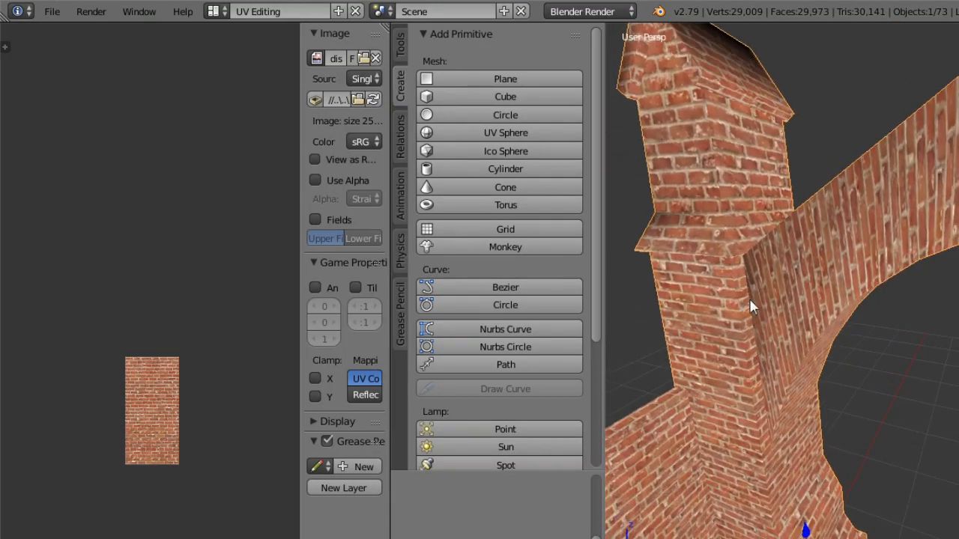
scroll(784, 198, down, 5)
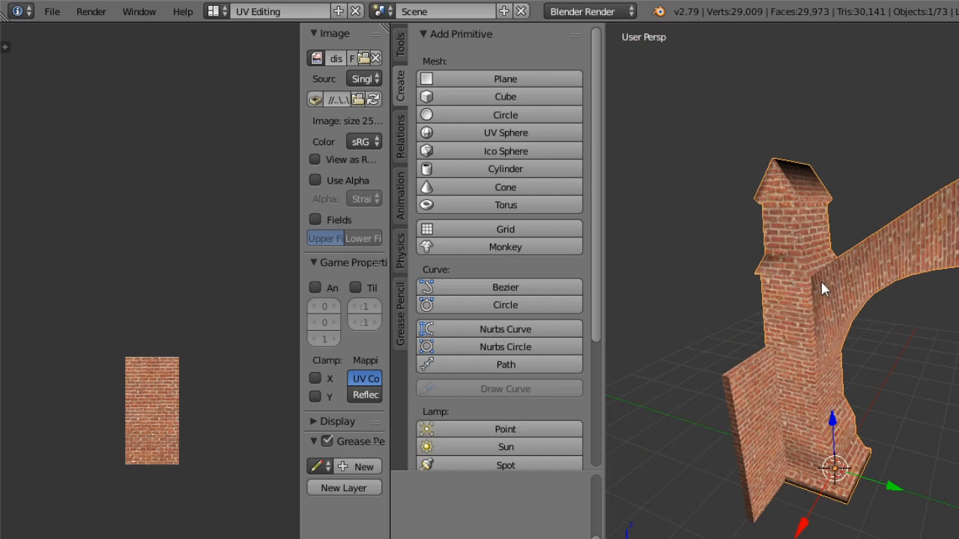
middle_drag(820, 279, 798, 227)
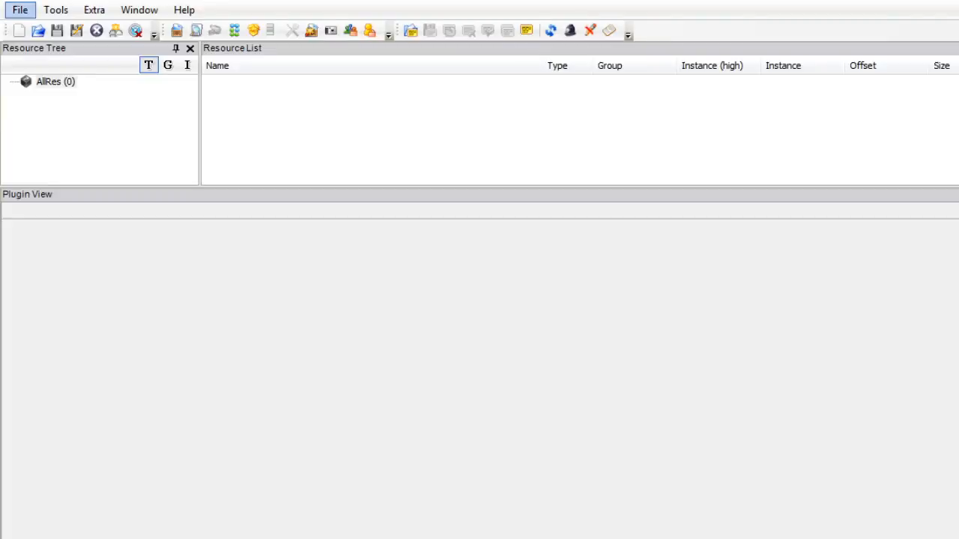
Switch to SimPe and open Fire_flower-Vault_Ceiling-Ball-Center.package from the Voortgezet folder of Project Ave Maria.
click(20, 10)
mouse_move(61, 176)
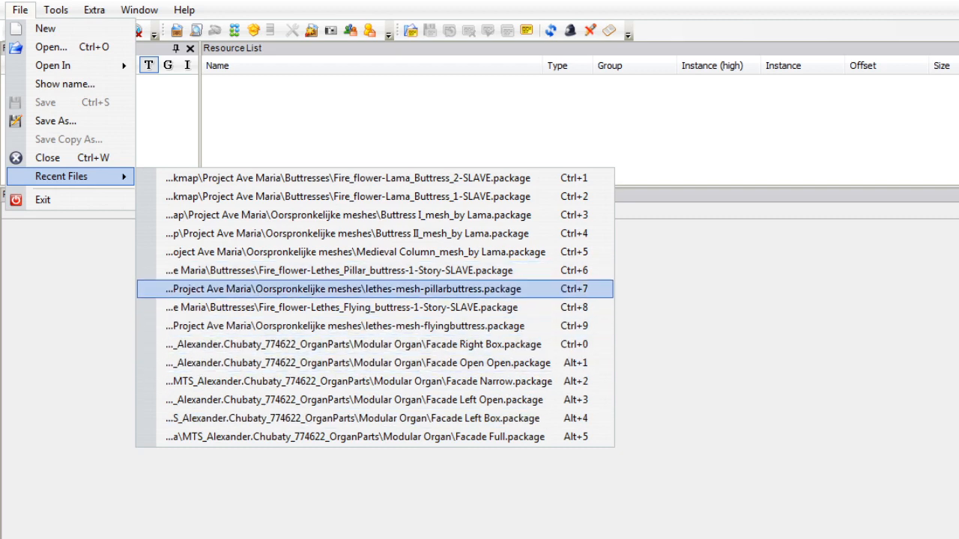
click(51, 47)
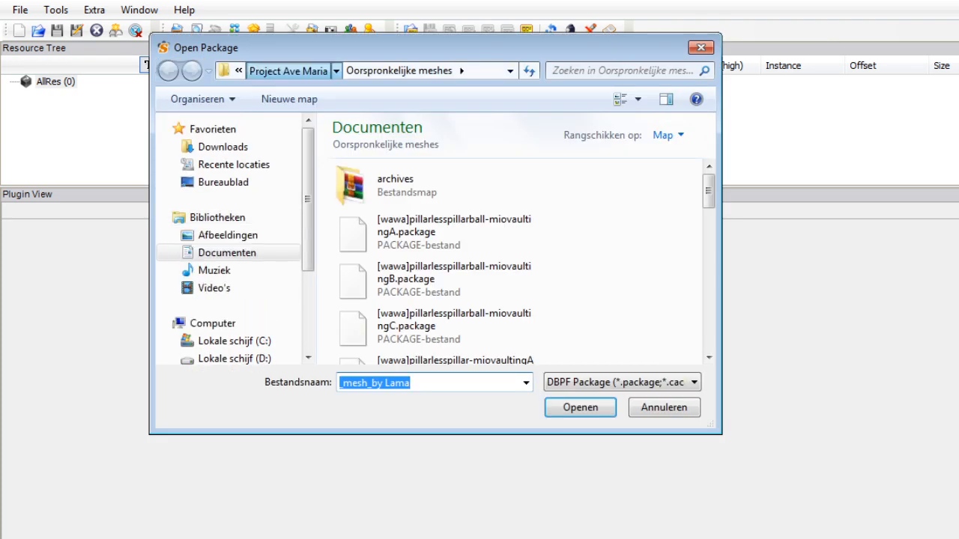
click(288, 71)
drag(708, 224, 709, 243)
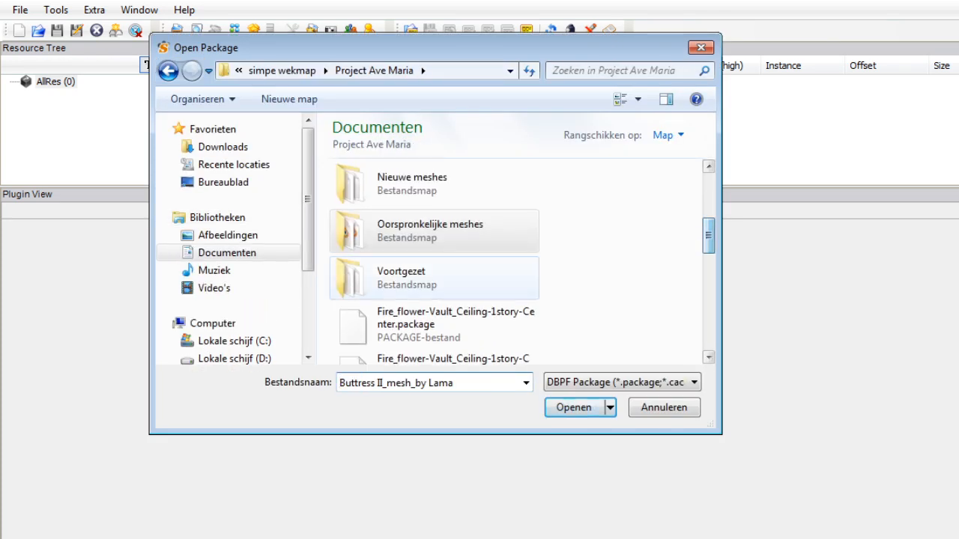
double_click(449, 278)
drag(709, 187, 709, 227)
scroll(450, 225, down, 3)
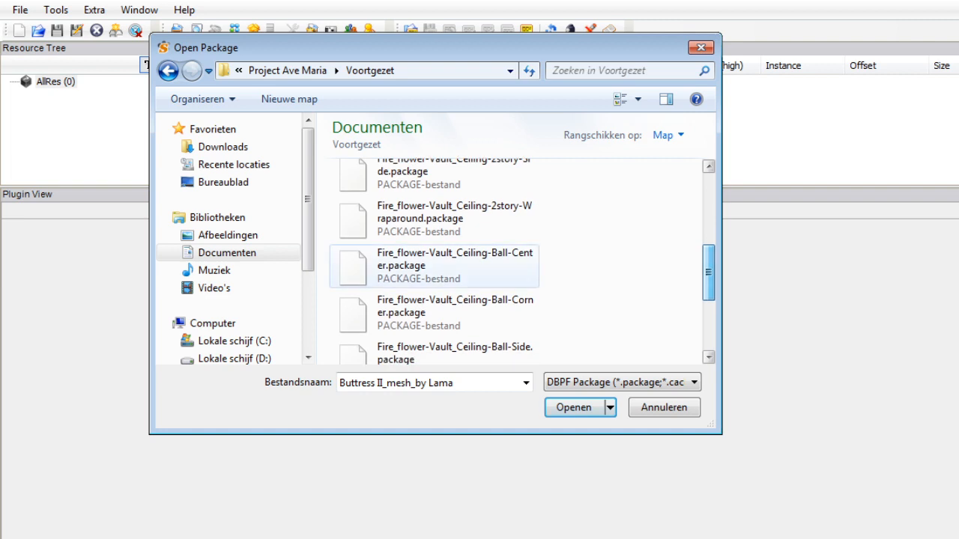
double_click(449, 266)
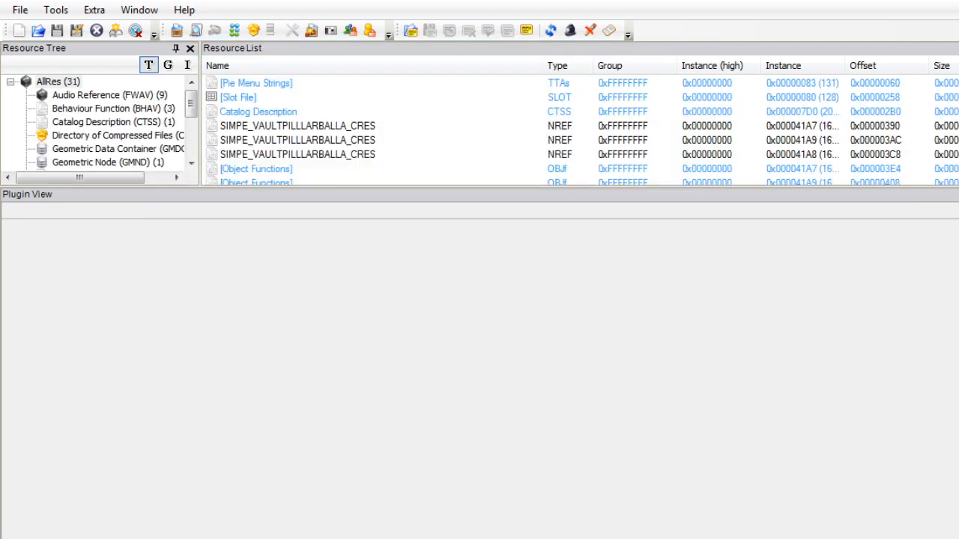
Look through the package's behaviour functions, open Function - Init - Base and select its line 0xF.
click(113, 109)
click(250, 112)
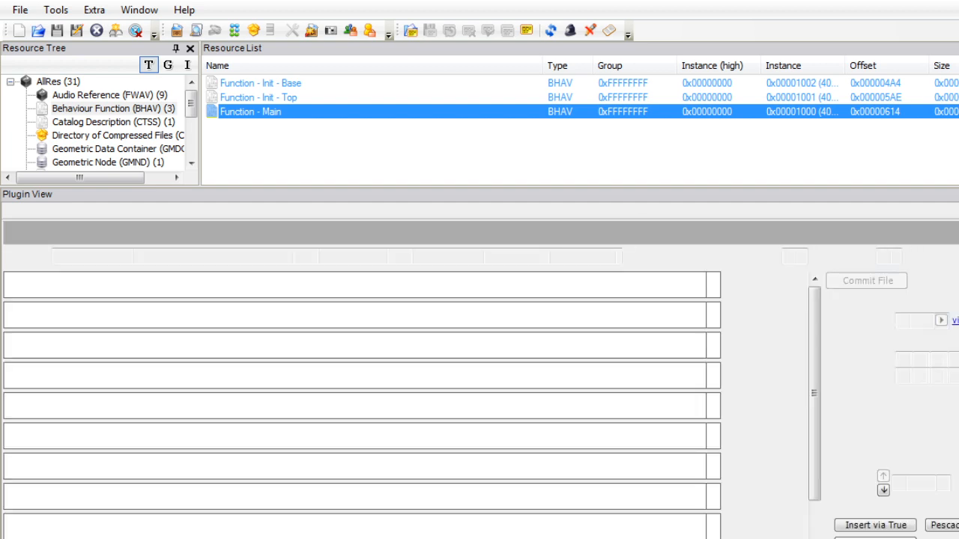
click(259, 98)
click(260, 83)
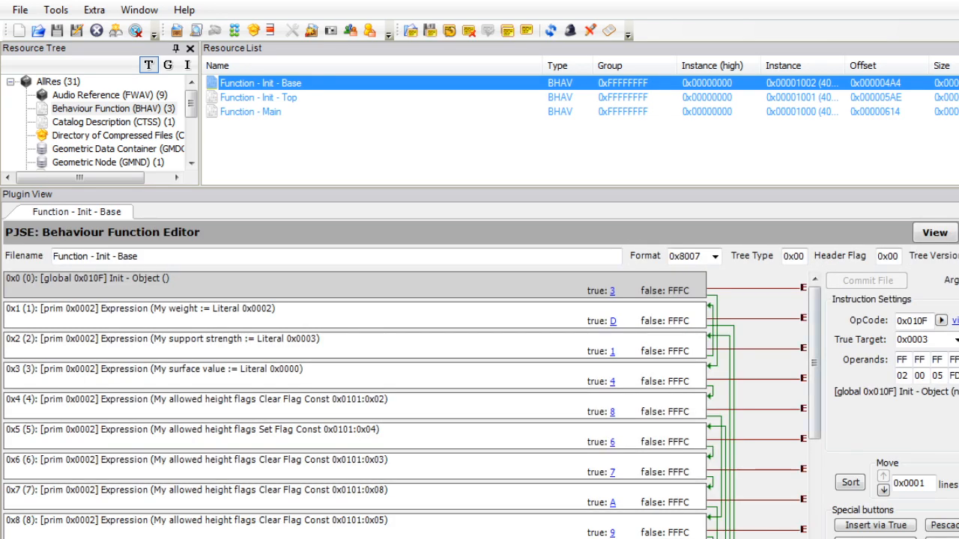
drag(815, 363, 814, 484)
click(450, 501)
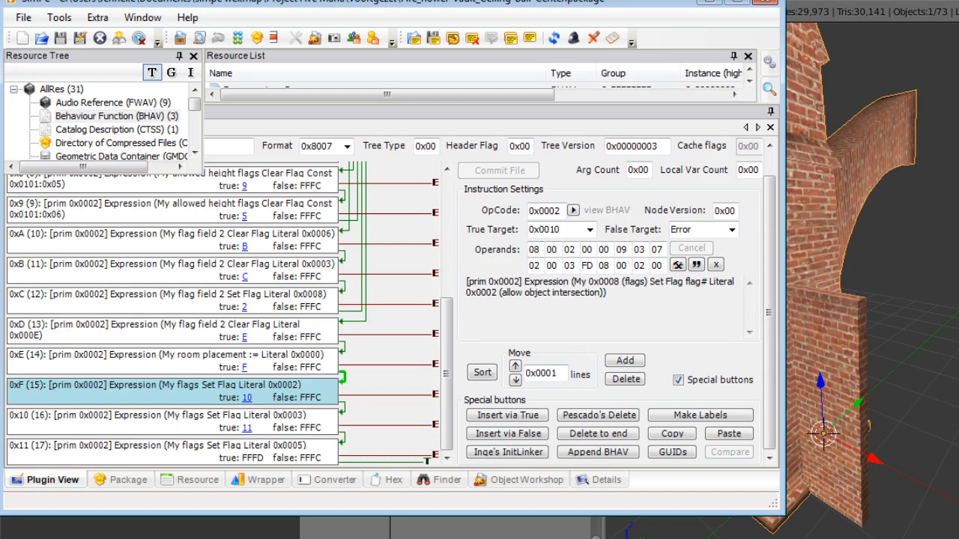
Enlarge the SimPe window, view the flag options for line 0xF in the instruction wizard, and close the wizard without changes.
drag(784, 514, 958, 538)
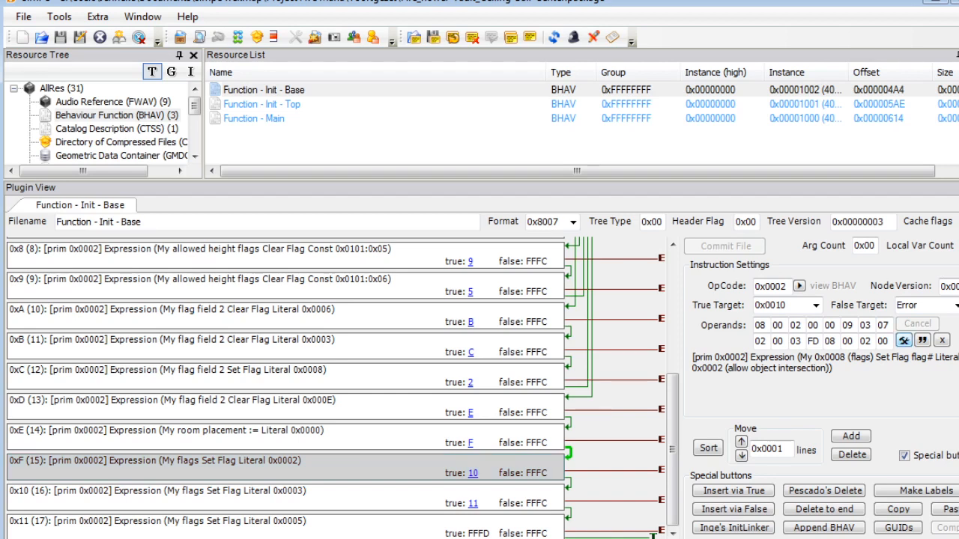
click(905, 341)
drag(502, 221, 364, 211)
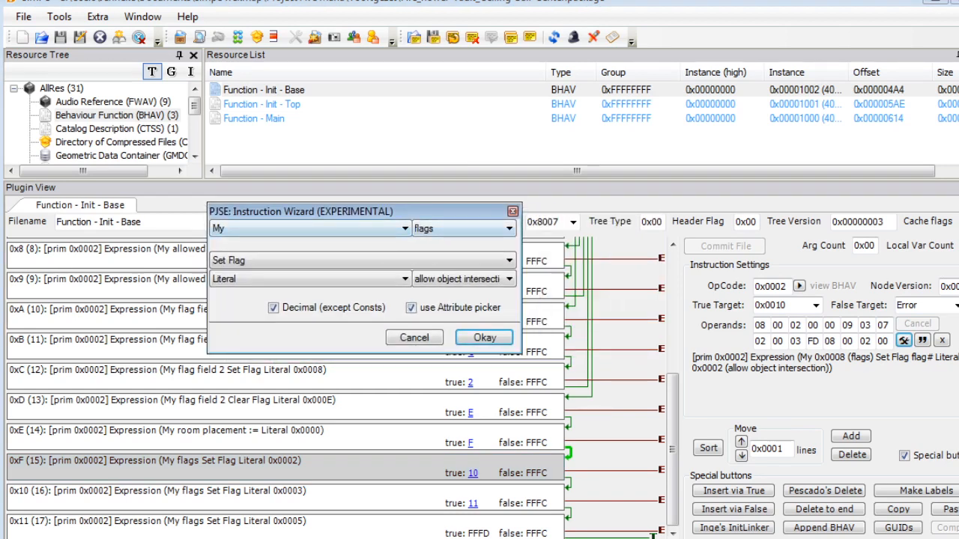
click(480, 279)
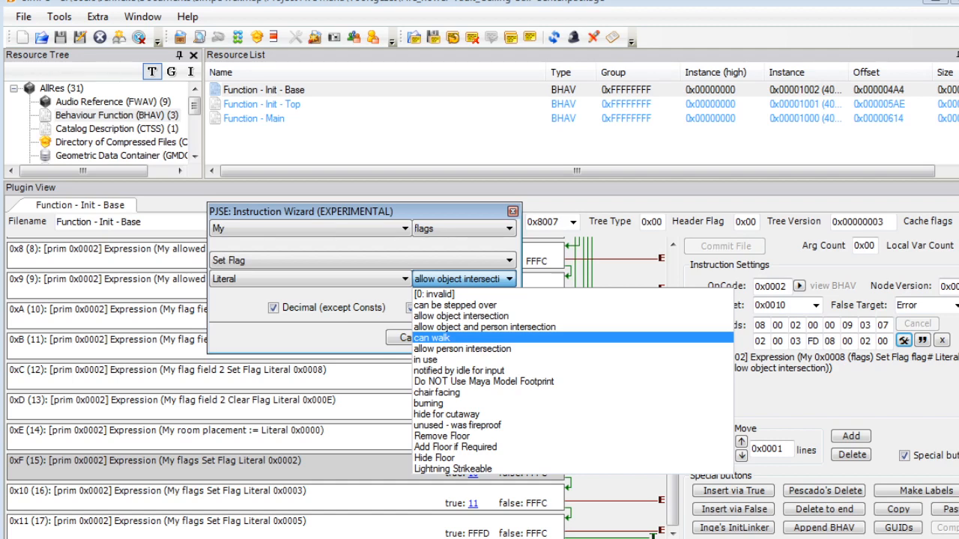
click(510, 279)
click(513, 212)
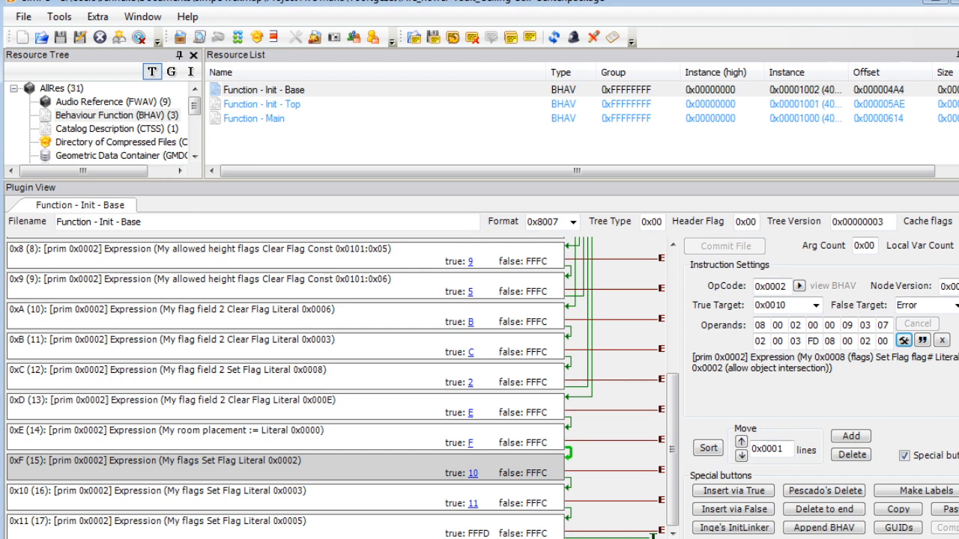
Inspect the flag instructions in lines 0x11 and 0x10, and return to line 0xF.
click(359, 528)
click(360, 497)
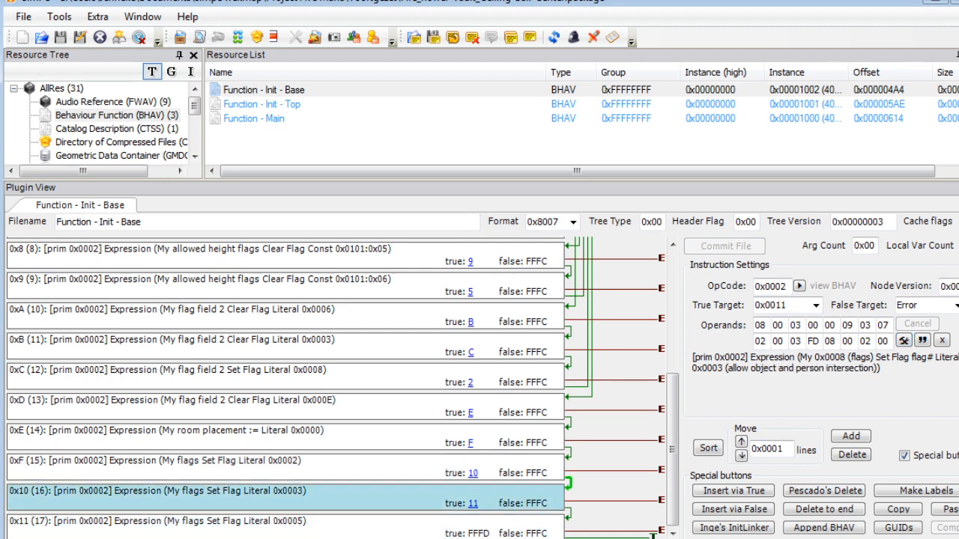
click(360, 467)
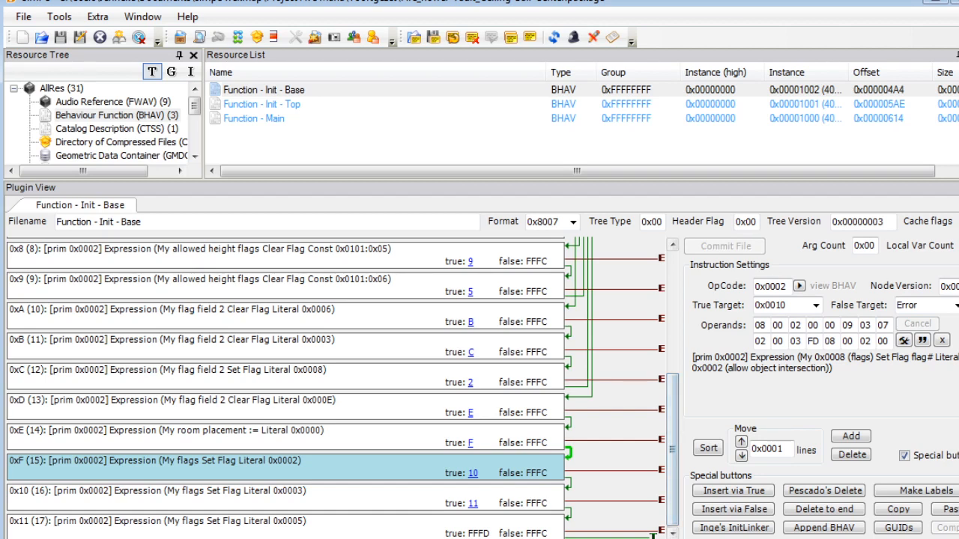
Switch back to the browser and look through the "A Midsimmer Night's Dream" set's screenshots and downloads, returning to its start.
key(alt+Tab)
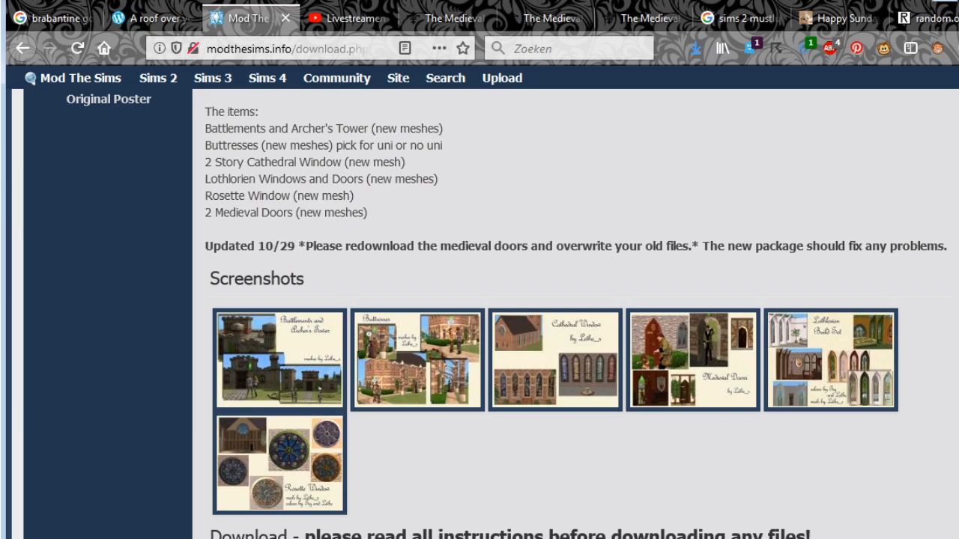
scroll(486, 313, up, 7)
scroll(485, 313, down, 19)
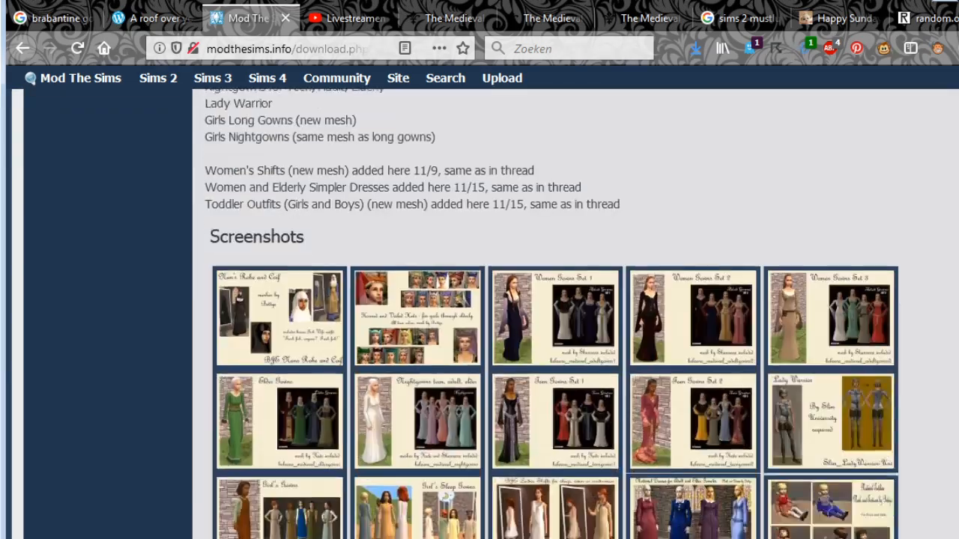
scroll(485, 313, down, 20)
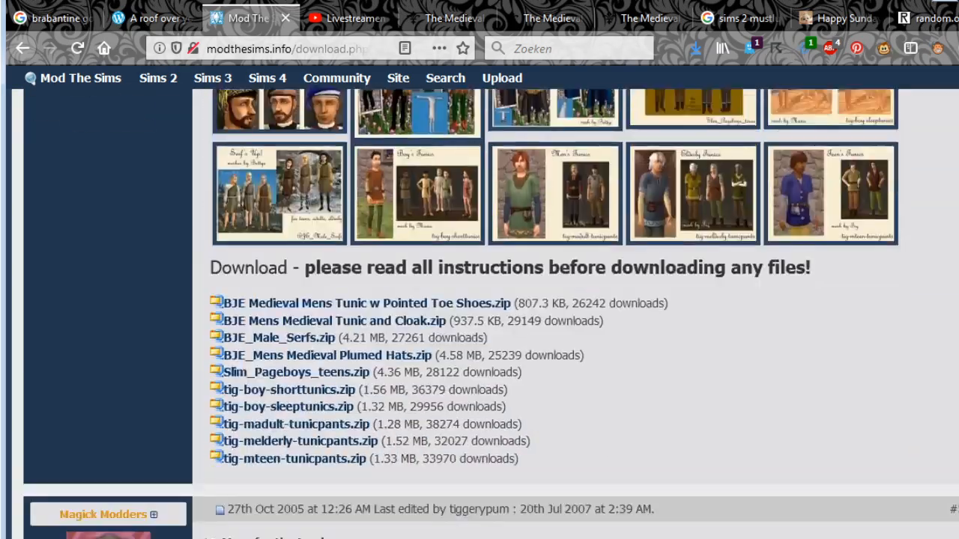
scroll(485, 314, up, 20)
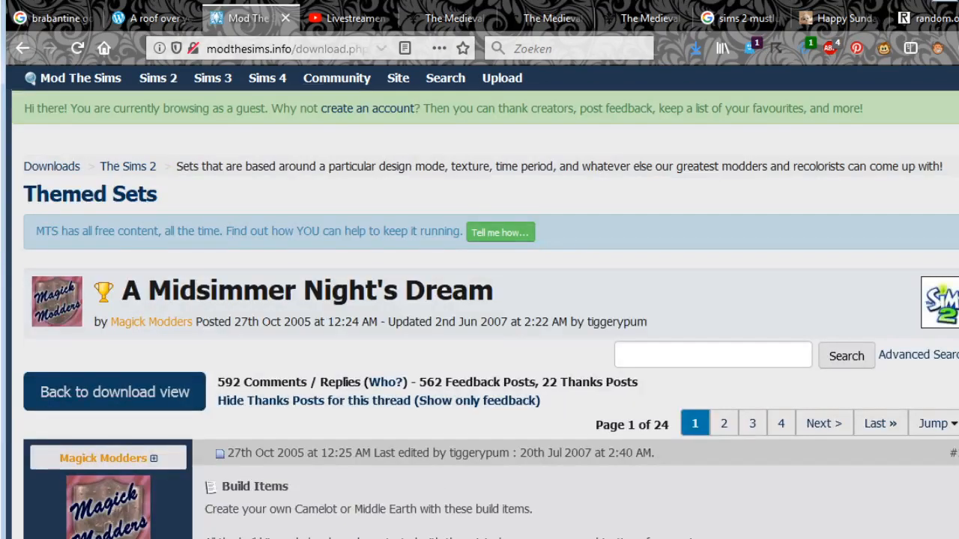
click(150, 18)
click(247, 18)
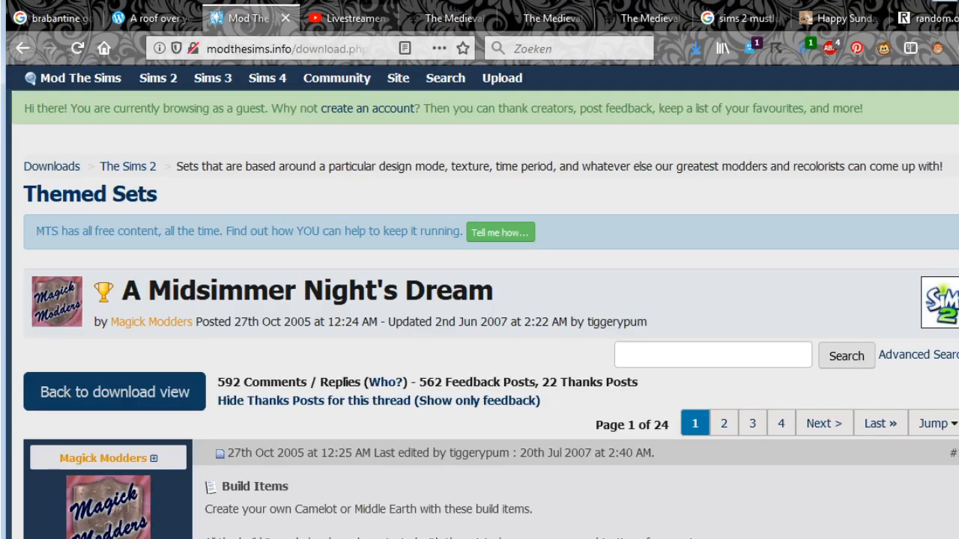
Open the Sims 2 downloads page of Mod The Sims in a new tab and switch to that tab.
click(159, 78)
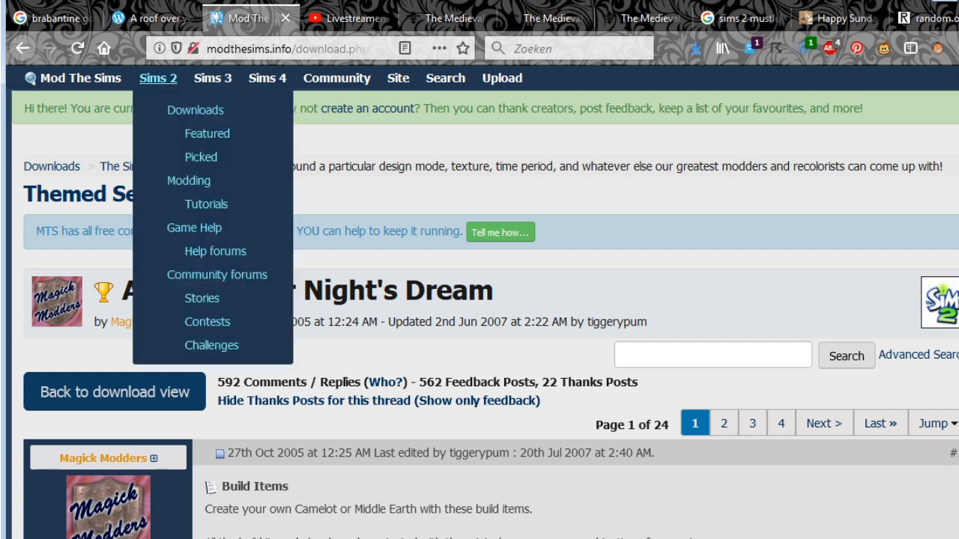
click(158, 78)
click(158, 78)
middle_click(196, 110)
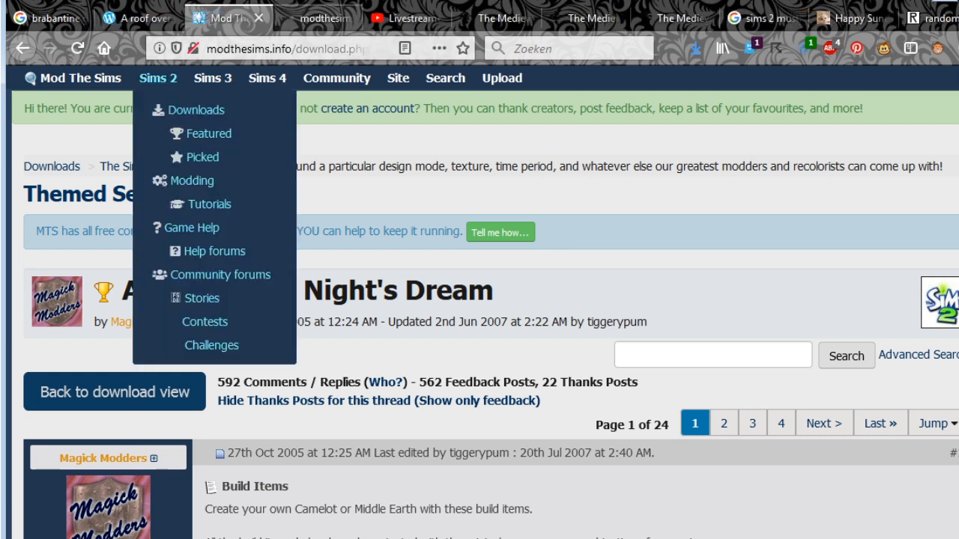
click(318, 18)
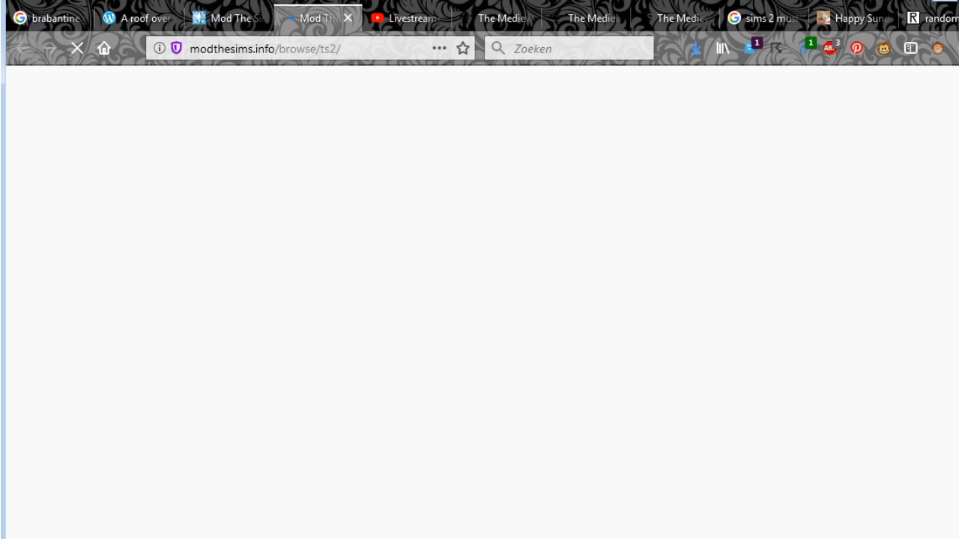
Follow the older posts under The Medieval Smithy's Build label to their end, and return to an earlier Build page from the history.
click(498, 18)
scroll(479, 299, down, 1)
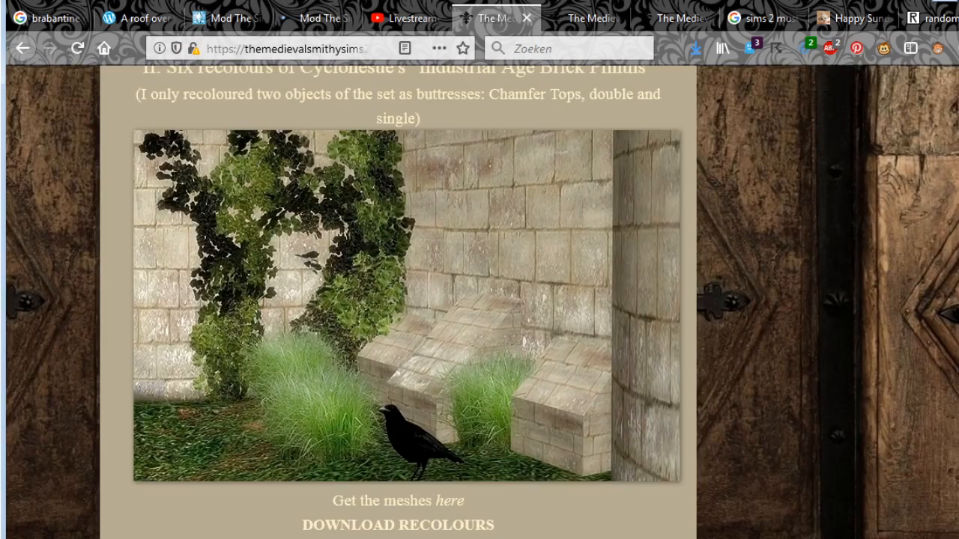
scroll(480, 300, down, 10)
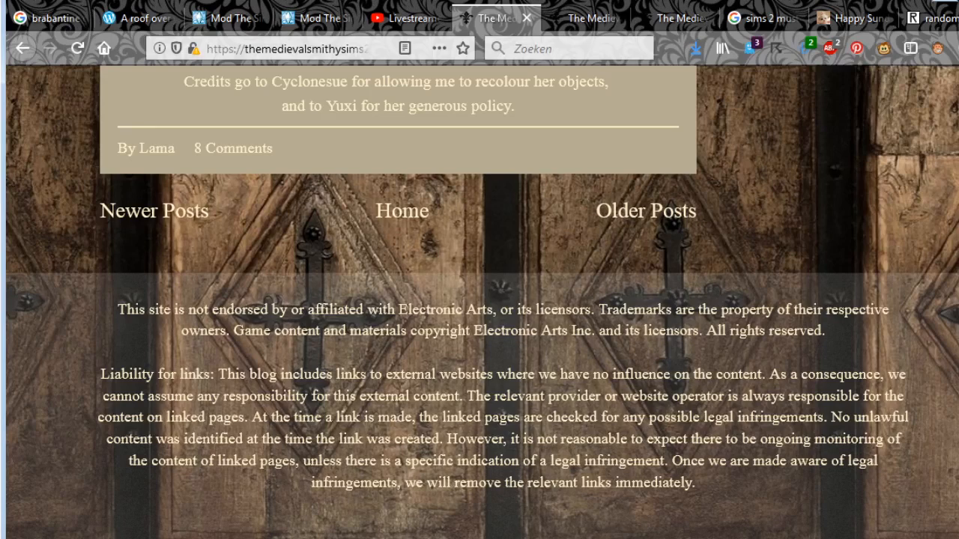
click(646, 211)
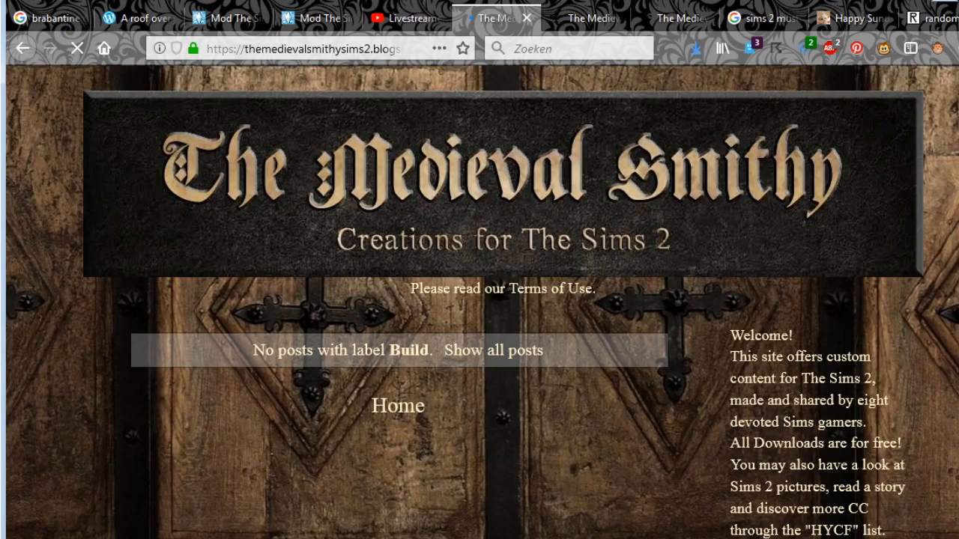
right_click(22, 48)
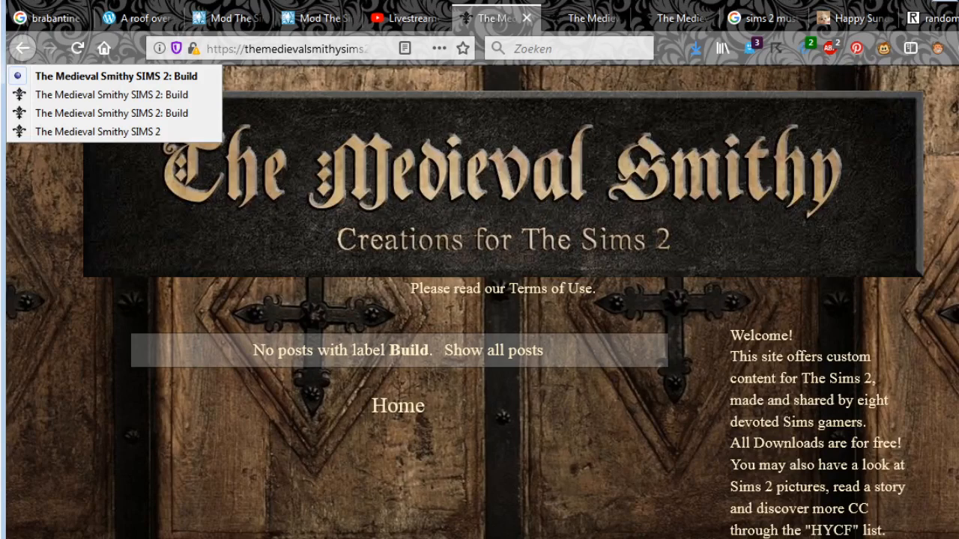
click(111, 113)
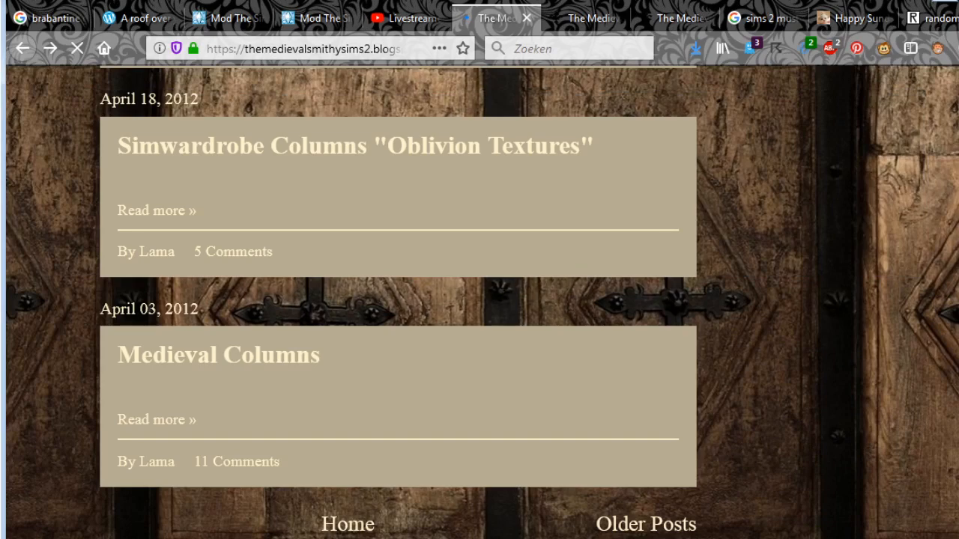
Examine the Pendant Vault Ceilings post, including its in-game pictures and its ball-shaped and diamond-shaped mesh previews.
scroll(479, 300, up, 15)
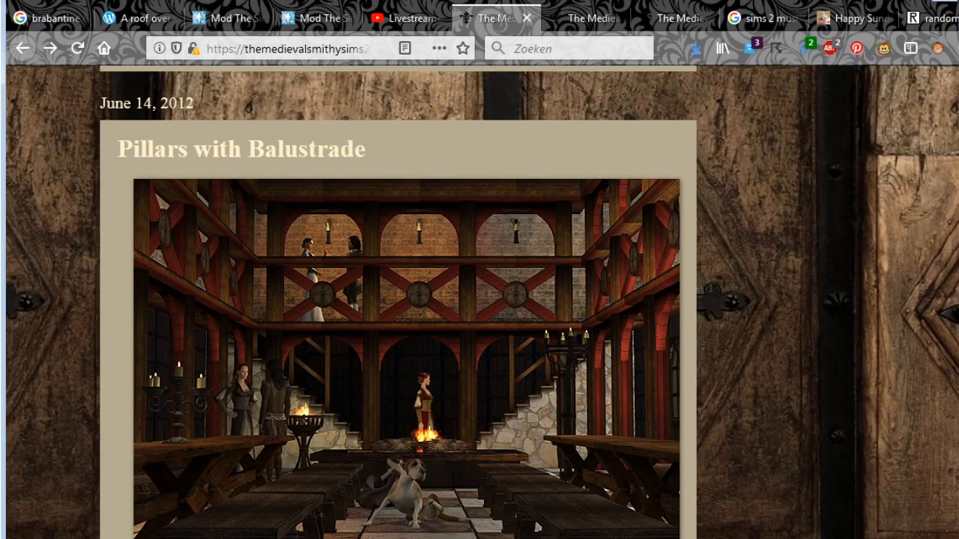
scroll(479, 299, down, 8)
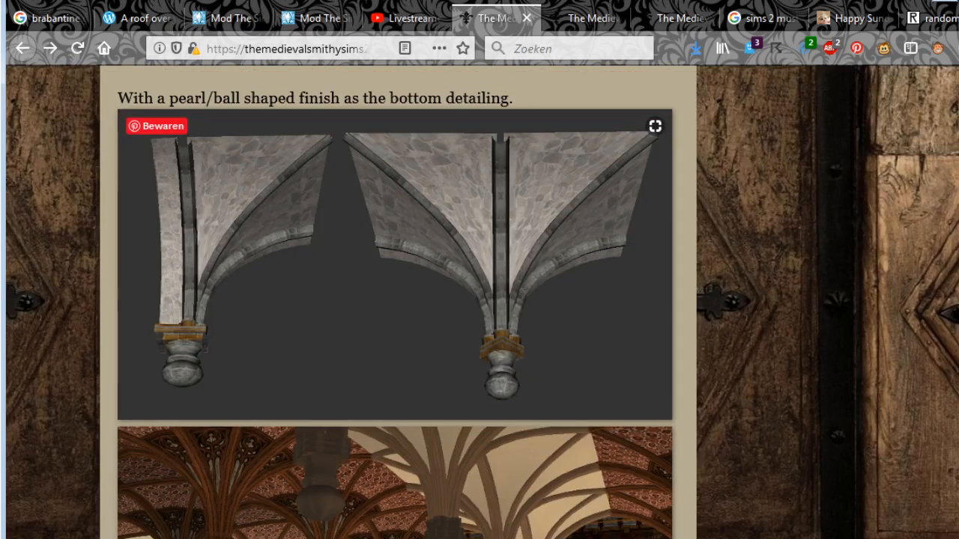
scroll(395, 299, down, 3)
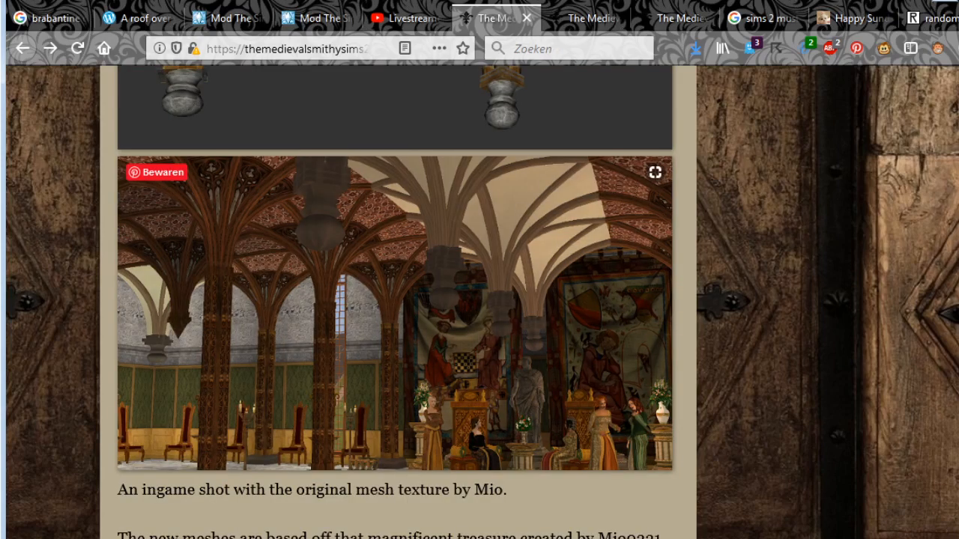
scroll(395, 300, up, 1)
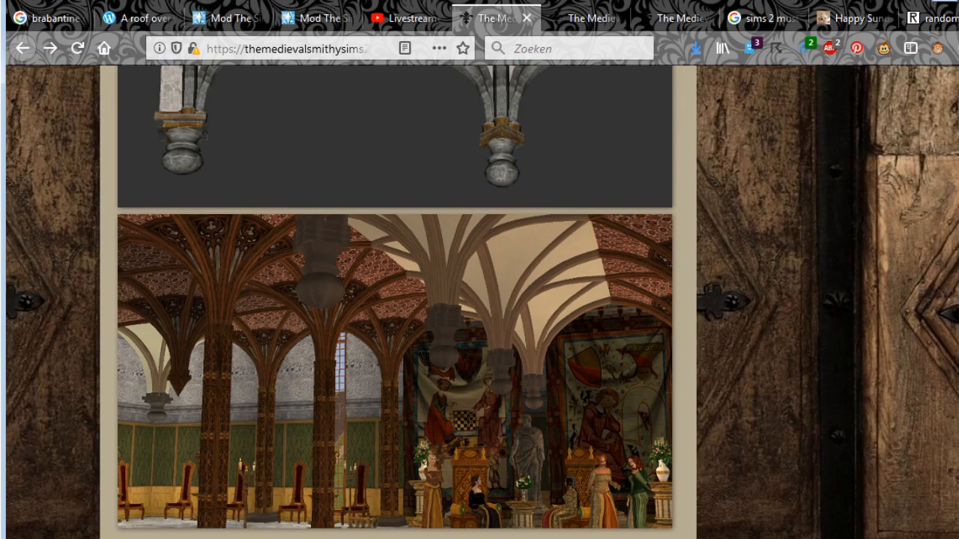
scroll(395, 300, down, 1)
scroll(395, 299, up, 5)
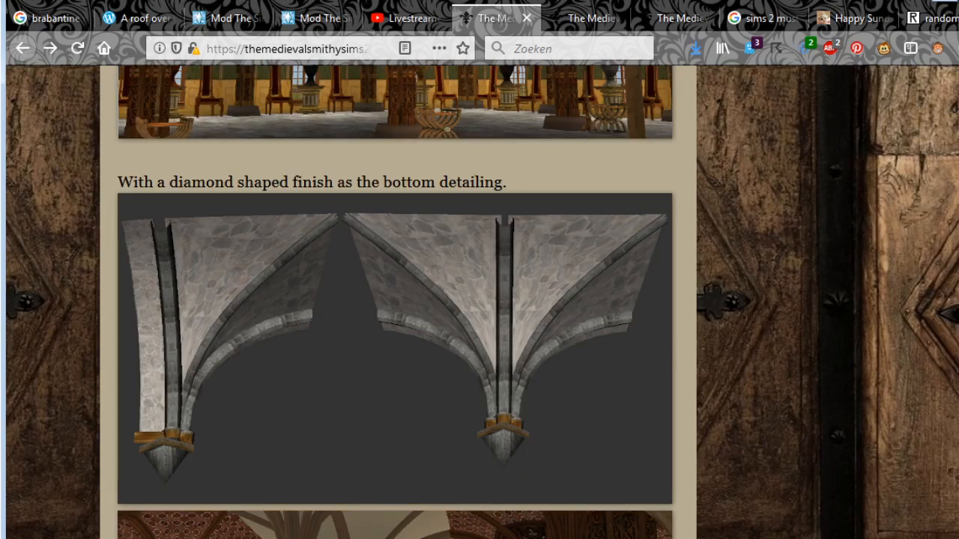
scroll(395, 299, up, 3)
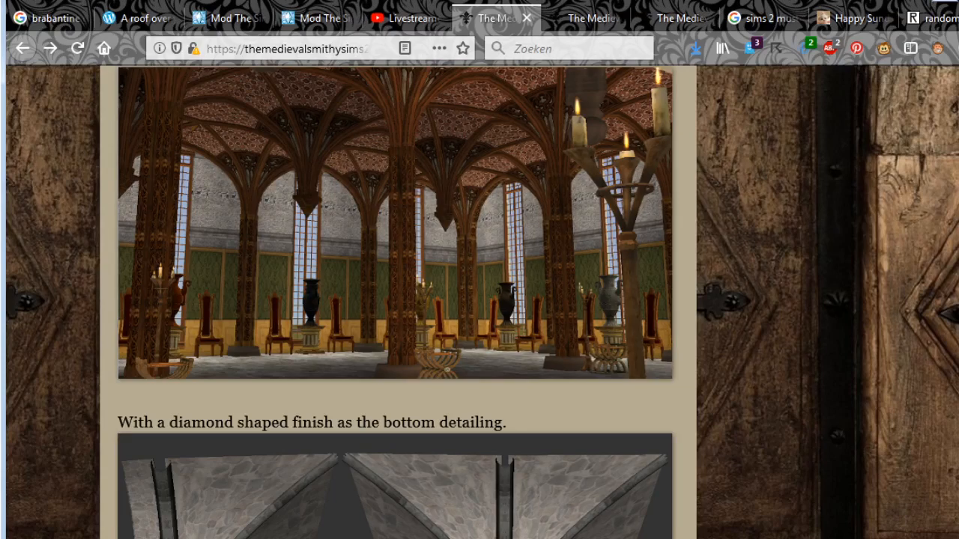
scroll(395, 300, up, 5)
scroll(394, 299, up, 1)
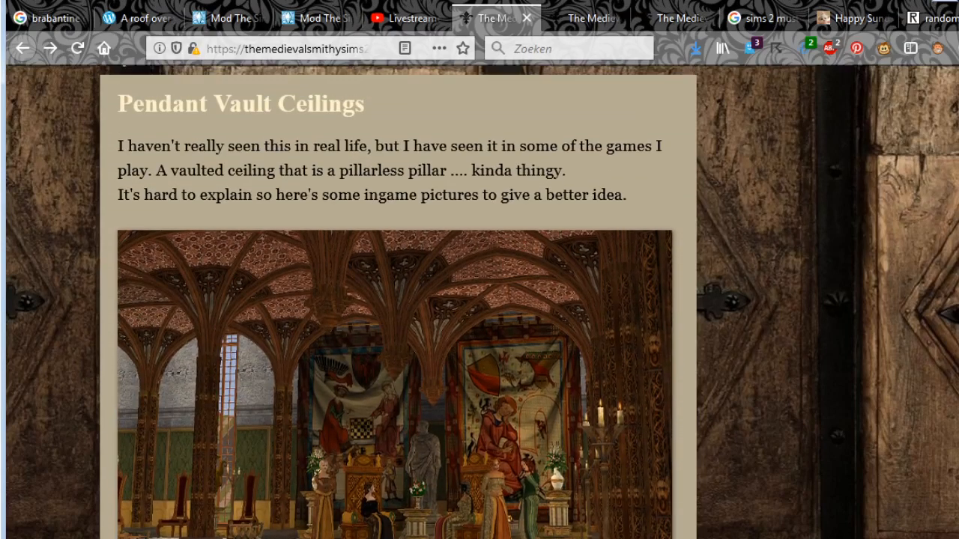
scroll(398, 300, down, 1)
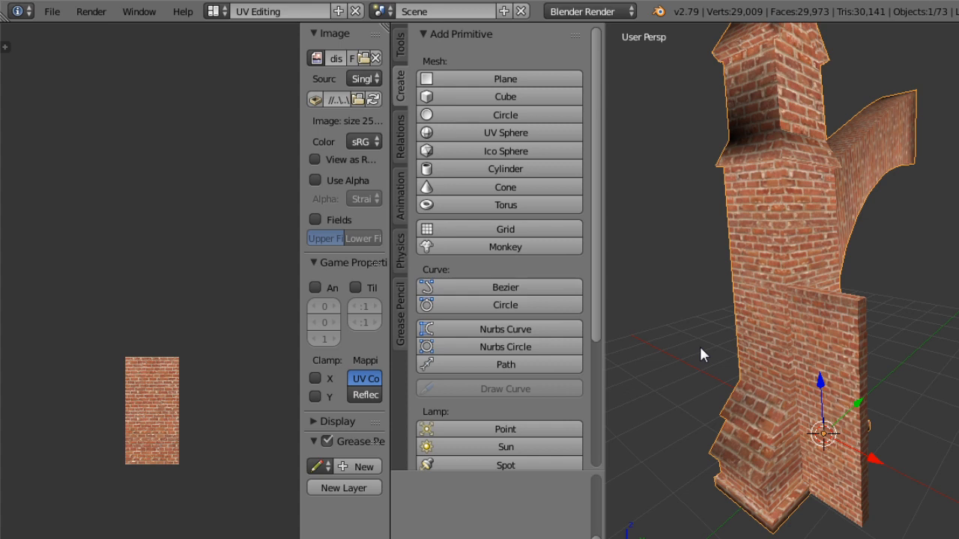
Switch to Blender to view the brick buttress from other sides, and check the livestream's live chat in the browser.
middle_drag(713, 353, 704, 377)
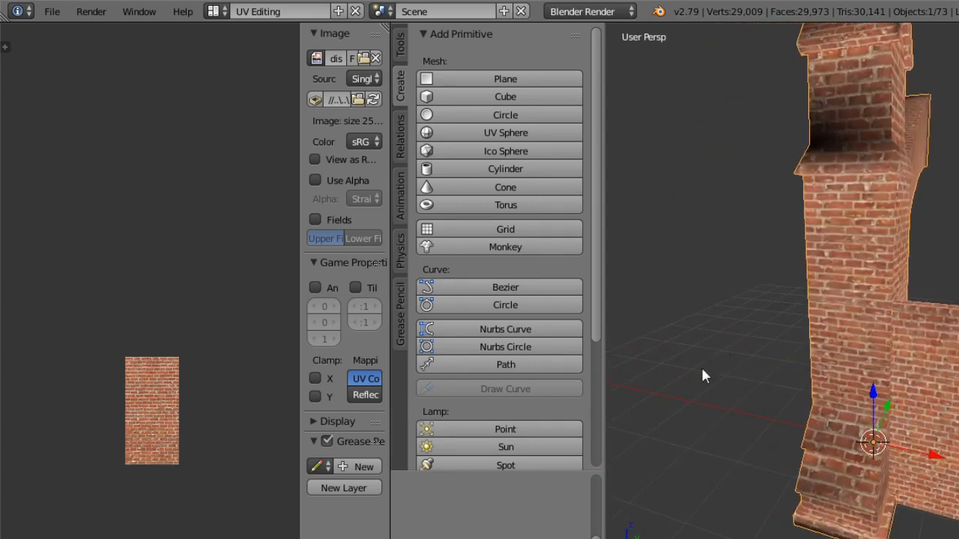
middle_drag(737, 475, 692, 458)
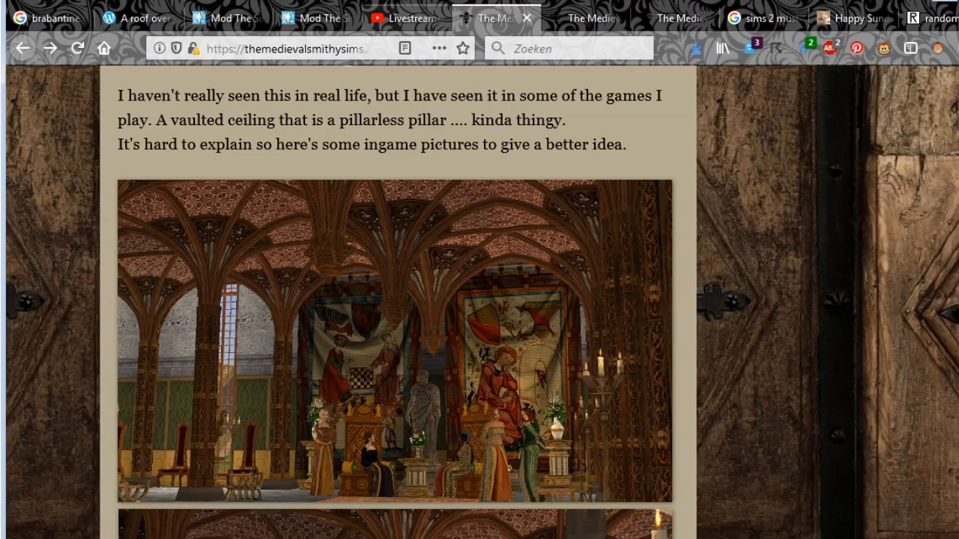
click(410, 18)
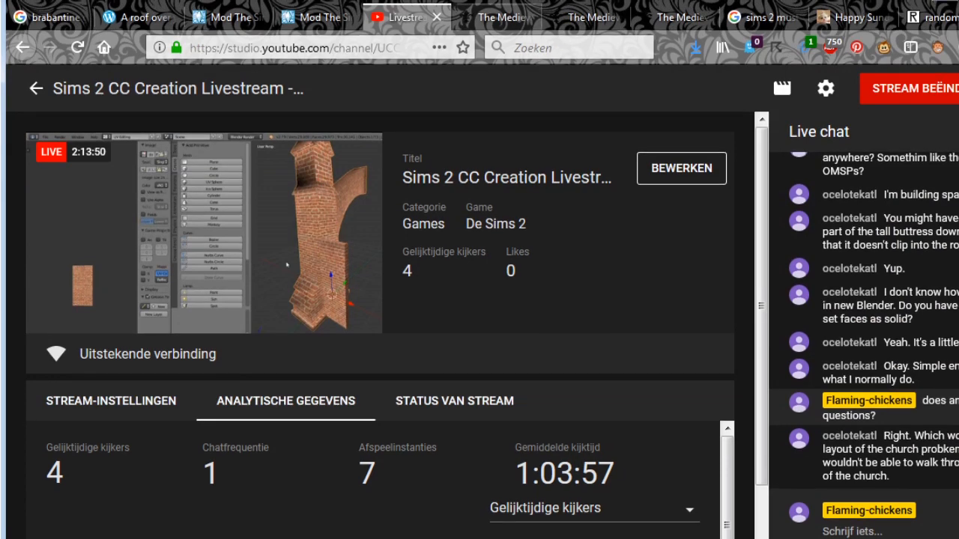
click(494, 17)
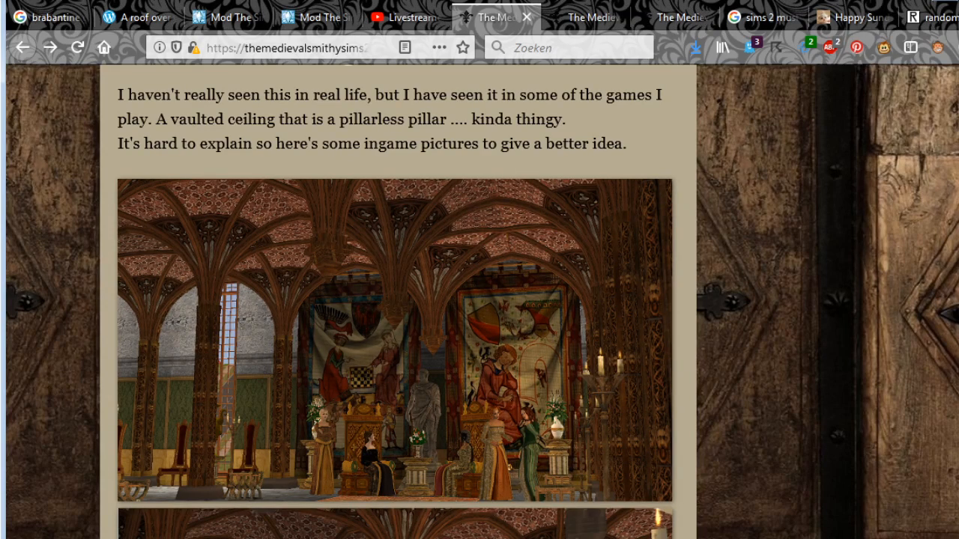
key(alt+Tab)
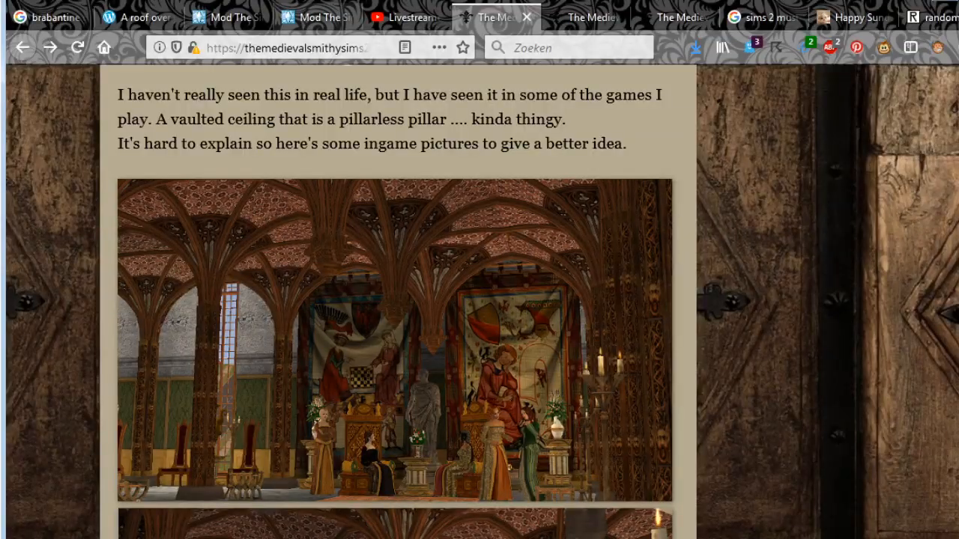
click(405, 17)
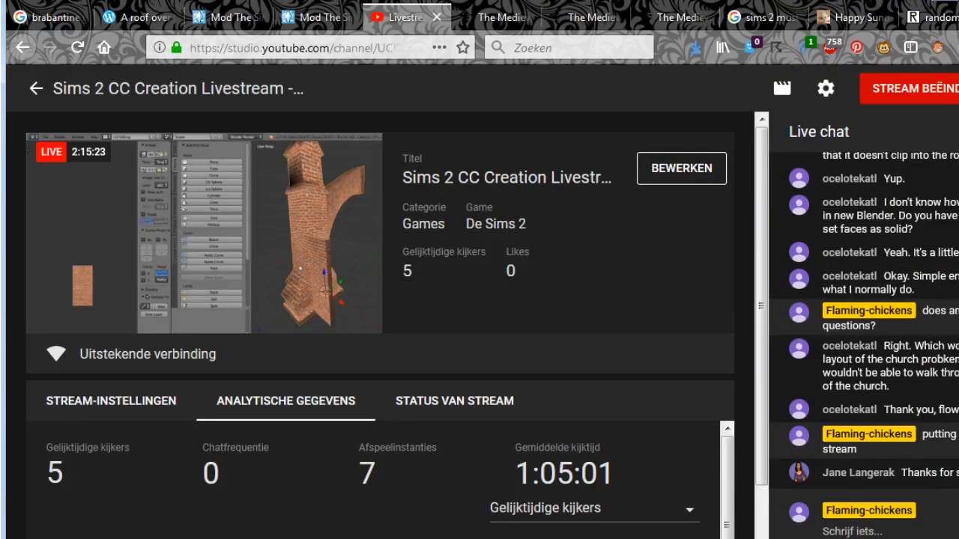